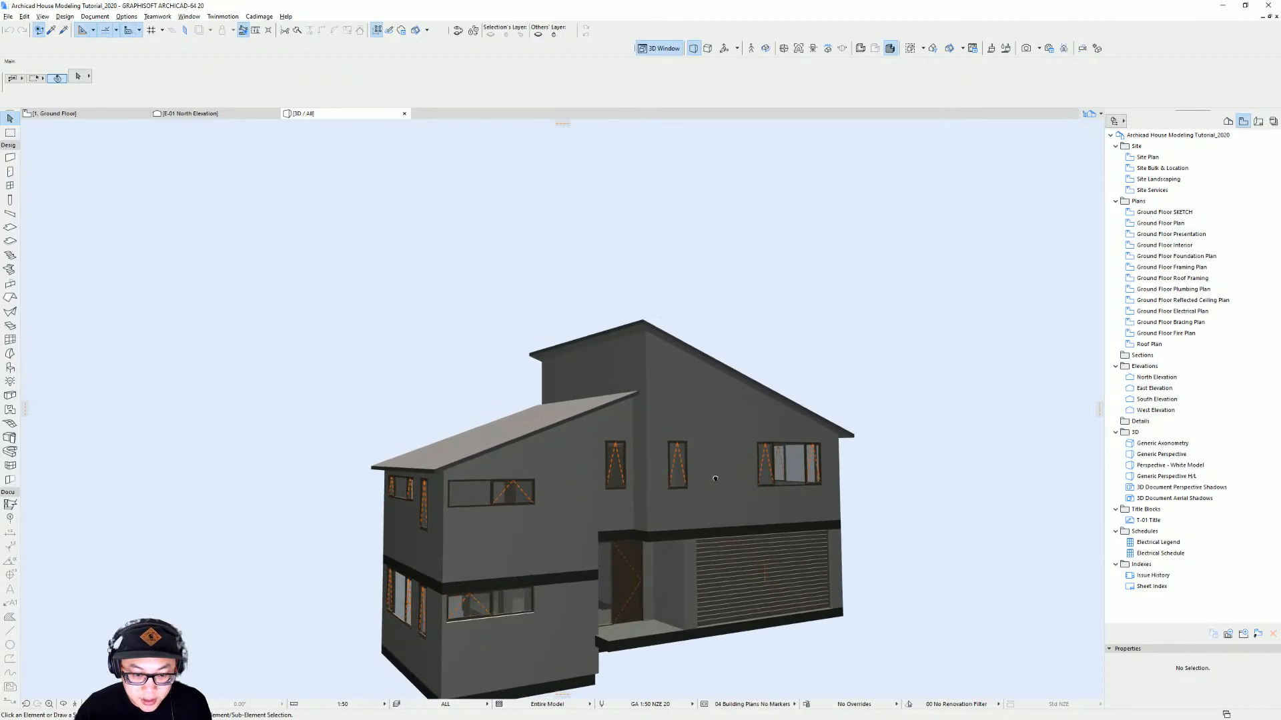
Orbit the 3D model to inspect the house from several angles
mouse_move(751, 417)
shift+middle_down()
mouse_move(756, 401)
mouse_move(737, 430)
mouse_move(680, 465)
shift+middle_up()
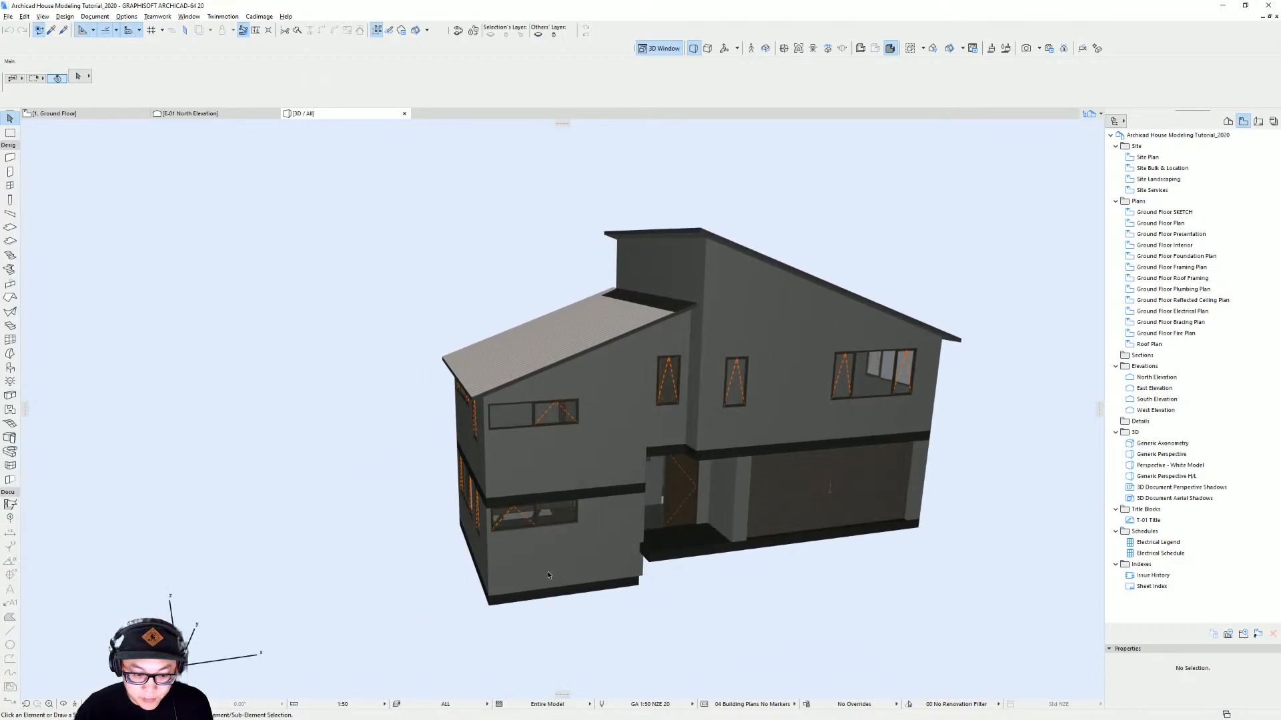
shift+middle_drag(549, 575, 630, 581)
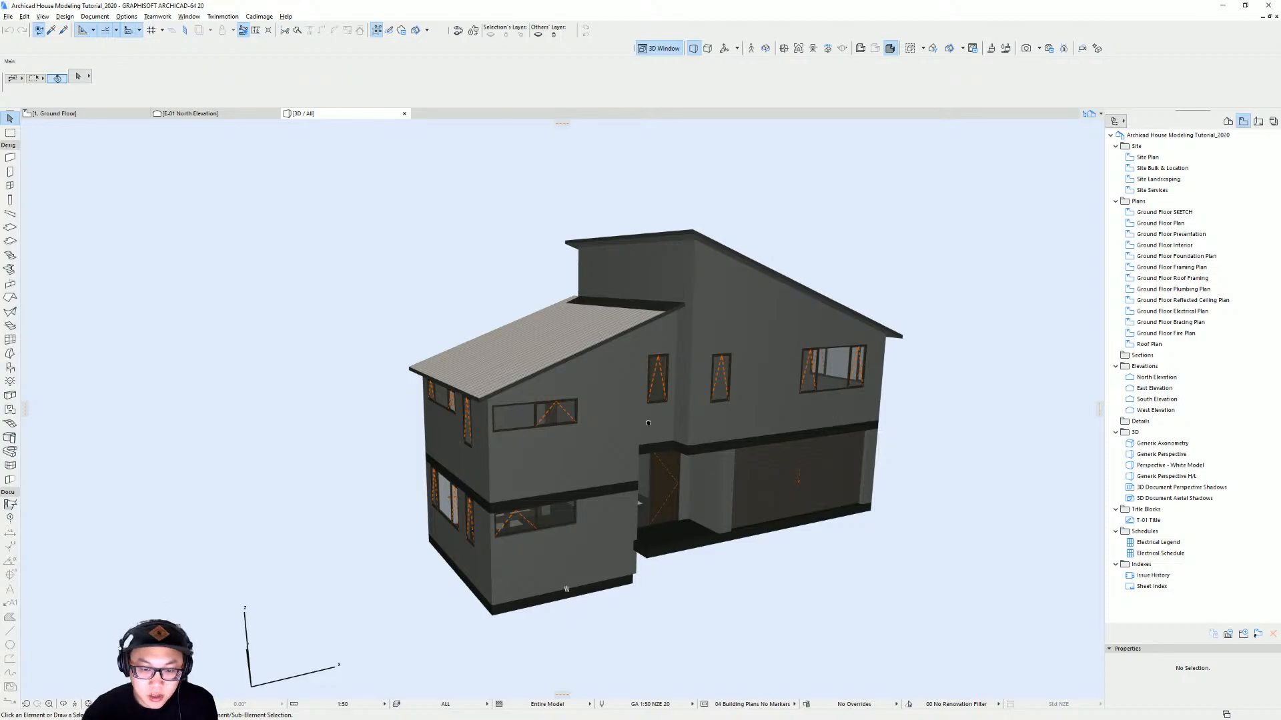
shift+middle_drag(648, 423, 881, 403)
shift+middle_drag(451, 456, 528, 432)
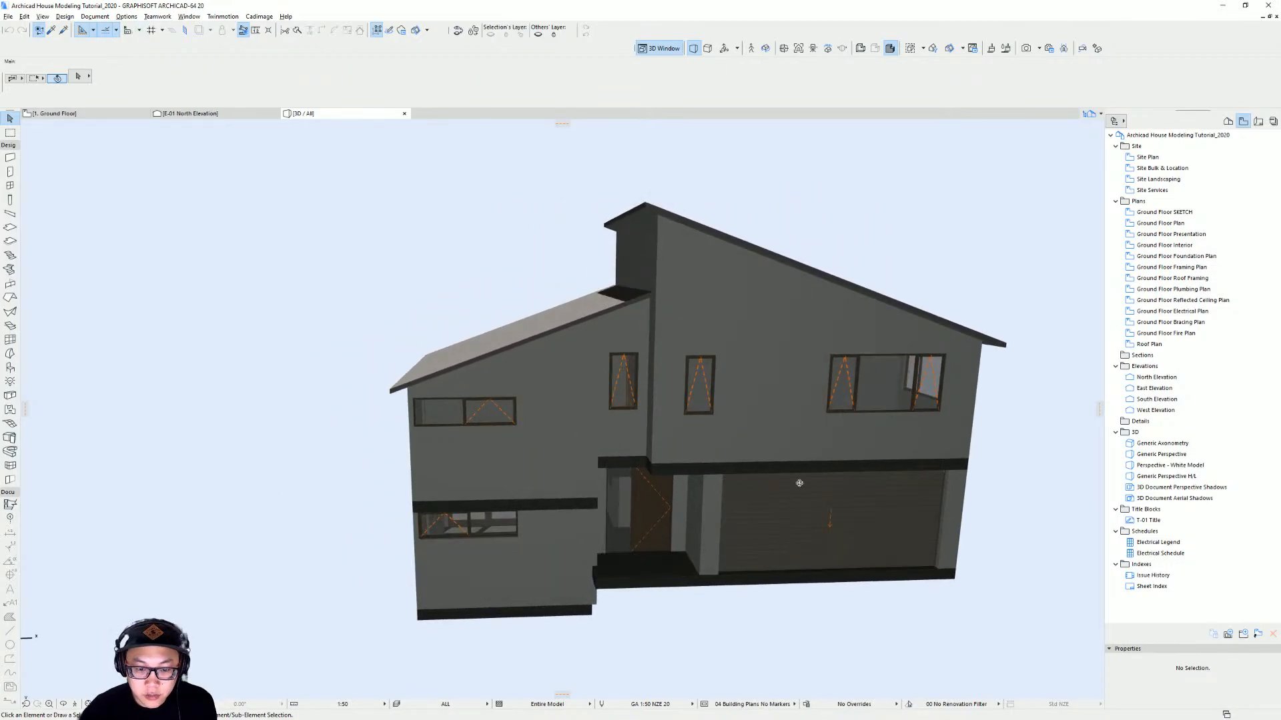
click(258, 17)
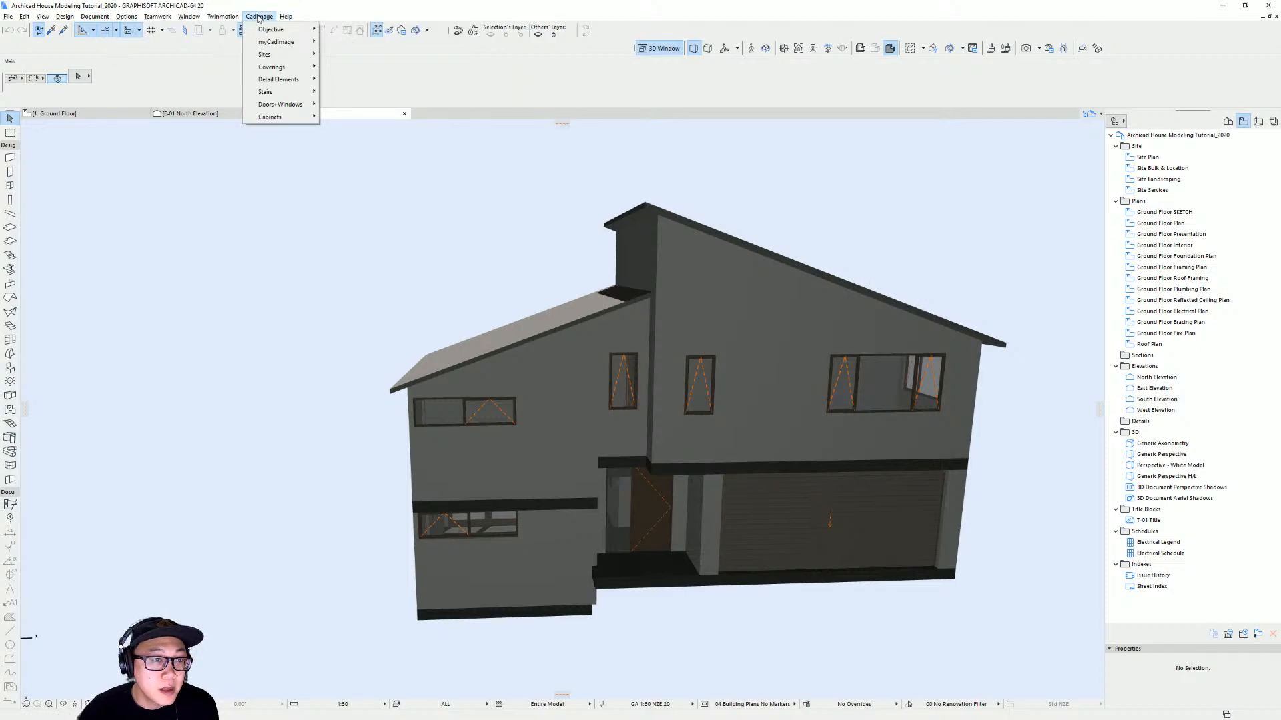
mouse_move(277, 67)
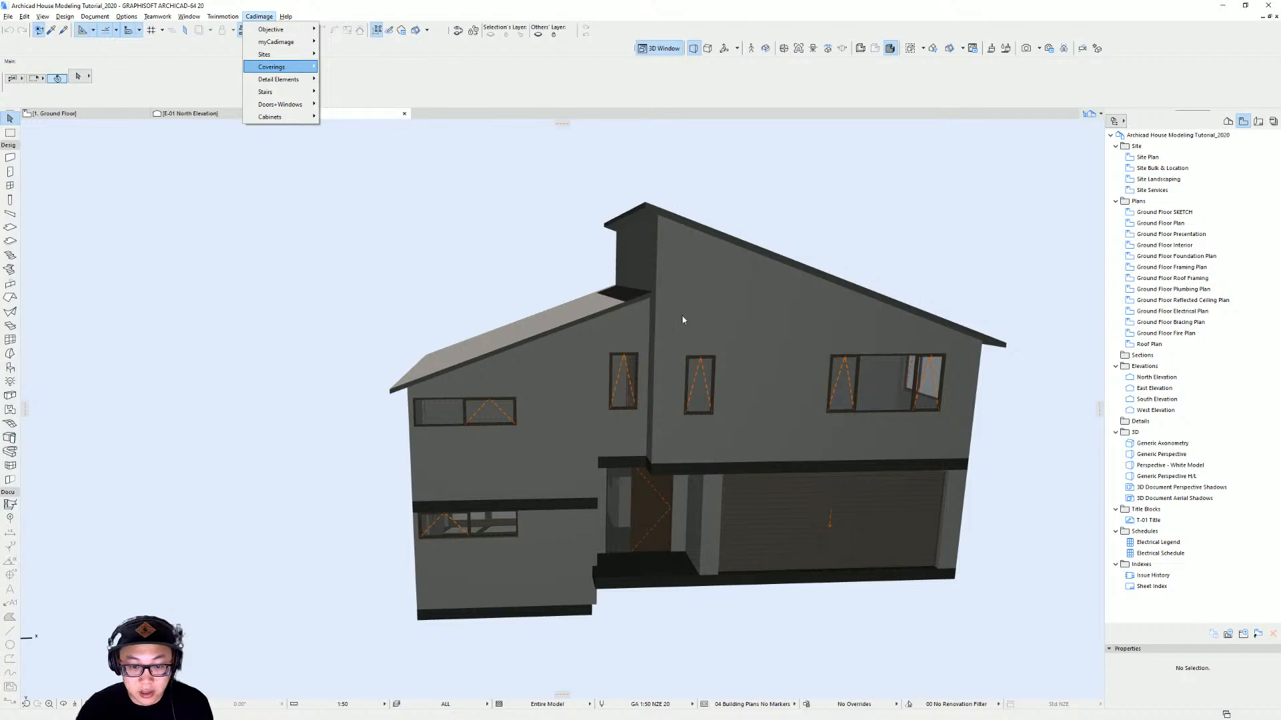
click(634, 327)
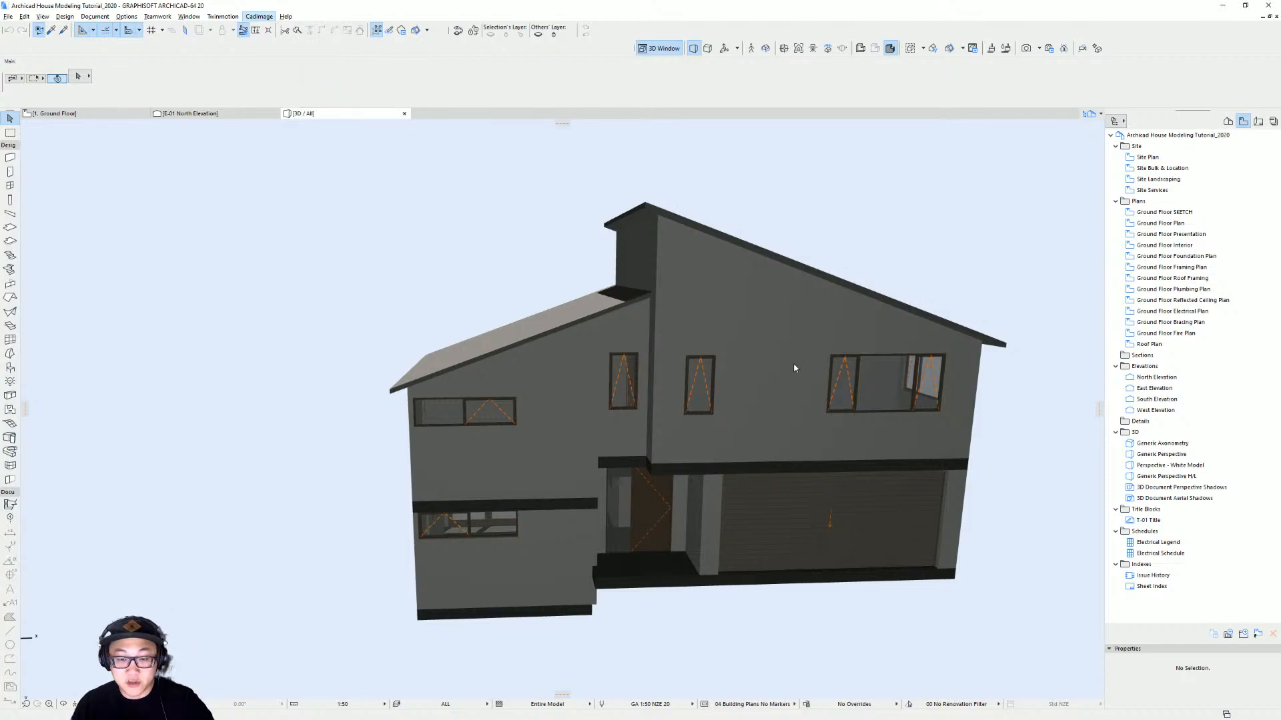
On the ground floor plan, move the pasted site image off to the right of the building
key(F2)
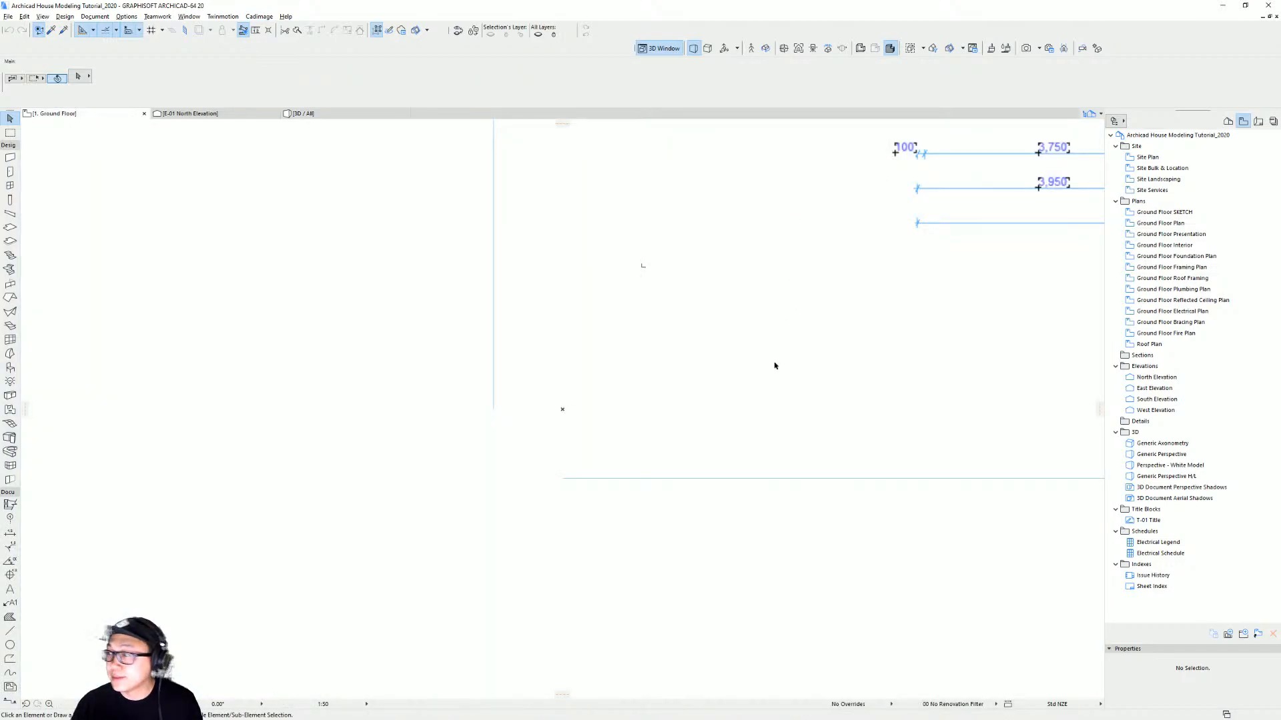
middle_drag(724, 353, 379, 509)
middle_drag(778, 263, 434, 486)
scroll(609, 381, down, 5)
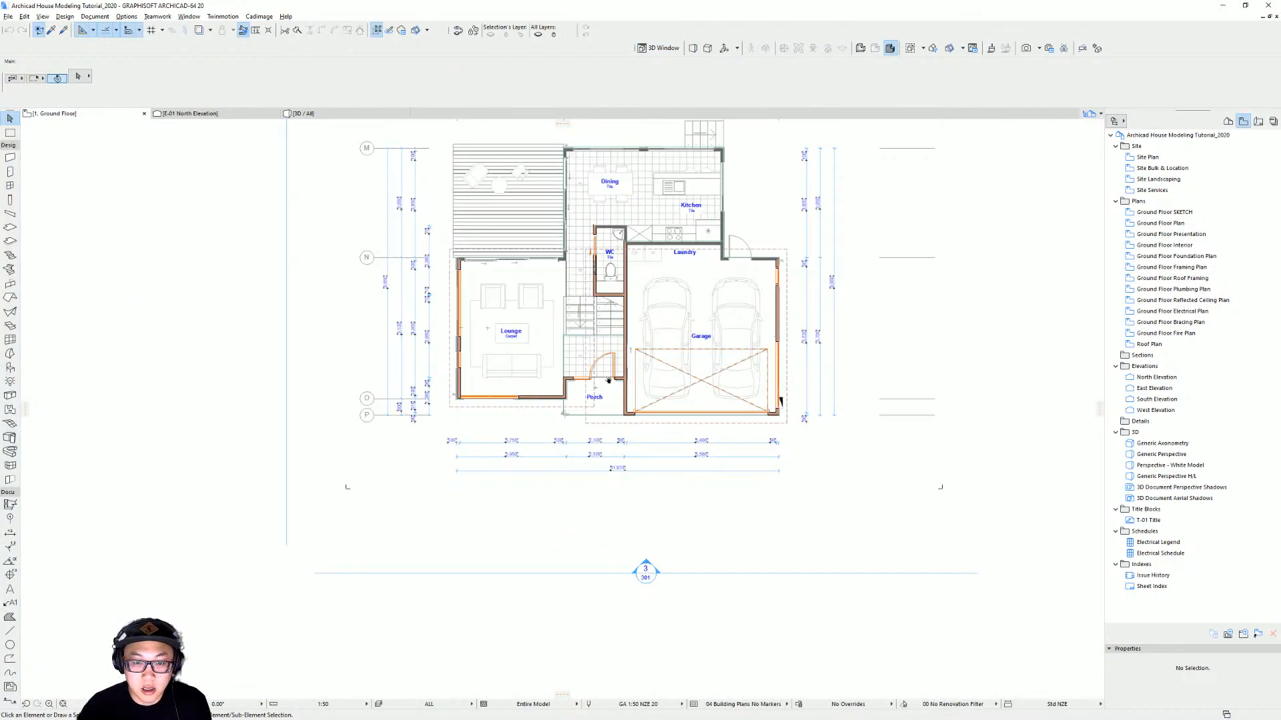
middle_drag(608, 381, 585, 443)
middle_drag(571, 334, 546, 392)
click(454, 303)
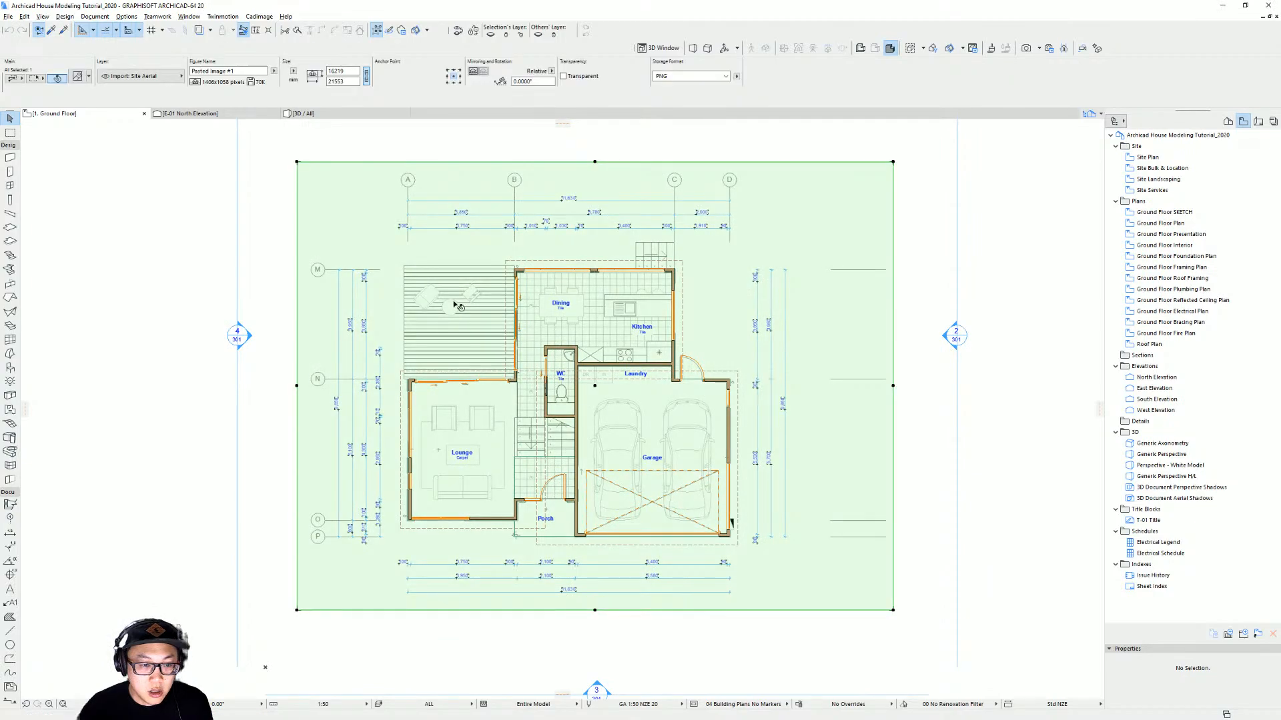
scroll(631, 298, down, 2)
middle_drag(641, 324, 575, 329)
key(ctrl+d)
click(531, 332)
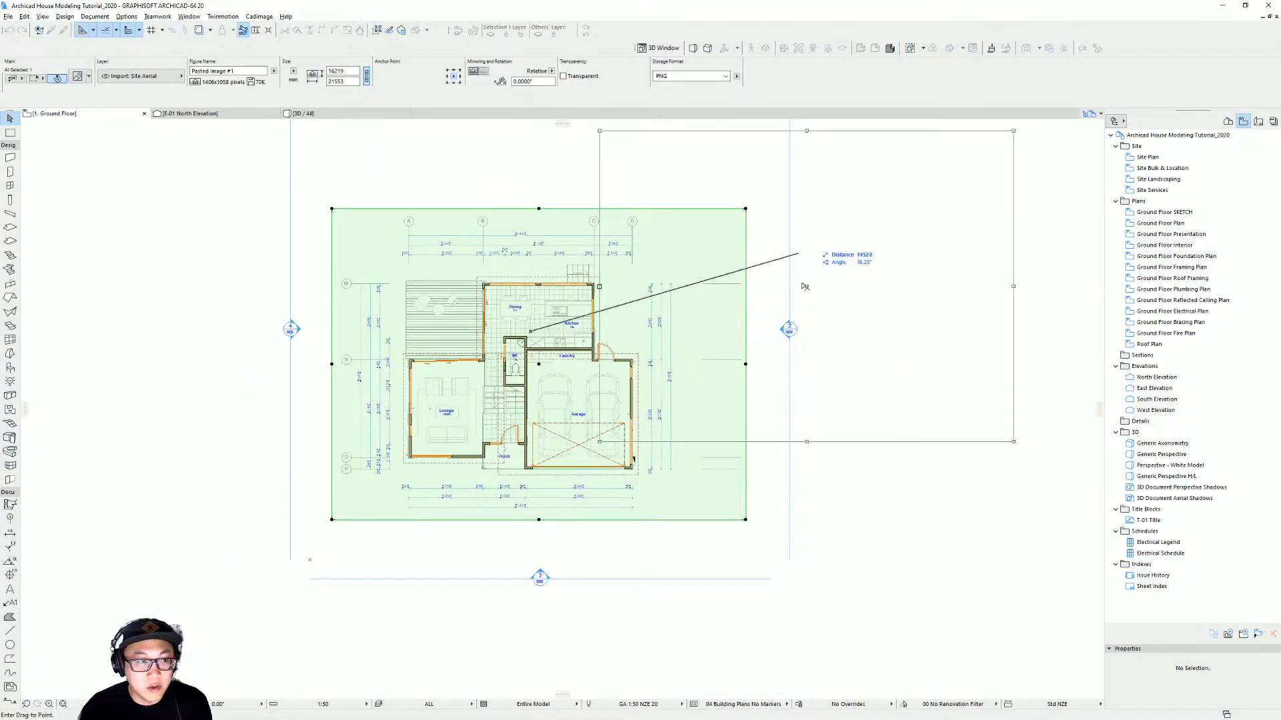
middle_drag(829, 289, 612, 277)
click(875, 313)
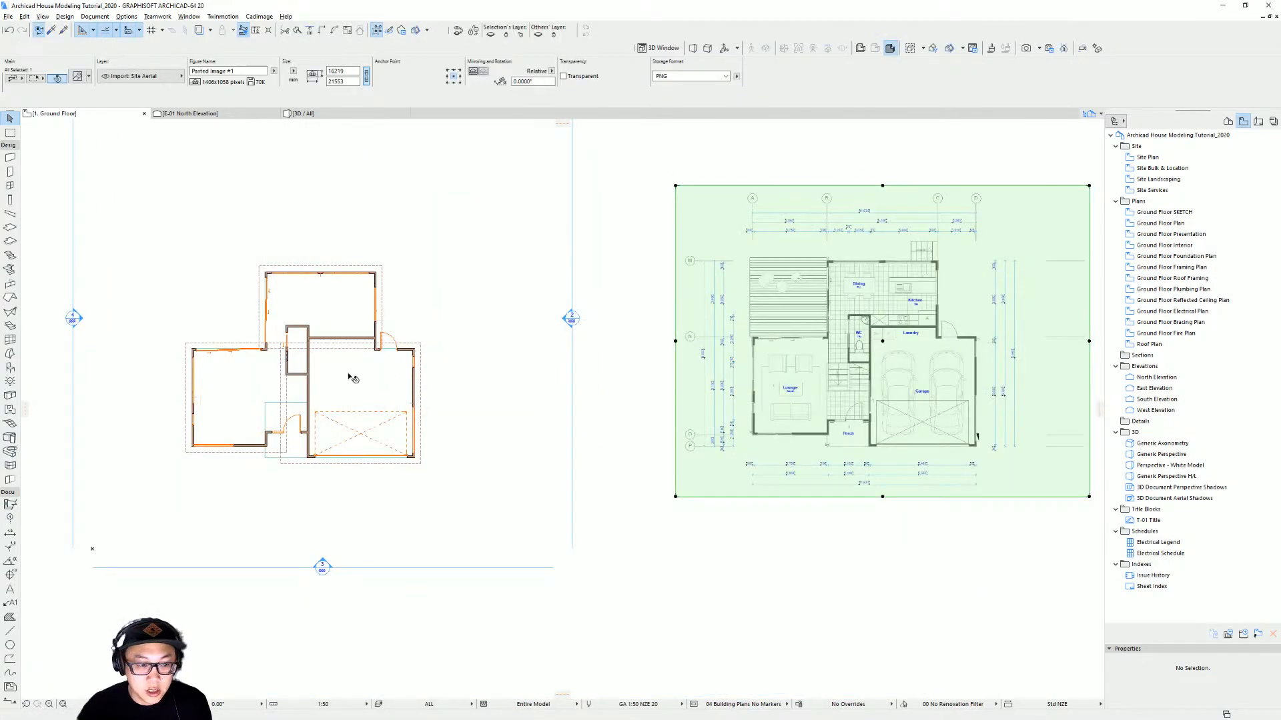
Select the exterior walls around the lounge and the dining/kitchen wing
scroll(392, 334, up, 4)
scroll(467, 331, up, 4)
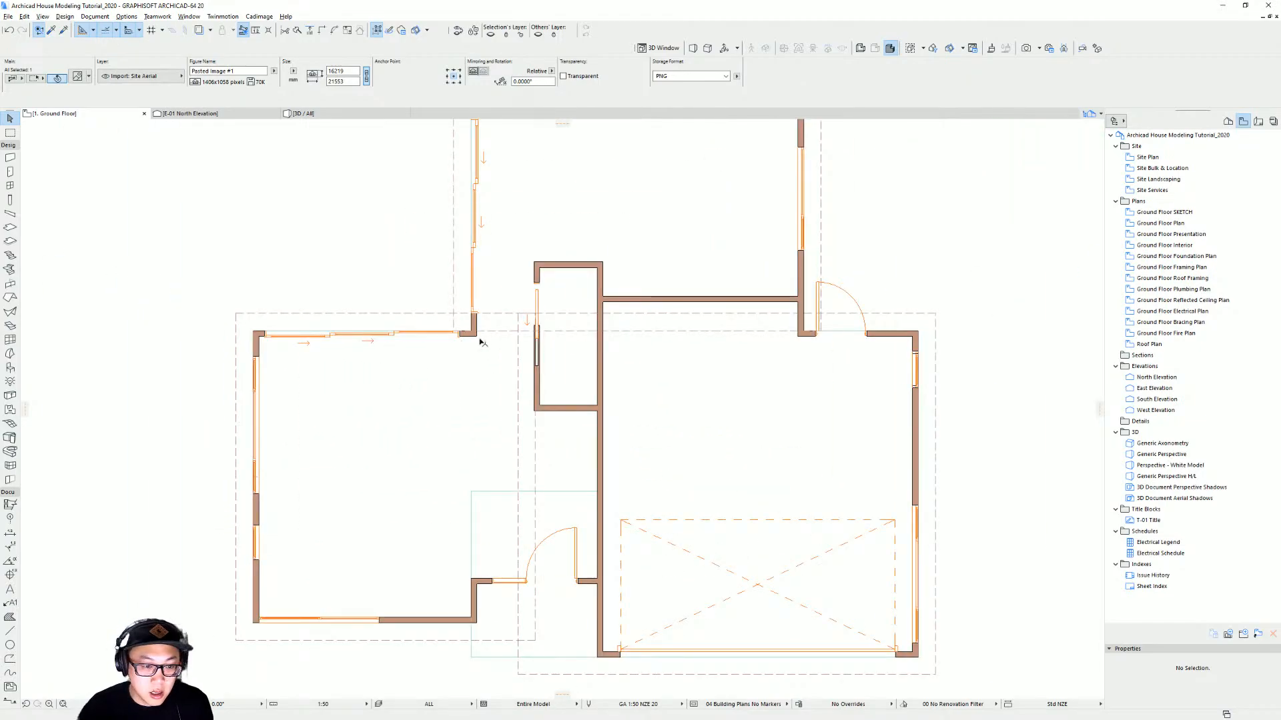
key(Escape)
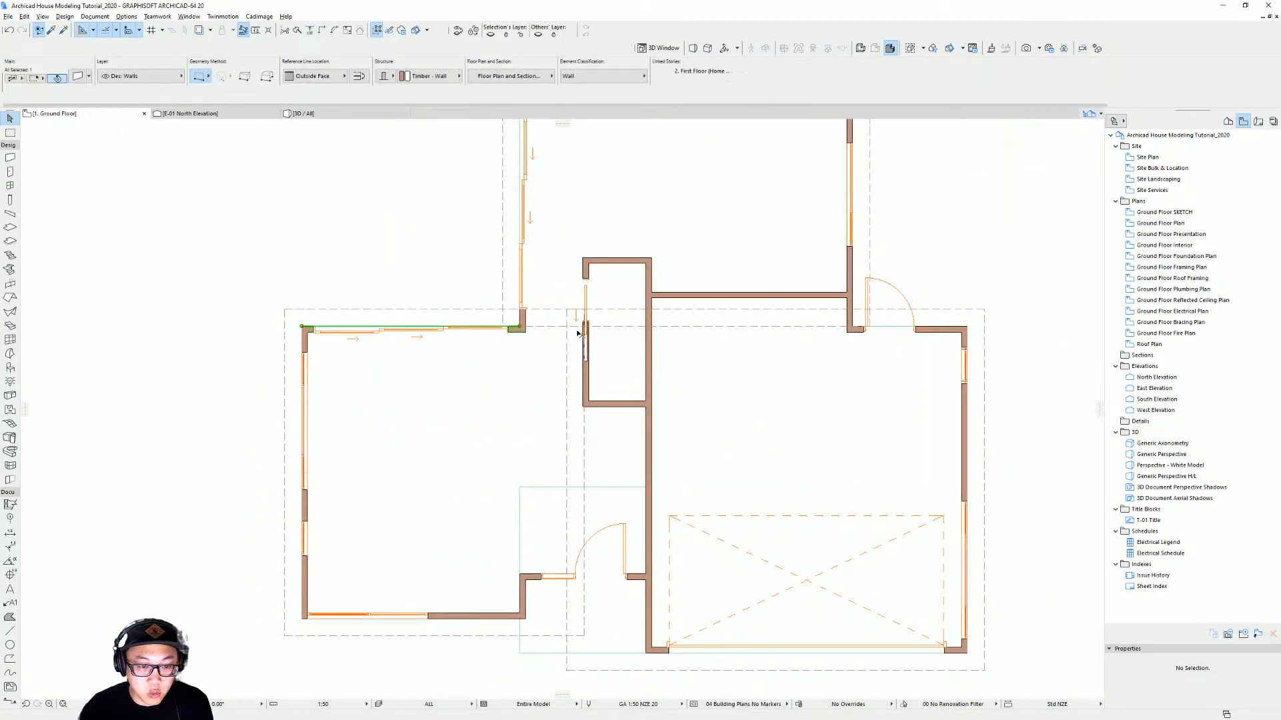
scroll(578, 336, down, 4)
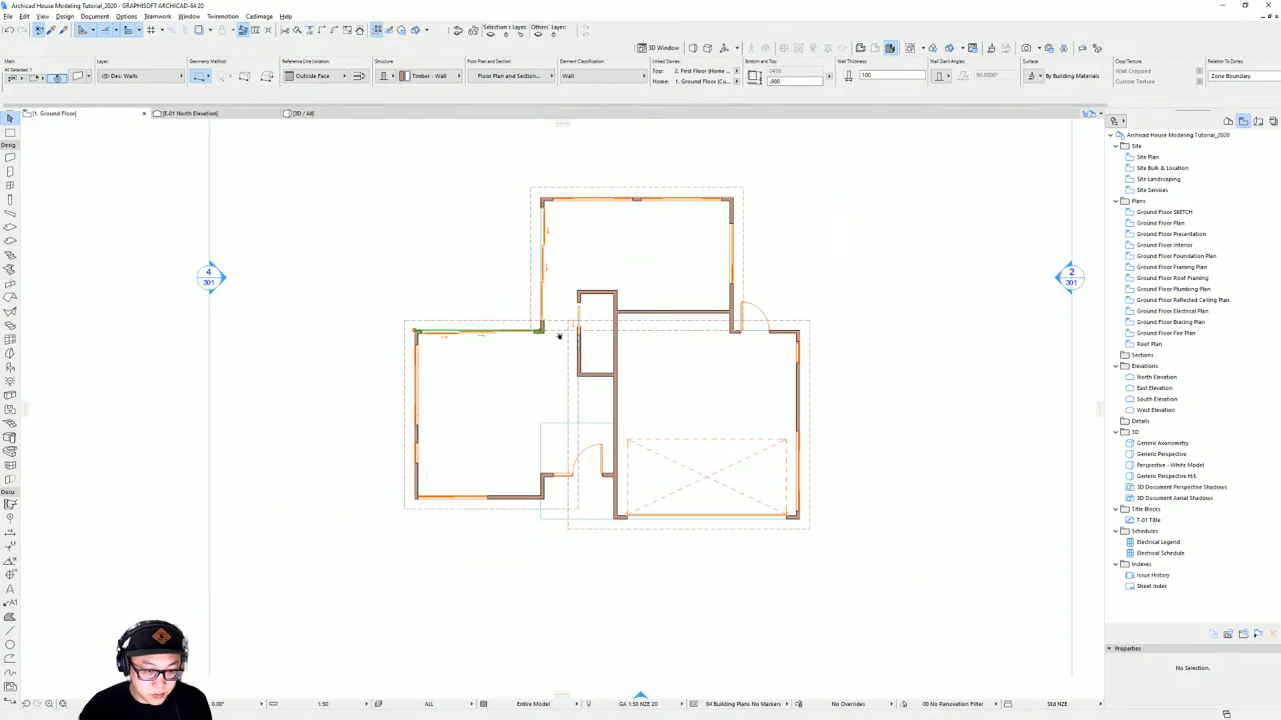
scroll(492, 392, up, 3)
scroll(520, 371, up, 1)
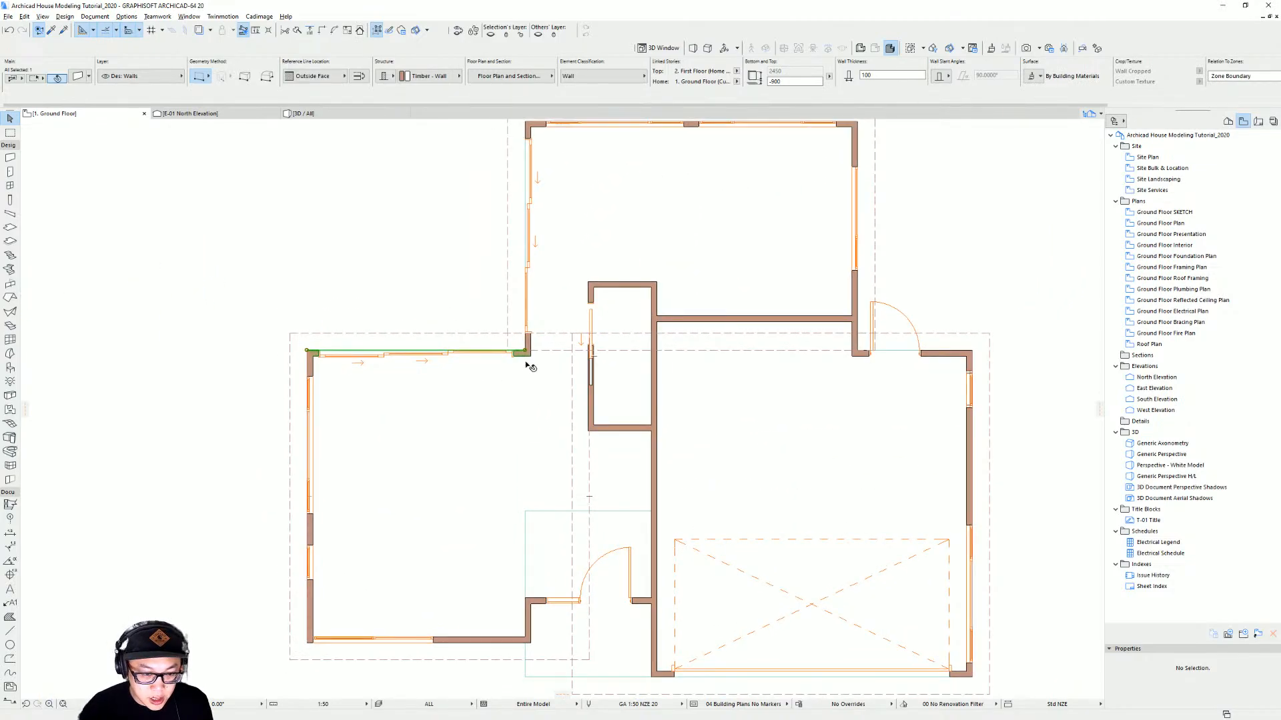
scroll(381, 359, up, 3)
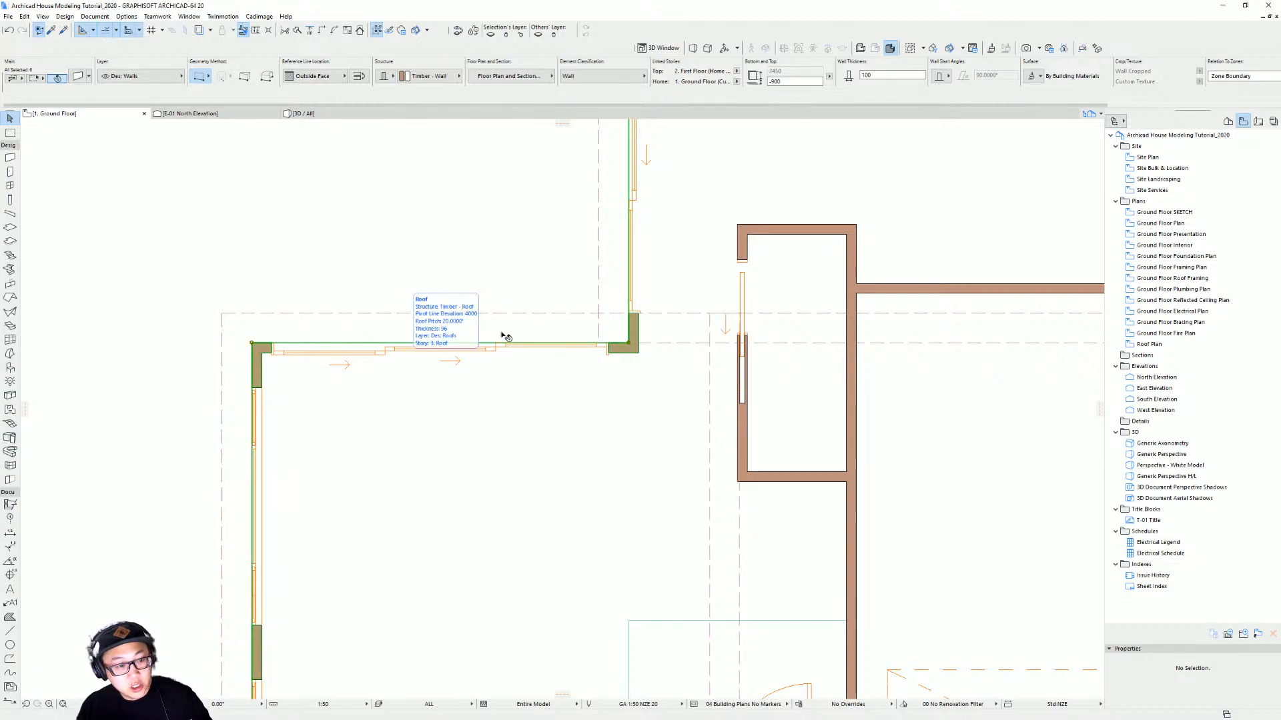
scroll(505, 337, down, 5)
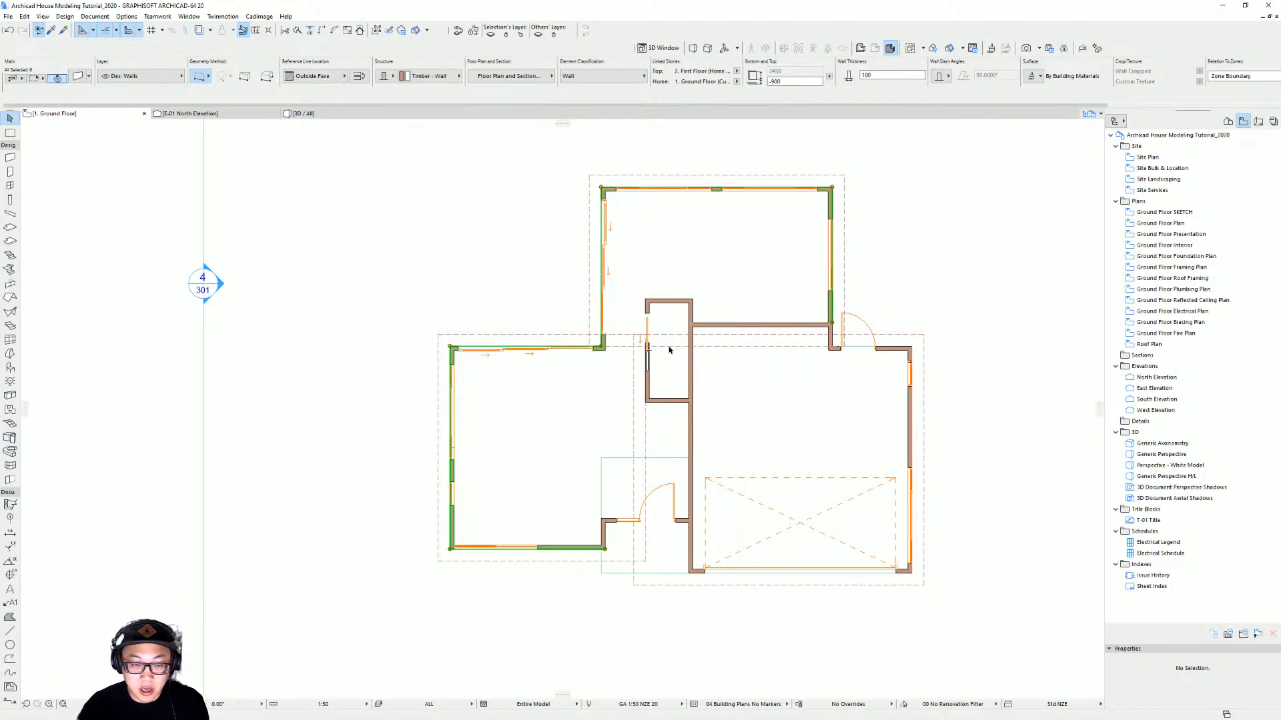
scroll(894, 318, up, 3)
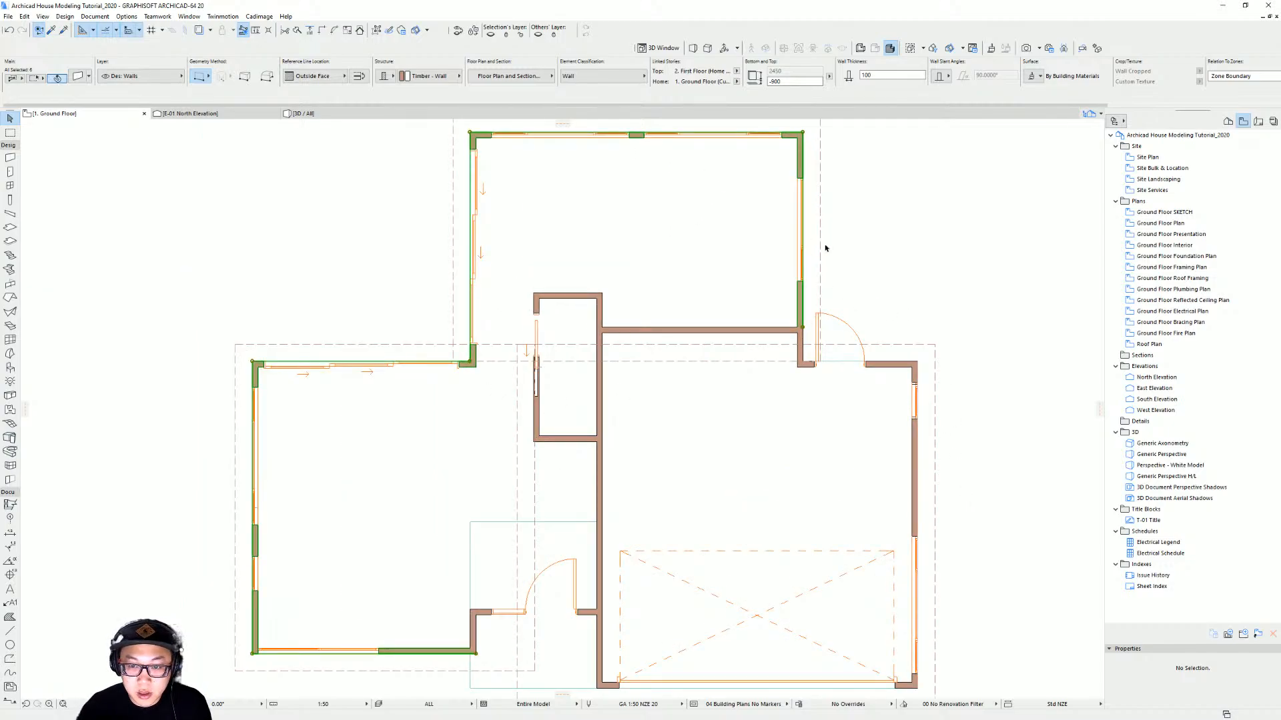
middle_drag(599, 660, 606, 485)
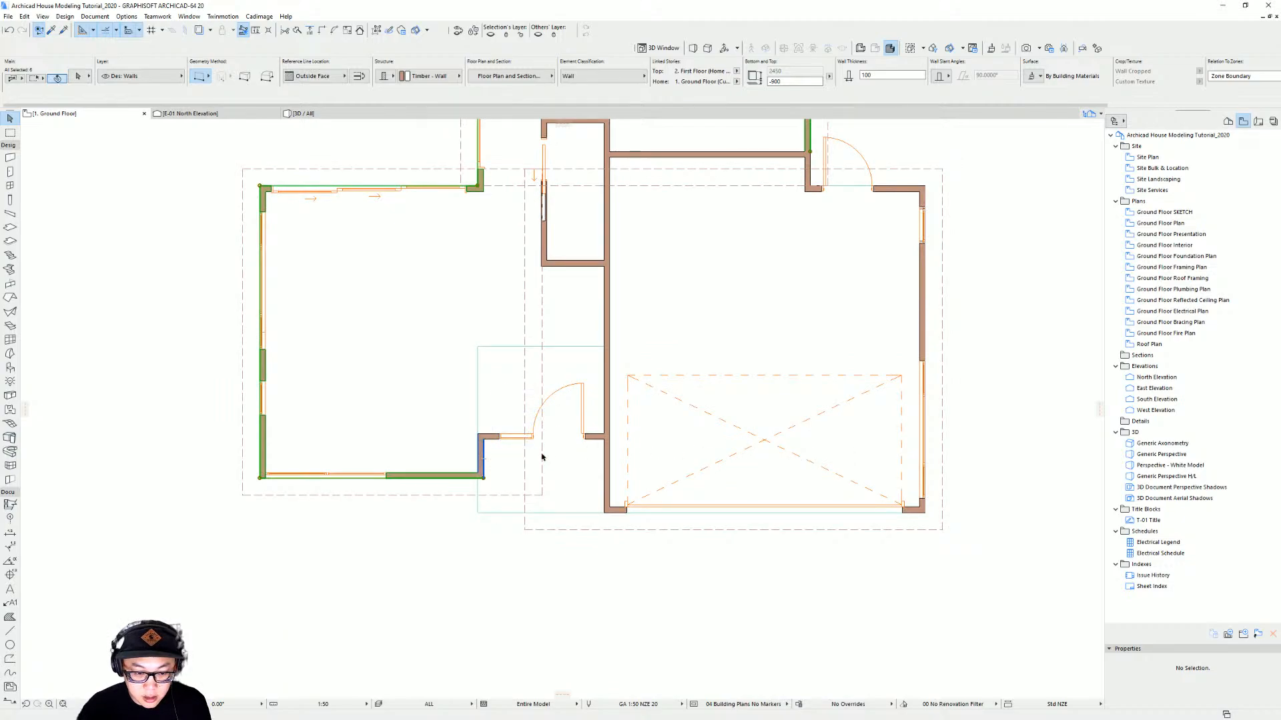
shift+click(479, 449)
scroll(737, 432, down, 3)
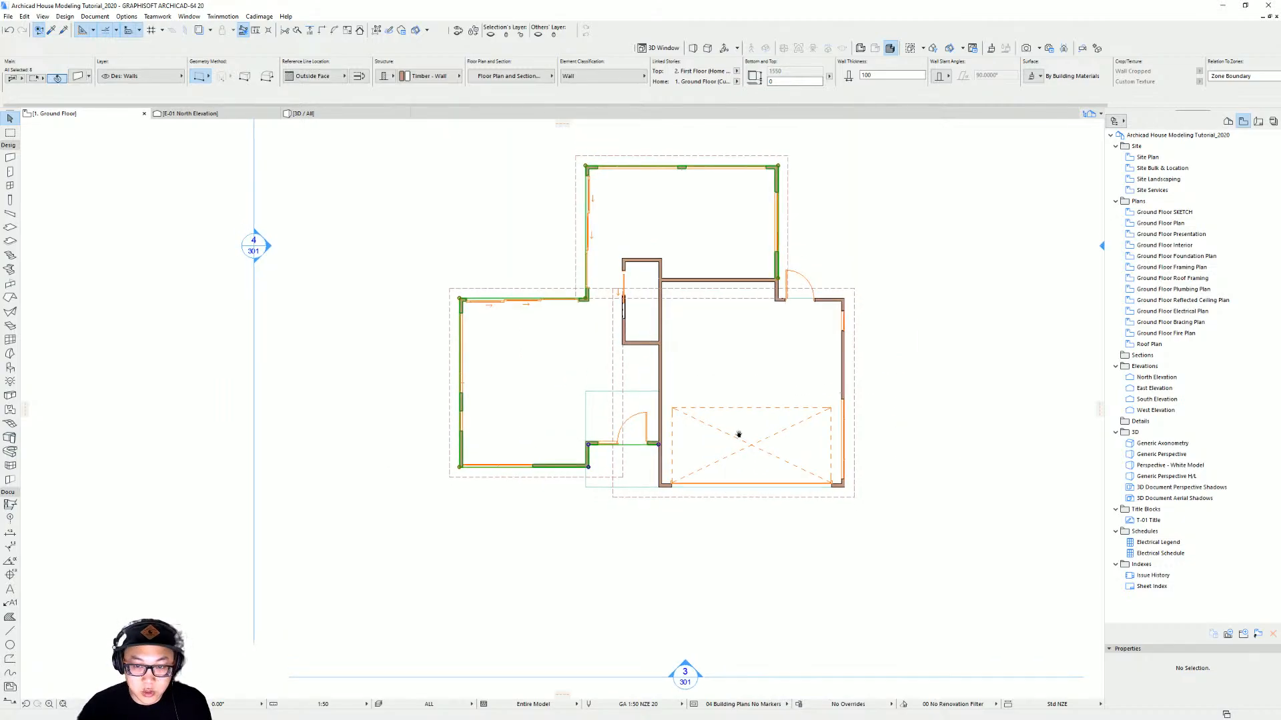
middle_drag(738, 433, 738, 490)
scroll(634, 437, up, 3)
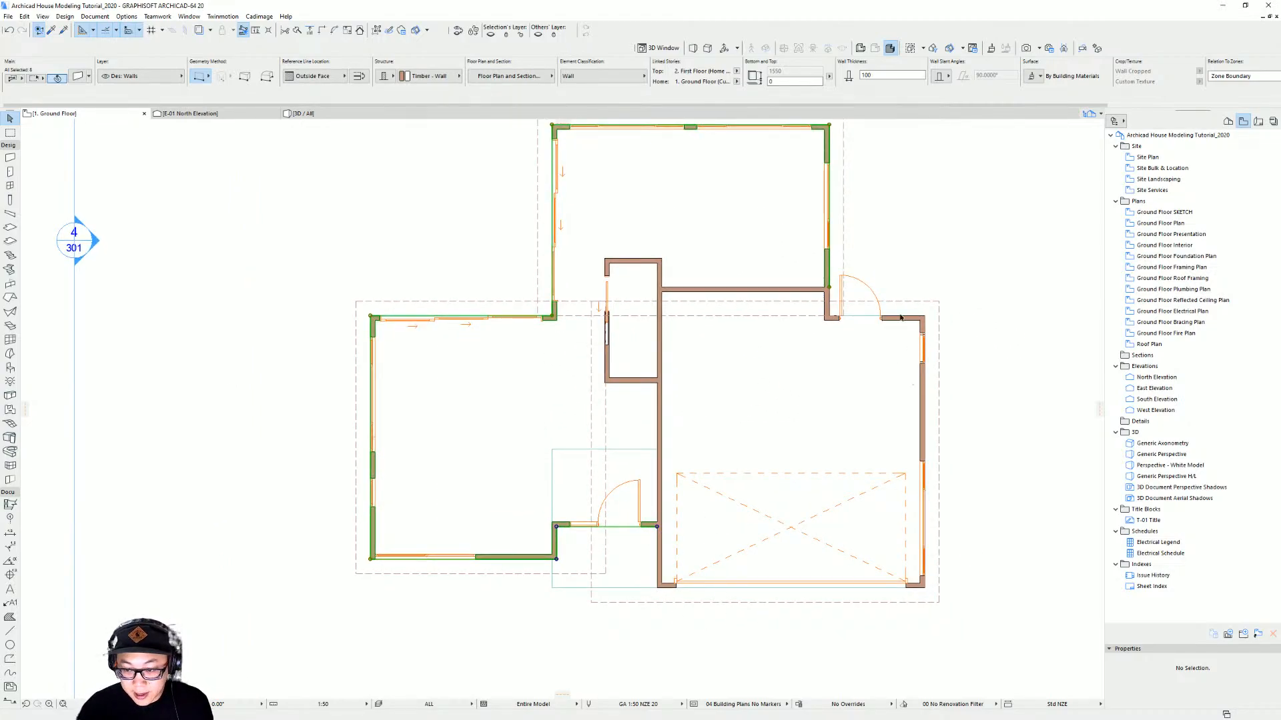
middle_drag(592, 347, 584, 380)
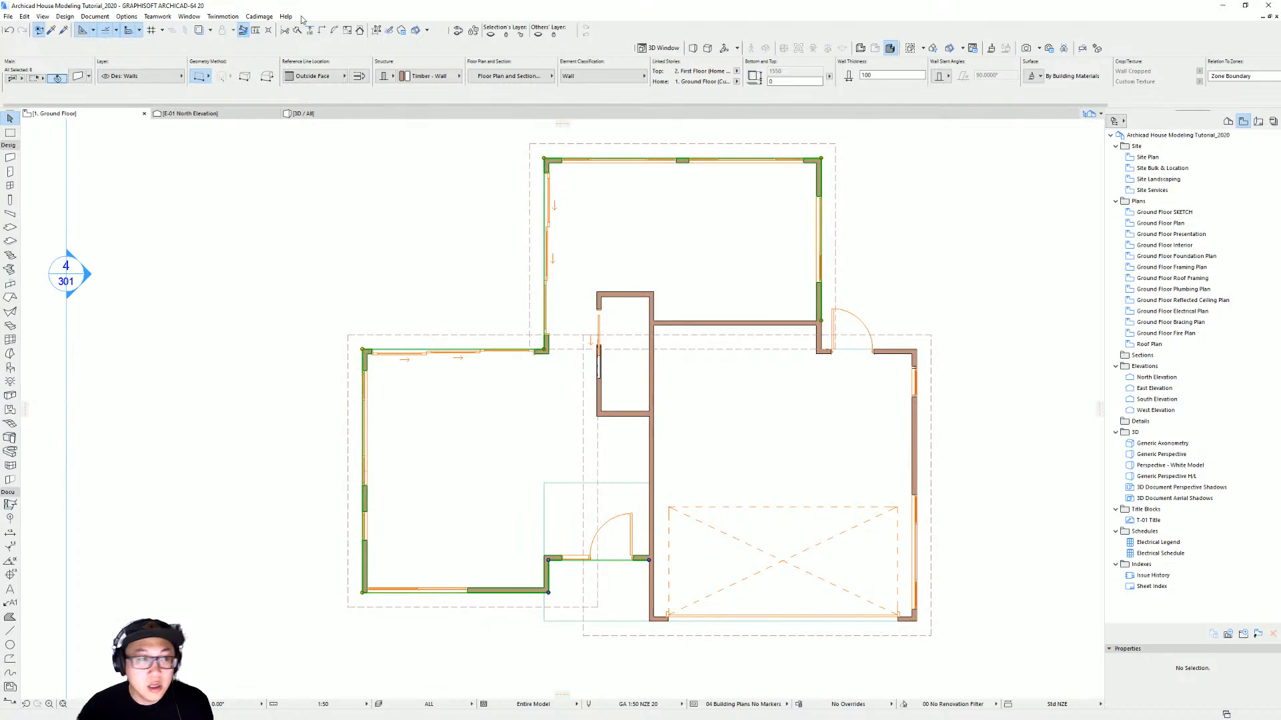
Open the Cadimage Wall Coverings settings and switch to the Covering configuration page
click(259, 16)
mouse_move(277, 67)
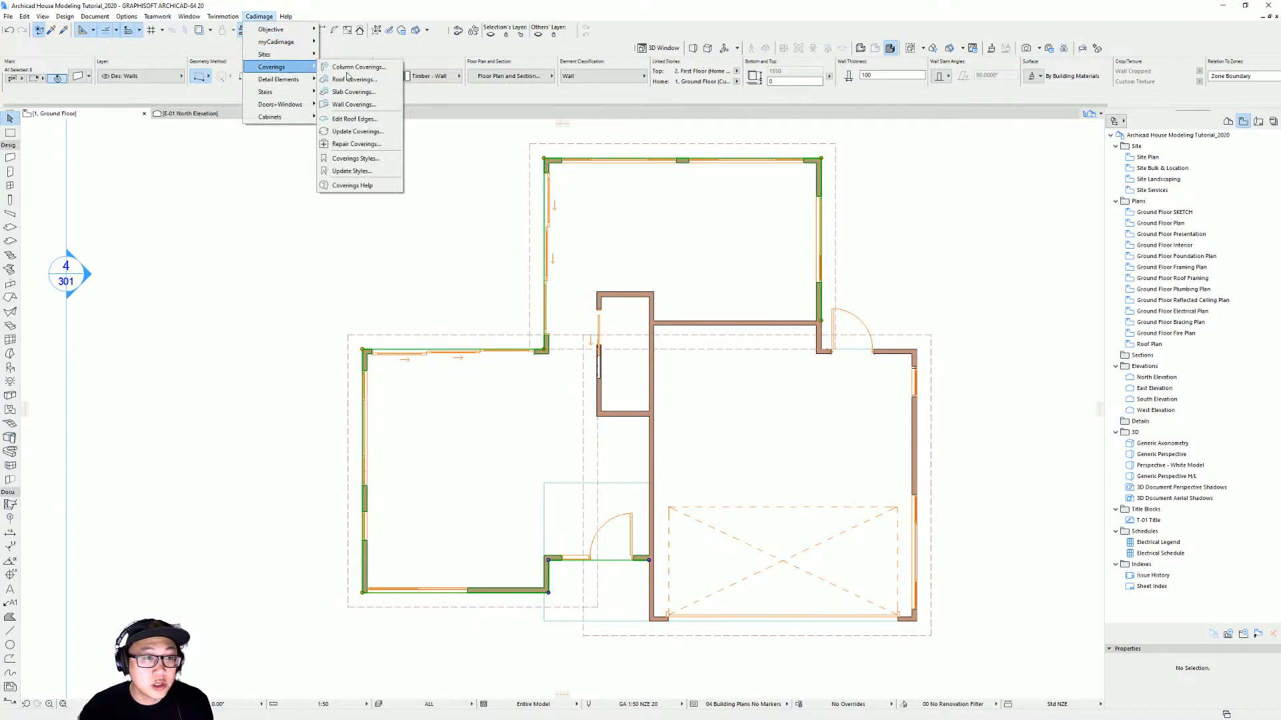
click(370, 105)
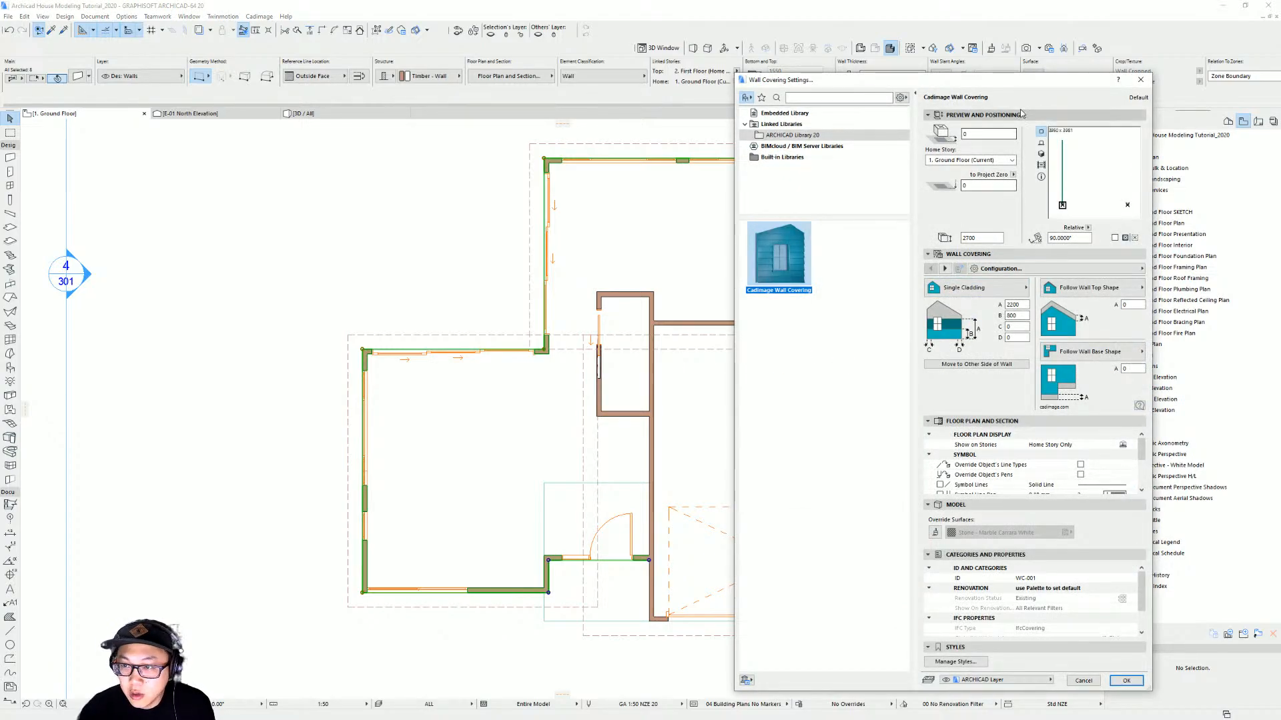
drag(1017, 84, 906, 57)
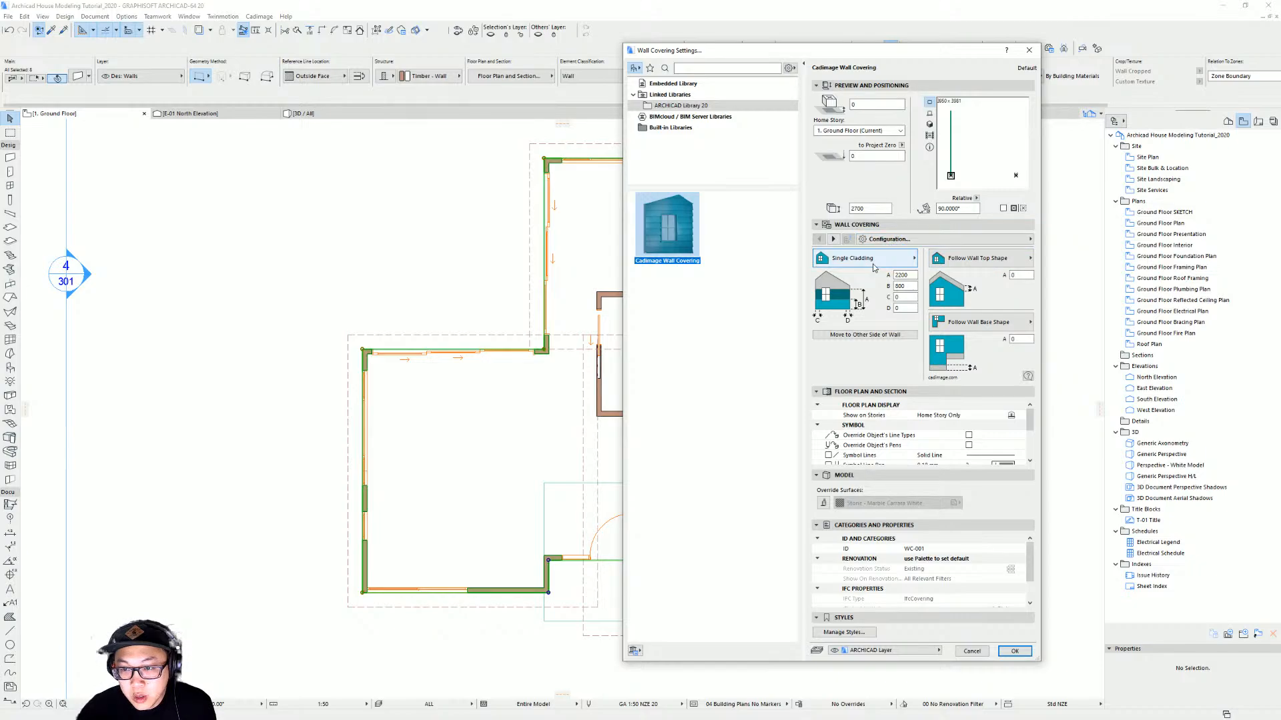
click(1018, 240)
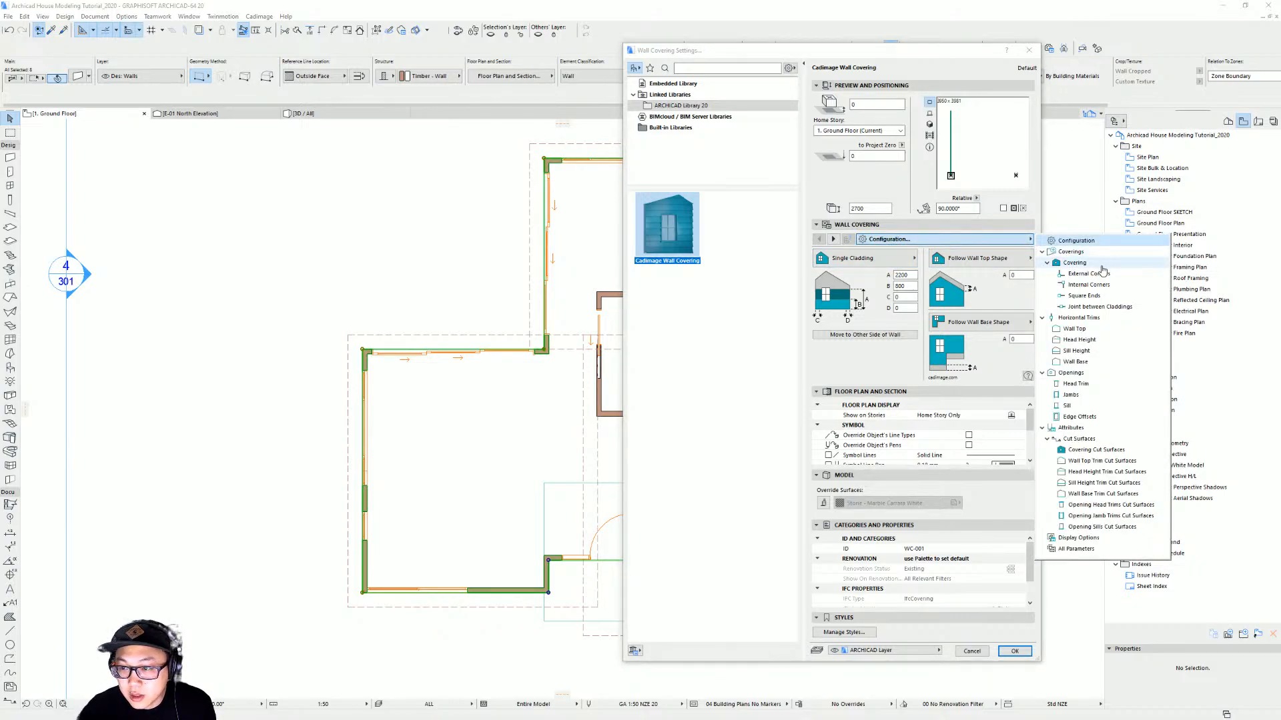
click(1105, 266)
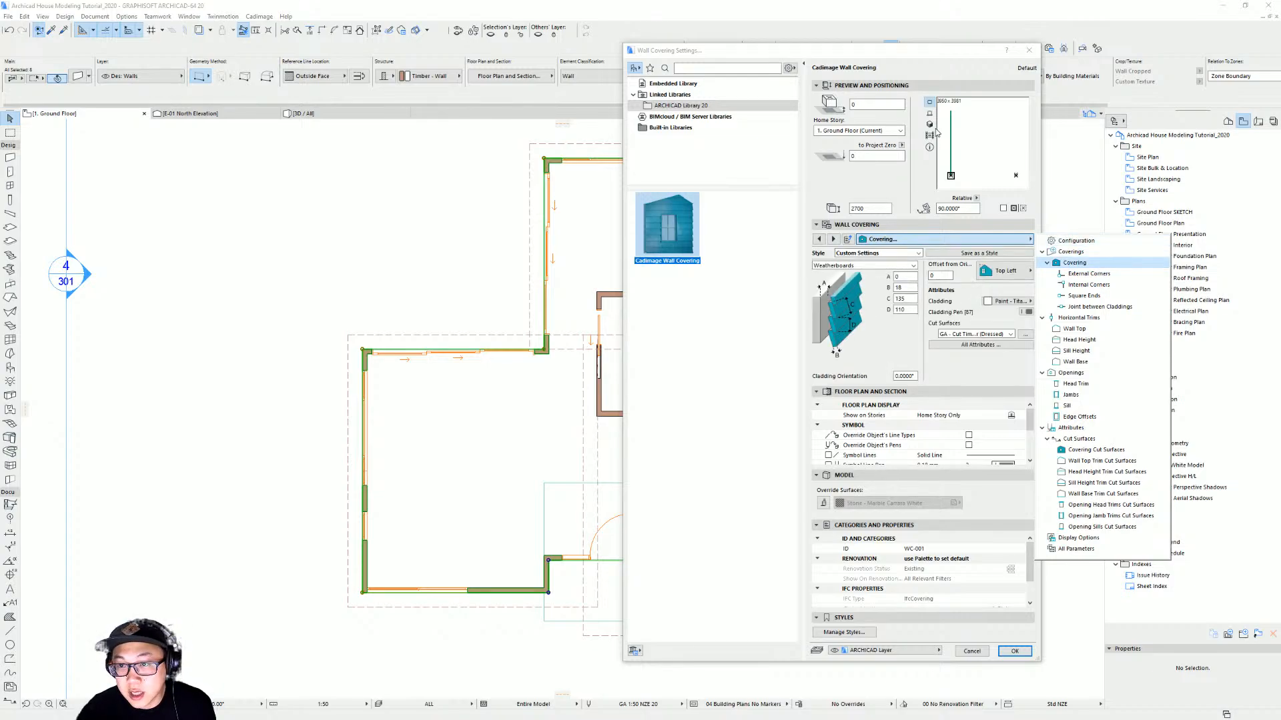
Browse the covering style list and switch the covering preview to a rotated 3D view
click(837, 265)
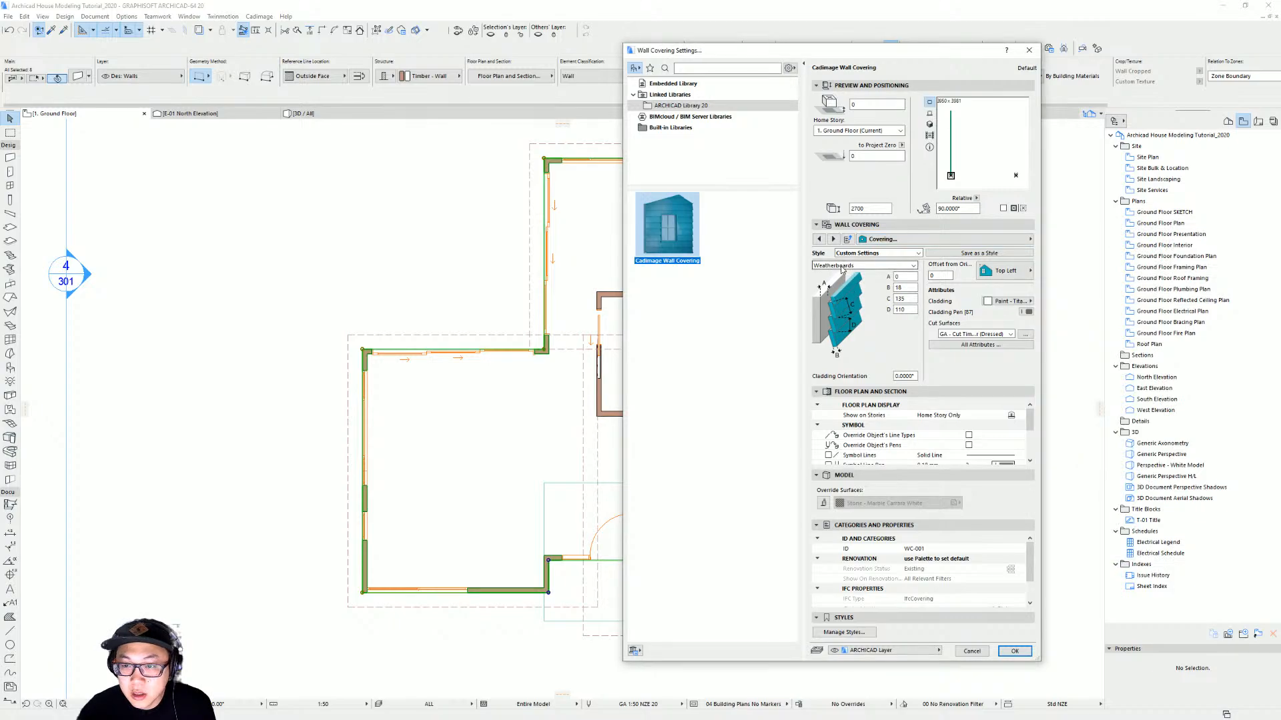
click(837, 265)
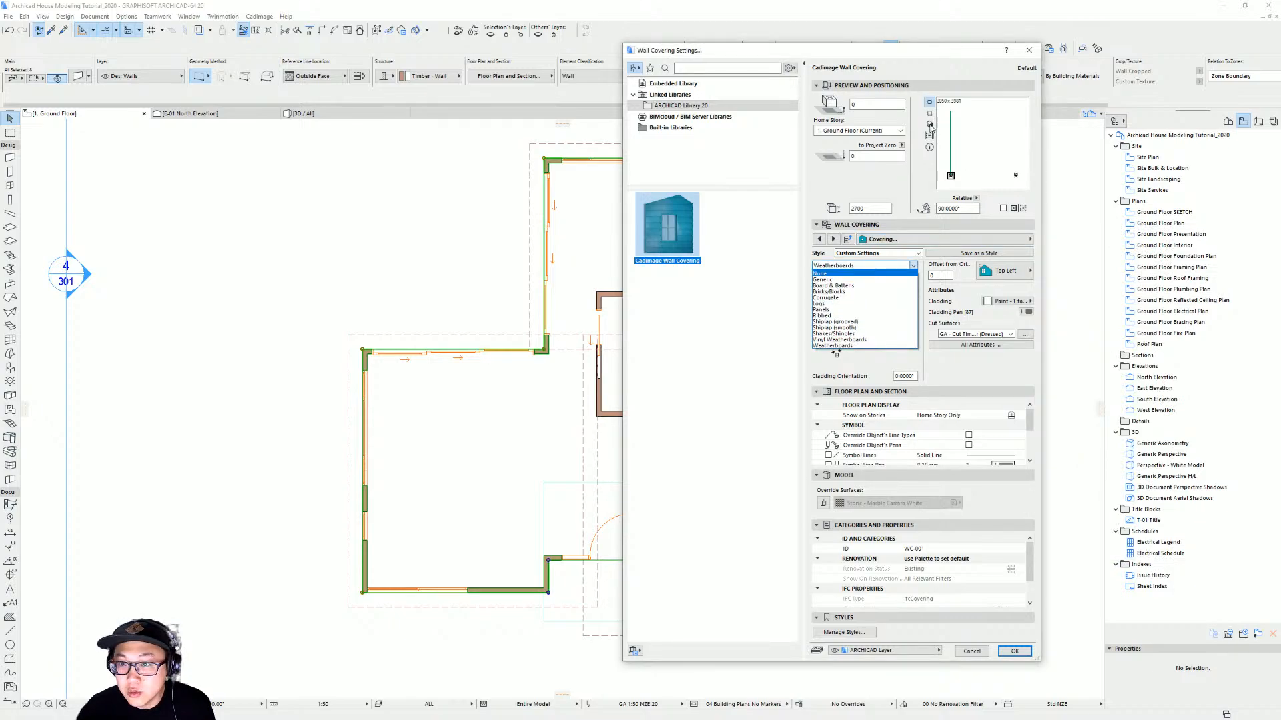
click(930, 125)
click(929, 124)
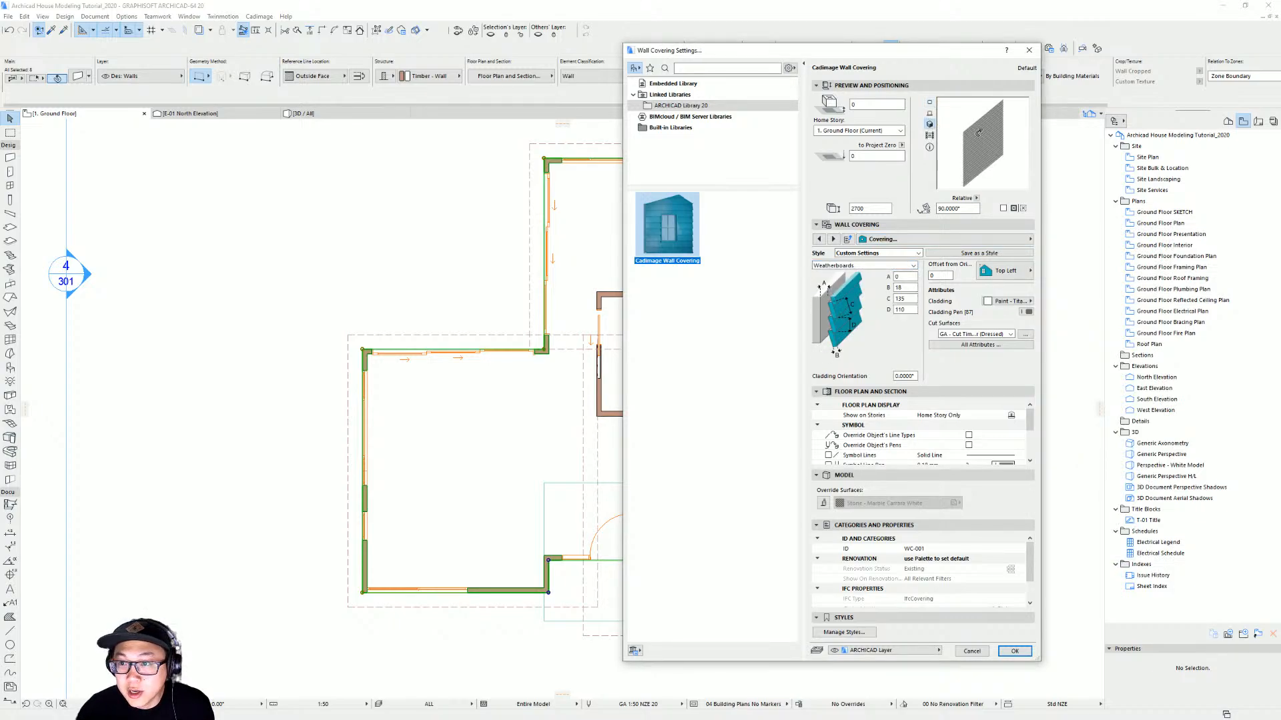
click(1007, 161)
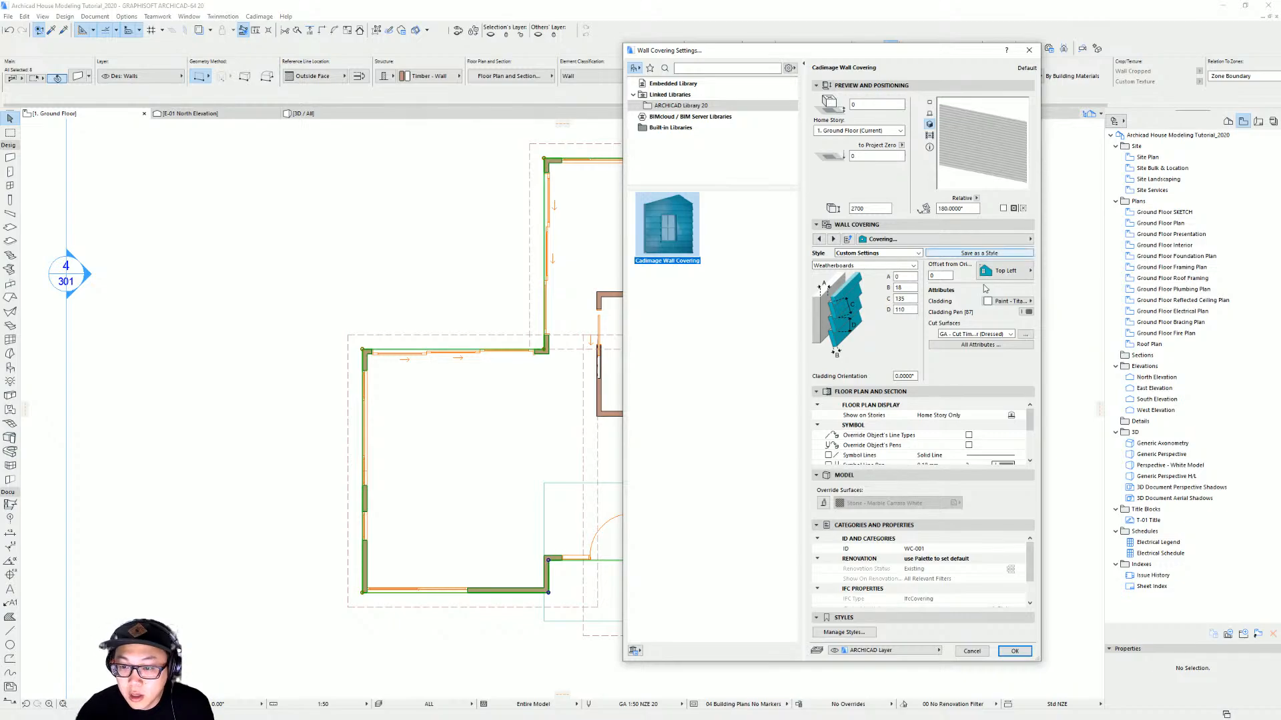
Try the Bricks/Blocks covering style with Brick - Red cladding
click(855, 267)
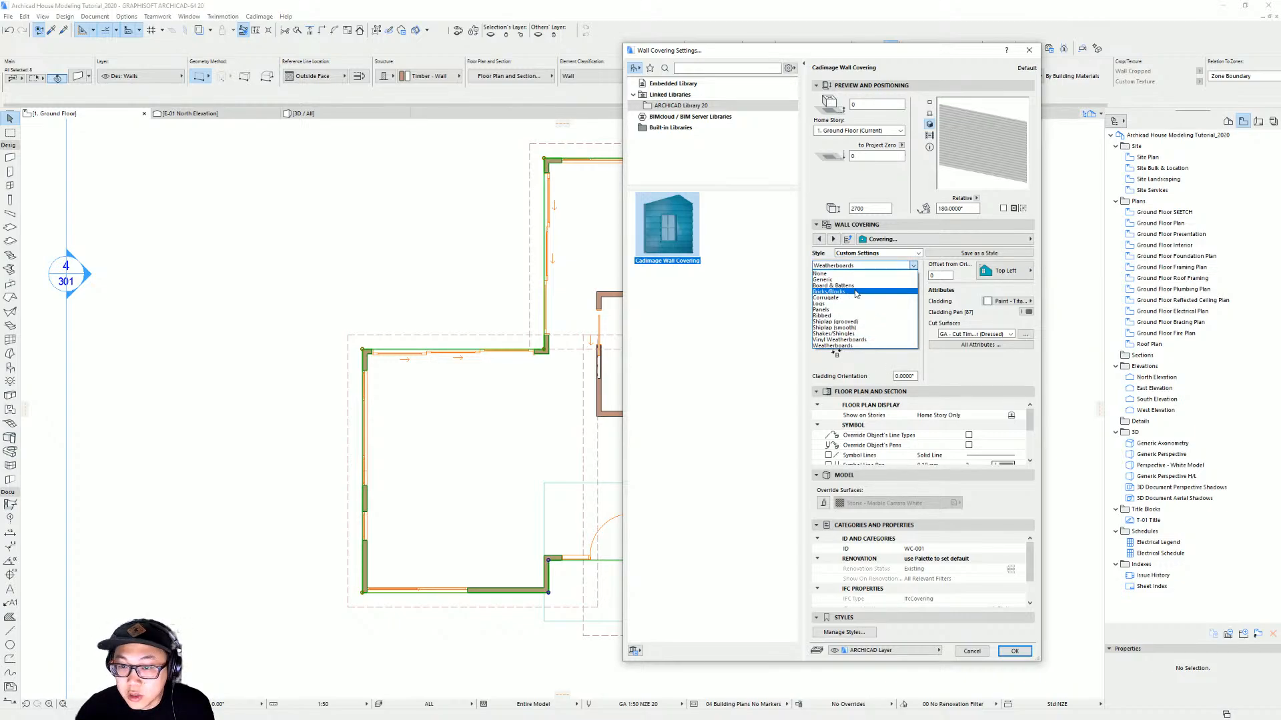
click(856, 297)
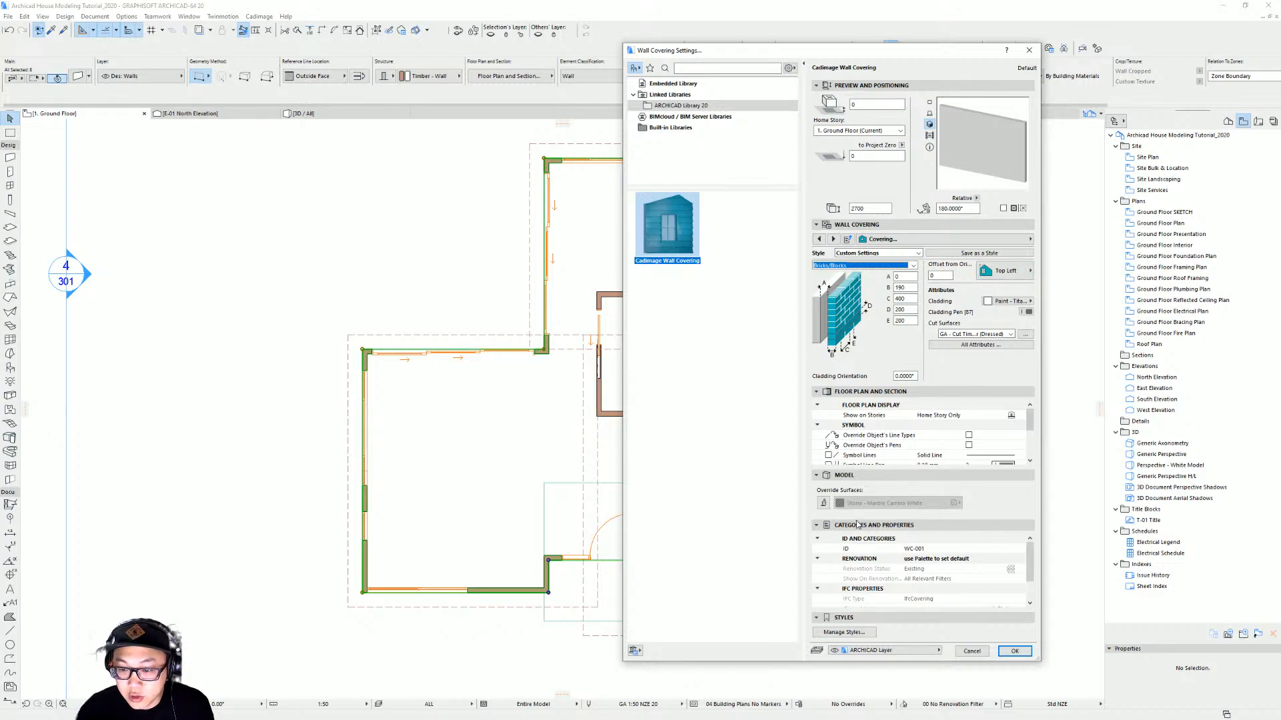
click(1008, 301)
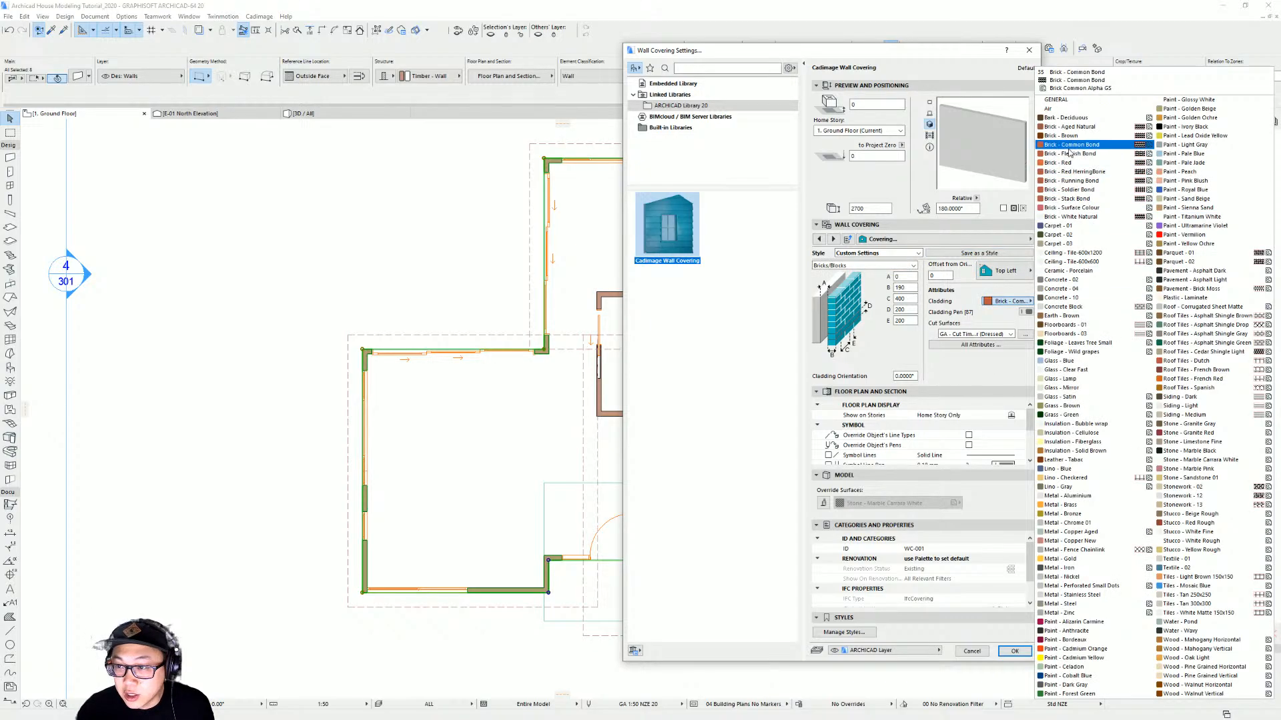
click(1066, 162)
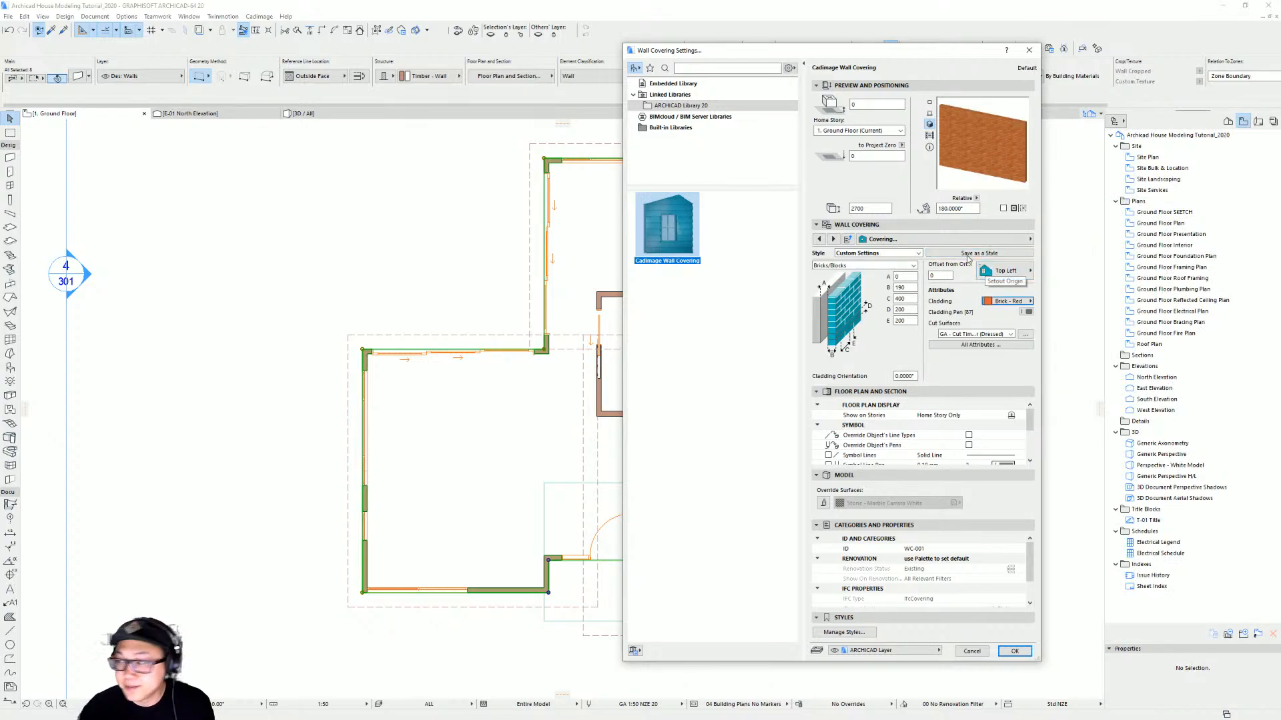
Try the Shiplap (grooved) covering style with Wood - Oak Light cladding
click(863, 266)
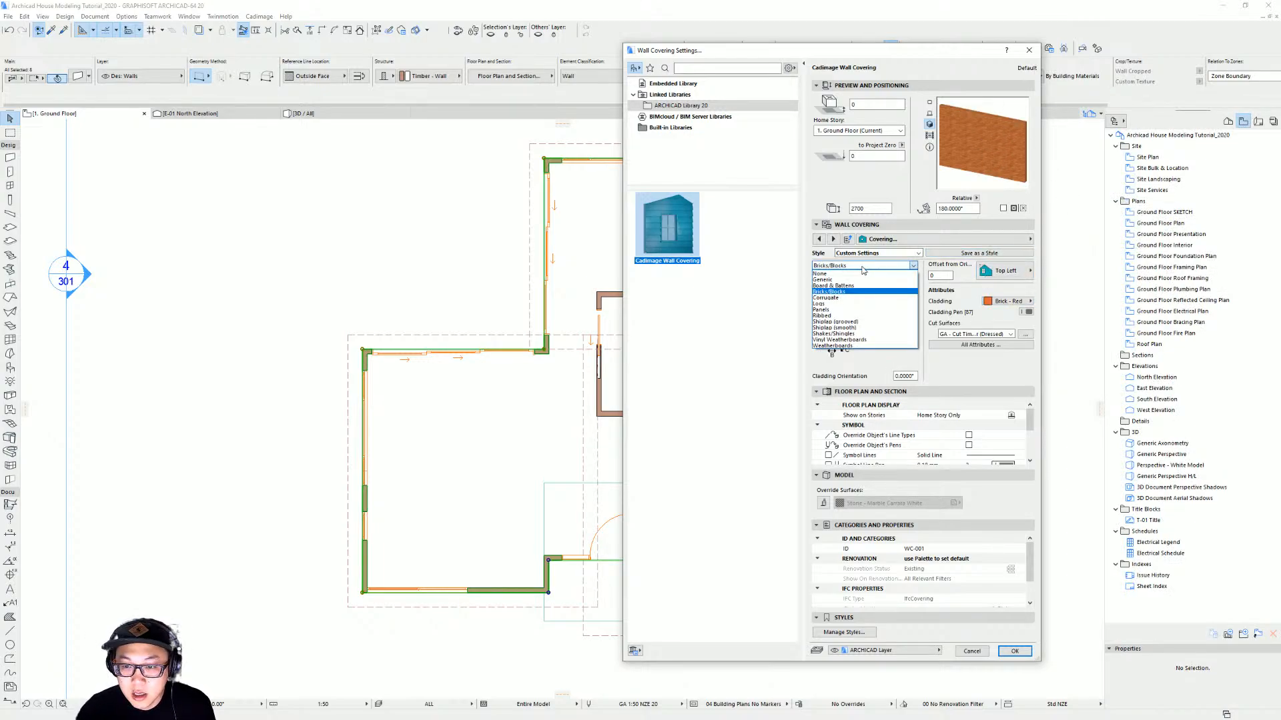
click(870, 323)
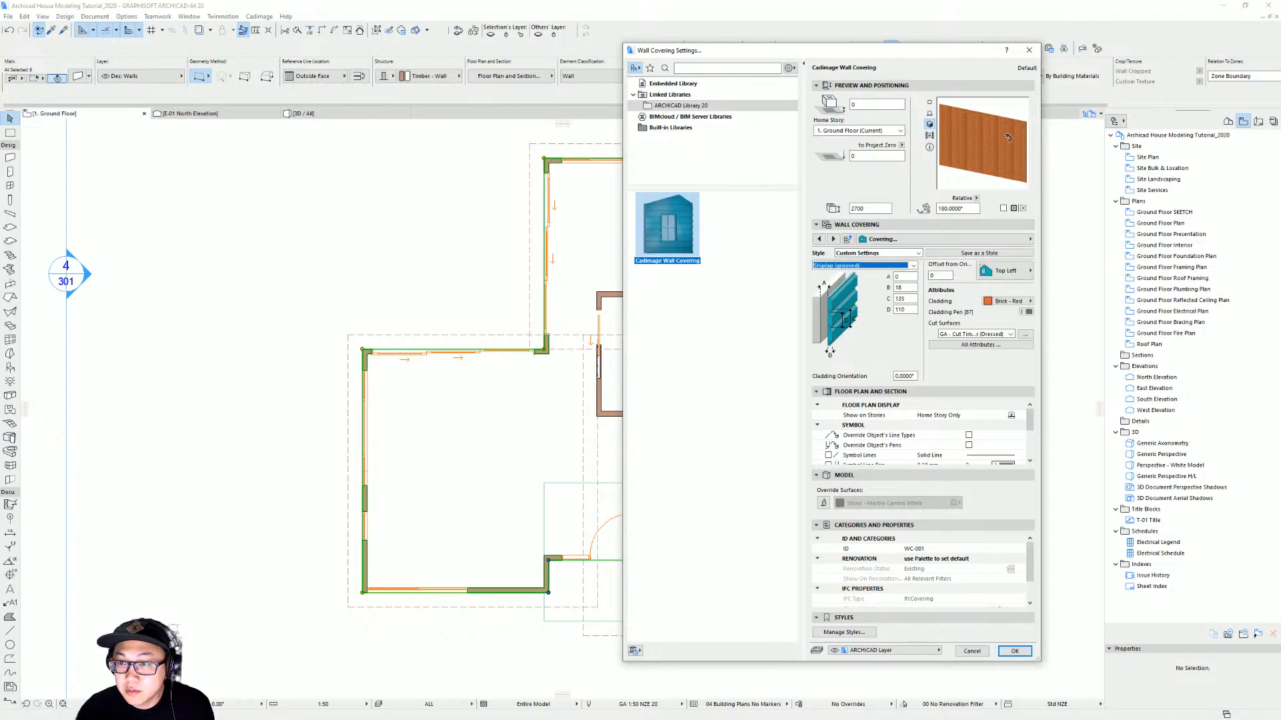
click(1006, 300)
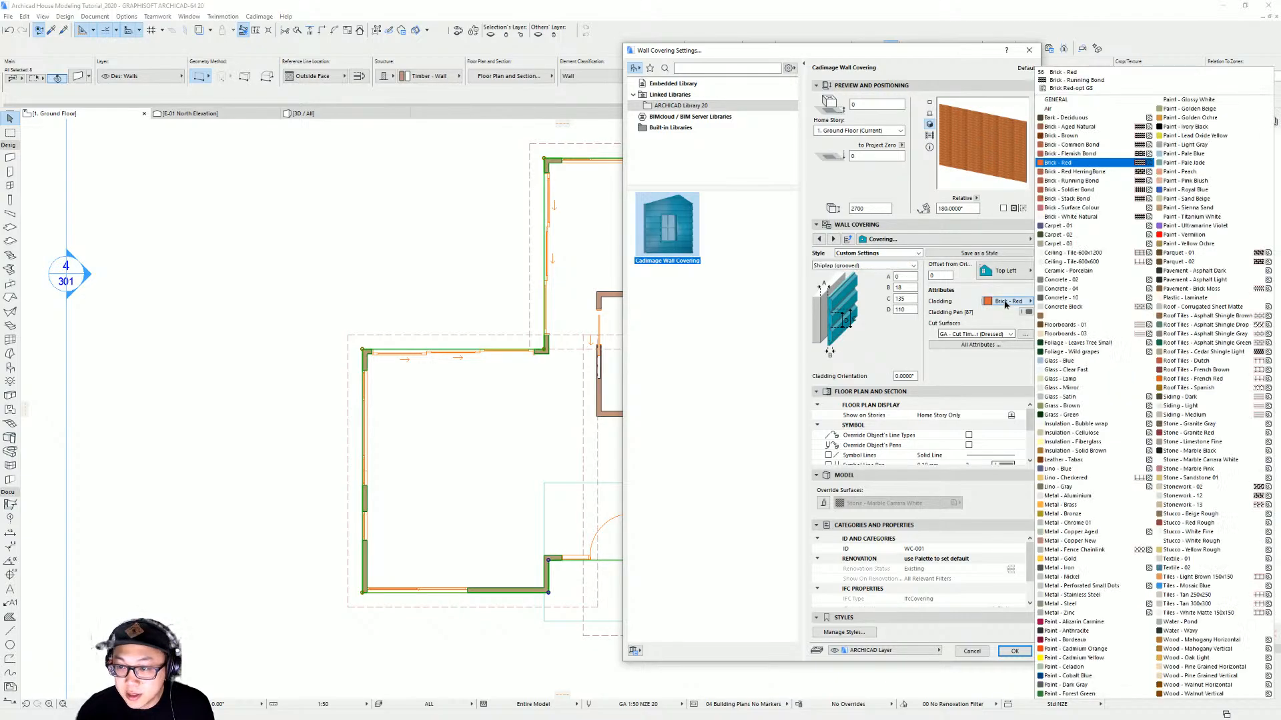
click(1175, 658)
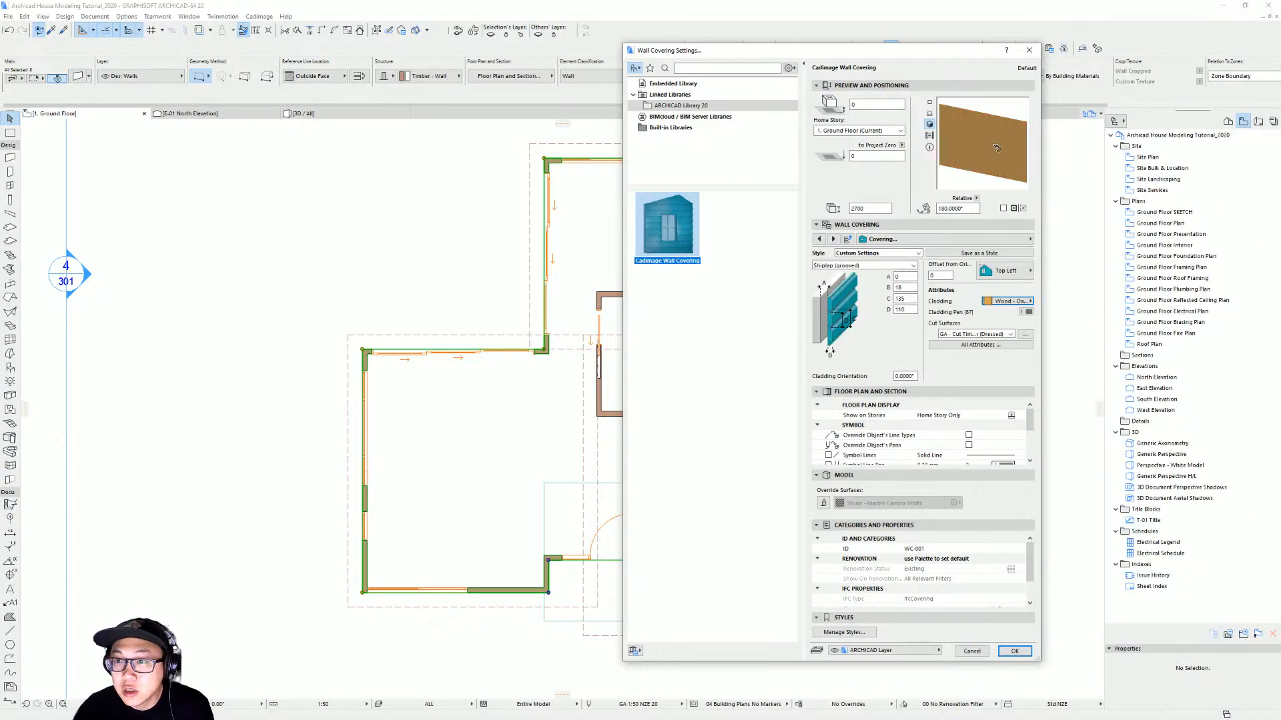
Set the covering style to Weatherboards with Paint - Titanium White cladding
click(868, 266)
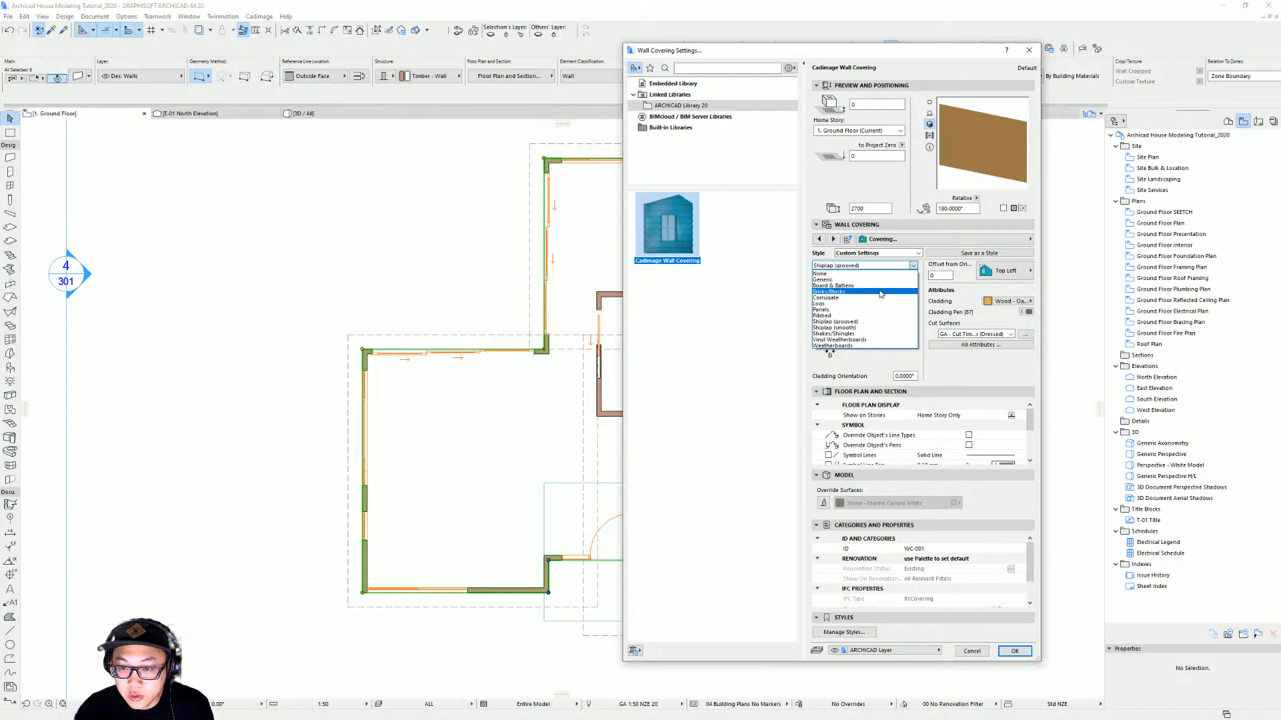
click(869, 346)
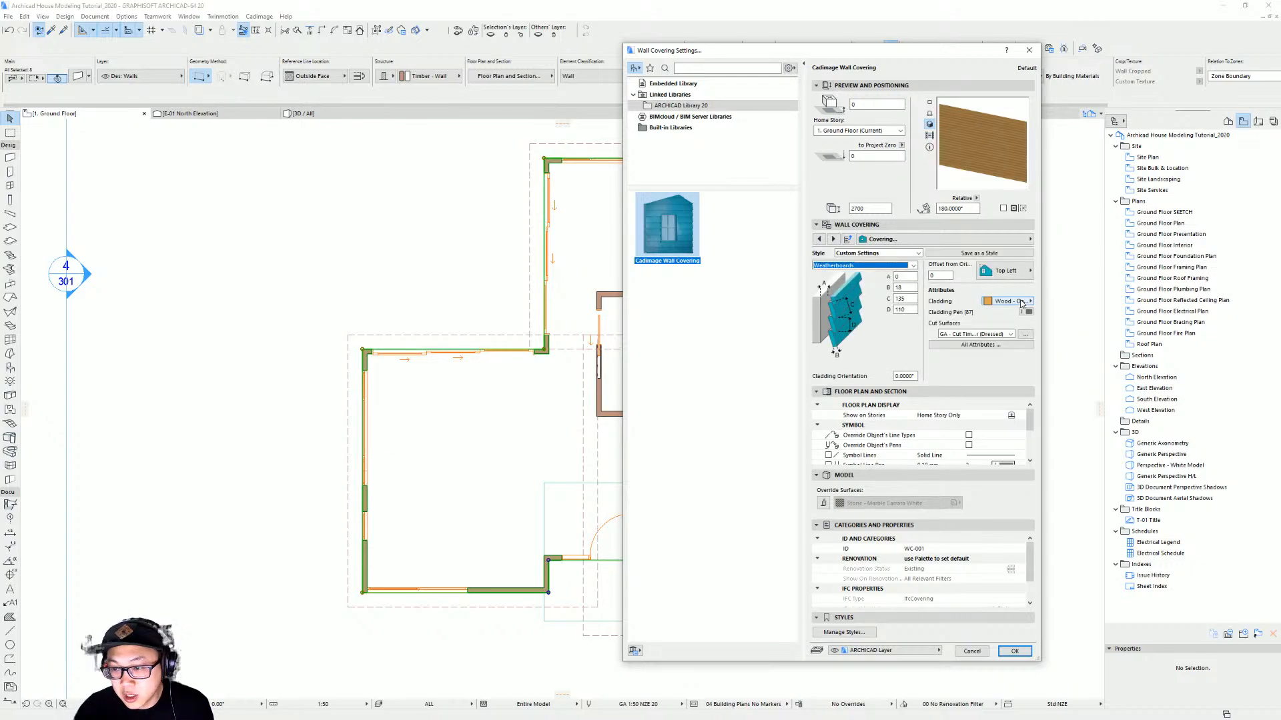
click(1008, 301)
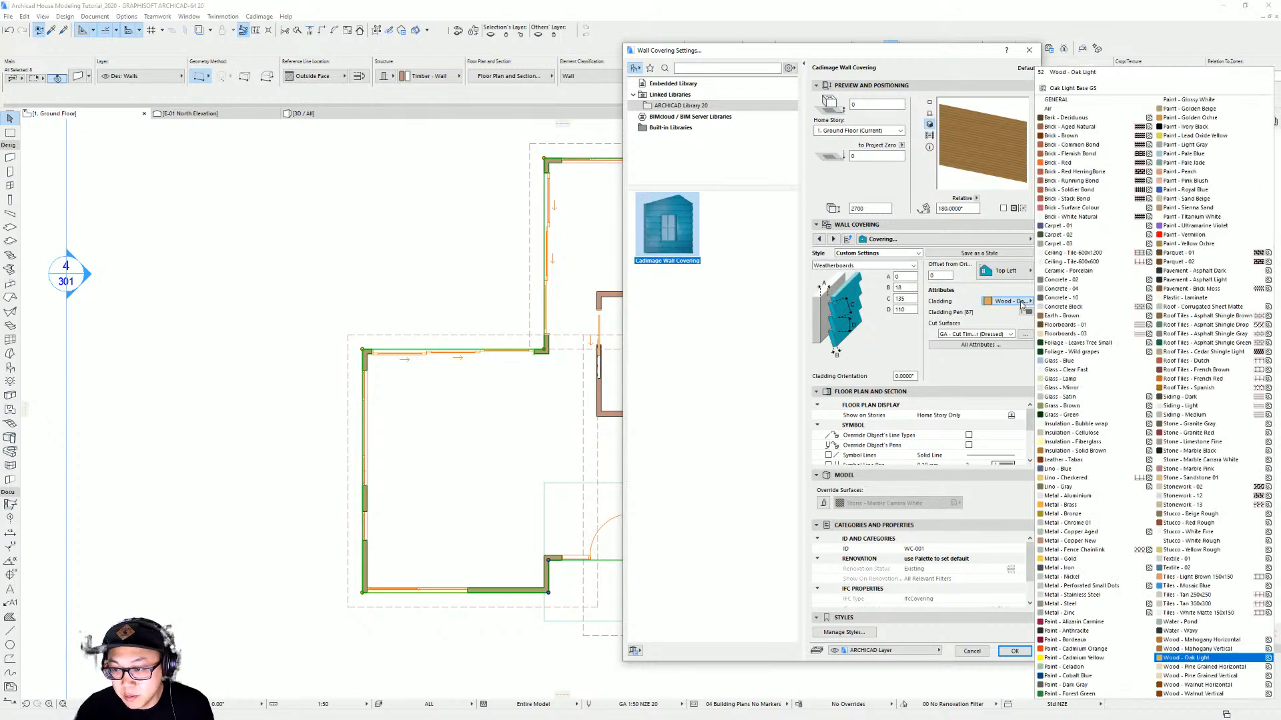
click(1191, 217)
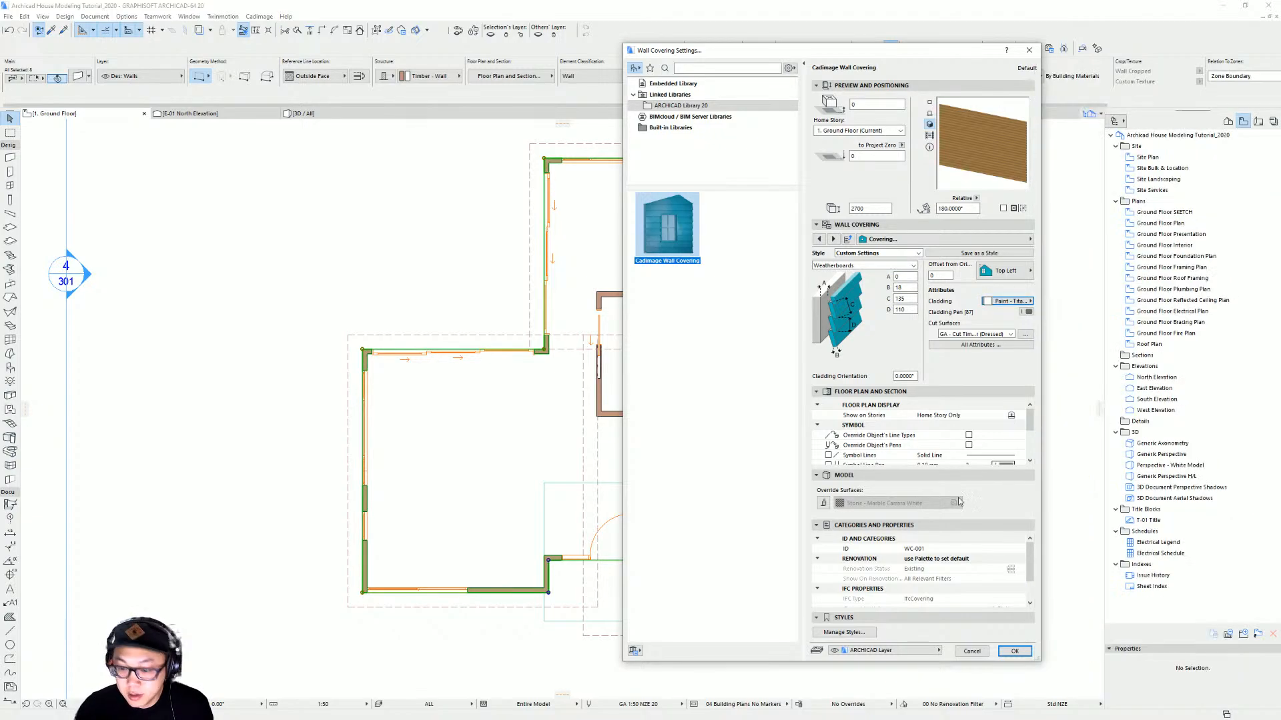
Put the covering on the Dec: Wall Coverings layer and confirm the wall covering settings
click(894, 651)
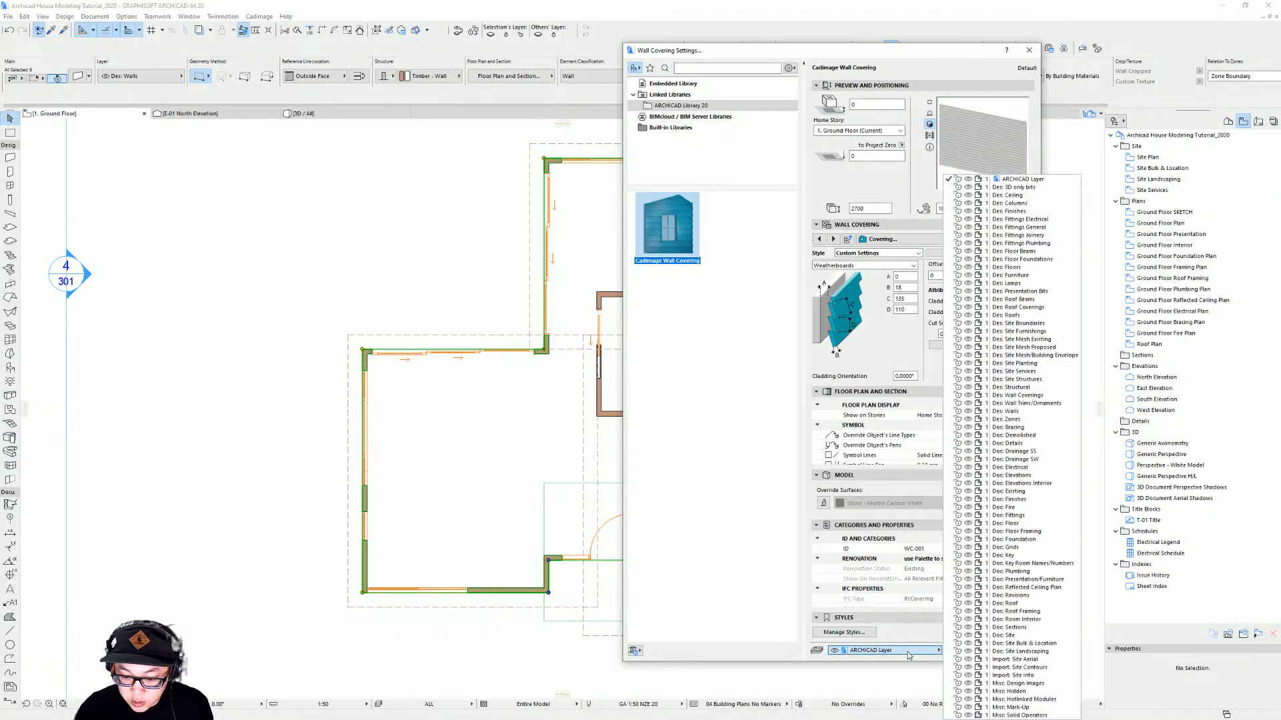
click(1052, 396)
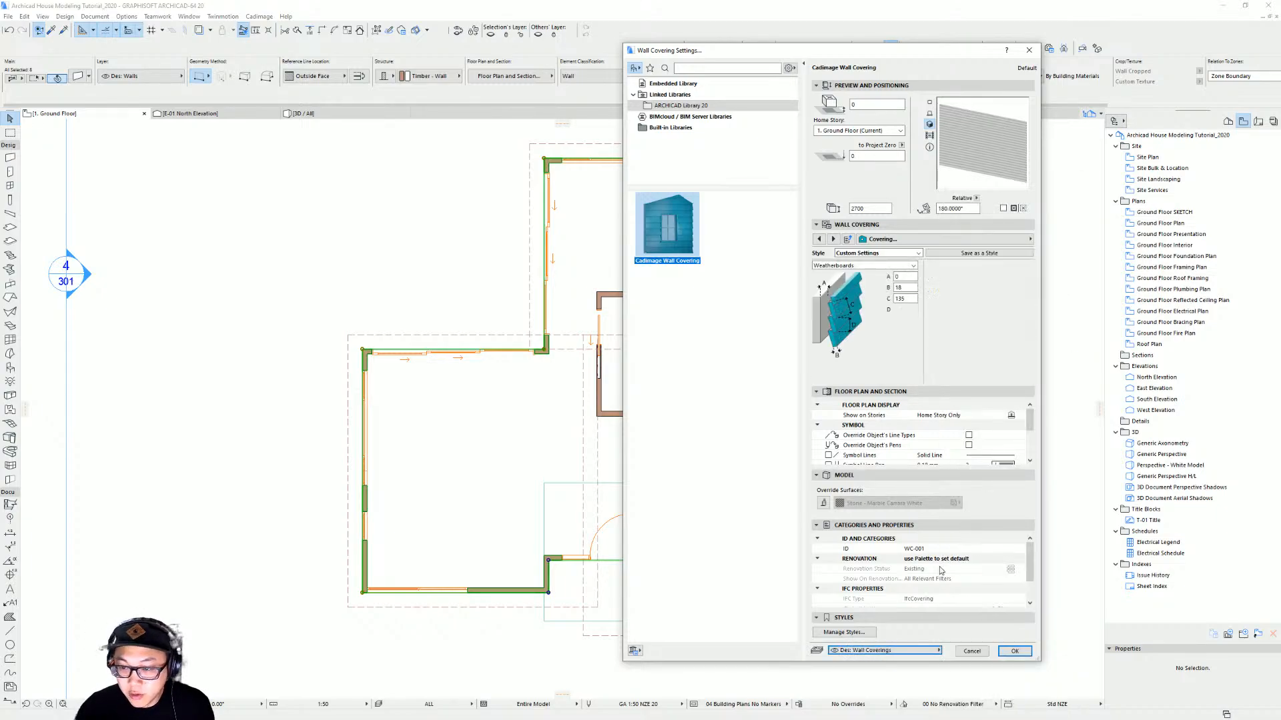
click(1014, 652)
Inspect the new wall coverings on the ground floor plan and in 3D from several angles
scroll(600, 280, up, 2)
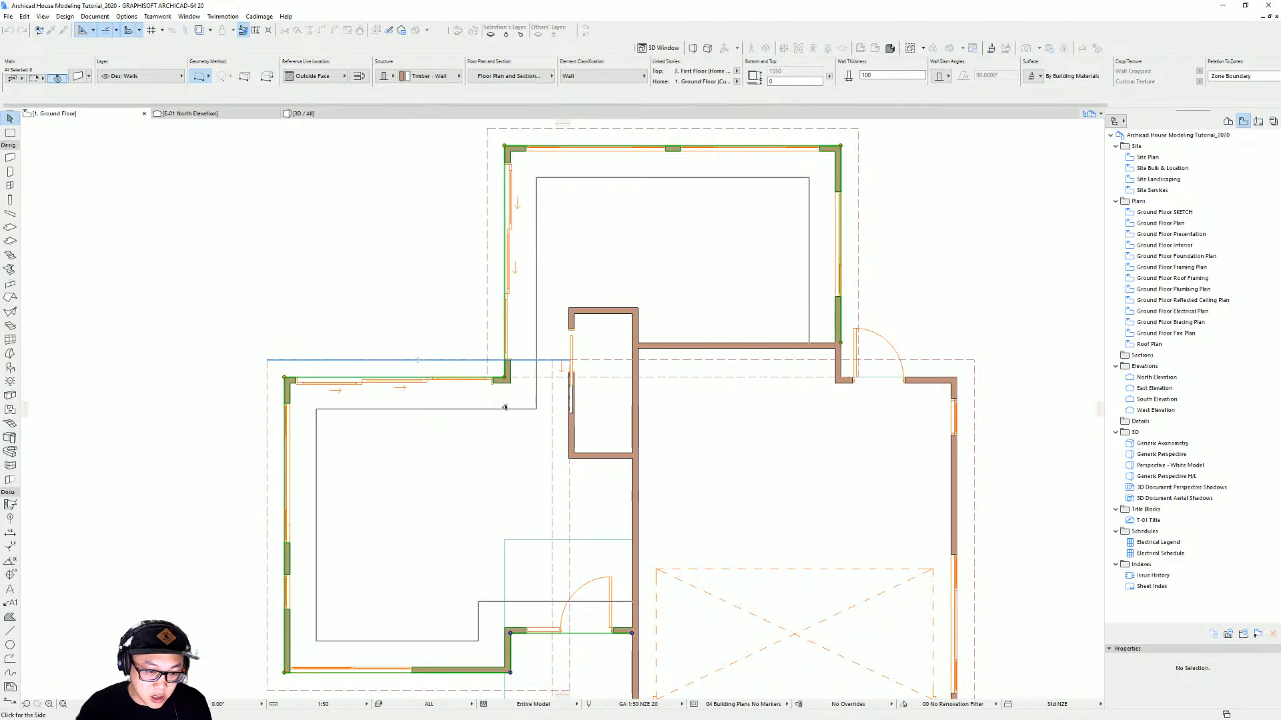
click(338, 319)
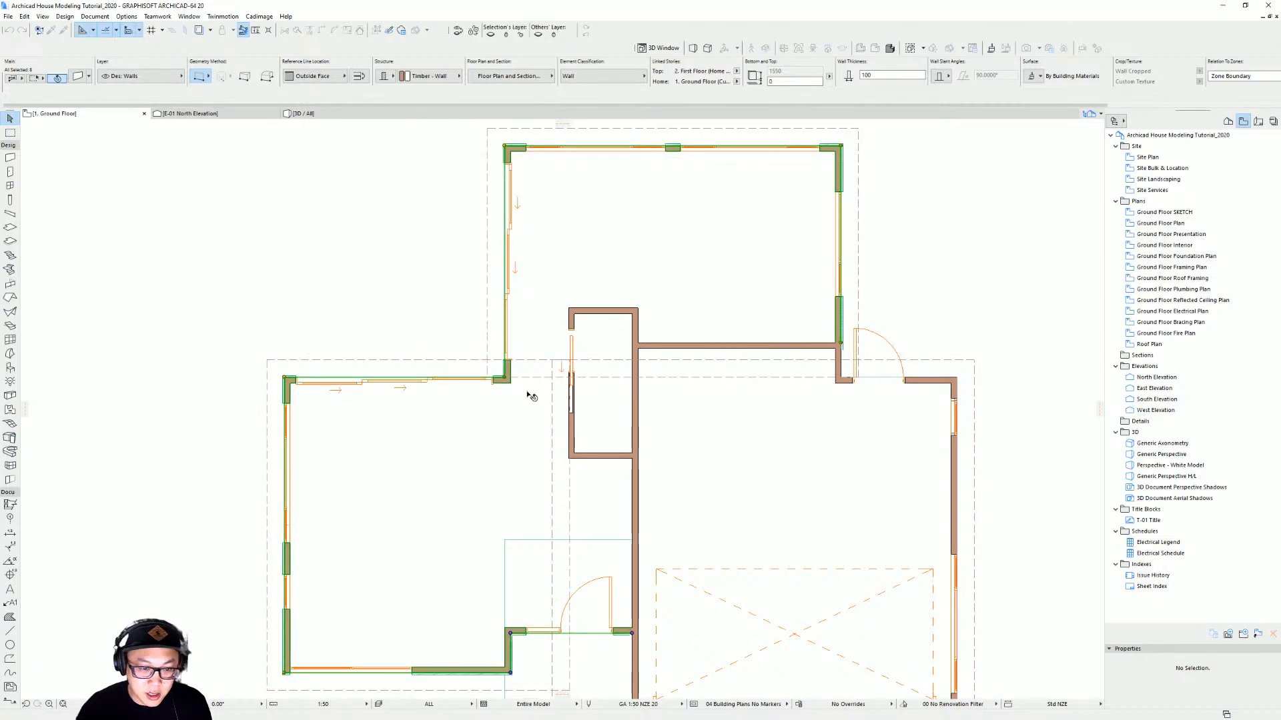
scroll(519, 367, up, 5)
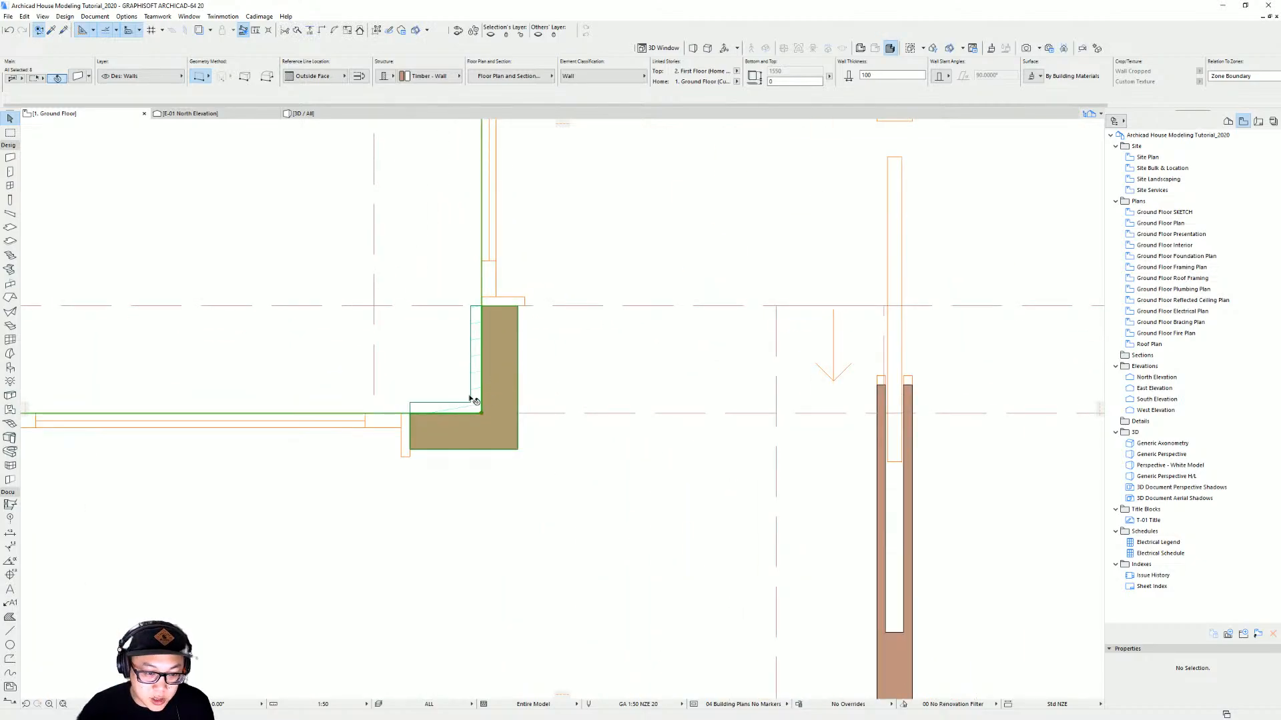
scroll(476, 363, down, 8)
middle_drag(520, 345, 517, 359)
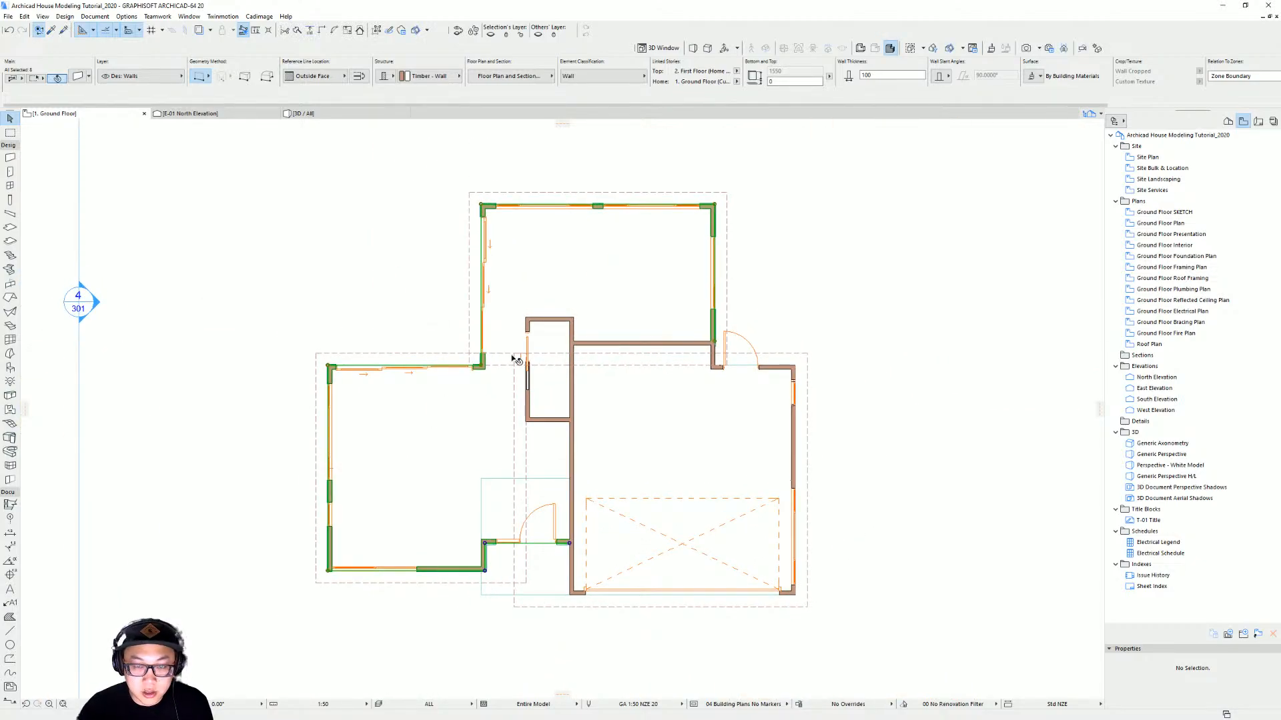
key(Escape)
key(F3)
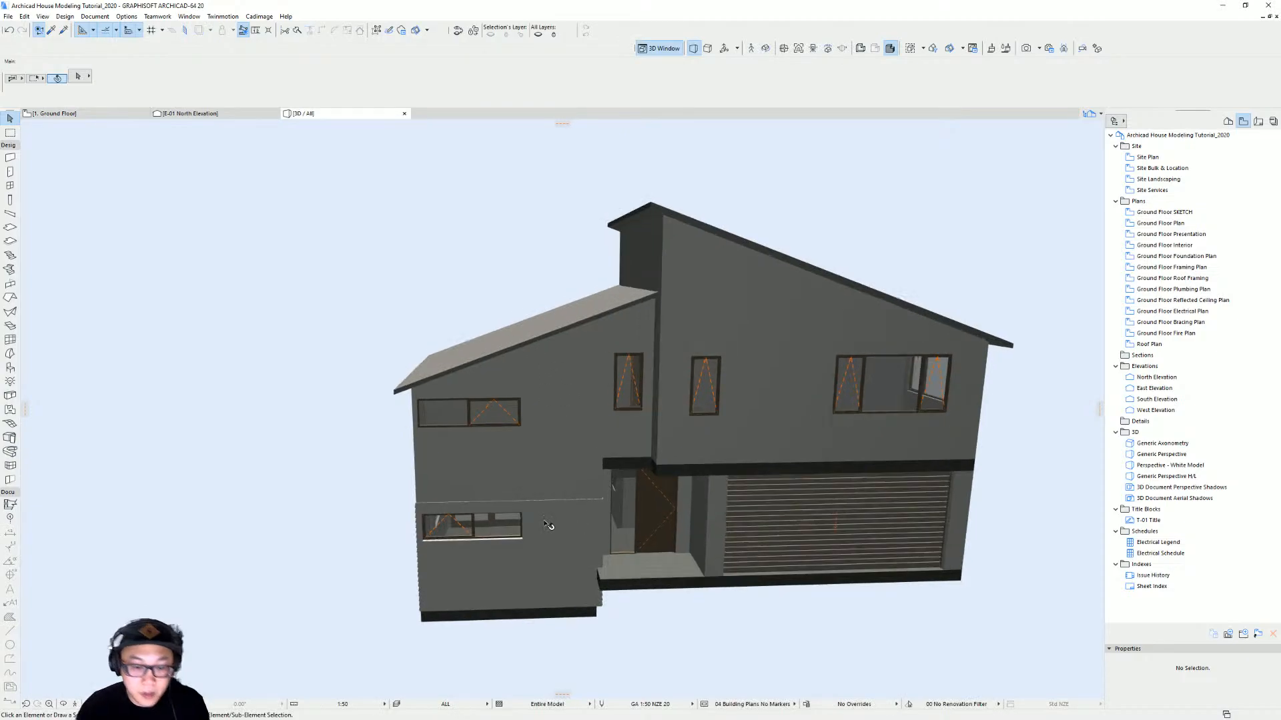
scroll(552, 526, up, 5)
shift+middle_drag(520, 524, 638, 460)
click(591, 500)
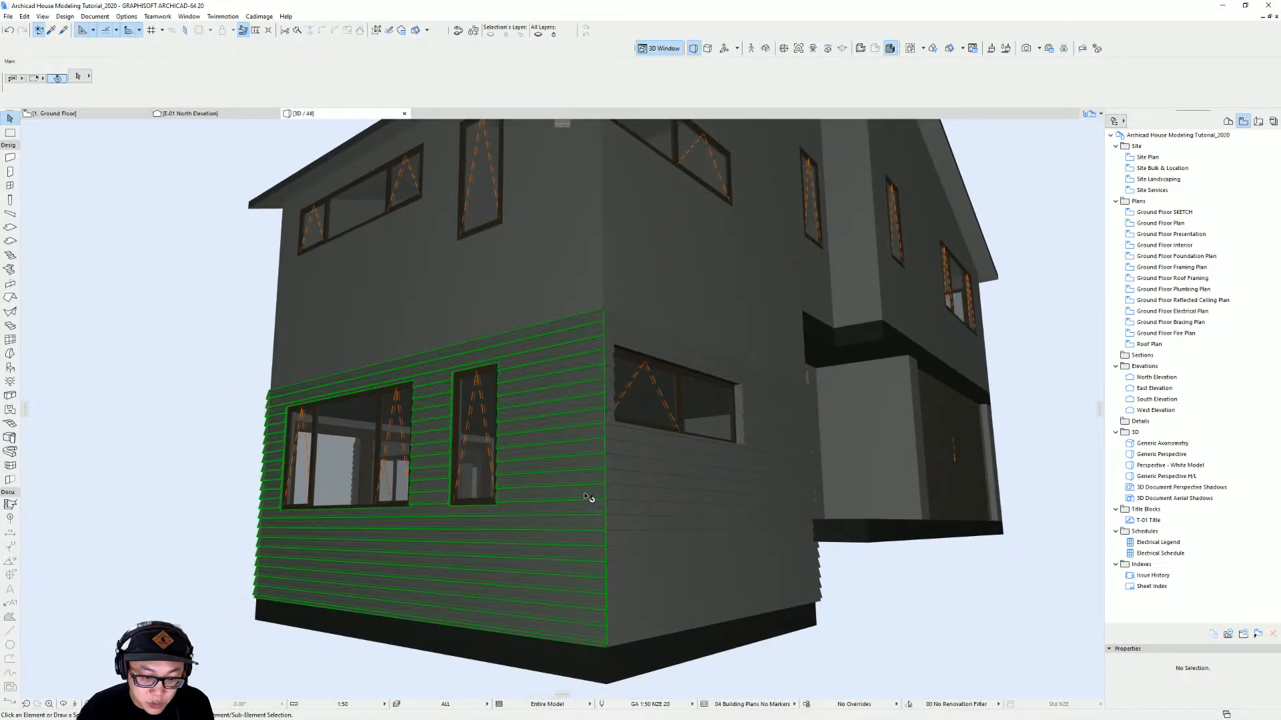
scroll(425, 497, down, 2)
shift+middle_drag(425, 496, 703, 517)
shift+middle_drag(233, 460, 635, 437)
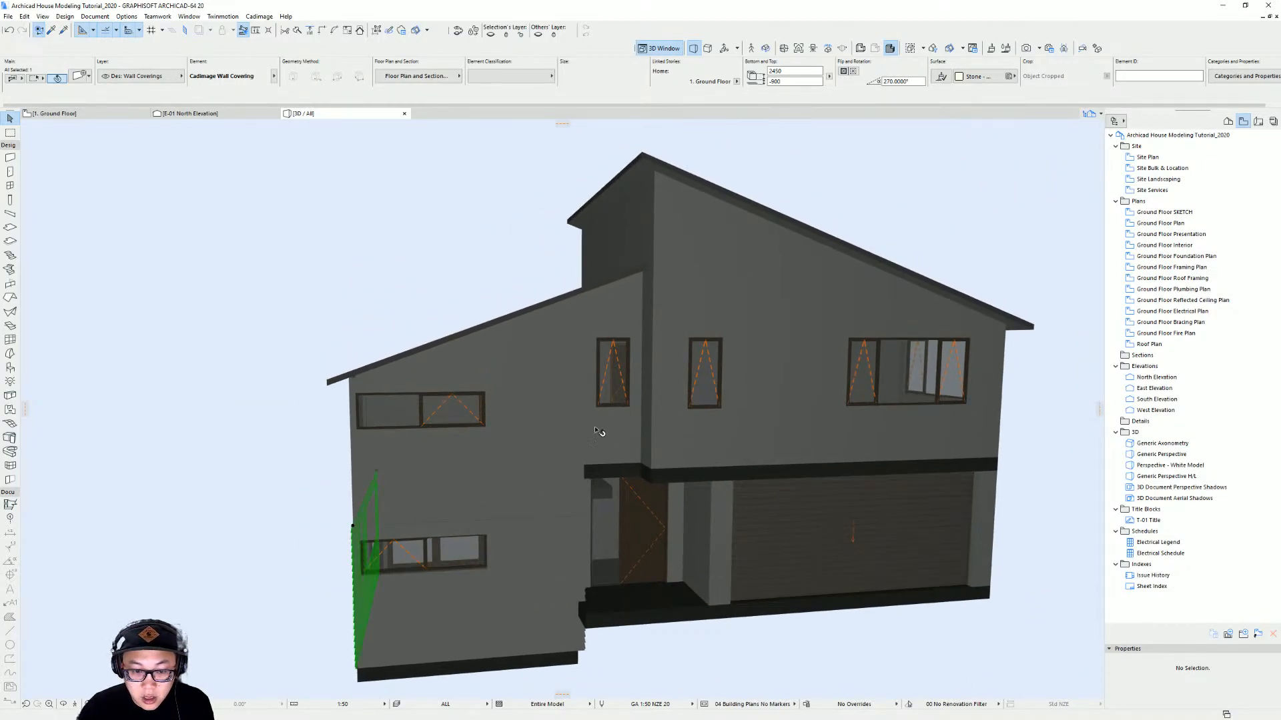
scroll(415, 440, down, 1)
shift+middle_drag(414, 441, 586, 449)
middle_drag(535, 373, 79, 352)
shift+middle_drag(354, 393, 431, 313)
shift+middle_drag(565, 428, 545, 471)
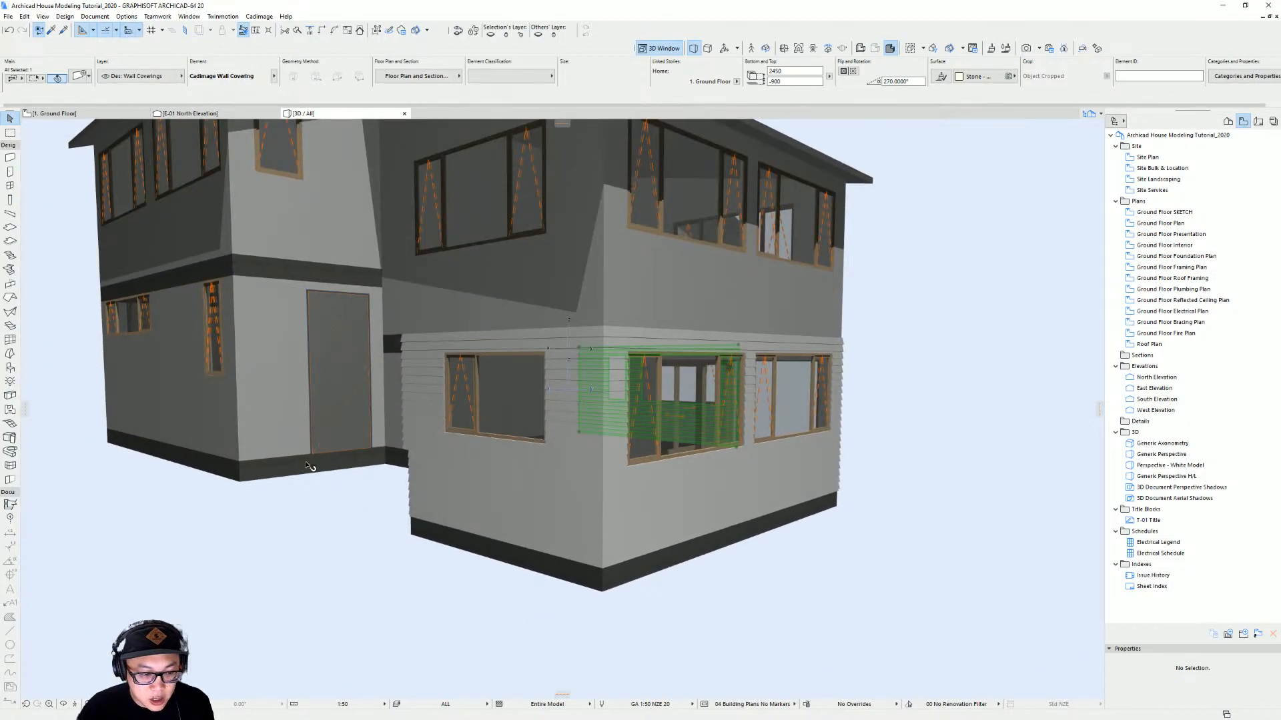
shift+middle_drag(309, 466, 444, 455)
scroll(389, 448, up, 3)
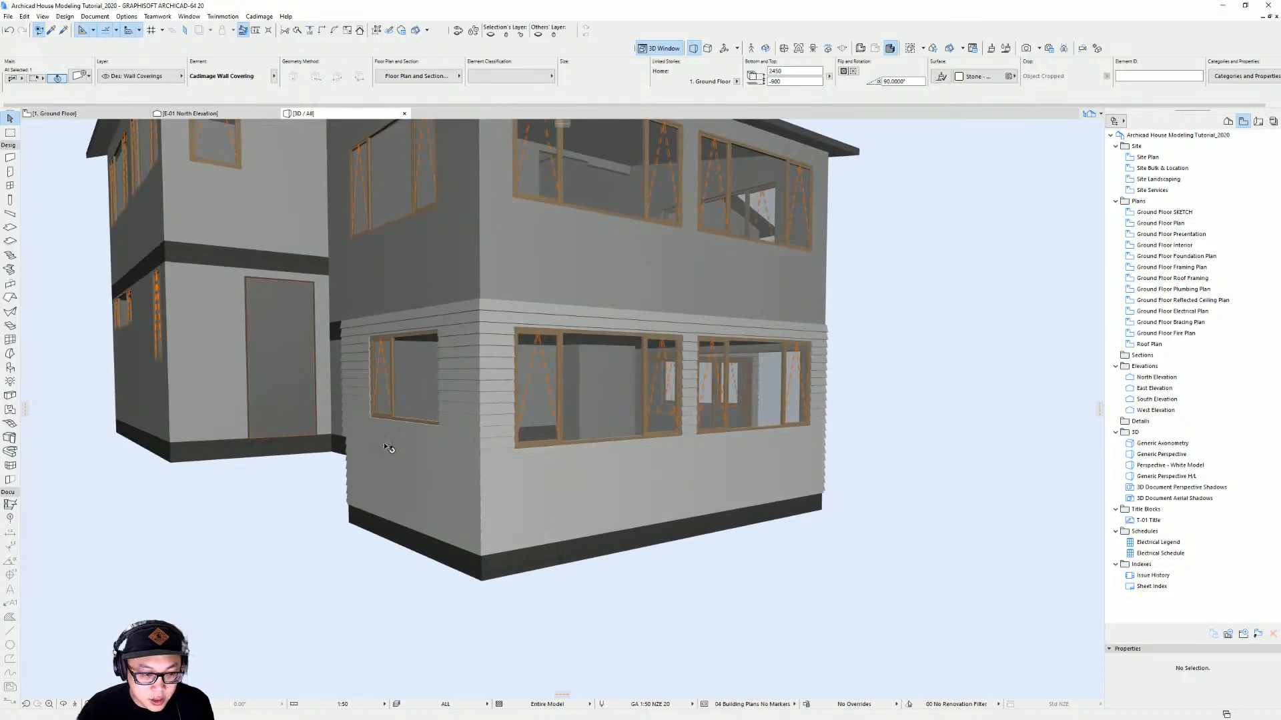
scroll(389, 449, up, 3)
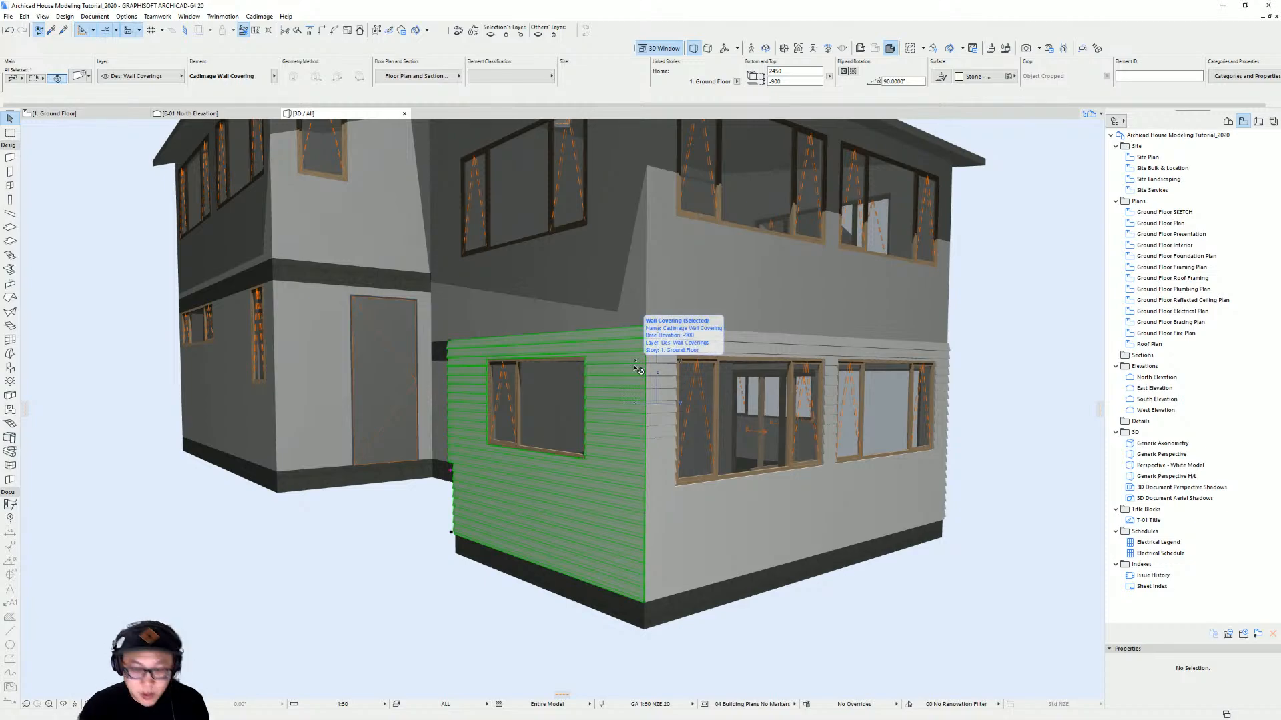
Open the selected wall covering's settings and go to the Configuration page
key(ctrl+t)
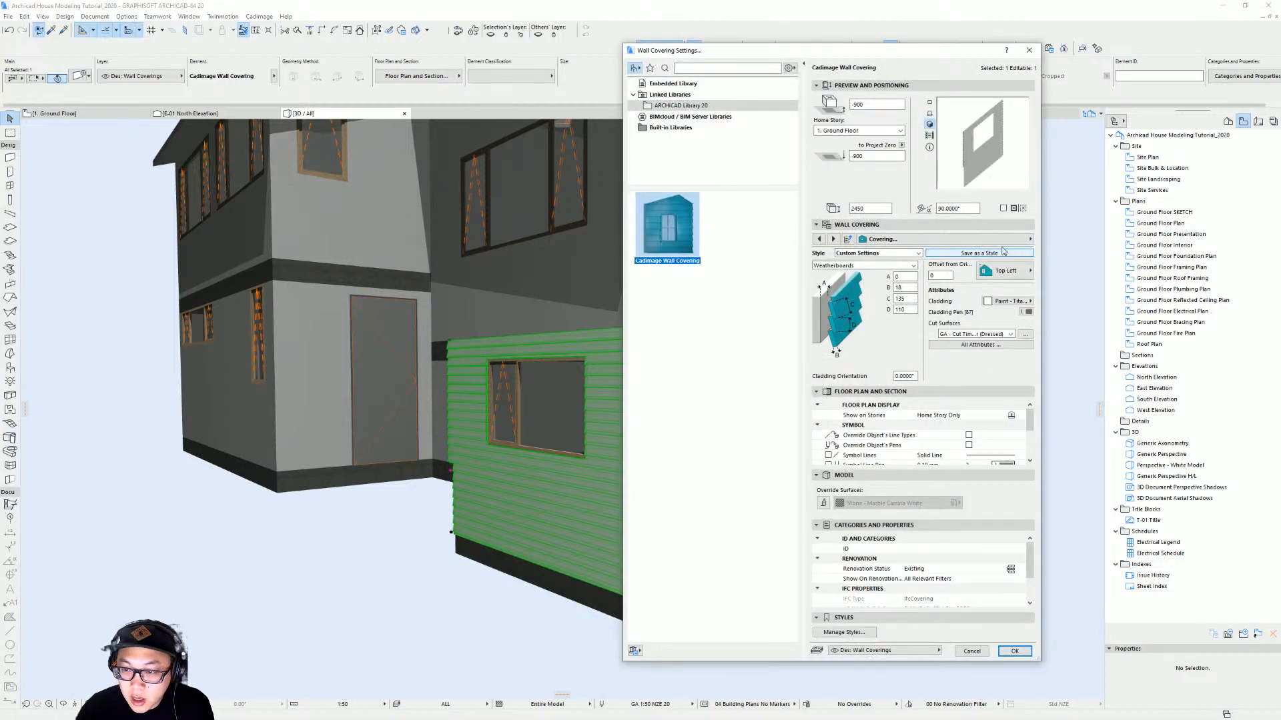
click(994, 242)
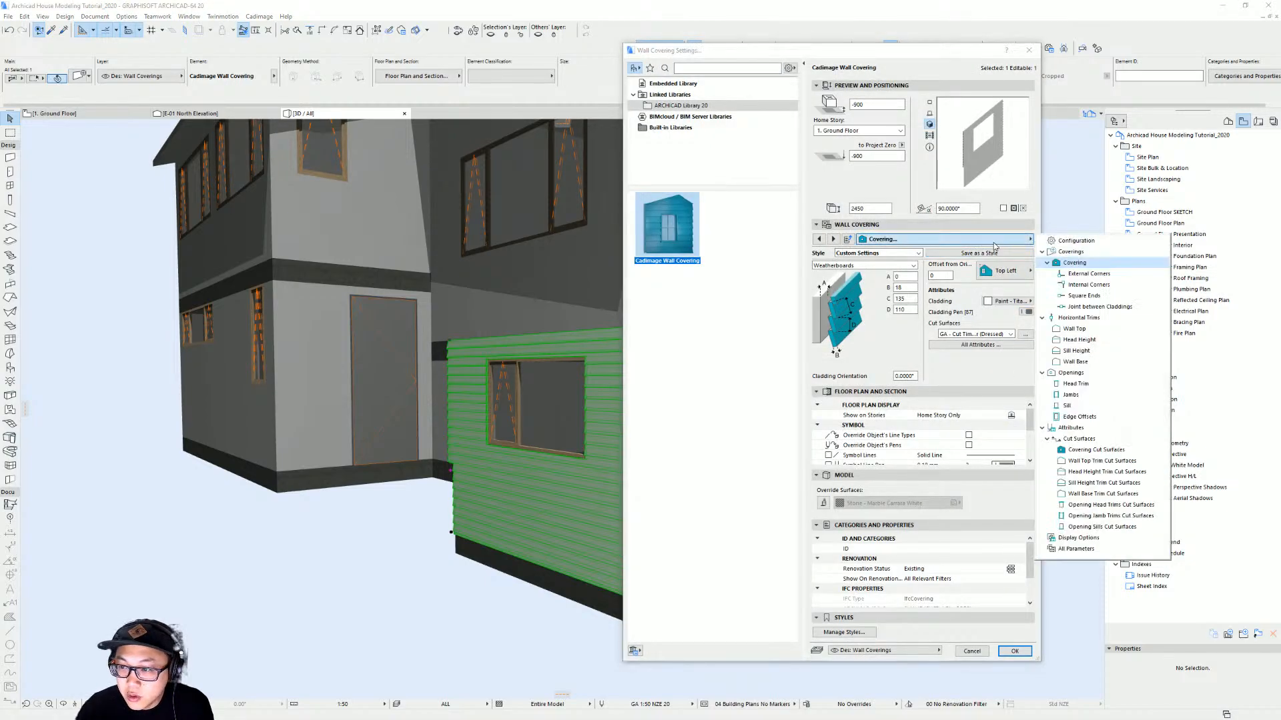
click(1093, 257)
click(1100, 245)
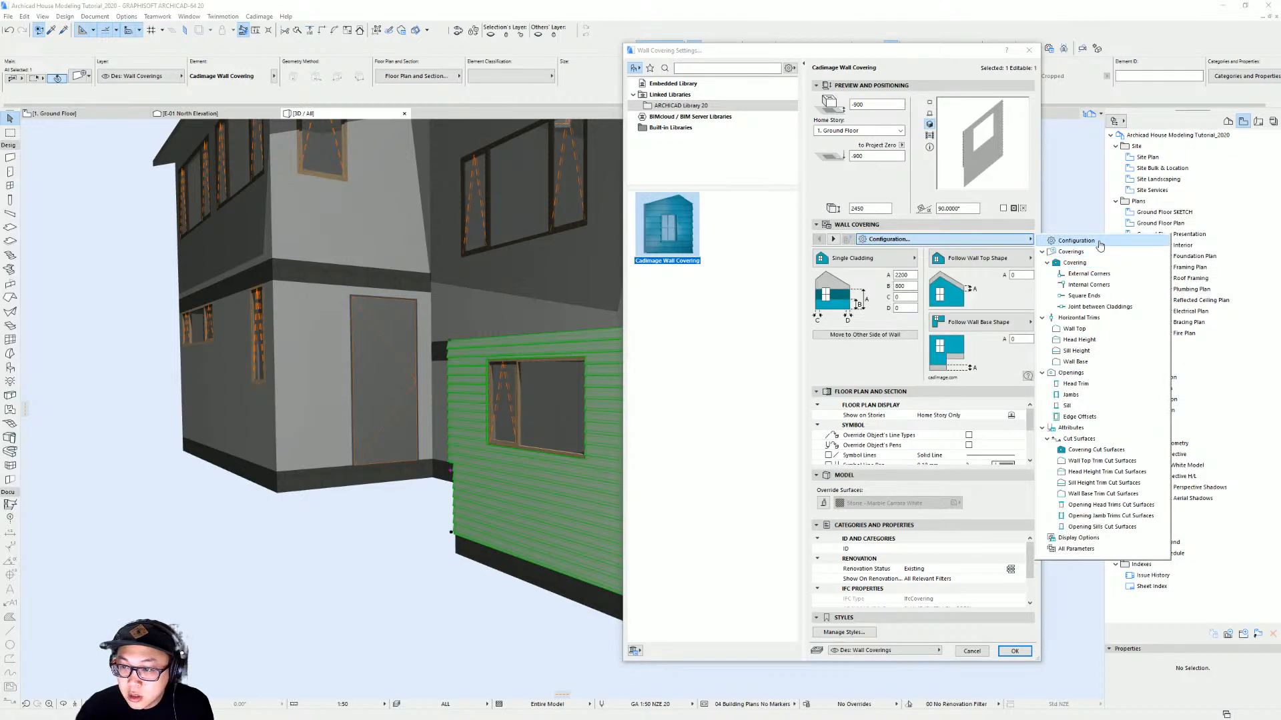
Set the covering's base to Flat Base Shape with a base offset of -900 and confirm the settings
click(998, 332)
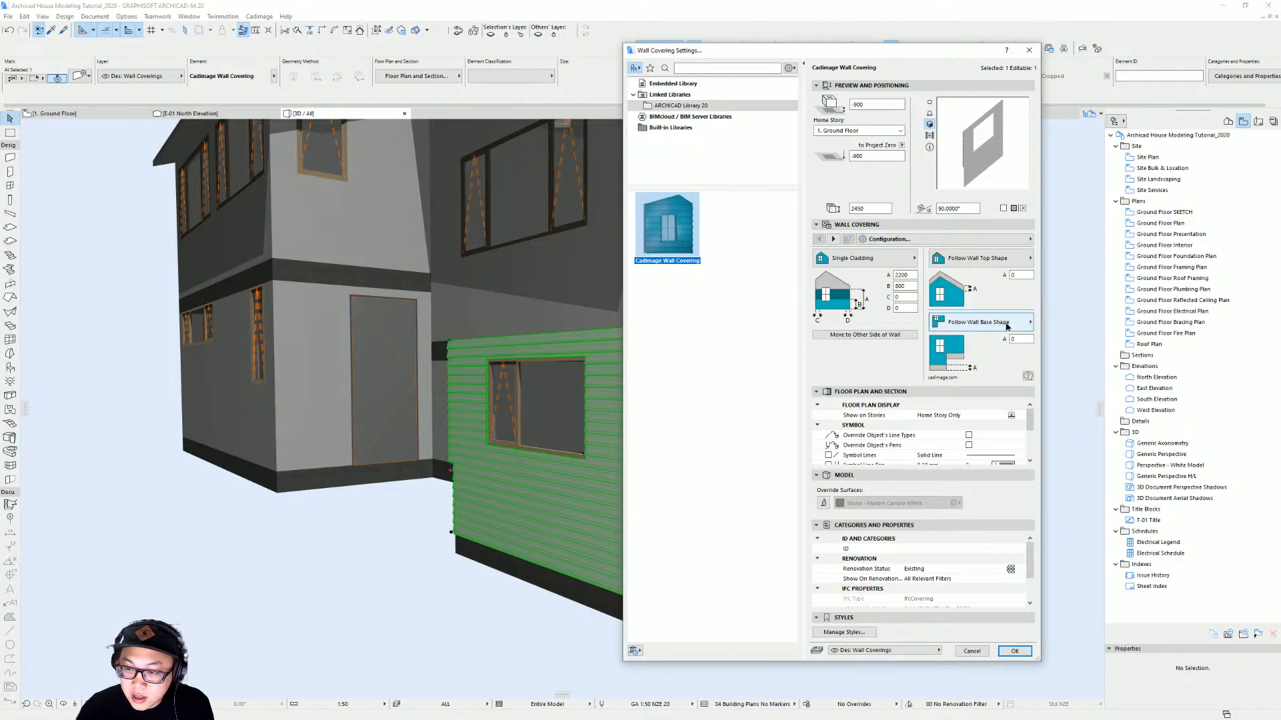
click(1005, 323)
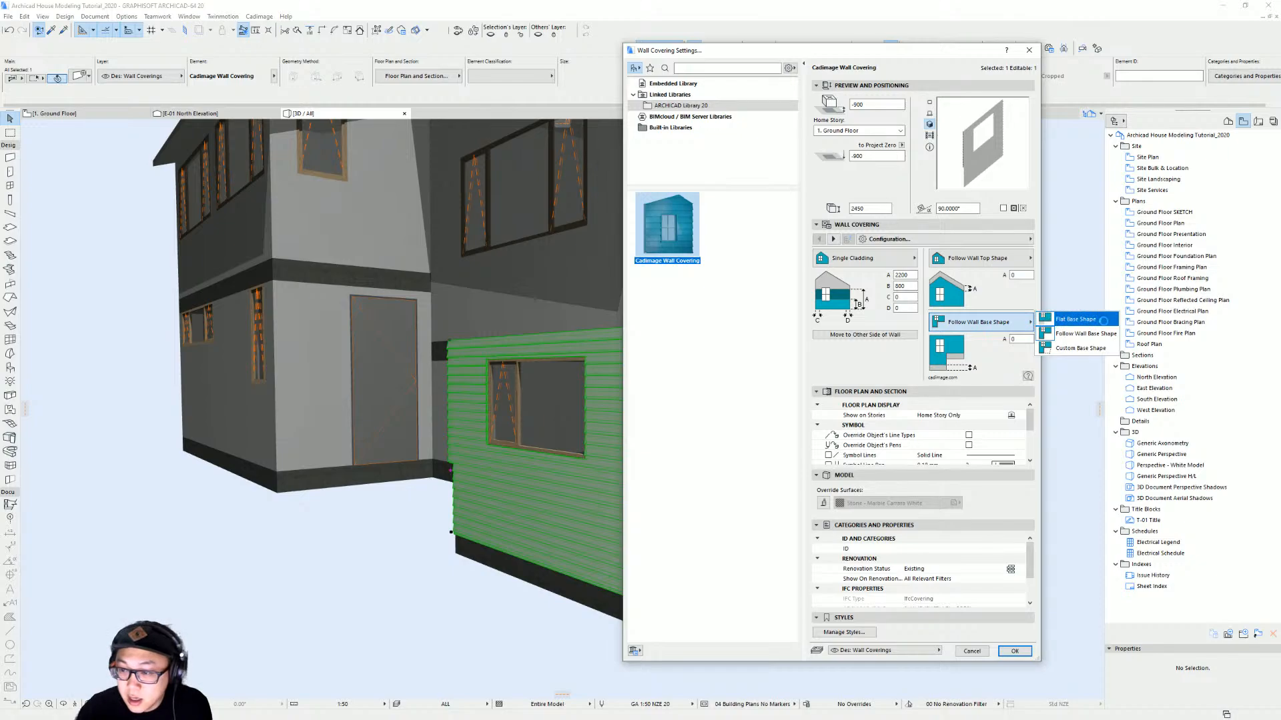
click(1077, 321)
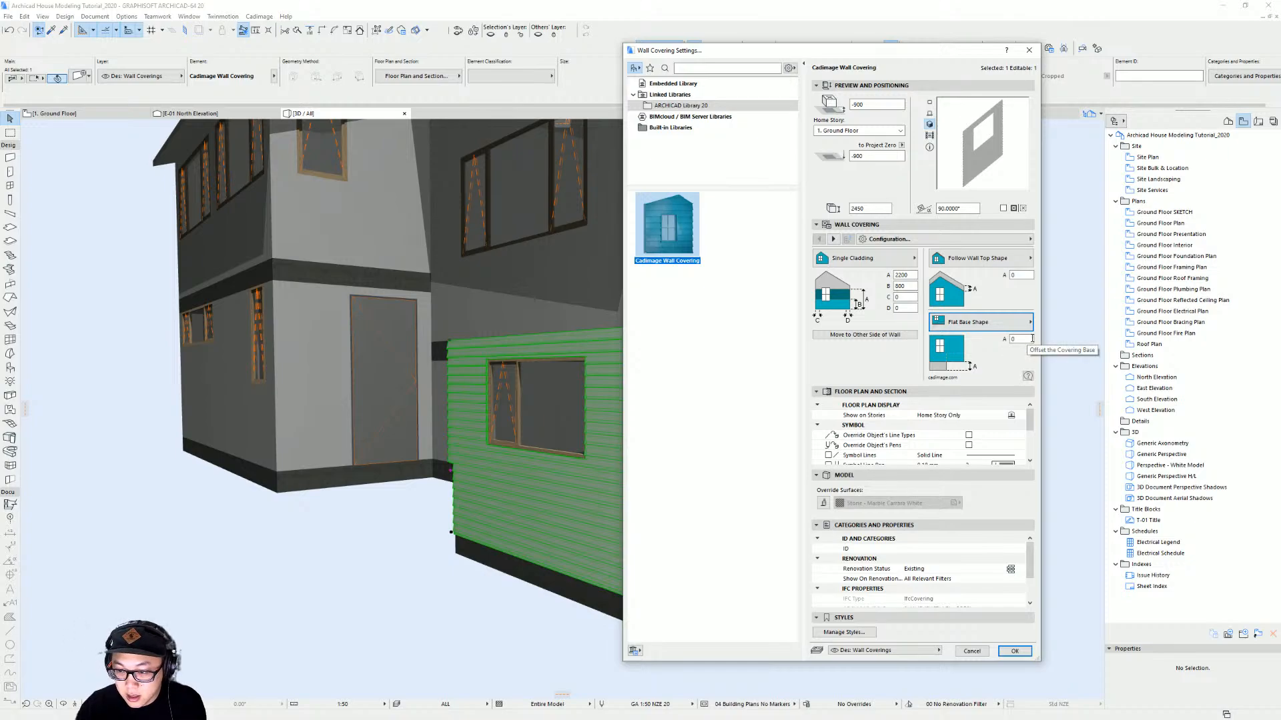
click(1032, 339)
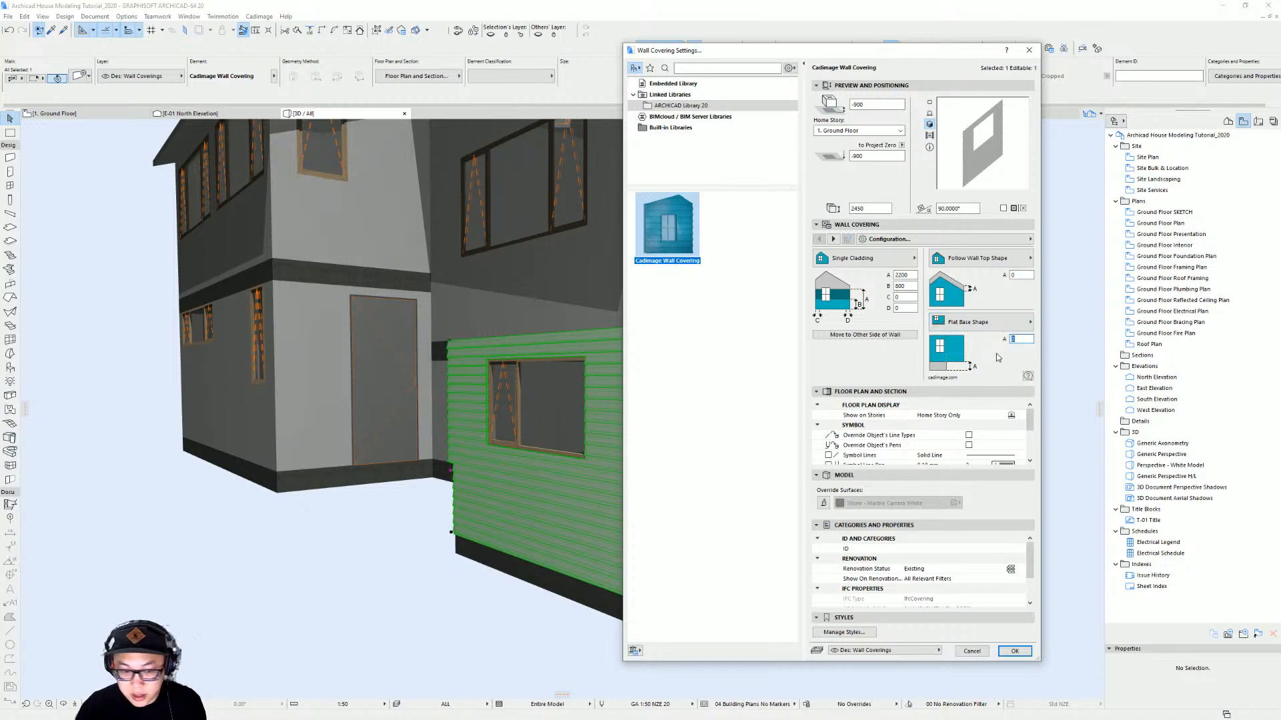
text(900)
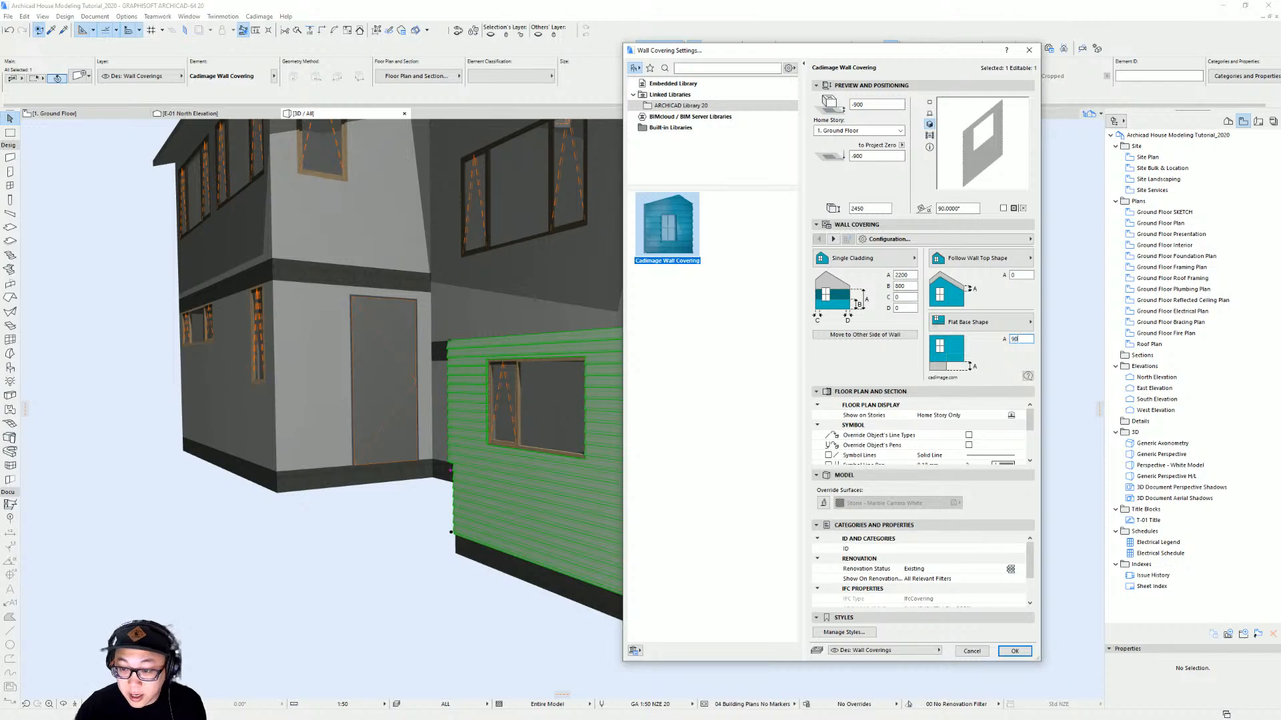
click(1014, 651)
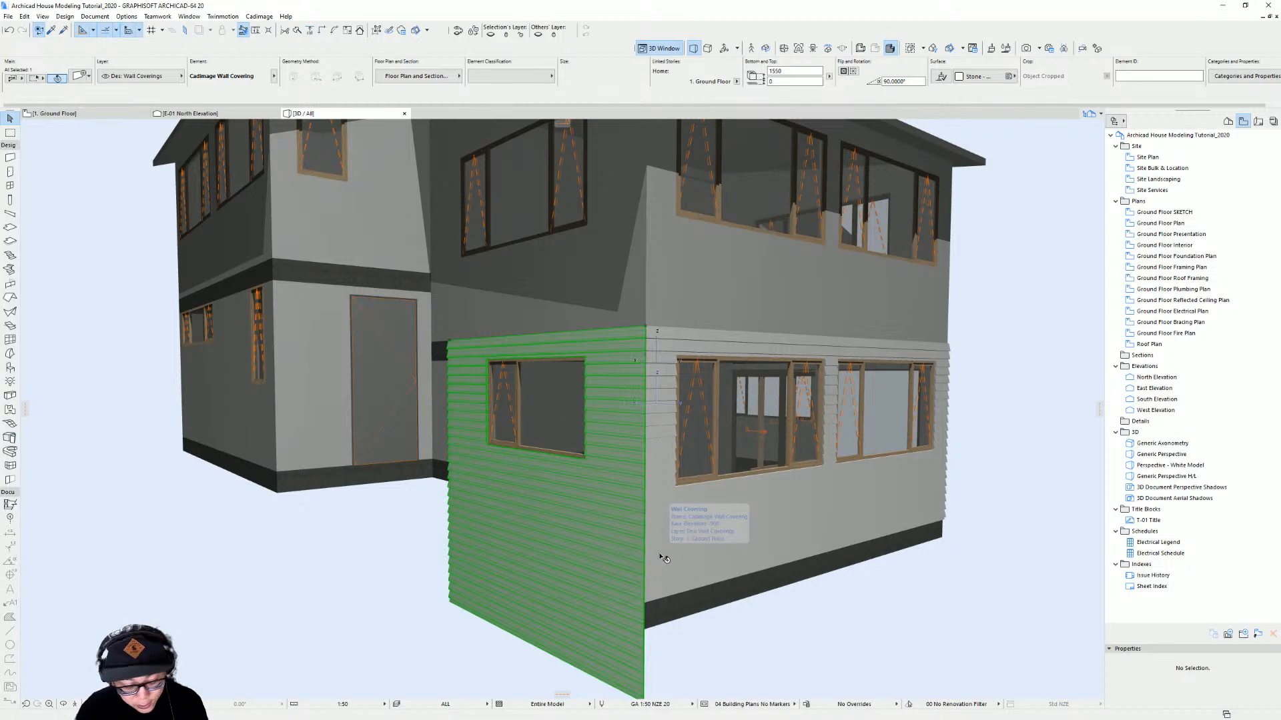
Reopen the selected wall covering's settings and apply them again
key(ctrl+t)
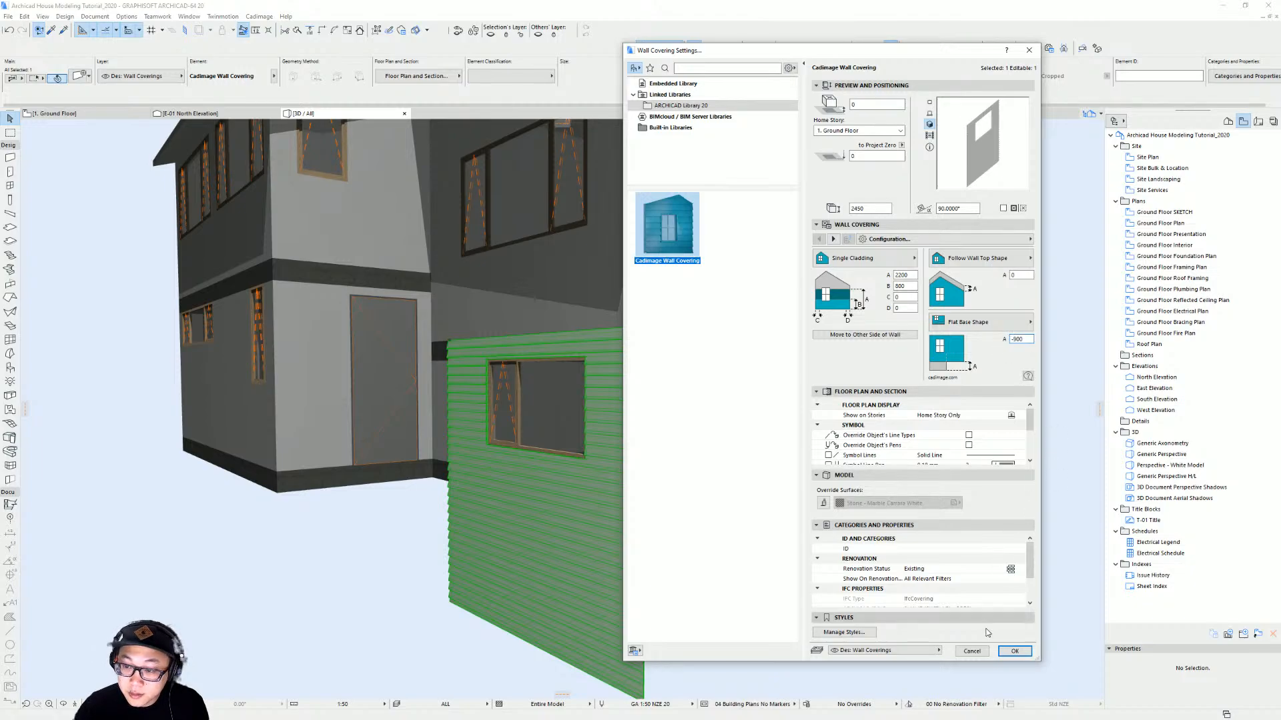
click(1014, 651)
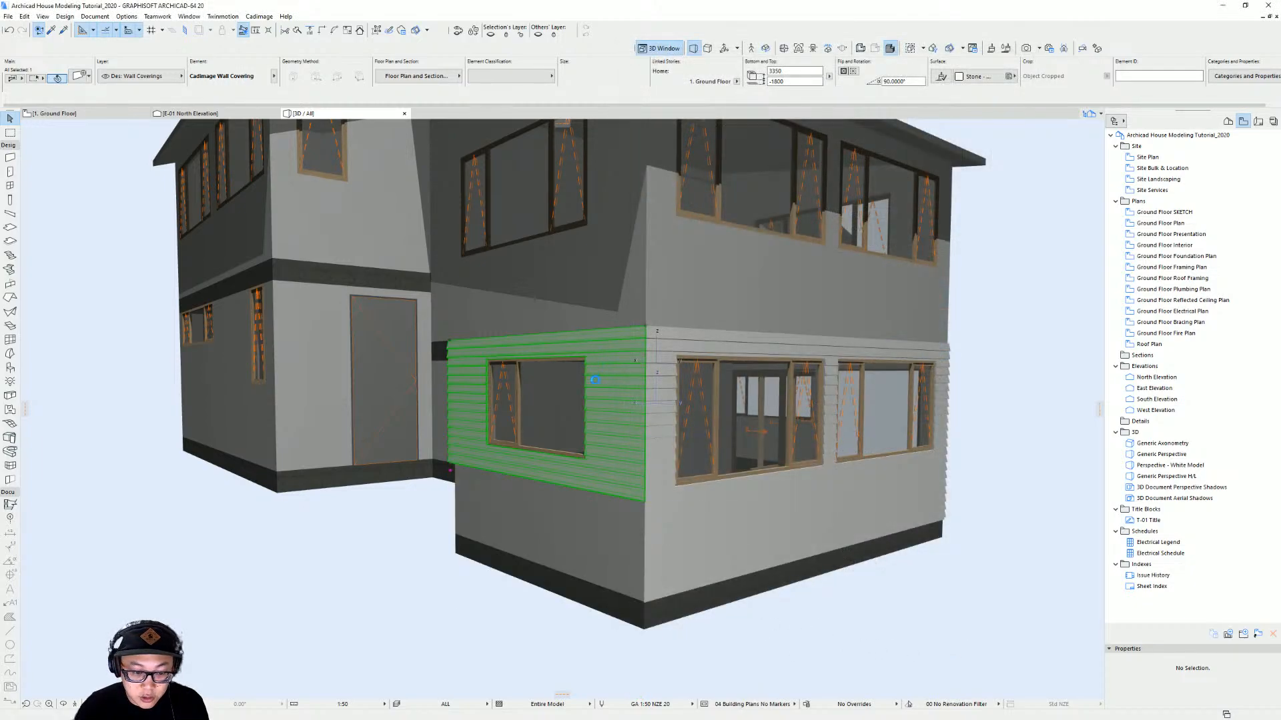
In the ground floor plan, stretch the wall covering's end down to the corner of the wall beside the door
shift+middle_drag(505, 492, 558, 396)
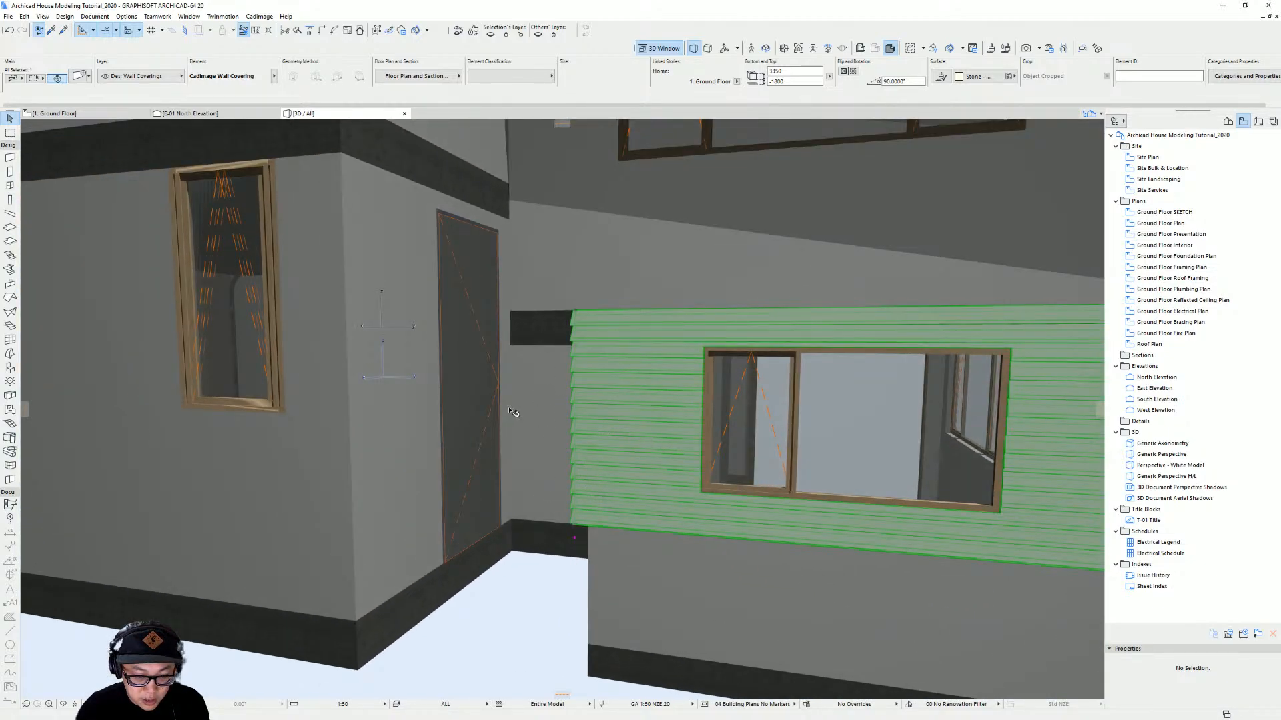
click(558, 466)
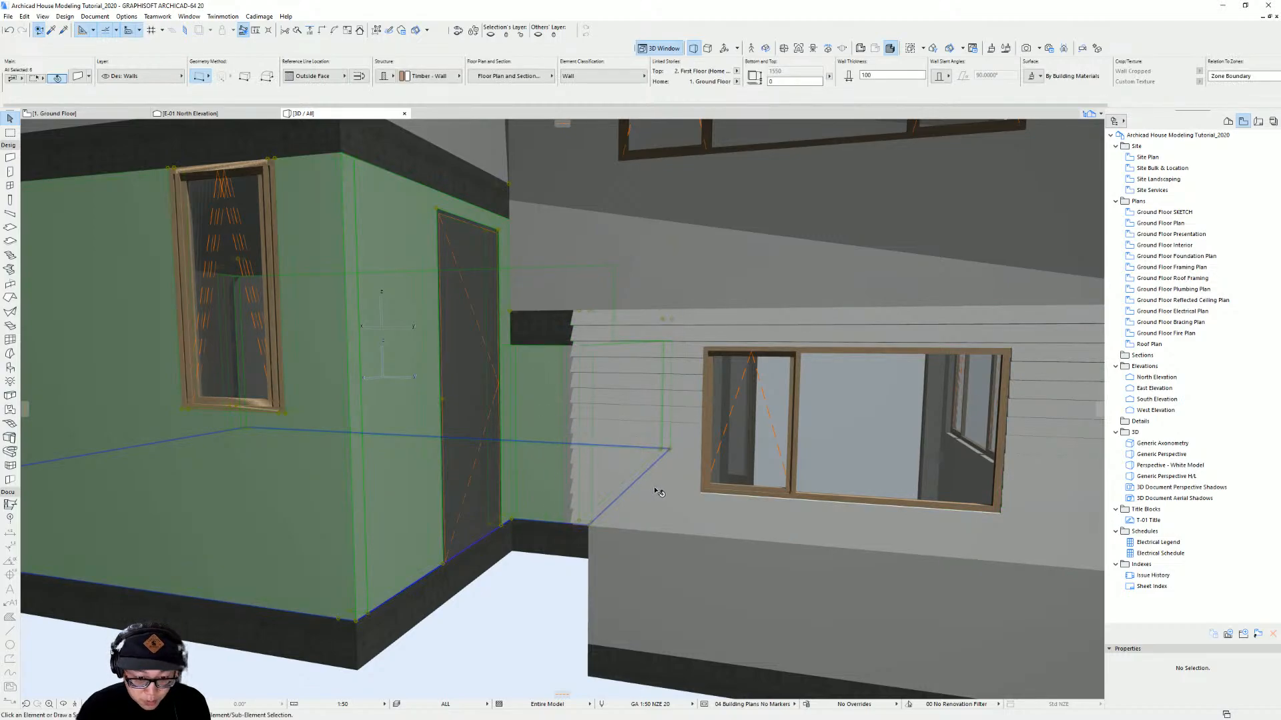
key(F2)
scroll(728, 330, up, 5)
scroll(706, 387, up, 2)
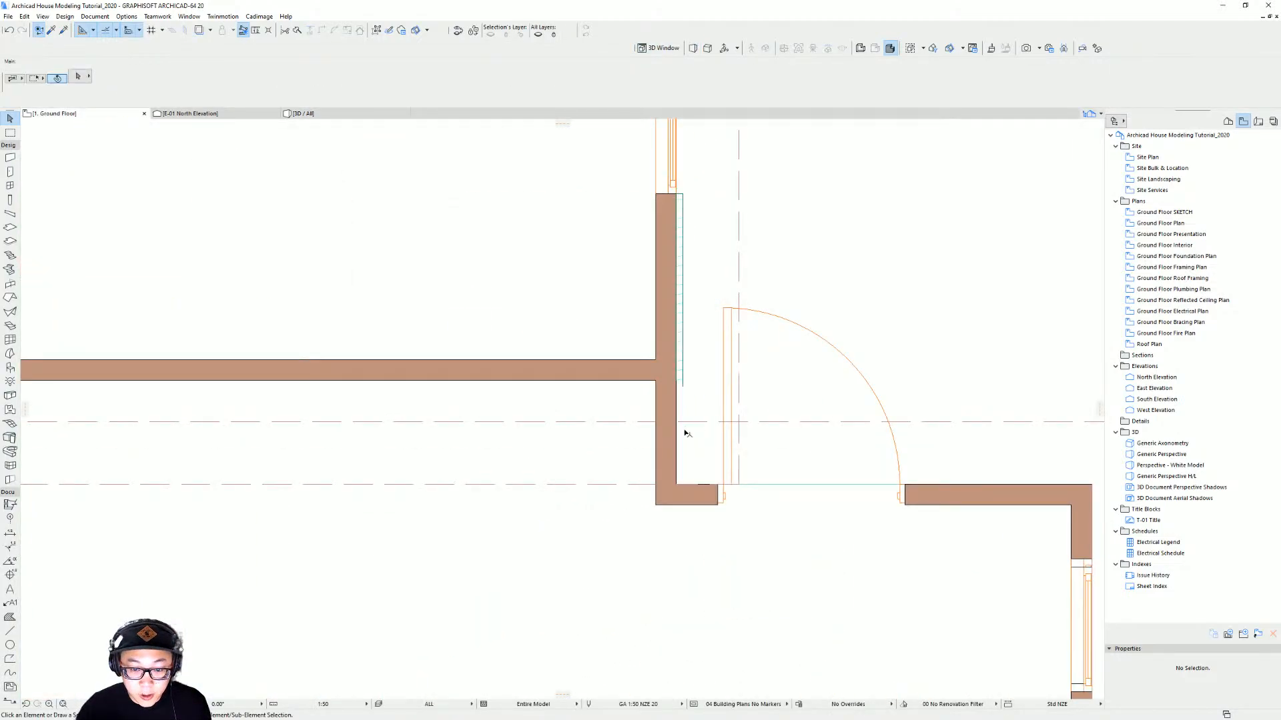
click(678, 403)
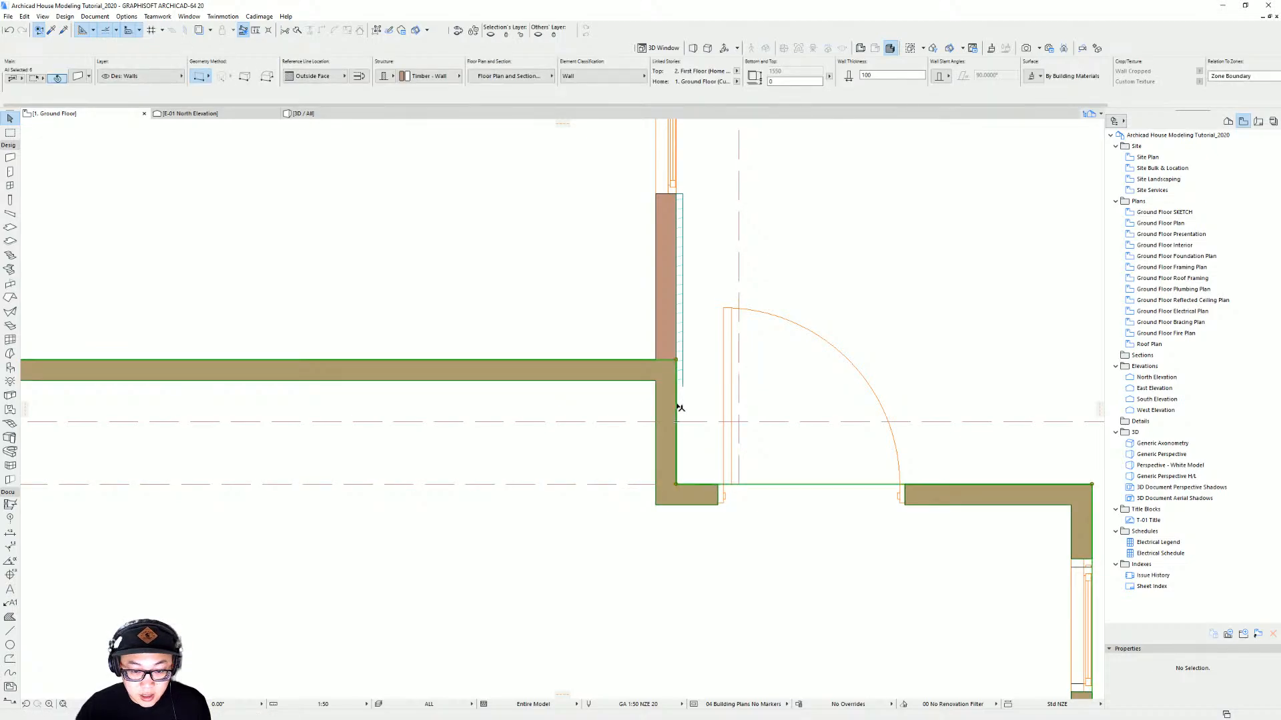
click(681, 377)
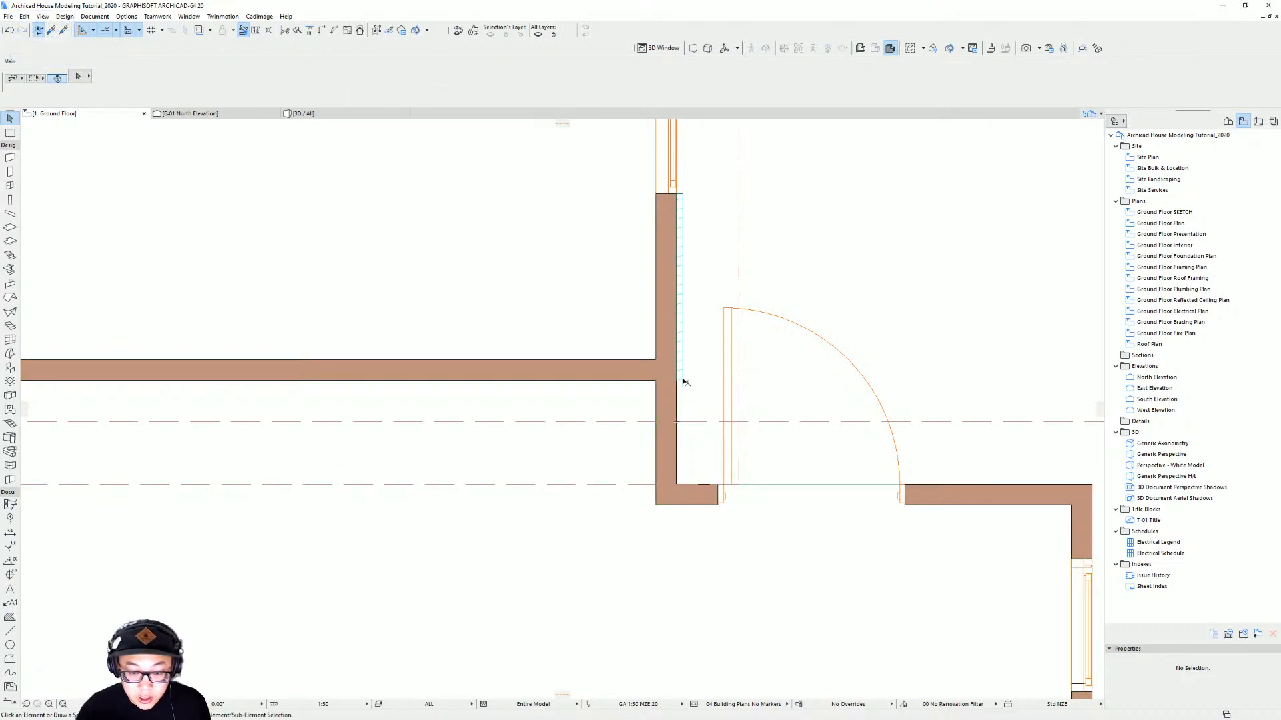
click(680, 384)
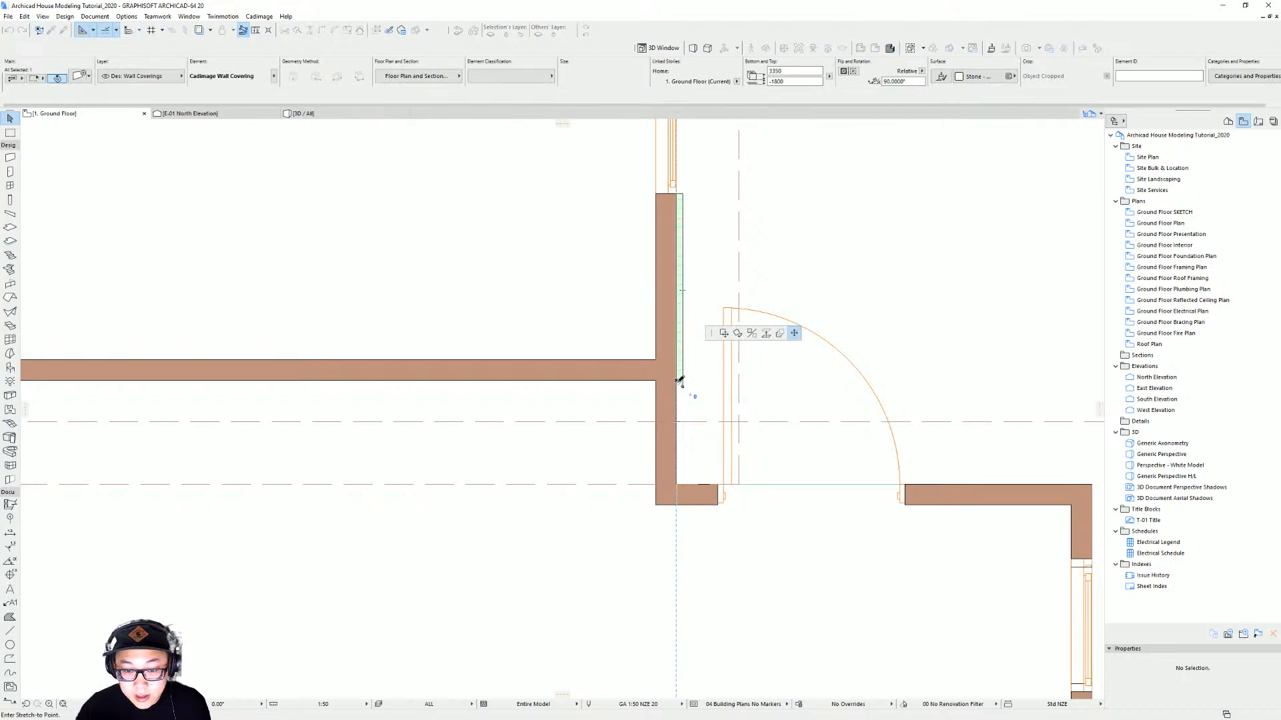
scroll(678, 385, up, 2)
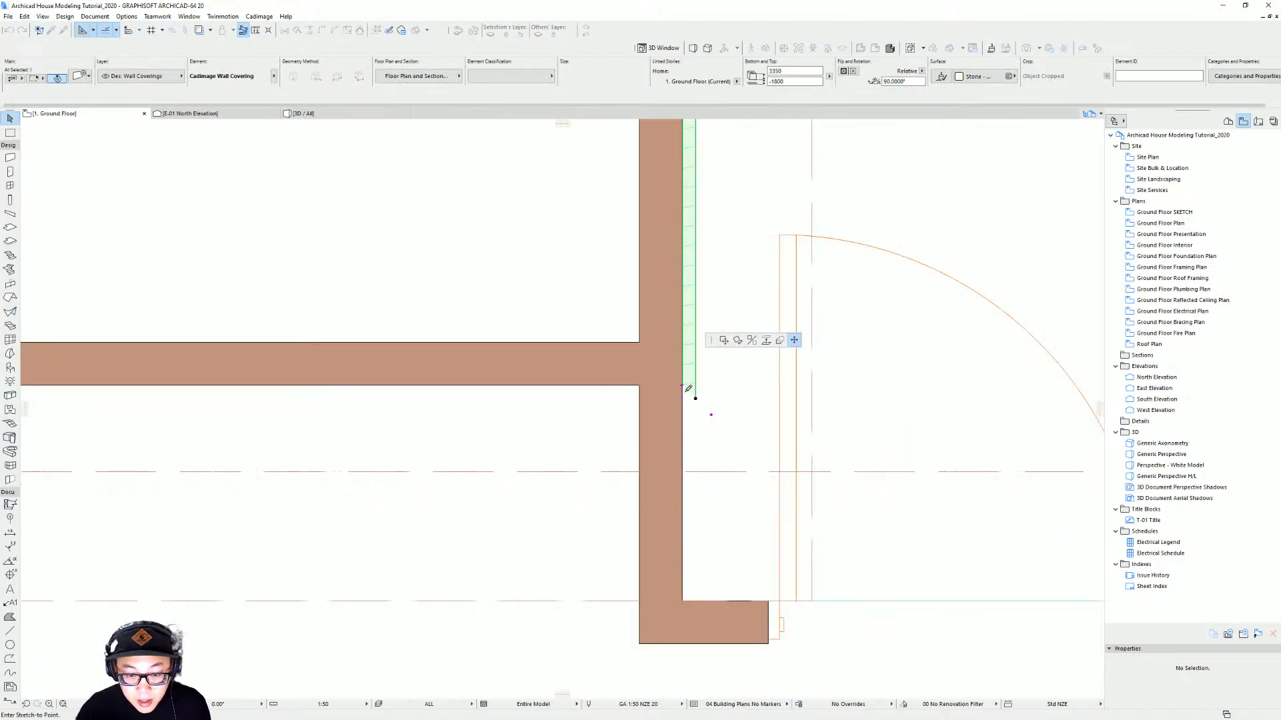
click(683, 600)
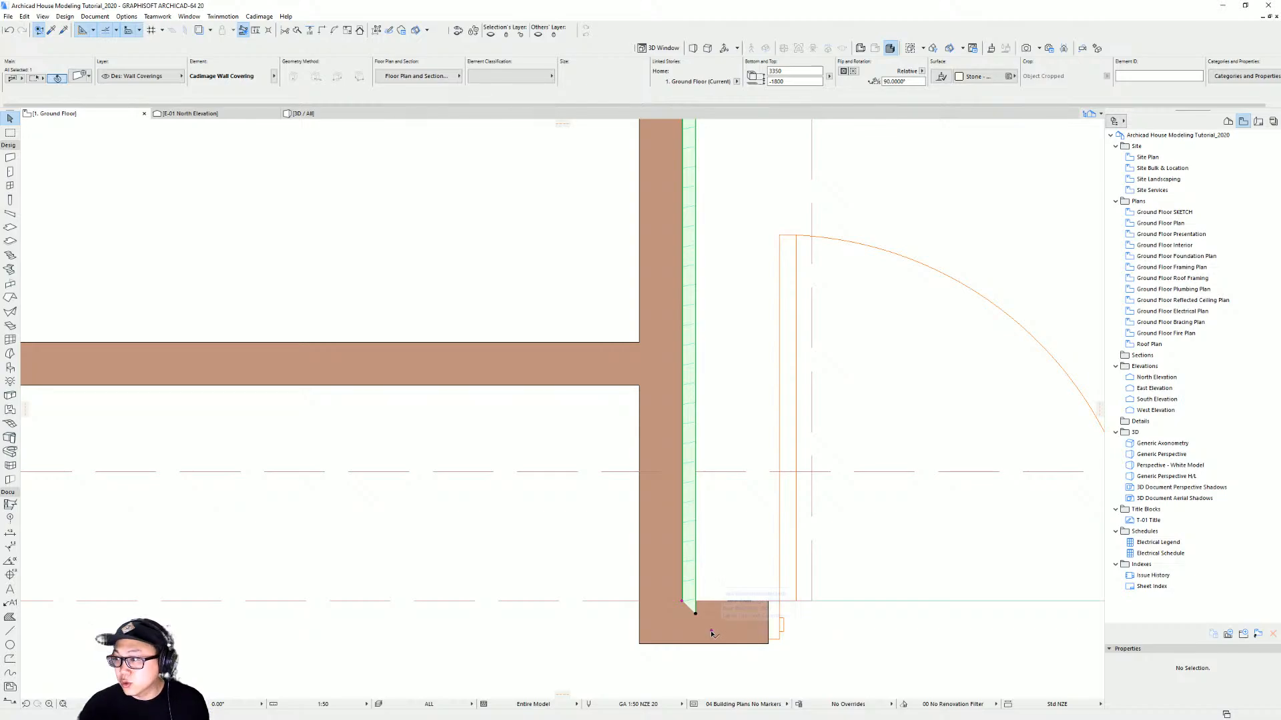
click(712, 631)
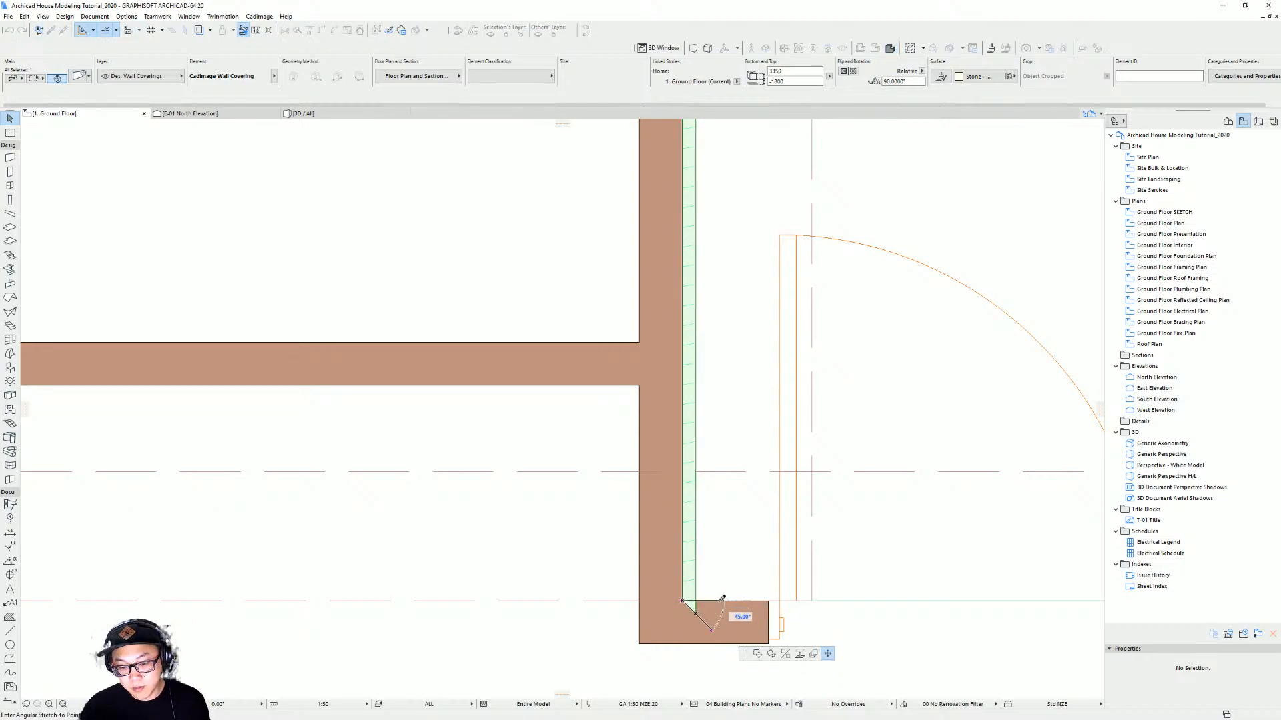
click(723, 598)
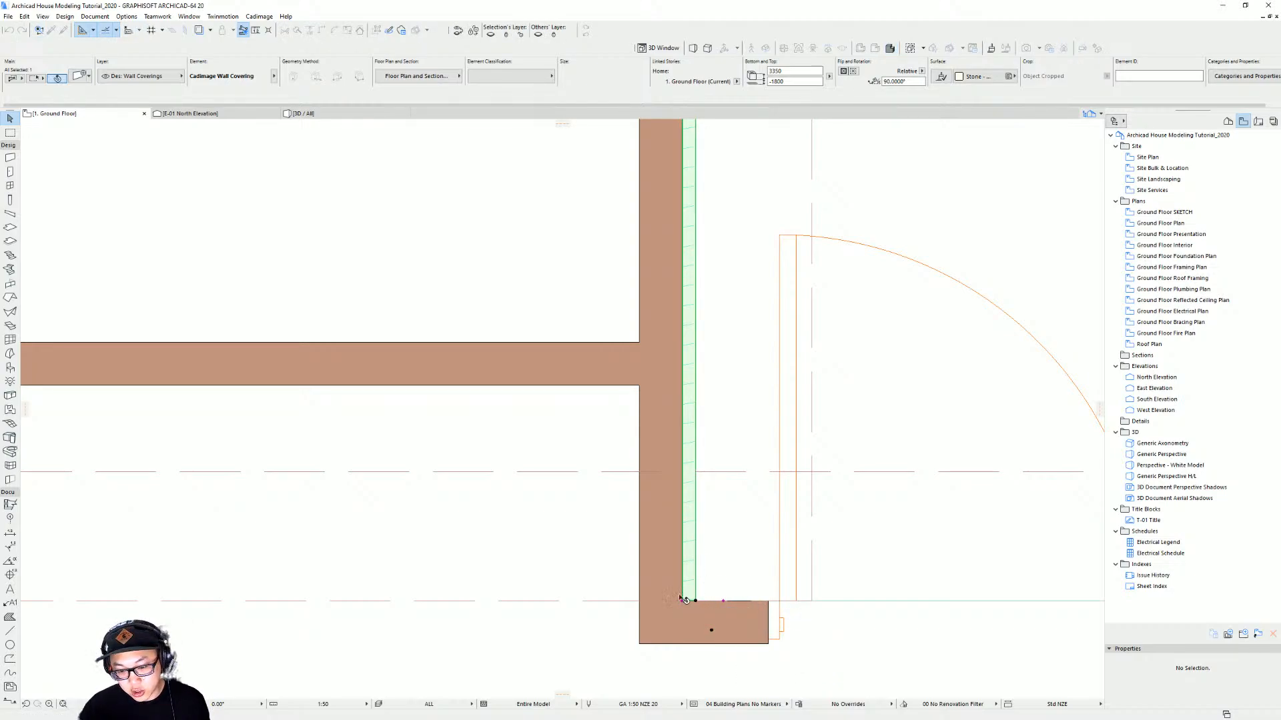
middle_drag(740, 593, 714, 550)
key(Escape)
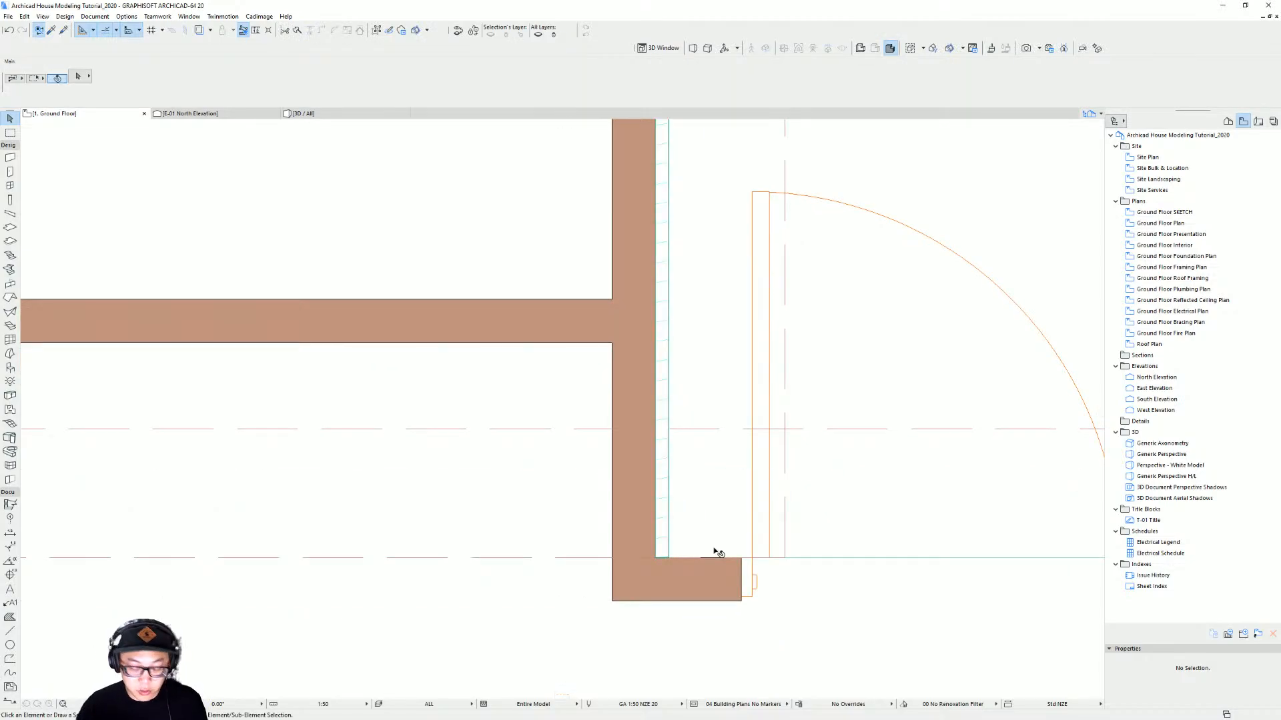
Inspect the extended wall covering and the other ground floor walls in 3D from several angles
key(F3)
scroll(698, 492, down, 2)
middle_drag(681, 490, 631, 499)
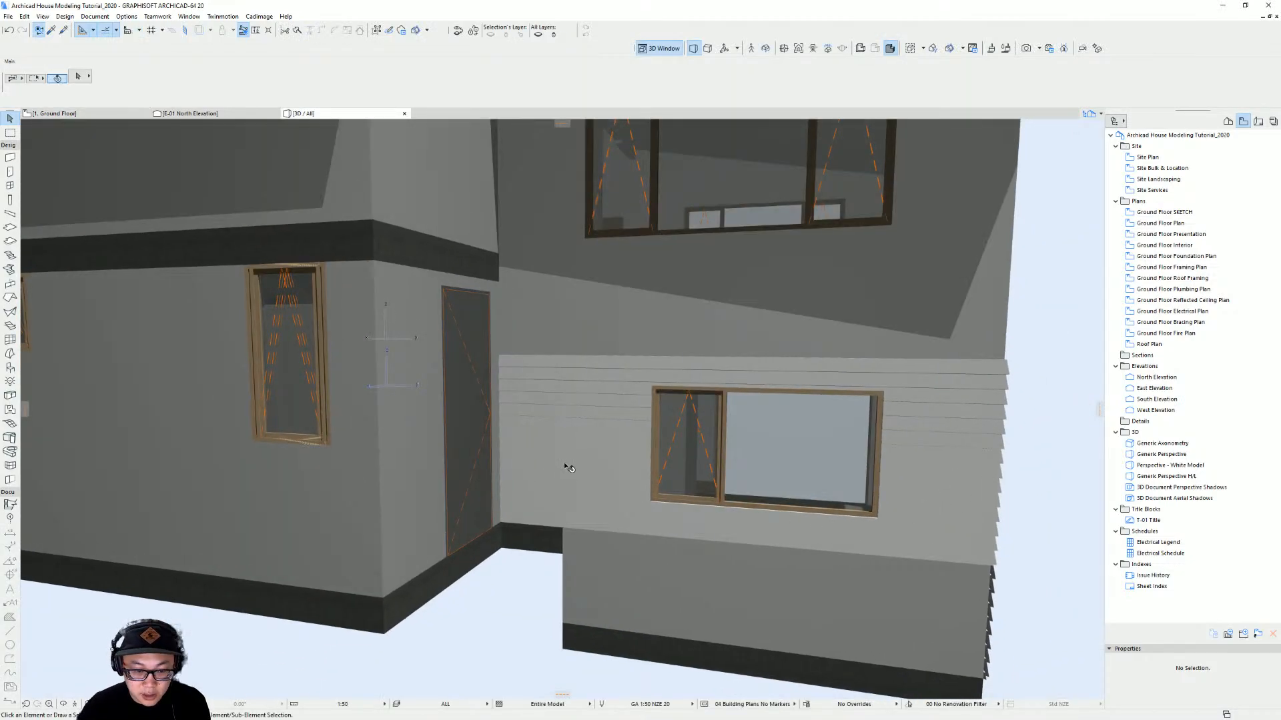
shift+middle_drag(564, 465, 542, 345)
scroll(603, 401, down, 2)
mouse_move(603, 400)
shift+middle_down()
mouse_move(571, 388)
mouse_move(534, 407)
mouse_move(552, 449)
mouse_move(545, 516)
shift+middle_up()
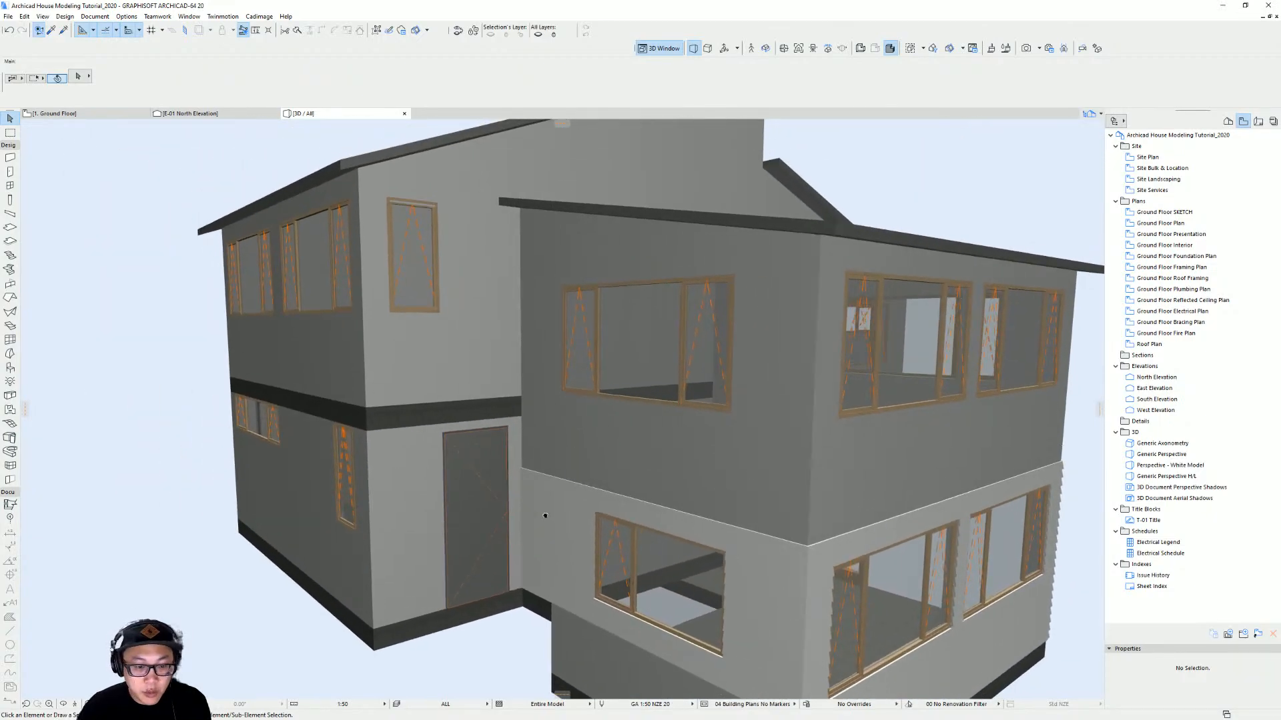
shift+drag(546, 516, 817, 424)
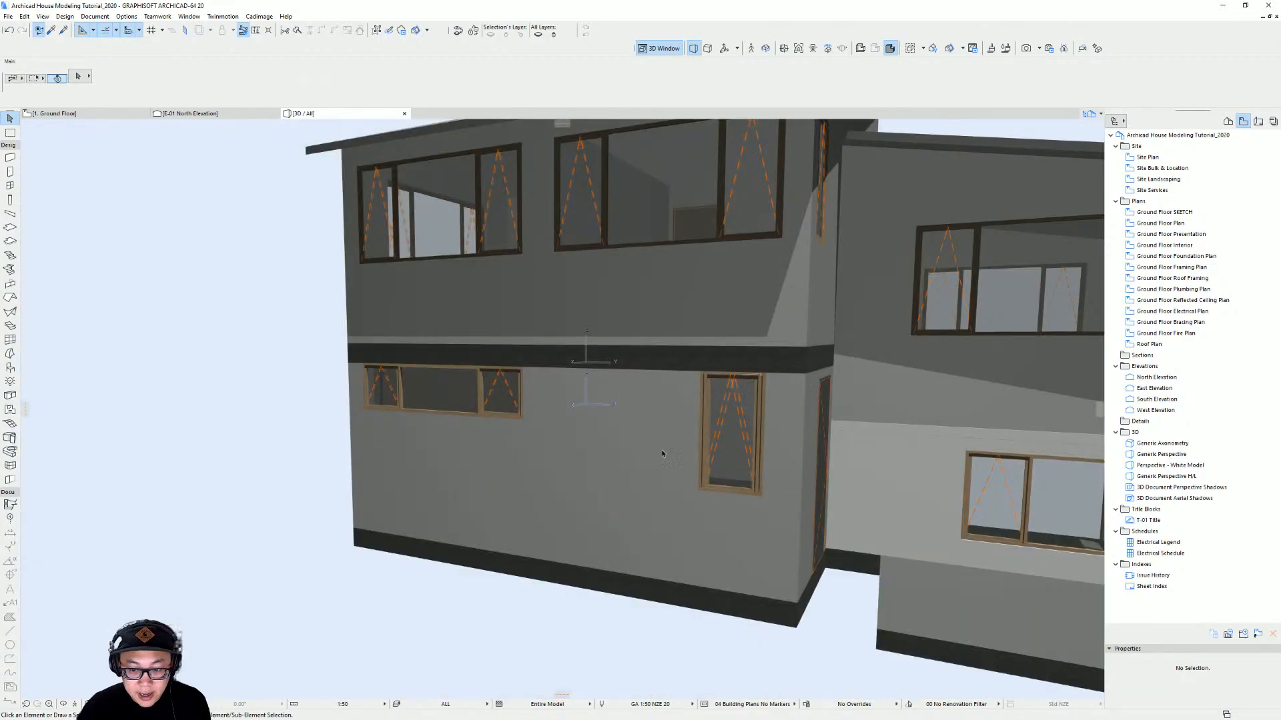
scroll(506, 470, down, 3)
mouse_move(506, 470)
shift+middle_down()
mouse_move(320, 463)
mouse_move(374, 509)
shift+middle_up()
scroll(374, 509, up, 3)
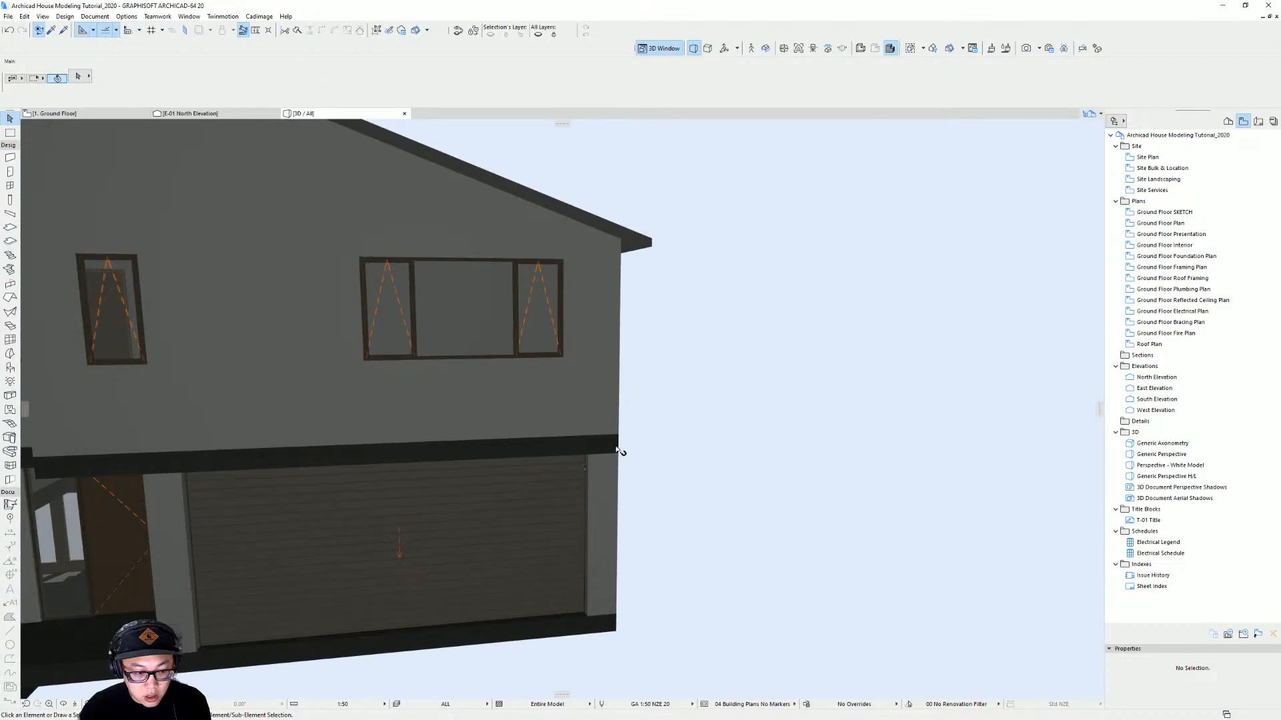
shift+middle_drag(618, 451, 597, 436)
shift+middle_drag(624, 478, 490, 466)
Suspend groups in the ground floor plan so individual garage walls can be selected
key(F2)
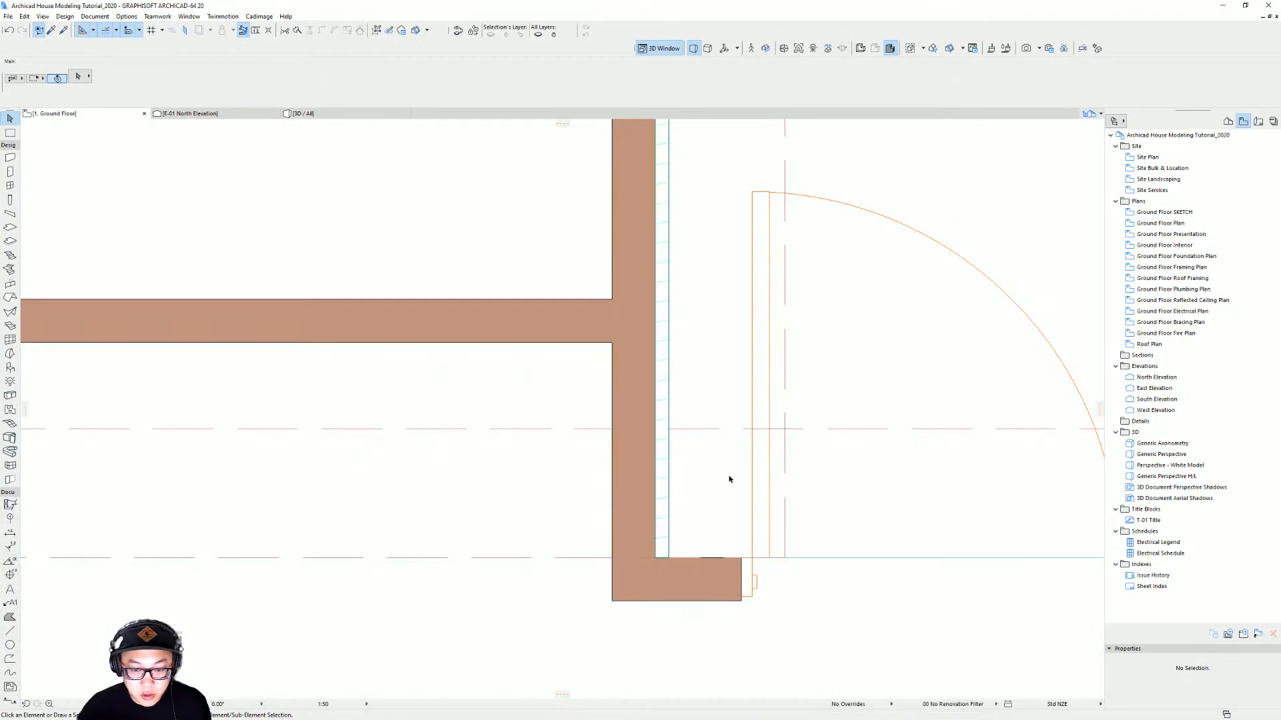
scroll(729, 480, down, 3)
middle_drag(737, 317, 742, 318)
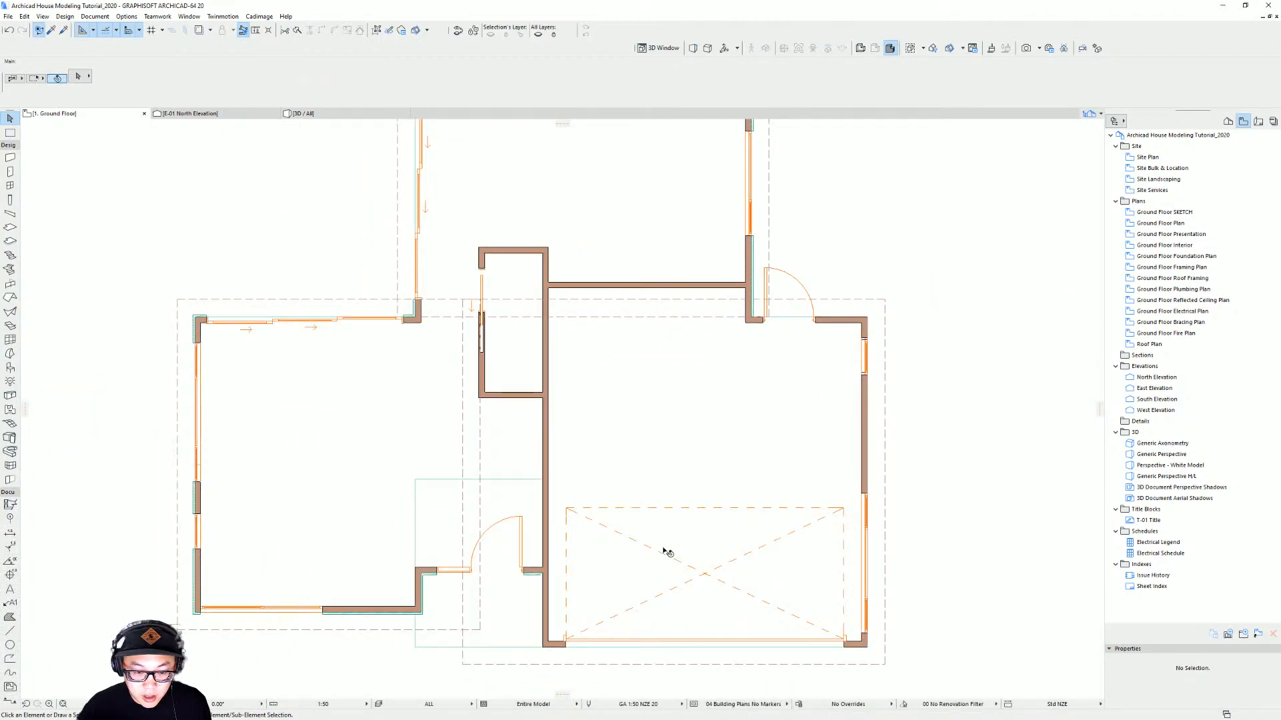
middle_drag(717, 597, 685, 525)
click(513, 531)
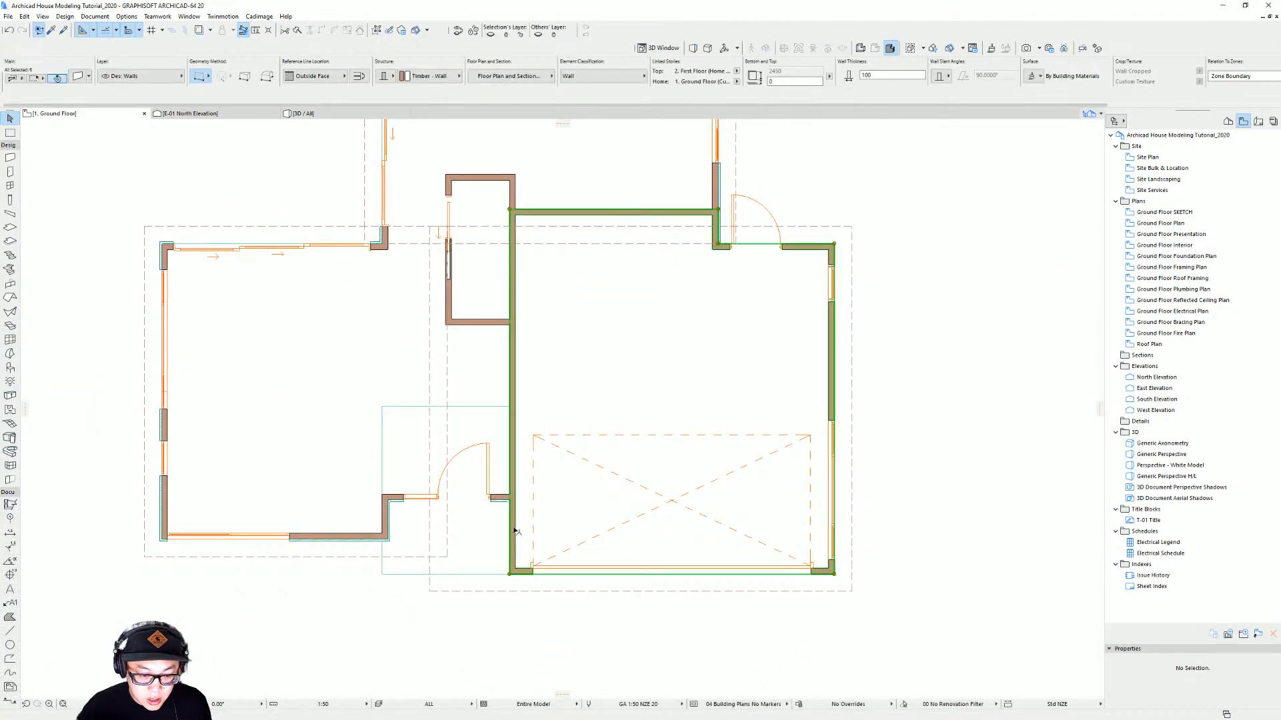
key(alt)
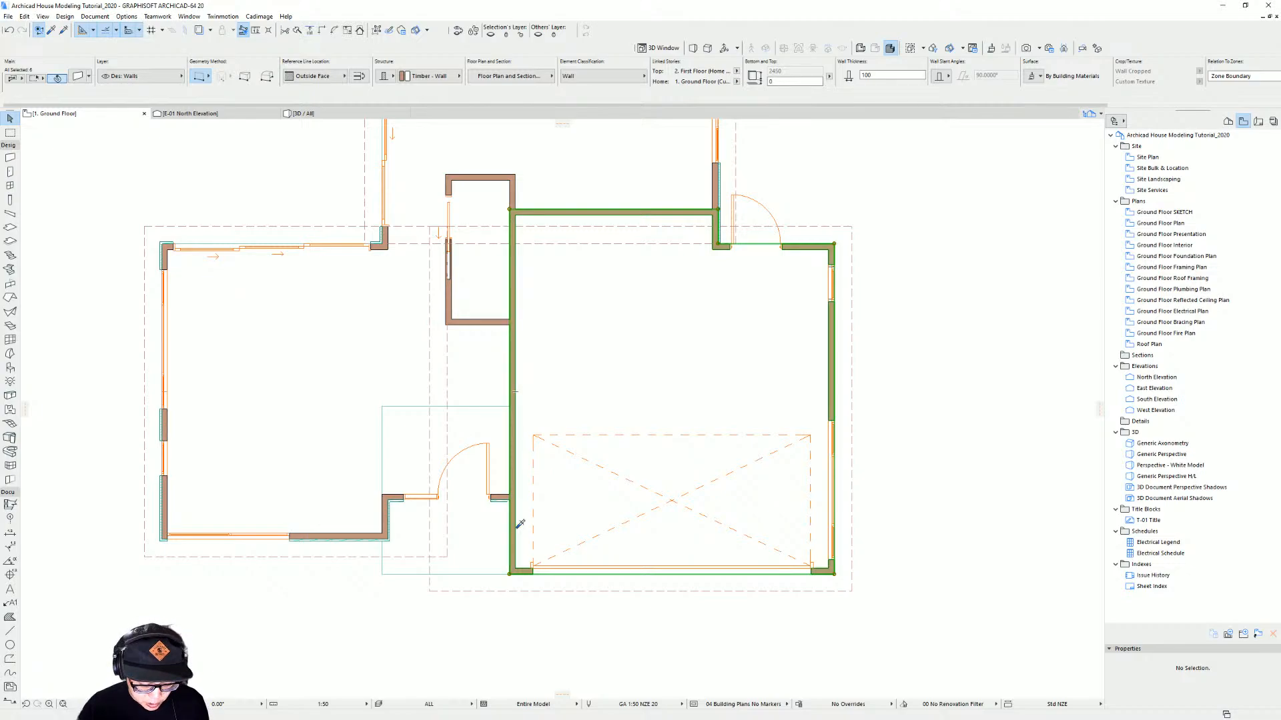
key(alt+g)
click(517, 525)
key(Escape)
key(Escape)
key(Escape)
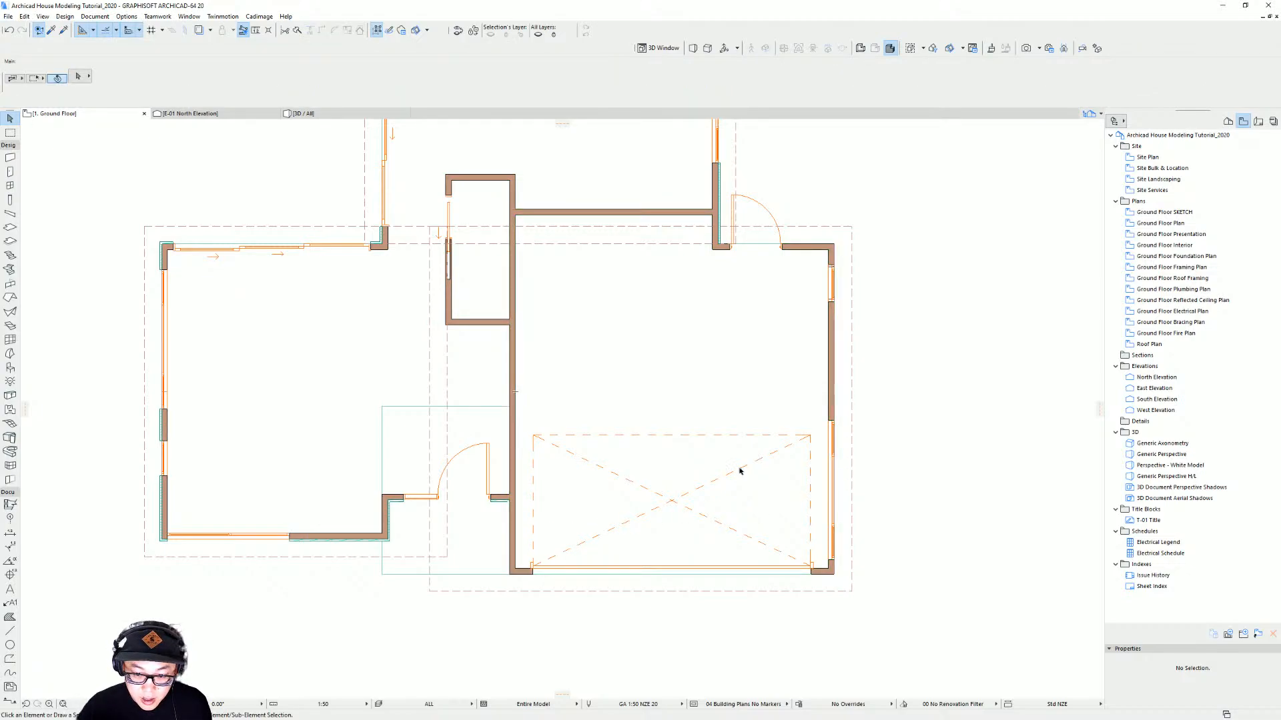
click(514, 528)
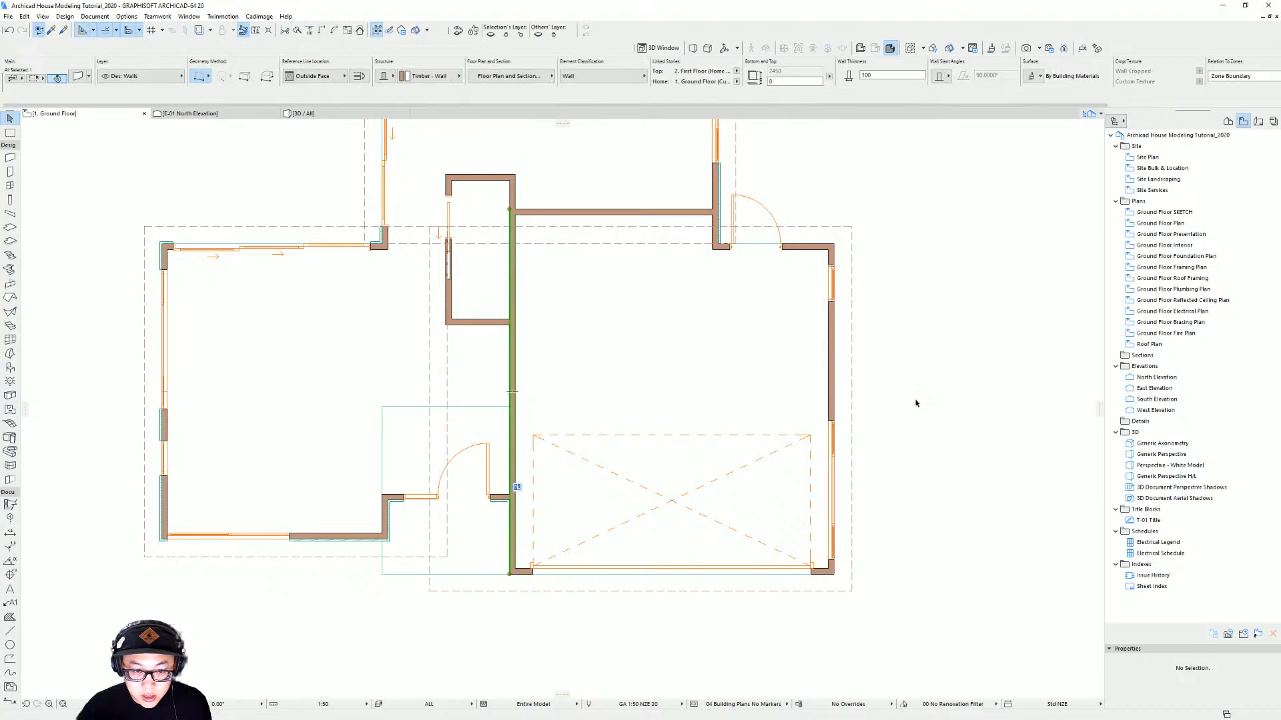
shift+click(833, 375)
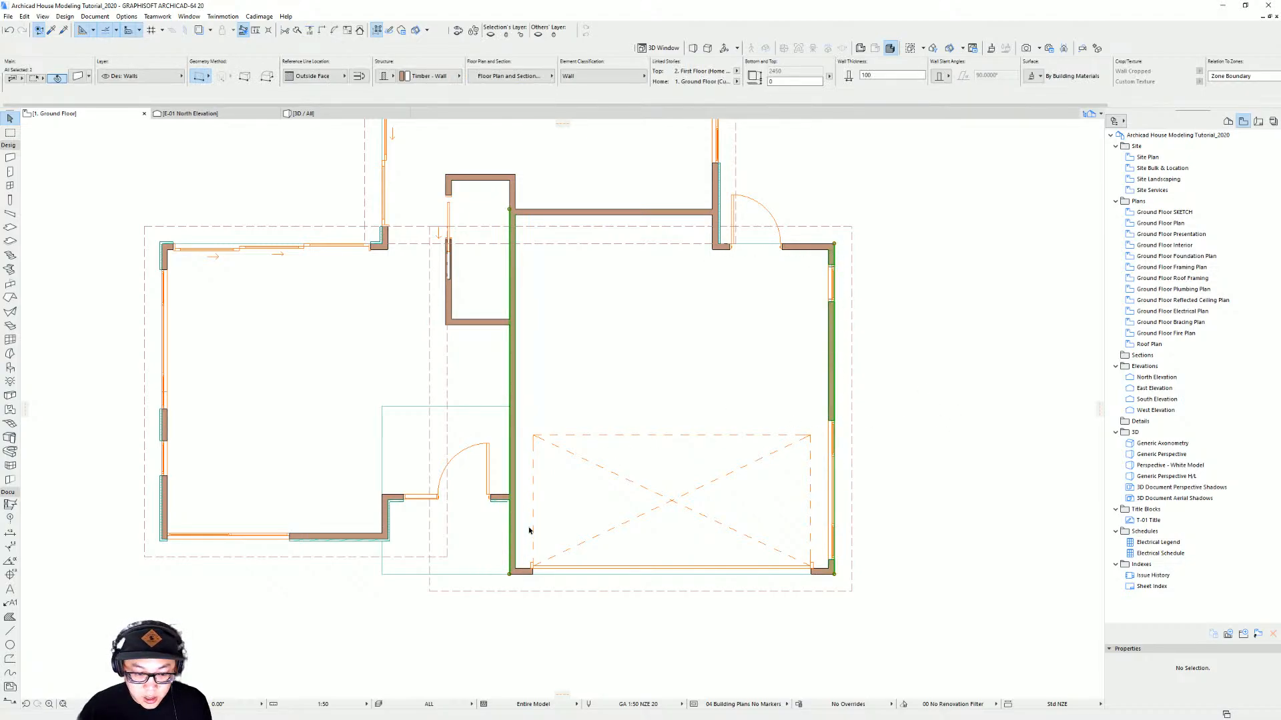
key(Escape)
middle_drag(538, 459, 583, 438)
click(559, 321)
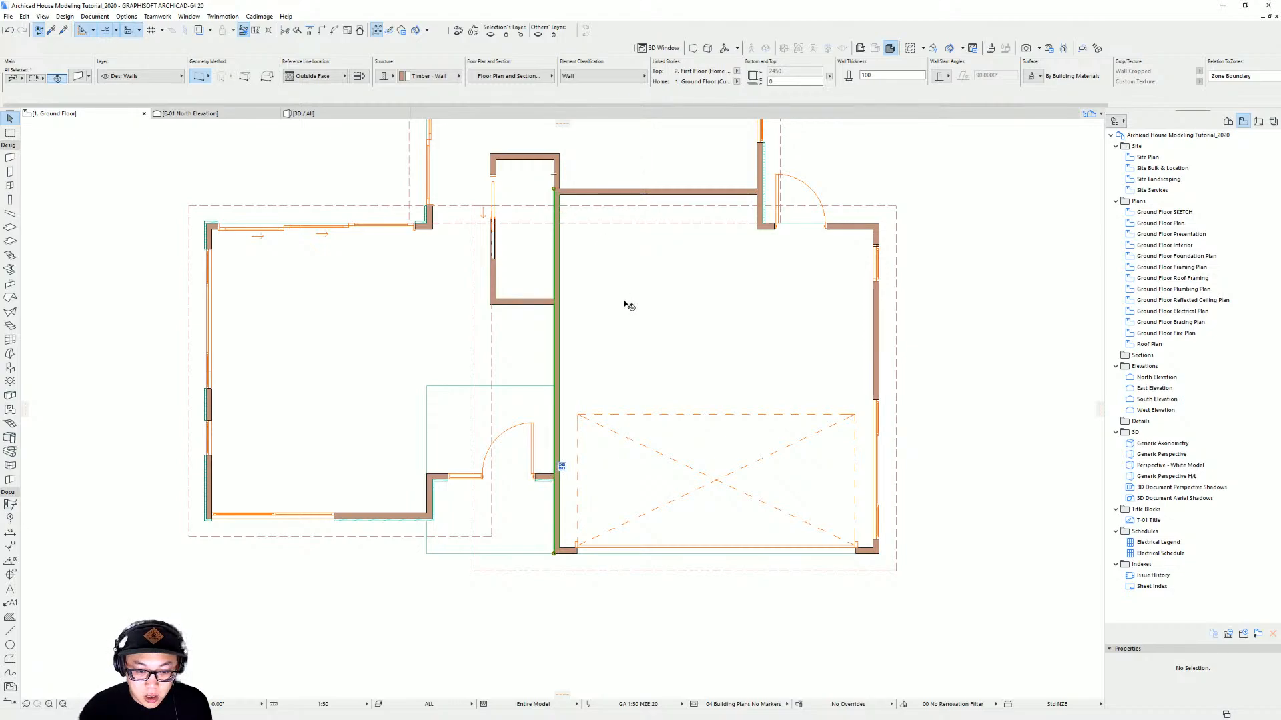
middle_drag(653, 524, 614, 523)
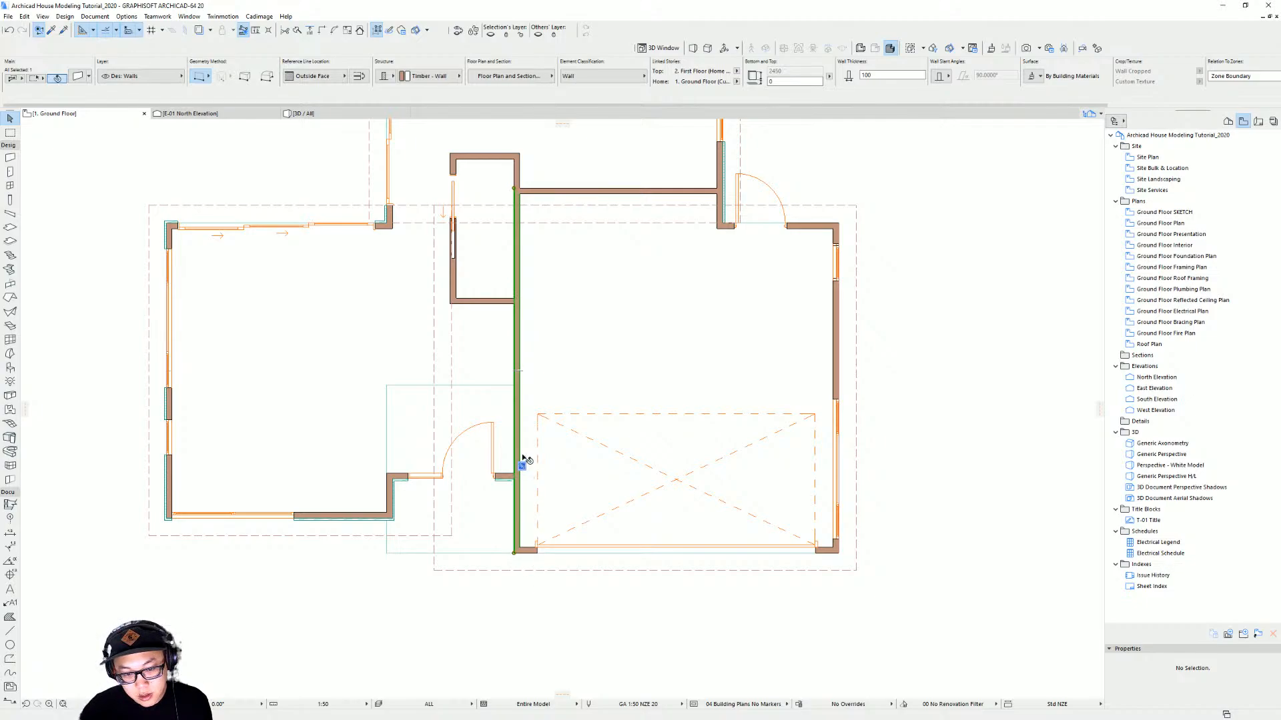
scroll(532, 426, up, 2)
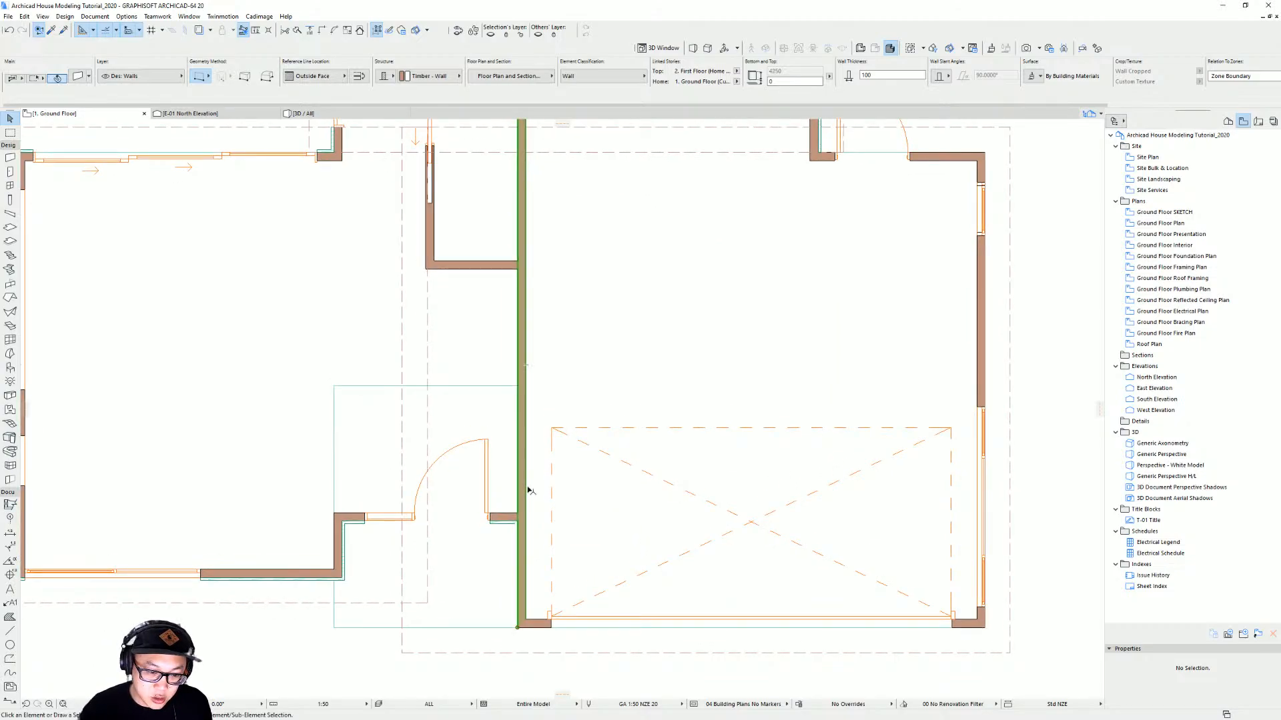
key(Escape)
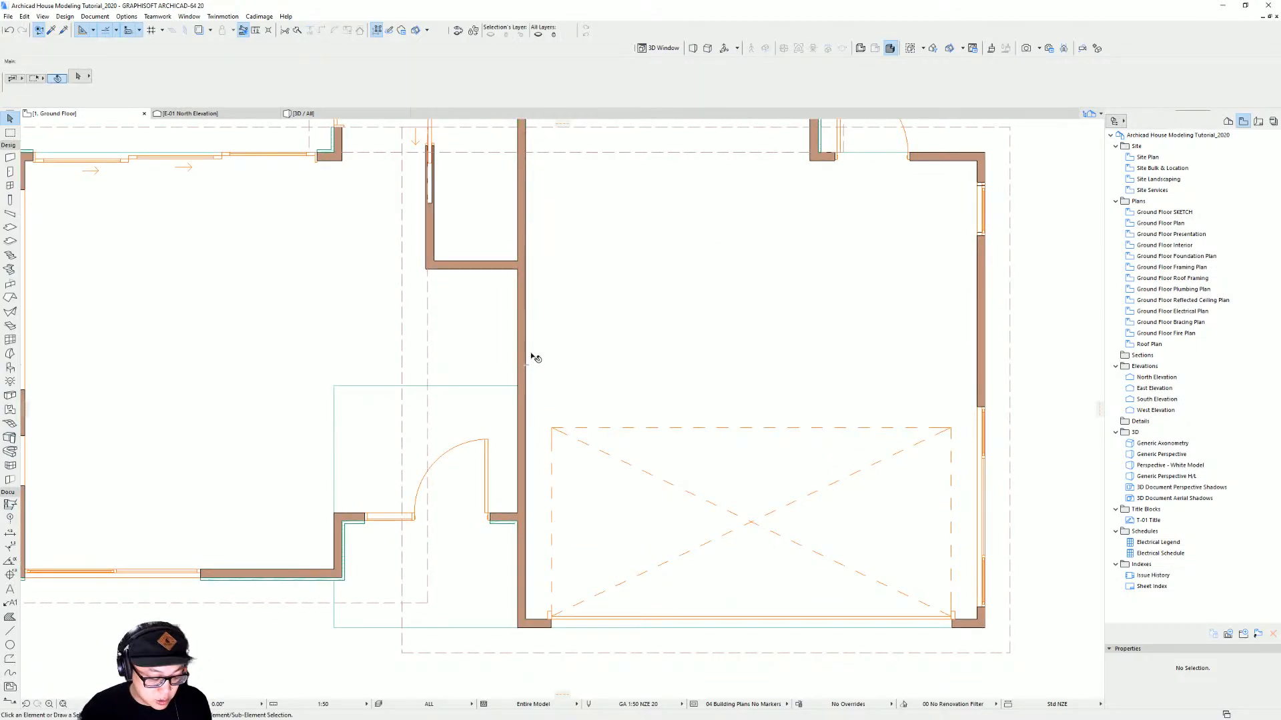
Split the long wall beside the garage into two separate walls meeting at the door corner
ctrl+click(526, 319)
middle_drag(529, 371, 561, 351)
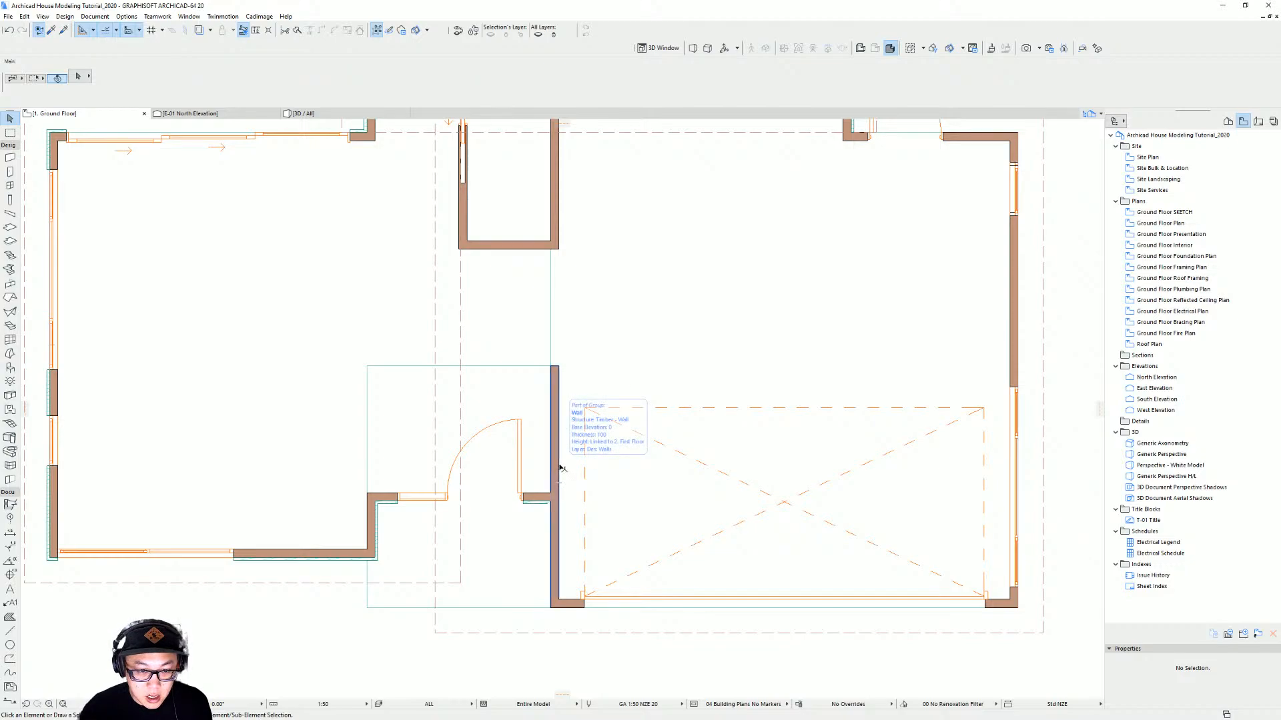
click(560, 469)
click(551, 366)
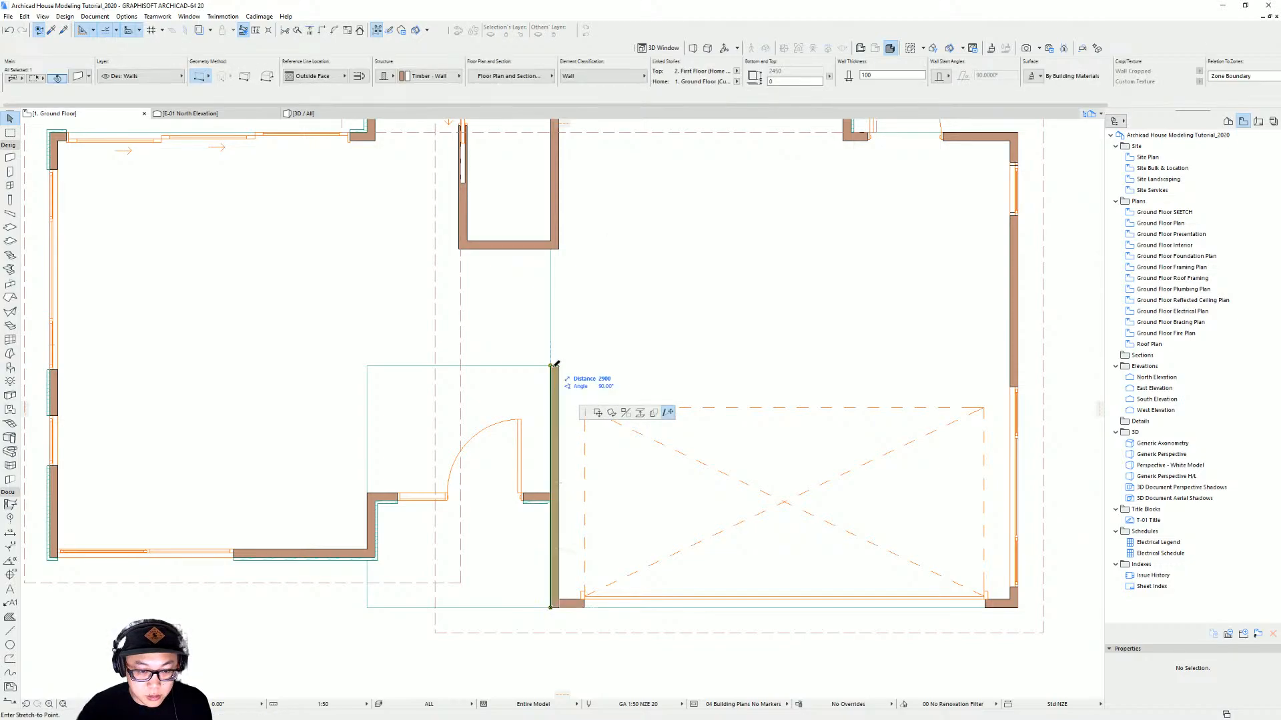
click(551, 494)
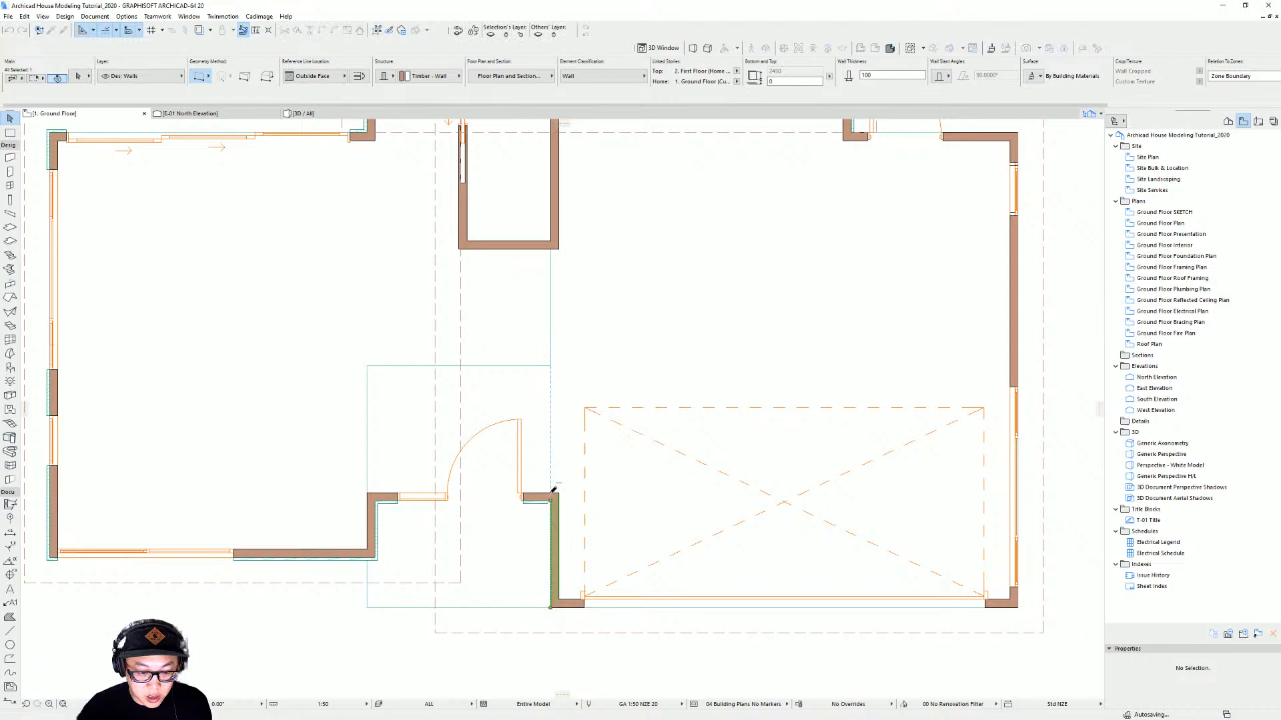
click(563, 292)
click(555, 233)
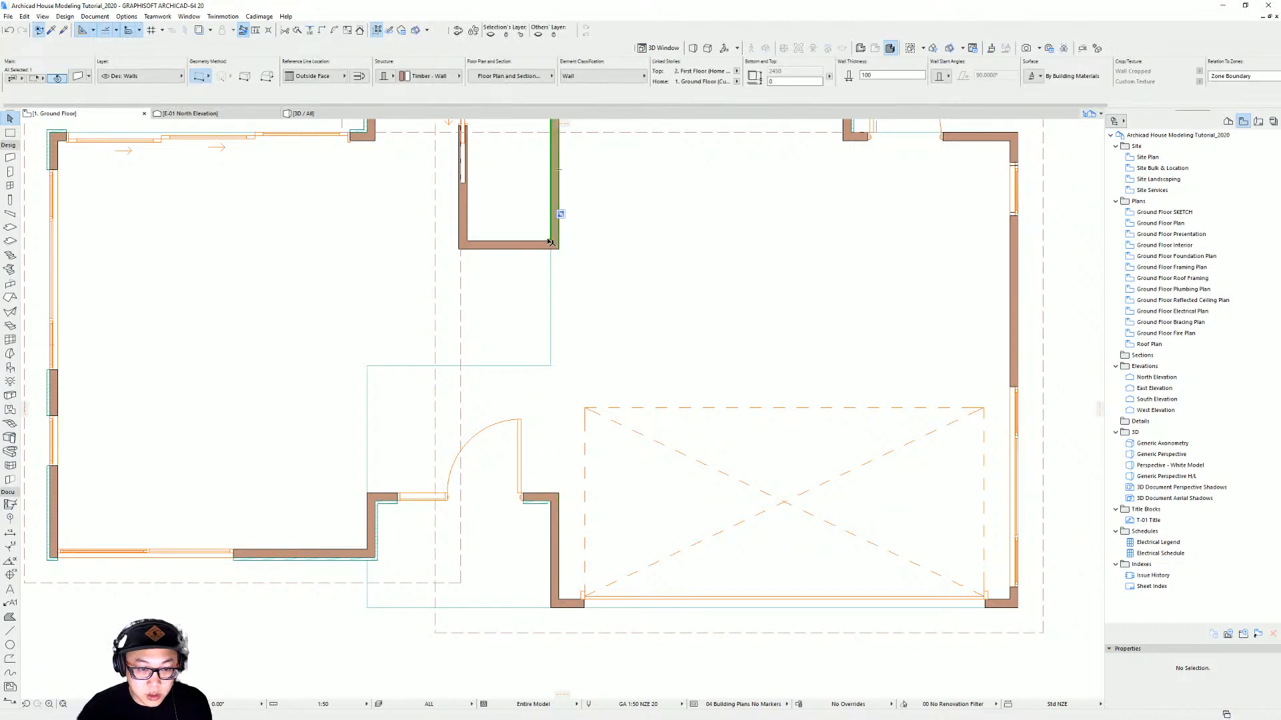
click(551, 239)
key(Escape)
click(554, 243)
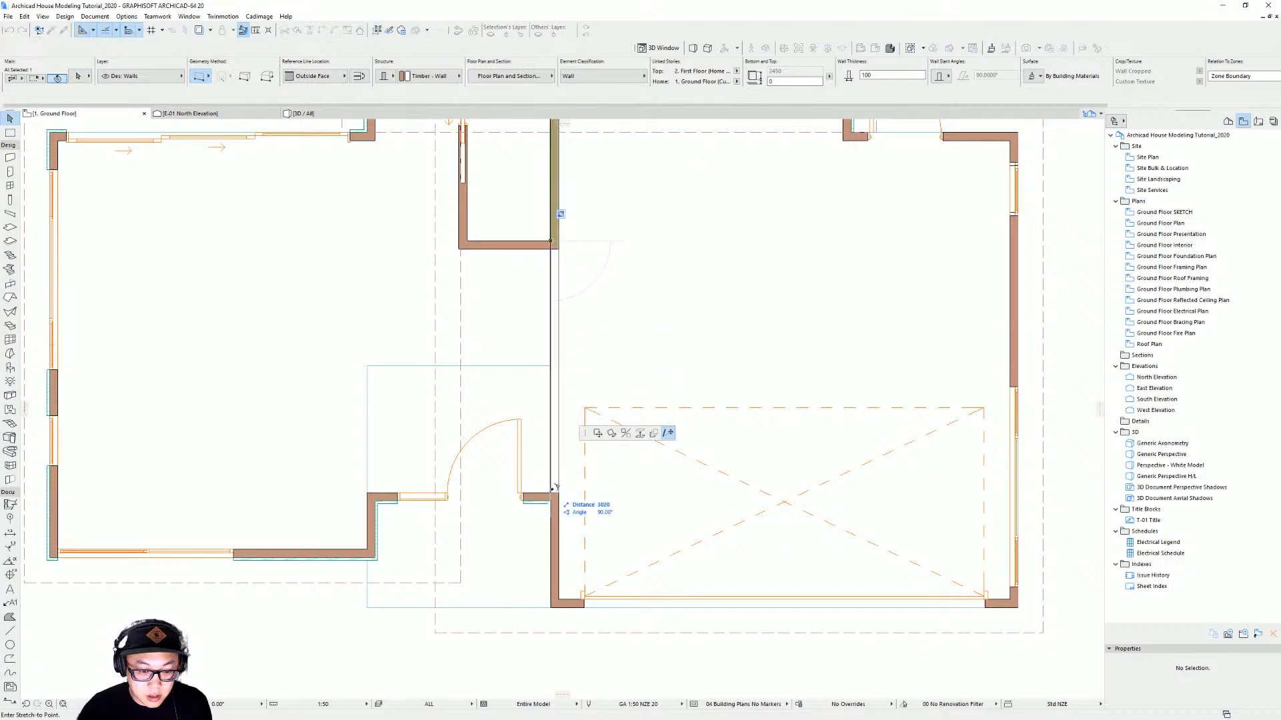
click(554, 495)
key(Escape)
scroll(541, 448, down, 3)
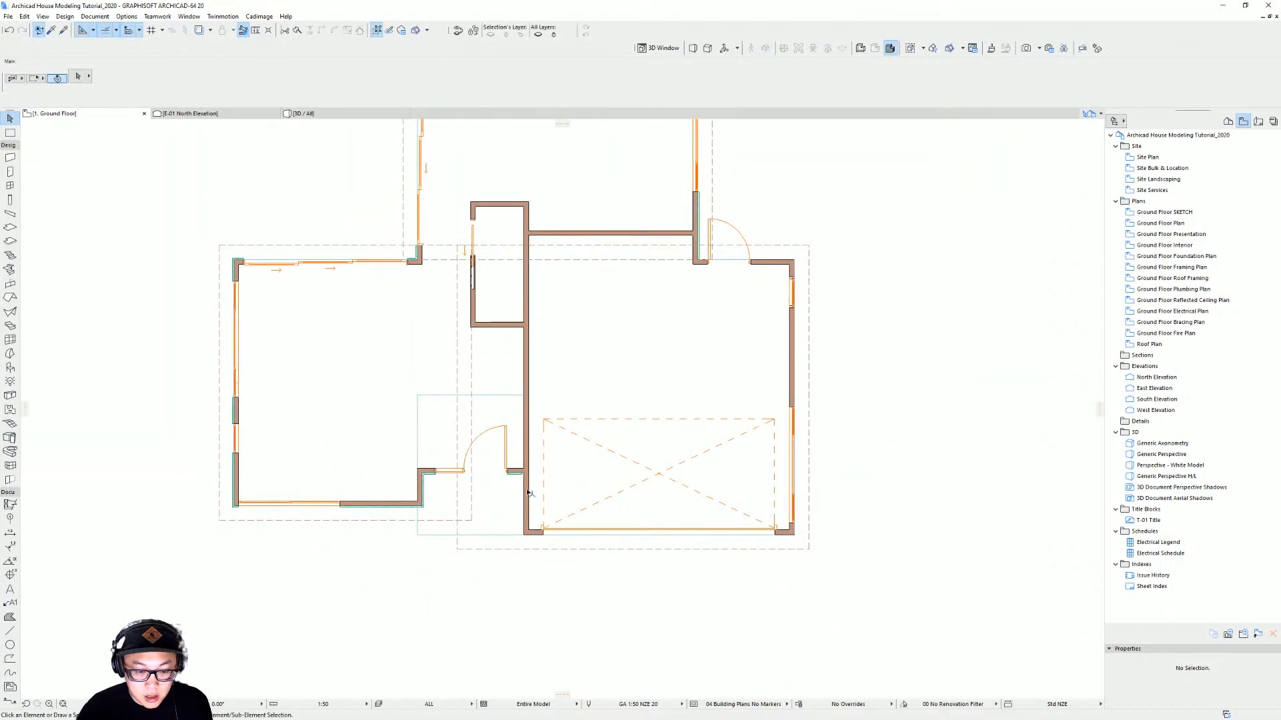
Select the four garage walls and apply a Shiplap (smooth) wall covering with Paint - Dark Grey cladding
click(527, 508)
shift+click(540, 532)
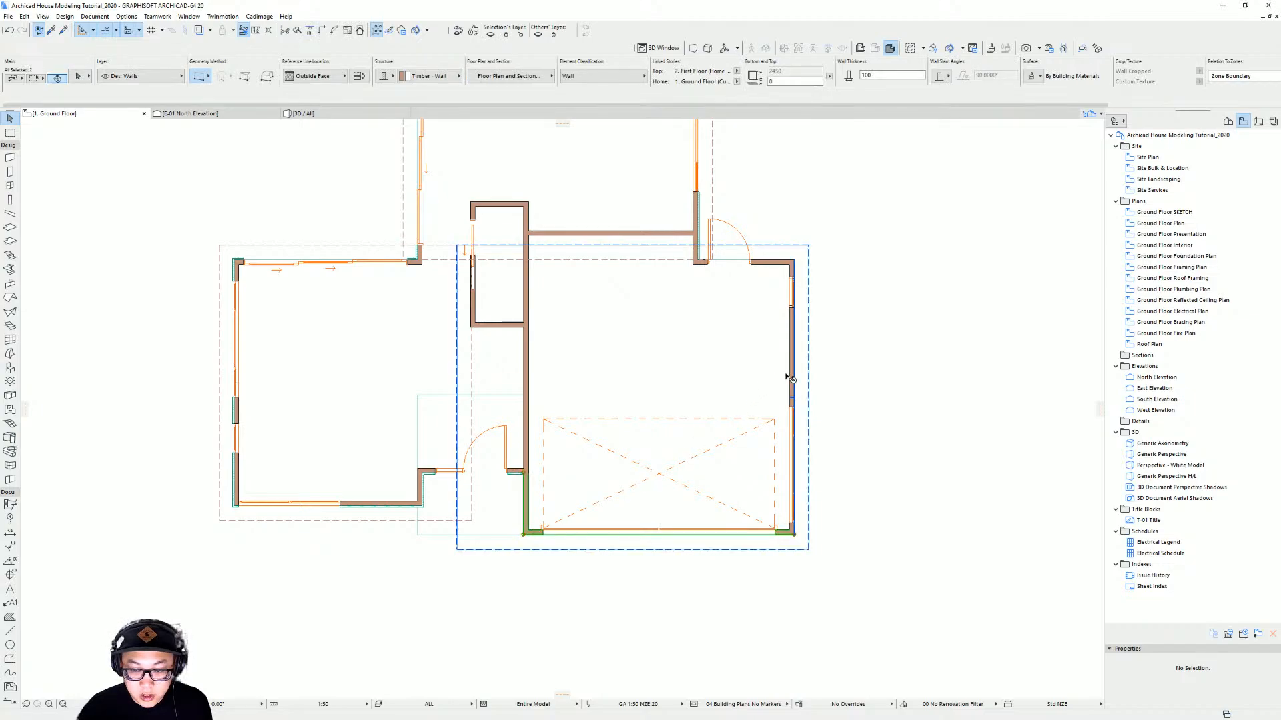
shift+click(791, 376)
shift+click(774, 262)
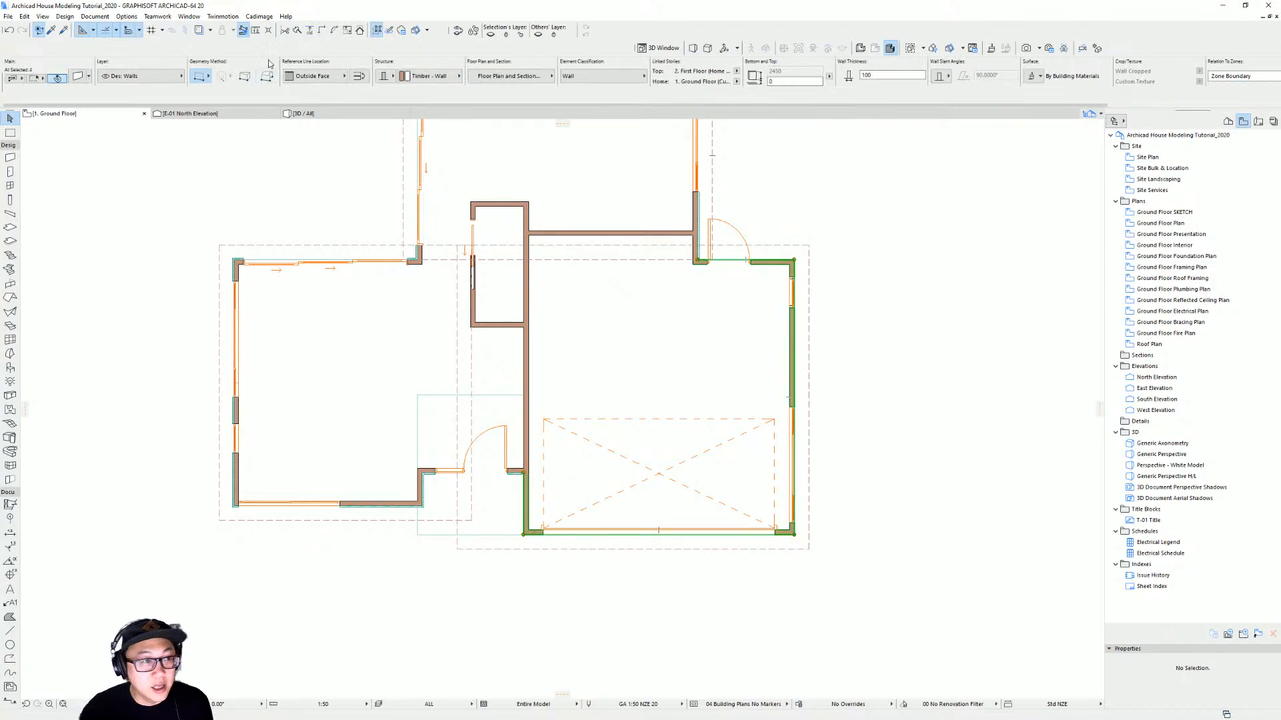
click(259, 16)
mouse_move(284, 66)
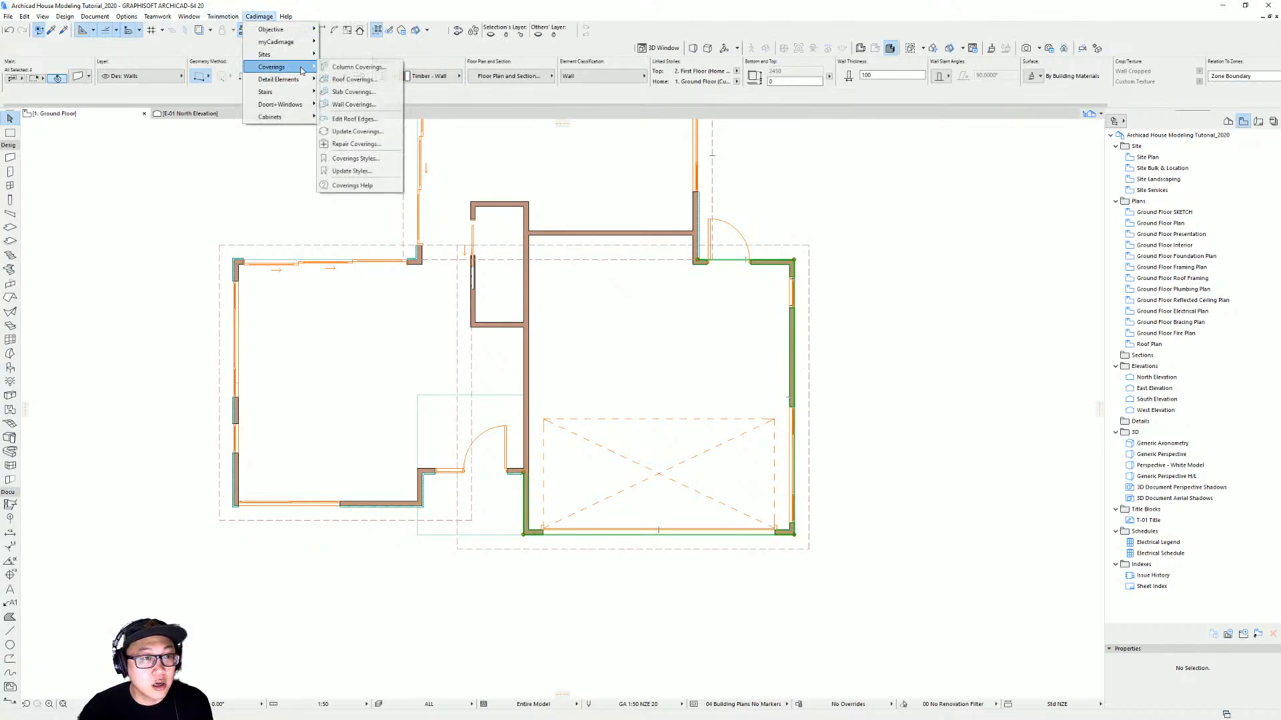
click(392, 105)
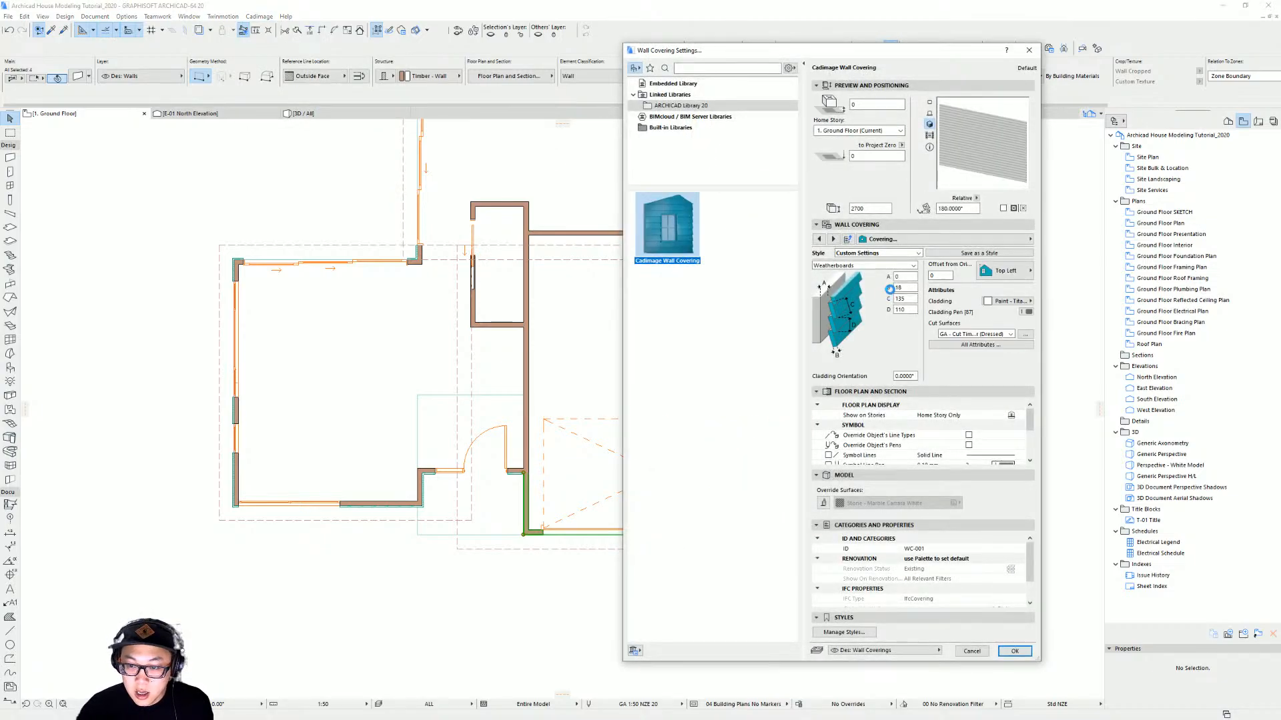
click(867, 265)
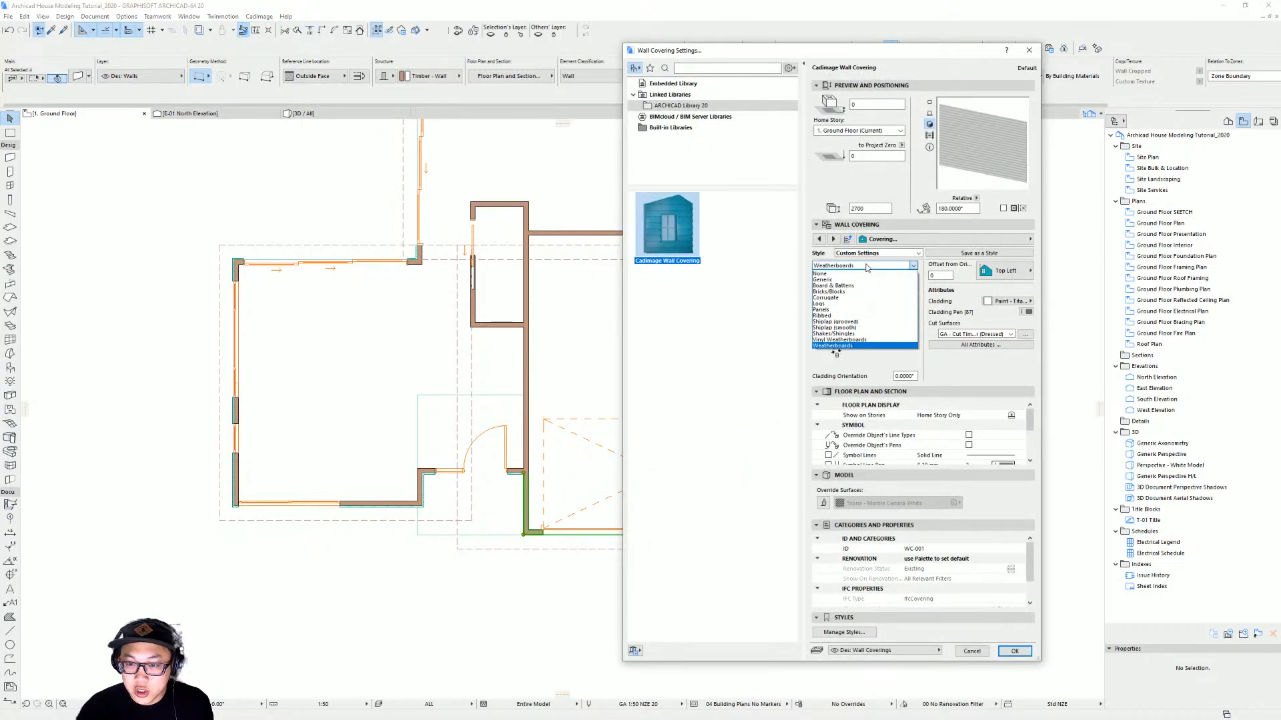
click(859, 329)
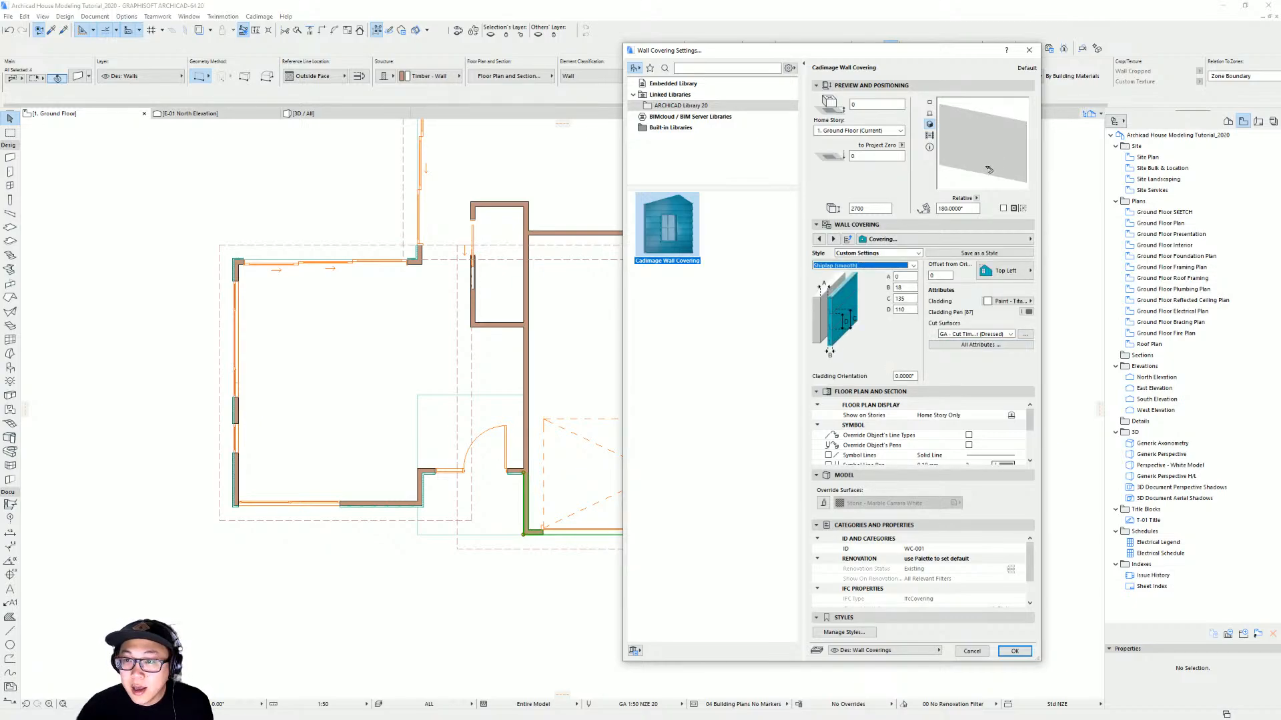
click(1011, 301)
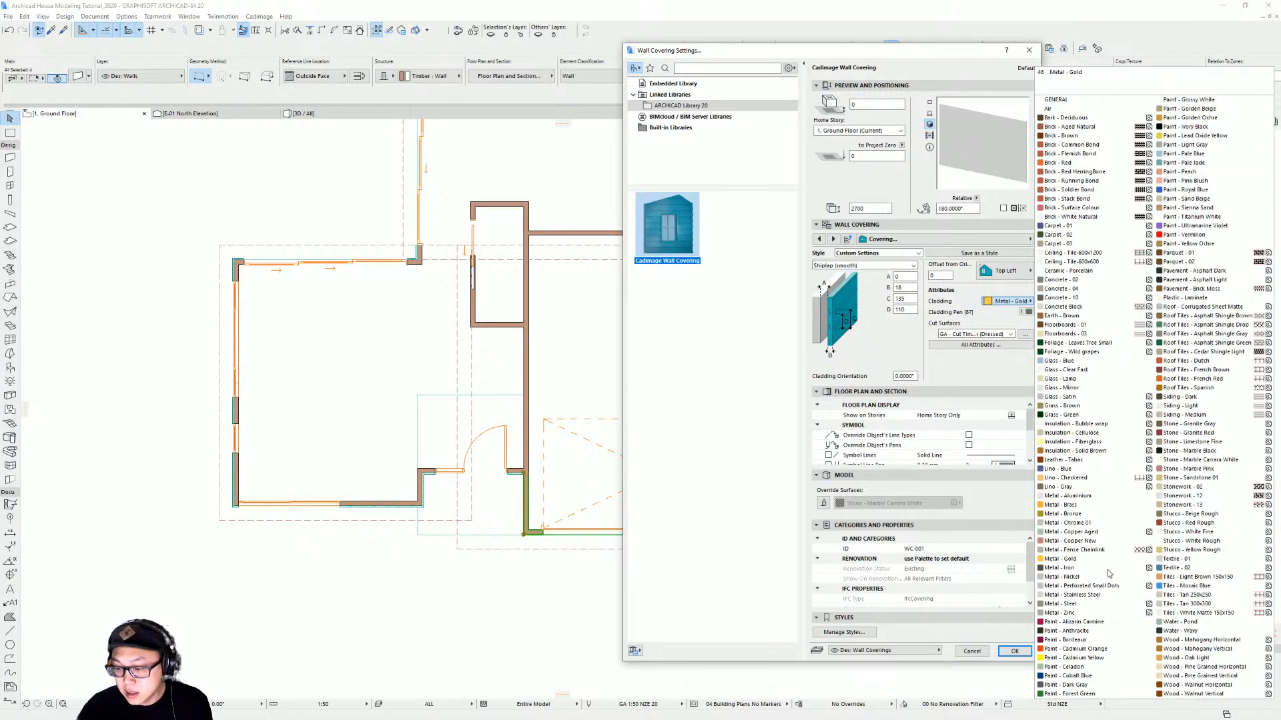
click(1095, 685)
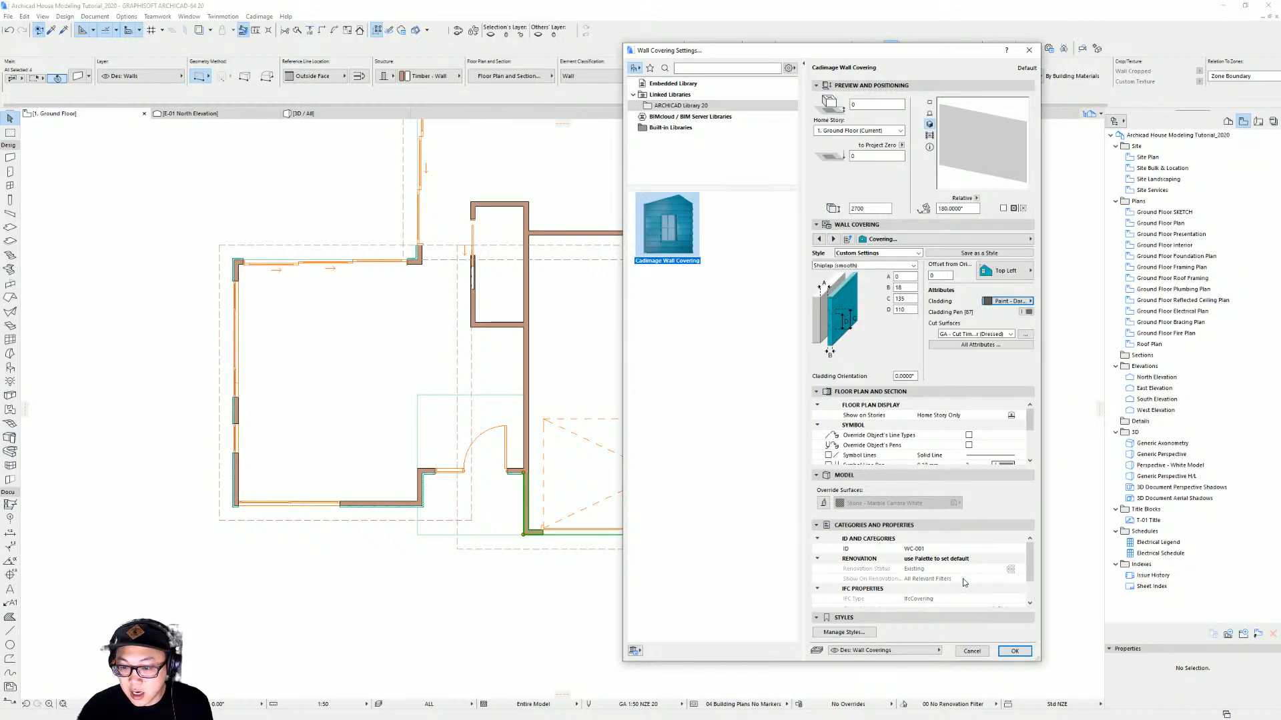
click(1015, 652)
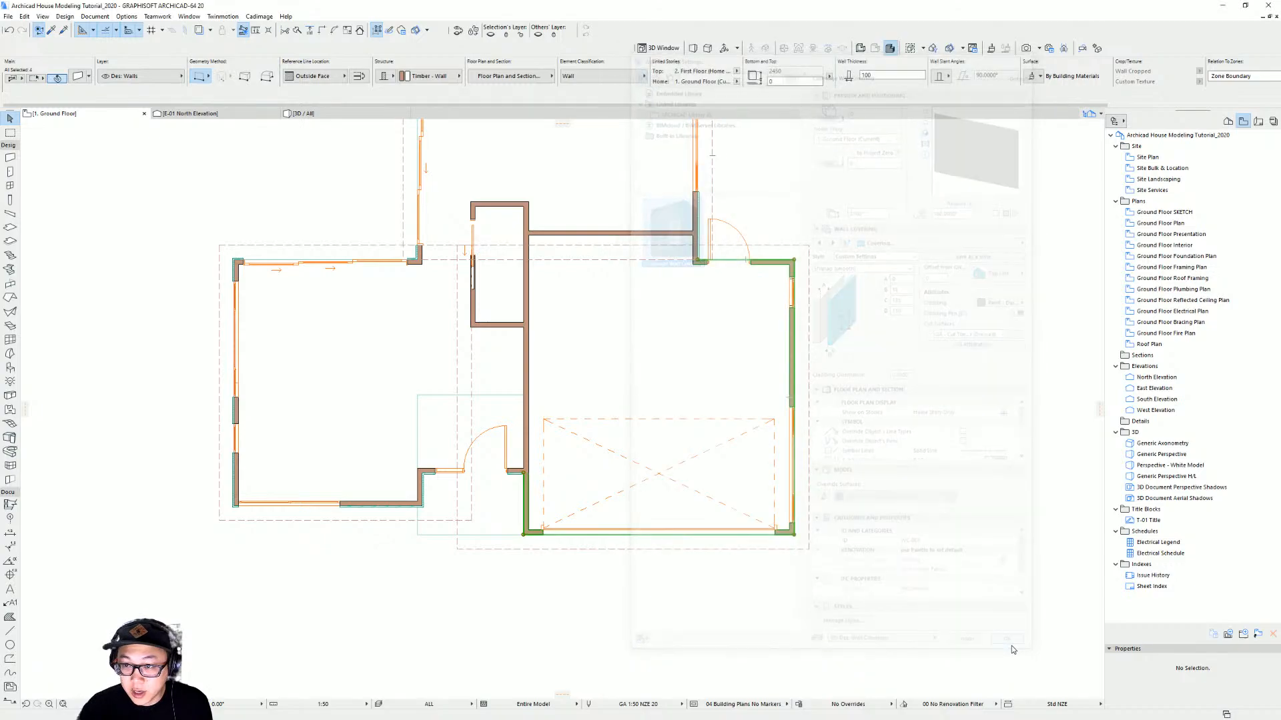
Inspect the new garage wall coverings in 3D from several angles
scroll(836, 575, up, 3)
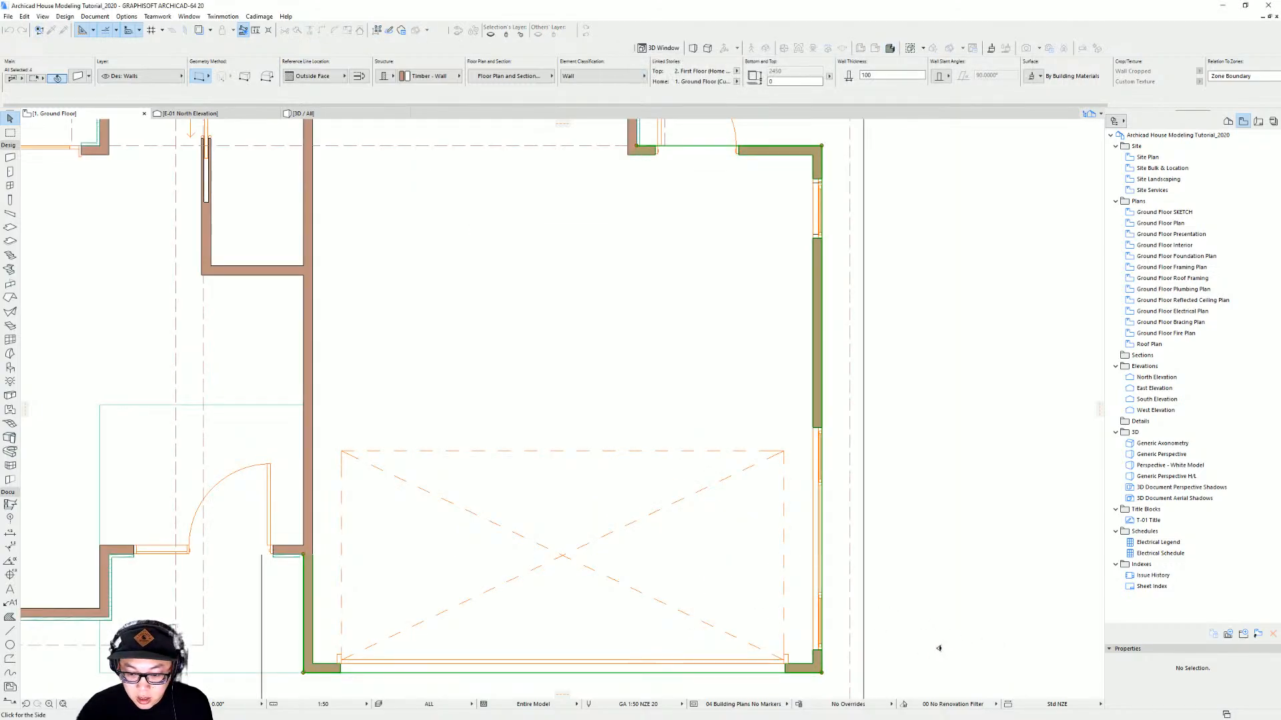
middle_drag(886, 608, 792, 409)
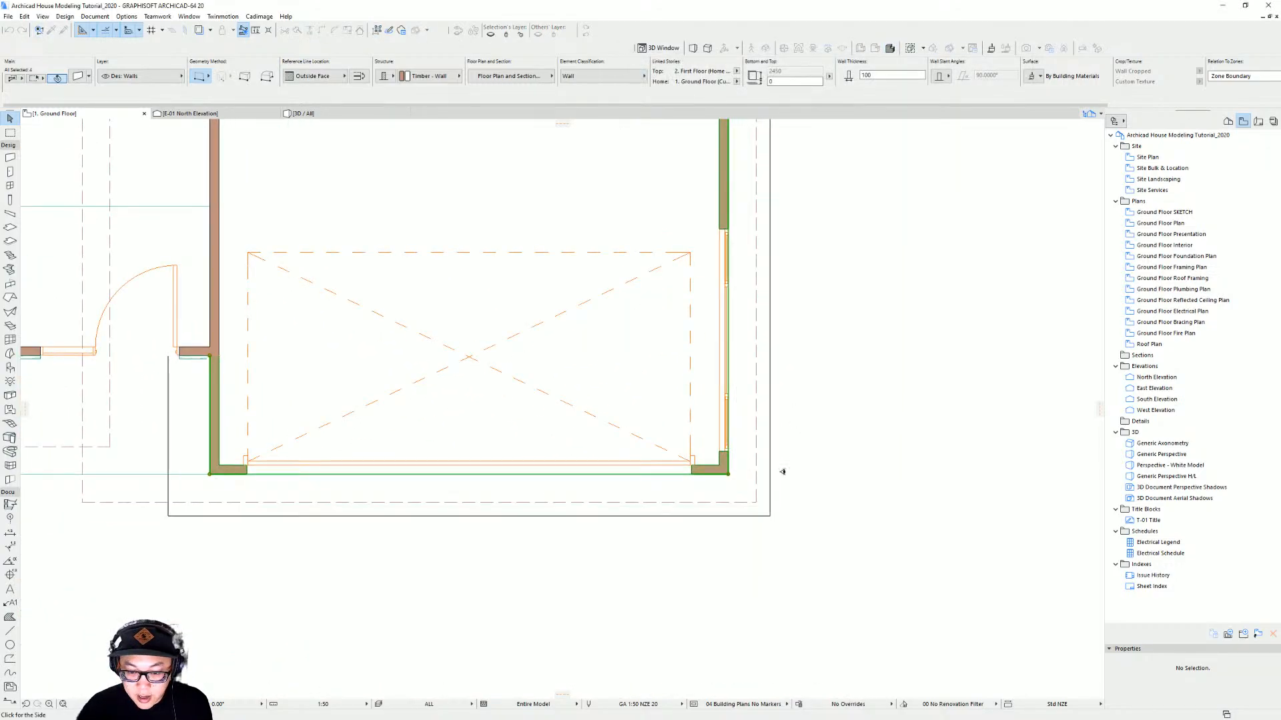
click(796, 488)
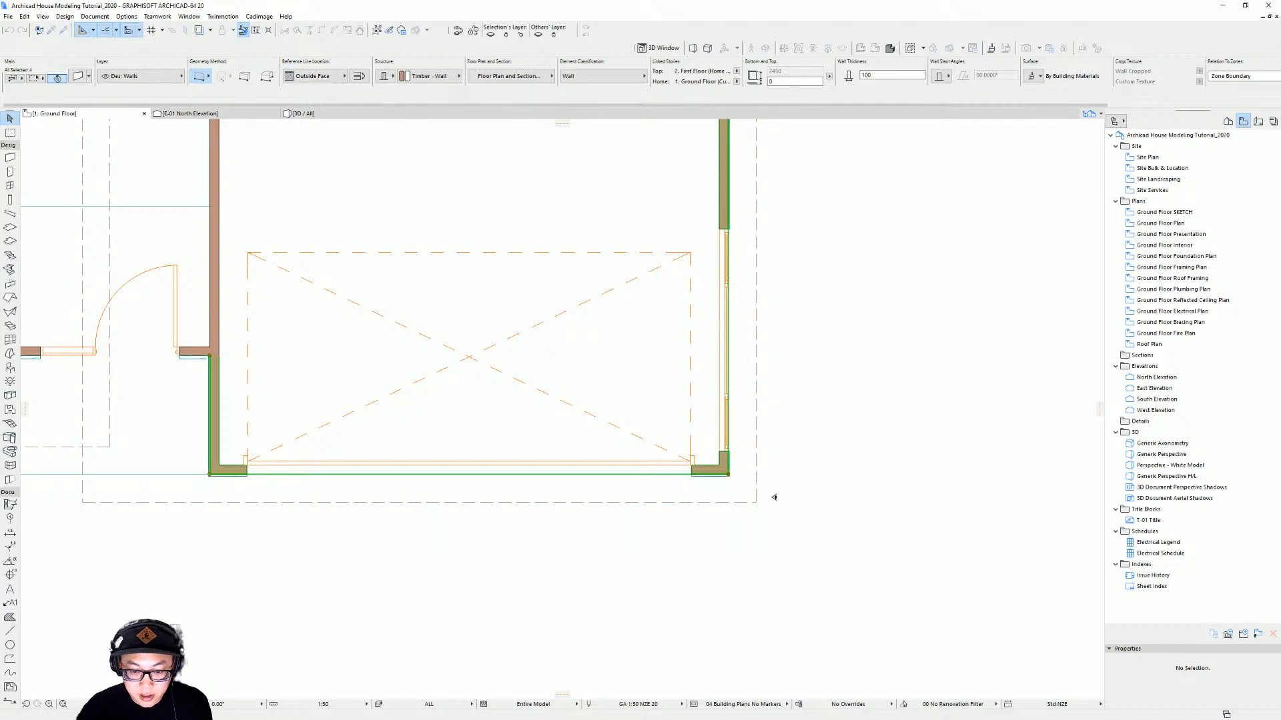
key(F3)
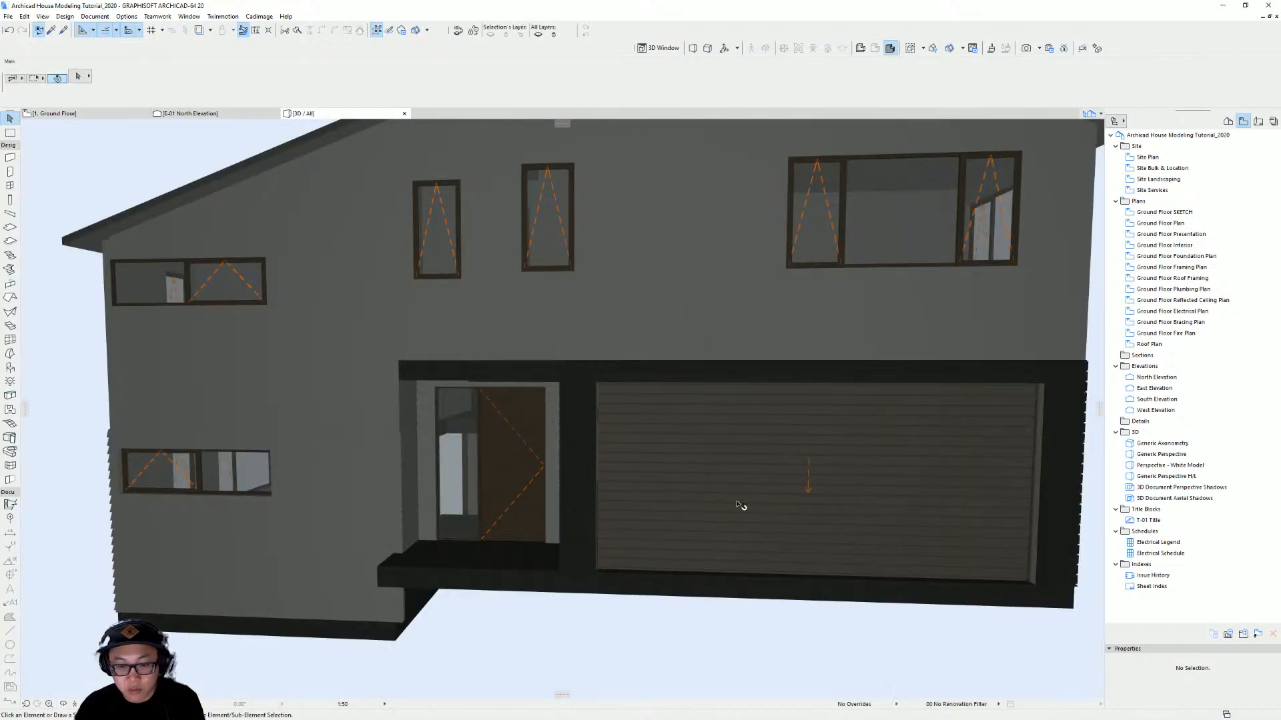
scroll(761, 502, down, 2)
shift+middle_drag(760, 502, 735, 491)
scroll(972, 483, up, 3)
shift+middle_drag(972, 482, 715, 505)
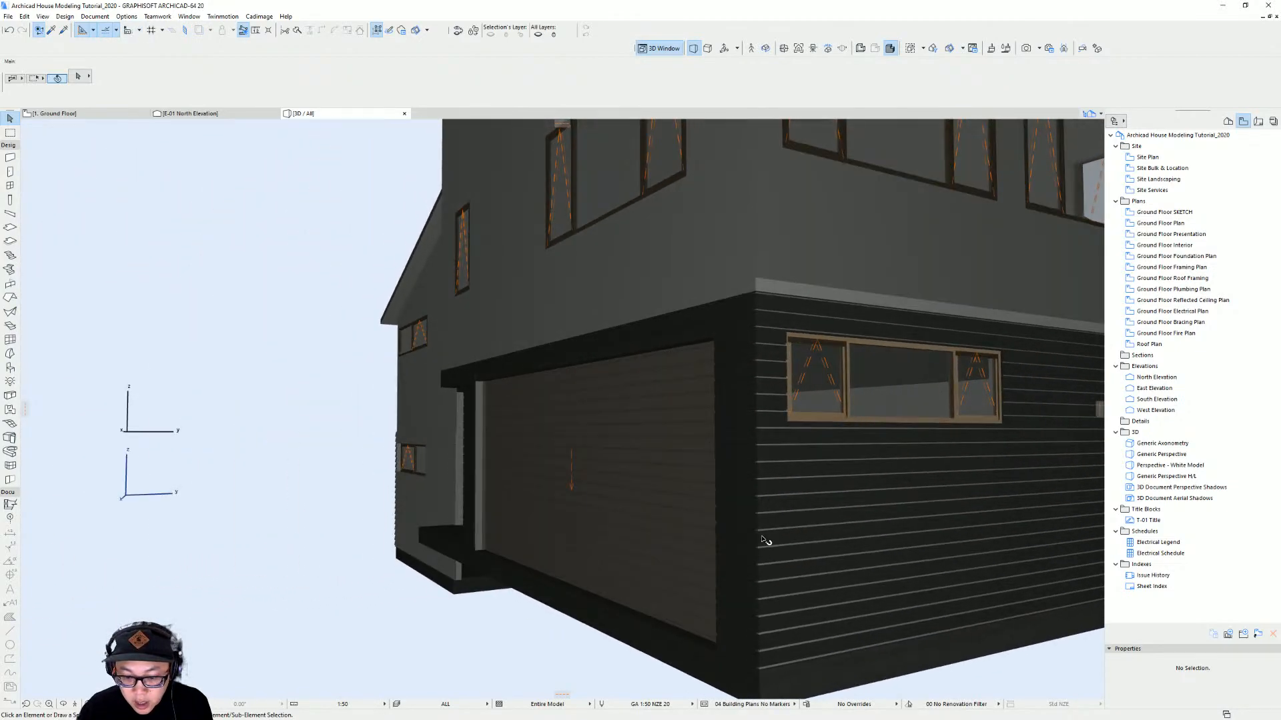
click(761, 538)
scroll(758, 541, up, 3)
shift+middle_drag(758, 541, 745, 505)
scroll(745, 502, up, 2)
scroll(745, 501, down, 5)
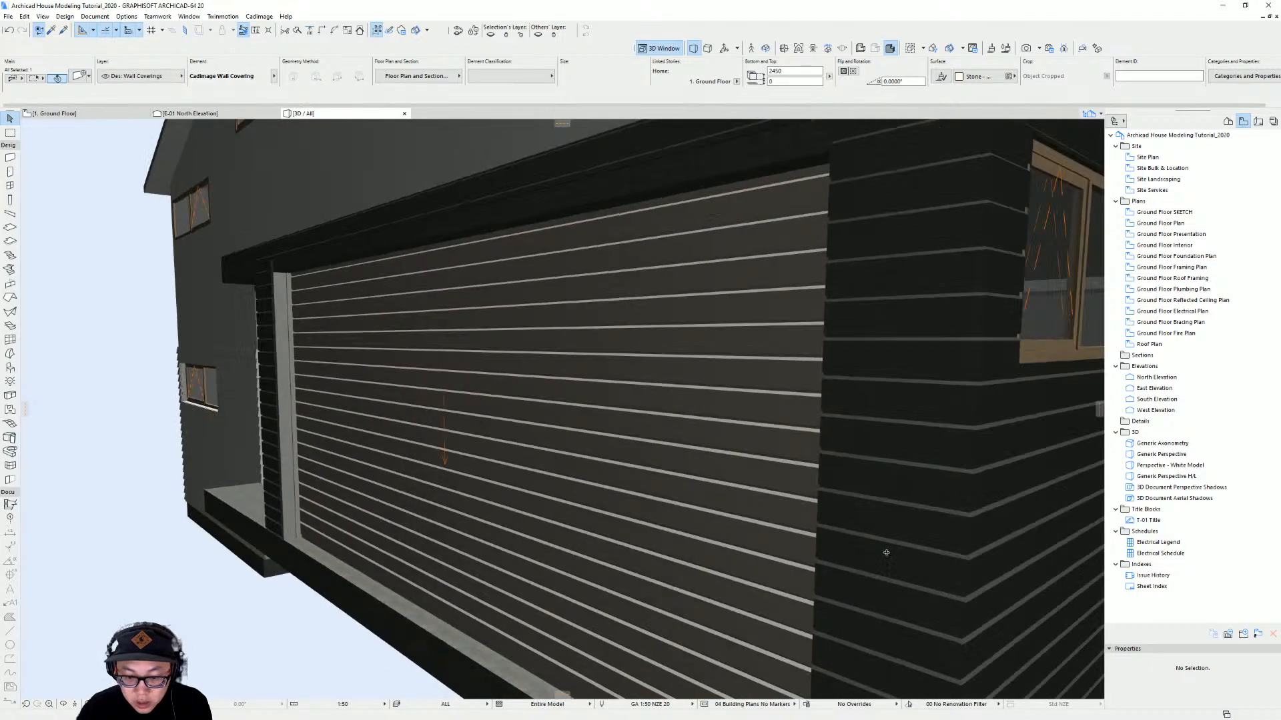
scroll(887, 509, down, 5)
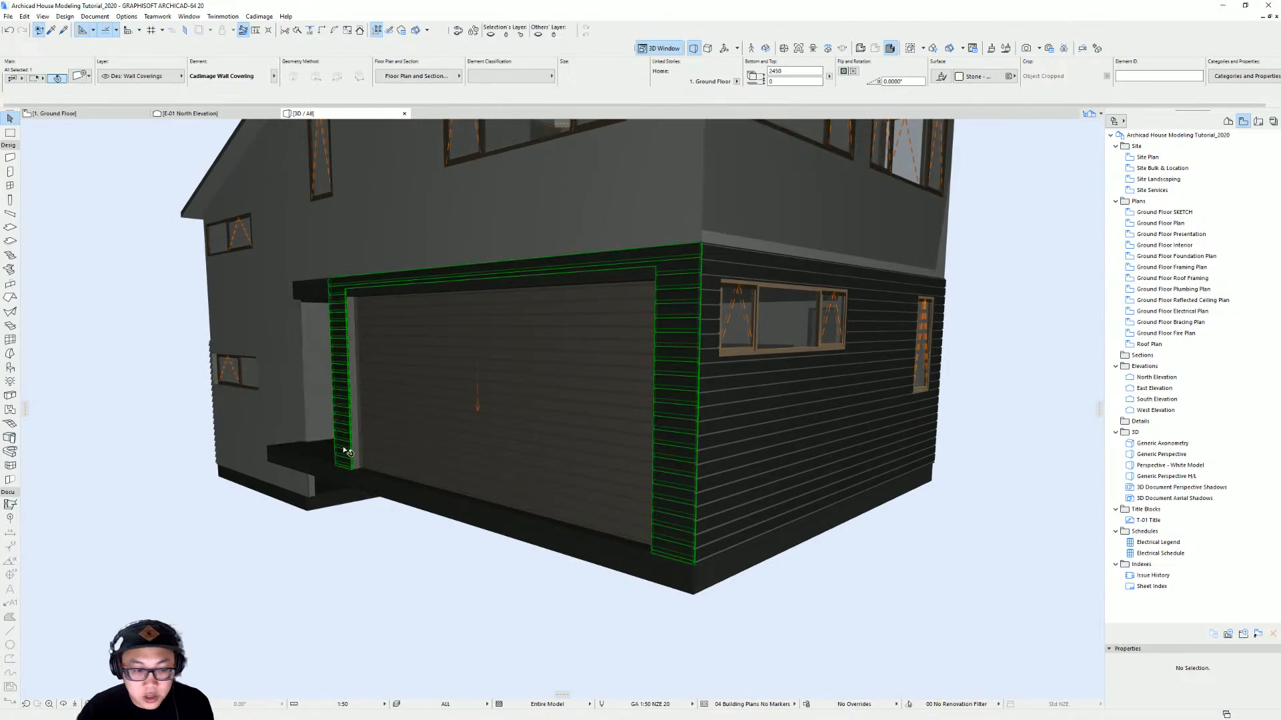
shift+middle_drag(346, 450, 787, 445)
Select the garage wall coverings and change their cladding orientation so the boards run vertically
shift+click(161, 418)
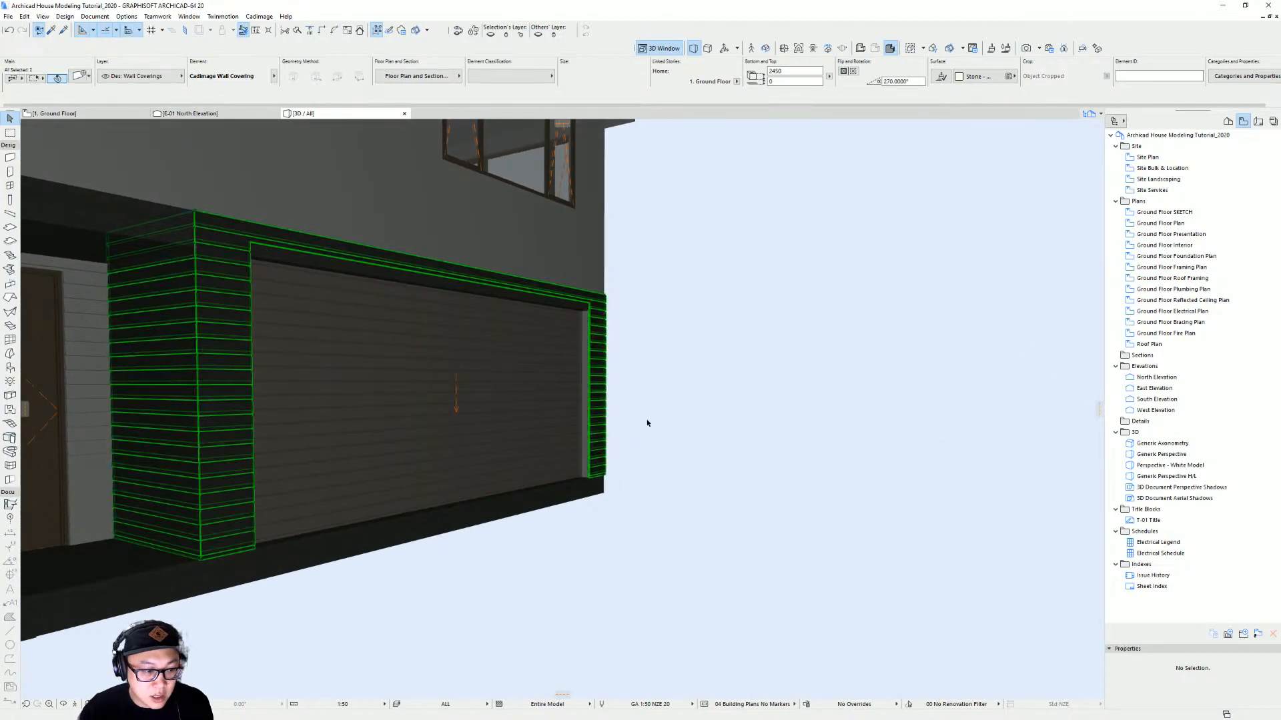
shift+middle_drag(649, 423, 33, 435)
shift+middle_drag(756, 442, 592, 445)
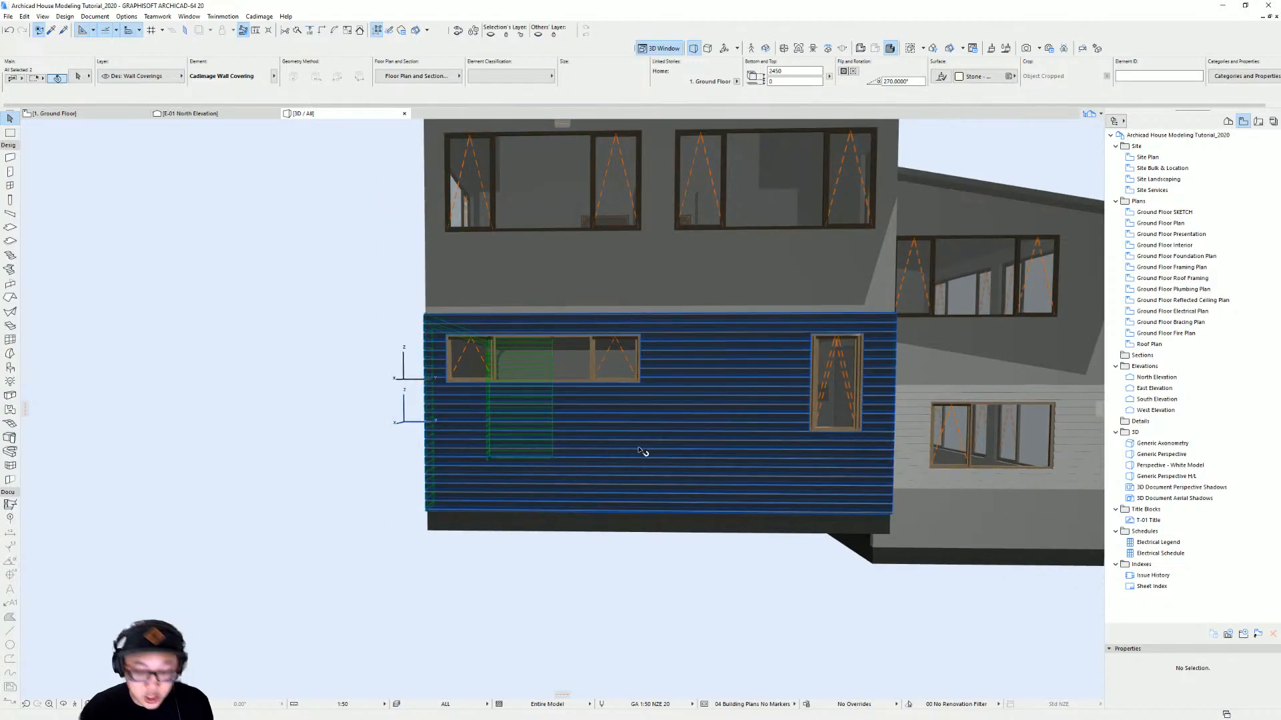
shift+click(778, 453)
shift+middle_drag(780, 437, 465, 457)
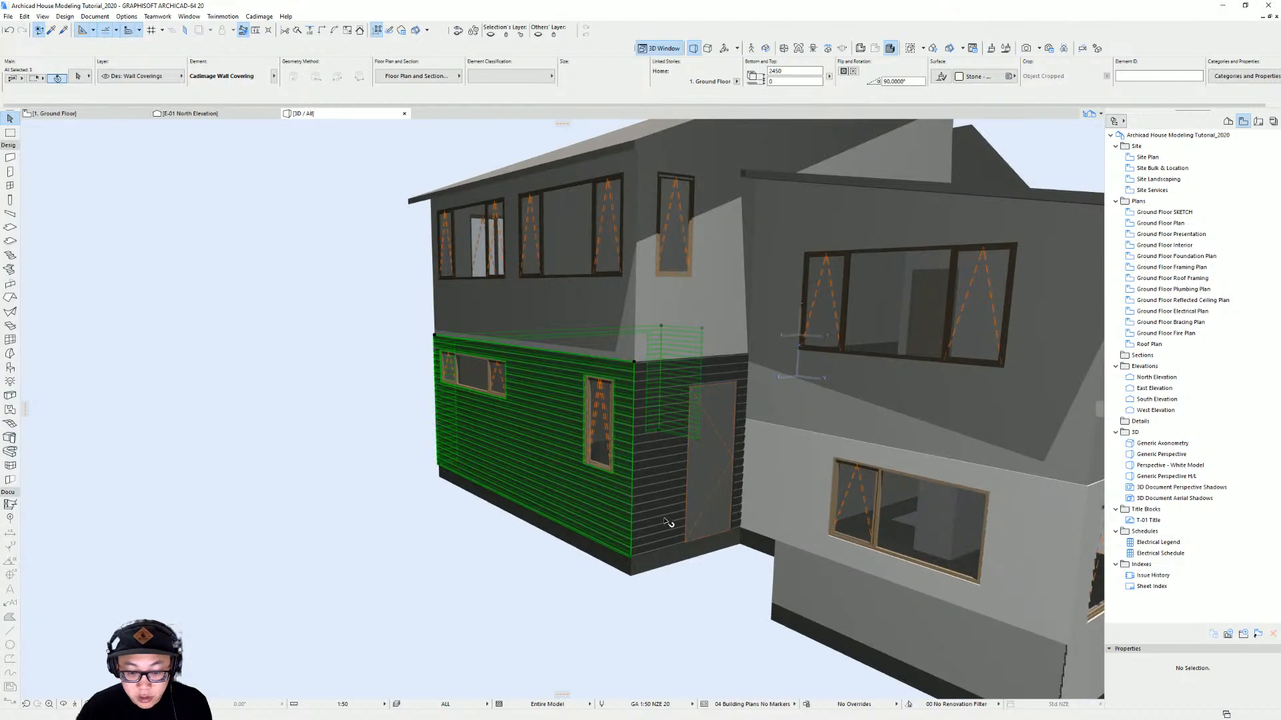
shift+click(656, 503)
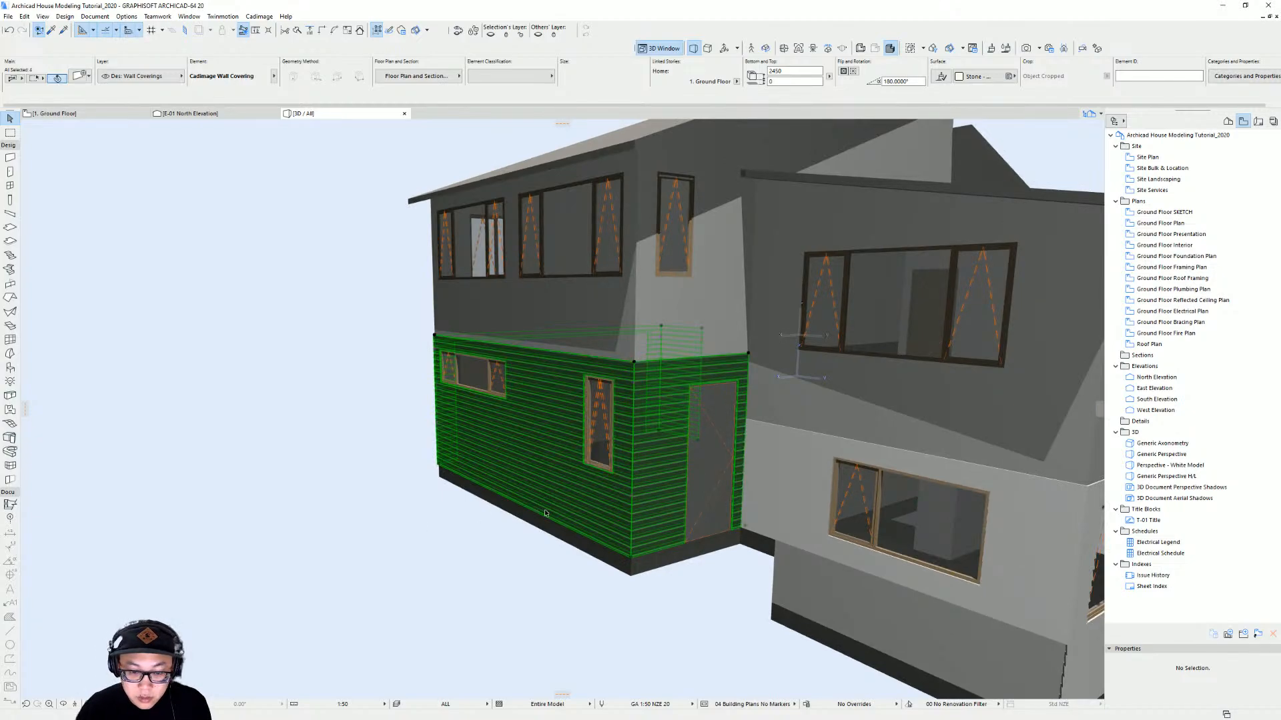
scroll(545, 513, up, 2)
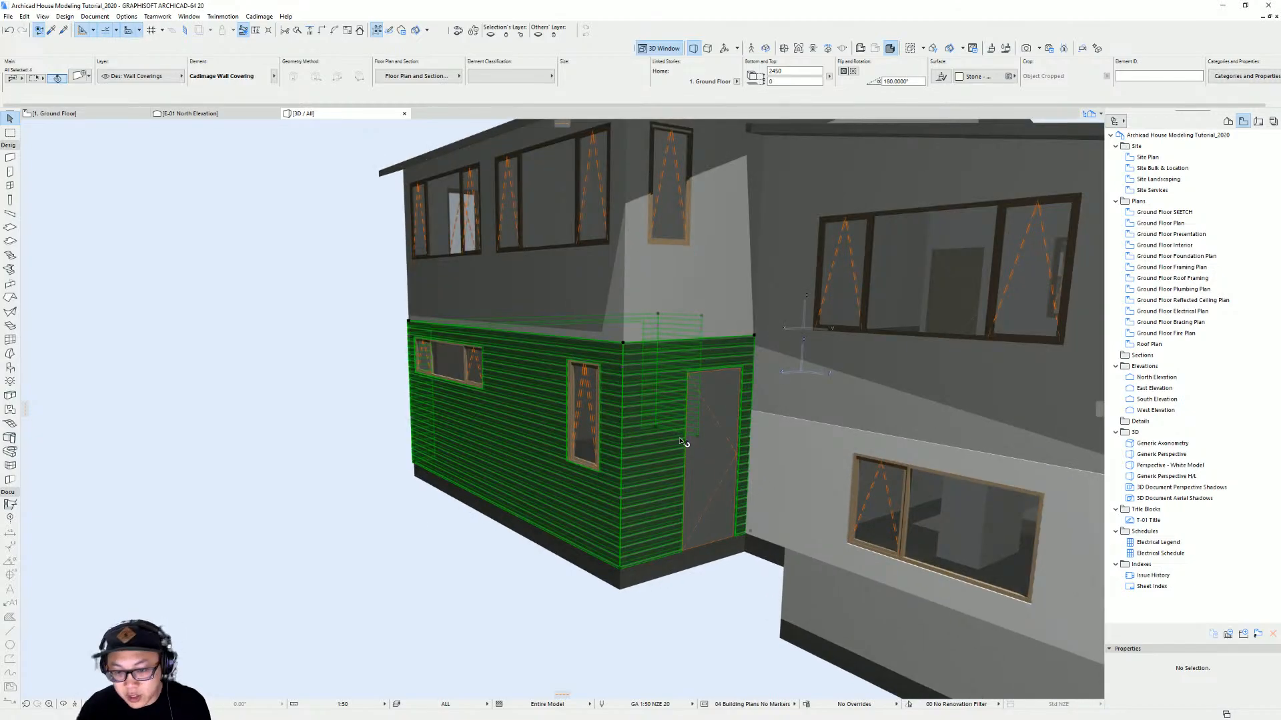
shift+middle_drag(679, 460, 774, 408)
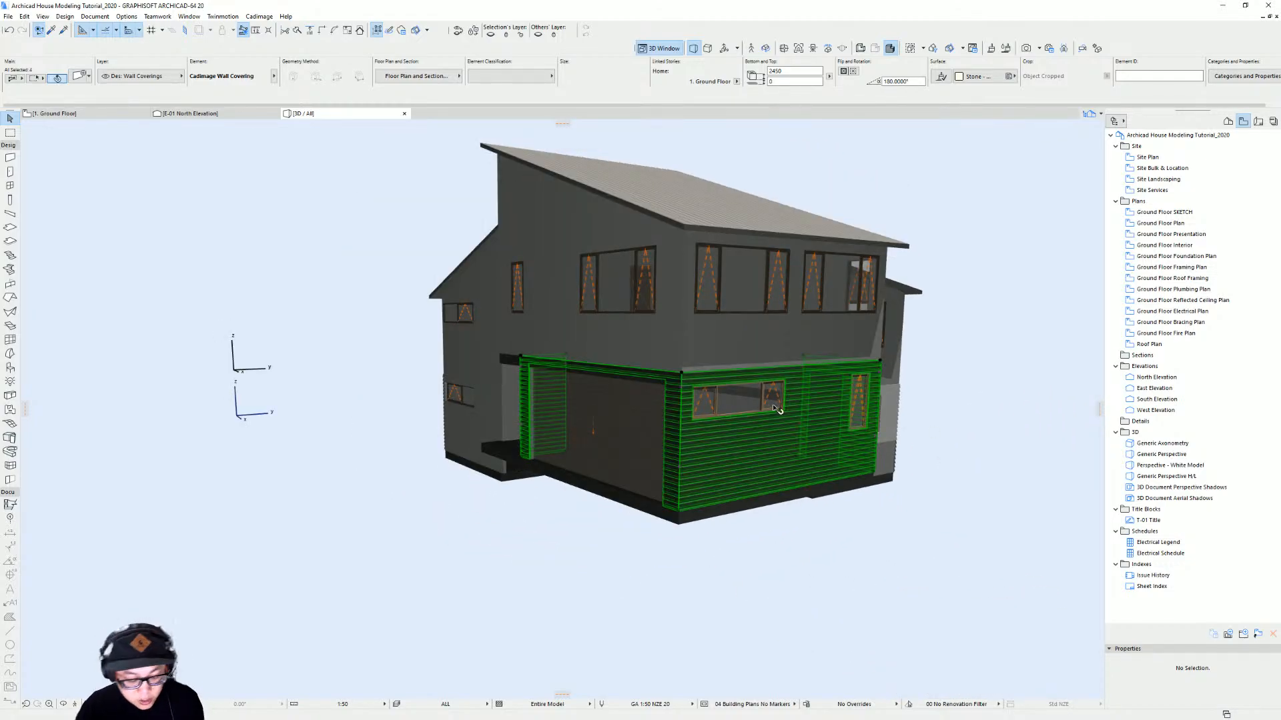
key(ctrl+t)
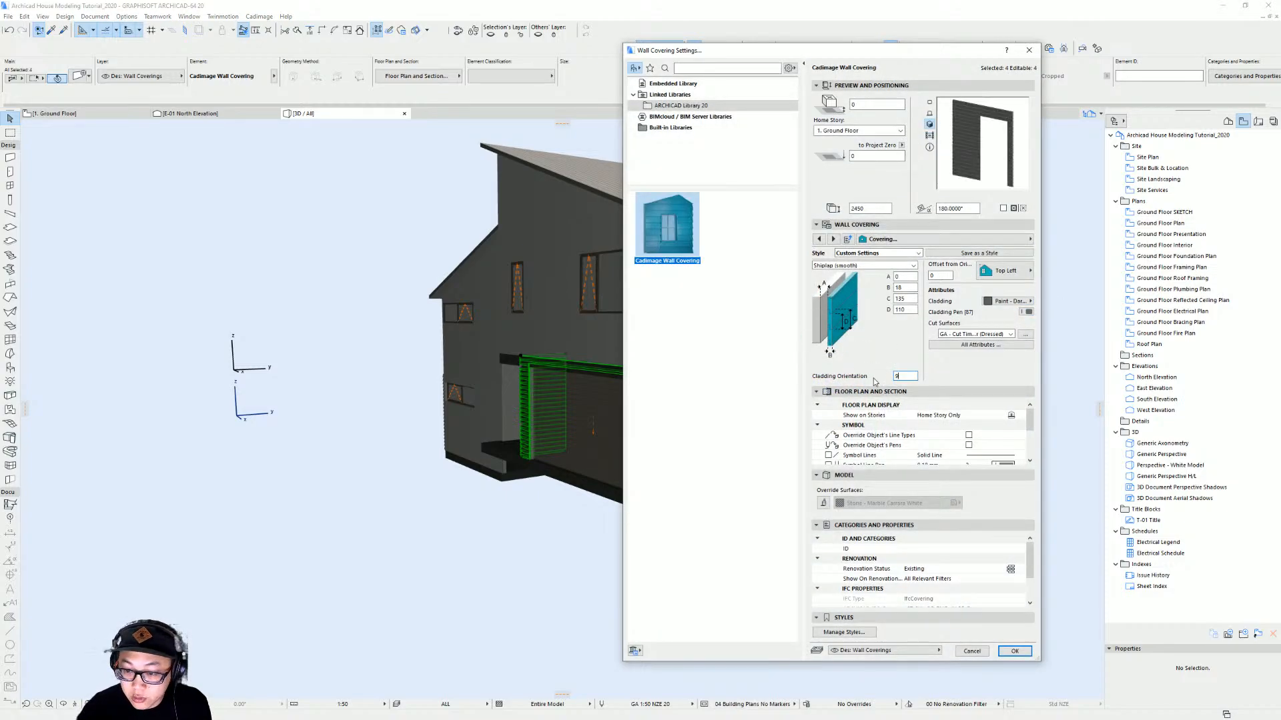
key(Return)
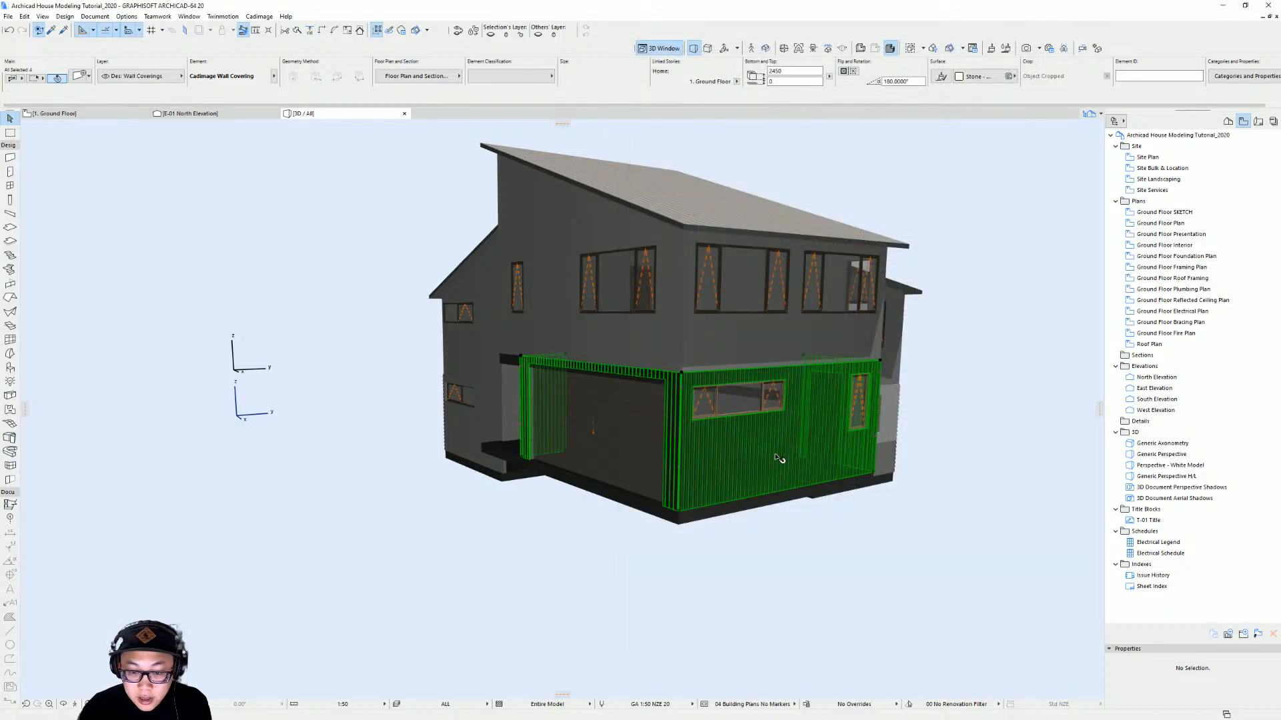
Inspect the vertical garage cladding in 3D from several angles
scroll(729, 457, up, 3)
shift+middle_drag(729, 456, 586, 432)
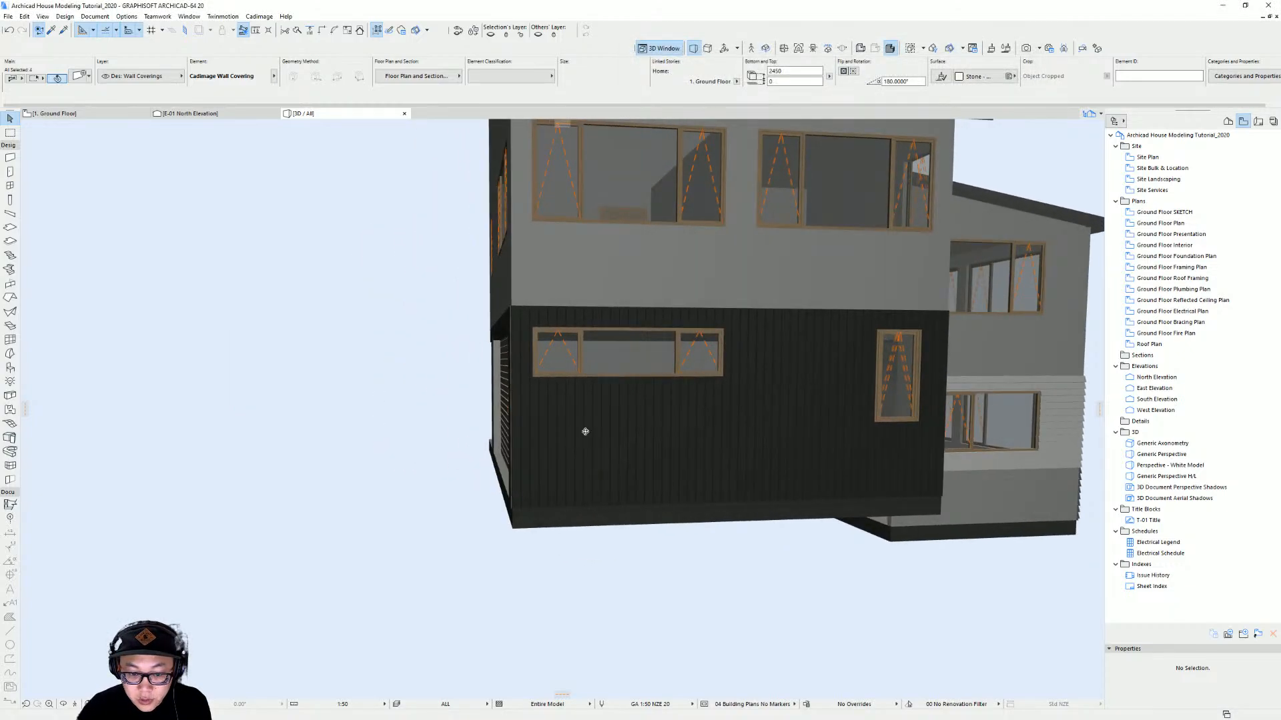
shift+middle_drag(587, 495, 1098, 478)
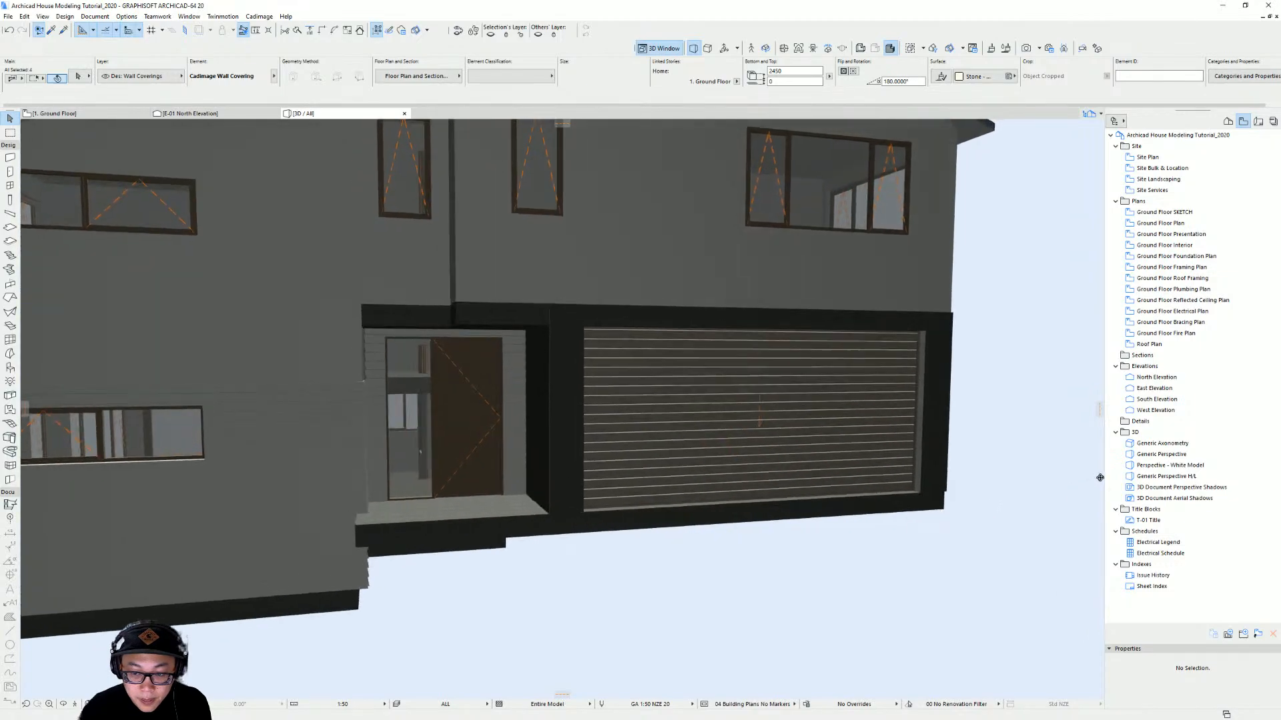
shift+middle_drag(524, 370, 643, 380)
scroll(692, 377, down, 4)
shift+middle_drag(847, 386, 831, 316)
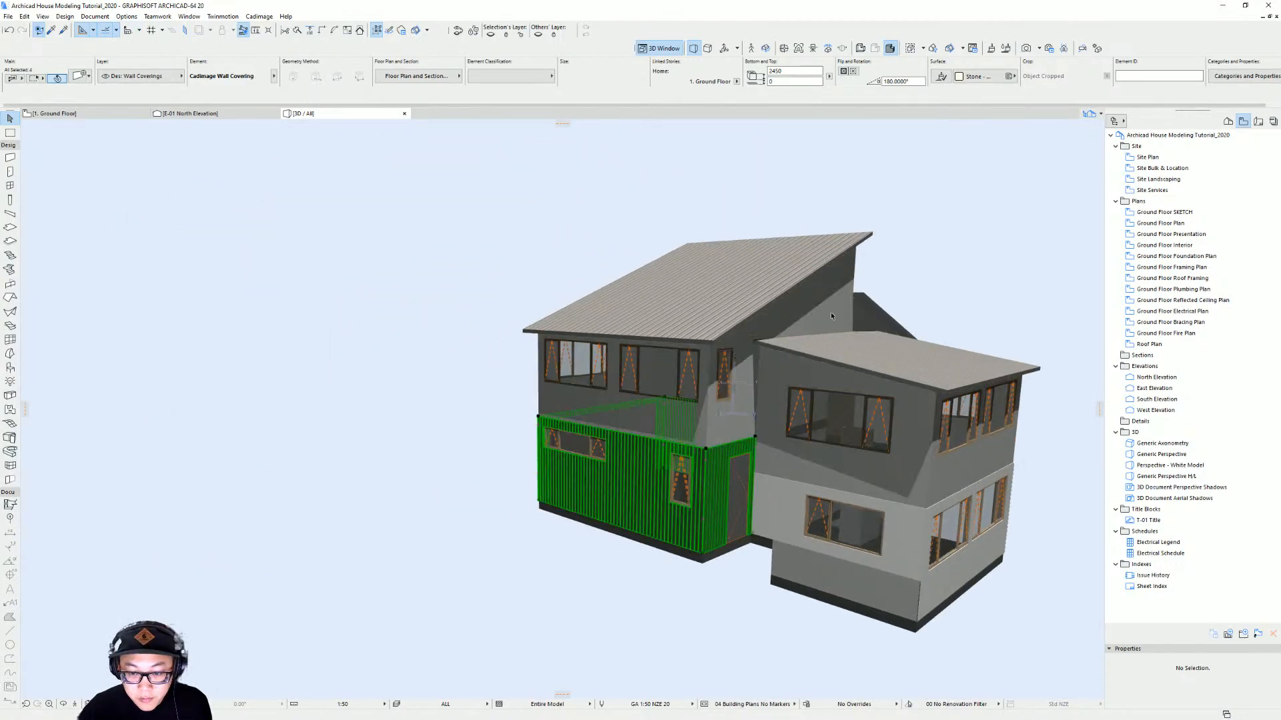
shift+middle_drag(595, 403, 628, 309)
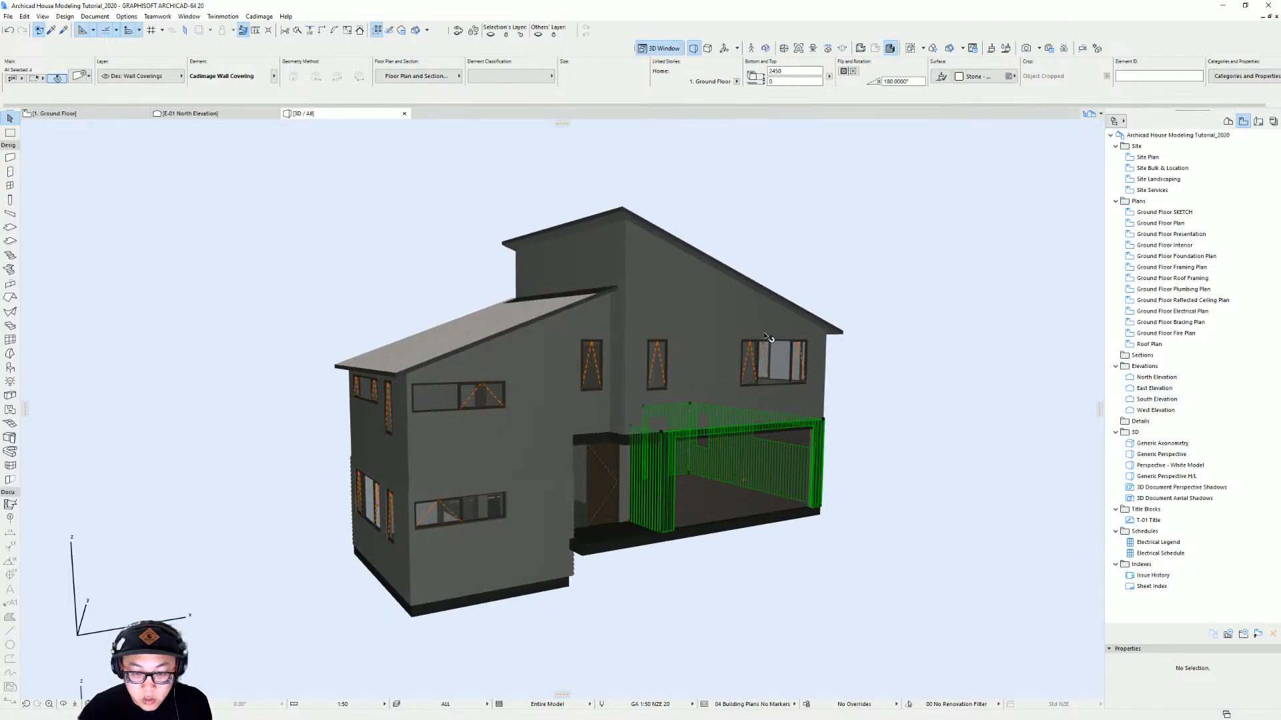
Open the first floor plan and try selecting its lower and right exterior walls
key(Escape)
key(F2)
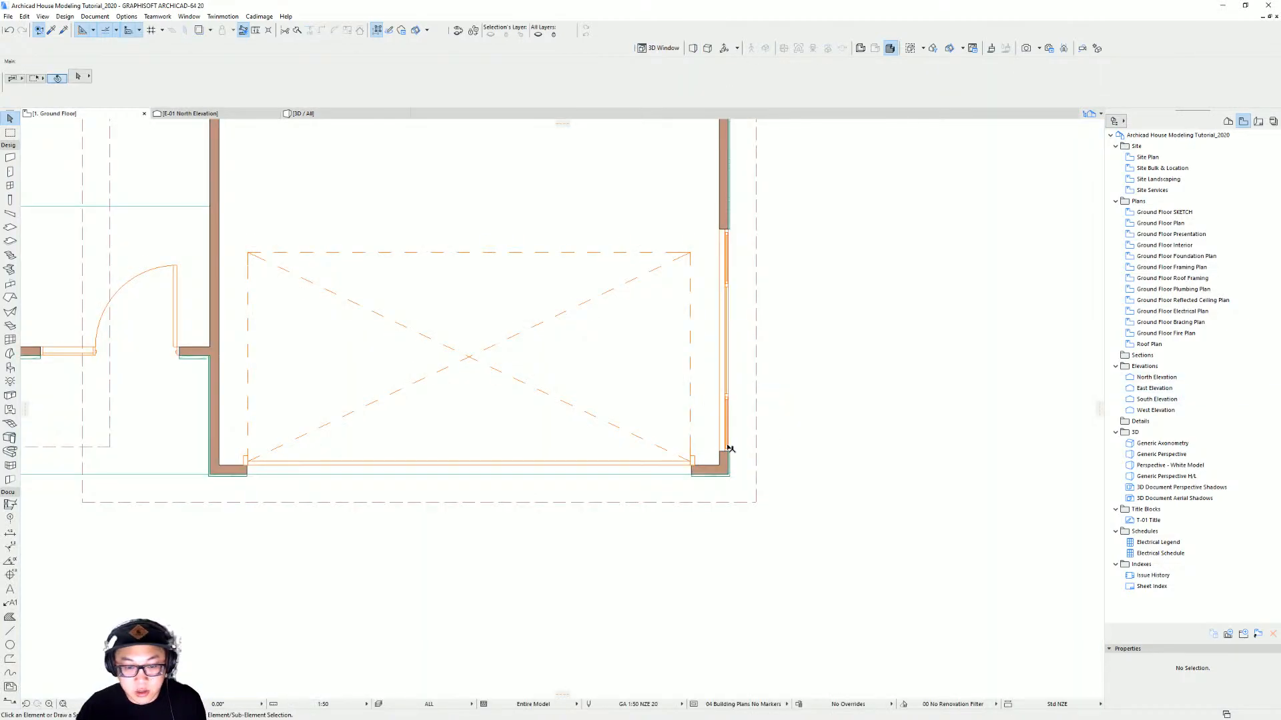
scroll(766, 435, down, 5)
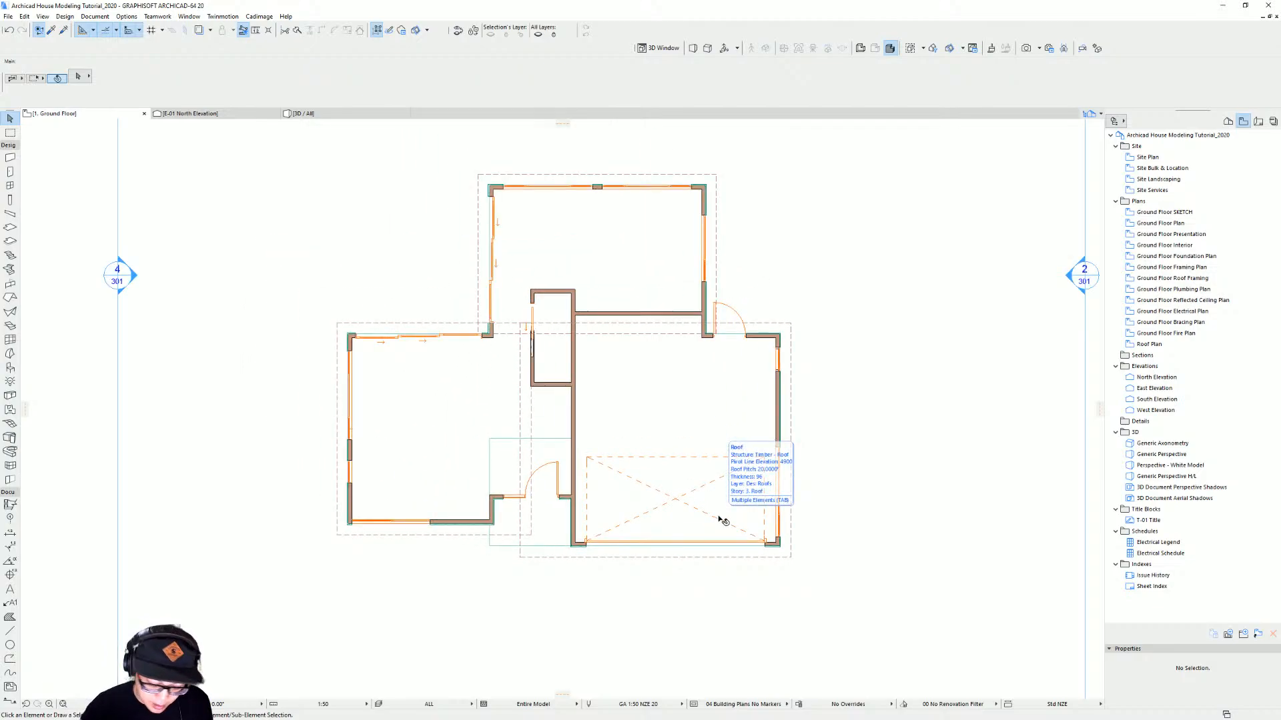
key(ctrl+Up)
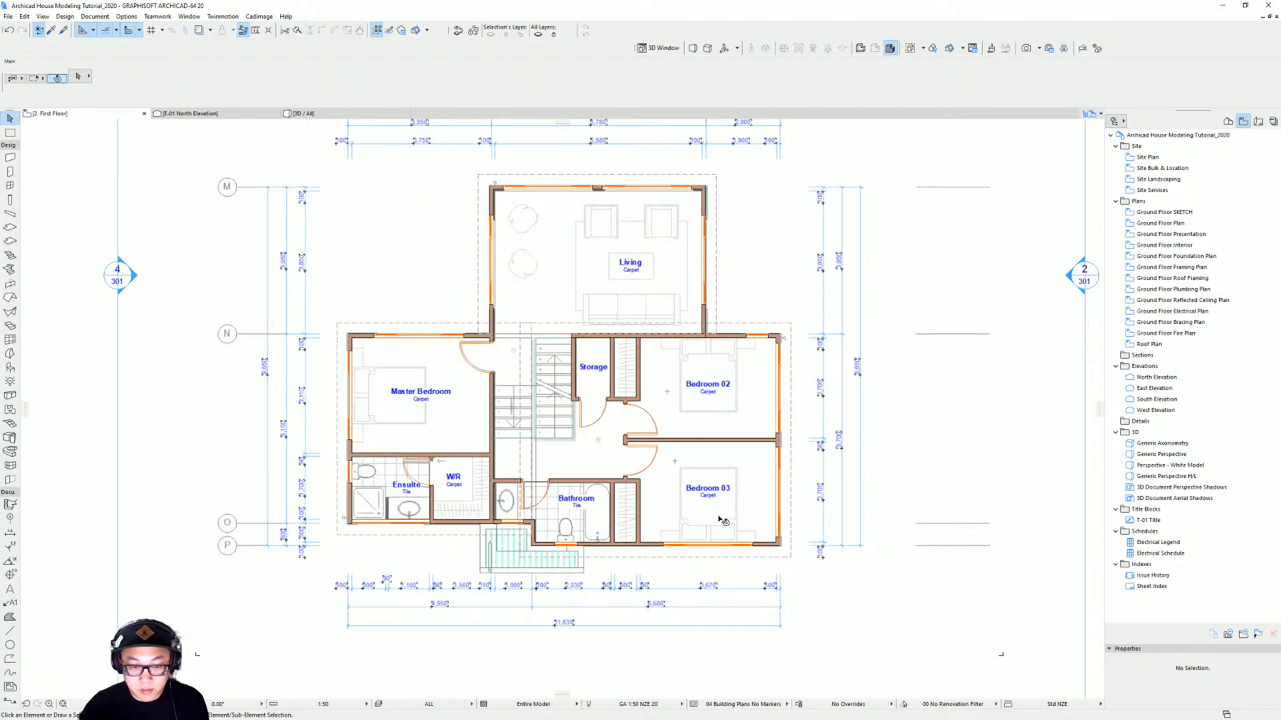
scroll(721, 517, down, 5)
middle_drag(735, 493, 554, 441)
click(560, 295)
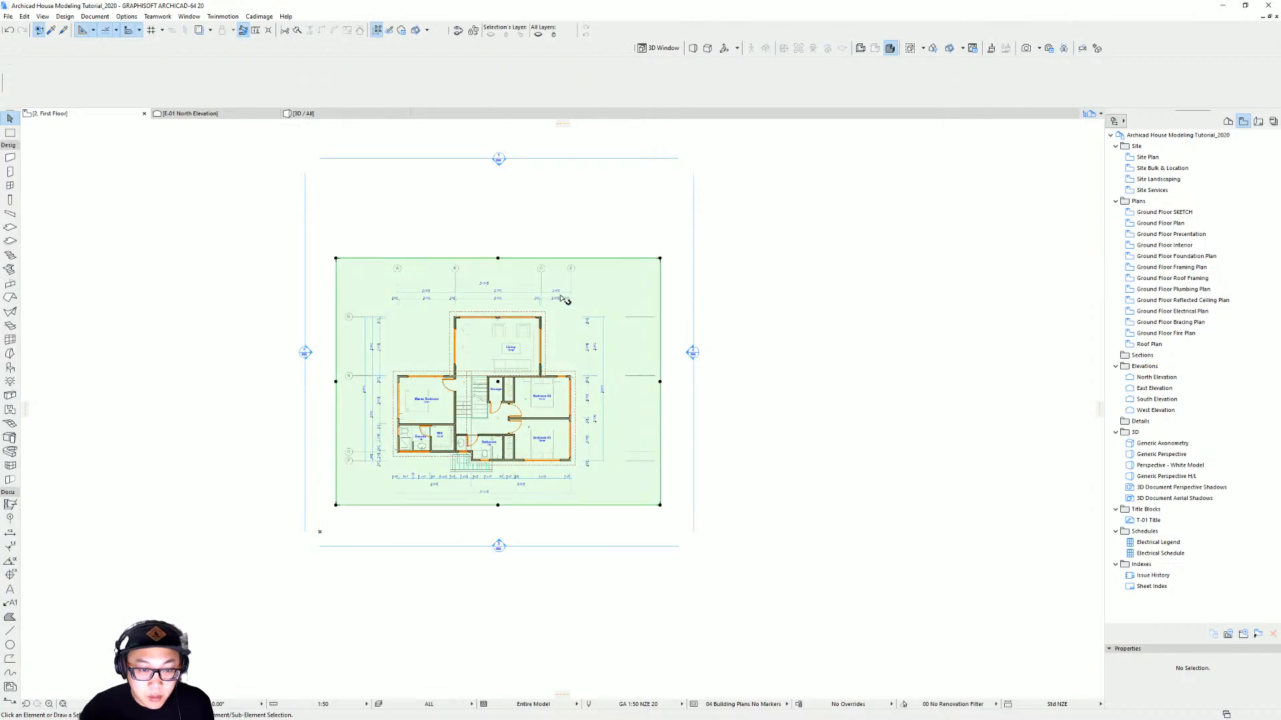
drag(512, 396, 901, 394)
scroll(484, 454, up, 5)
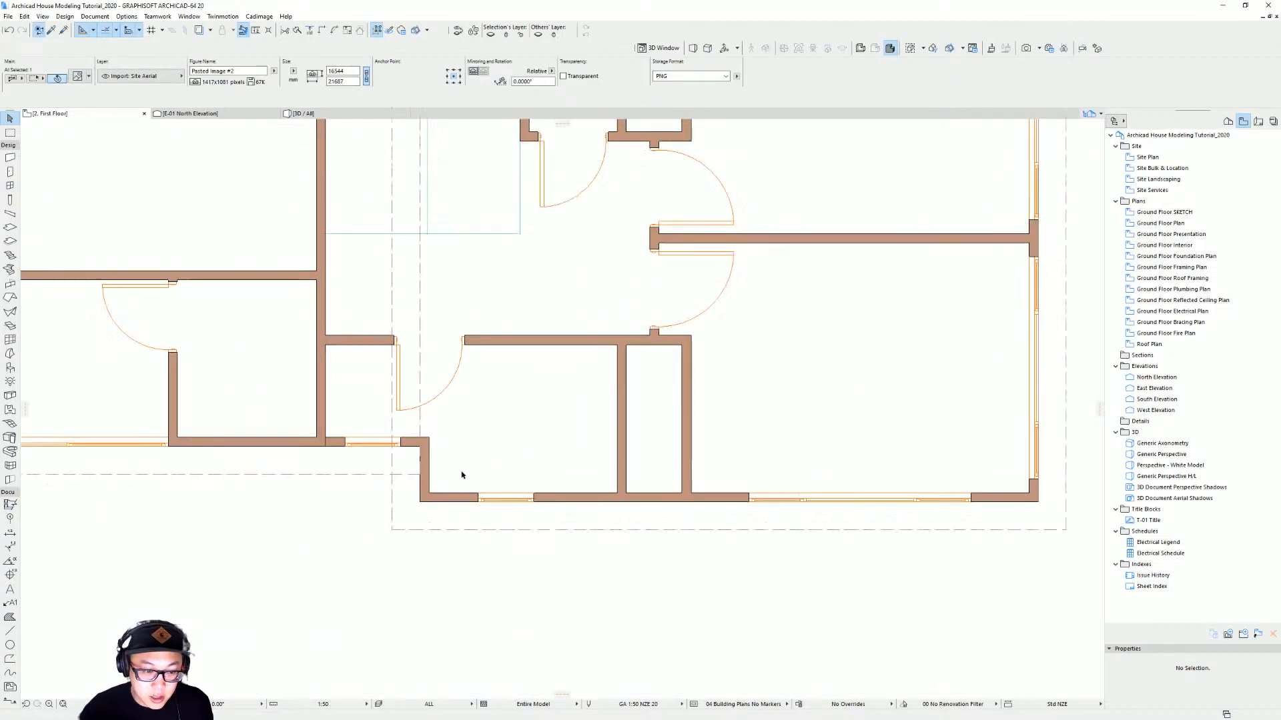
middle_drag(406, 467, 557, 464)
click(554, 464)
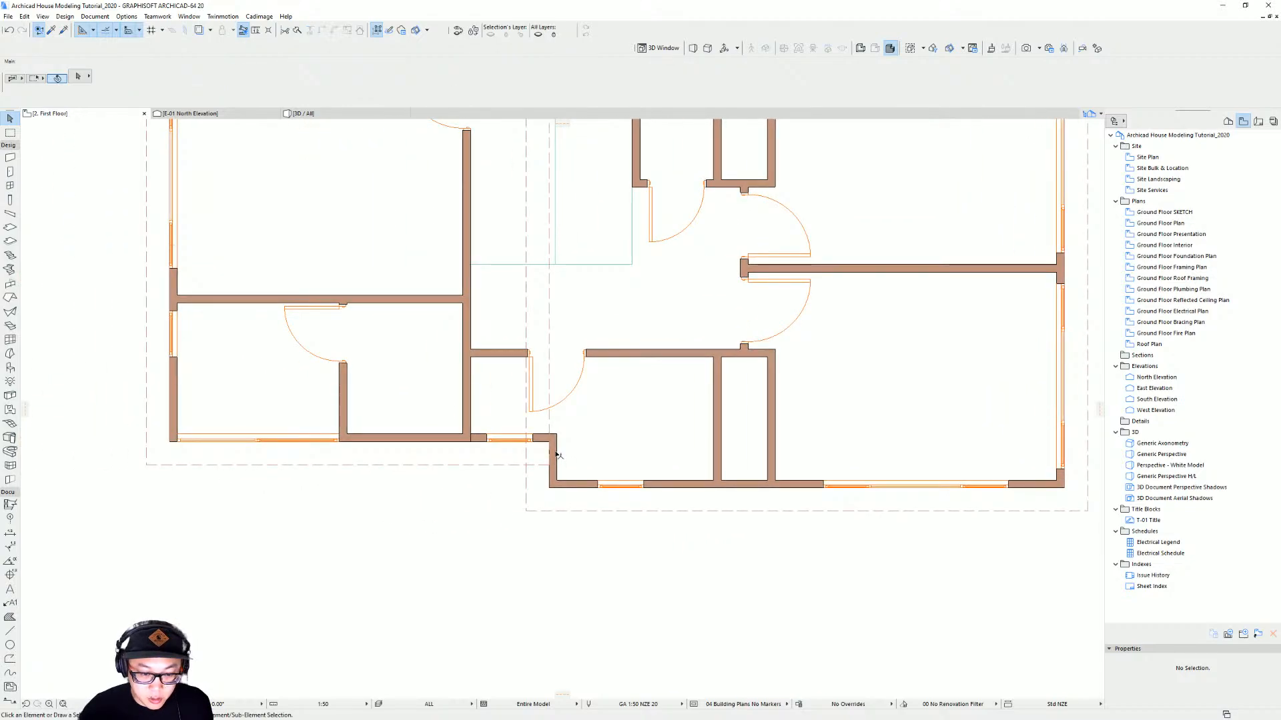
shift+click(575, 486)
shift+click(573, 484)
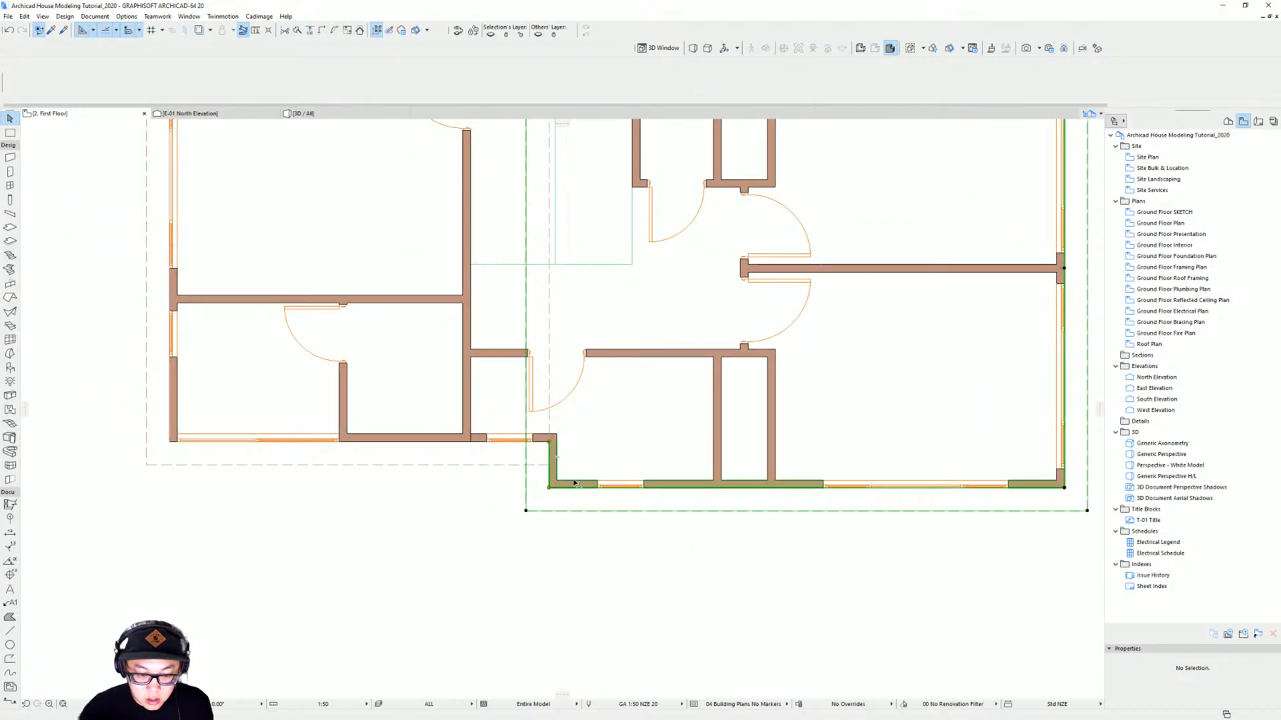
click(555, 539)
scroll(571, 543, down, 3)
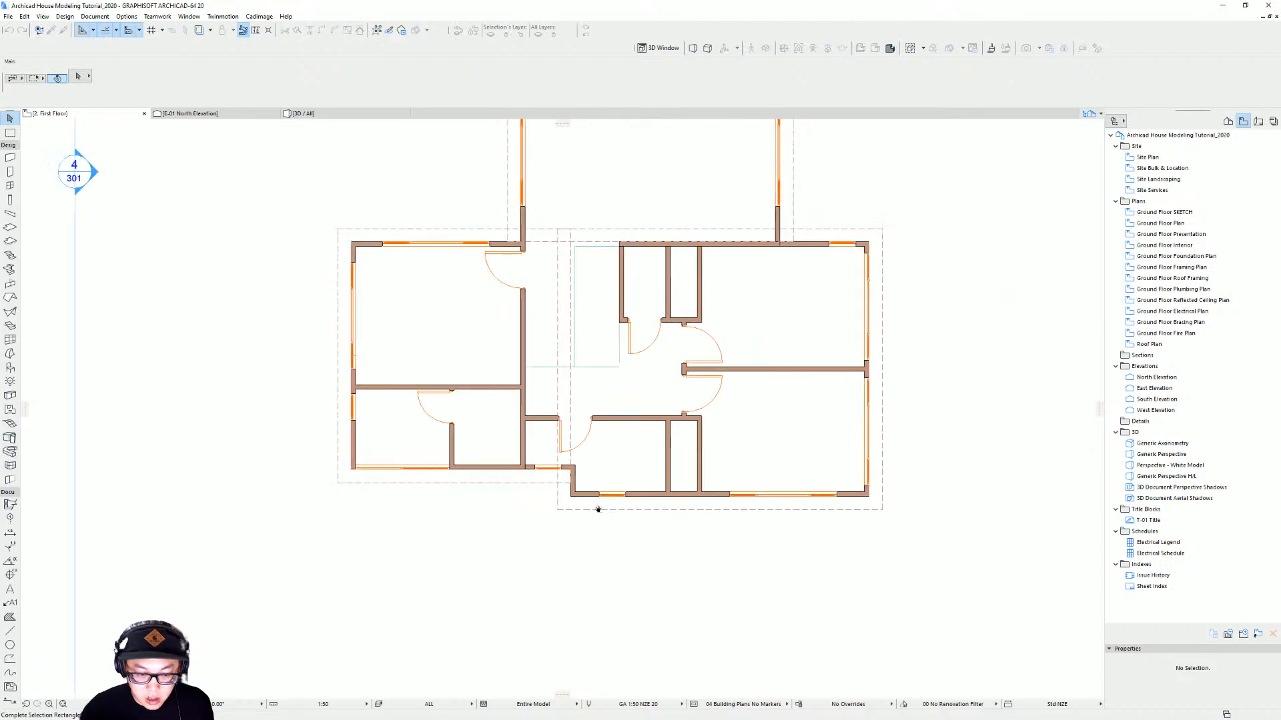
click(569, 510)
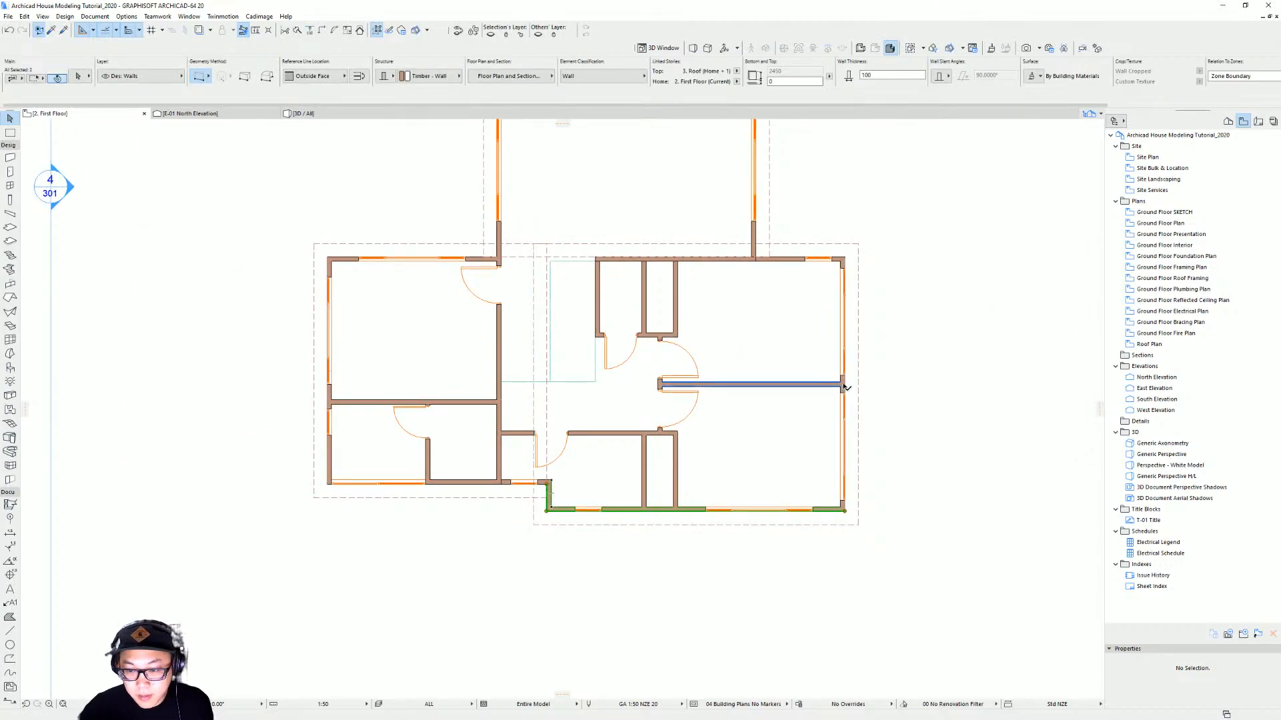
click(813, 235)
middle_drag(497, 227, 472, 308)
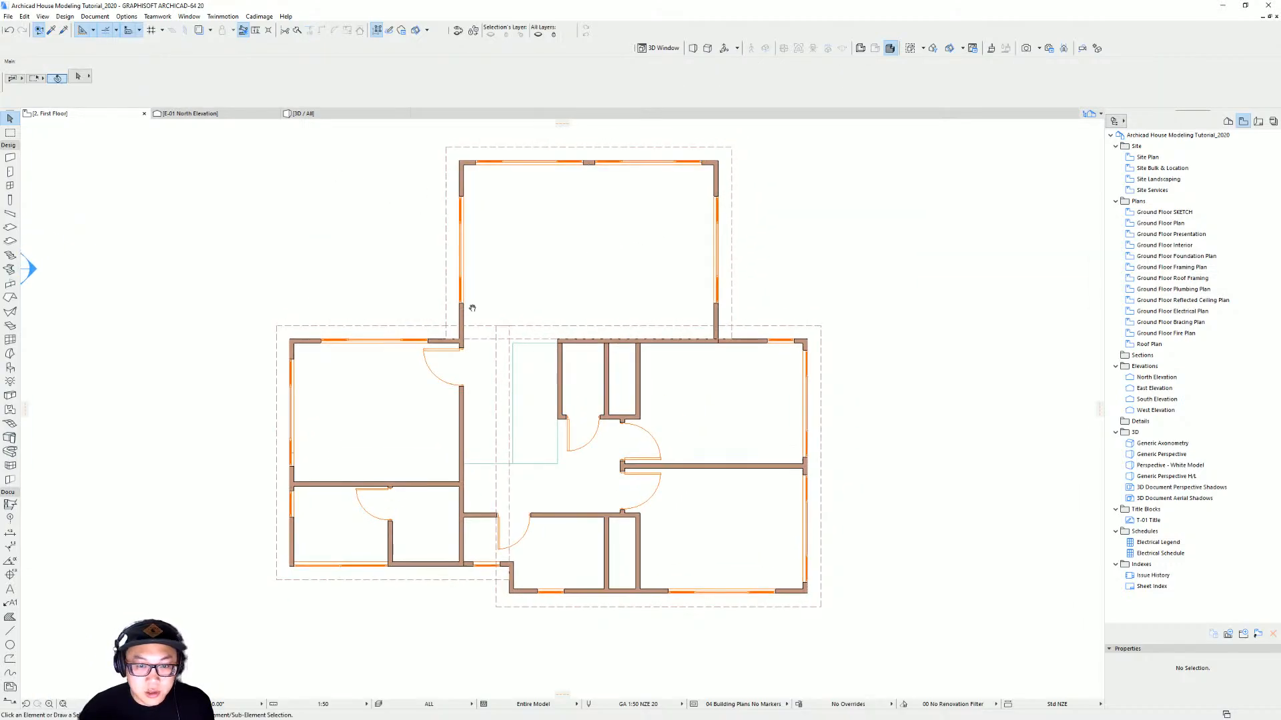
Hide the roof's layer on the first floor plan
click(785, 326)
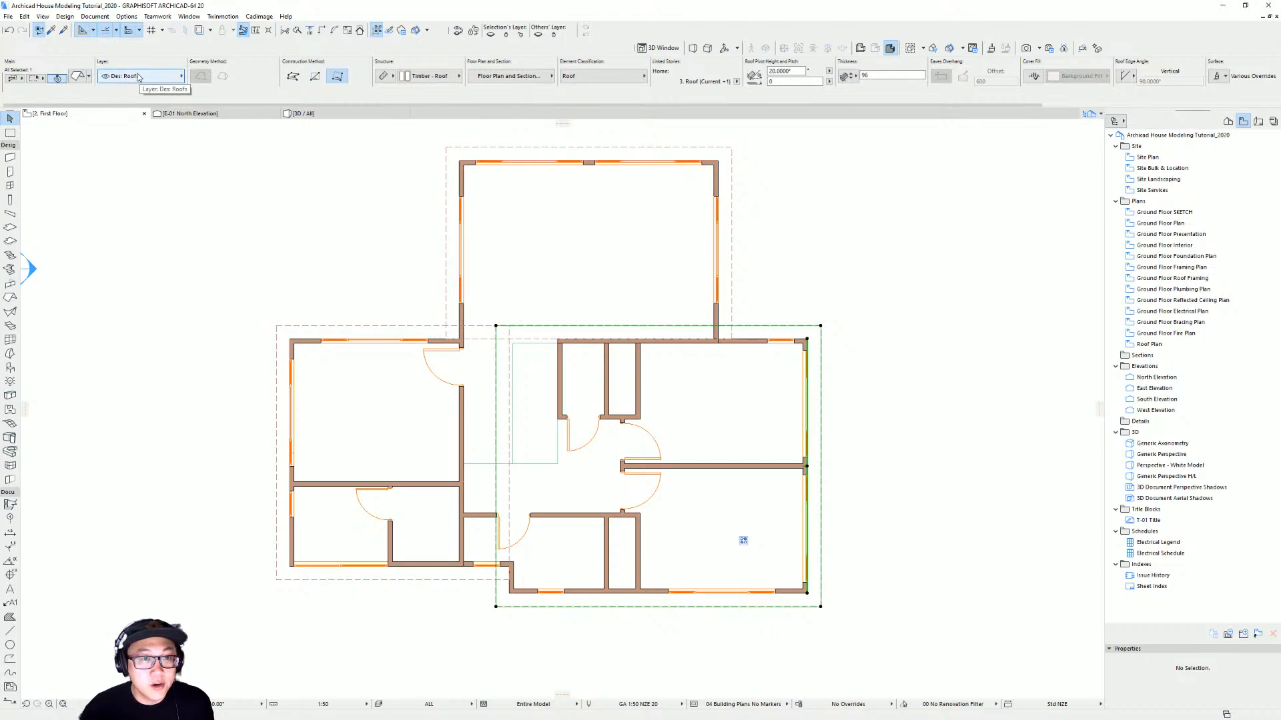
click(491, 35)
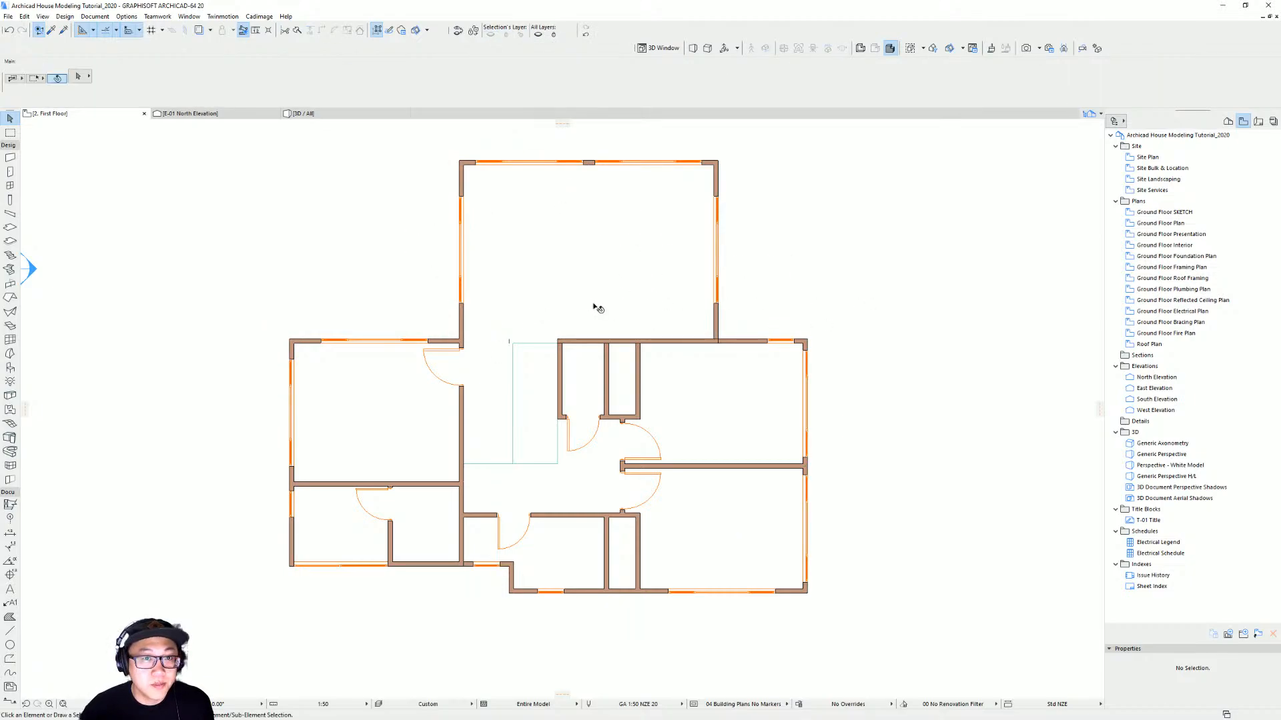
click(587, 37)
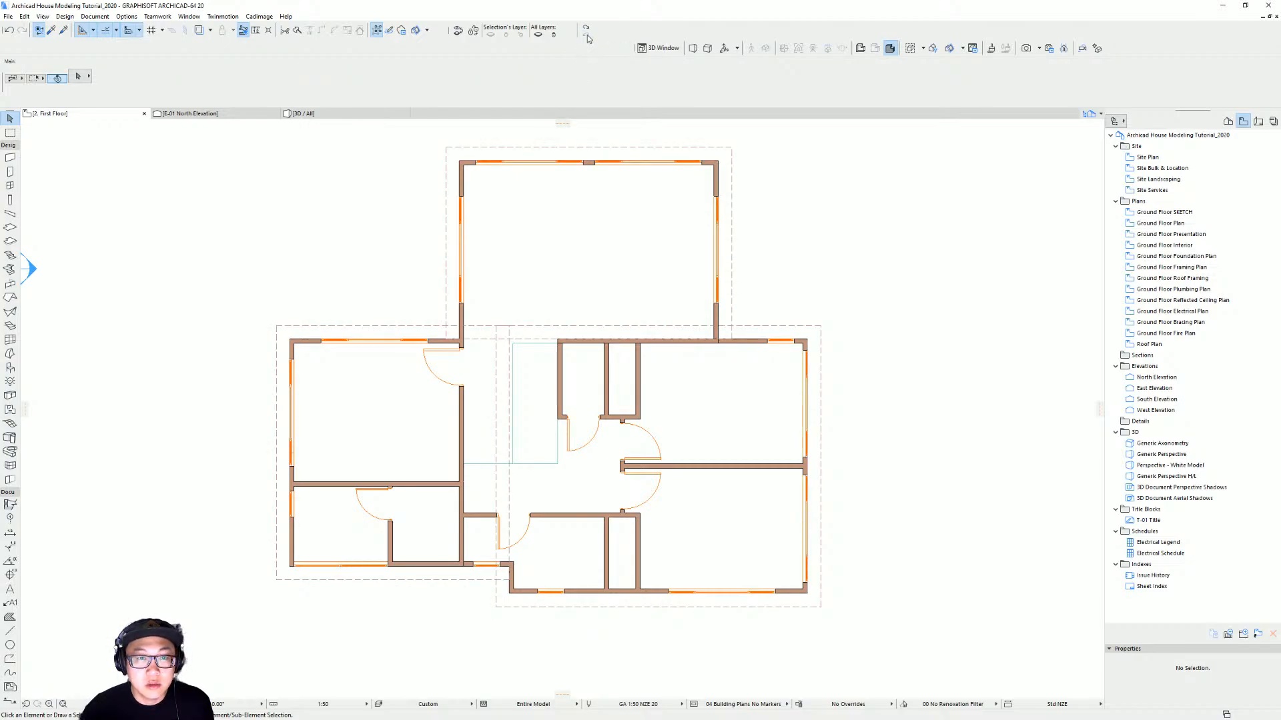
click(778, 327)
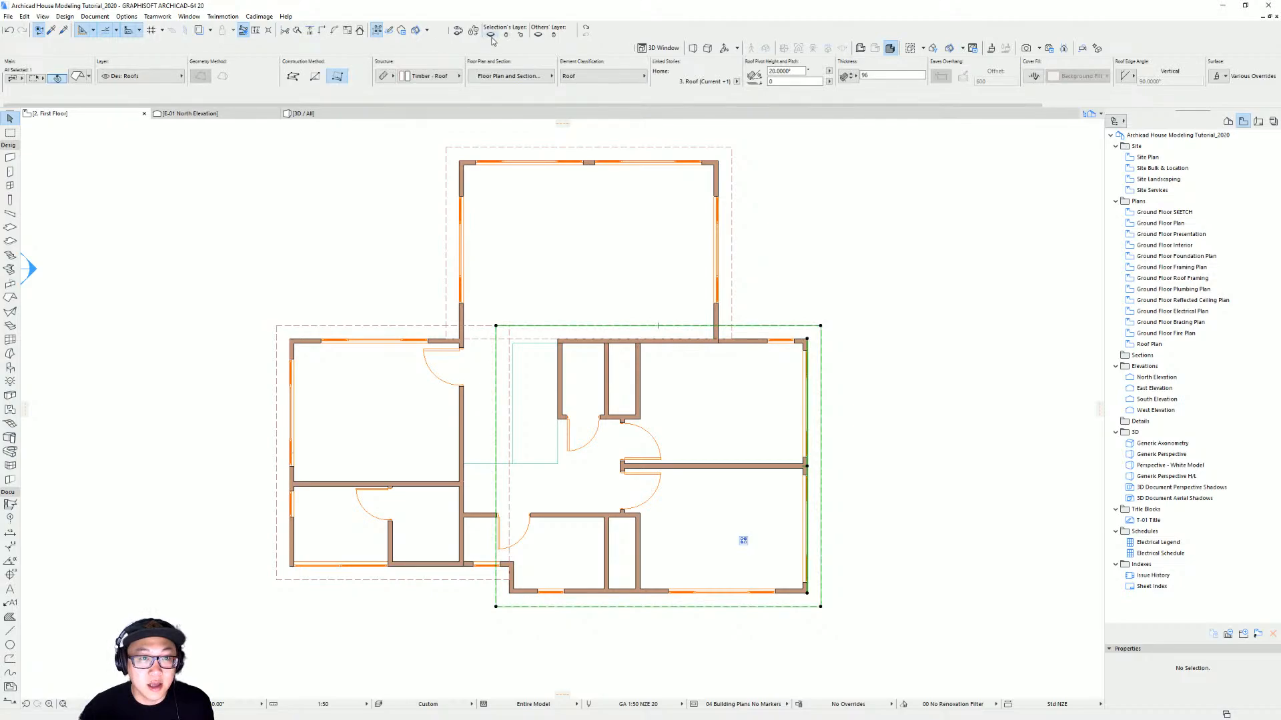
click(491, 36)
Select the first floor's lower and right exterior walls and apply a Cadimage wall covering to their outer side
middle_drag(730, 488, 657, 394)
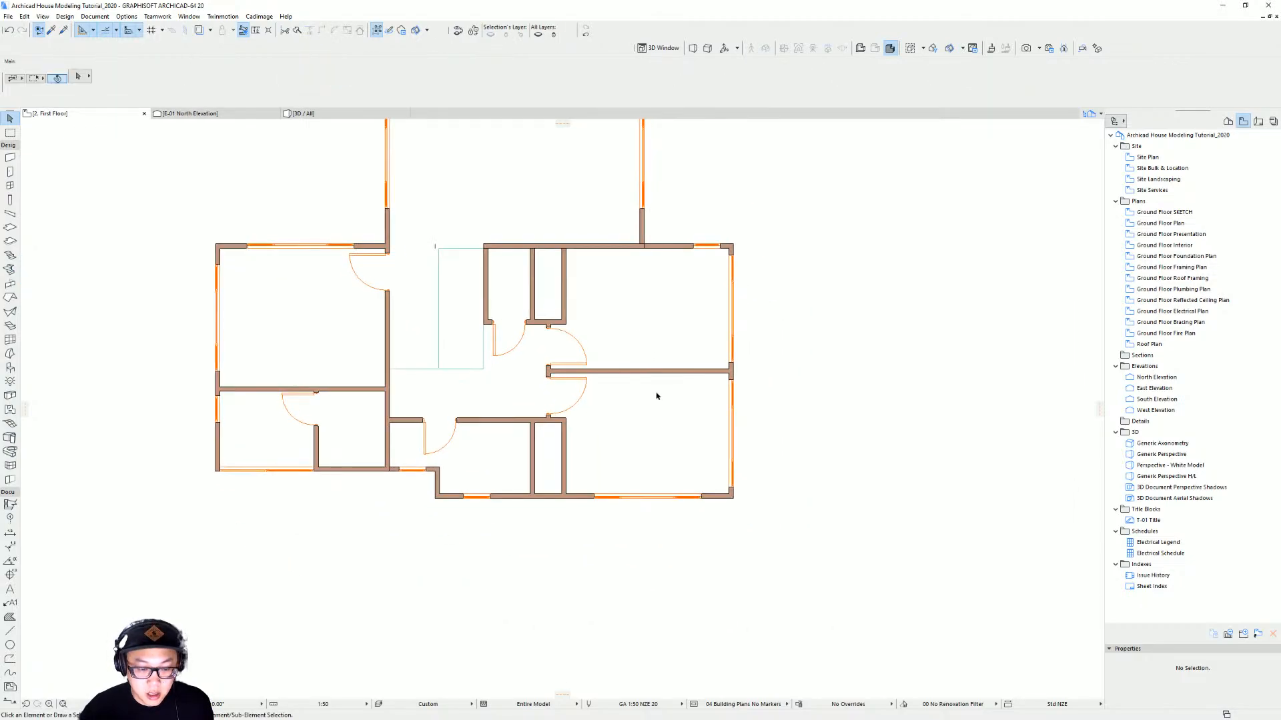
click(438, 479)
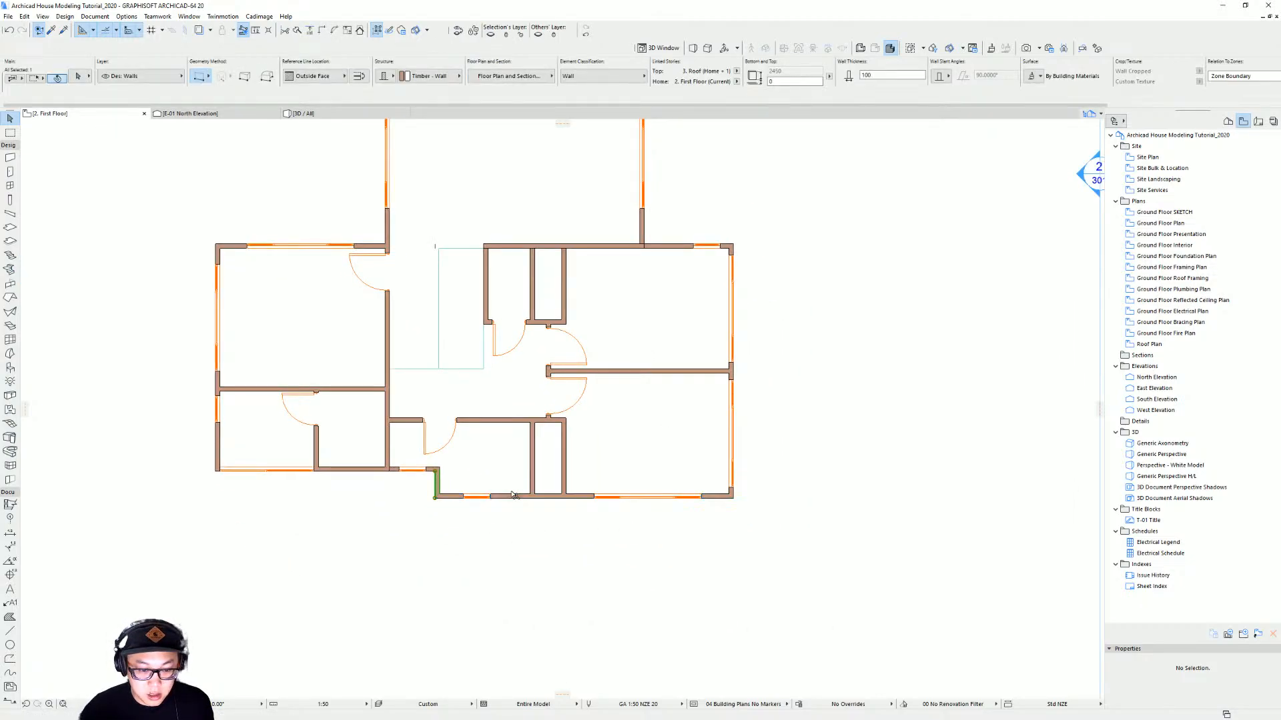
shift+click(521, 497)
shift+click(733, 372)
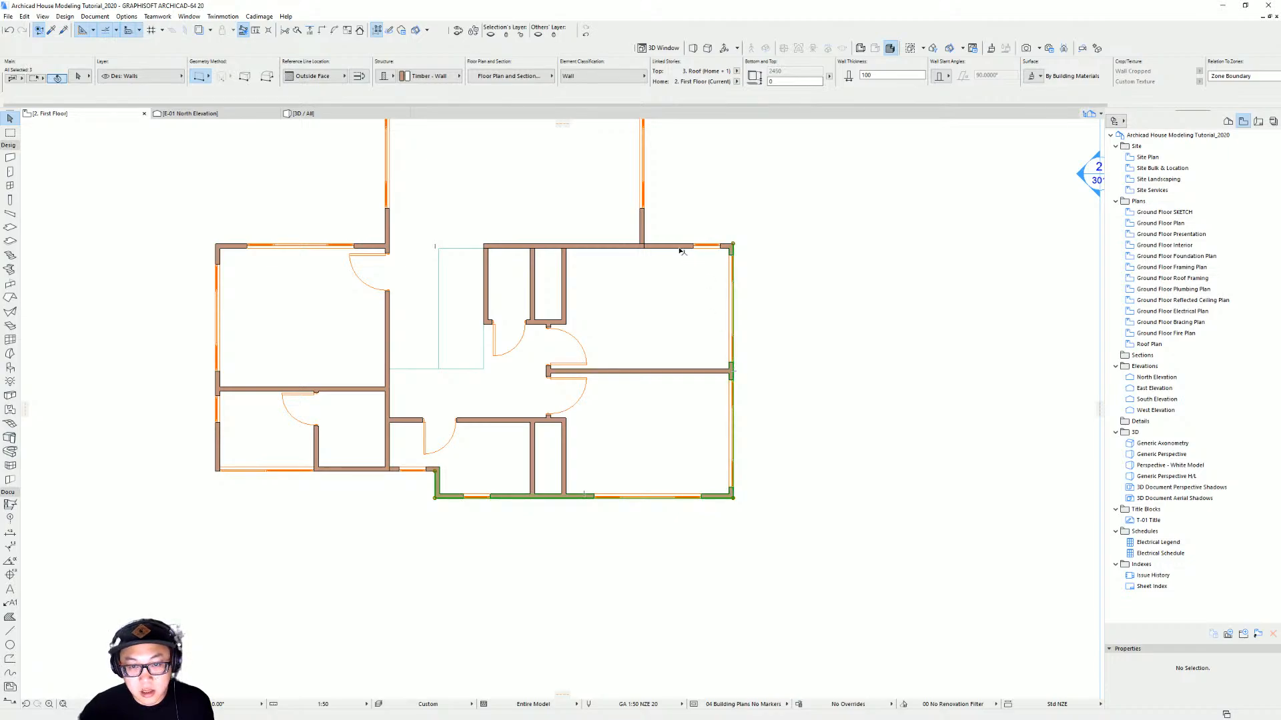
click(260, 16)
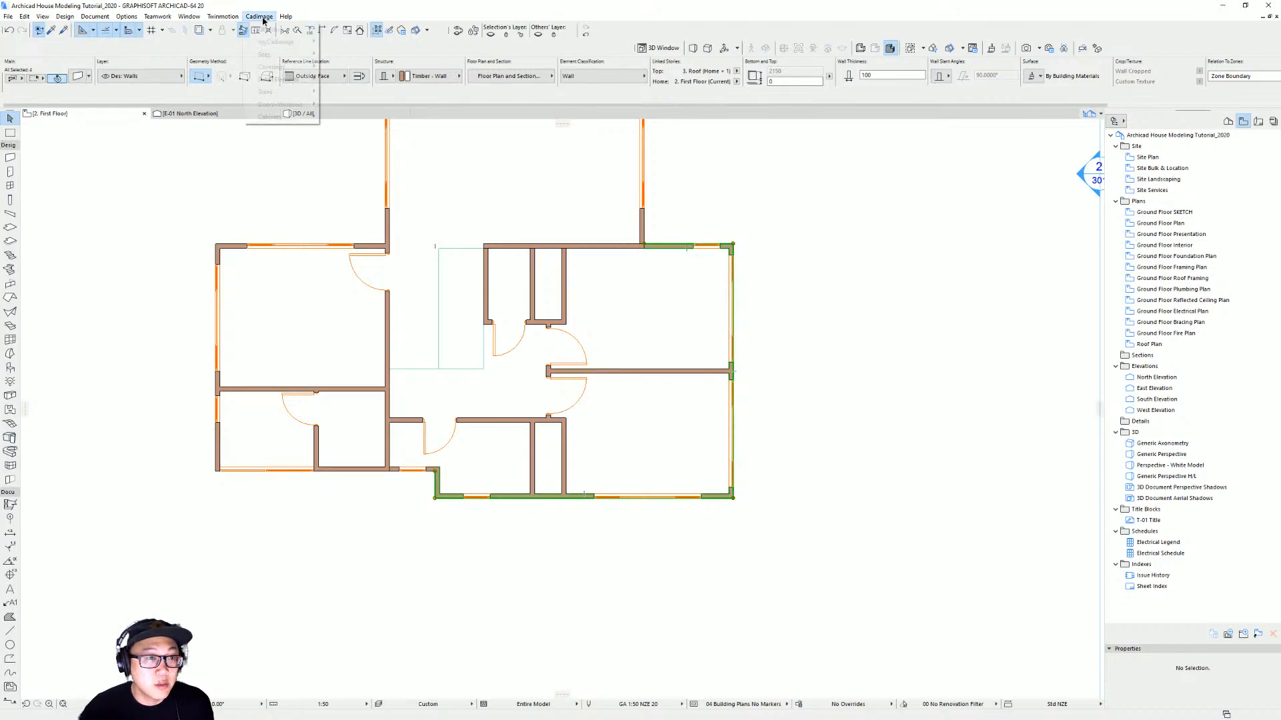
mouse_move(283, 66)
click(382, 104)
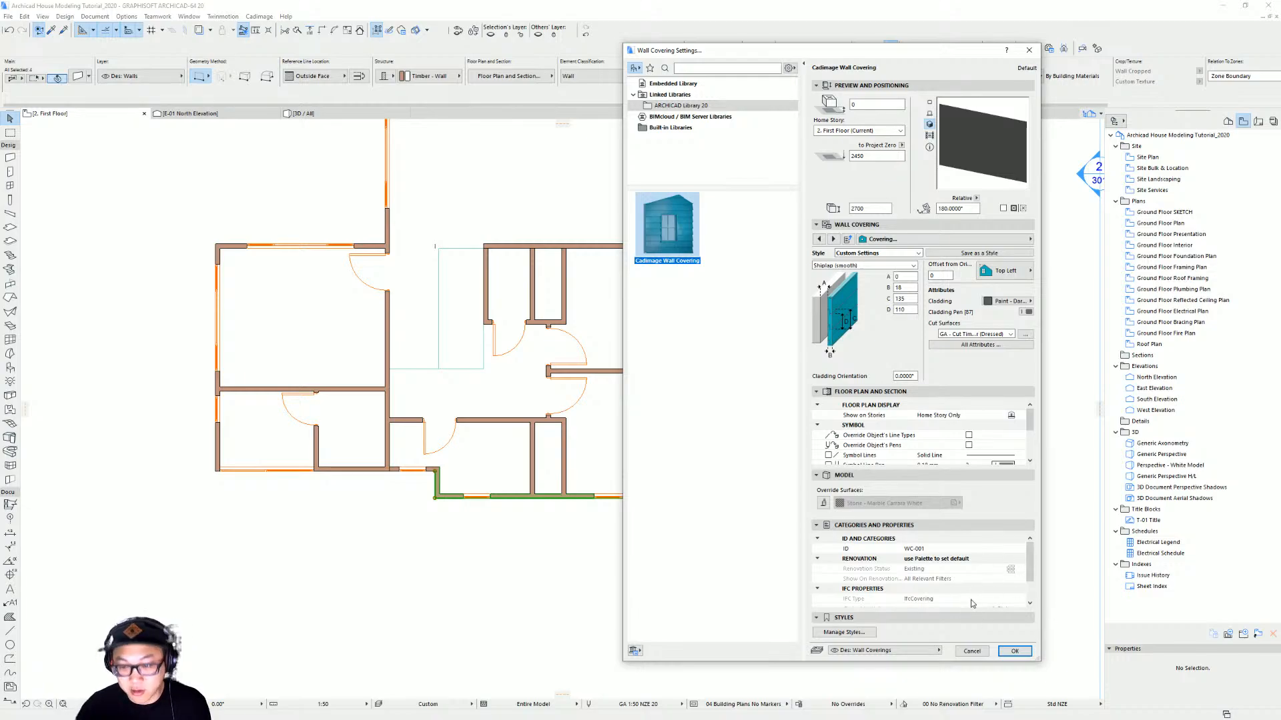
click(1016, 652)
scroll(821, 434, up, 2)
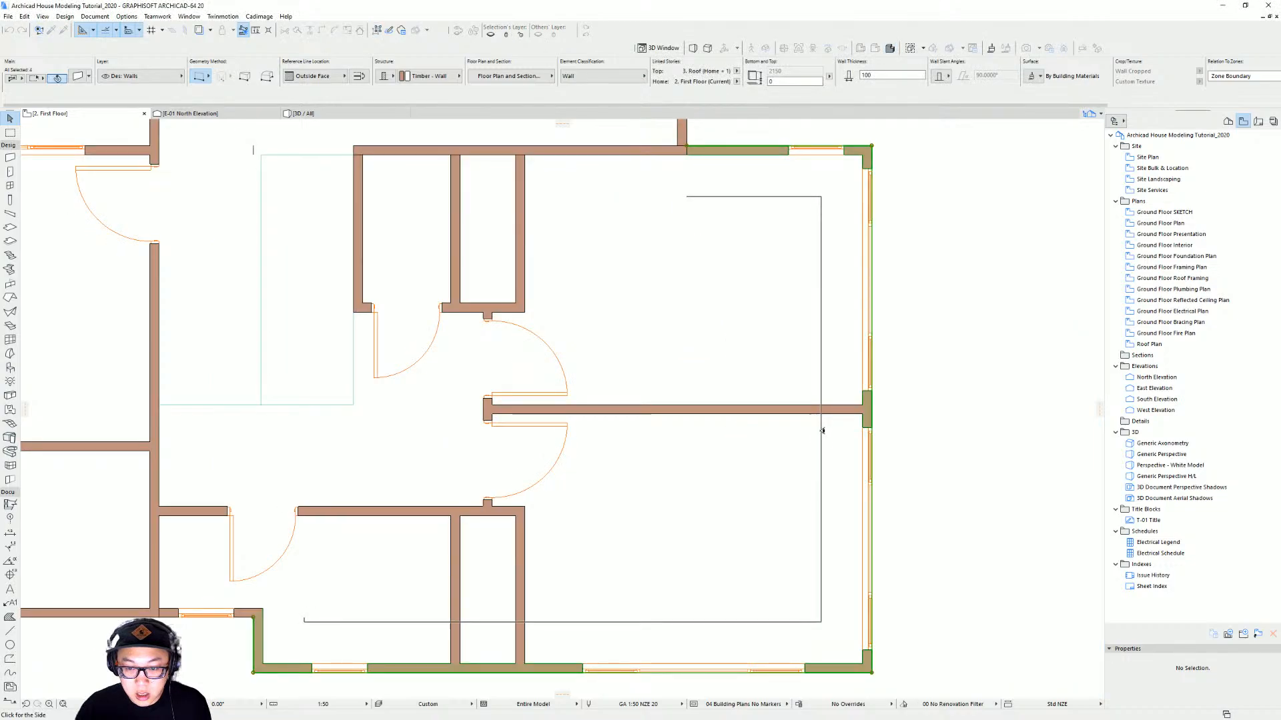
click(964, 322)
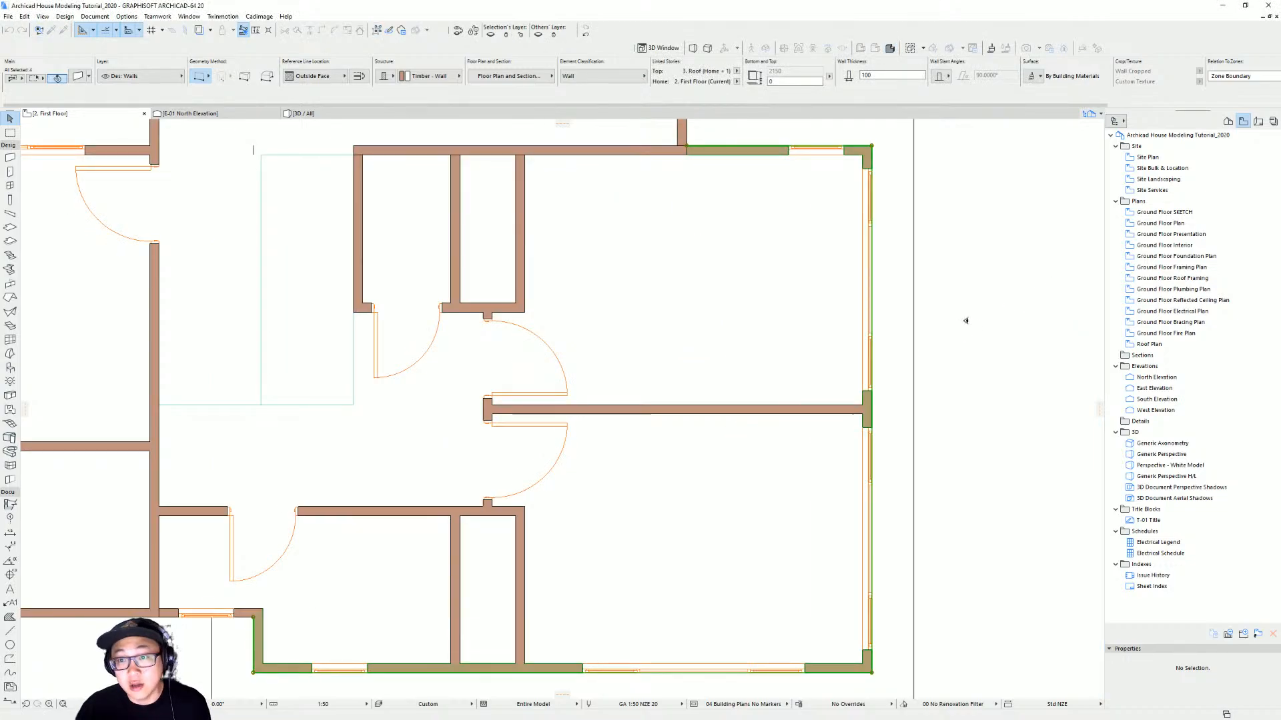
scroll(834, 337, down, 2)
scroll(848, 420, up, 3)
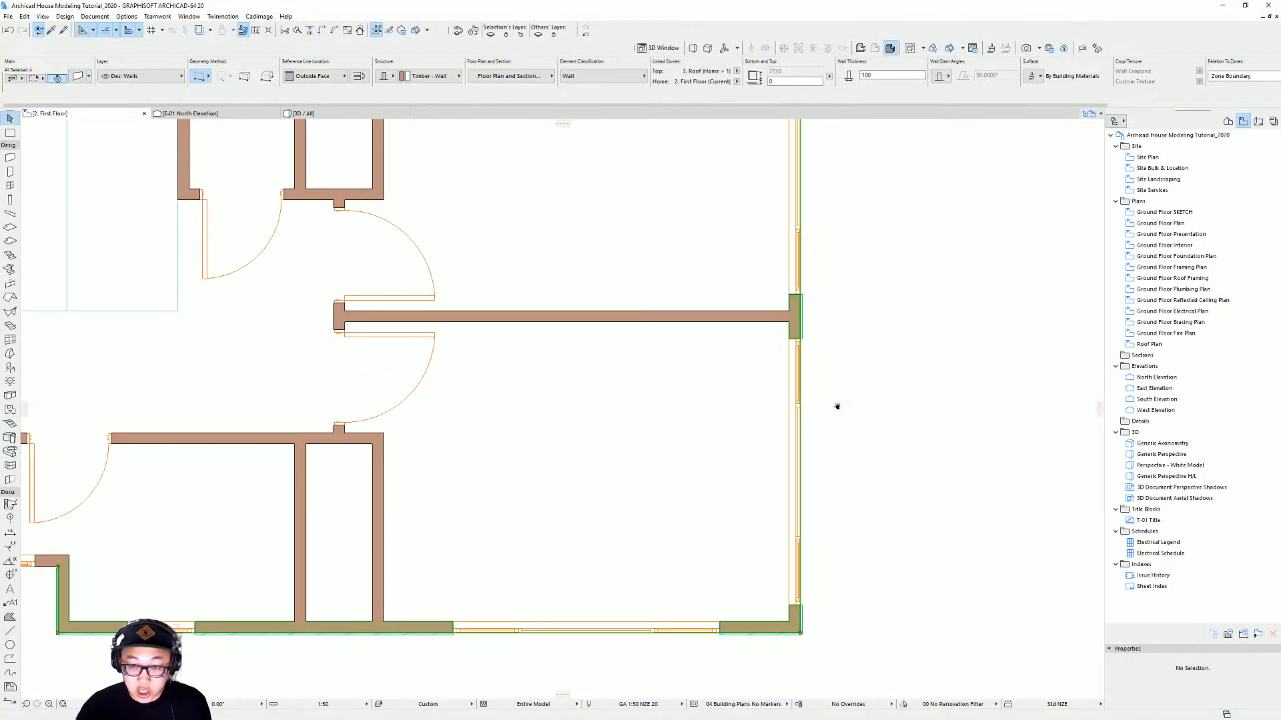
middle_drag(837, 406, 834, 475)
key(ctrl+t)
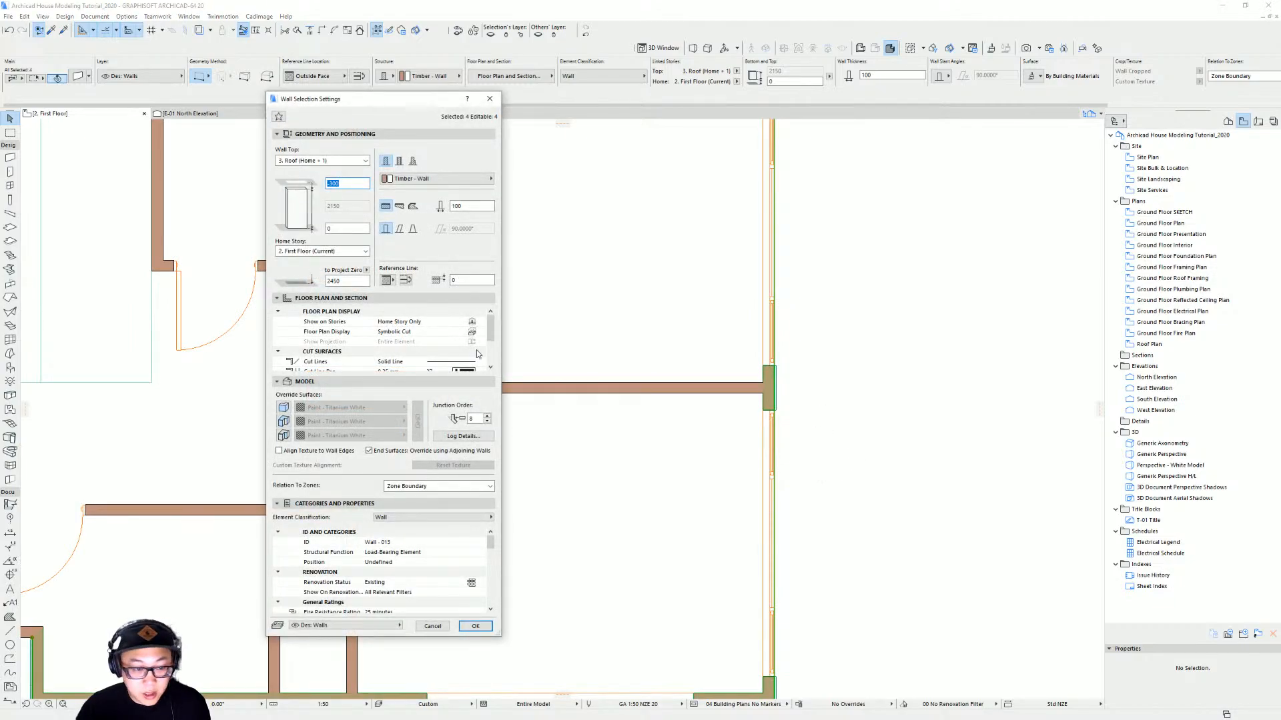
key(Escape)
key(Escape)
Adjust the first floor wall covering's extent around the stepped lower-left corner of the plan
click(777, 376)
middle_drag(784, 404, 814, 656)
shift+click(789, 322)
scroll(732, 424, down, 3)
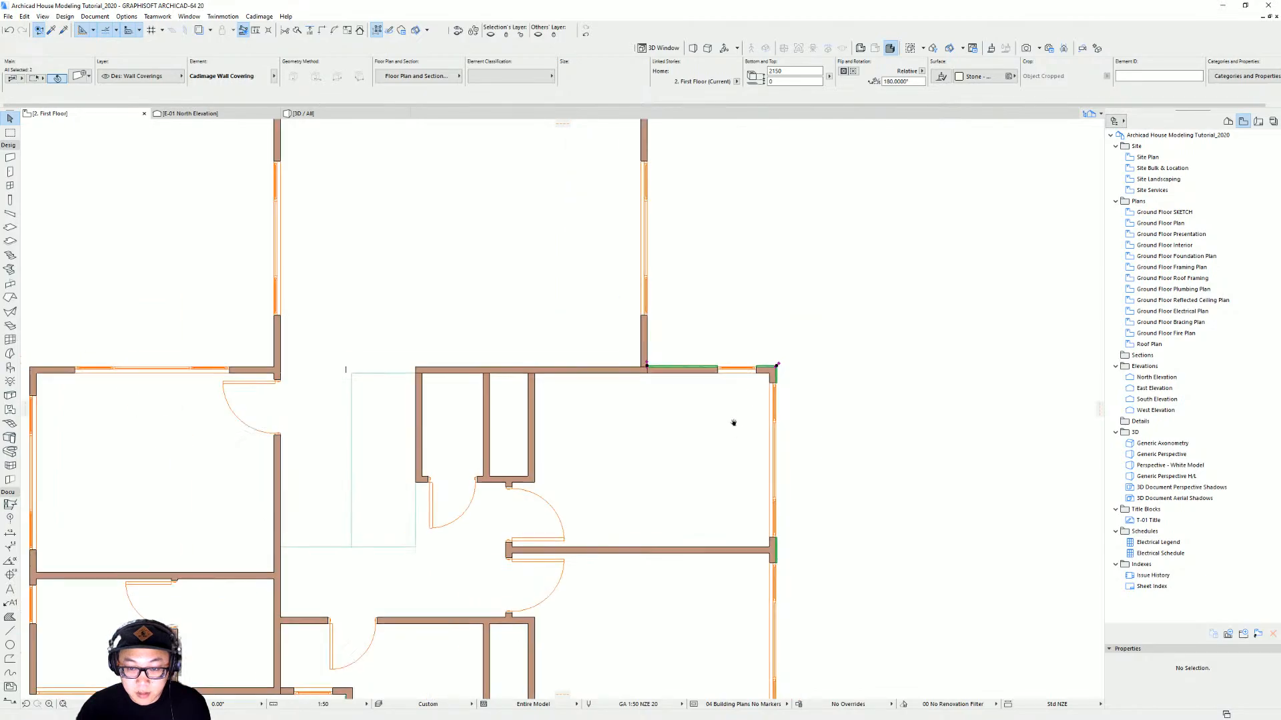
middle_drag(733, 424, 825, 190)
scroll(444, 532, up, 8)
shift+click(427, 378)
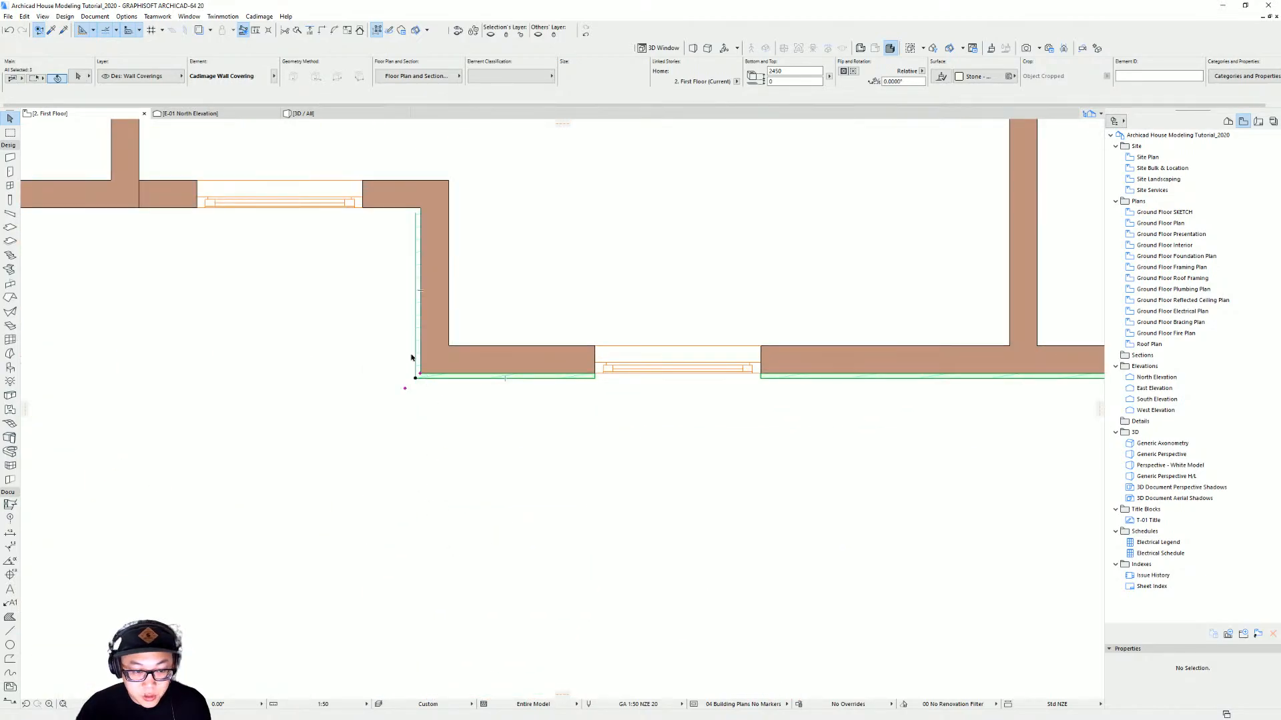
shift+click(418, 354)
scroll(614, 383, down, 3)
middle_drag(642, 409, 466, 555)
scroll(680, 506, down, 3)
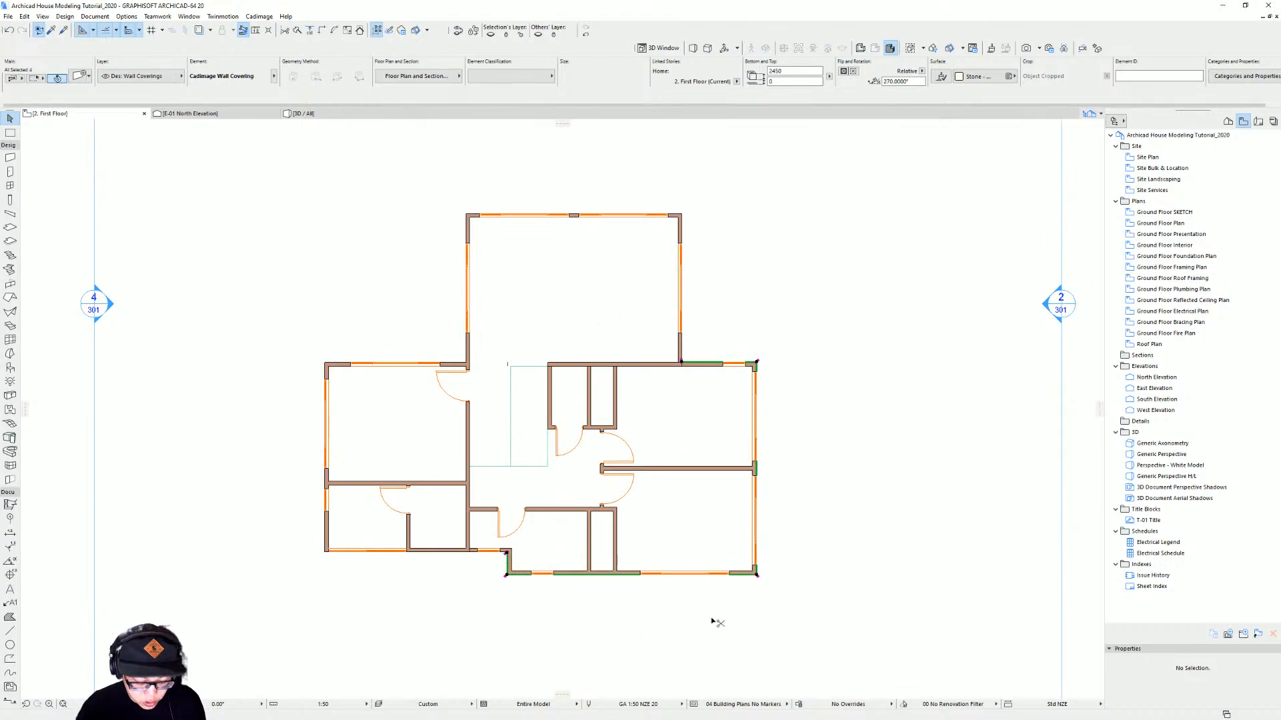
scroll(515, 592, up, 5)
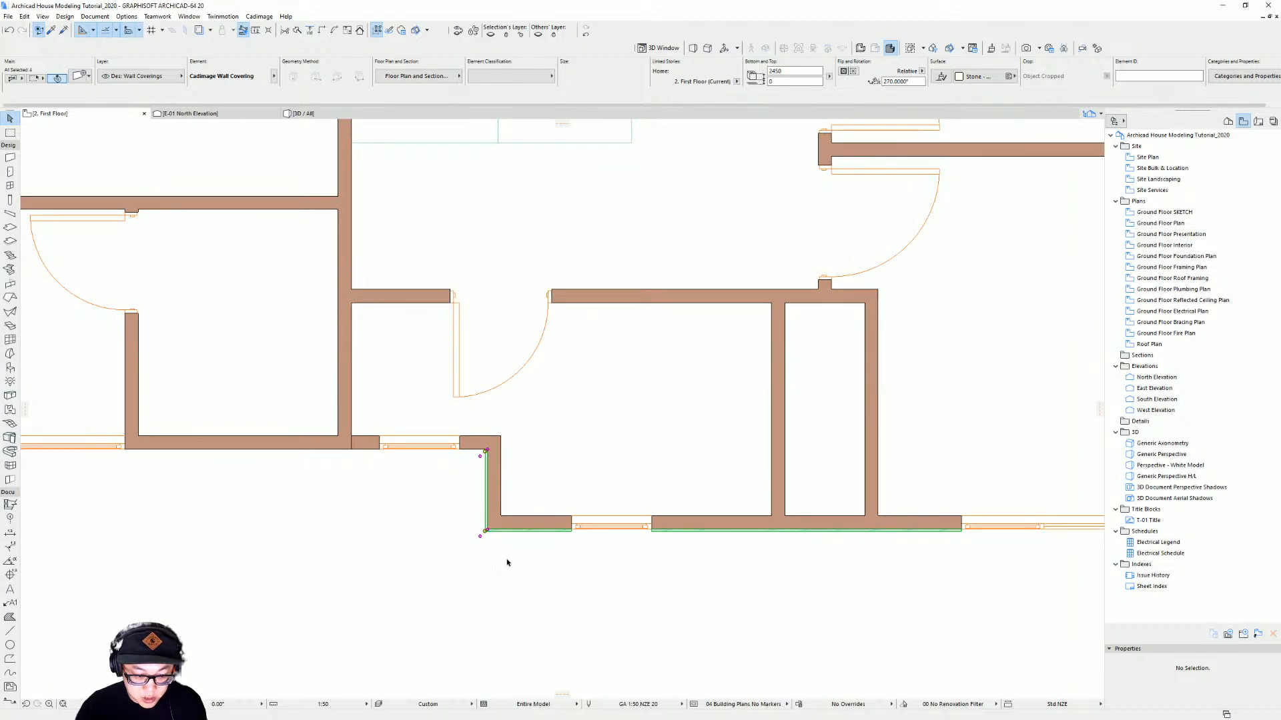
click(511, 532)
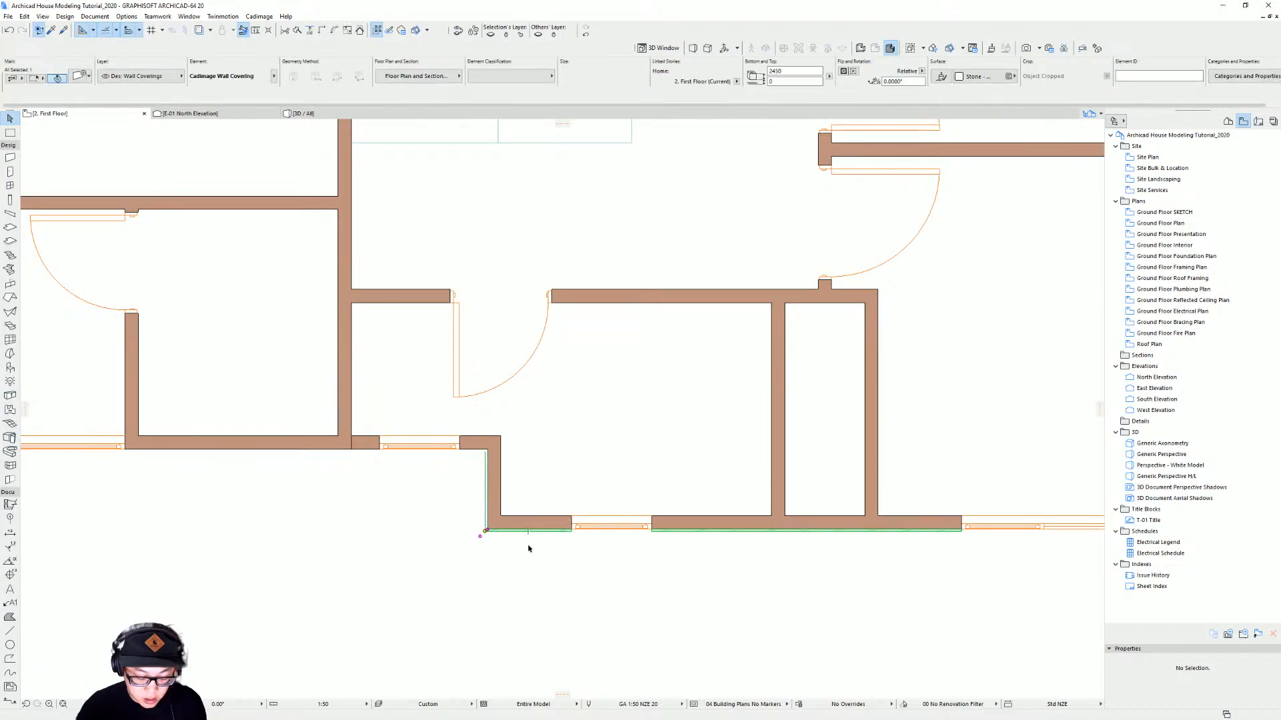
Select the four first floor wall coverings and set their cladding orientation to 90
scroll(771, 479, down, 3)
middle_drag(774, 481, 440, 643)
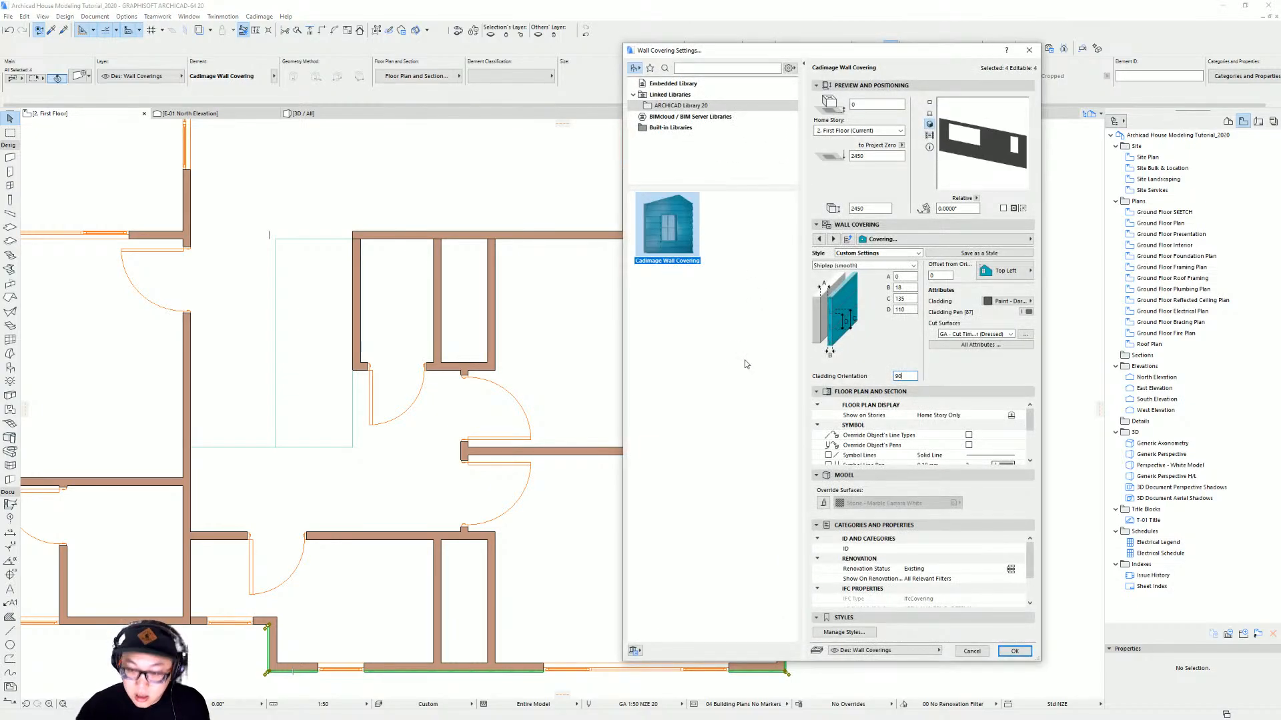
key(Return)
key(Escape)
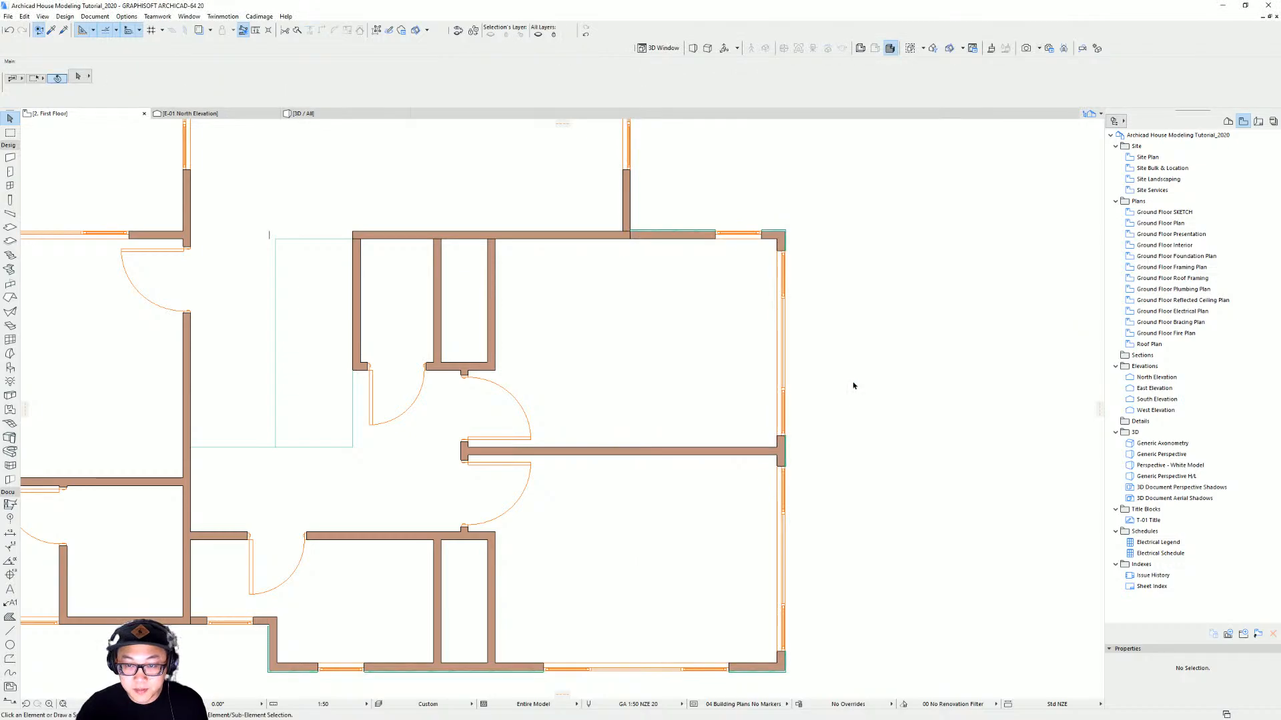
Inspect the first floor cladding and the roof gable walls in 3D from several angles
key(F3)
scroll(834, 377, up, 5)
shift+middle_drag(834, 377, 360, 357)
shift+middle_drag(1075, 417, 477, 360)
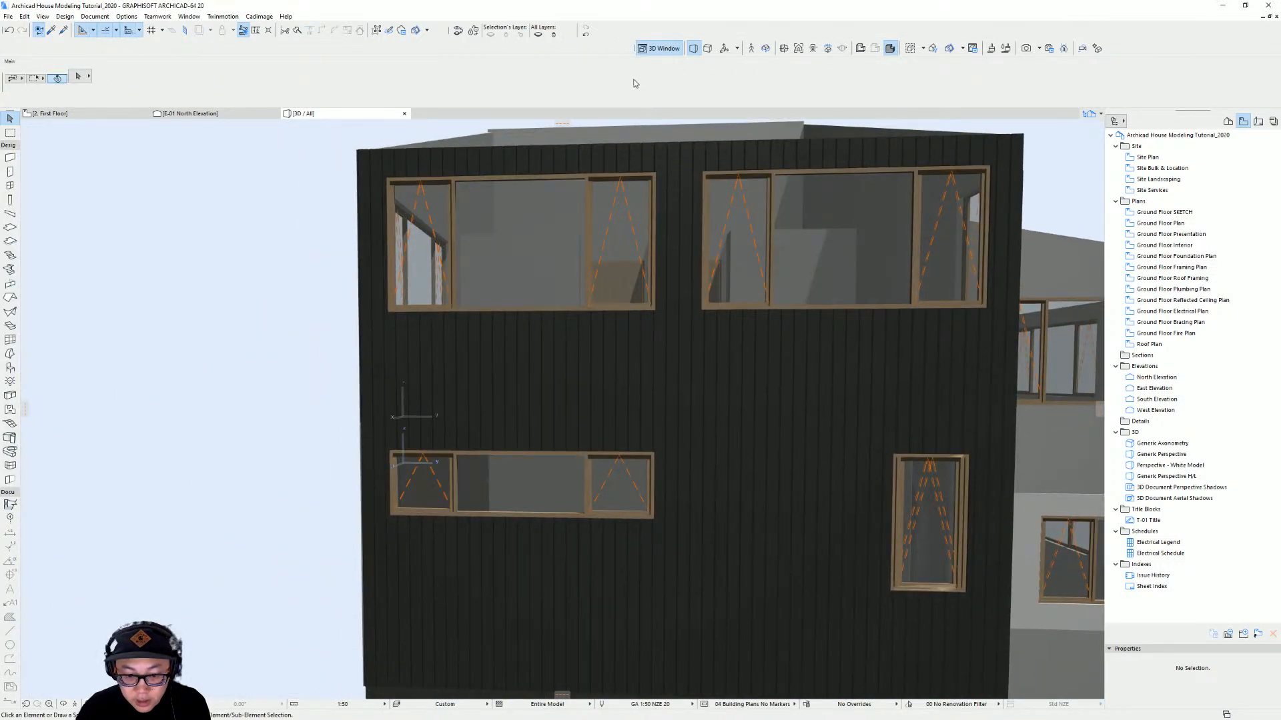
shift+middle_drag(737, 392, 589, 376)
shift+middle_drag(772, 386, 462, 378)
shift+middle_drag(838, 421, 732, 463)
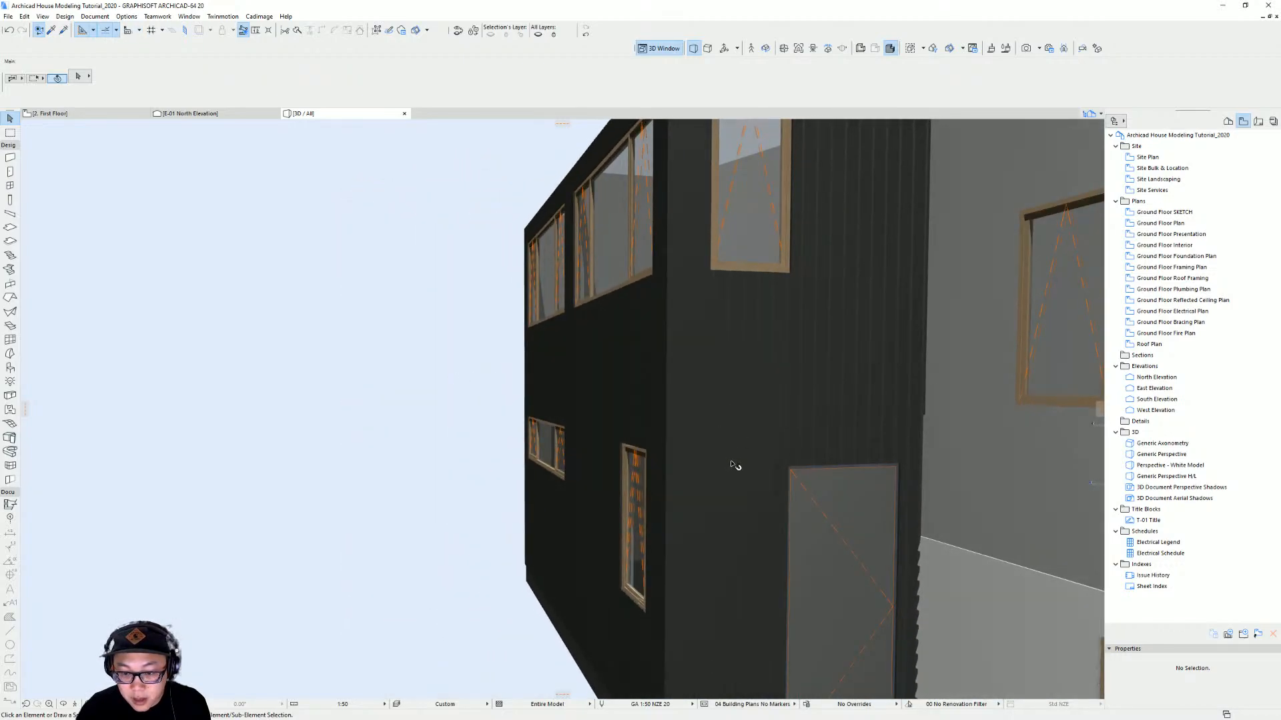
scroll(735, 334, down, 3)
shift+middle_drag(735, 334, 1005, 434)
scroll(840, 354, down, 2)
click(898, 337)
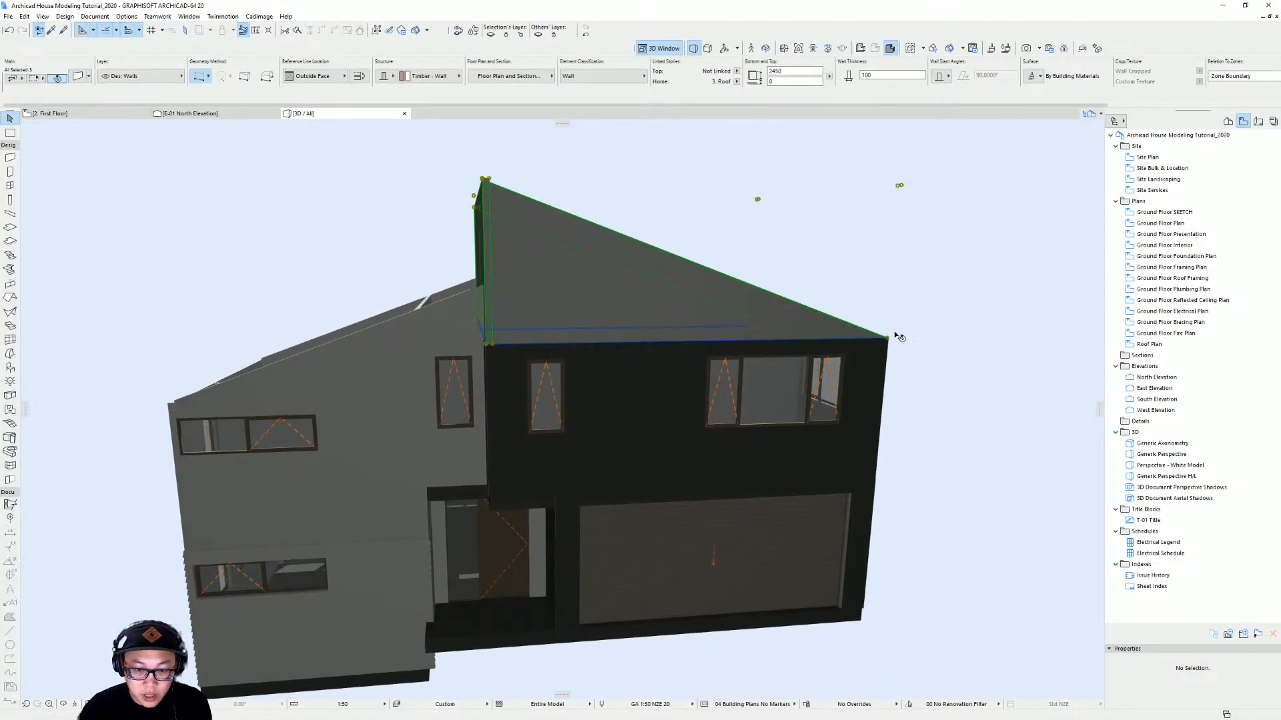
shift+middle_drag(704, 339, 675, 324)
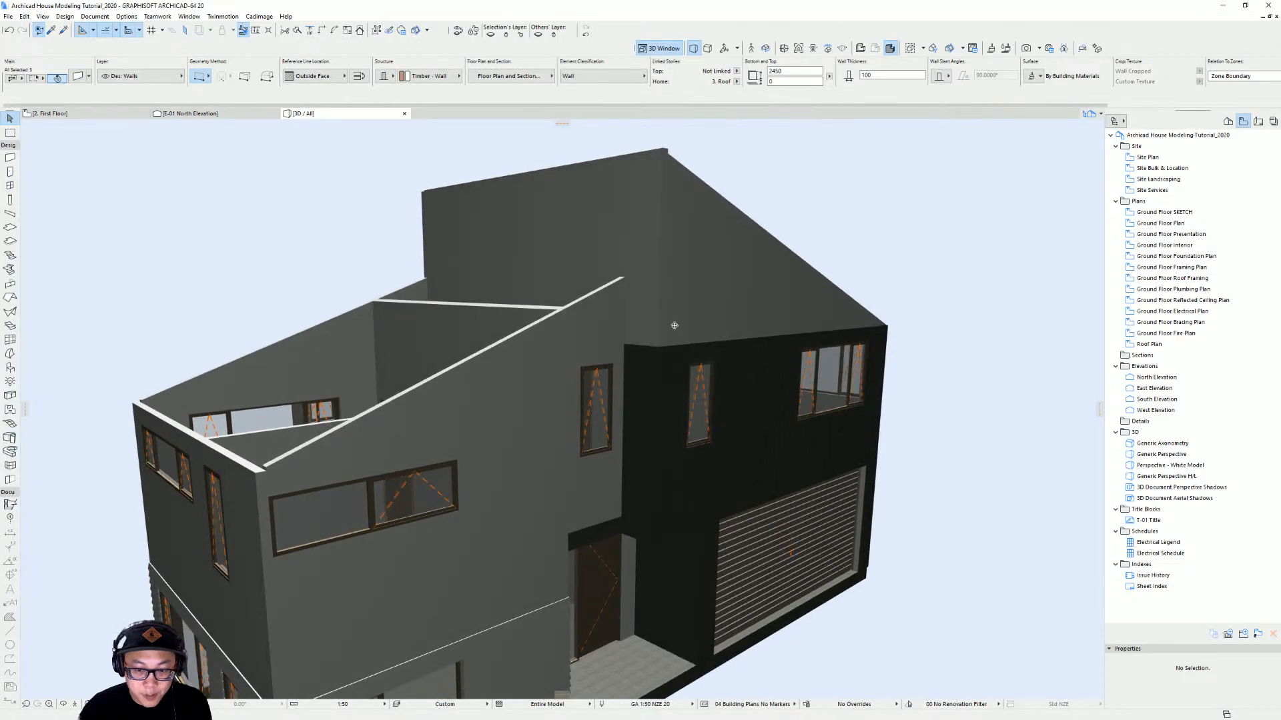
shift+middle_drag(831, 319, 1055, 309)
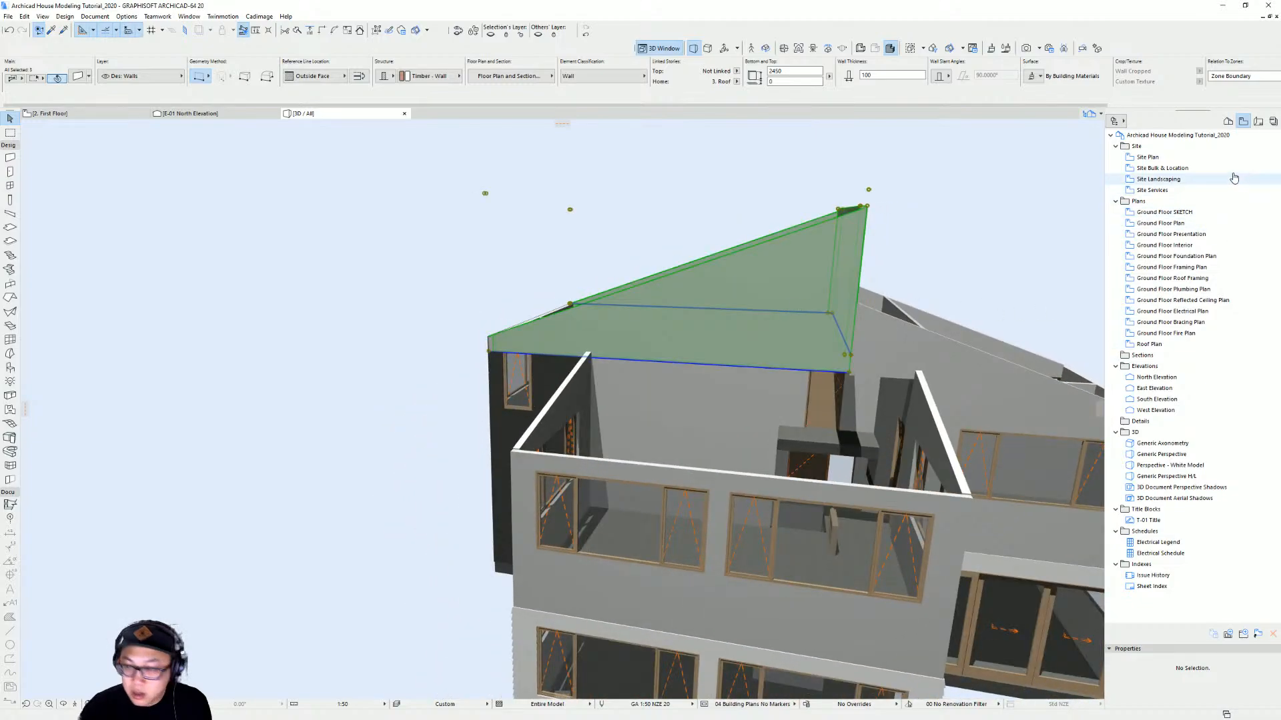
On the roof story plan, select all gable walls and apply a Cadimage wall covering to their outer side
key(Escape)
key(F2)
scroll(615, 338, down, 3)
middle_drag(633, 339, 670, 362)
key(ctrl+Up)
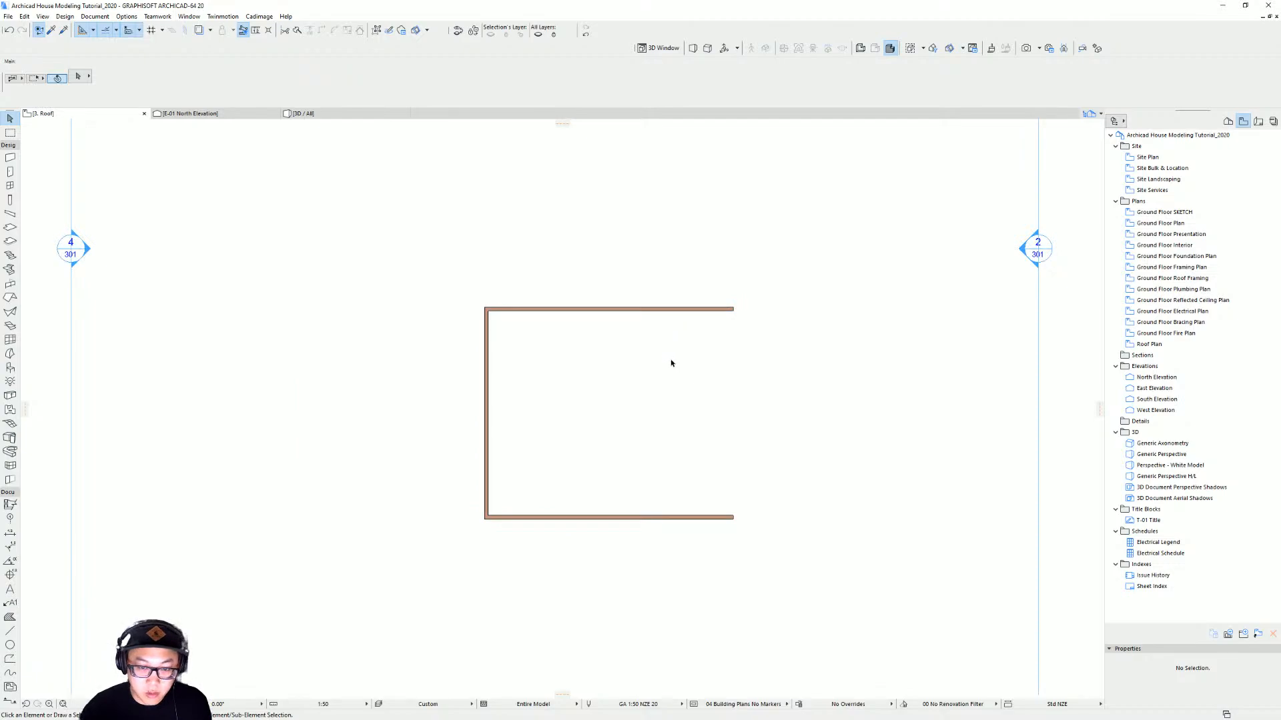
key(ctrl+a)
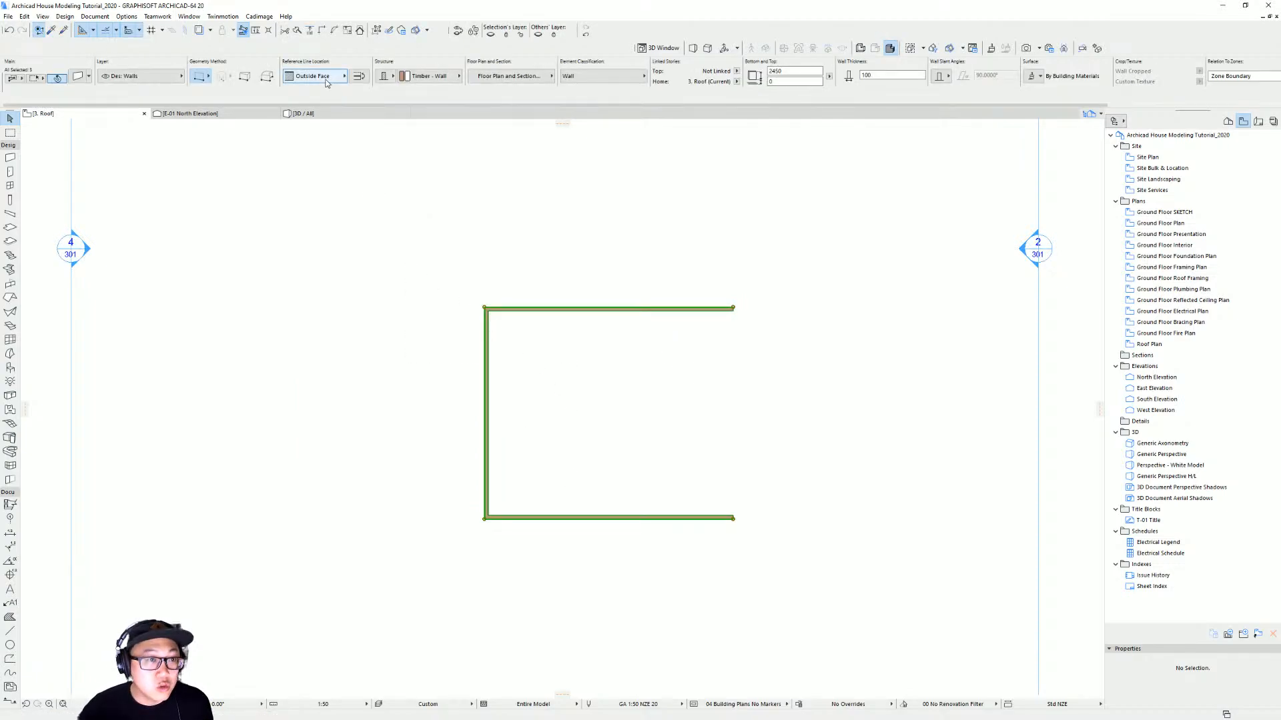
click(261, 17)
mouse_move(295, 67)
click(364, 104)
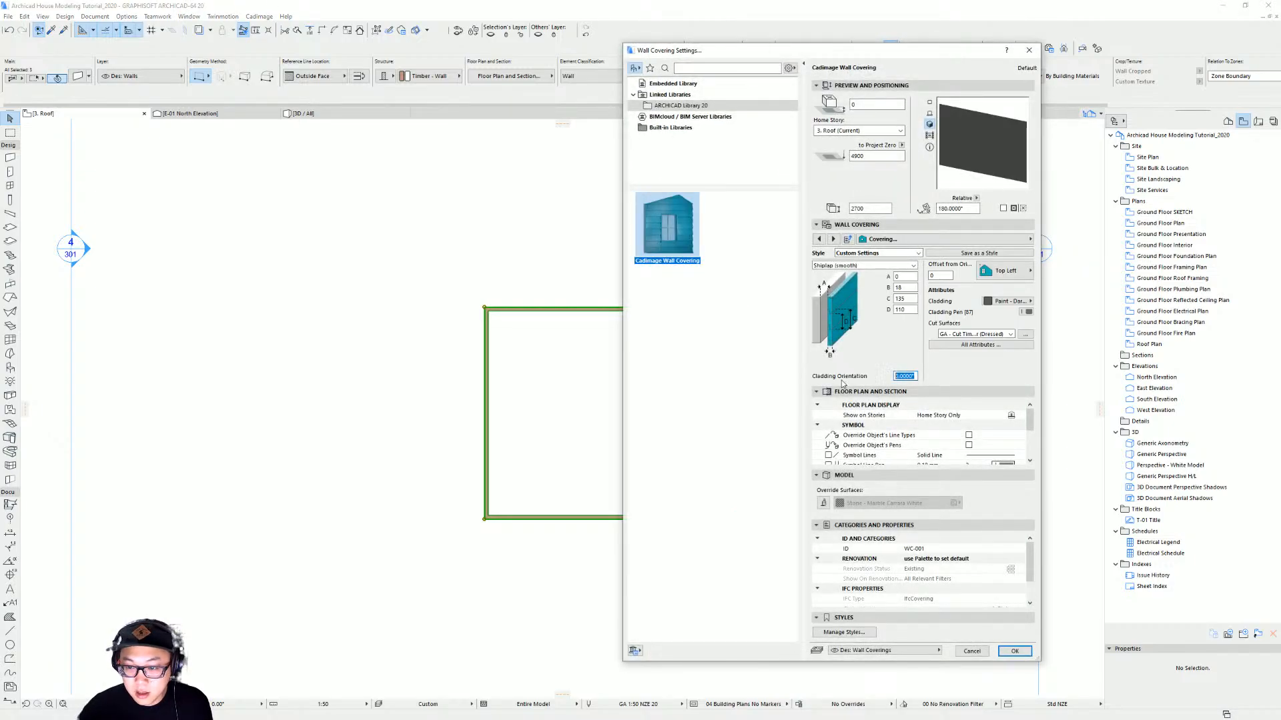
key(Return)
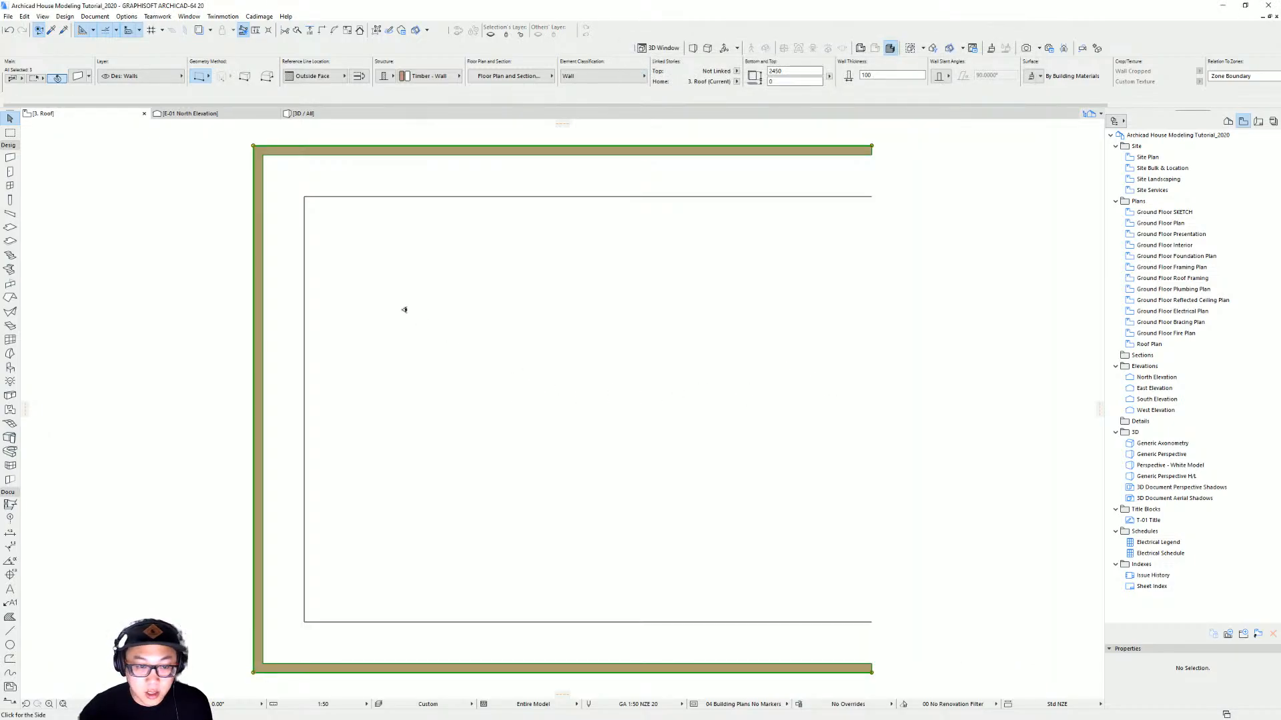
click(175, 195)
scroll(340, 290, down, 3)
middle_drag(342, 290, 426, 314)
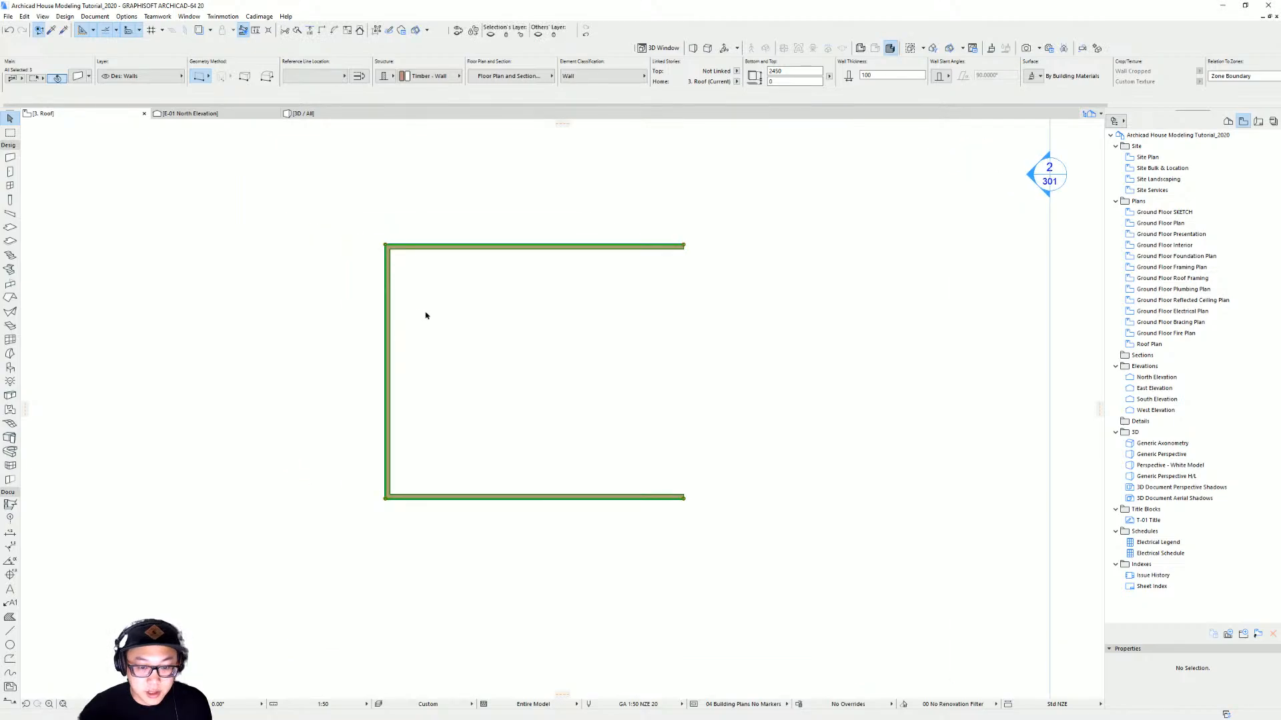
key(Escape)
Orbit around the roof gable cladding in 3D to check it
key(F3)
shift+middle_drag(568, 331, 754, 371)
scroll(754, 372, down, 1)
middle_drag(563, 370, 670, 344)
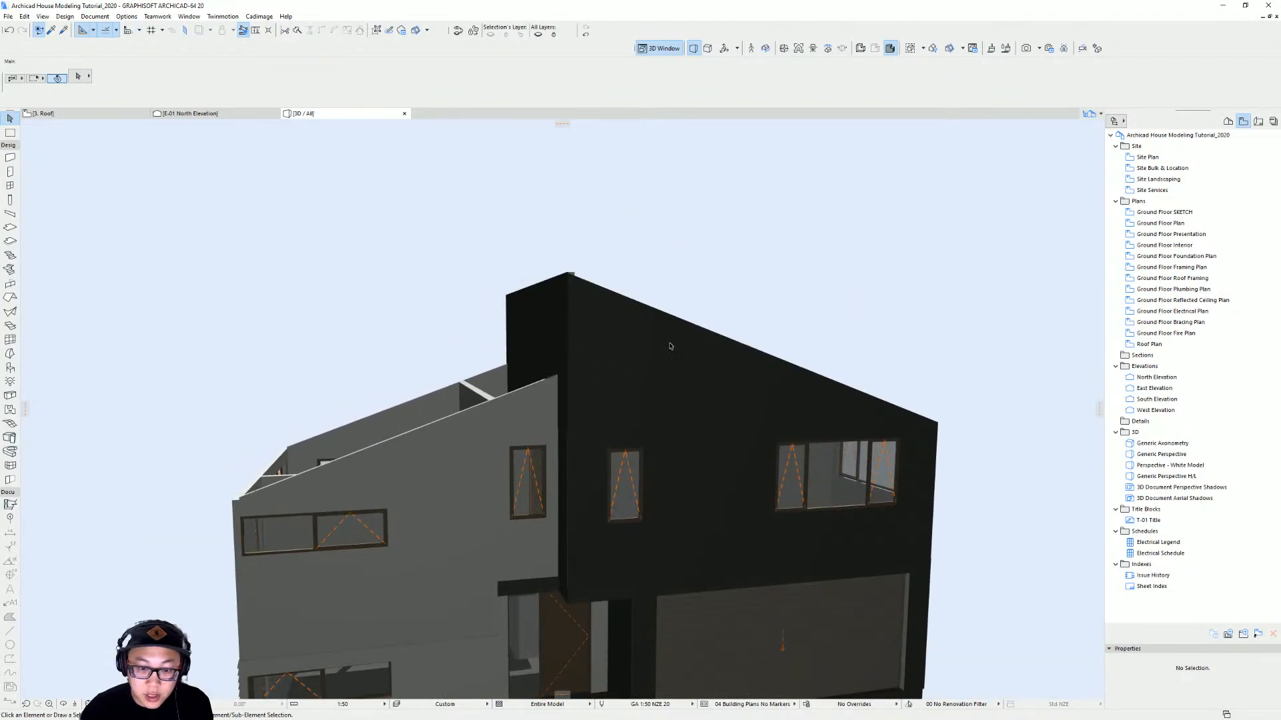
shift+middle_drag(765, 365, 1007, 437)
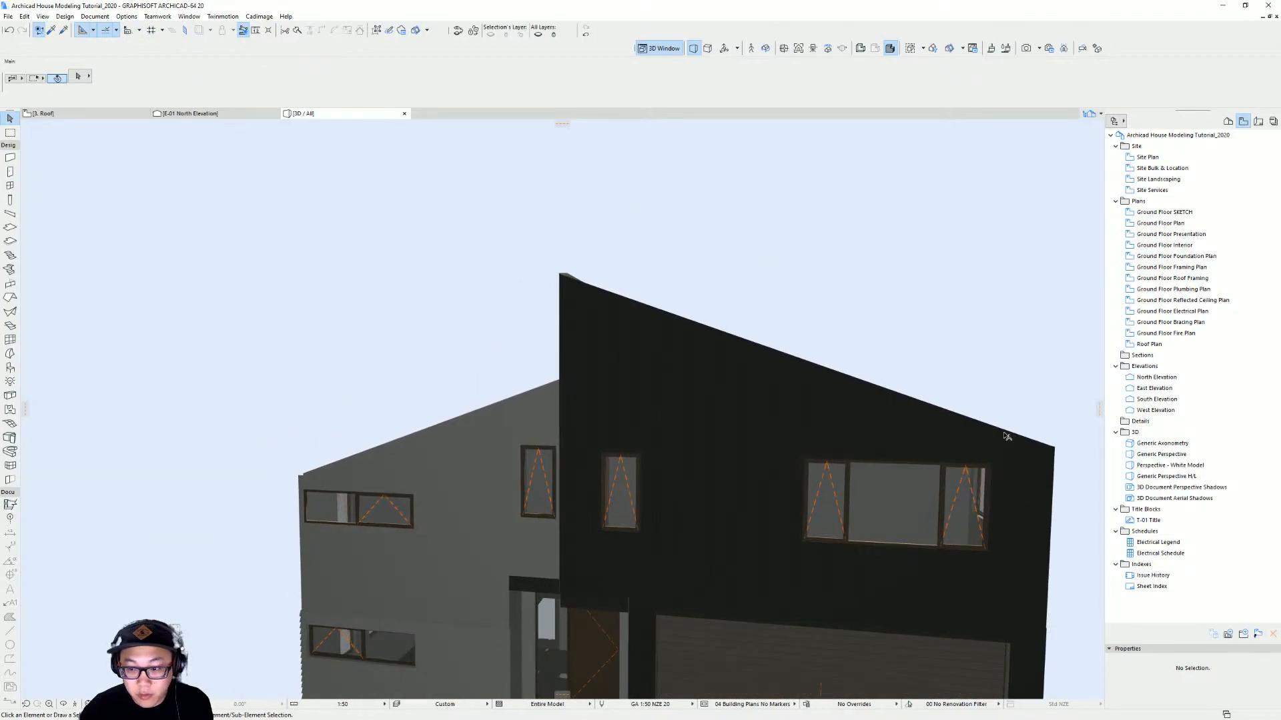
shift+middle_drag(656, 304, 555, 285)
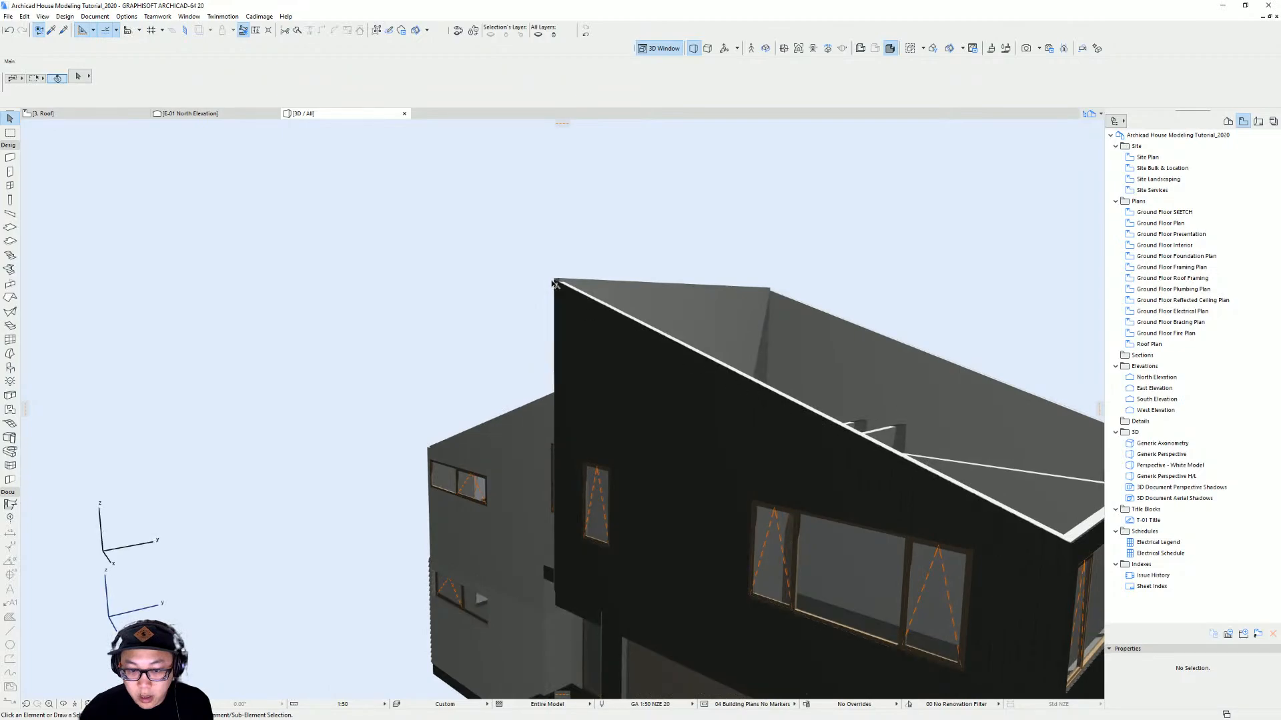
shift+middle_drag(796, 387, 662, 351)
Open the gable wall covering's settings and review its Configuration page before closing it
click(603, 369)
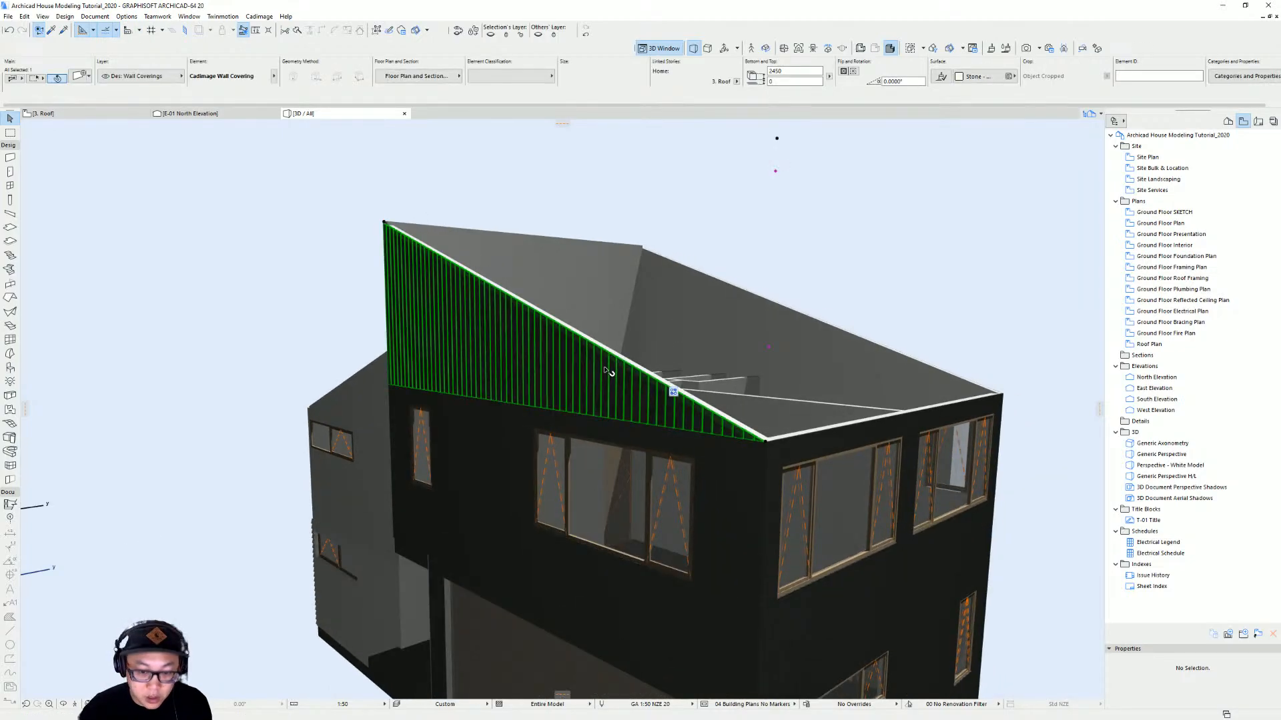
double_click(607, 373)
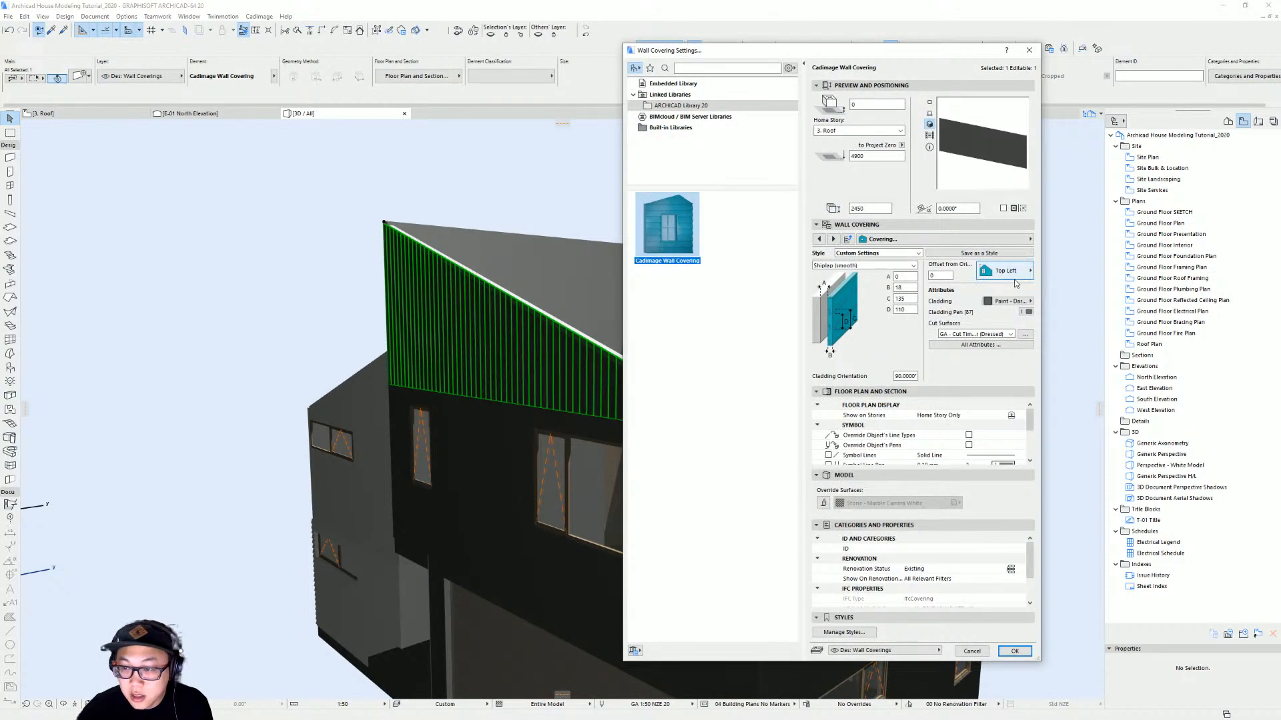
click(1002, 240)
click(1099, 244)
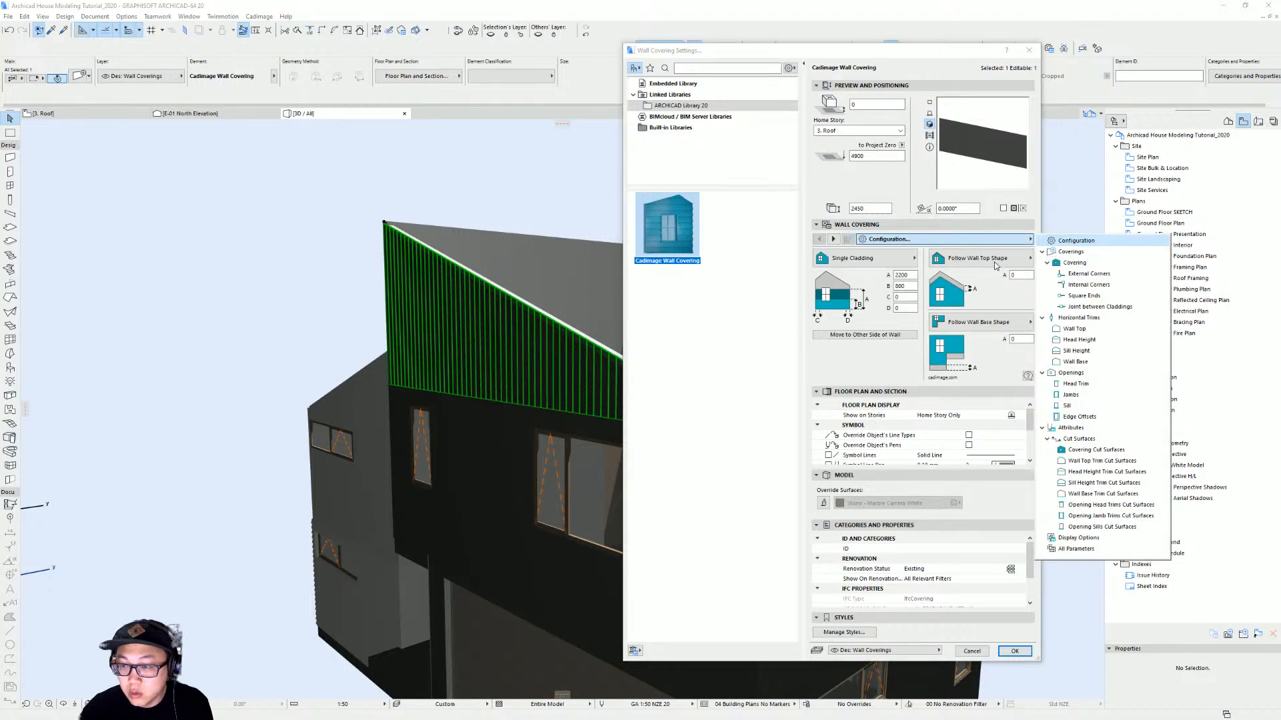
click(1005, 644)
click(1014, 650)
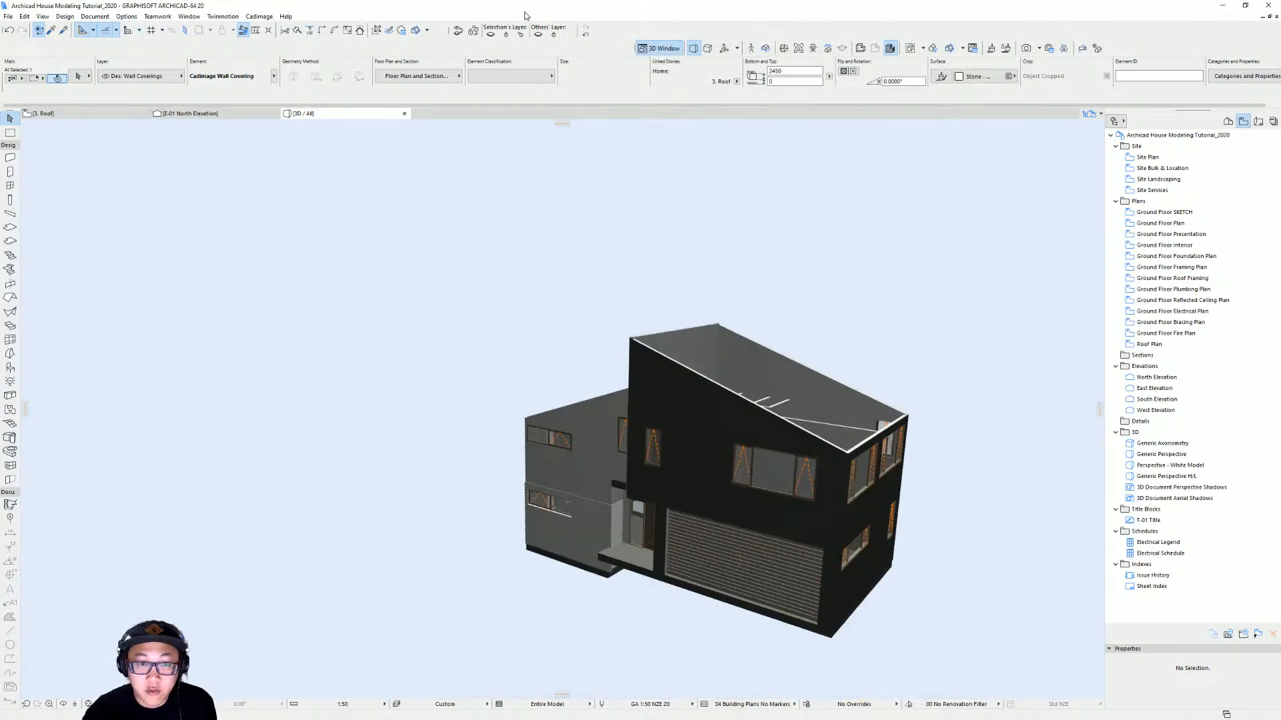
key(Escape)
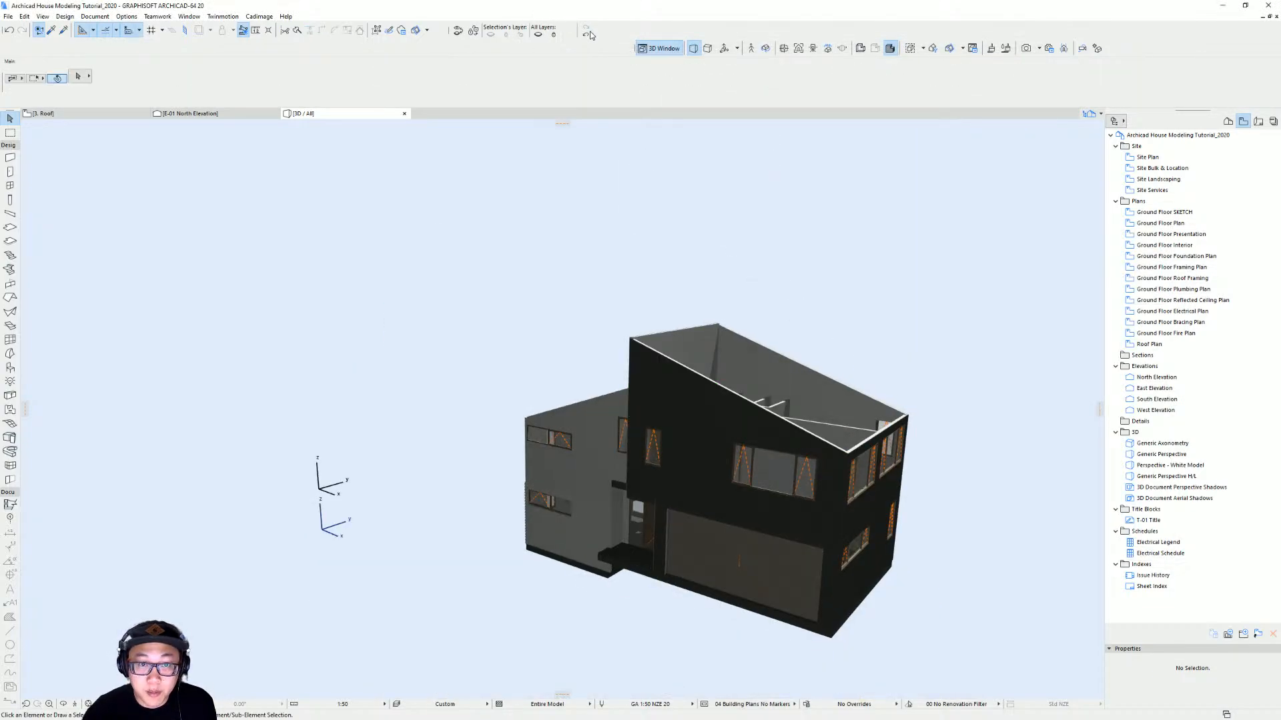
Inspect the opposite gable covering and the rear of the house in 3D
click(586, 38)
shift+middle_drag(747, 404, 758, 329)
click(787, 347)
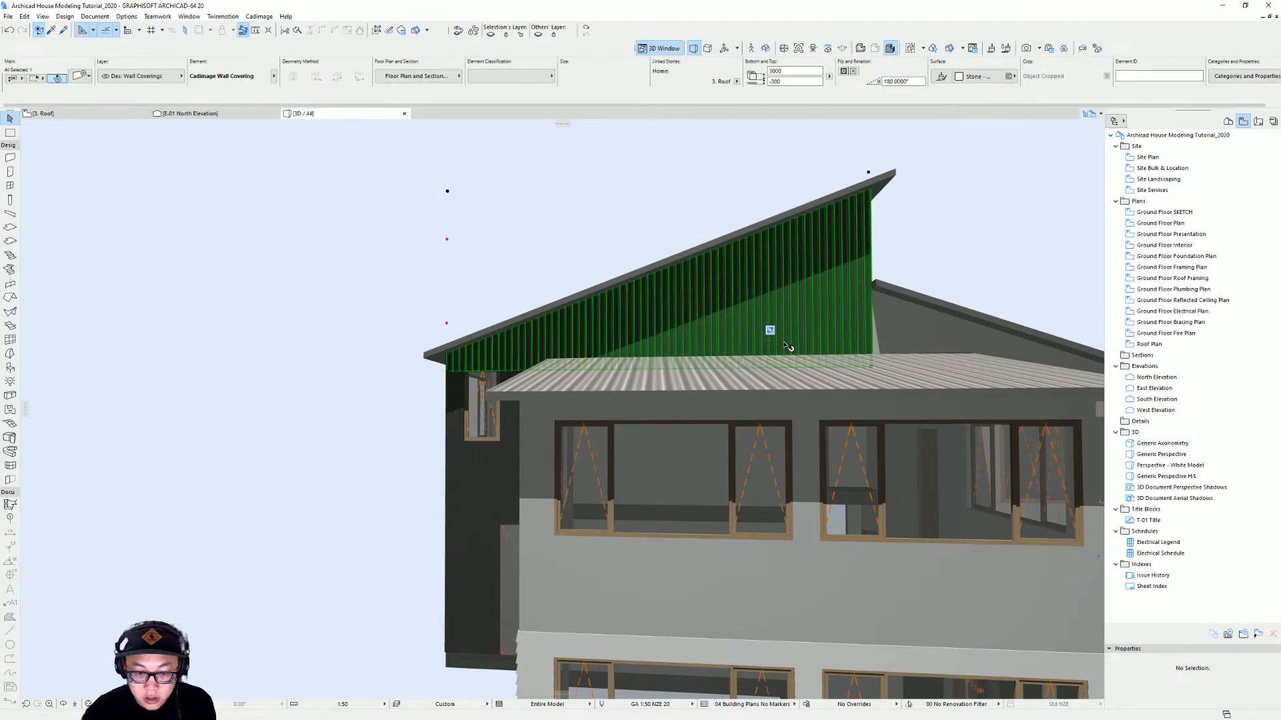
shift+middle_drag(838, 353, 627, 425)
scroll(848, 404, down, 4)
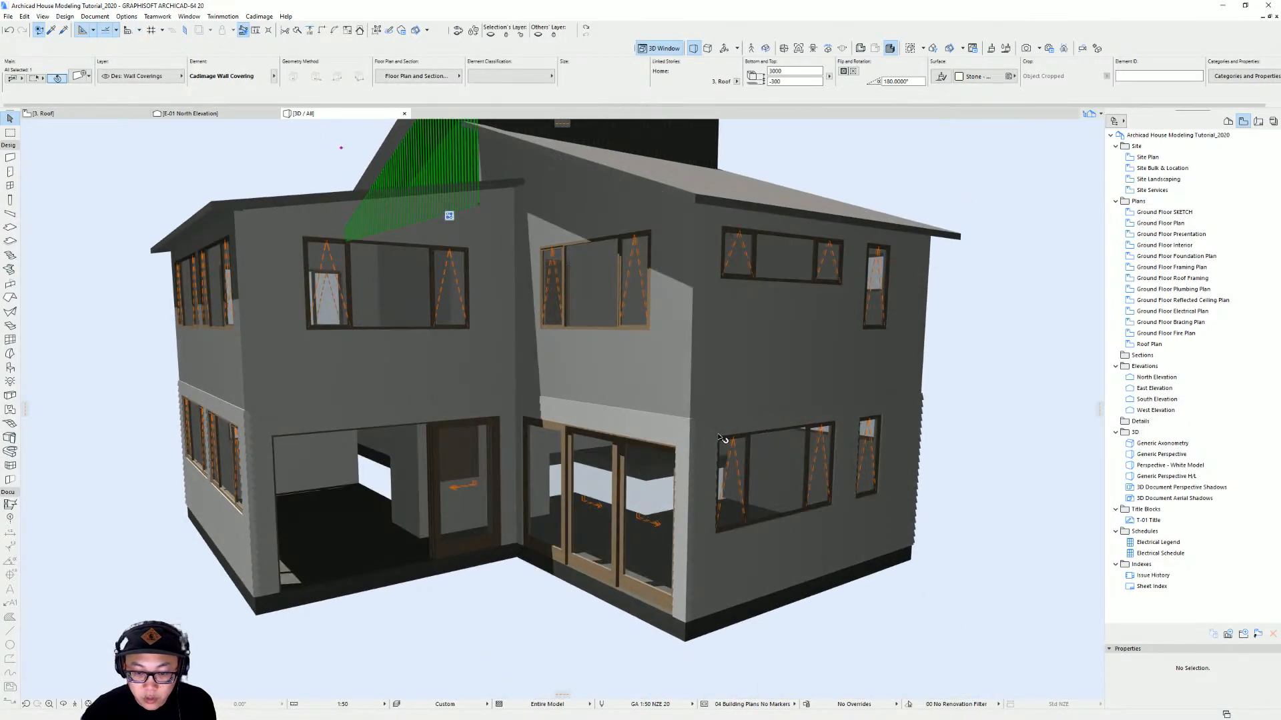
key(Escape)
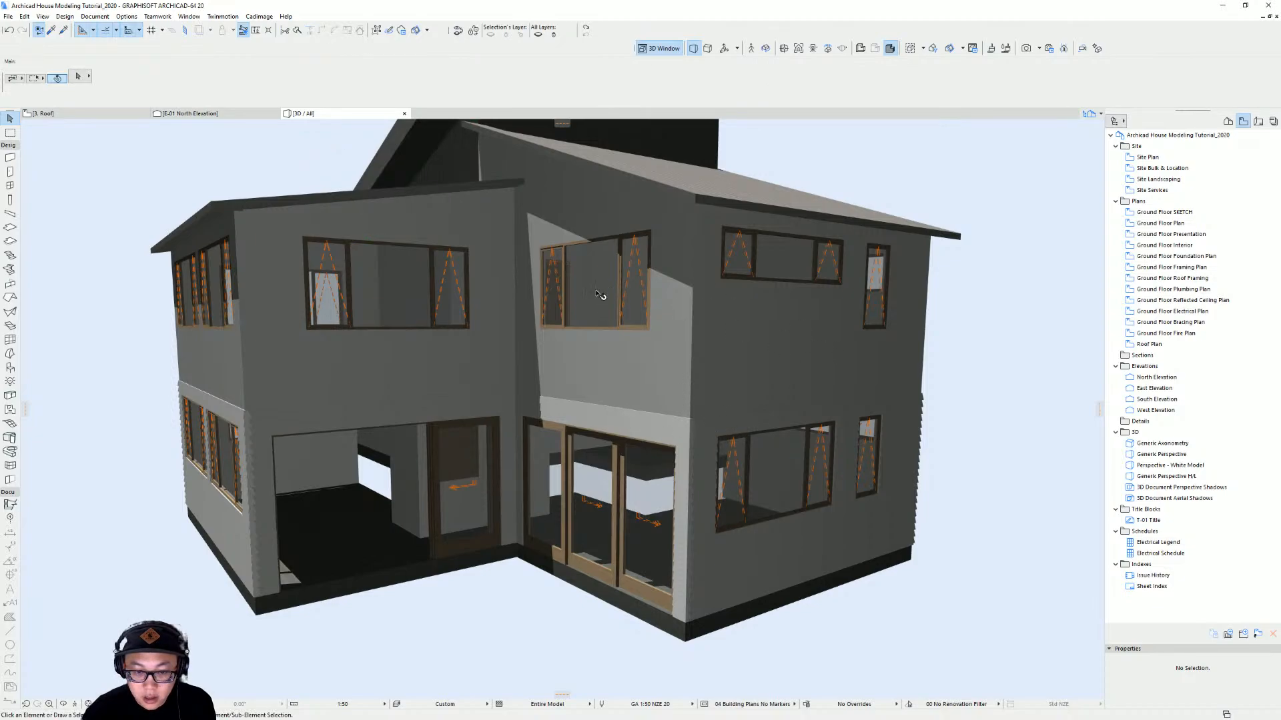
scroll(637, 320, down, 3)
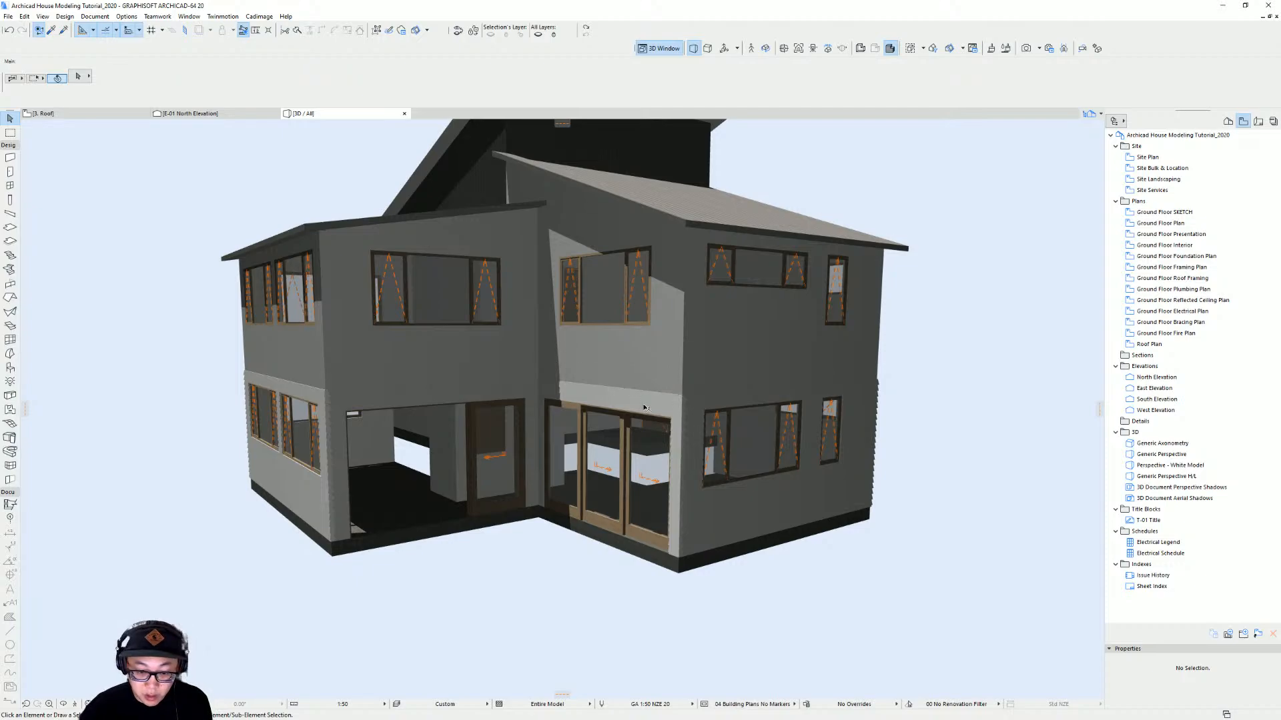
On the first floor plan, select the upper wing's exterior walls and apply a Cadimage wall covering to their outer side
alt+click(675, 470)
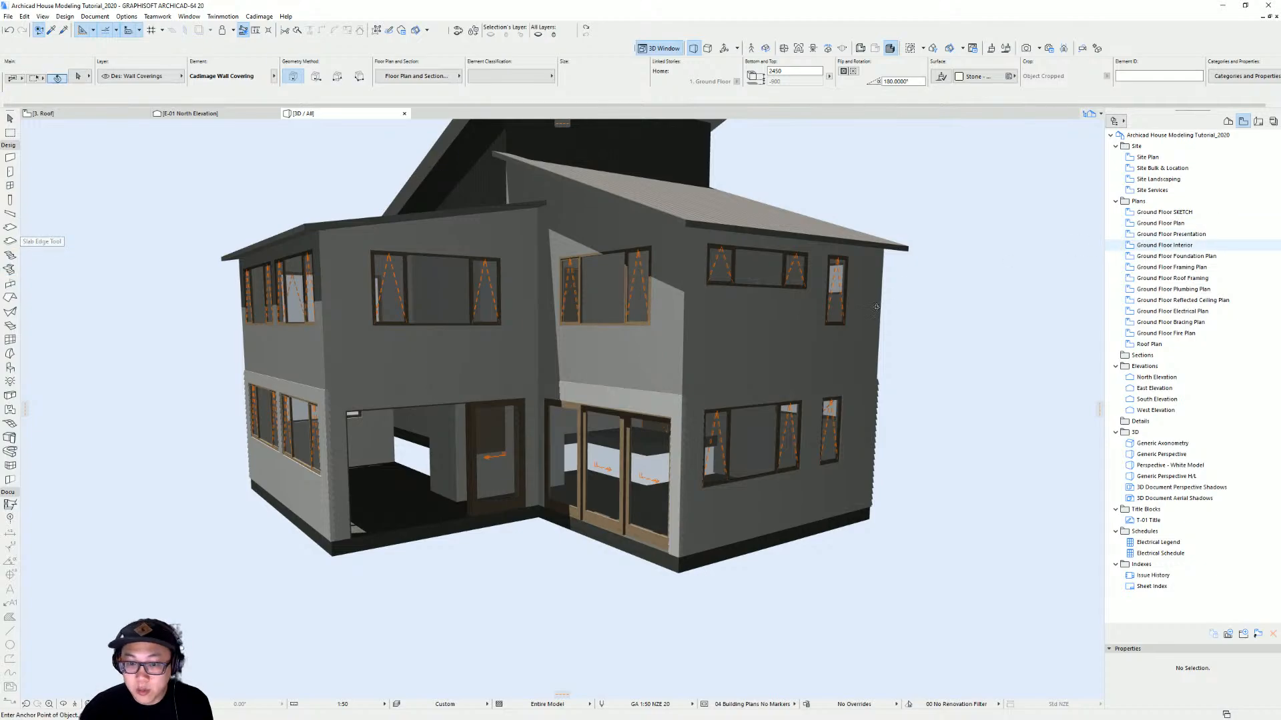
shift+middle_drag(854, 294, 700, 381)
key(F2)
key(ctrl+Down)
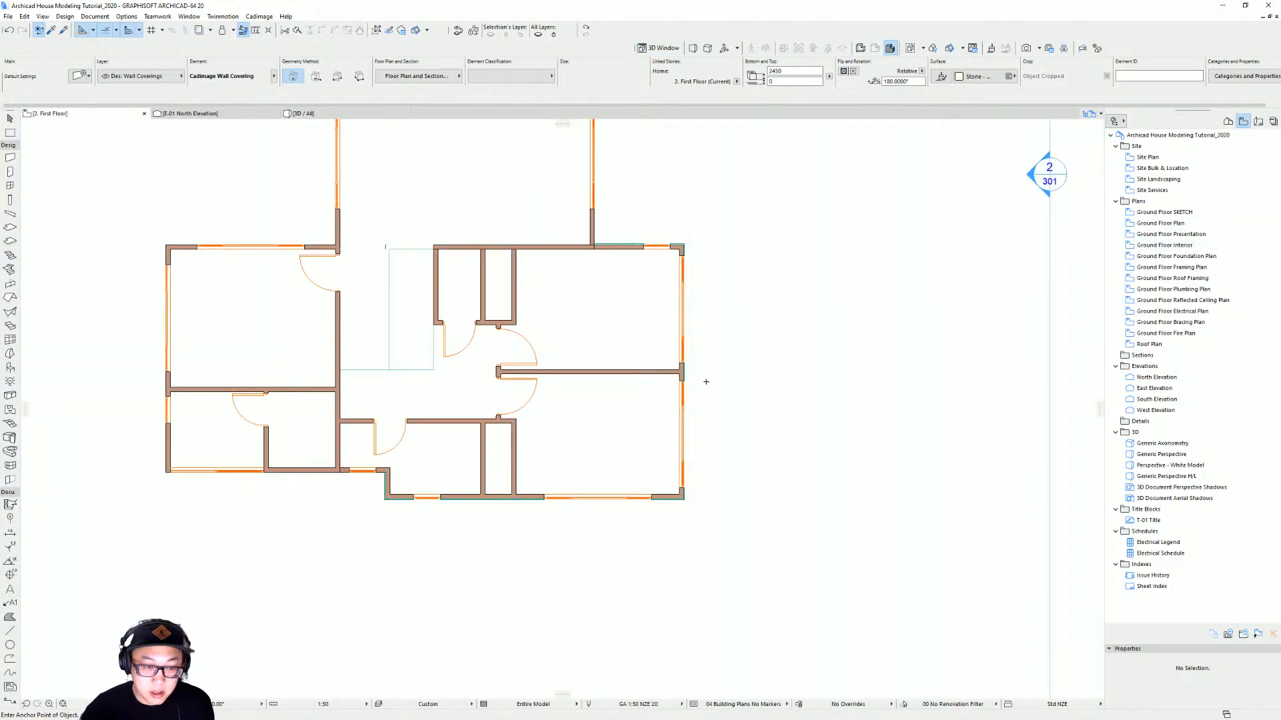
middle_drag(525, 351, 662, 480)
key(Escape)
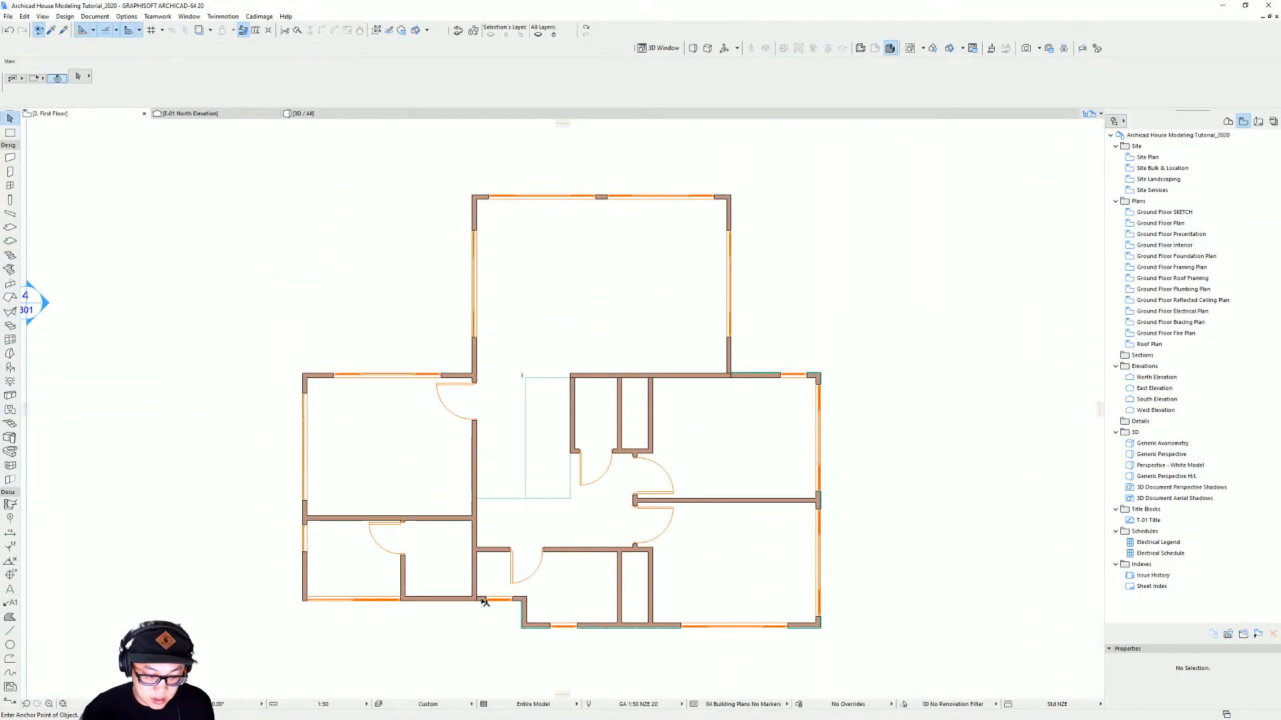
click(459, 602)
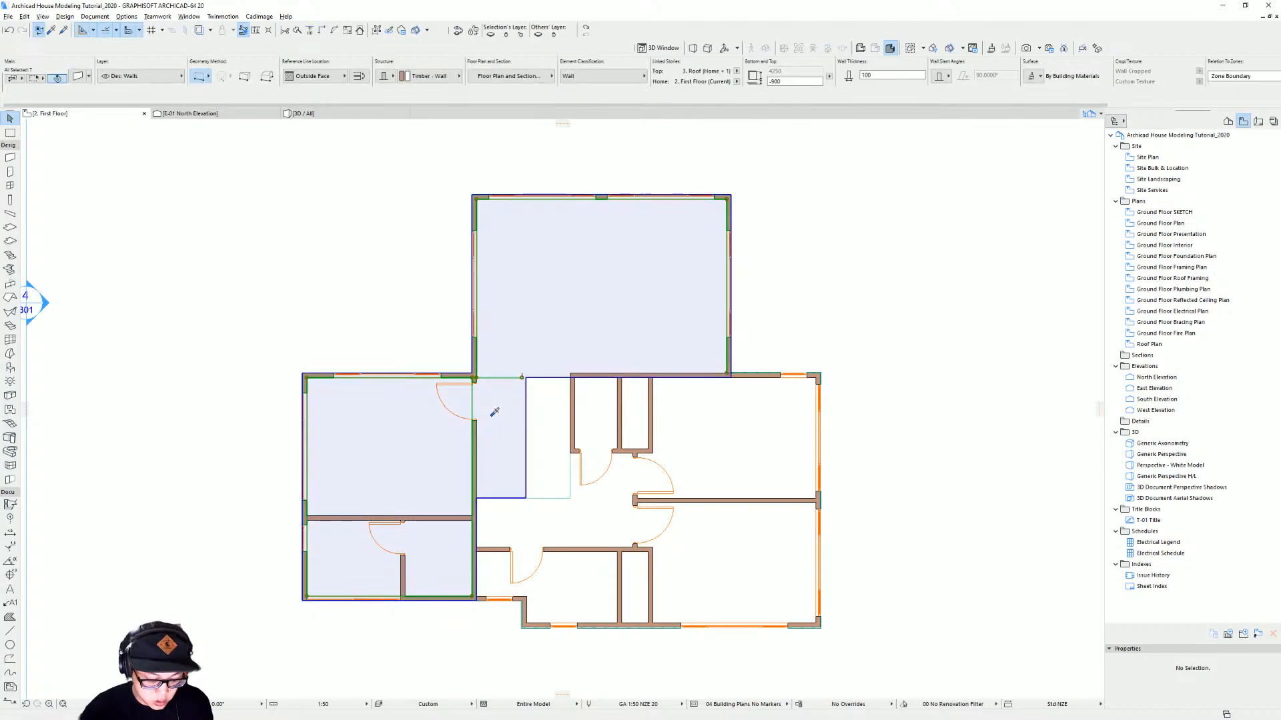
key(Escape)
click(448, 601)
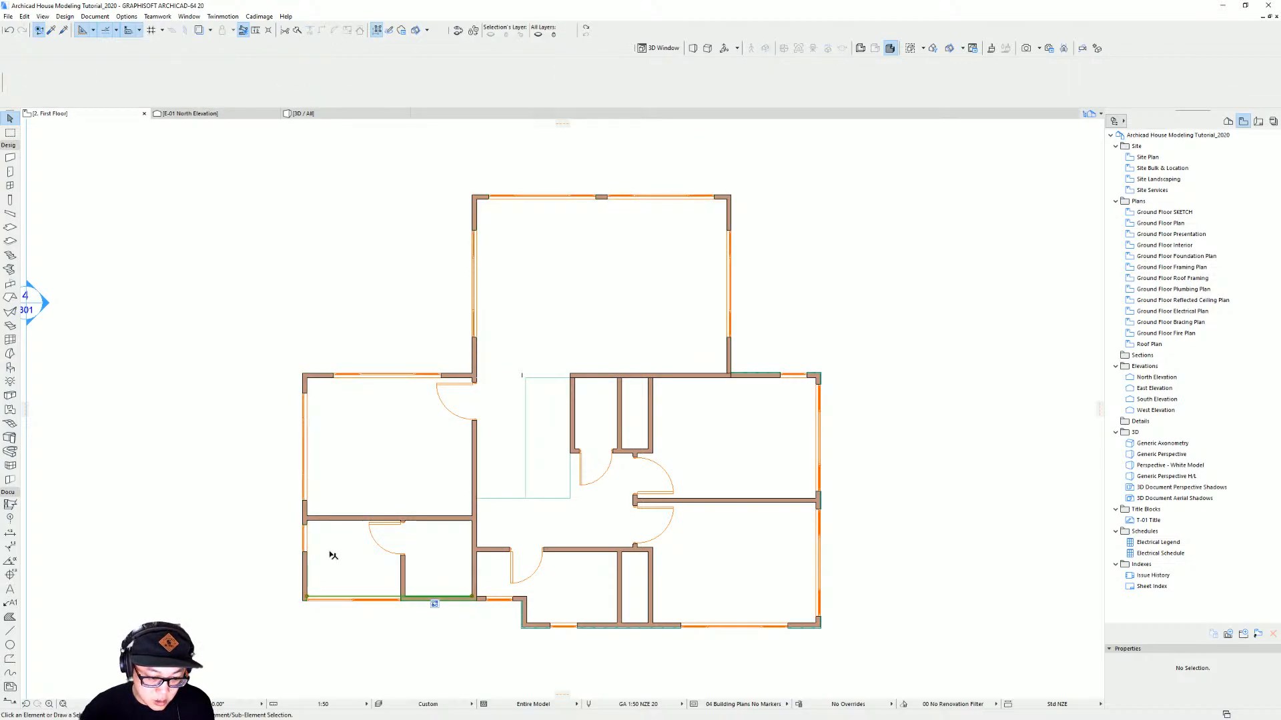
shift+click(305, 574)
shift+click(462, 377)
shift+click(475, 358)
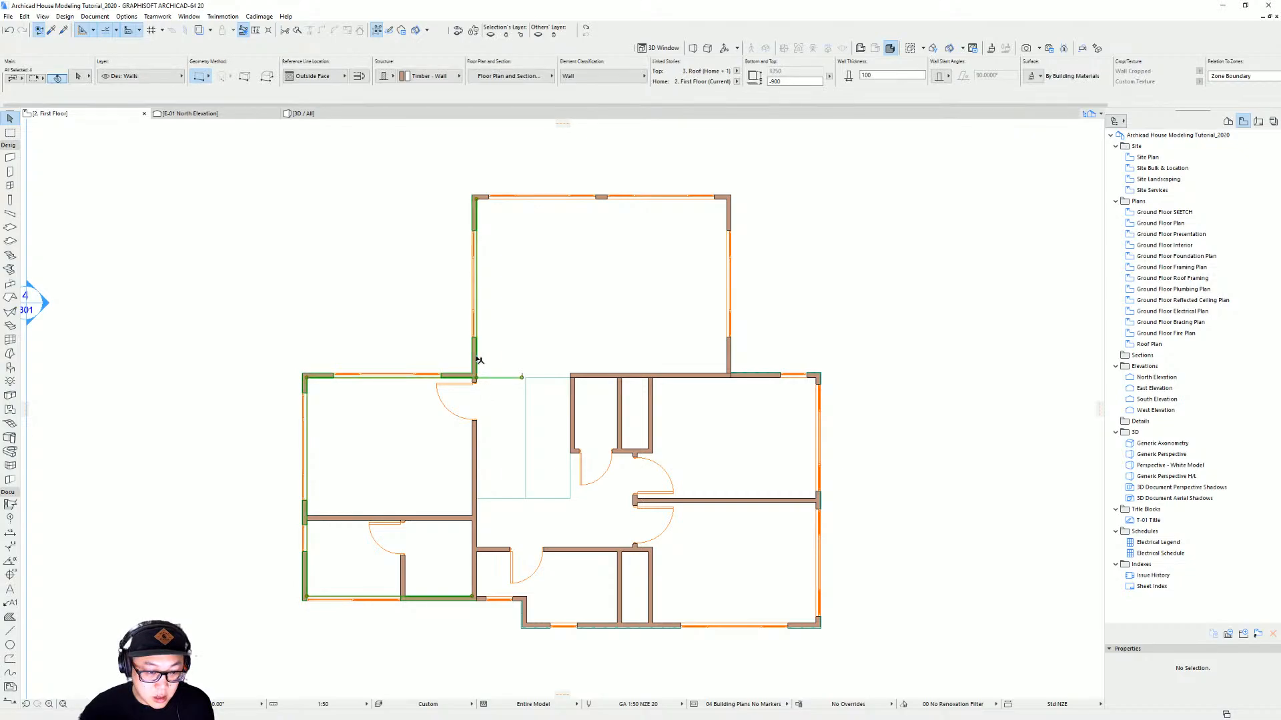
shift+click(681, 198)
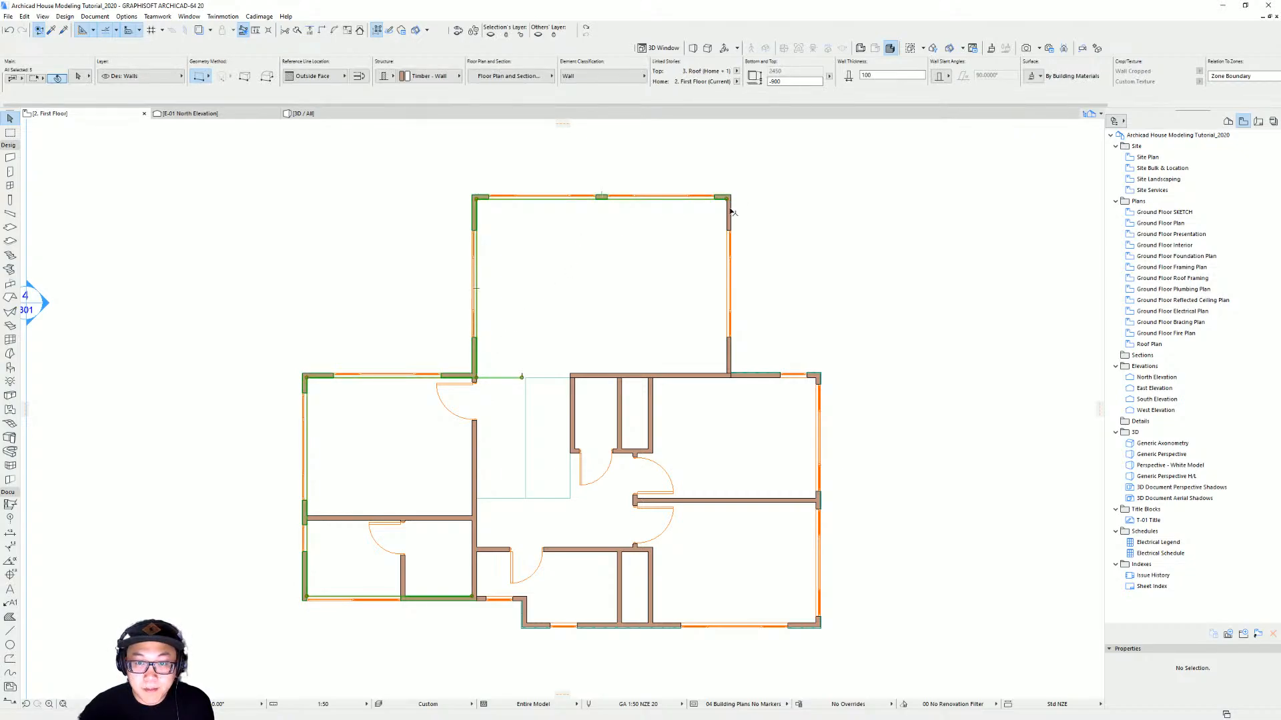
shift+click(729, 220)
click(259, 16)
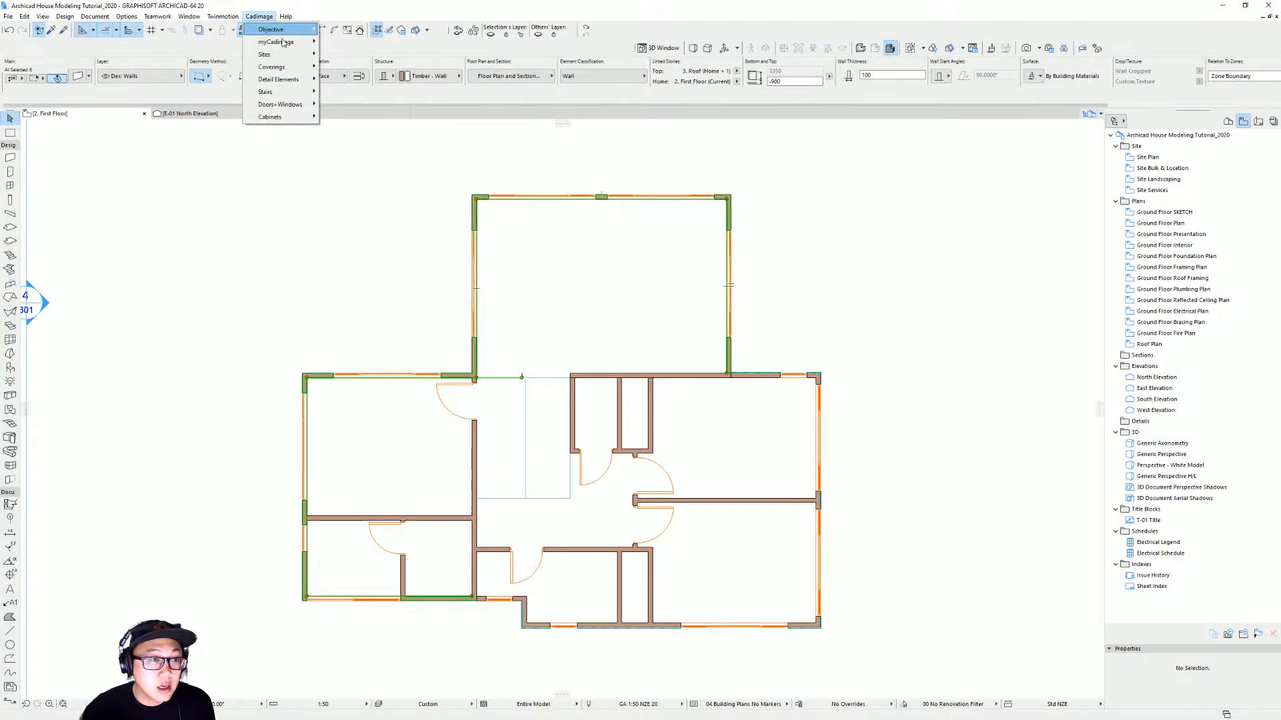
mouse_move(287, 67)
click(354, 105)
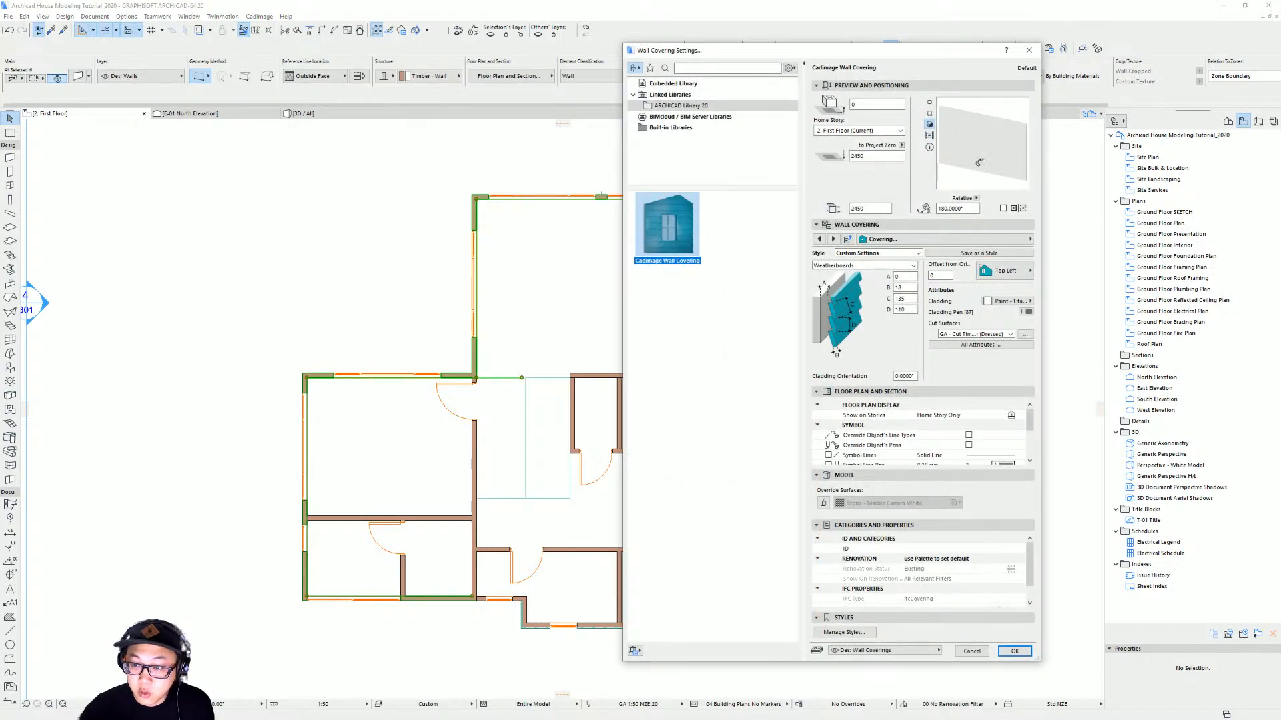
key(Return)
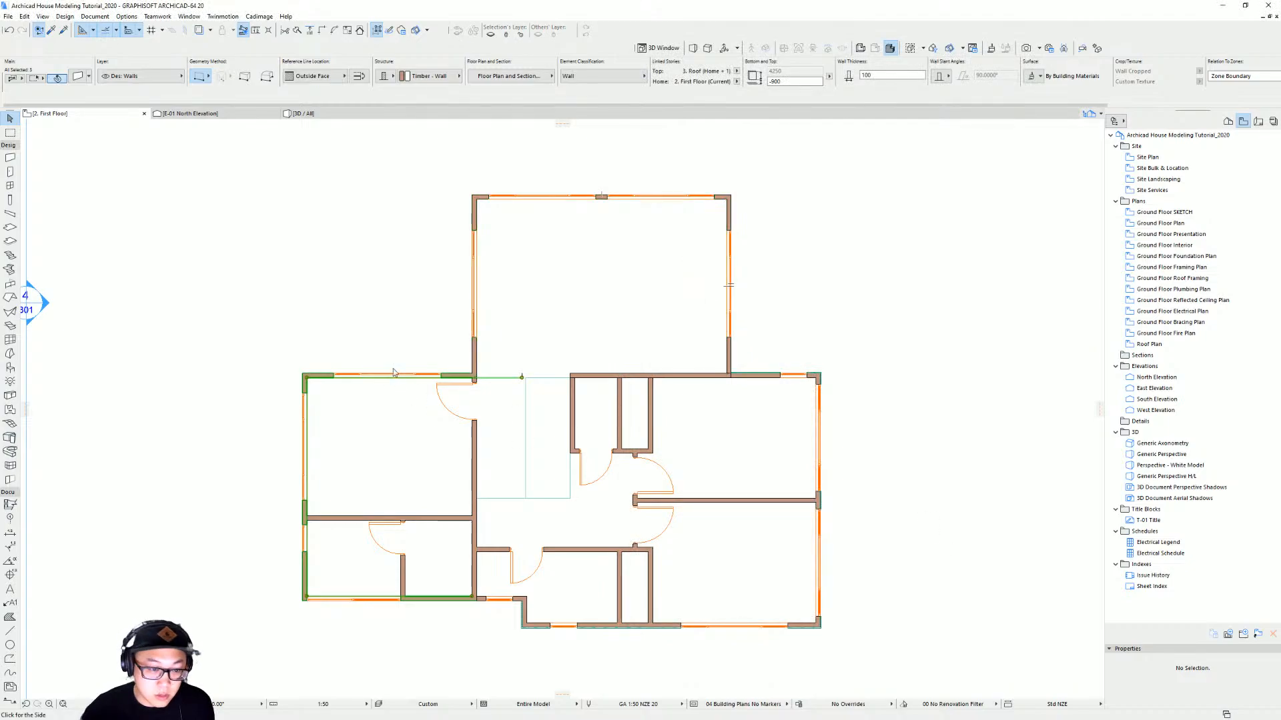
scroll(215, 188, down, 6)
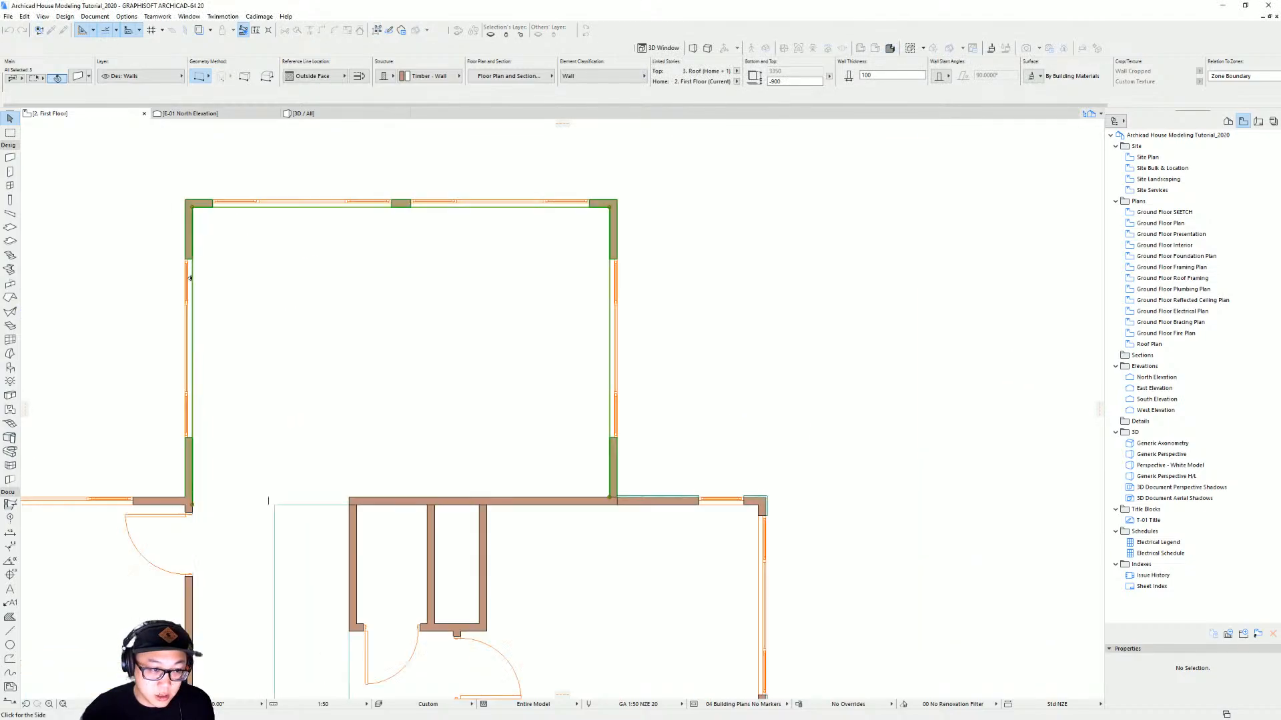
click(449, 298)
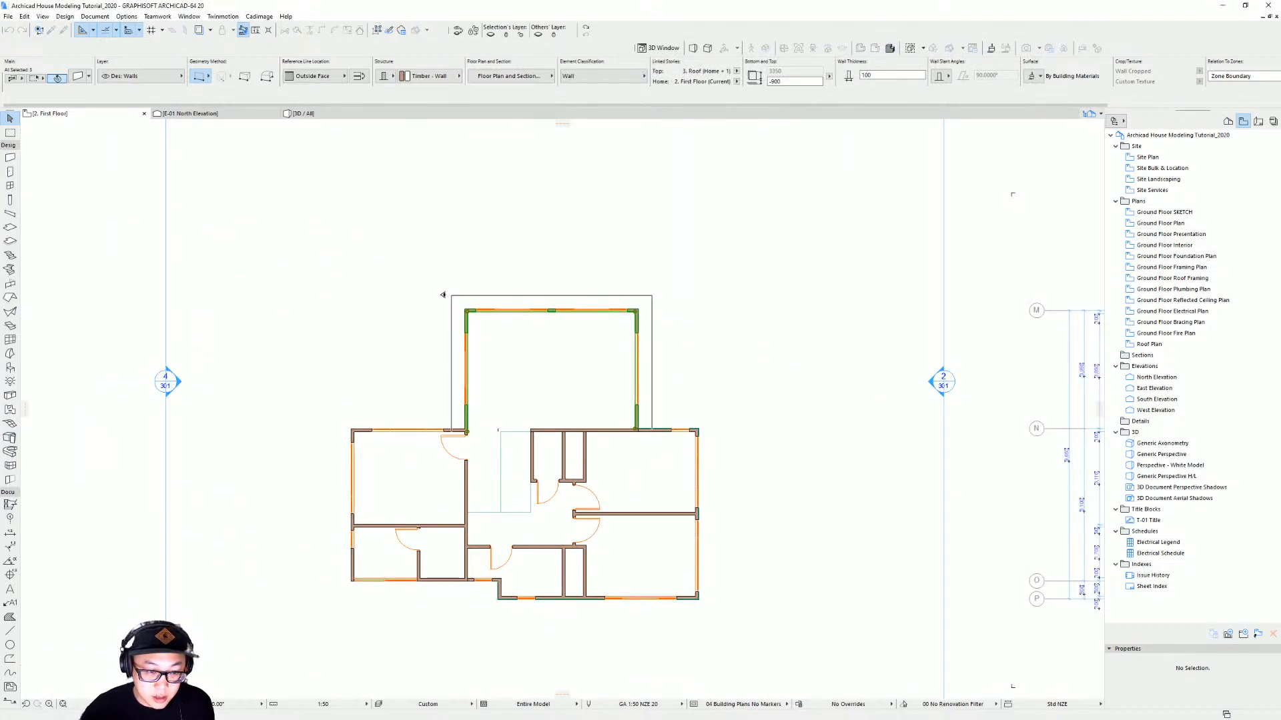
Zoom in on the wing's north-west corner and select the new covering to inspect how it ends
scroll(604, 335, up, 4)
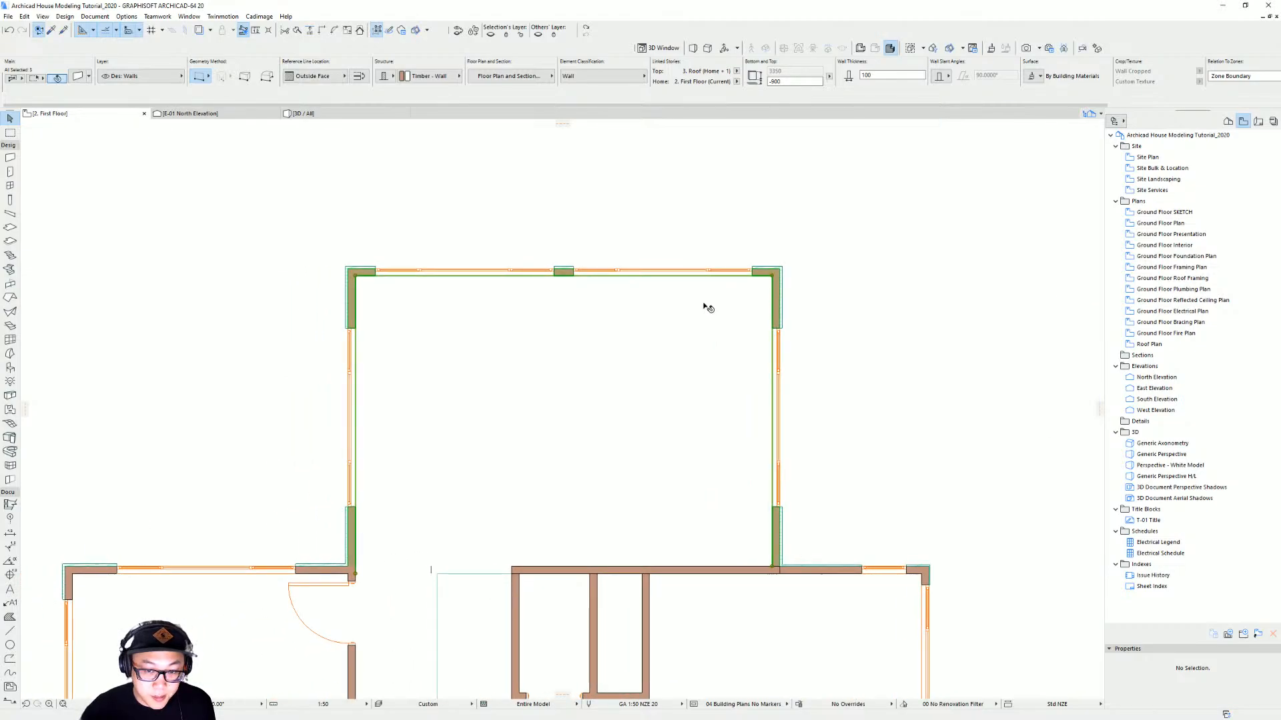
middle_drag(590, 361, 701, 269)
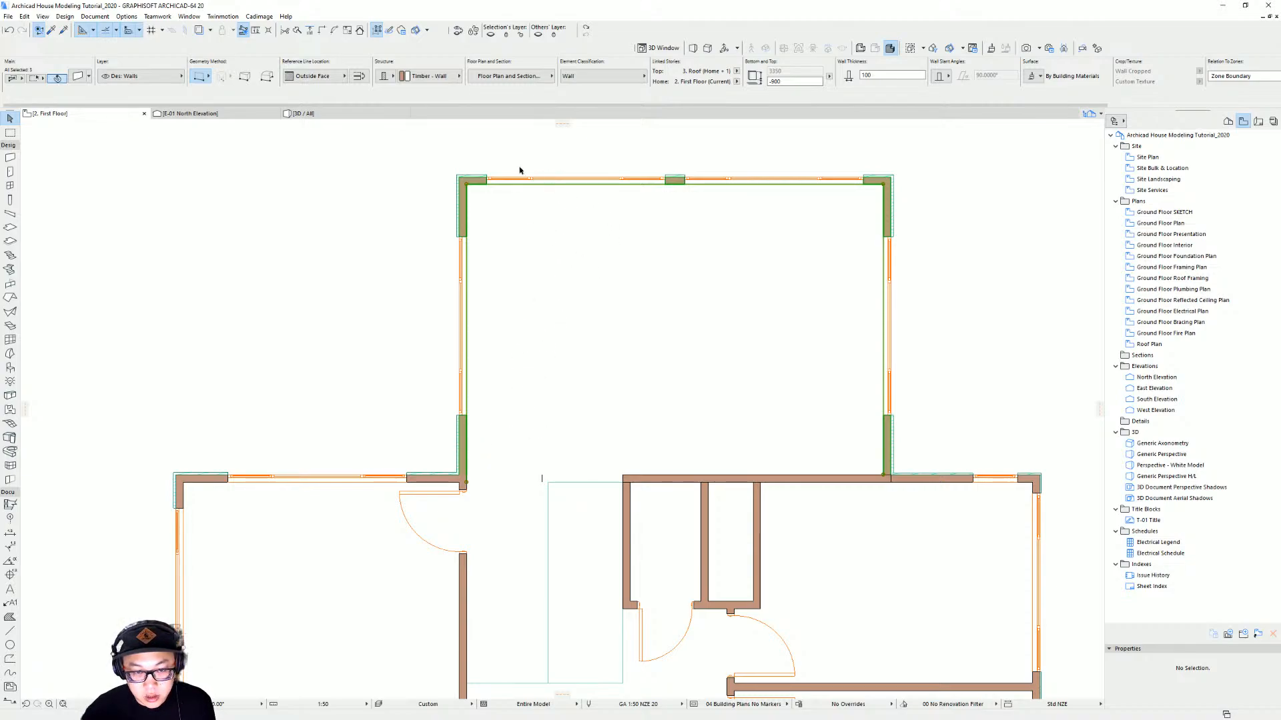
scroll(494, 224, up, 2)
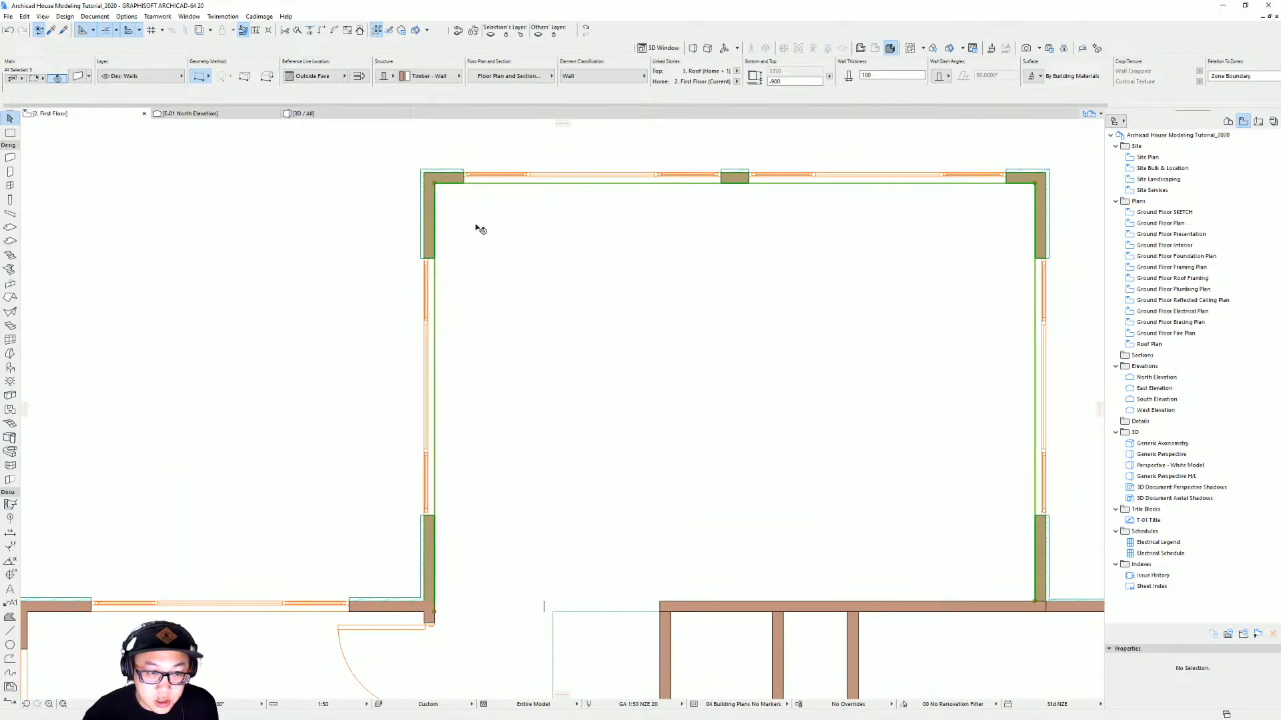
click(437, 211)
click(428, 190)
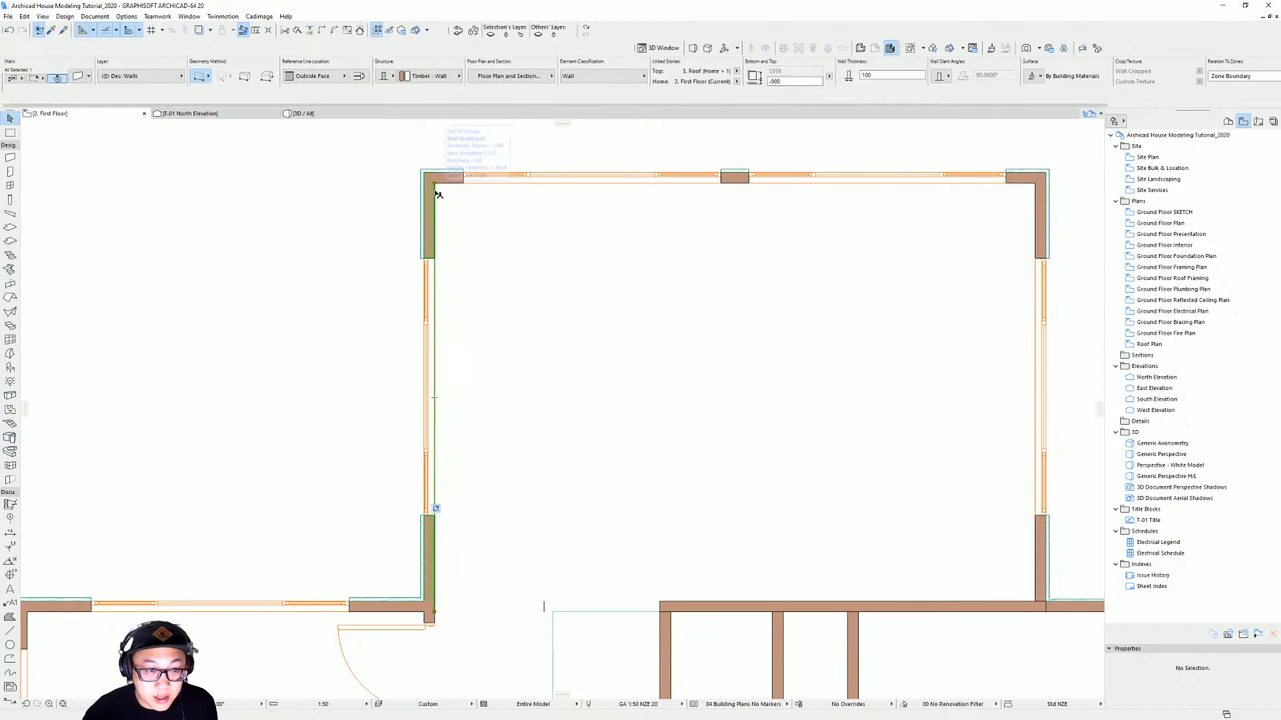
click(419, 177)
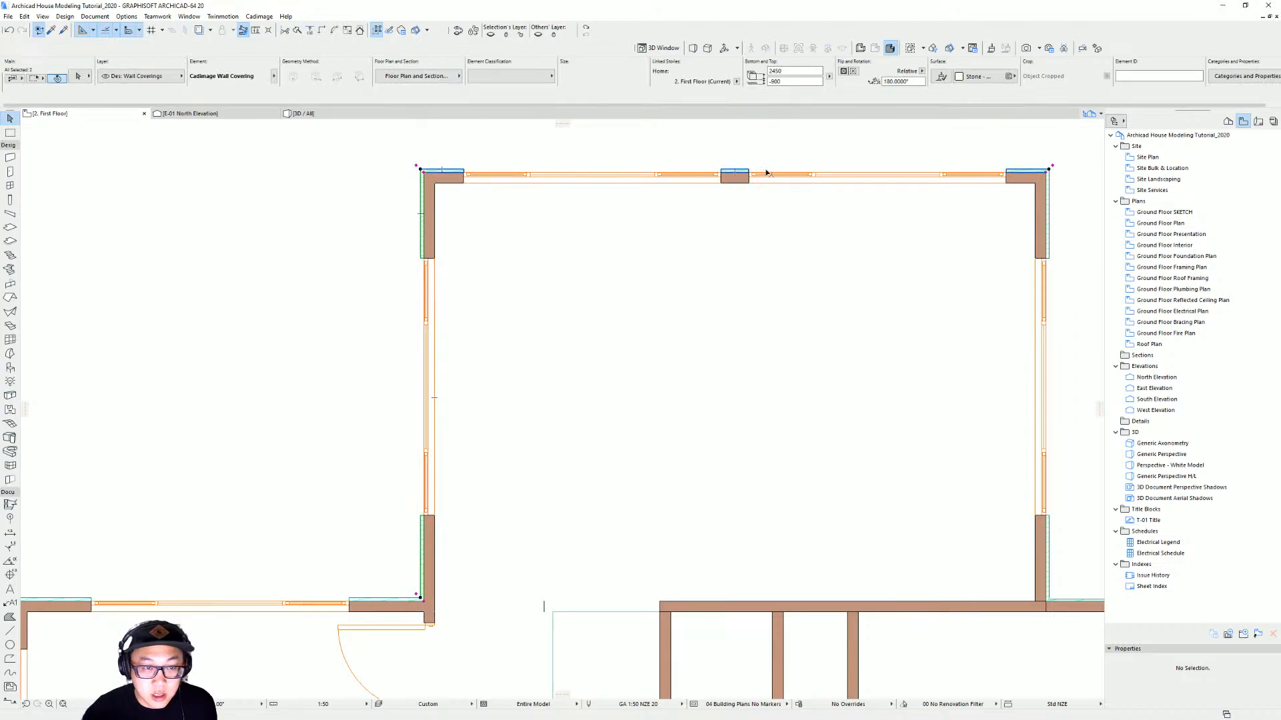
click(1049, 198)
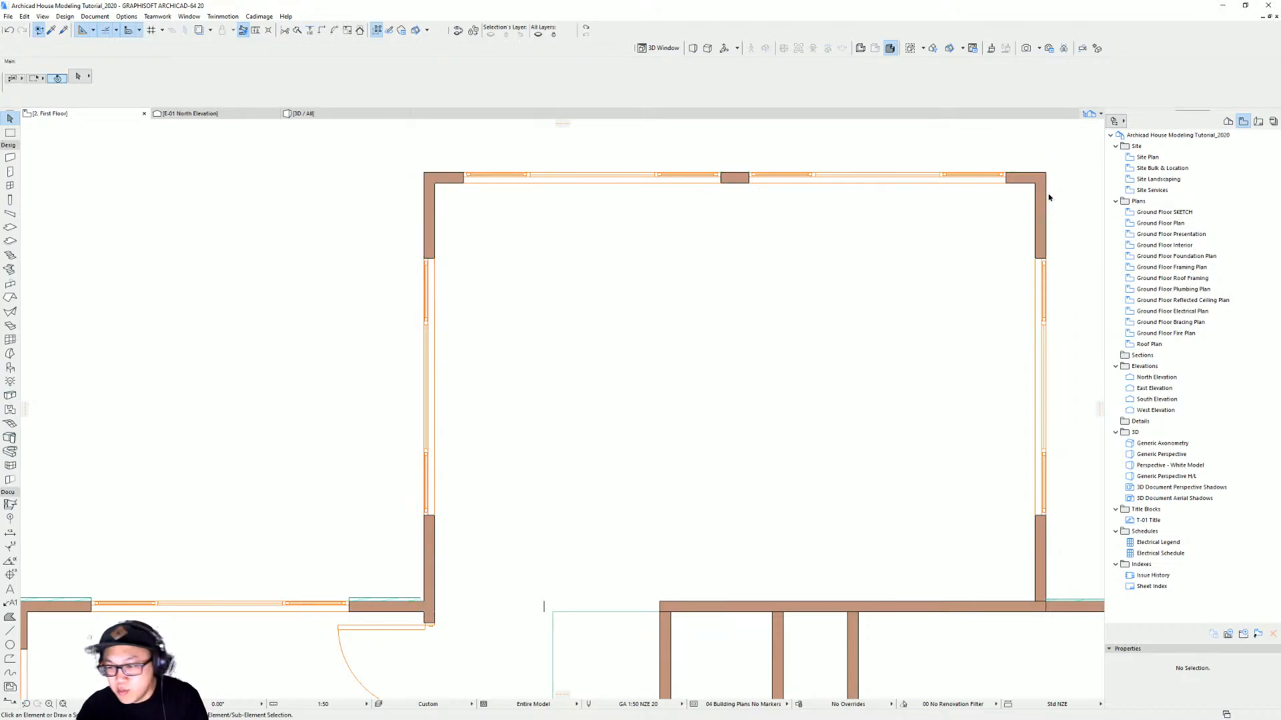
scroll(772, 353, down, 2)
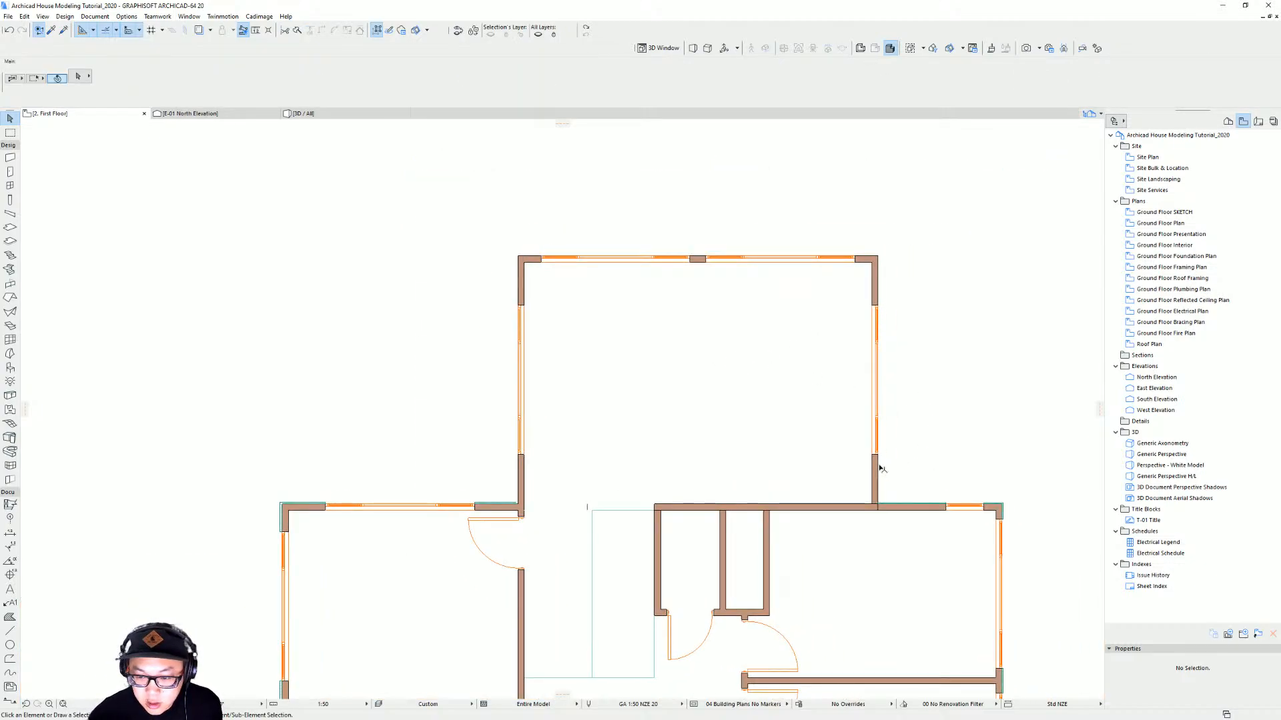
click(875, 464)
scroll(861, 467, up, 1)
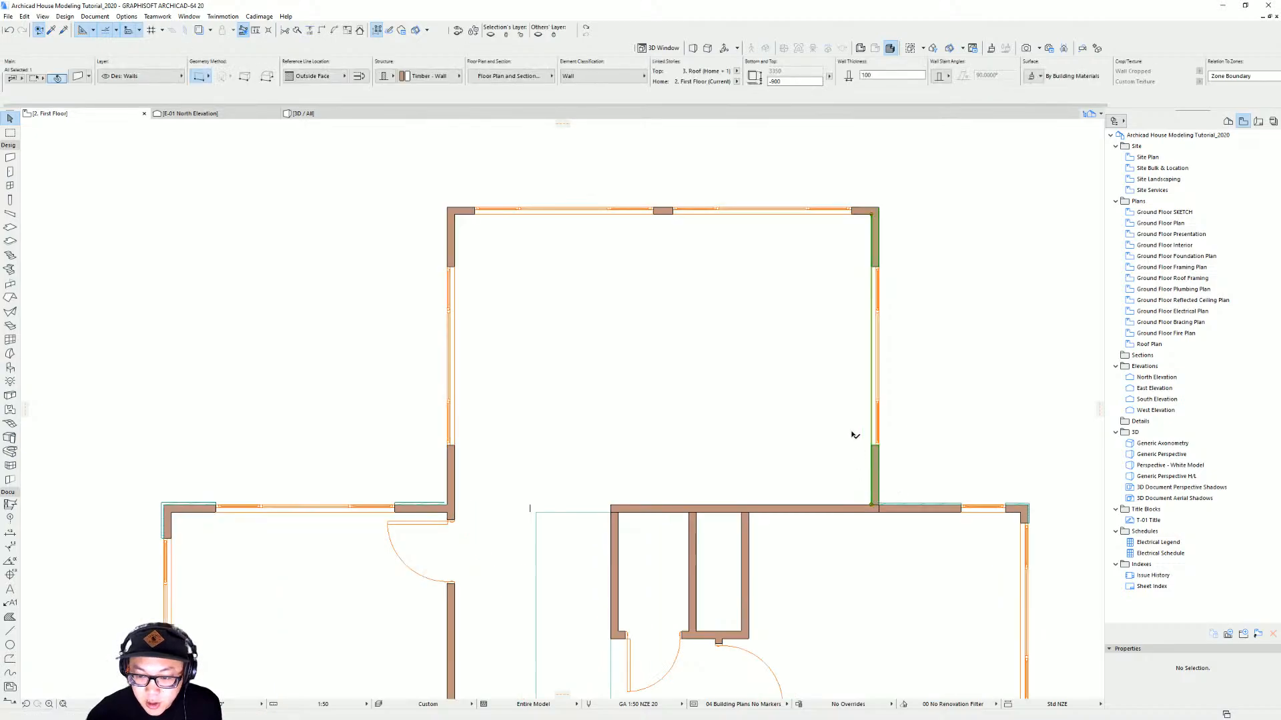
key(Escape)
click(863, 211)
key(ctrl+d)
click(863, 212)
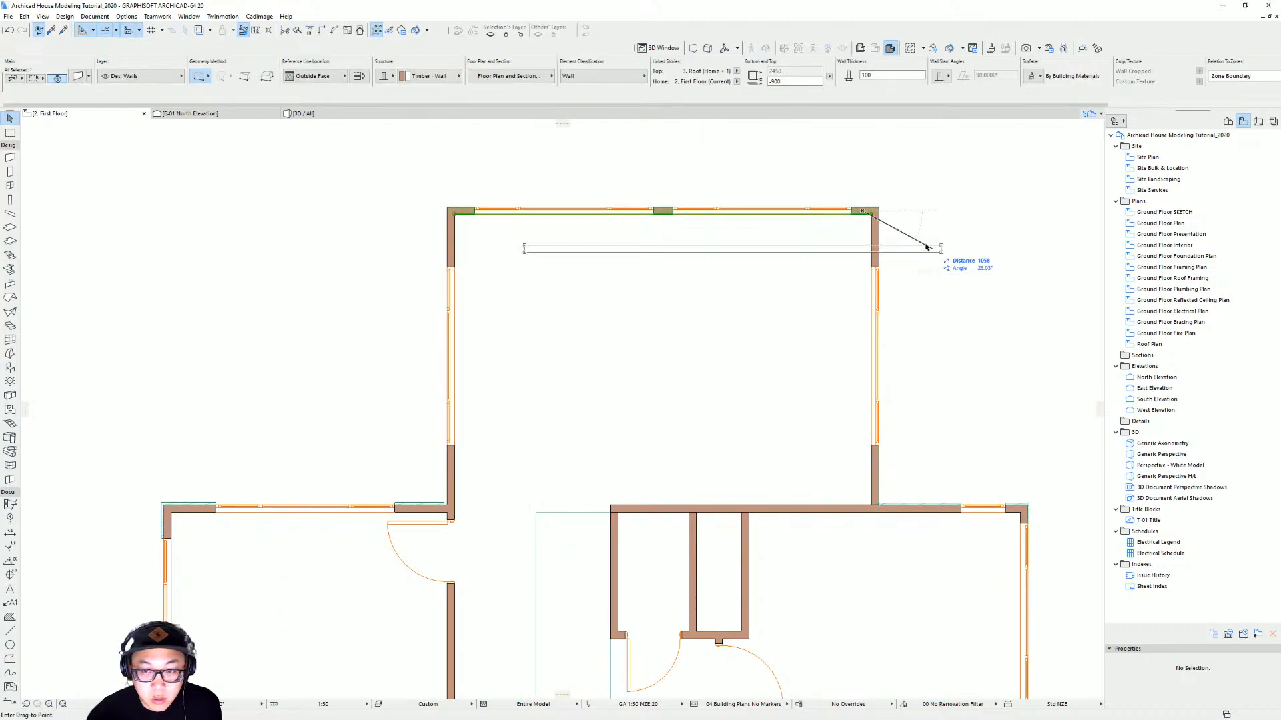
click(874, 223)
key(ctrl+z)
Flip the wing's east and west walls on their reference lines
shift+click(874, 239)
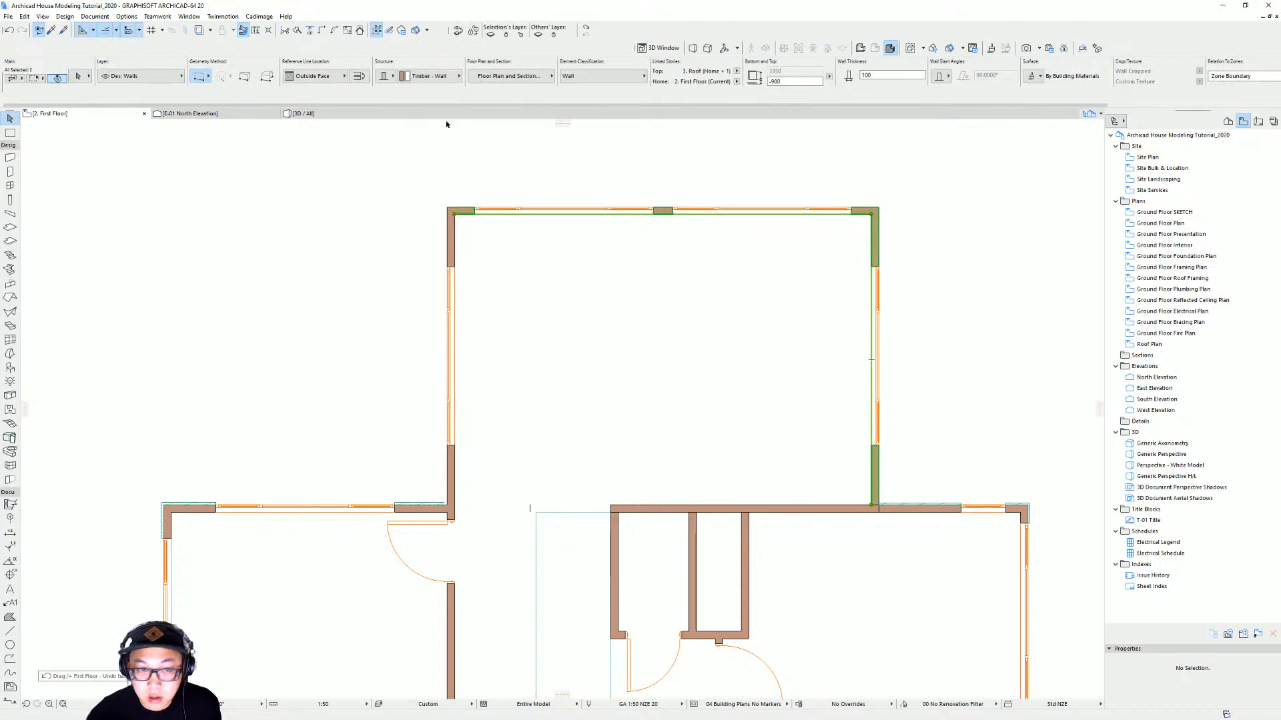
shift+click(453, 229)
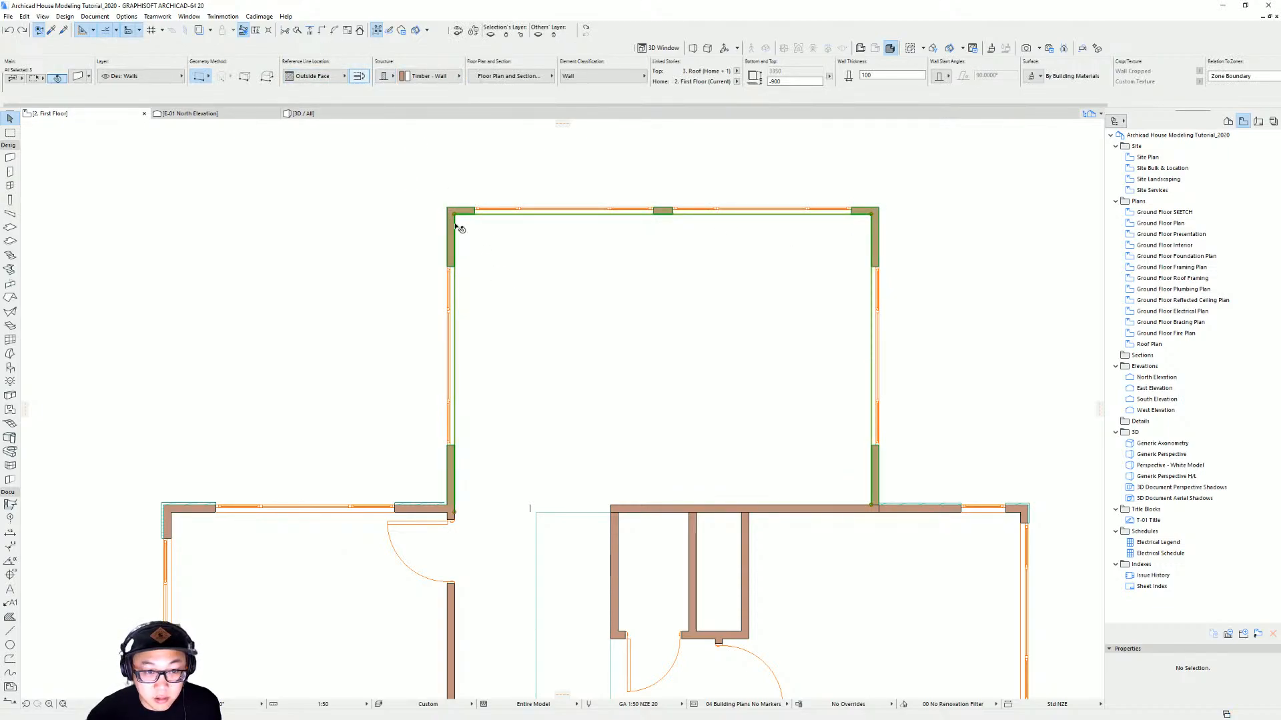
click(359, 77)
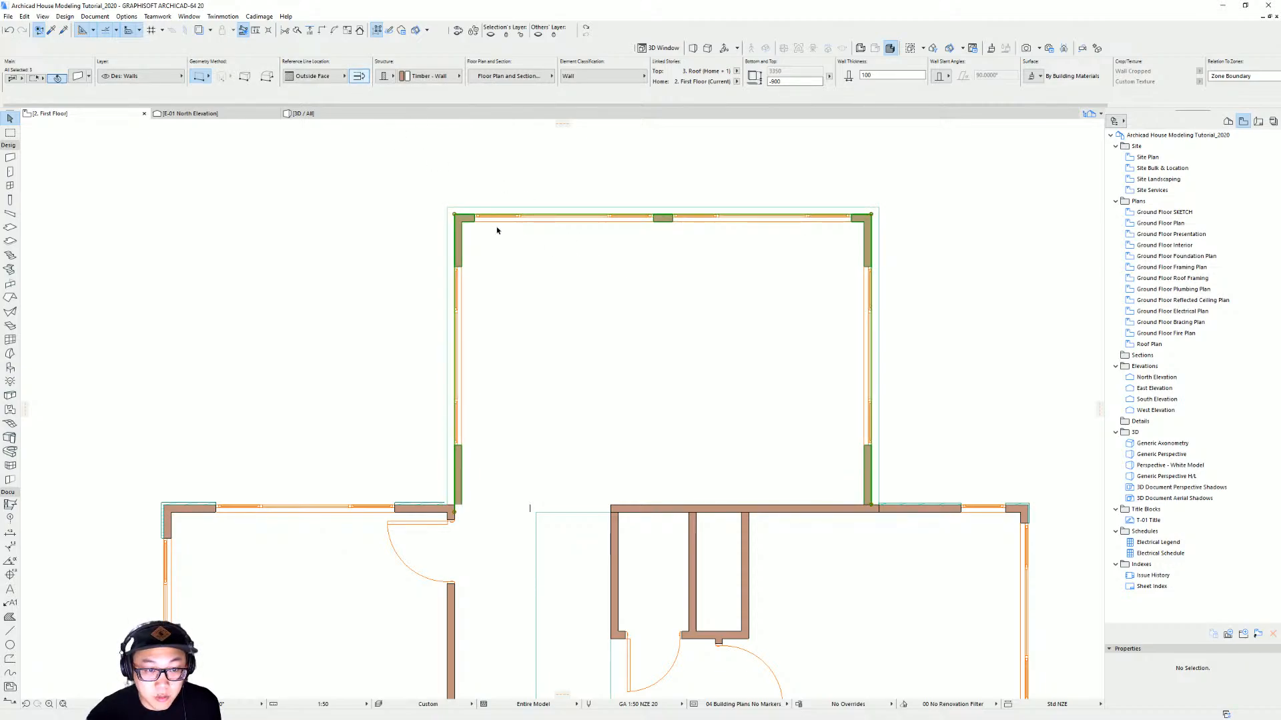
Move the wing's west wall outward so its outer face returns to the original corner
key(Escape)
click(460, 233)
key(ctrl+d)
click(454, 214)
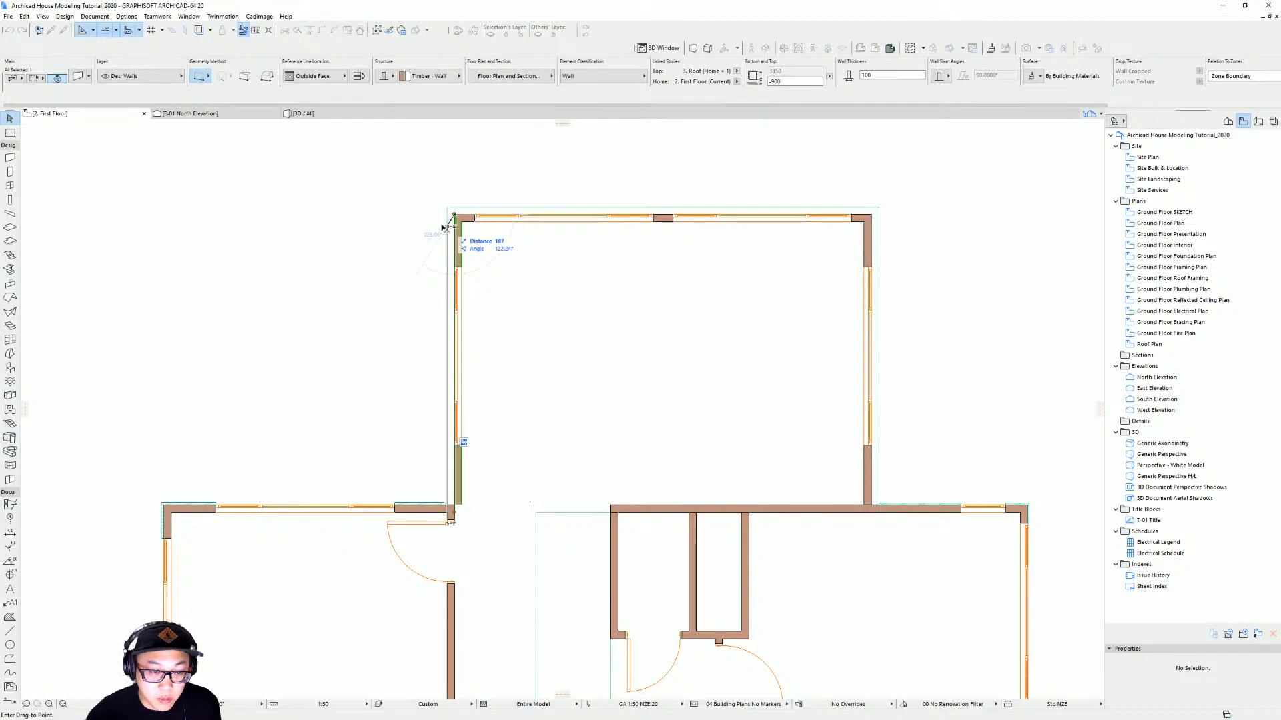
click(447, 214)
Move the wing's north wall outward to realign its outer face with the corners
click(455, 216)
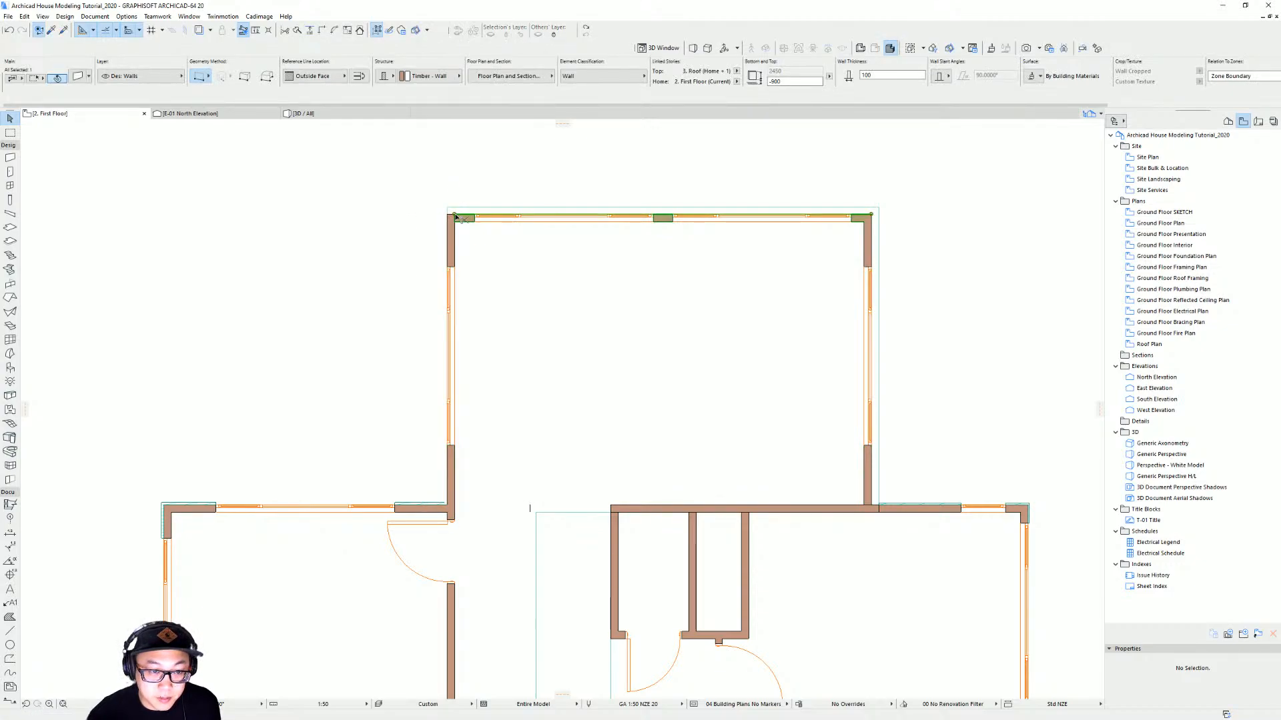
key(ctrl+d)
click(456, 216)
click(501, 211)
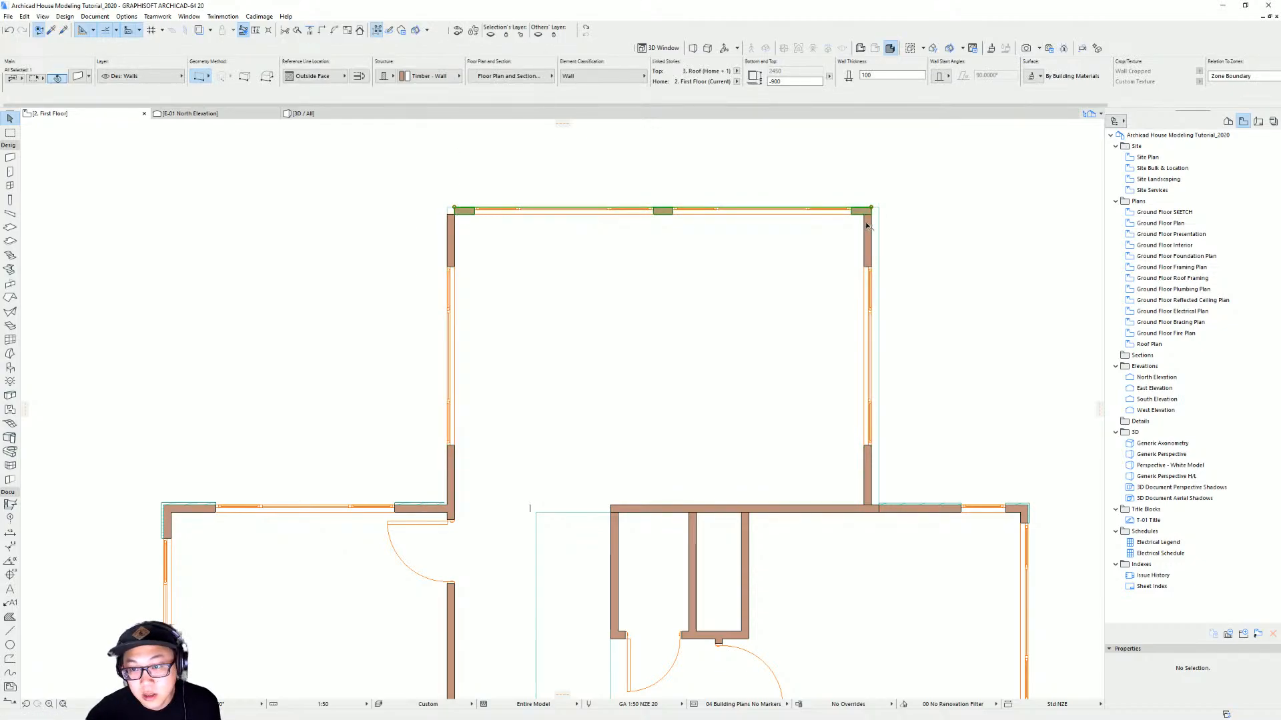
Move the wing's east wall outward to realign its outer face with the corners
click(867, 222)
key(ctrl+d)
click(871, 215)
click(879, 214)
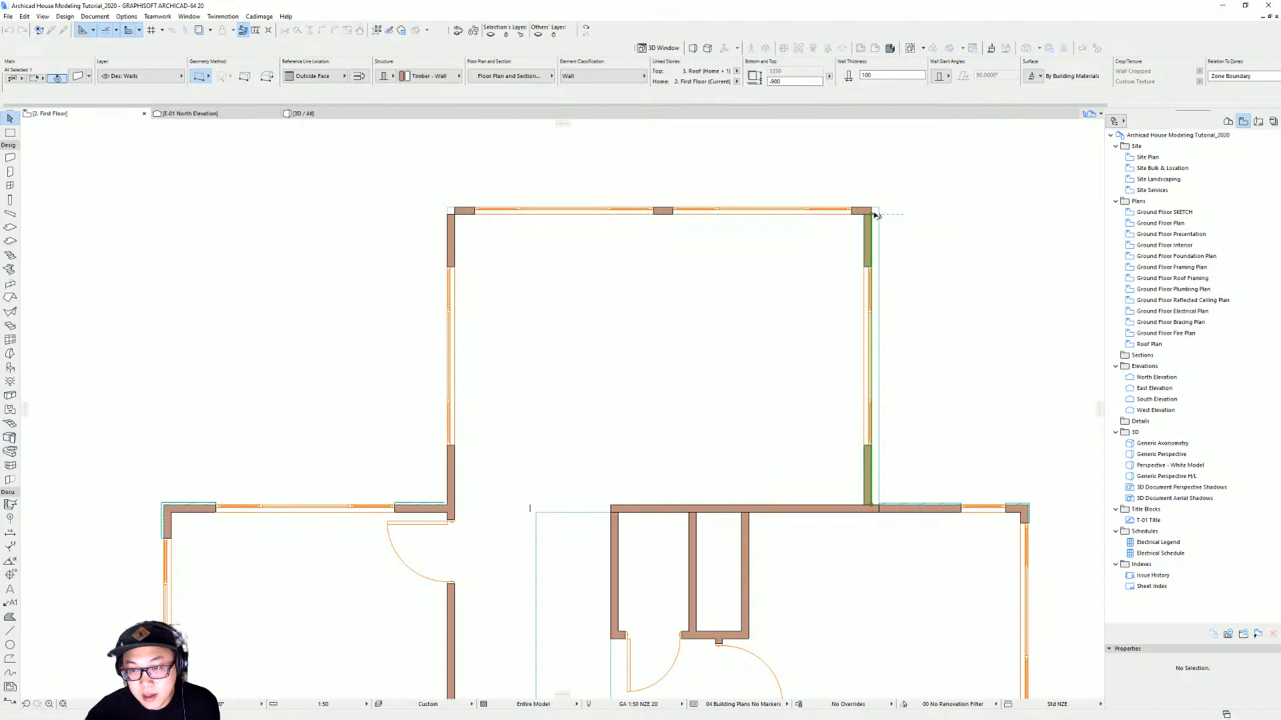
shift+click(862, 212)
Select the wing's west, north and east walls and apply a Cadimage wall covering to their outer side
shift+click(455, 239)
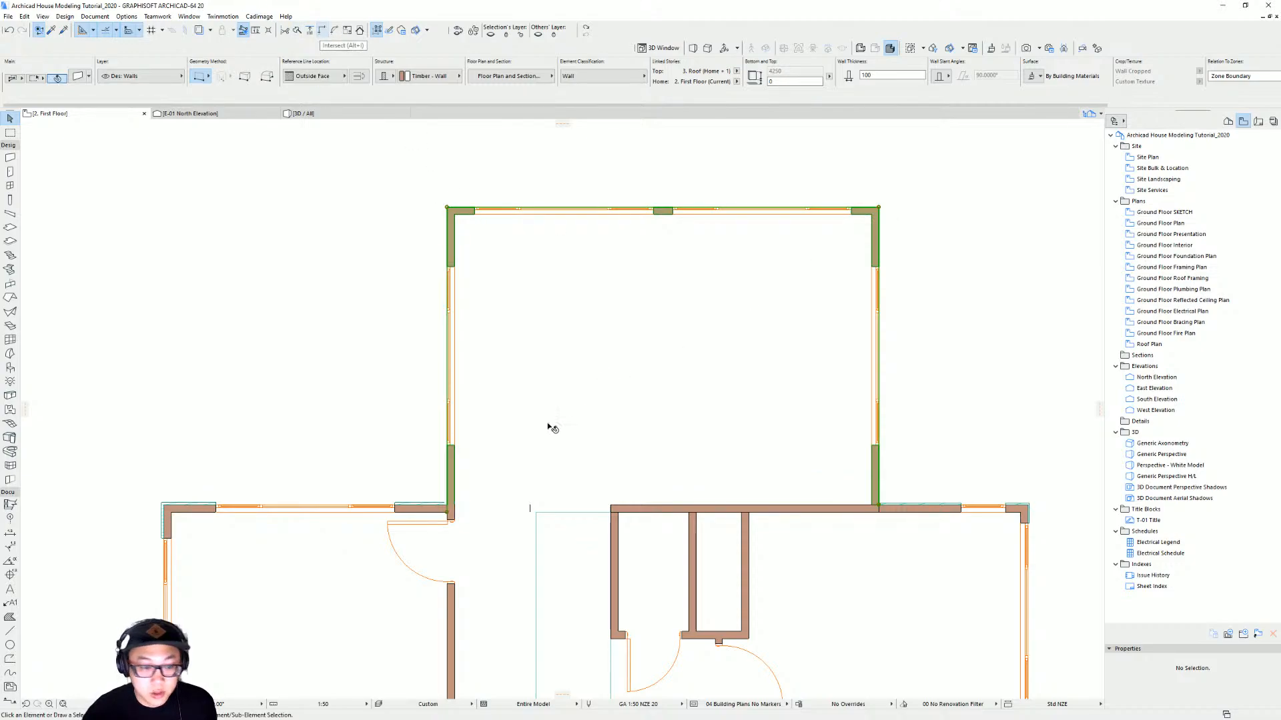
key(Escape)
click(451, 481)
shift+click(663, 213)
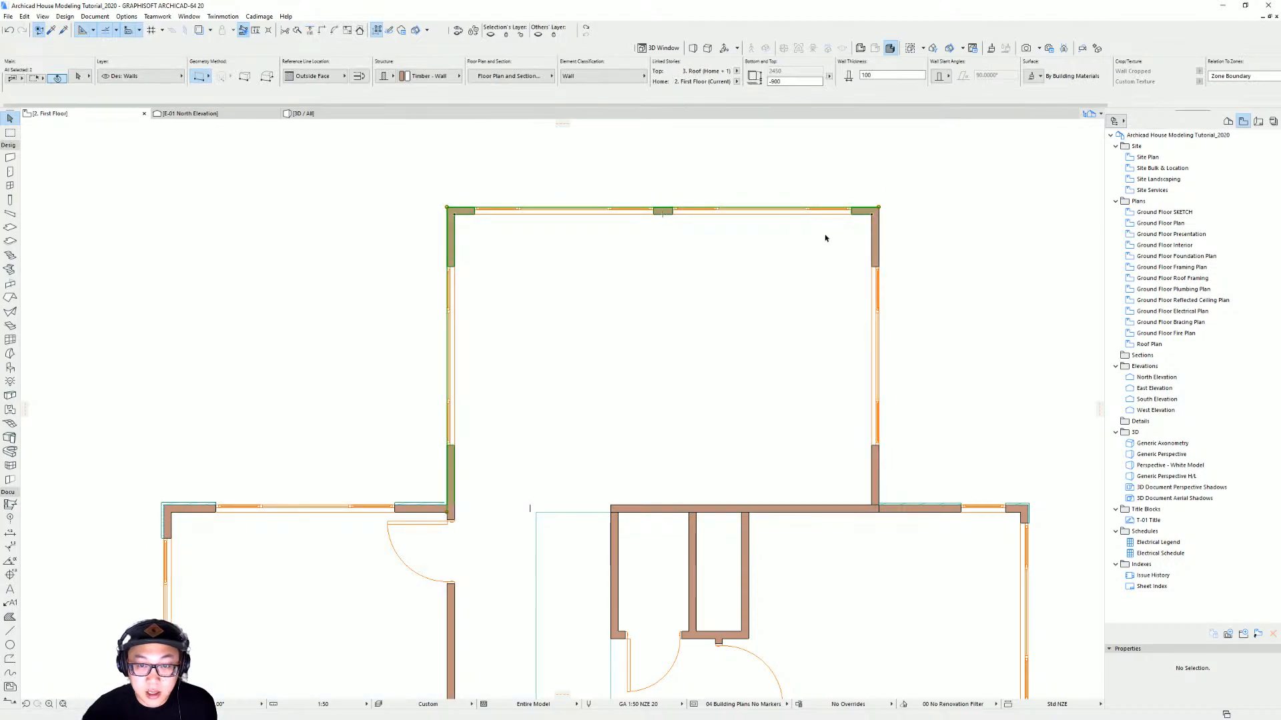
shift+click(874, 241)
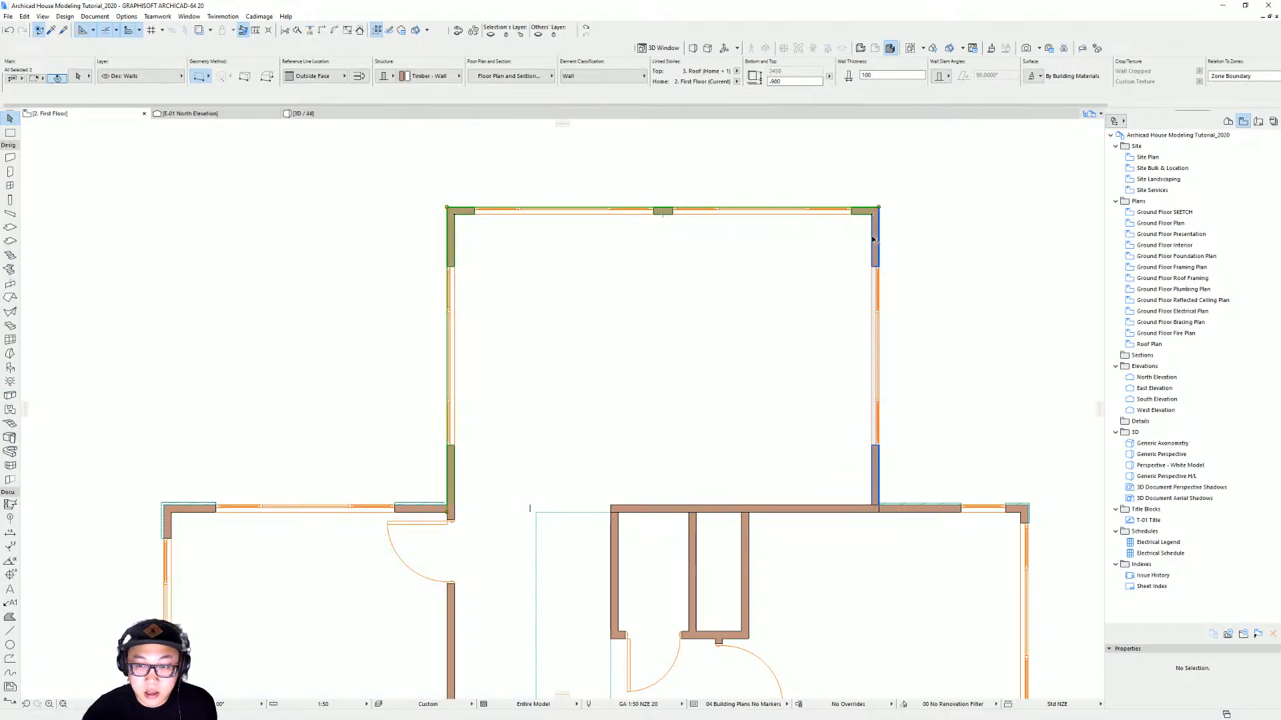
click(260, 18)
mouse_move(280, 67)
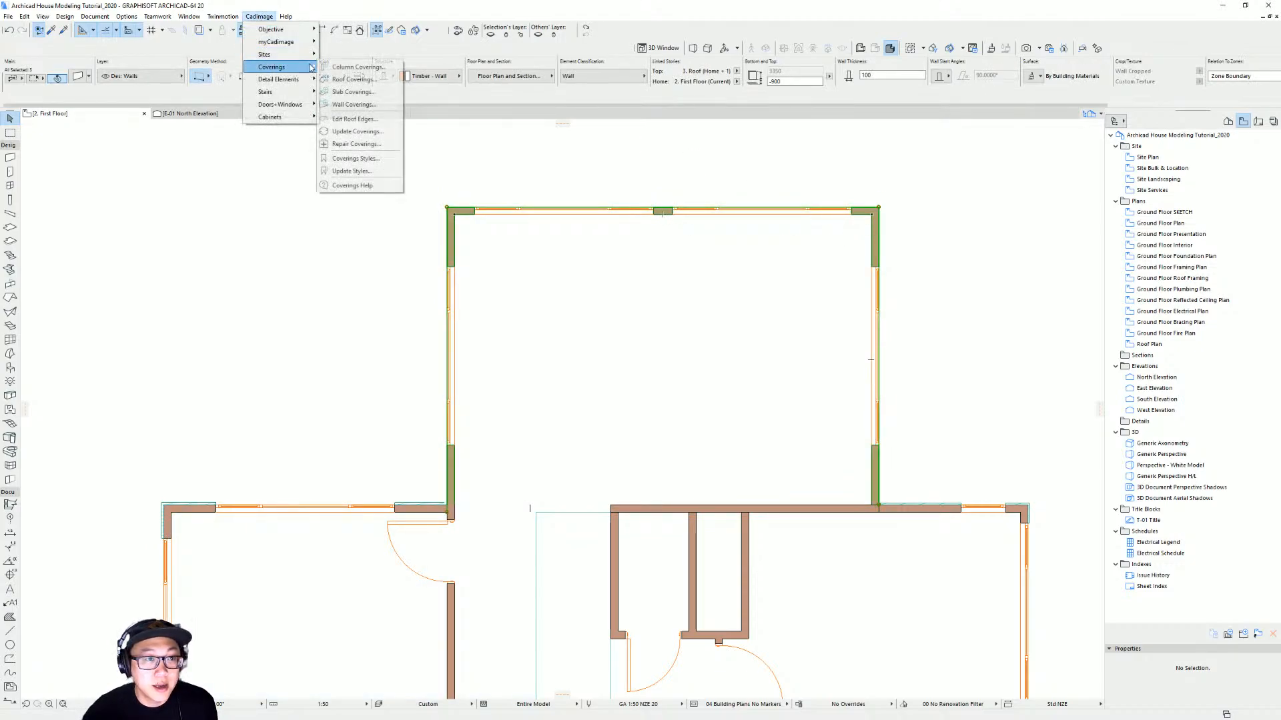
click(364, 104)
key(Return)
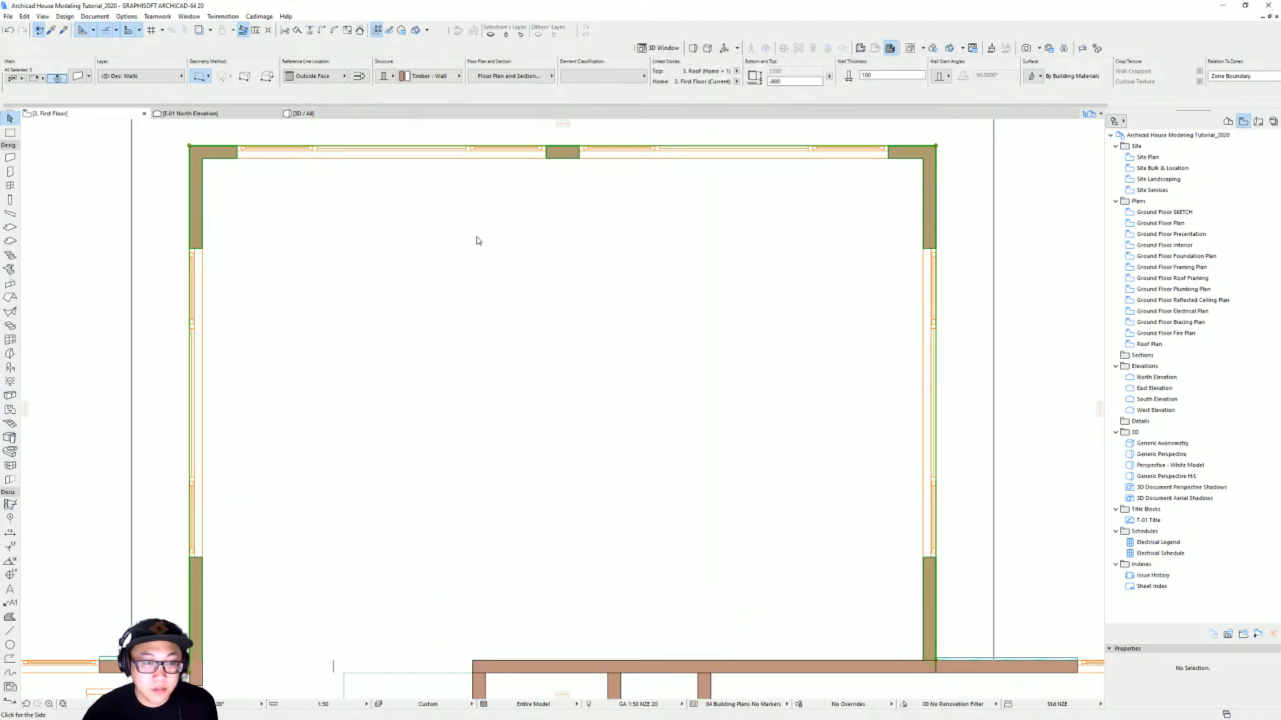
click(166, 159)
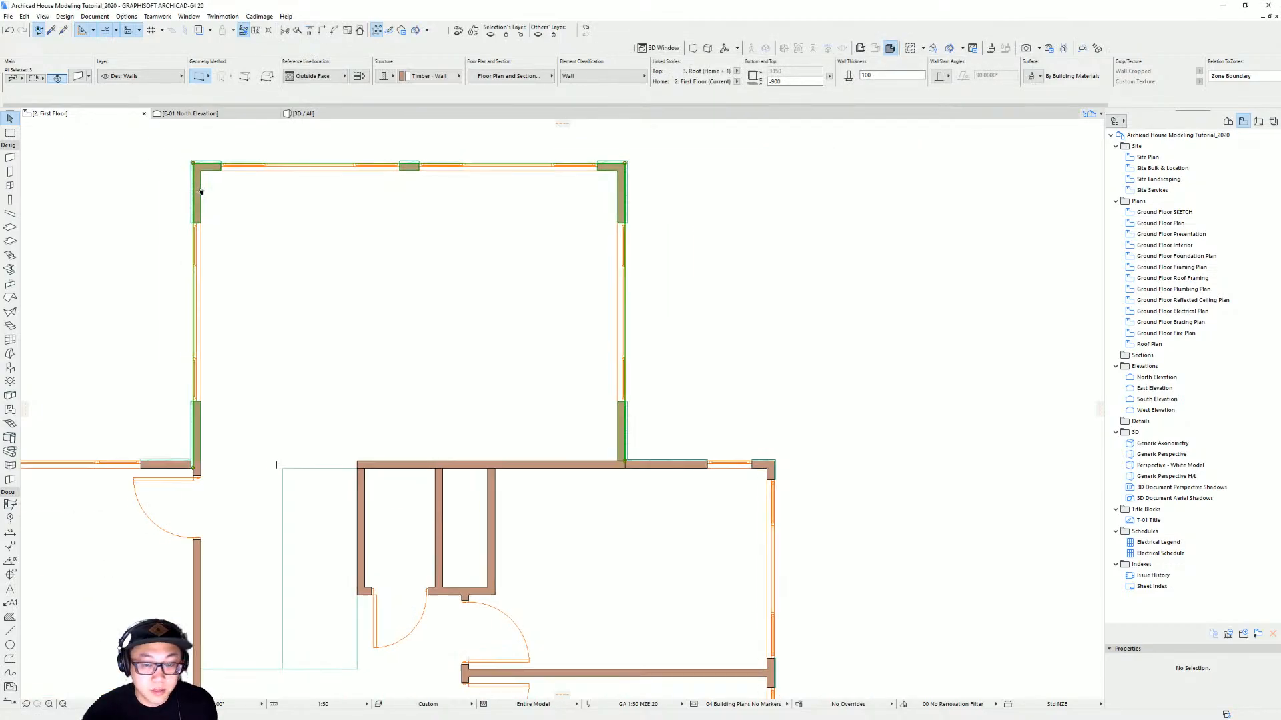
middle_drag(201, 191, 291, 191)
click(509, 315)
middle_drag(509, 314, 762, 304)
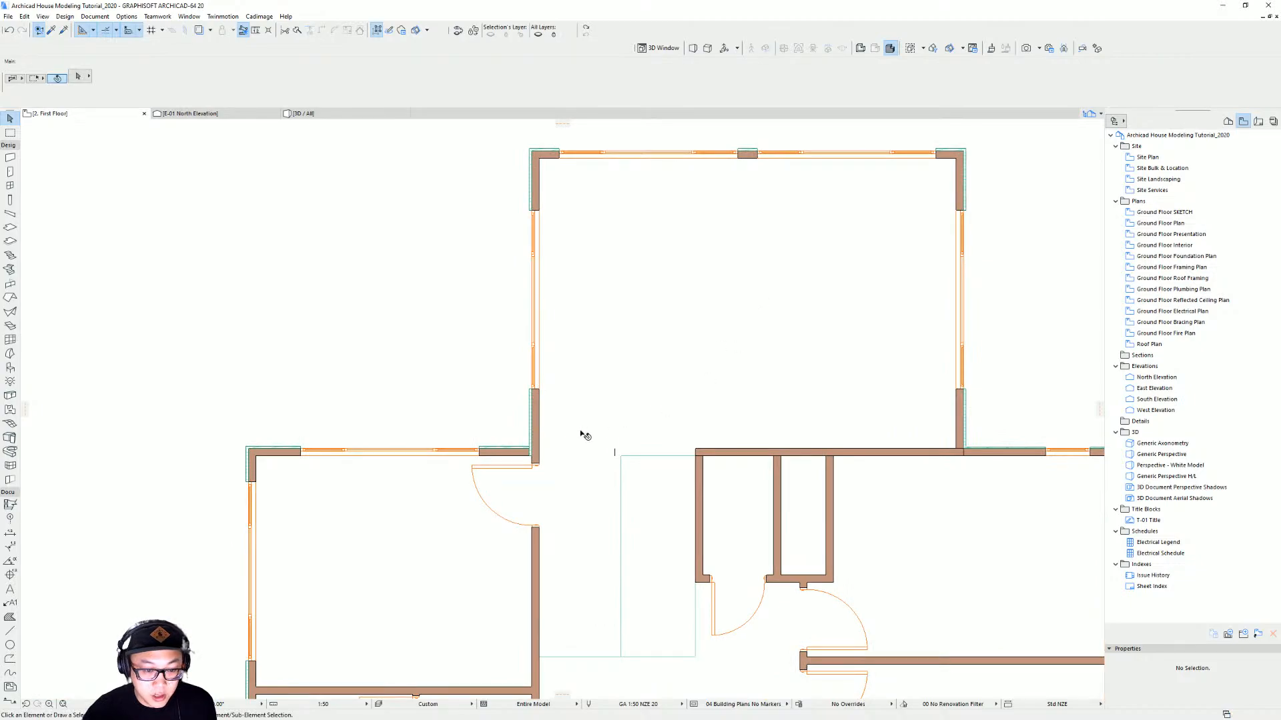
Inspect the applied wall coverings around the wing in the 3D view
key(F3)
scroll(523, 325, up, 3)
shift+middle_drag(522, 325, 741, 390)
scroll(660, 260, down, 1)
scroll(642, 231, down, 1)
shift+middle_drag(647, 287, 880, 195)
scroll(427, 300, down, 1)
scroll(440, 550, up, 3)
shift+middle_drag(440, 550, 778, 386)
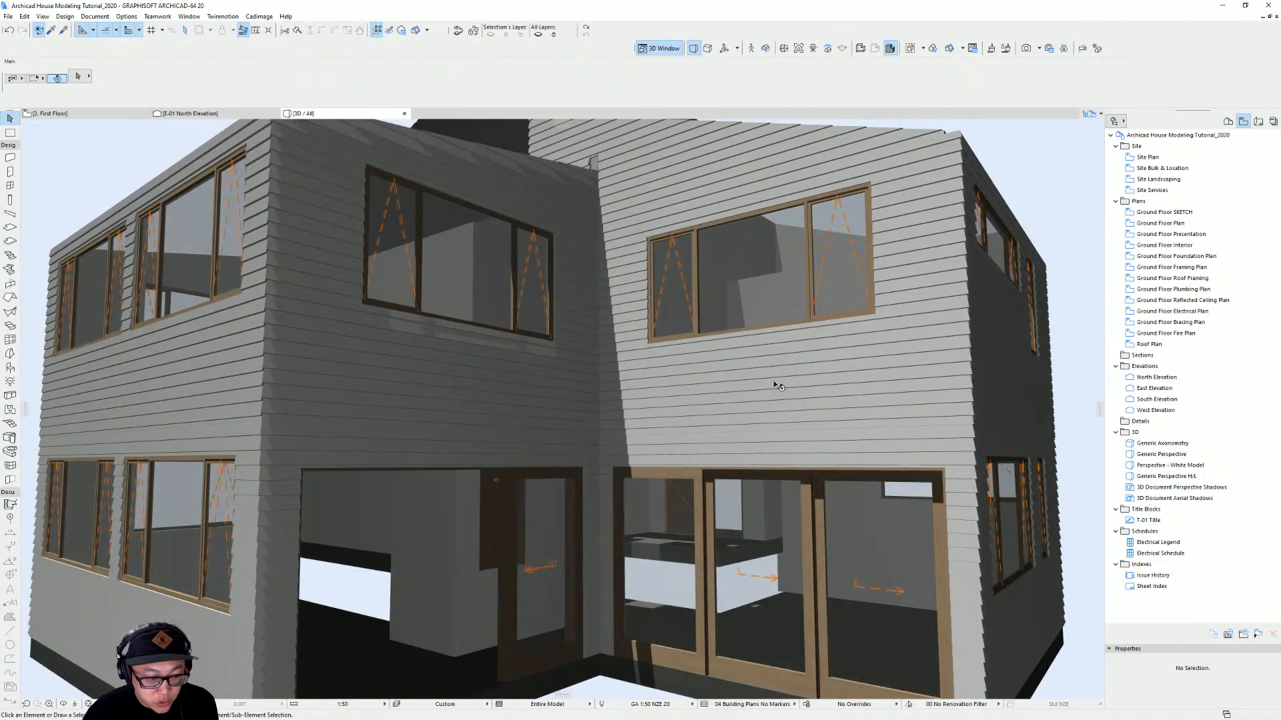
scroll(400, 437, up, 5)
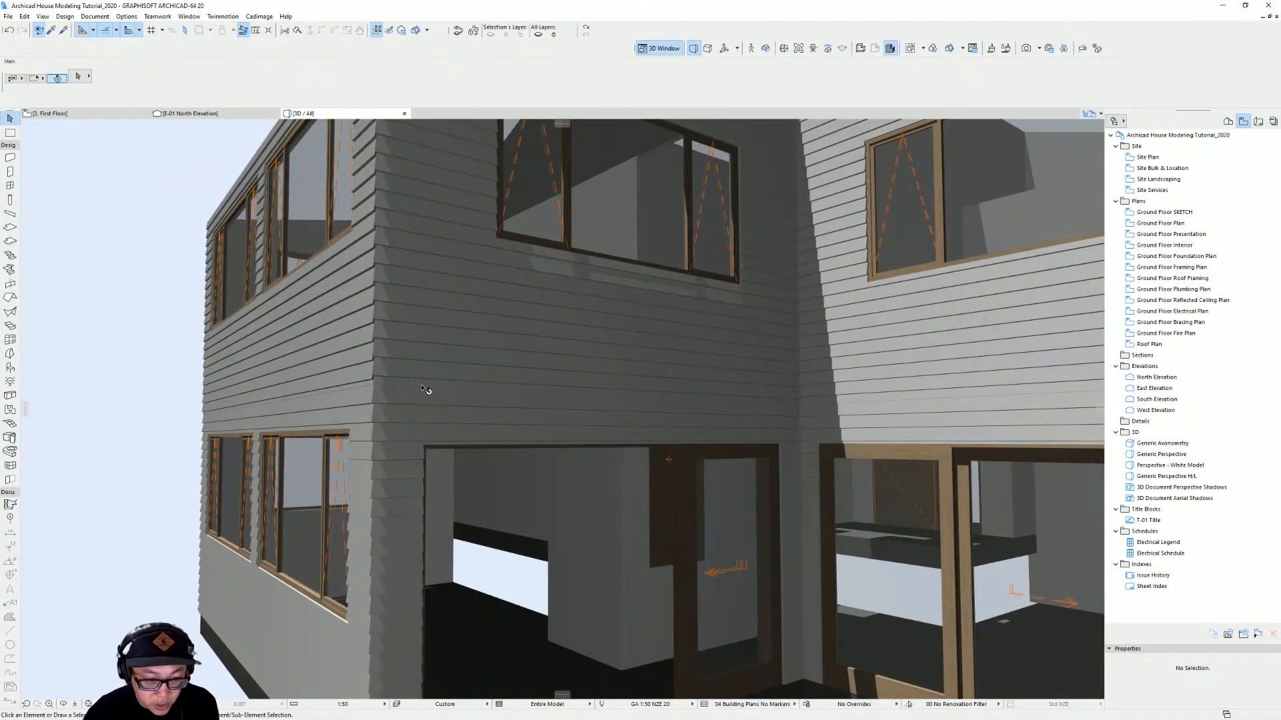
scroll(400, 408, up, 2)
click(400, 408)
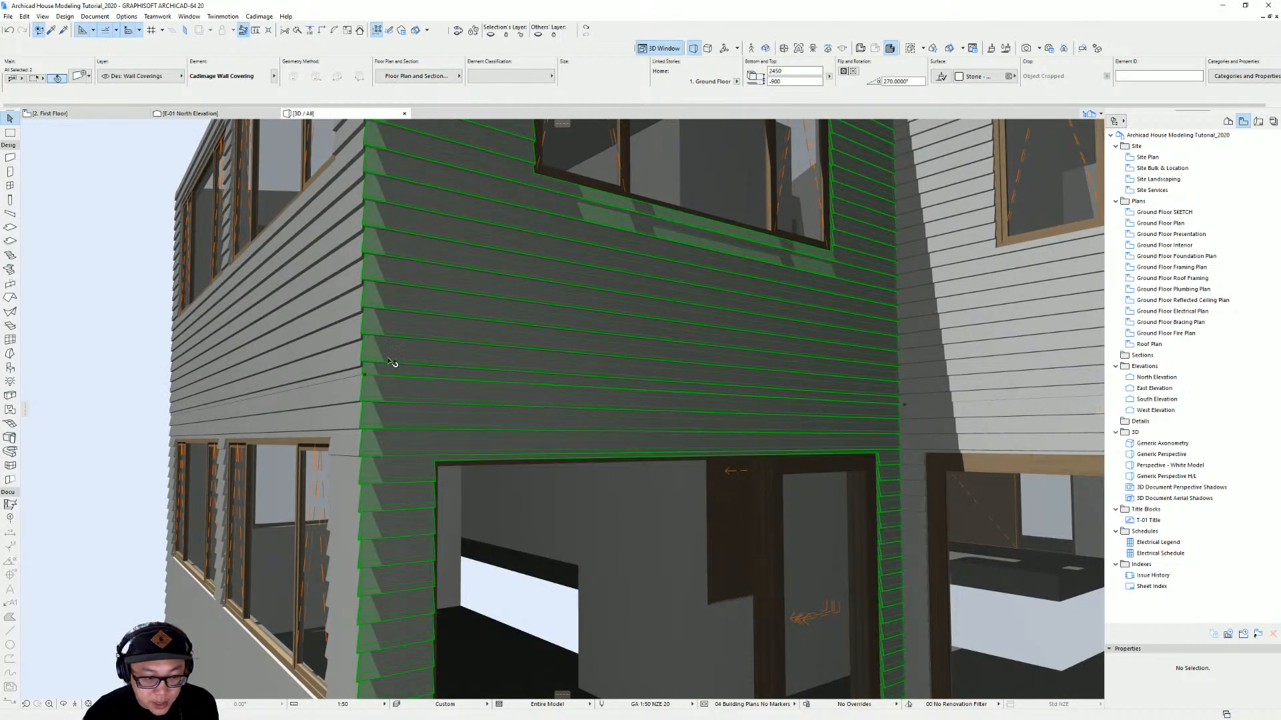
middle_drag(575, 387, 310, 392)
middle_drag(727, 387, 459, 386)
key(Escape)
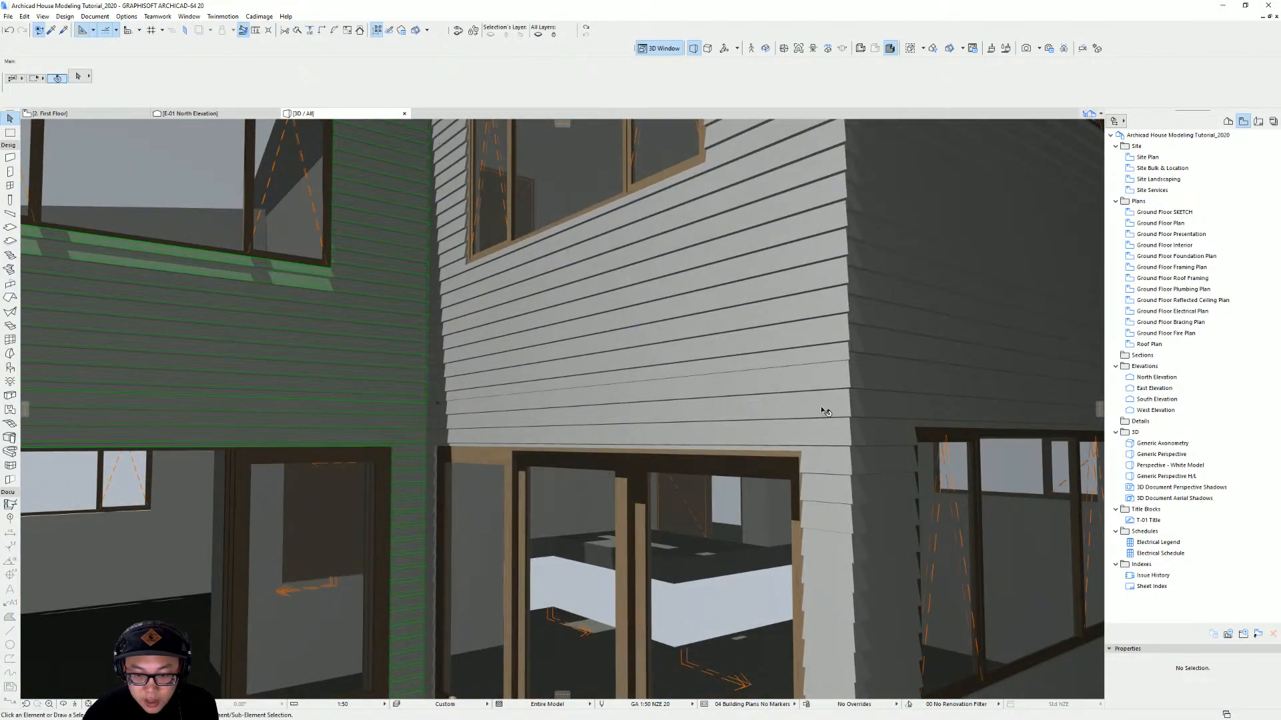
Examine the ground-floor covering above the sliding doors where it meets the first-floor cladding
scroll(784, 382, down, 2)
middle_drag(874, 387, 797, 392)
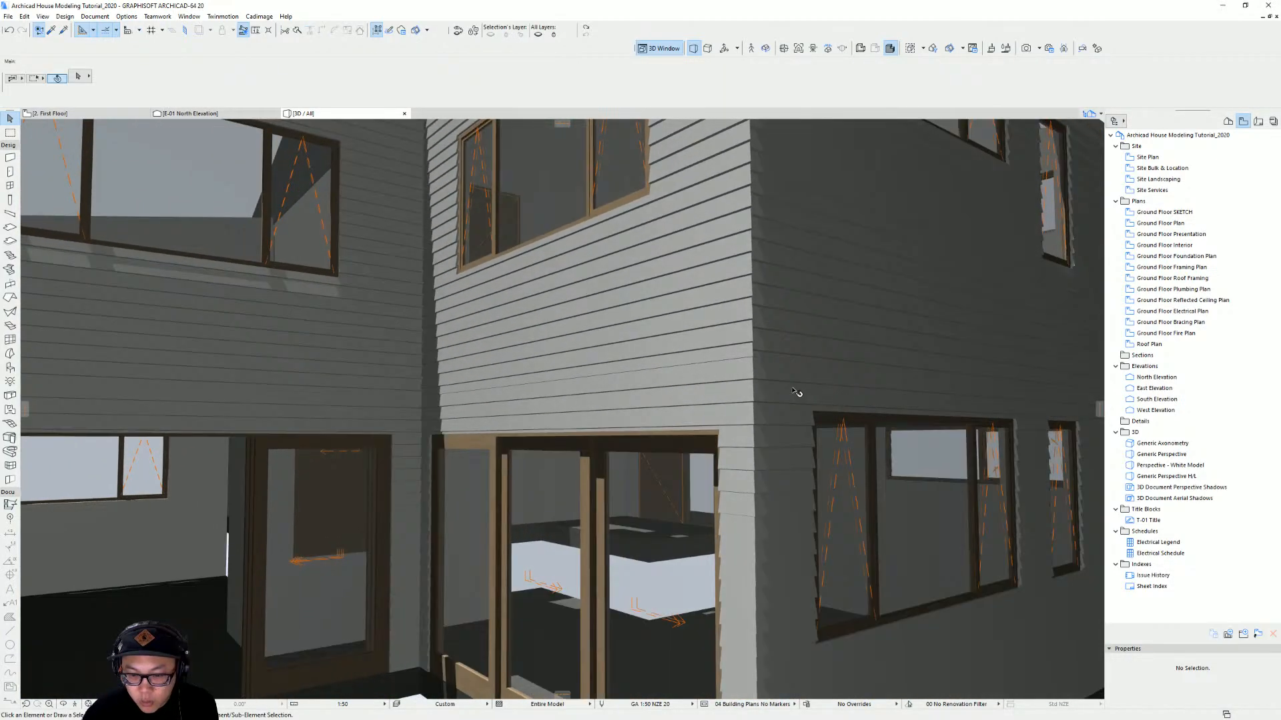
click(729, 387)
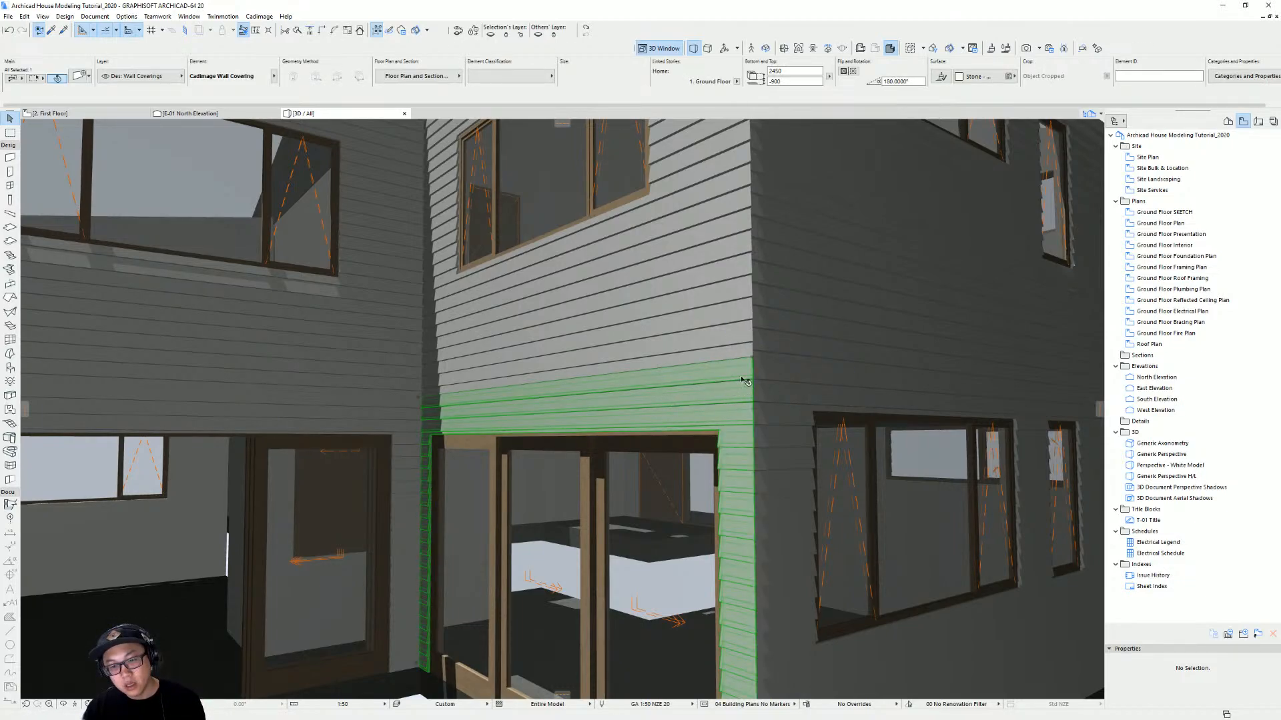
middle_drag(751, 378, 697, 360)
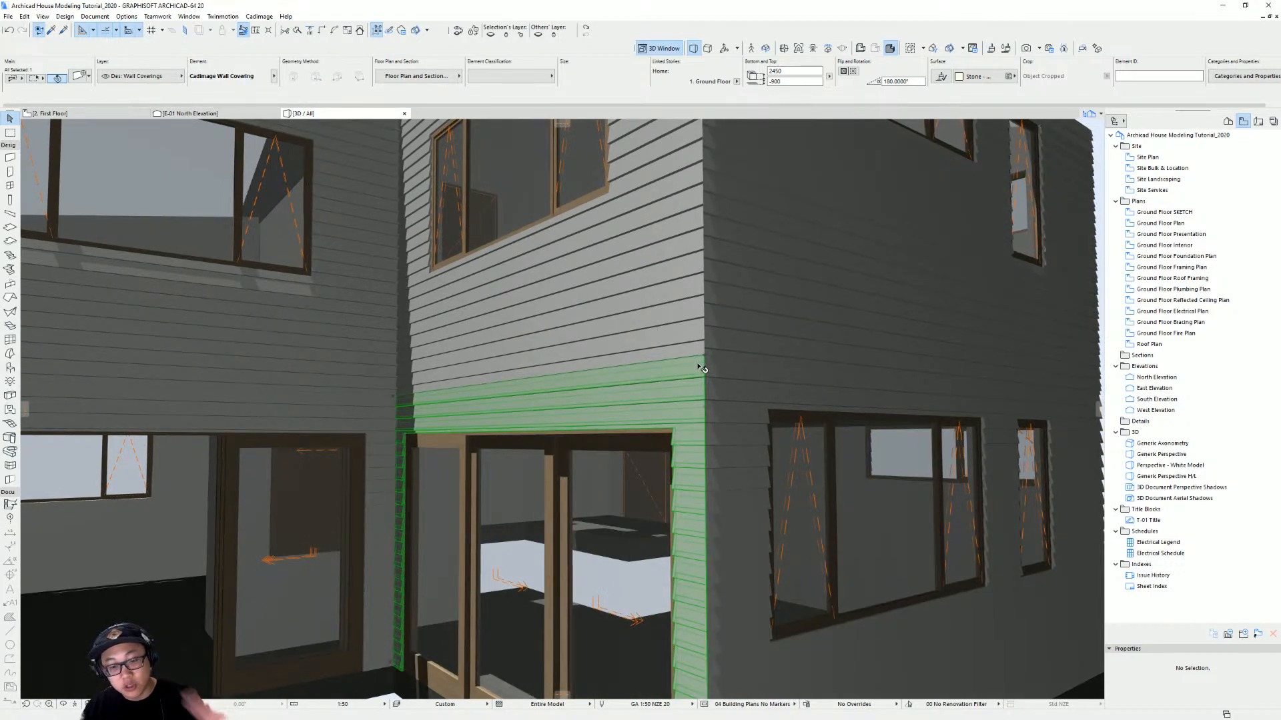
scroll(734, 410, down, 2)
middle_drag(734, 410, 680, 393)
scroll(692, 399, down, 3)
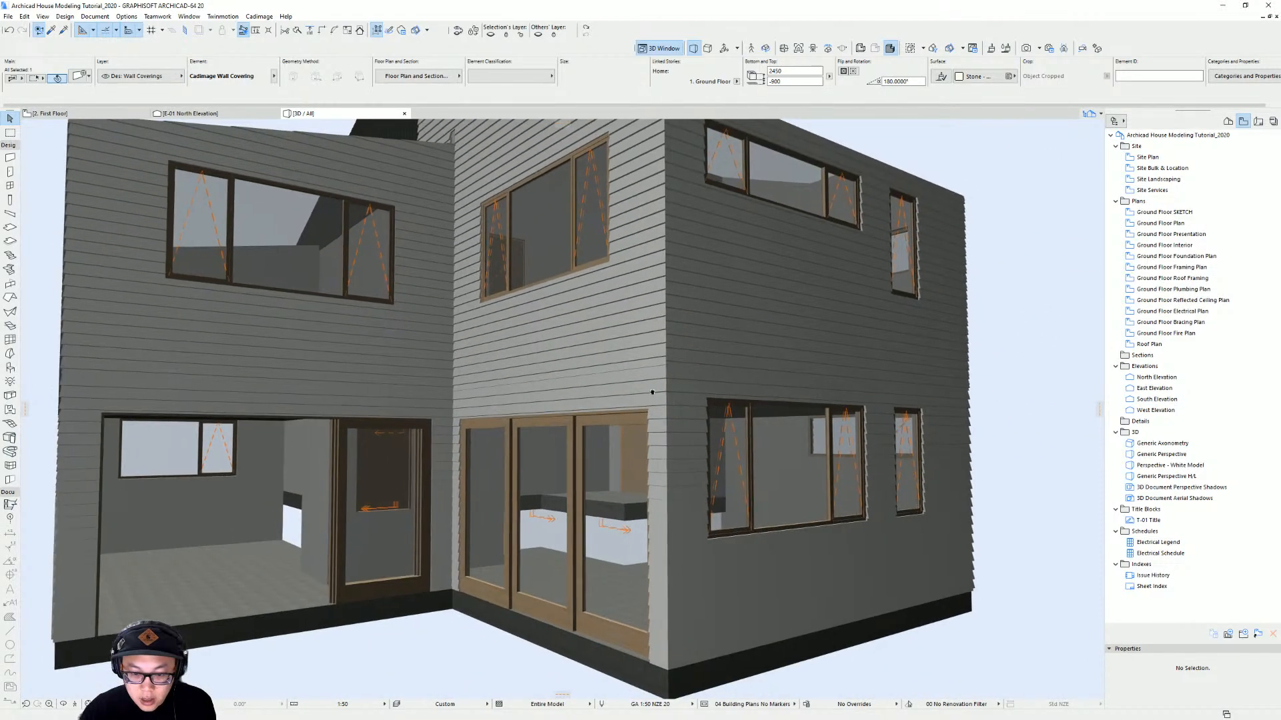
scroll(641, 400, up, 3)
Select the ground-floor exterior wall coverings in plan and set their cladding origin to Top Left
key(F2)
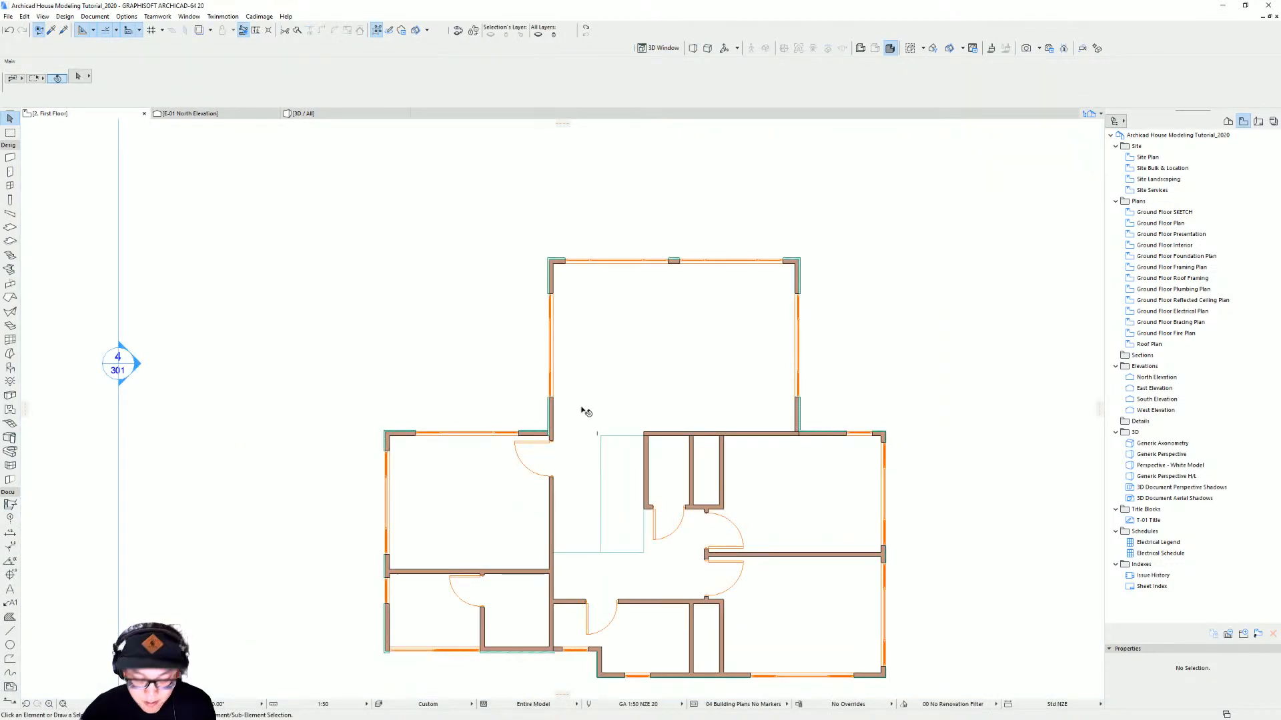
key(ctrl+Down)
scroll(800, 406, up, 2)
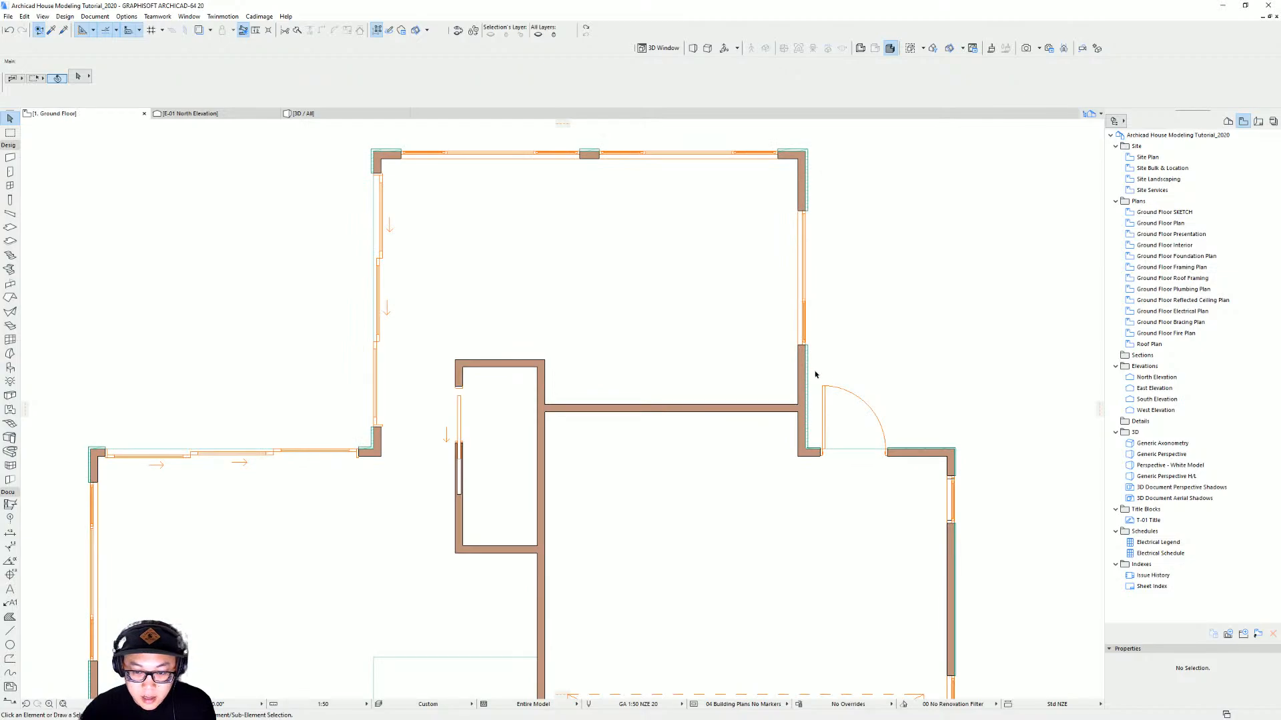
scroll(809, 156, up, 2)
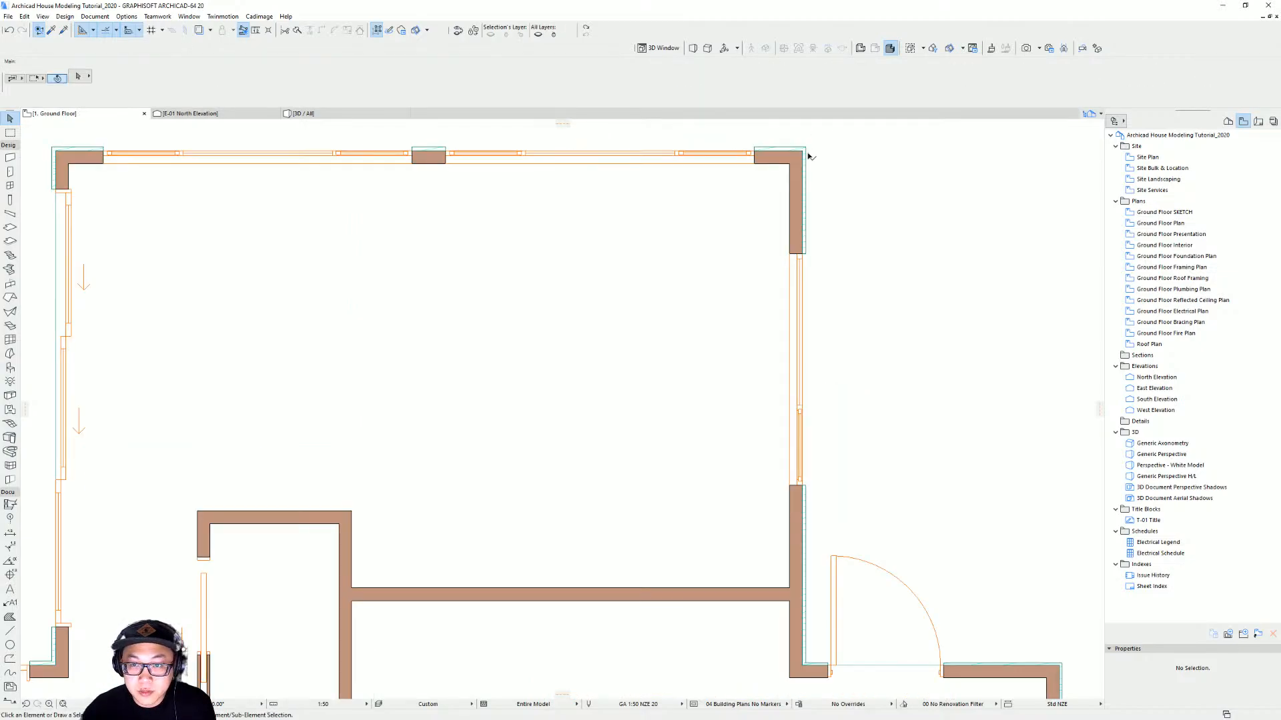
click(803, 146)
shift+click(805, 154)
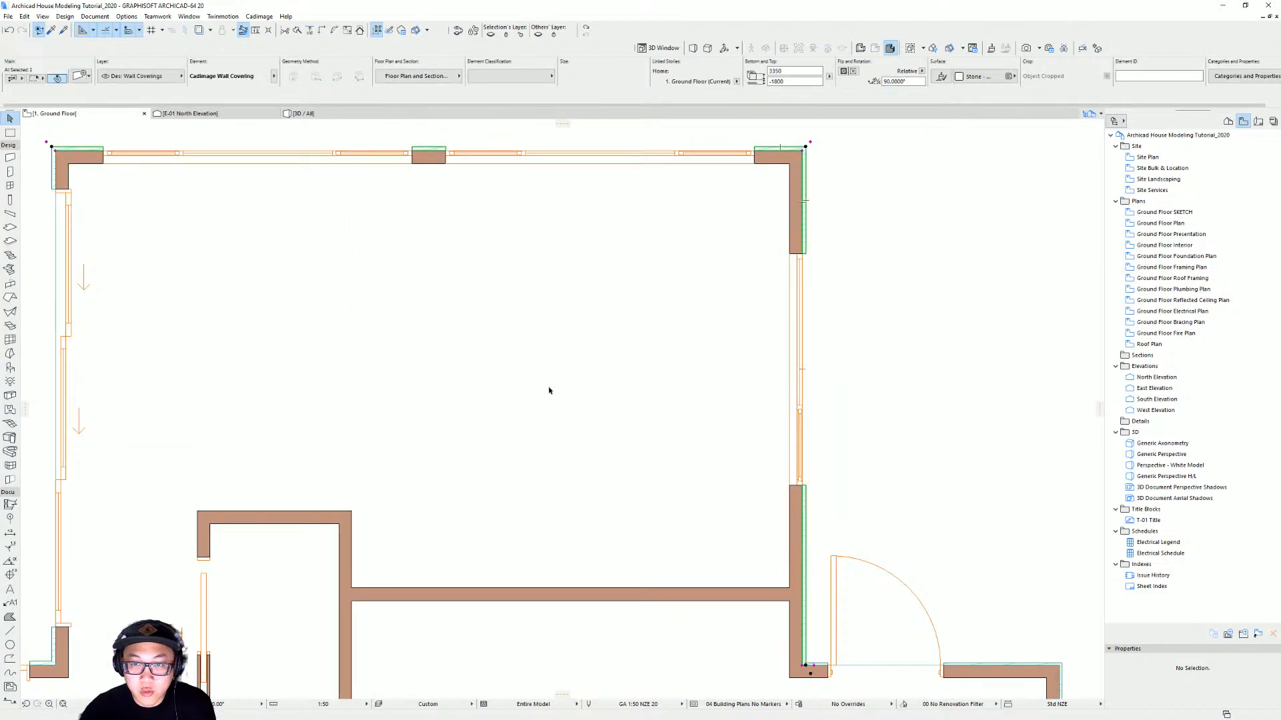
scroll(434, 360, down, 2)
middle_drag(339, 315, 800, 289)
shift+click(674, 226)
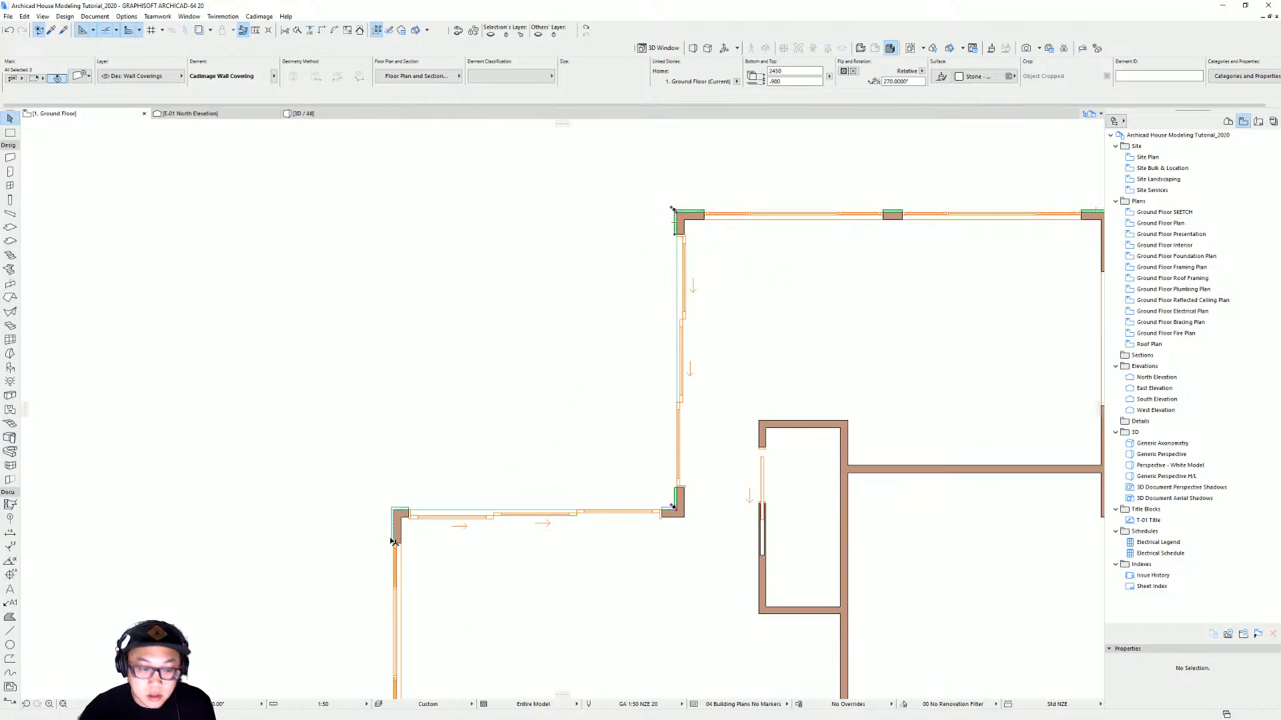
scroll(390, 532, up, 2)
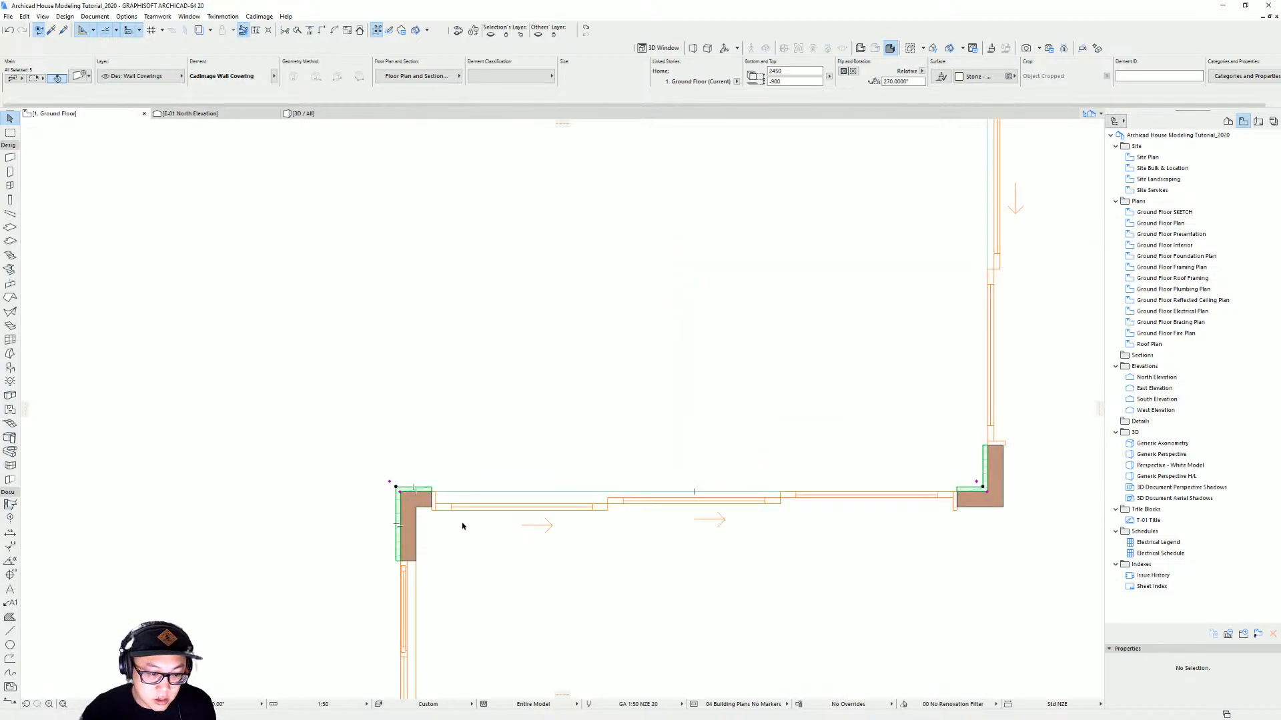
scroll(462, 526, down, 2)
middle_drag(462, 526, 474, 172)
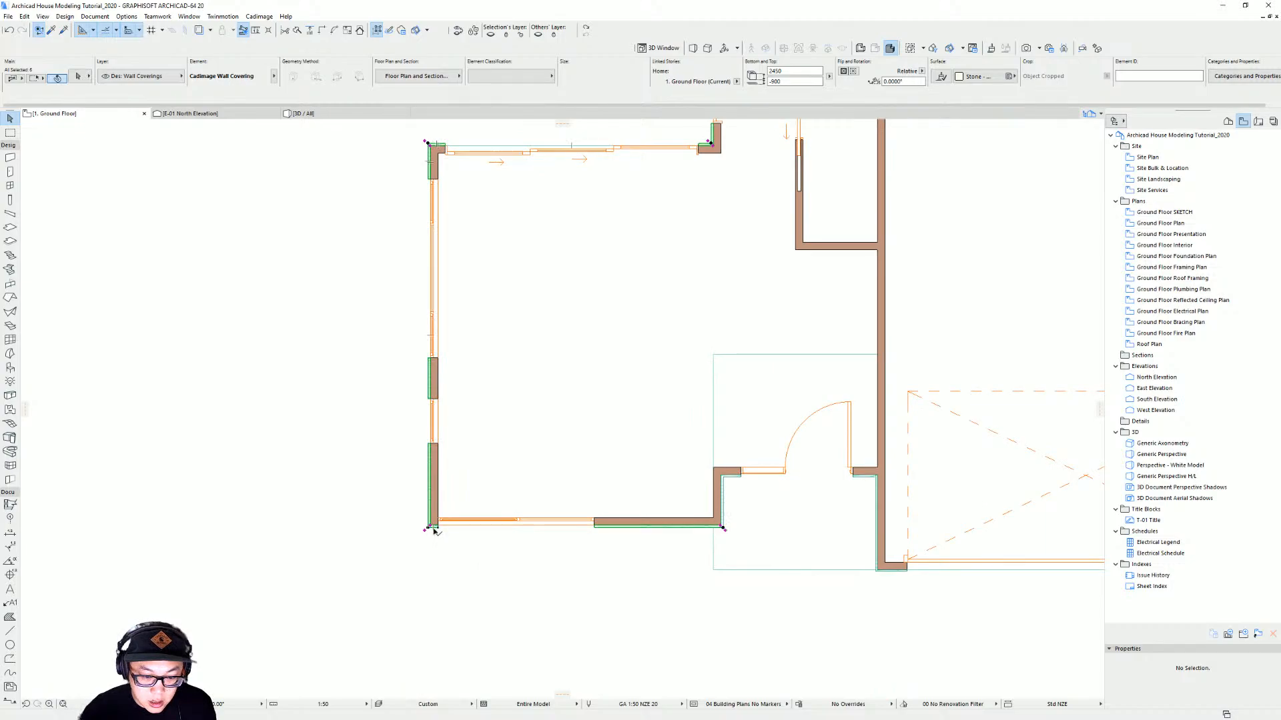
shift+click(713, 527)
scroll(724, 524, up, 2)
shift+click(721, 459)
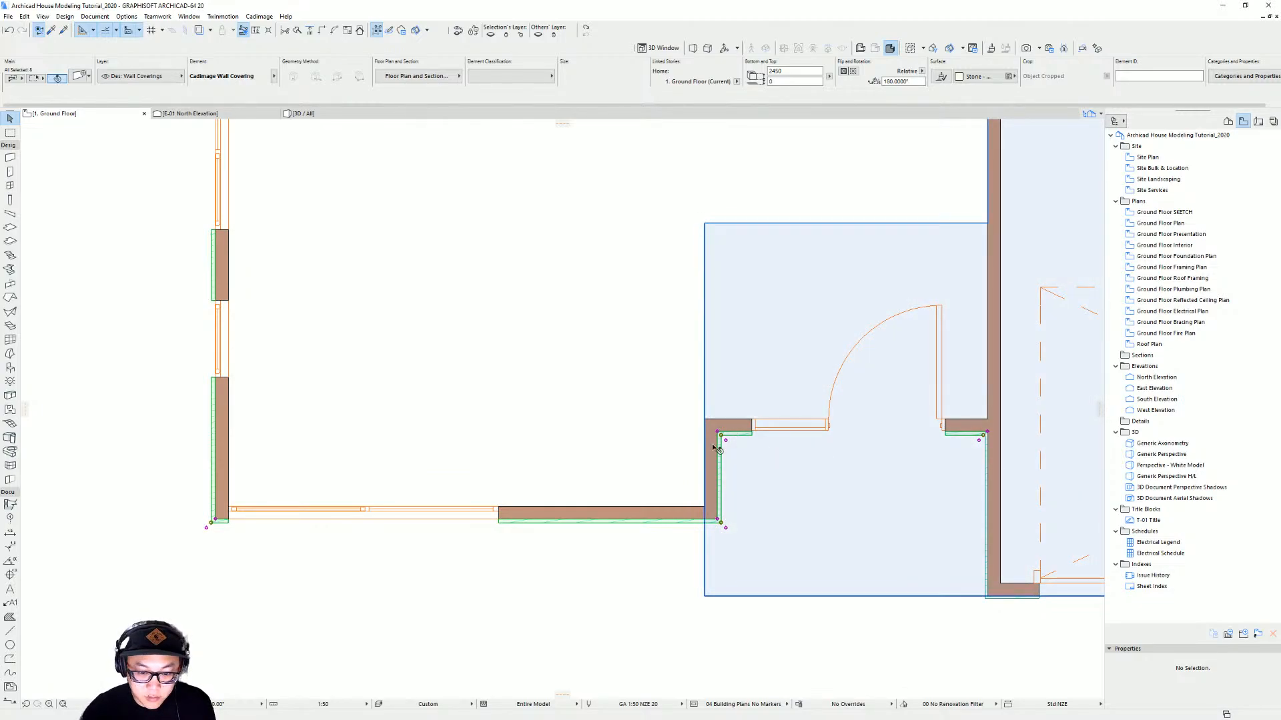
scroll(715, 447, down, 4)
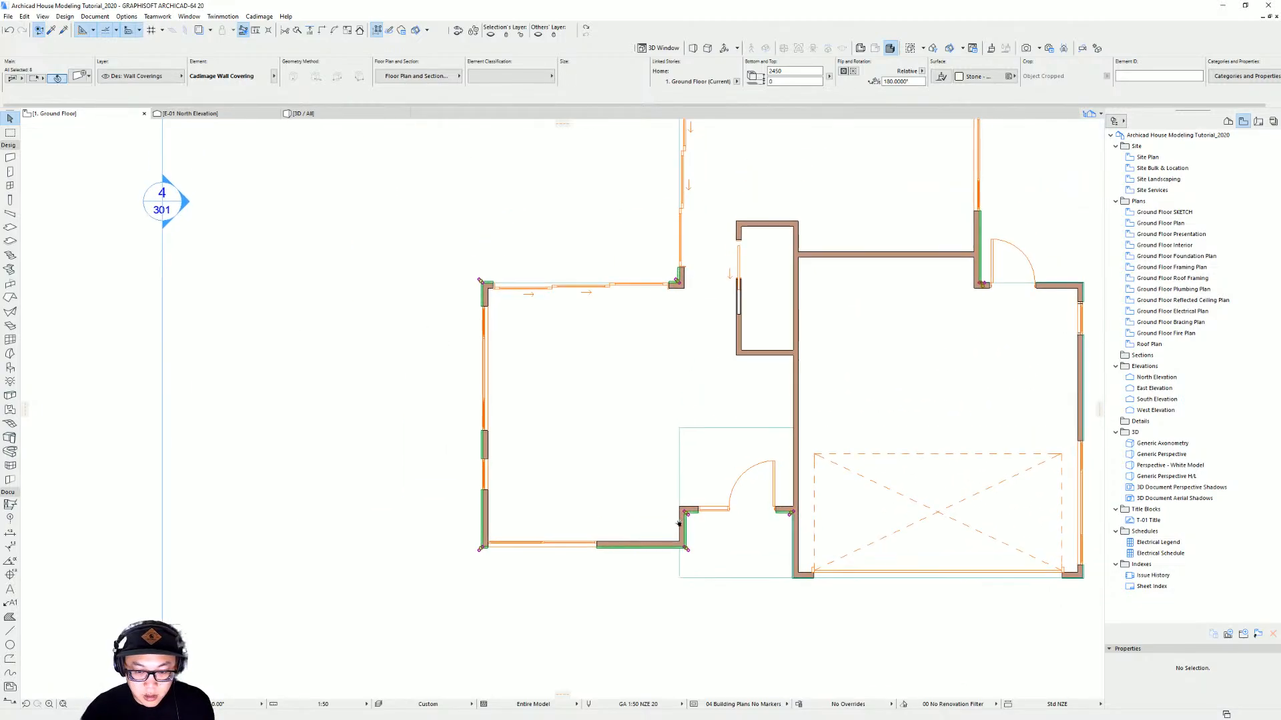
double_click(633, 288)
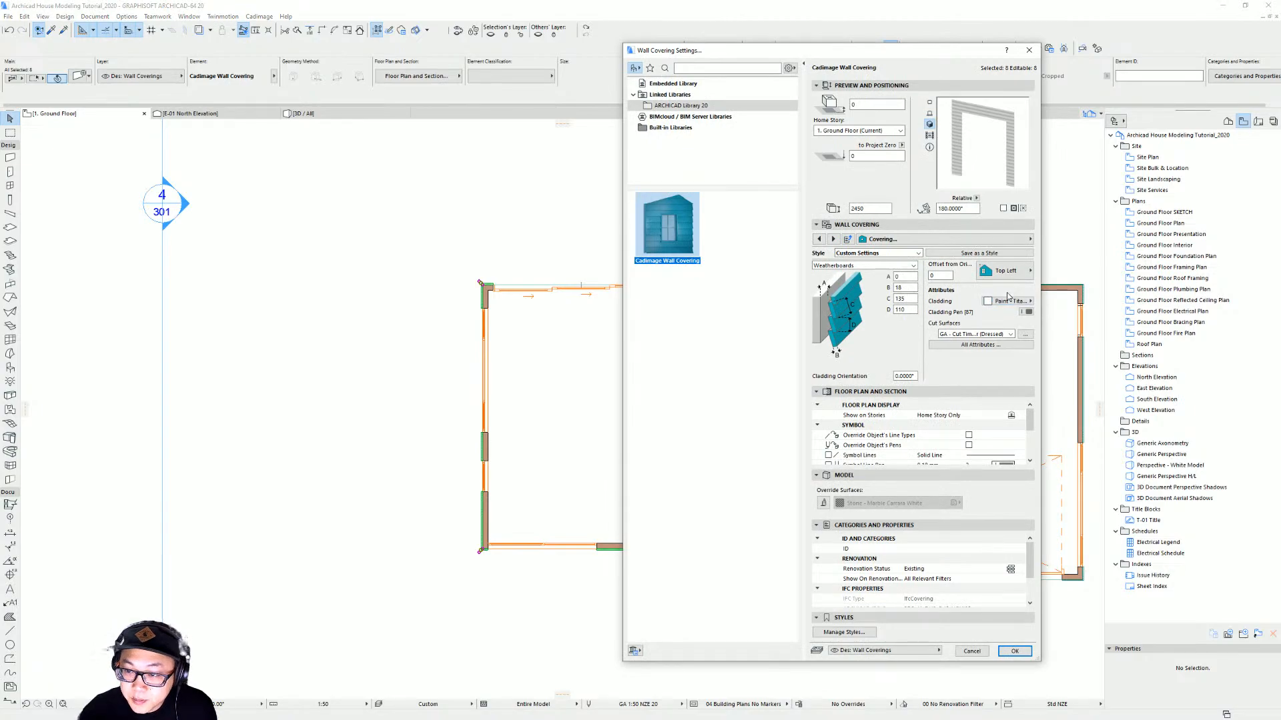
click(1026, 273)
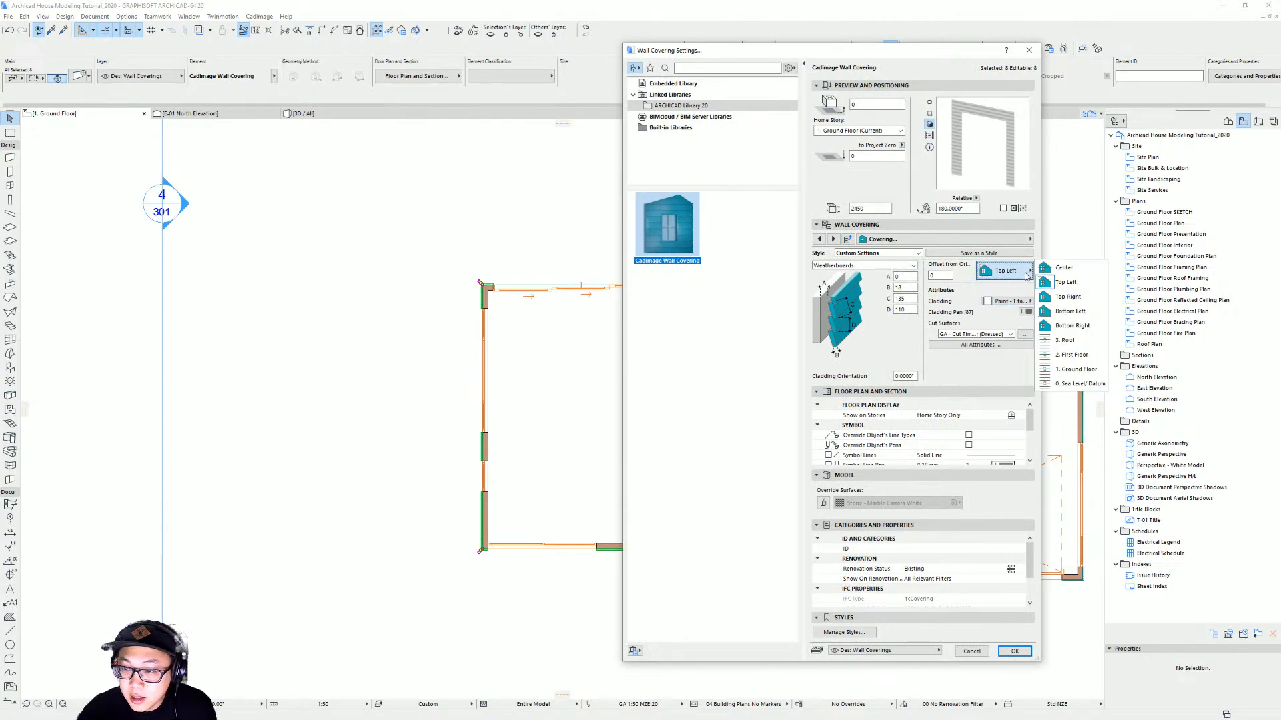
click(1095, 282)
key(Return)
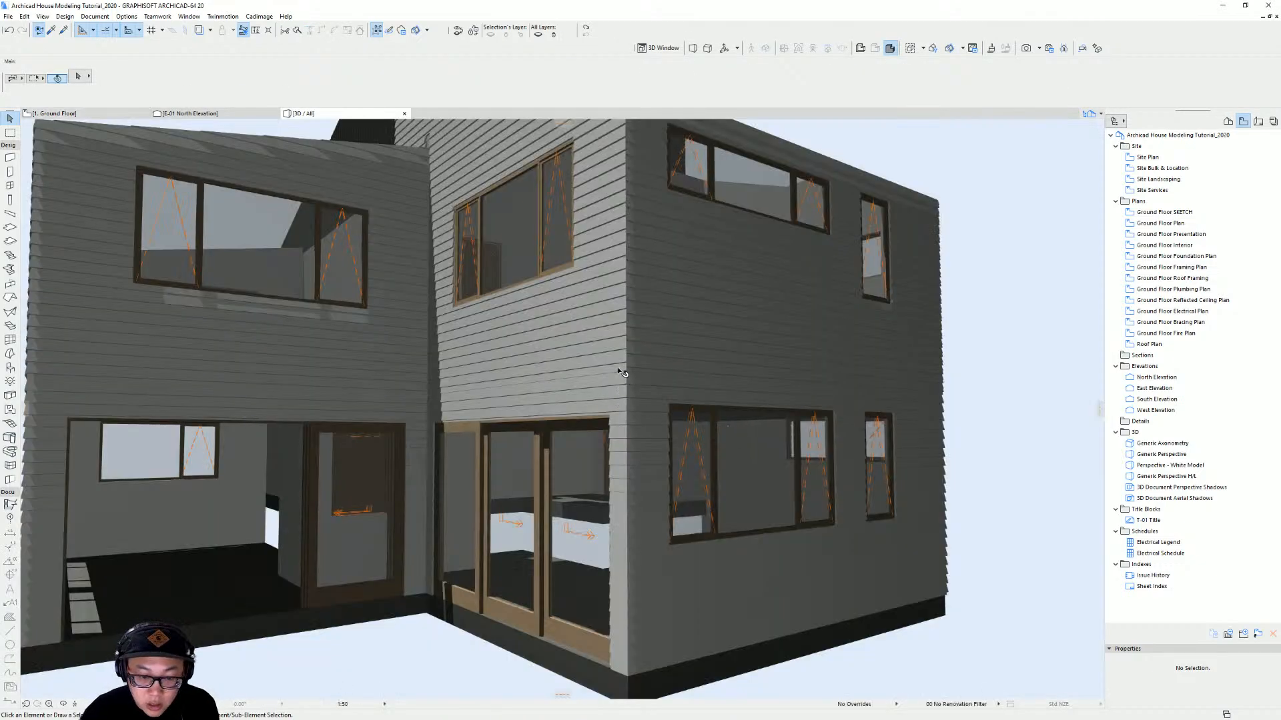
Set the cladding origin of the first-floor wall covering above the recessed corner to Bottom Left
scroll(620, 373, up, 3)
click(625, 381)
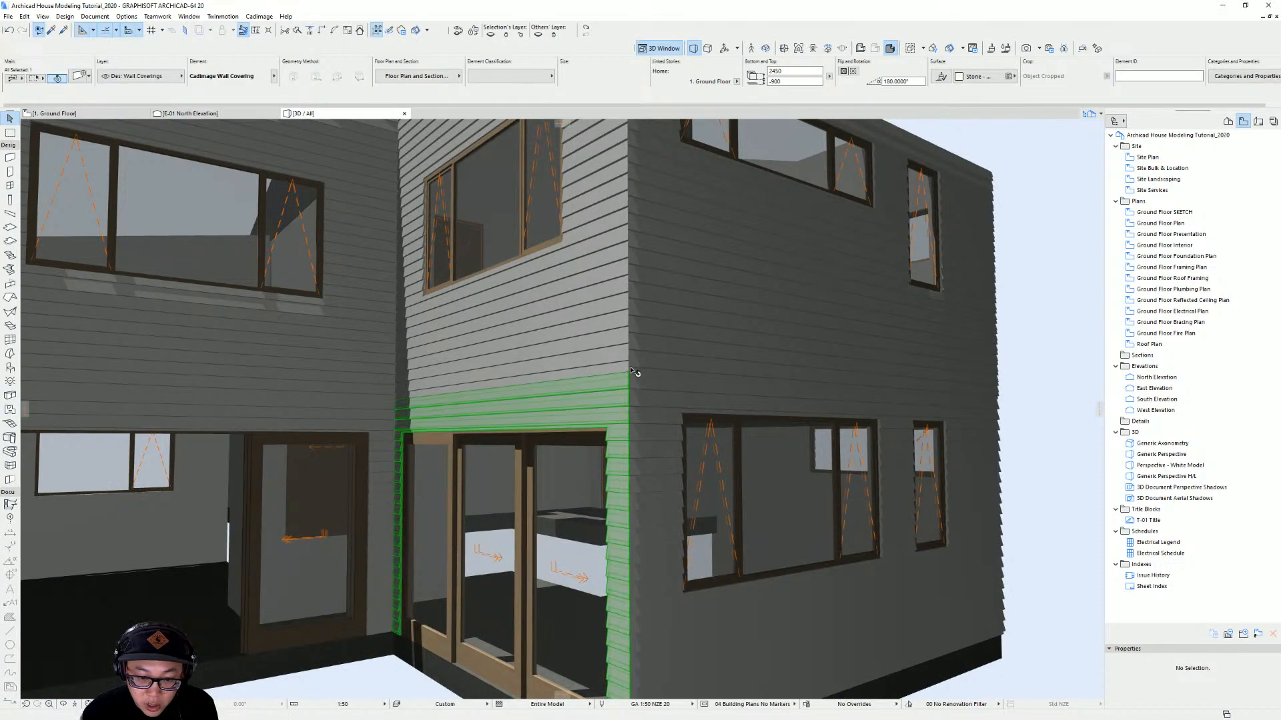
scroll(634, 372, up, 2)
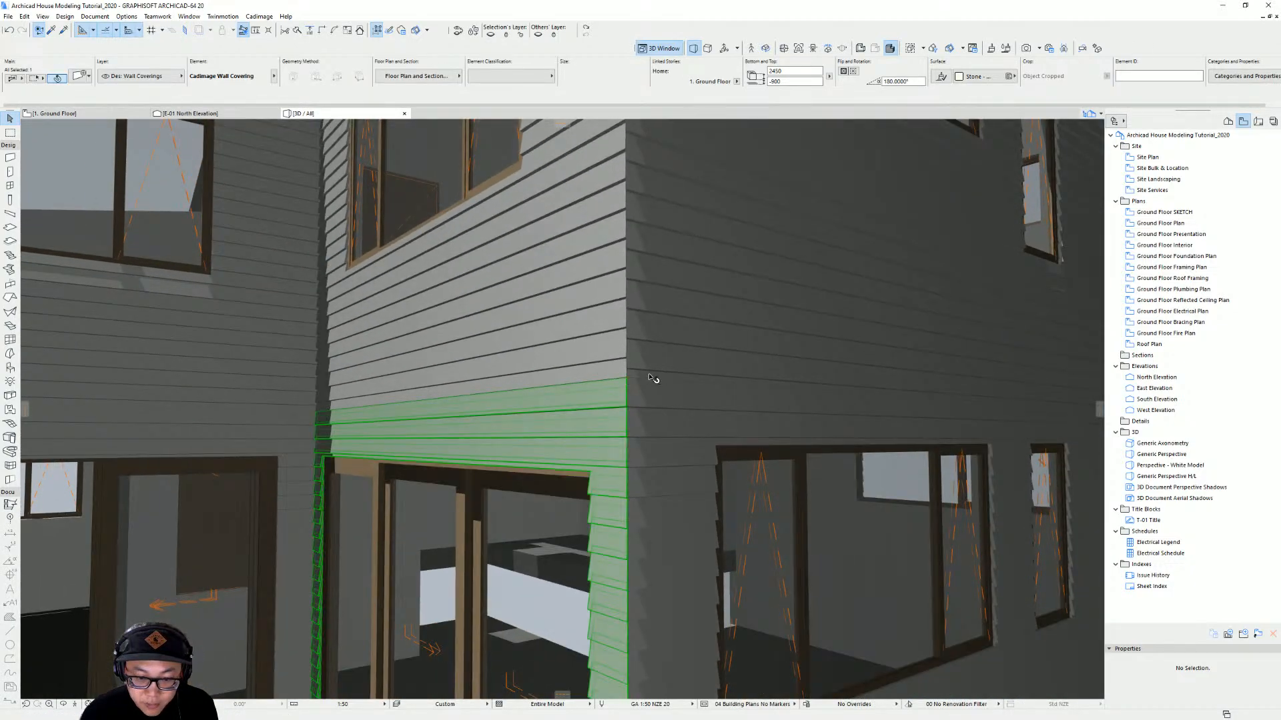
click(652, 377)
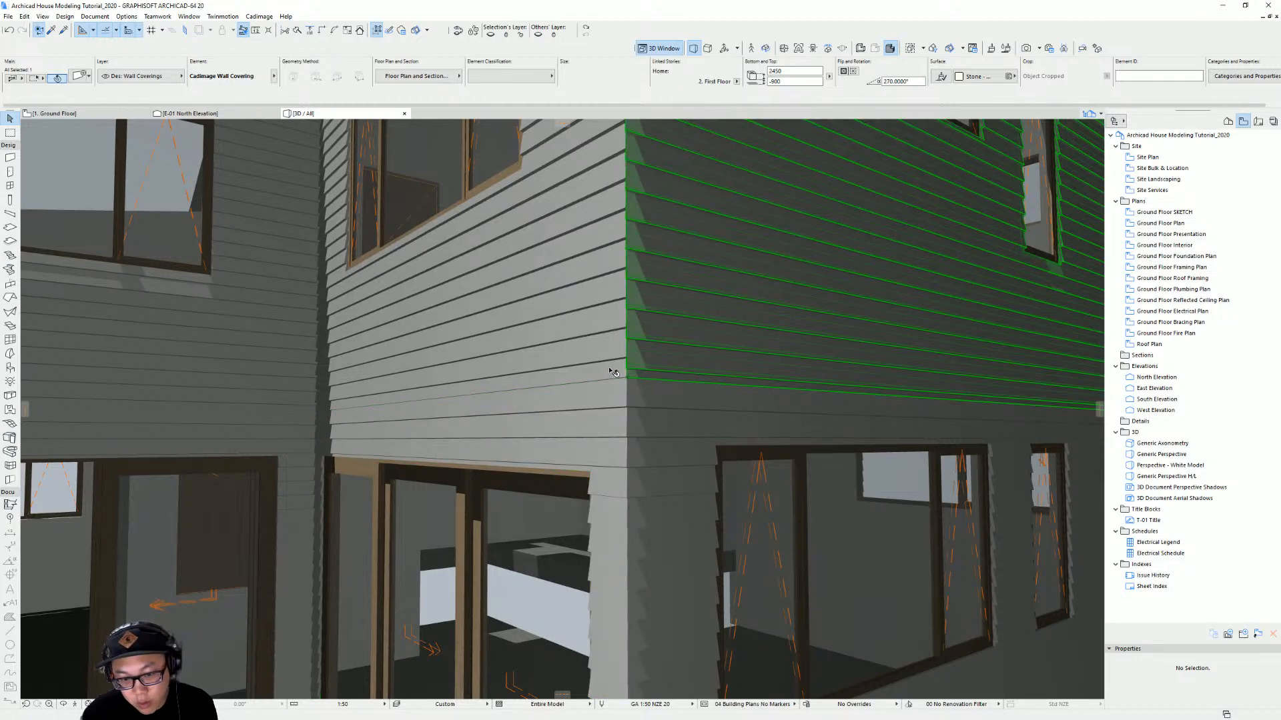
scroll(710, 348, down, 3)
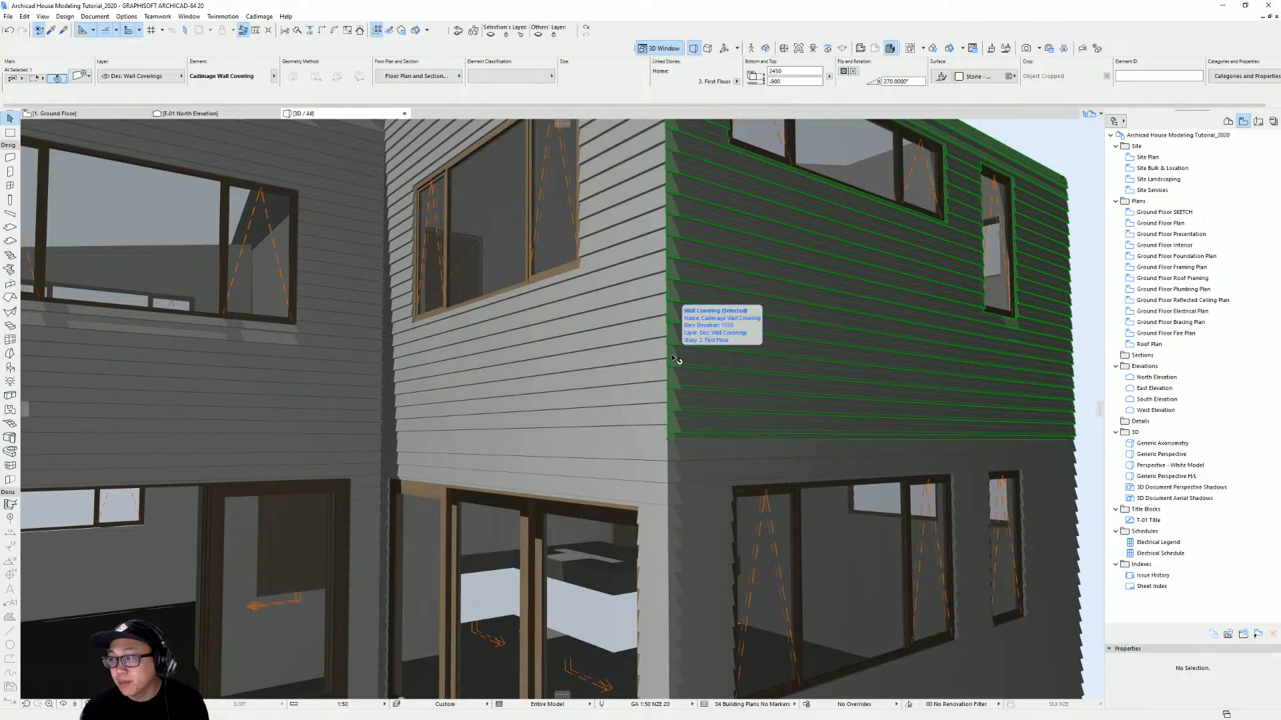
scroll(676, 360, down, 6)
scroll(729, 430, up, 6)
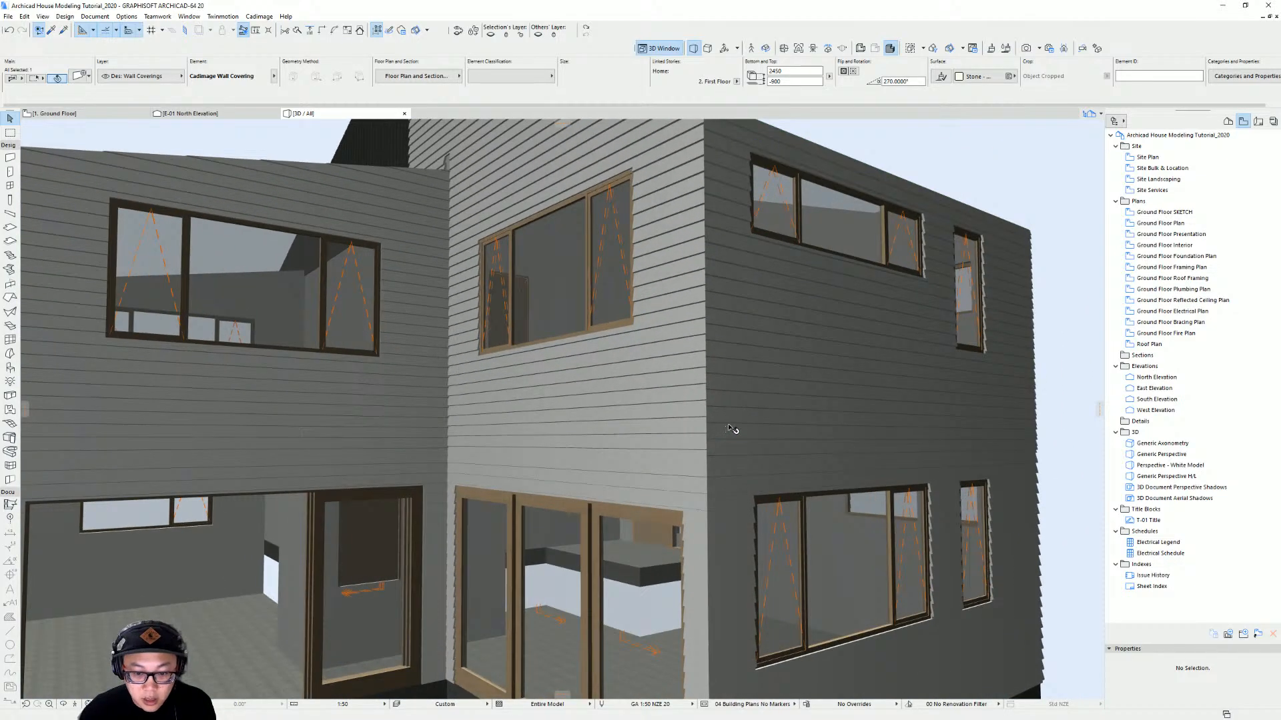
shift+middle_drag(729, 428, 674, 416)
scroll(673, 415, up, 3)
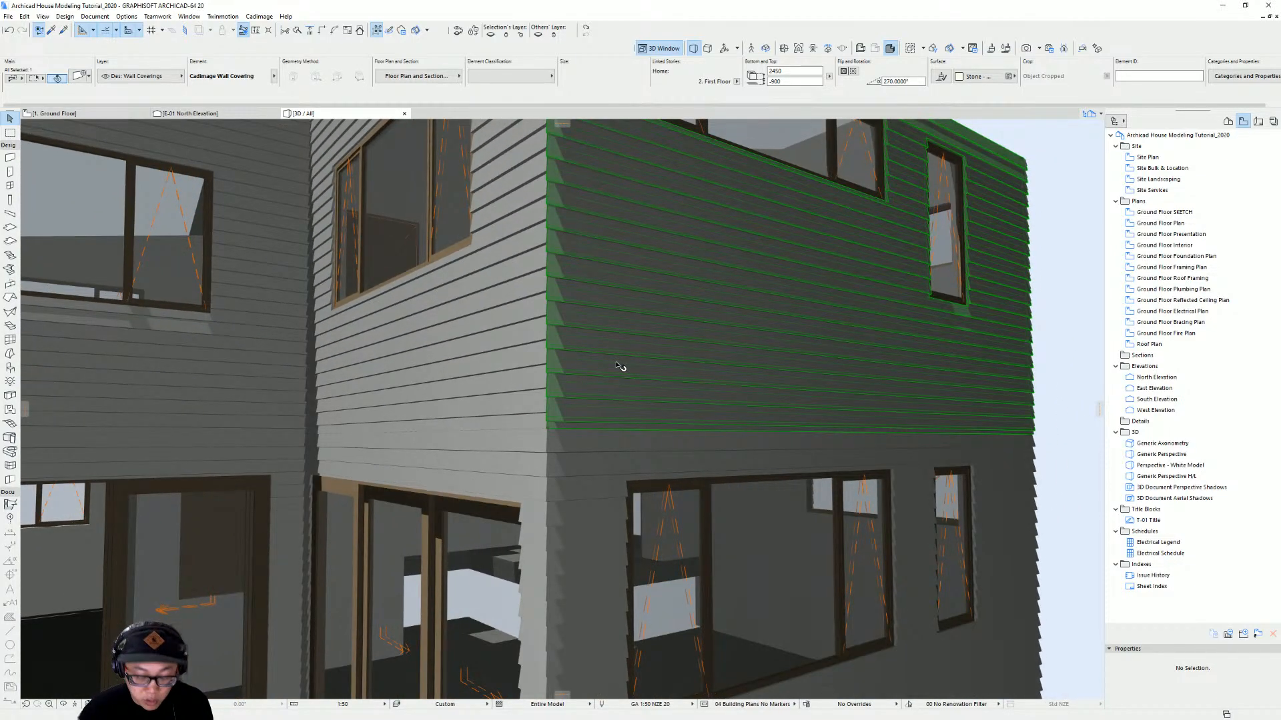
double_click(682, 374)
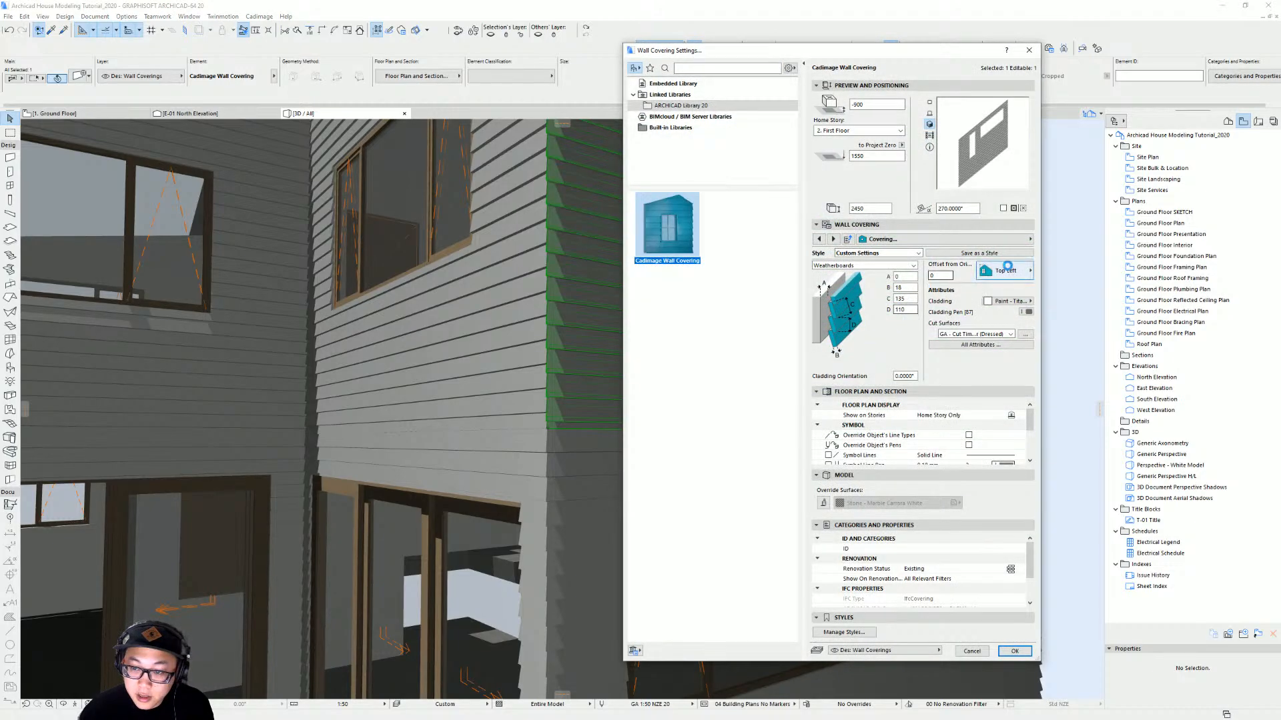
click(1014, 272)
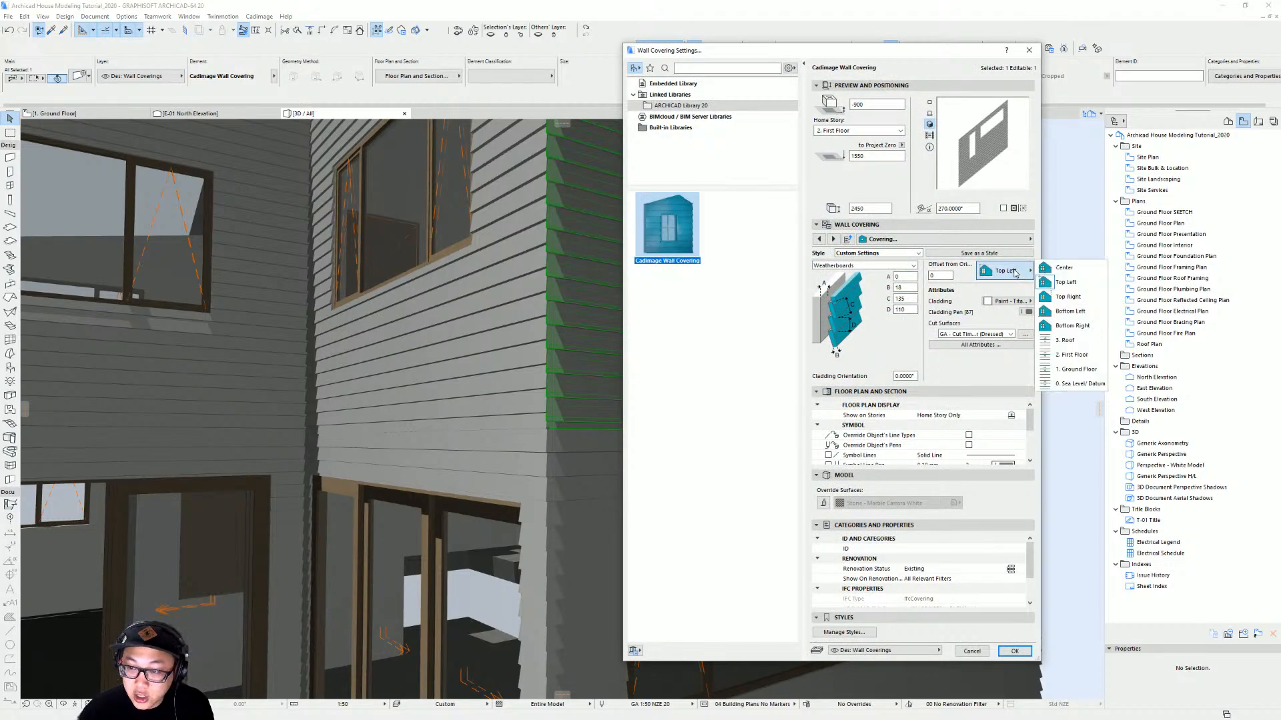
click(1079, 311)
key(Return)
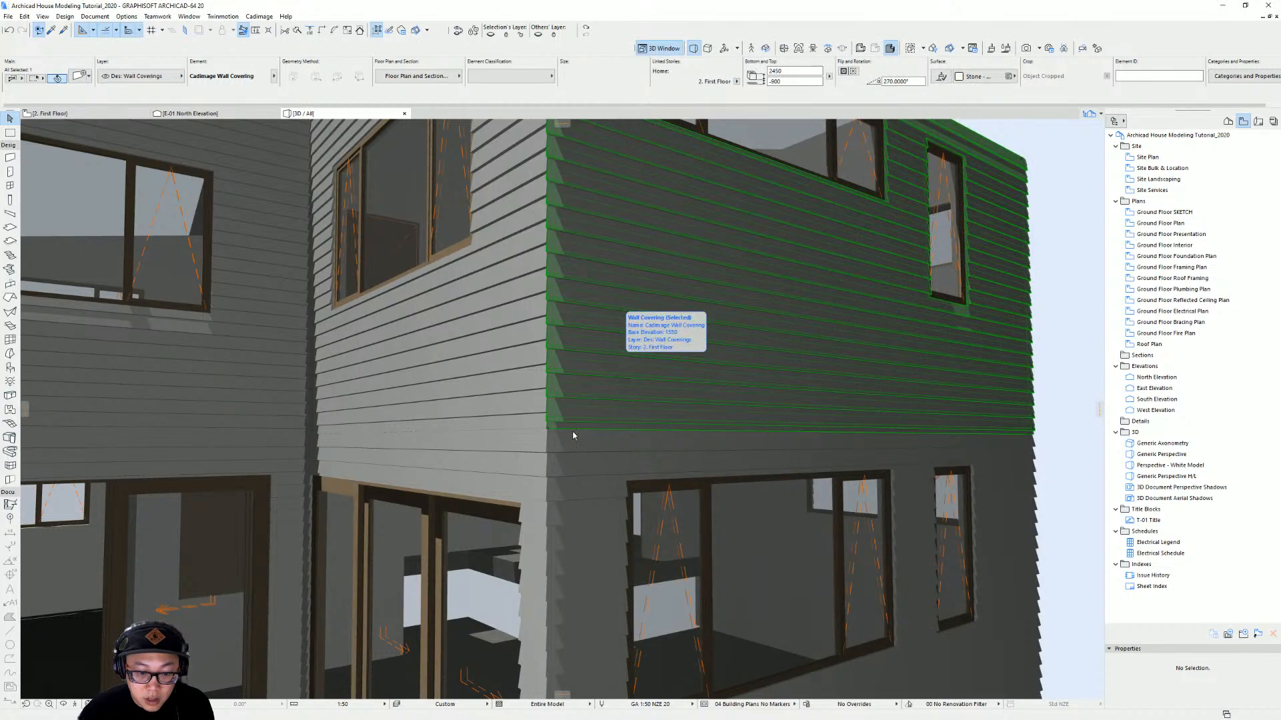
key(Escape)
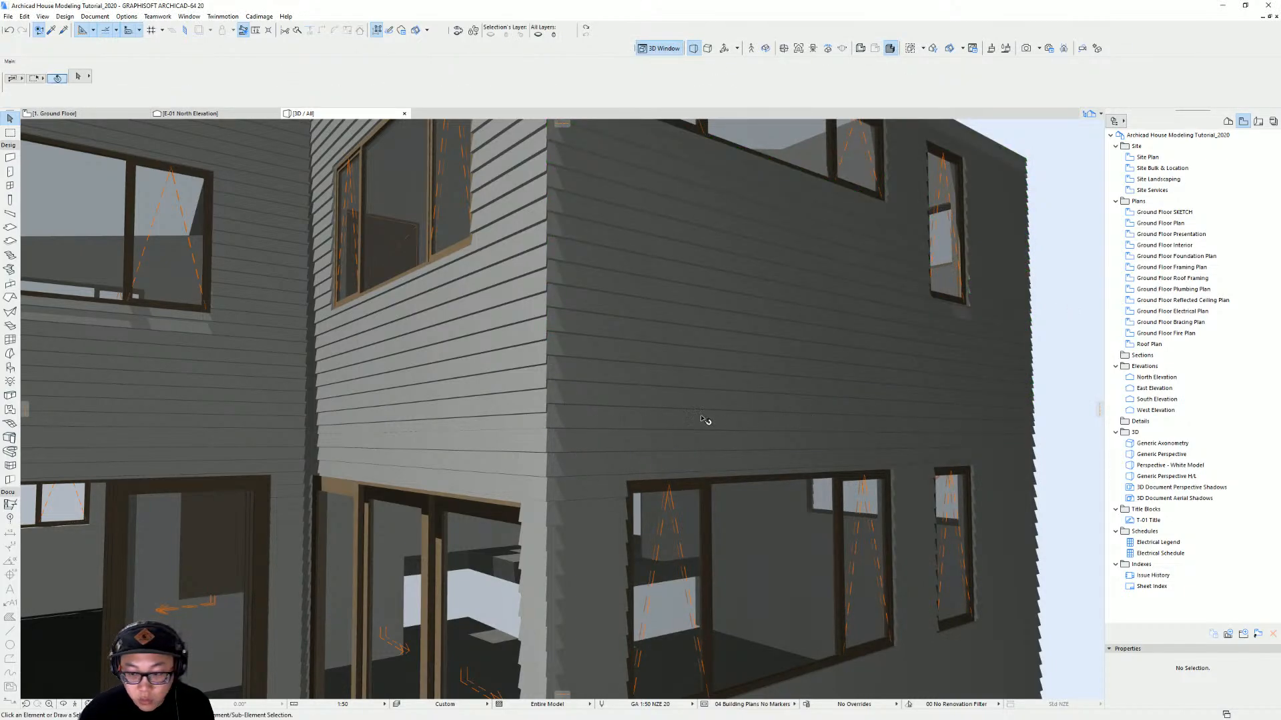
Orbit around the house to inspect the ground- and first-floor wall coverings from several angles
shift+middle_drag(623, 417, 665, 415)
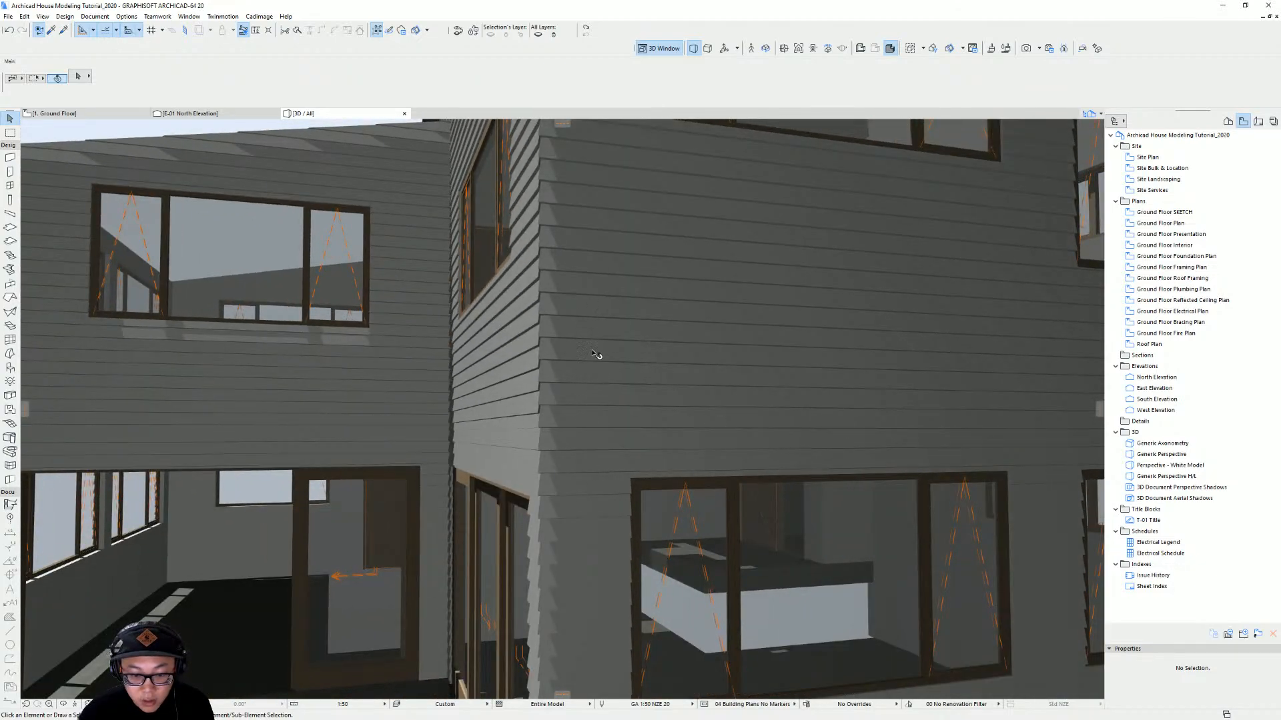
scroll(602, 257, down, 3)
middle_drag(598, 303, 786, 400)
click(698, 427)
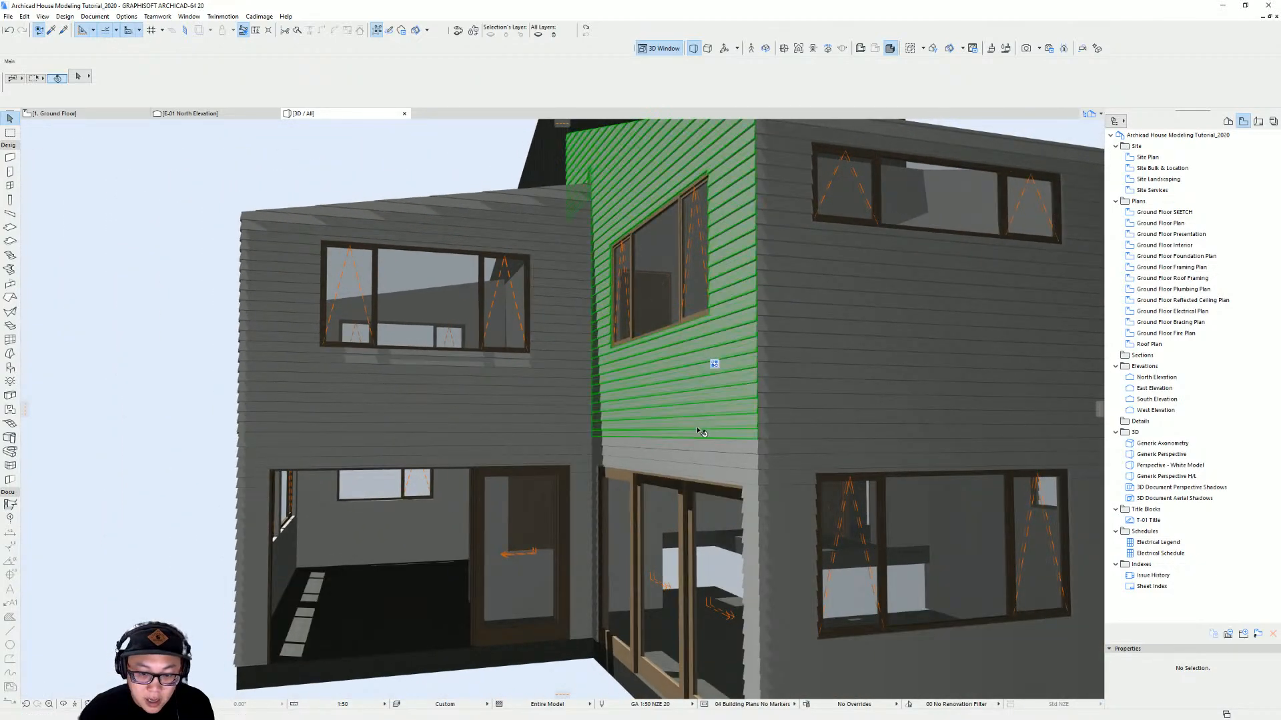
shift+click(525, 411)
scroll(353, 453, down, 4)
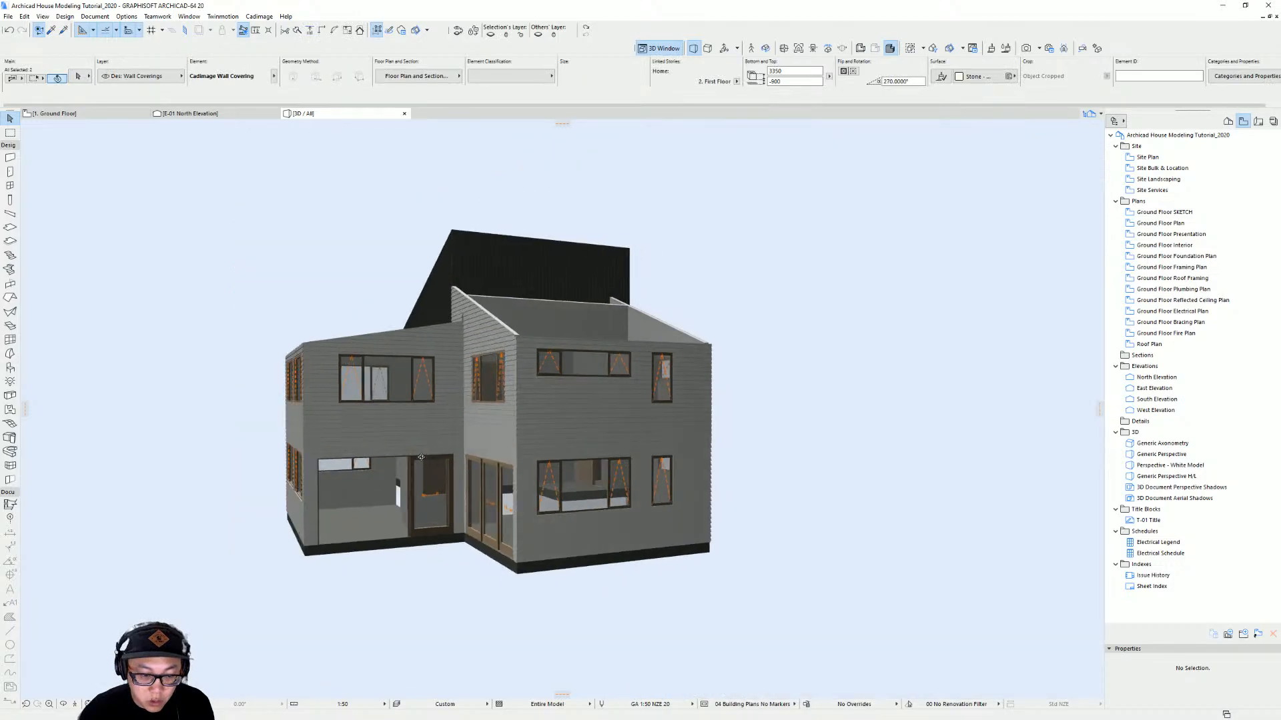
shift+middle_drag(257, 441, 641, 469)
scroll(309, 429, up, 2)
shift+click(643, 478)
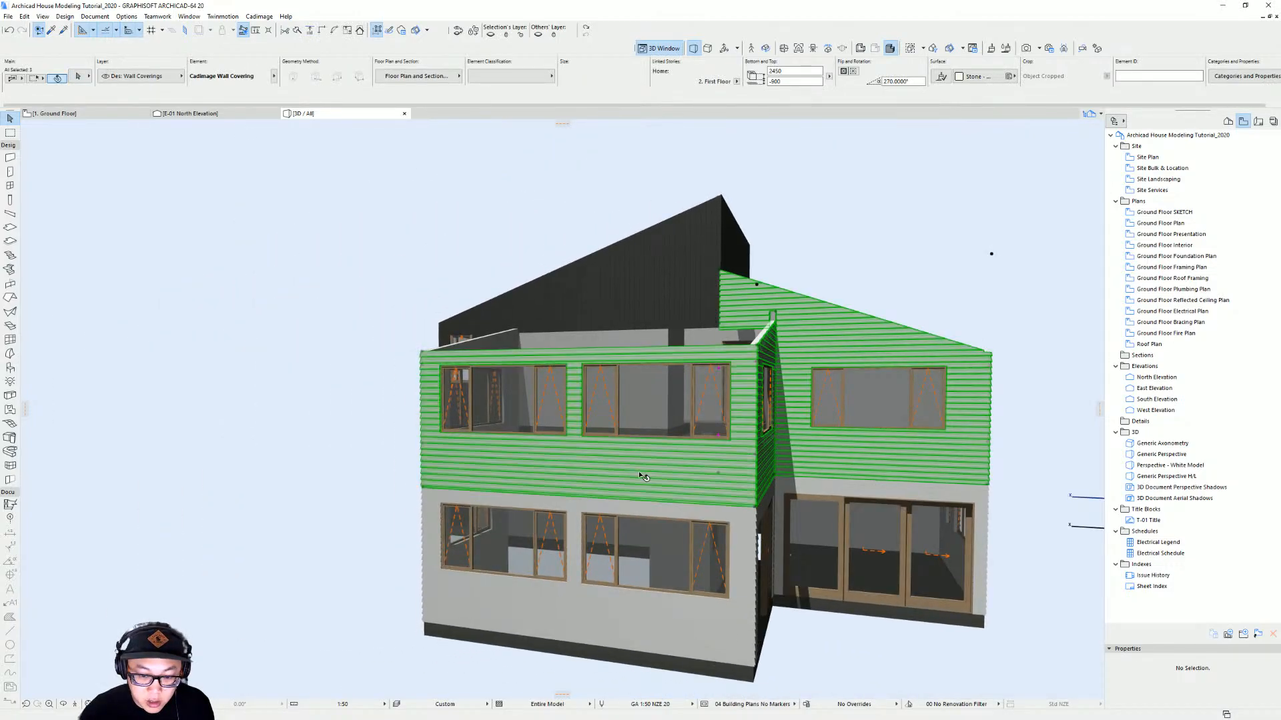
scroll(442, 463, up, 3)
mouse_move(443, 463)
shift+middle_down()
mouse_move(829, 436)
mouse_move(427, 461)
shift+middle_up()
shift+click(829, 437)
scroll(800, 427, down, 3)
shift+middle_drag(735, 426, 573, 427)
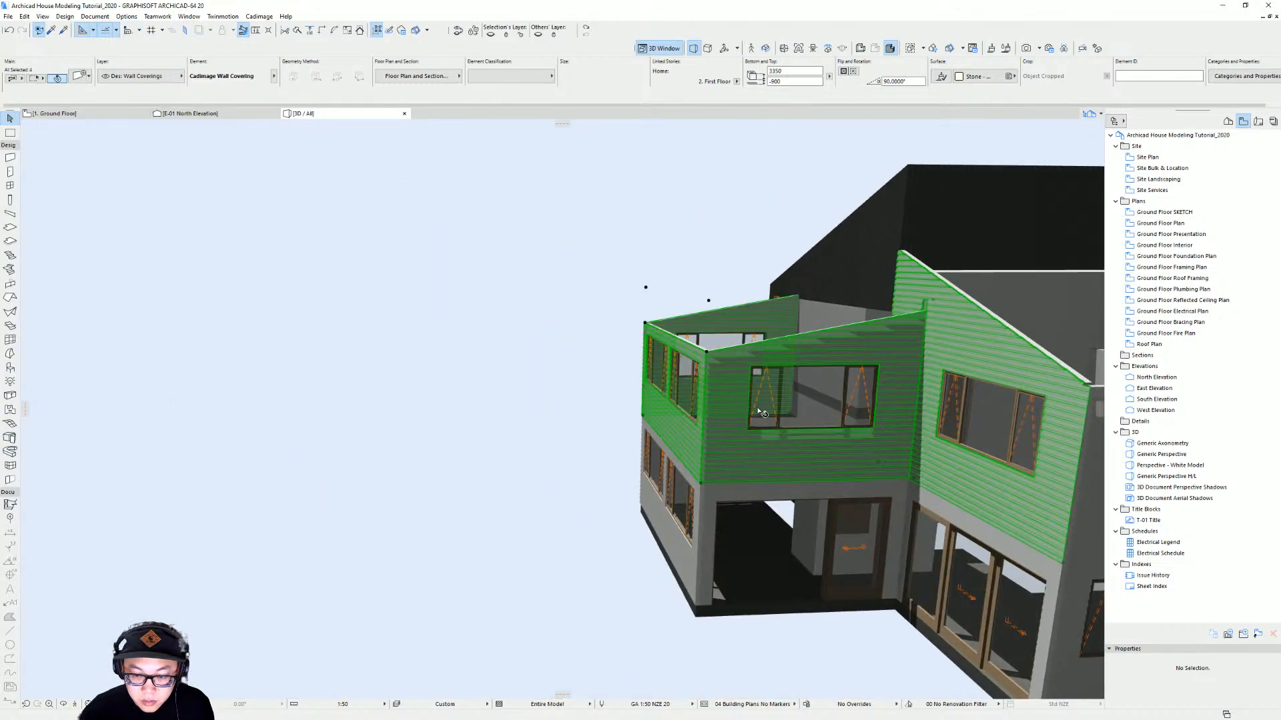
shift+middle_drag(760, 409, 600, 473)
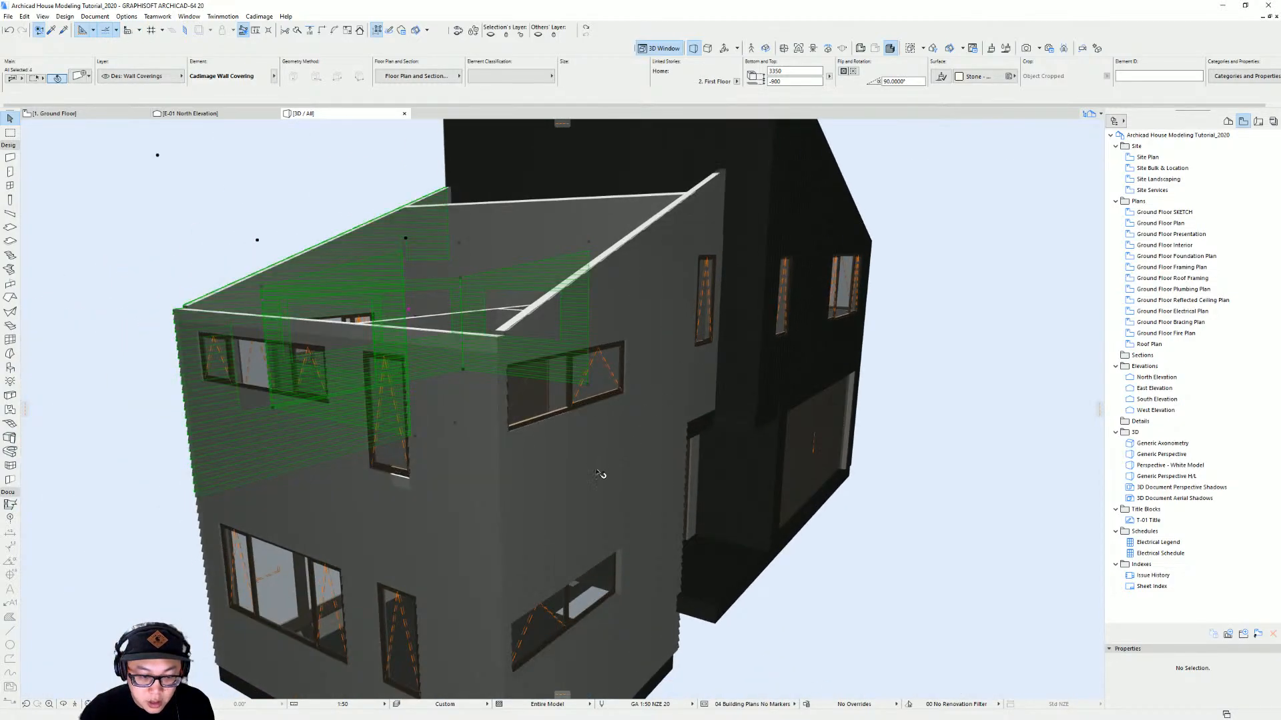
Select the first-floor wall coverings and set their cladding origin to Bottom Left
shift+click(465, 484)
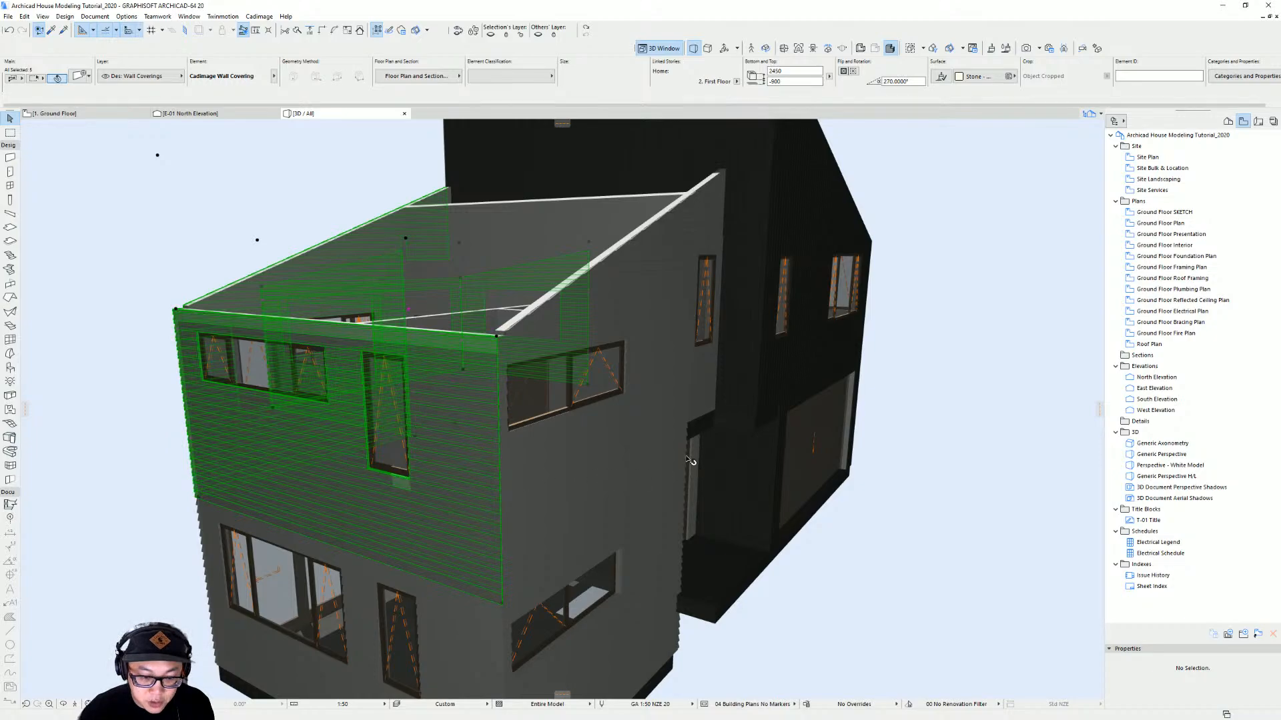
shift+middle_drag(568, 427, 695, 438)
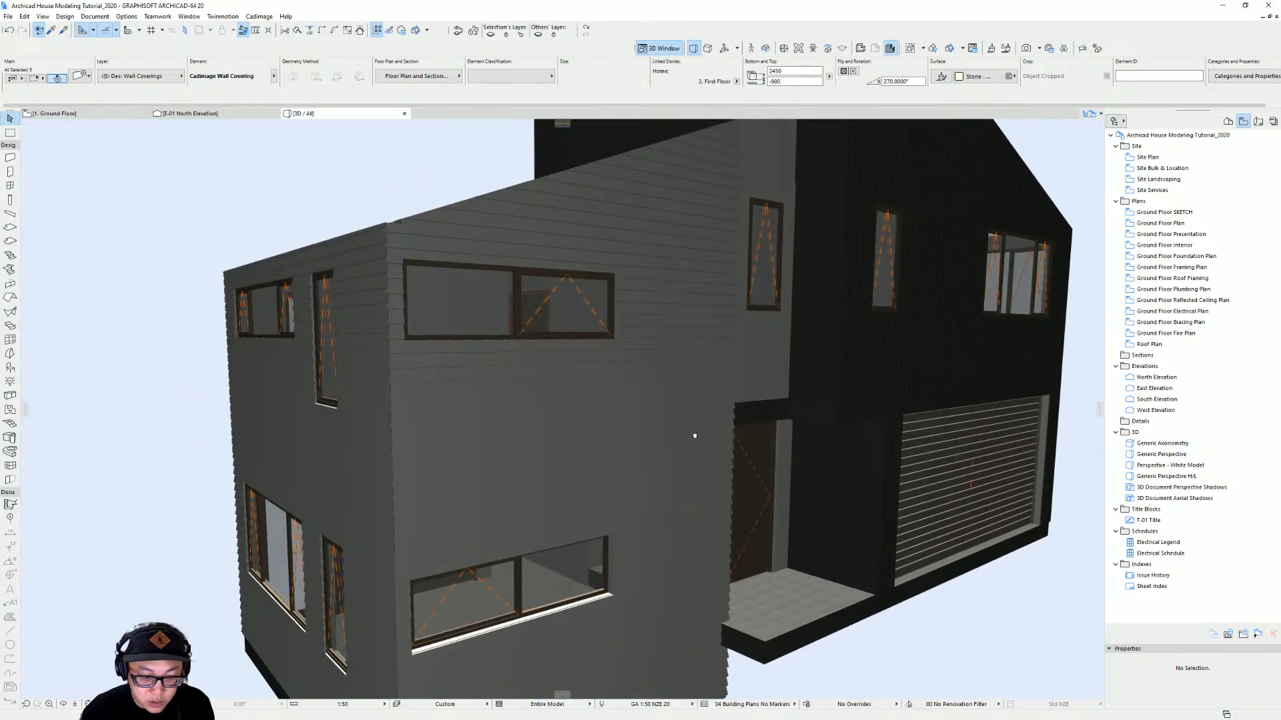
shift+click(689, 446)
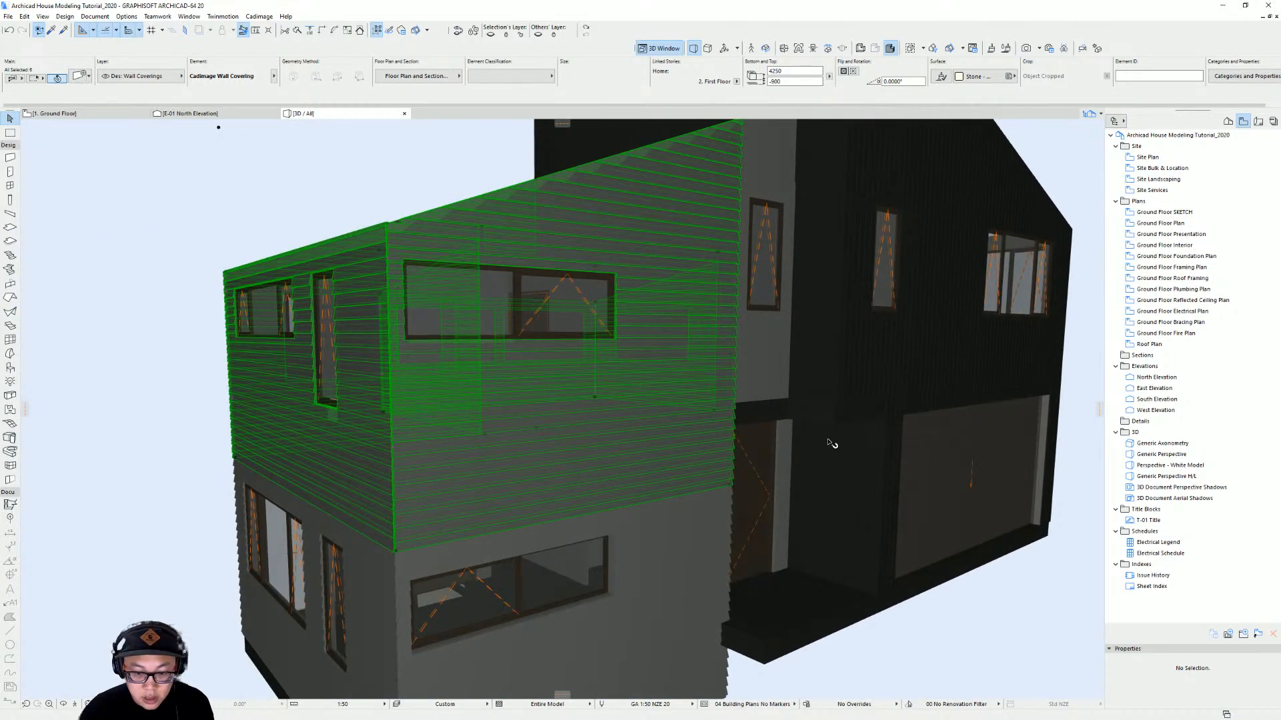
key(ctrl+t)
click(1007, 271)
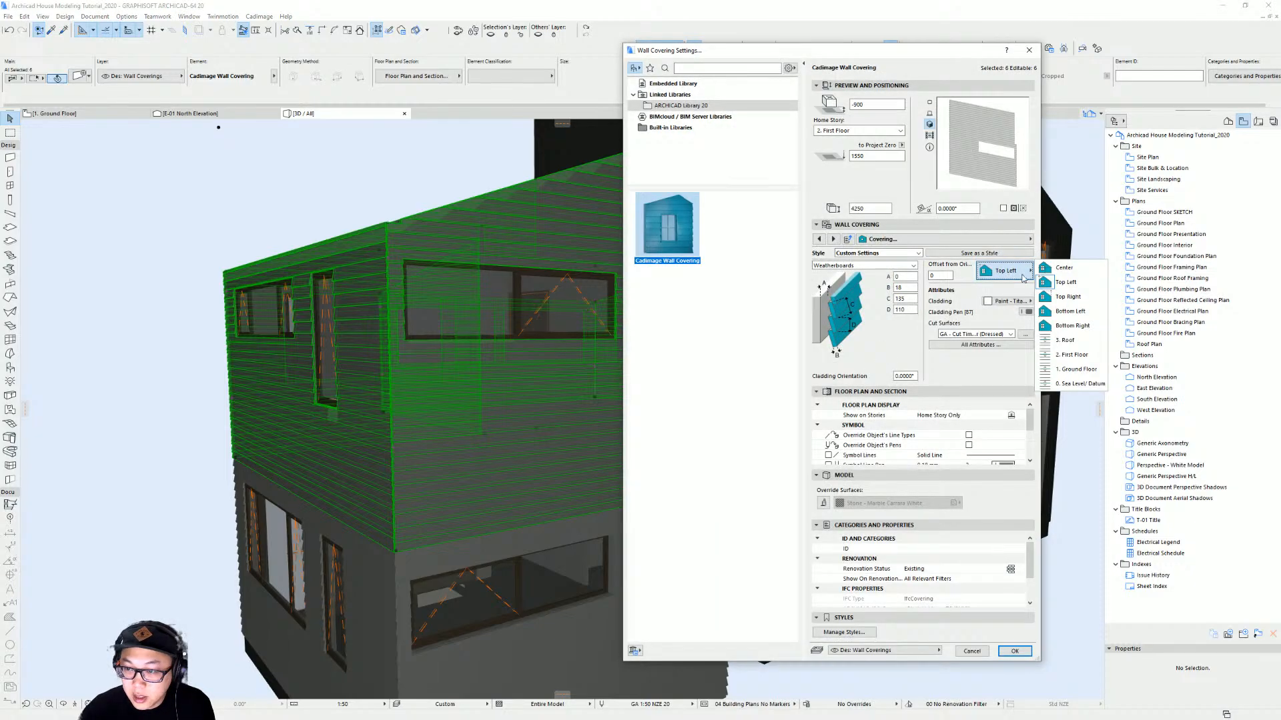
click(1070, 311)
key(Return)
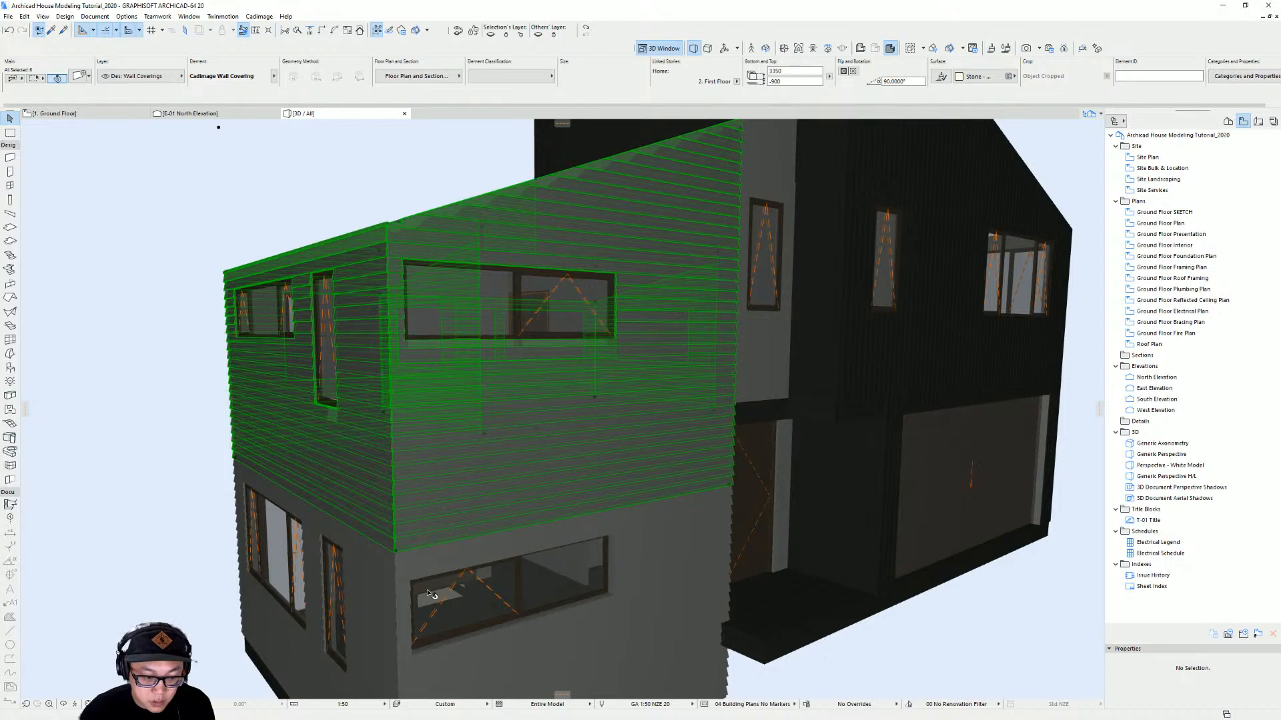
Inspect the wall coverings around the recessed entry door in the 3D view
key(Escape)
shift+middle_drag(585, 511, 704, 354)
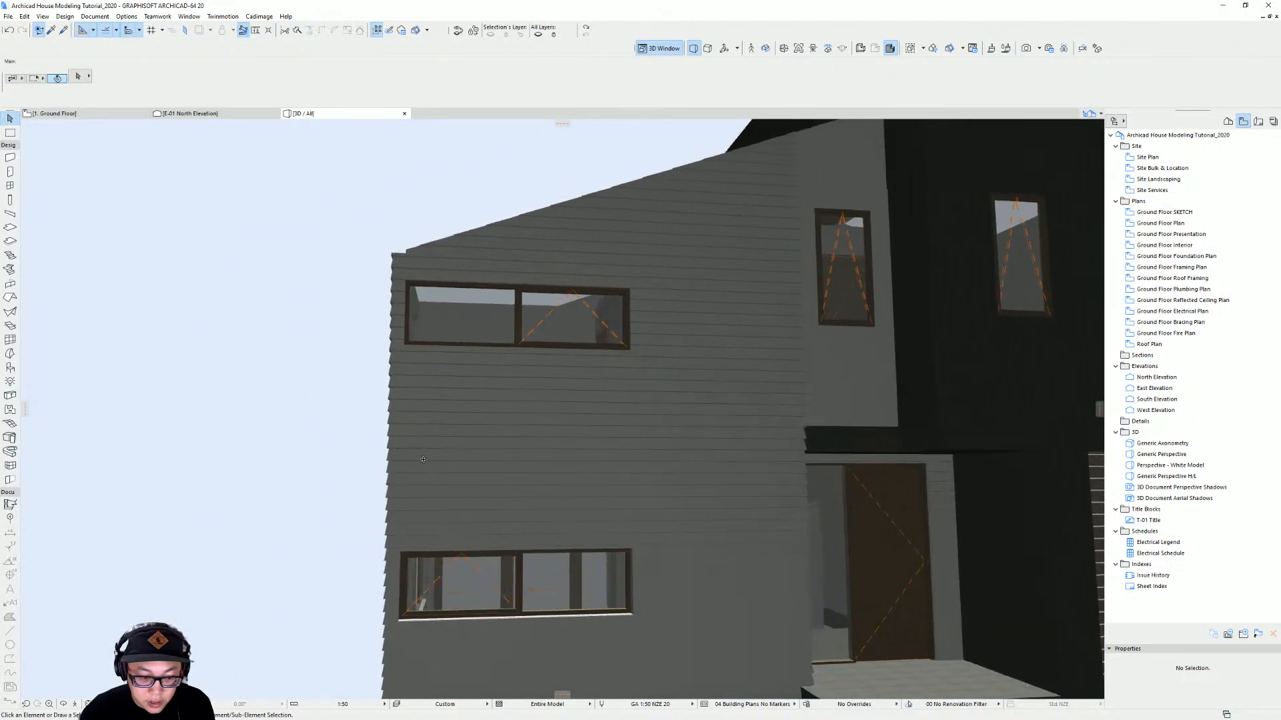
shift+middle_drag(475, 420, 449, 420)
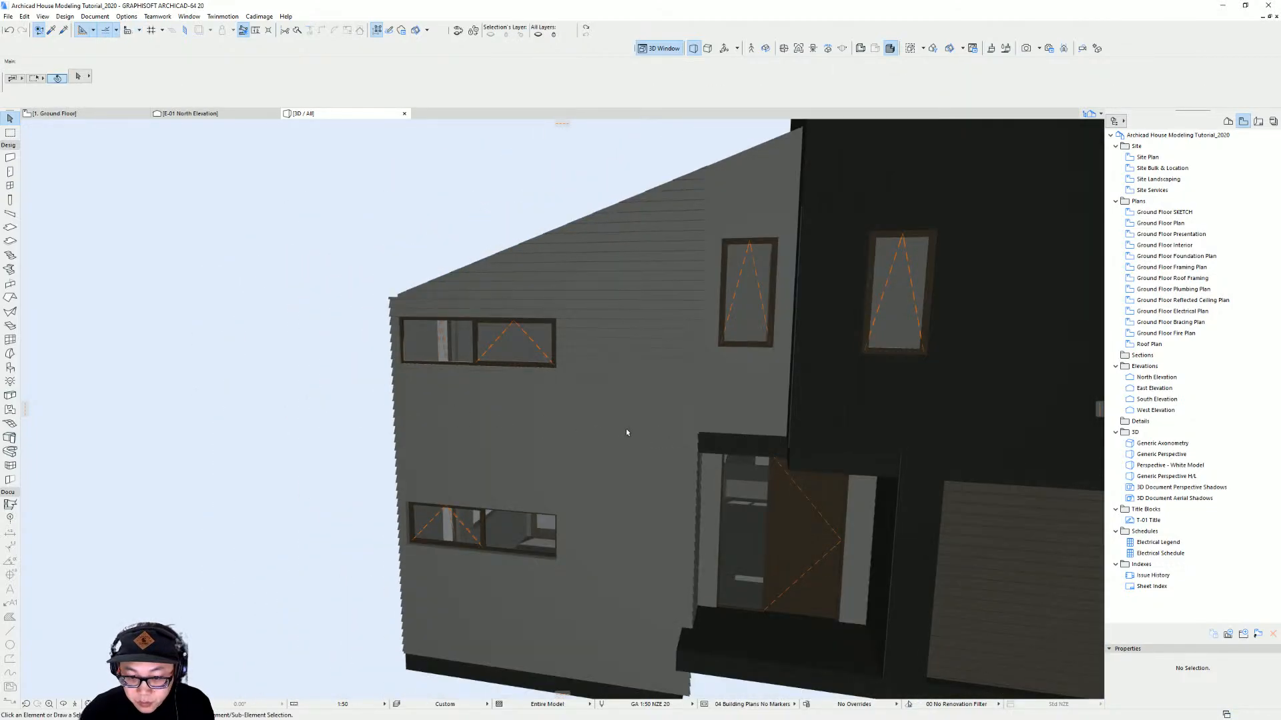
shift+middle_drag(626, 430, 775, 383)
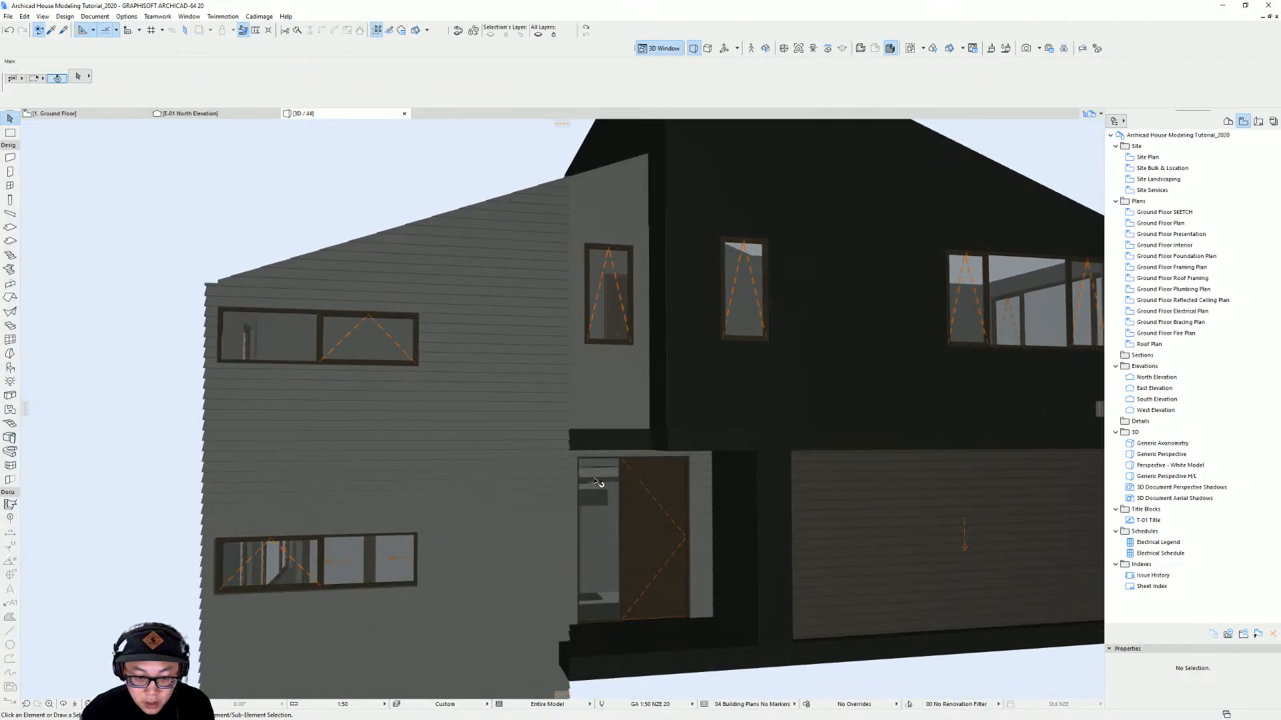
scroll(513, 427, up, 5)
shift+middle_drag(604, 531, 486, 514)
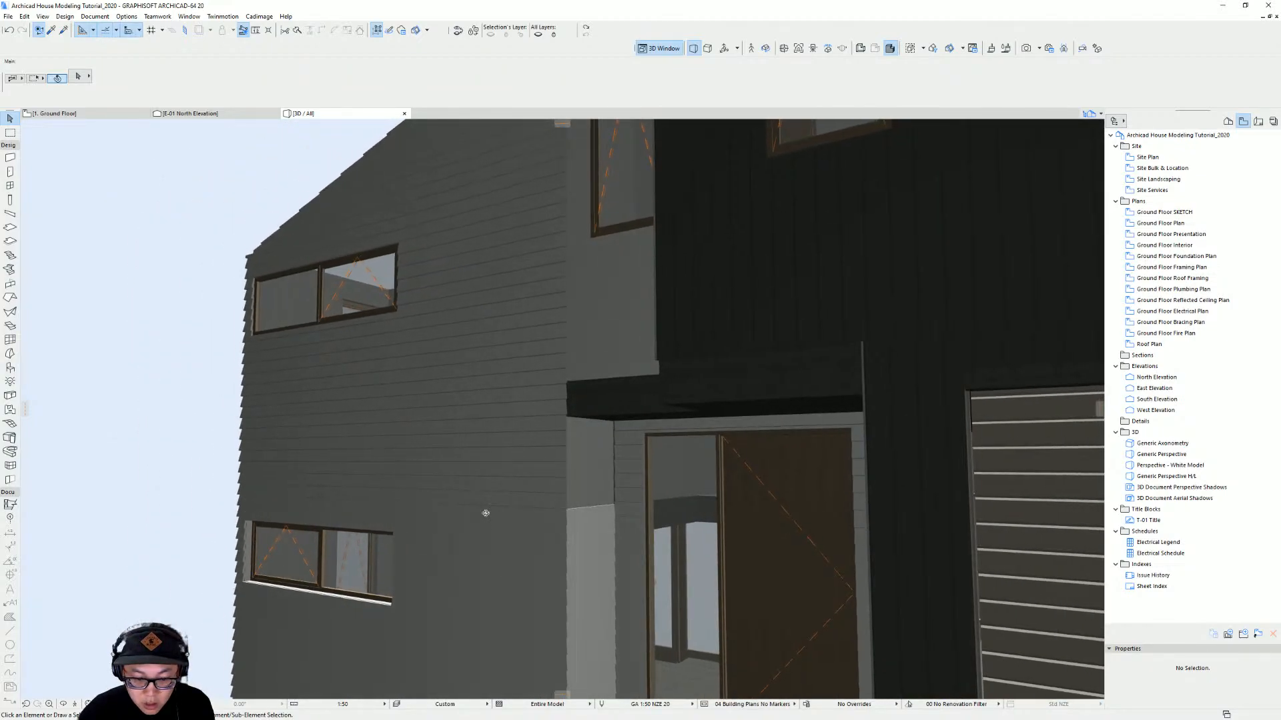
click(591, 535)
click(538, 465)
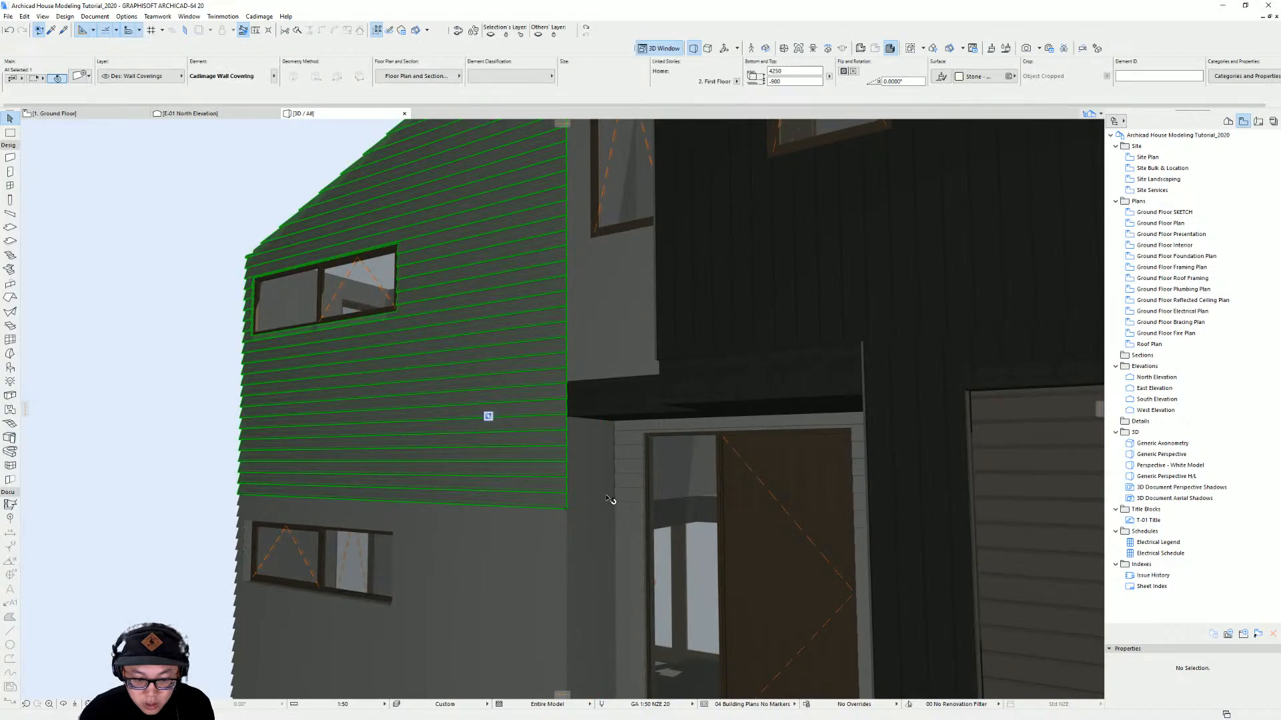
click(596, 562)
middle_drag(611, 558, 643, 374)
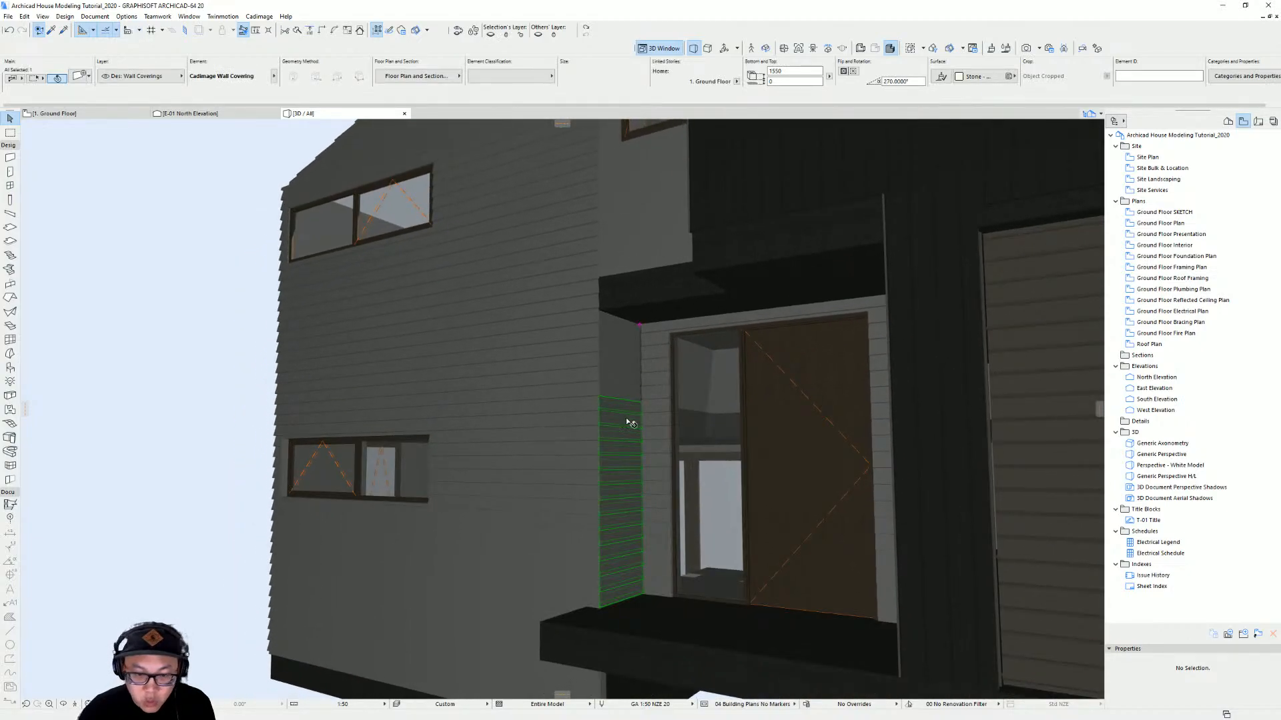
middle_drag(630, 423, 629, 456)
click(628, 457)
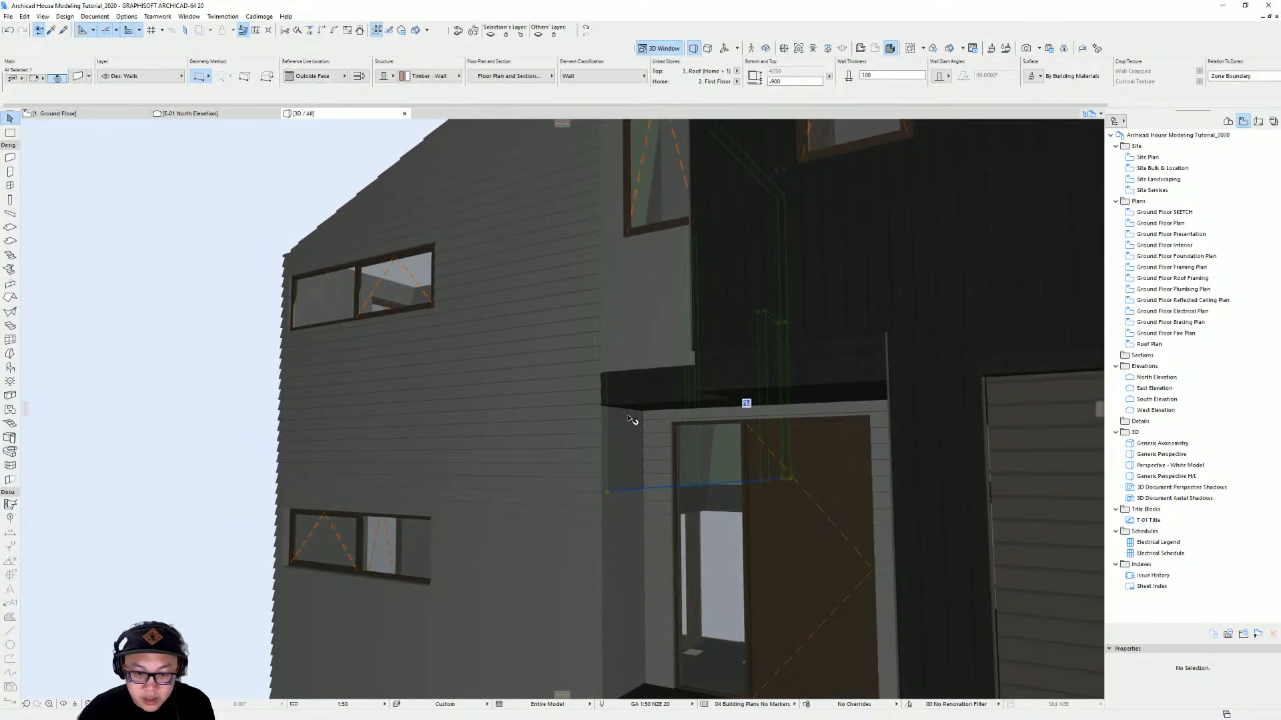
shift+middle_drag(638, 469, 665, 487)
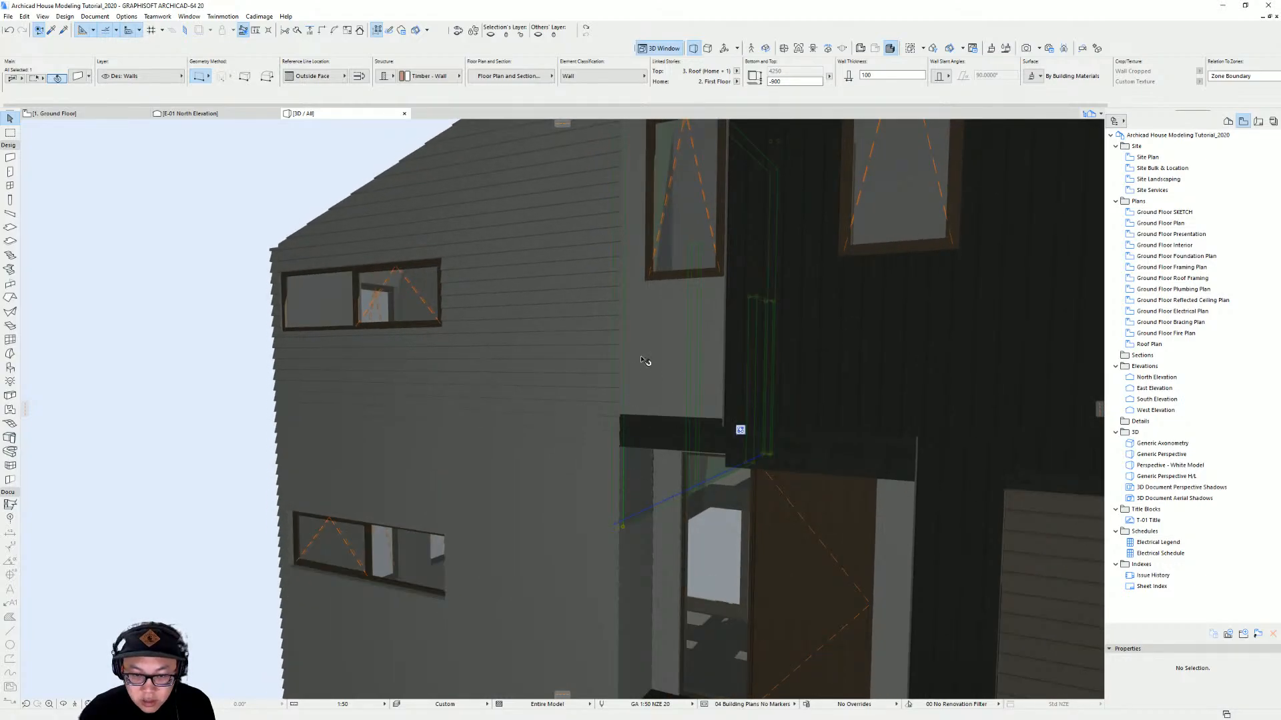
shift+middle_drag(646, 415, 657, 358)
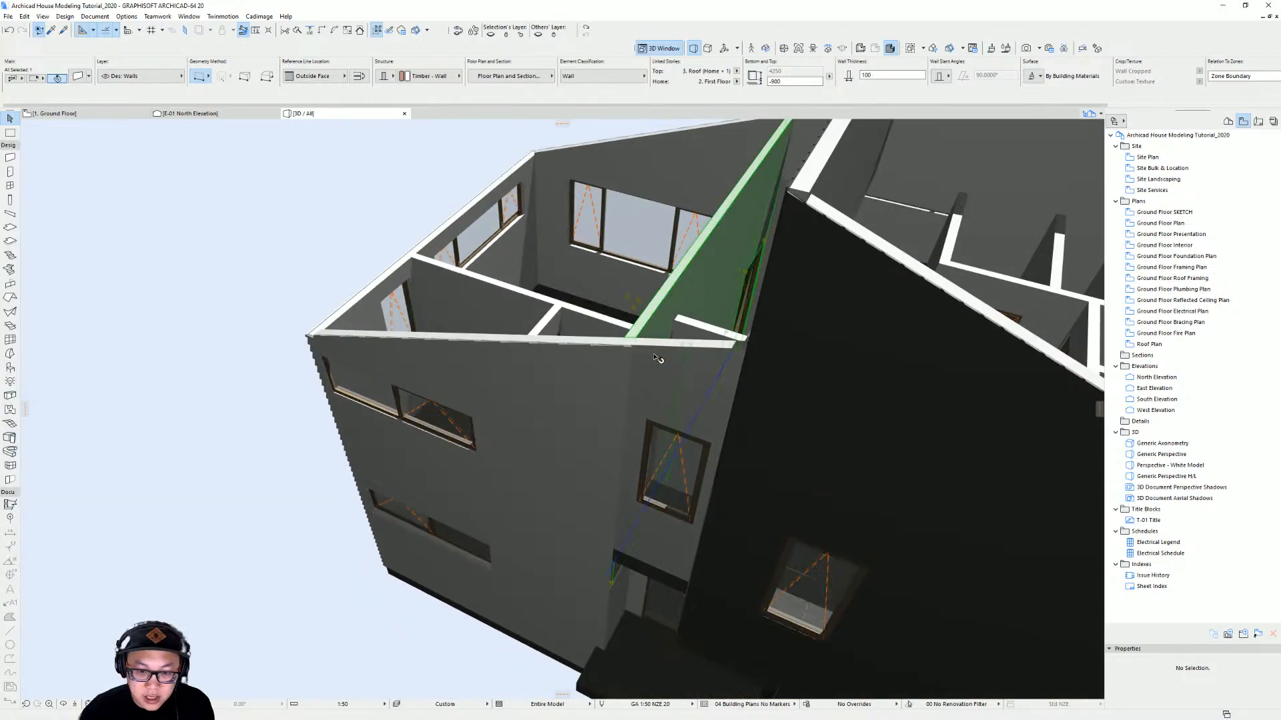
Select the narrow ground-floor covering beside the entry door and set its top to Flat Top Shape
shift+middle_drag(638, 551, 603, 554)
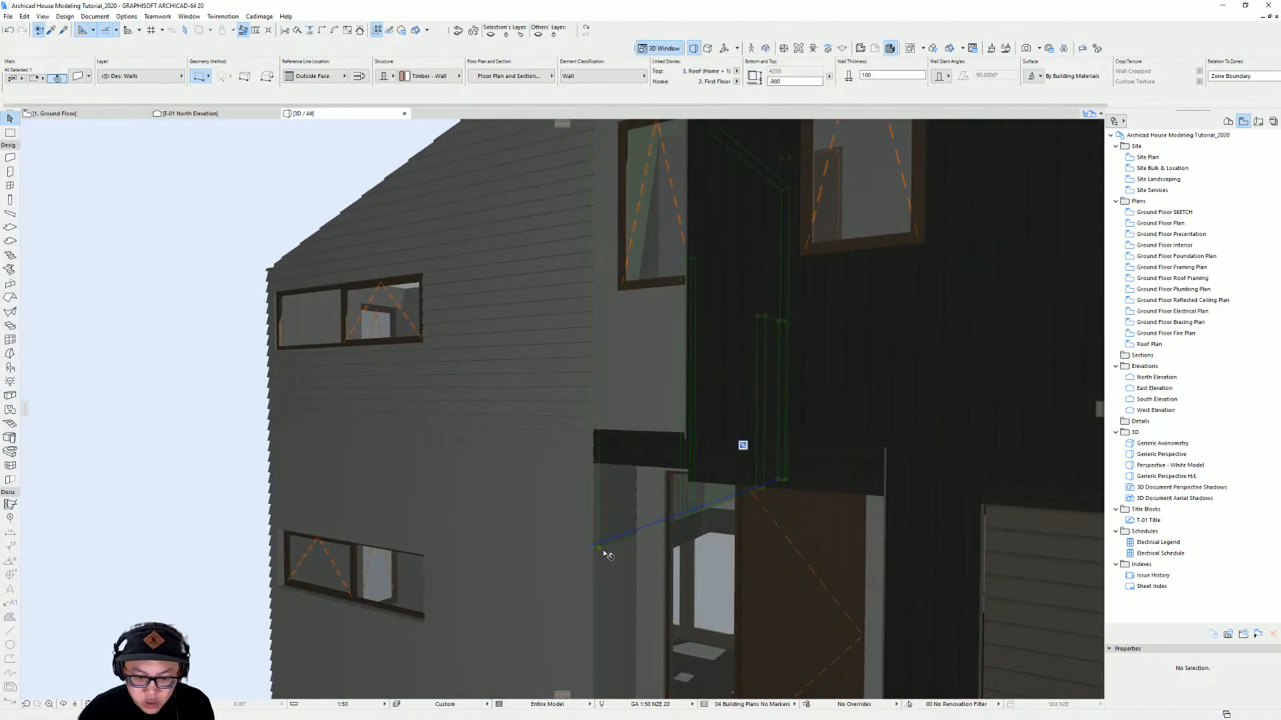
scroll(603, 554, up, 5)
click(608, 443)
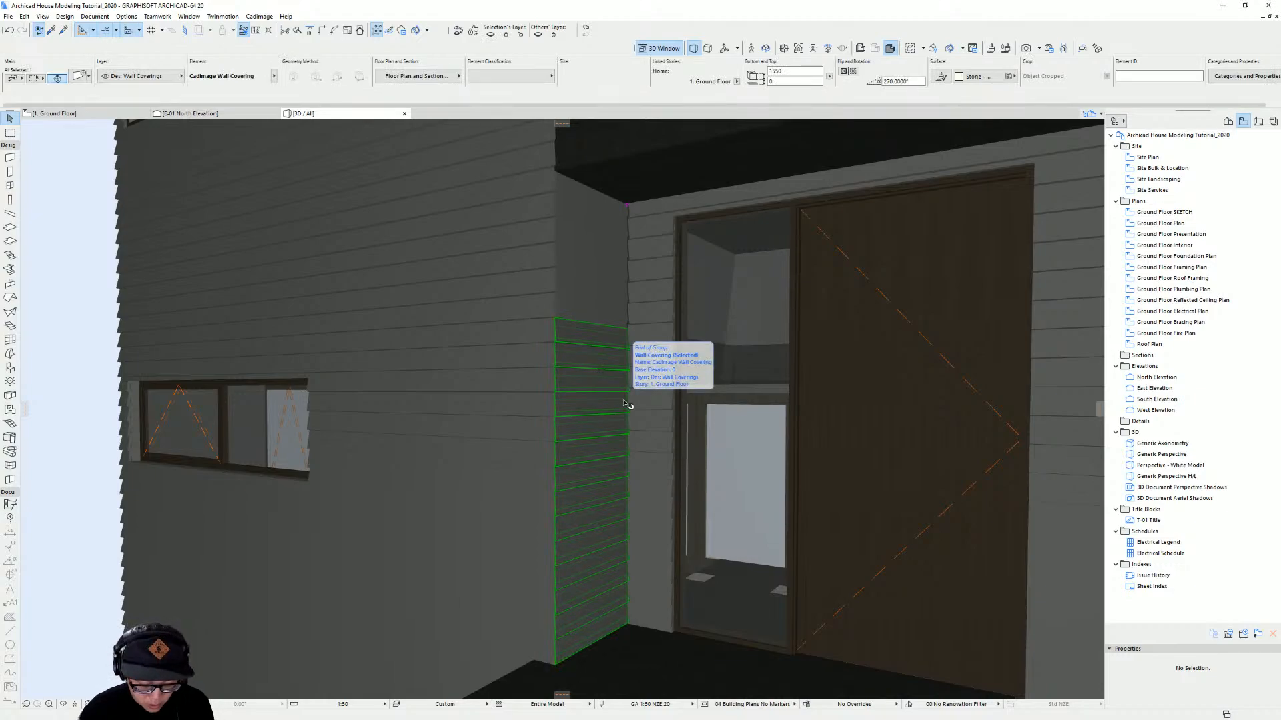
key(ctrl+t)
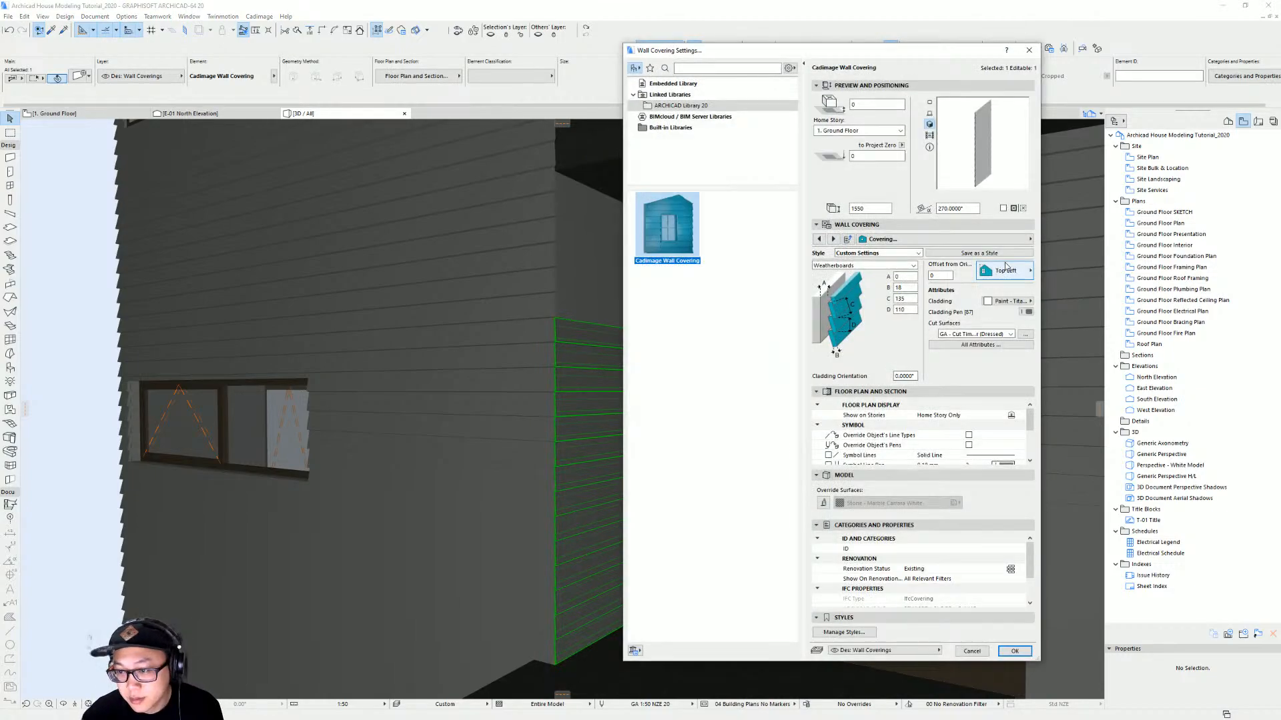
click(1021, 239)
click(1087, 240)
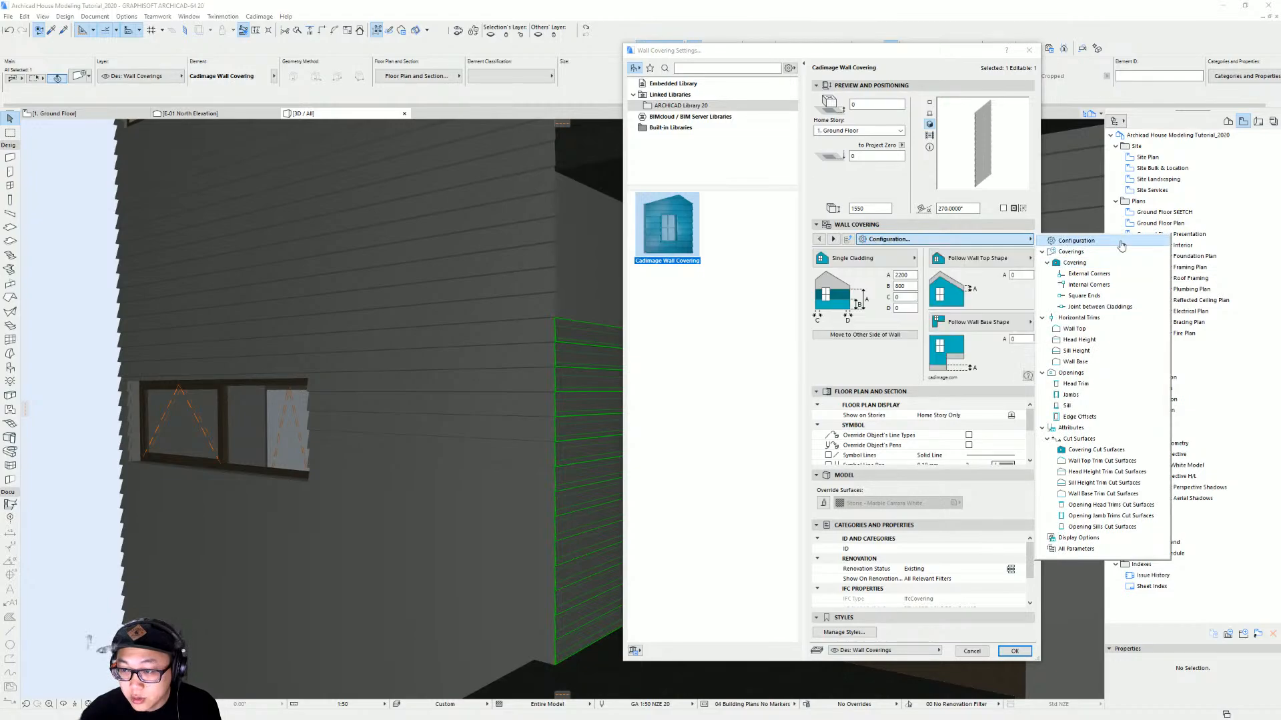
click(994, 258)
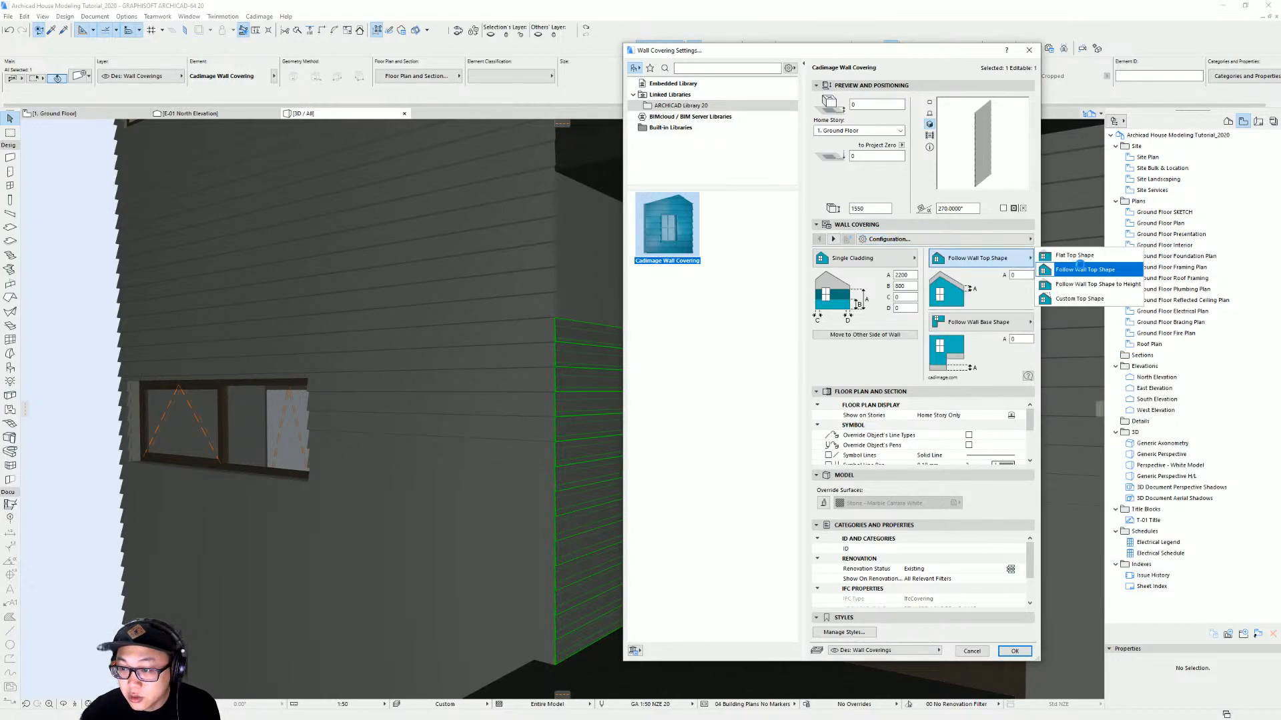
click(1097, 258)
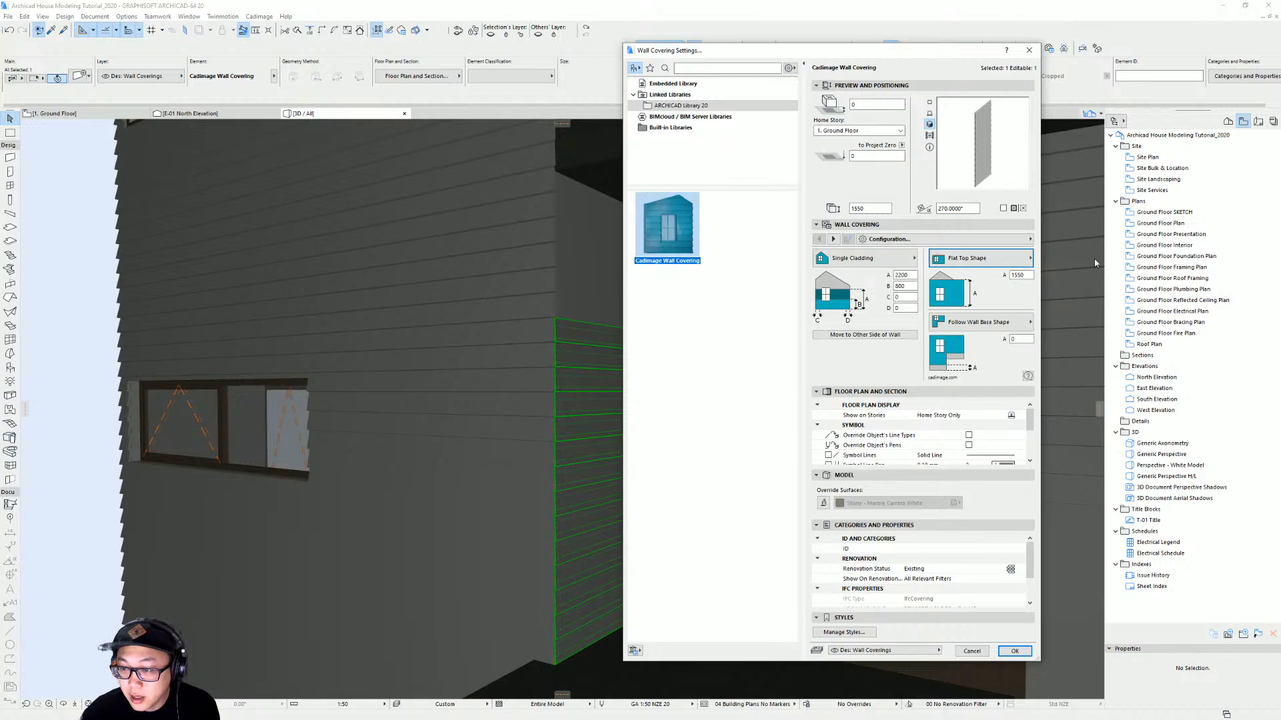
key(Return)
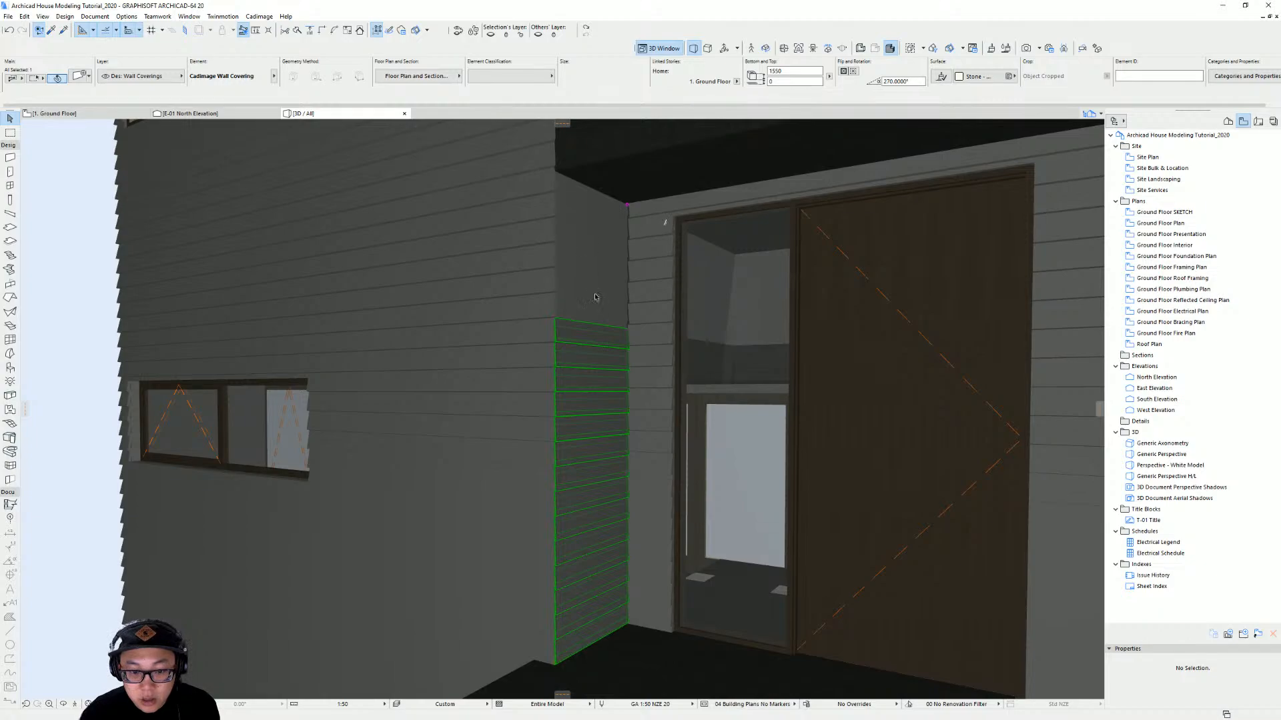
Stretch the narrow covering's top edge up to the soffit above the entry door
middle_drag(595, 298, 637, 375)
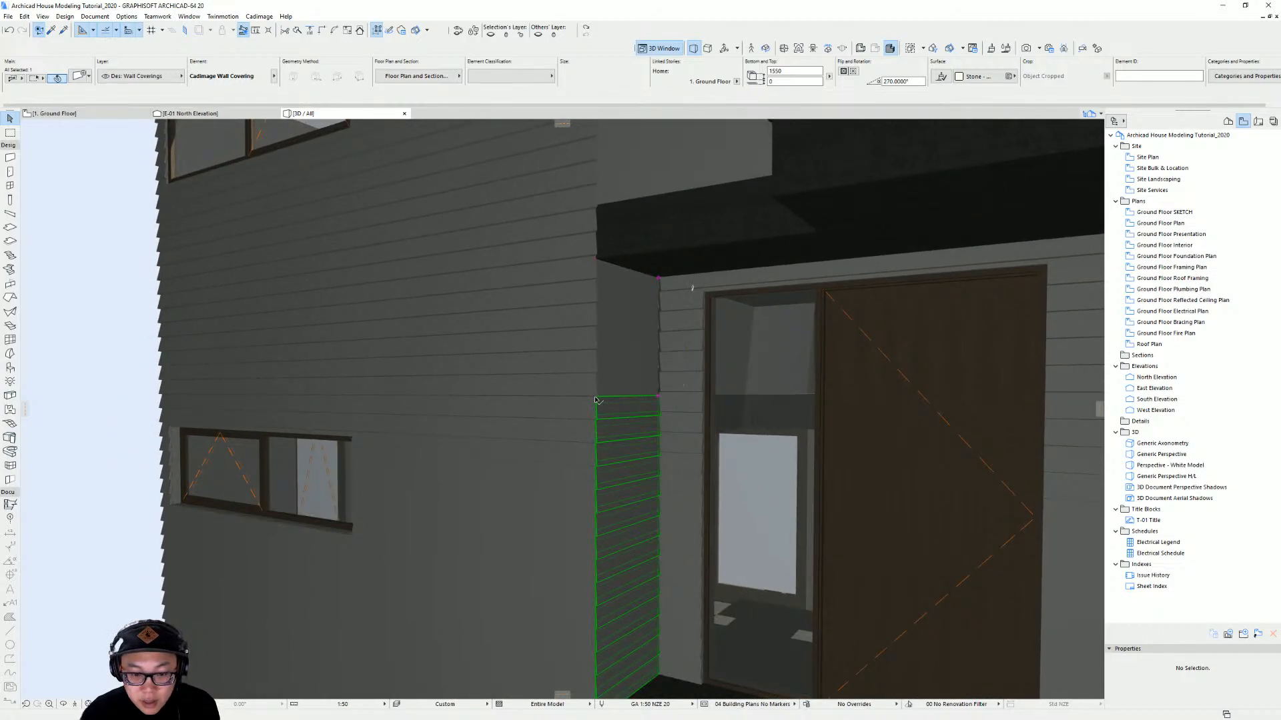
click(596, 400)
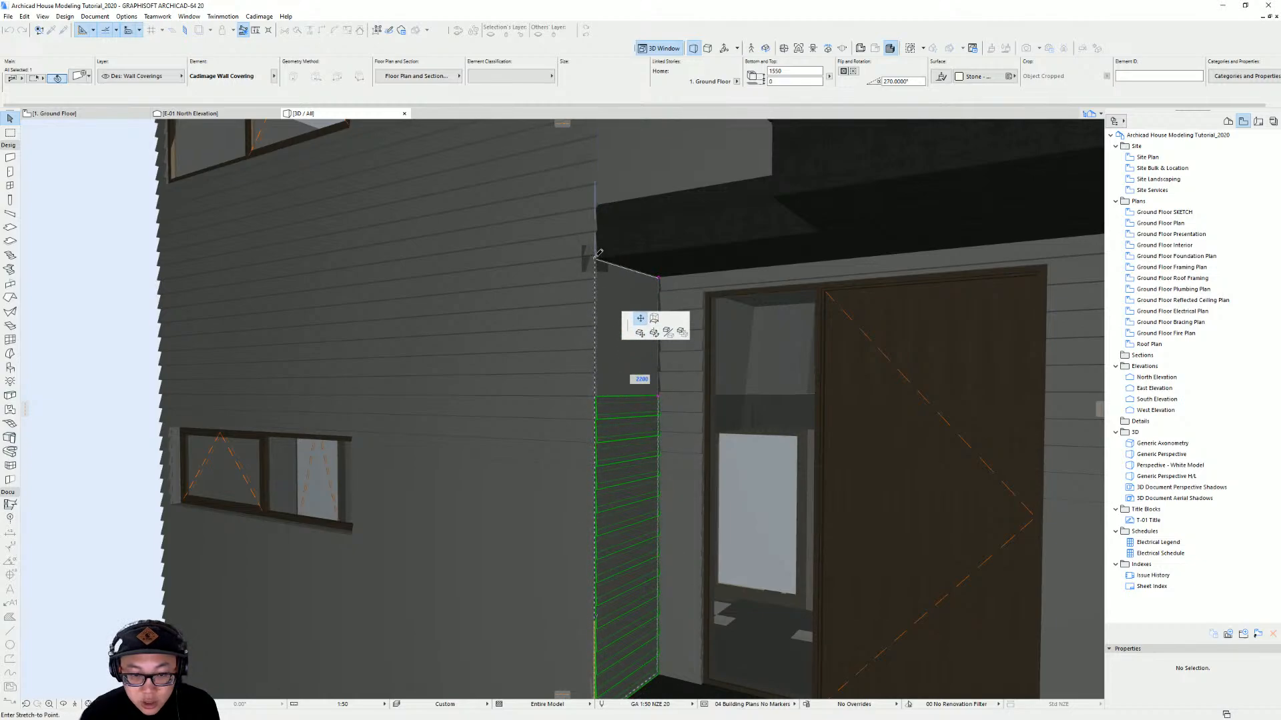
click(612, 266)
key(Escape)
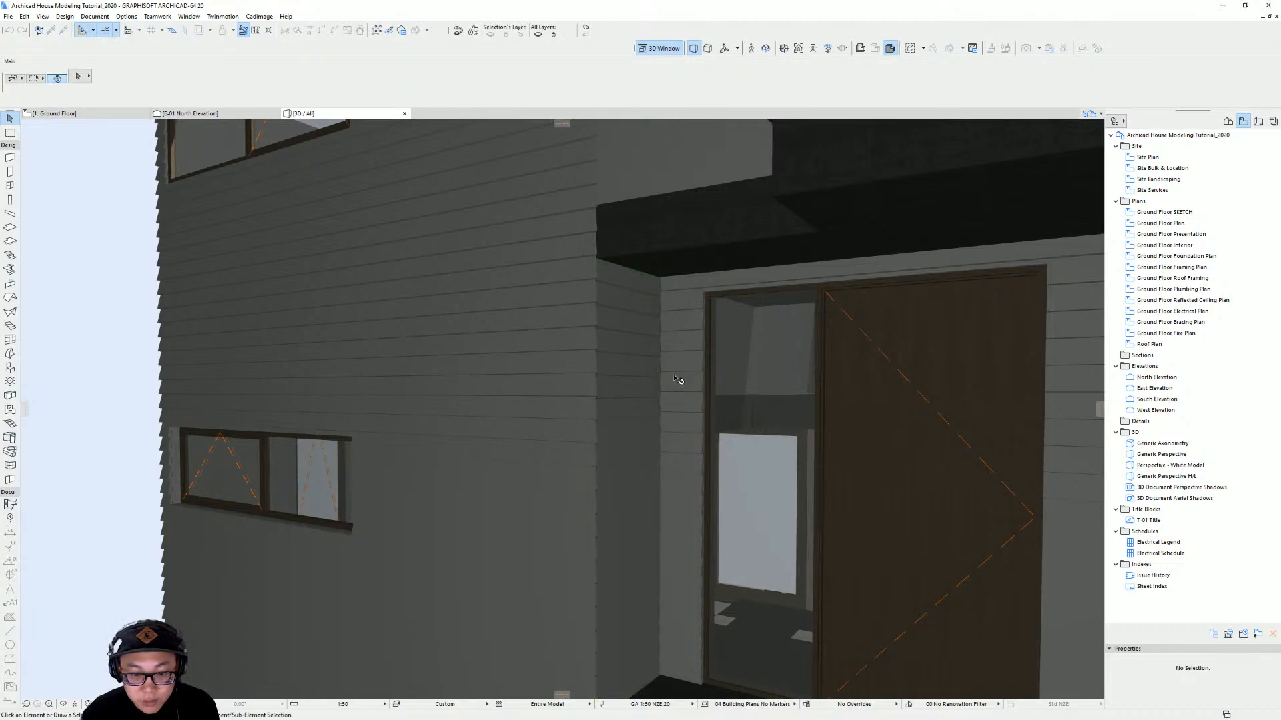
Open the narrow covering's settings and review its cladding origin and offset
shift+middle_drag(677, 379, 647, 371)
click(644, 356)
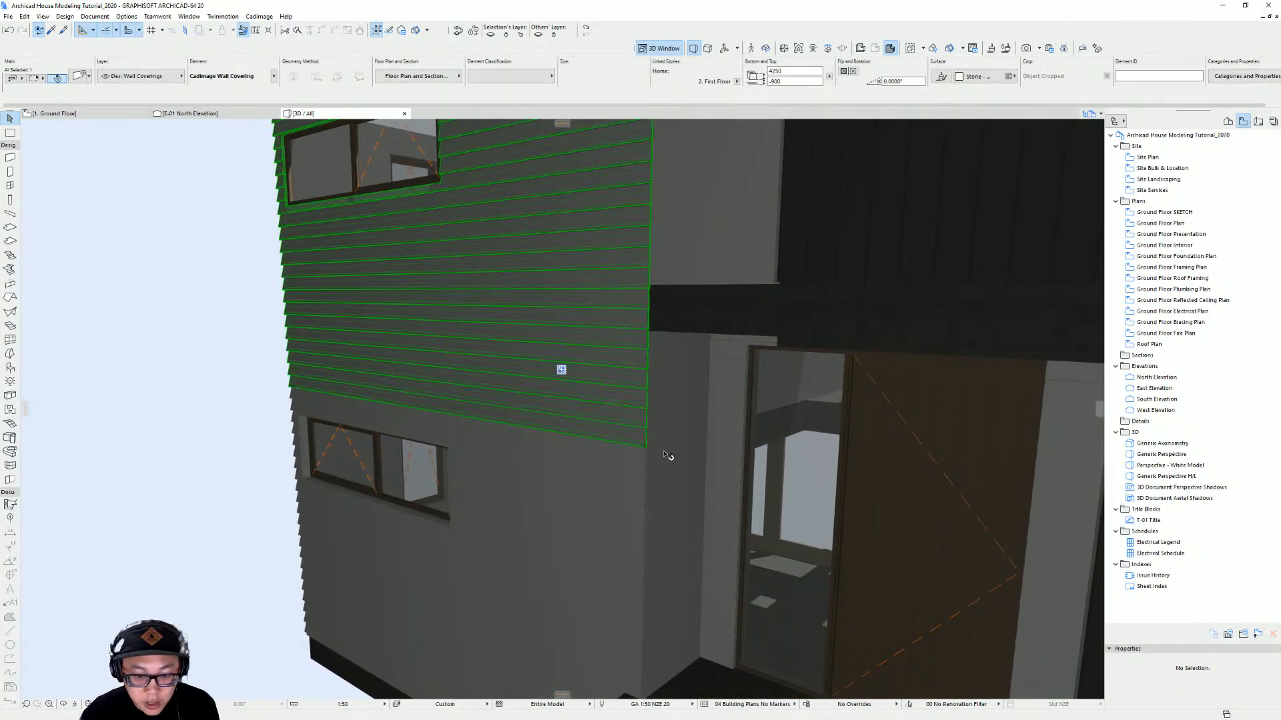
shift+middle_drag(661, 415, 635, 344)
scroll(635, 344, up, 5)
shift+middle_drag(595, 304, 598, 340)
click(598, 333)
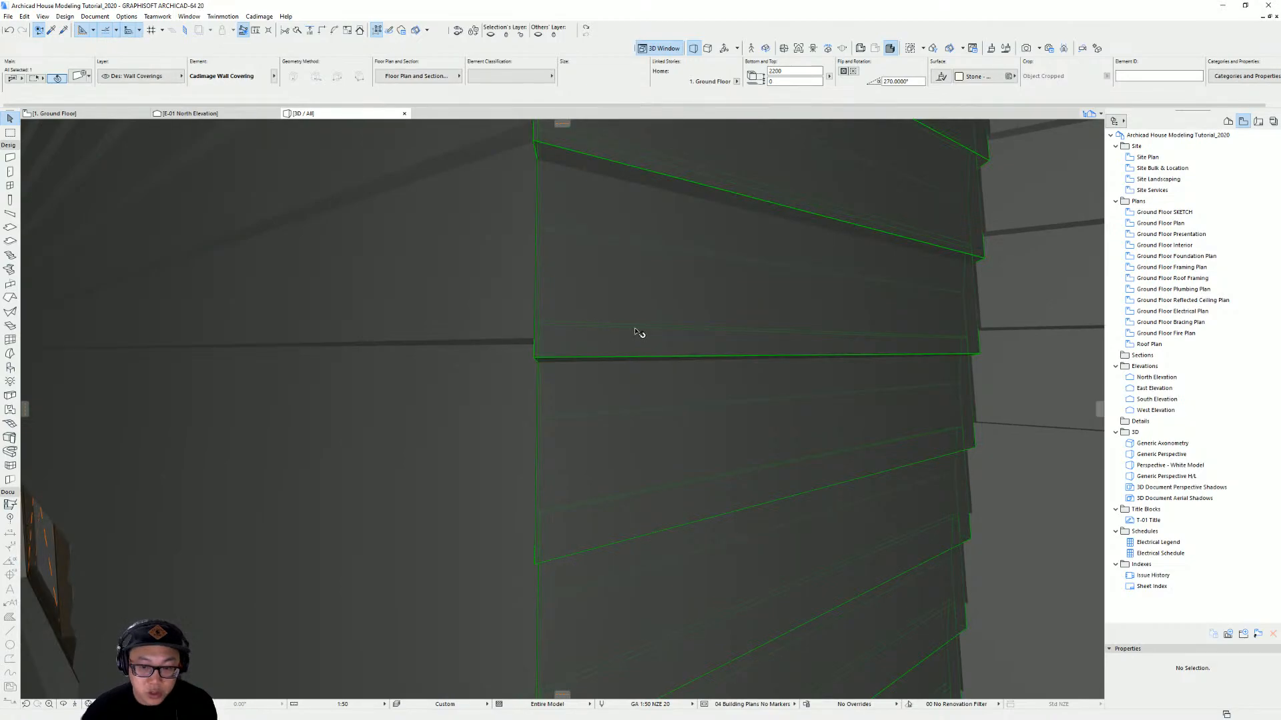
key(ctrl+t)
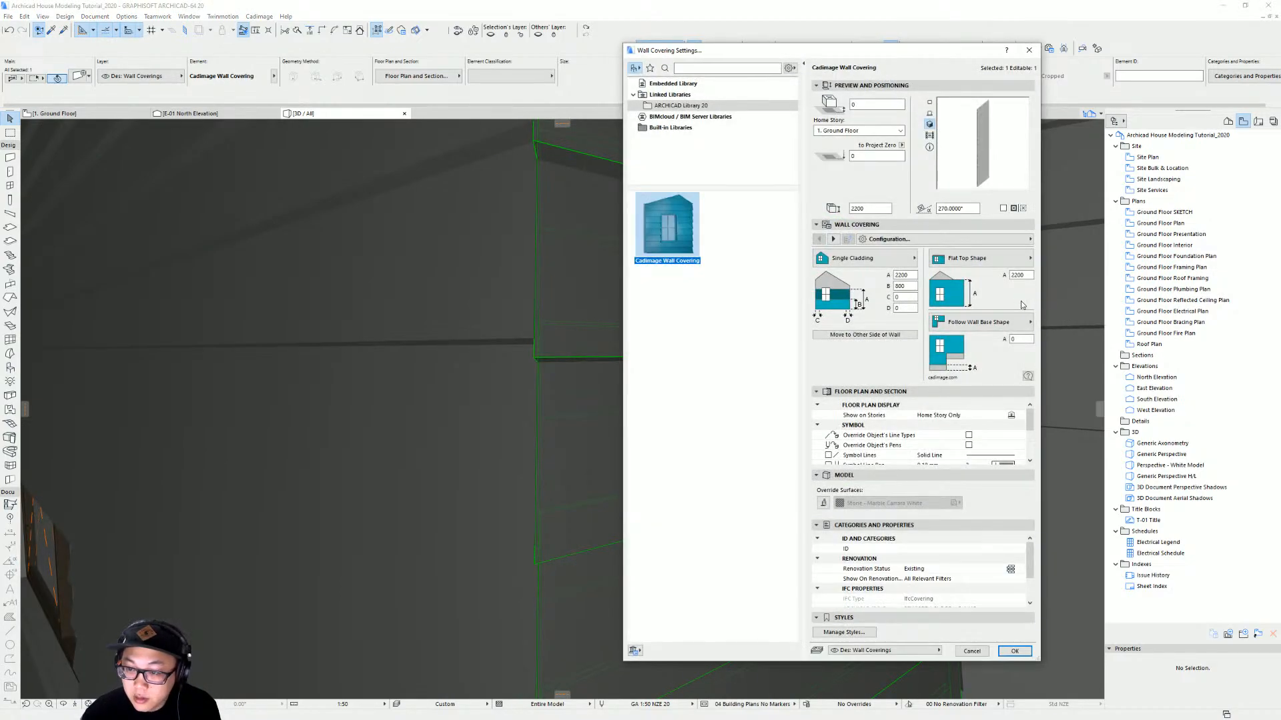
click(1028, 239)
click(1094, 264)
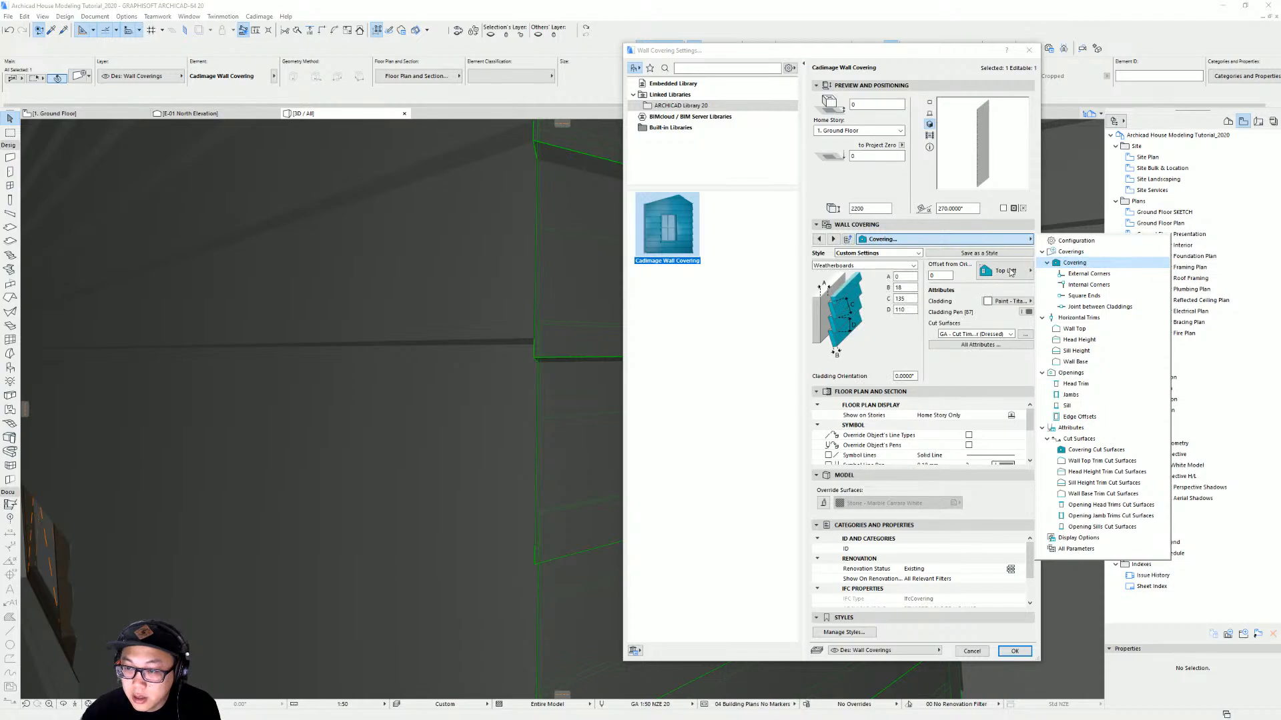
click(943, 276)
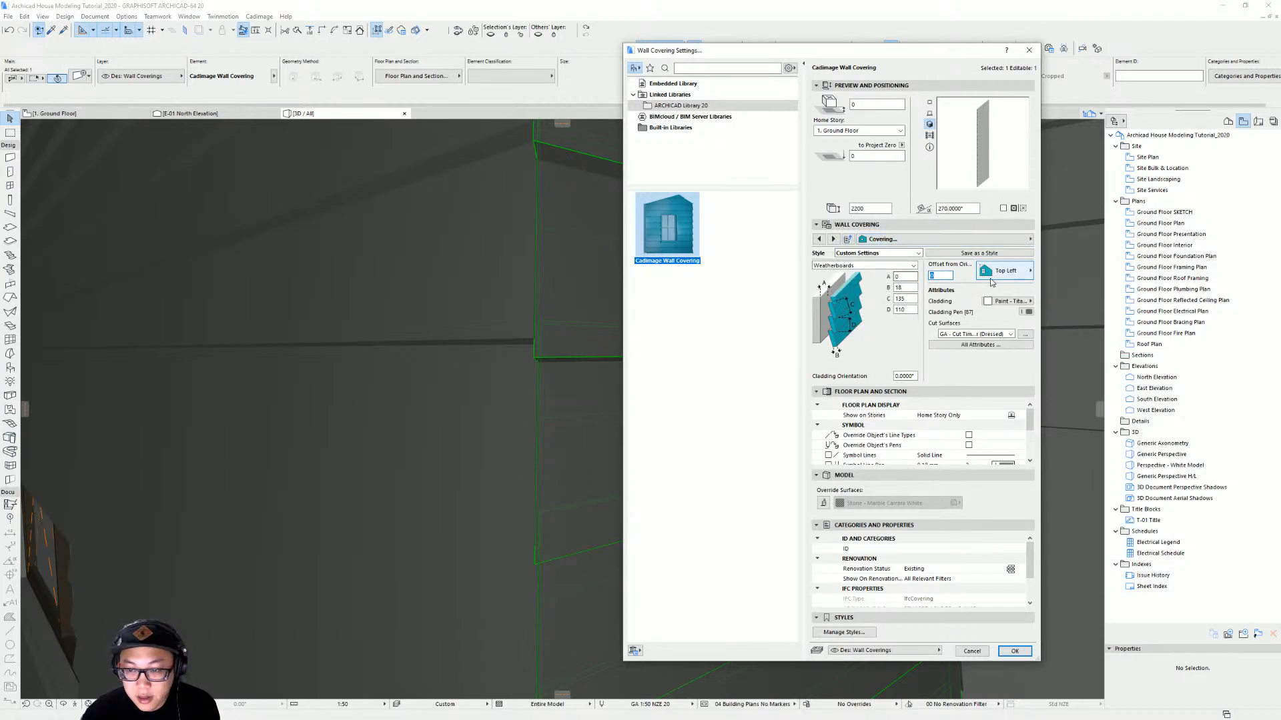
key(Return)
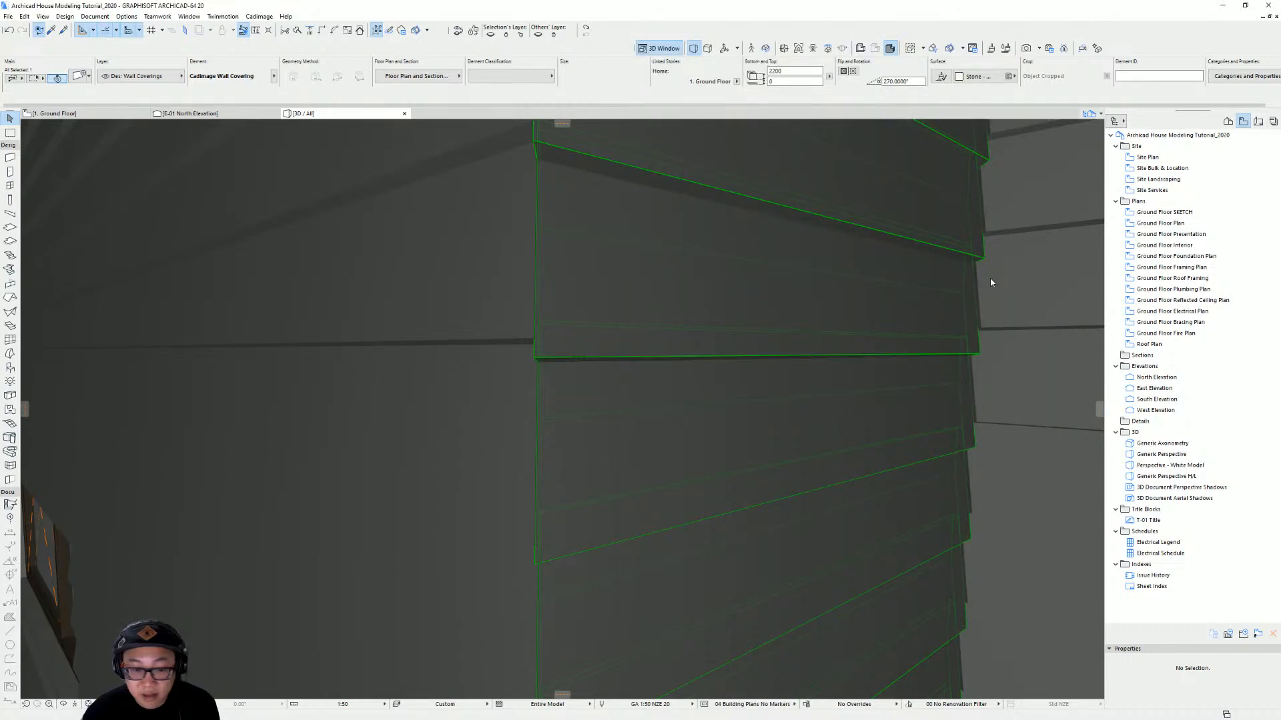
Activate the wall covering tool at the narrow wall beside the entry door
key(Escape)
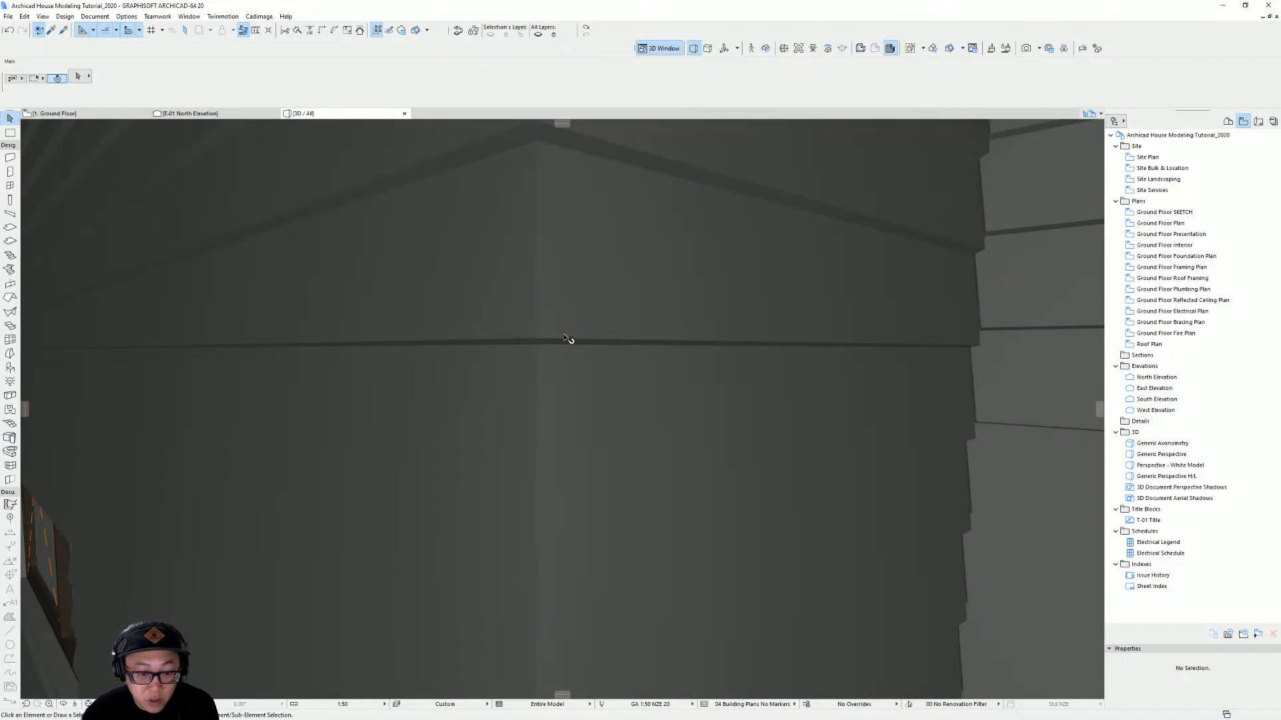
scroll(589, 371, down, 8)
shift+middle_drag(599, 316, 505, 357)
click(549, 336)
key(Escape)
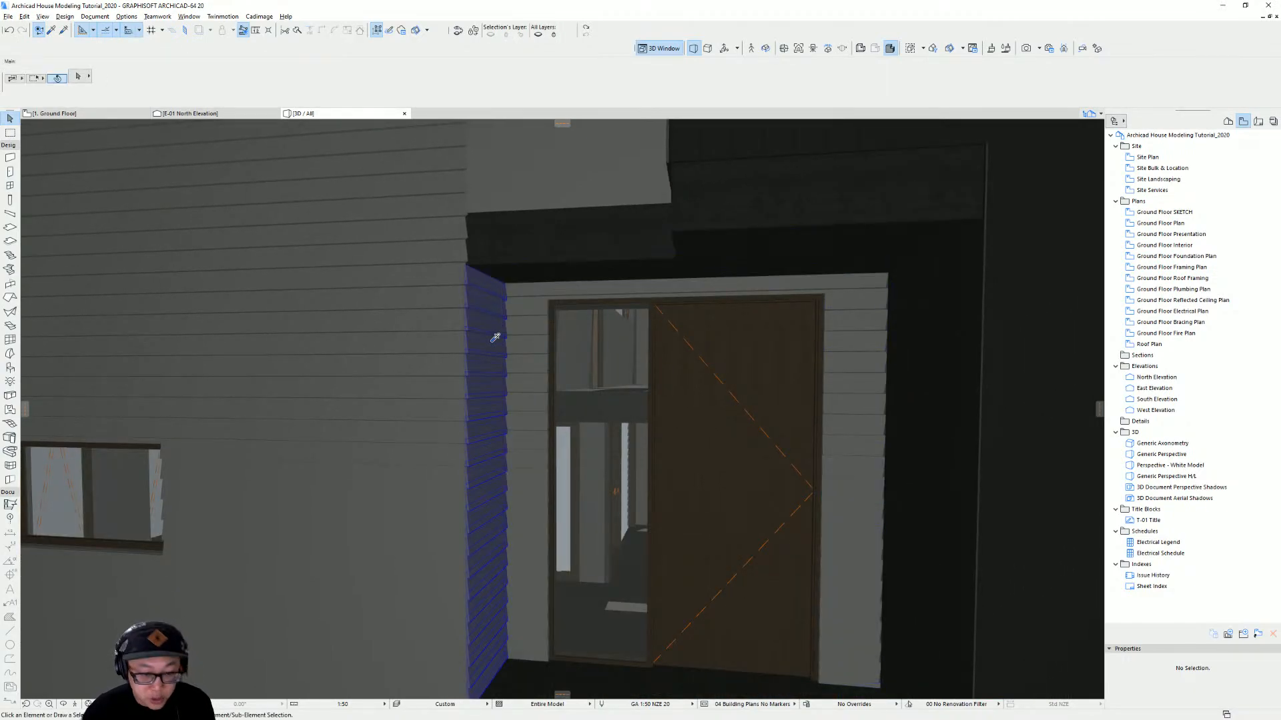
alt+click(495, 338)
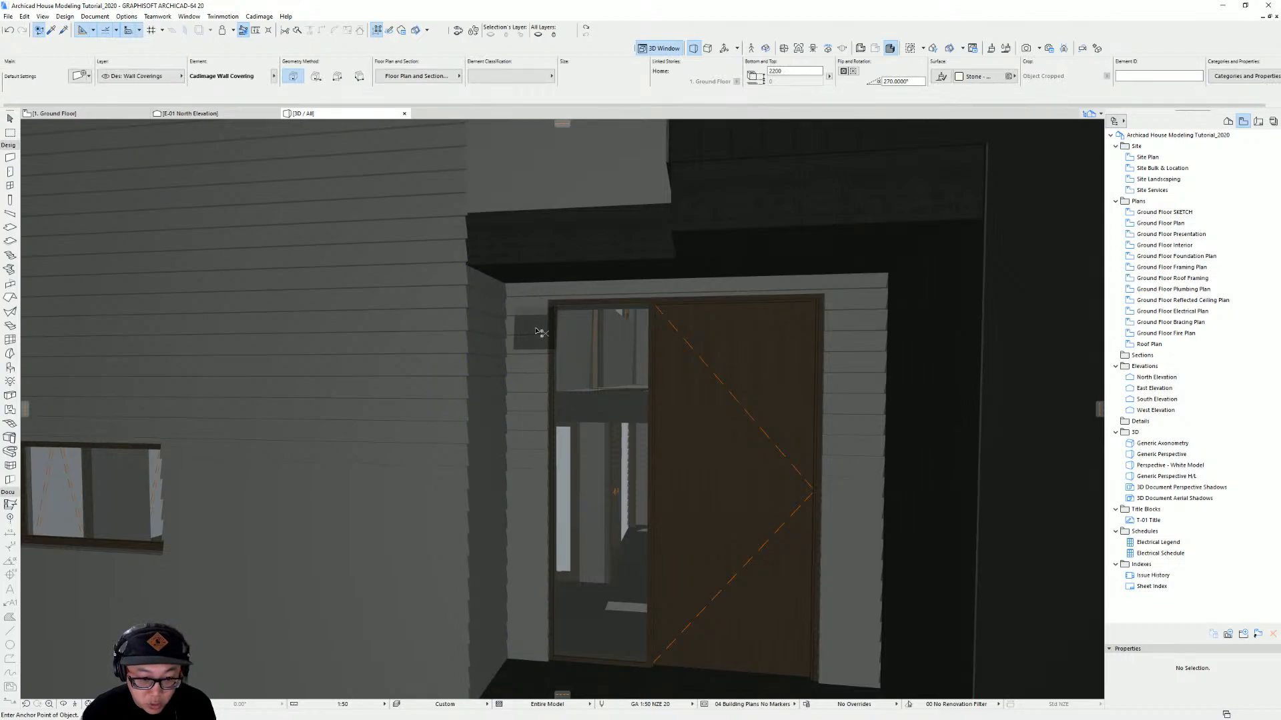
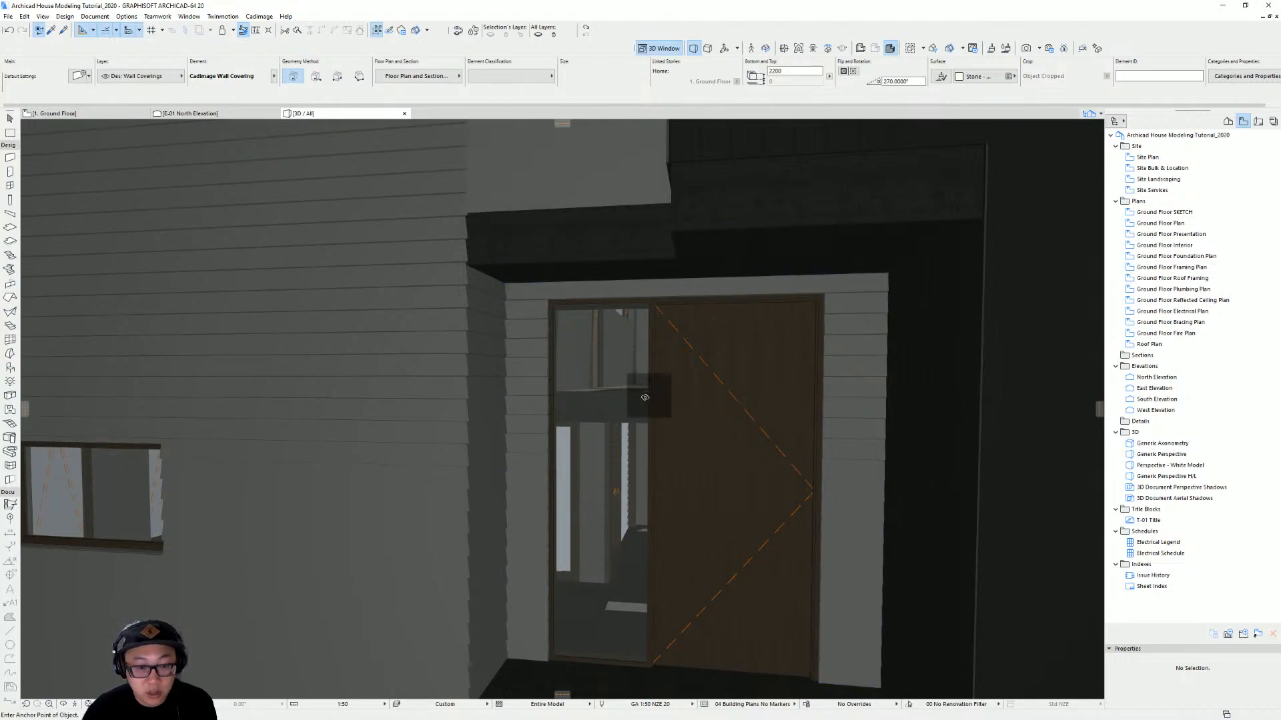
Inspect the existing coverings and walls around the entry door and the first-floor wall above it in 3D
key(Escape)
scroll(532, 399, up, 3)
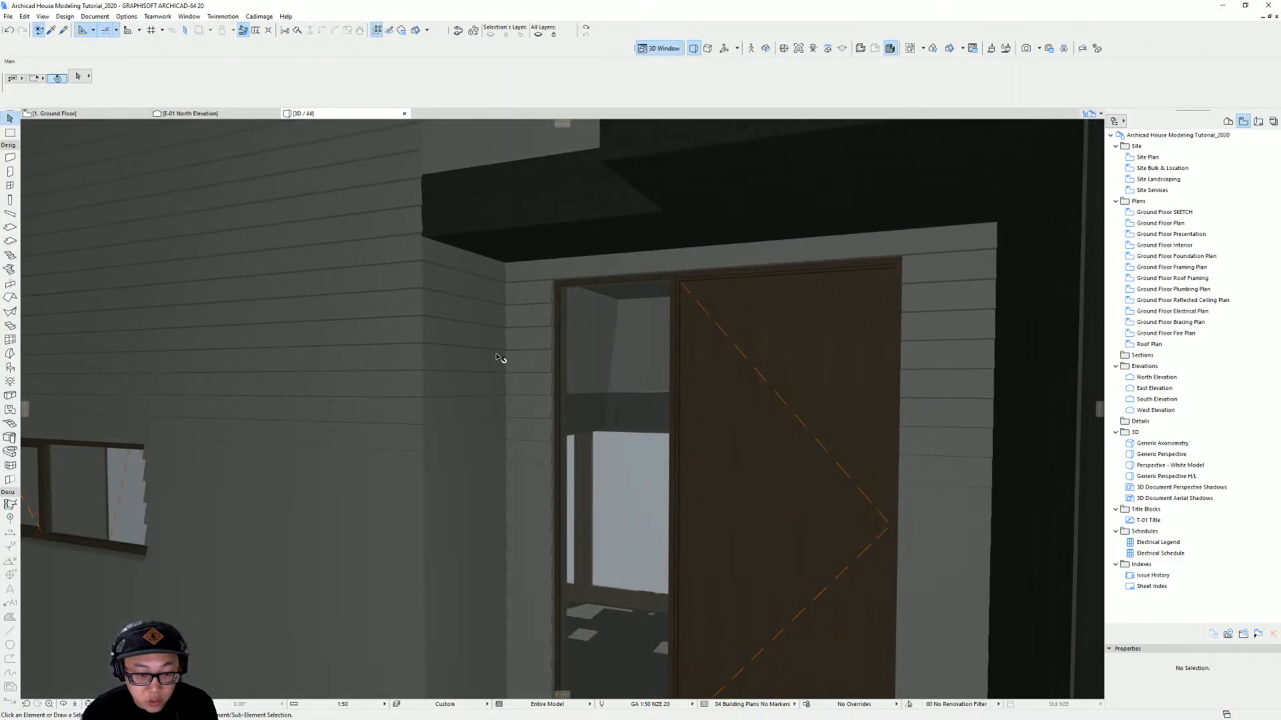
click(540, 283)
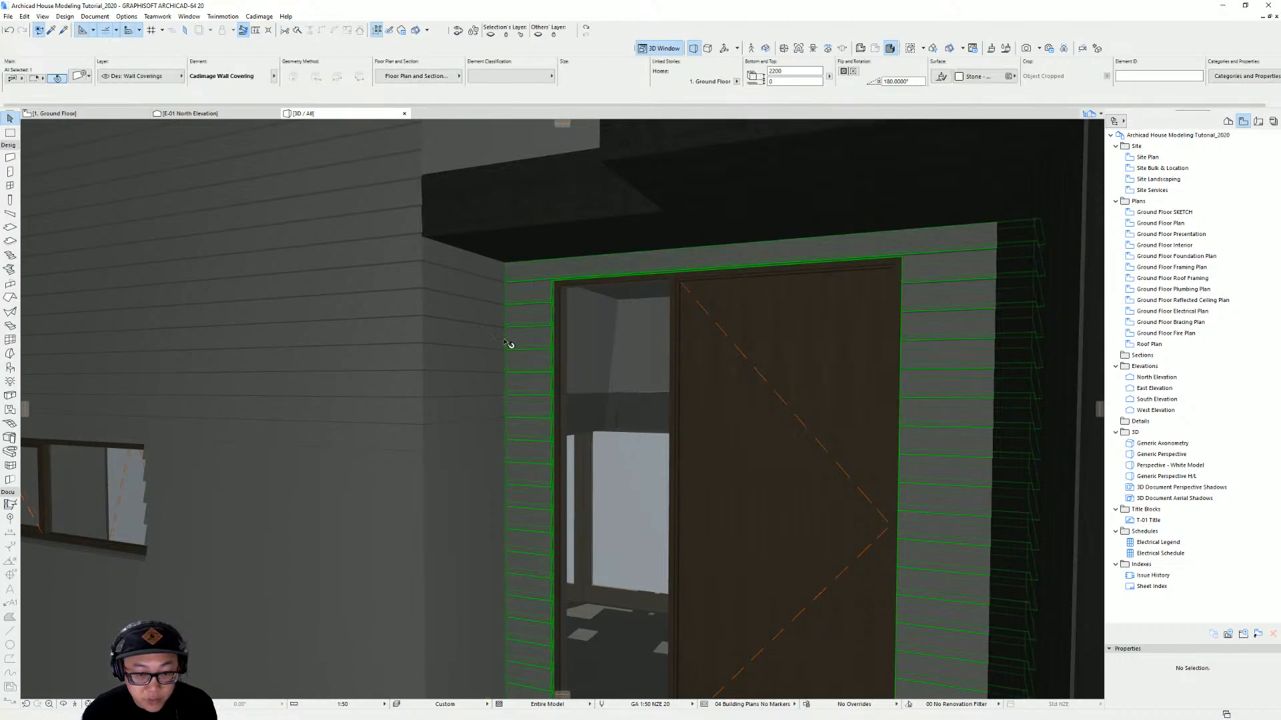
shift+middle_drag(511, 348, 672, 349)
scroll(826, 353, down, 3)
click(883, 336)
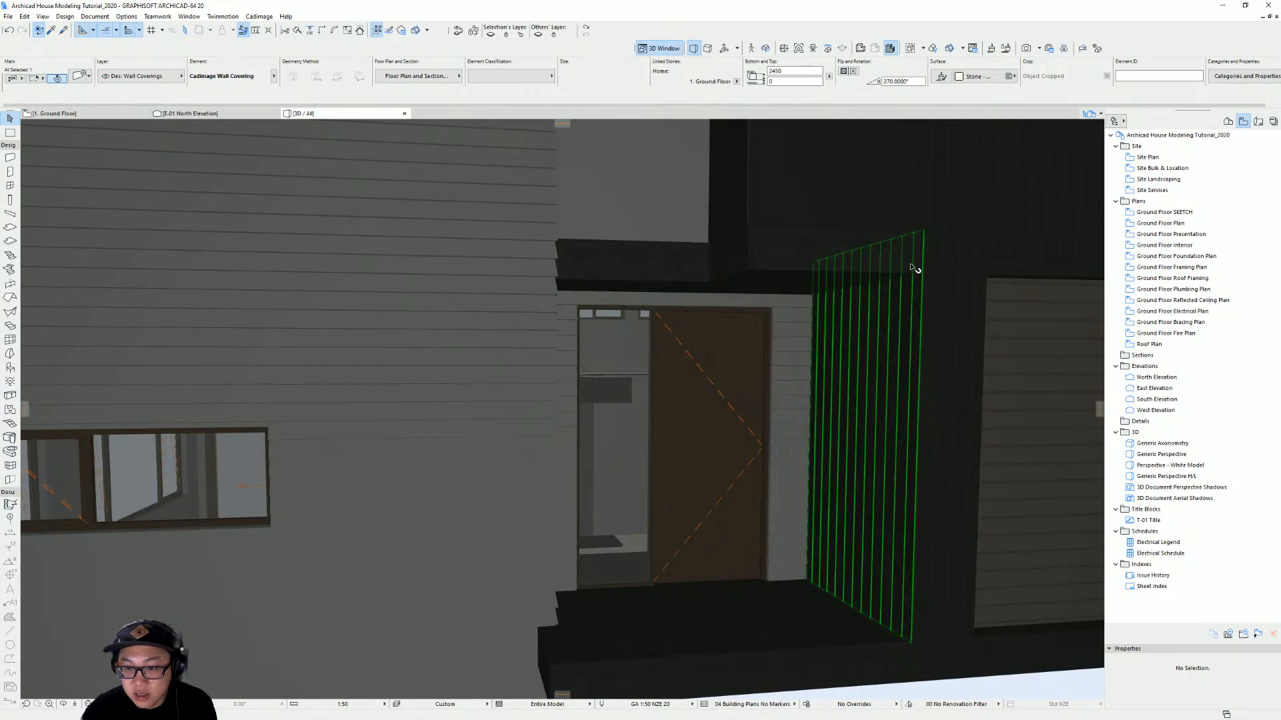
scroll(743, 261, down, 2)
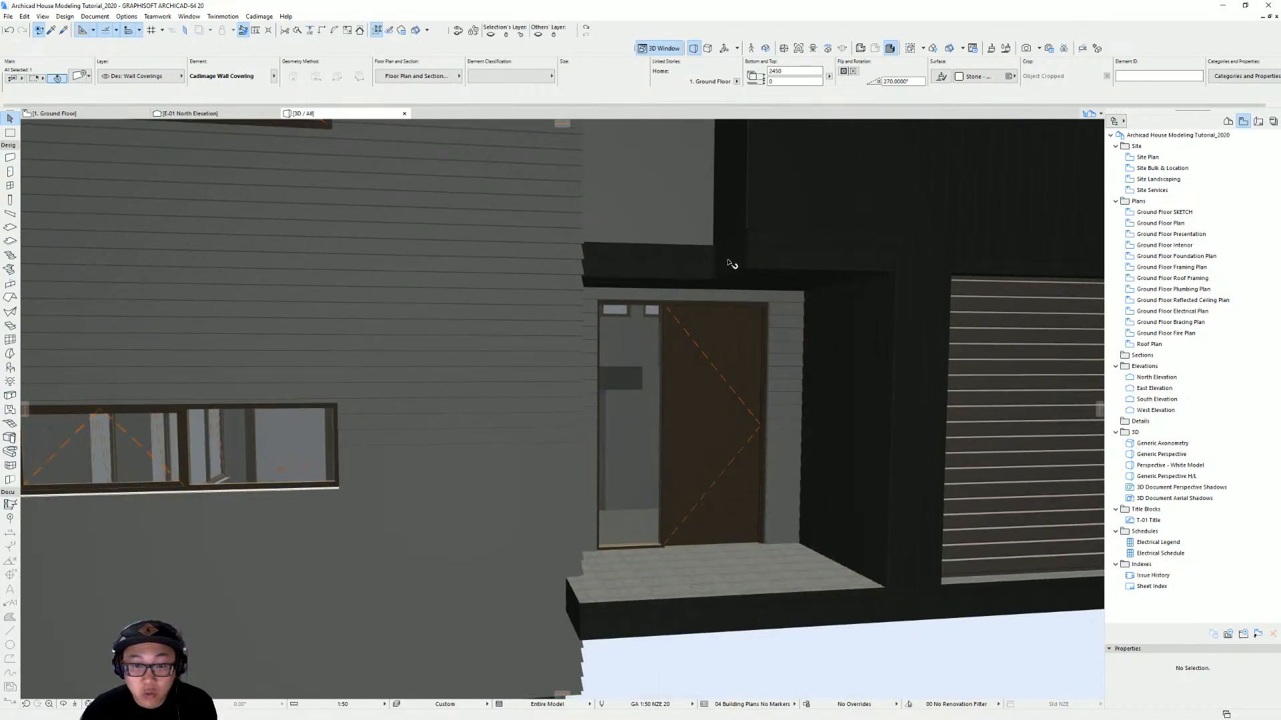
middle_drag(729, 261, 764, 409)
shift+middle_drag(765, 408, 605, 413)
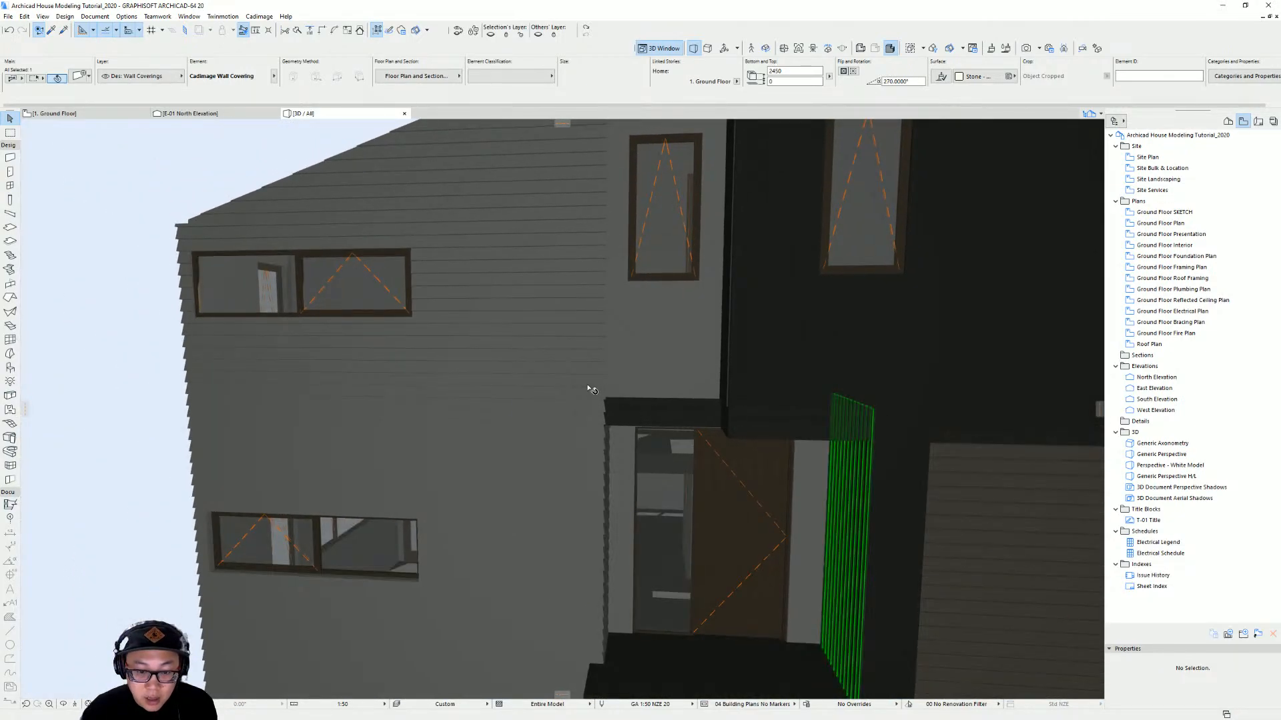
click(588, 385)
scroll(624, 375, down, 2)
middle_drag(661, 356, 660, 413)
click(653, 408)
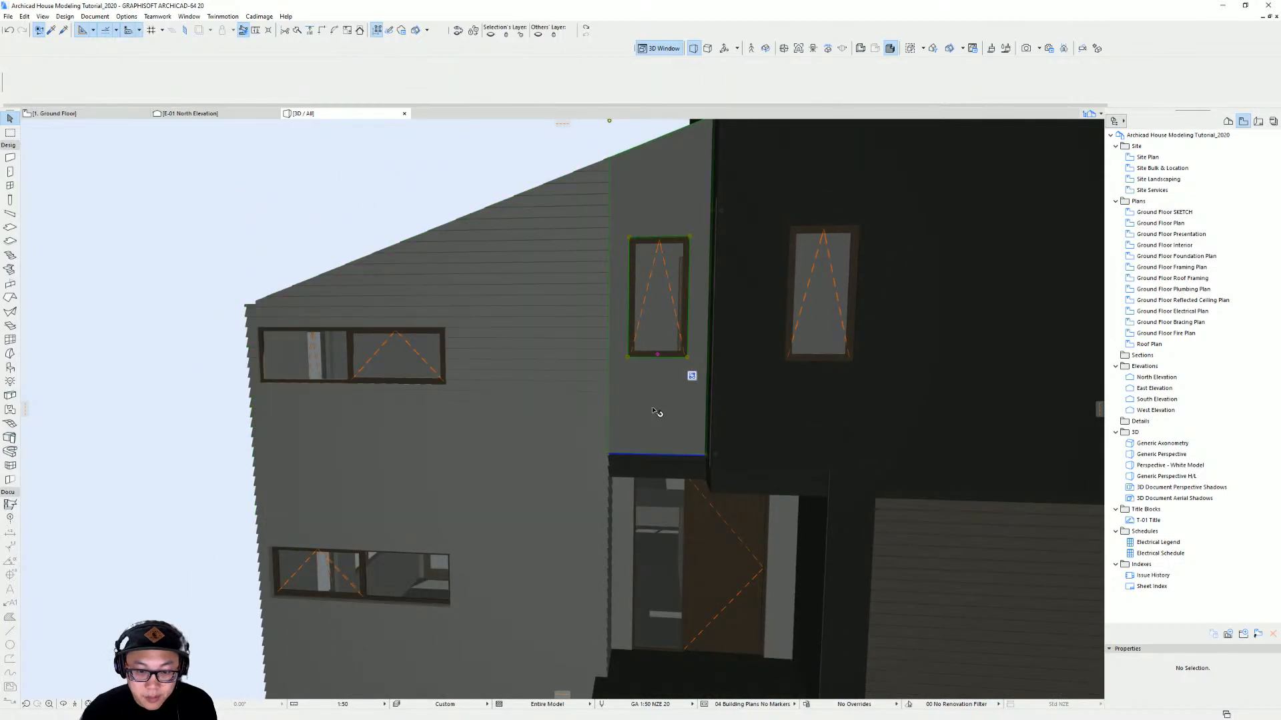
shift+middle_drag(552, 377, 657, 453)
shift+middle_drag(626, 401, 664, 399)
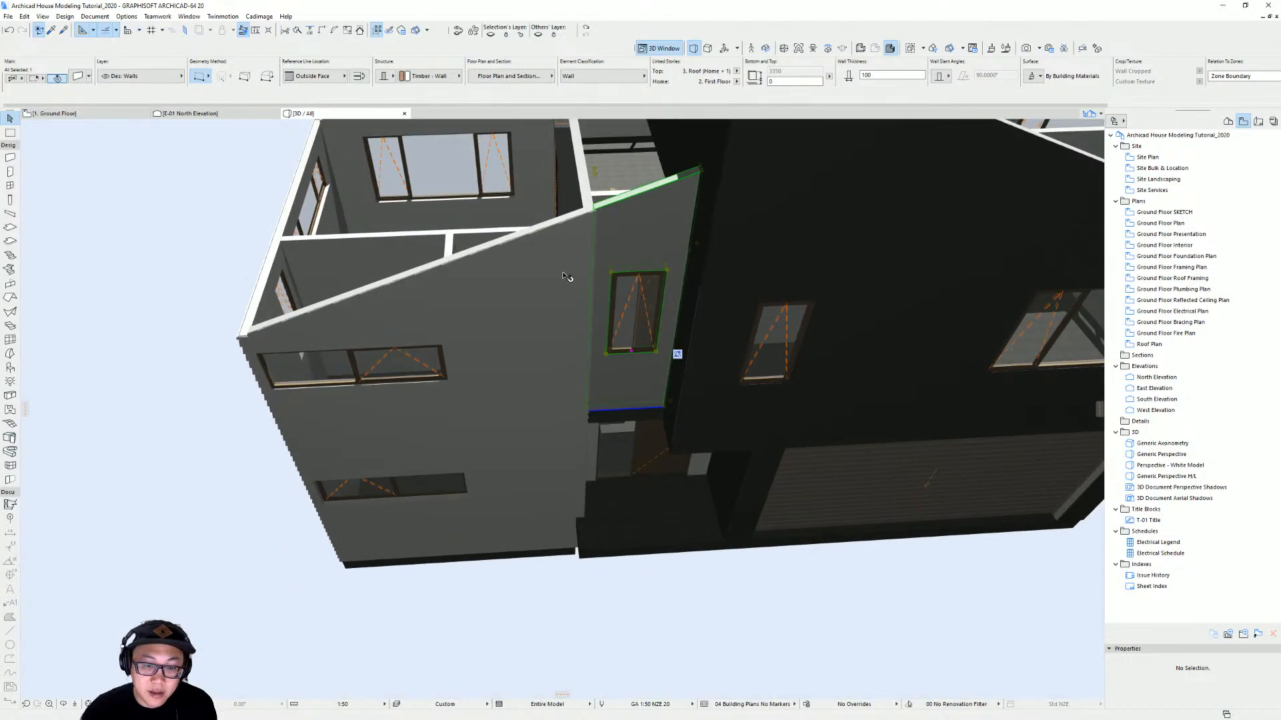
alt+click(551, 323)
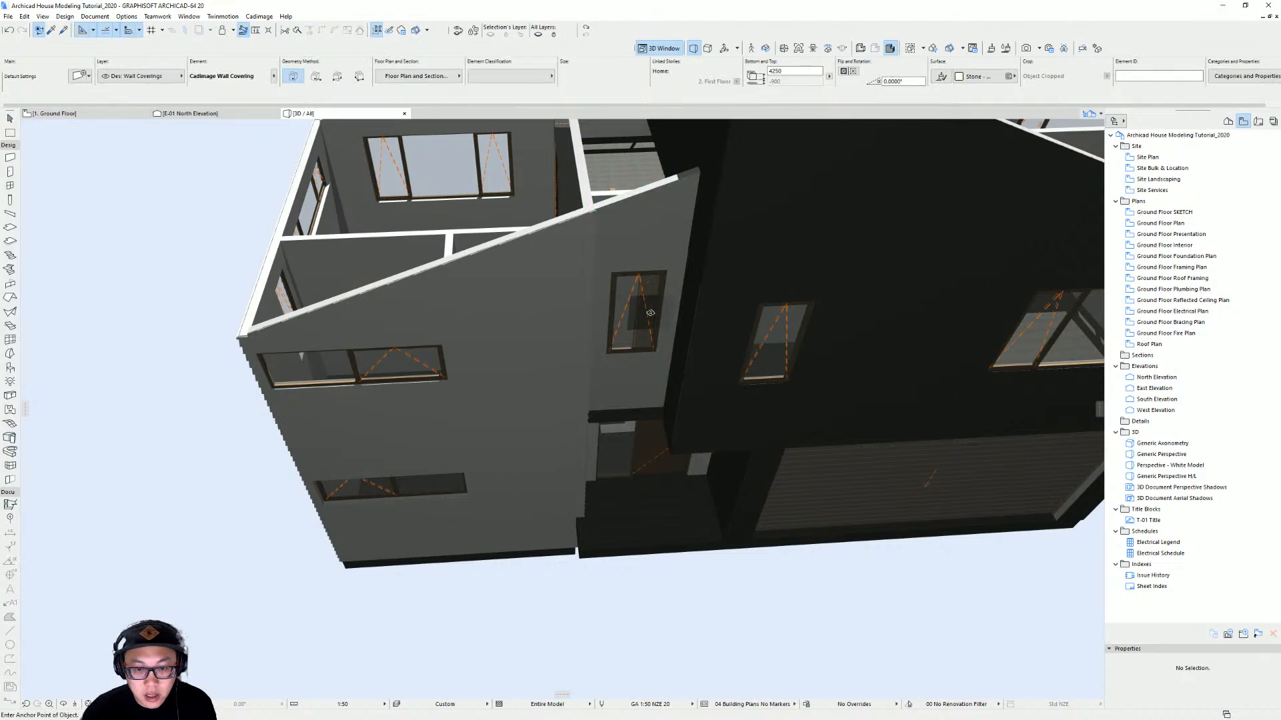
On the first-floor plan, add Cadimage wall coverings to the exterior side of the wall above the entry
key(F2)
key(ctrl+Up)
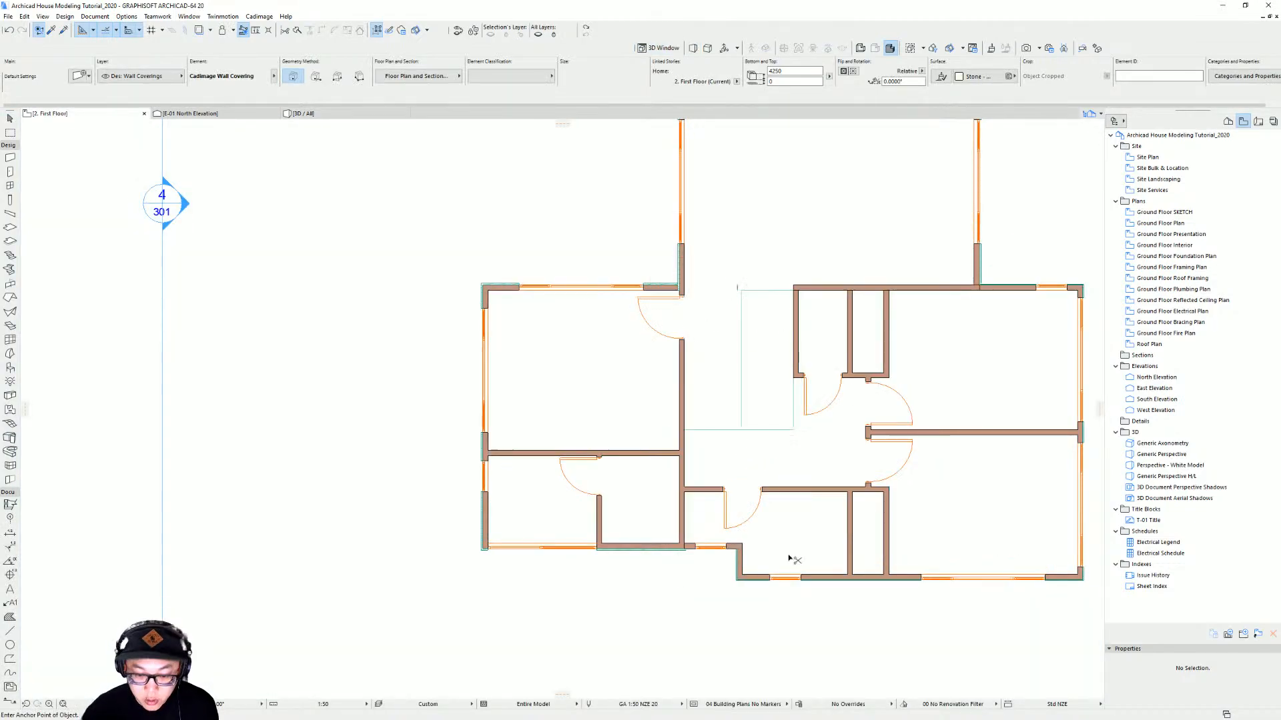
scroll(725, 552, up, 3)
key(Escape)
click(732, 542)
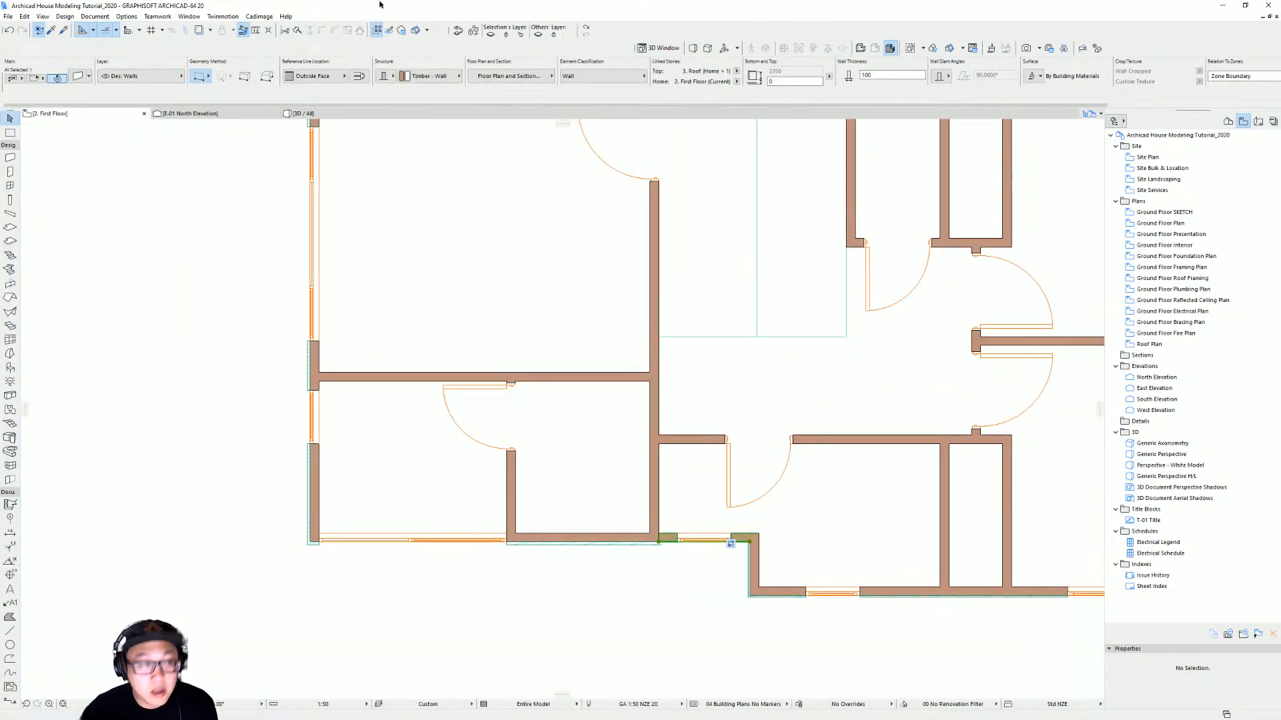
click(256, 18)
mouse_move(287, 67)
click(373, 103)
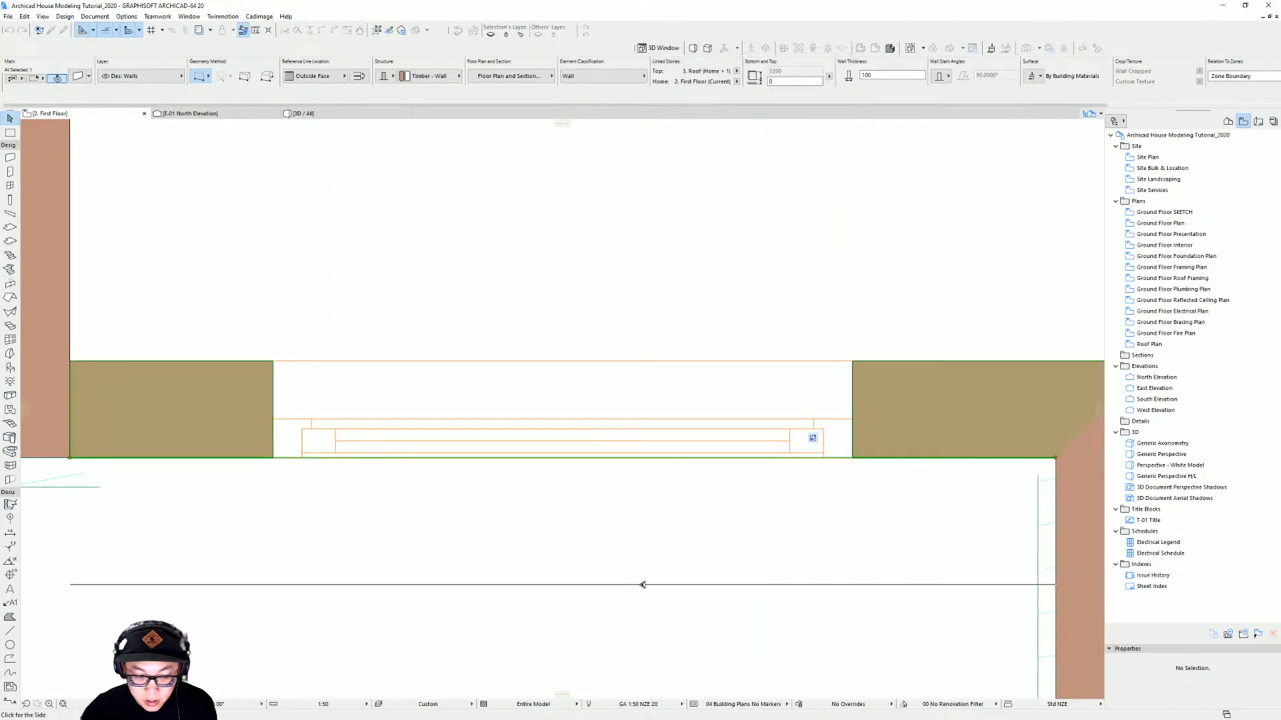
click(615, 579)
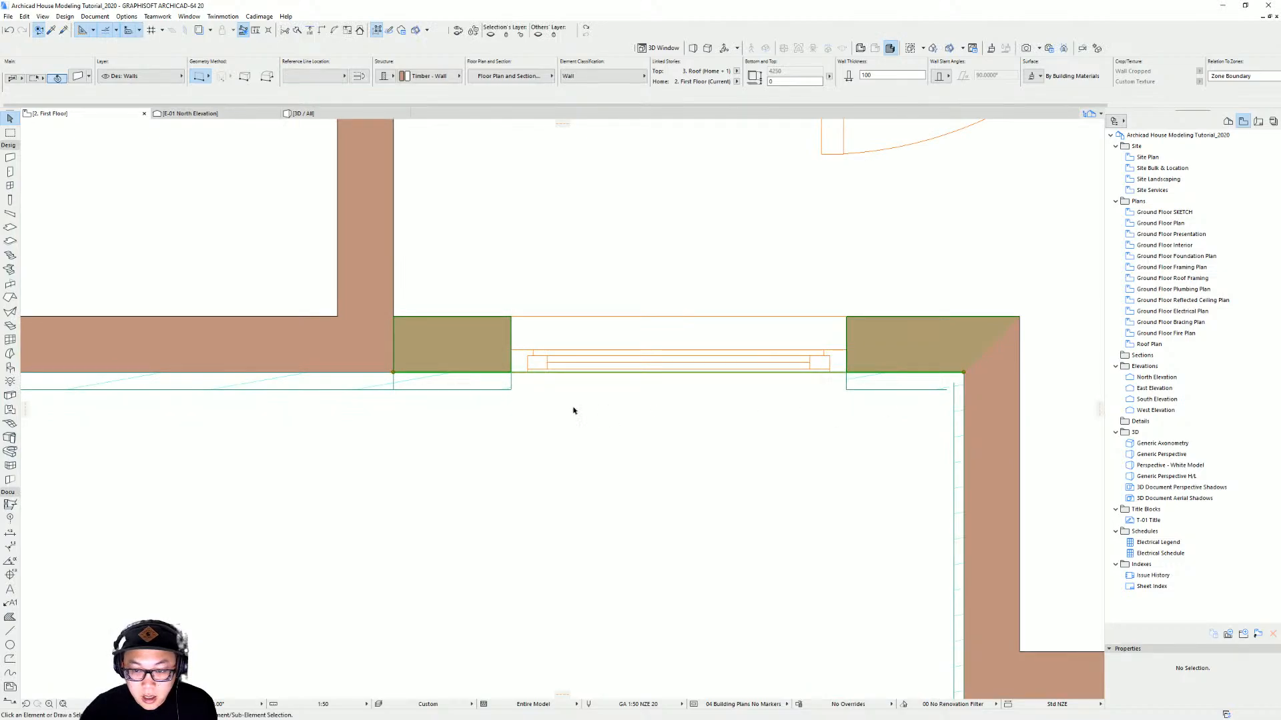
Adjust the new coverings by stretching the end of the covering on the adjoining wall to the corner
click(358, 387)
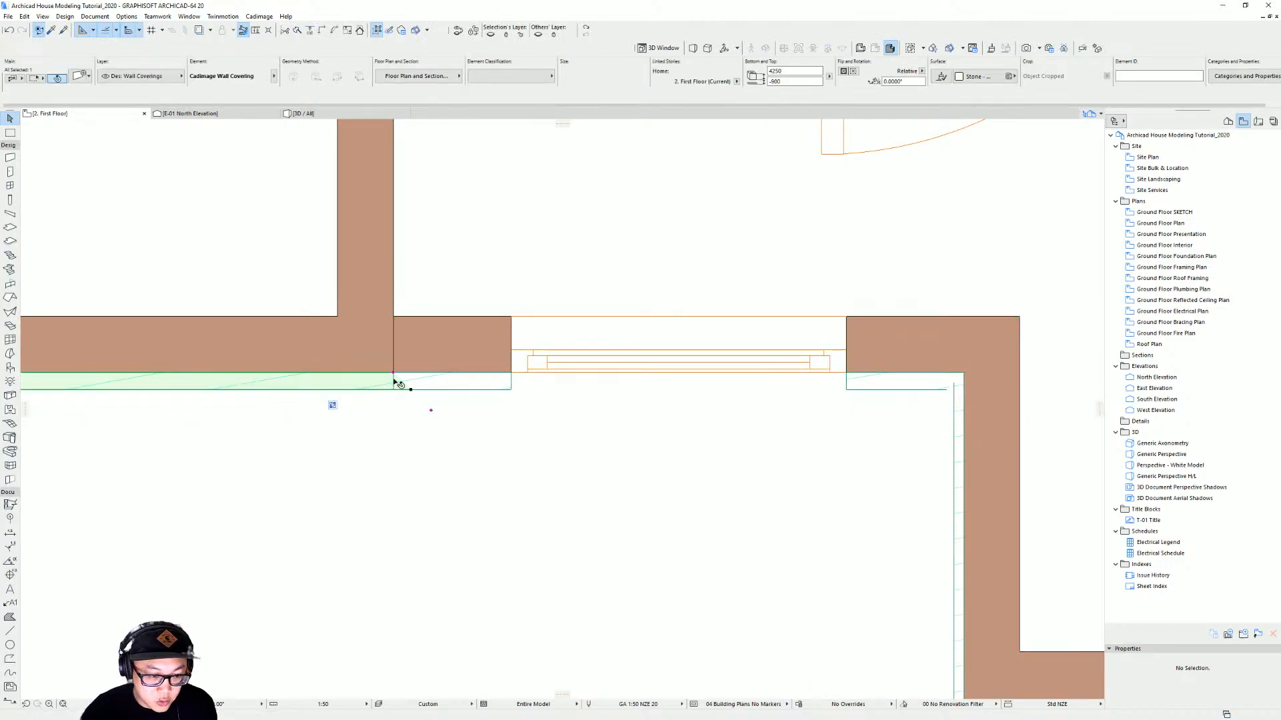
click(430, 413)
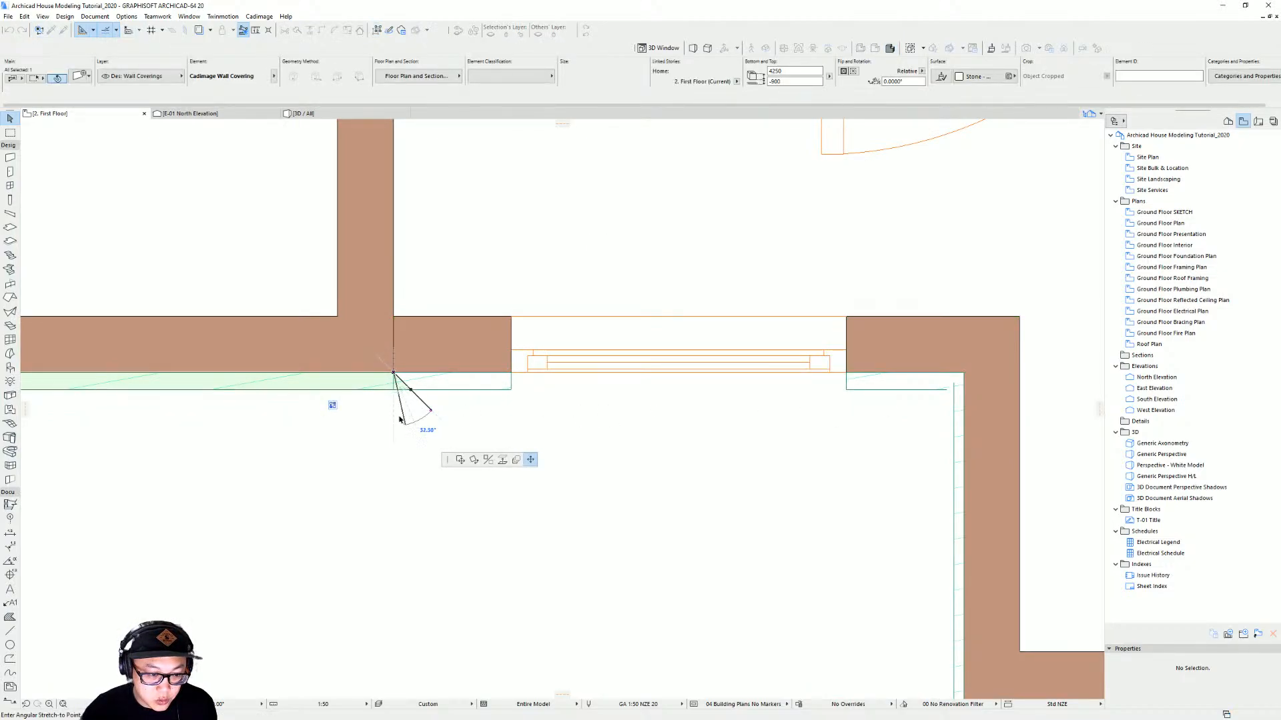
key(Escape)
click(414, 386)
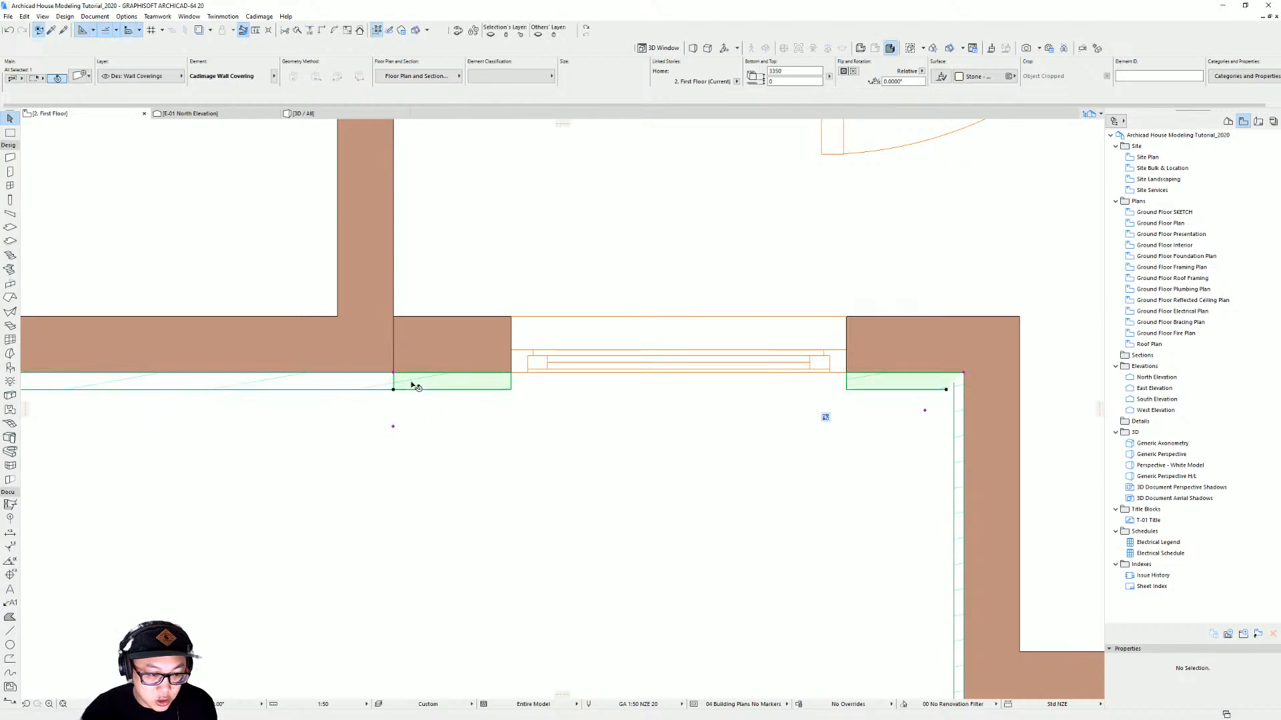
click(925, 411)
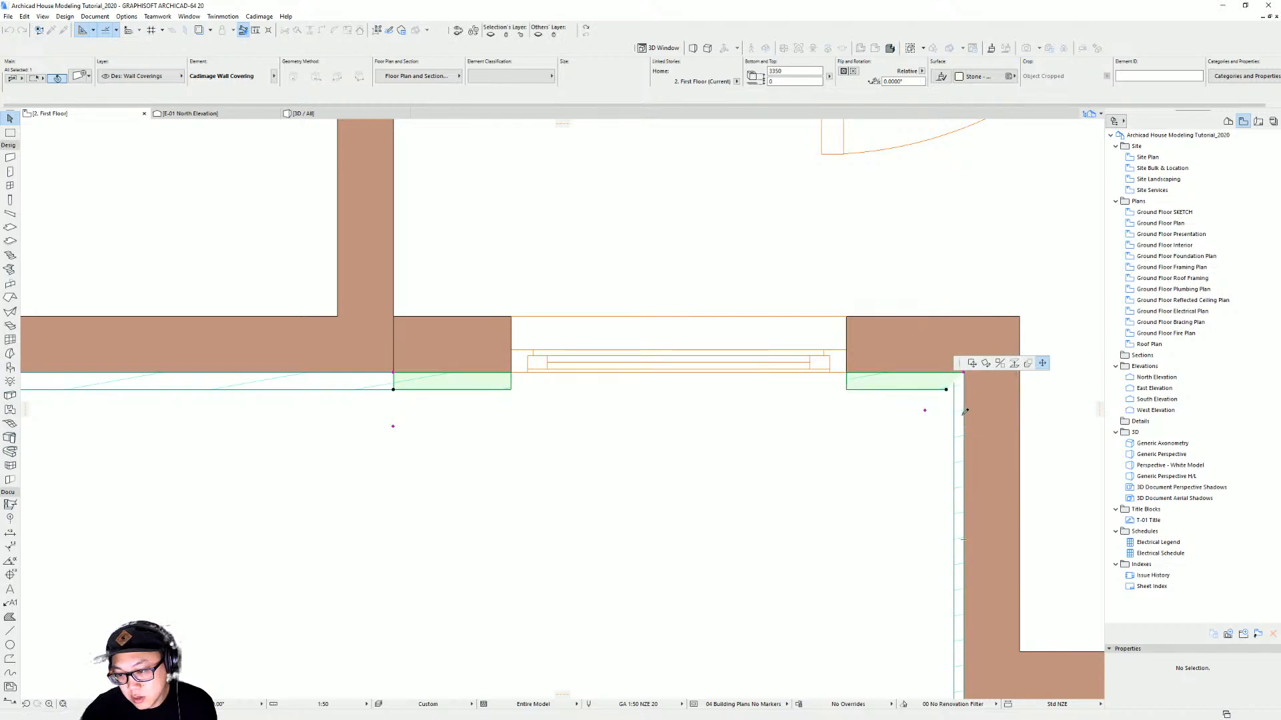
click(958, 422)
click(959, 410)
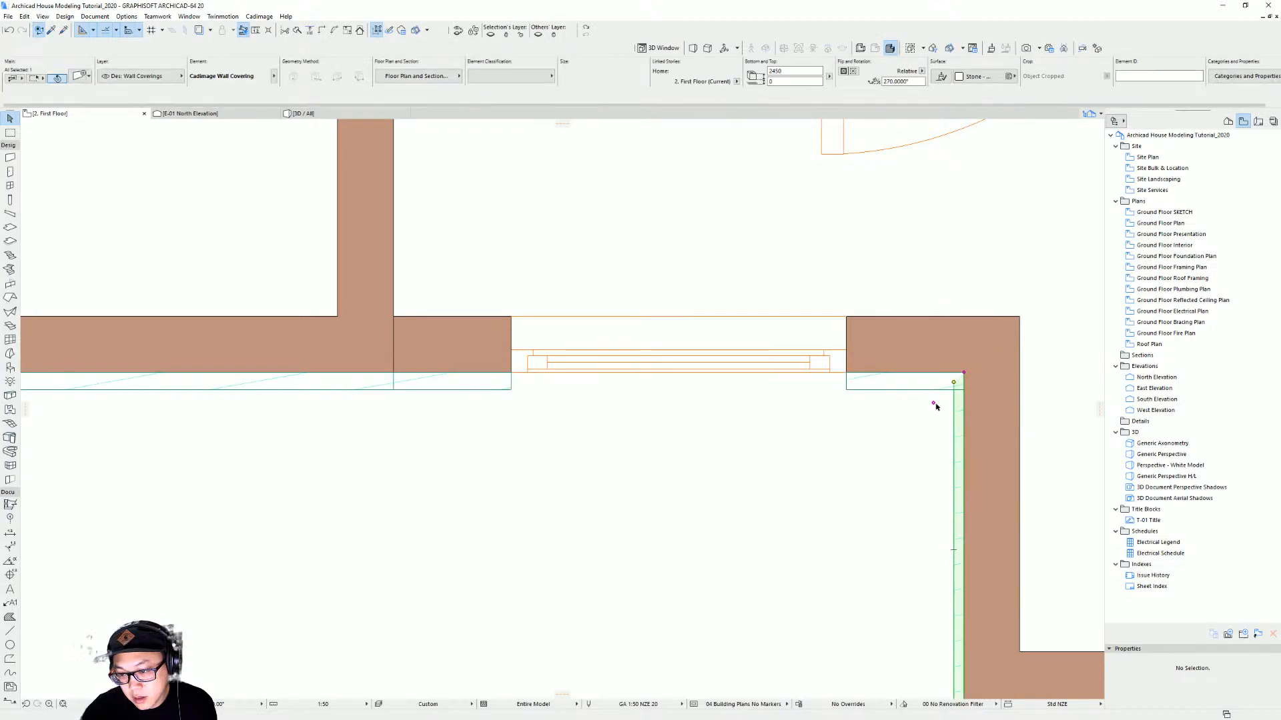
click(953, 383)
click(933, 371)
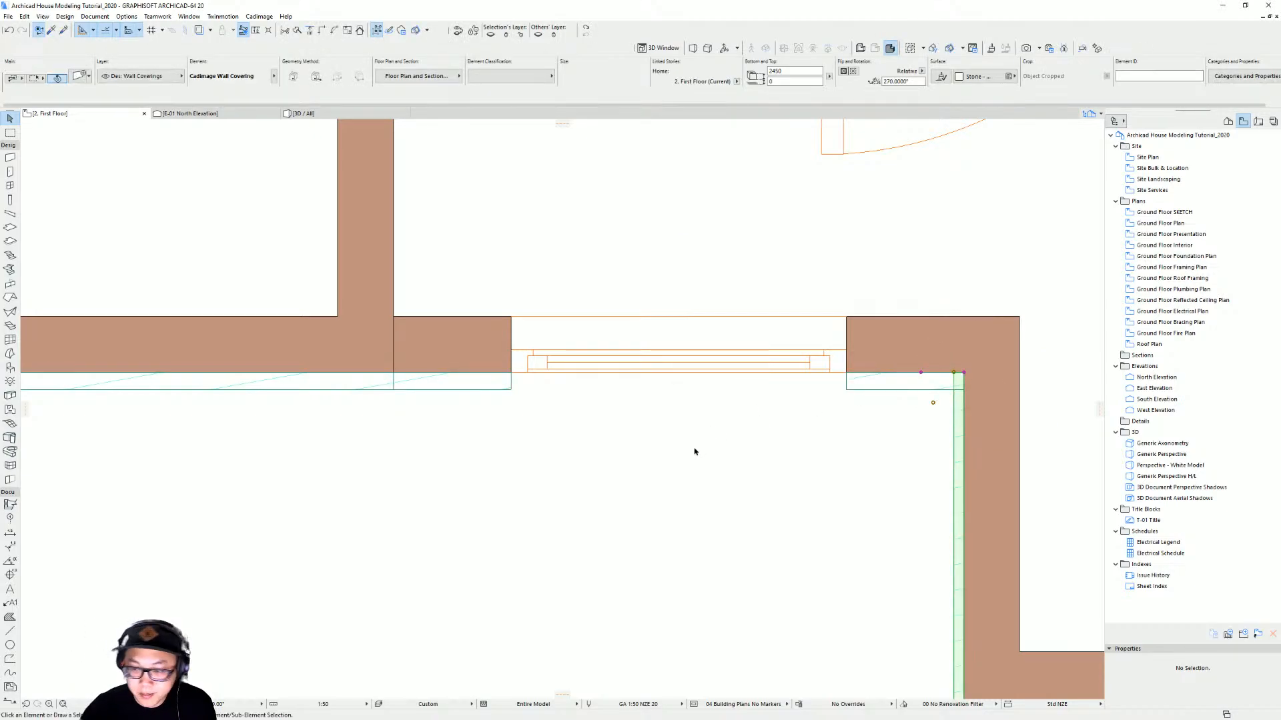
click(695, 449)
Delete the weatherboard covering on the first-floor gable wall and the narrow covering above the entry door
key(F3)
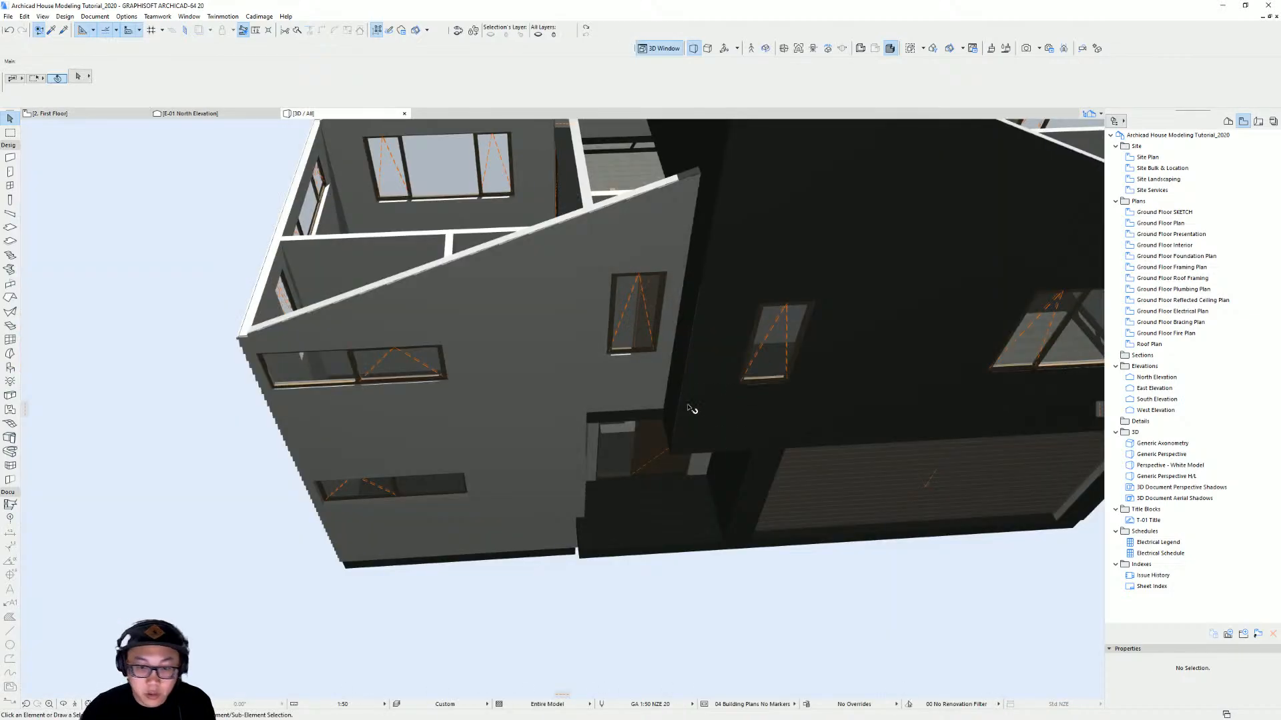
shift+middle_drag(691, 409, 503, 198)
scroll(629, 422, up, 5)
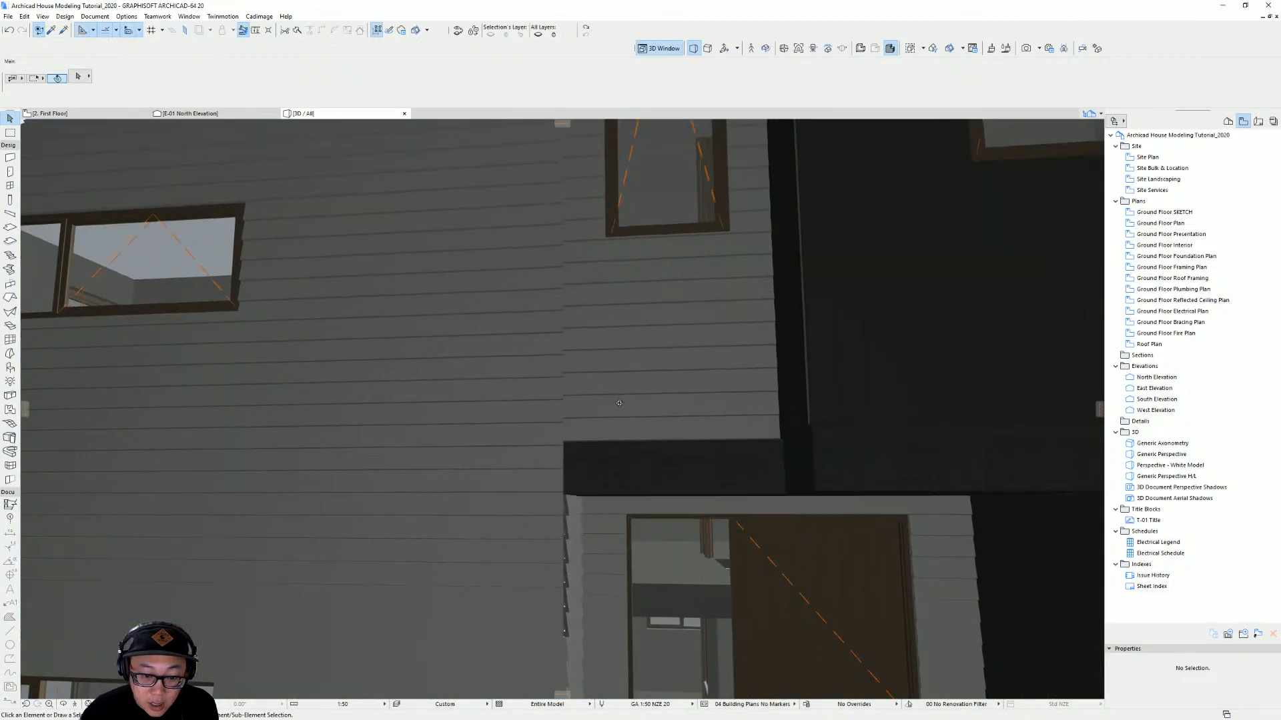
shift+middle_drag(620, 403, 537, 417)
scroll(685, 427, down, 1)
mouse_move(669, 429)
shift+middle_down()
mouse_move(455, 454)
mouse_move(503, 460)
mouse_move(597, 427)
mouse_move(513, 453)
mouse_move(654, 449)
mouse_move(501, 457)
mouse_move(727, 452)
mouse_move(635, 417)
mouse_move(591, 465)
mouse_move(673, 441)
shift+middle_up()
shift+middle_drag(700, 437, 757, 429)
scroll(617, 362, down, 2)
mouse_move(617, 363)
middle_down()
mouse_move(585, 418)
mouse_move(566, 324)
mouse_move(447, 360)
mouse_move(434, 391)
mouse_move(621, 381)
middle_up()
click(585, 419)
scroll(582, 415, down, 1)
scroll(458, 369, down, 2)
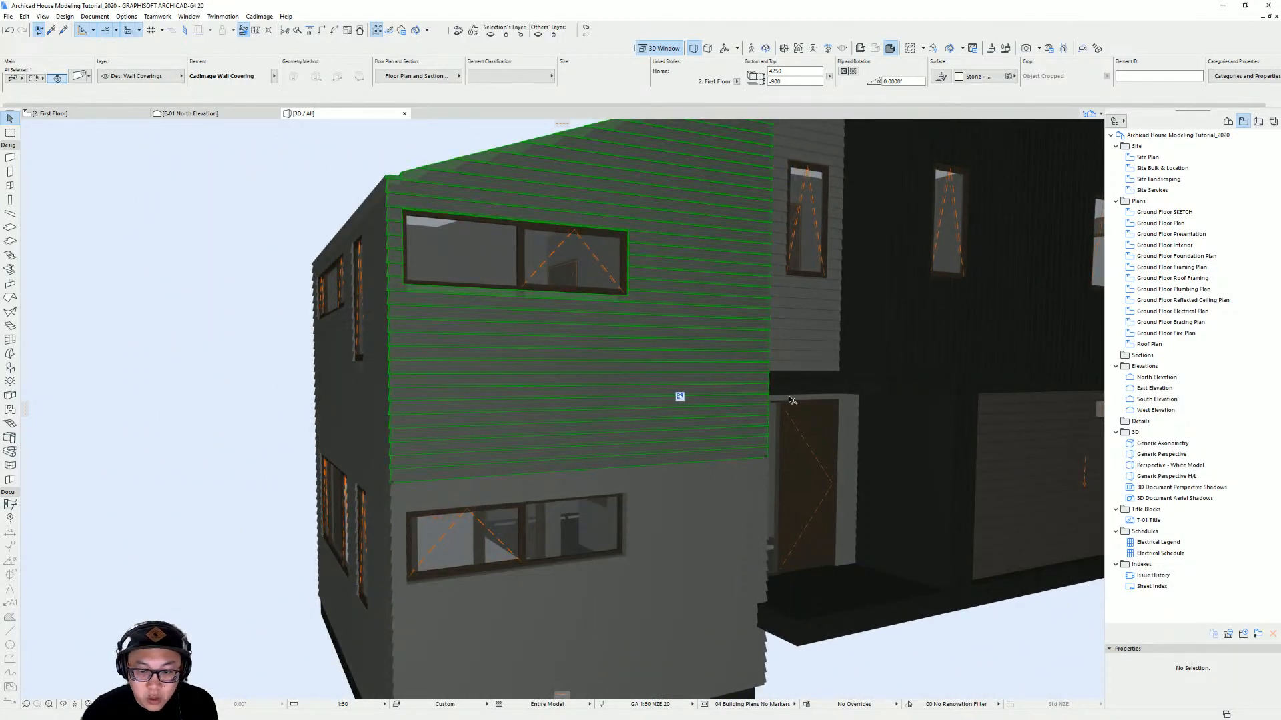
shift+middle_drag(792, 399, 754, 385)
shift+middle_drag(618, 436, 628, 426)
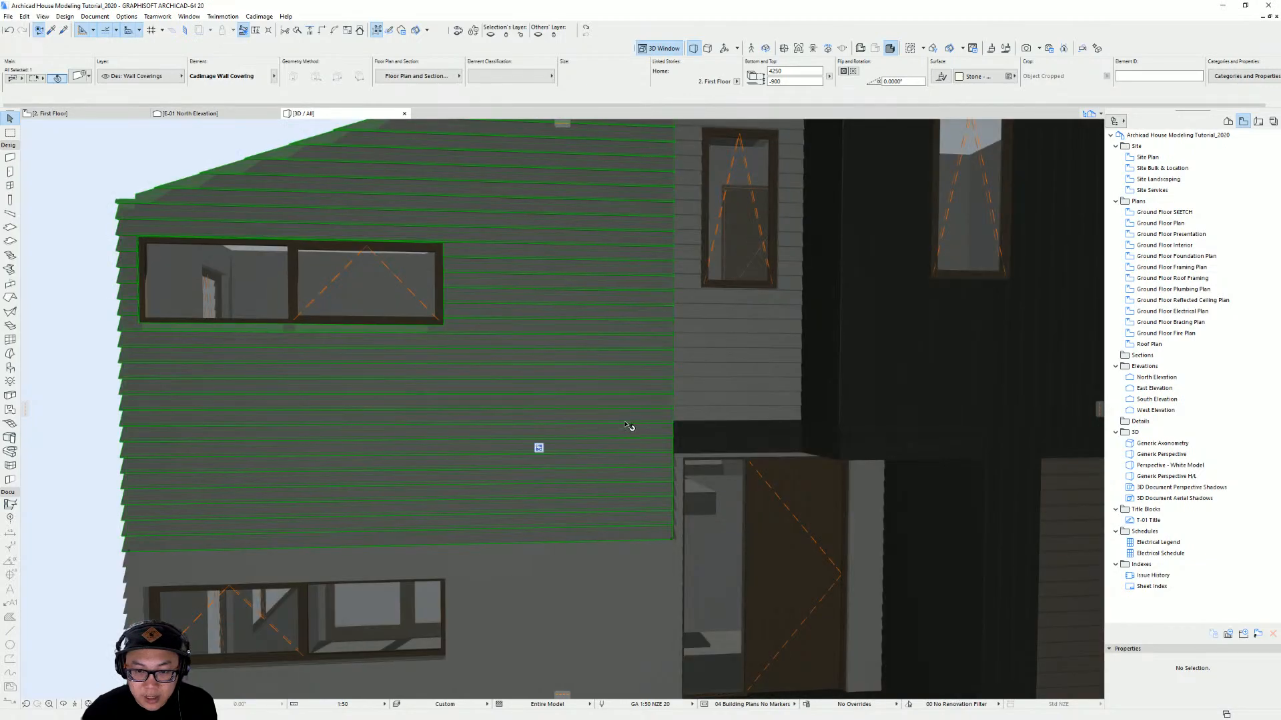
click(716, 400)
click(618, 400)
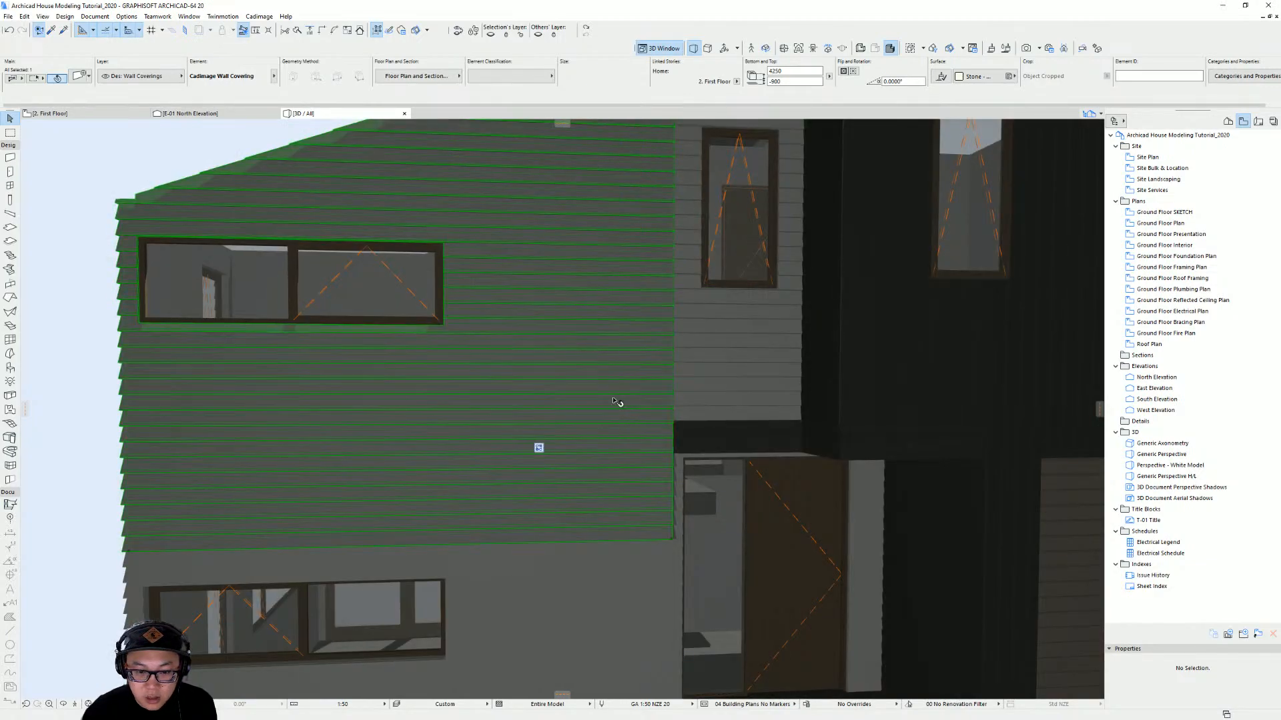
shift+middle_drag(618, 400, 594, 449)
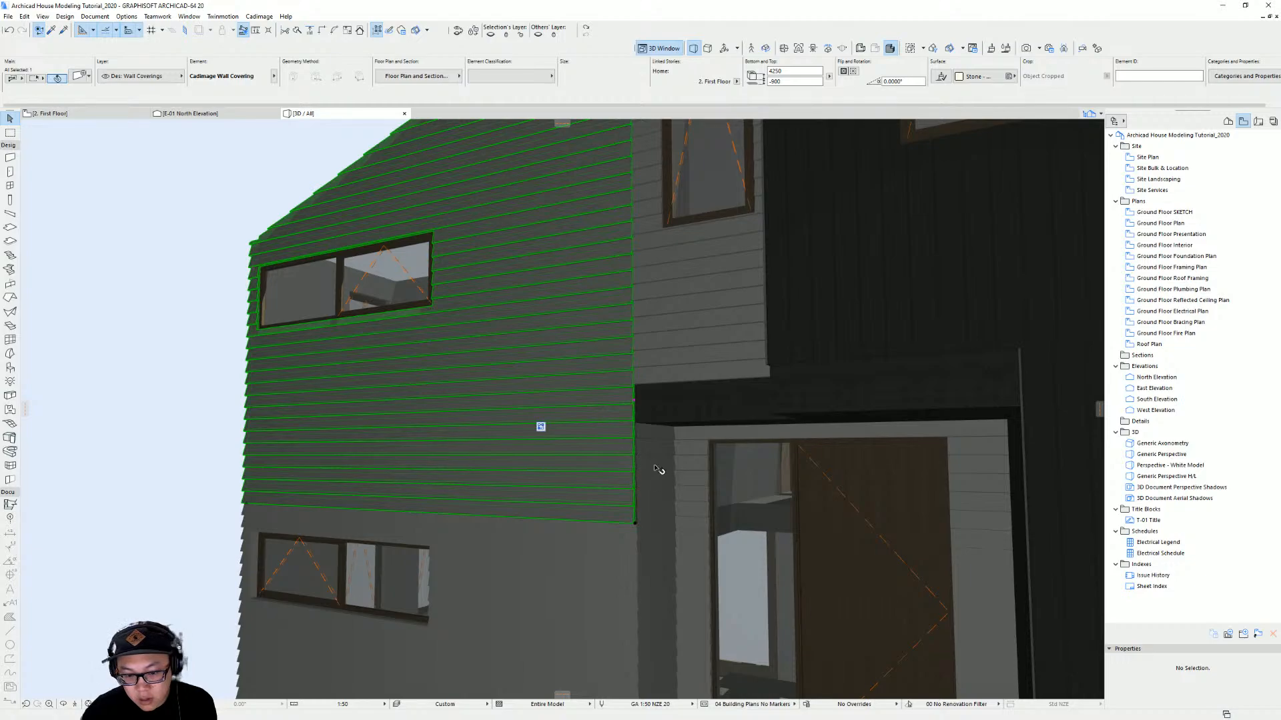
shift+middle_drag(654, 465, 767, 472)
key(Delete)
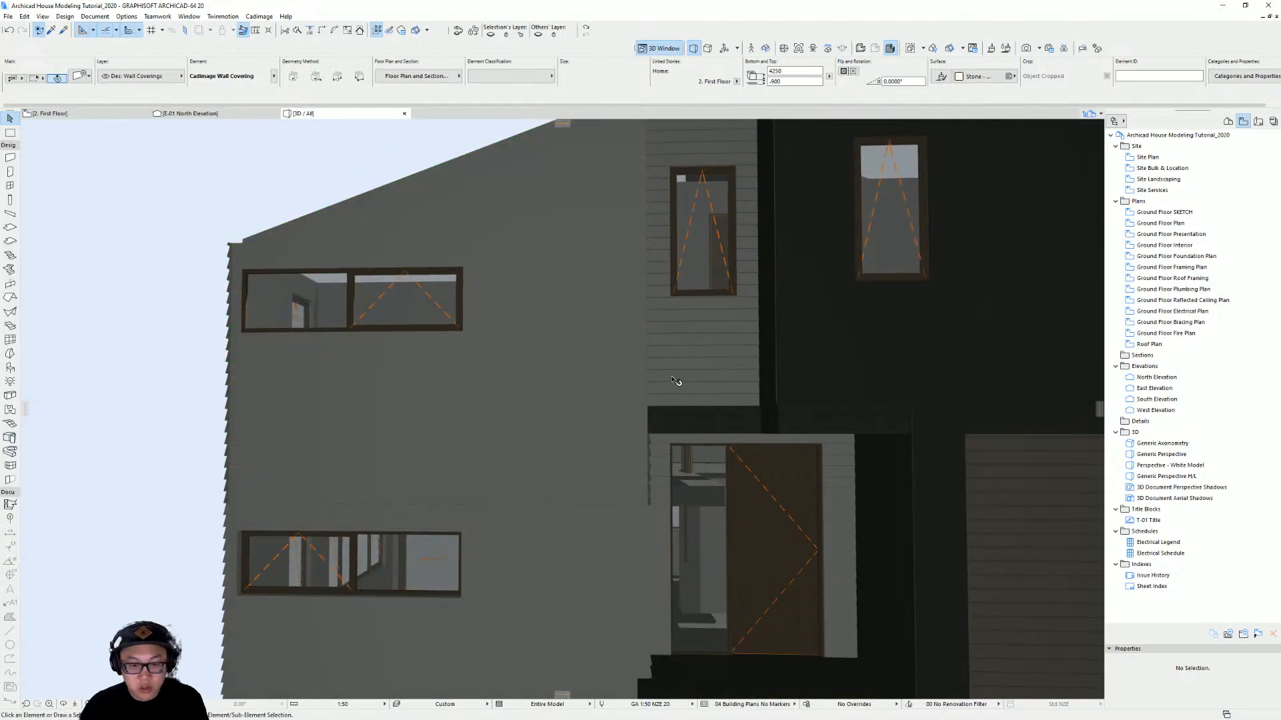
click(734, 336)
key(Delete)
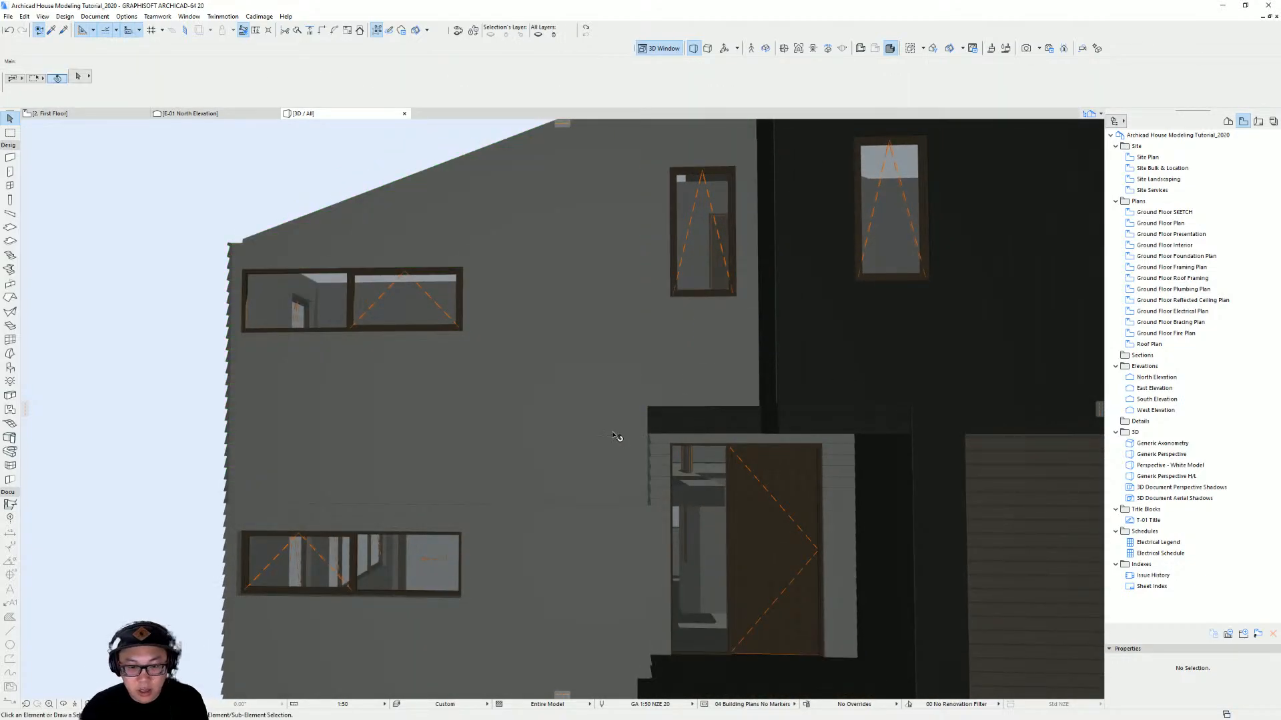
Set the first-floor gable wall's bottom offset to 0
shift+middle_drag(615, 437, 609, 443)
click(551, 424)
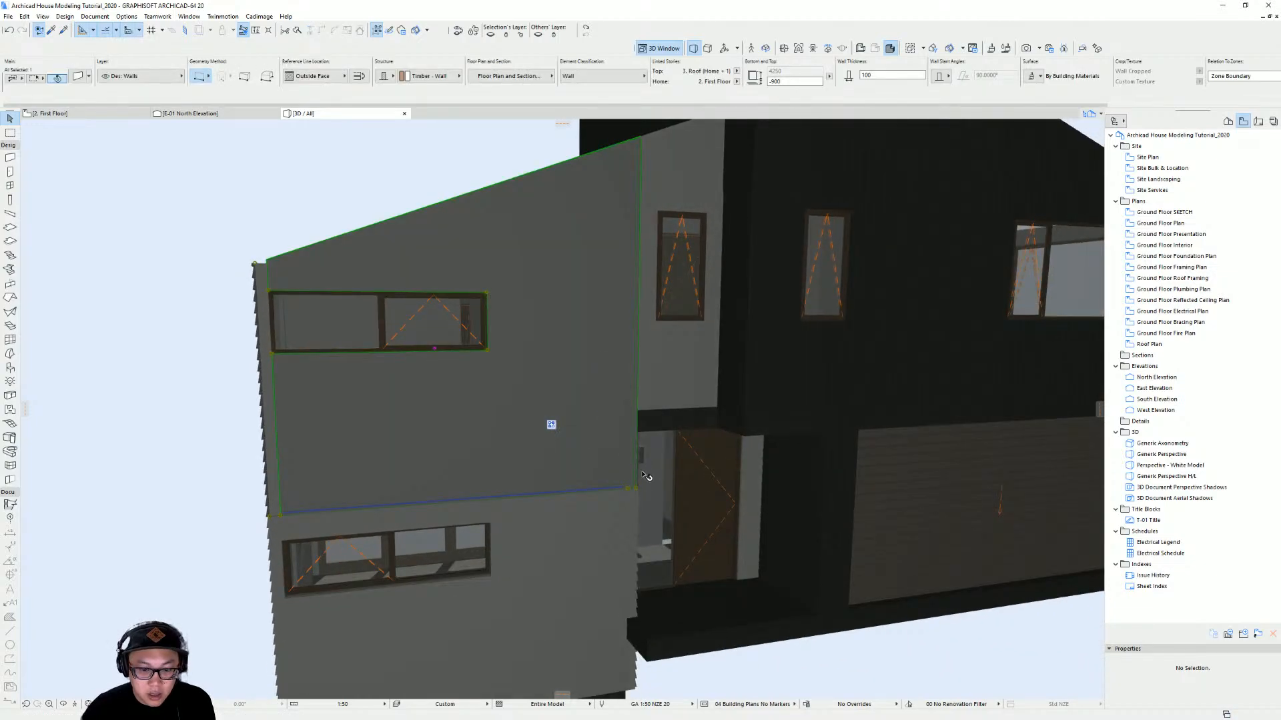
shift+middle_drag(686, 373, 634, 505)
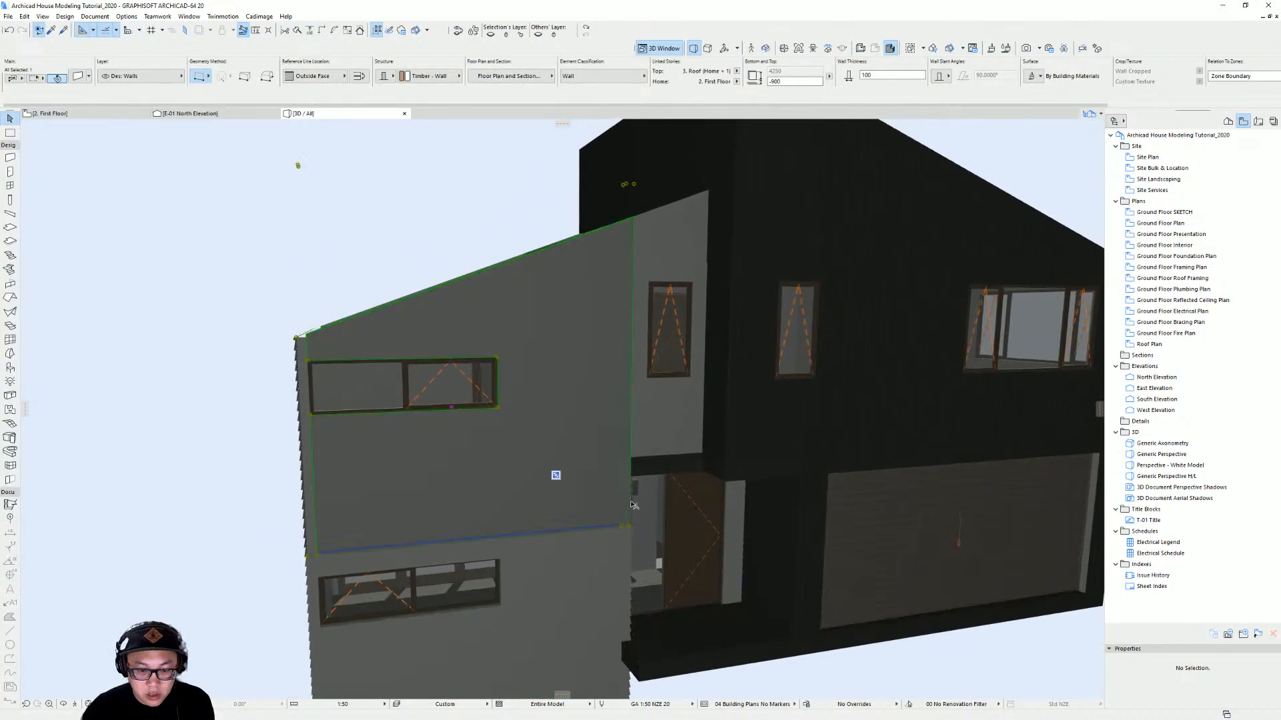
click(688, 400)
click(604, 462)
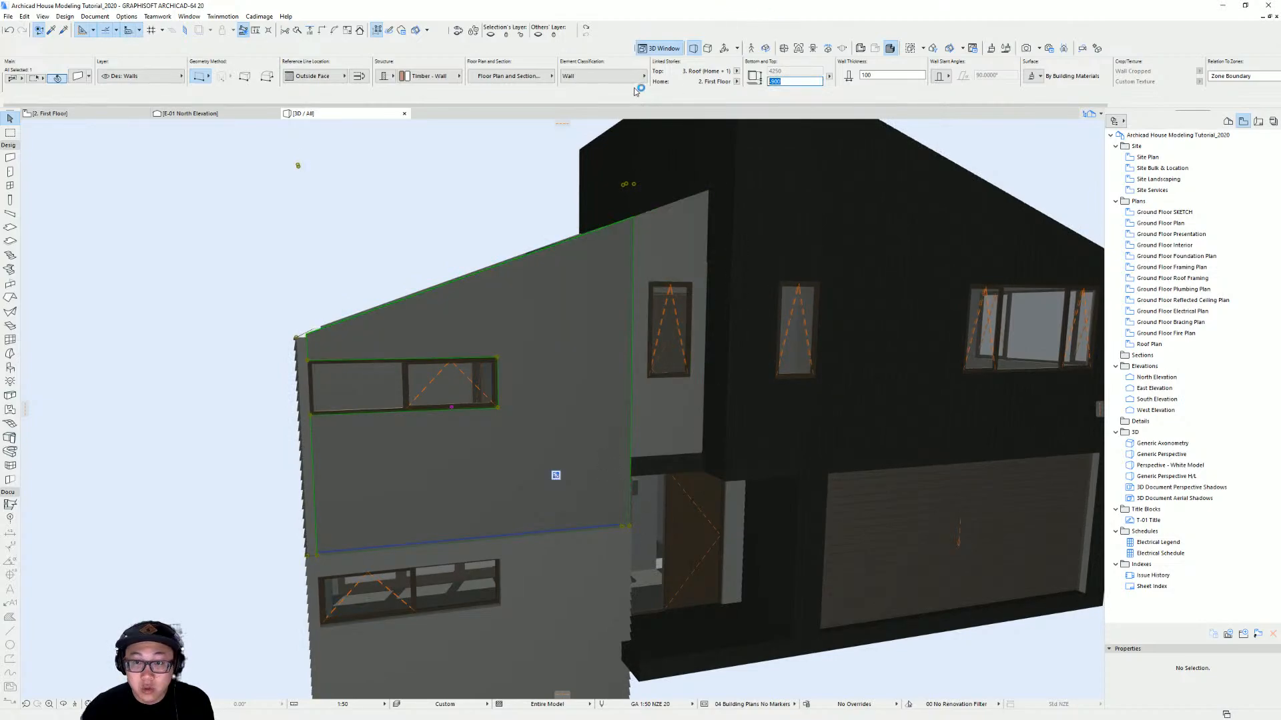
text(0)
key(Return)
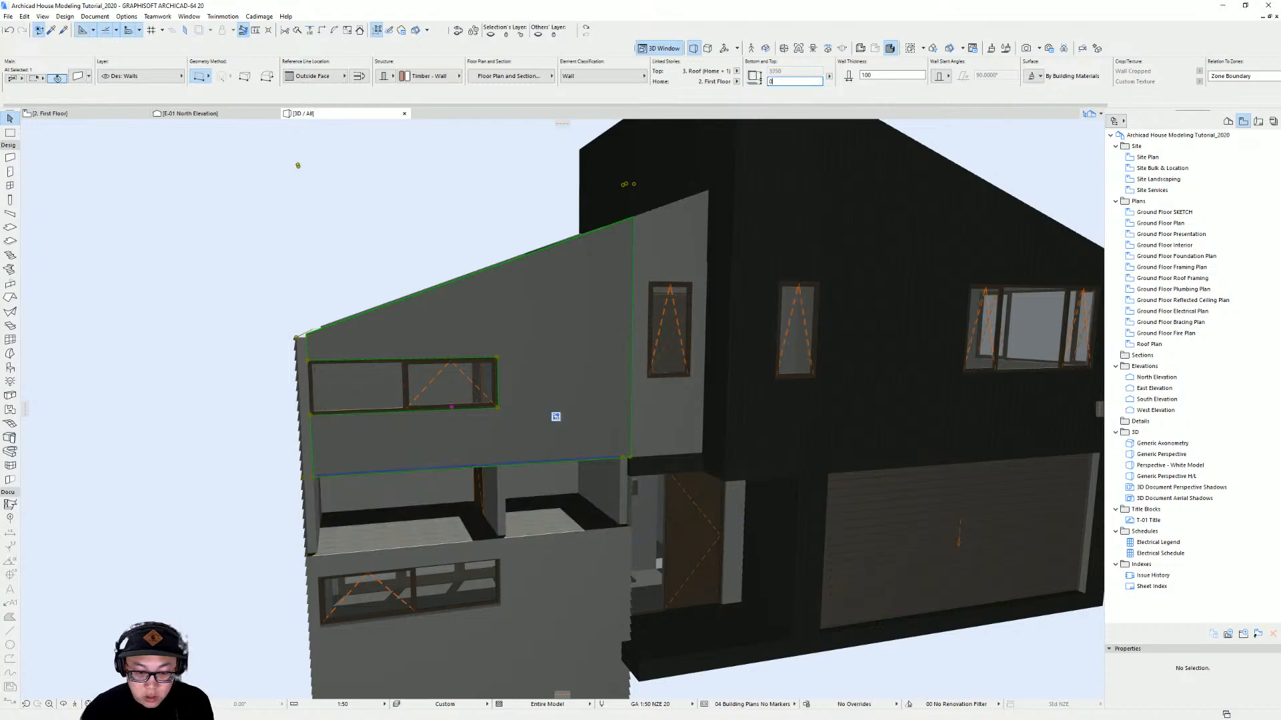
Delete the narrow first-floor wall above the entry door
click(689, 438)
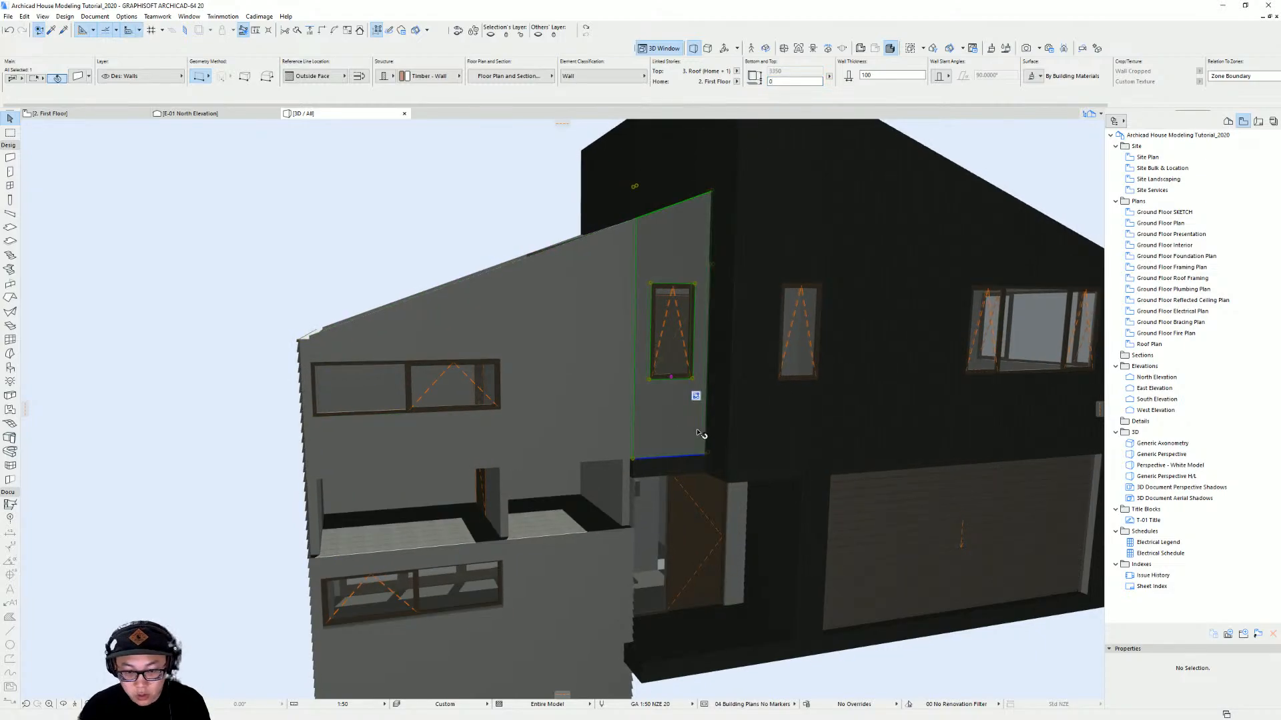
key(Delete)
key(F2)
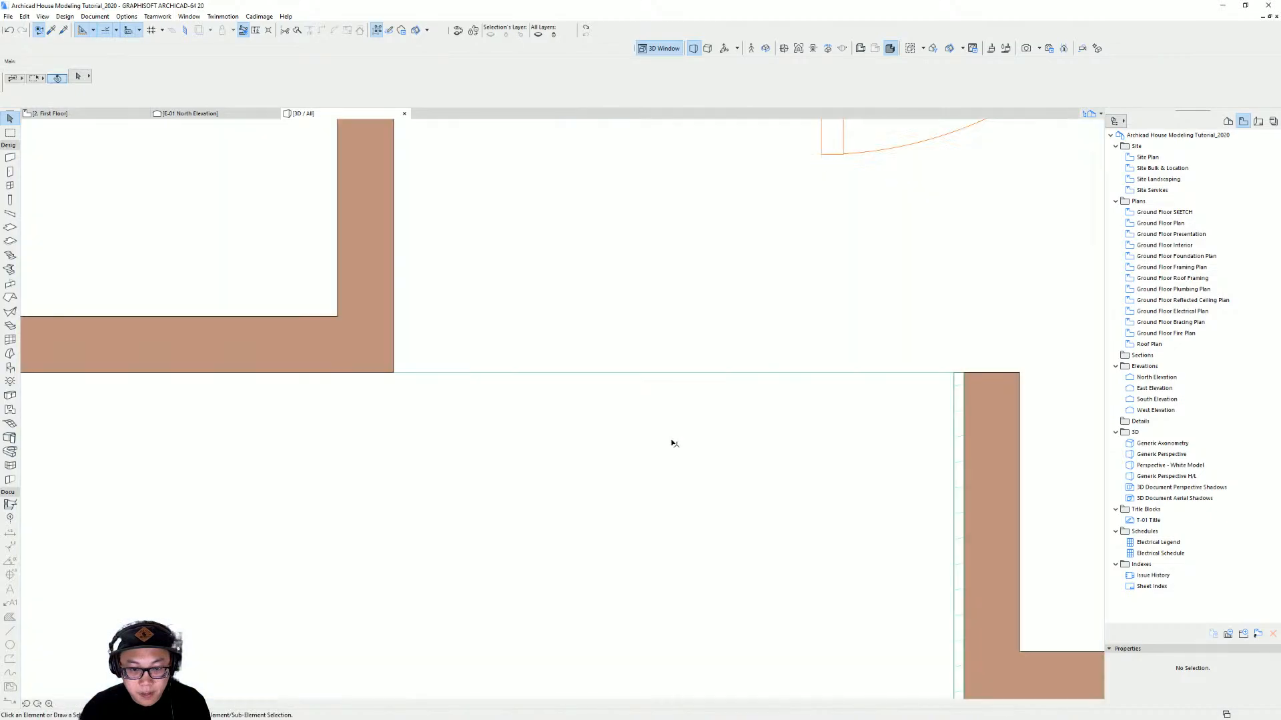
Stretch the first-floor wall's end on the plan to the corner left by the deleted wall
scroll(549, 391, down, 5)
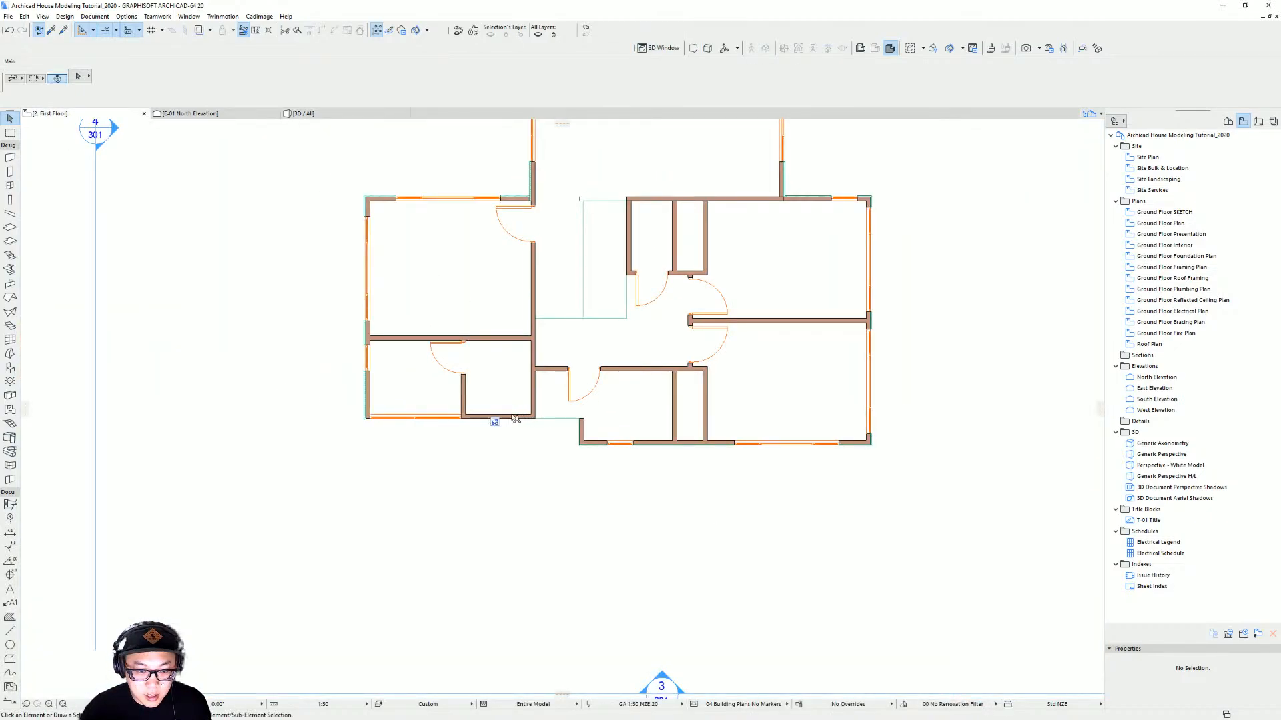
click(494, 417)
click(532, 415)
click(589, 415)
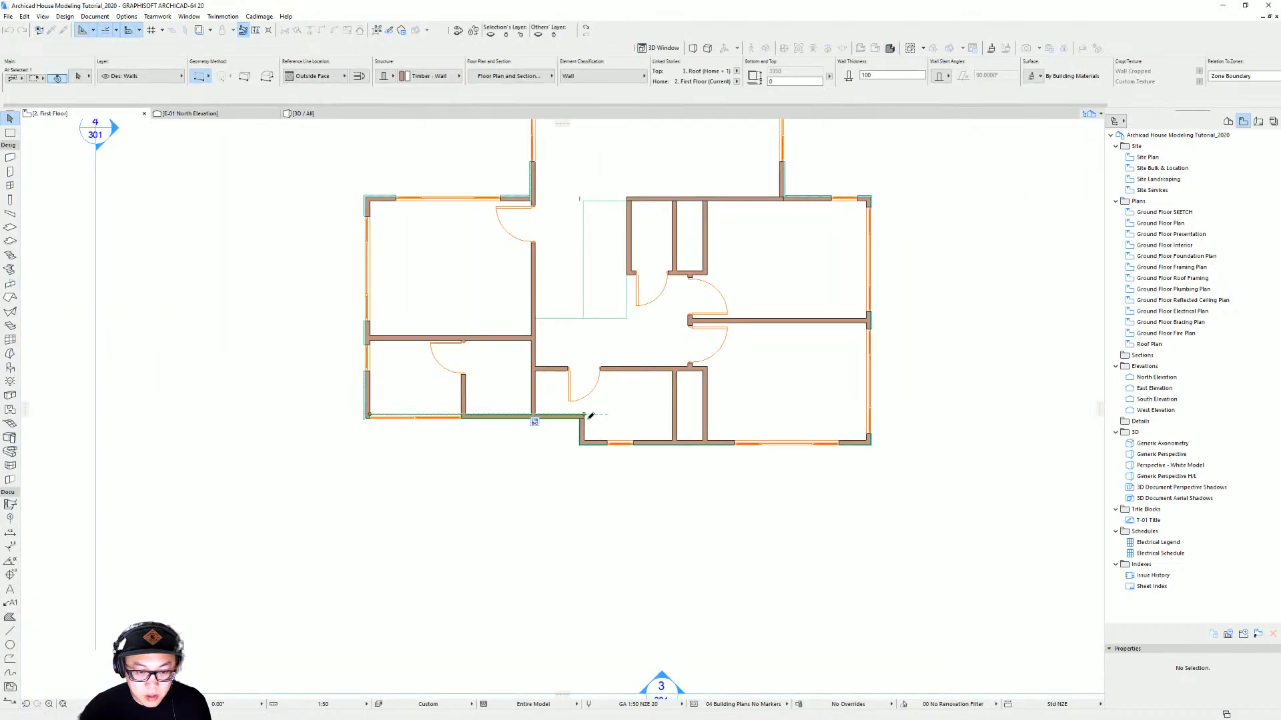
scroll(590, 432, up, 3)
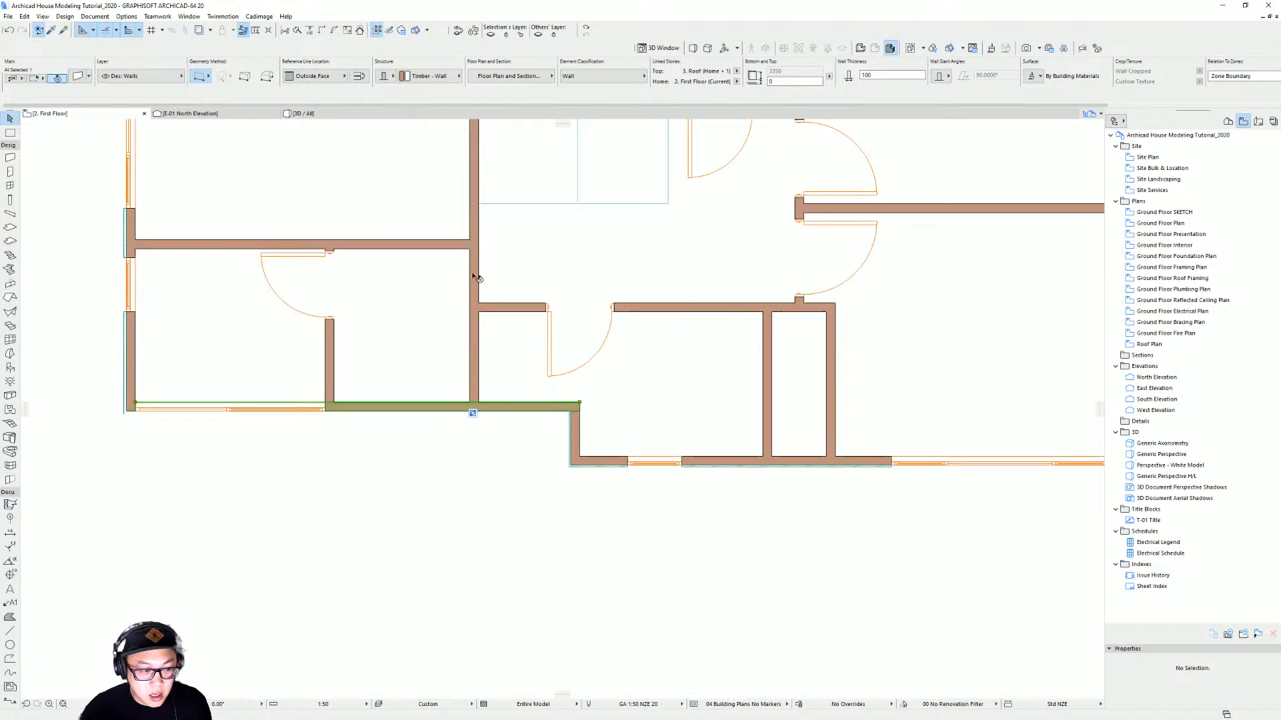
Extend the central partition wall's lower end down to meet the first-floor exterior wall near the entry
click(360, 79)
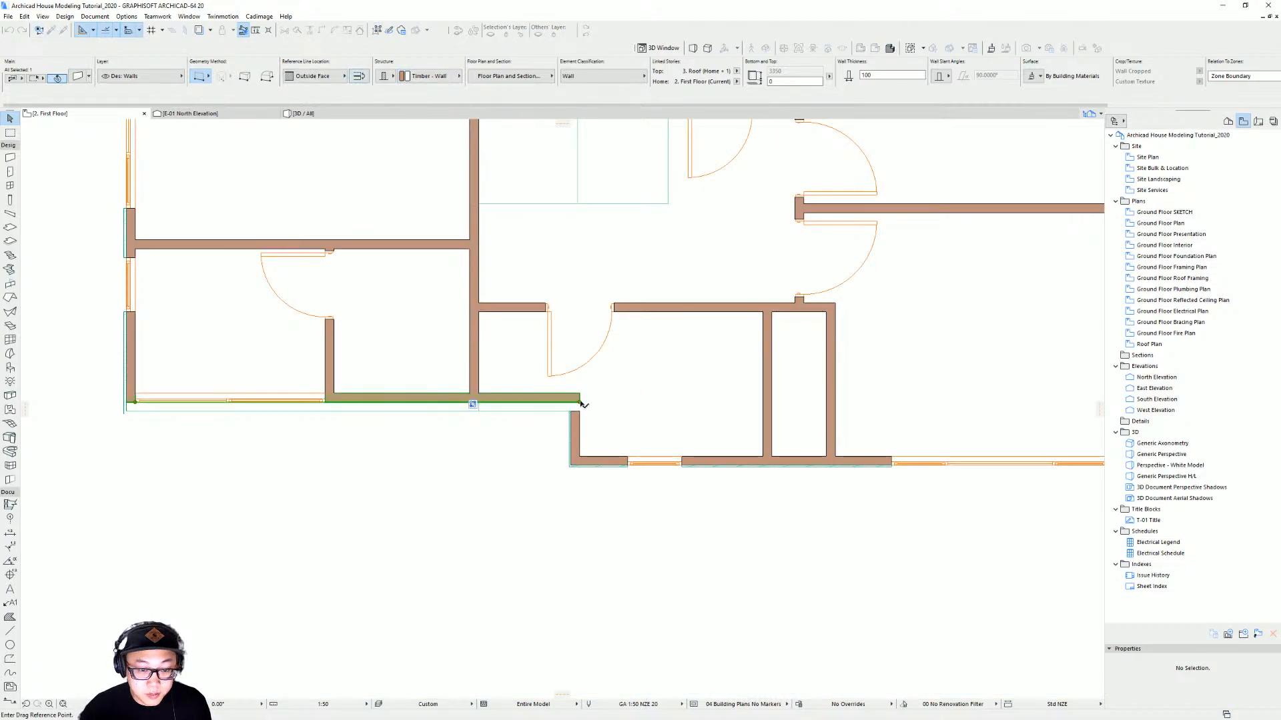
key(Escape)
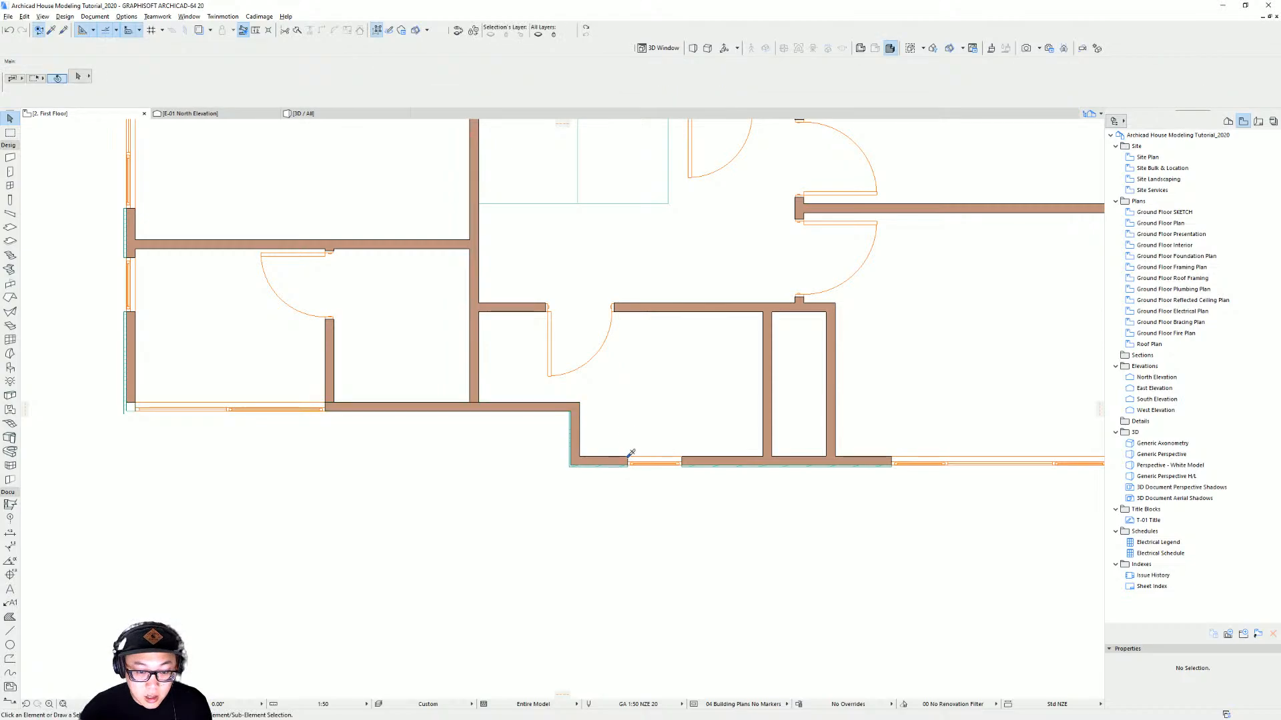
alt+click(629, 460)
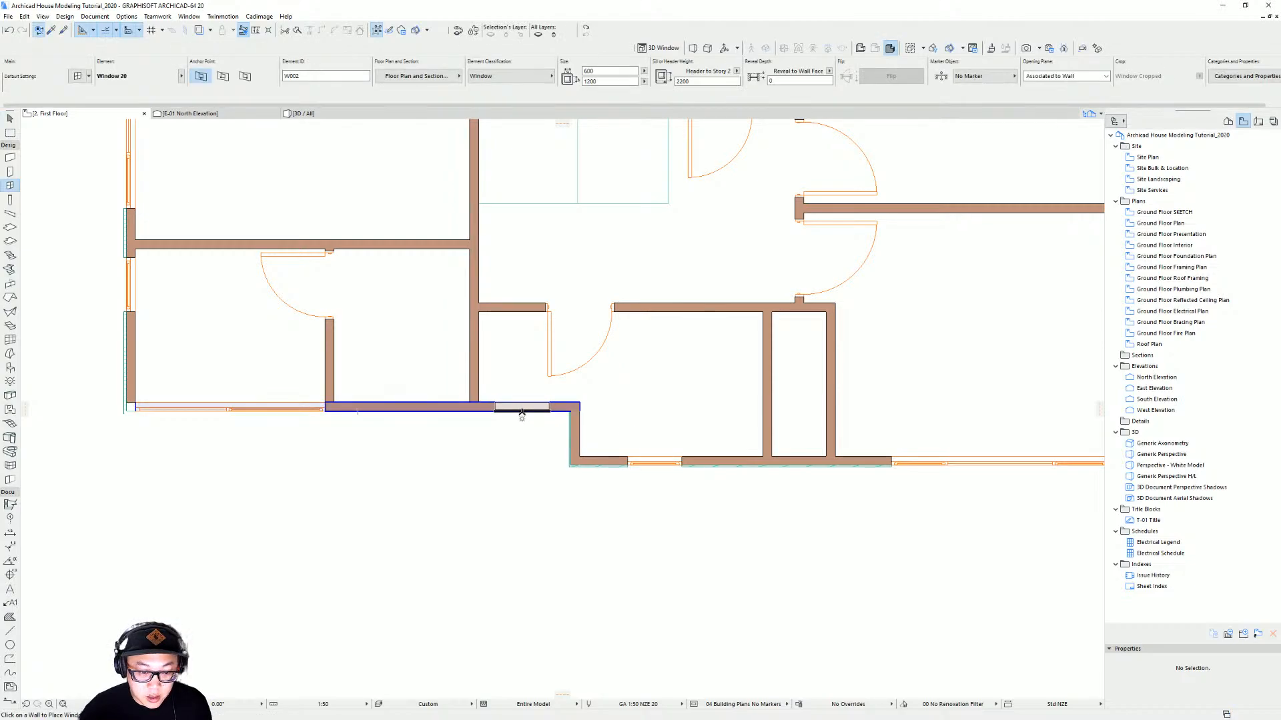
click(524, 418)
shift+click(475, 335)
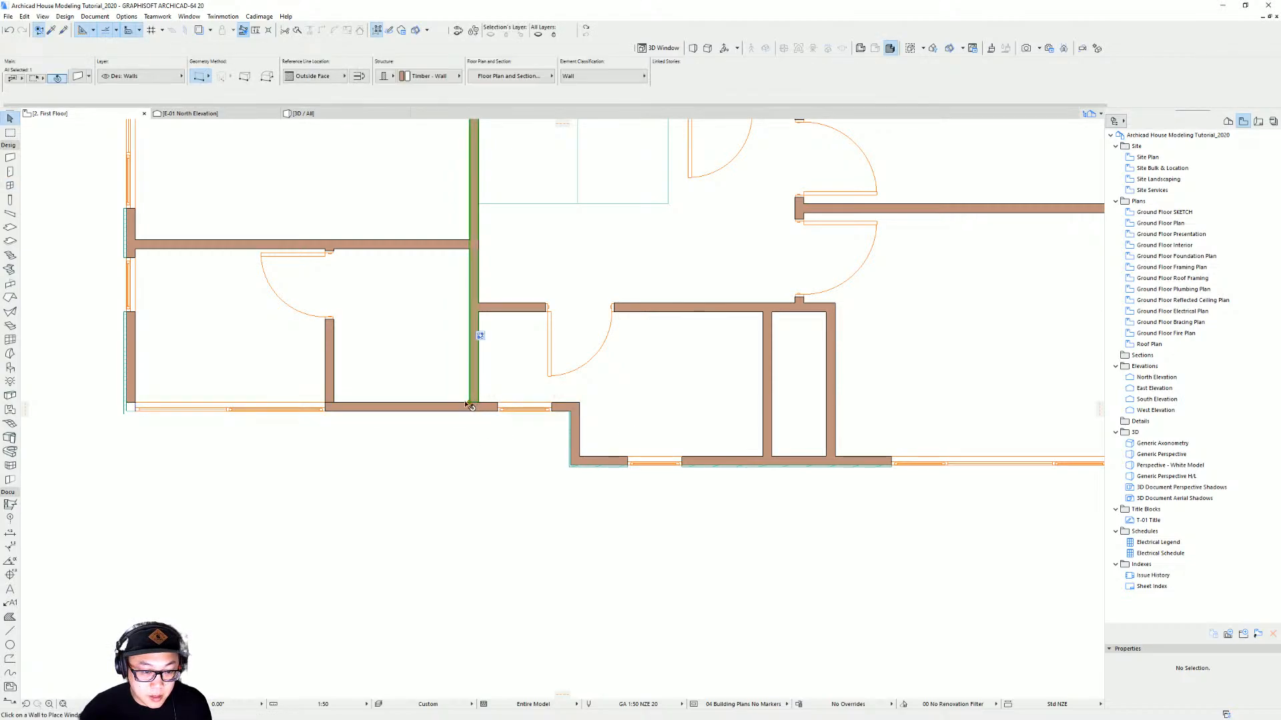
click(472, 404)
key(Escape)
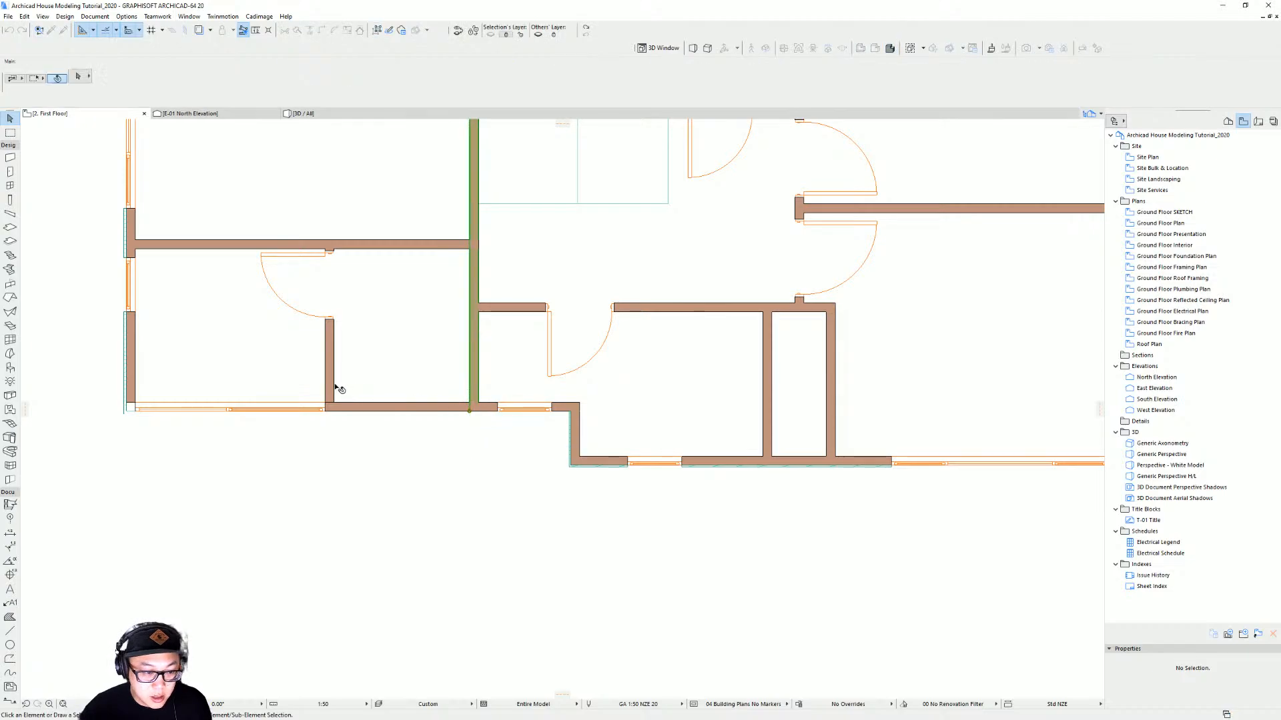
Stretch the left bedroom partition wall's lower end down to the first-floor exterior wall
click(330, 374)
click(326, 402)
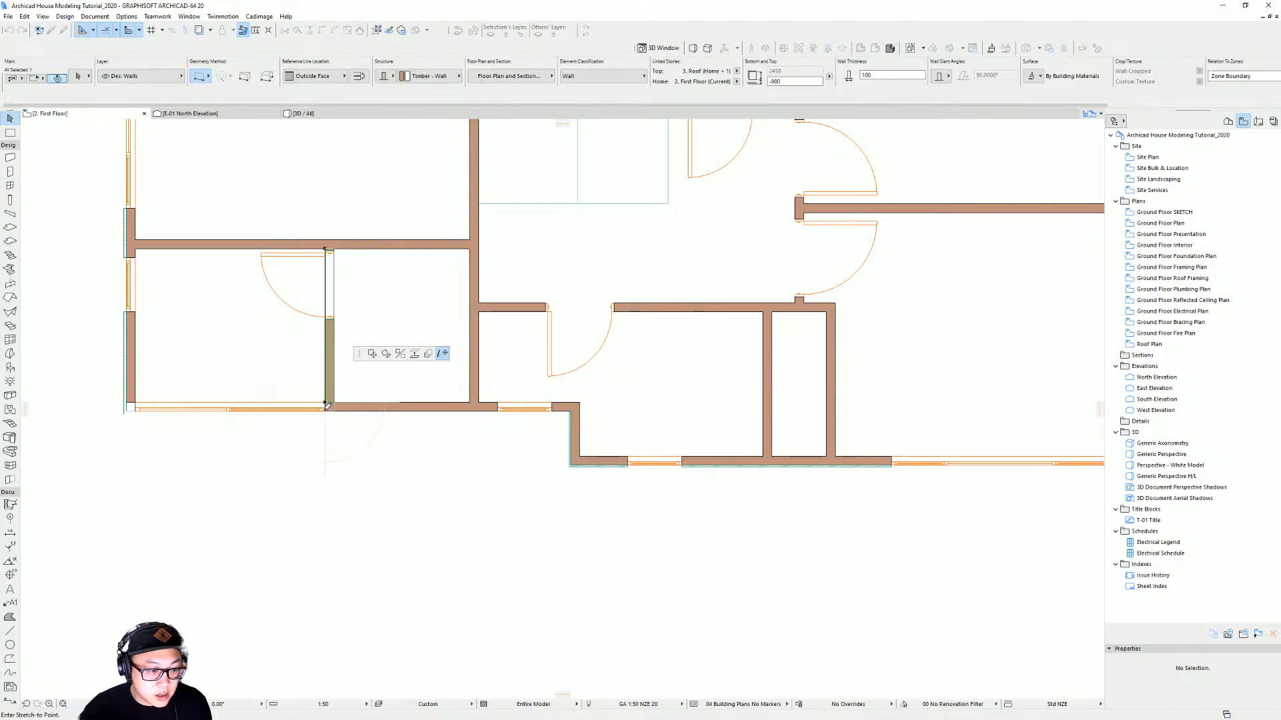
click(326, 411)
click(355, 406)
shift+click(133, 370)
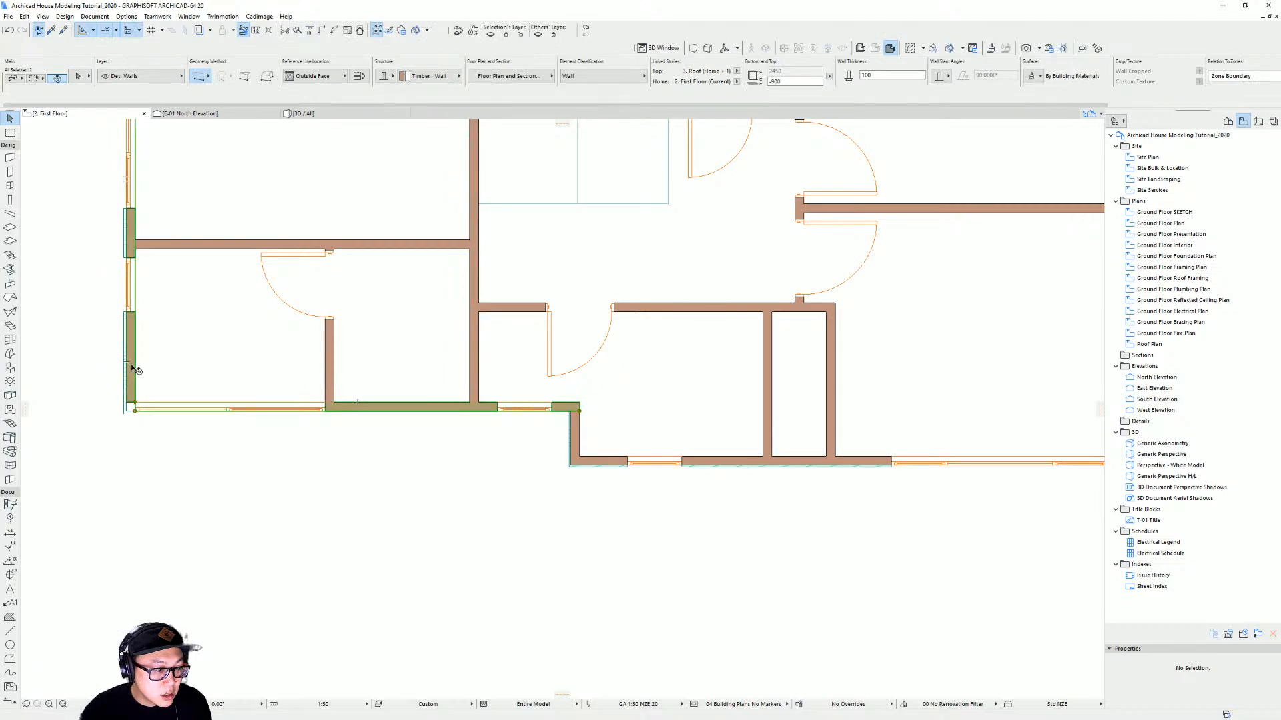
scroll(352, 395, up, 1)
middle_drag(352, 394, 538, 354)
click(539, 502)
middle_click(539, 502)
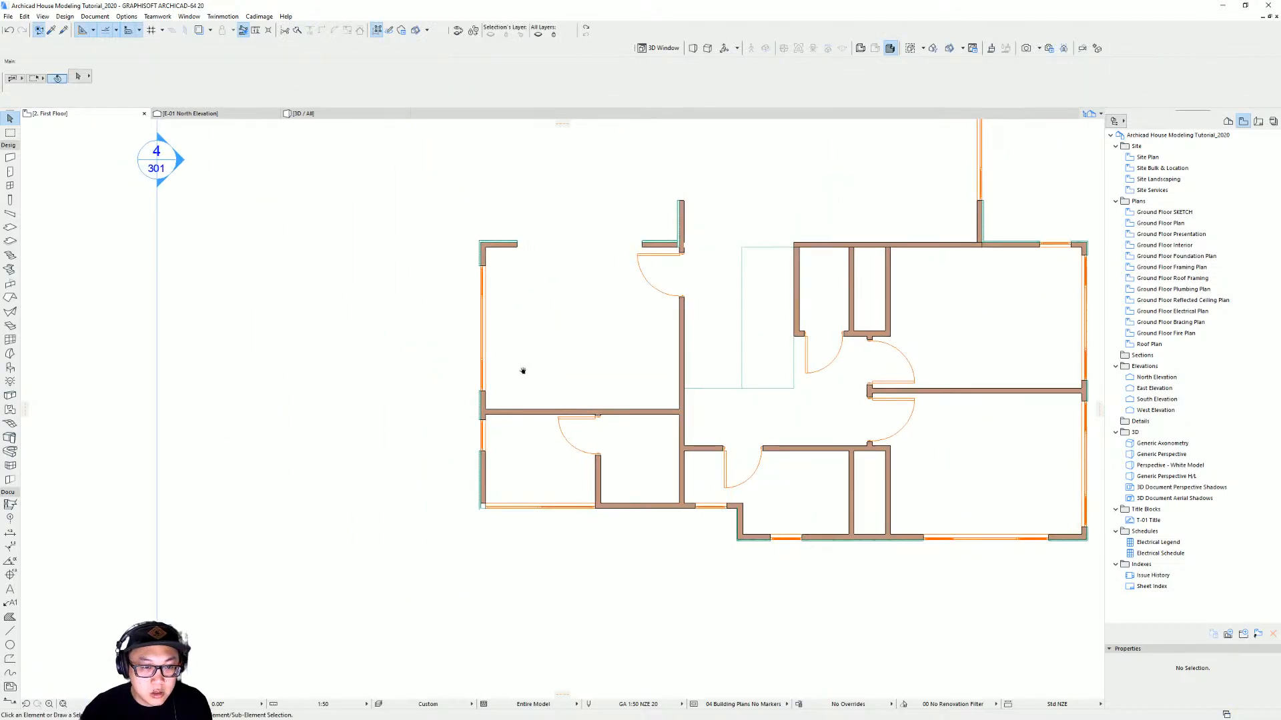
Move the first-floor exterior walls at the top-left corner slightly to realign the corner
click(477, 294)
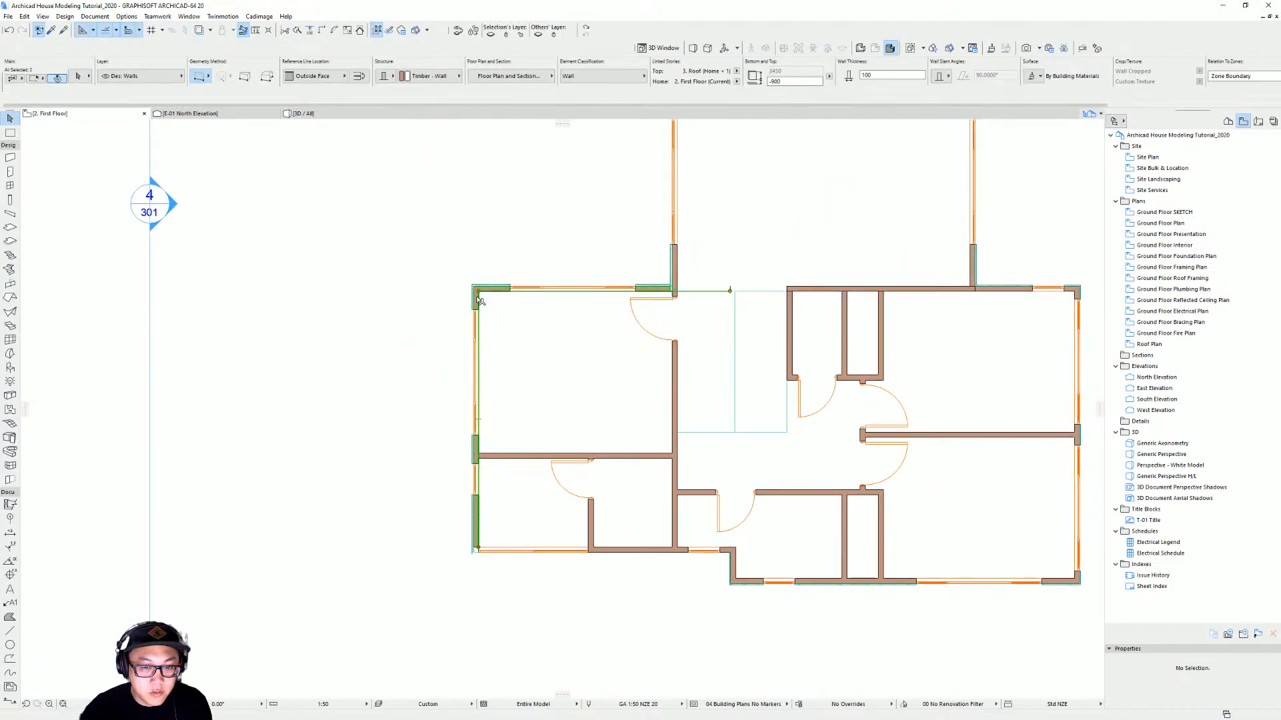
click(359, 77)
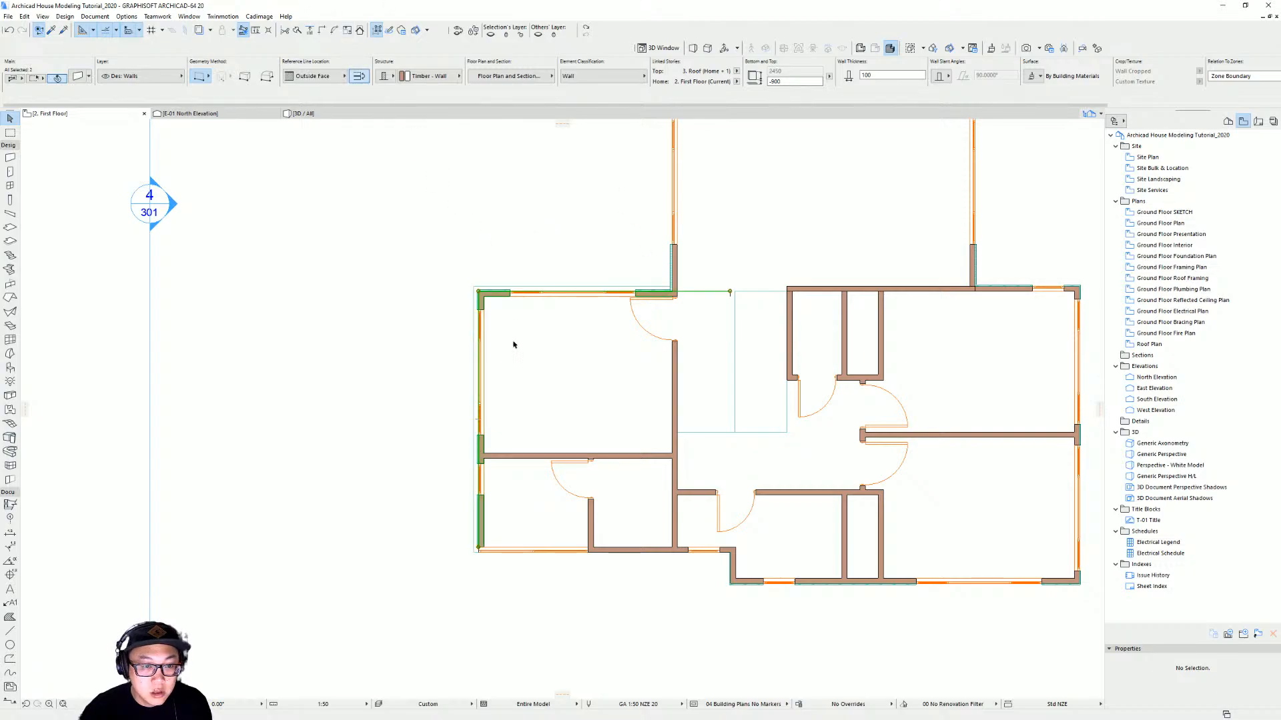
key(Escape)
click(482, 297)
key(ctrl+d)
click(478, 292)
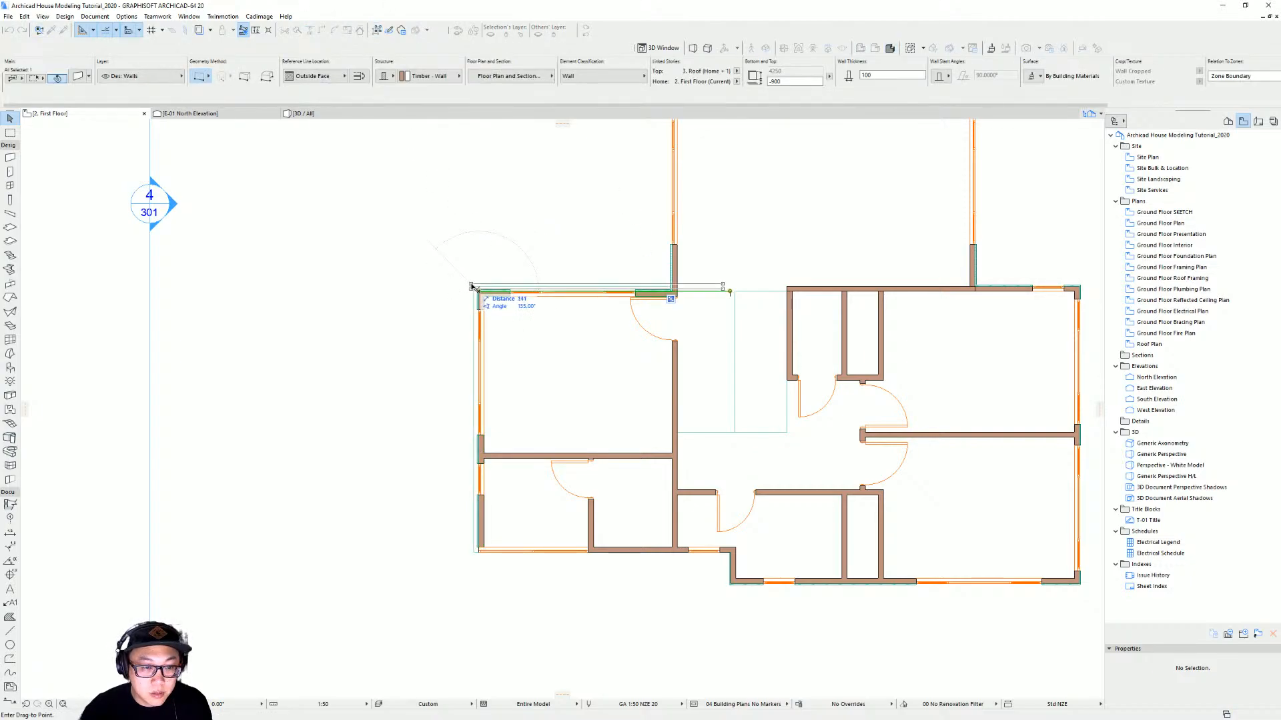
click(477, 290)
key(ctrl+d)
click(475, 291)
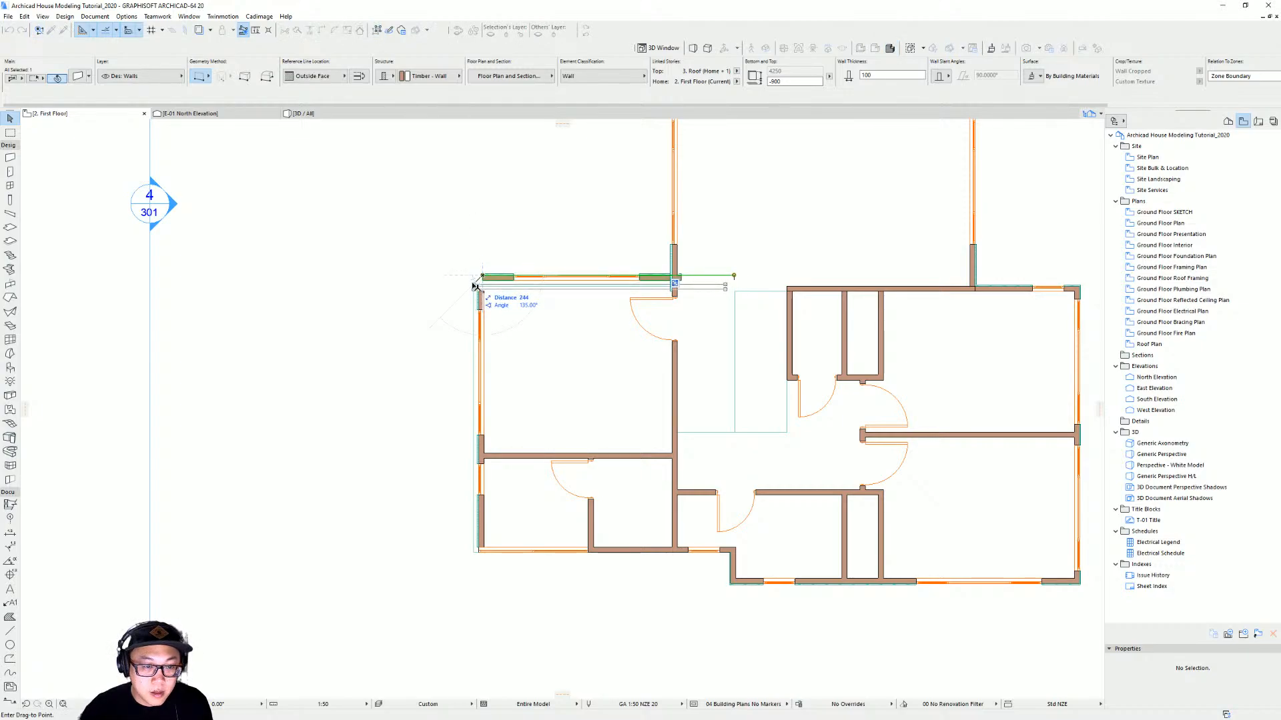
click(476, 288)
Inspect the top-left corner on the plan and the entry area and balcony in the 3D view
scroll(483, 288, up, 3)
click(497, 304)
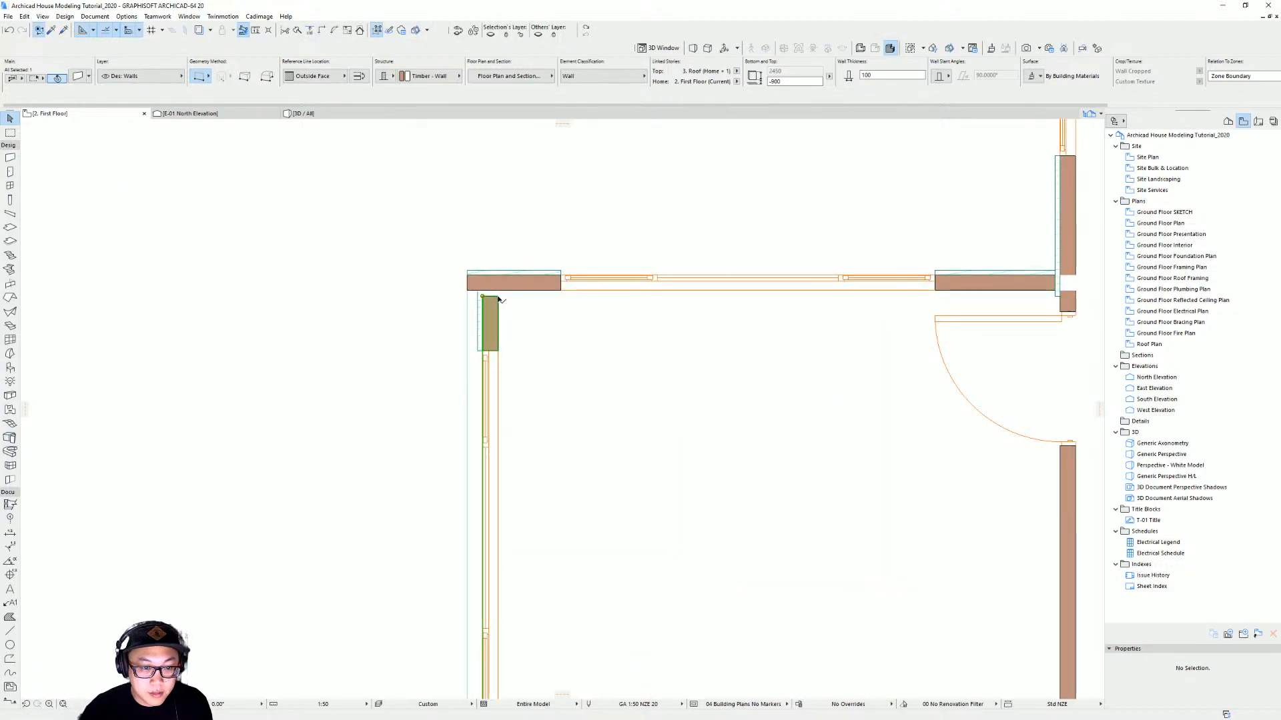
scroll(513, 288, down, 5)
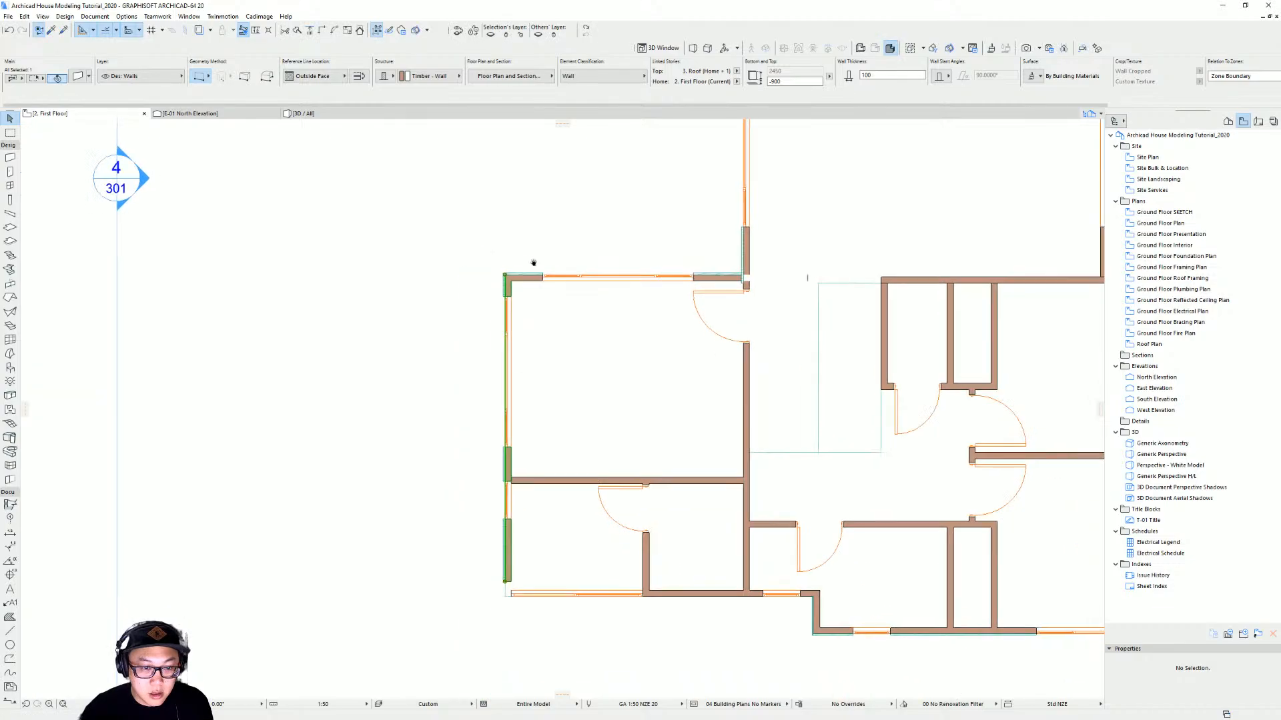
shift+click(511, 190)
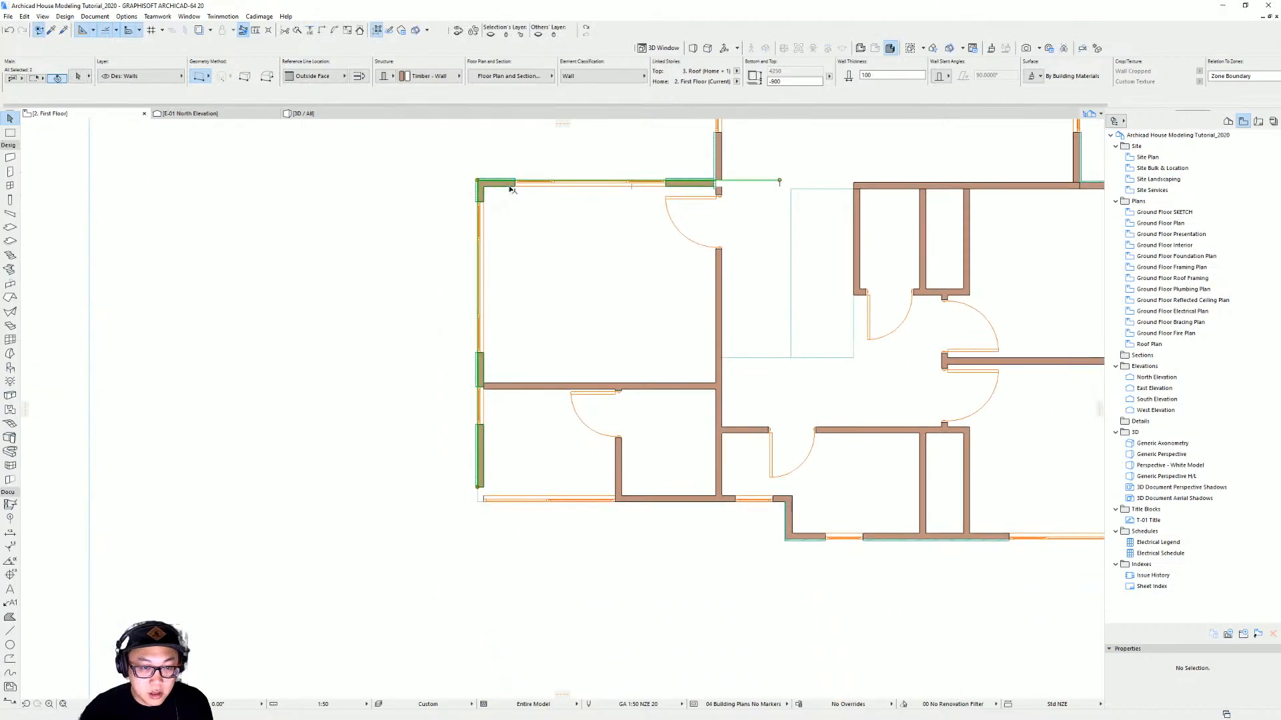
shift+click(653, 501)
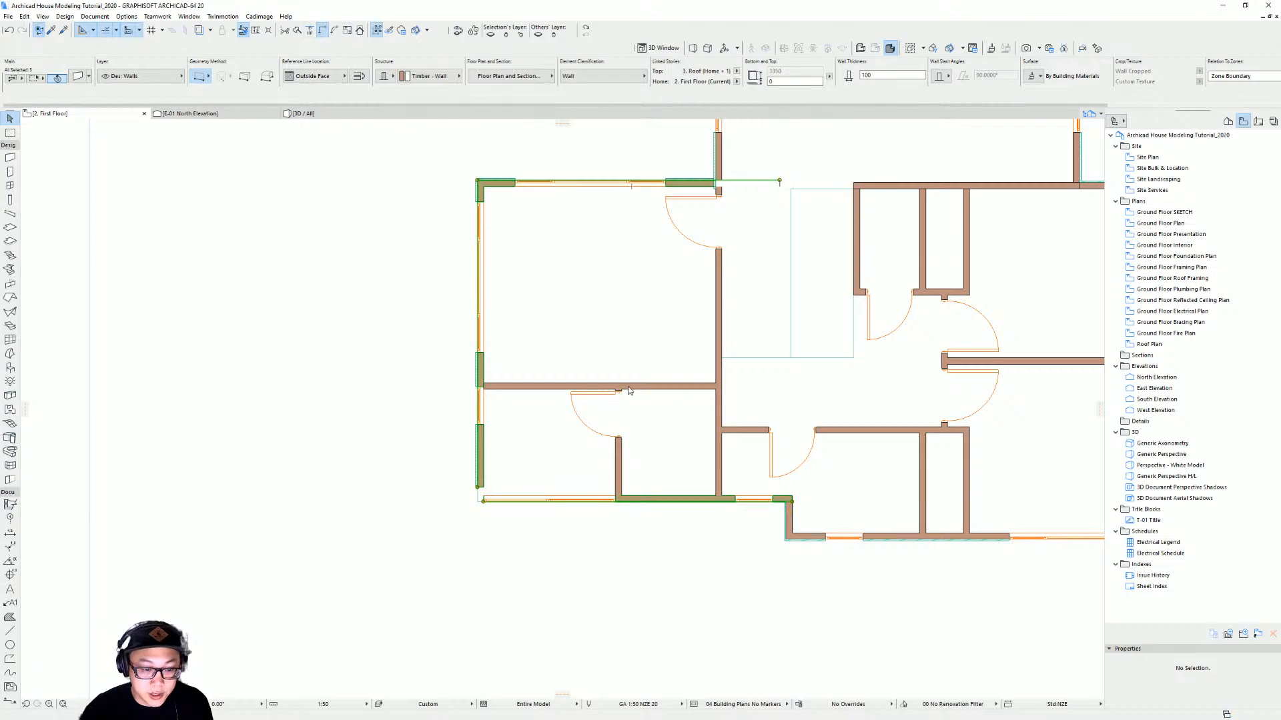
key(Escape)
key(F3)
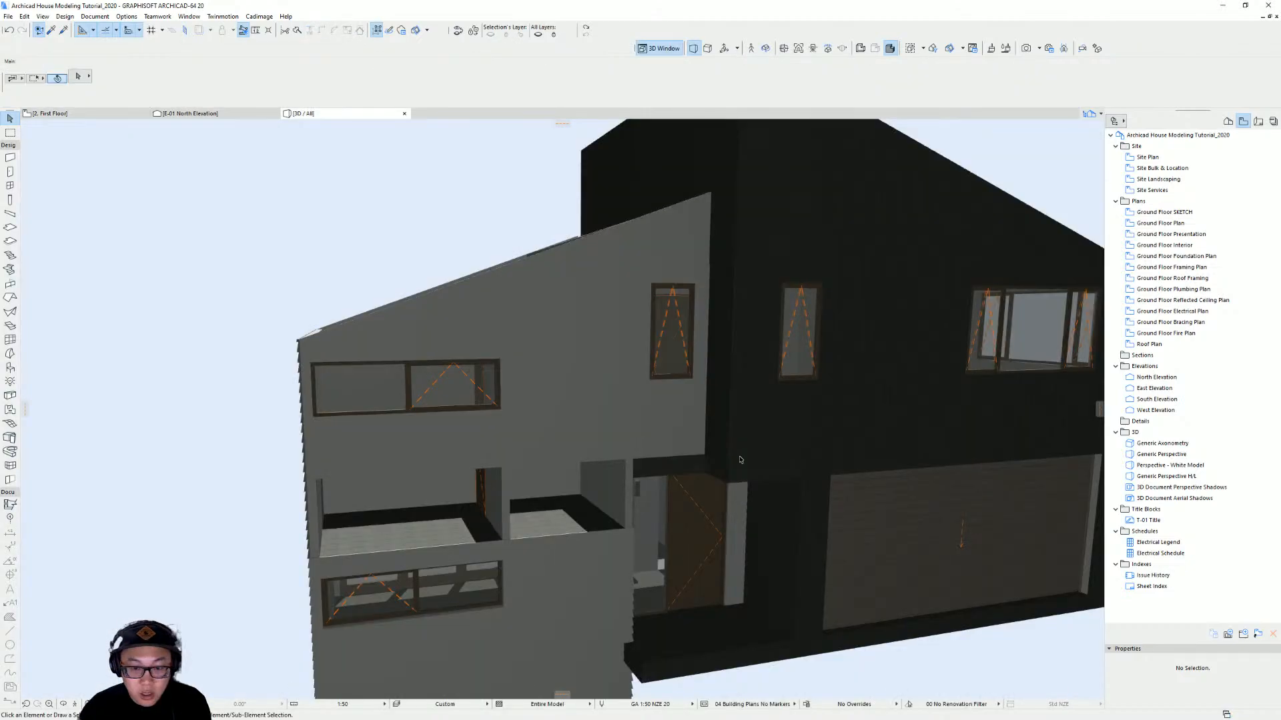
shift+middle_drag(336, 372, 394, 376)
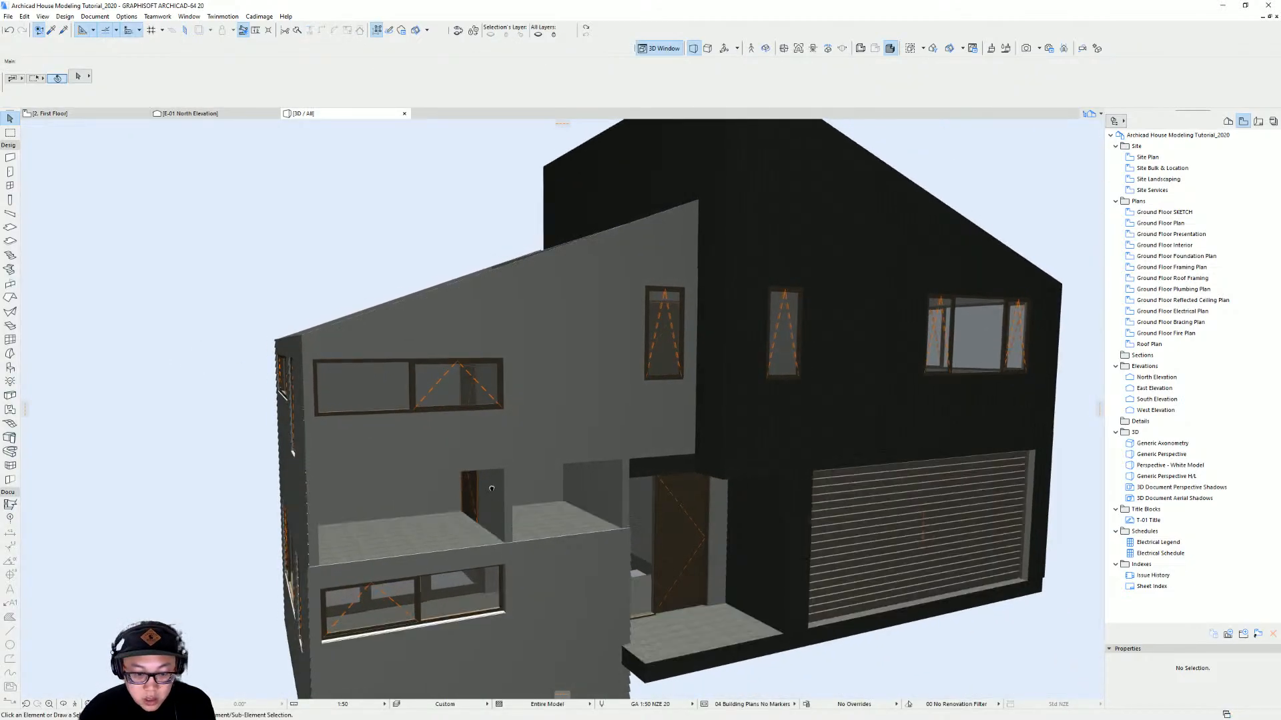
middle_drag(693, 571, 754, 600)
scroll(654, 480, up, 4)
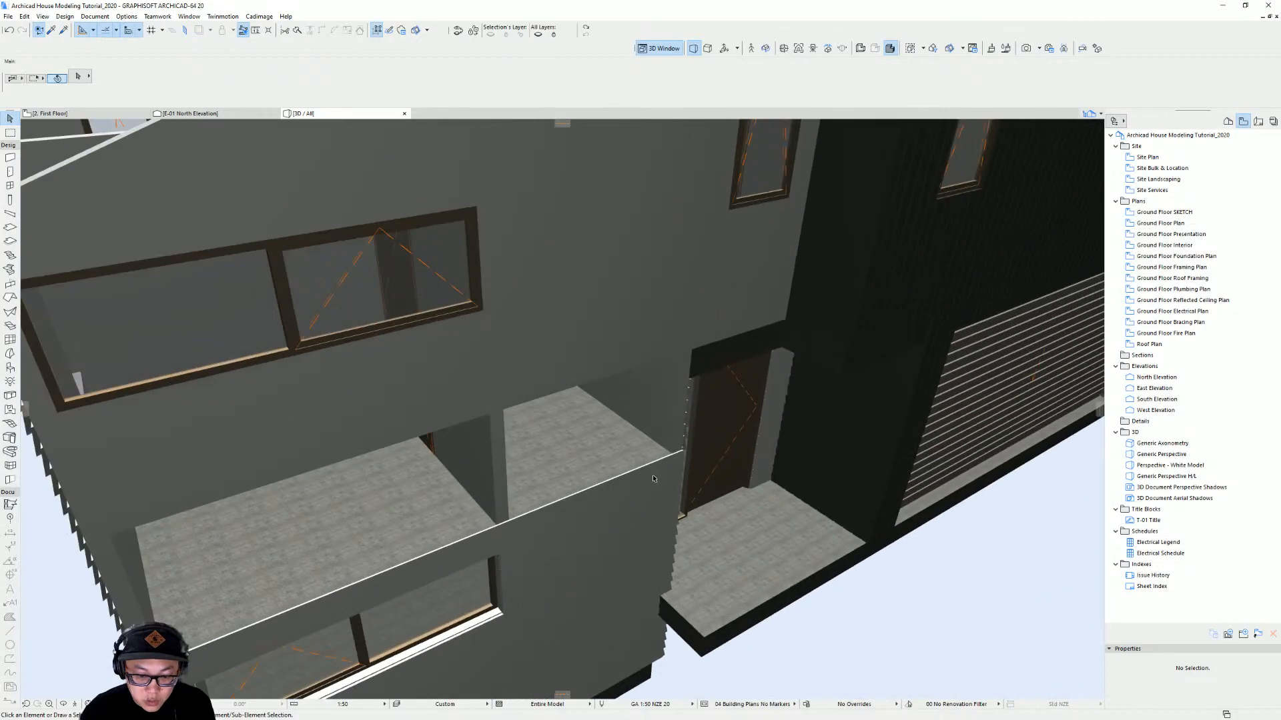
mouse_move(674, 474)
shift+middle_down()
mouse_move(793, 467)
mouse_move(885, 434)
mouse_move(666, 495)
shift+middle_up()
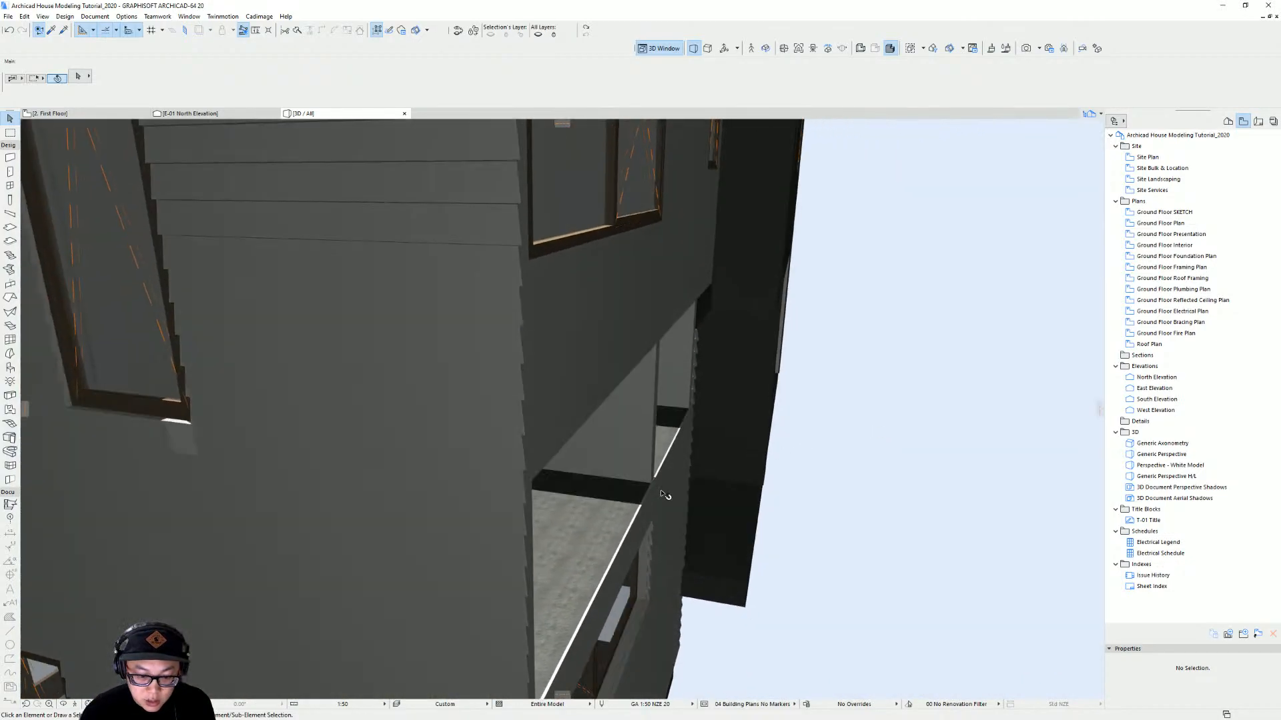
click(605, 574)
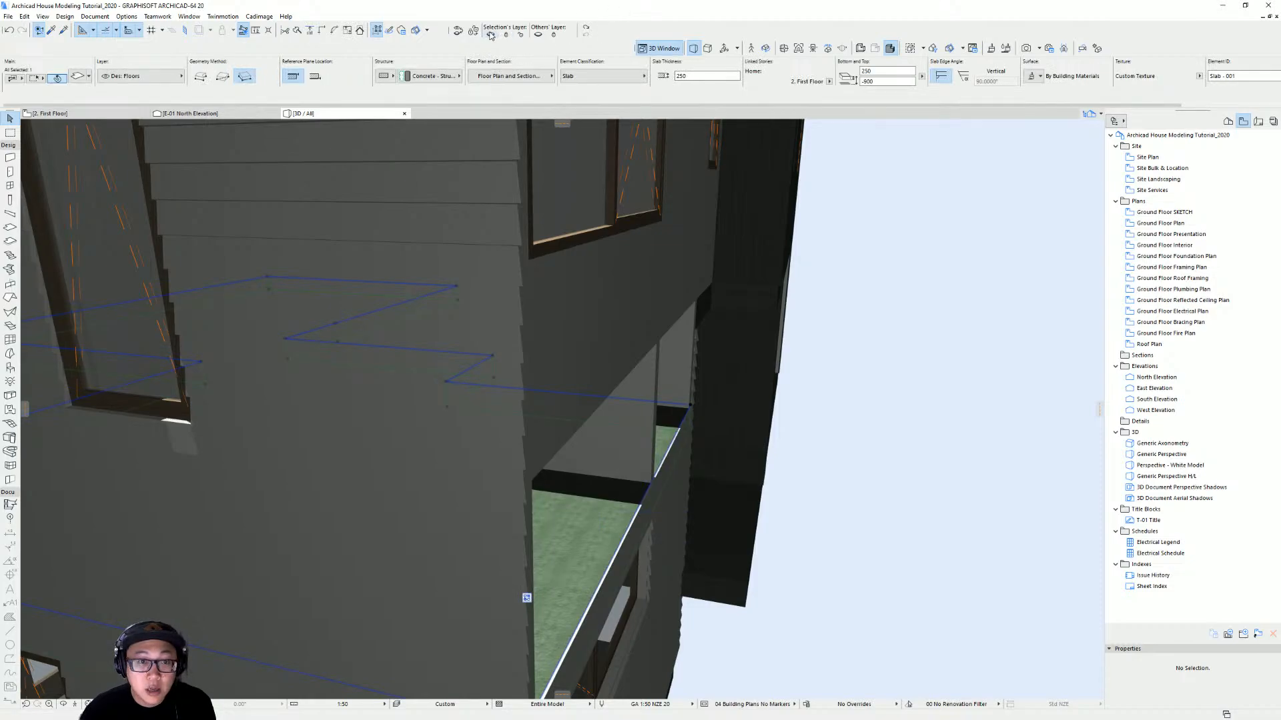
key(Escape)
Raise the ground-floor balcony wall below the first-floor window up to the first floor through its wall settings
shift+middle_drag(669, 447, 320, 437)
click(612, 488)
scroll(660, 486, down, 5)
scroll(686, 517, up, 3)
shift+middle_drag(686, 517, 611, 487)
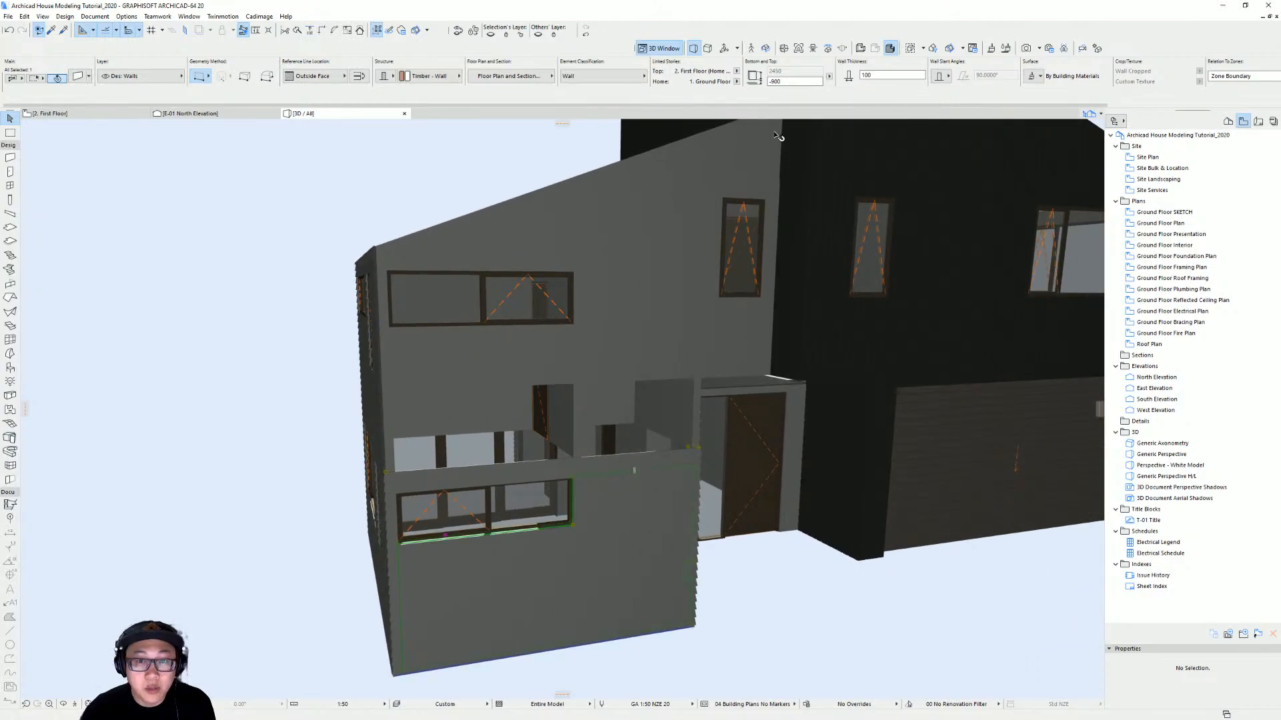
key(ctrl+t)
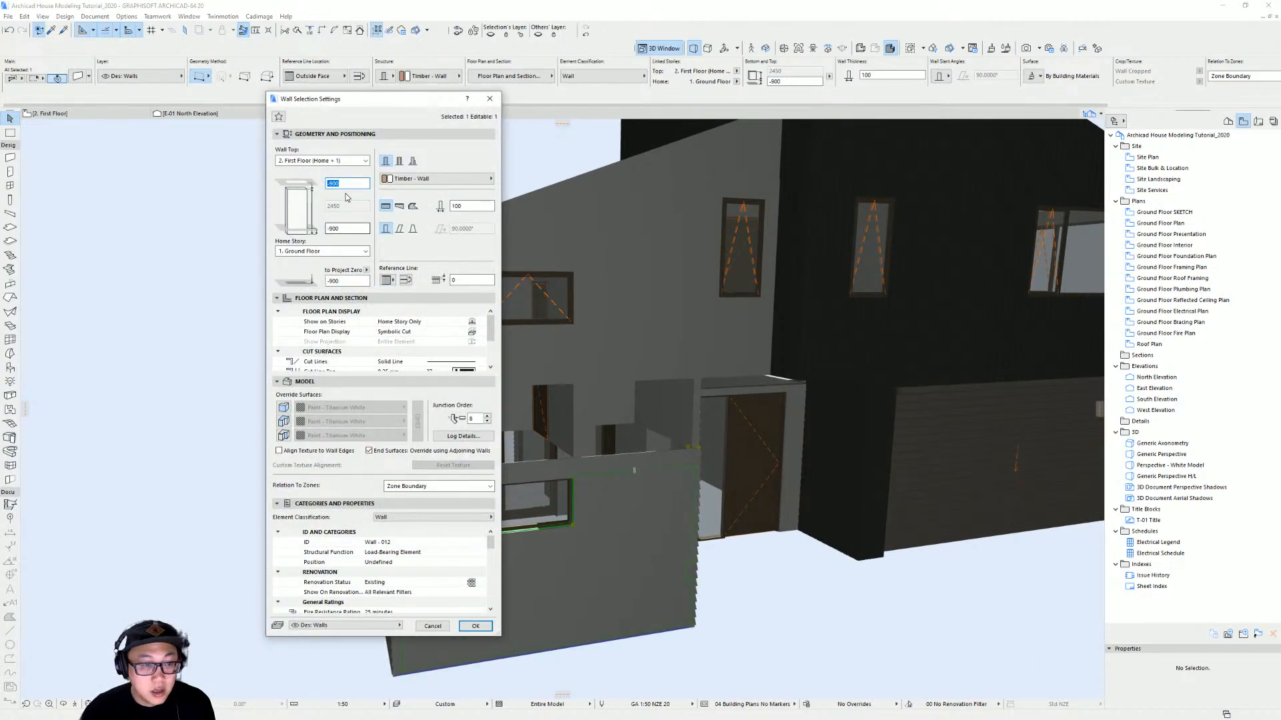
key(Return)
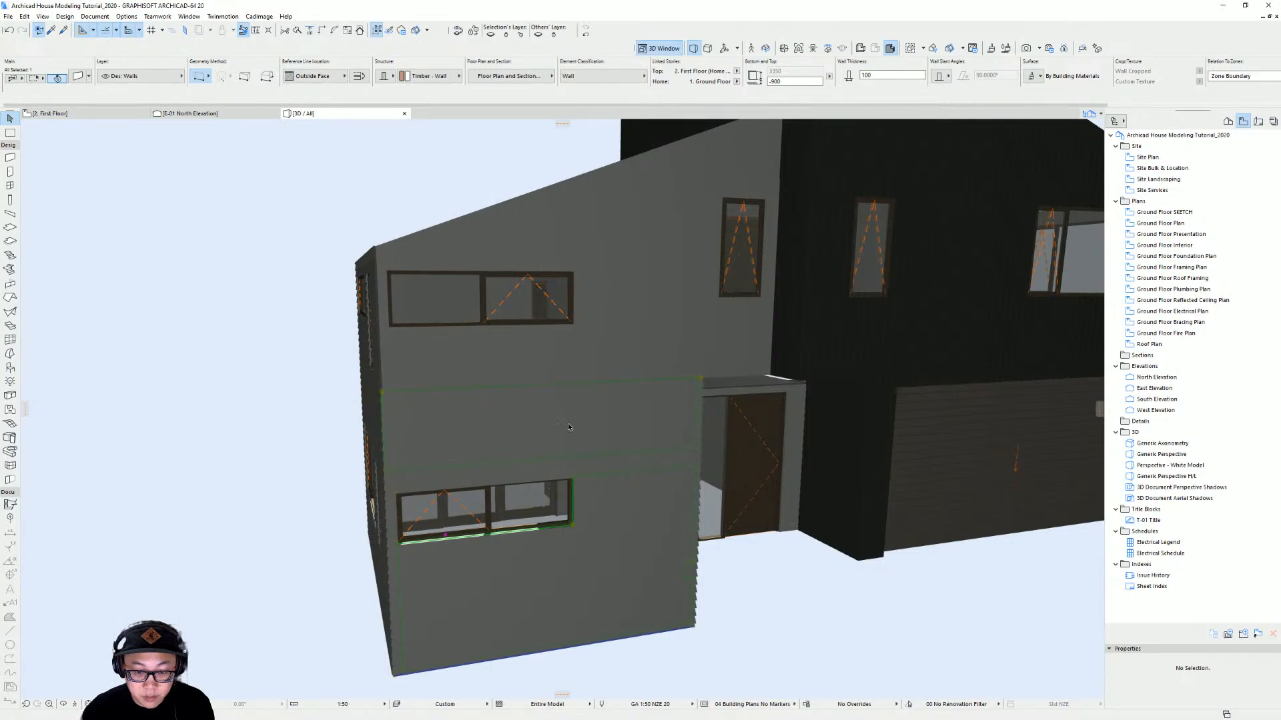
Orbit the 3D model to check the walls around the entry and return to the first-floor plan
scroll(590, 441, up, 3)
scroll(590, 440, down, 3)
shift+middle_drag(590, 440, 884, 451)
key(Escape)
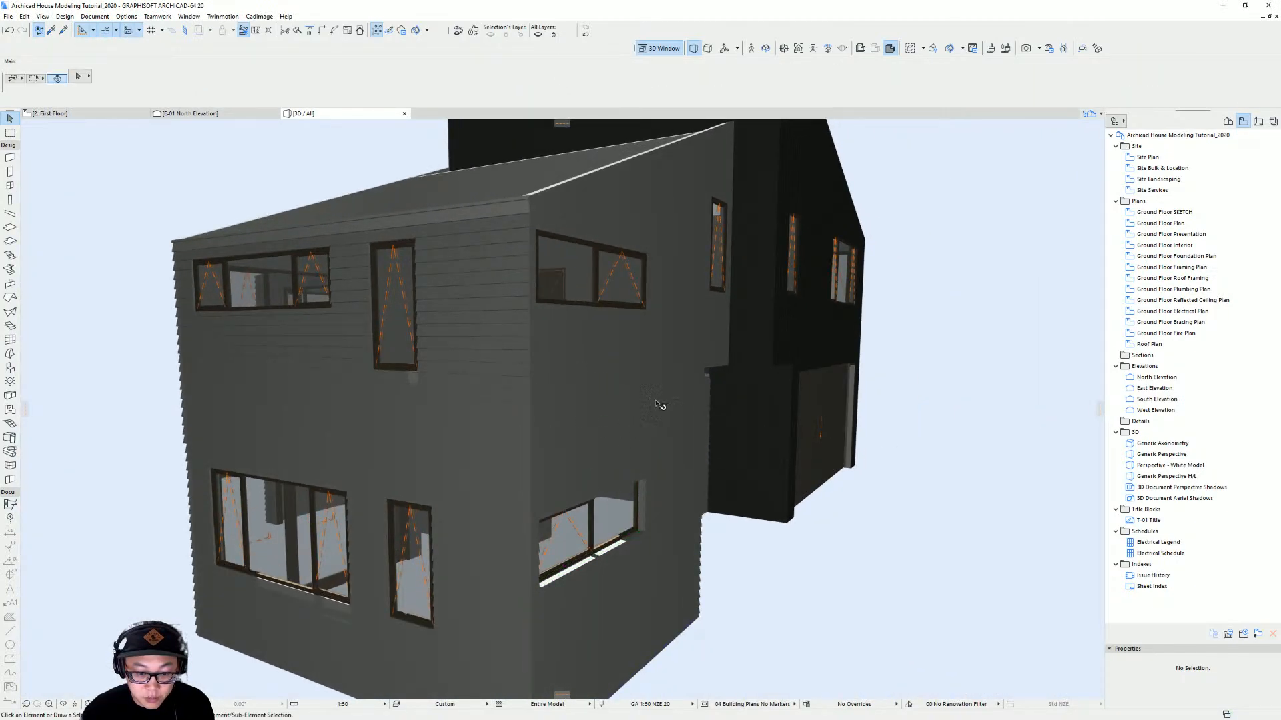
shift+middle_drag(665, 410, 741, 410)
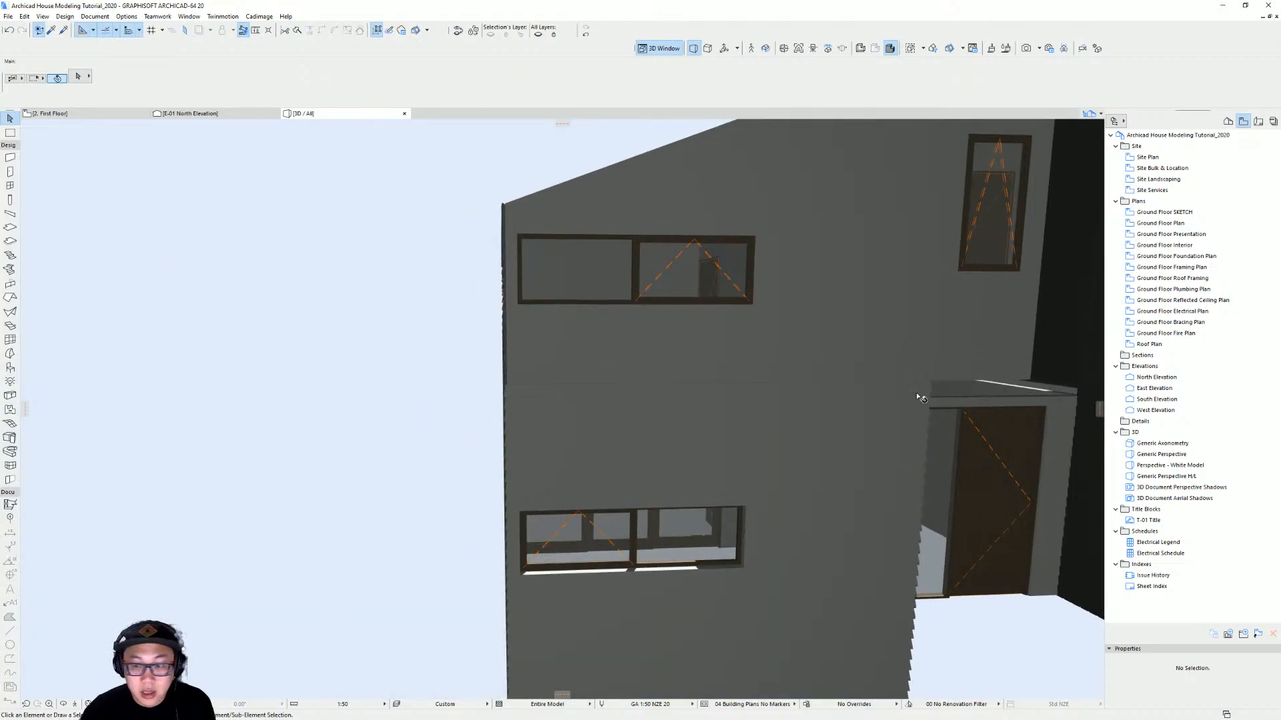
shift+middle_drag(916, 397, 720, 342)
shift+middle_drag(553, 361, 554, 209)
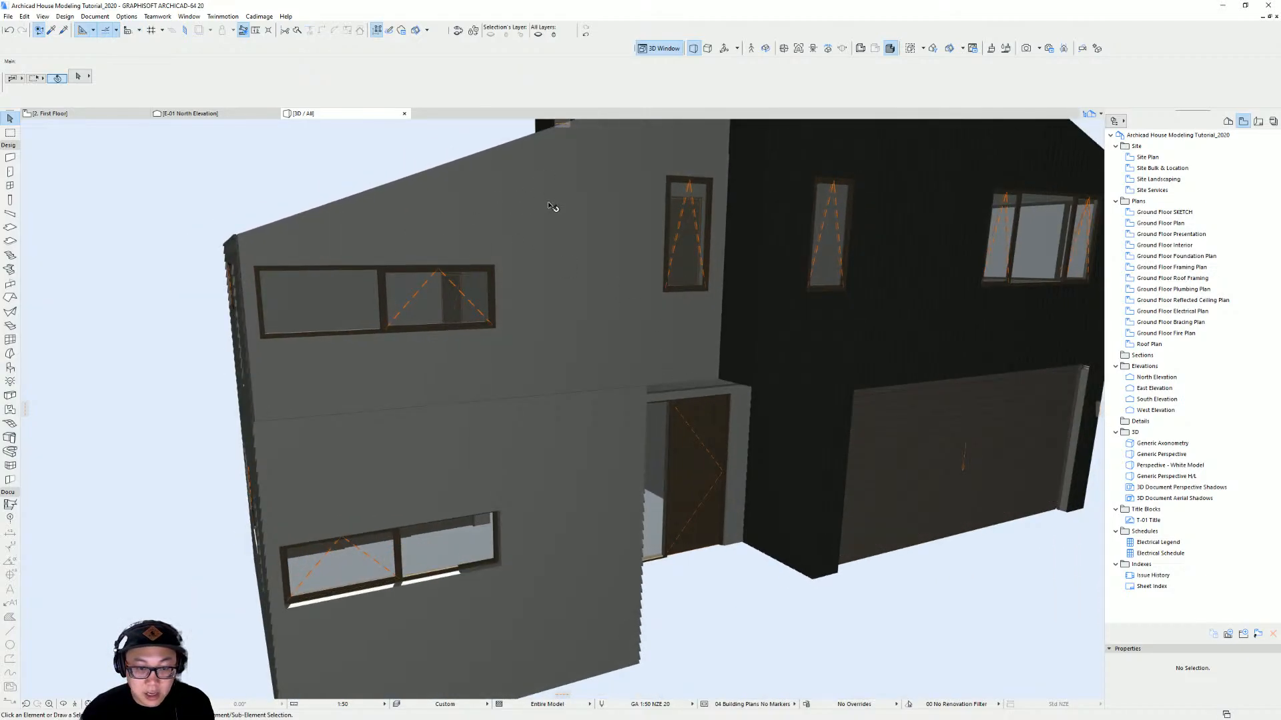
key(F2)
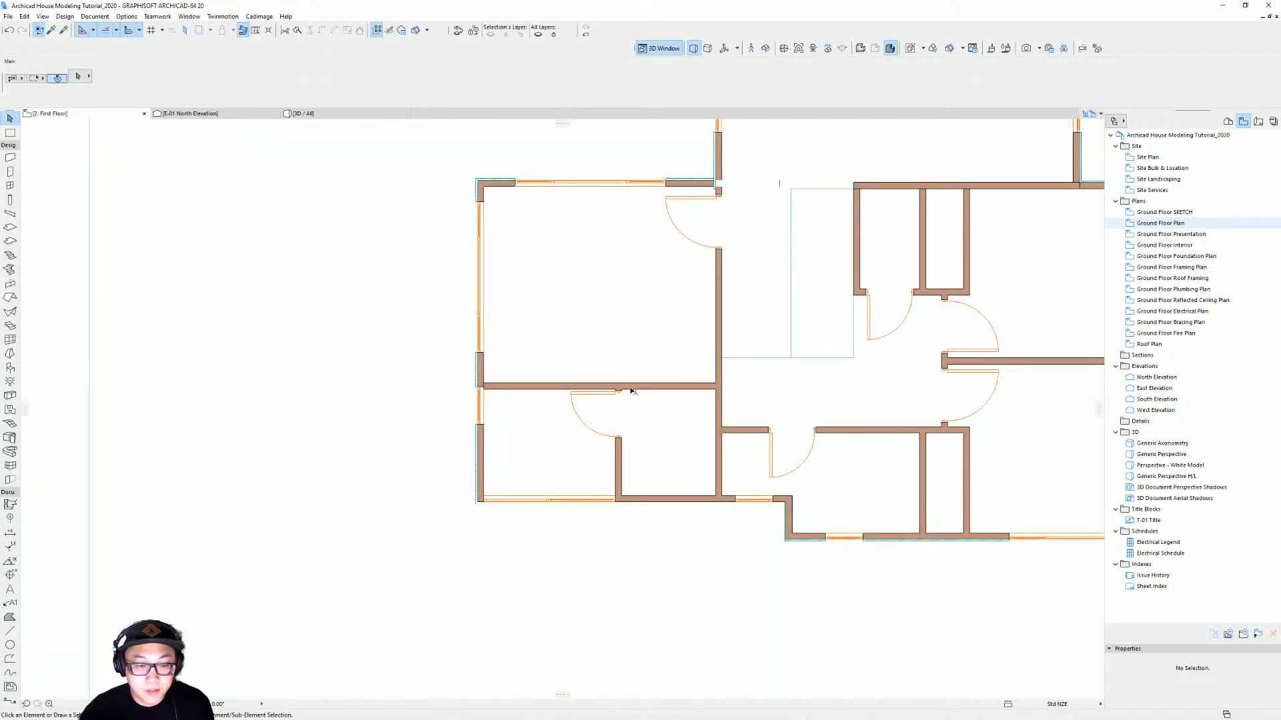
click(511, 389)
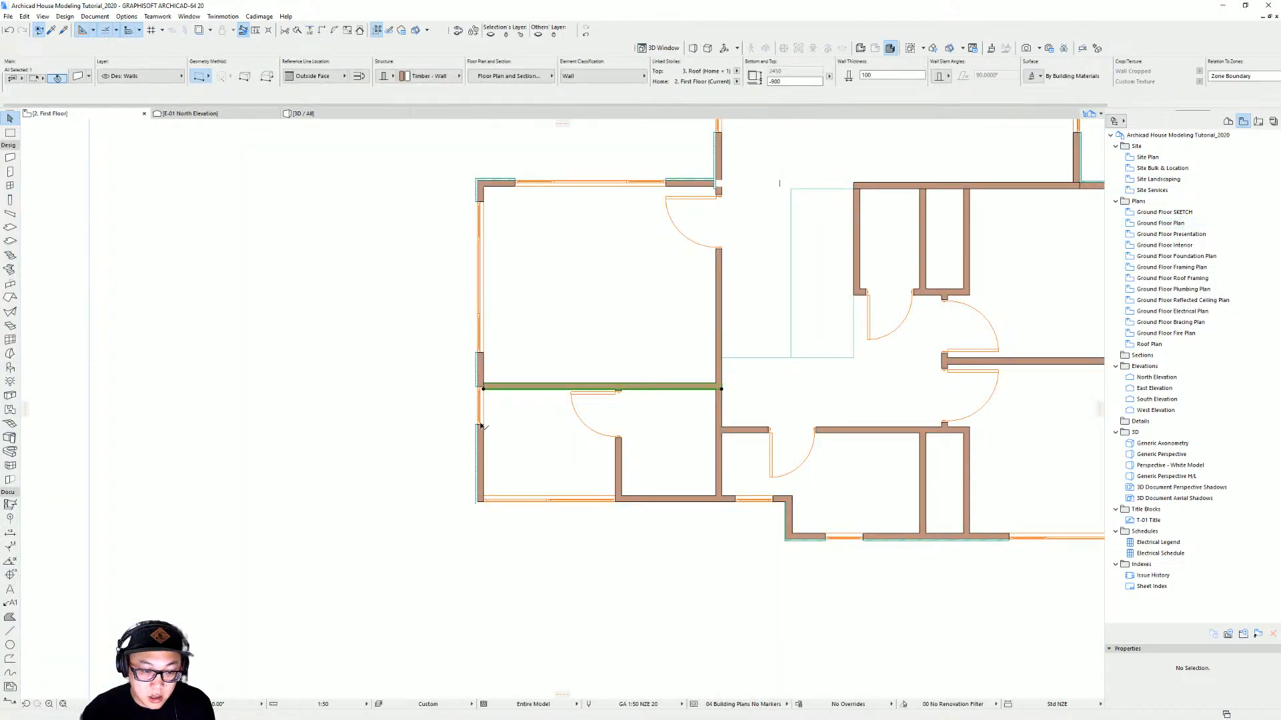
click(479, 422)
key(ctrl+d)
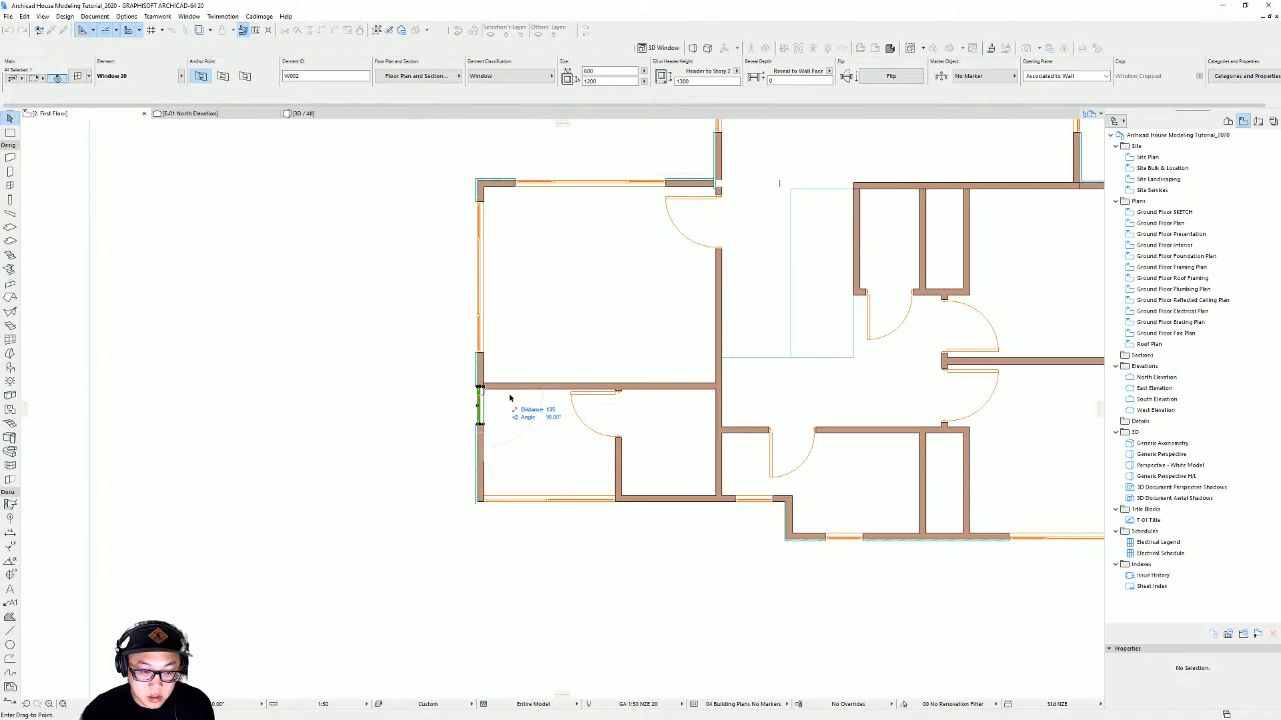
key(Escape)
key(Escape)
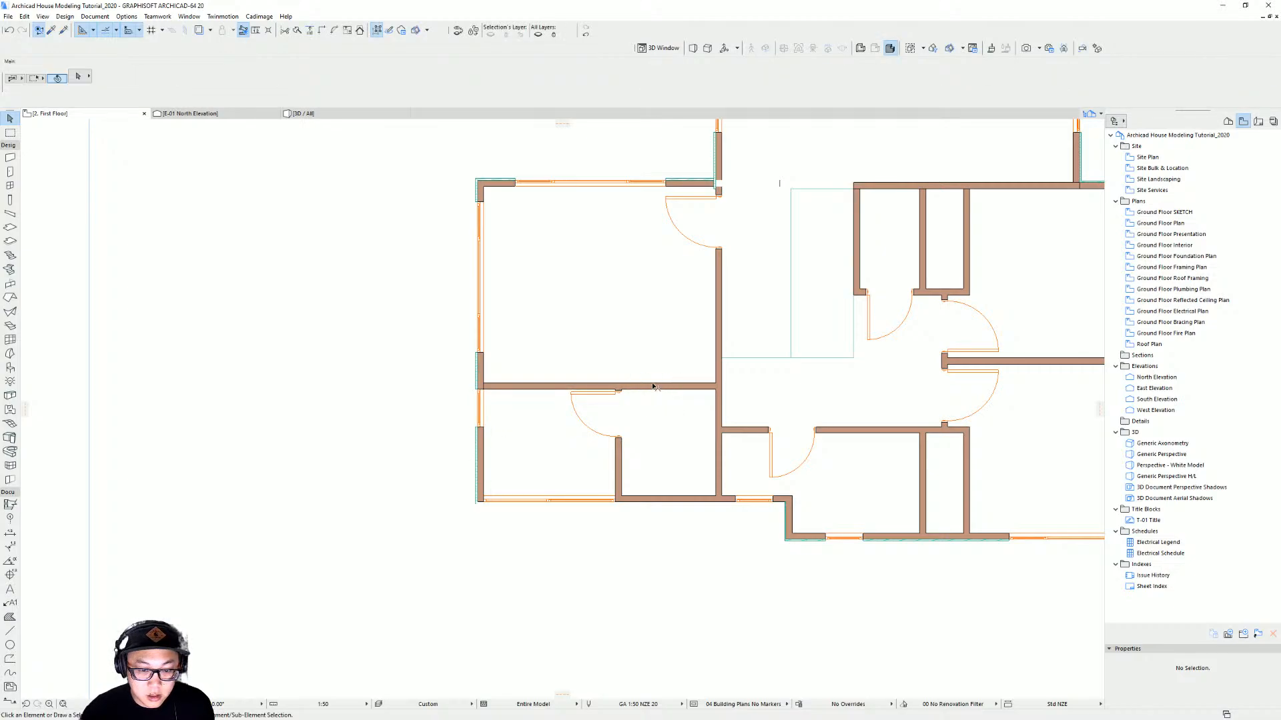
middle_drag(655, 369, 625, 462)
click(450, 520)
click(449, 503)
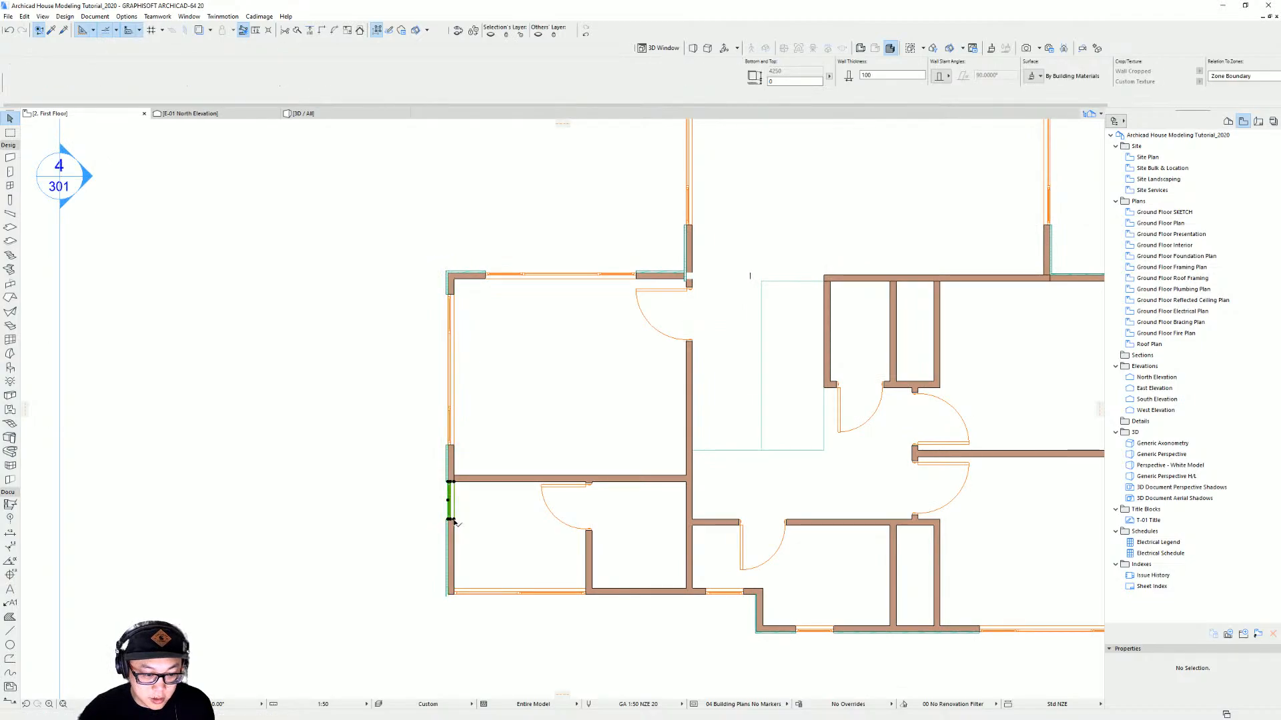
click(686, 272)
click(659, 276)
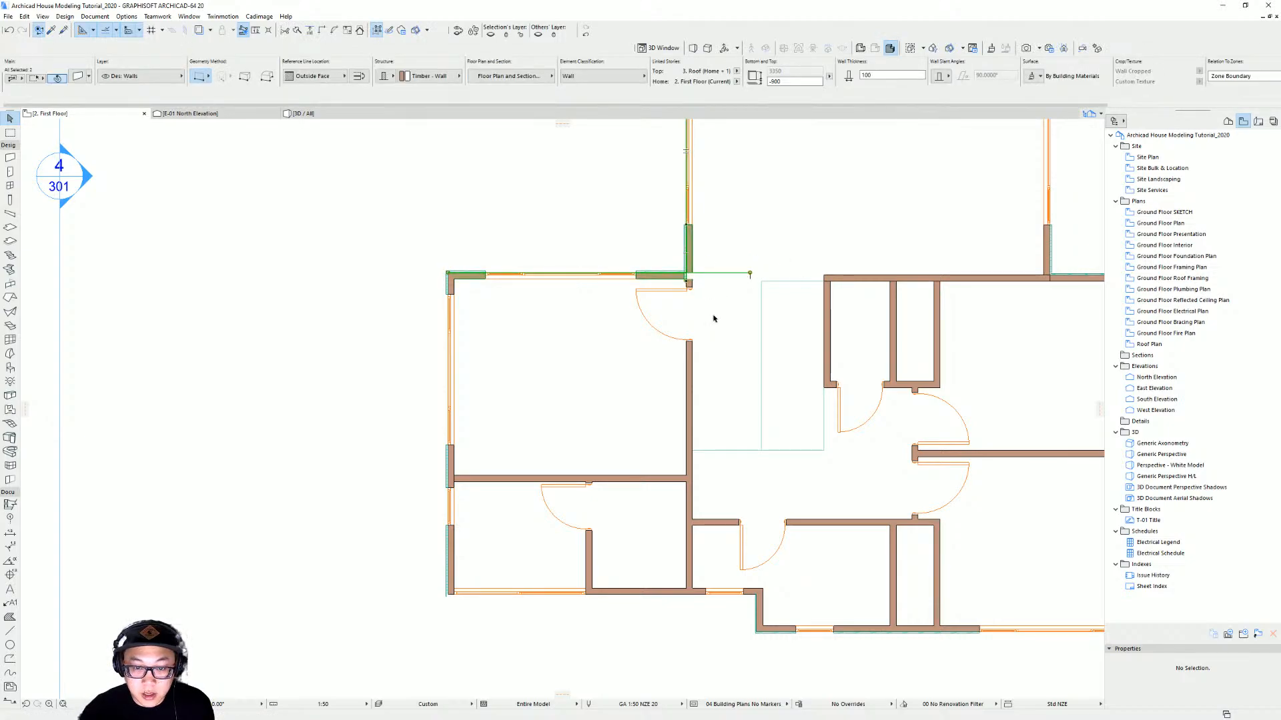
key(Escape)
Apply a Cadimage wall covering to the first floor's lower exterior wall
middle_drag(727, 589, 734, 535)
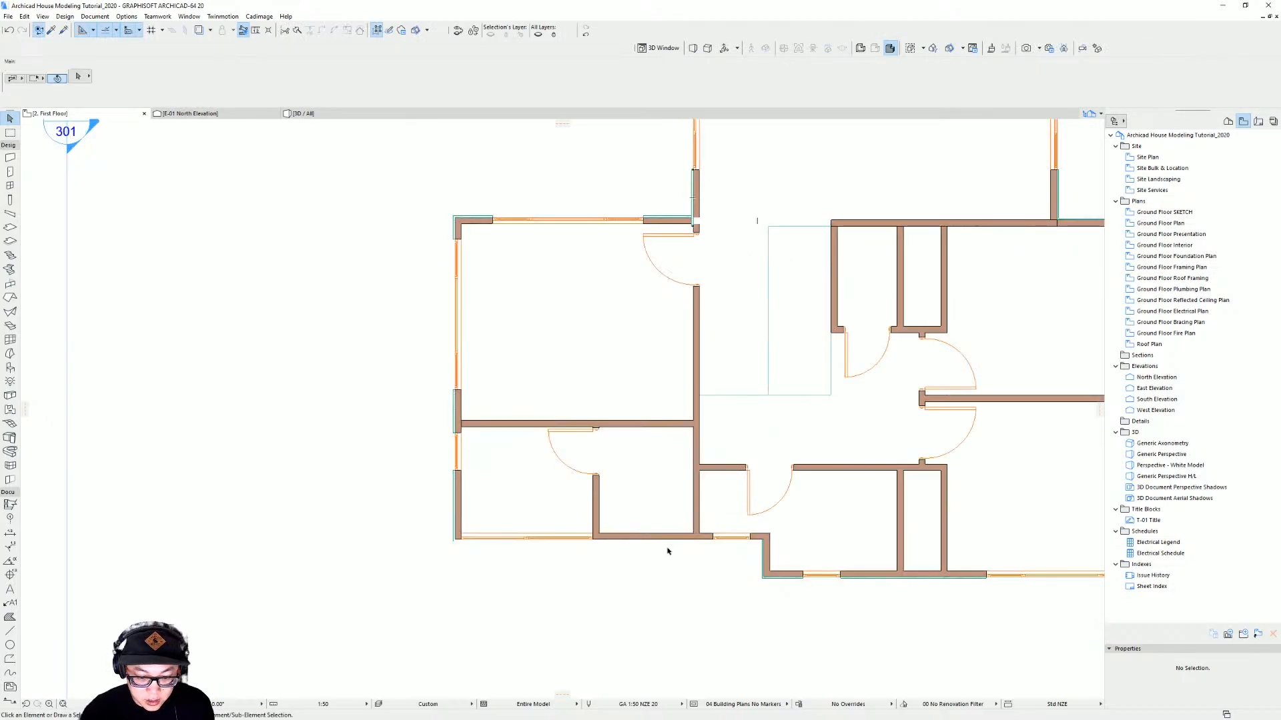
alt+click(453, 521)
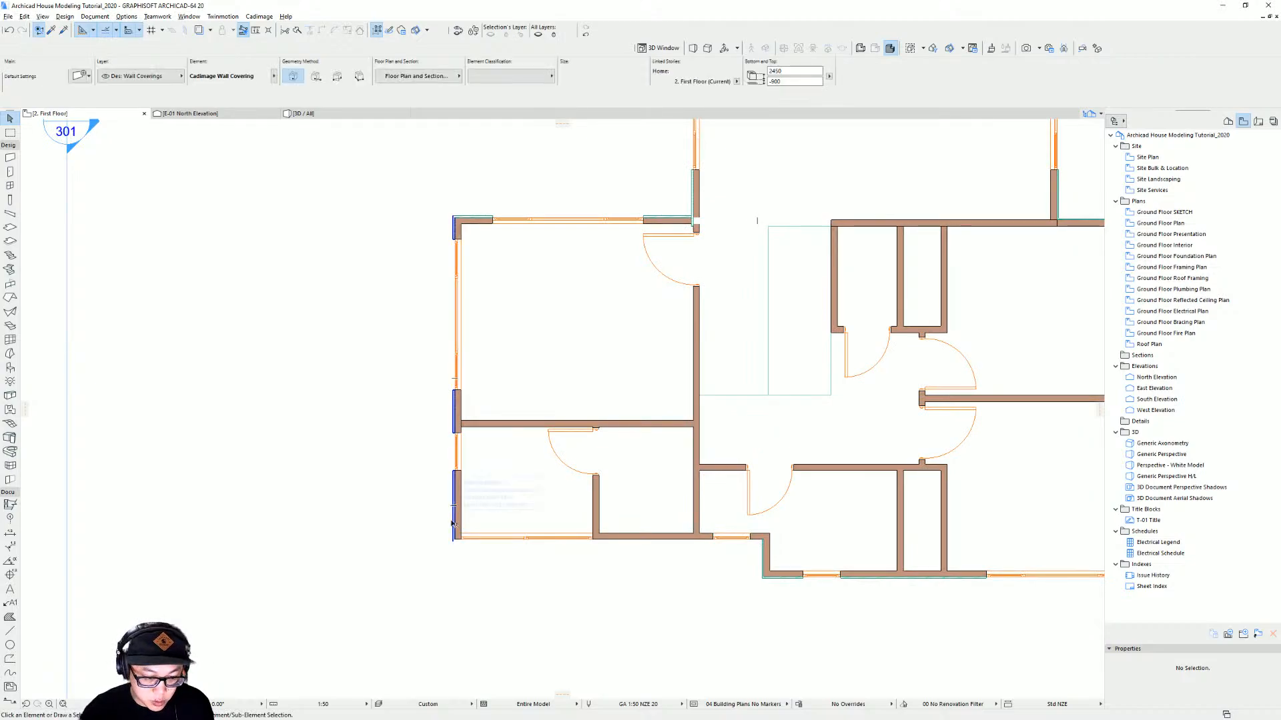
key(Escape)
click(669, 540)
click(259, 16)
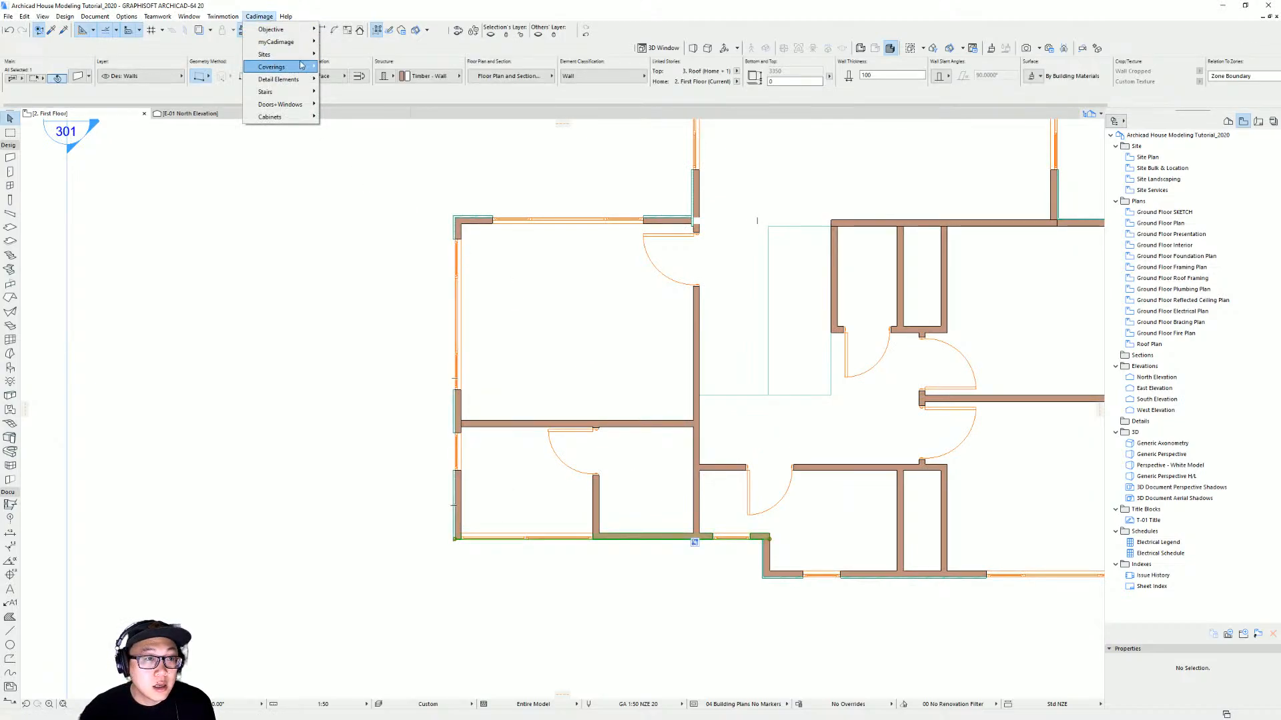
mouse_move(287, 71)
click(354, 100)
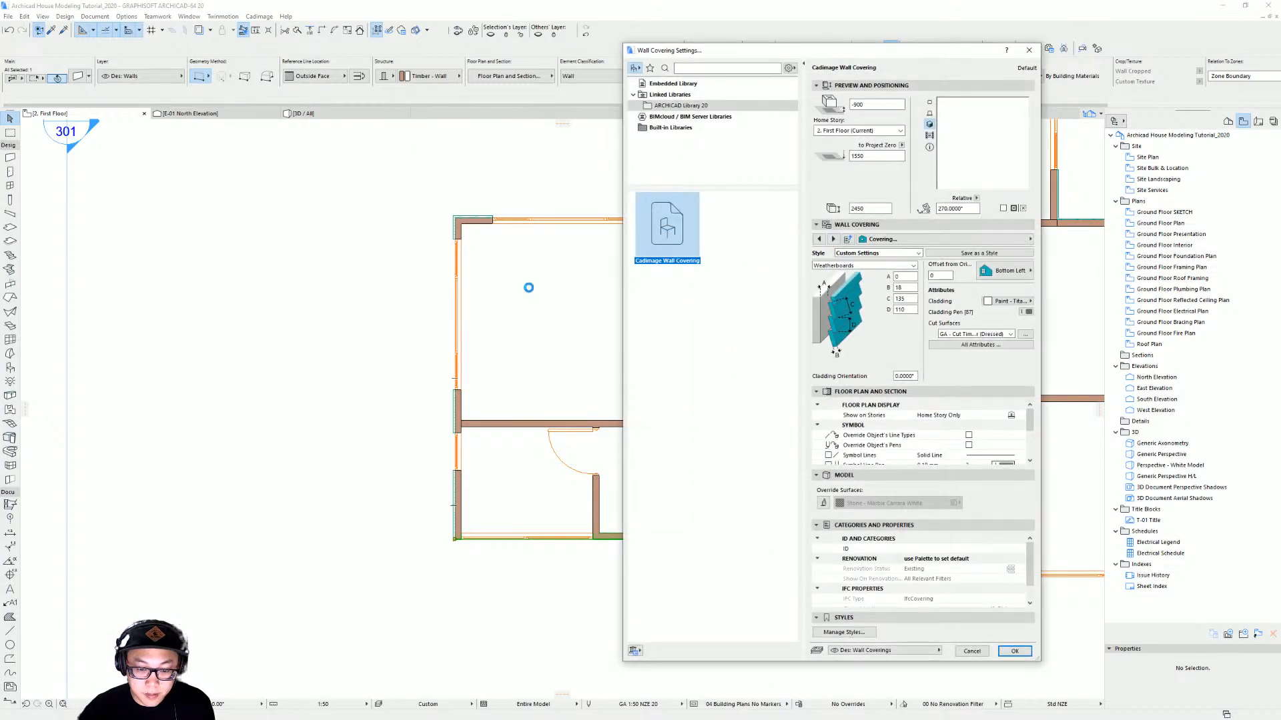
key(Return)
click(629, 523)
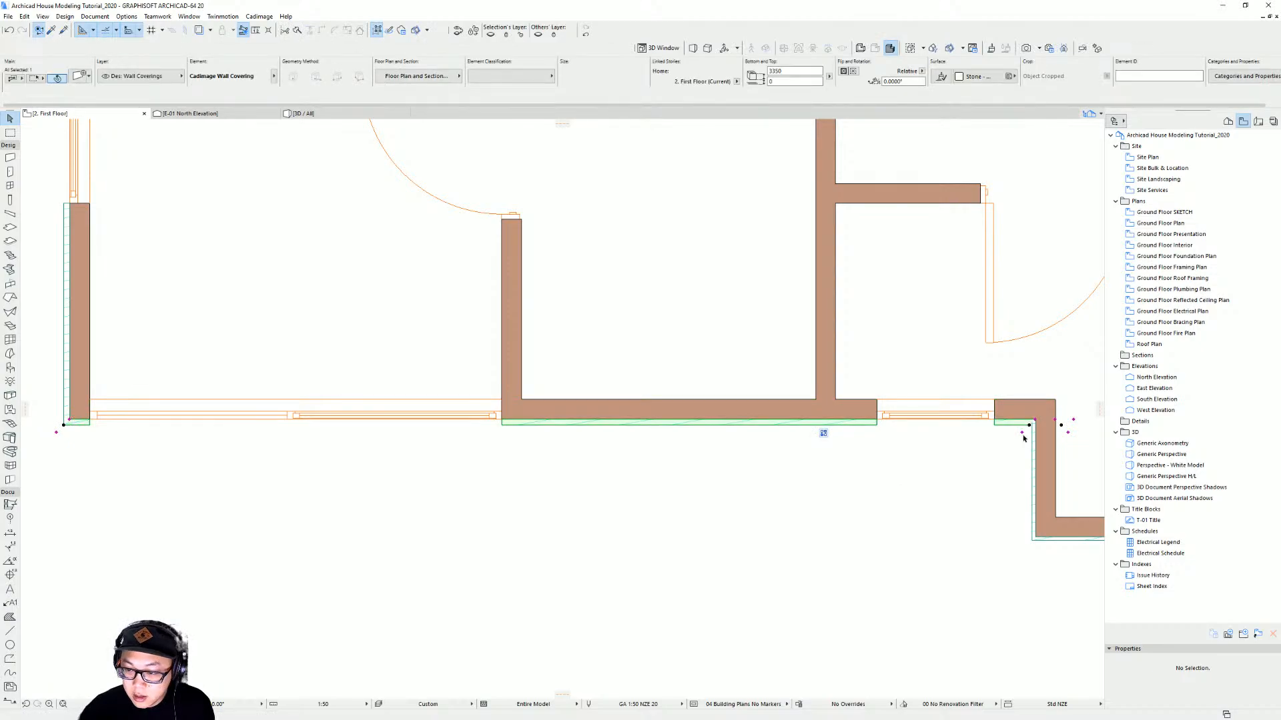
key(Escape)
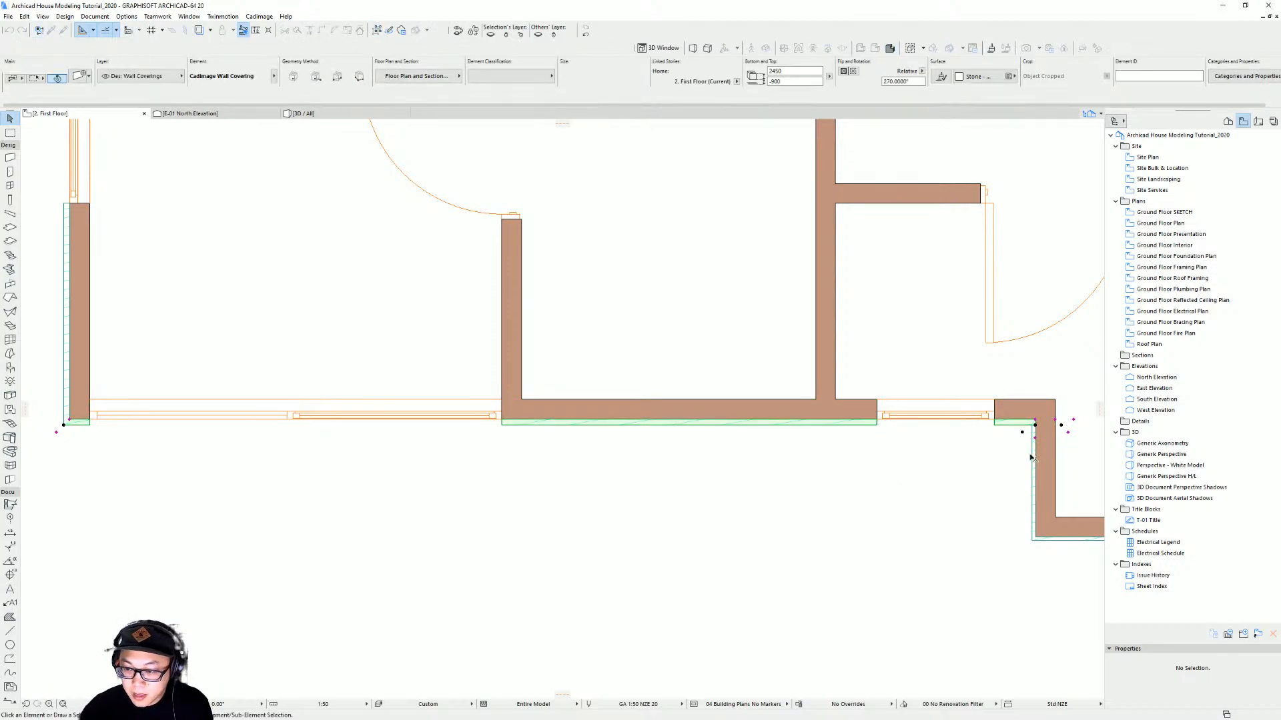
Inspect the ground-floor wall coverings and their settings at the corner in the 3D view
key(F3)
shift+middle_drag(413, 400, 583, 335)
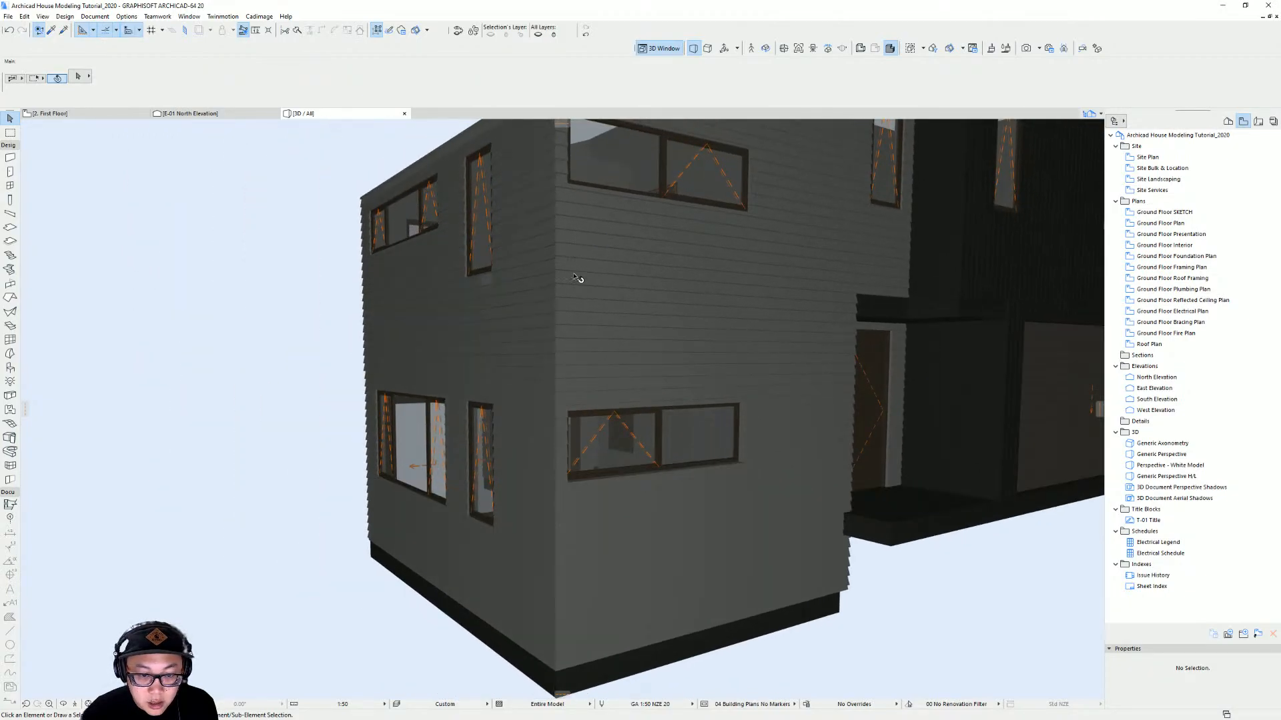
shift+middle_drag(602, 414, 594, 380)
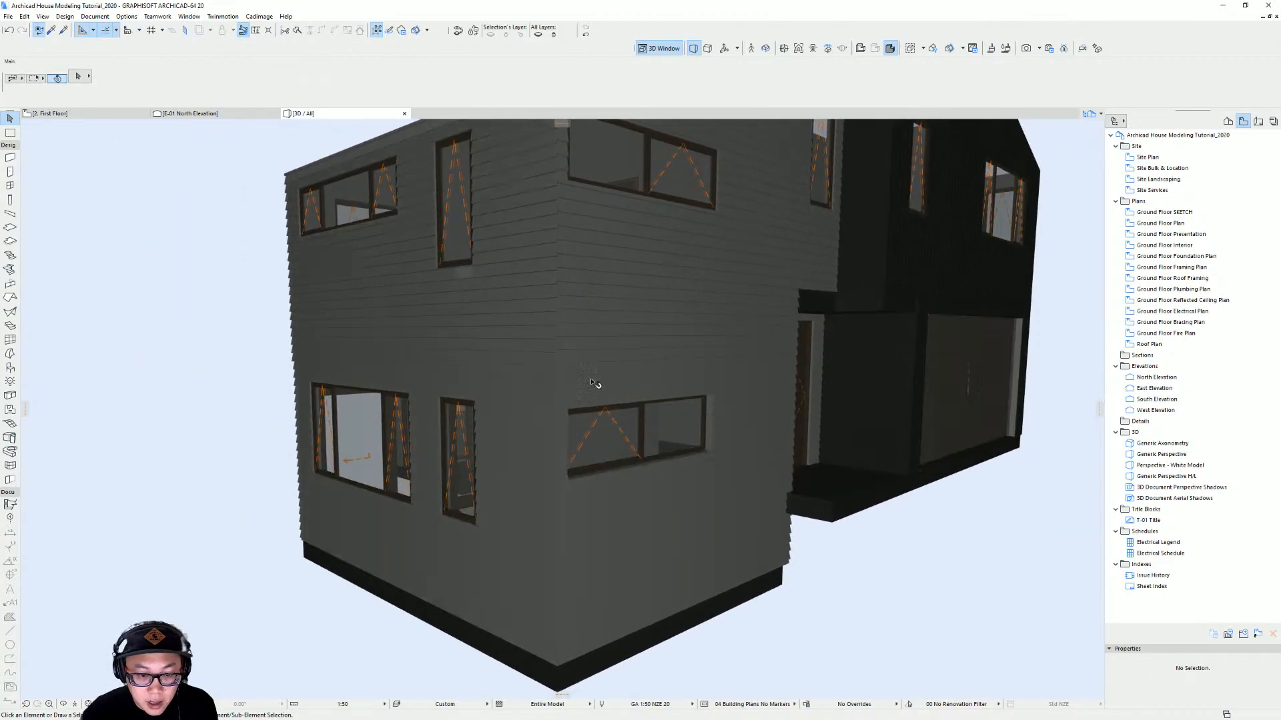
click(598, 380)
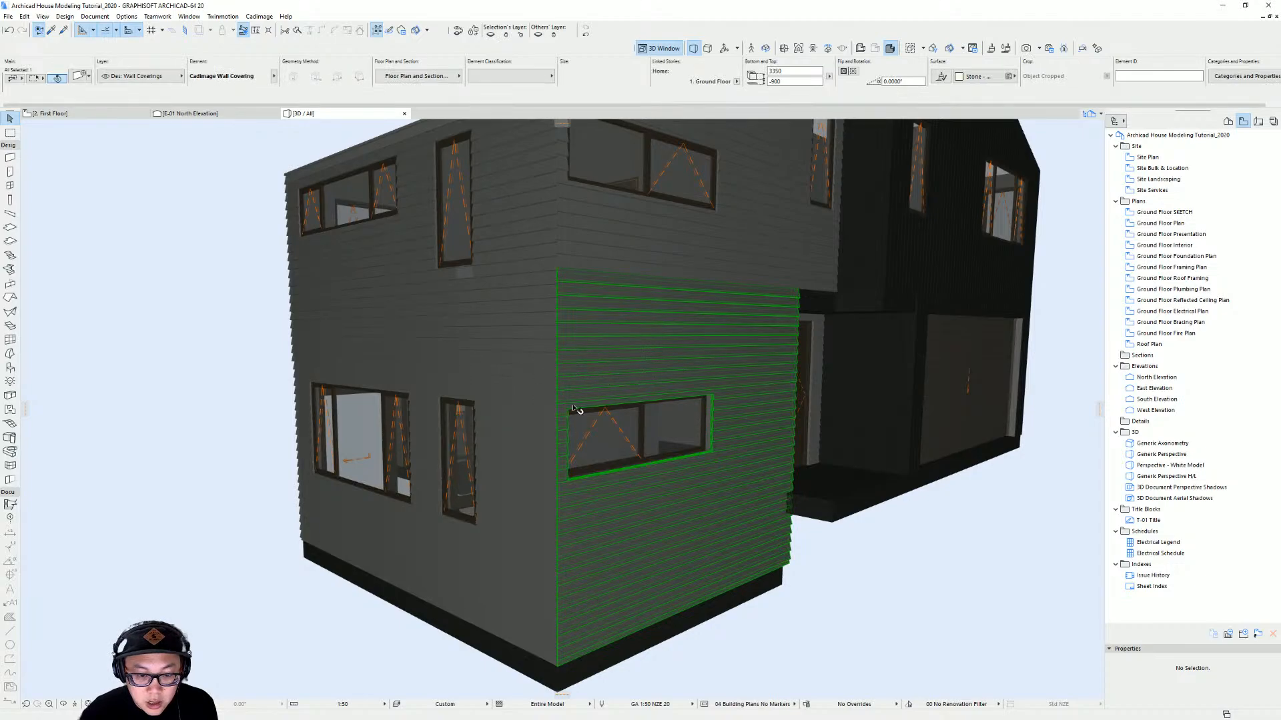
scroll(572, 280, up, 10)
scroll(552, 292, down, 3)
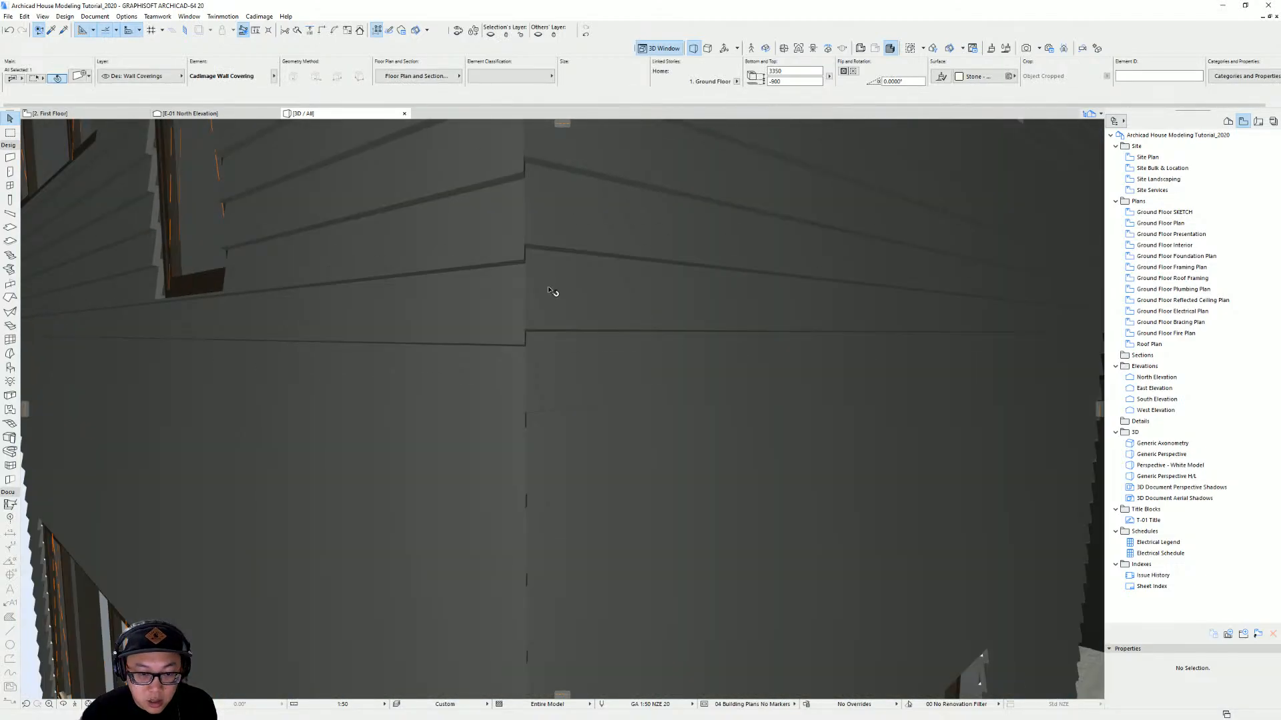
shift+middle_drag(517, 379, 564, 301)
double_click(891, 314)
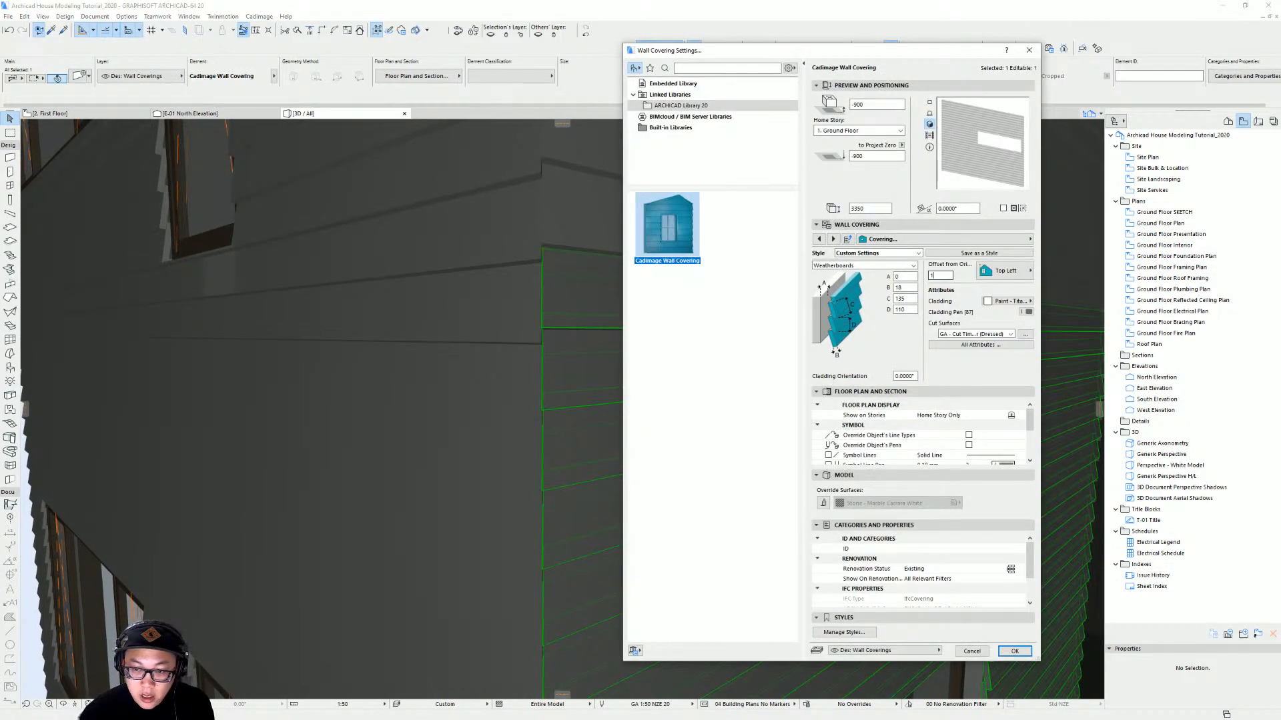
key(Return)
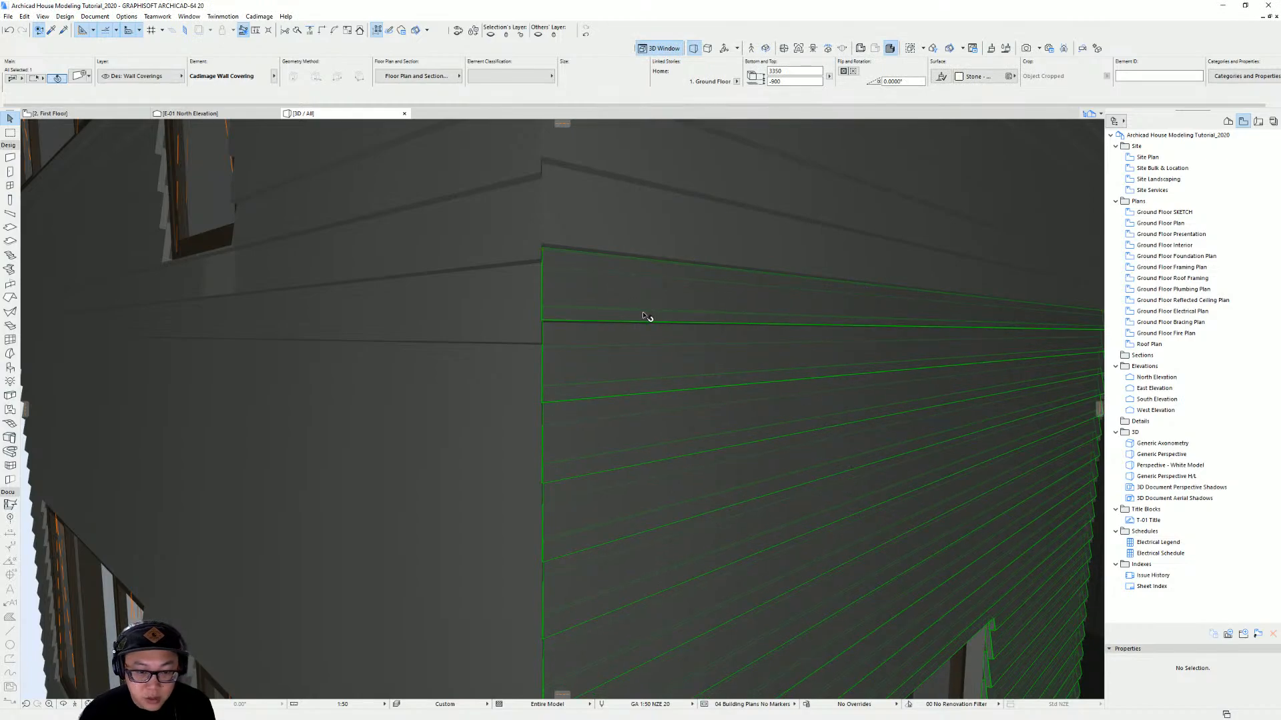
double_click(934, 320)
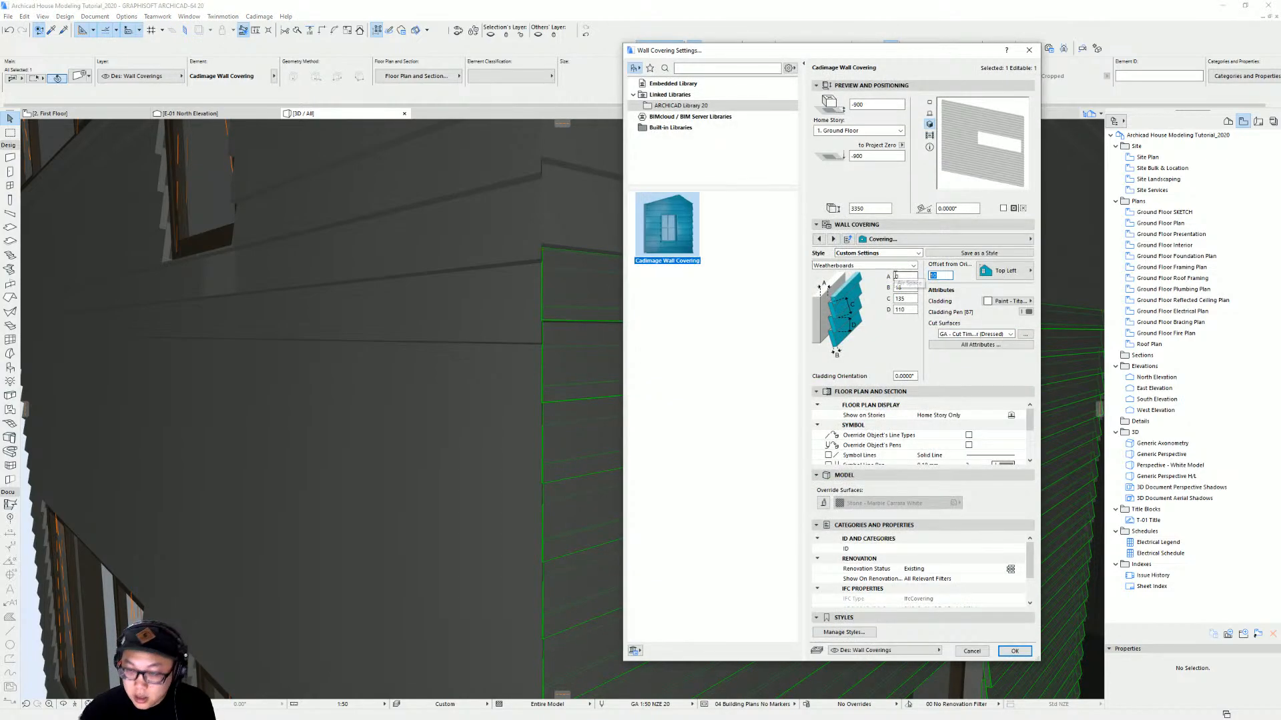
key(Return)
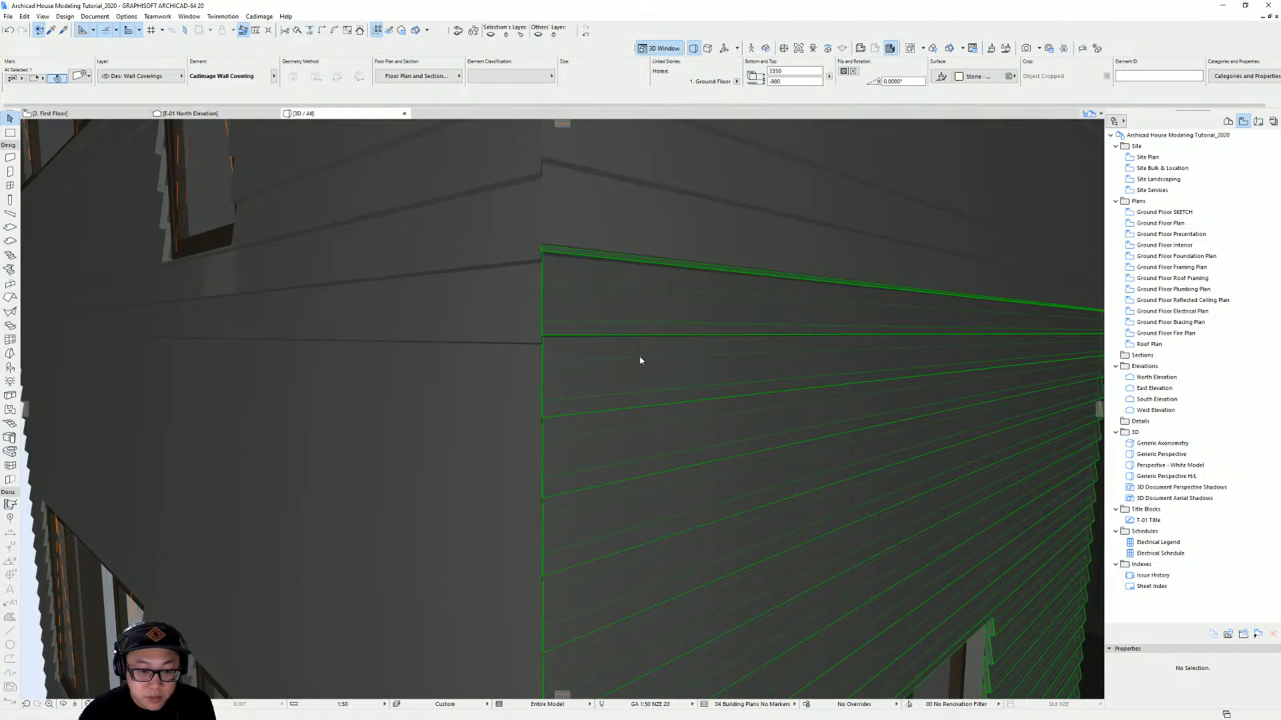
double_click(994, 292)
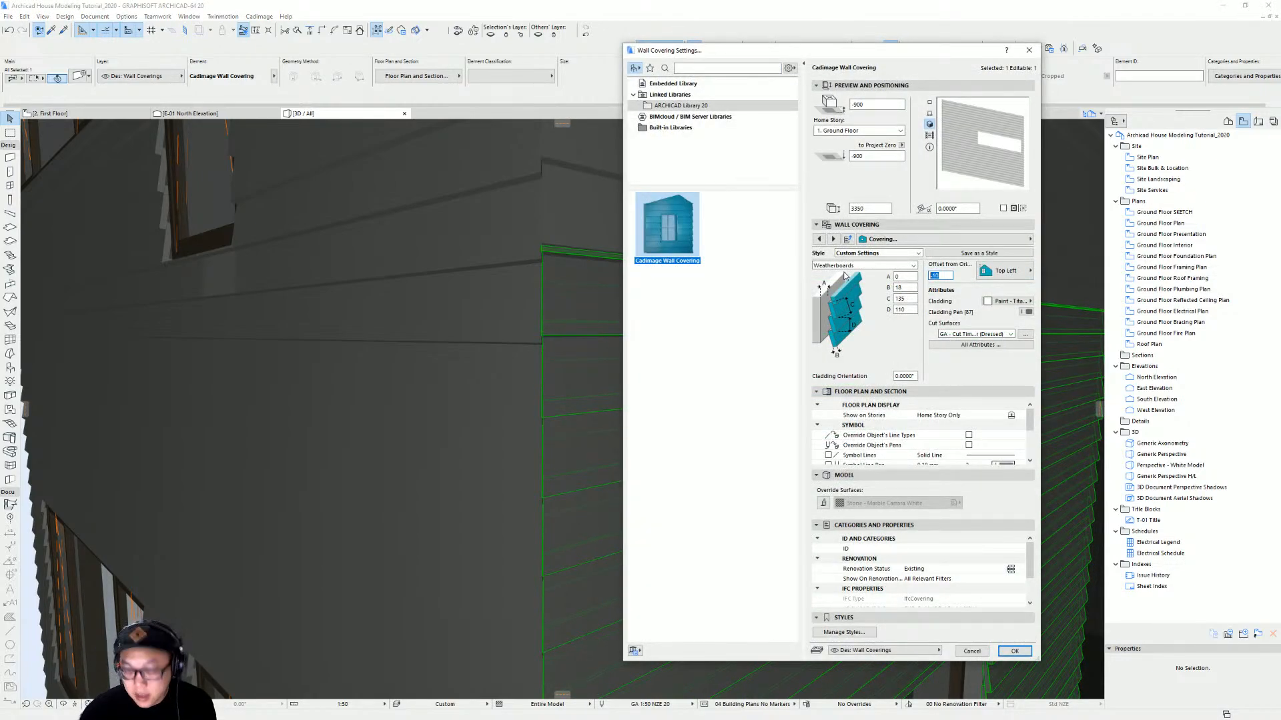
key(Return)
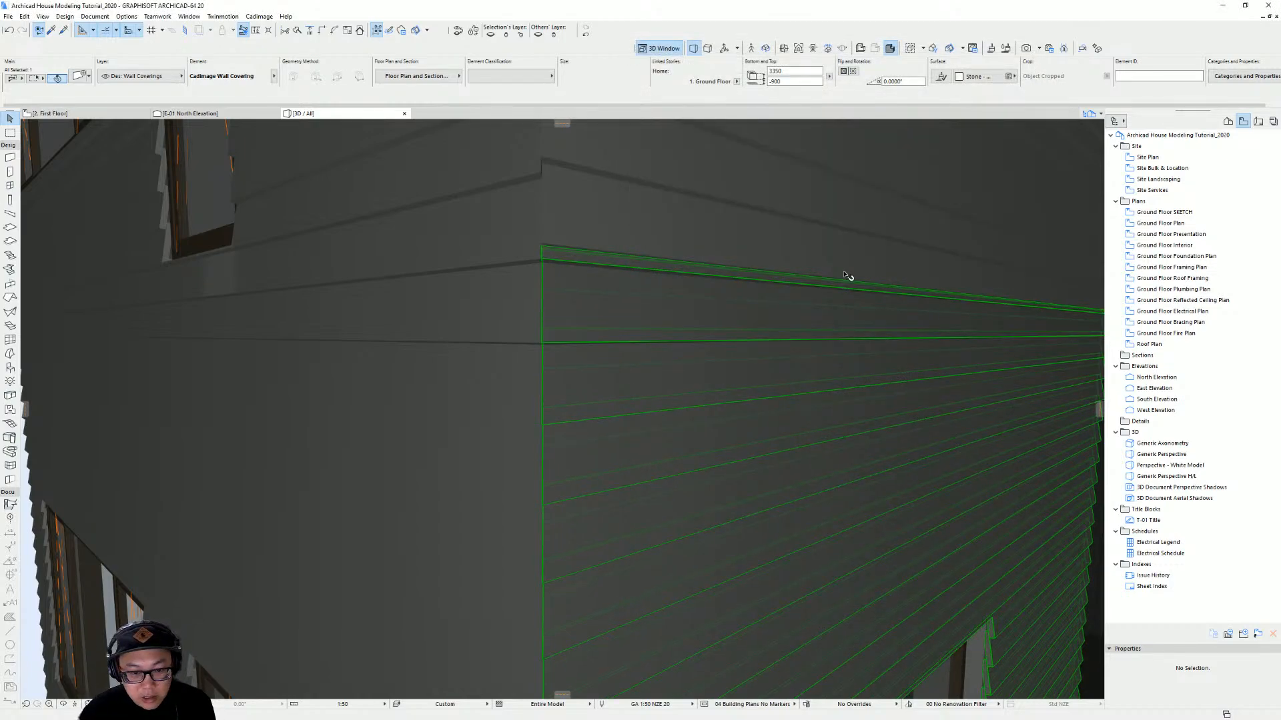
Inspect the first-floor wall covering and its settings above the ground-floor coverings in 3D
key(Escape)
shift+middle_drag(532, 355, 414, 305)
scroll(651, 346, down, 7)
shift+middle_drag(652, 349, 827, 335)
scroll(705, 377, up, 6)
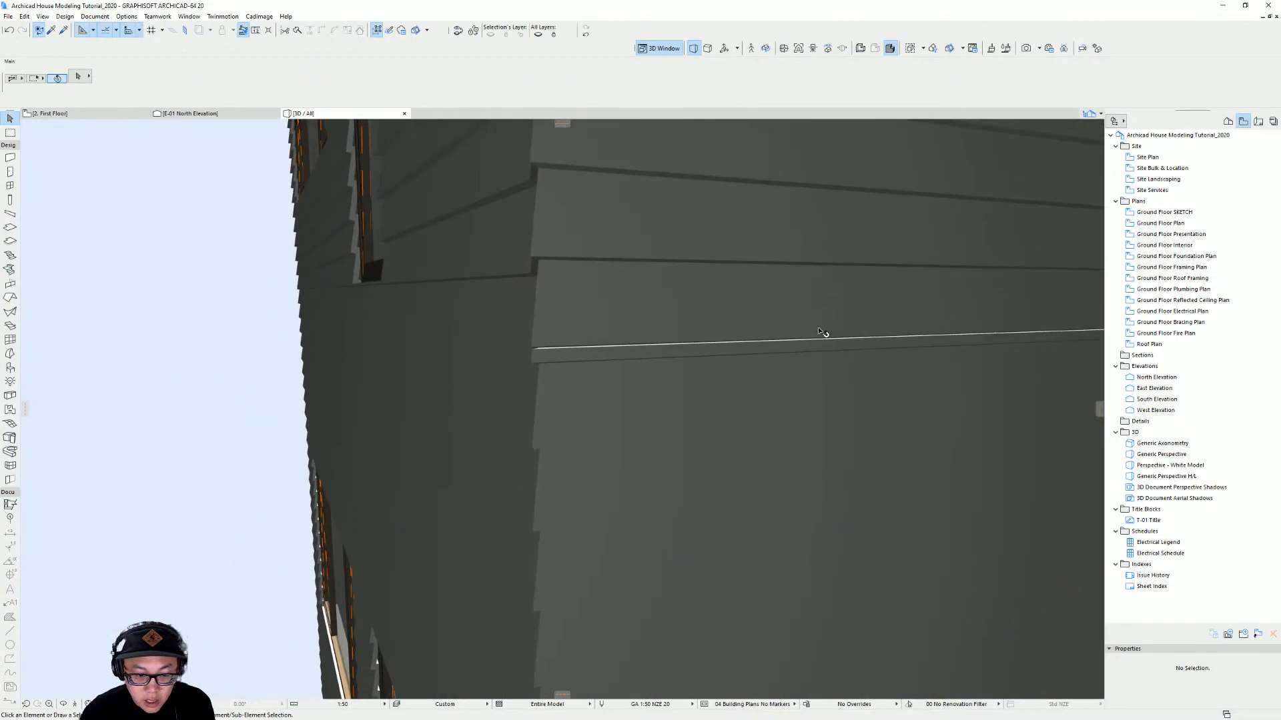
click(562, 350)
scroll(747, 340, down, 5)
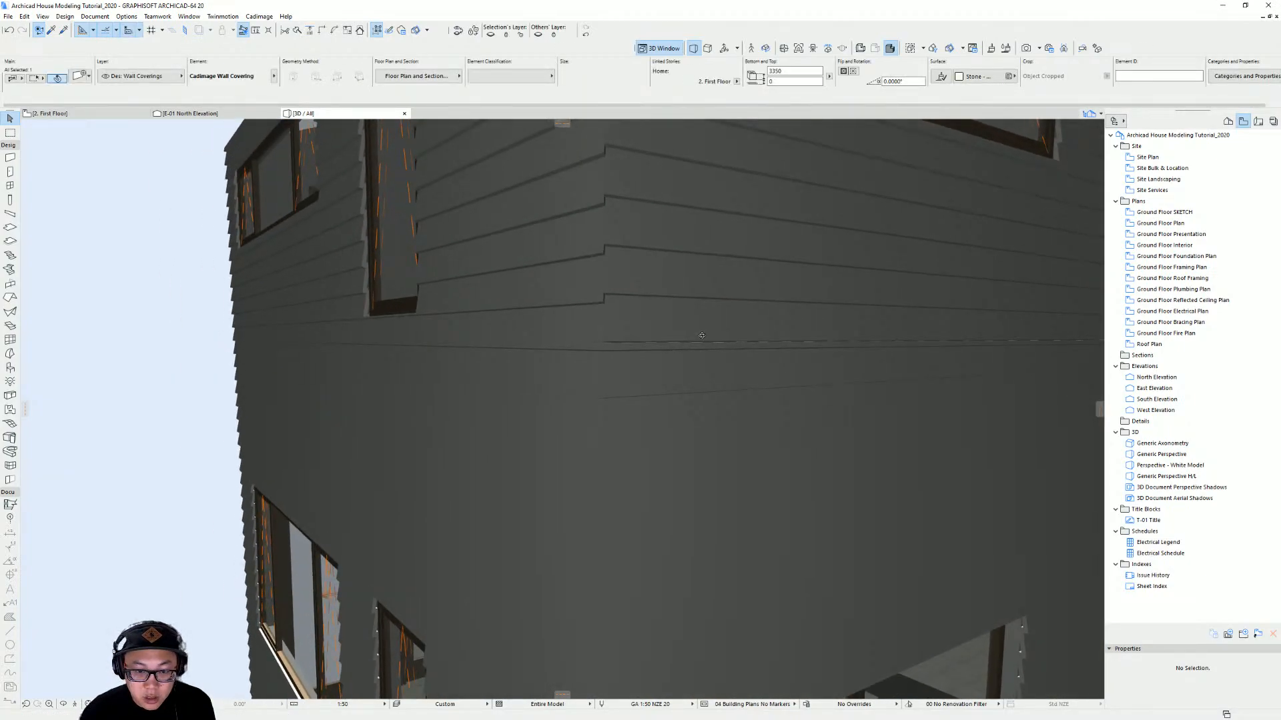
click(983, 291)
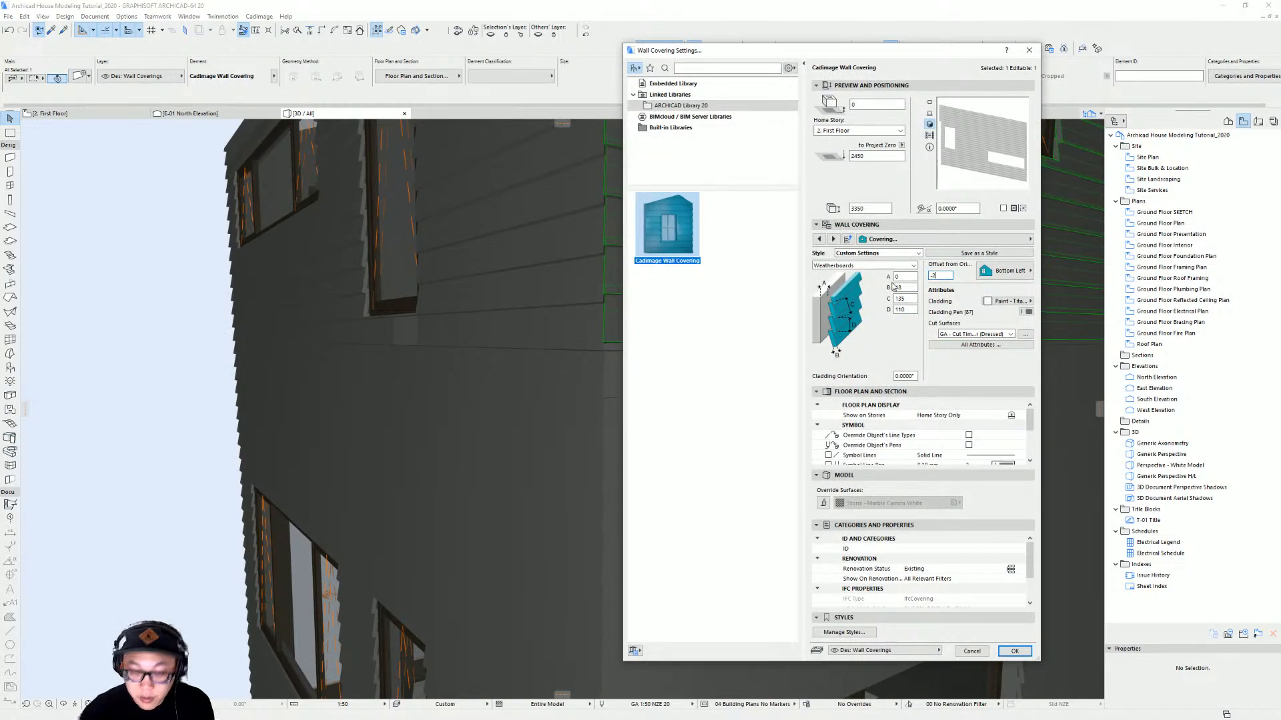
key(Return)
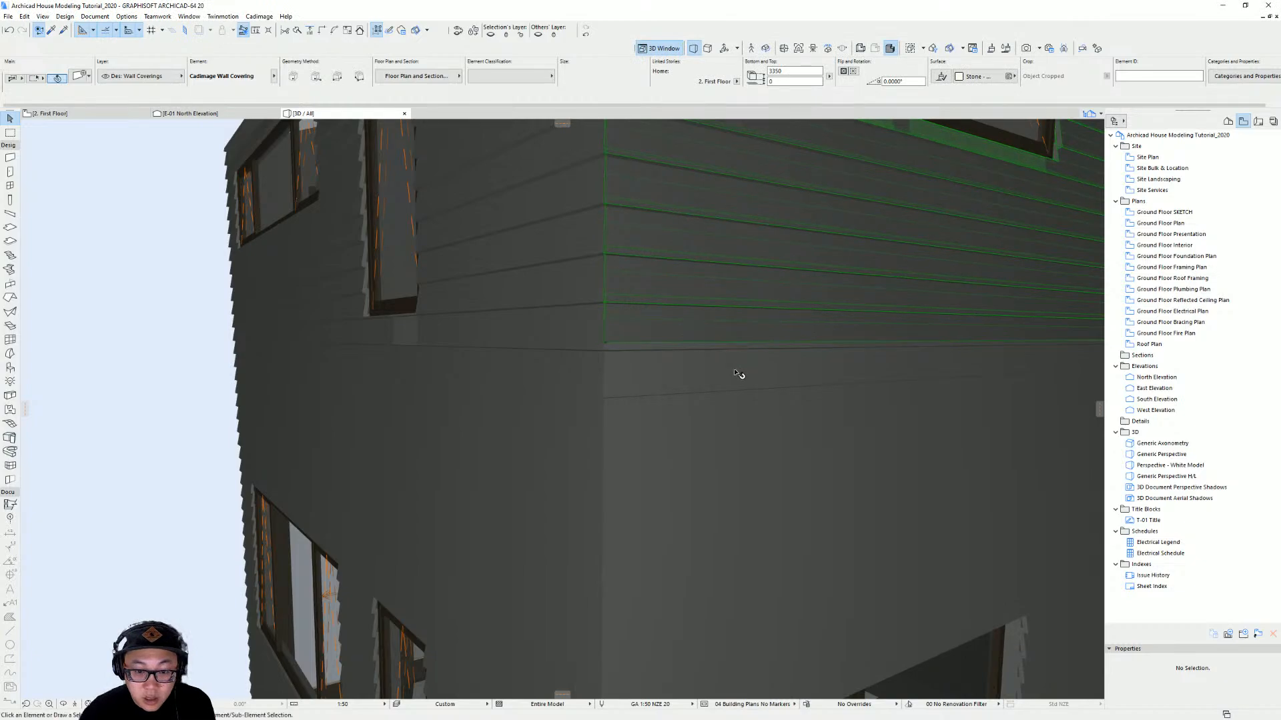
key(Escape)
Orbit the 3D model to inspect the coverings around the entry and return to the first-floor plan
scroll(735, 373, down, 1)
shift+middle_drag(726, 366, 547, 335)
scroll(734, 348, down, 3)
middle_drag(734, 349, 498, 260)
scroll(723, 314, down, 5)
middle_drag(707, 321, 392, 433)
shift+middle_drag(863, 379, 818, 349)
shift+middle_drag(841, 300, 758, 267)
click(696, 325)
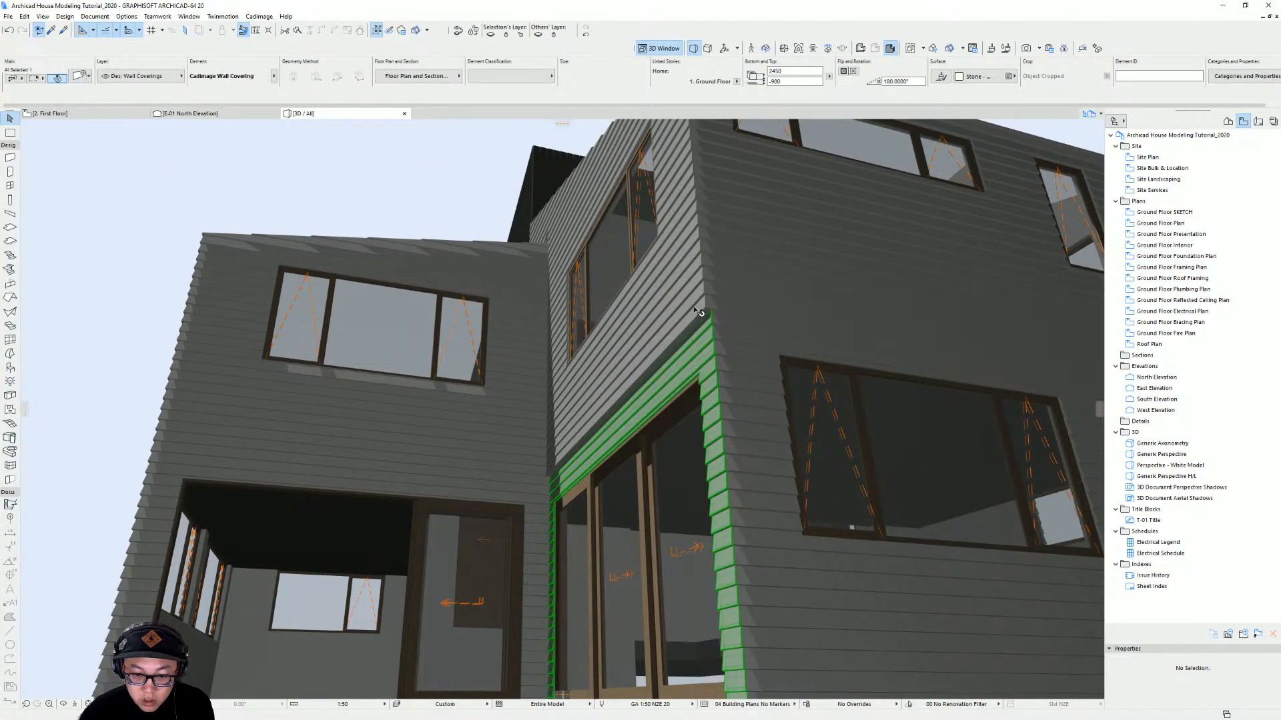
click(697, 311)
key(F2)
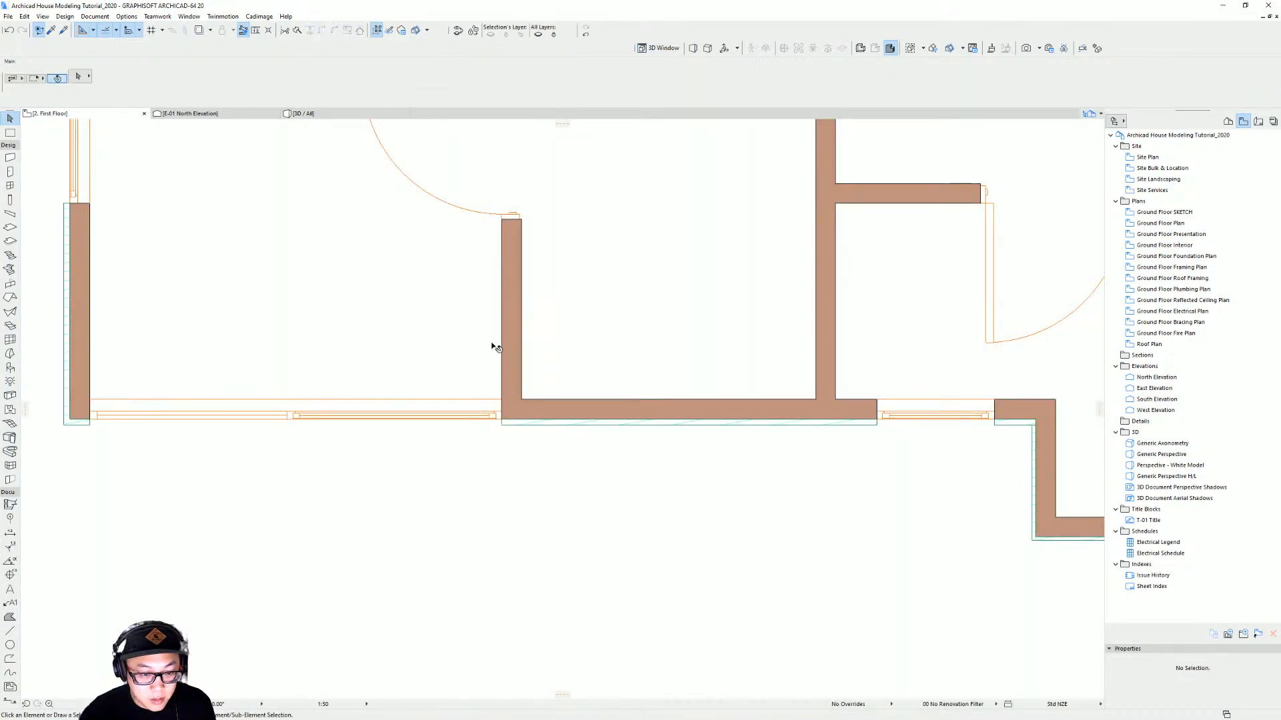
Move the first-floor upper exterior wall slightly upward to align it at the entry corner
scroll(495, 346, down, 5)
middle_drag(502, 282, 564, 541)
scroll(590, 415, up, 4)
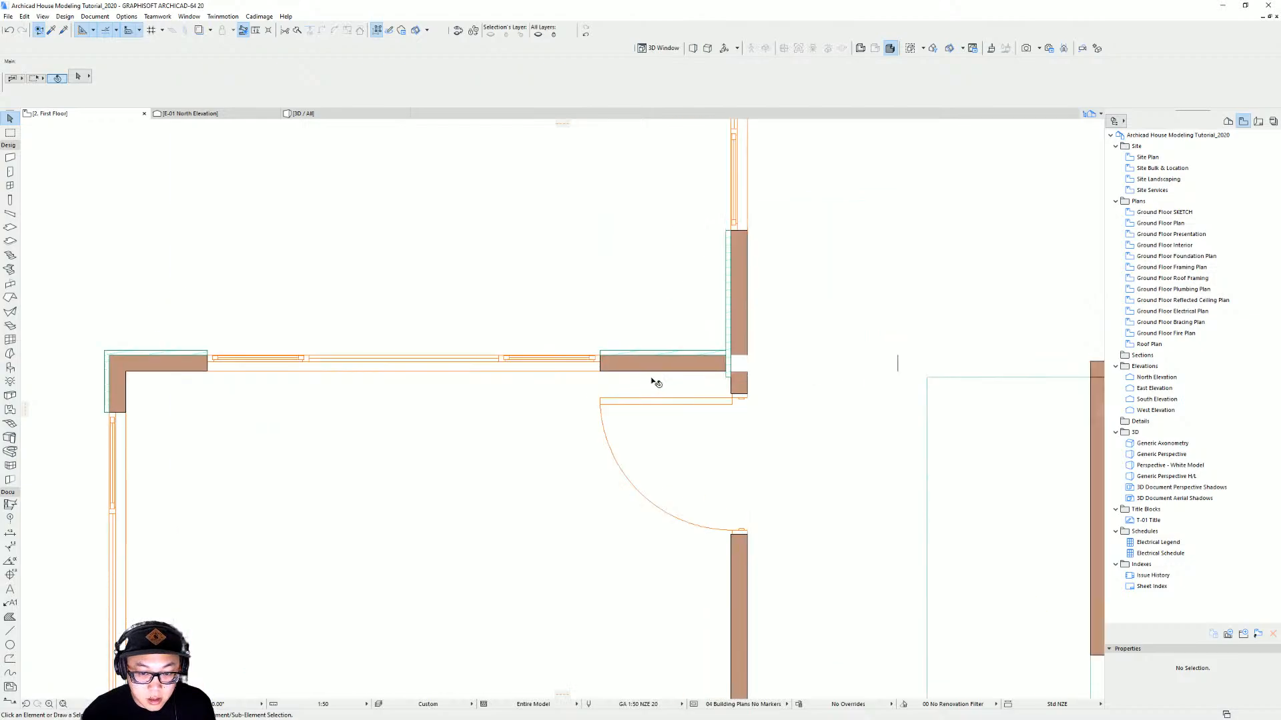
click(687, 371)
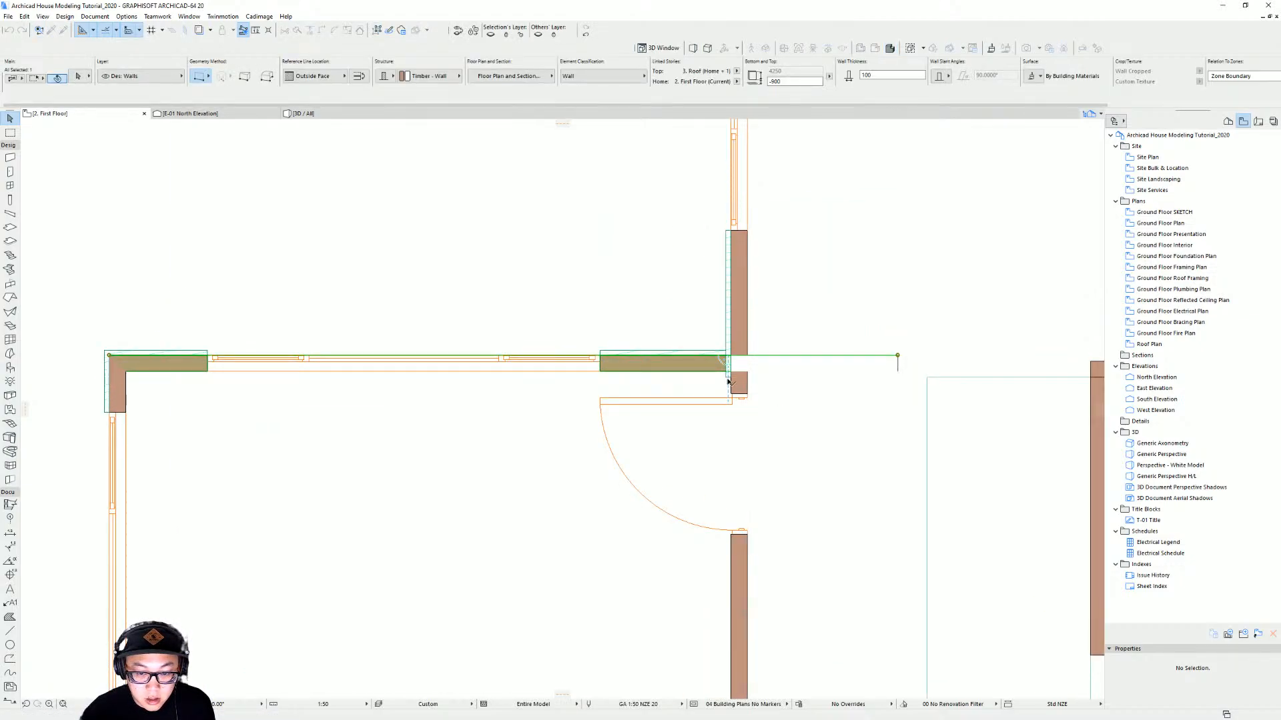
click(727, 378)
key(ctrl+d)
click(727, 378)
click(725, 363)
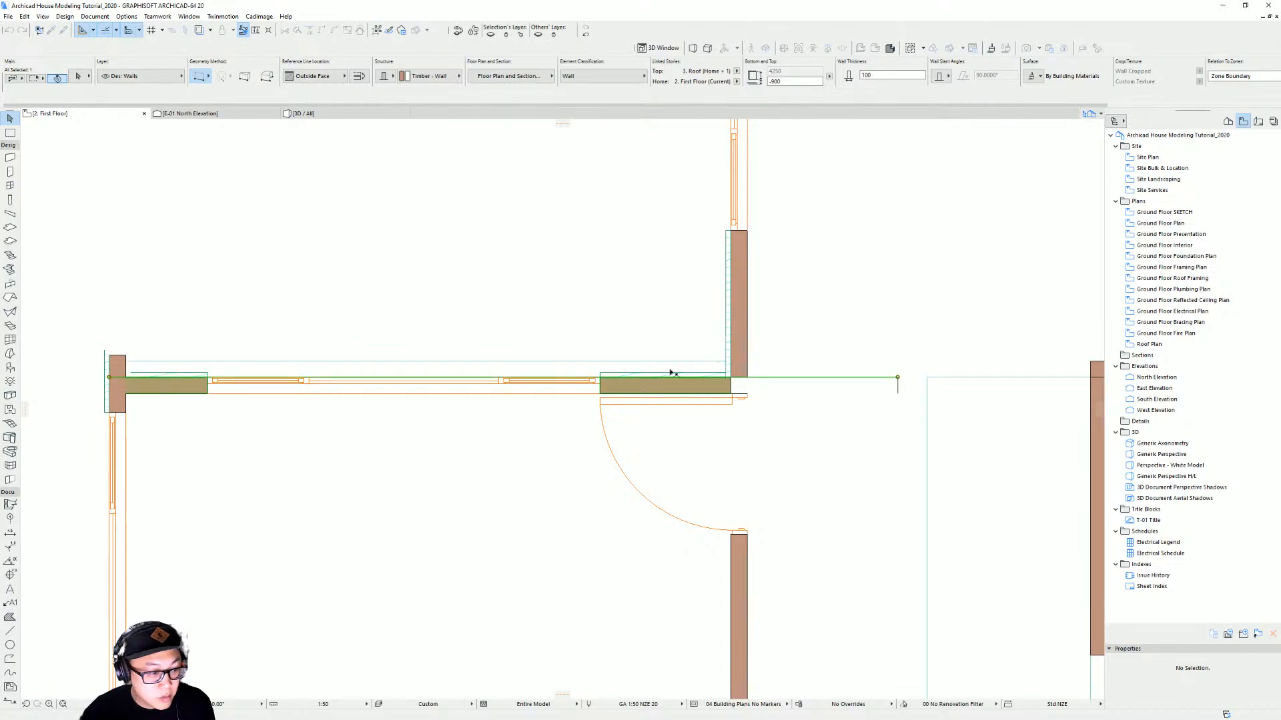
shift+click(123, 388)
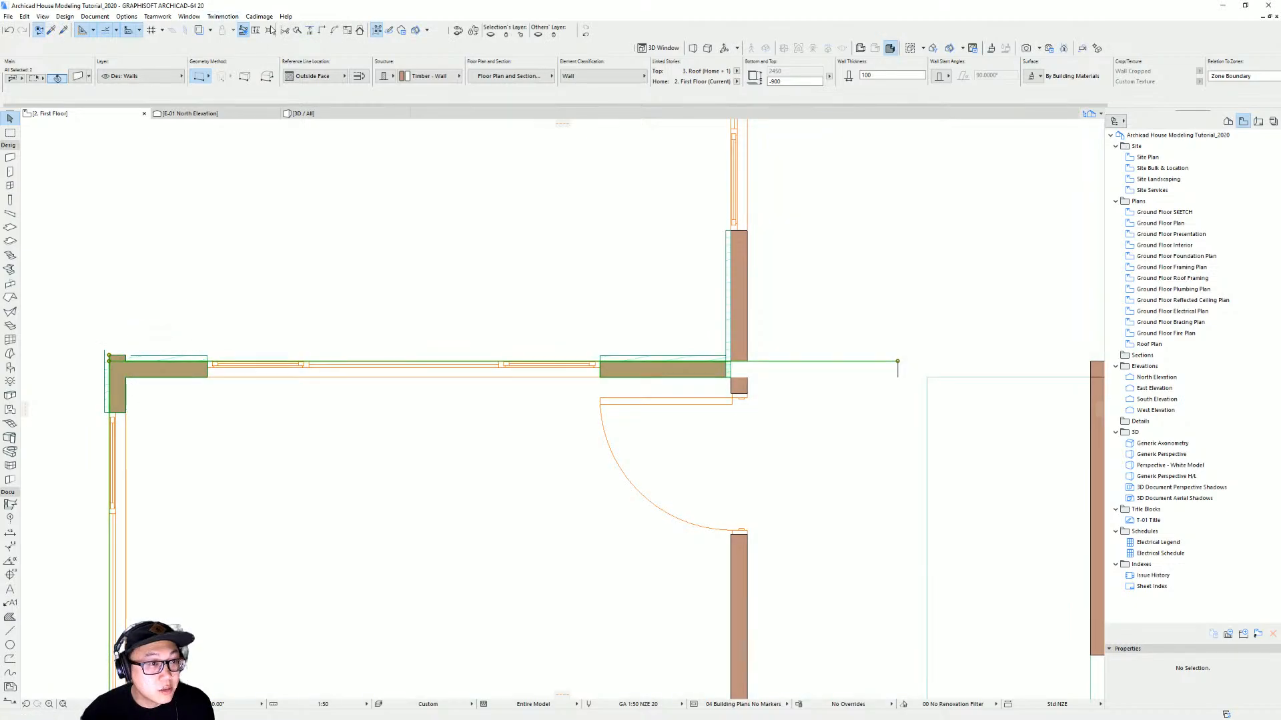
key(Escape)
Delete the short wall with the door opening extending right from the entry corner
click(701, 373)
click(746, 317)
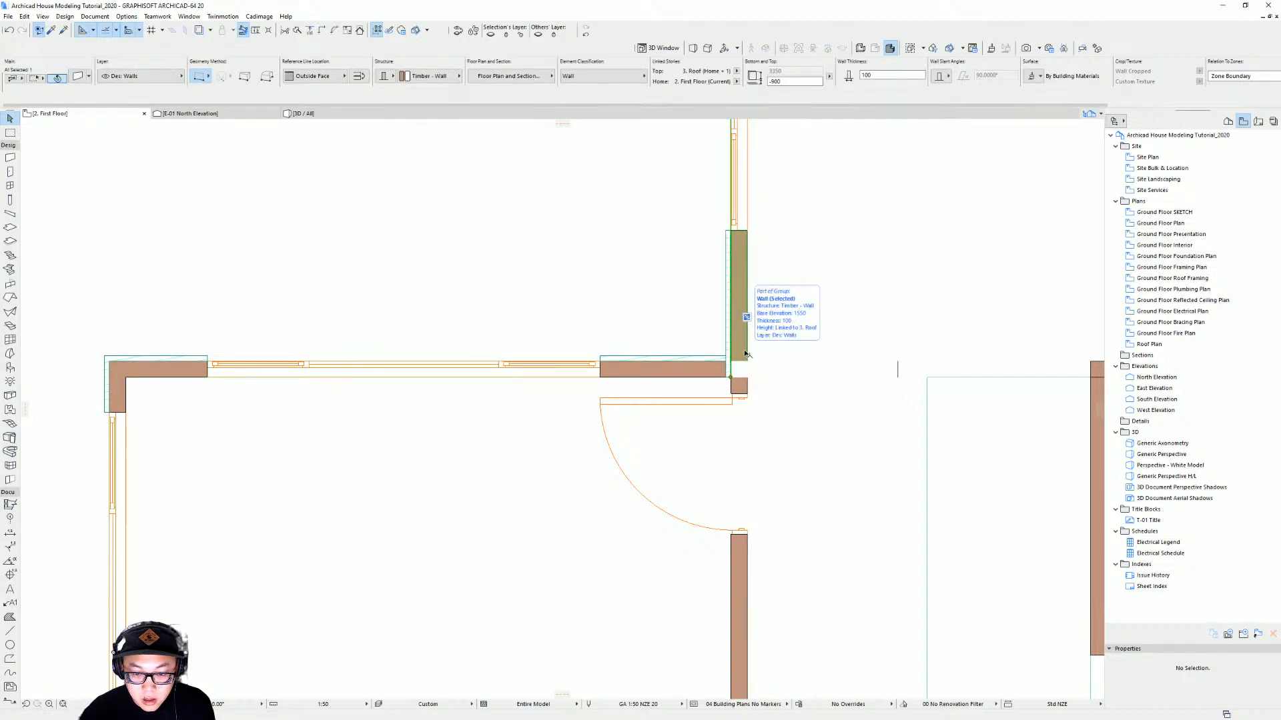
click(897, 362)
click(899, 376)
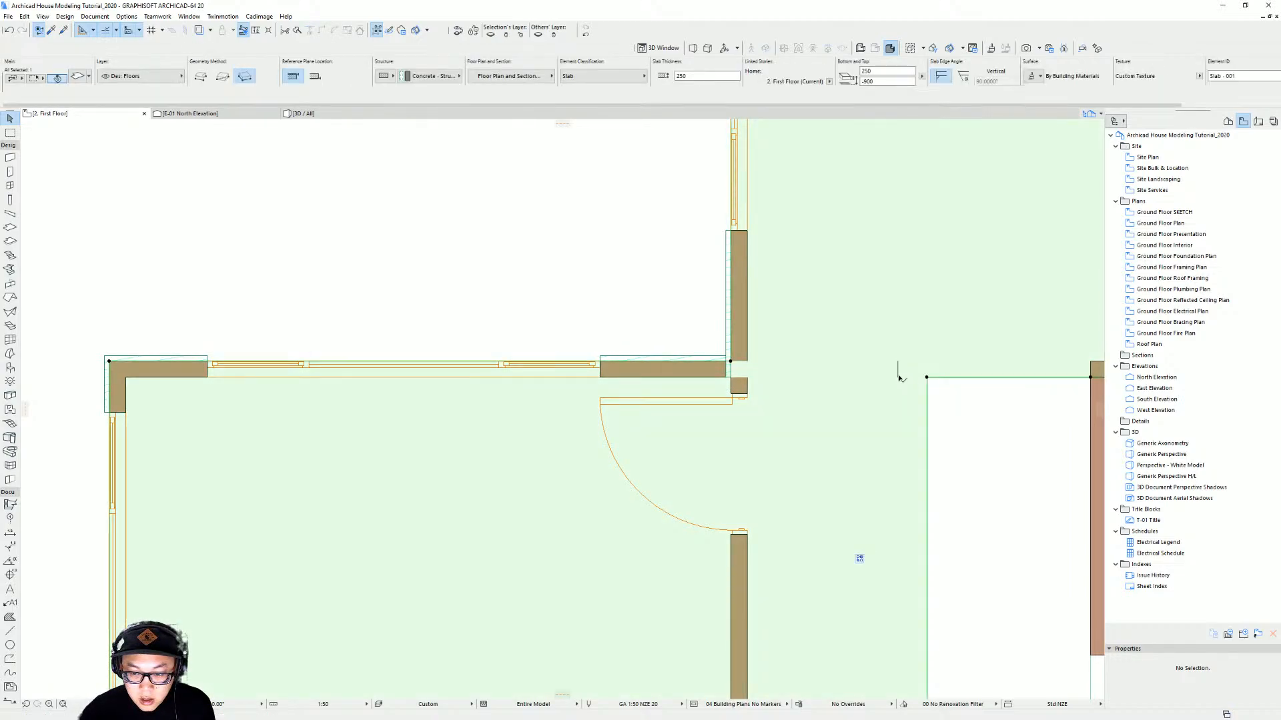
click(899, 377)
click(898, 377)
click(898, 377)
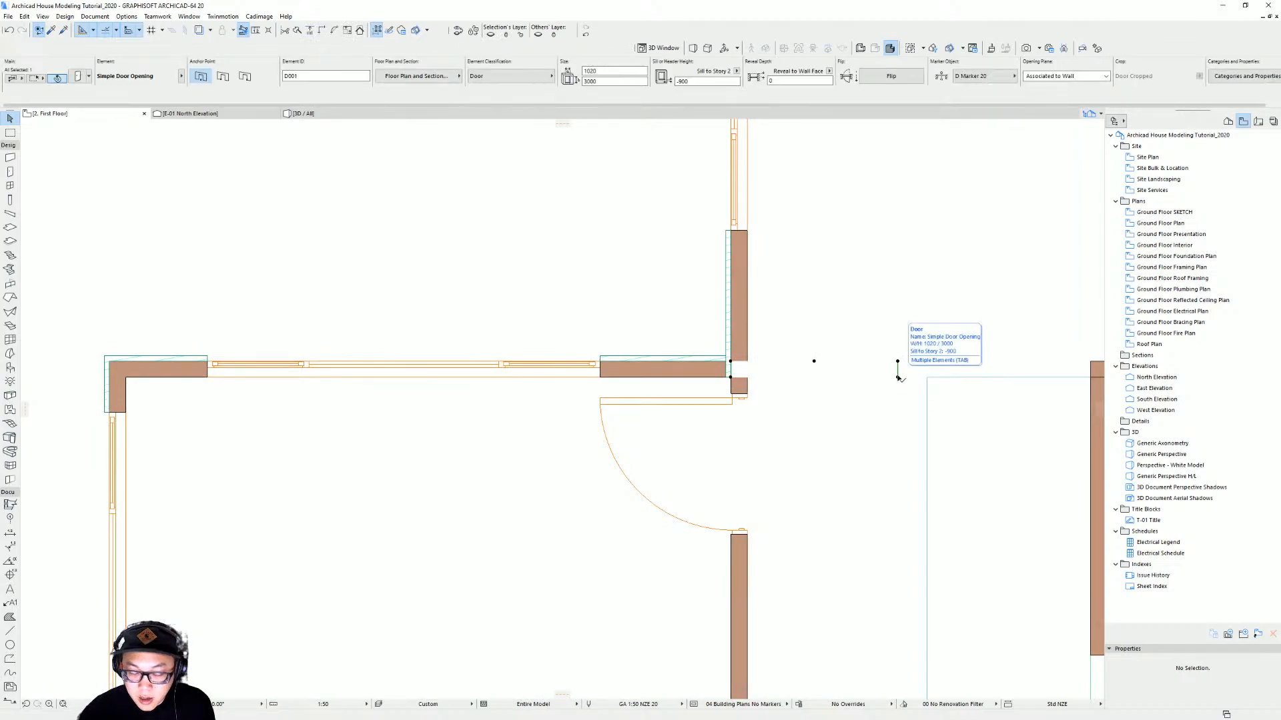
key(Delete)
ctrl+click(782, 377)
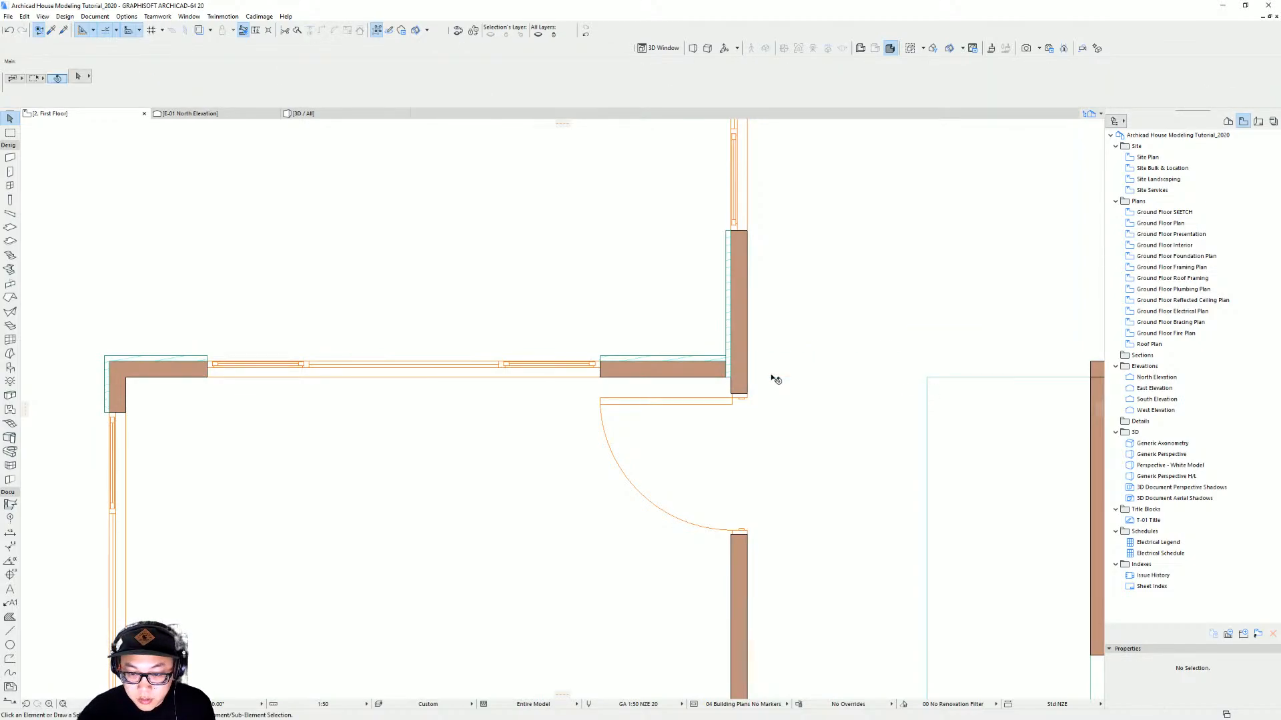
Stretch the vertical and horizontal first-floor wall coverings so they meet at the entry corner
click(707, 366)
key(Escape)
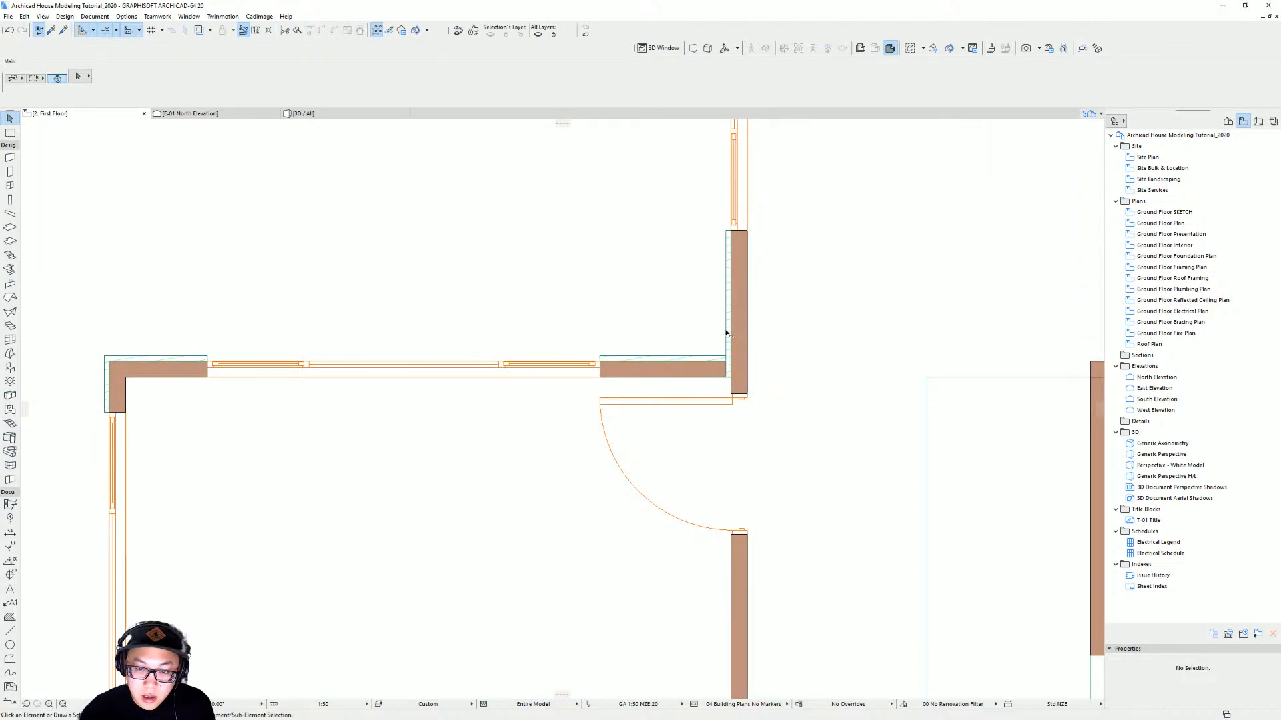
click(727, 334)
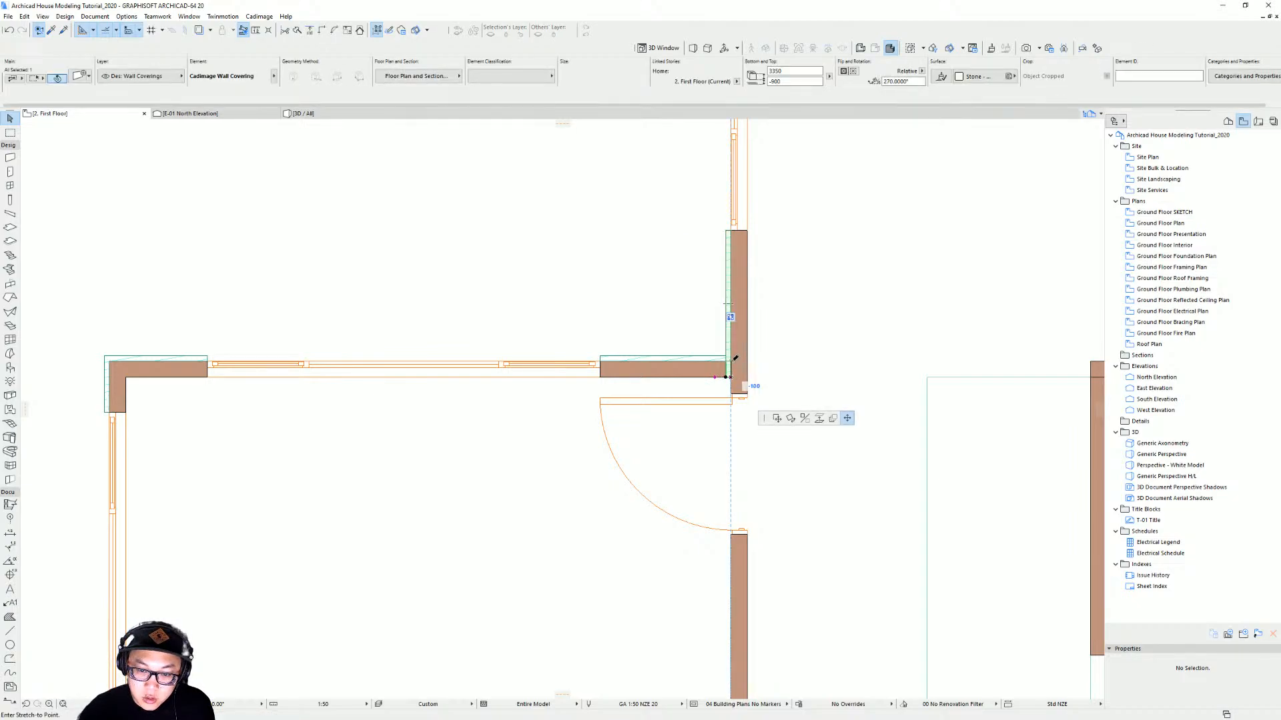
click(724, 361)
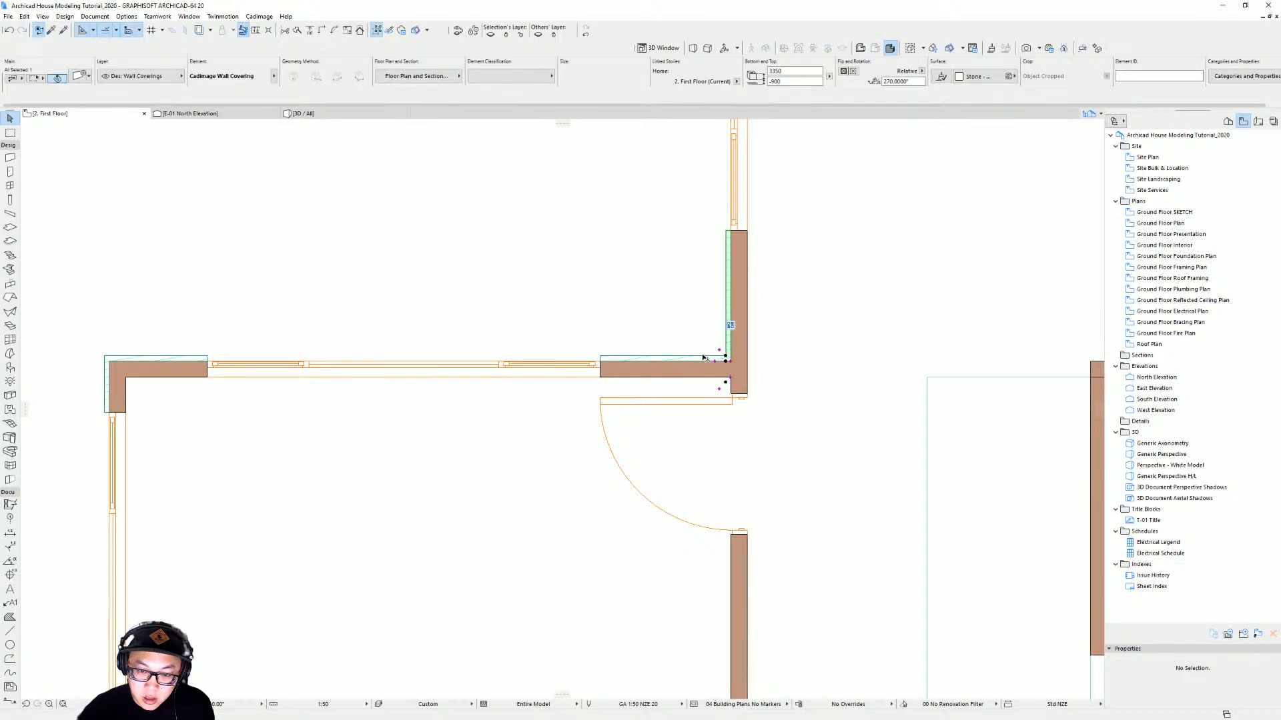
click(704, 358)
click(725, 357)
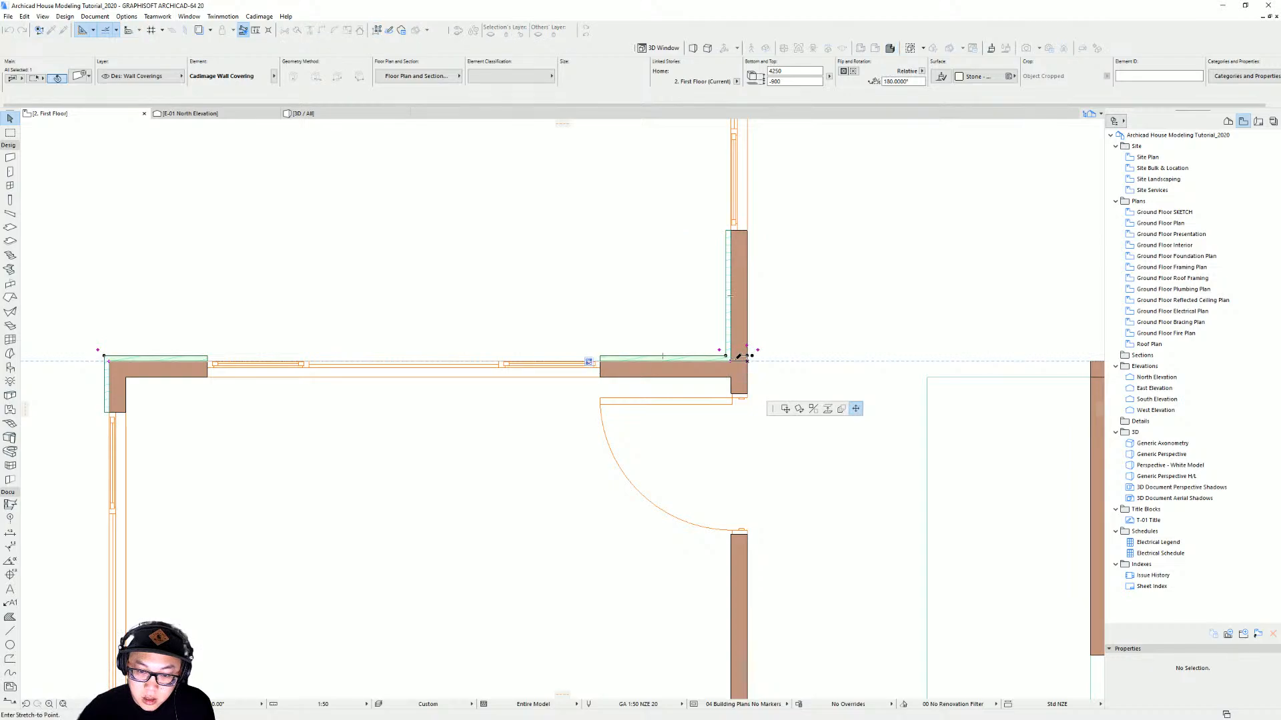
click(747, 358)
click(800, 363)
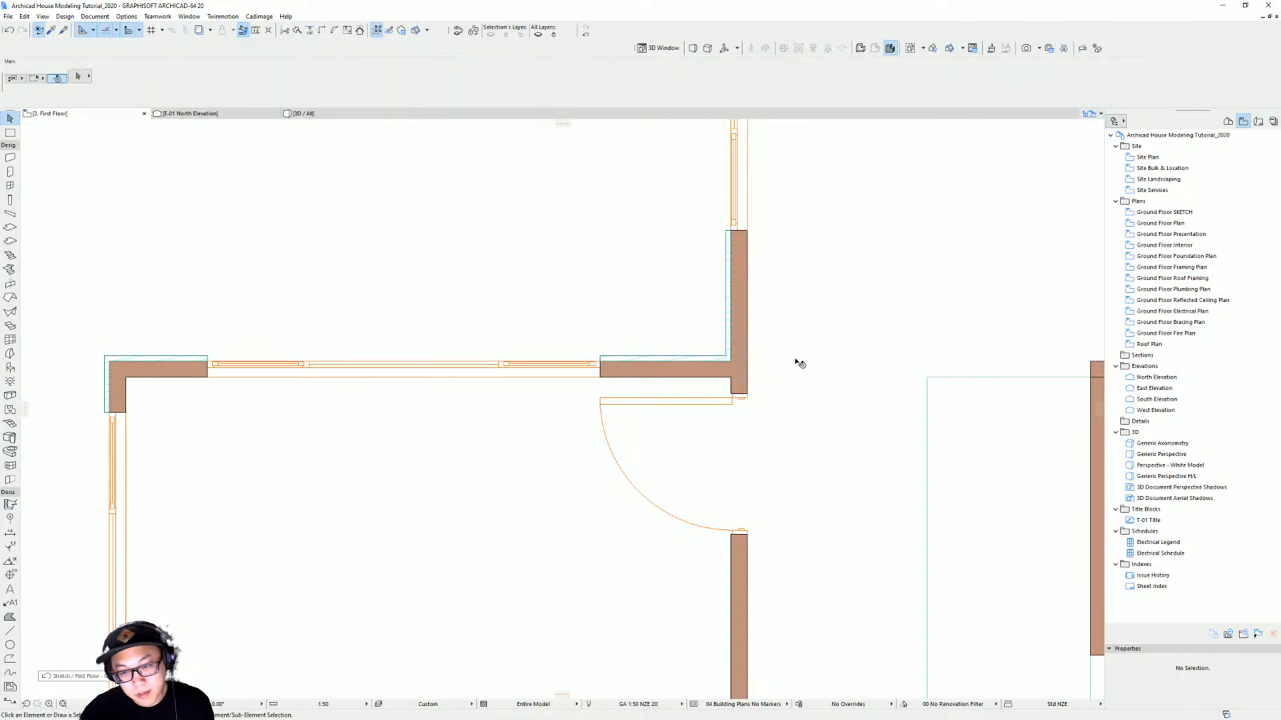
Select the first-floor pocket door in 3D and set its sill height to -900
key(F3)
scroll(622, 370, down, 3)
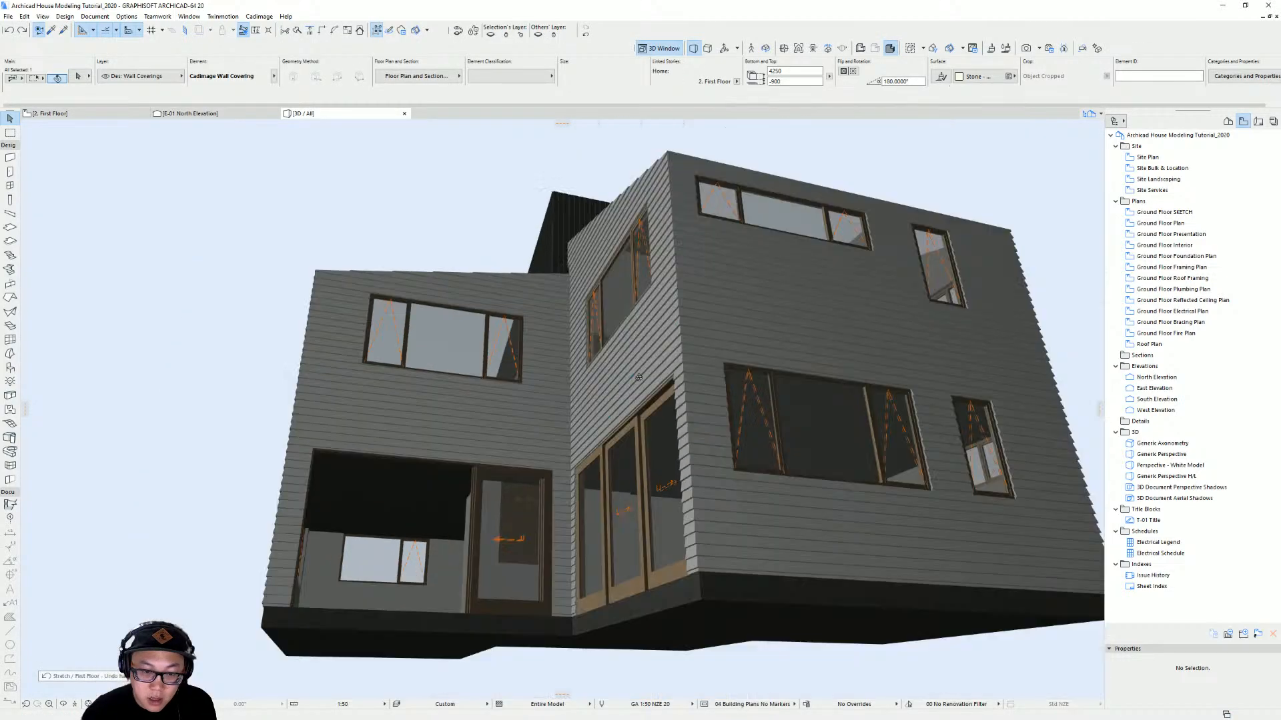
shift+middle_drag(631, 373, 667, 400)
mouse_move(763, 446)
shift+middle_down()
mouse_move(707, 427)
mouse_move(787, 447)
shift+middle_up()
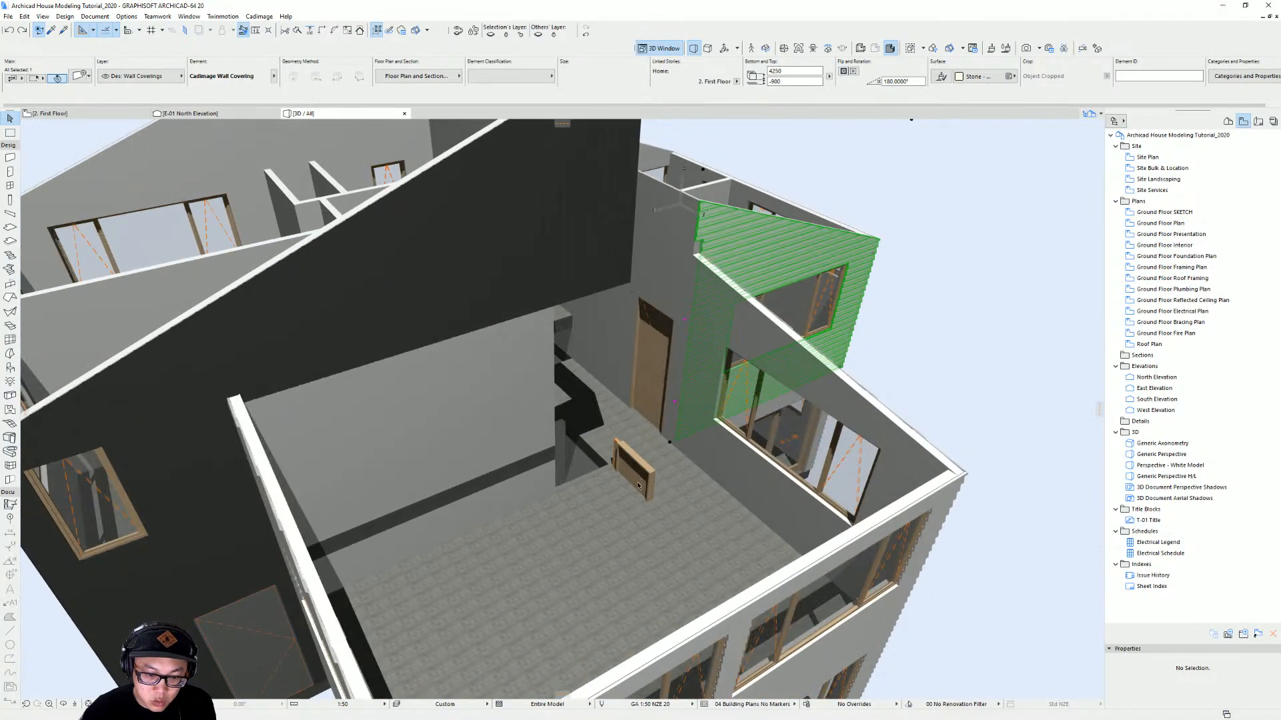
click(647, 474)
scroll(656, 459, down, 5)
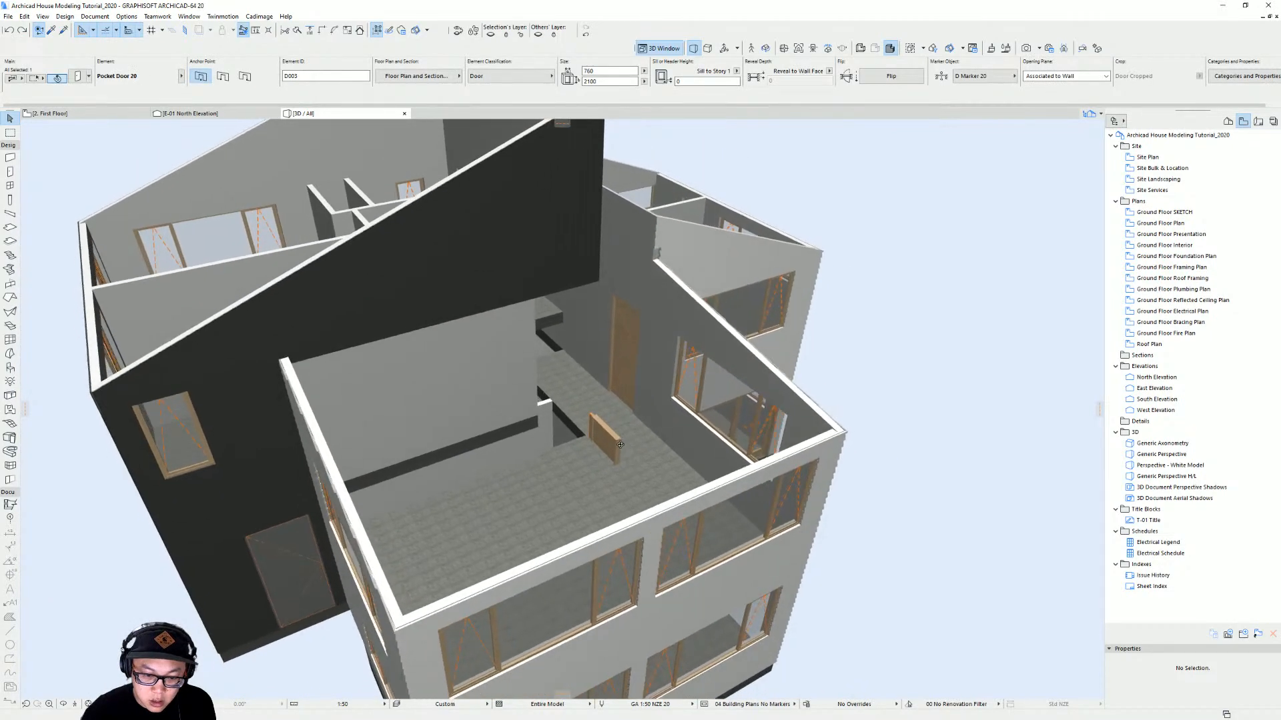
double_click(693, 81)
text(-900)
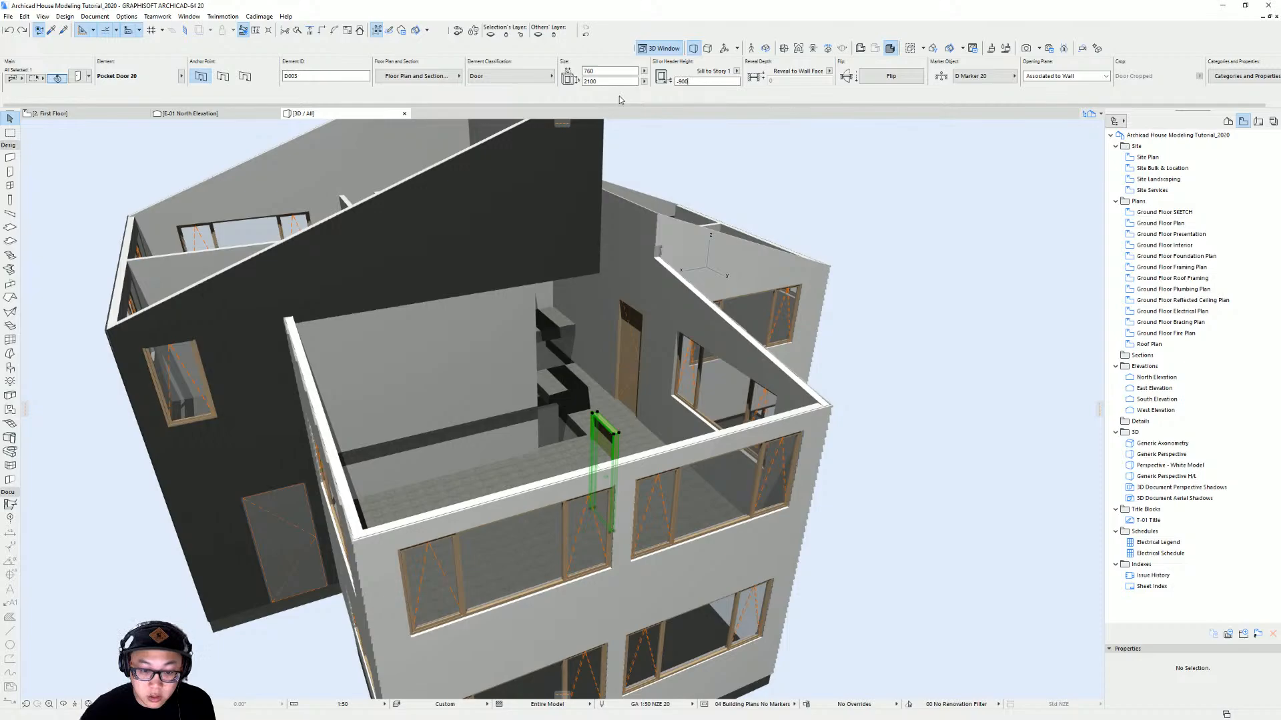
key(Return)
Display the roofs layer and orbit the 3D model to inspect the gable above the entry
scroll(599, 360, down, 3)
shift+middle_drag(599, 359, 694, 410)
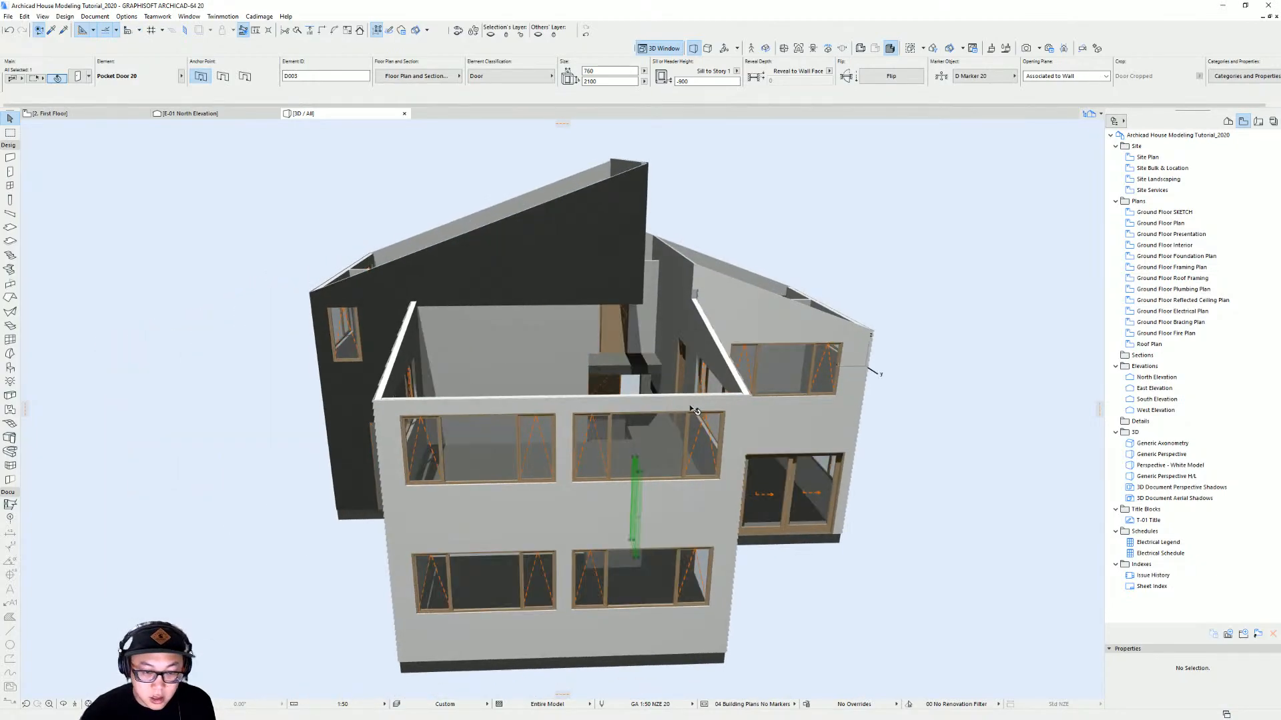
key(ctrl+l)
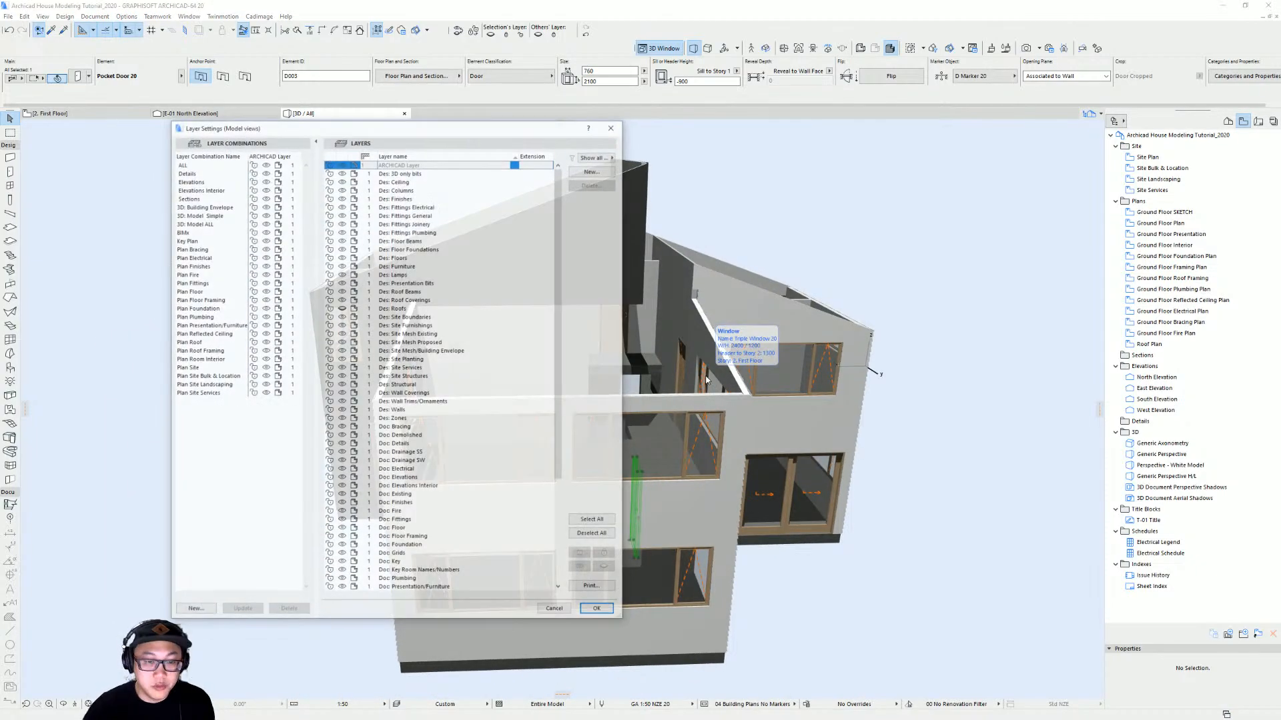
click(342, 308)
key(Return)
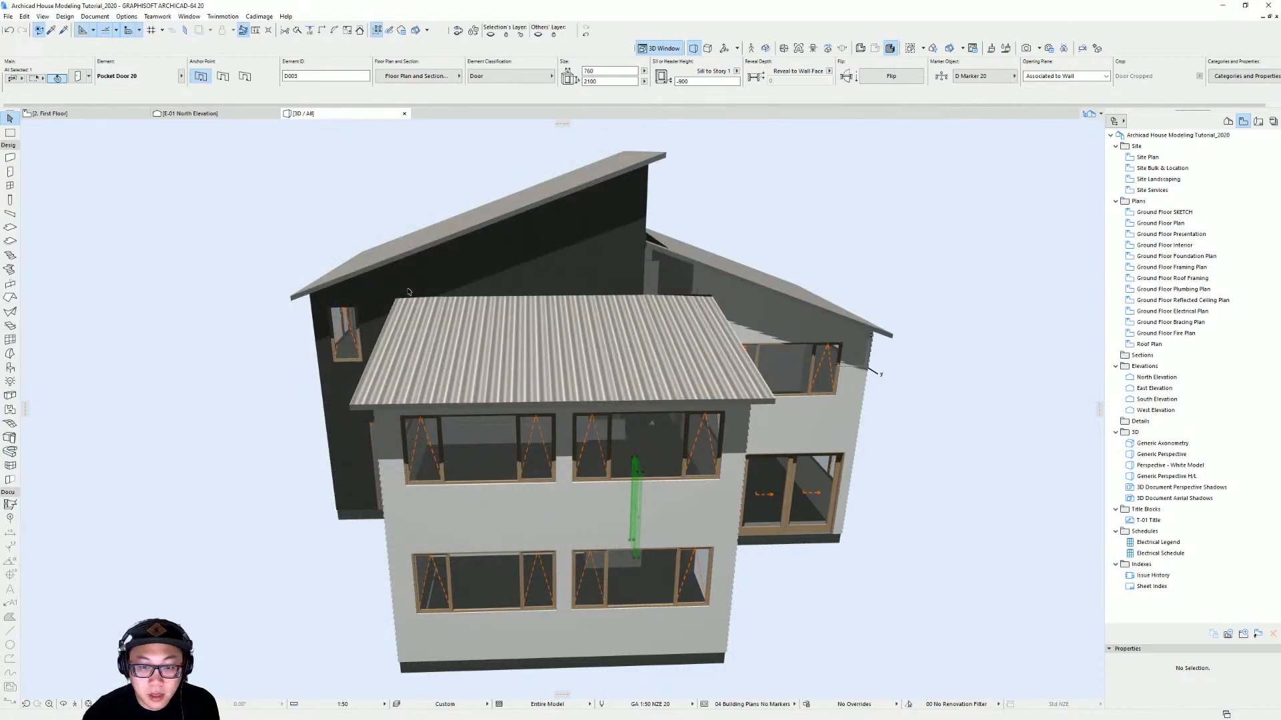
scroll(715, 320, up, 5)
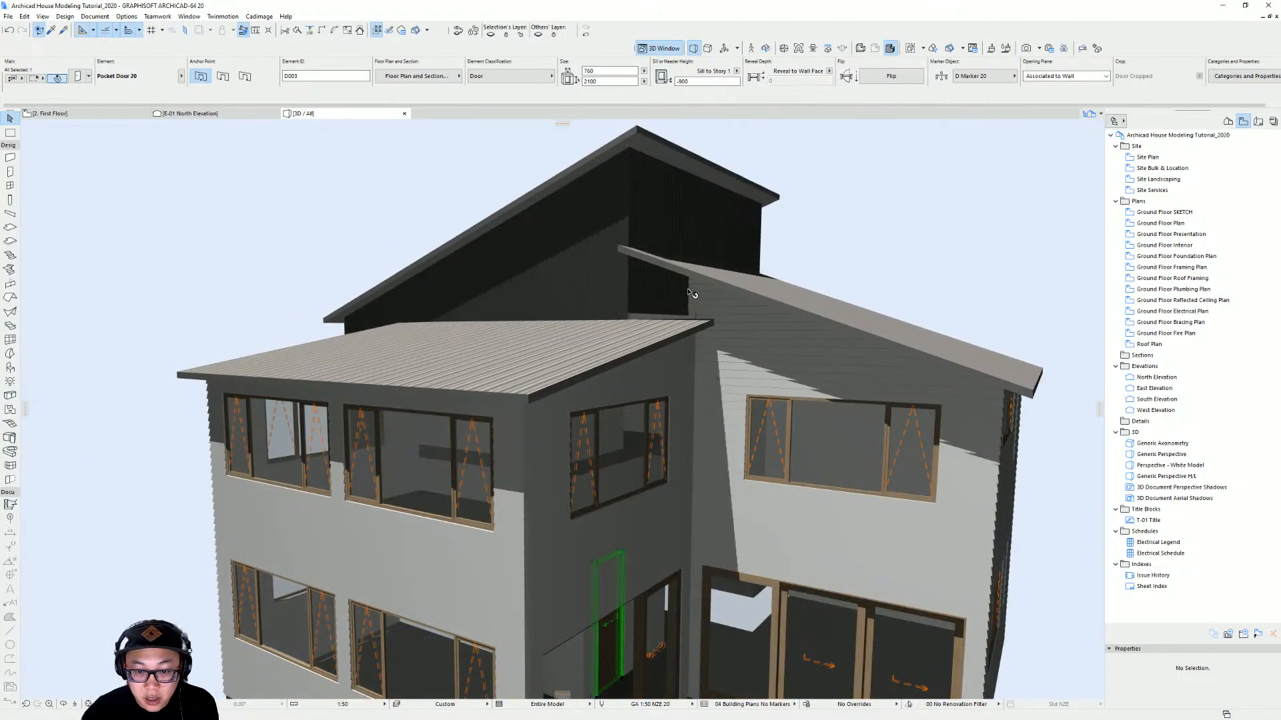
scroll(629, 308, up, 3)
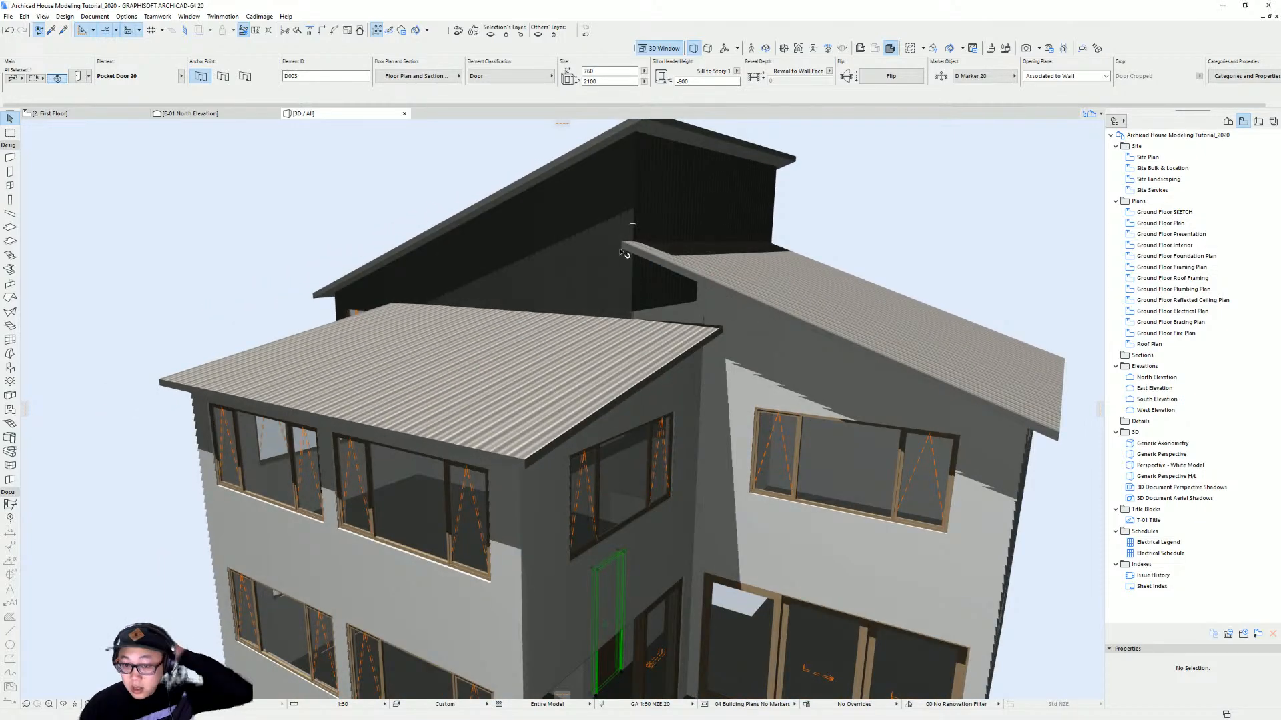
scroll(667, 324, up, 5)
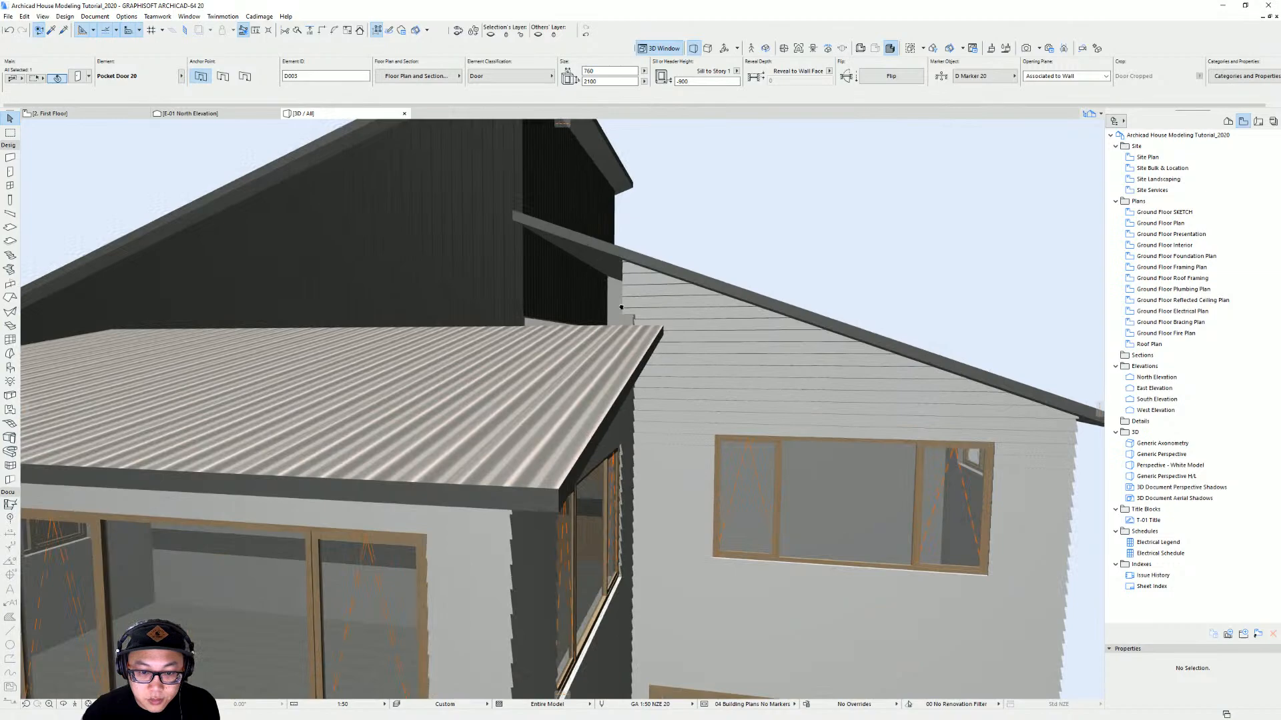
shift+middle_drag(621, 307, 847, 331)
Switch to the roof story plan and show the first floor as the trace reference
key(F2)
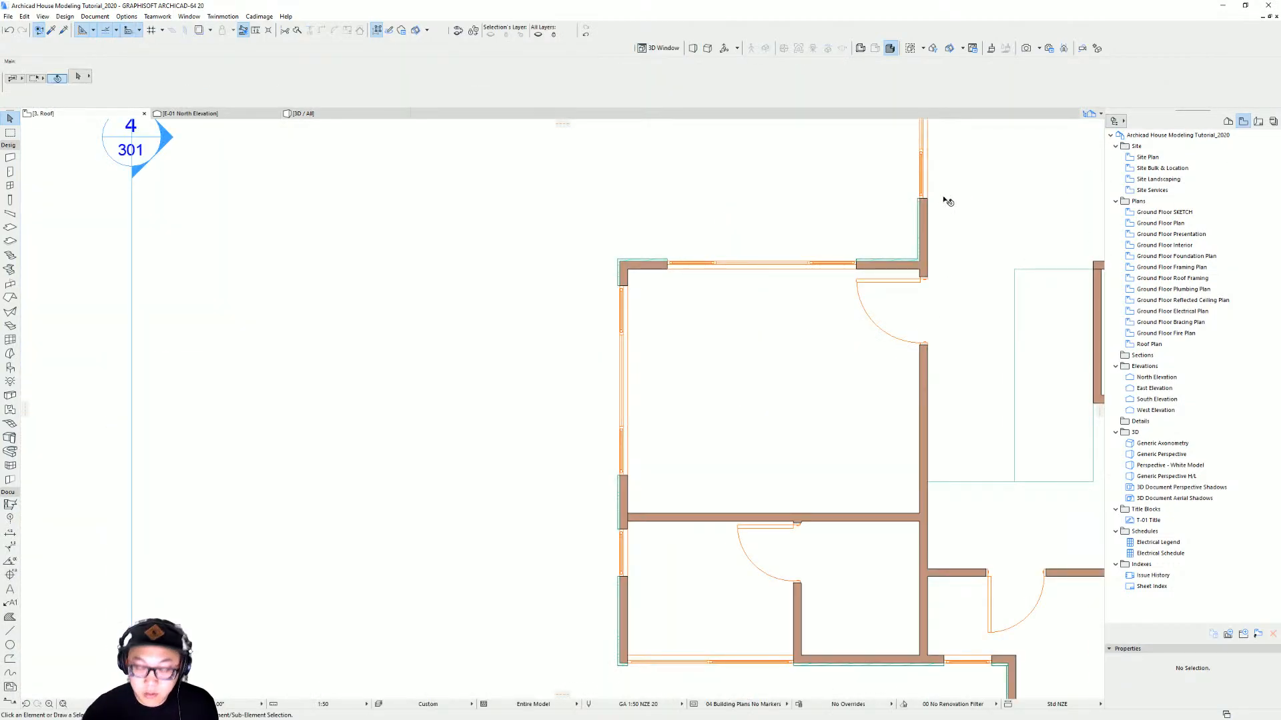
click(1228, 121)
right_click(1150, 146)
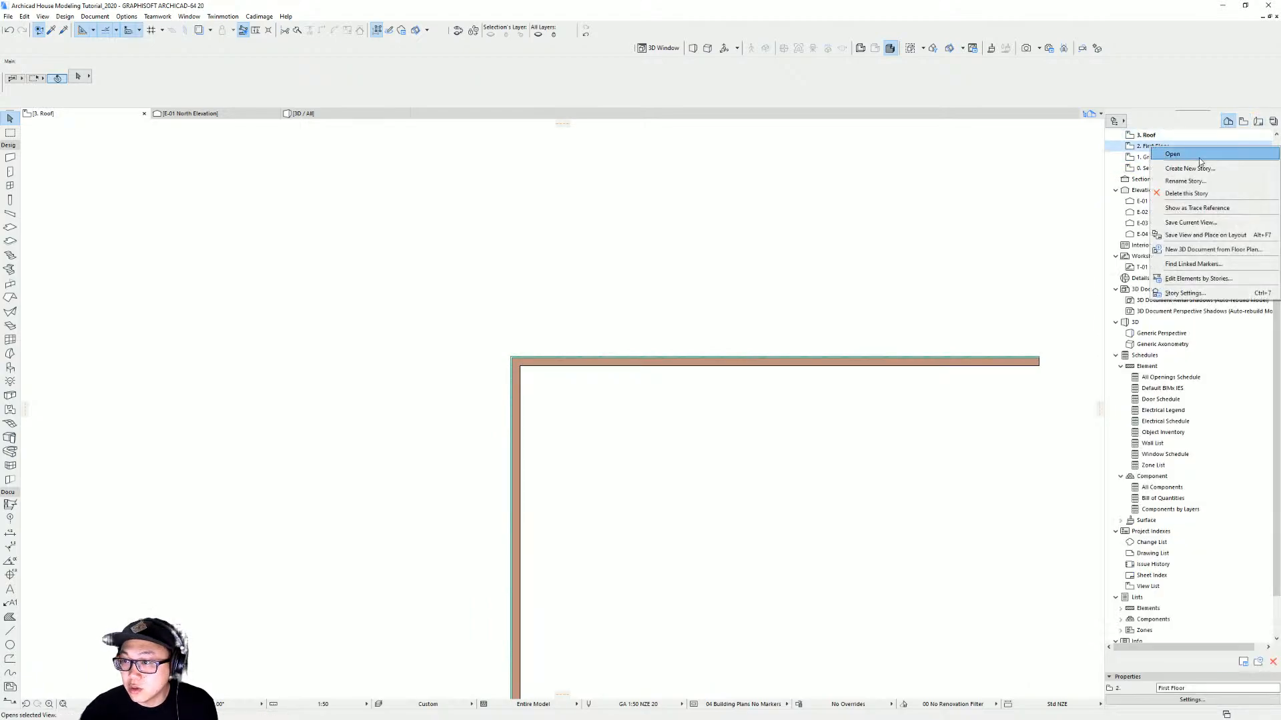
click(1219, 208)
Draw a wall on the roof story along the first-floor trace from the exterior wall corner to the entry corner
scroll(523, 367, up, 3)
middle_drag(529, 369, 712, 351)
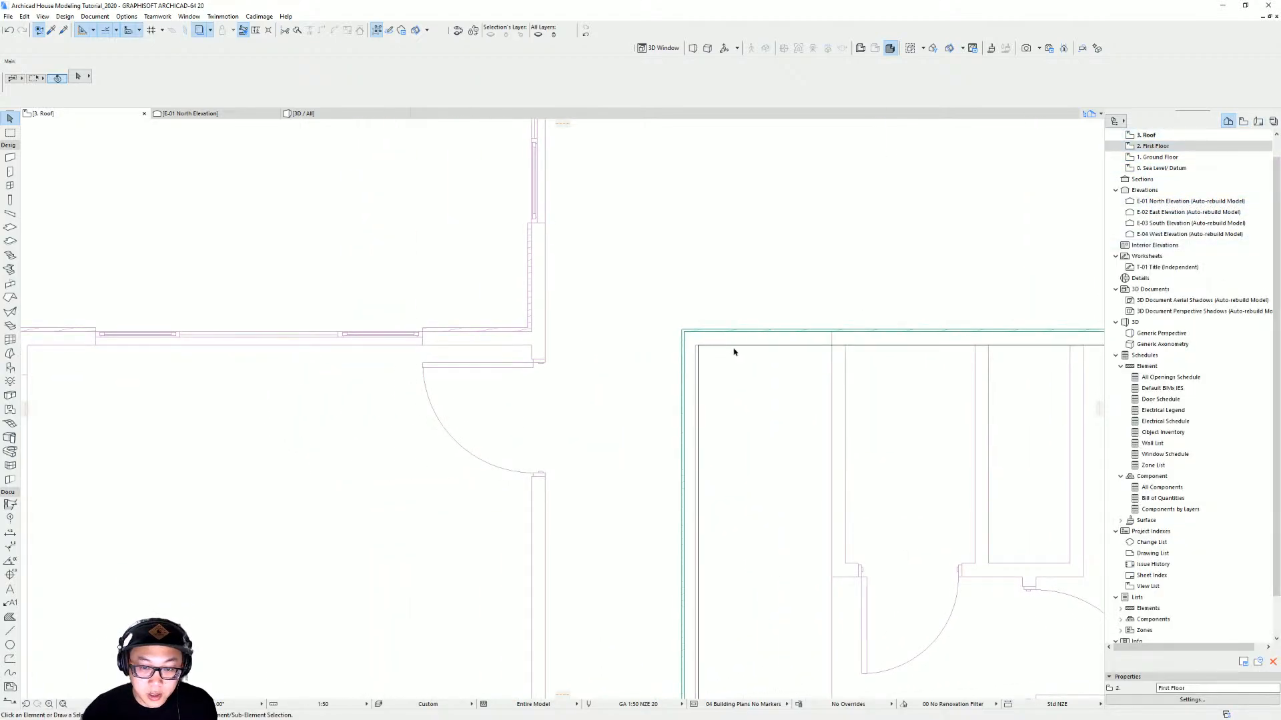
alt+click(738, 342)
click(684, 332)
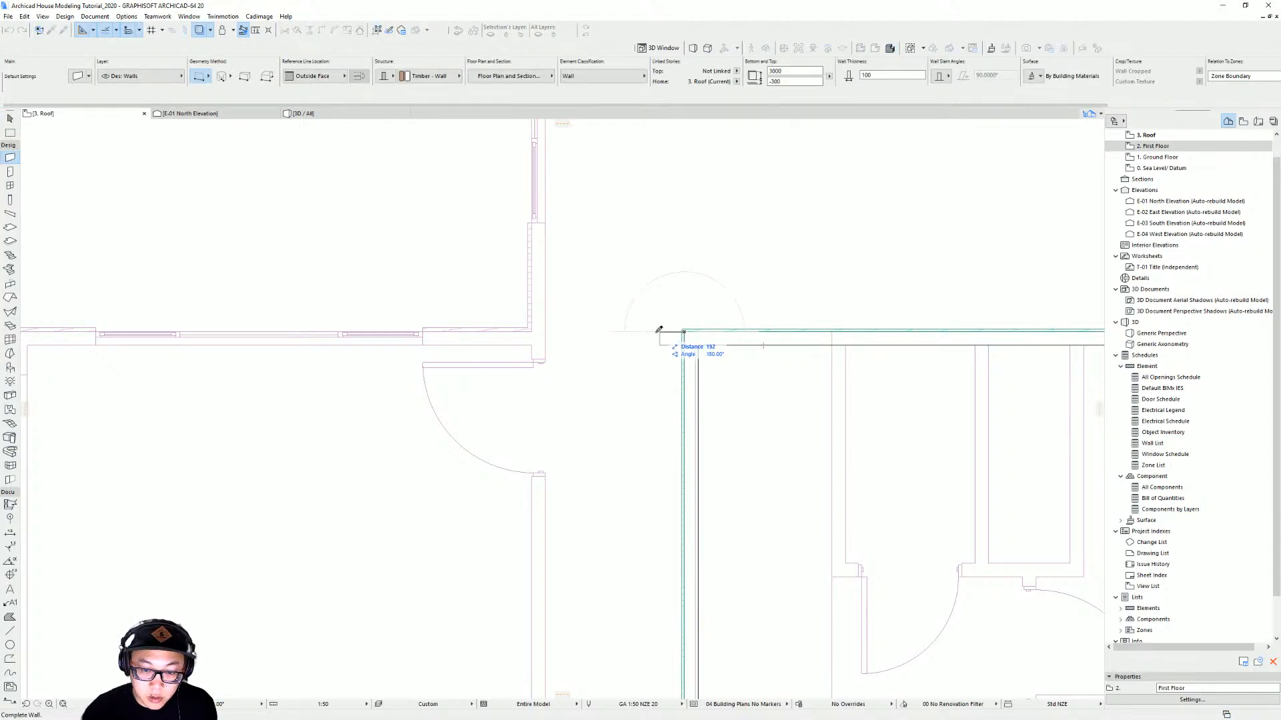
click(535, 328)
Select the new wall in 3D and turn the roofs layer back on to view it against the roof
key(F3)
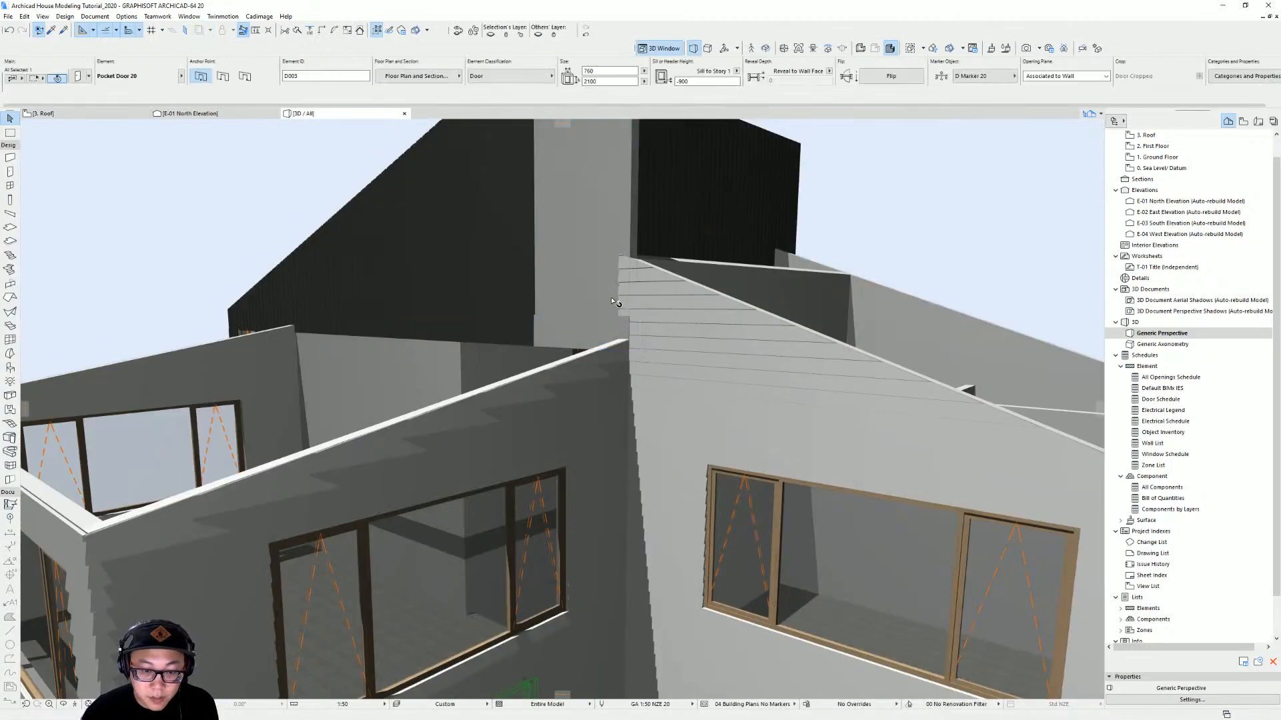
shift+middle_drag(612, 300, 677, 341)
click(615, 483)
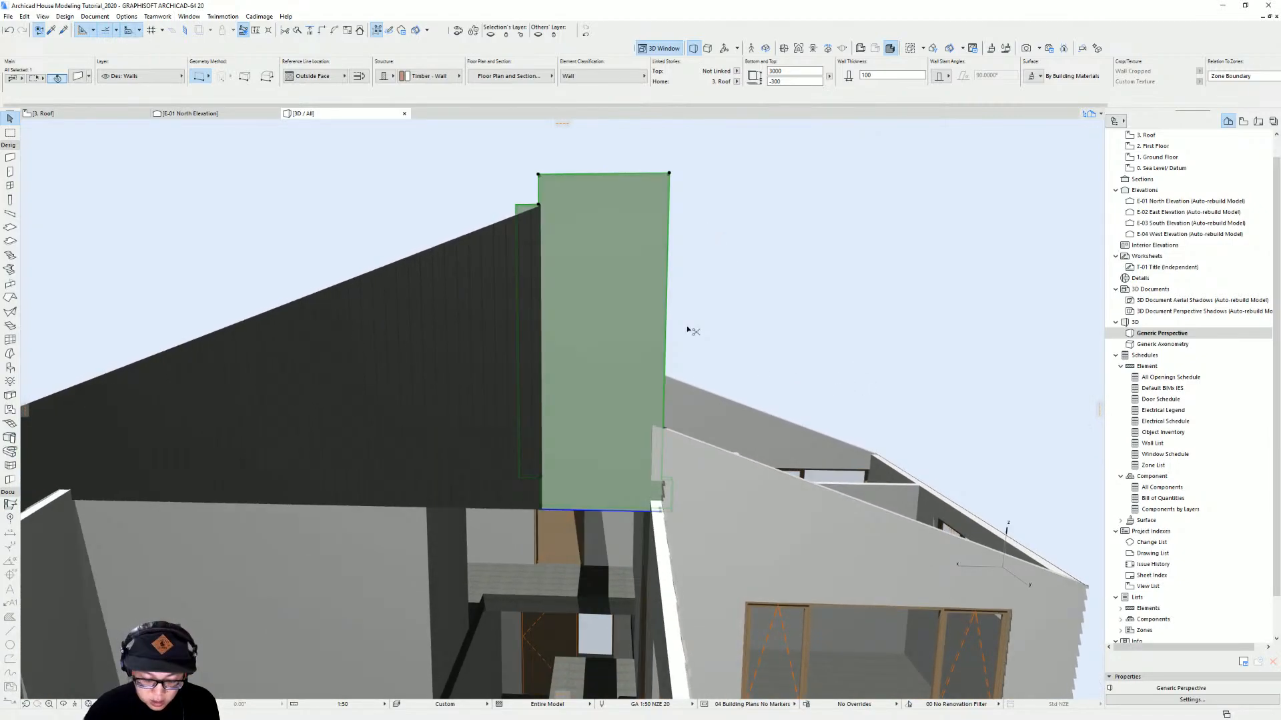
key(ctrl+l)
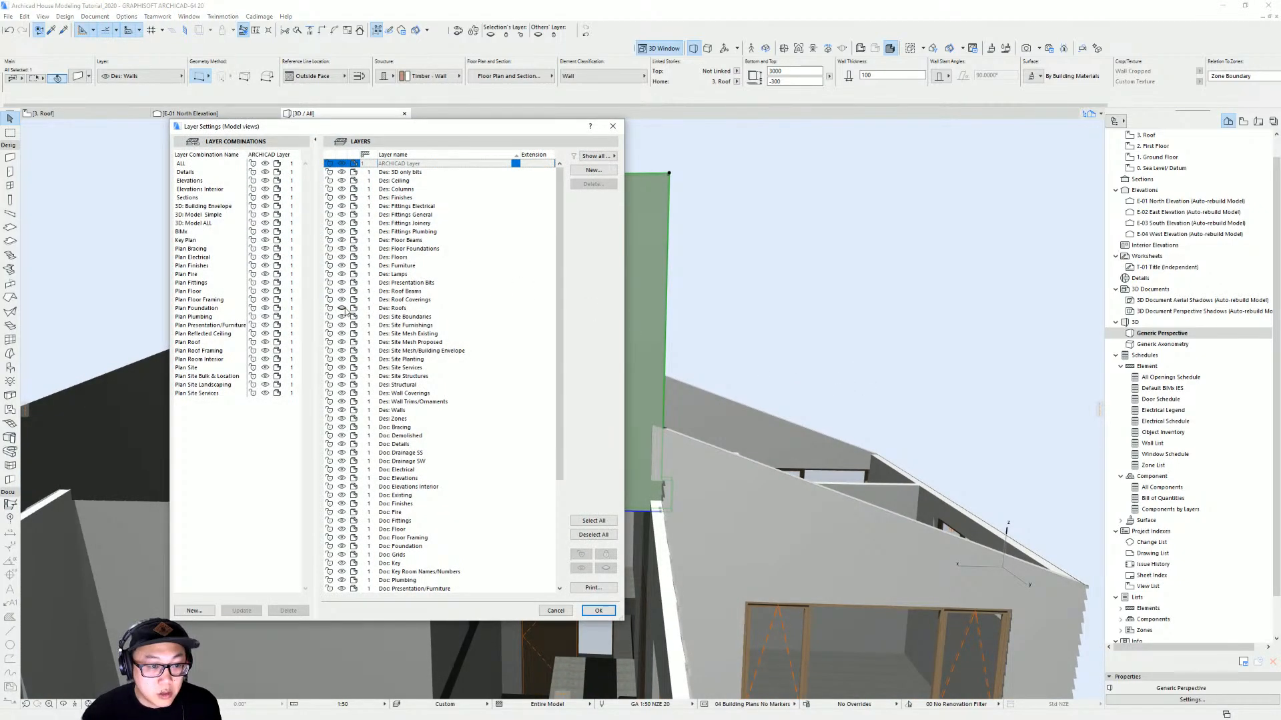
click(344, 309)
key(Return)
shift+middle_drag(638, 347, 591, 376)
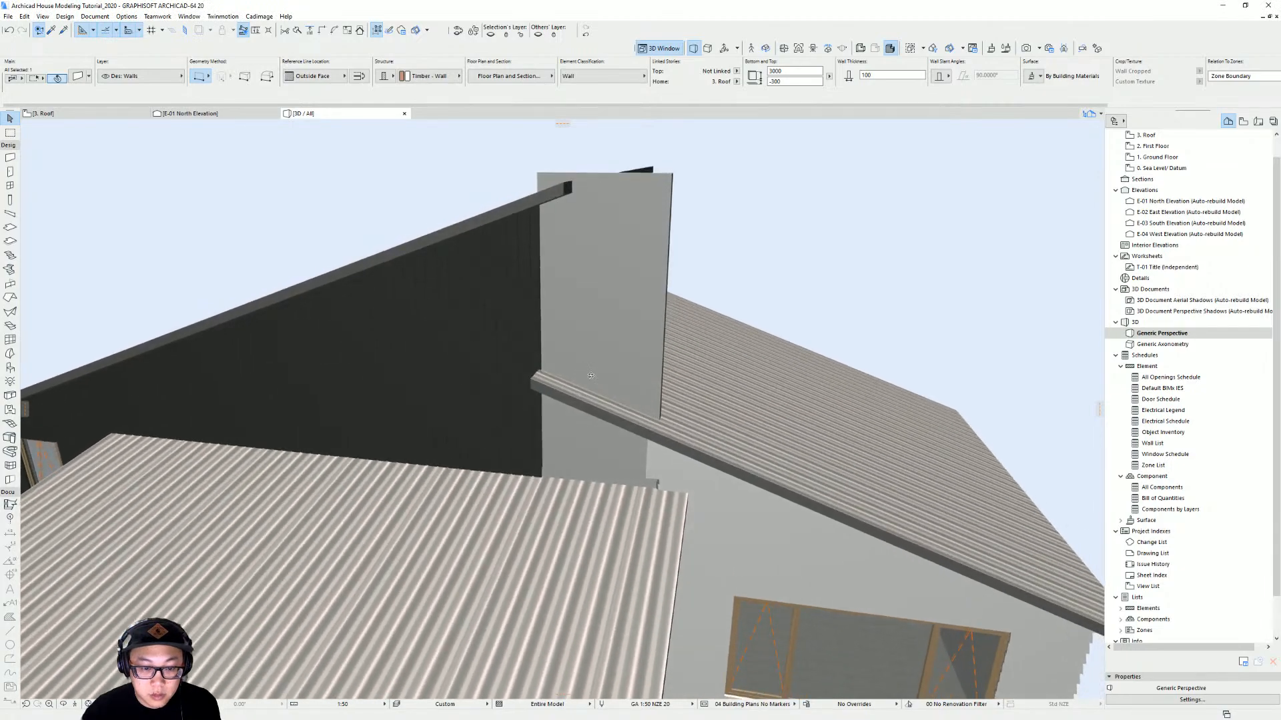
Review the new roof-story wall's settings without changing them
click(541, 499)
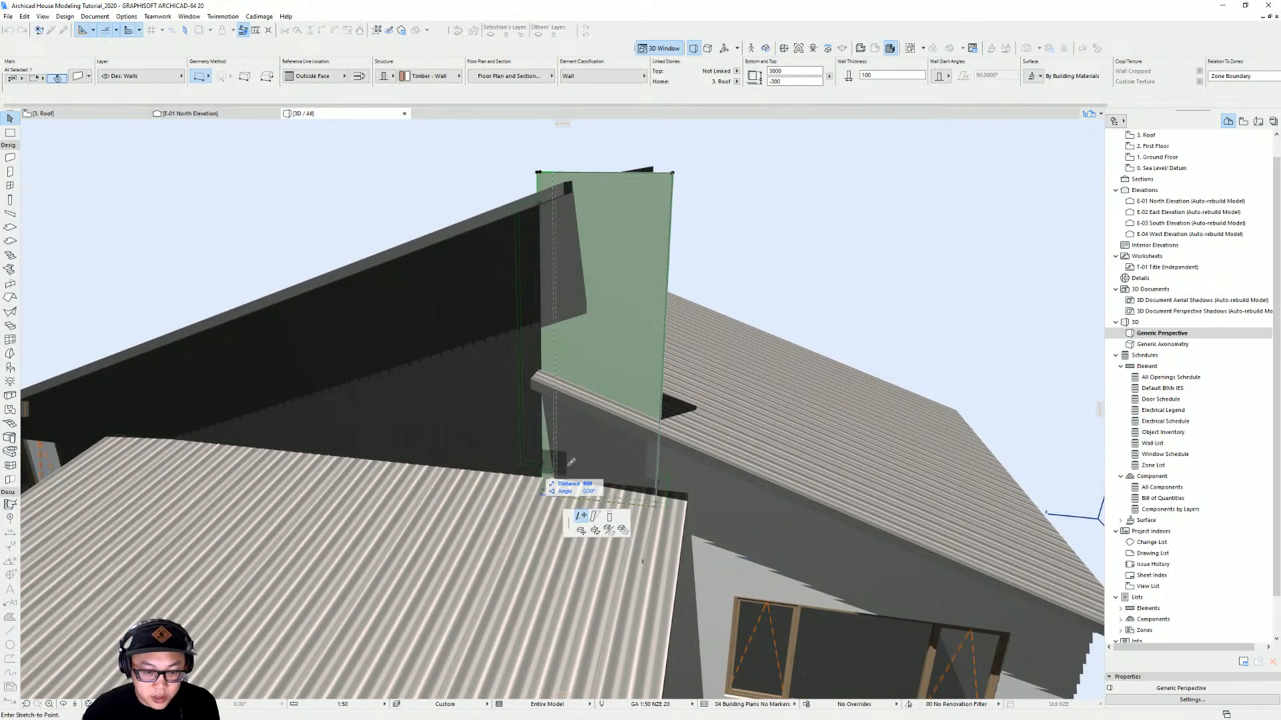
key(Escape)
click(632, 336)
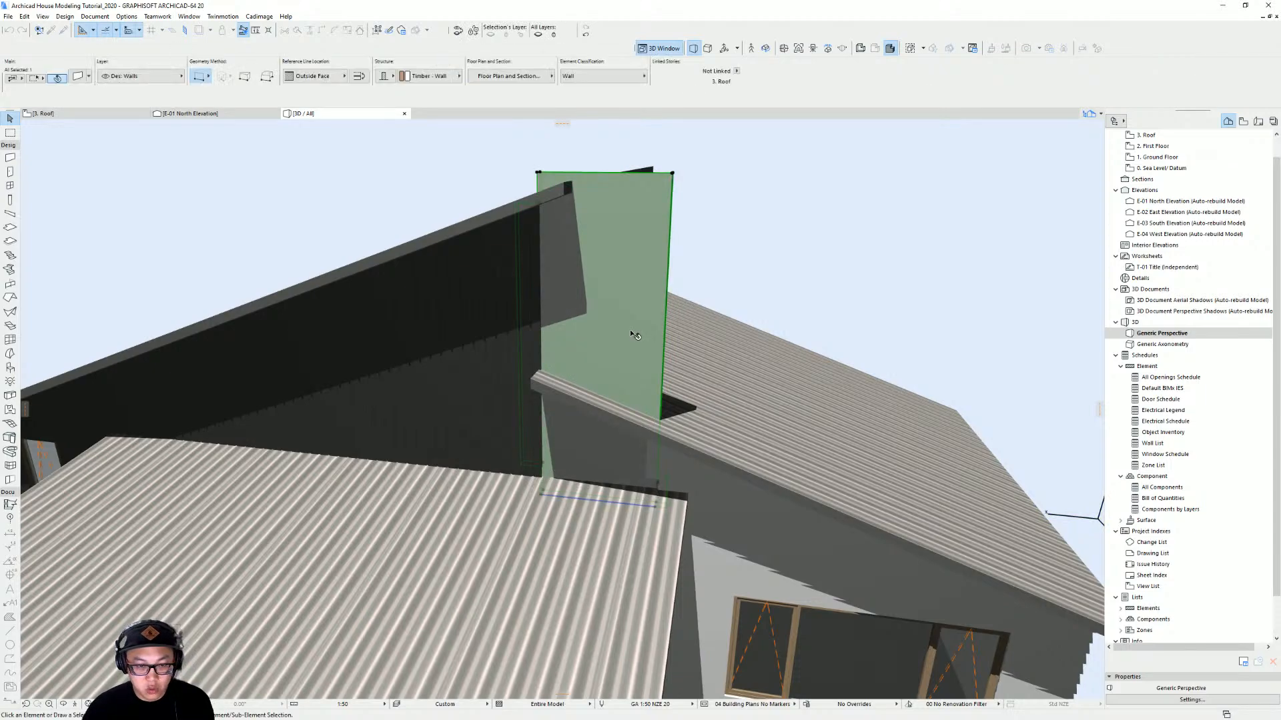
key(ctrl+t)
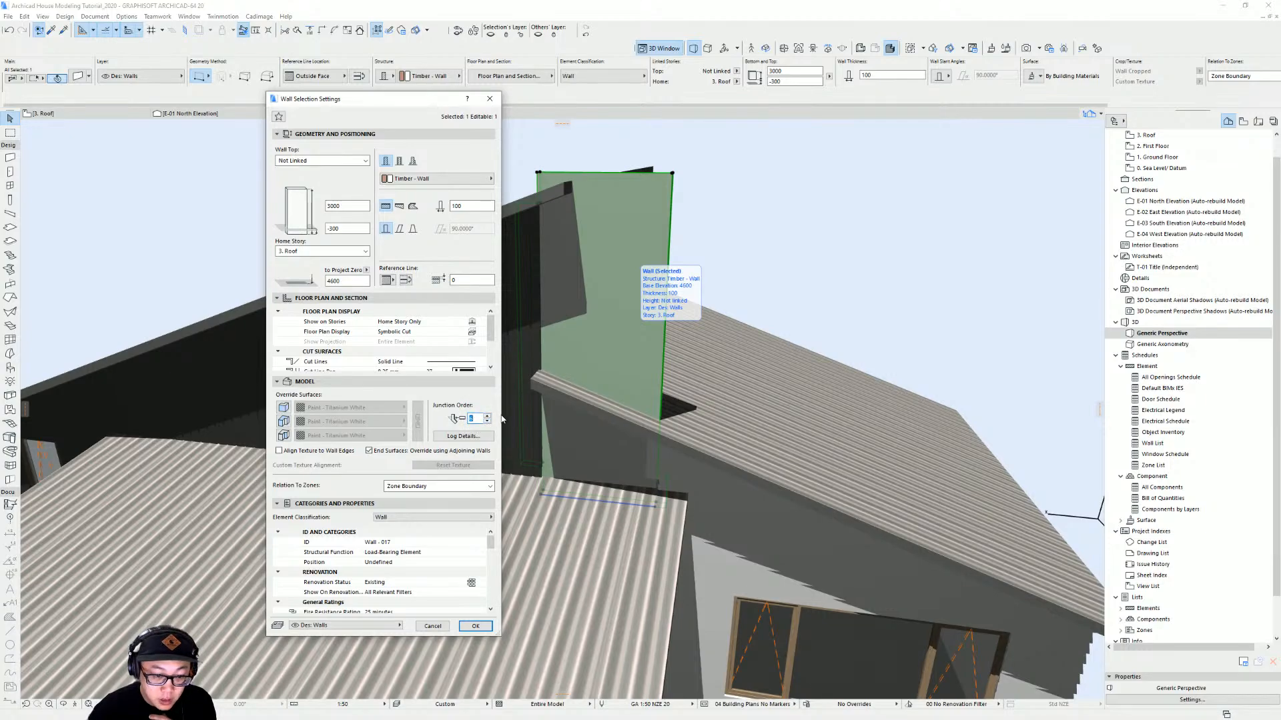
key(Escape)
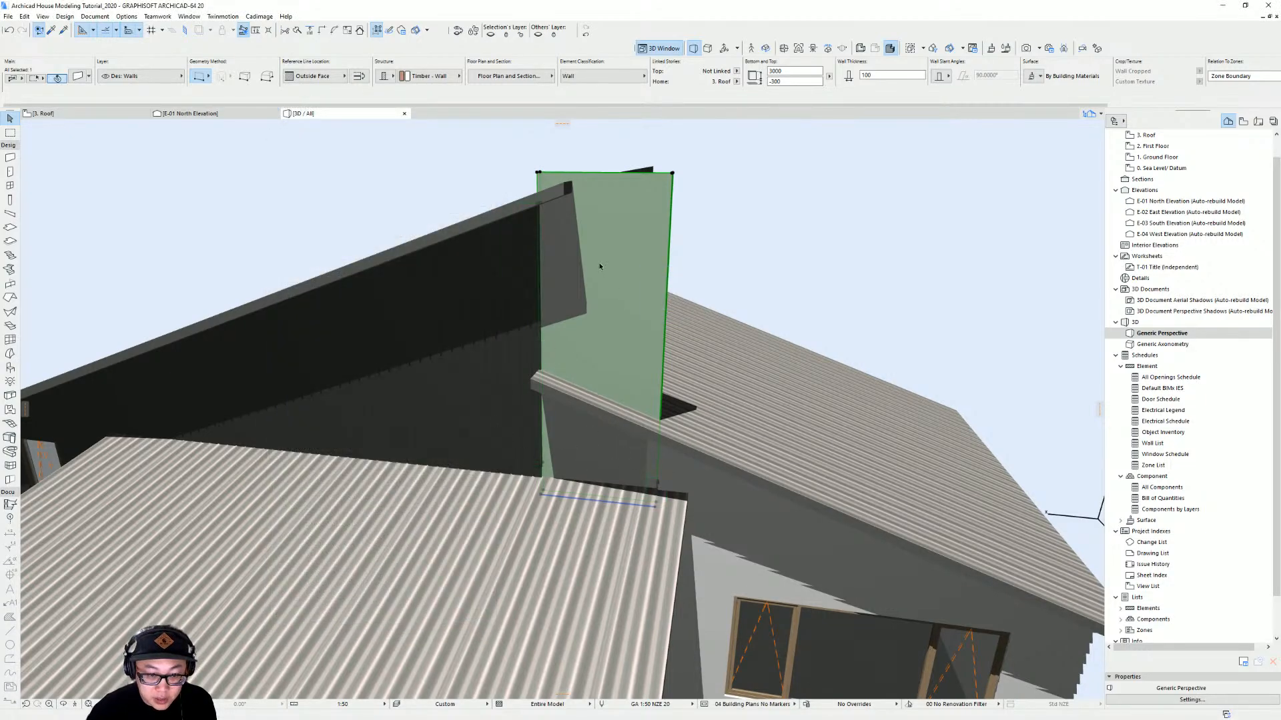
Trim the new wall to the roof, keeping the part below it
shift+middle_drag(532, 338, 554, 335)
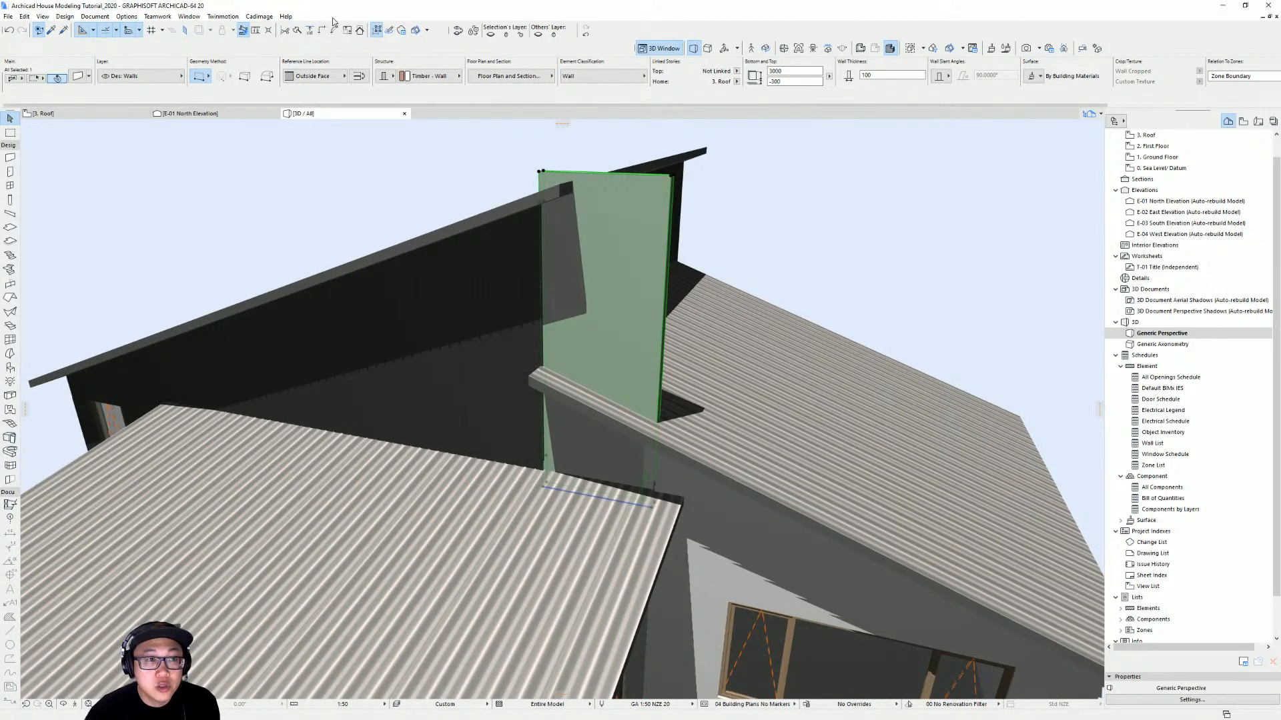
ctrl+click(763, 420)
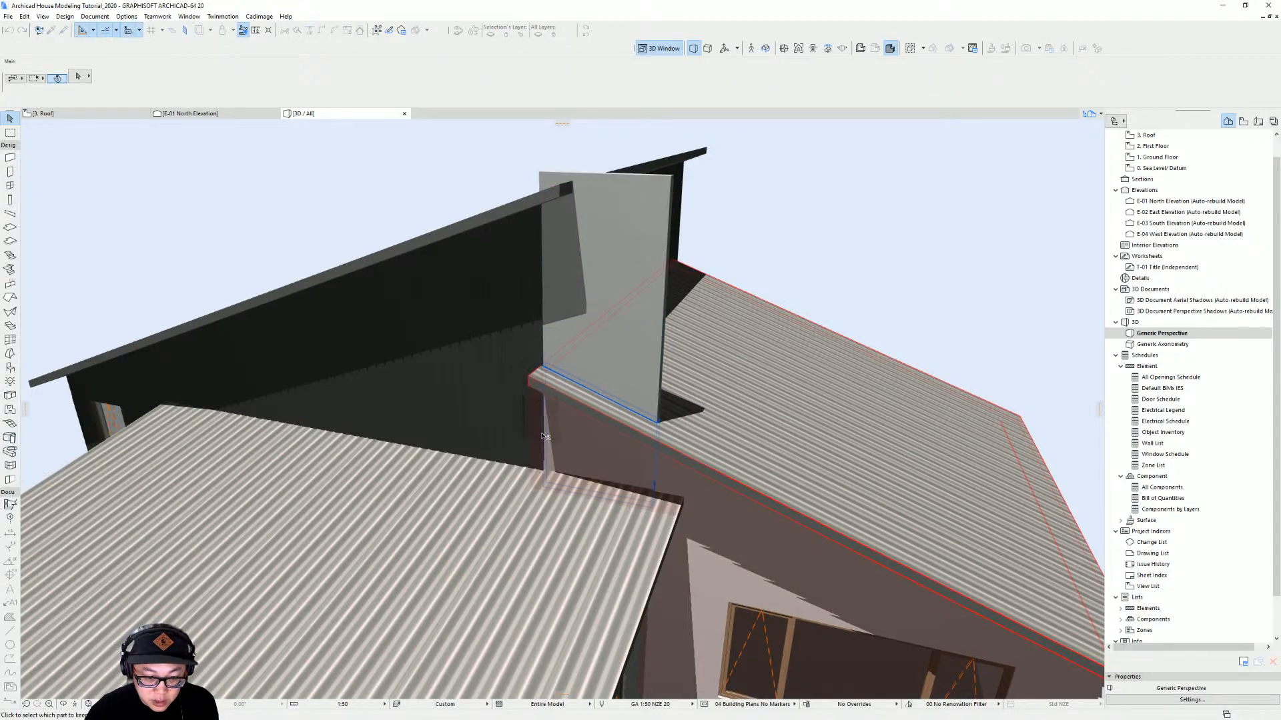
click(612, 461)
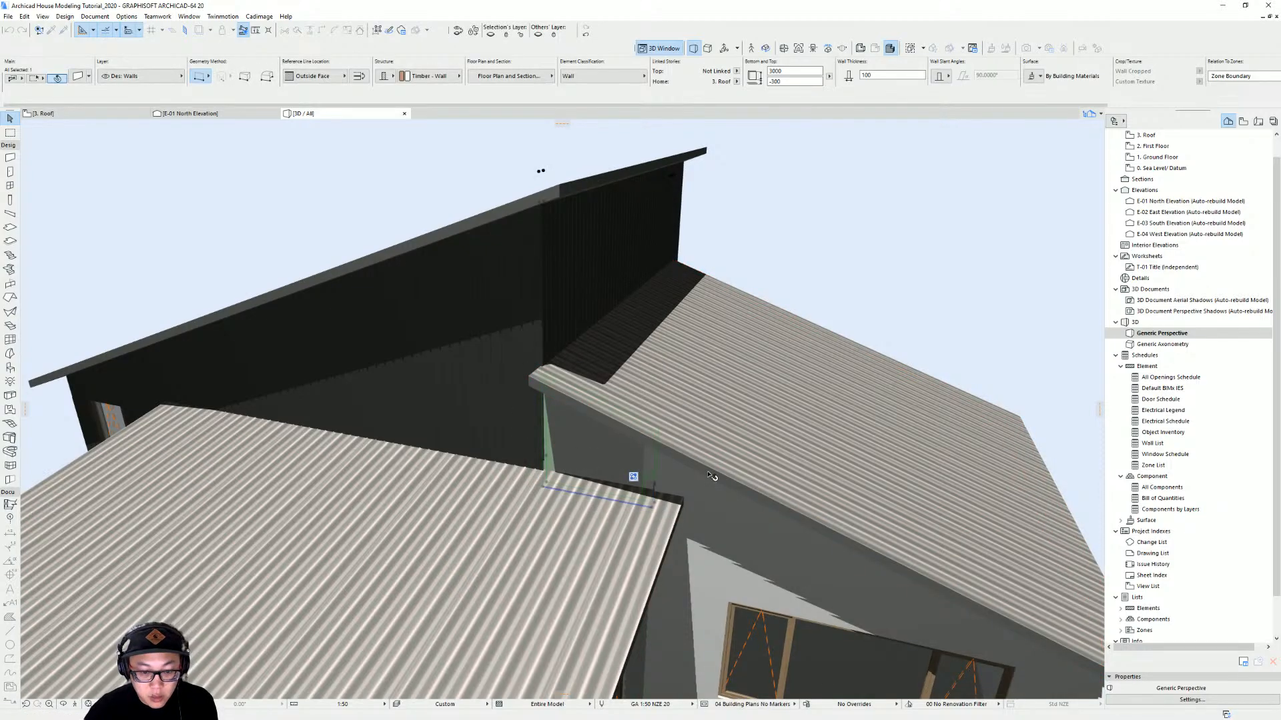
Apply a Cadimage wall covering to the exterior side of the new roof-story wall
shift+middle_drag(711, 395, 700, 521)
shift+middle_drag(560, 485, 680, 482)
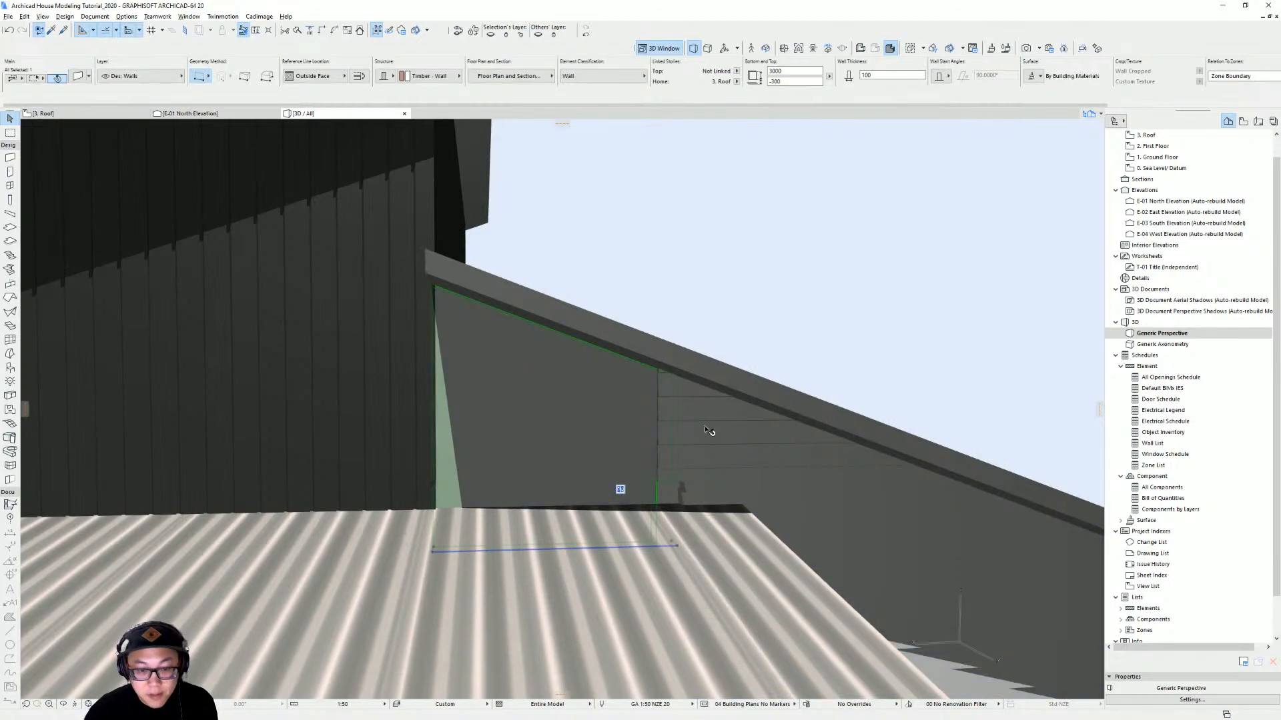
key(F2)
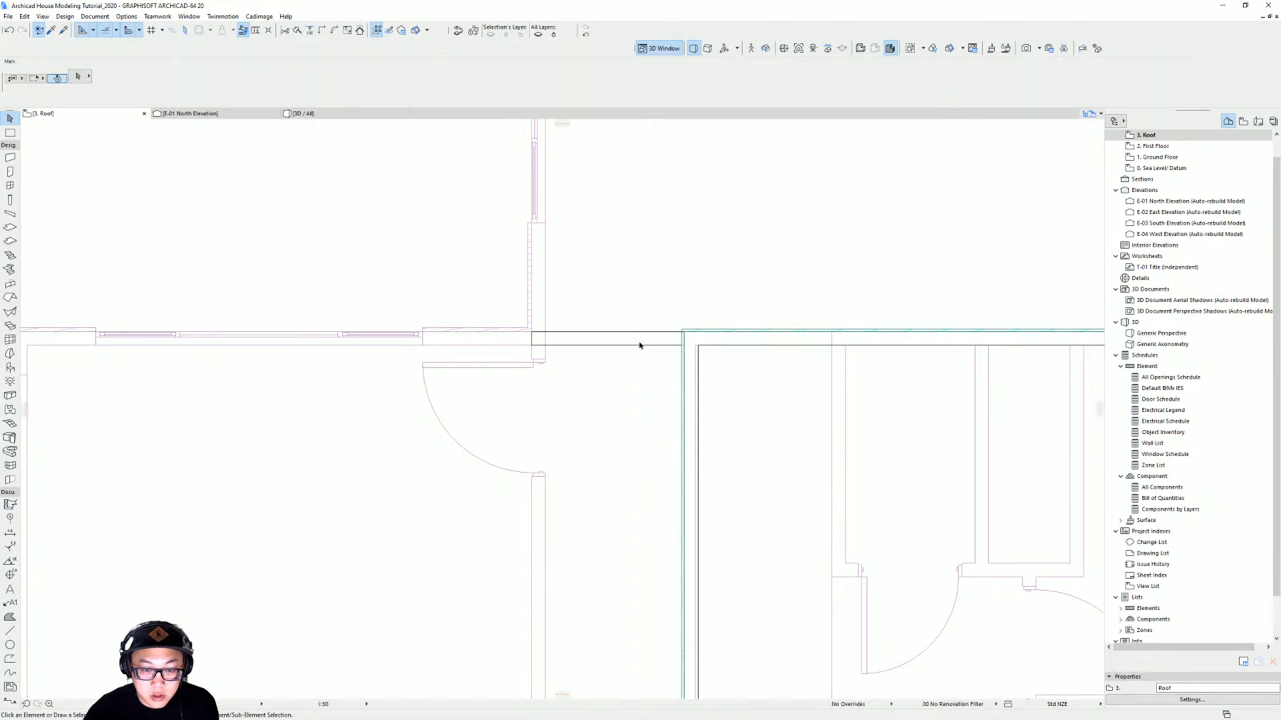
alt+click(509, 324)
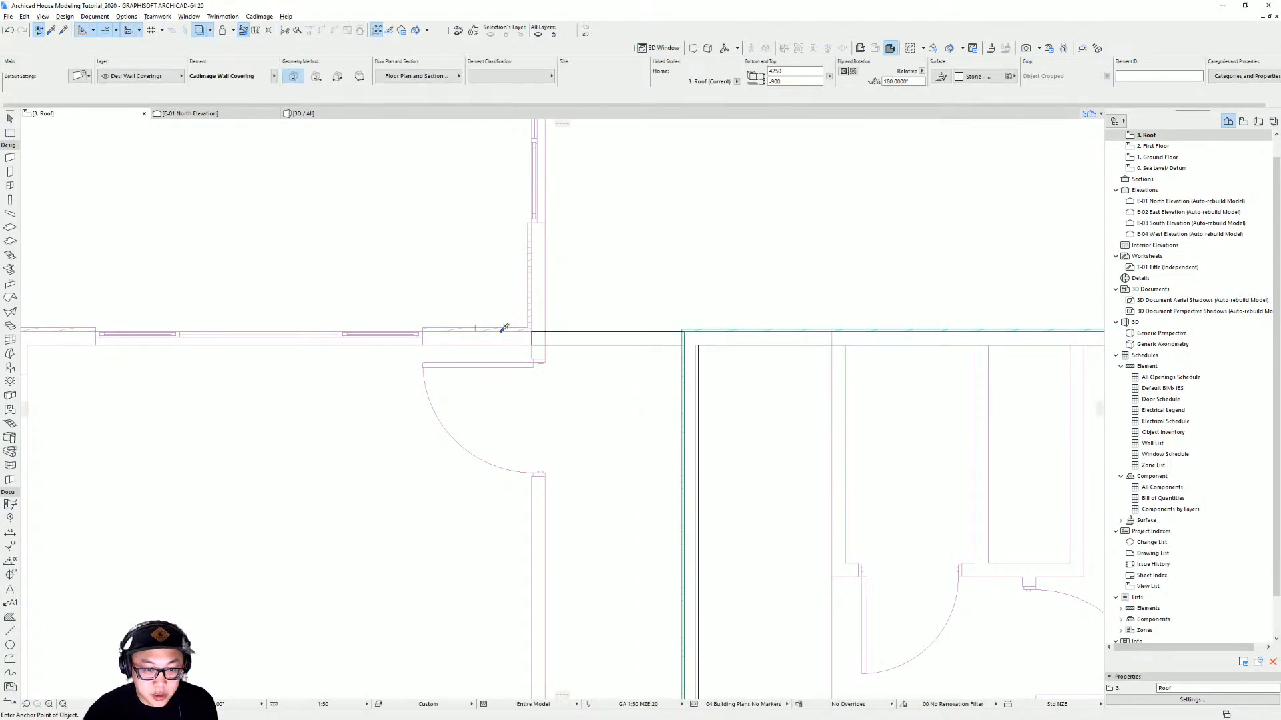
key(Escape)
click(597, 345)
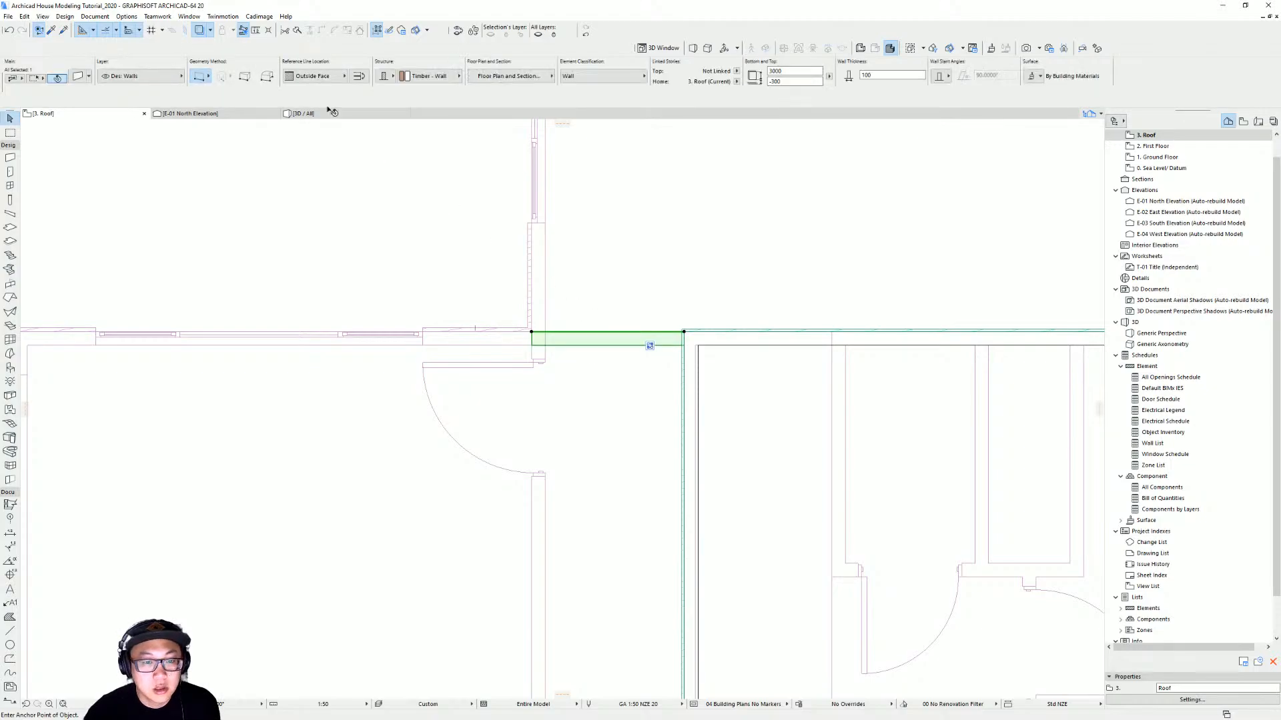
click(258, 18)
click(355, 101)
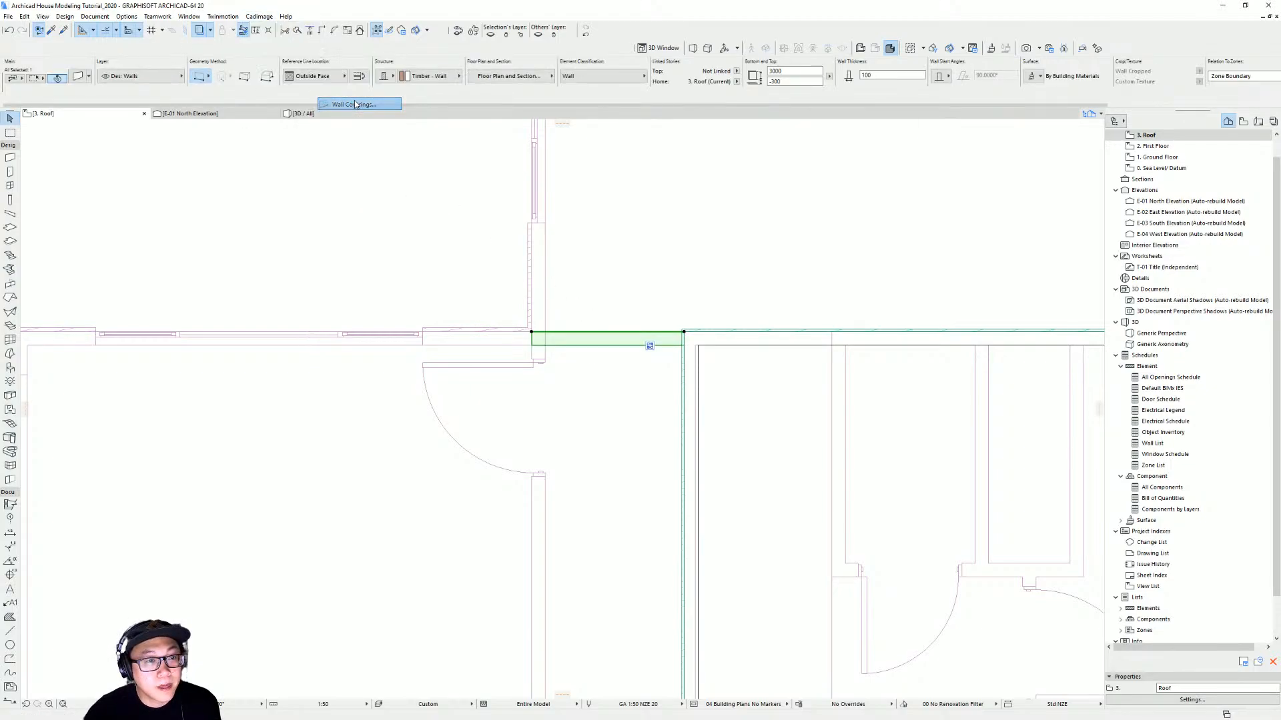
key(Return)
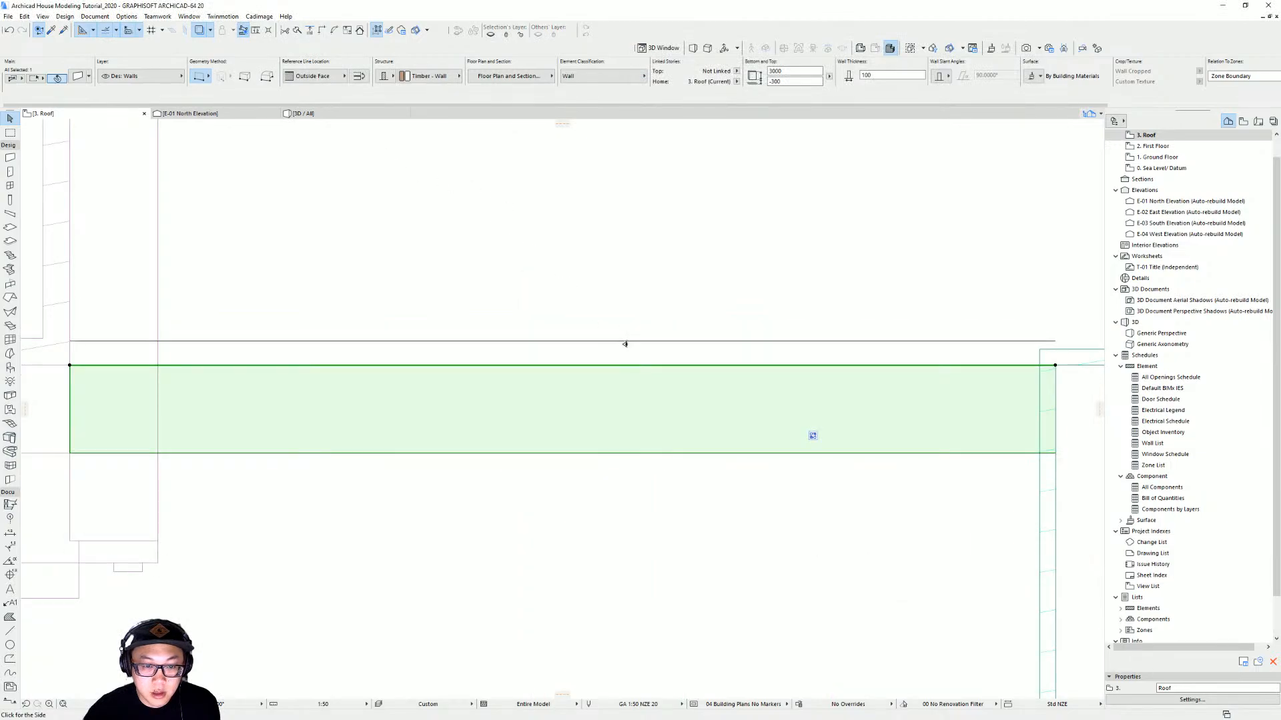
click(790, 351)
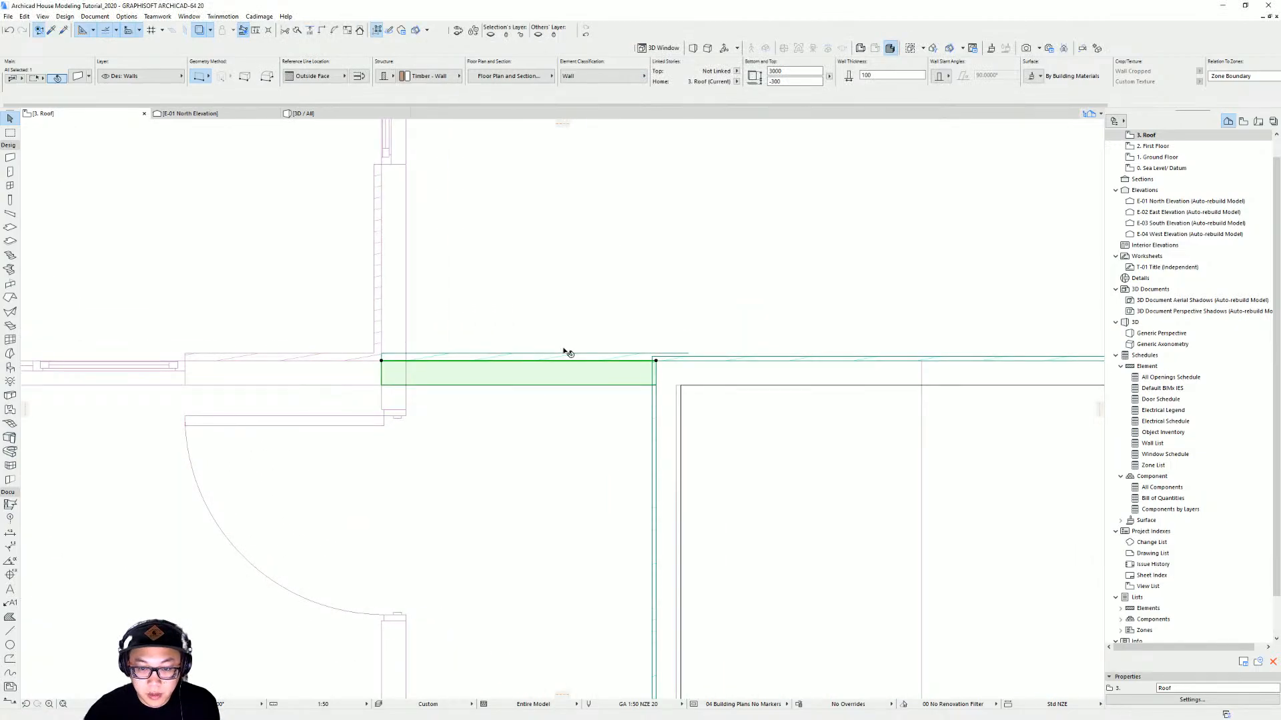
Stretch the end of the new wall covering back to meet the adjacent exterior wall corner
click(543, 359)
click(681, 361)
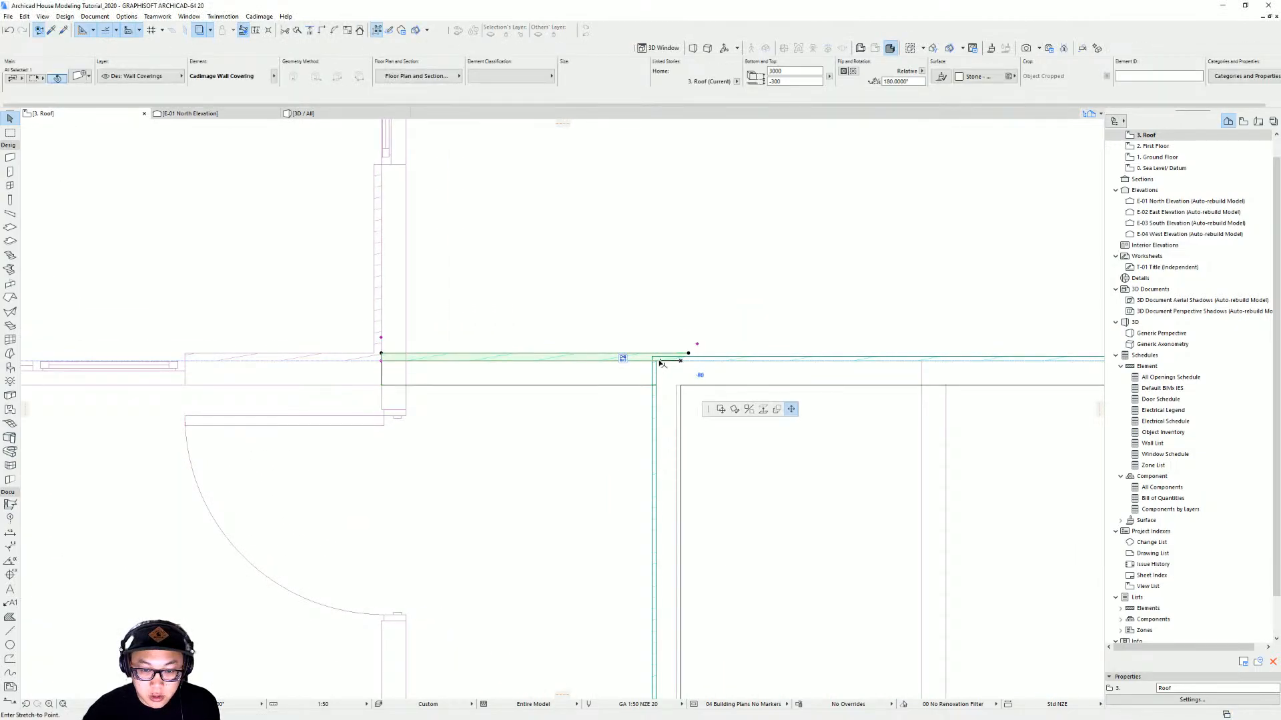
scroll(664, 362, up, 2)
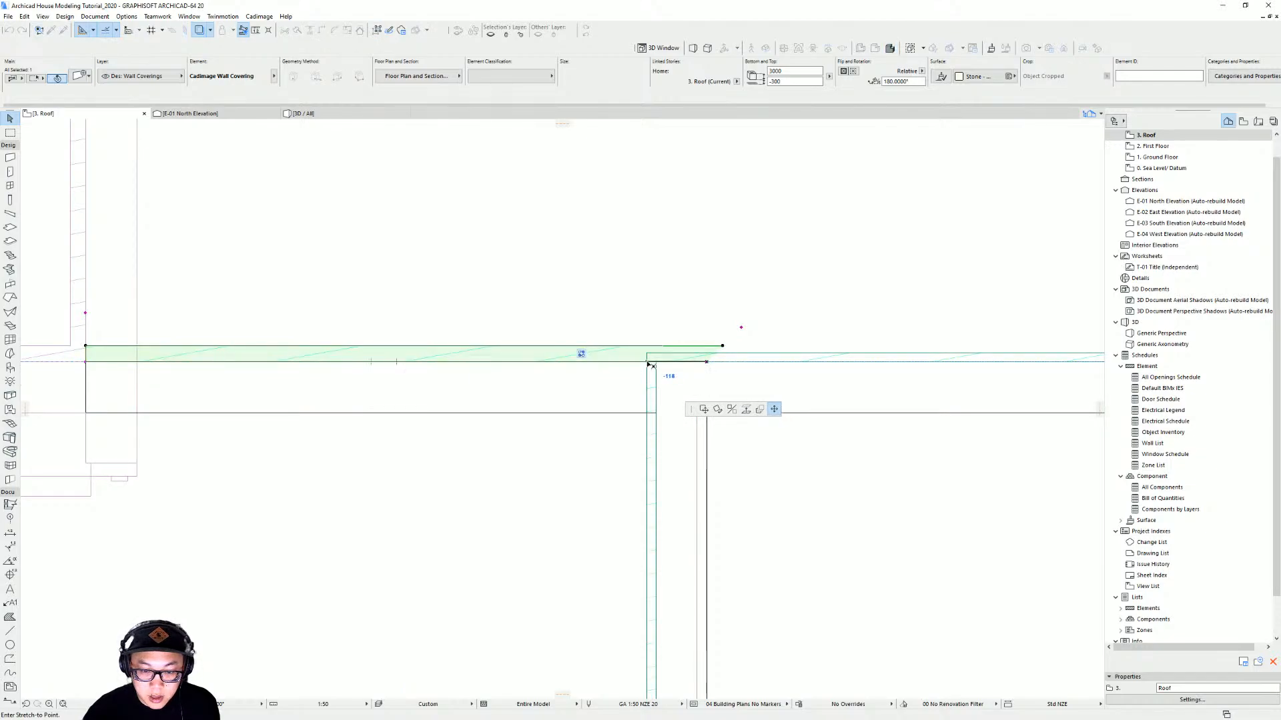
click(647, 362)
click(681, 327)
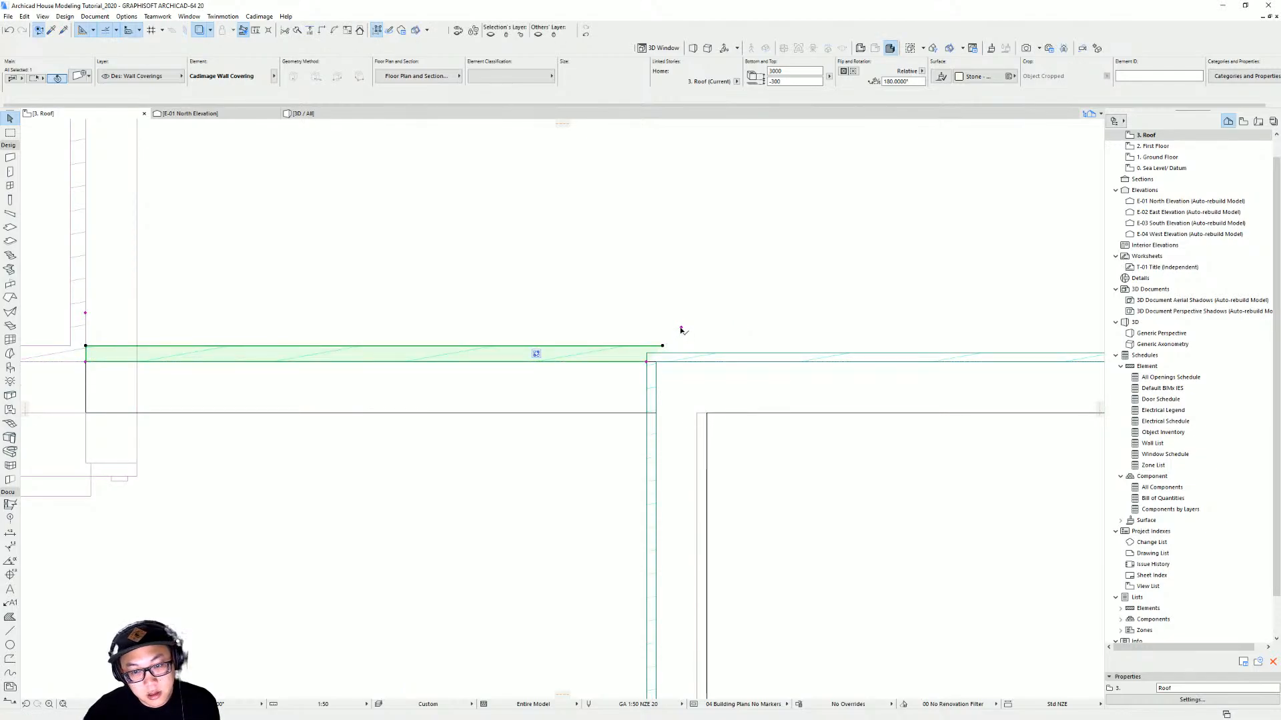
Inspect the new roof-story wall covering from several angles in the 3D view
key(Escape)
middle_drag(449, 352, 890, 365)
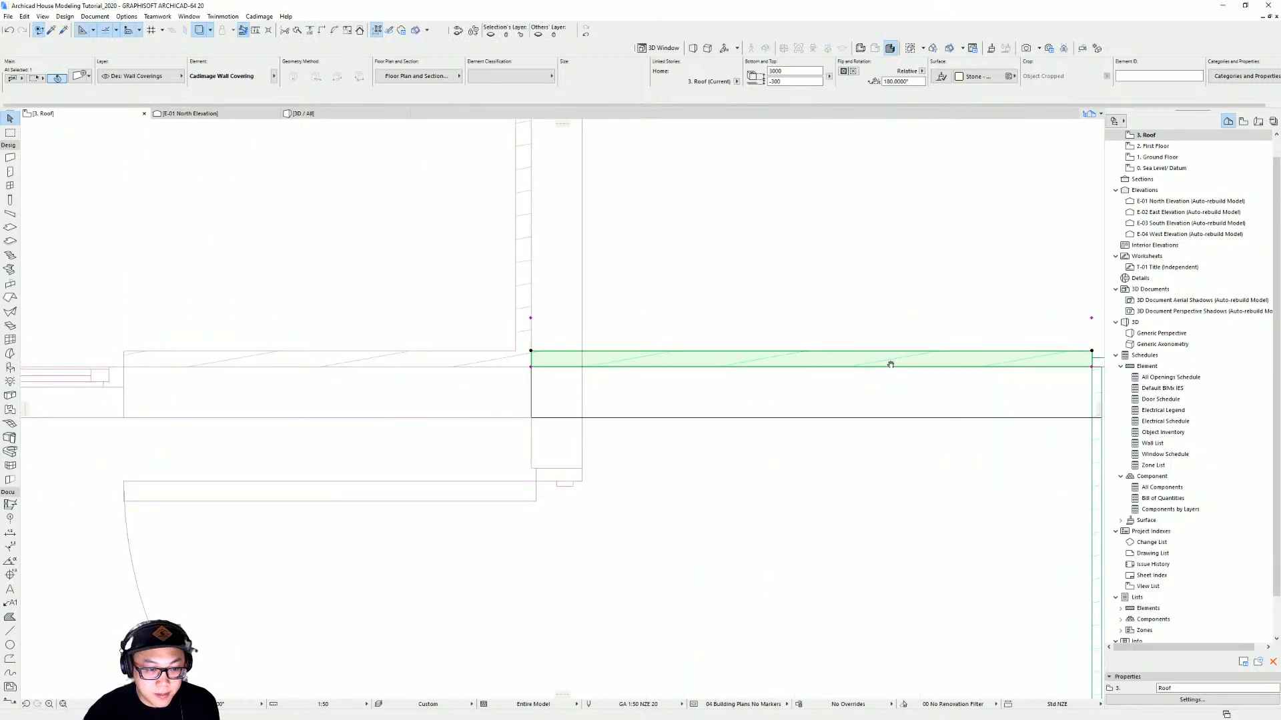
key(F3)
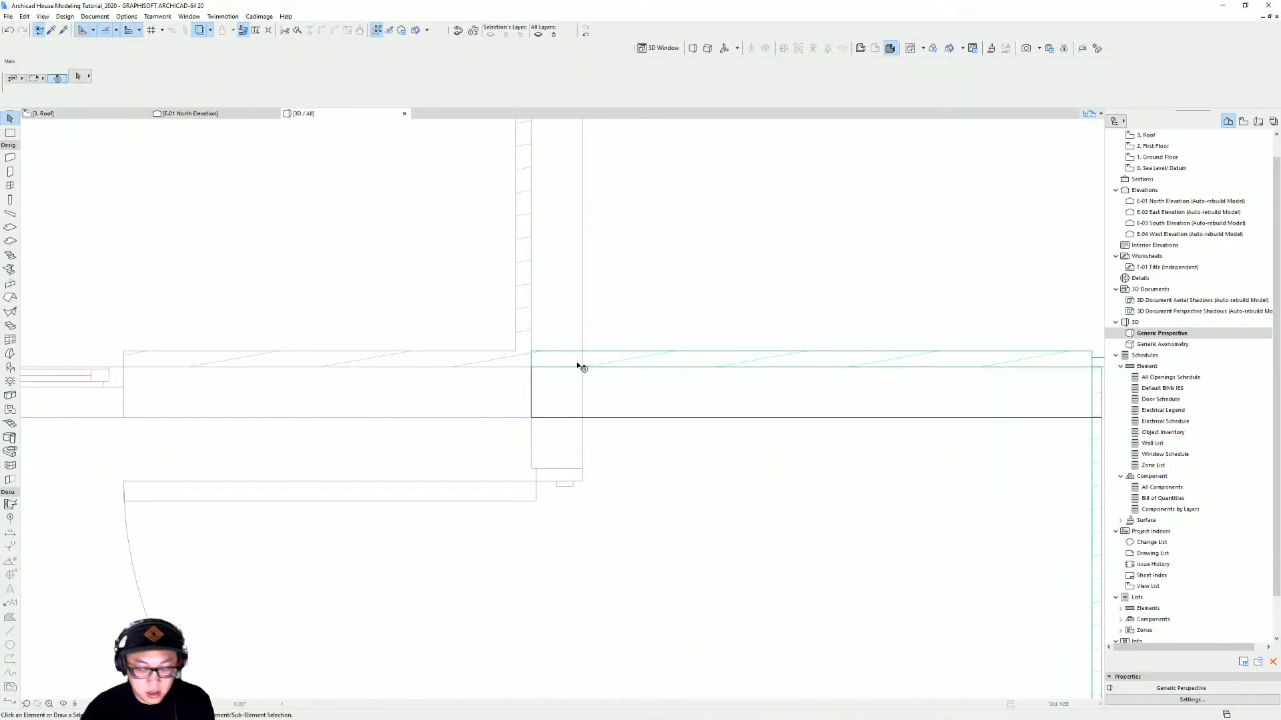
shift+middle_drag(674, 357, 570, 249)
click(591, 299)
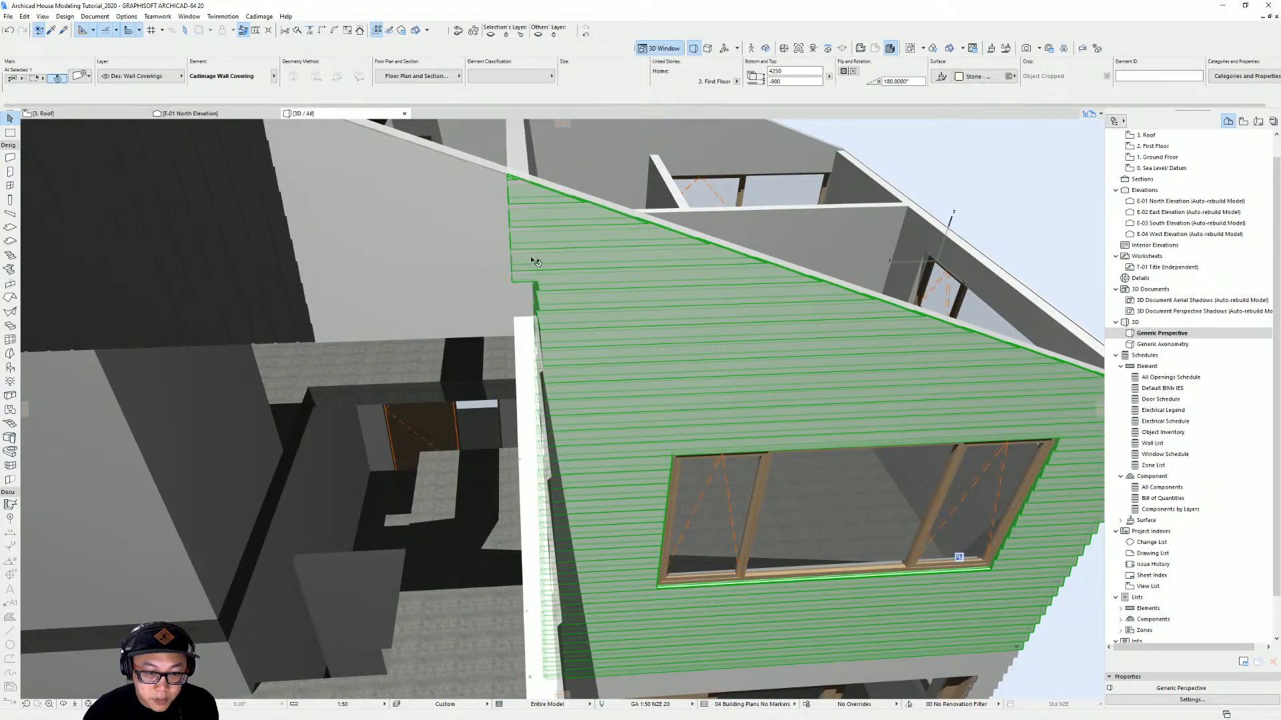
shift+middle_drag(579, 299, 565, 267)
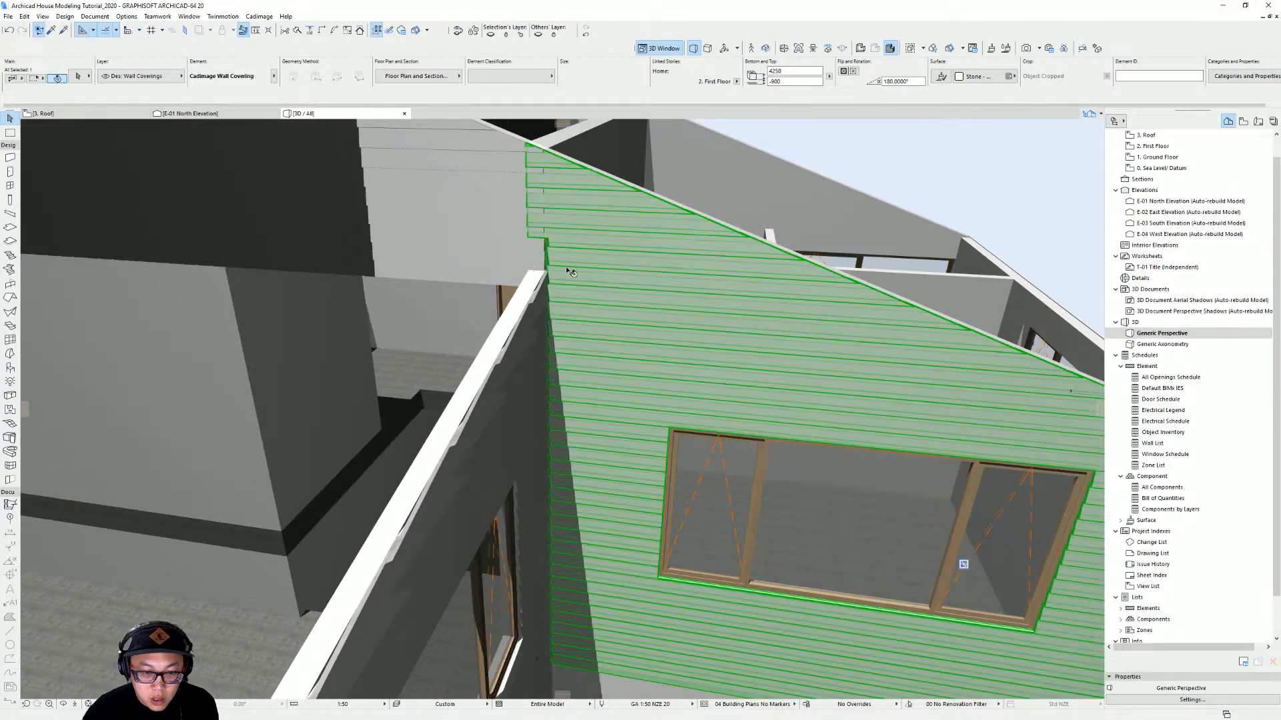
On the first floor, adjust the end nodes of the wall covering at the corner beneath the roof-story wall
key(F2)
key(ctrl+Down)
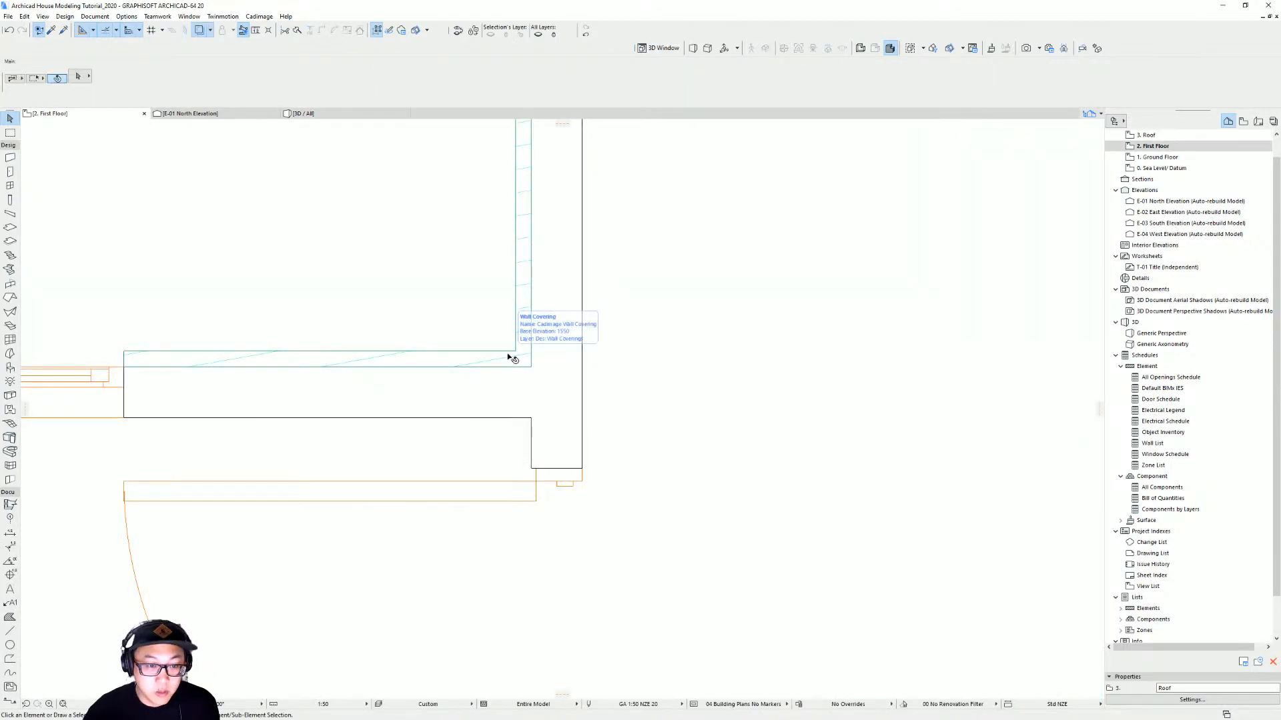
click(459, 358)
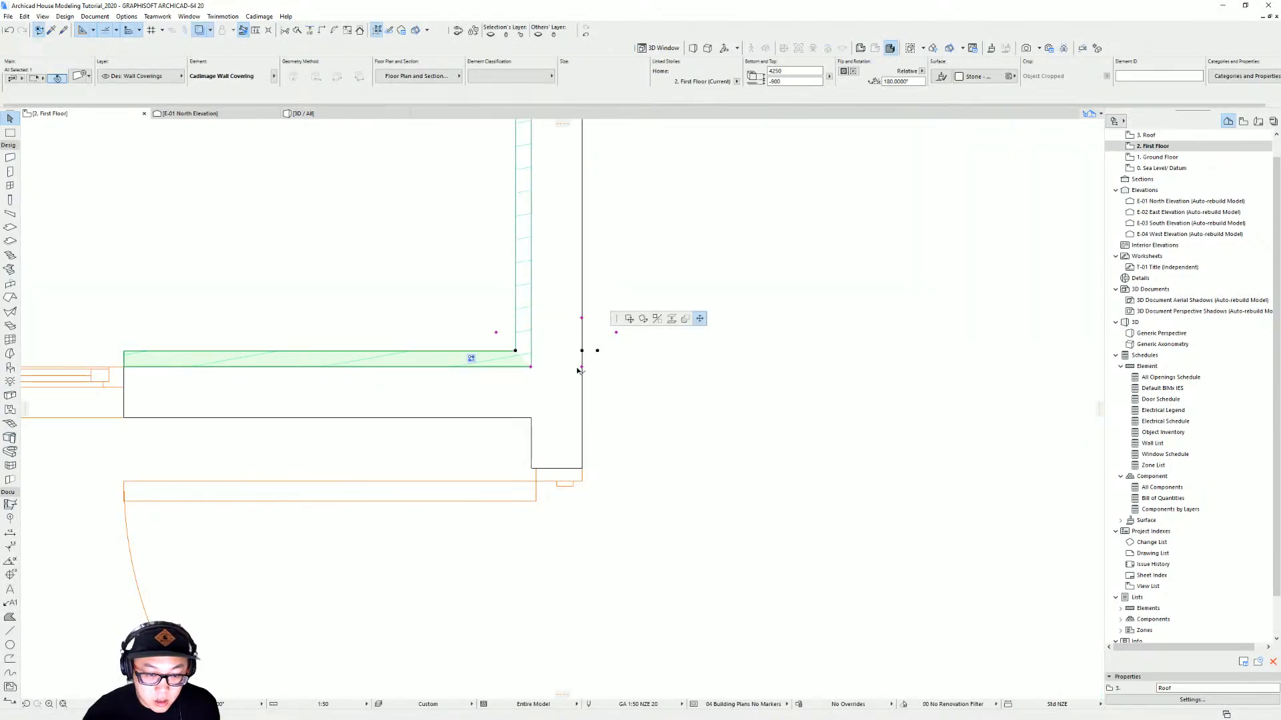
click(582, 341)
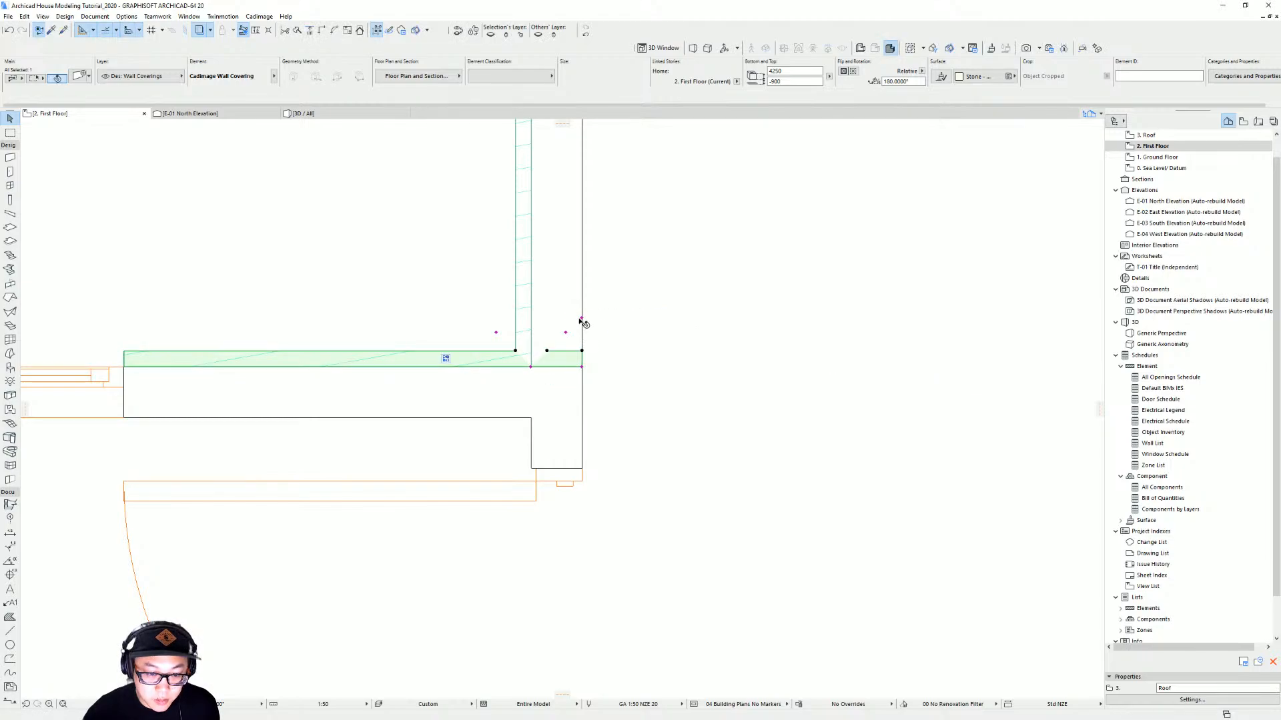
click(582, 367)
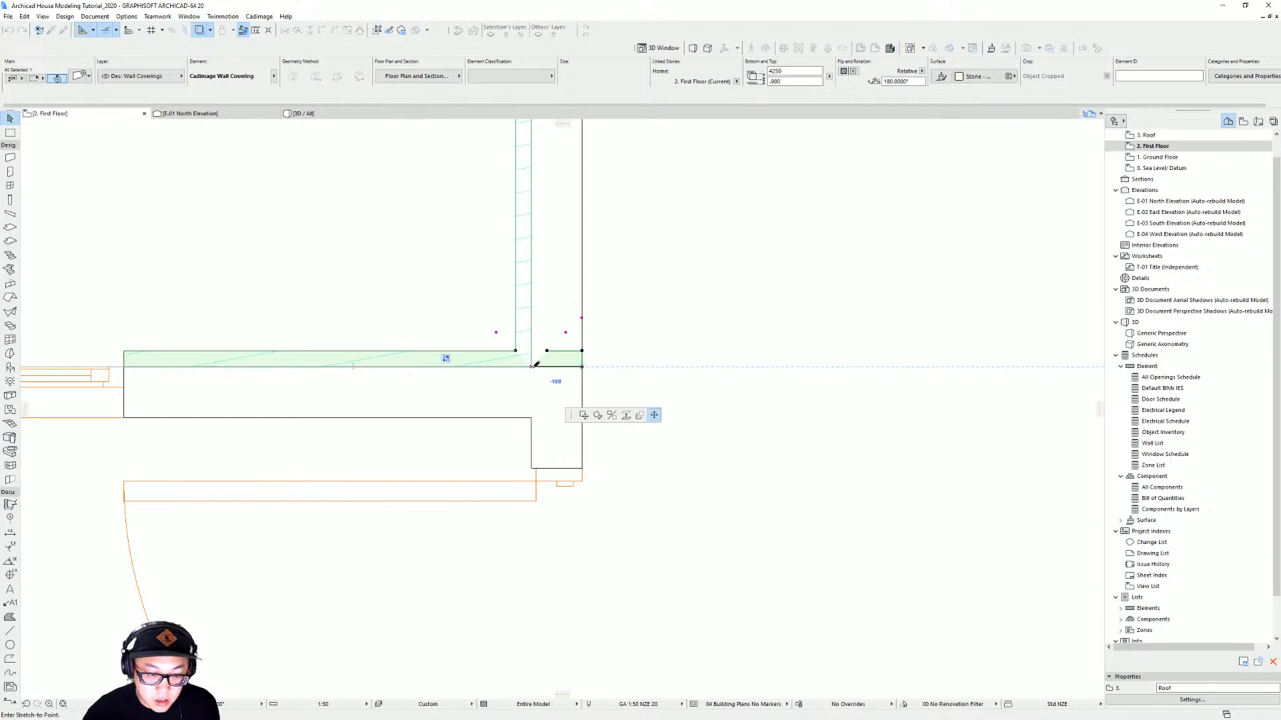
click(530, 367)
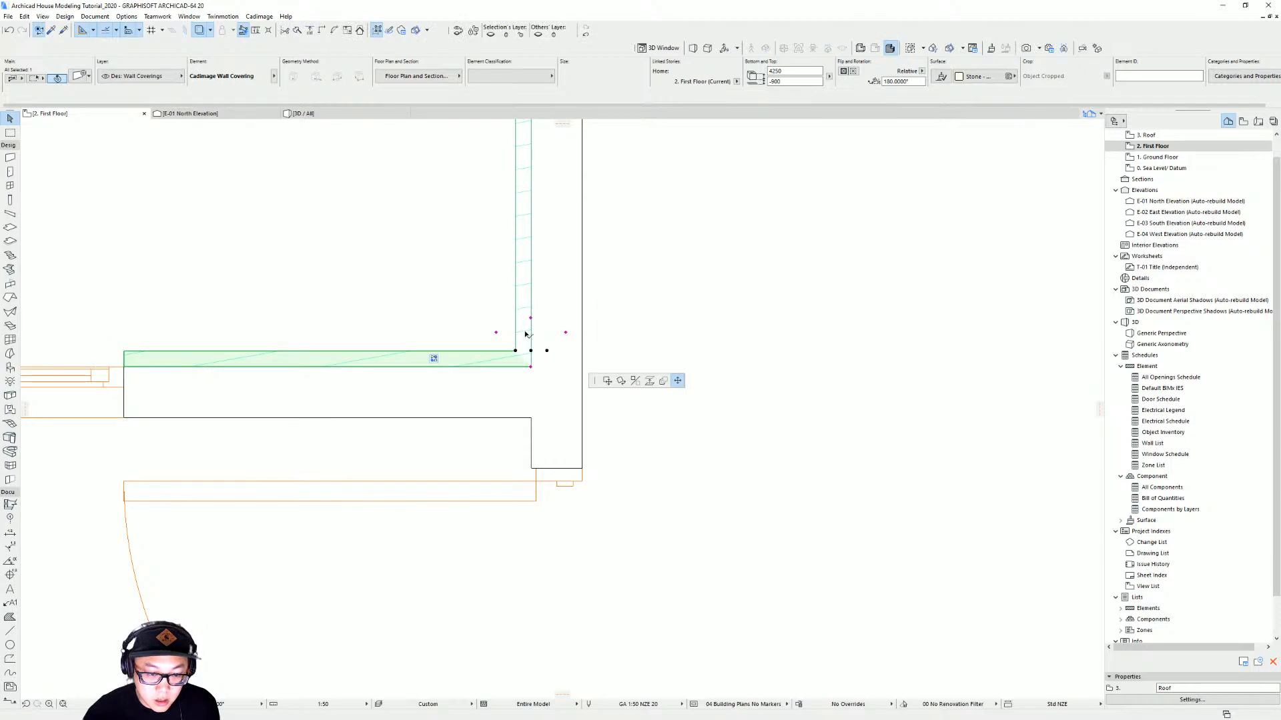
click(496, 333)
click(531, 318)
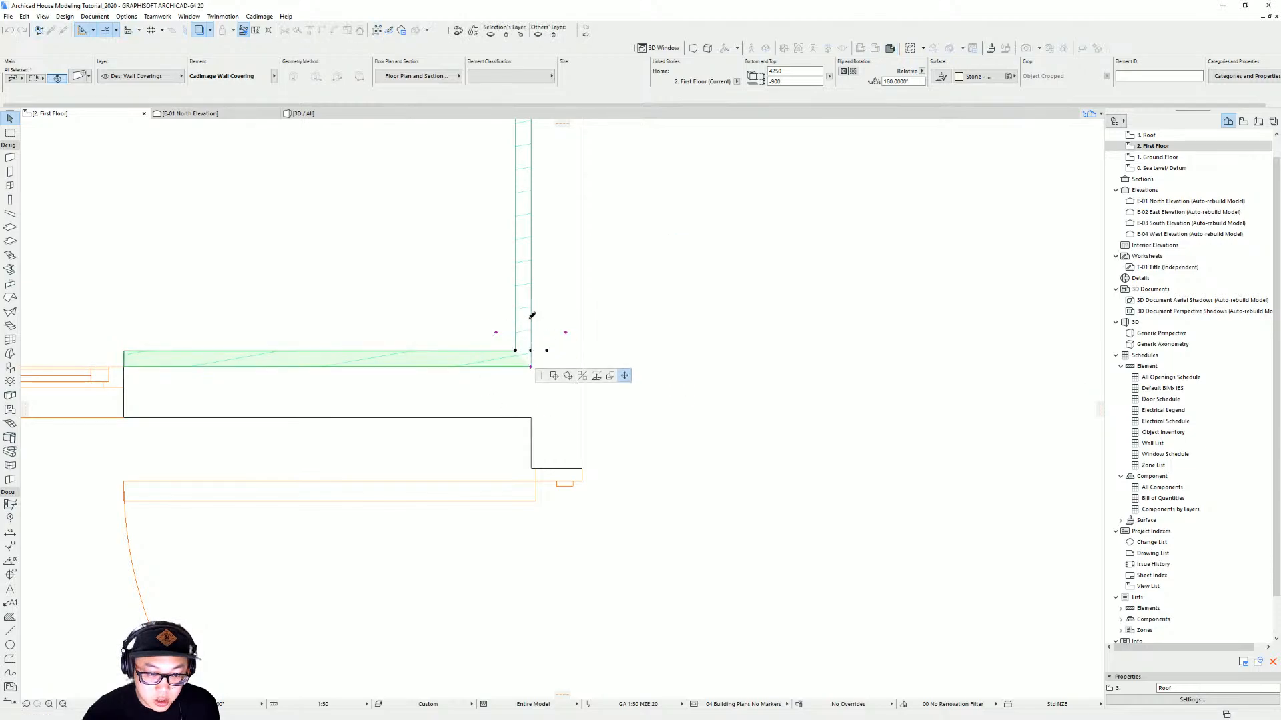
click(496, 333)
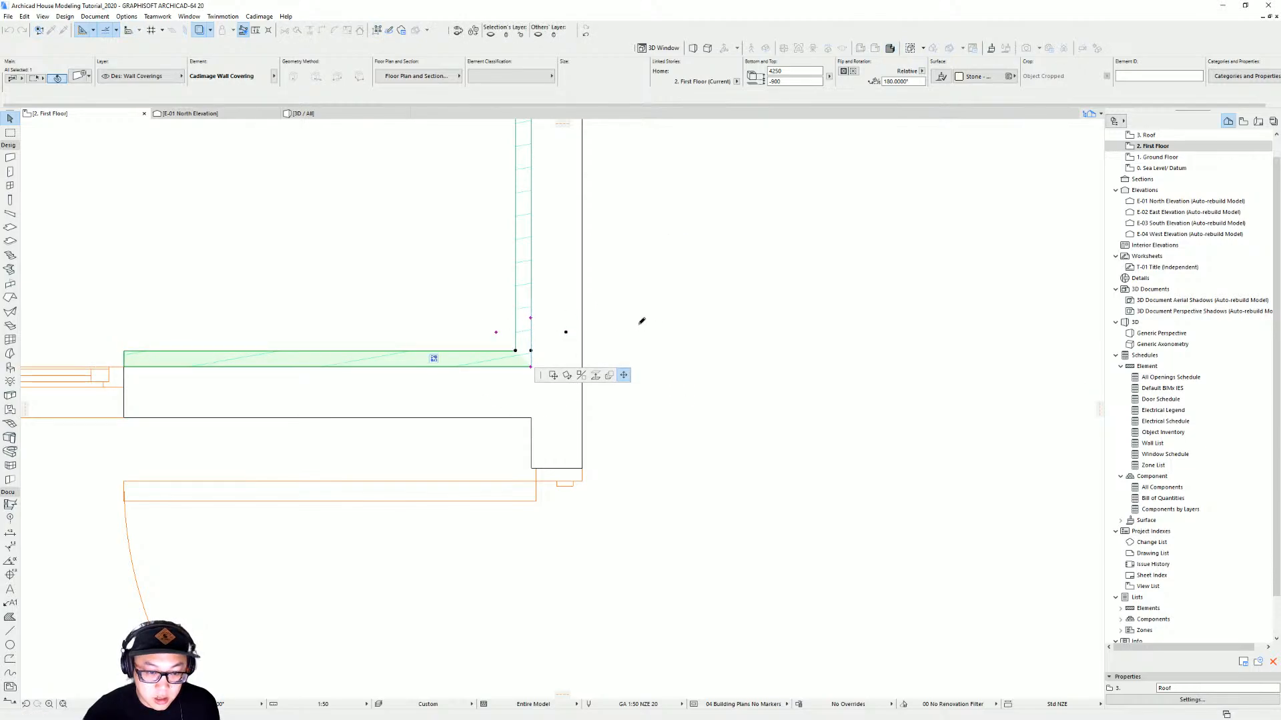
Select the roof-story gable wall covering in 3D and set its offset from the wall to 20
key(F3)
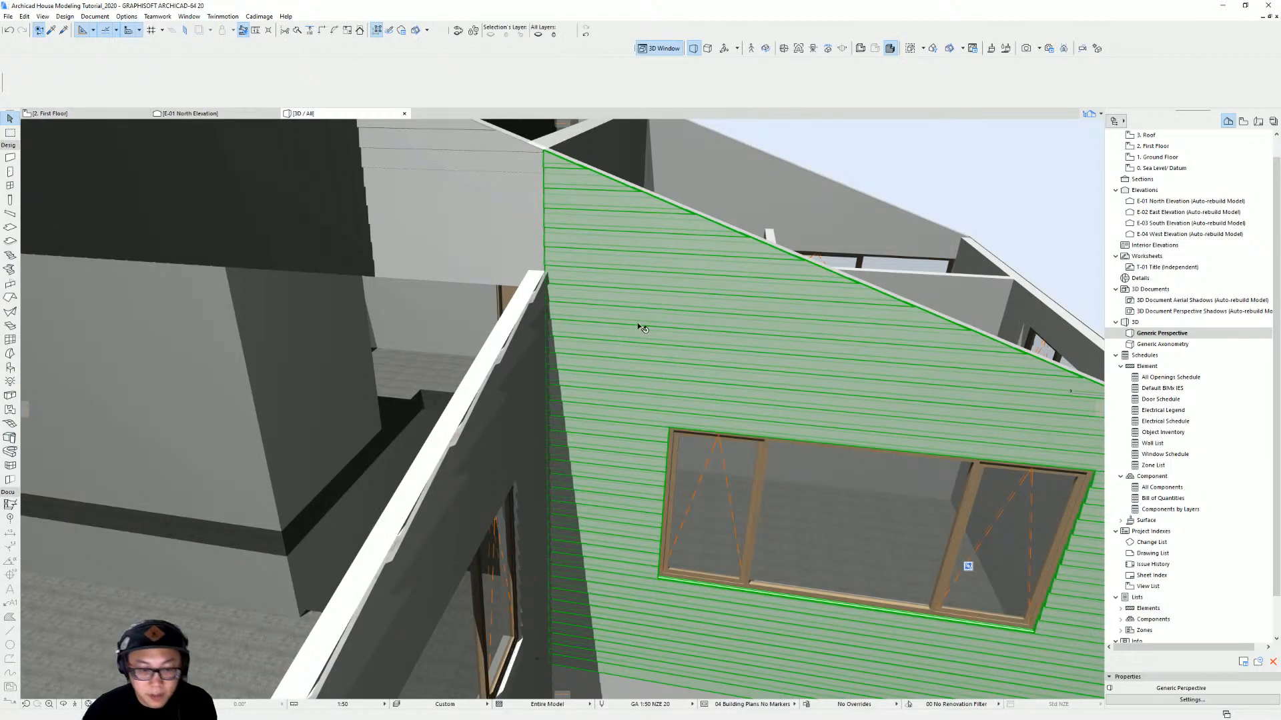
key(Escape)
shift+middle_drag(657, 337, 524, 310)
scroll(534, 157, up, 1)
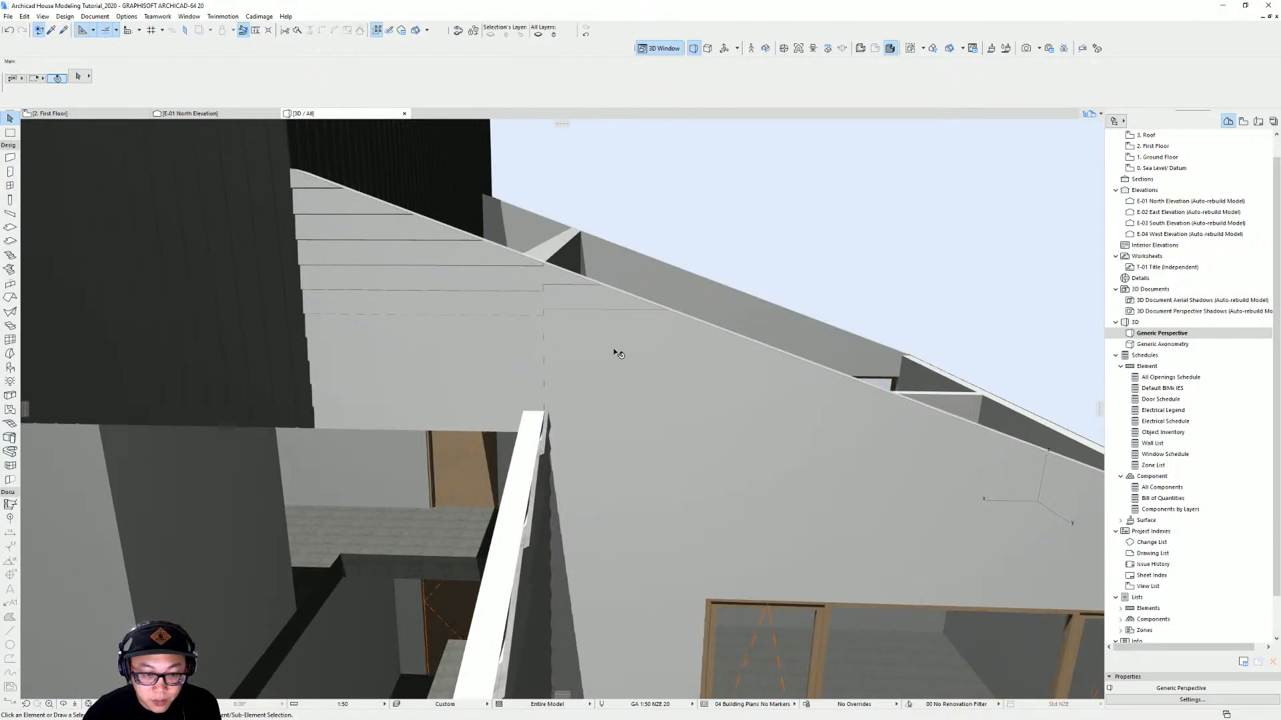
shift+middle_drag(619, 354, 514, 294)
click(525, 380)
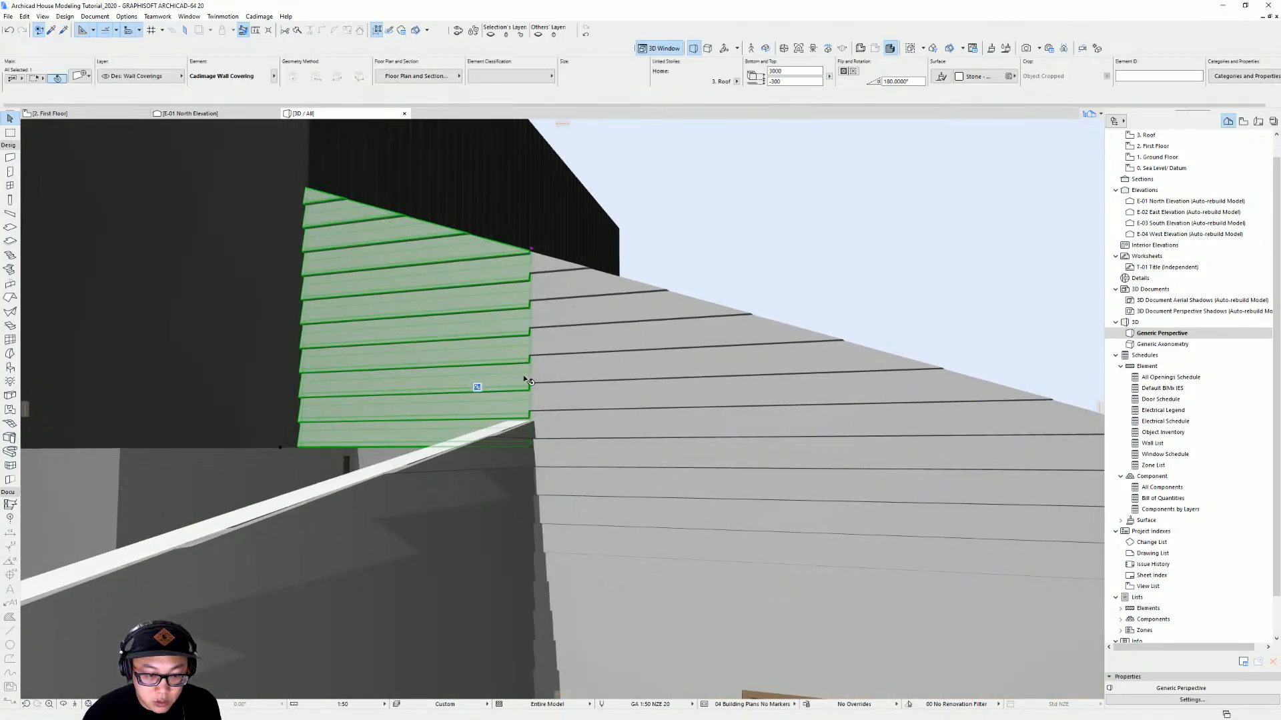
scroll(527, 332, up, 2)
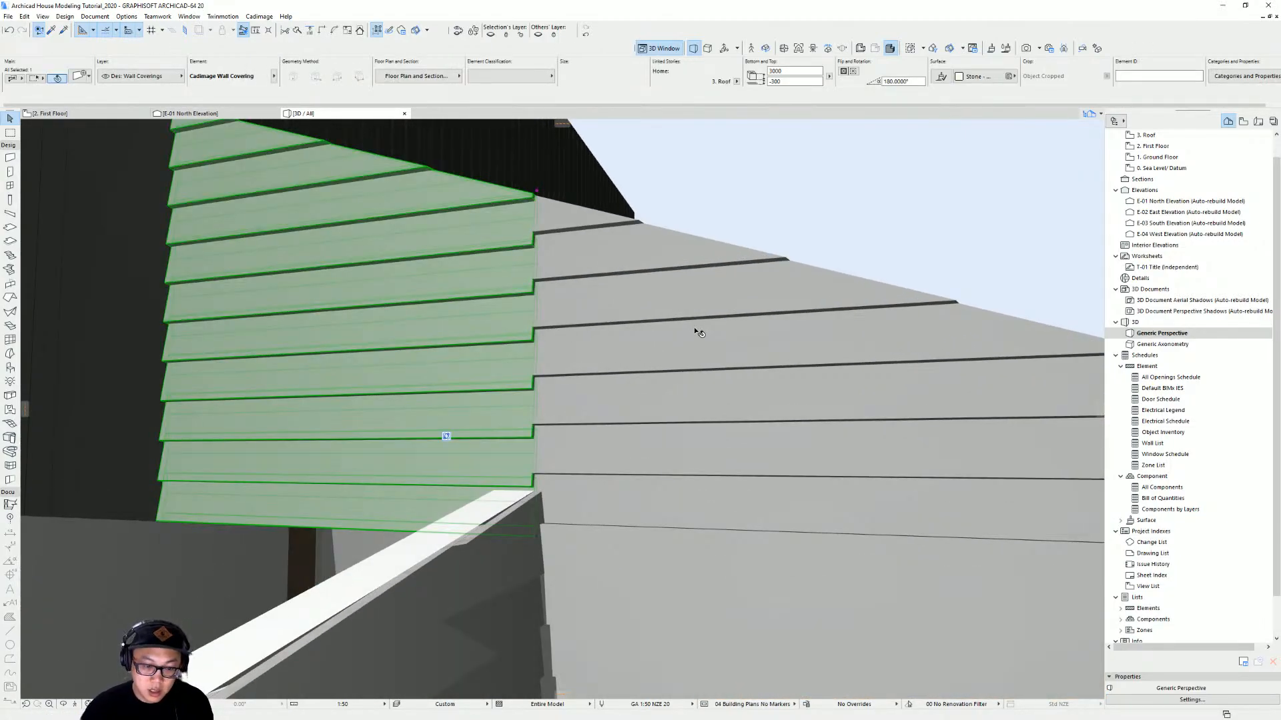
key(ctrl+t)
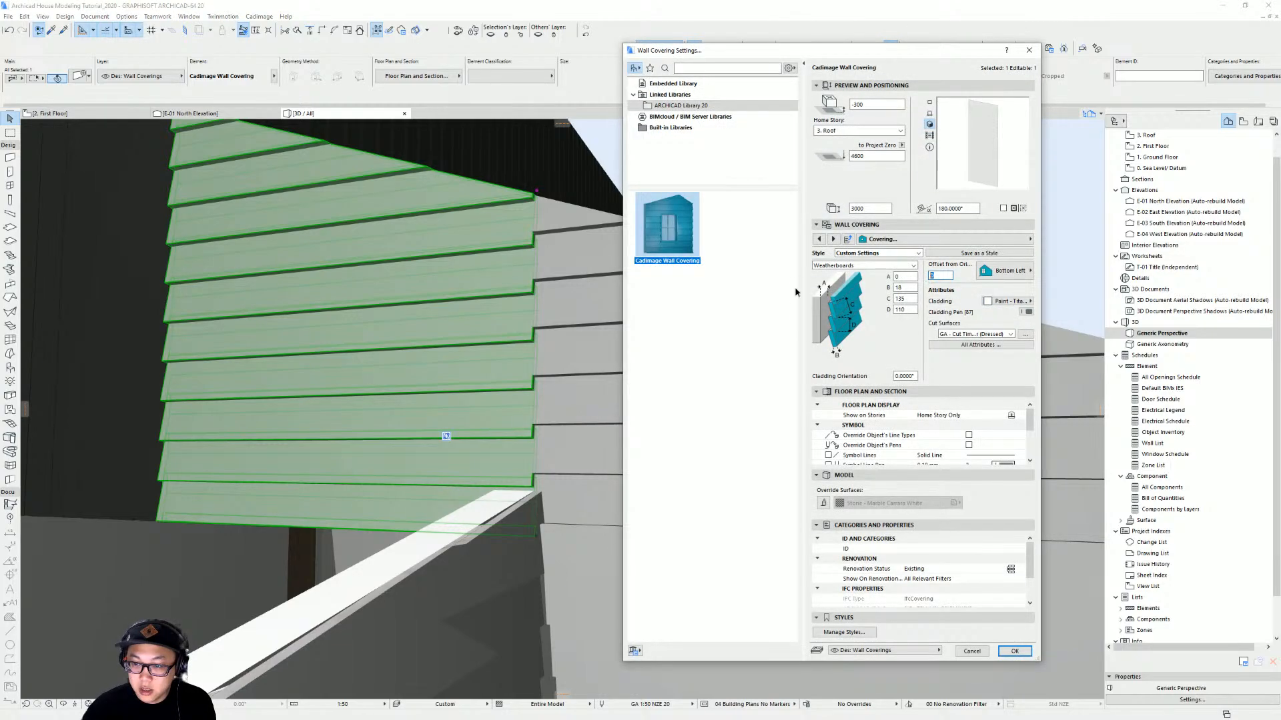
text(20)
key(Return)
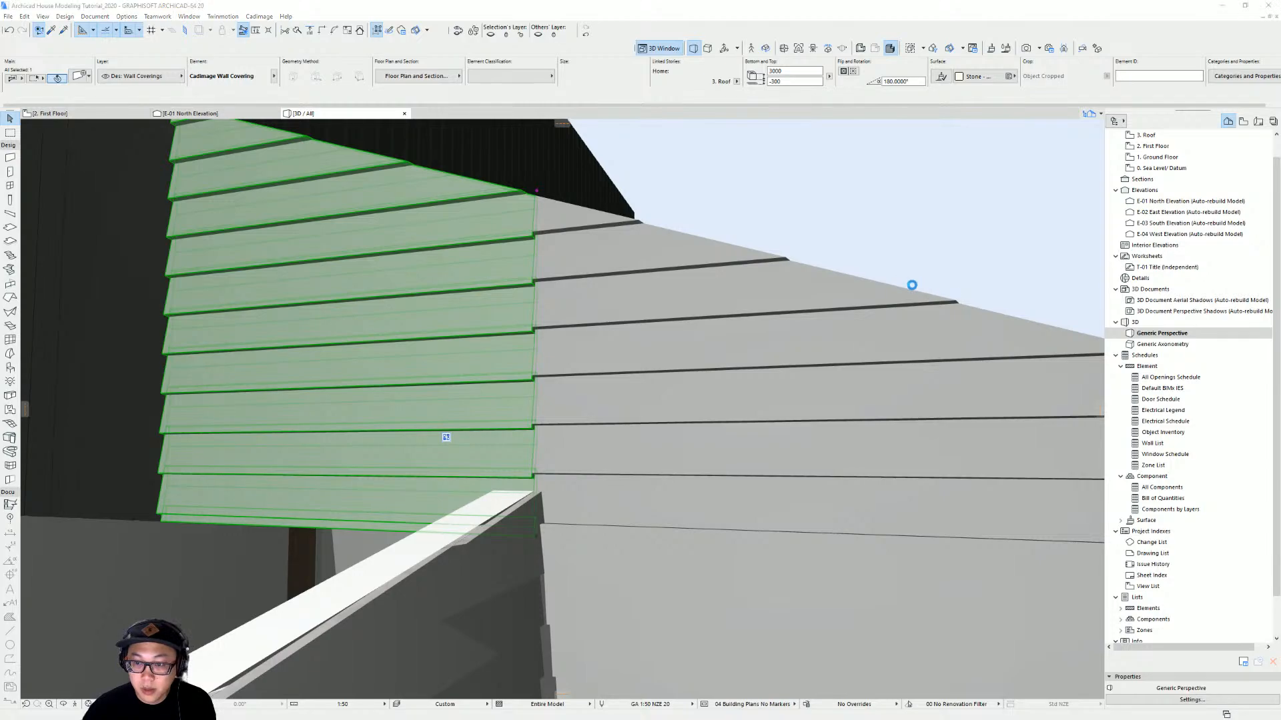
key(ctrl+t)
key(Return)
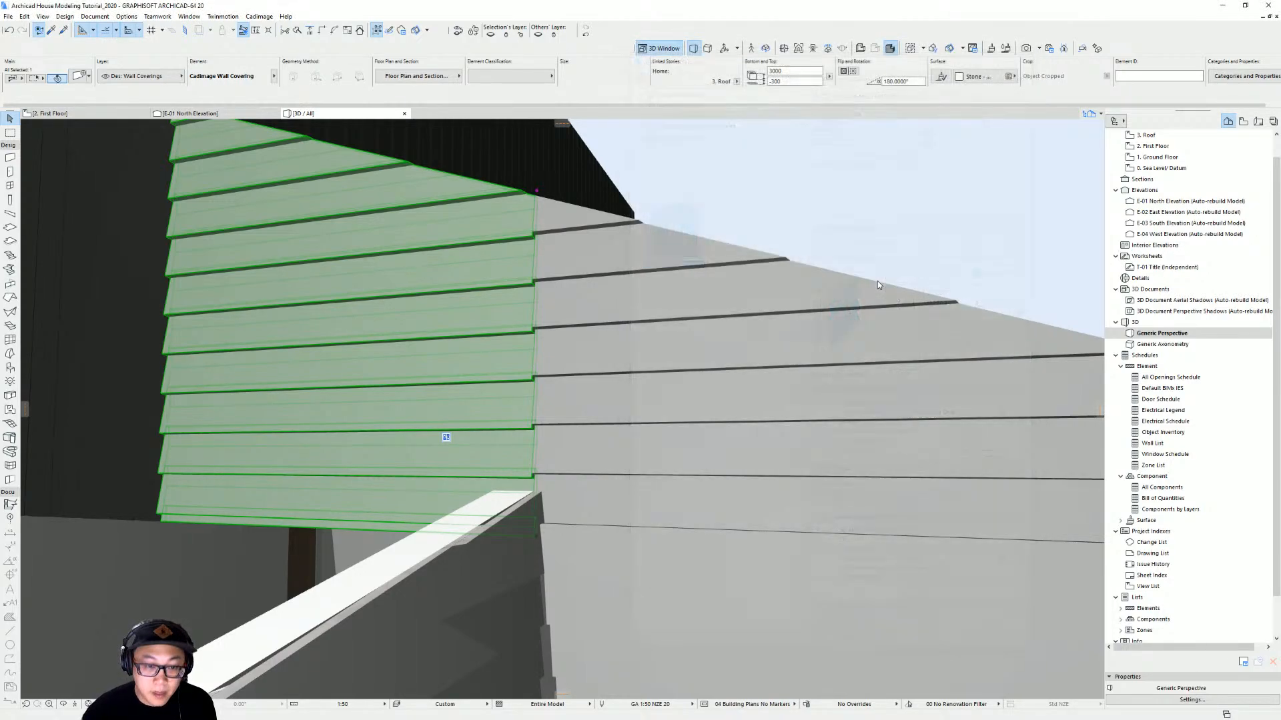
key(Escape)
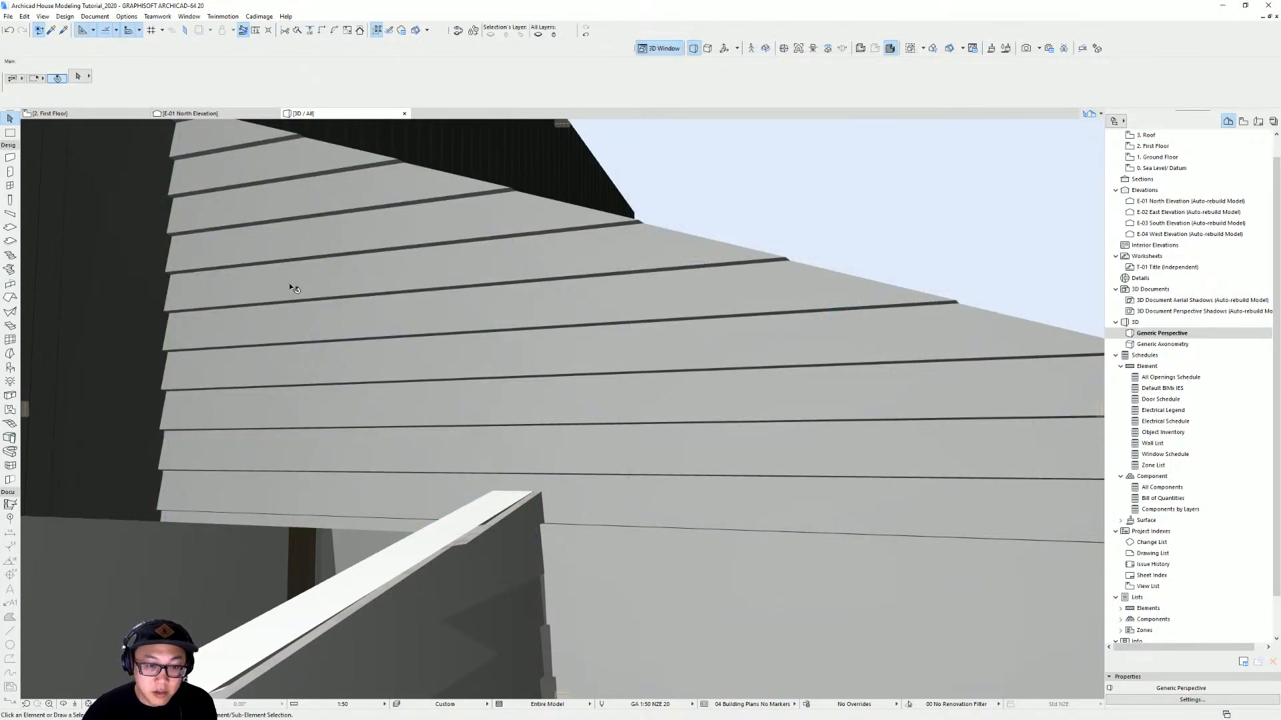
Review the whole house model in 3D against the reference elevations image
scroll(486, 363, down, 5)
scroll(553, 346, down, 6)
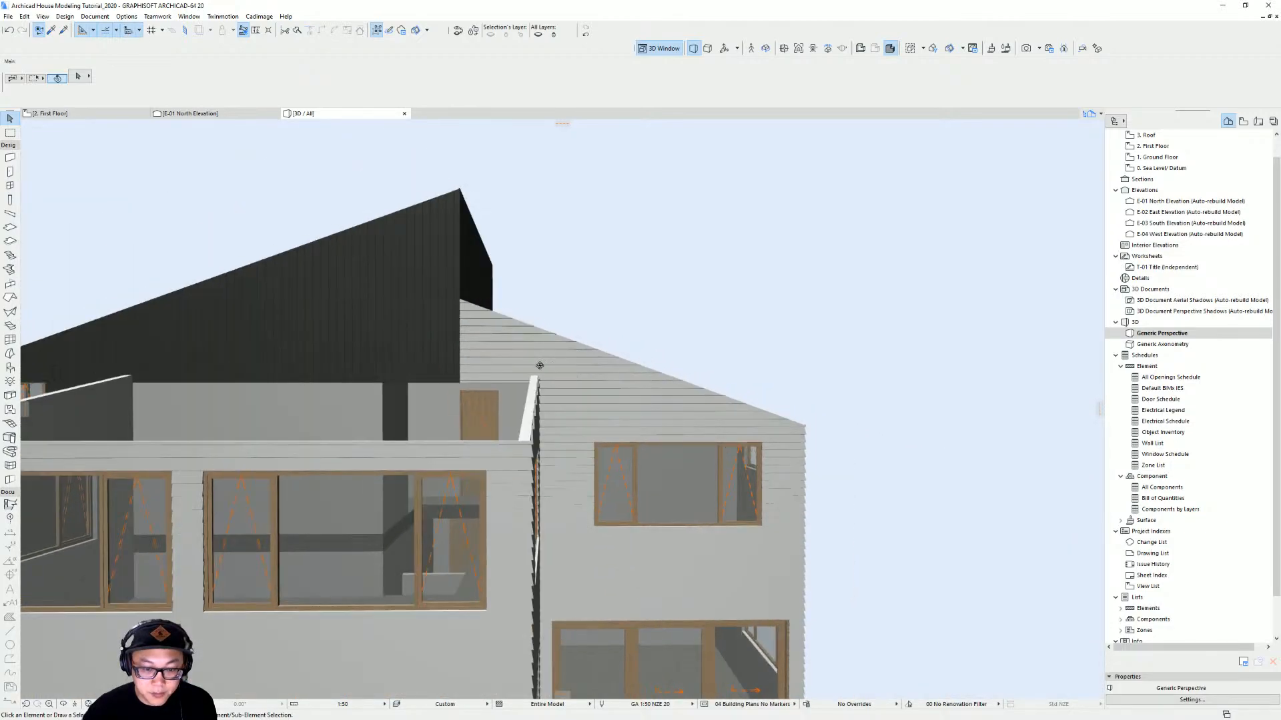
shift+middle_drag(540, 366, 786, 365)
scroll(730, 364, down, 3)
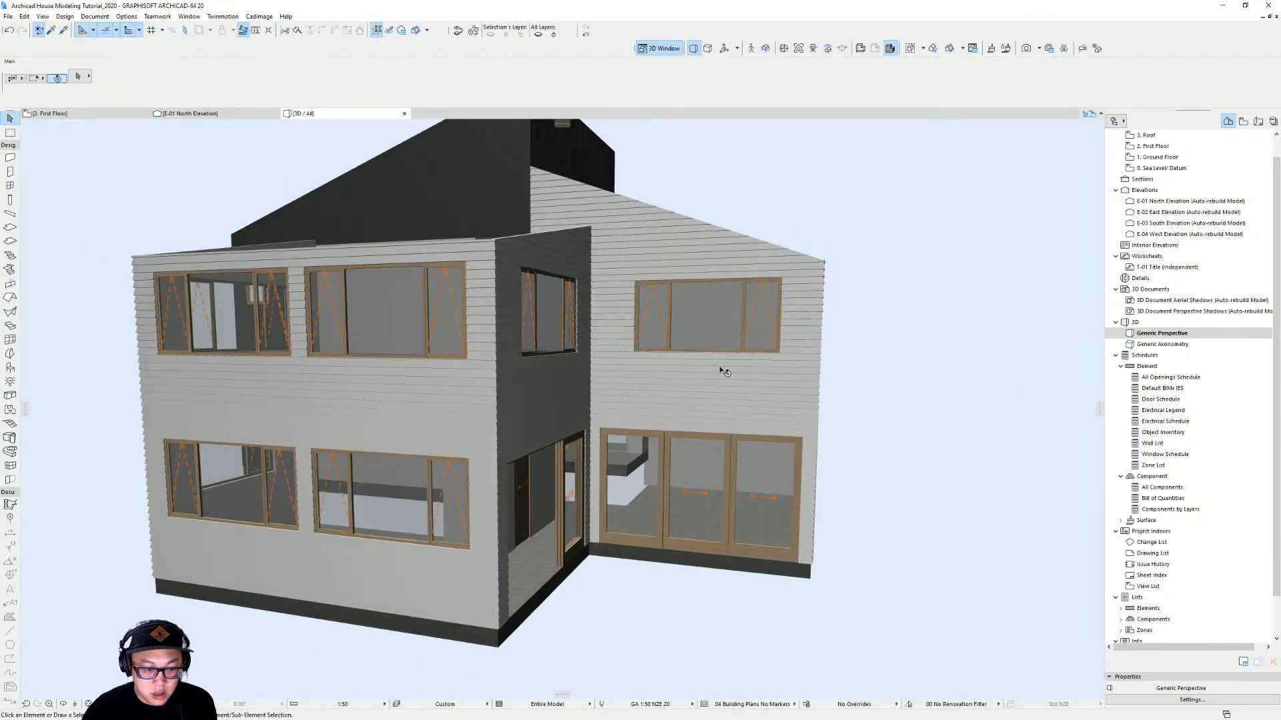
shift+middle_drag(722, 370, 587, 368)
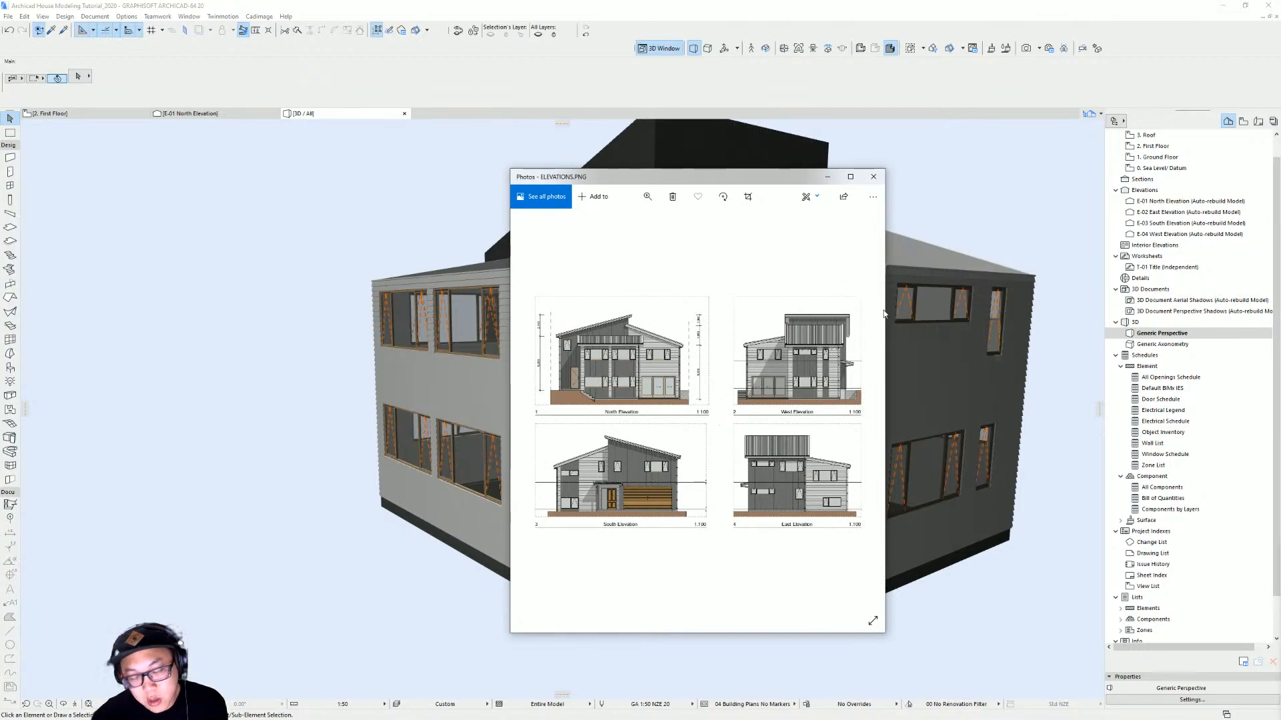
drag(767, 170, 1280, 267)
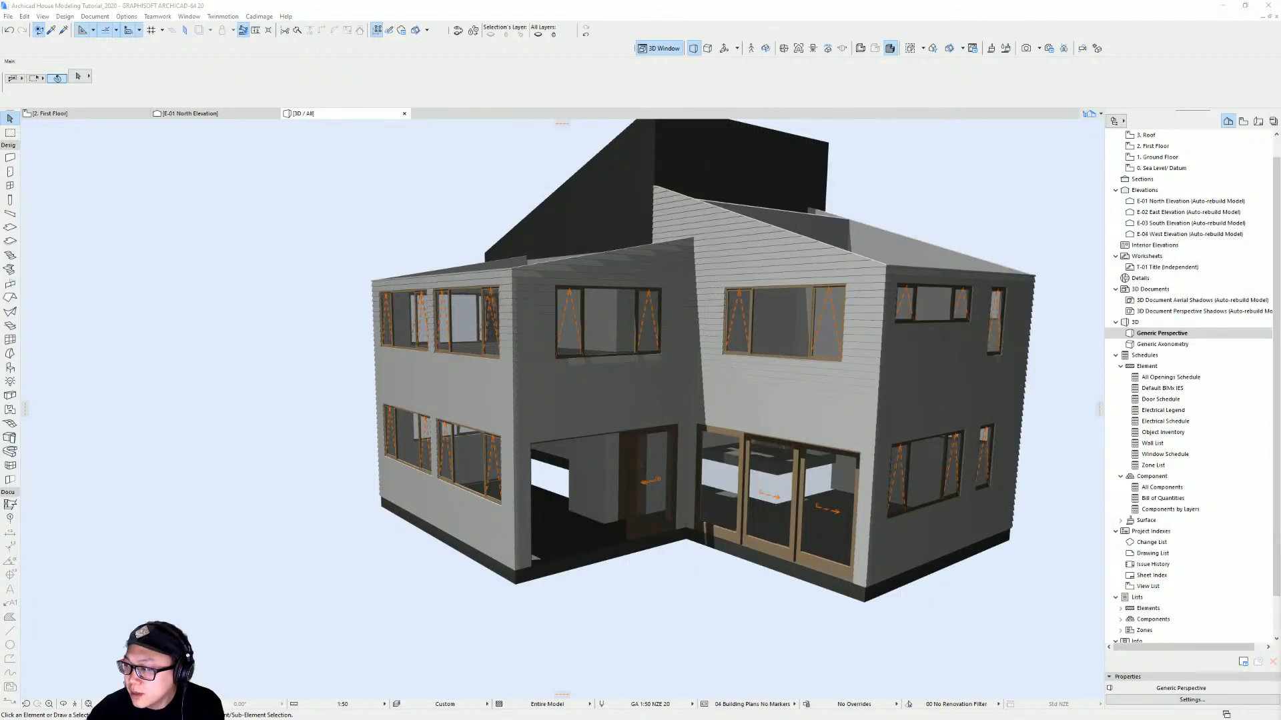
scroll(600, 397, up, 5)
scroll(603, 400, down, 3)
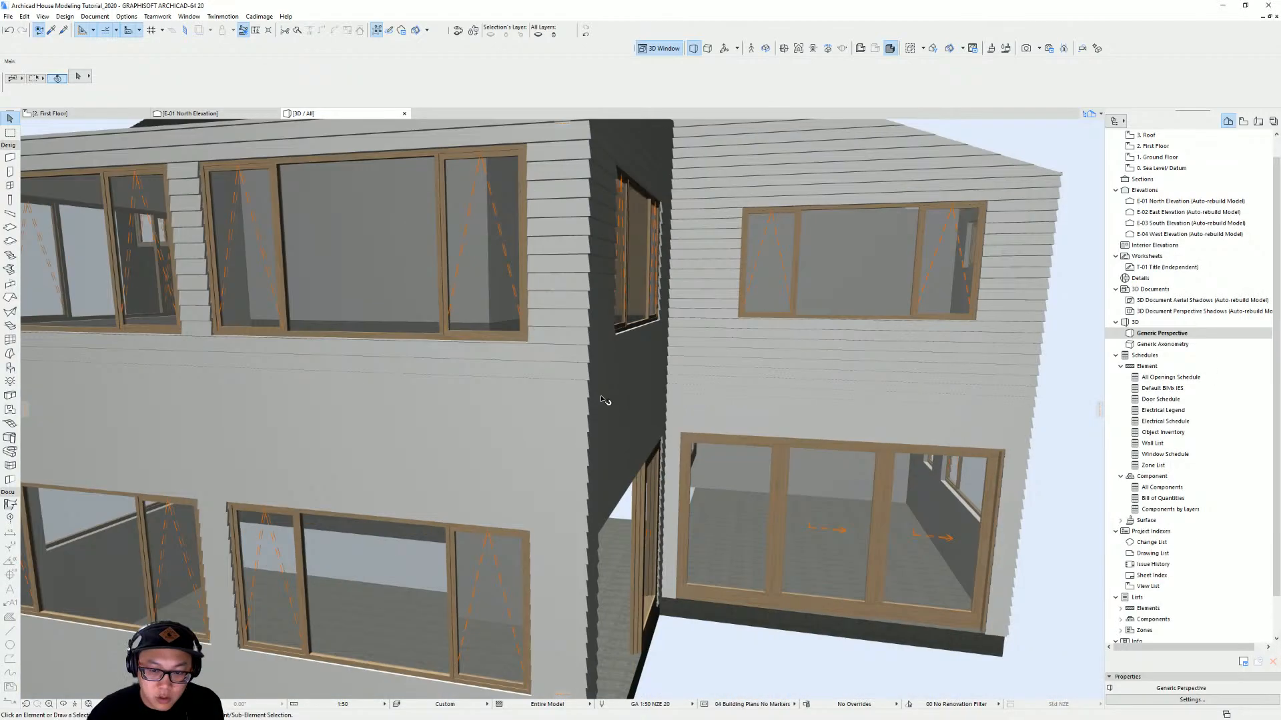
scroll(604, 400, down, 5)
Select the six first-floor wall coverings and set their configuration to Split above & below Openings
shift+middle_drag(583, 392, 598, 429)
click(601, 434)
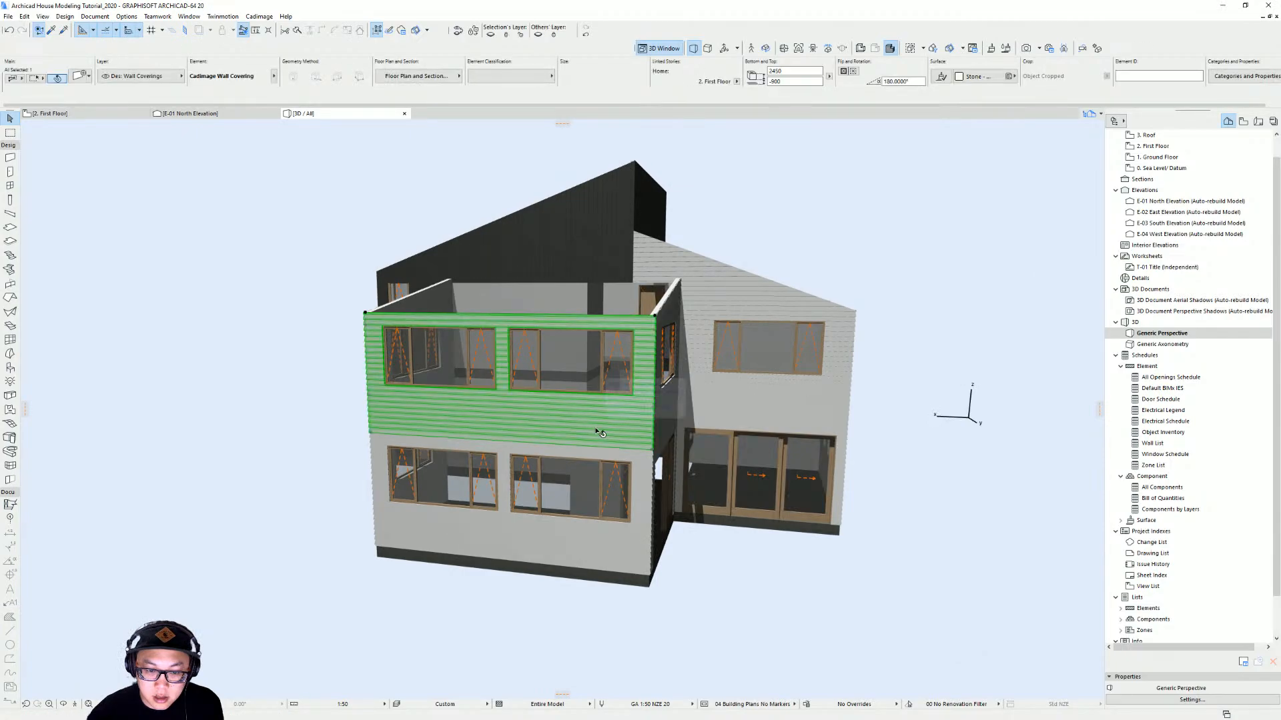
shift+click(592, 459)
shift+middle_drag(884, 434, 920, 353)
shift+click(938, 467)
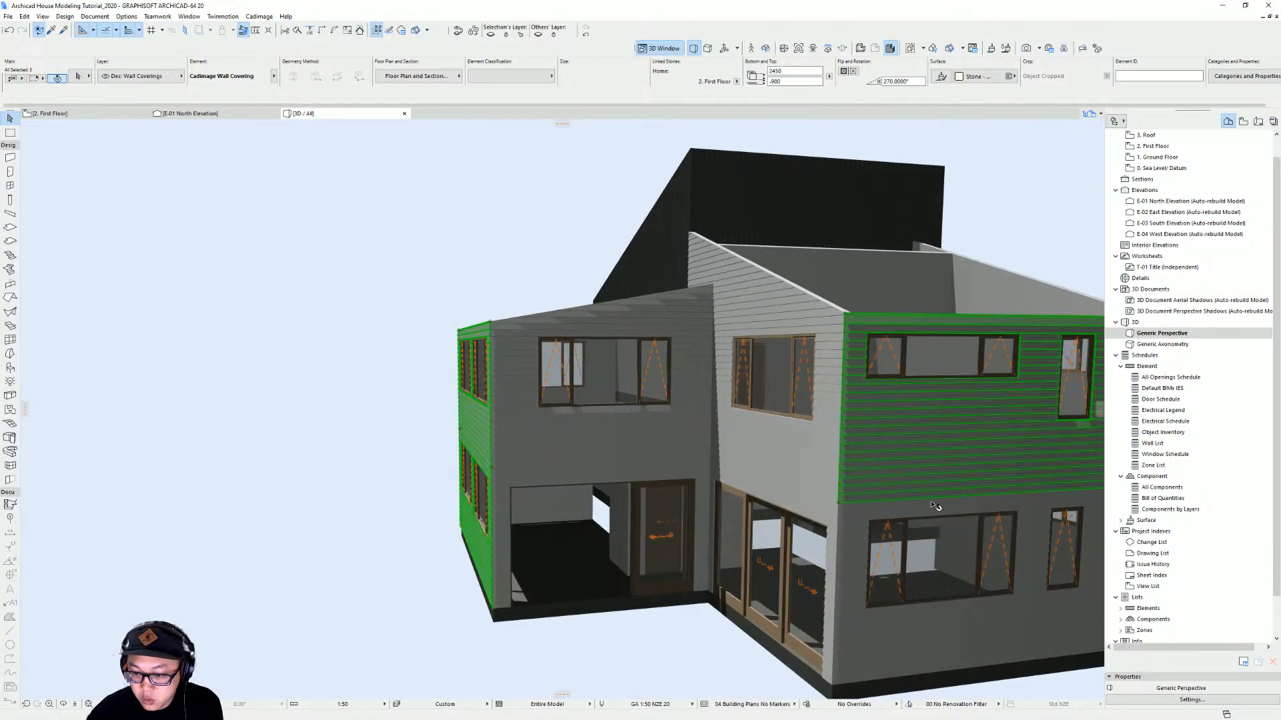
shift+click(934, 505)
shift+middle_drag(920, 444, 401, 402)
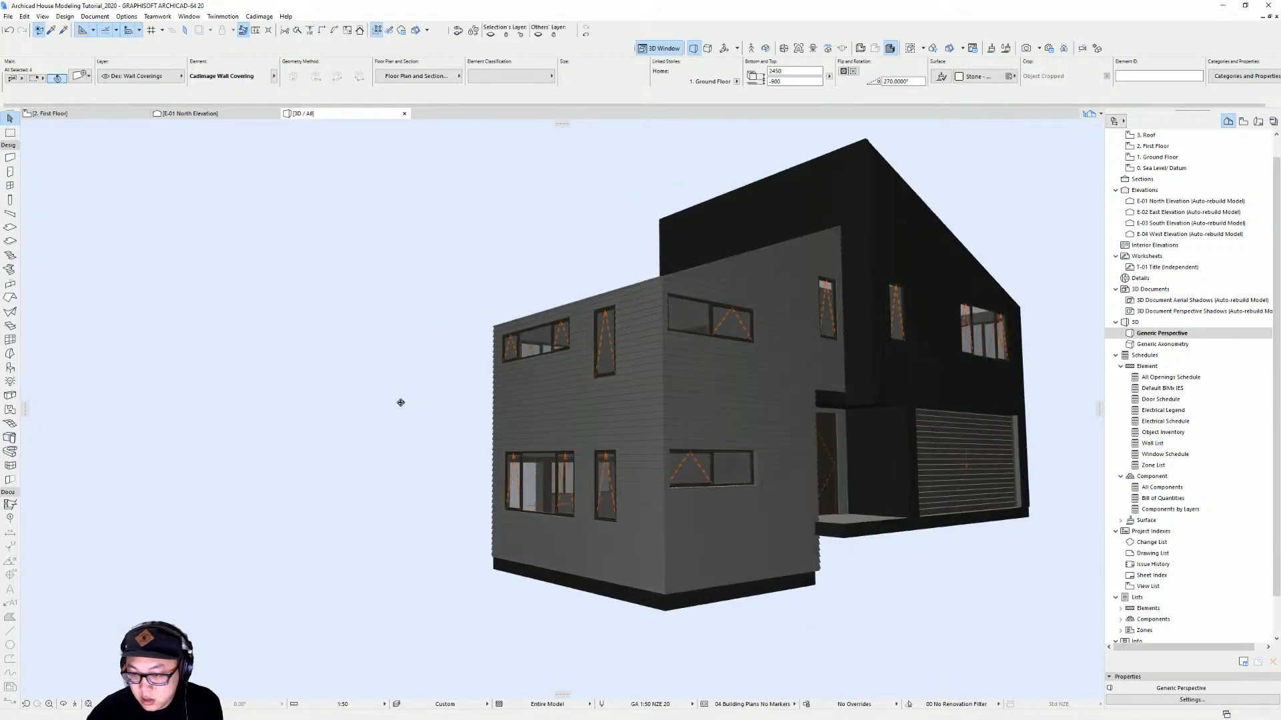
shift+click(737, 390)
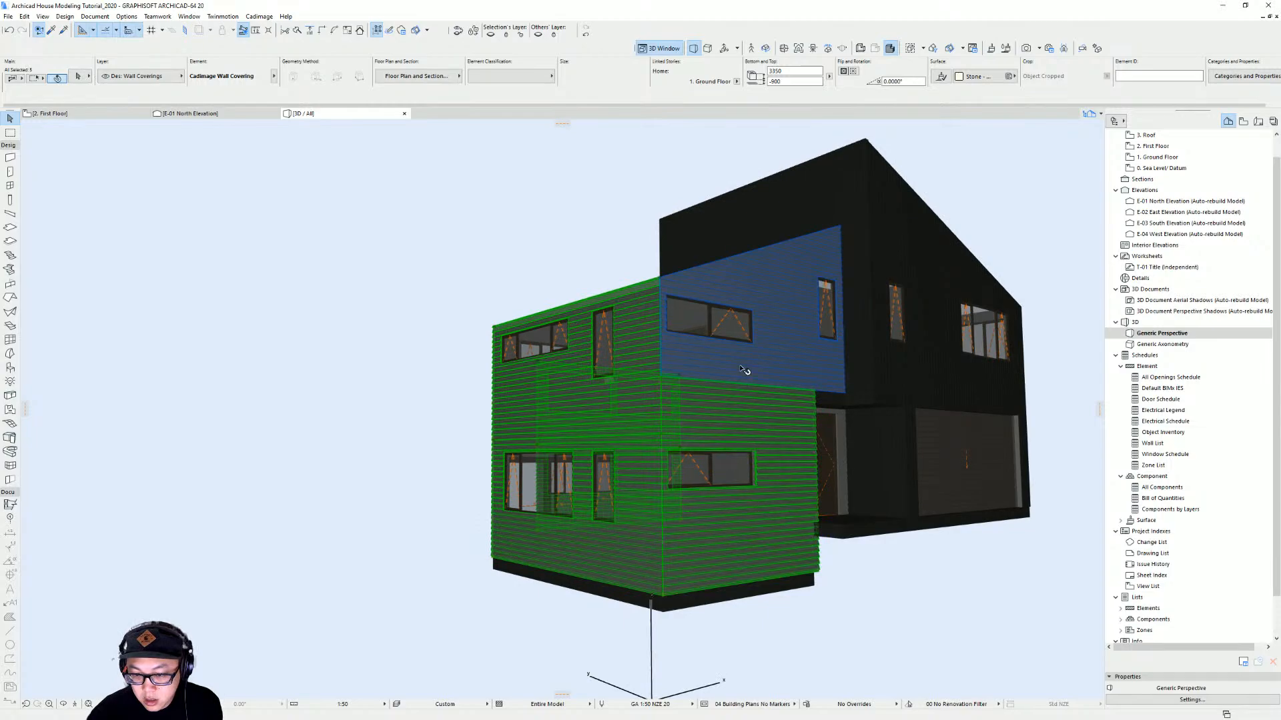
shift+click(745, 370)
shift+middle_drag(744, 371, 738, 431)
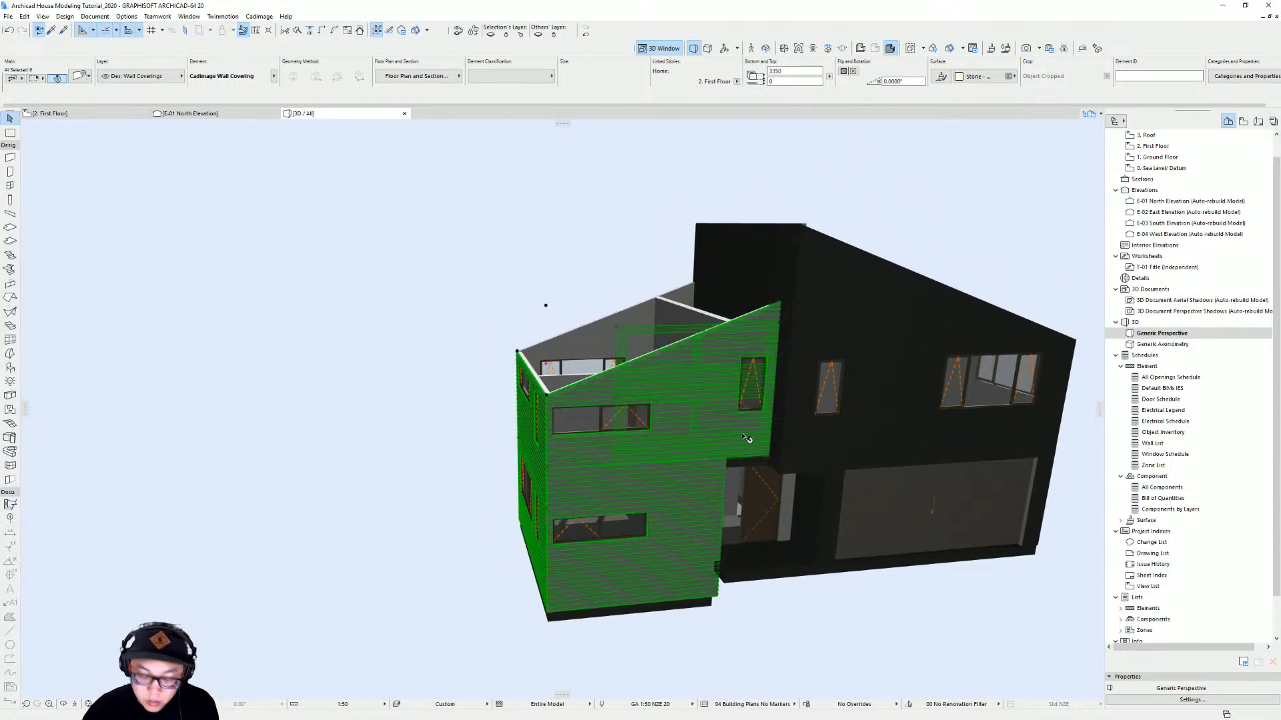
double_click(746, 437)
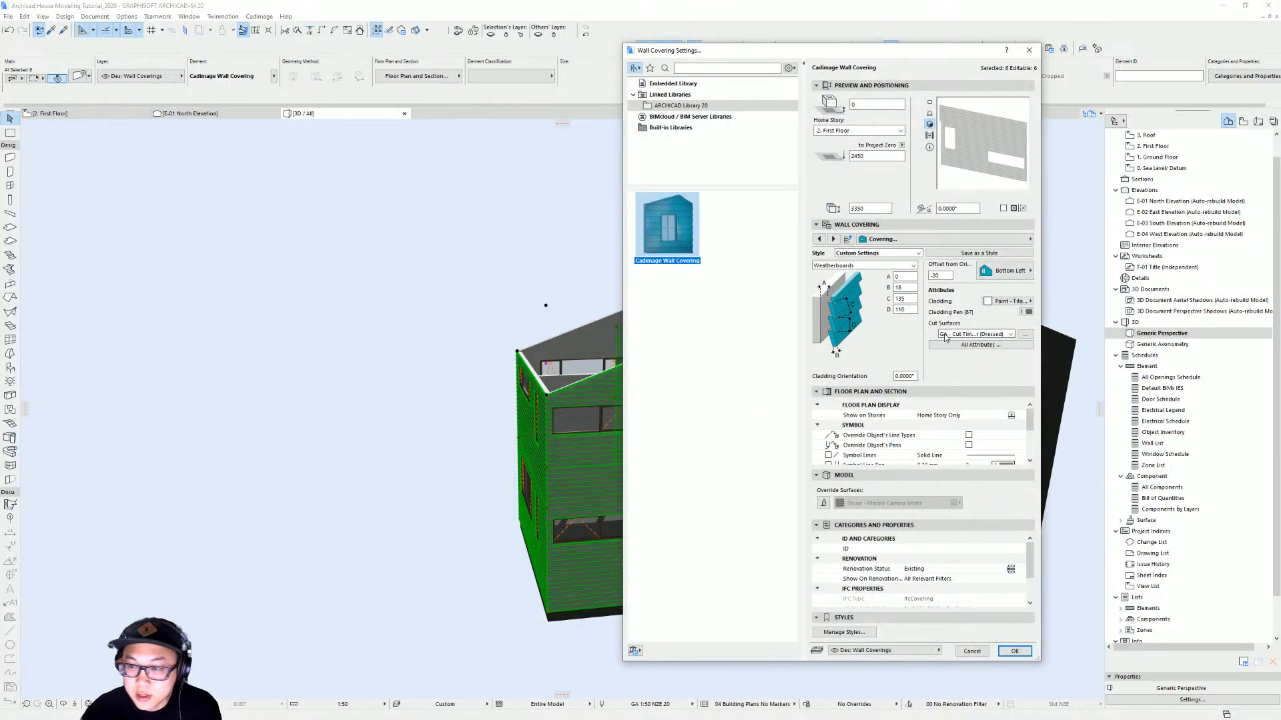
click(908, 241)
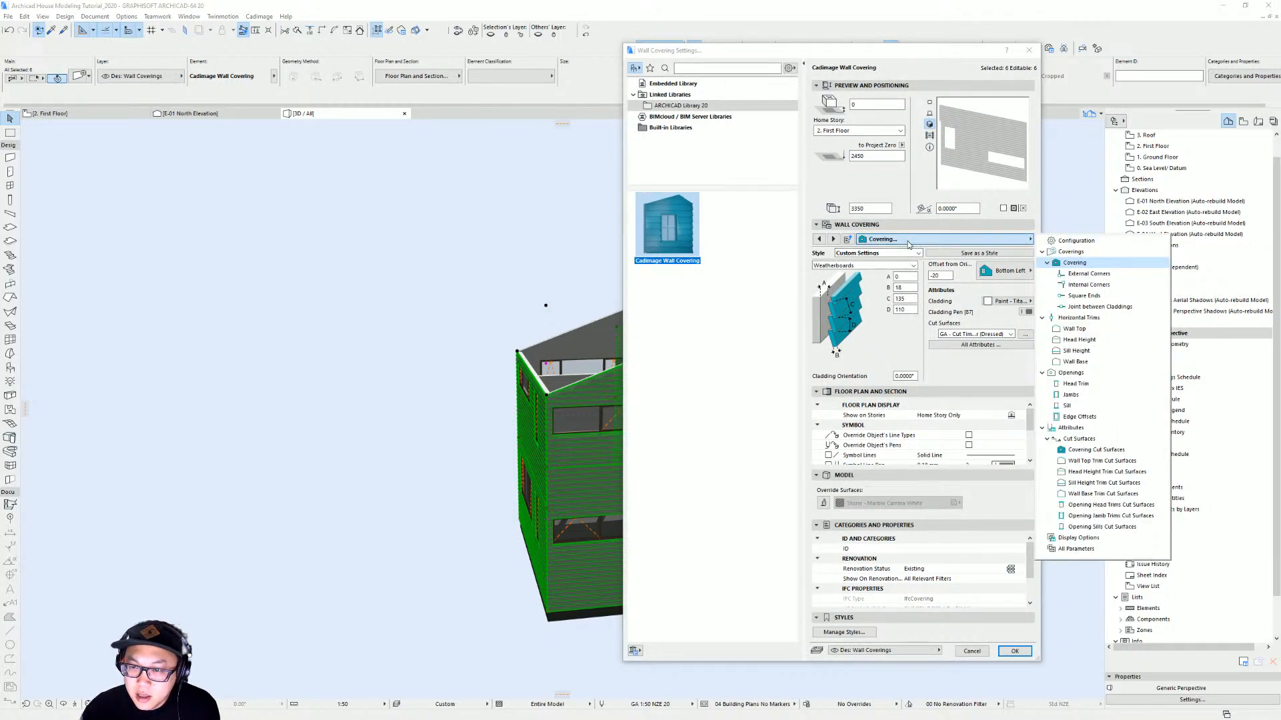
click(1087, 241)
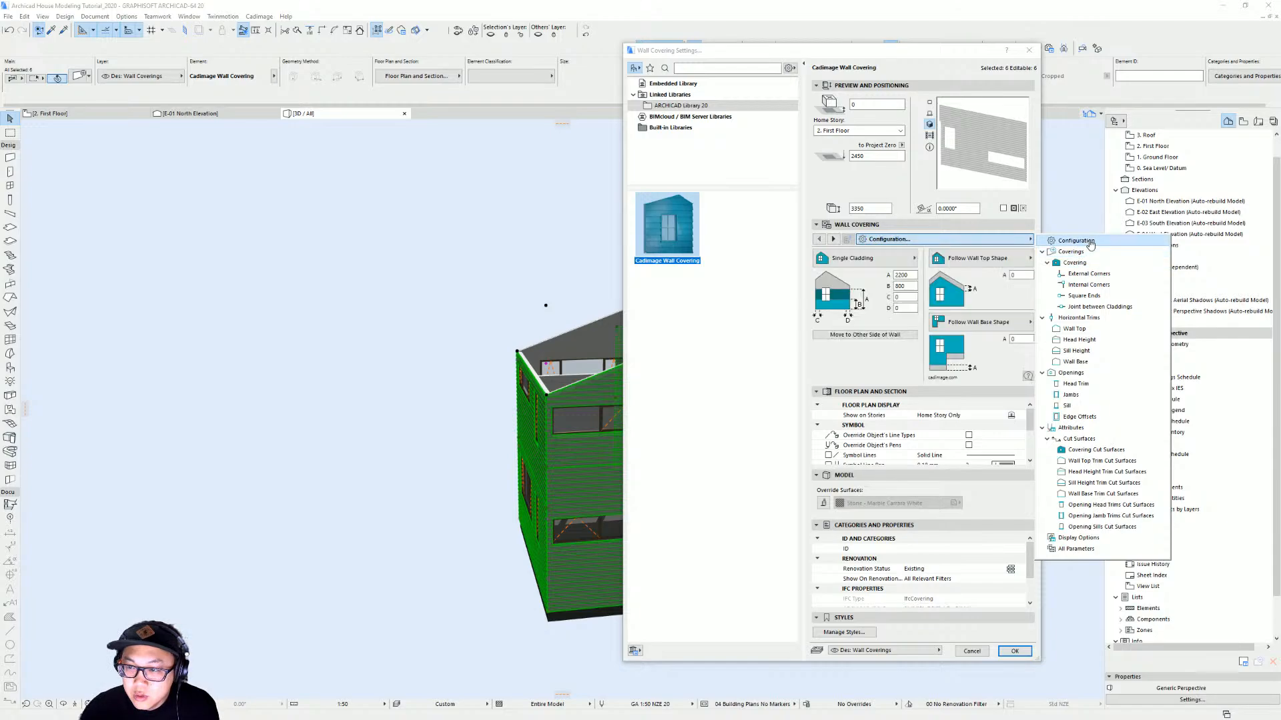
click(831, 260)
click(830, 260)
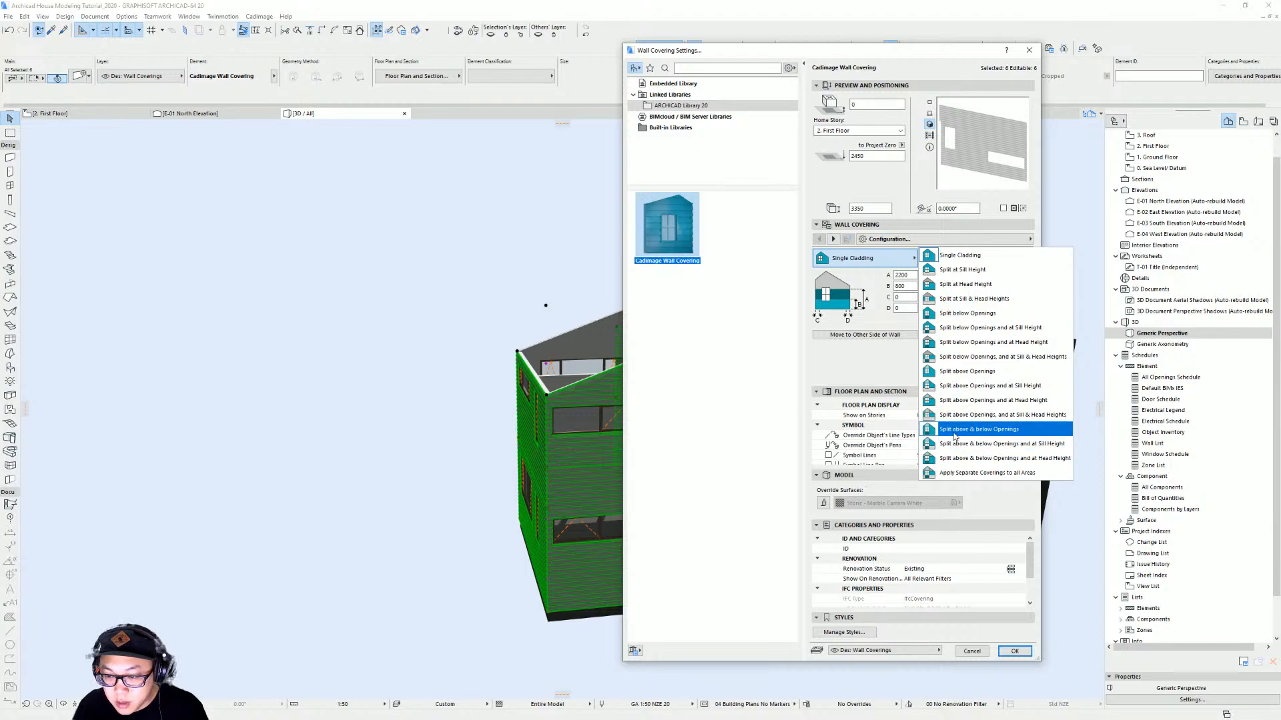
click(1032, 431)
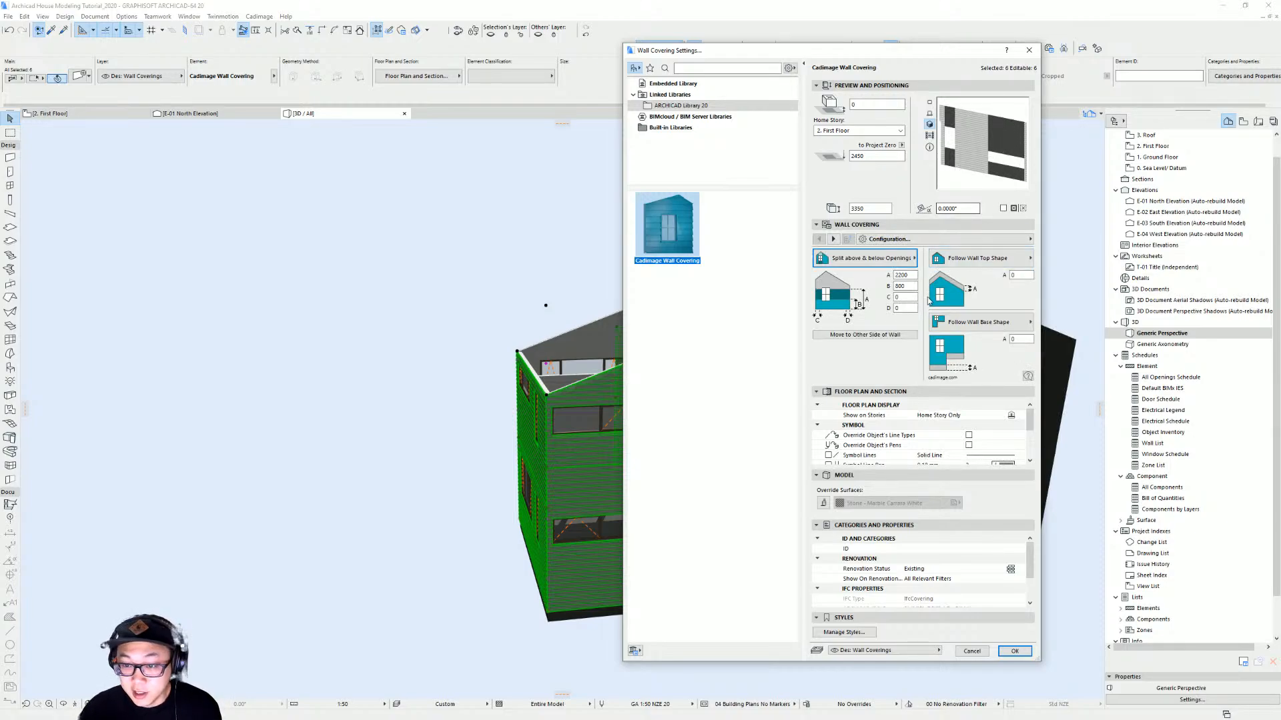
For the covering above openings, set the style to Shiplap (smooth) and the surface to Paint - Dark Grey
click(951, 240)
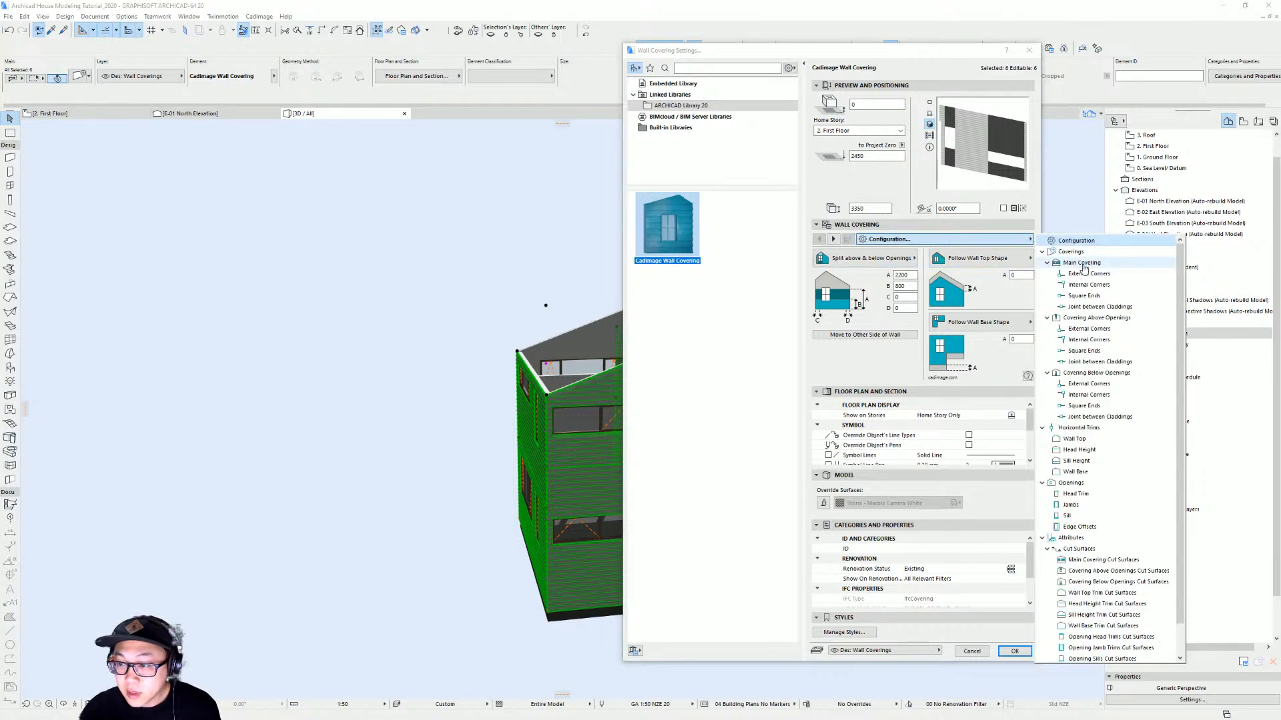
click(1082, 263)
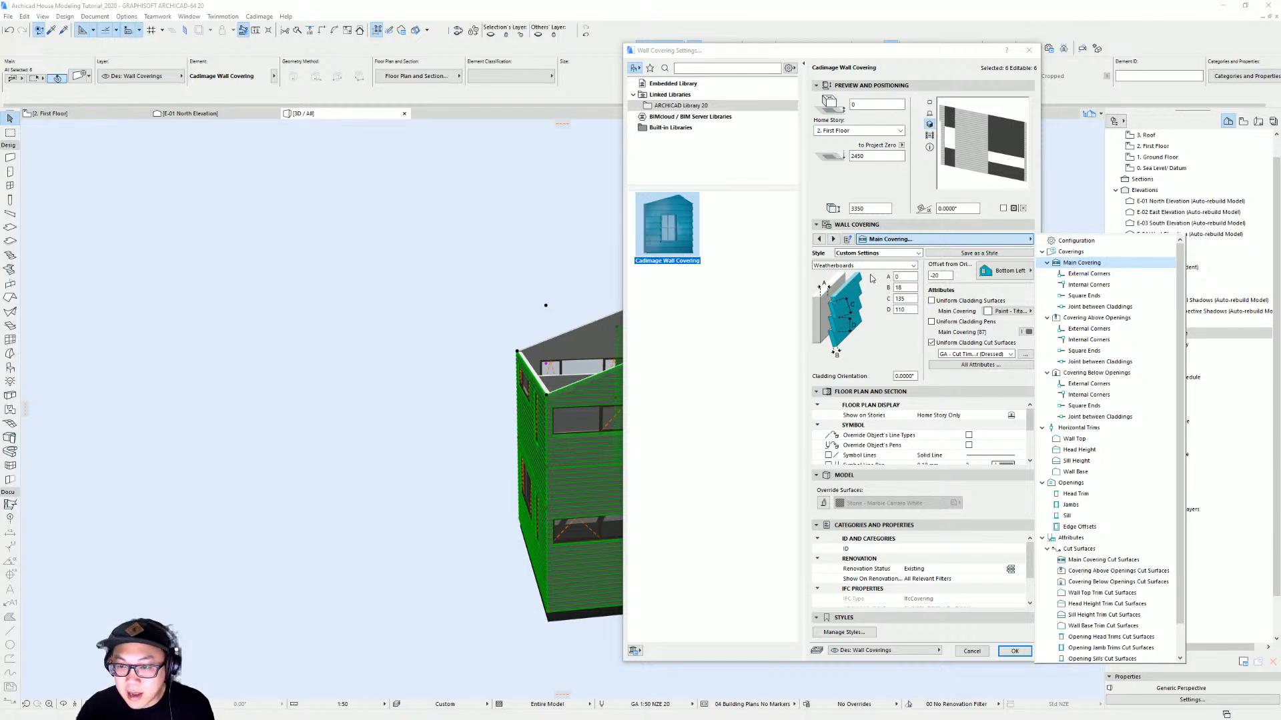
click(1095, 318)
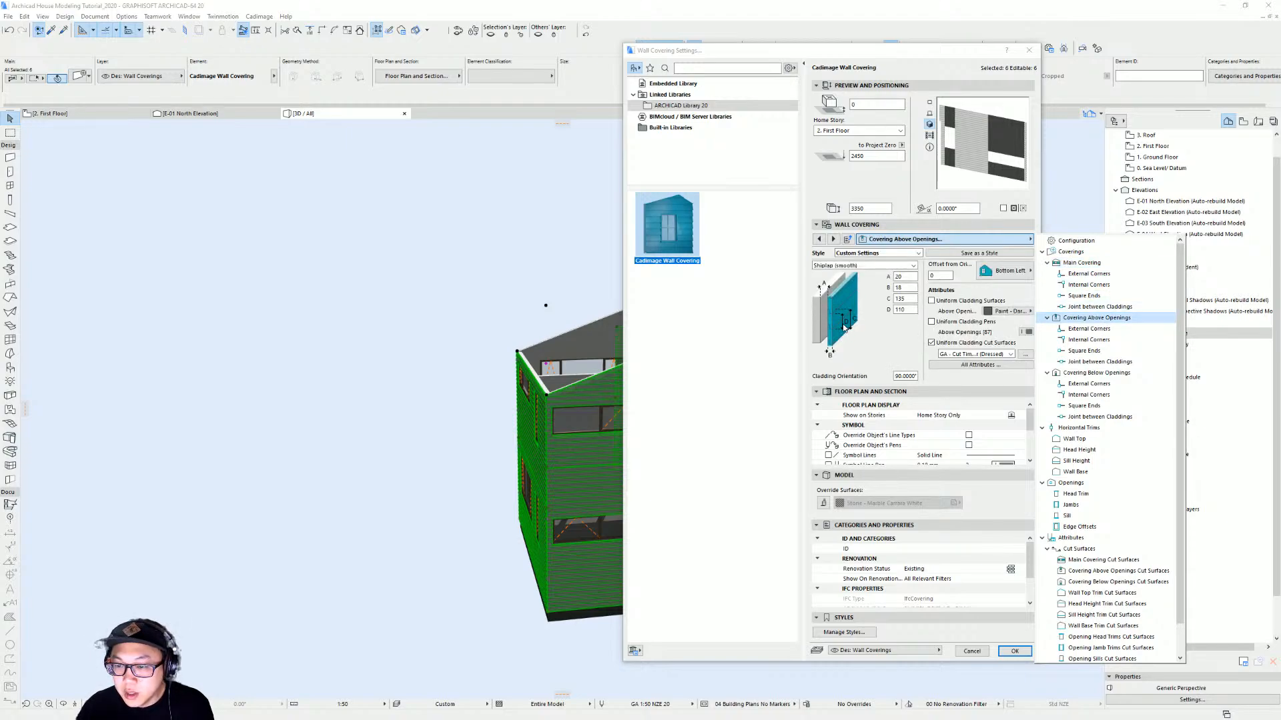
click(1002, 318)
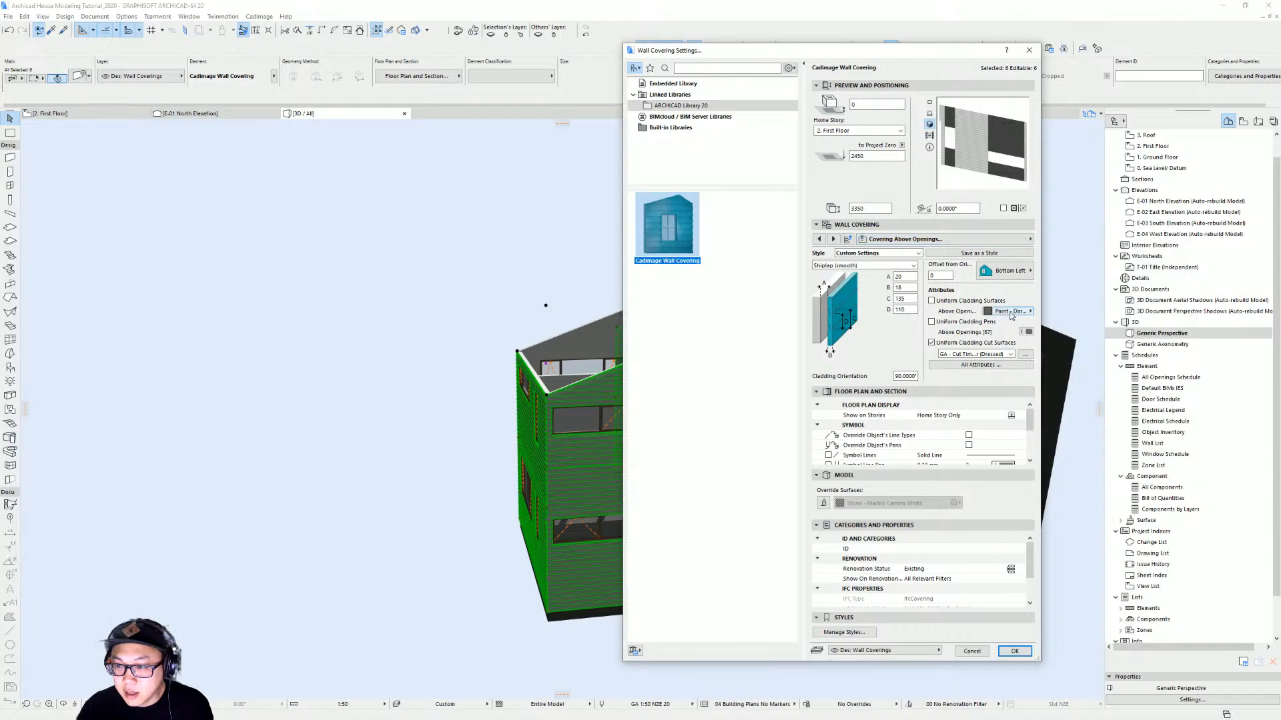
click(1008, 311)
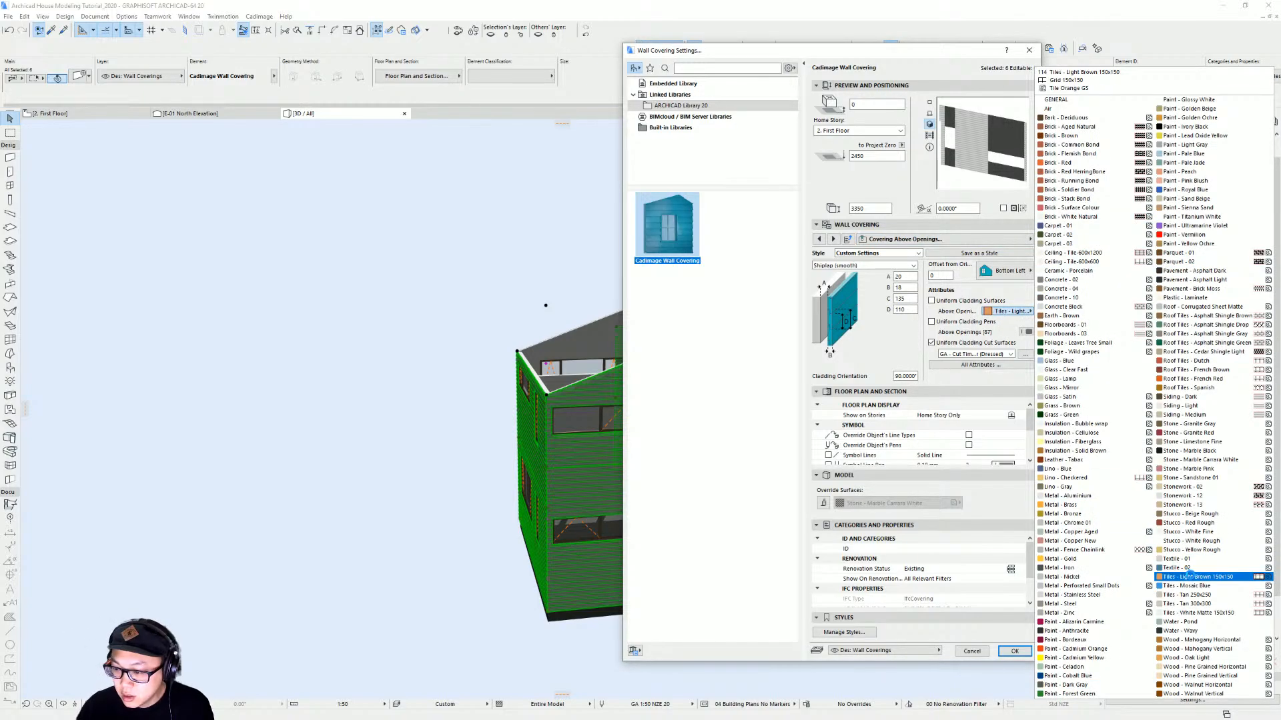
click(1195, 136)
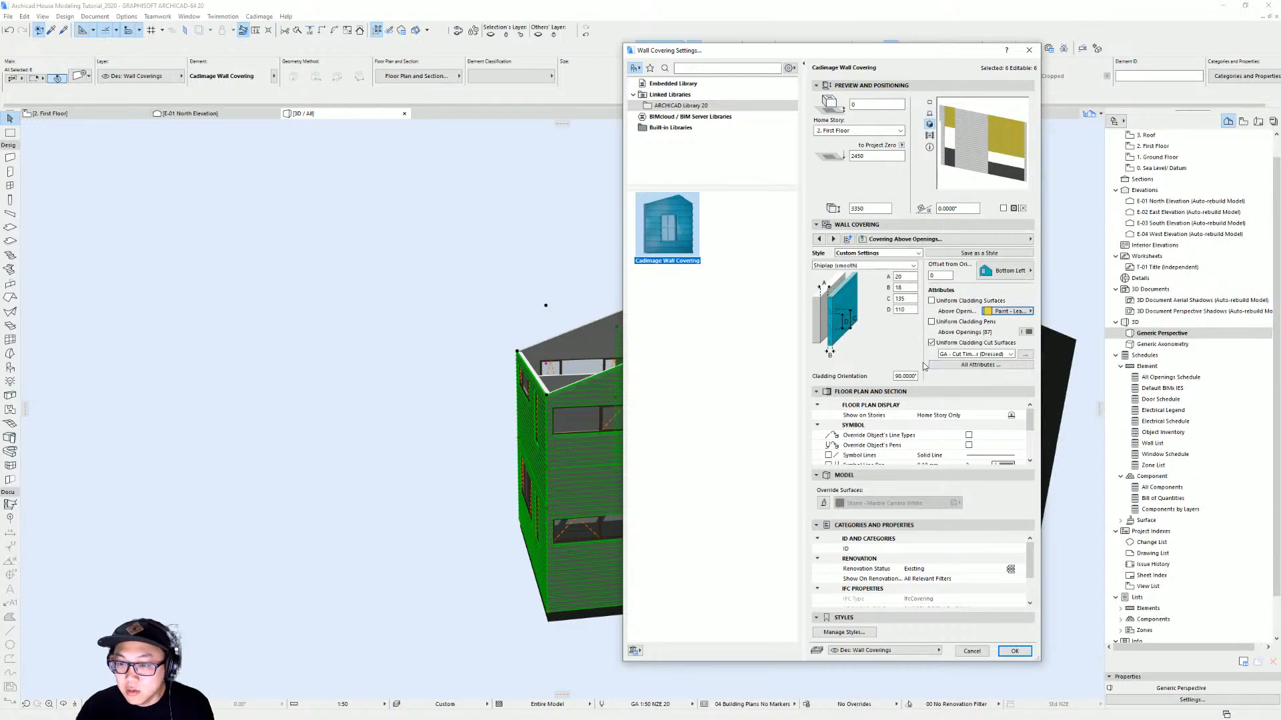
click(868, 266)
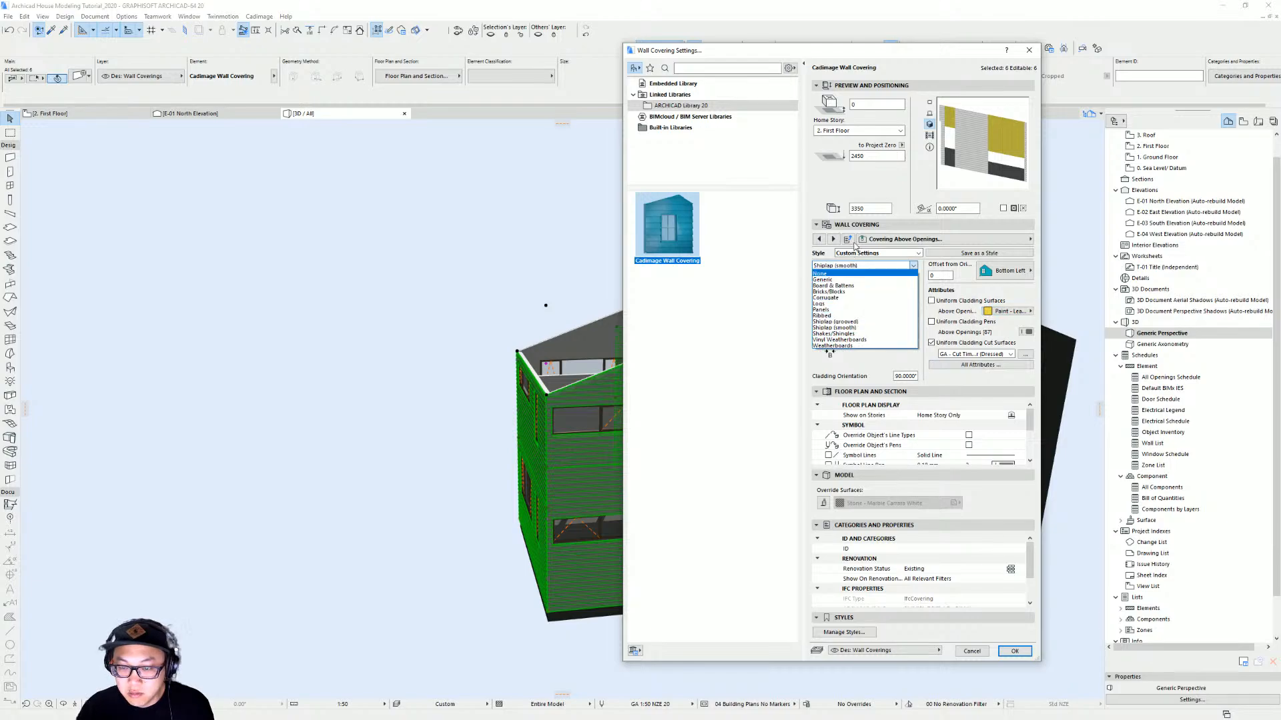
click(834, 328)
click(1007, 311)
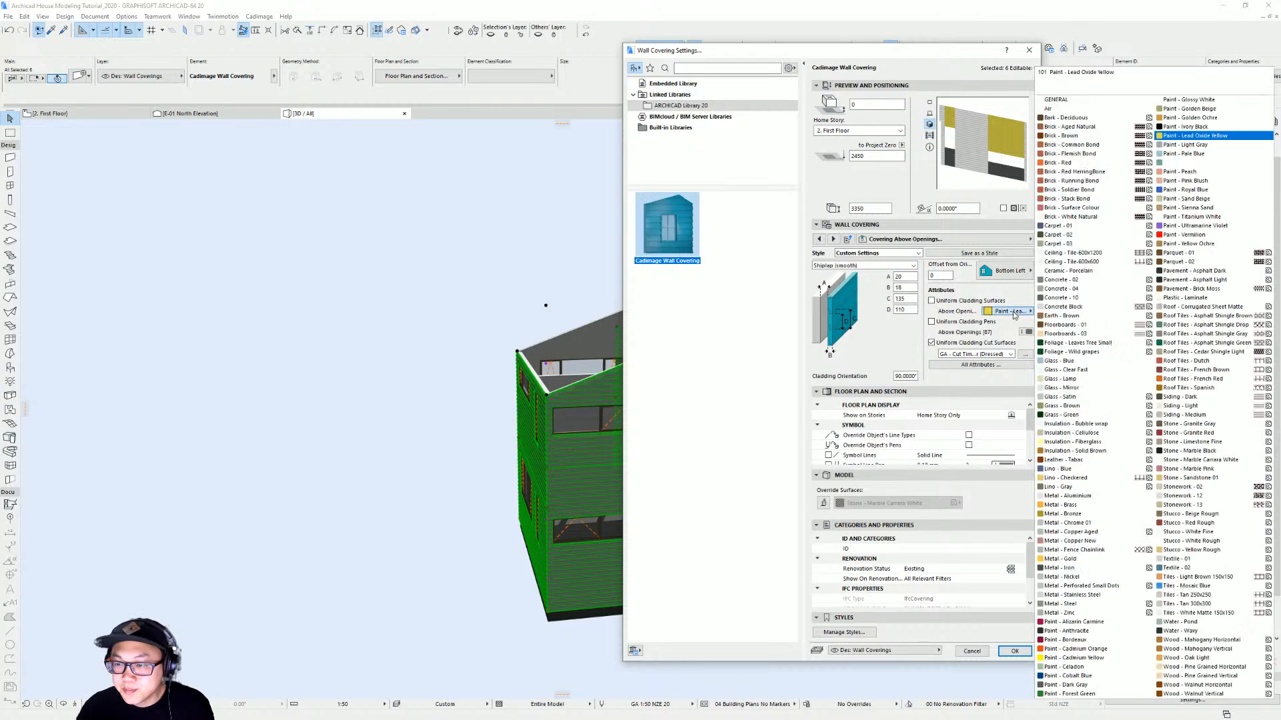
click(1079, 686)
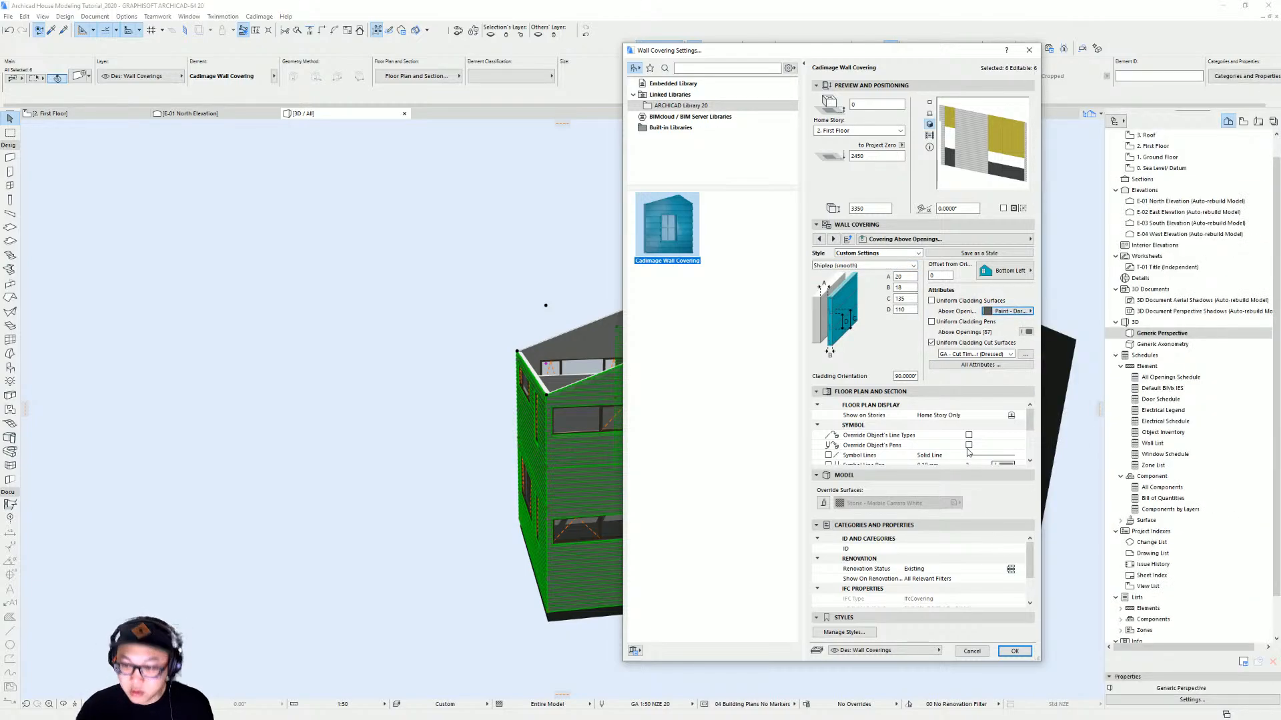
Review the covering below openings settings and apply the changes to the selected wall coverings
click(954, 239)
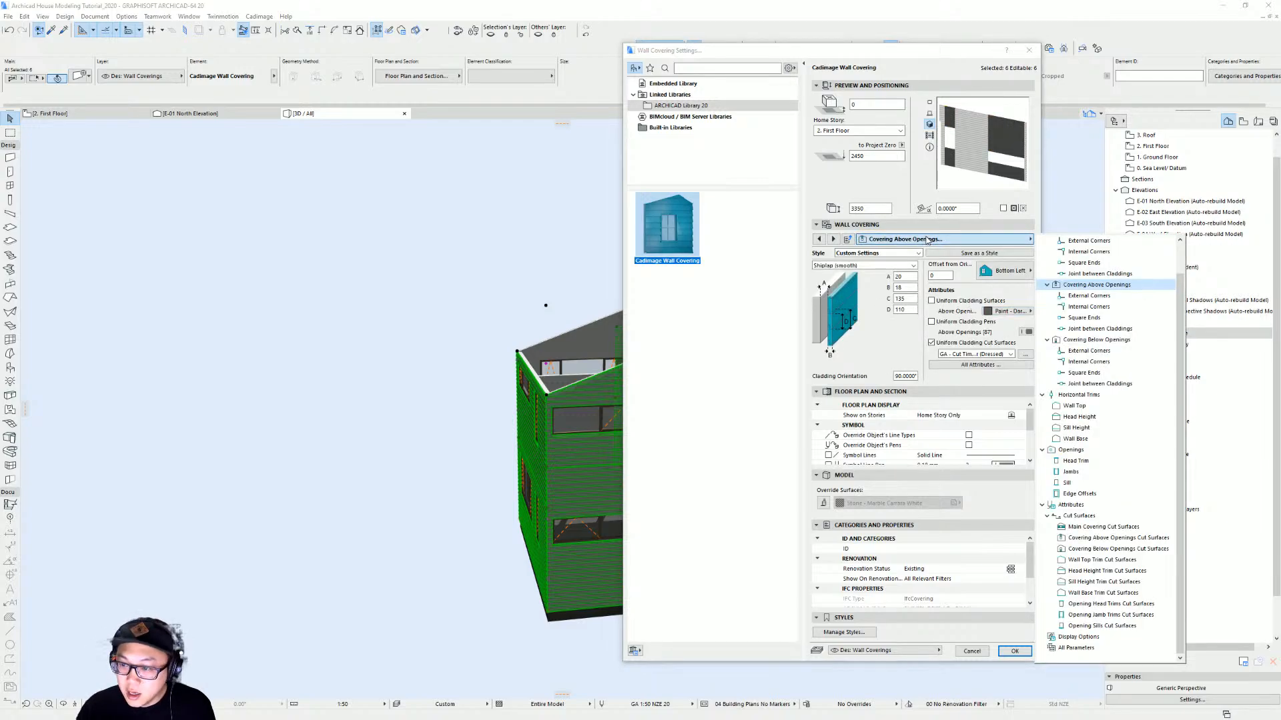
click(1119, 341)
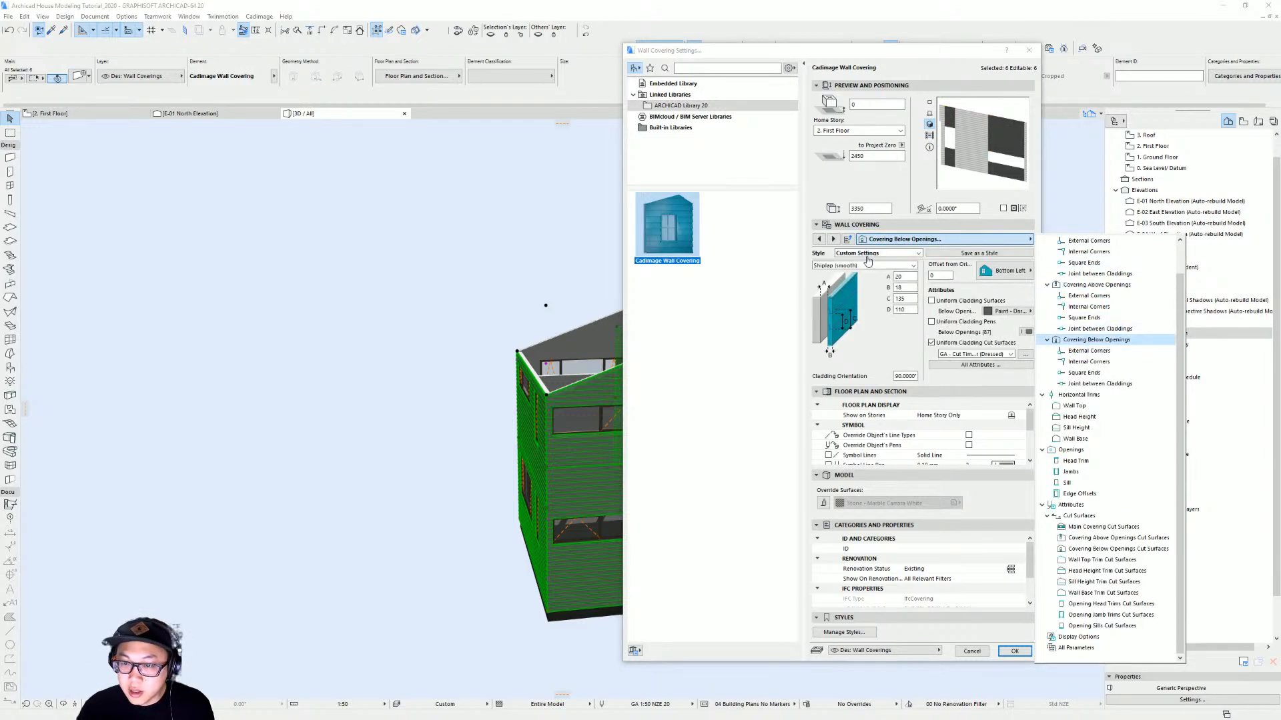
click(1025, 654)
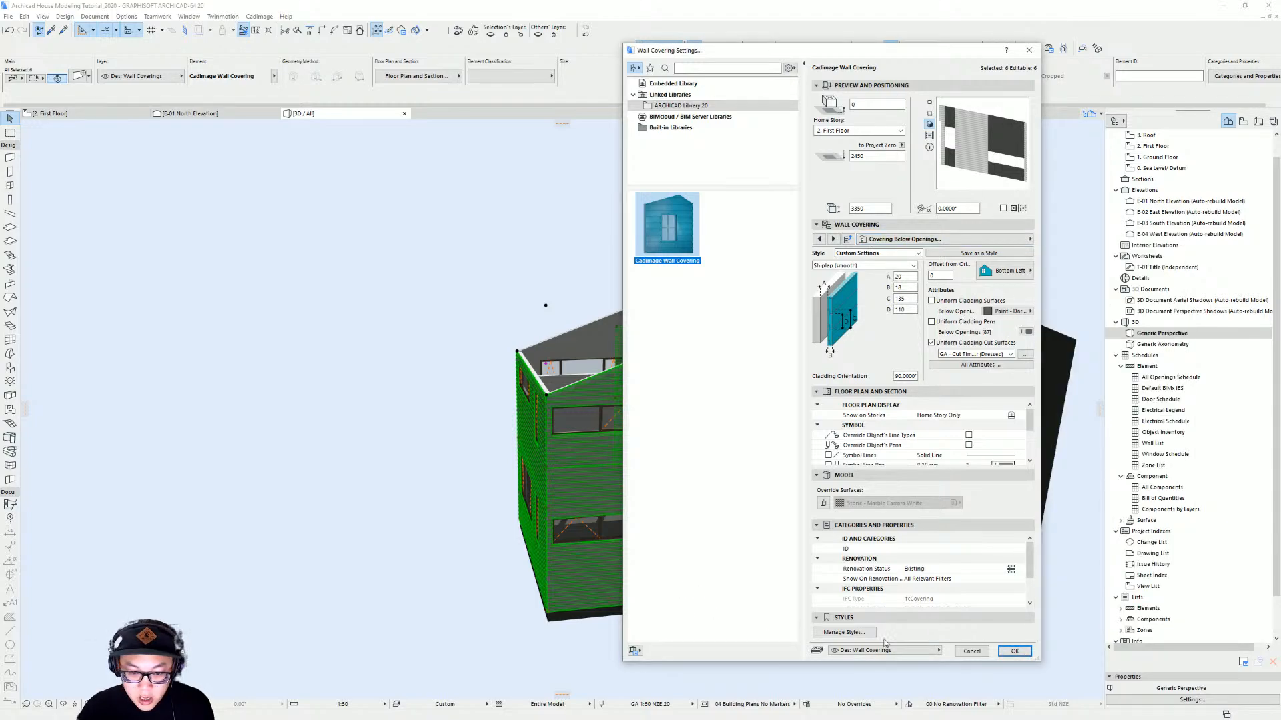
click(1014, 652)
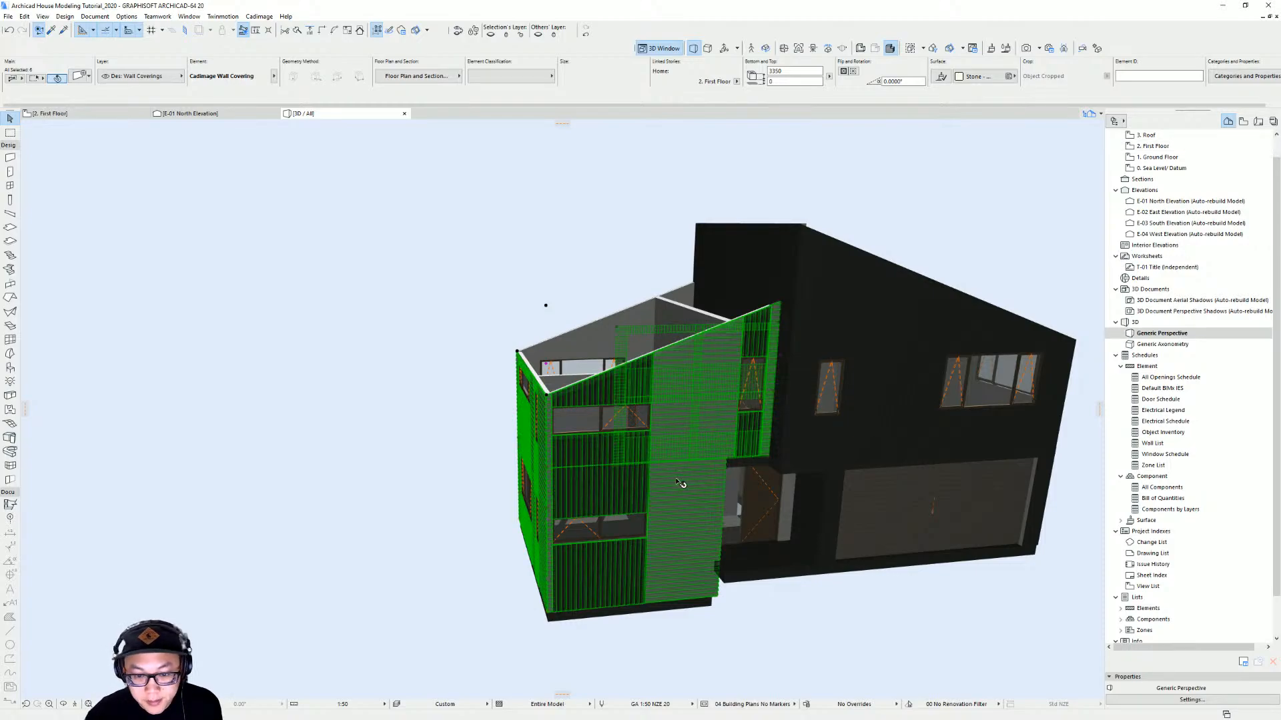
Shift the upper triple window on the front wall slightly sideways to line up with the covering panels
scroll(623, 497, up, 8)
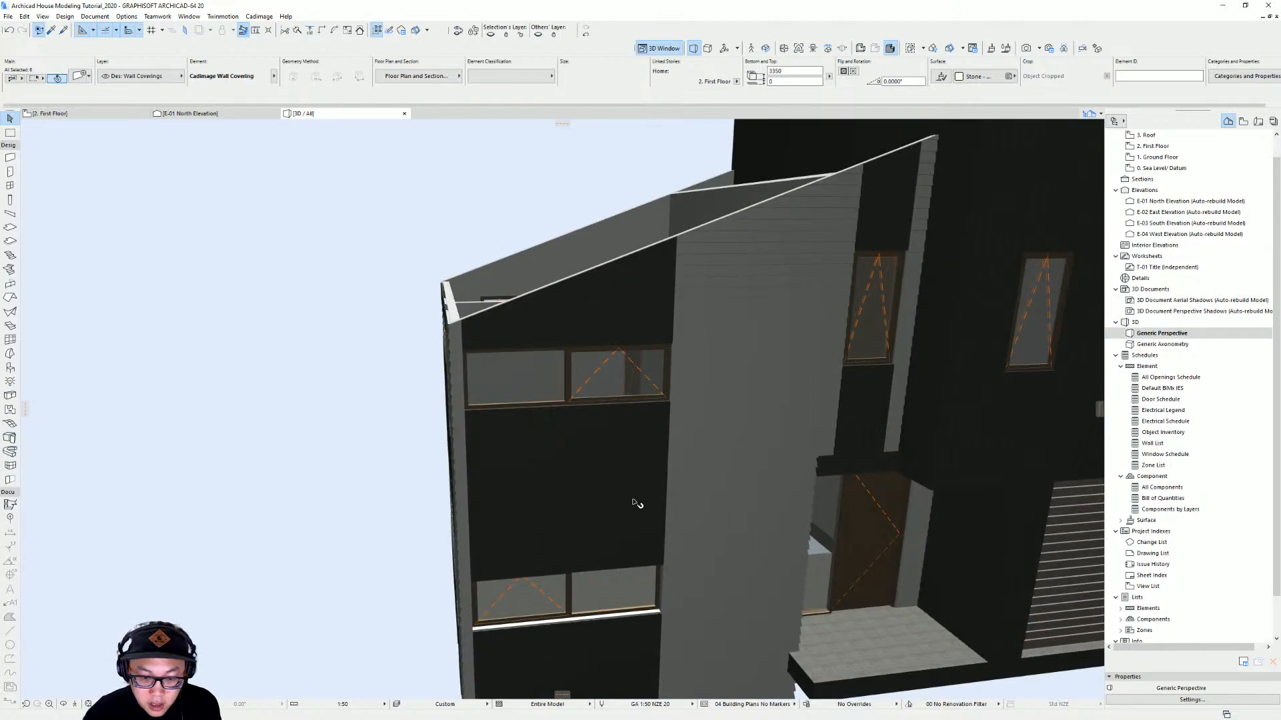
shift+middle_drag(623, 450, 618, 449)
scroll(520, 444, down, 1)
shift+middle_drag(521, 444, 695, 420)
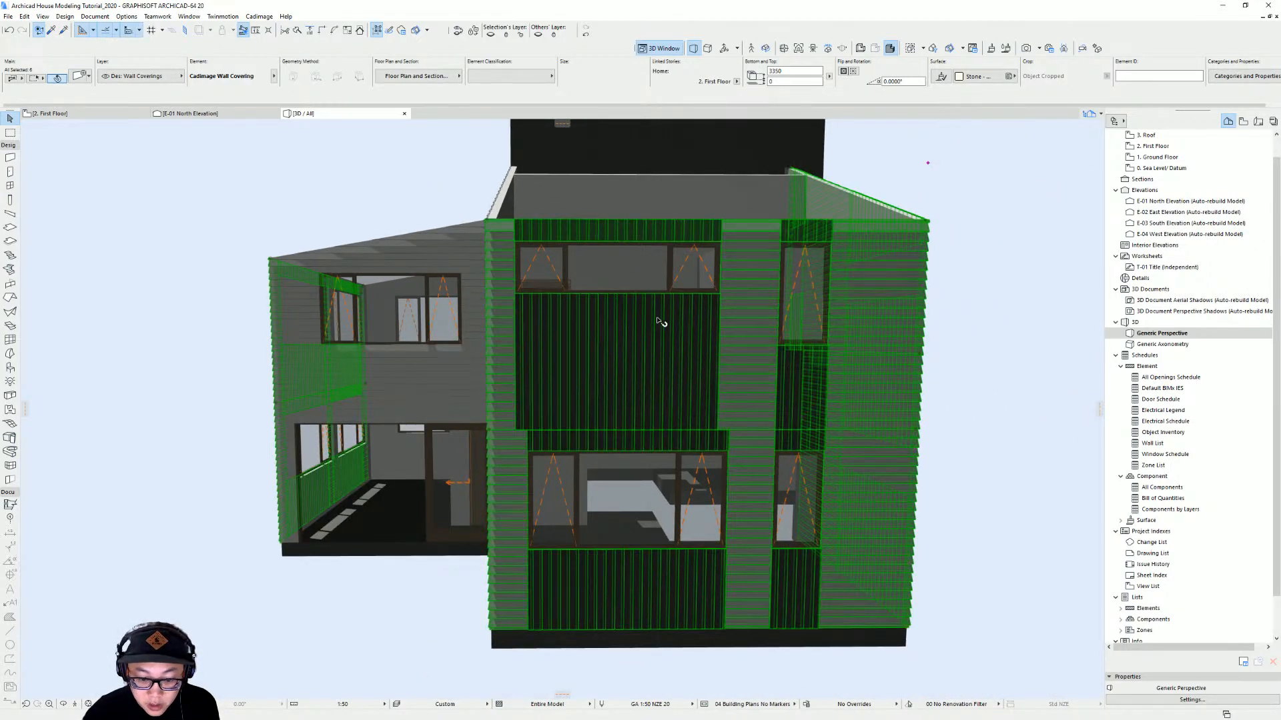
shift+middle_drag(659, 320, 659, 377)
click(694, 314)
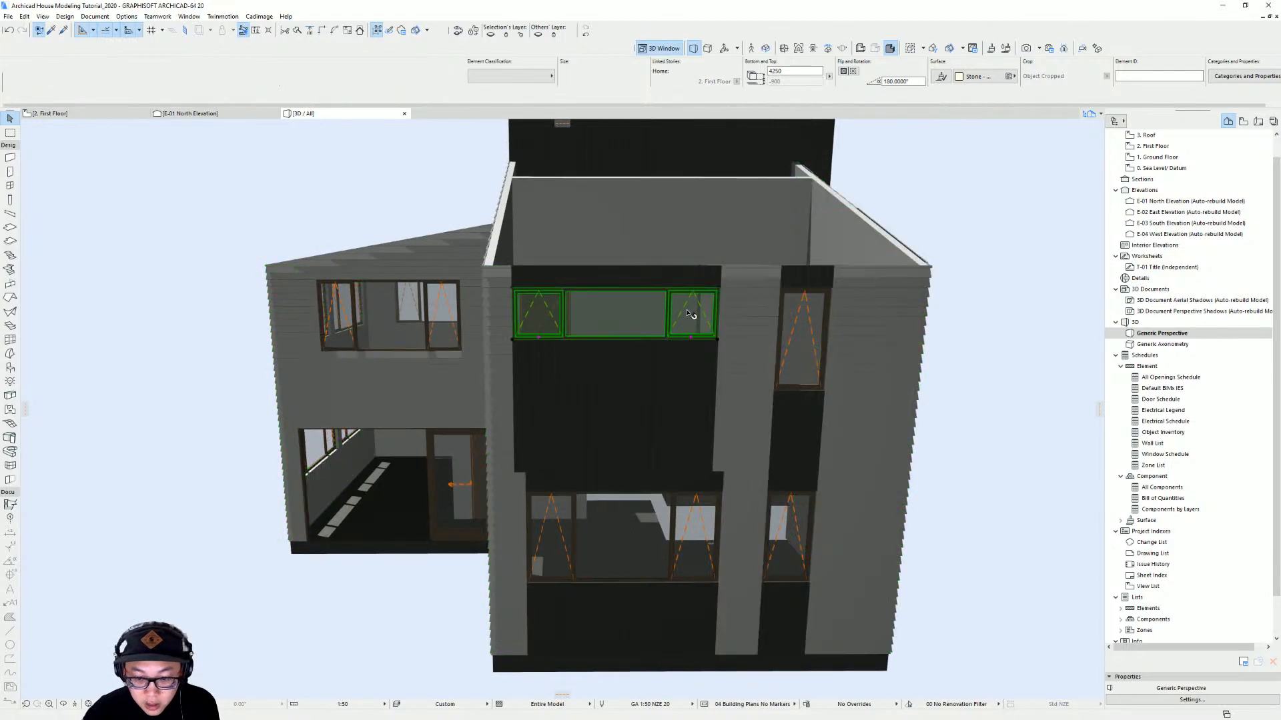
click(720, 343)
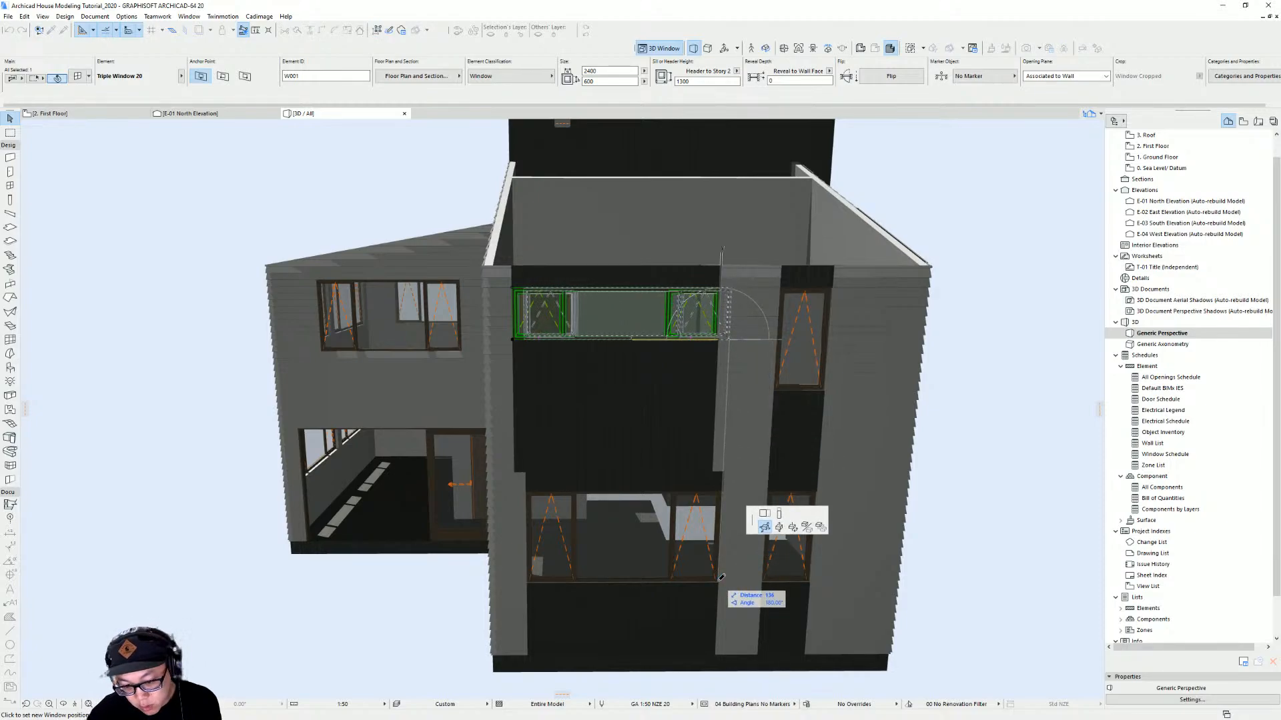
click(718, 579)
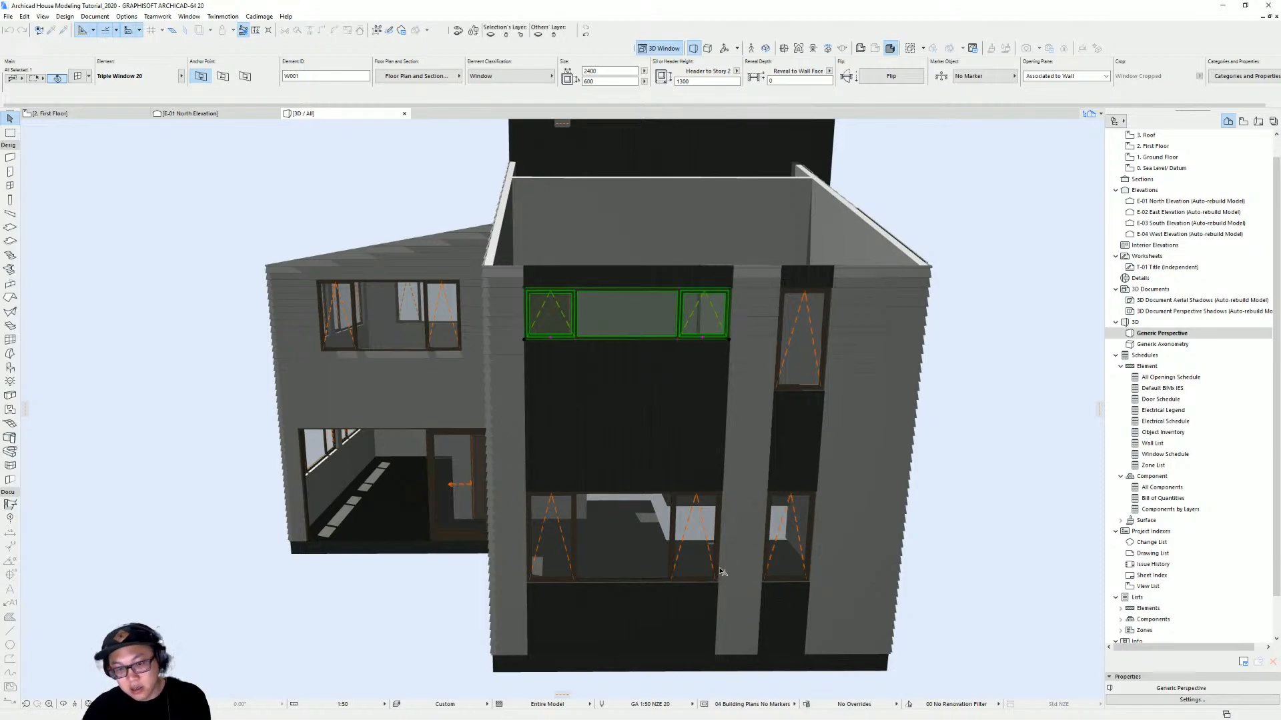
key(Escape)
Turn on the Dec Roofs layer so the roofs show in the 3D model
shift+middle_drag(600, 460, 864, 395)
middle_drag(380, 446, 778, 472)
scroll(666, 446, up, 4)
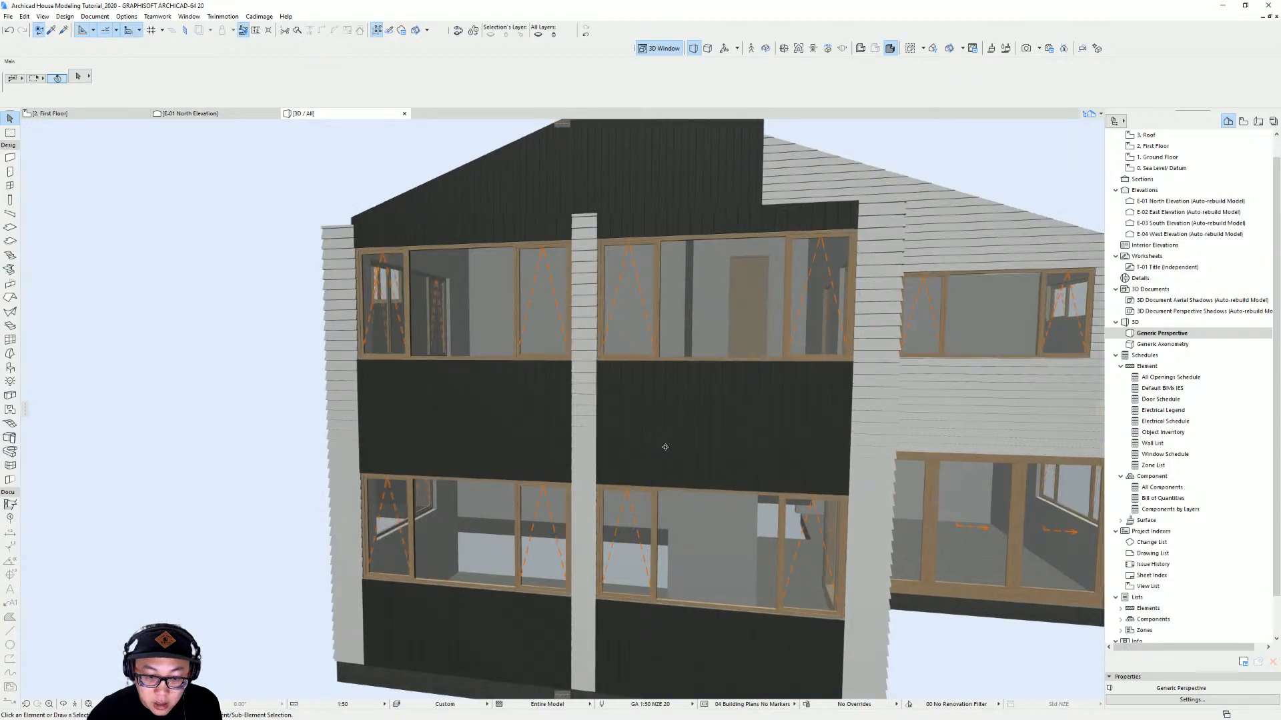
mouse_move(666, 446)
shift+middle_down()
mouse_move(1026, 487)
mouse_move(652, 443)
mouse_move(771, 451)
mouse_move(670, 432)
mouse_move(622, 452)
mouse_move(450, 387)
mouse_move(767, 372)
mouse_move(606, 452)
mouse_move(554, 437)
mouse_move(122, 420)
mouse_move(128, 363)
mouse_move(477, 418)
mouse_move(692, 429)
mouse_move(694, 391)
mouse_move(653, 447)
shift+middle_up()
scroll(670, 432, down, 3)
middle_drag(662, 345, 643, 375)
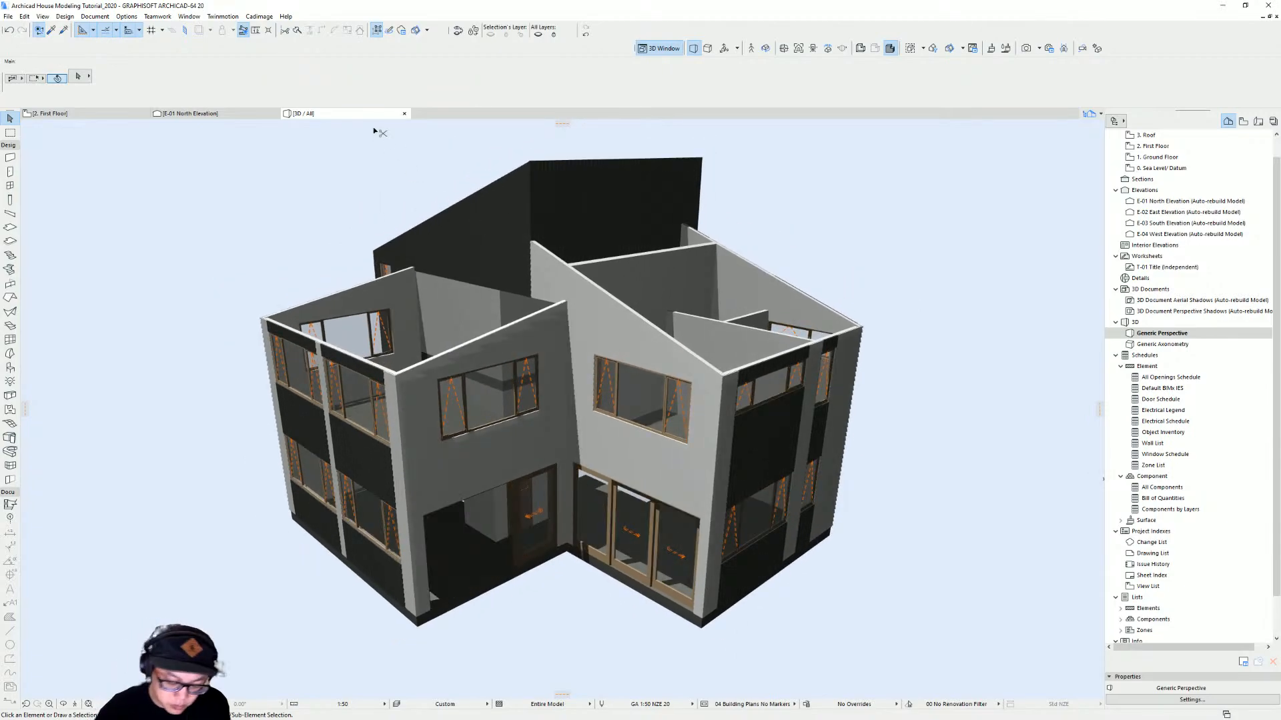
key(ctrl+l)
click(344, 308)
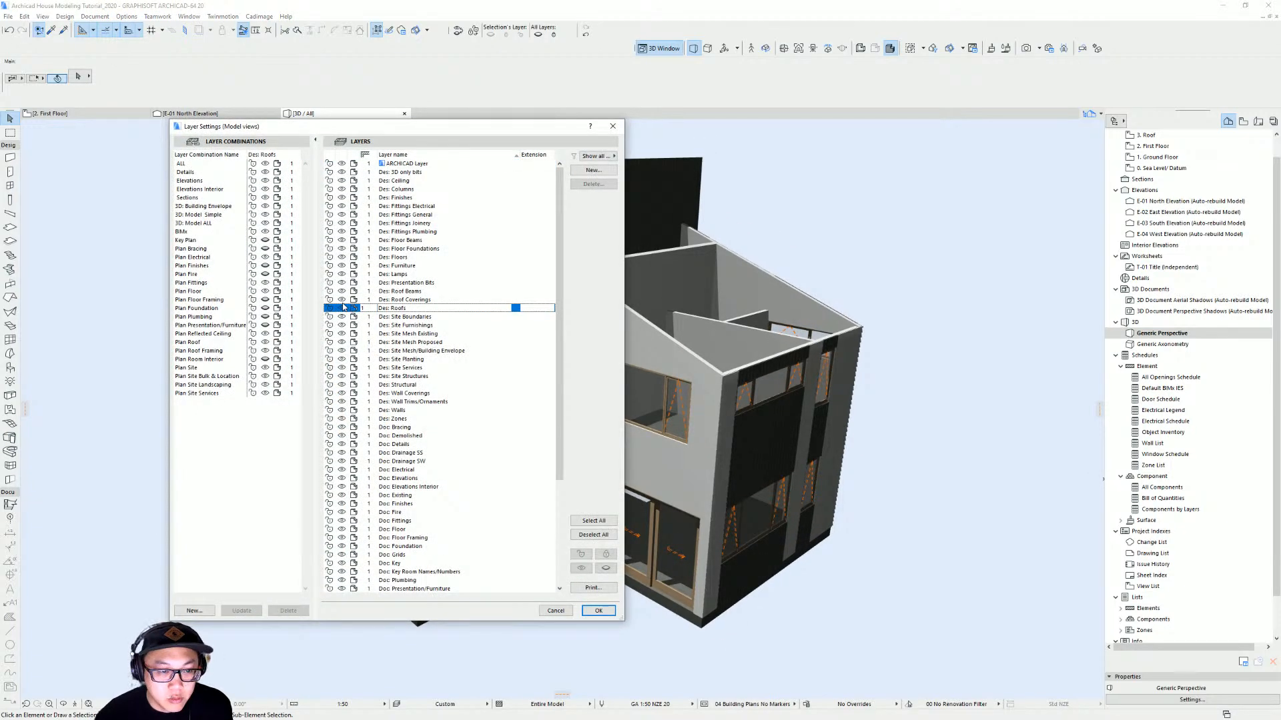
key(Return)
Switch to the Roof story plan and show the Dec Roofs layer there as well
shift+middle_drag(557, 324, 498, 354)
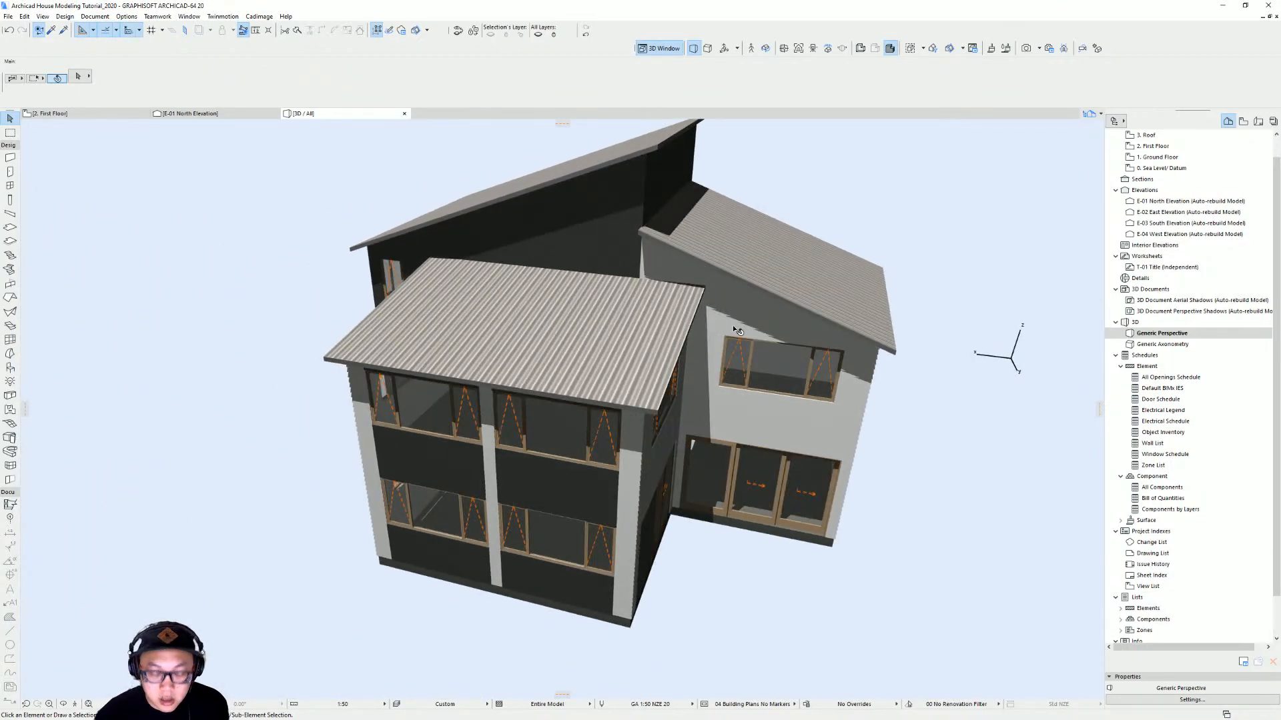
key(F2)
scroll(640, 357, down, 4)
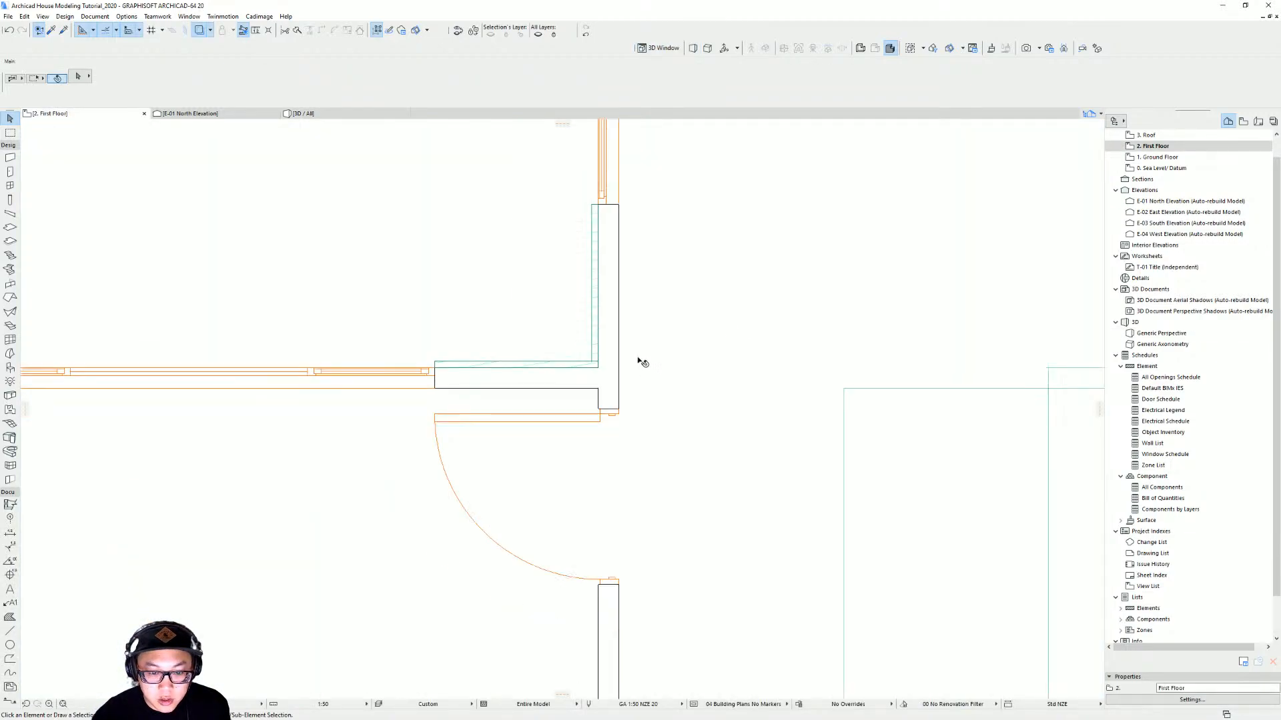
scroll(629, 333, down, 3)
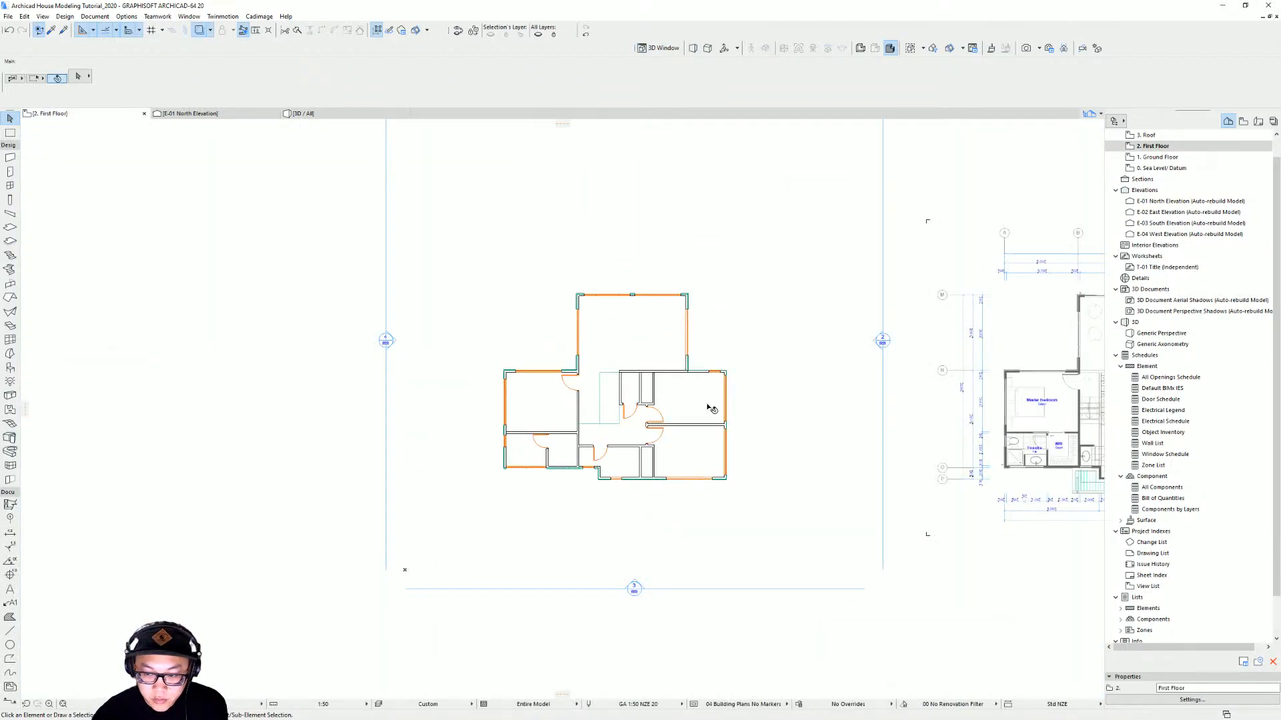
key(ctrl+Up)
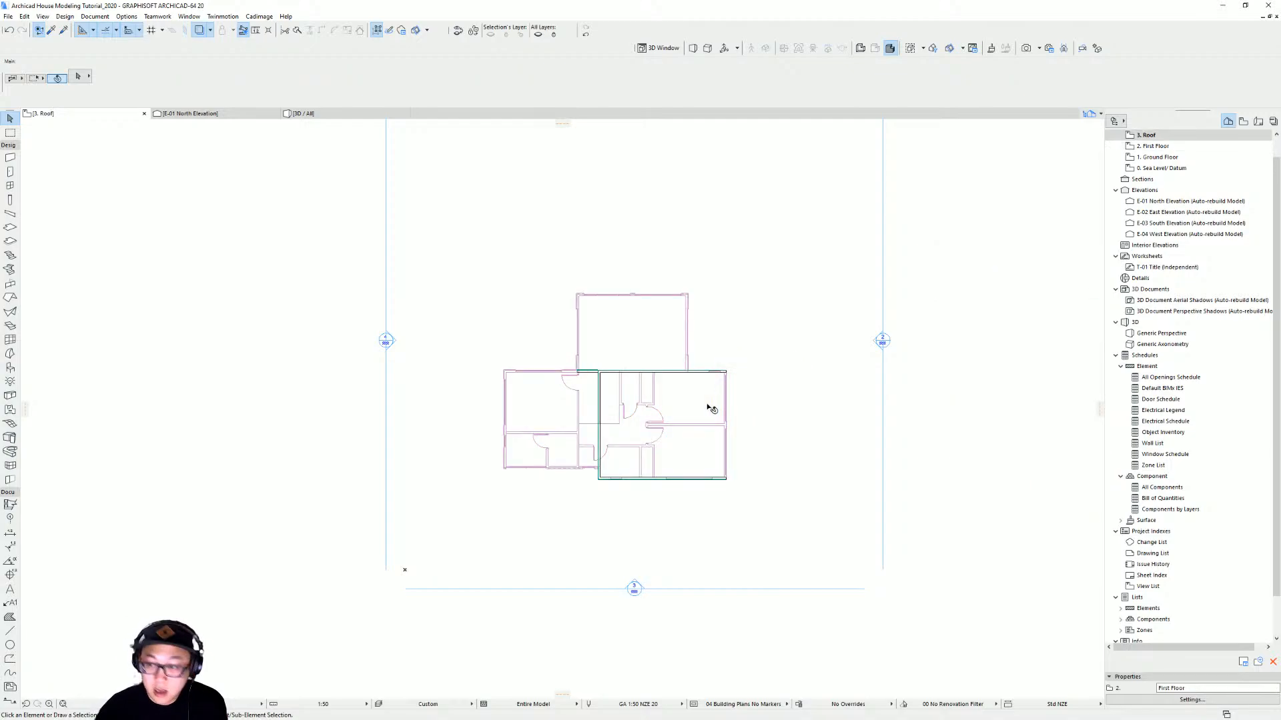
key(ctrl+l)
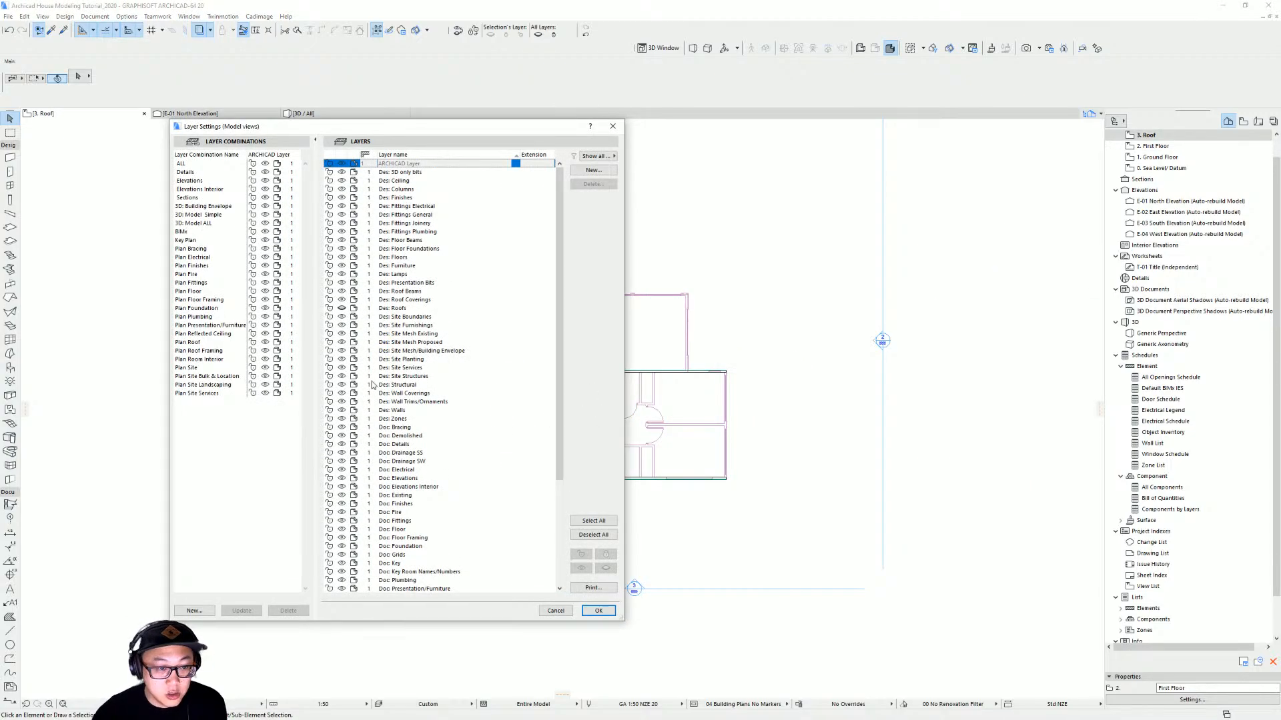
click(340, 308)
key(Return)
Select the two roofs on the Roof story and start a Cadimage Roof Covering for them
scroll(687, 366, up, 2)
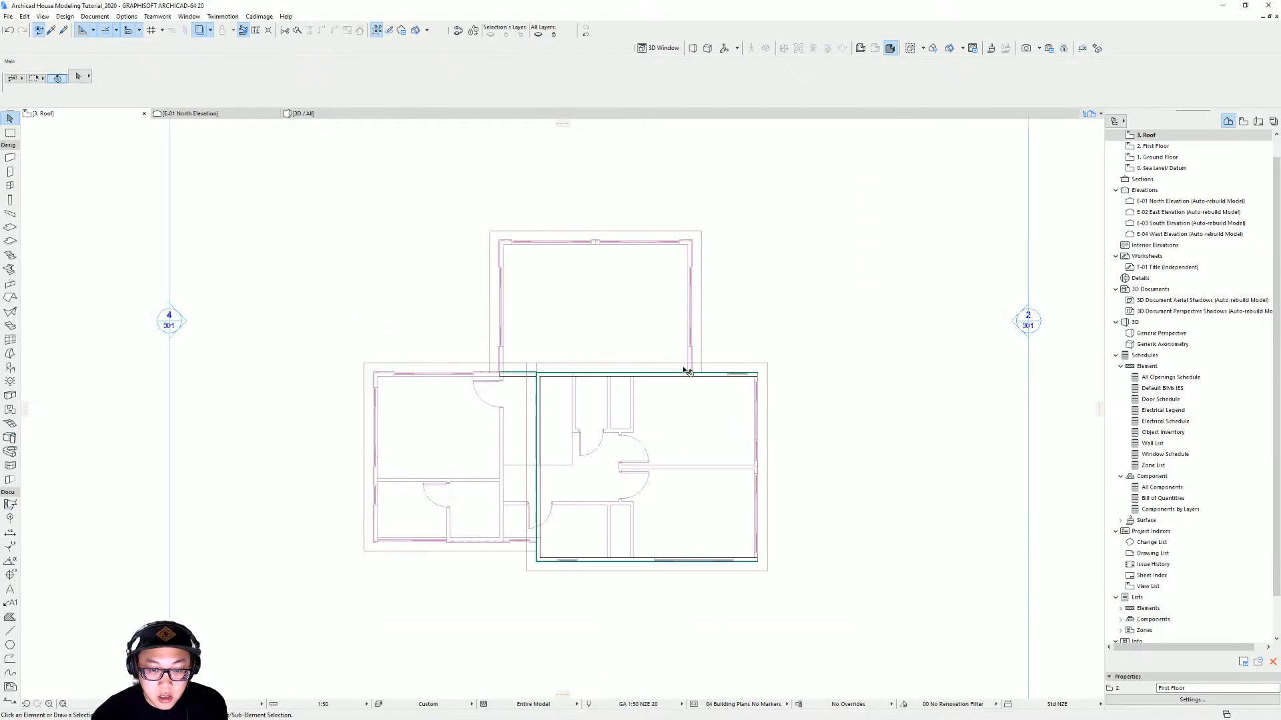
click(698, 366)
shift+click(675, 329)
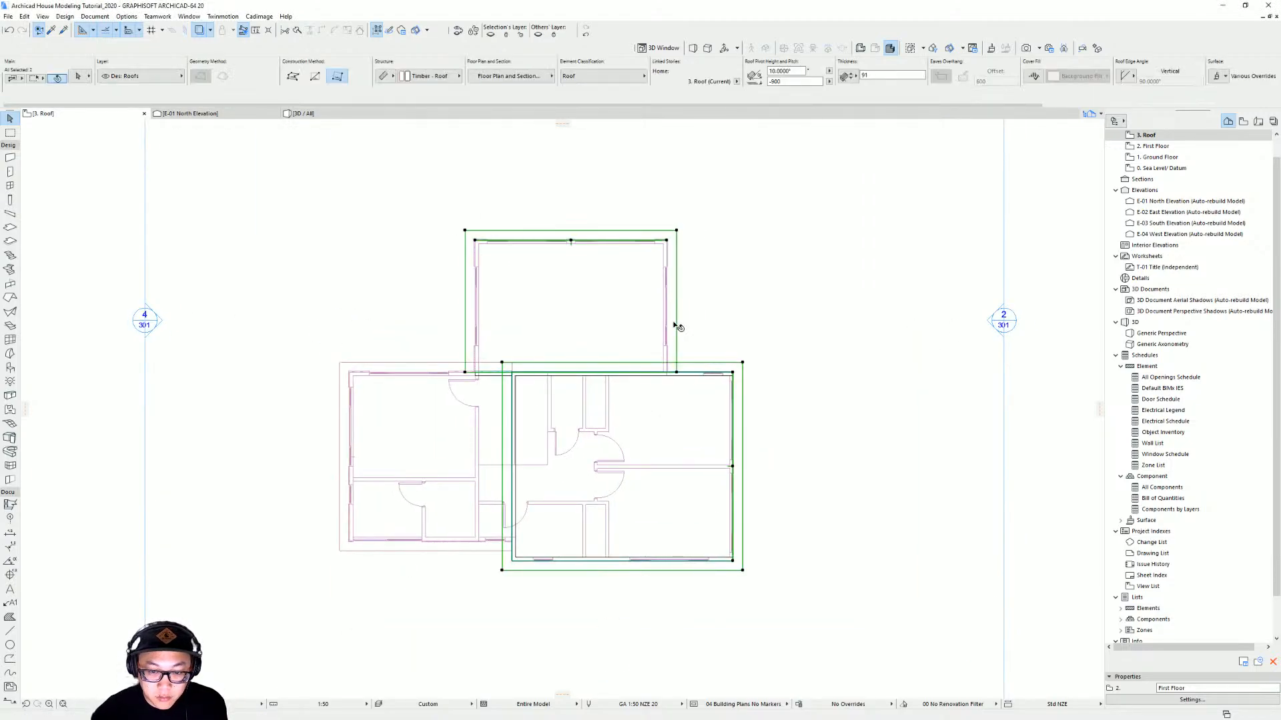
shift+click(380, 364)
click(259, 16)
mouse_move(281, 67)
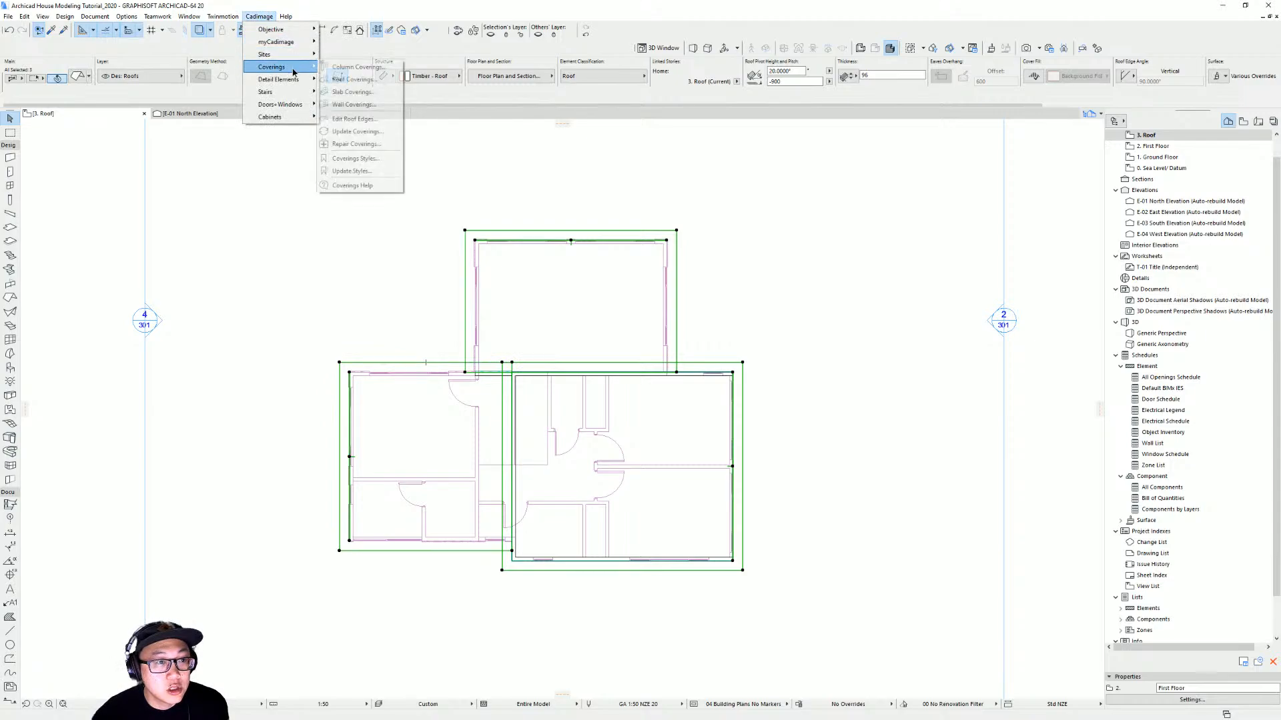
click(384, 80)
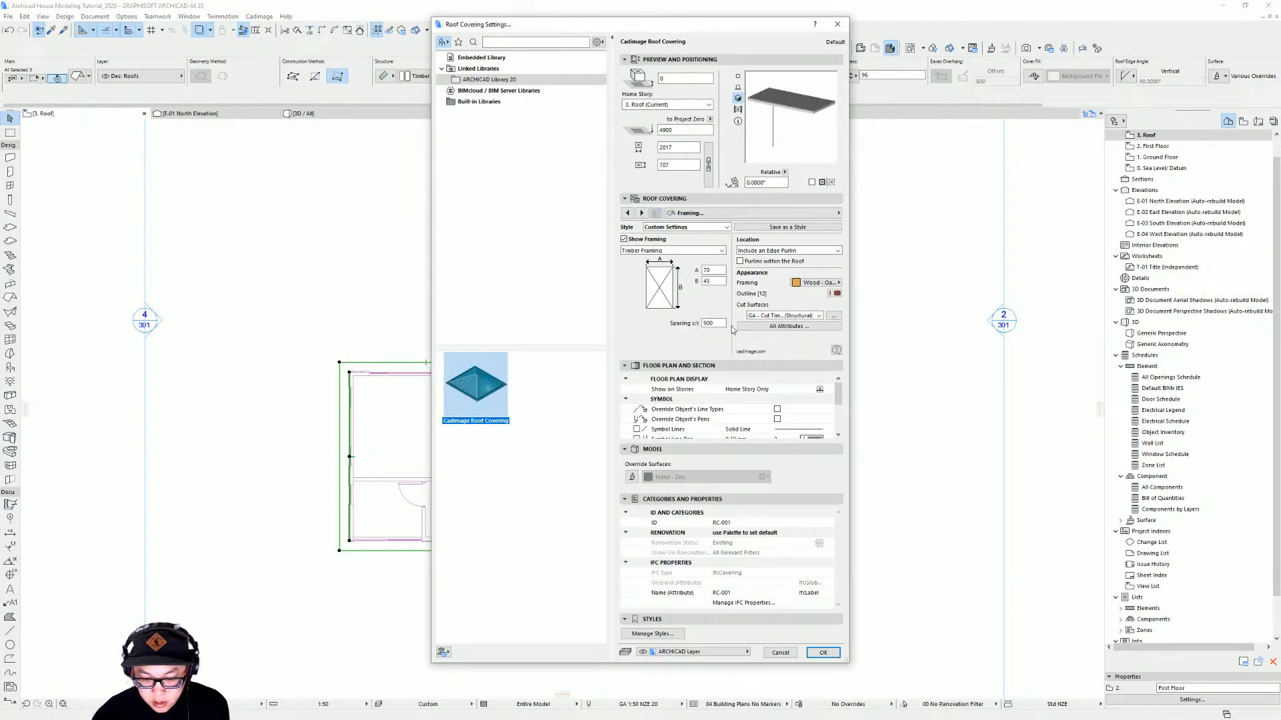
Assign the new roof covering to the Dec Roof Coverings layer
click(694, 652)
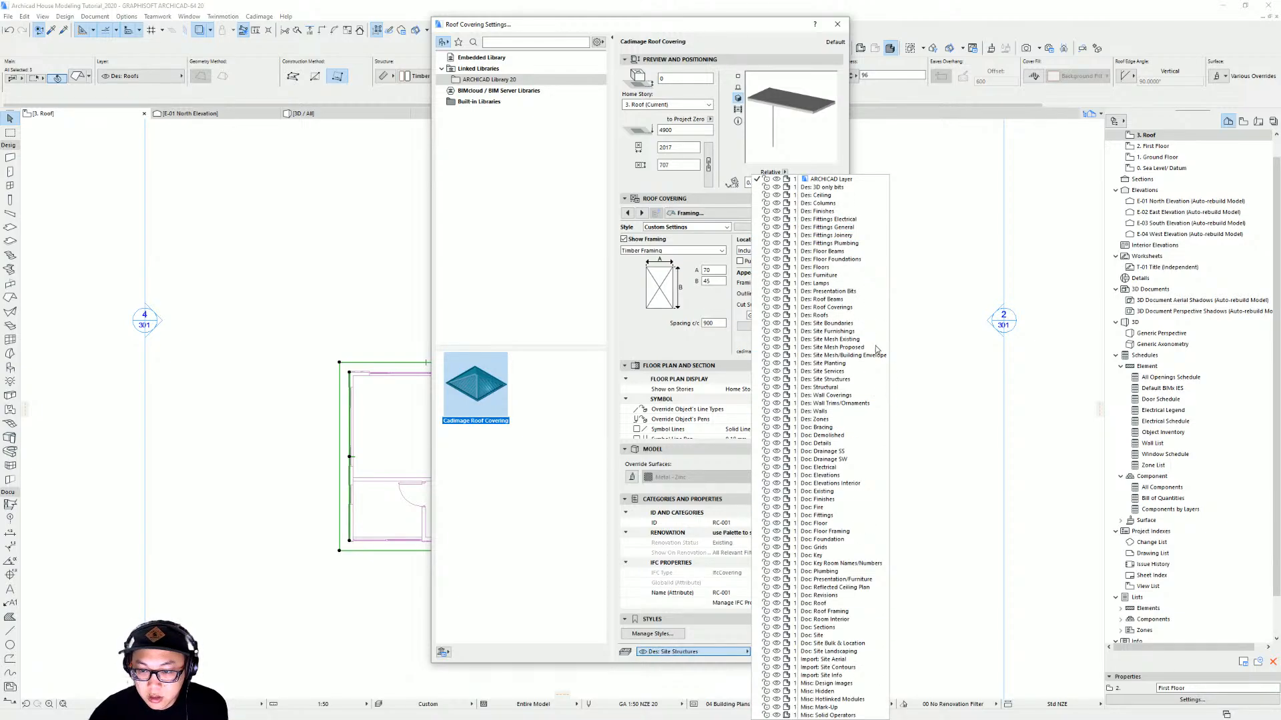
click(883, 307)
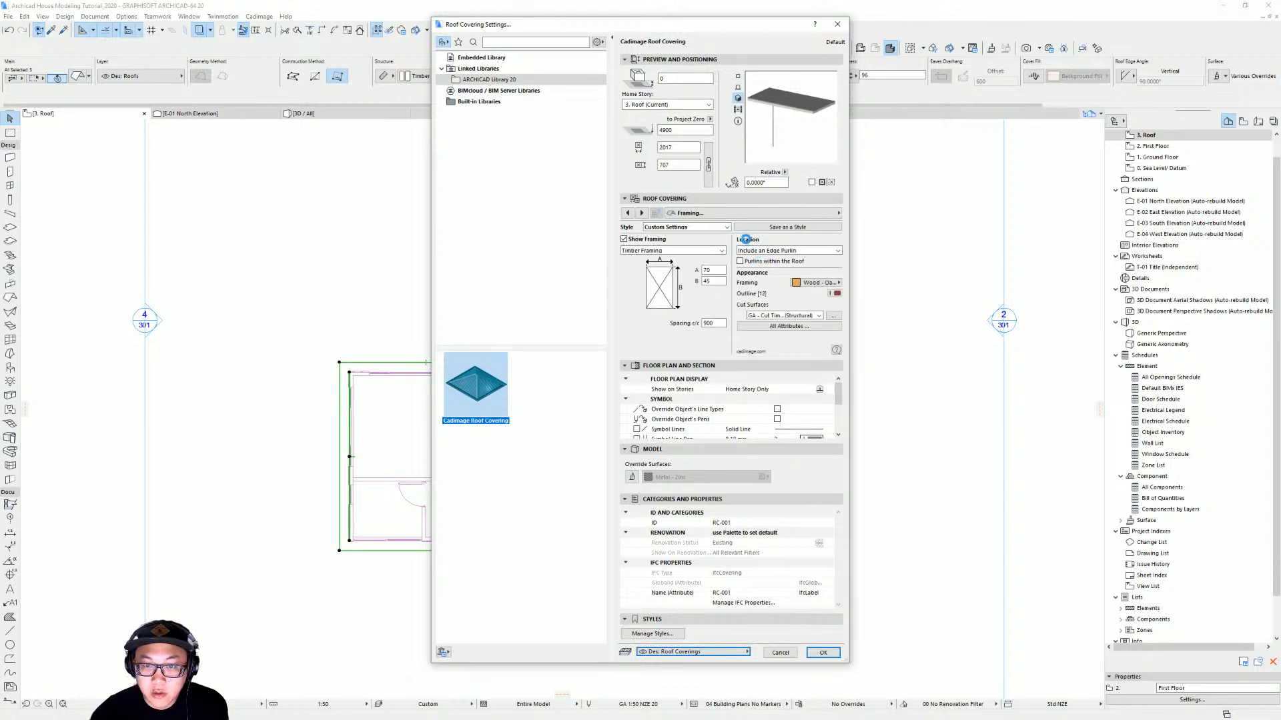
click(748, 214)
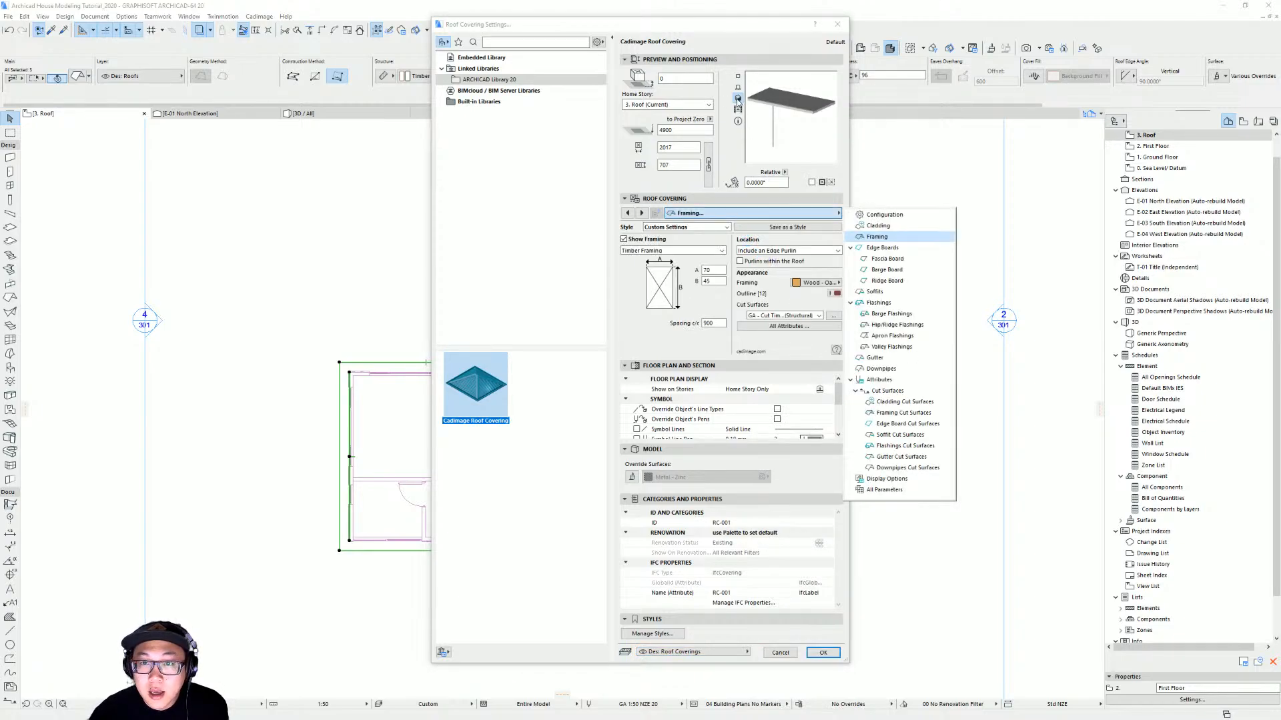
click(803, 130)
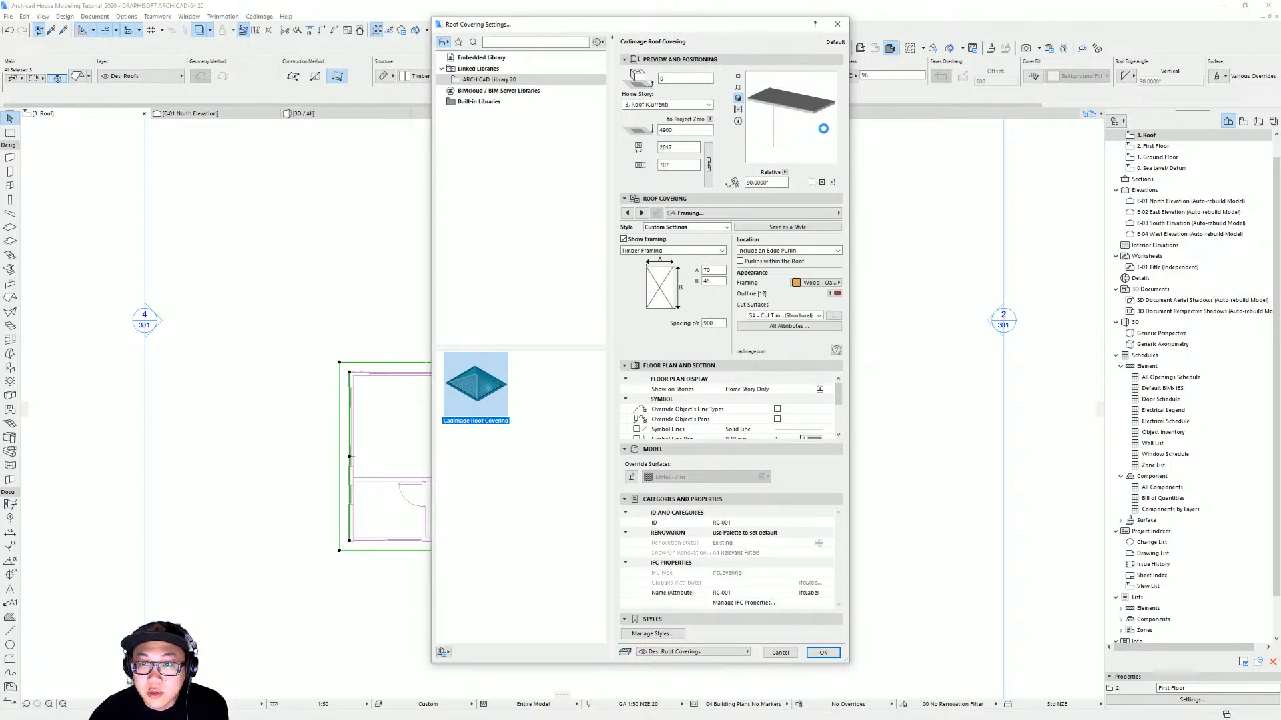
drag(809, 122, 815, 118)
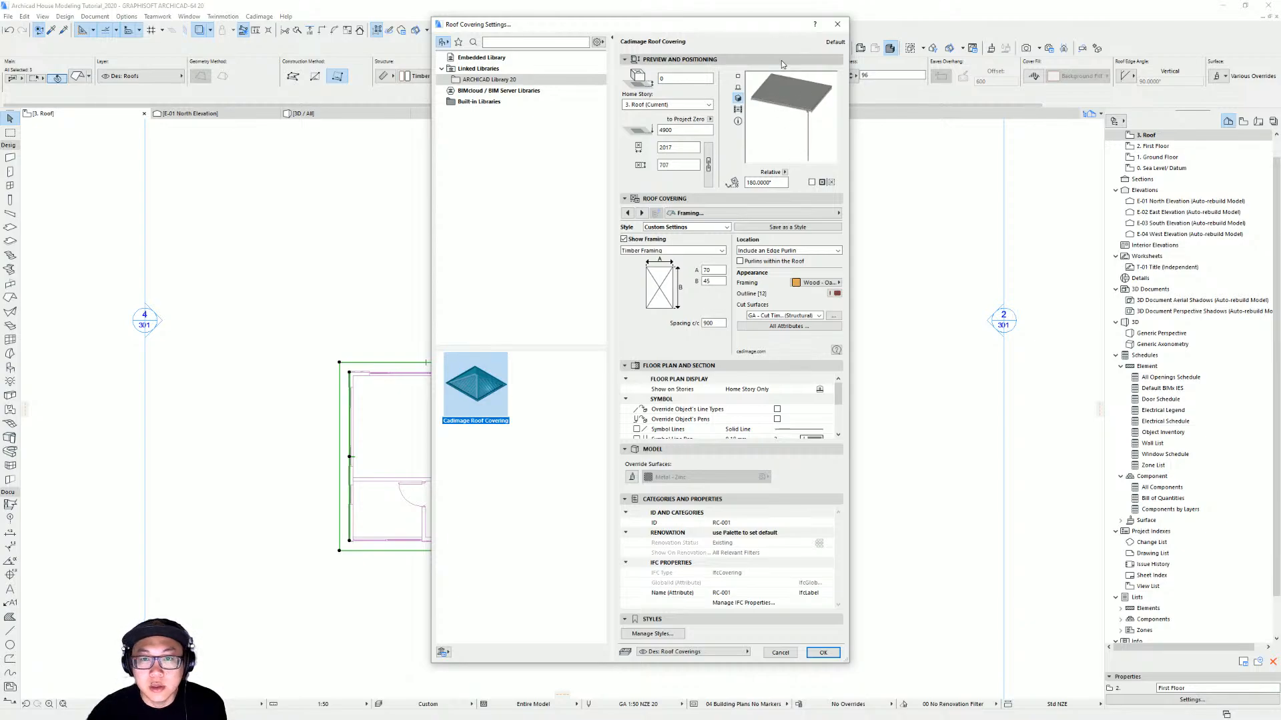
Review the roof covering's Cladding, Edge Boards, Soffits, Flashings and Gutter settings
click(711, 213)
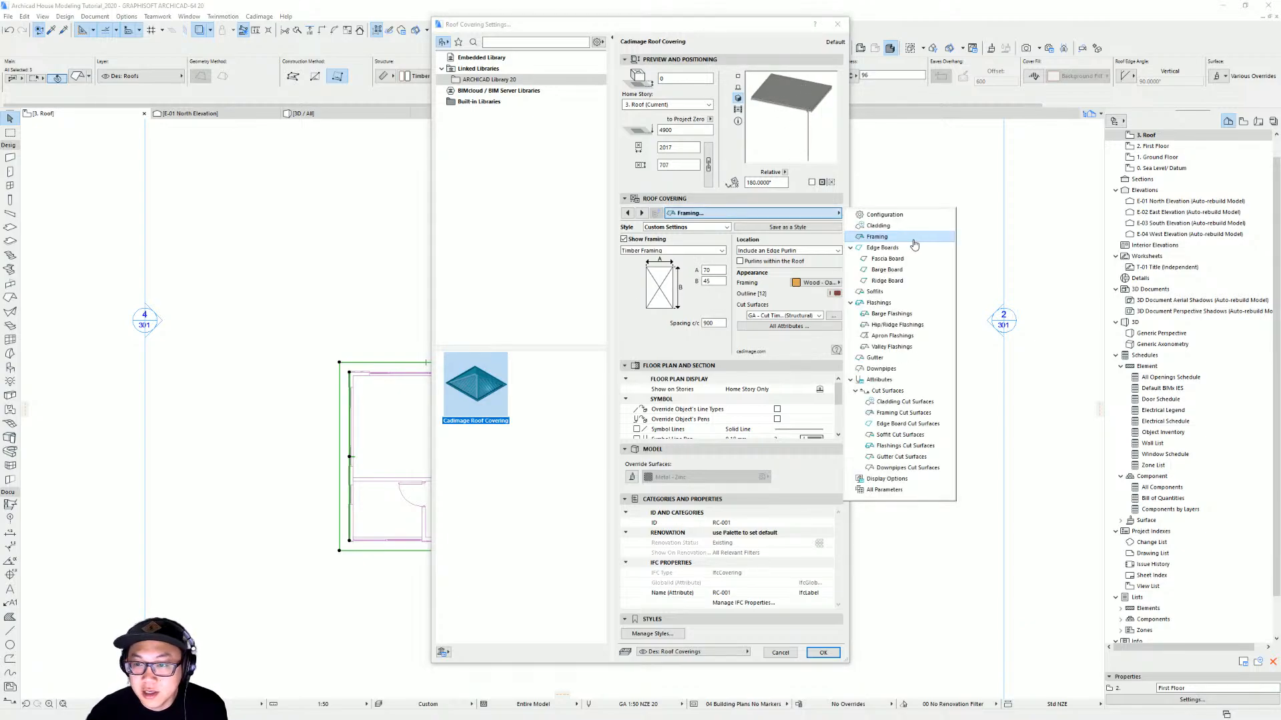
click(913, 227)
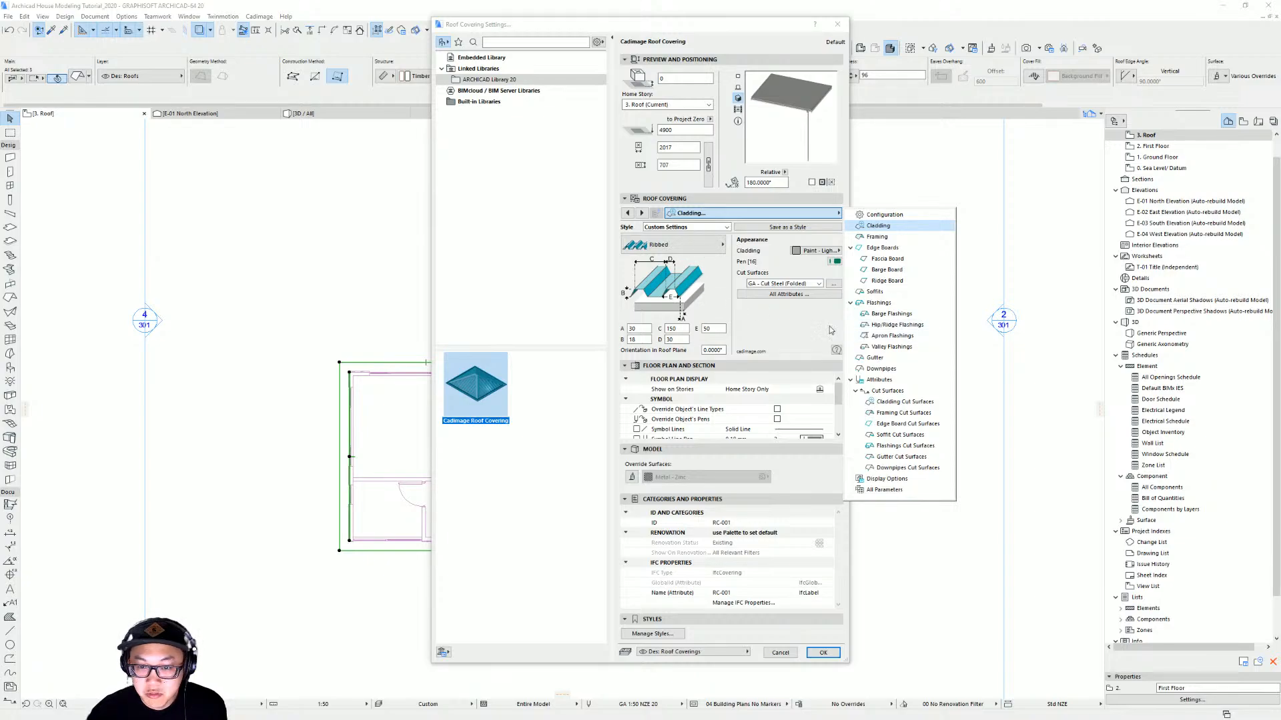
click(925, 250)
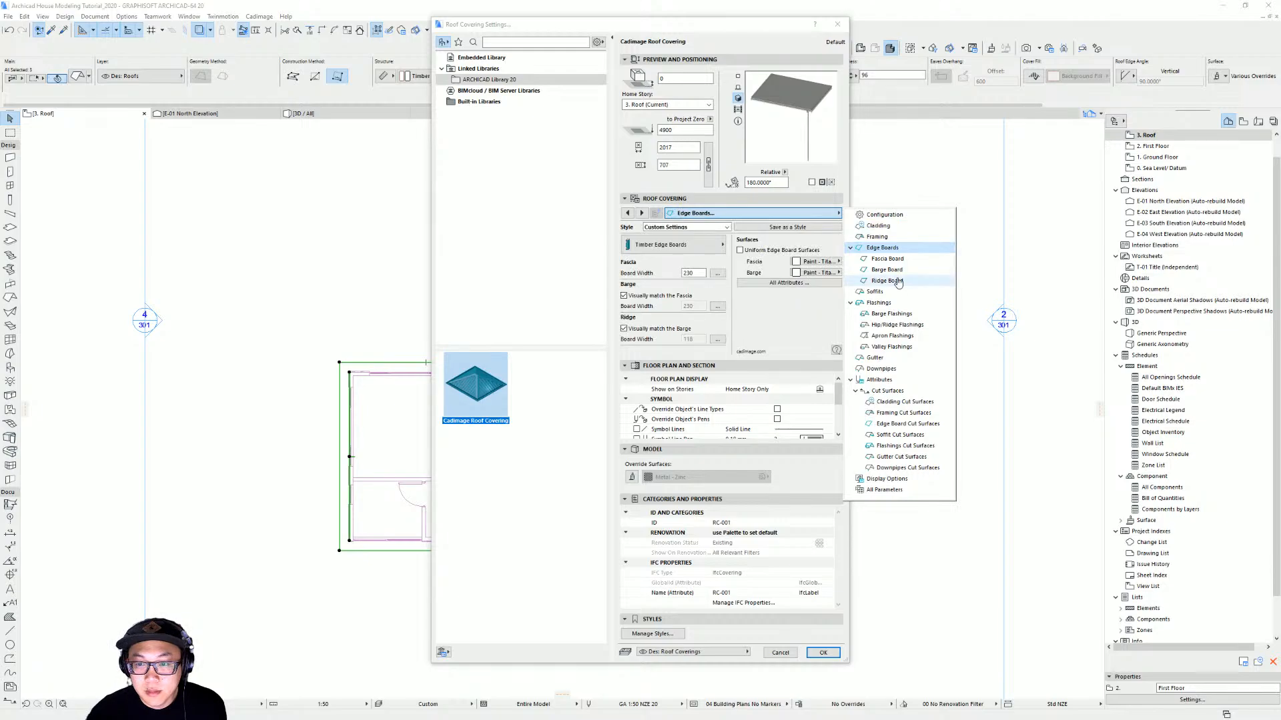
click(882, 291)
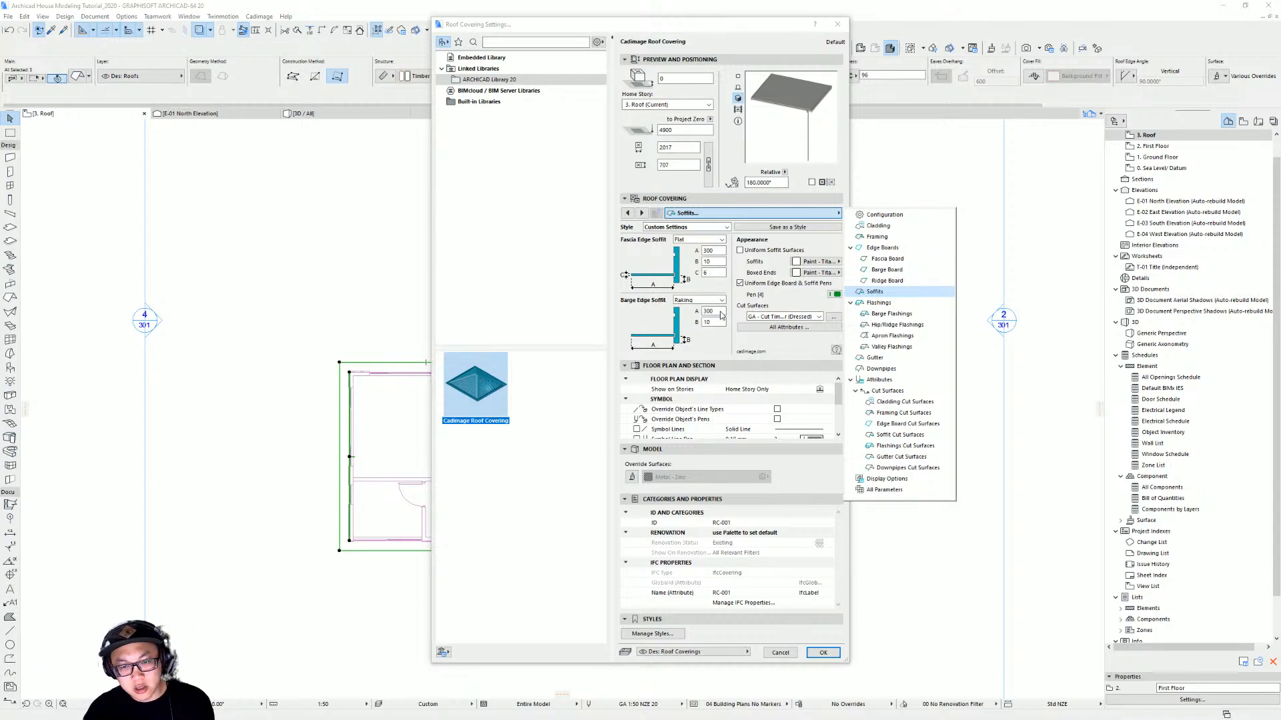
click(879, 303)
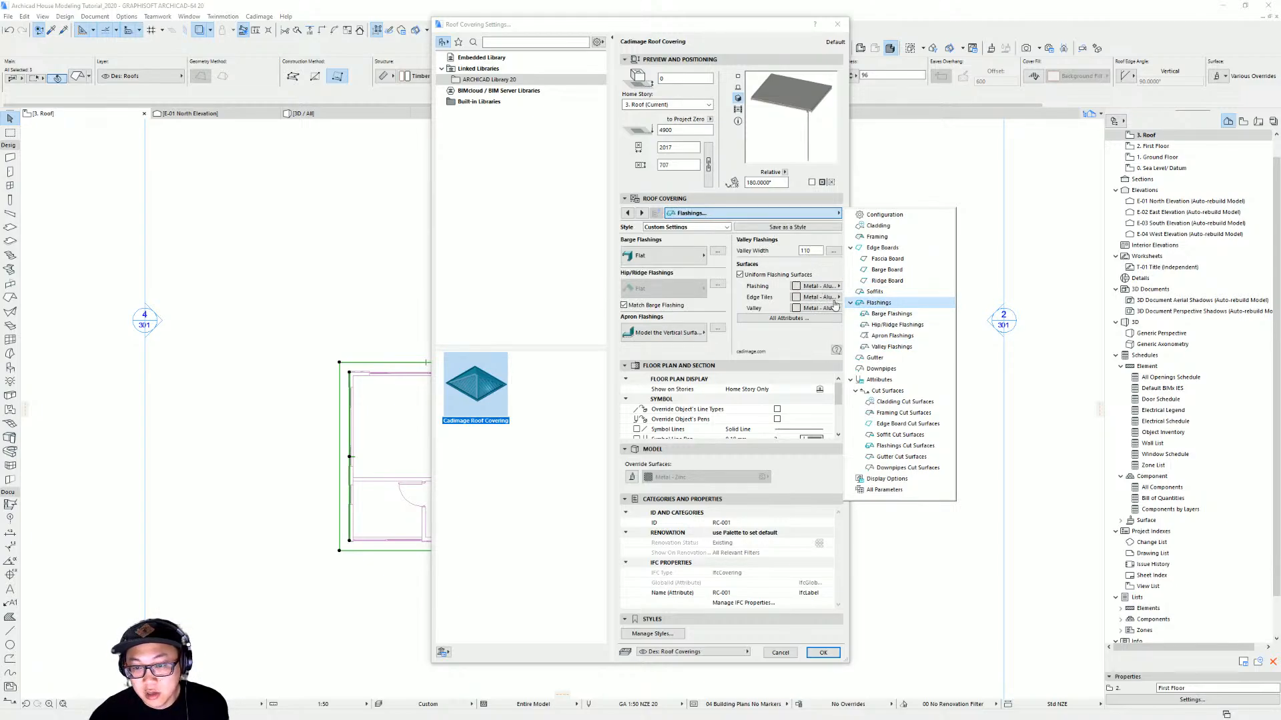
click(906, 358)
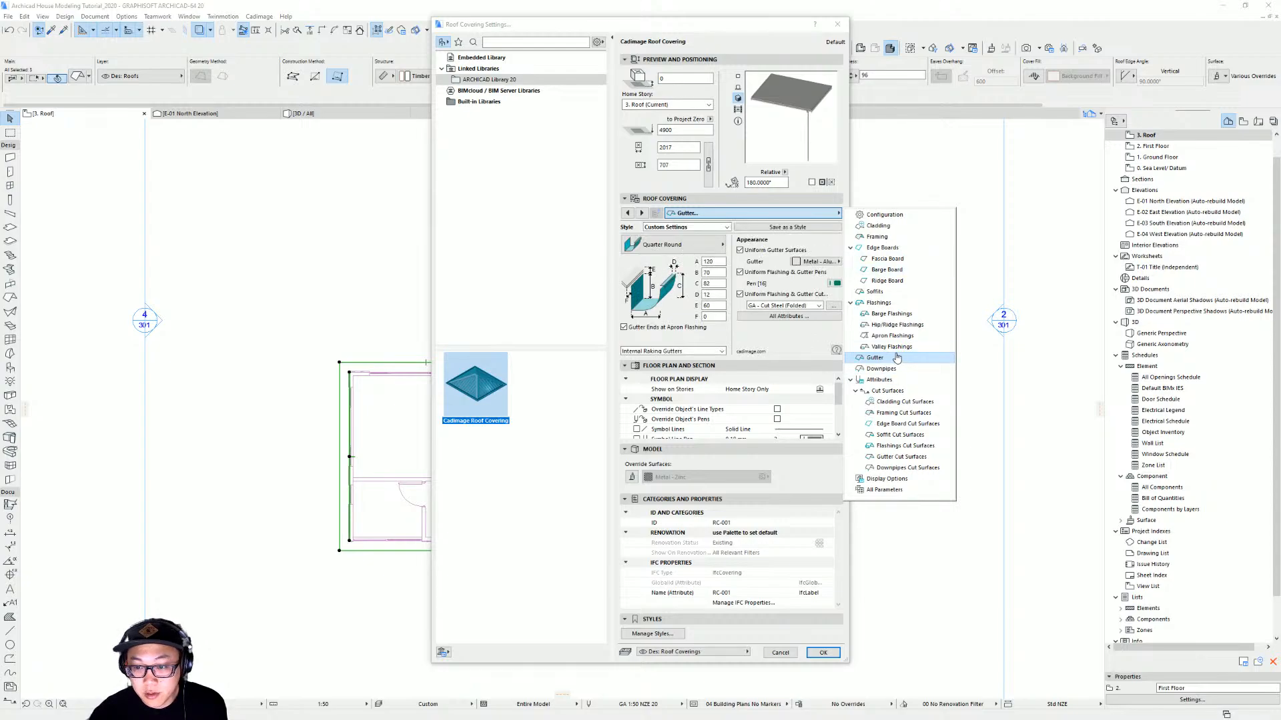
click(682, 252)
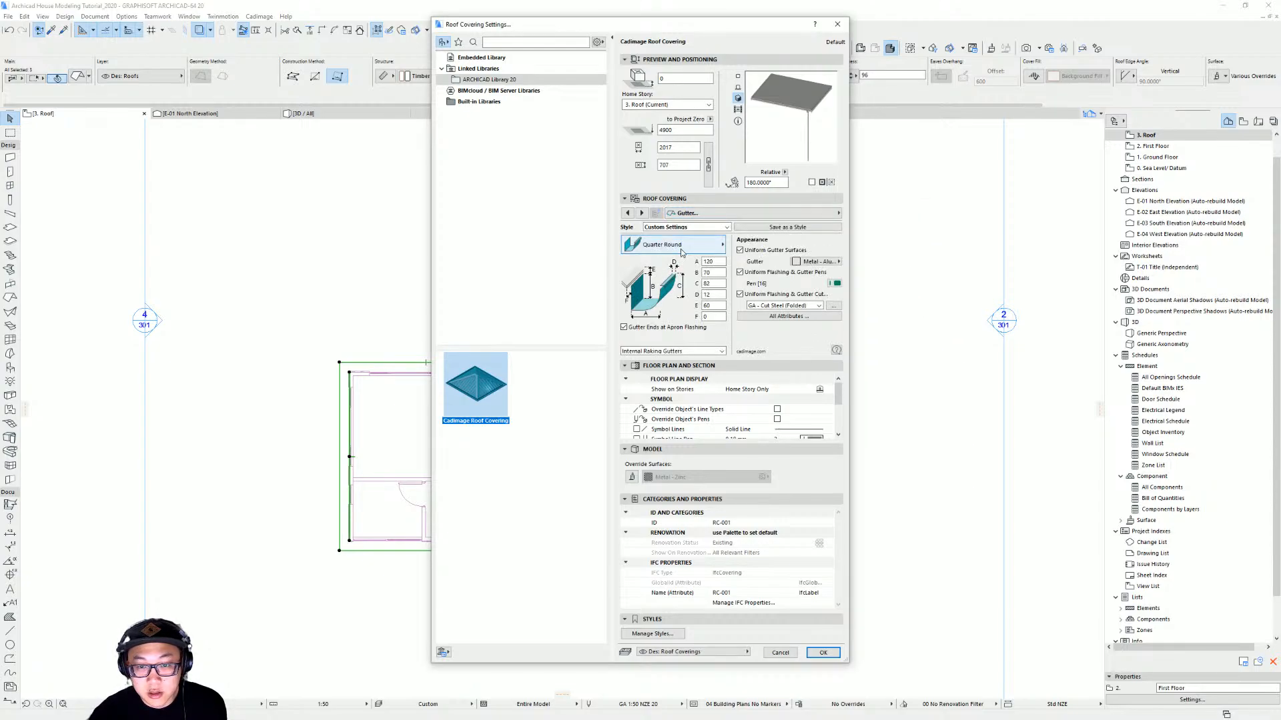
click(683, 250)
click(685, 250)
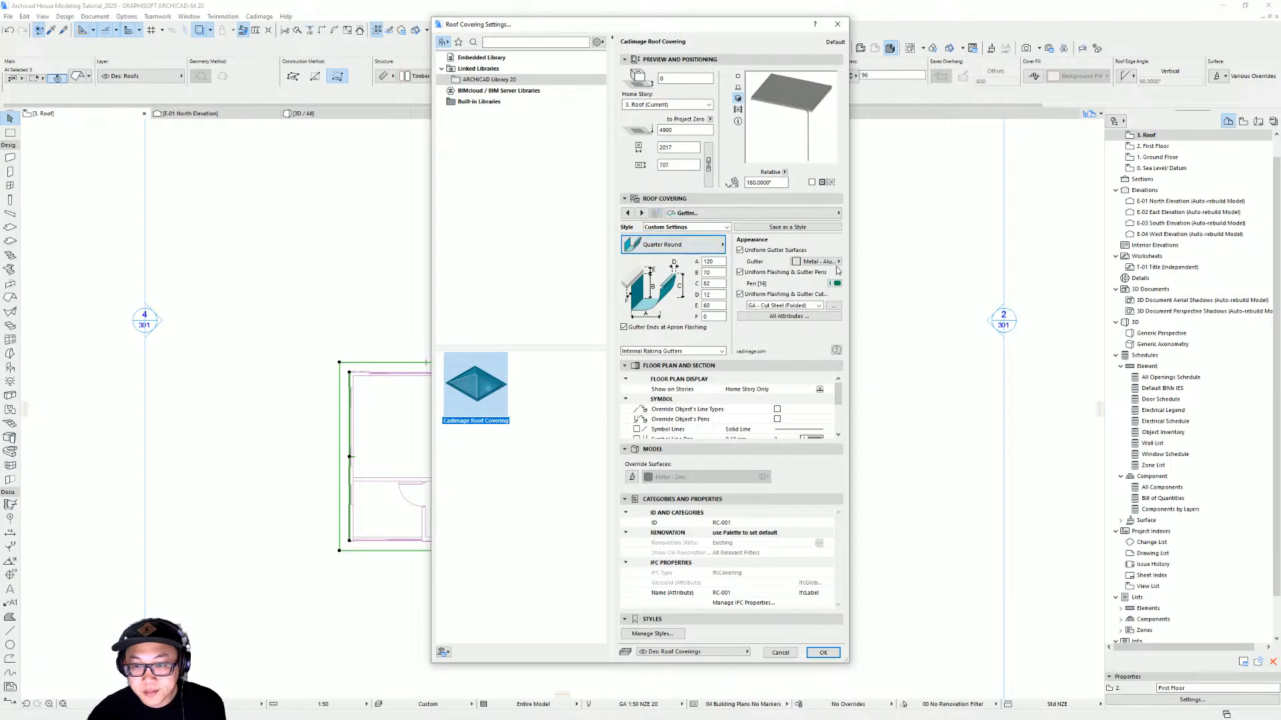
Apply the roof covering to the two selected roofs
click(823, 654)
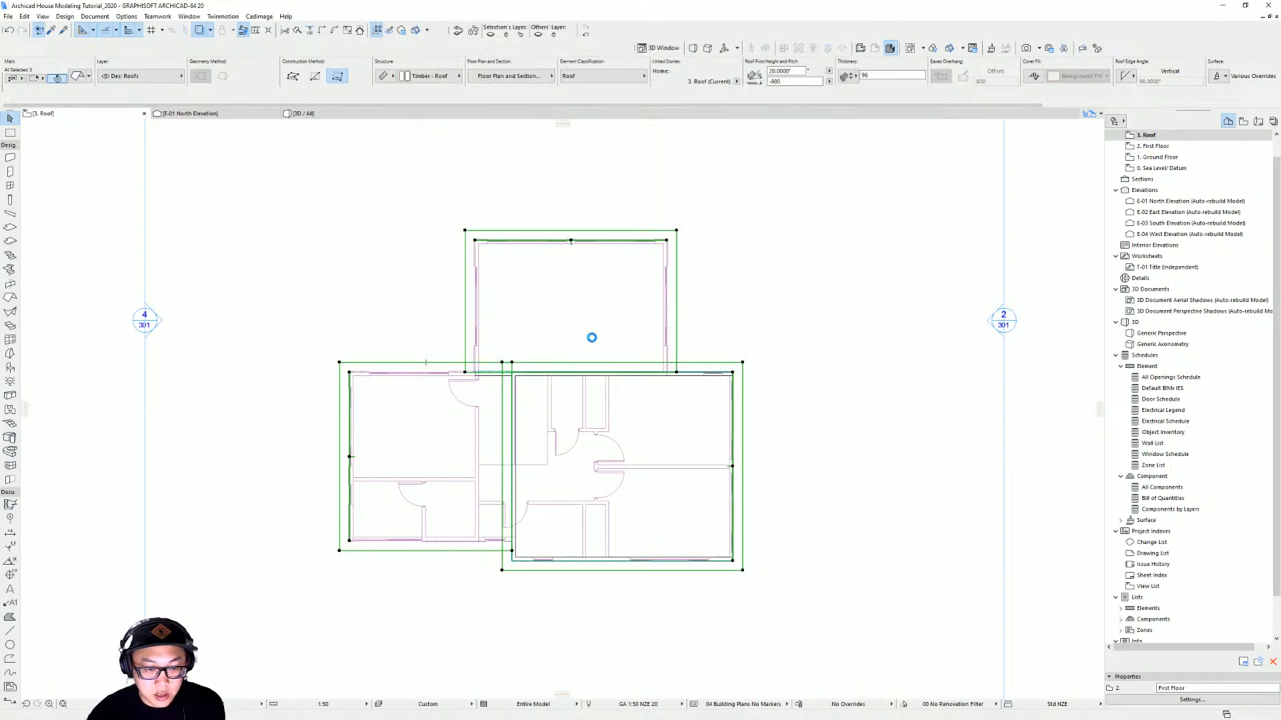
click(684, 241)
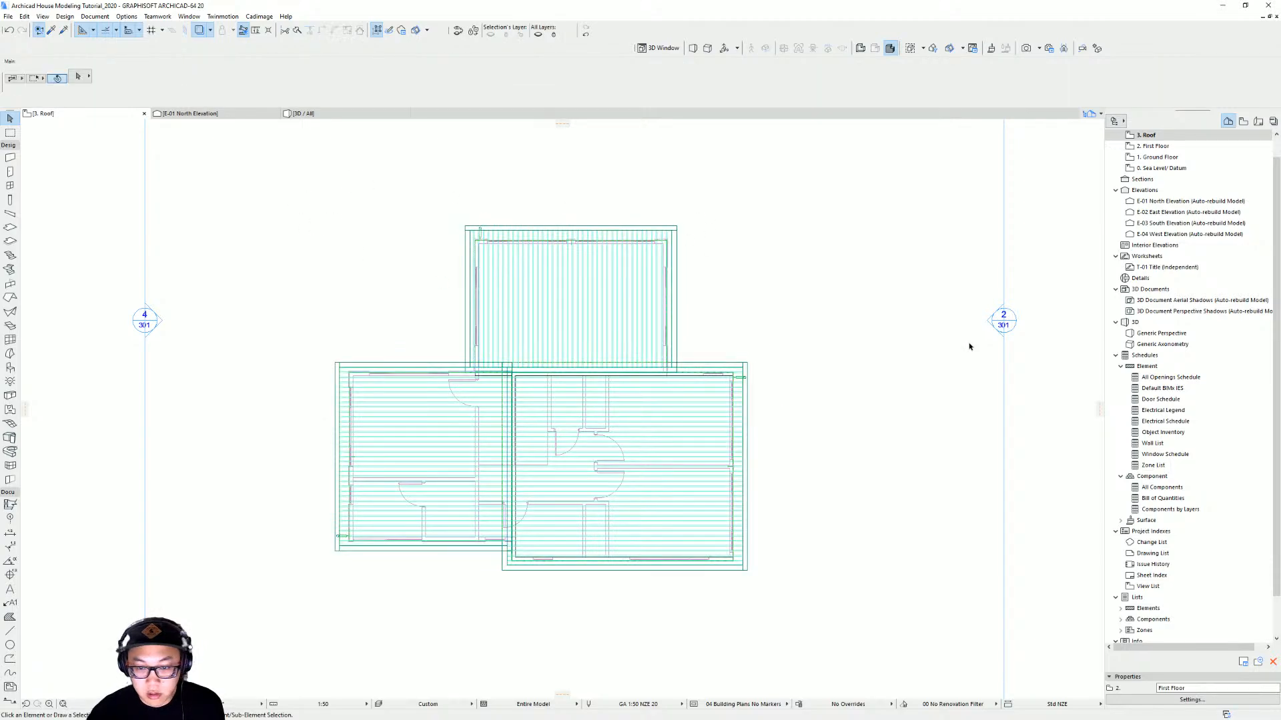
Inspect the new roof coverings from several angles in the 3D view
key(F3)
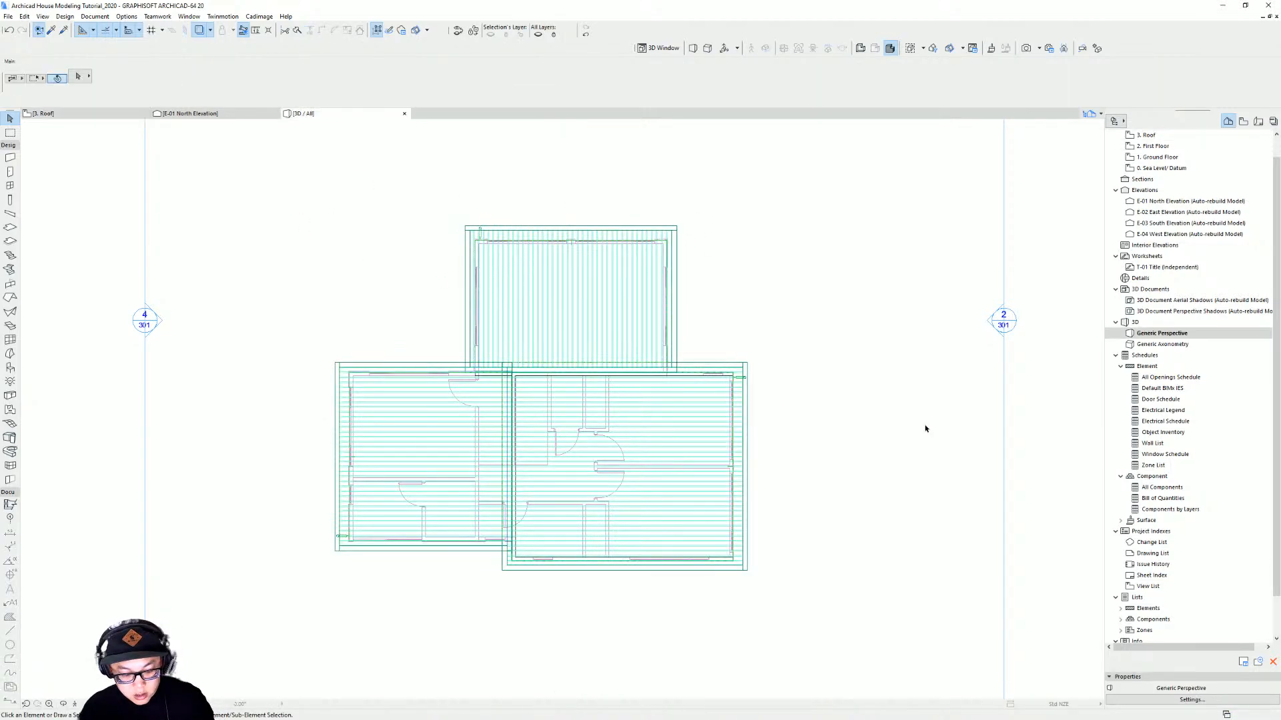
scroll(441, 331, up, 5)
shift+middle_drag(441, 332, 429, 290)
scroll(652, 354, down, 4)
shift+middle_drag(652, 354, 451, 369)
shift+middle_drag(578, 367, 693, 593)
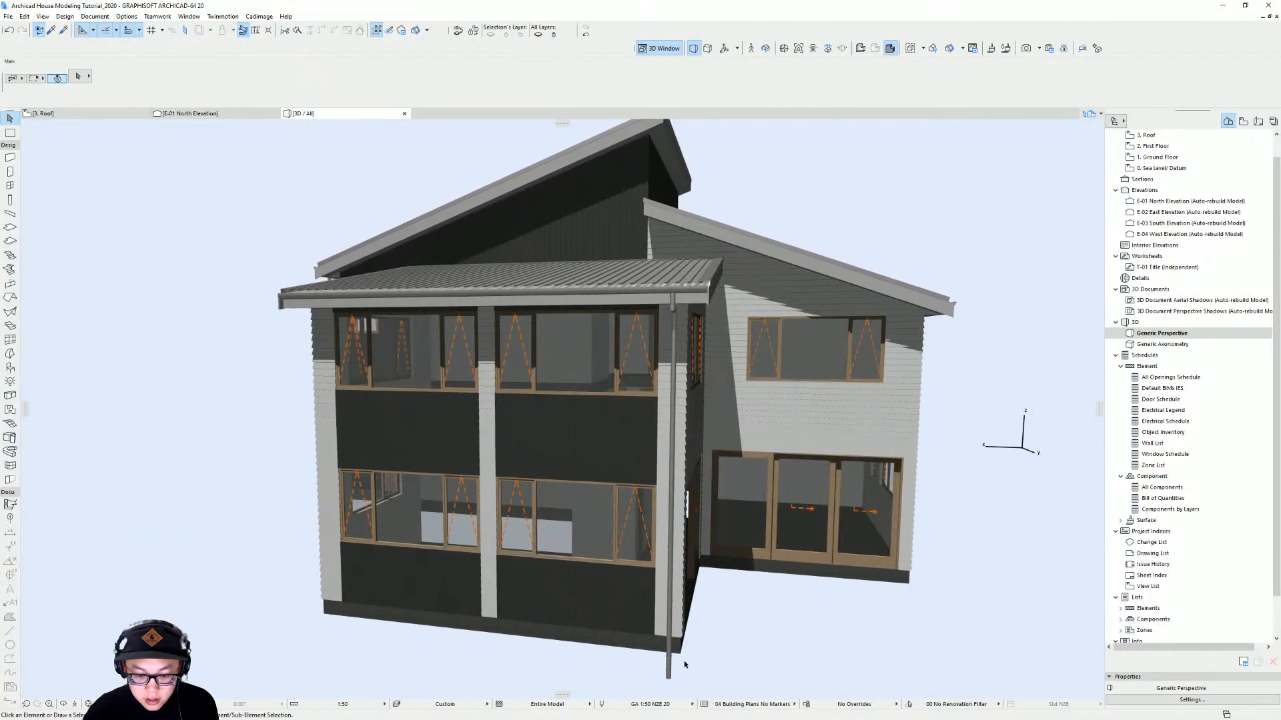
shift+middle_drag(685, 664, 676, 387)
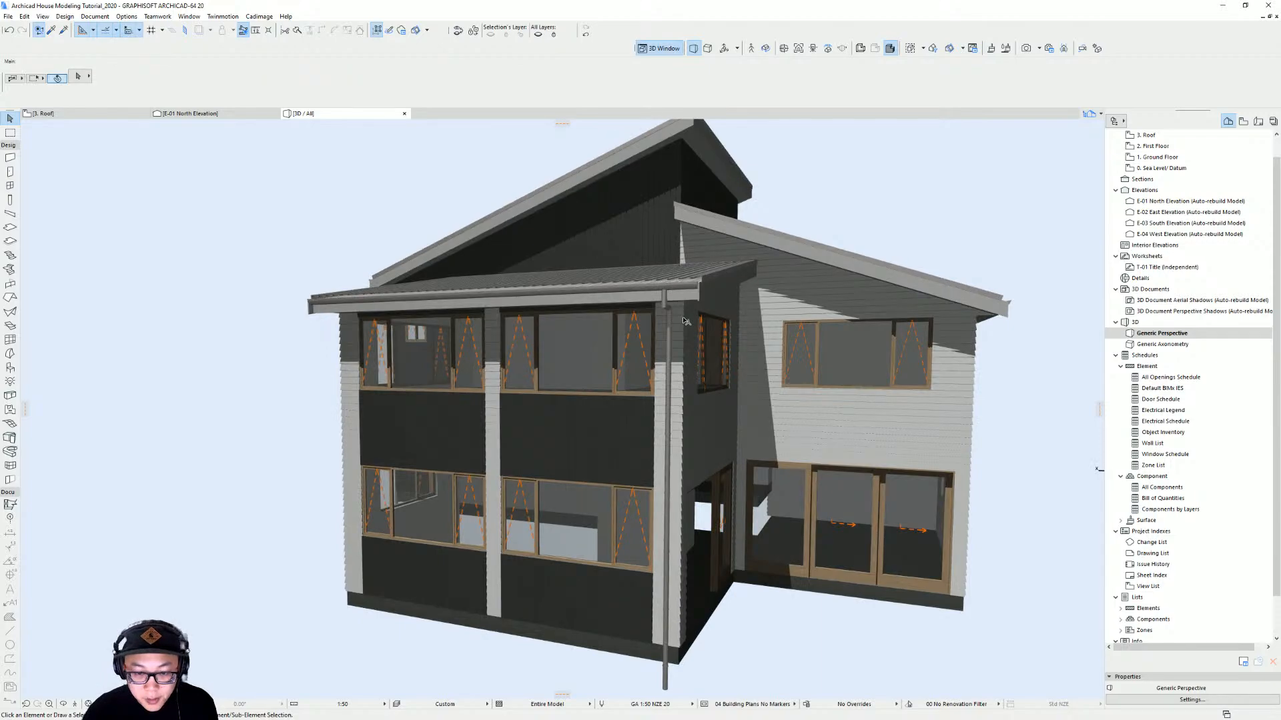
key(F2)
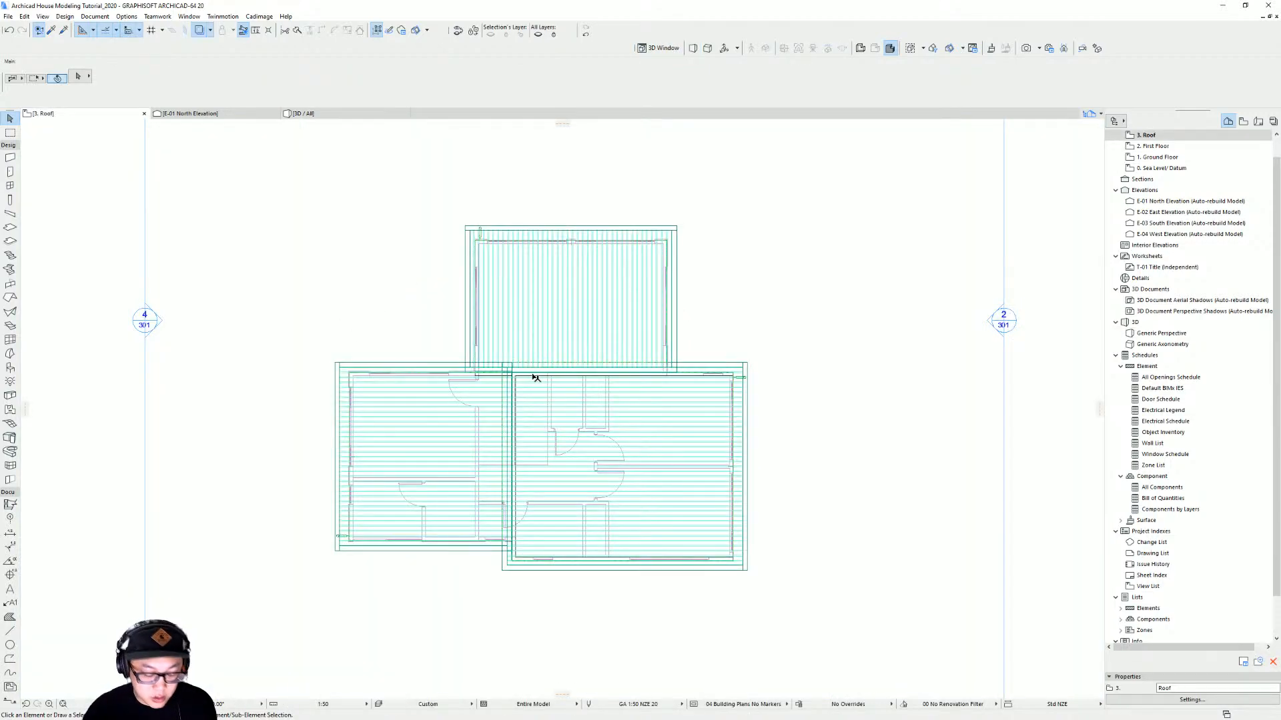
Move the left roof covering's downpipe on the plan so it sits against the wall face
middle_drag(543, 374, 627, 336)
click(432, 492)
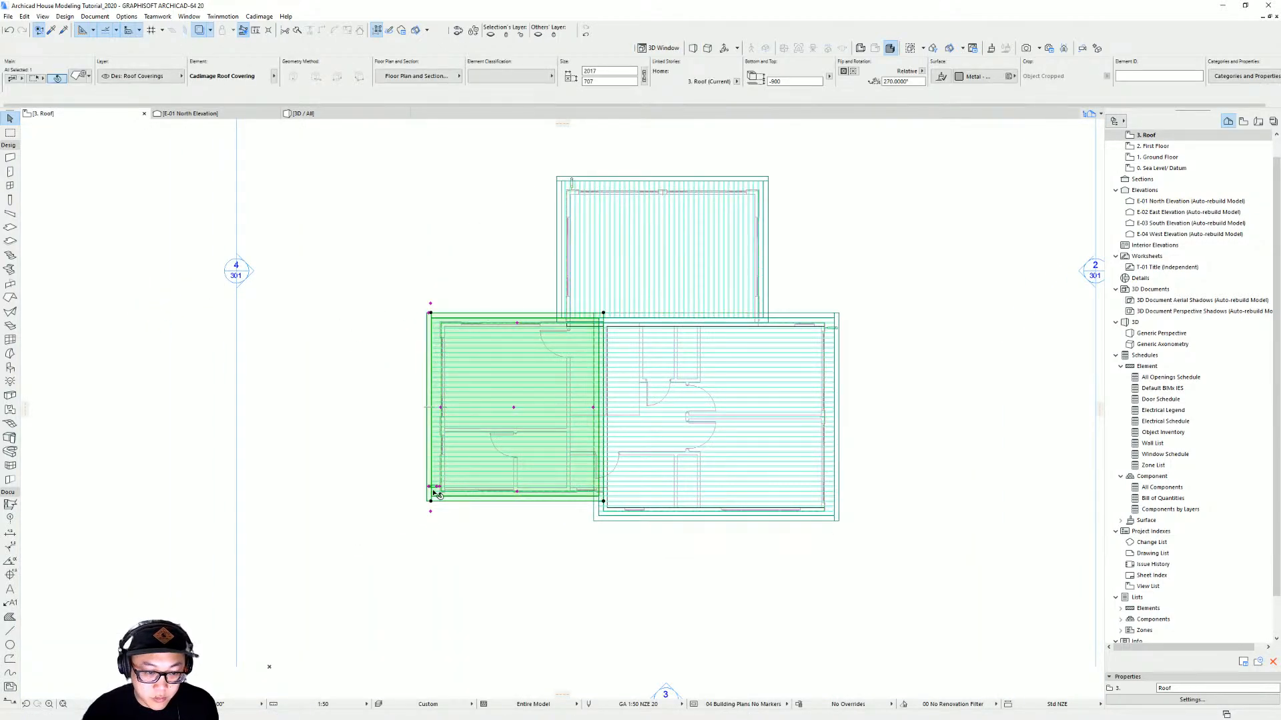
scroll(432, 492, up, 5)
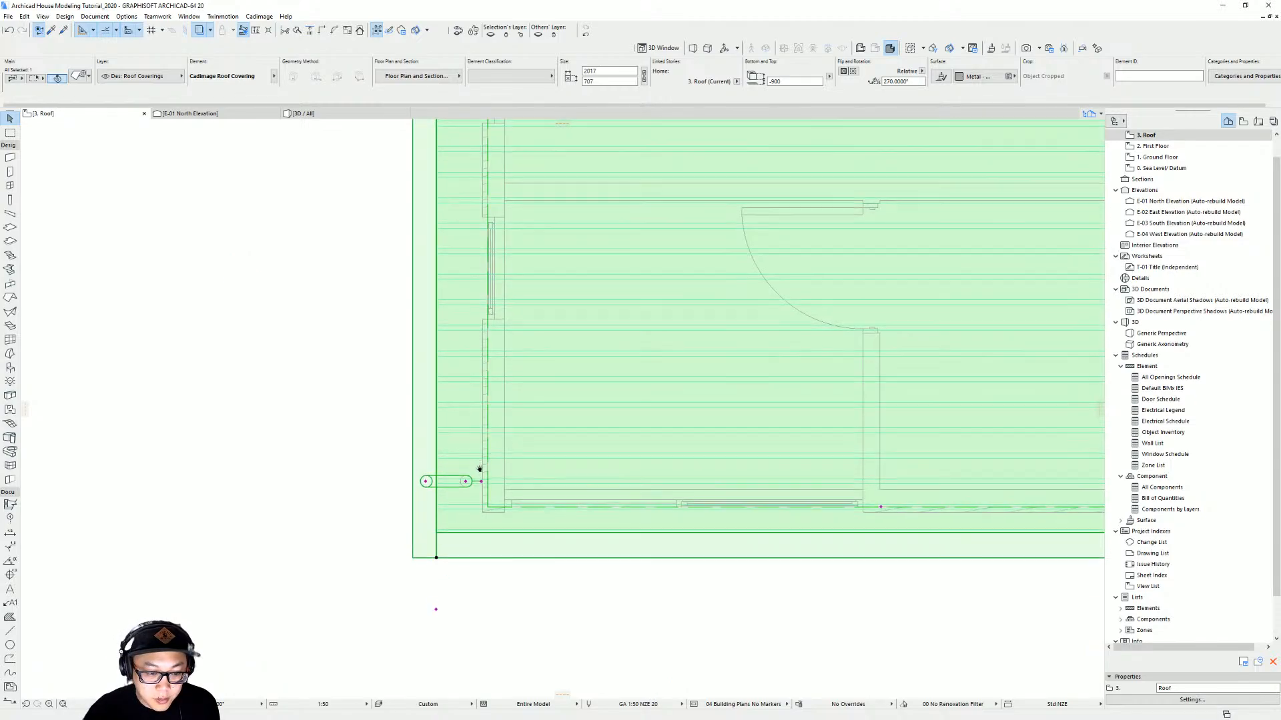
click(445, 501)
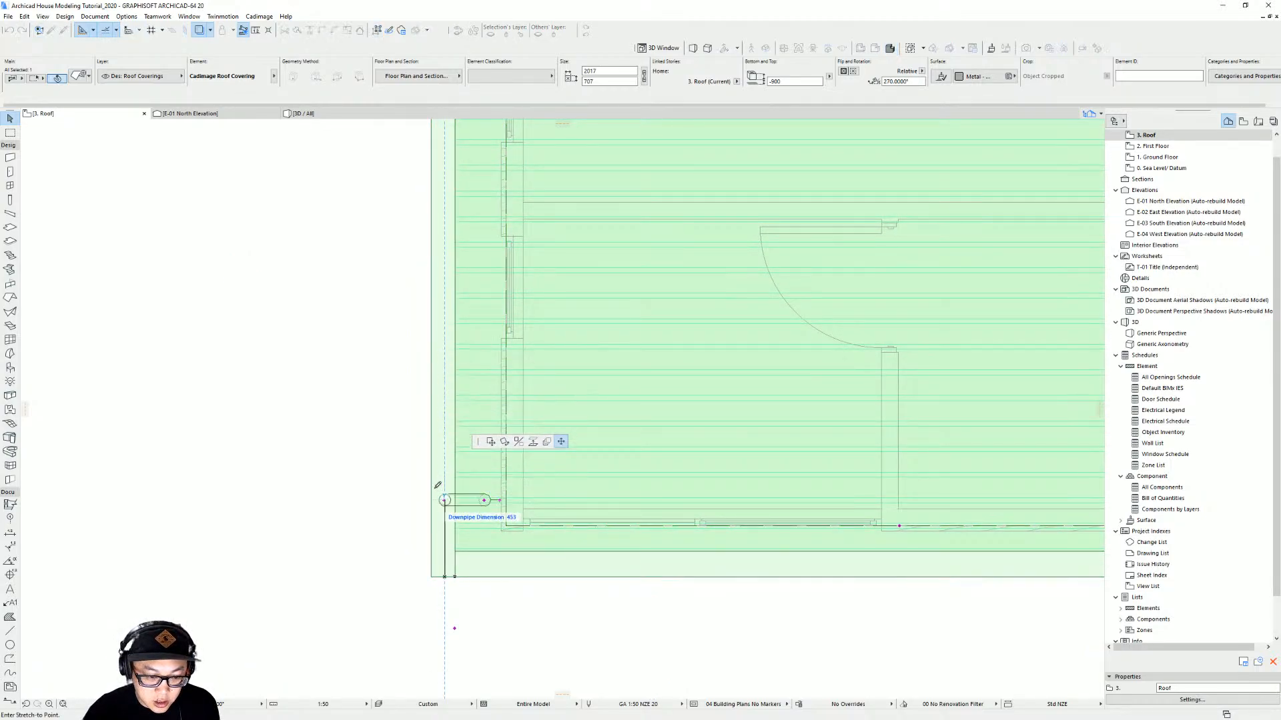
click(445, 407)
scroll(433, 410, up, 6)
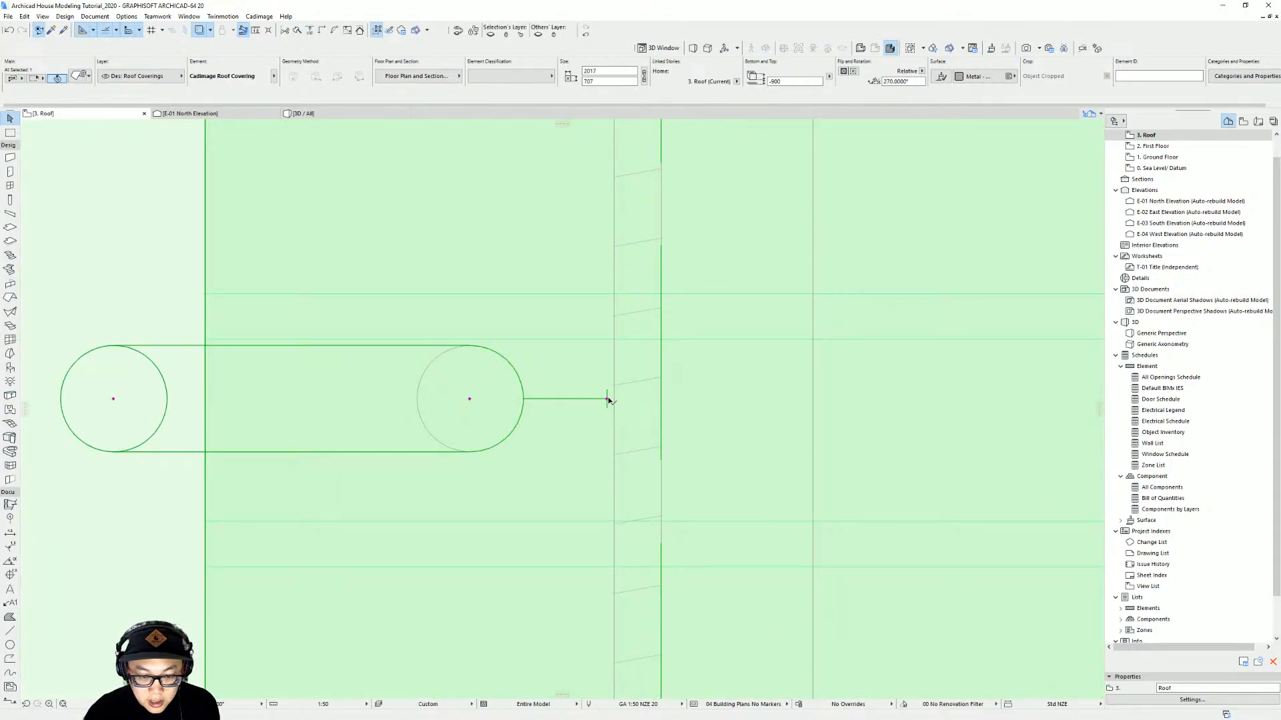
click(607, 399)
click(613, 399)
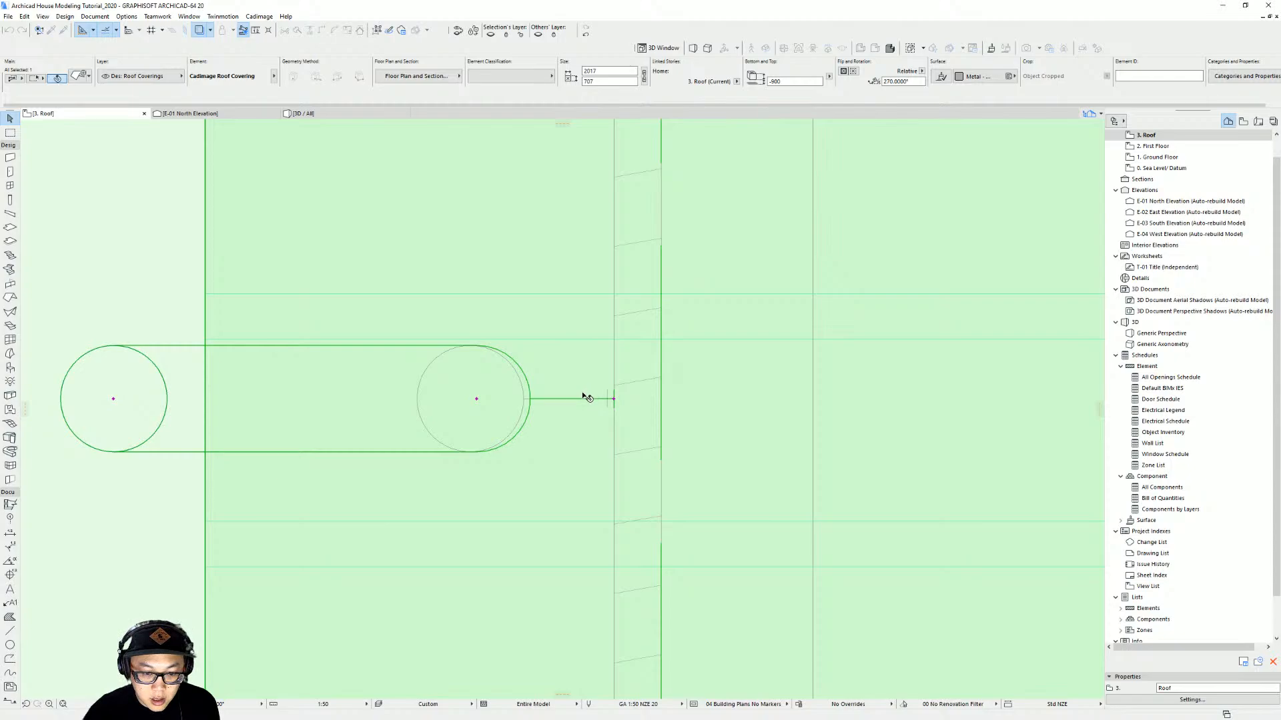
scroll(588, 398, down, 5)
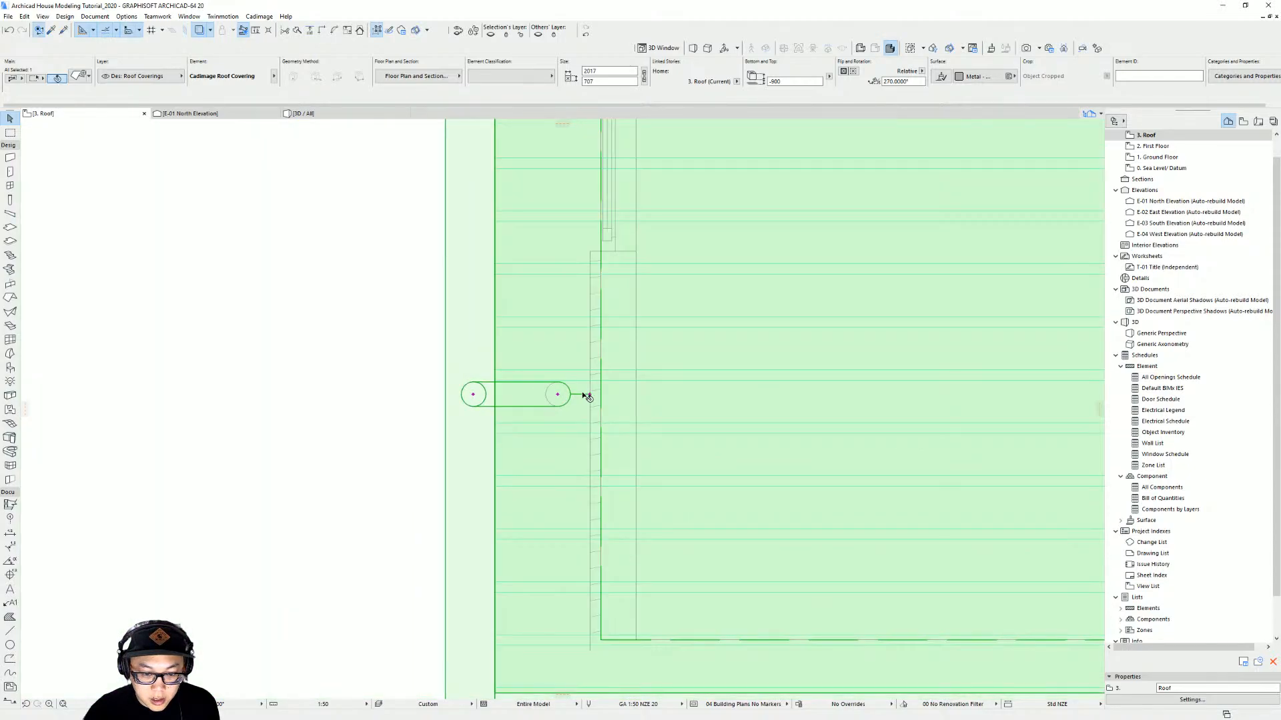
scroll(466, 340, down, 5)
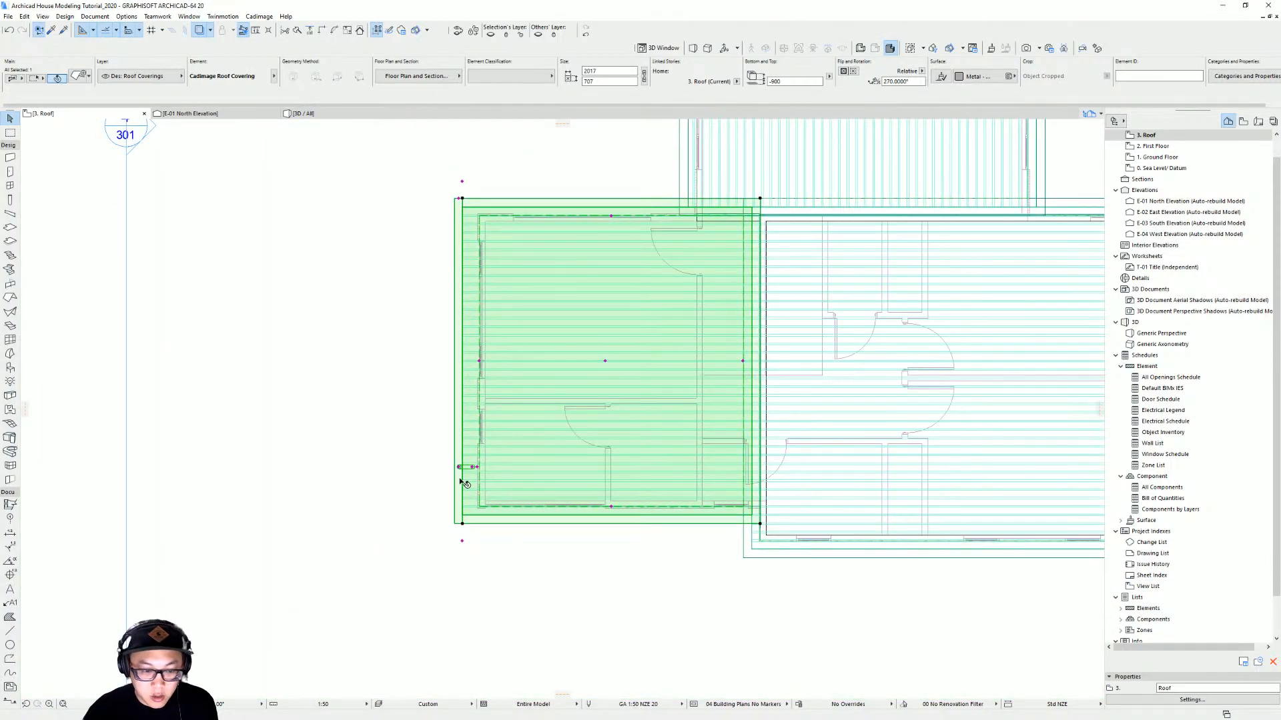
scroll(465, 484, up, 2)
key(Escape)
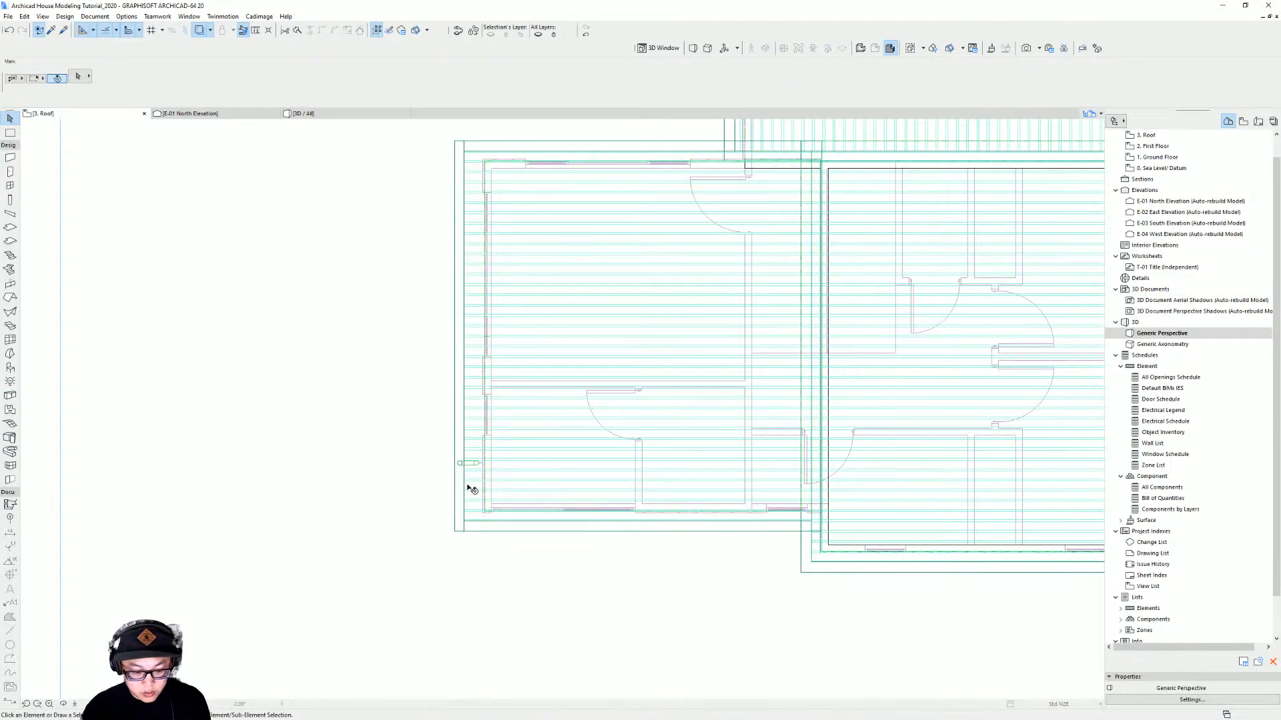
Examine the downpipes of the roof coverings in the 3D view
key(F3)
shift+middle_drag(903, 361, 220, 391)
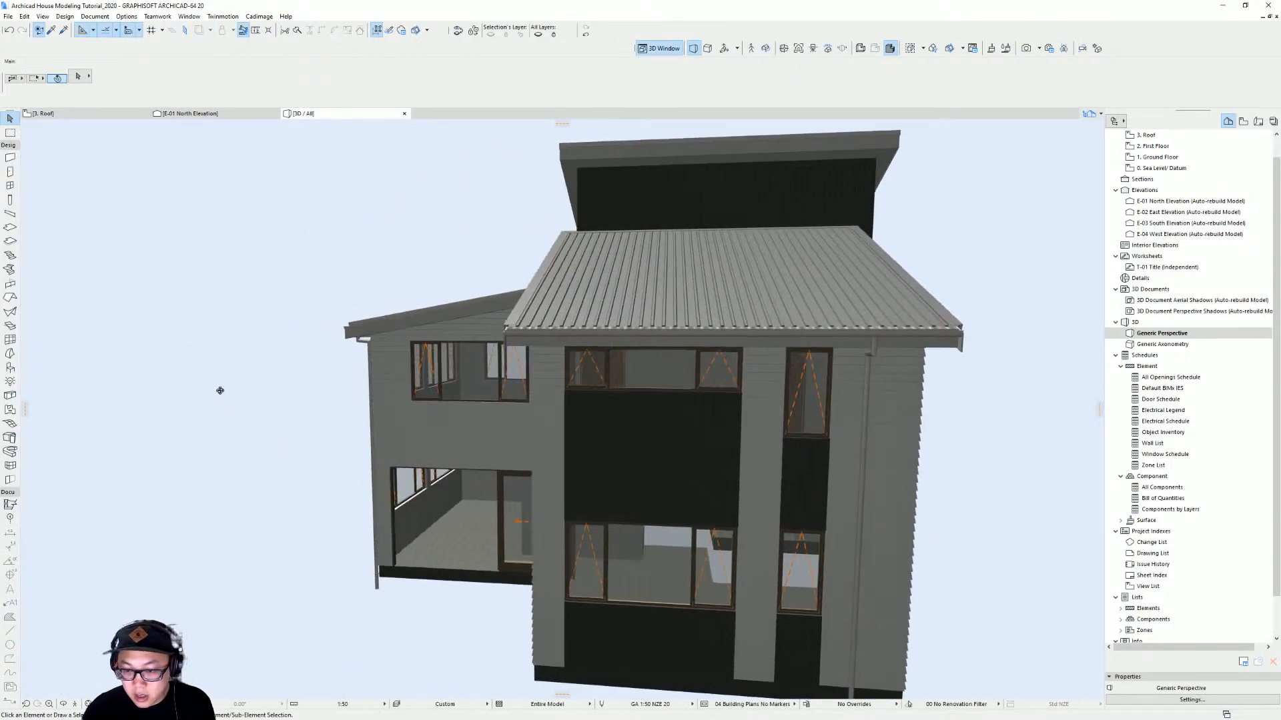
middle_drag(825, 342, 551, 284)
shift+middle_drag(551, 283, 765, 389)
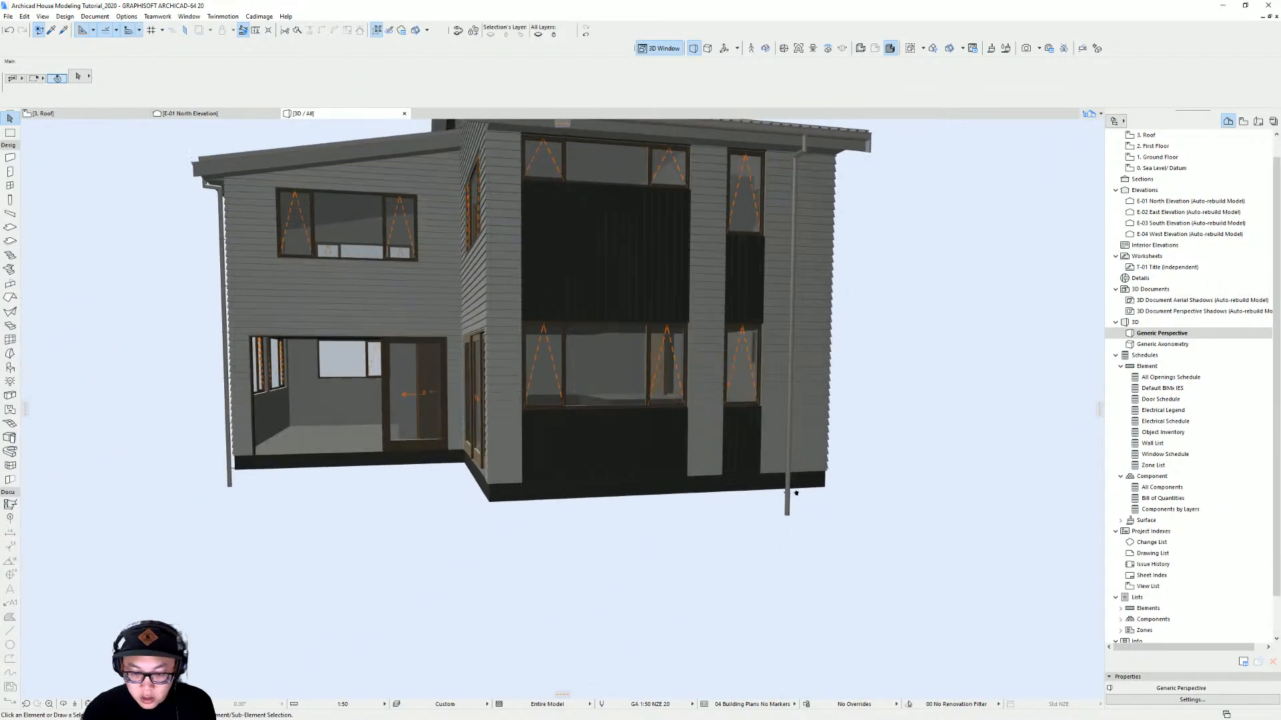
middle_drag(795, 492, 738, 557)
Shorten the lower roof covering's downpipe so it ends at ground level
click(738, 556)
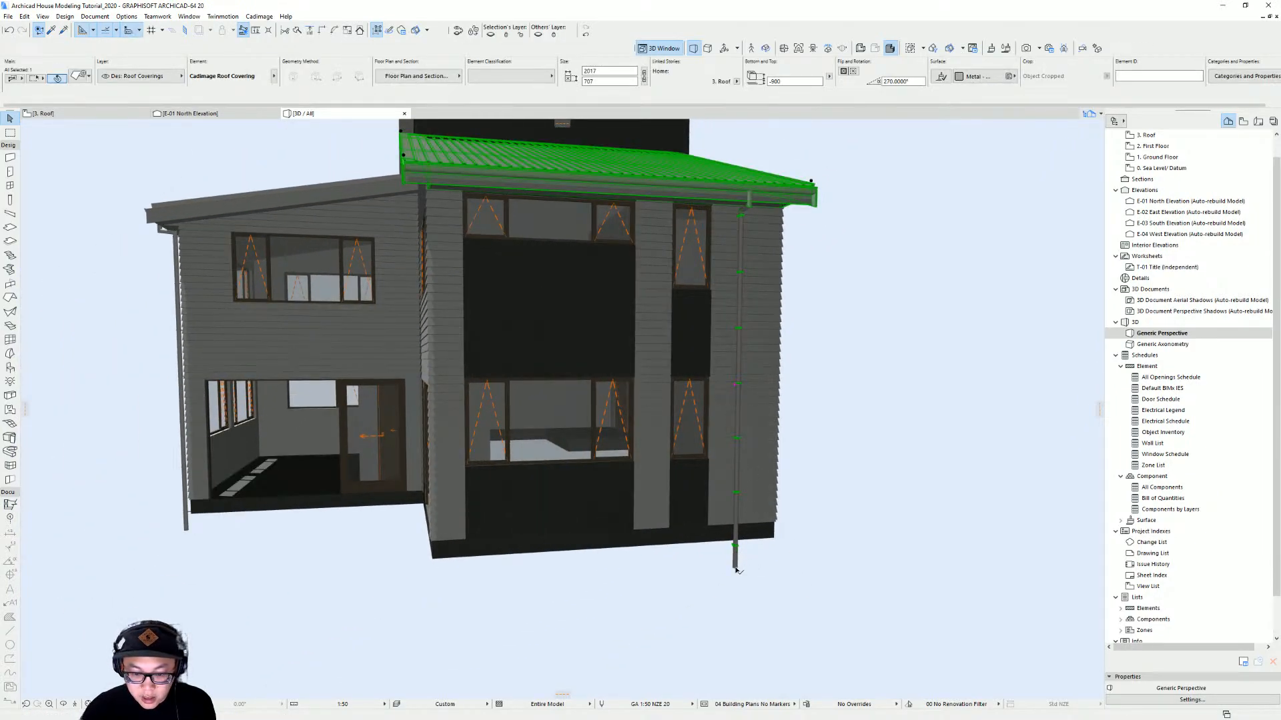
click(736, 569)
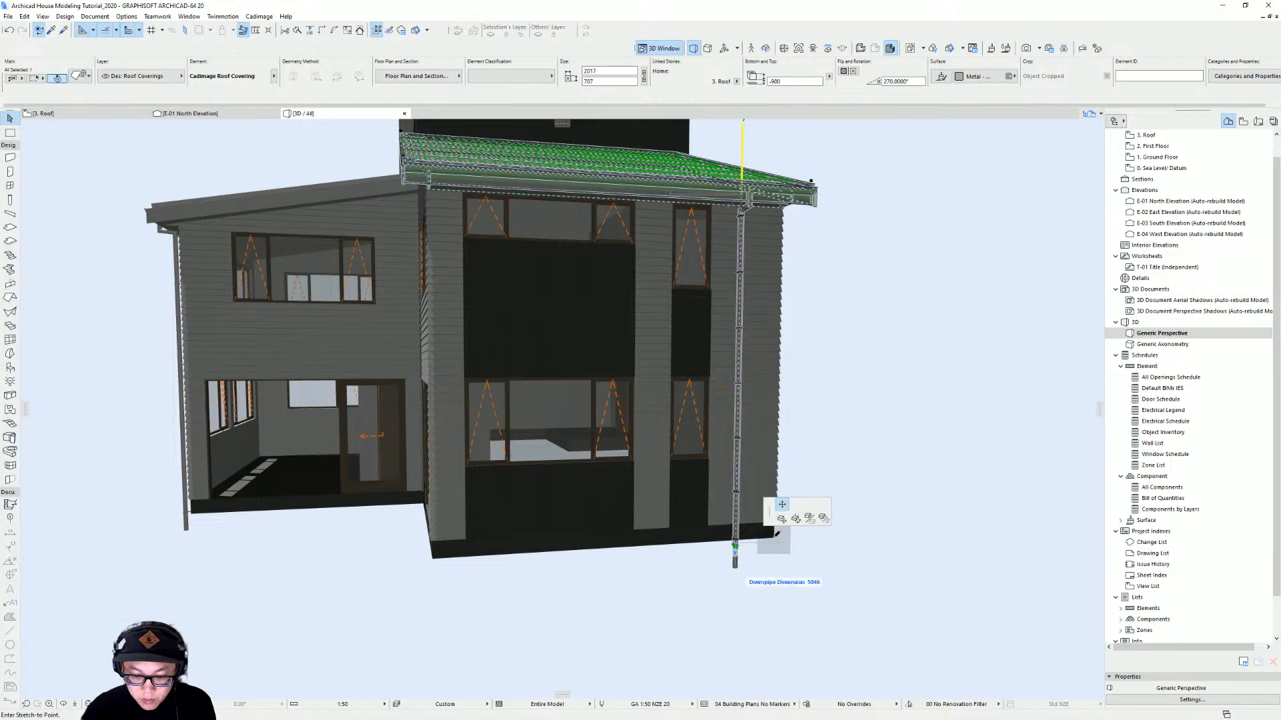
key(Escape)
shift+middle_drag(643, 561, 814, 540)
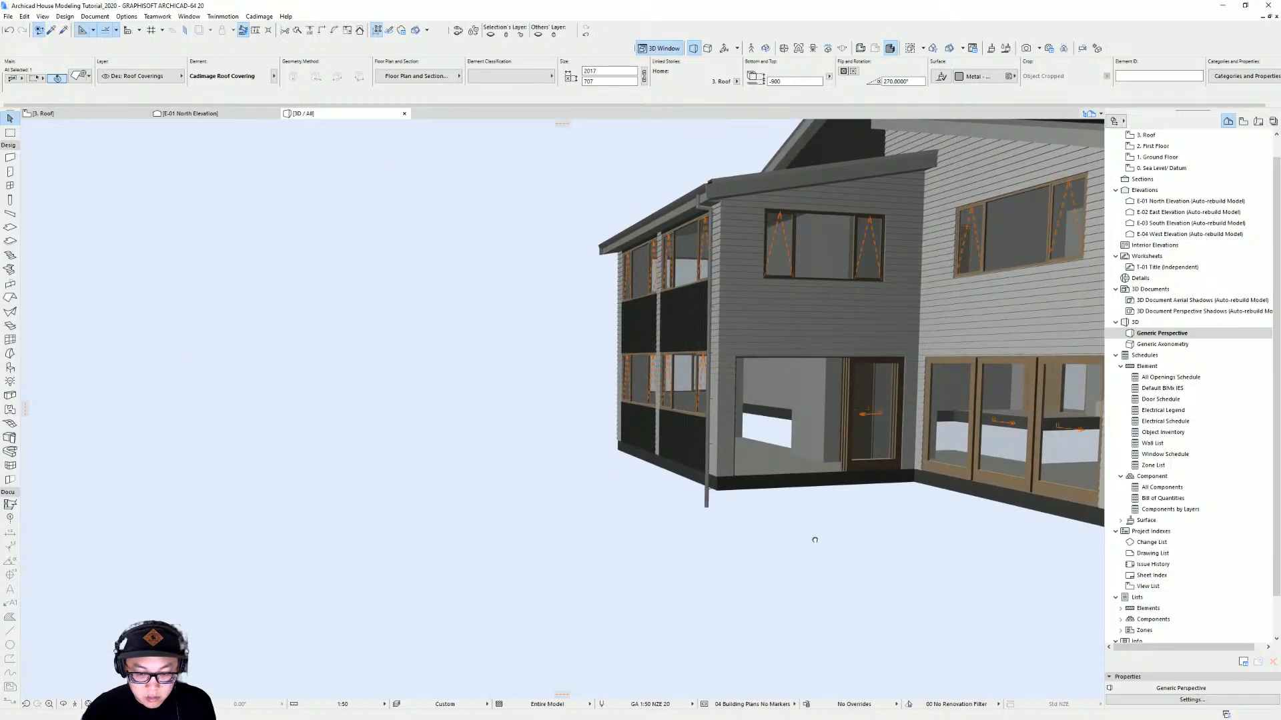
click(708, 510)
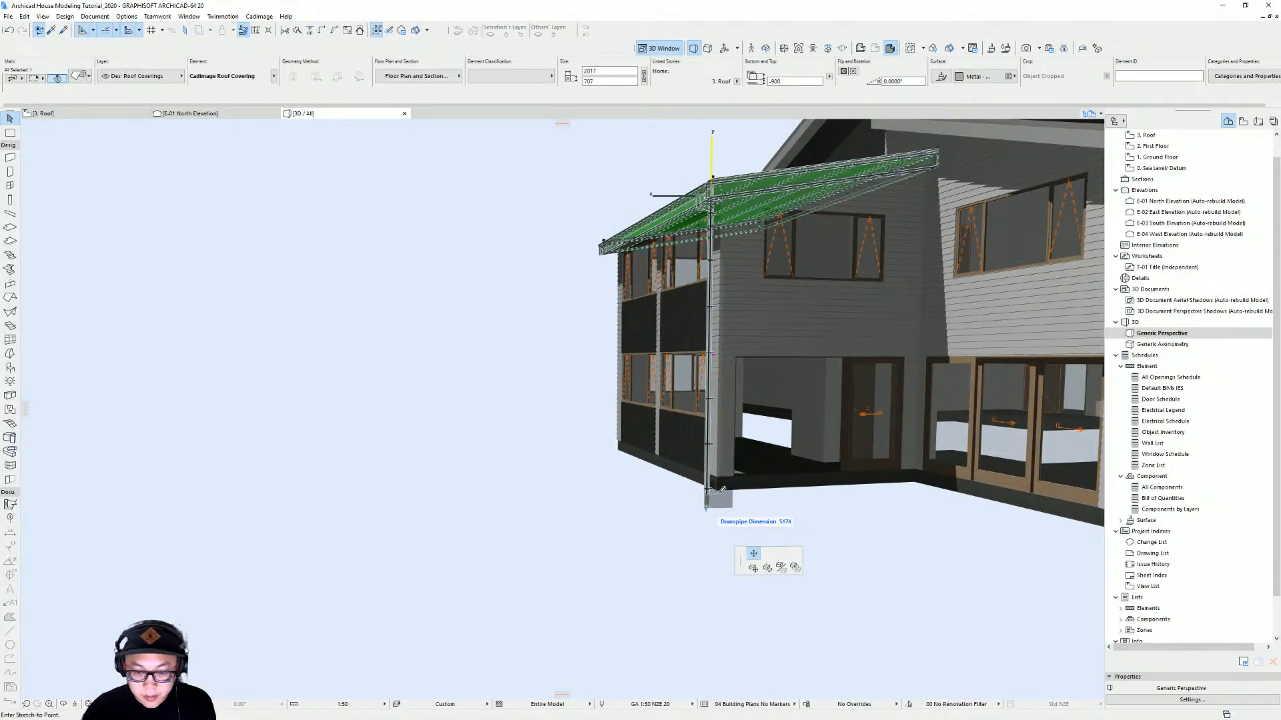
click(717, 465)
Set the selected roof covering's cladding surface to a red brick material
shift+middle_drag(600, 441, 483, 556)
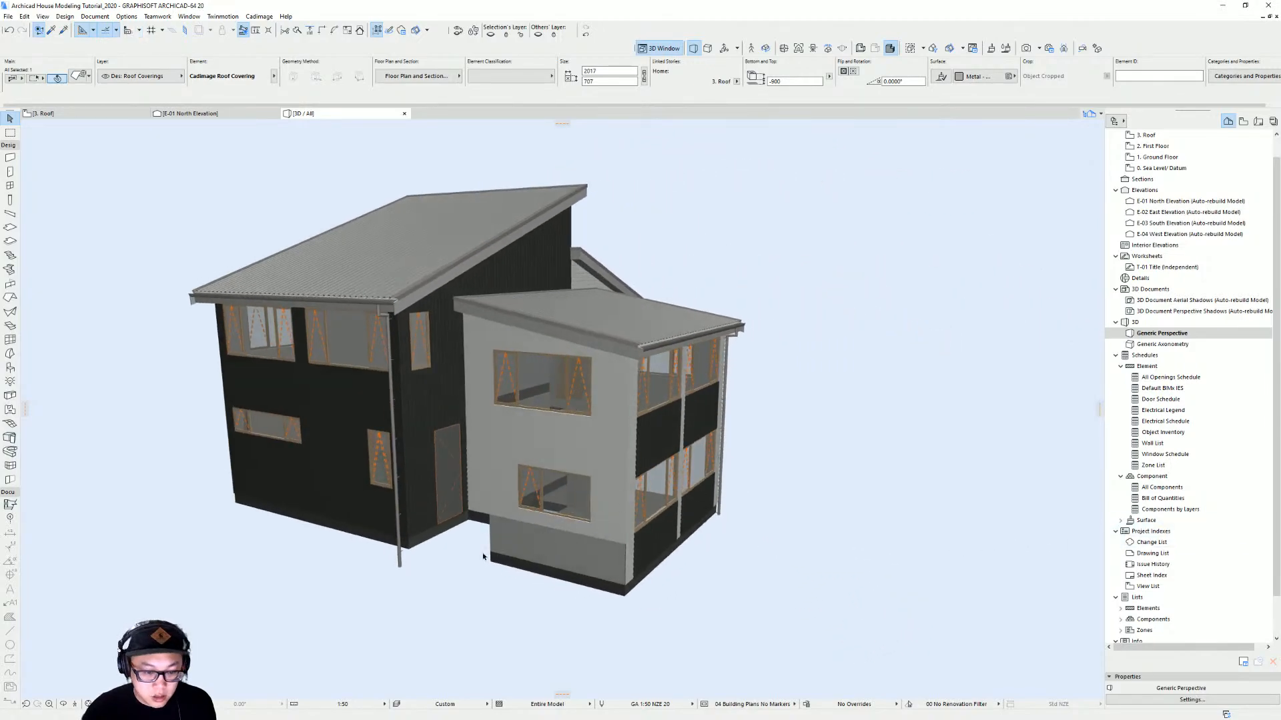
click(400, 560)
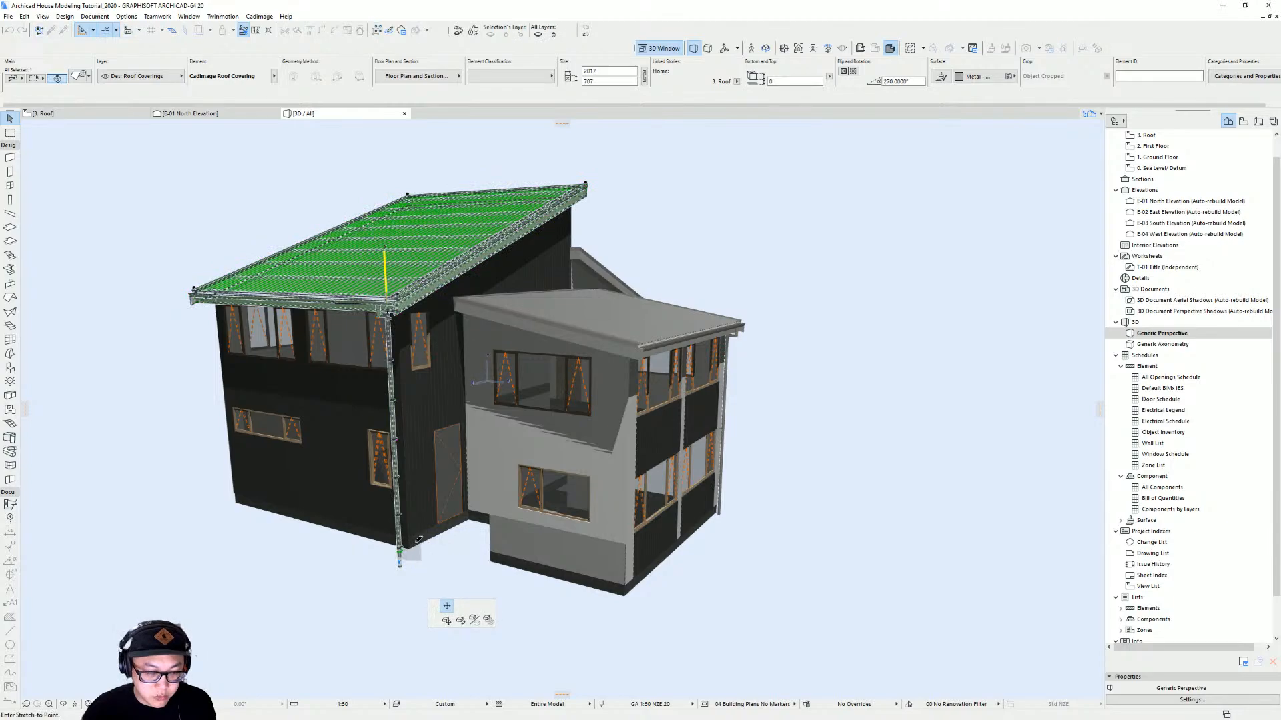
click(400, 549)
shift+middle_drag(699, 379, 627, 401)
shift+middle_drag(814, 388, 689, 373)
key(ctrl+t)
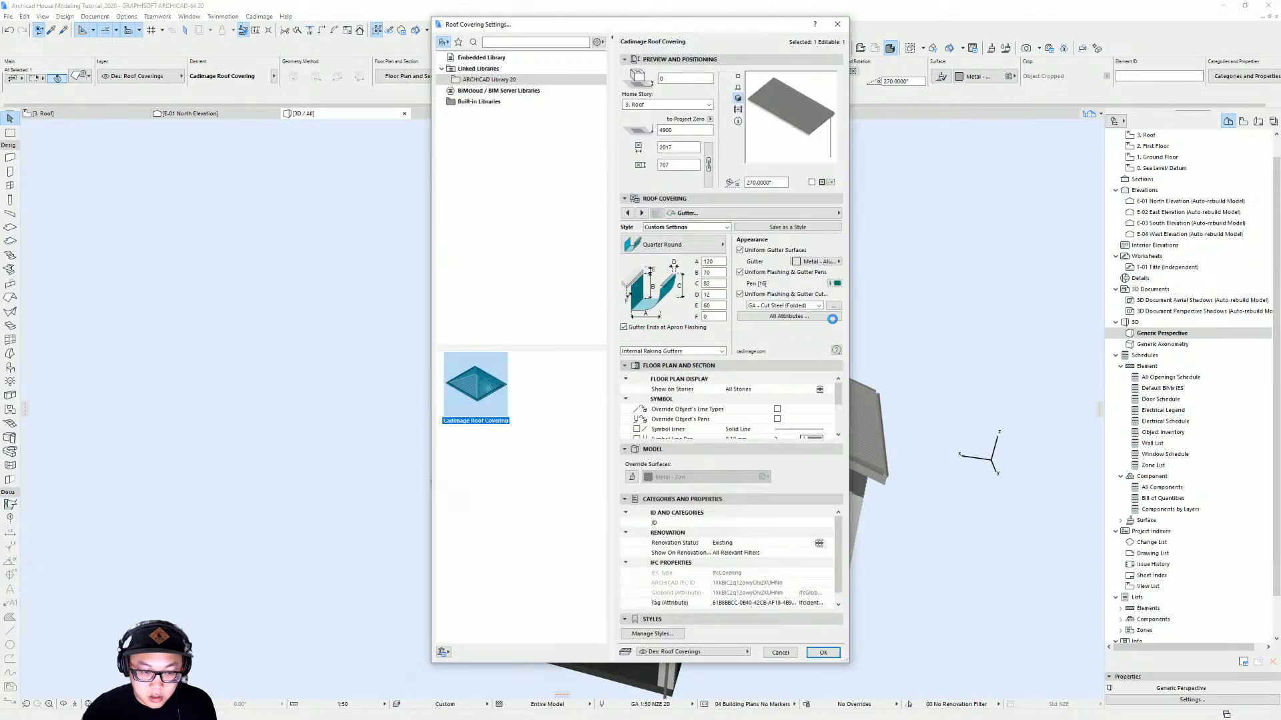
click(790, 214)
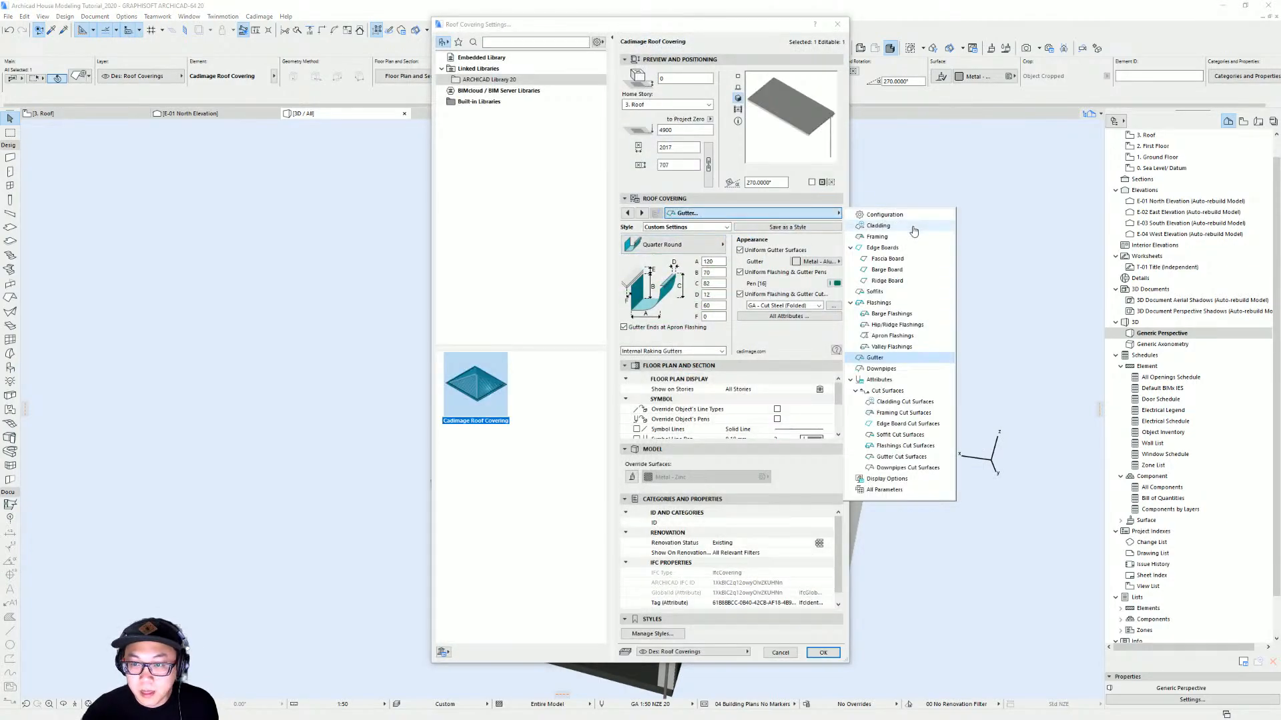
click(916, 227)
click(815, 251)
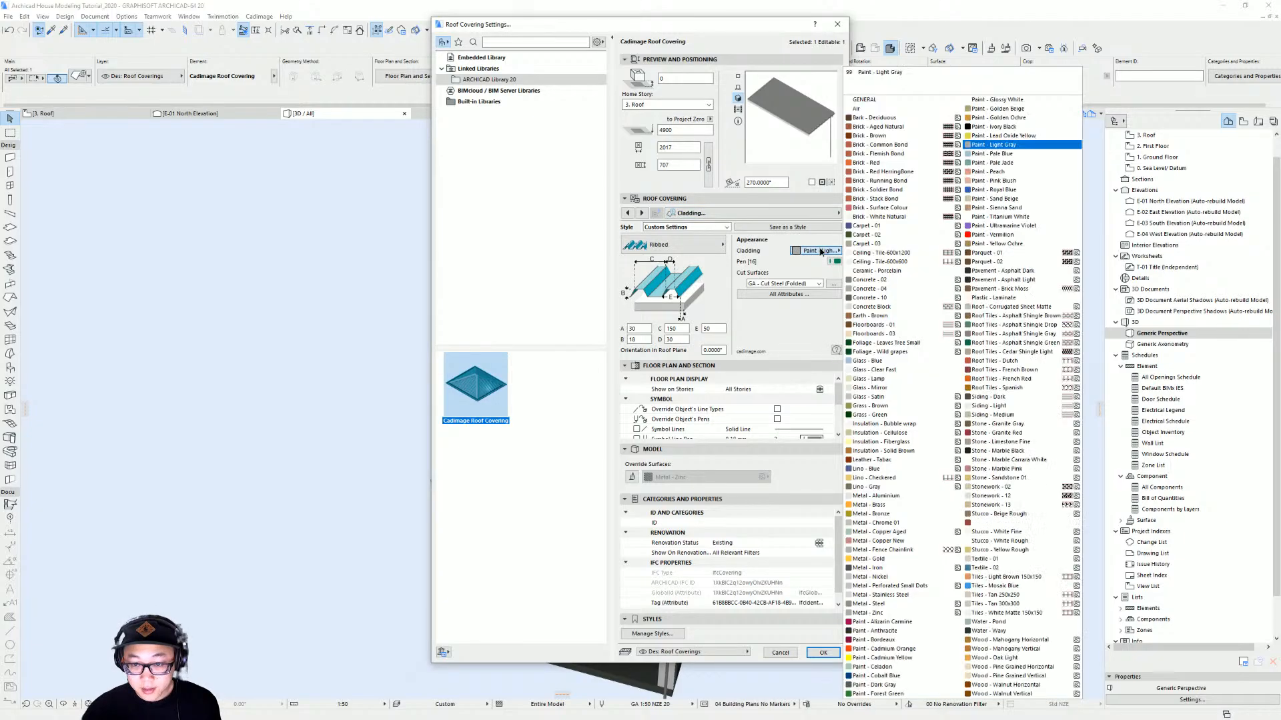
click(913, 163)
key(Return)
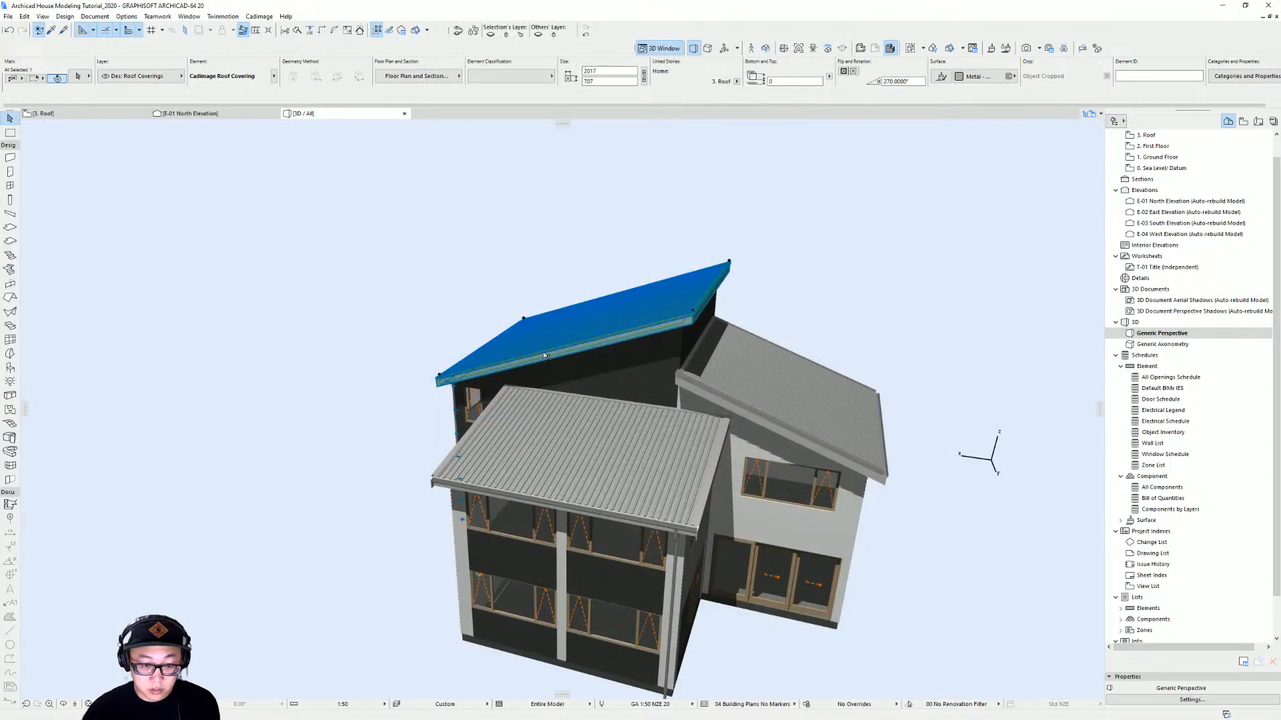
Set the upper roof covering's cladding surface to Paint - Light Gray
scroll(509, 355, up, 5)
scroll(805, 361, down, 5)
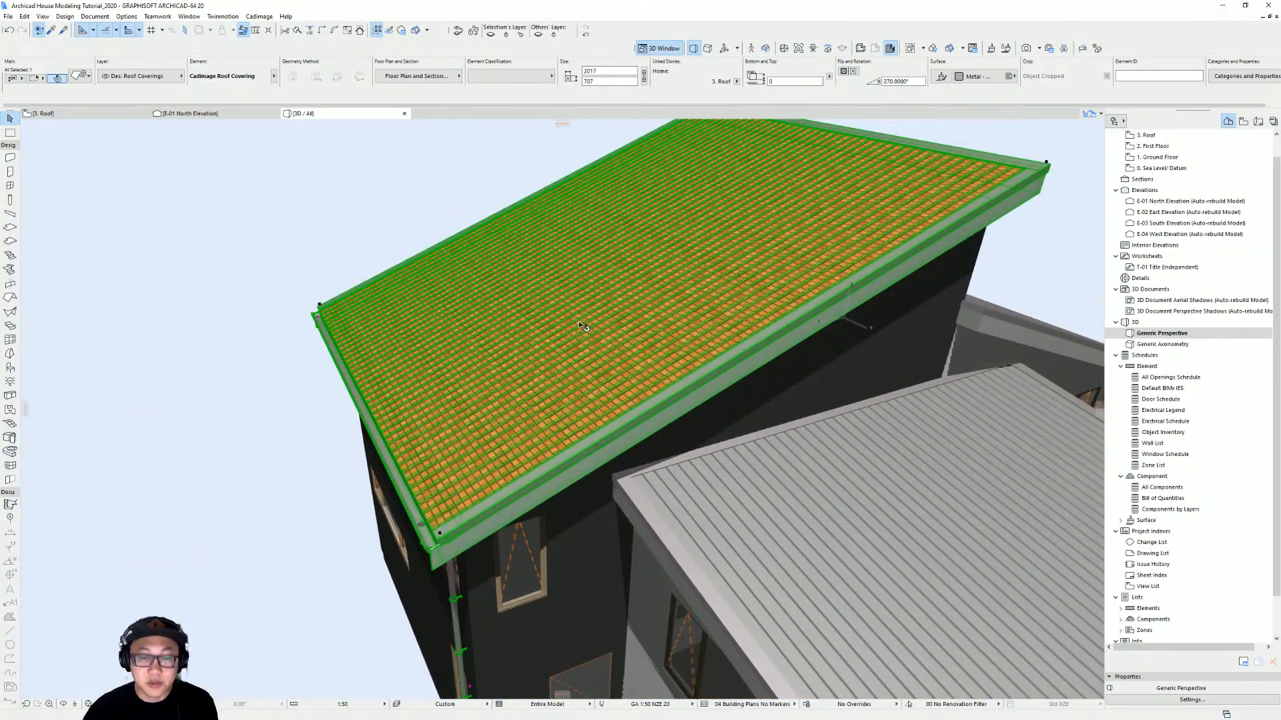
double_click(946, 320)
click(816, 251)
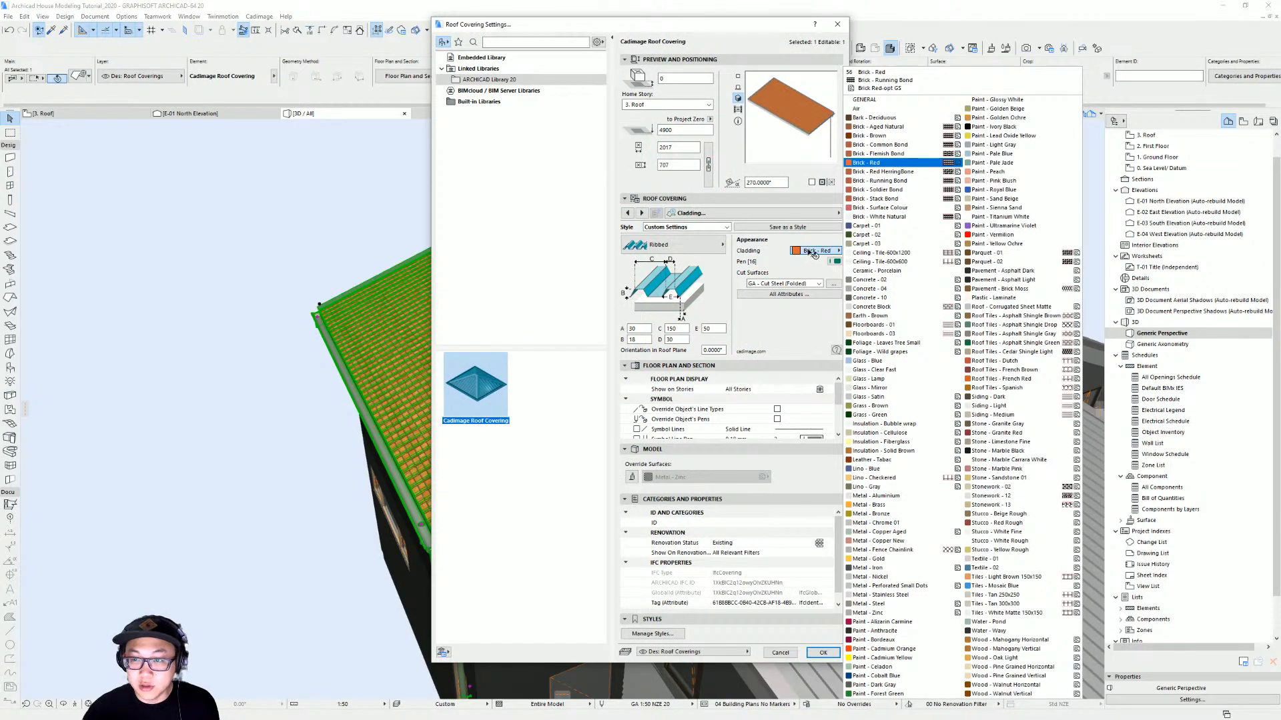
click(1002, 146)
key(Return)
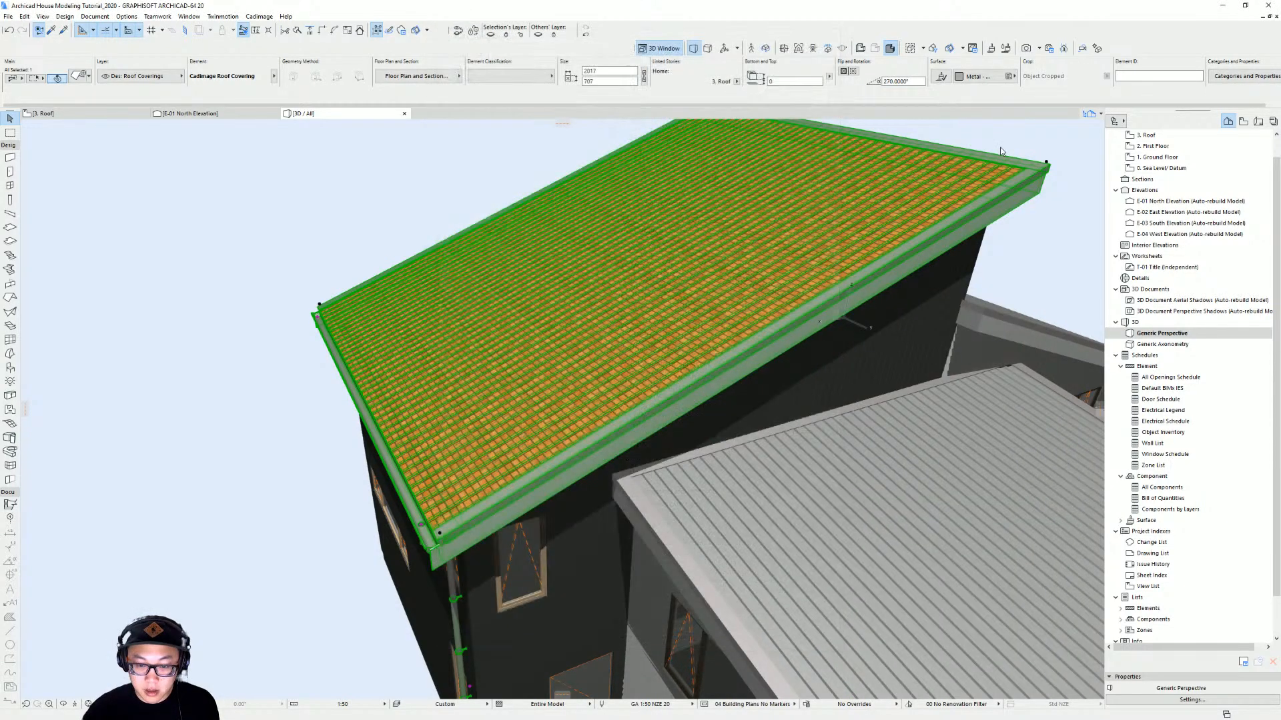
Inspect the recoloured roof and the rear of the house from several angles in the 3D view
scroll(616, 422, down, 3)
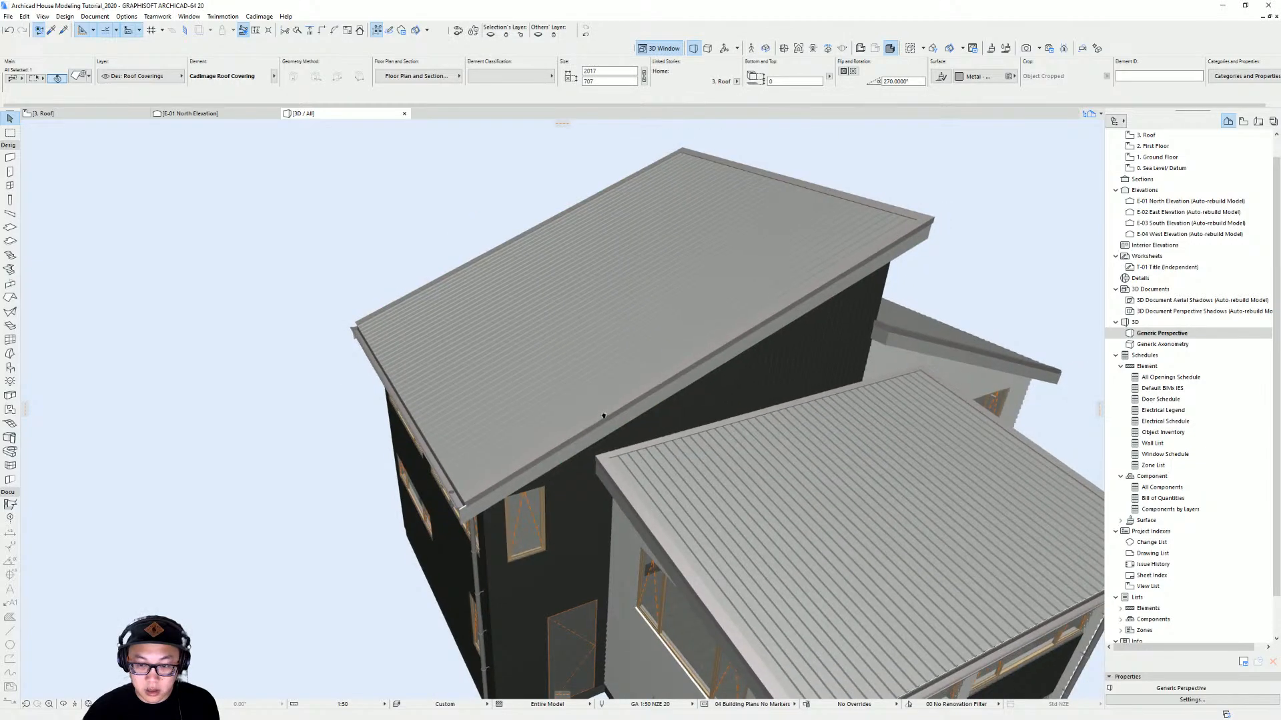
shift+middle_drag(603, 417, 420, 374)
scroll(703, 391, down, 2)
shift+middle_drag(703, 392, 406, 314)
scroll(567, 309, down, 1)
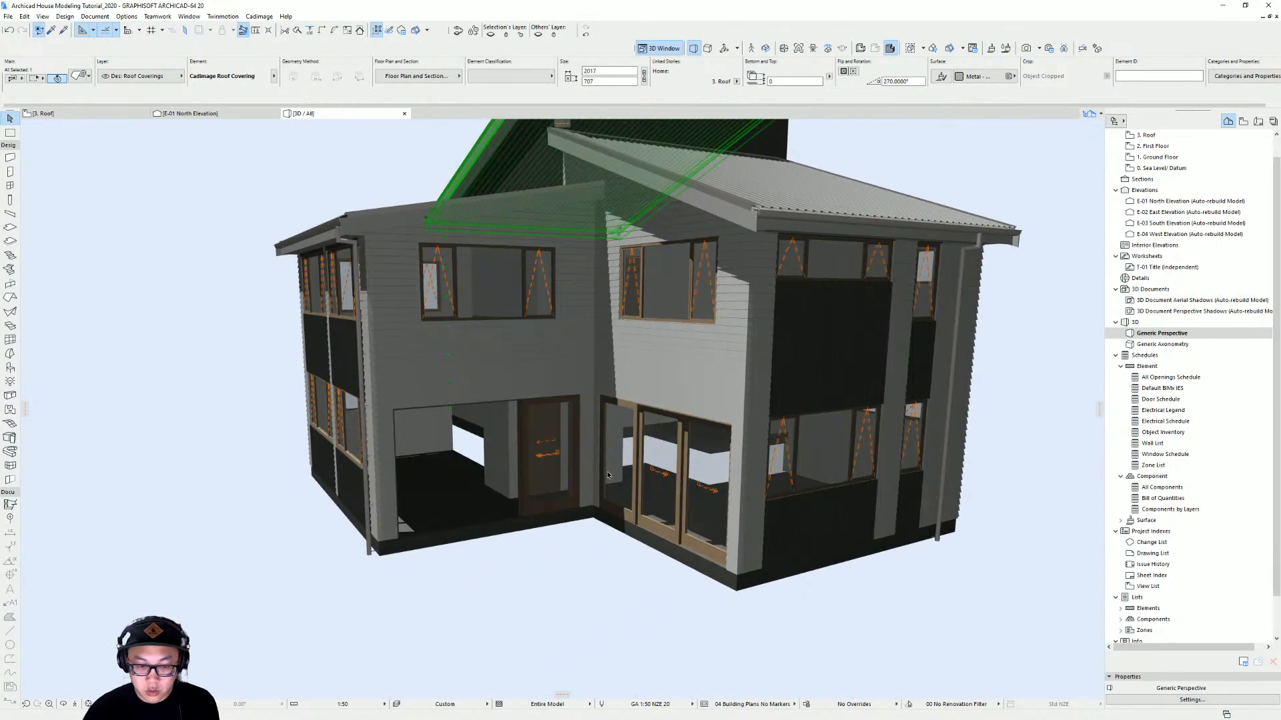
click(657, 575)
scroll(653, 567, down, 2)
shift+middle_drag(647, 567, 609, 538)
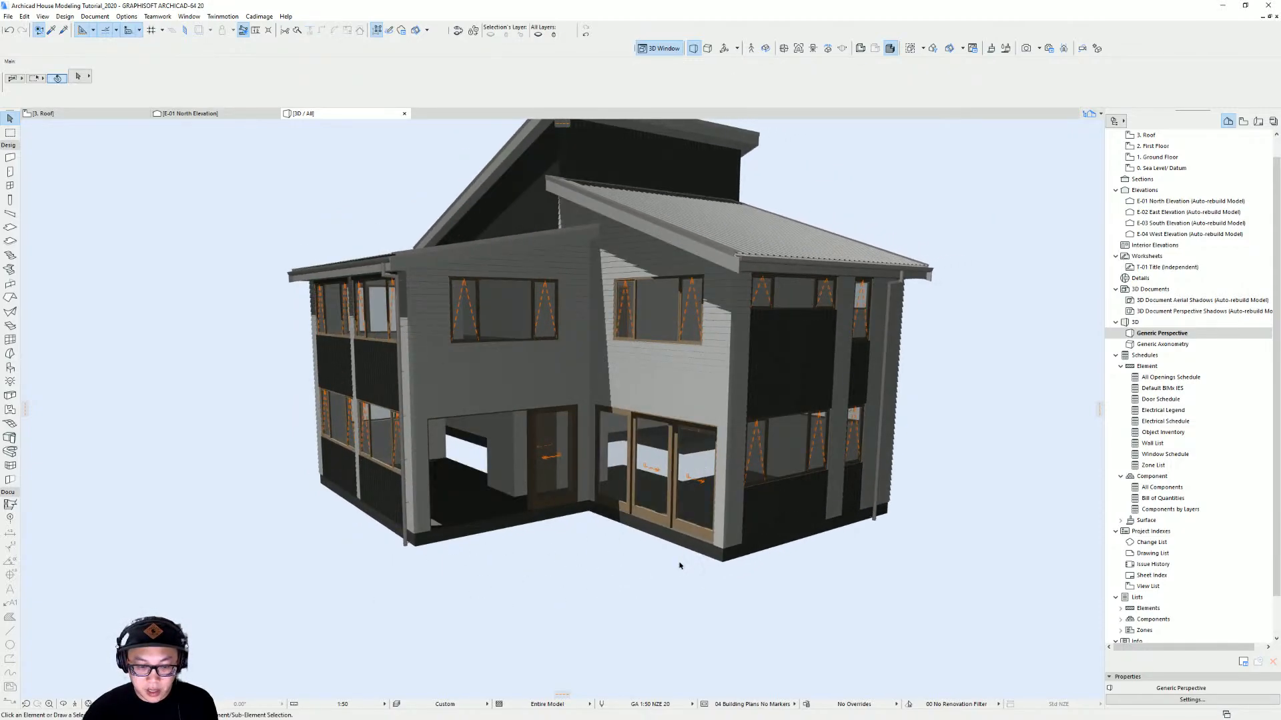
shift+middle_drag(680, 565, 412, 562)
Open the Ground Floor plan and examine the outdoor area beside the dining room and lounge
key(F2)
scroll(629, 476, down, 3)
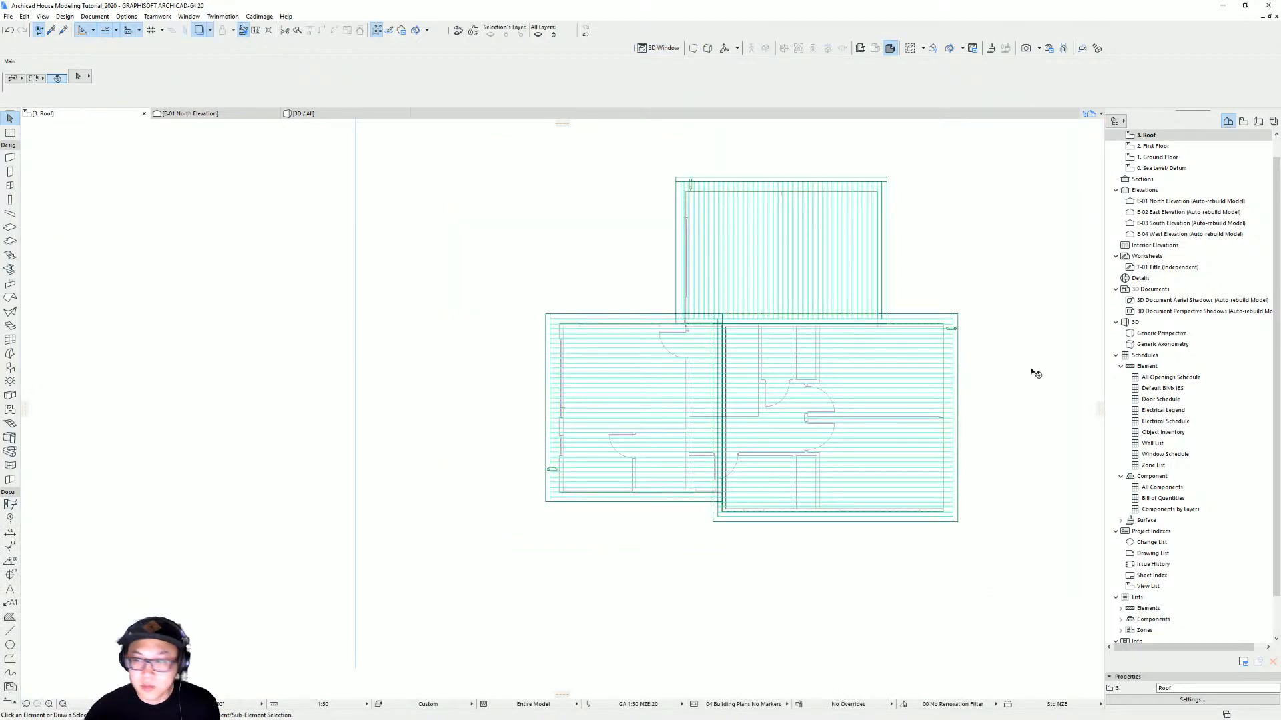
double_click(1161, 157)
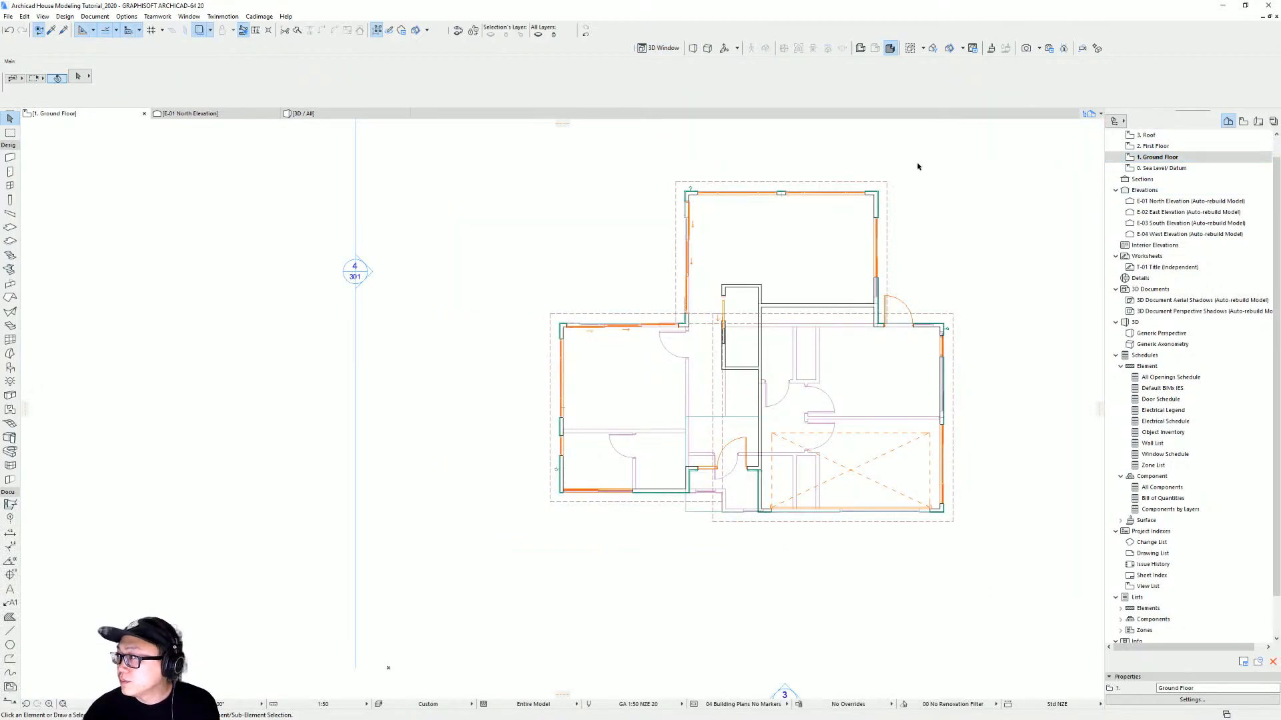
scroll(861, 214, up, 2)
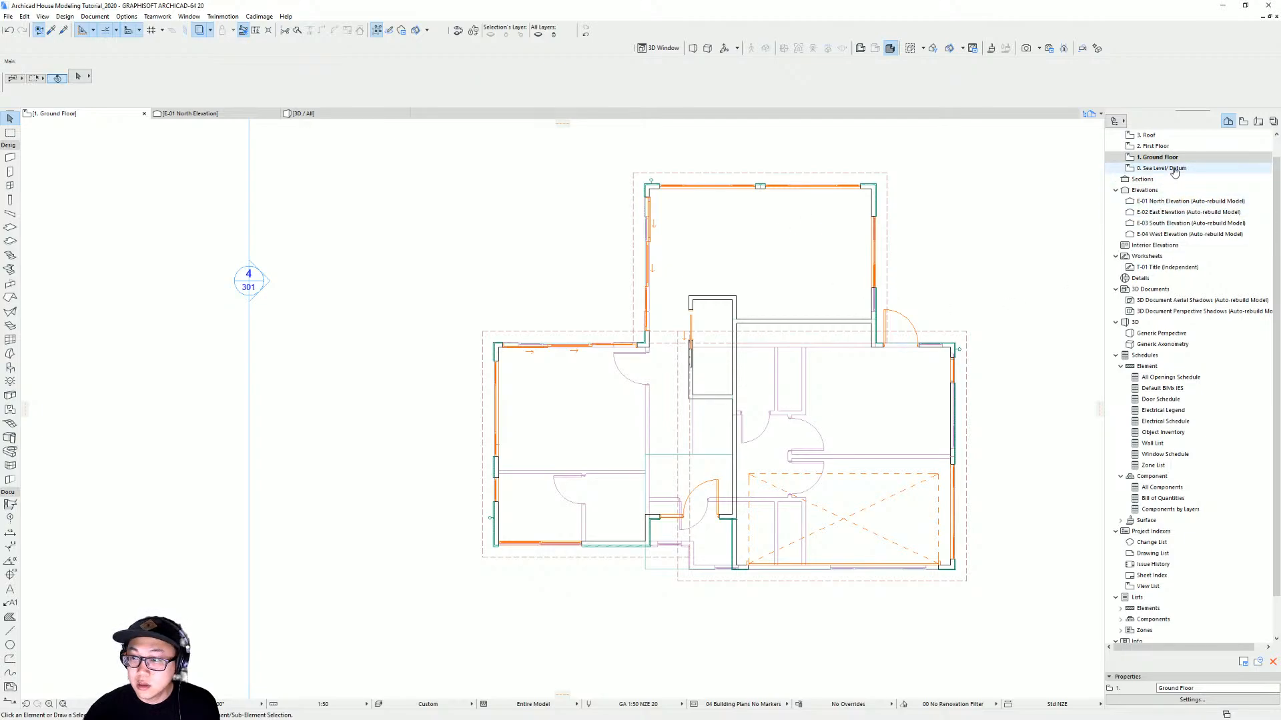
click(198, 33)
middle_drag(804, 310, 778, 362)
scroll(600, 262, down, 3)
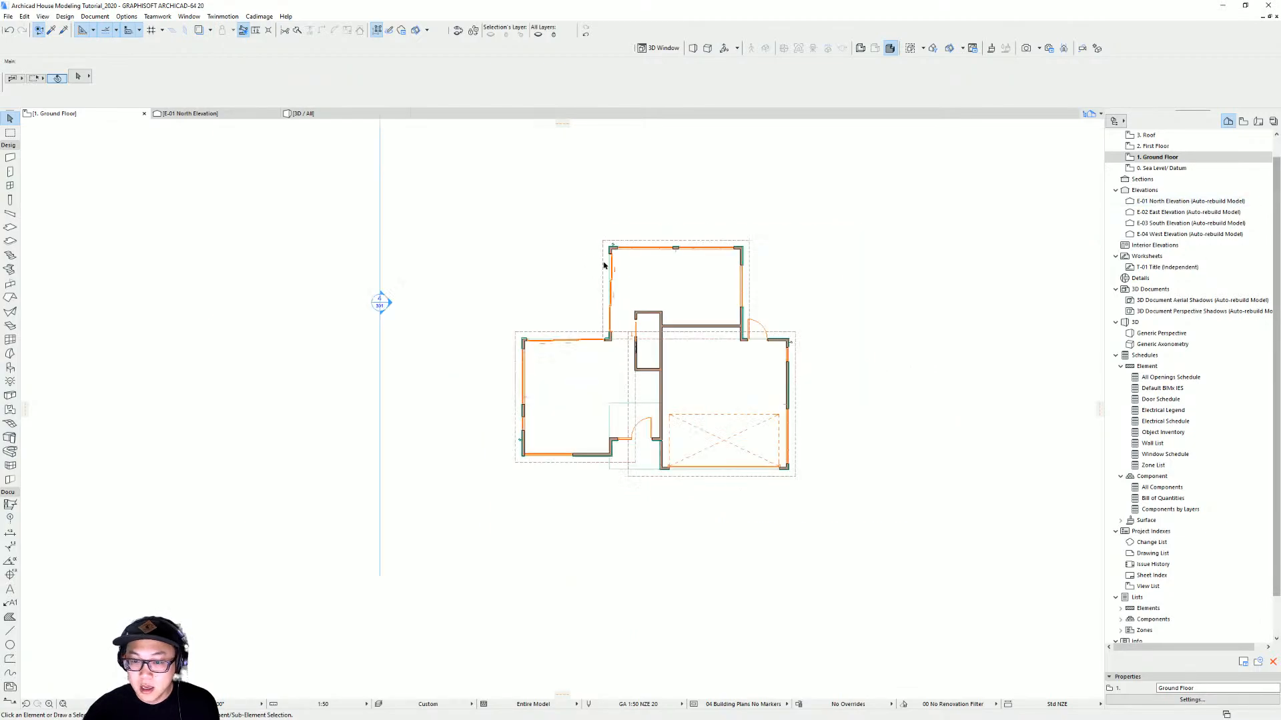
middle_drag(880, 294, 400, 361)
scroll(792, 357, up, 3)
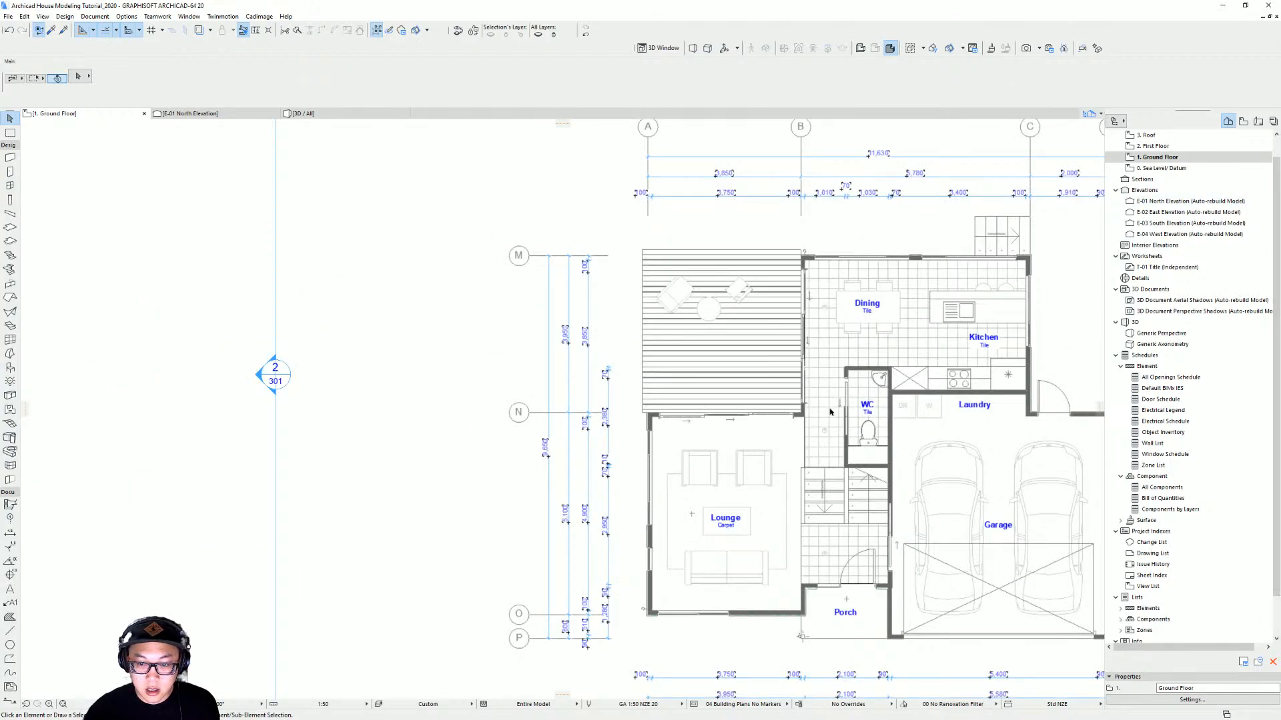
middle_drag(516, 348, 966, 303)
Draw a rectangular slab 4000 mm wide in the outdoor area west of the dining room
click(10, 228)
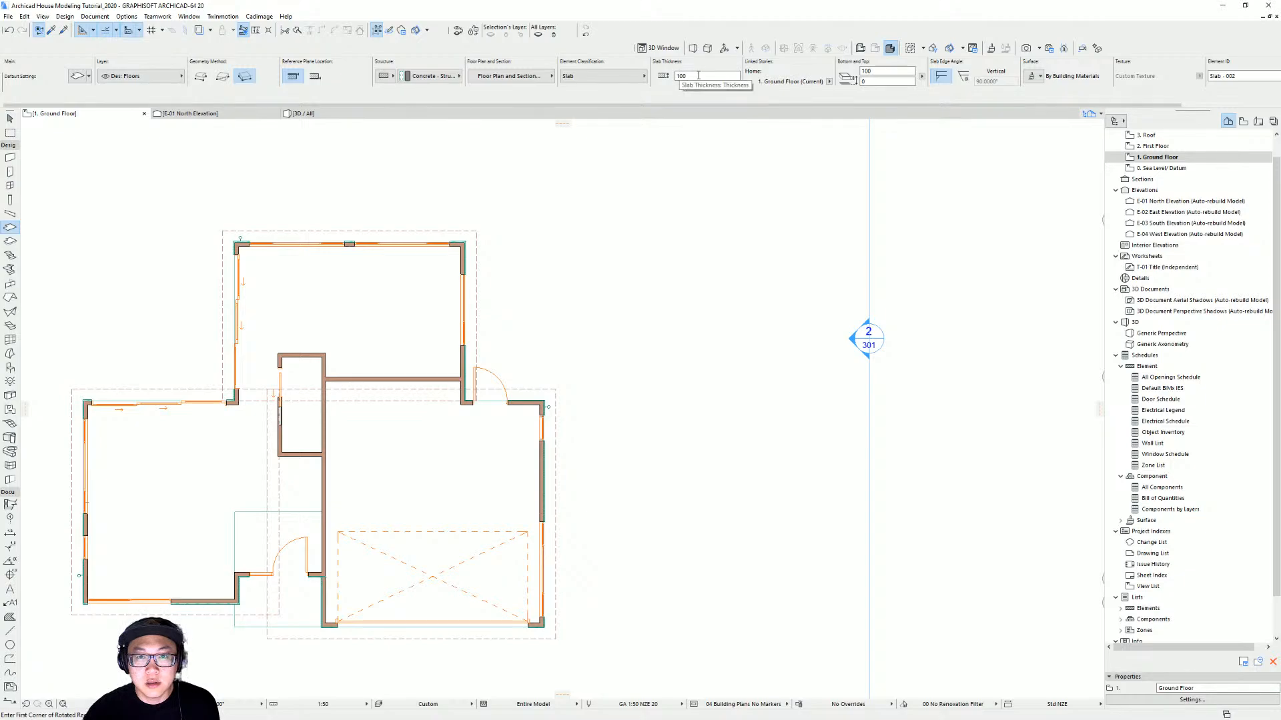
middle_drag(581, 301, 904, 279)
scroll(580, 359, up, 4)
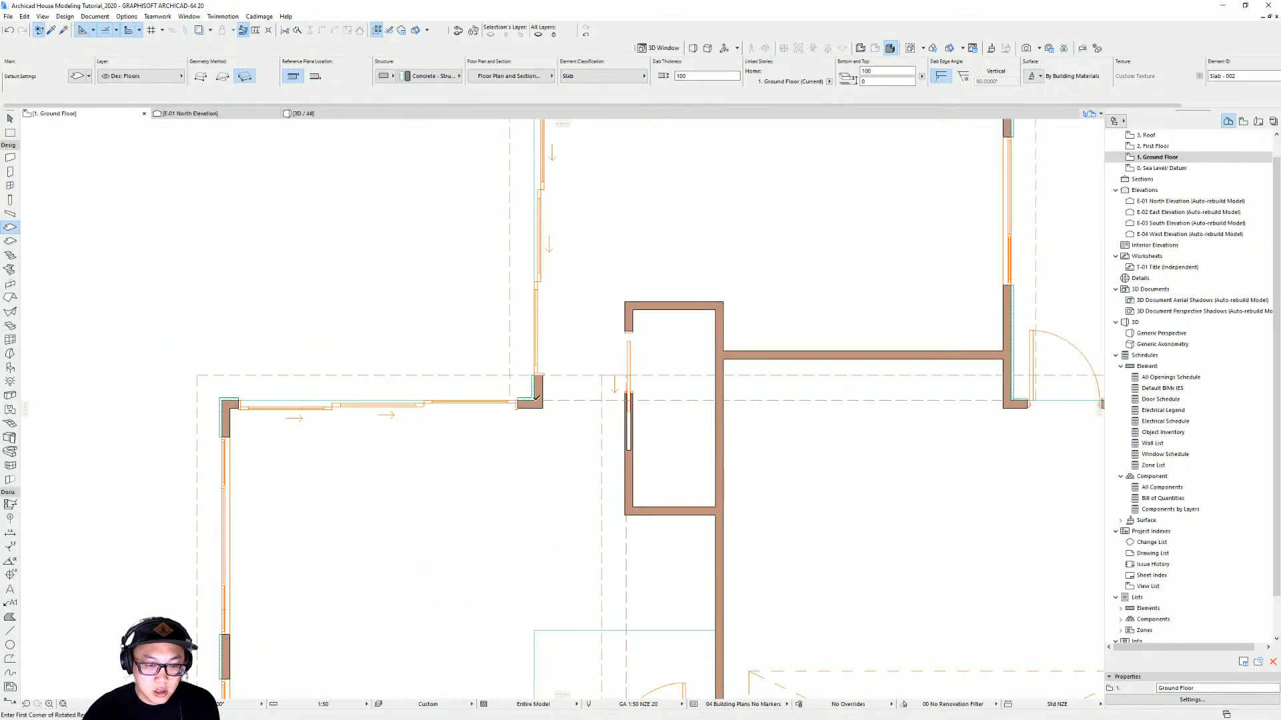
click(537, 399)
middle_drag(564, 313, 617, 404)
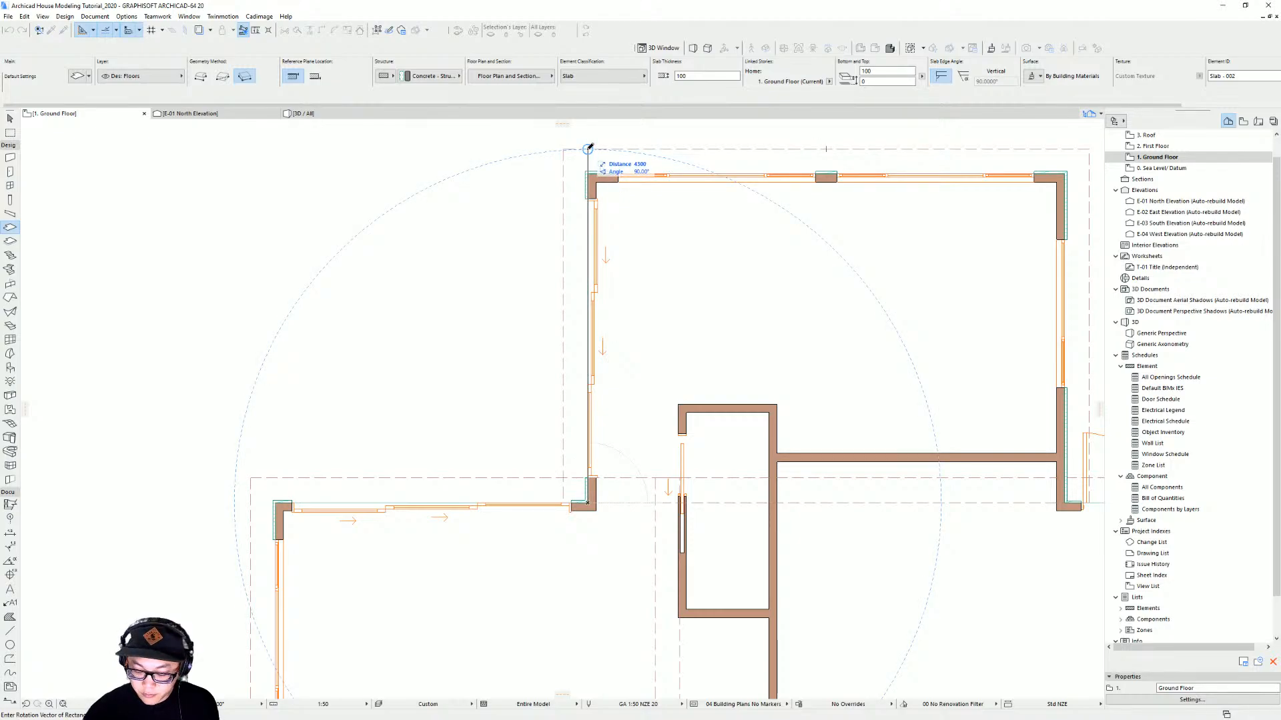
click(589, 146)
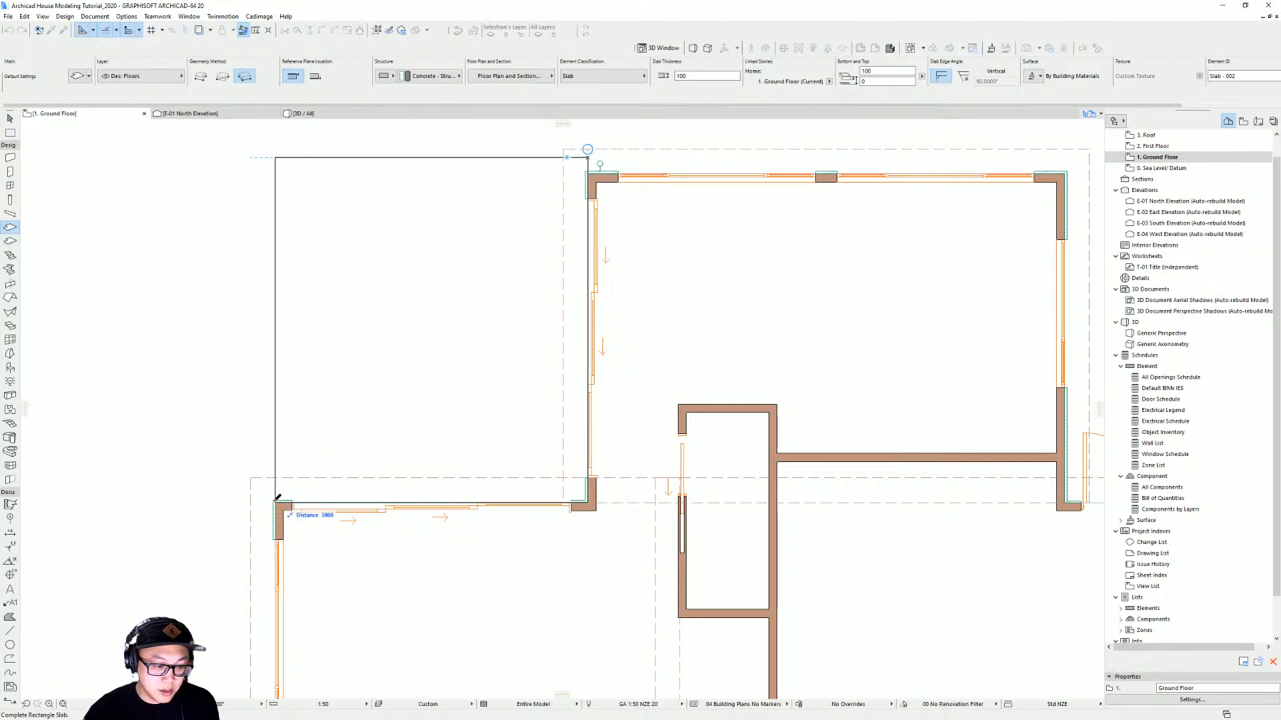
text(400)
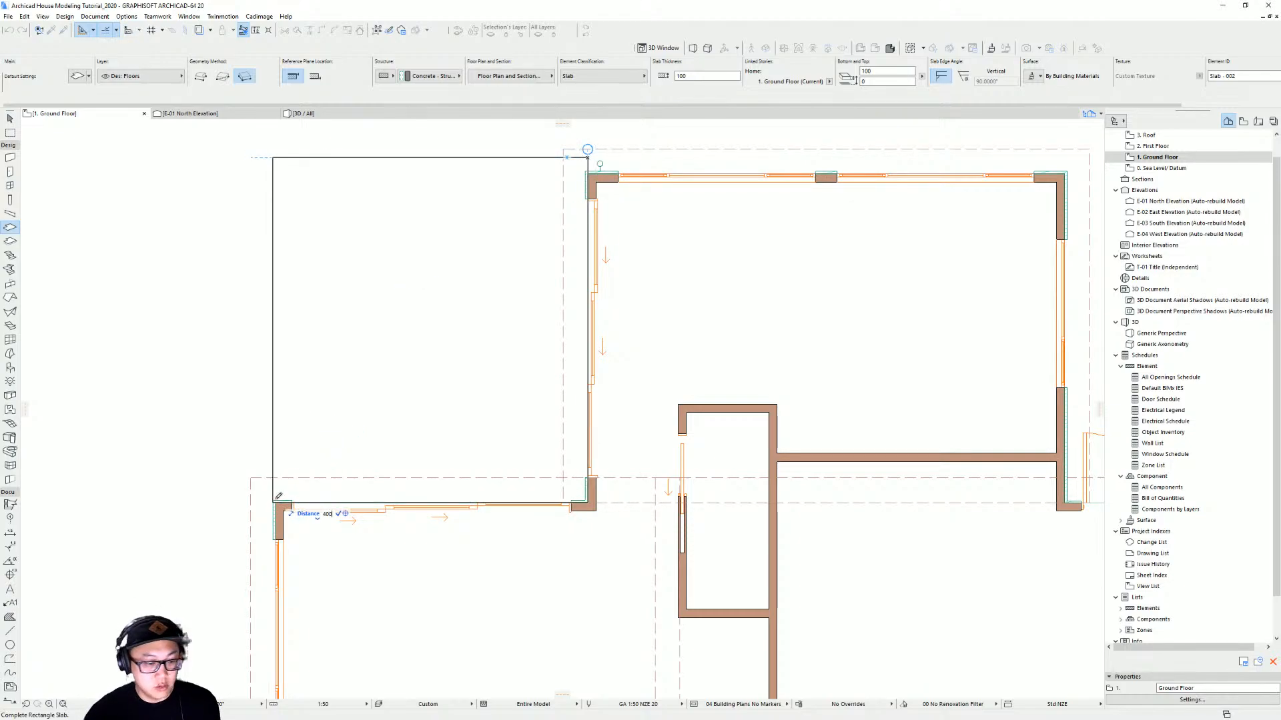
text(0)
key(Return)
Select the new slab in the 3D view and set its top offset to -900
scroll(438, 243, down, 3)
middle_drag(509, 238, 538, 238)
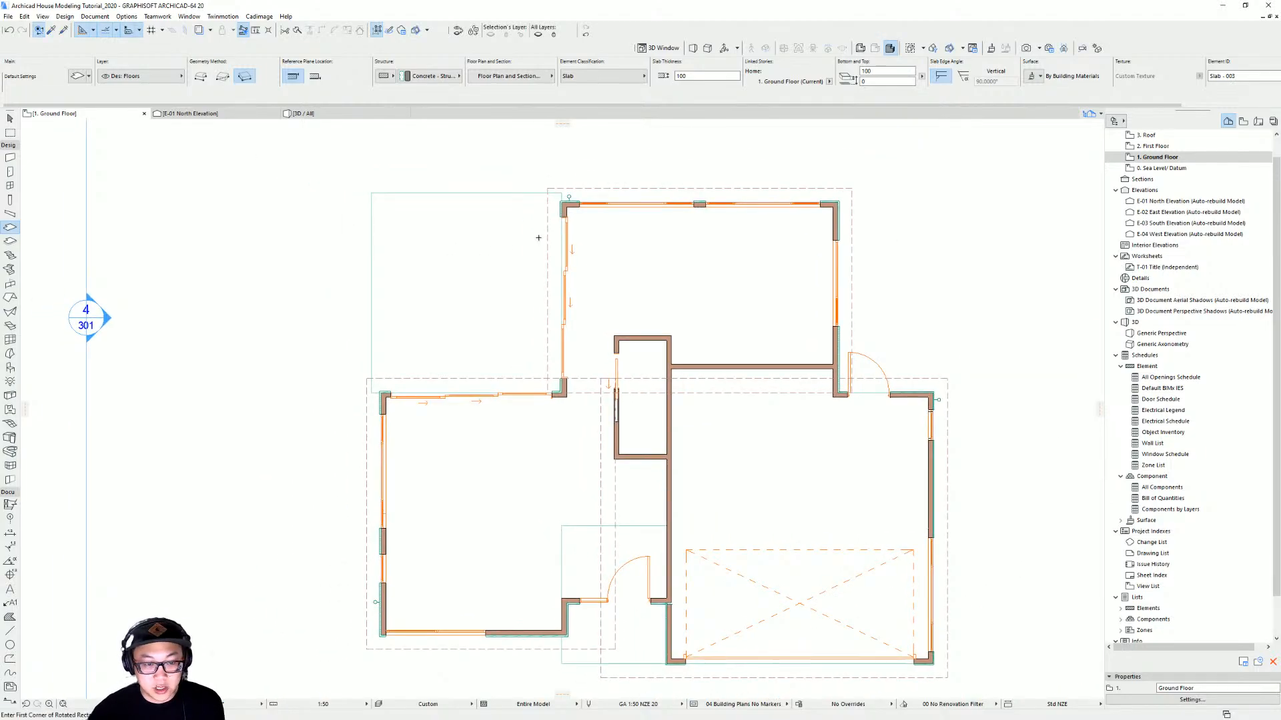
key(F3)
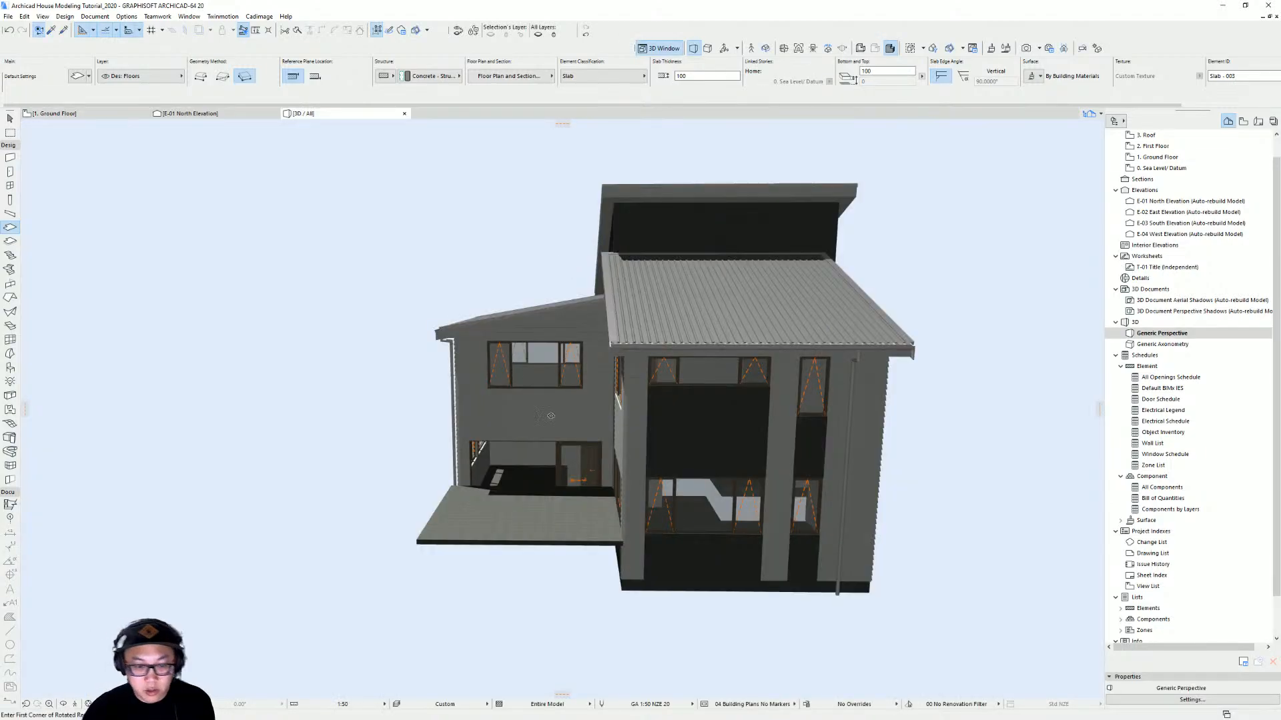
scroll(539, 503, up, 1)
shift+middle_drag(548, 501, 645, 465)
key(Escape)
click(651, 459)
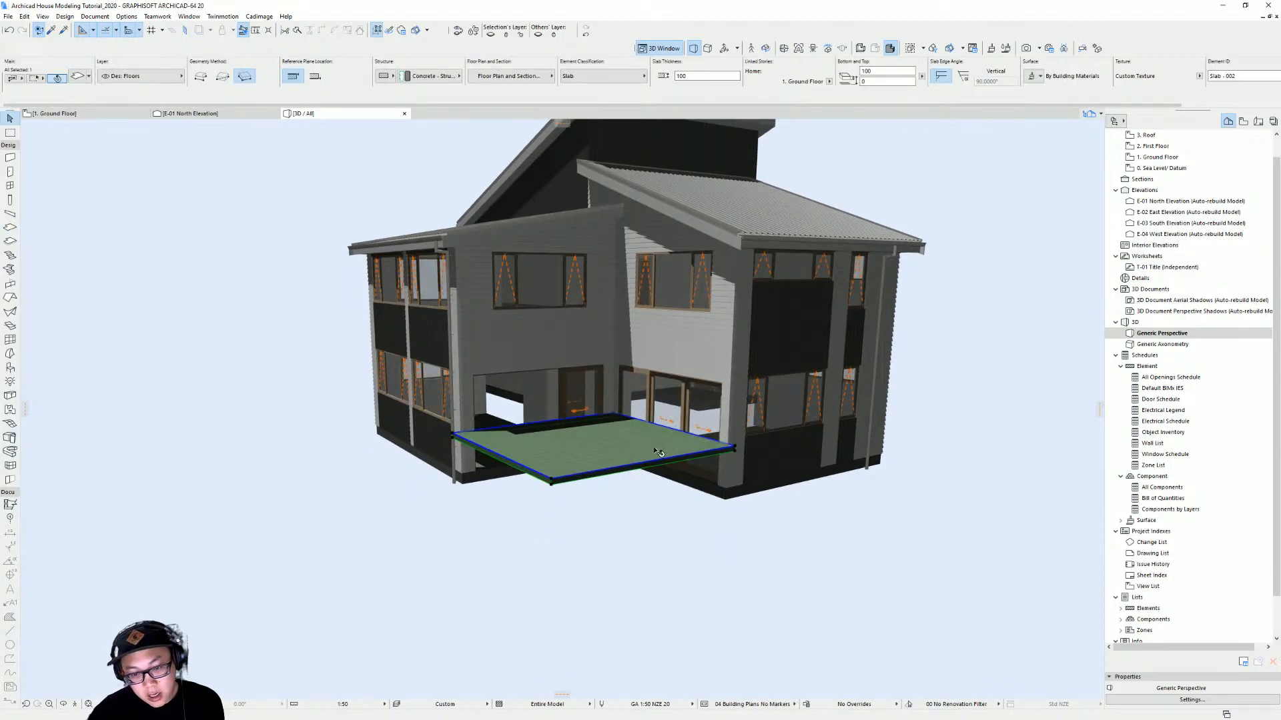
scroll(613, 497, up, 3)
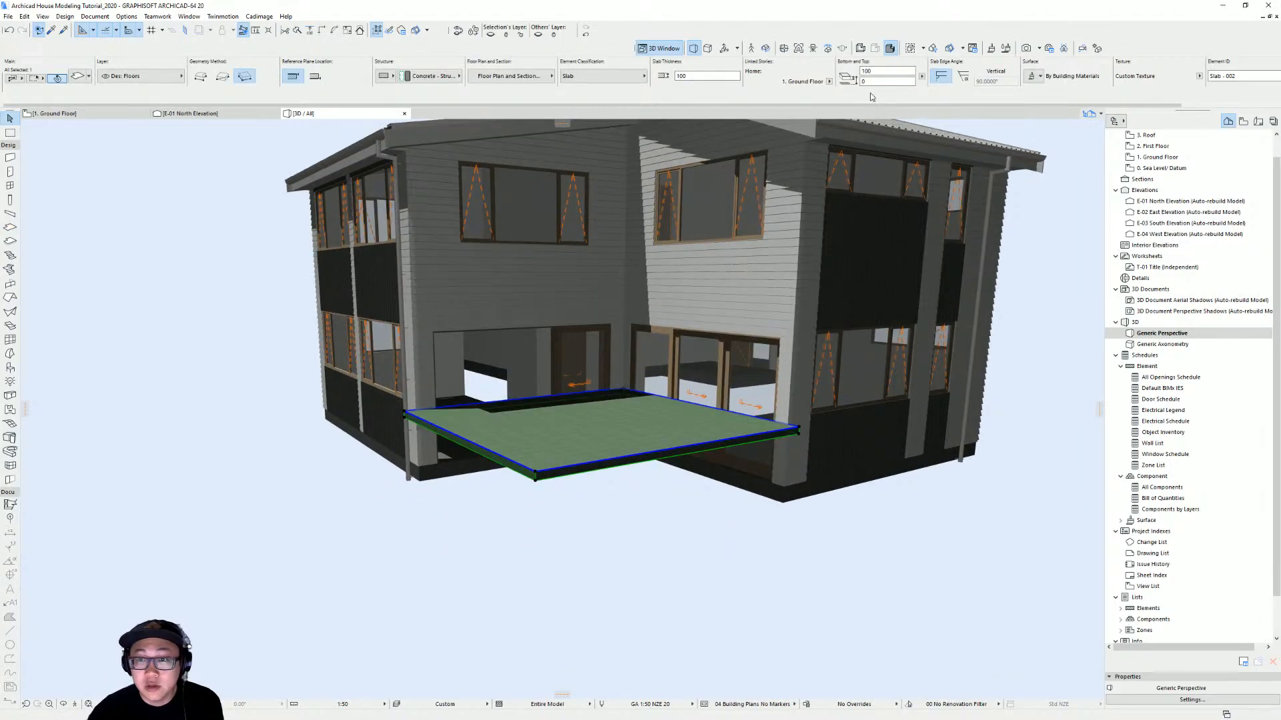
key(Return)
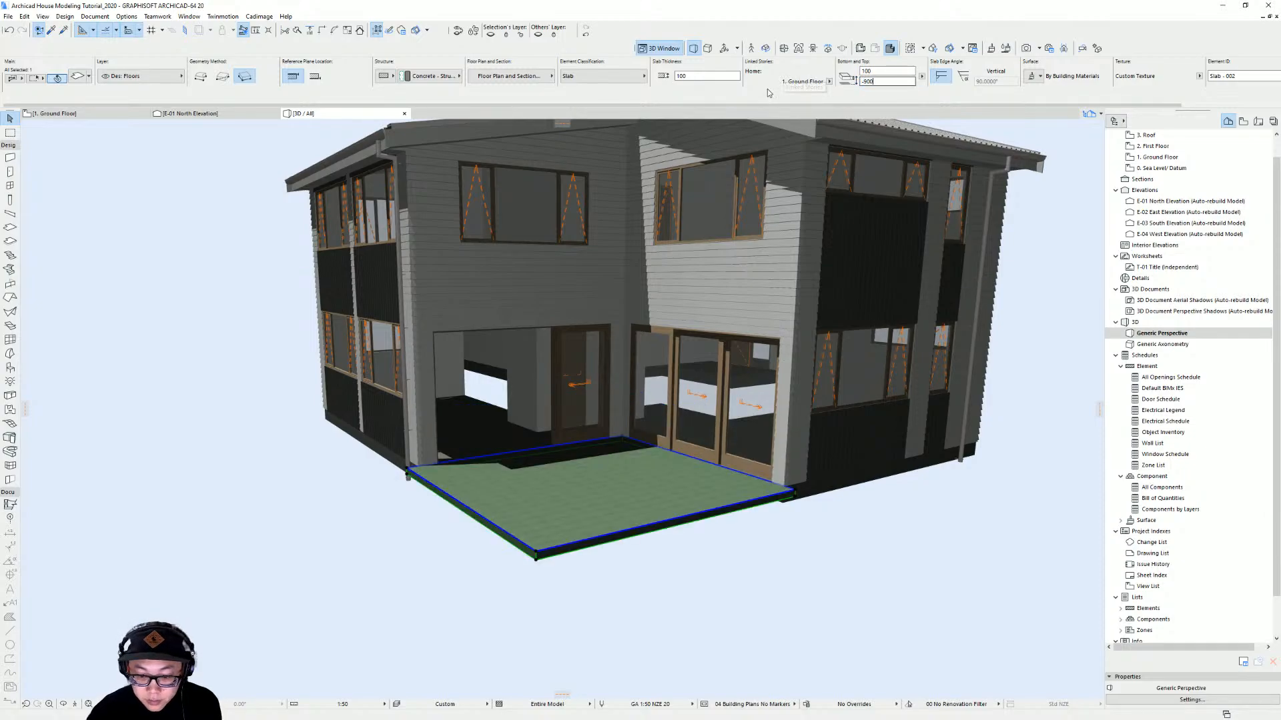
Move the slab vertically so its top offset becomes -1050
shift+middle_drag(781, 509, 646, 497)
shift+middle_drag(788, 486, 801, 492)
click(801, 492)
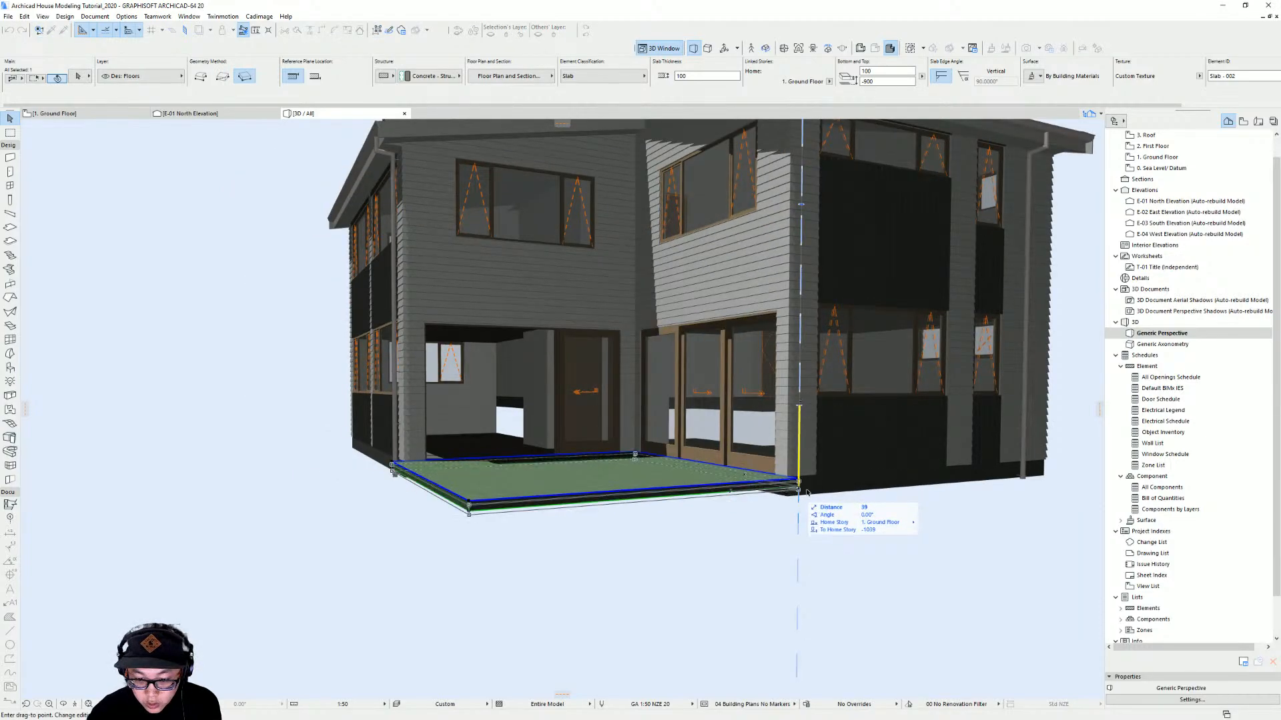
key(Return)
shift+middle_drag(821, 509, 789, 509)
shift+middle_drag(446, 506, 592, 478)
scroll(589, 481, up, 3)
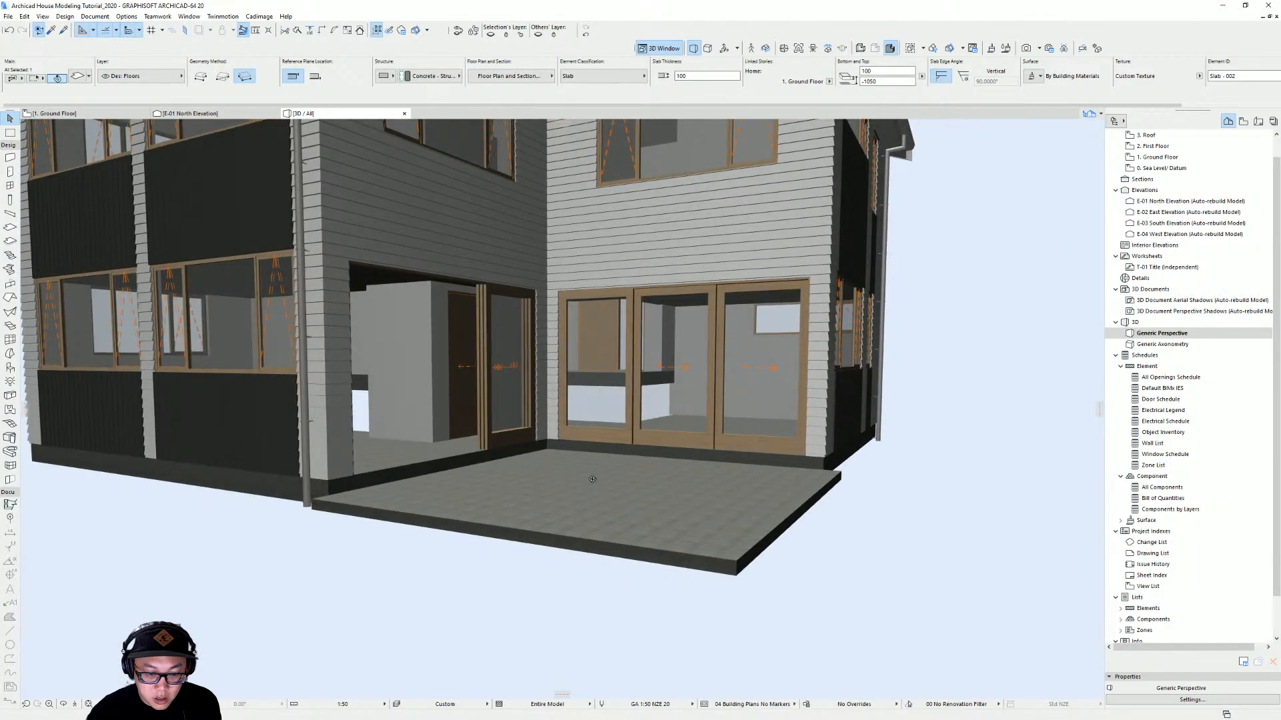
Select the slab on the Ground Floor plan and start a Cadimage slab covering for it
key(F2)
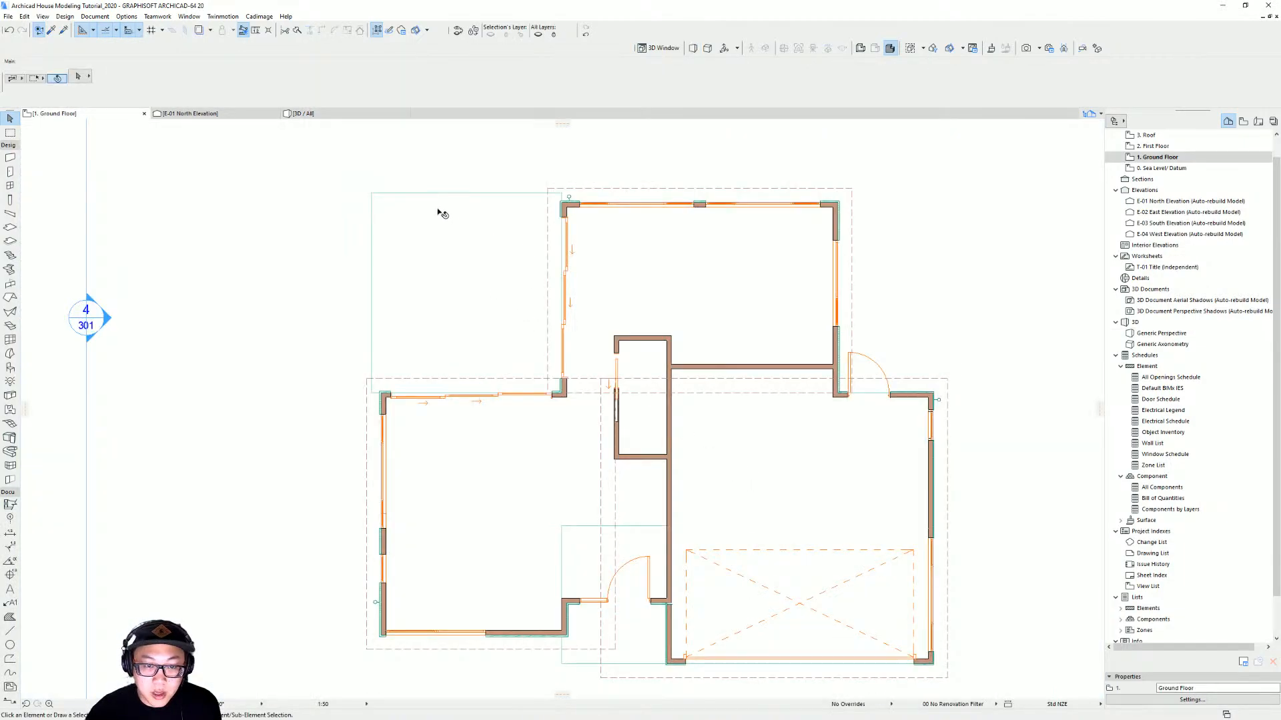
click(441, 214)
click(259, 16)
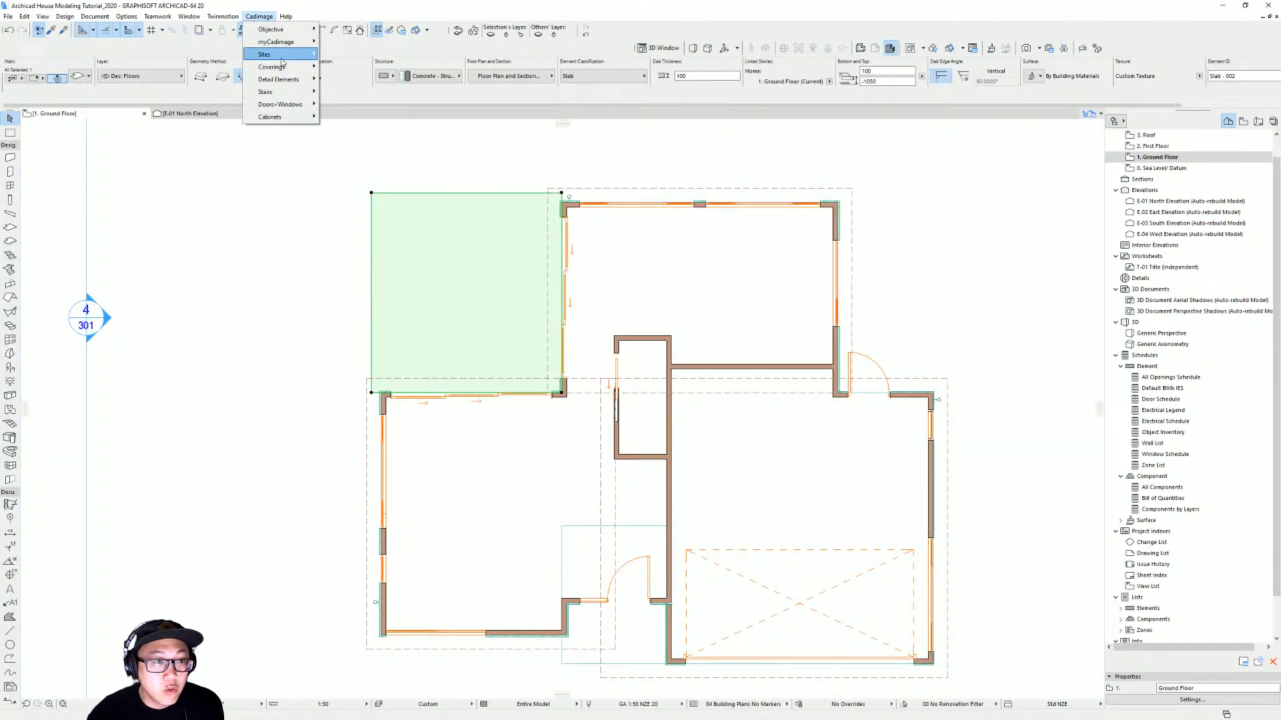
mouse_move(280, 67)
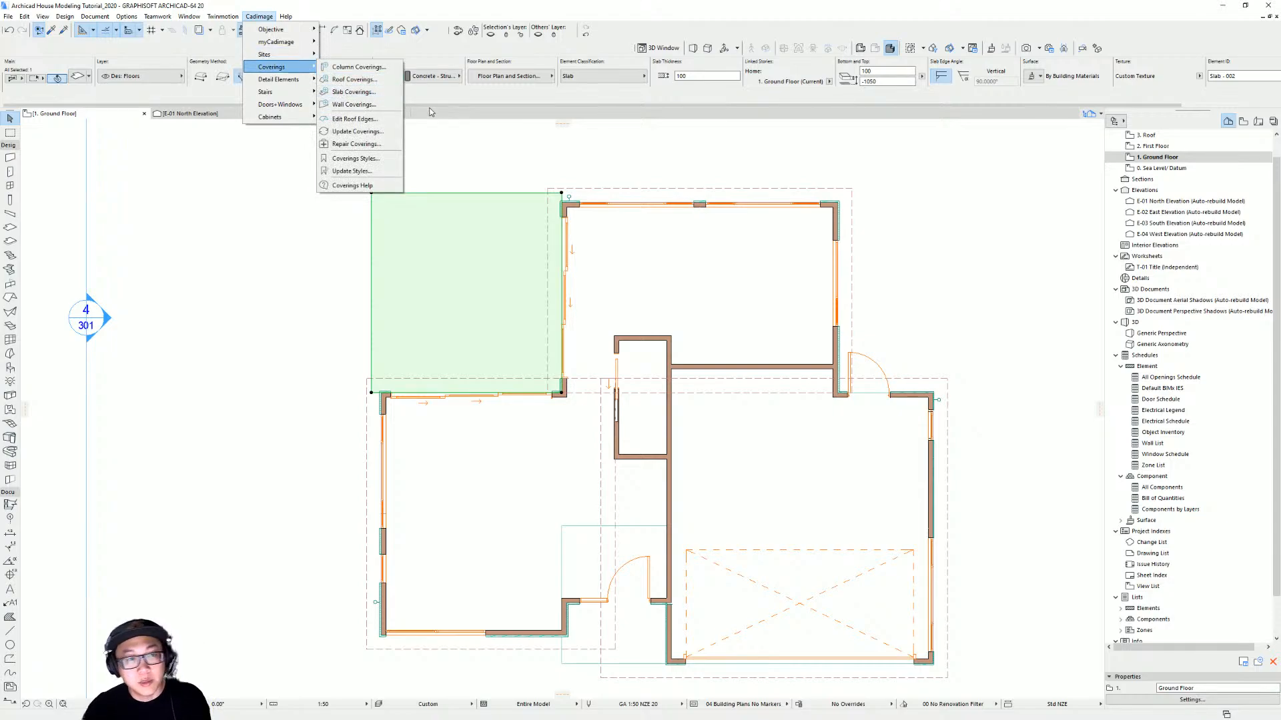
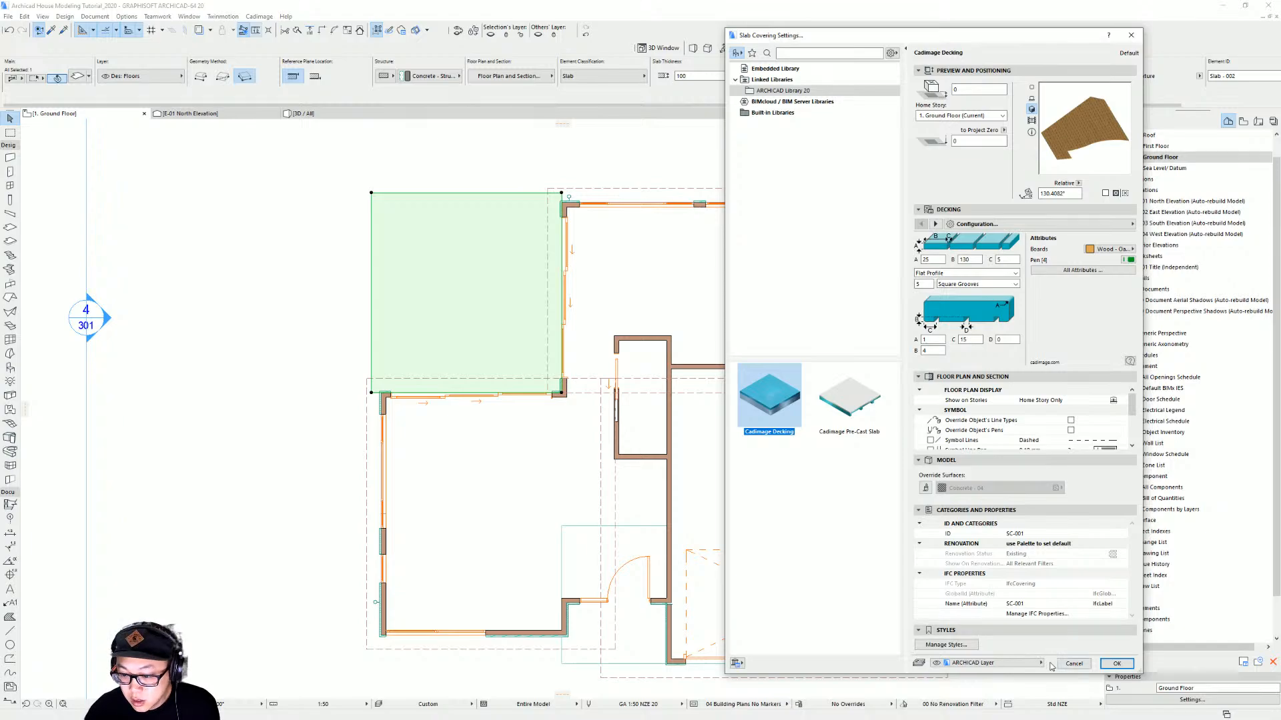
click(1000, 664)
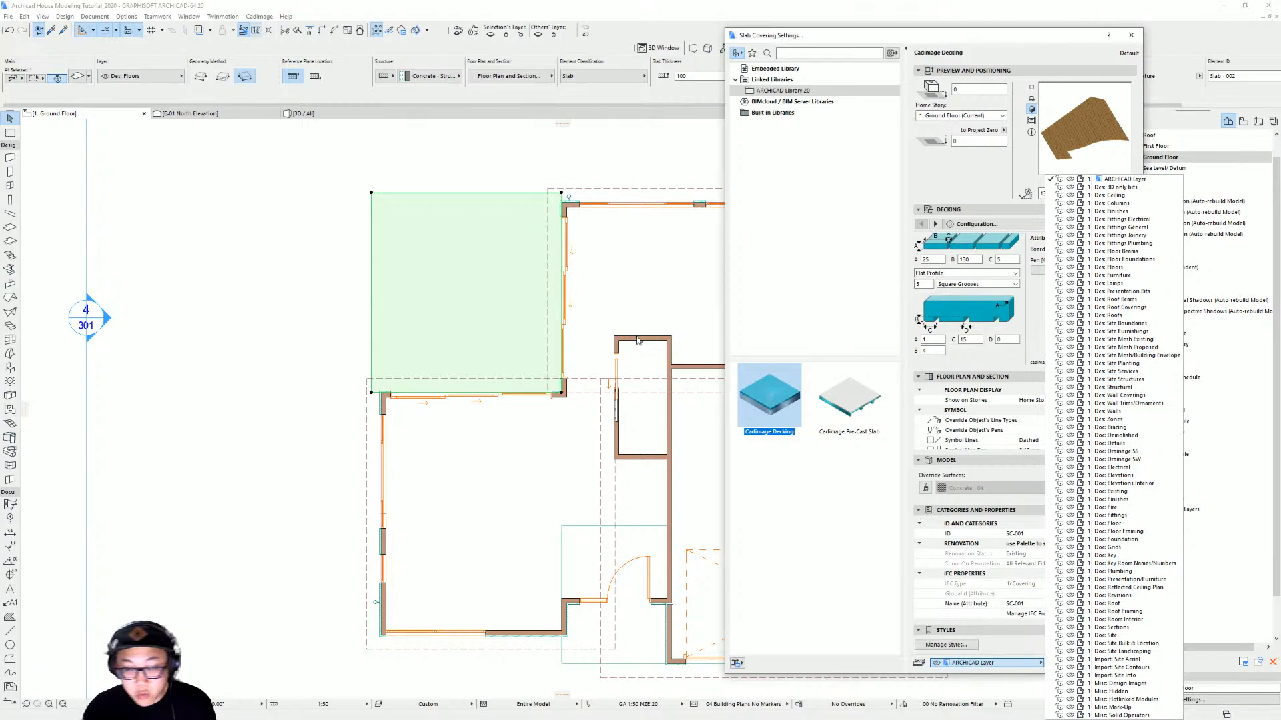
key(Escape)
key(Escape)
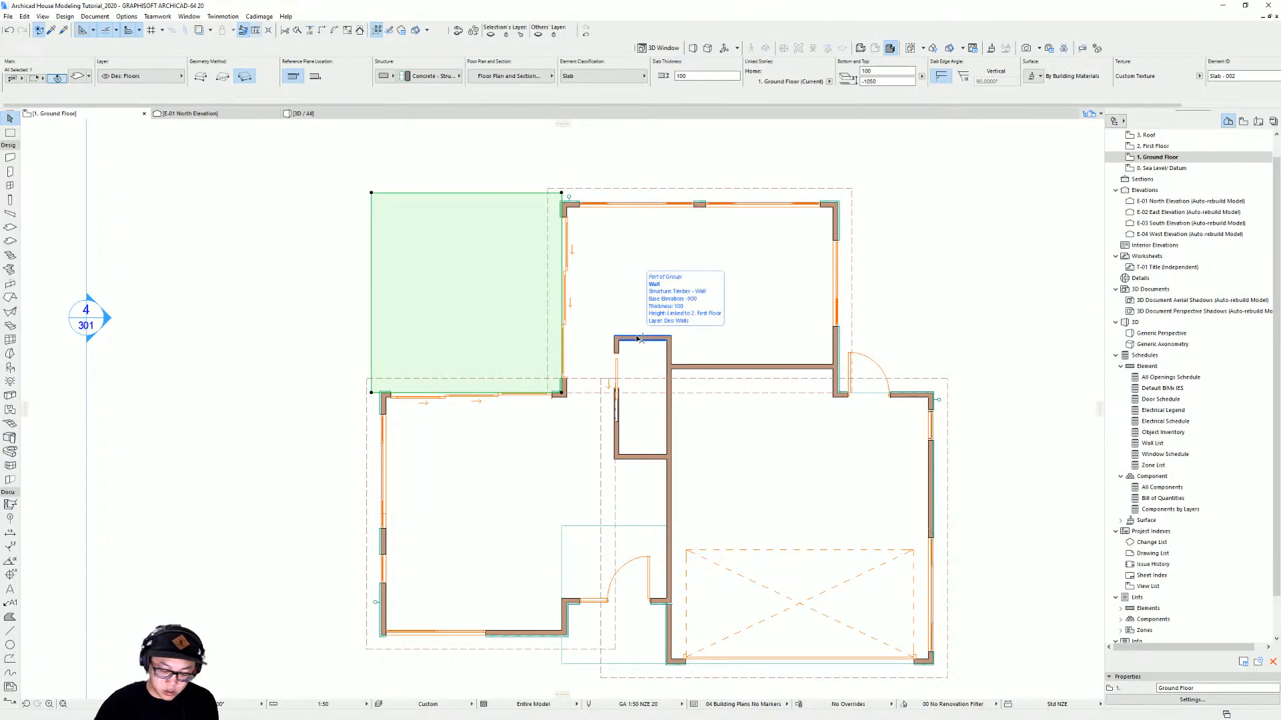
Create a new layer named Dec: Floor Coverings in the layer settings
key(ctrl+l)
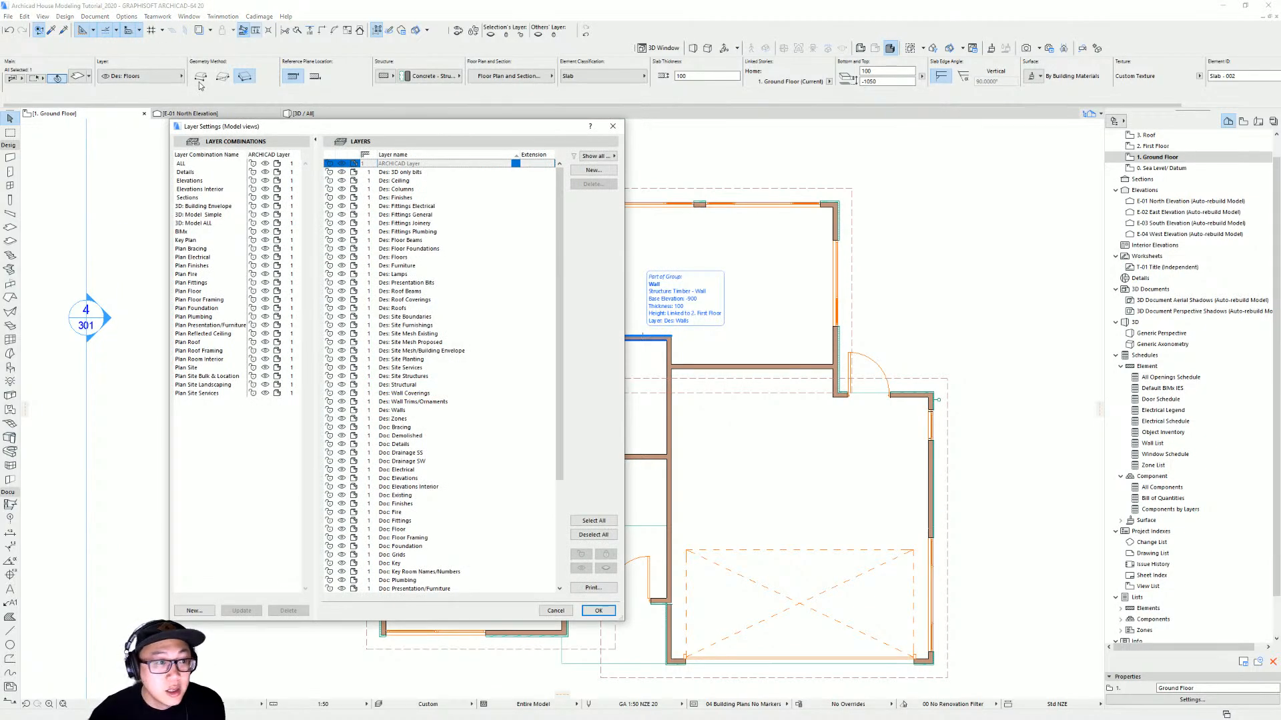
drag(349, 132, 636, 145)
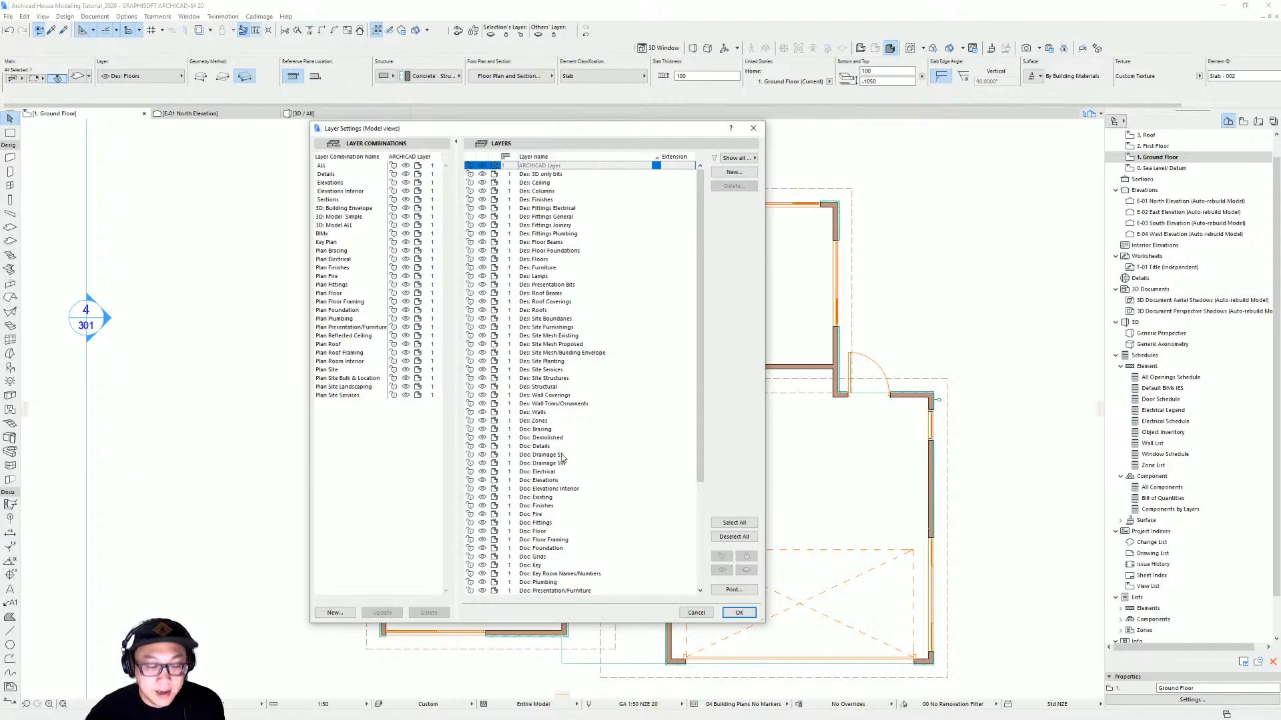
drag(647, 128, 669, 130)
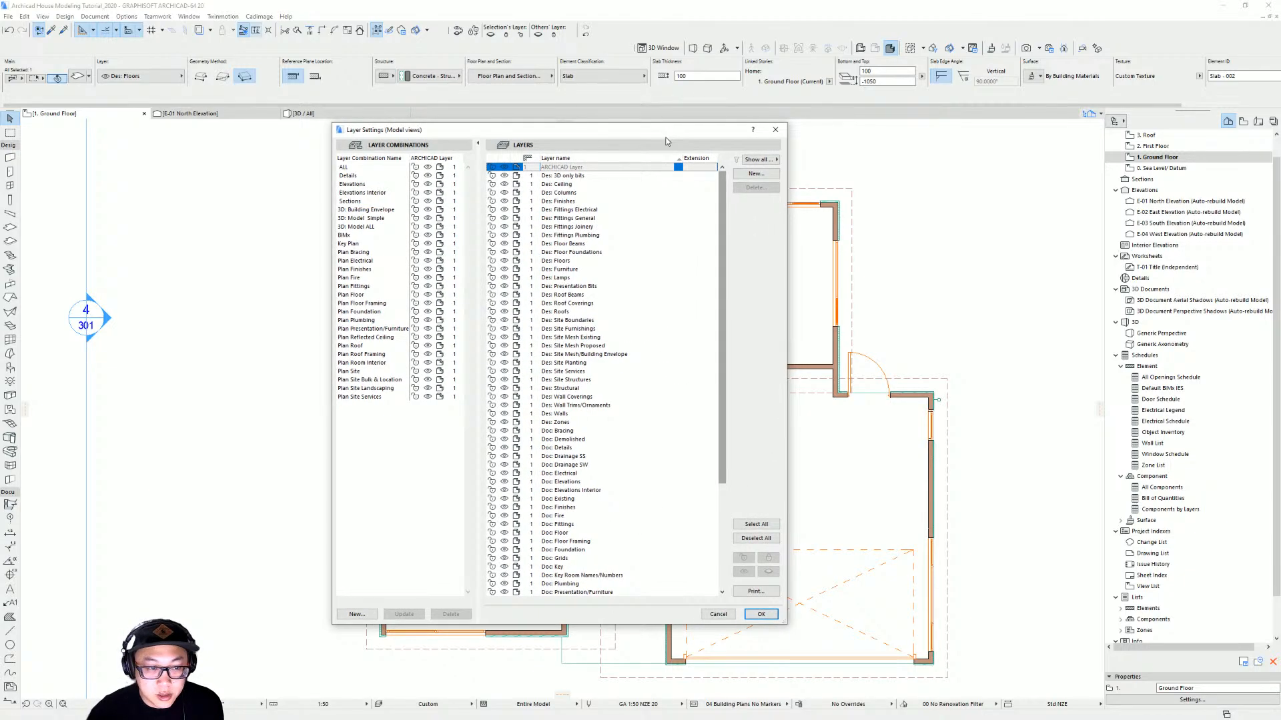
click(764, 176)
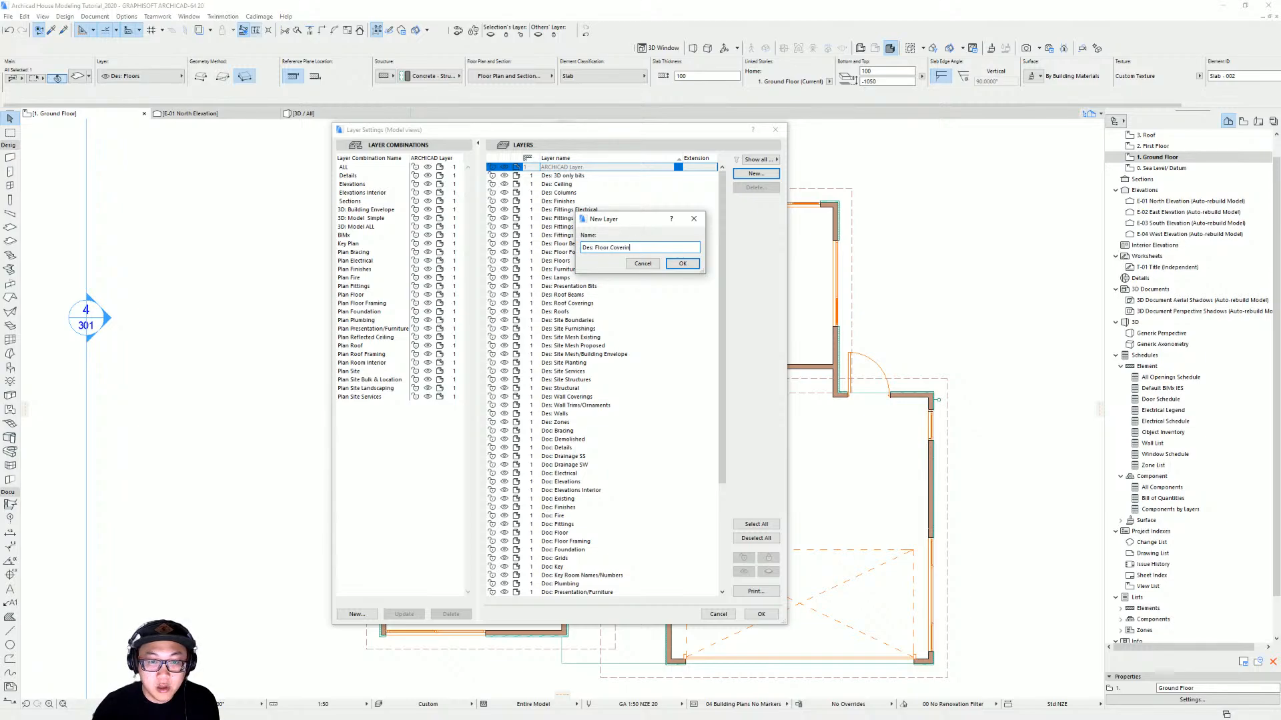
key(Return)
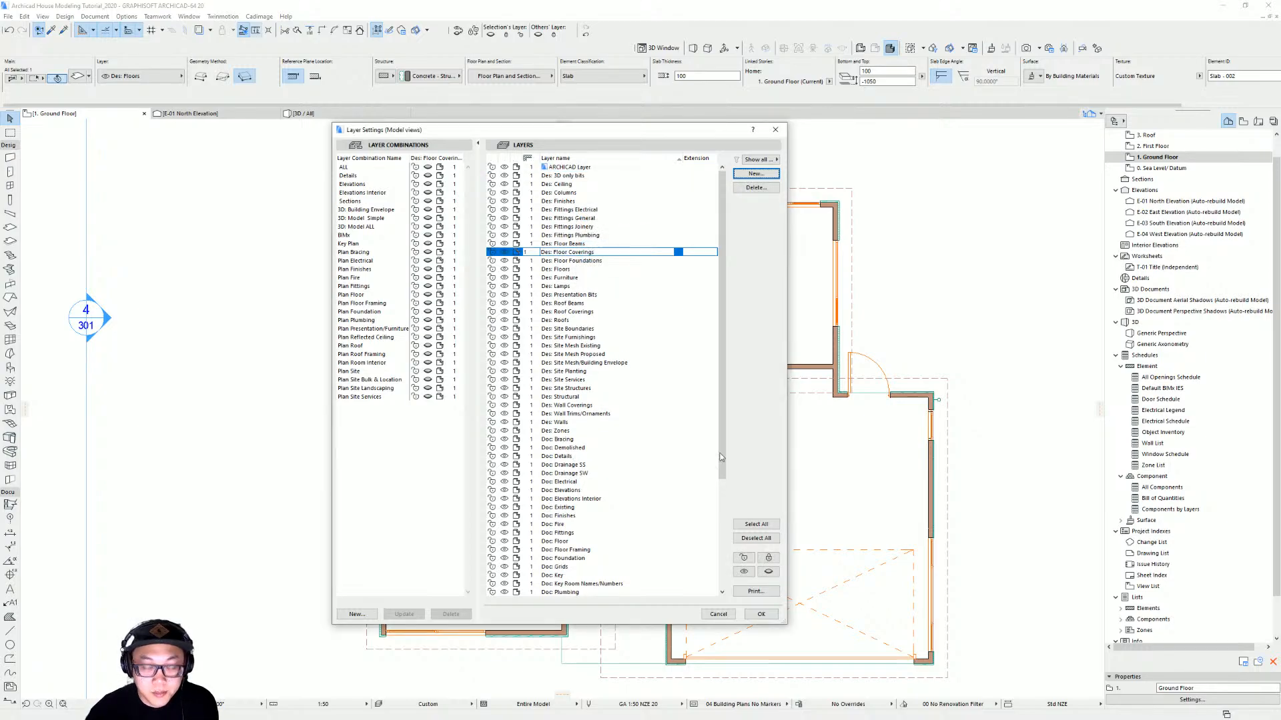
click(762, 615)
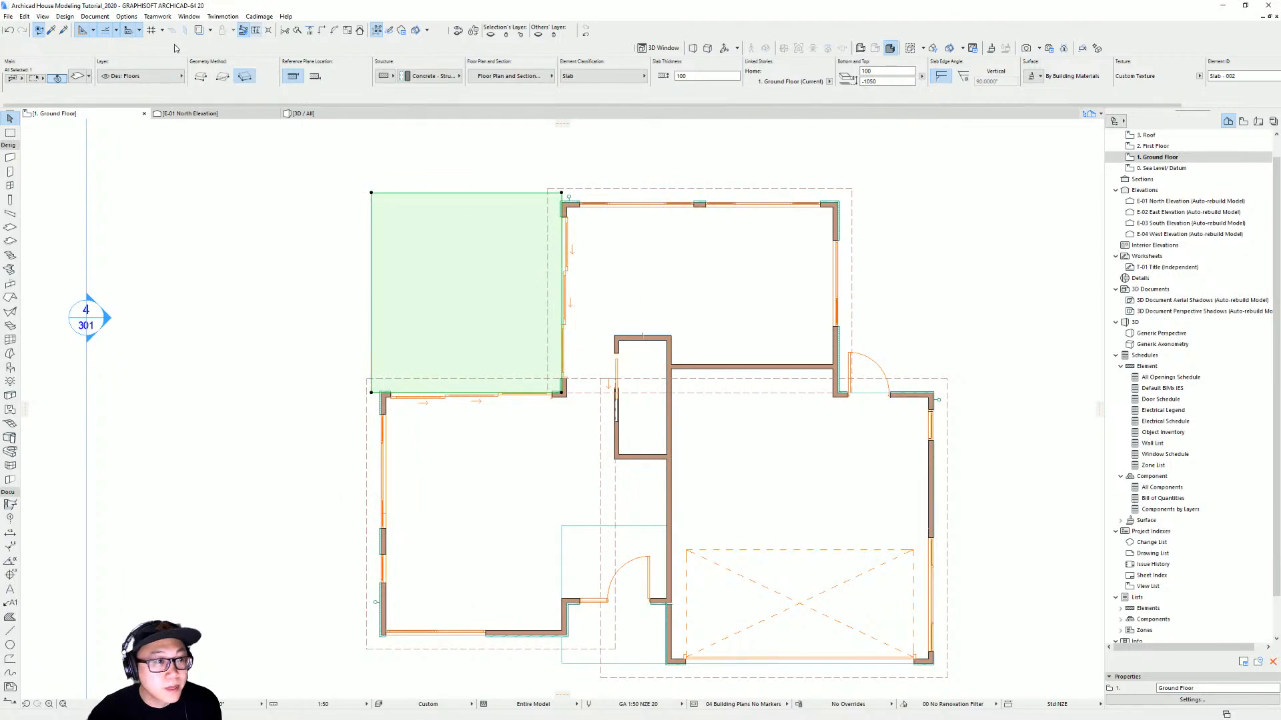
Apply a Cadimage Decking slab covering to the selected slab, placing it on the Dec: Floor Coverings layer
click(264, 17)
mouse_move(280, 66)
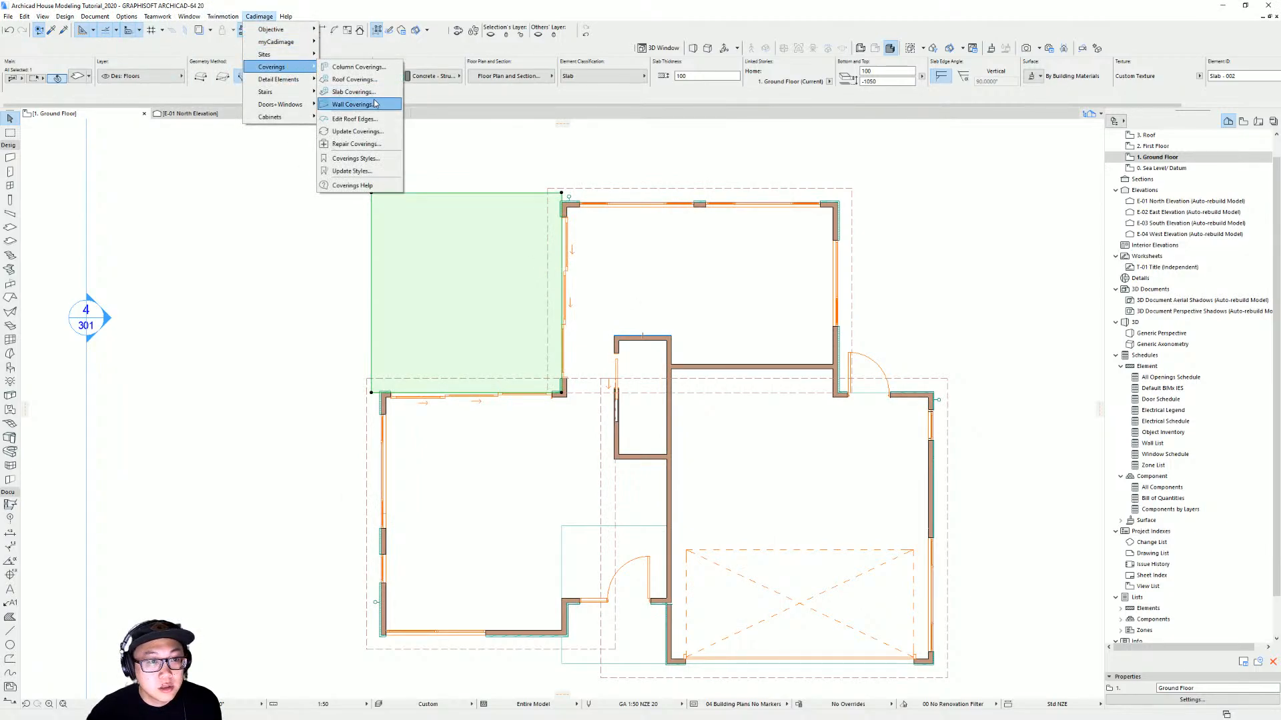
click(353, 91)
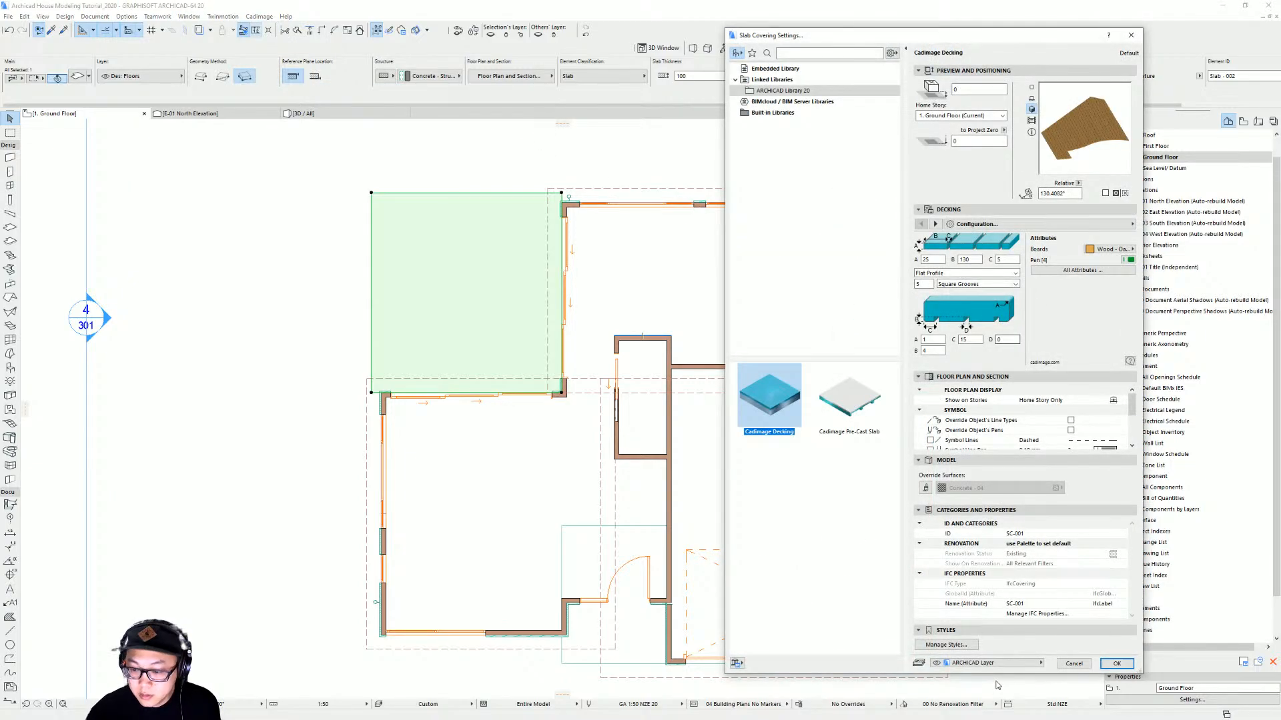
click(1007, 663)
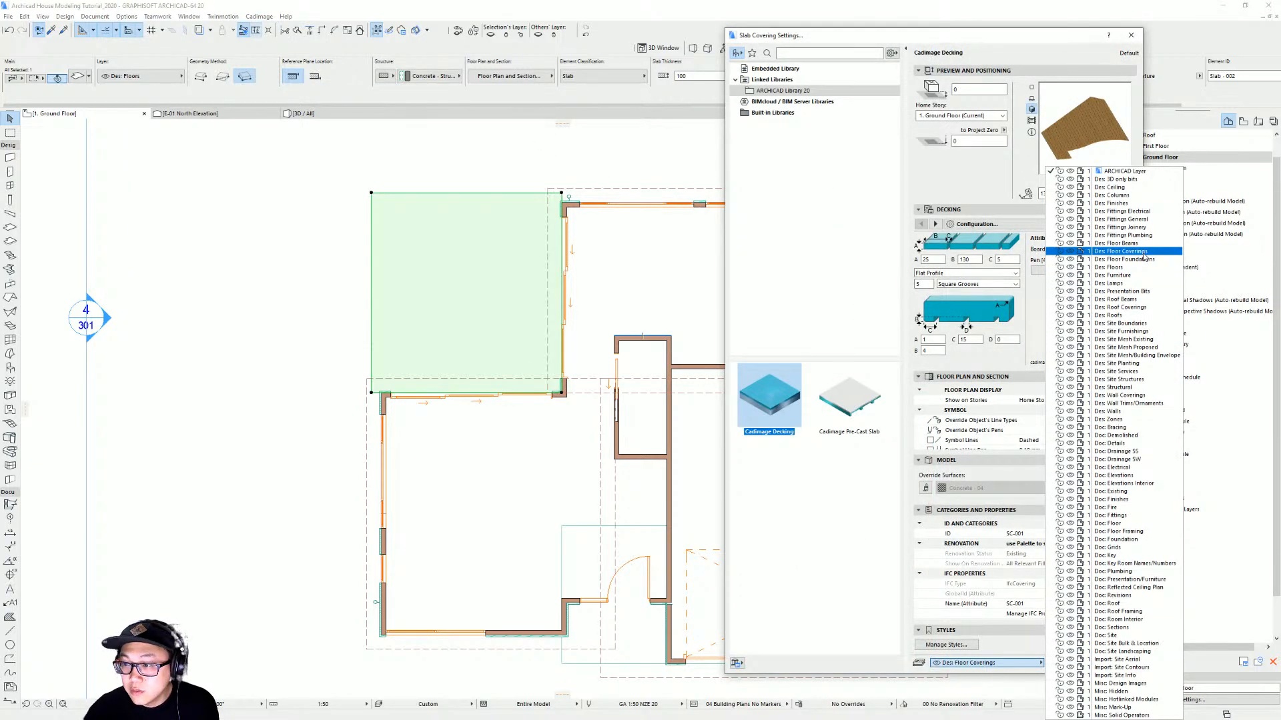
click(1120, 252)
click(1114, 664)
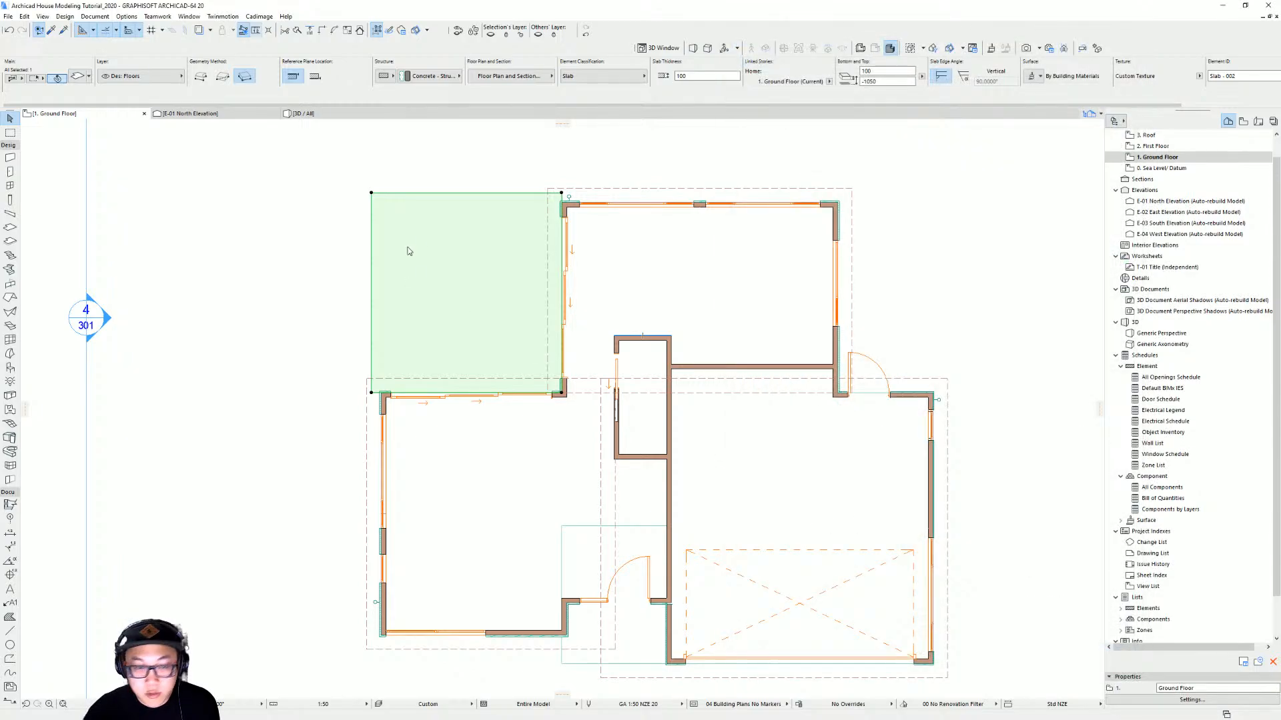
Select the decking covering and rotate its board direction 90 degrees so the boards run horizontally
scroll(523, 277, up, 3)
key(Escape)
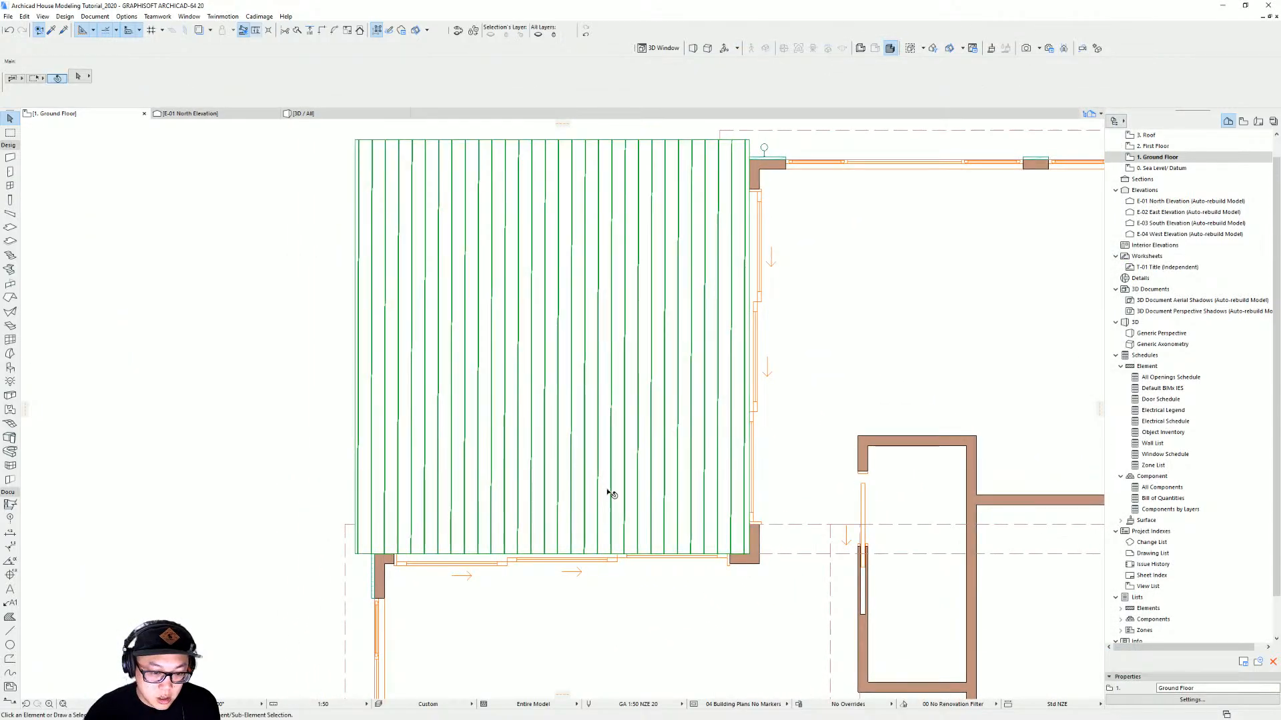
scroll(607, 527, up, 2)
scroll(574, 494, down, 2)
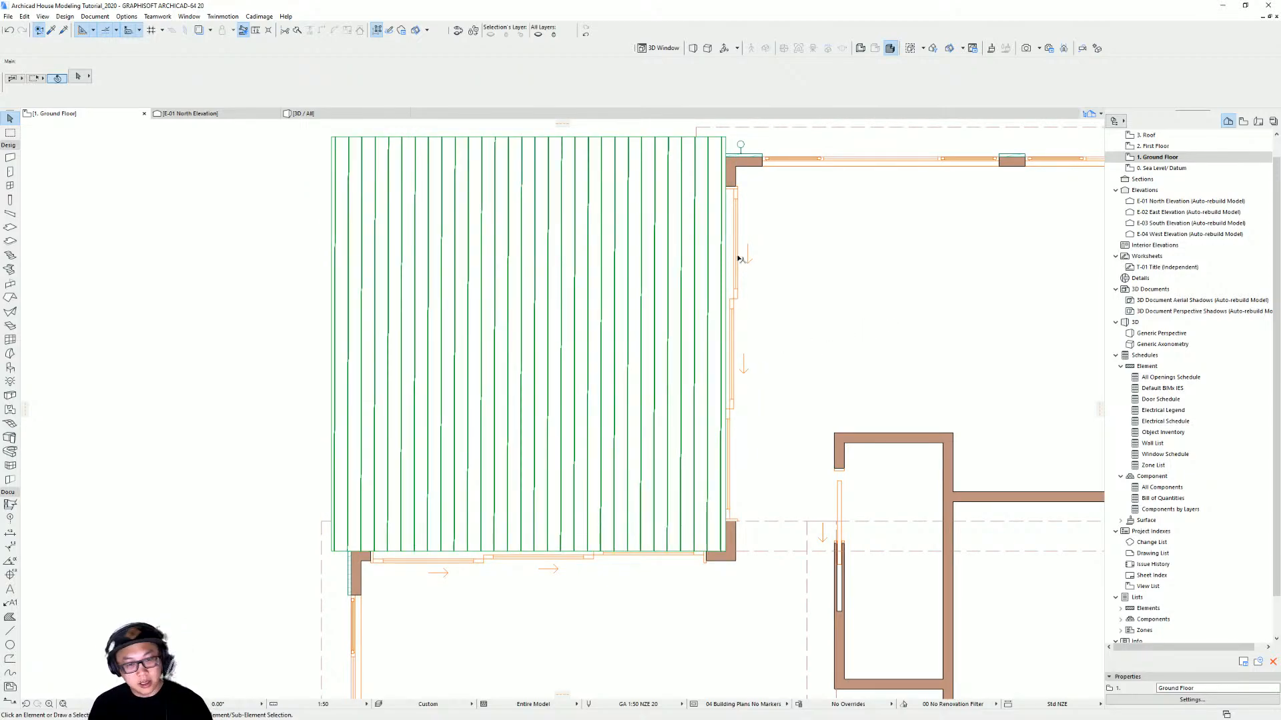
click(508, 385)
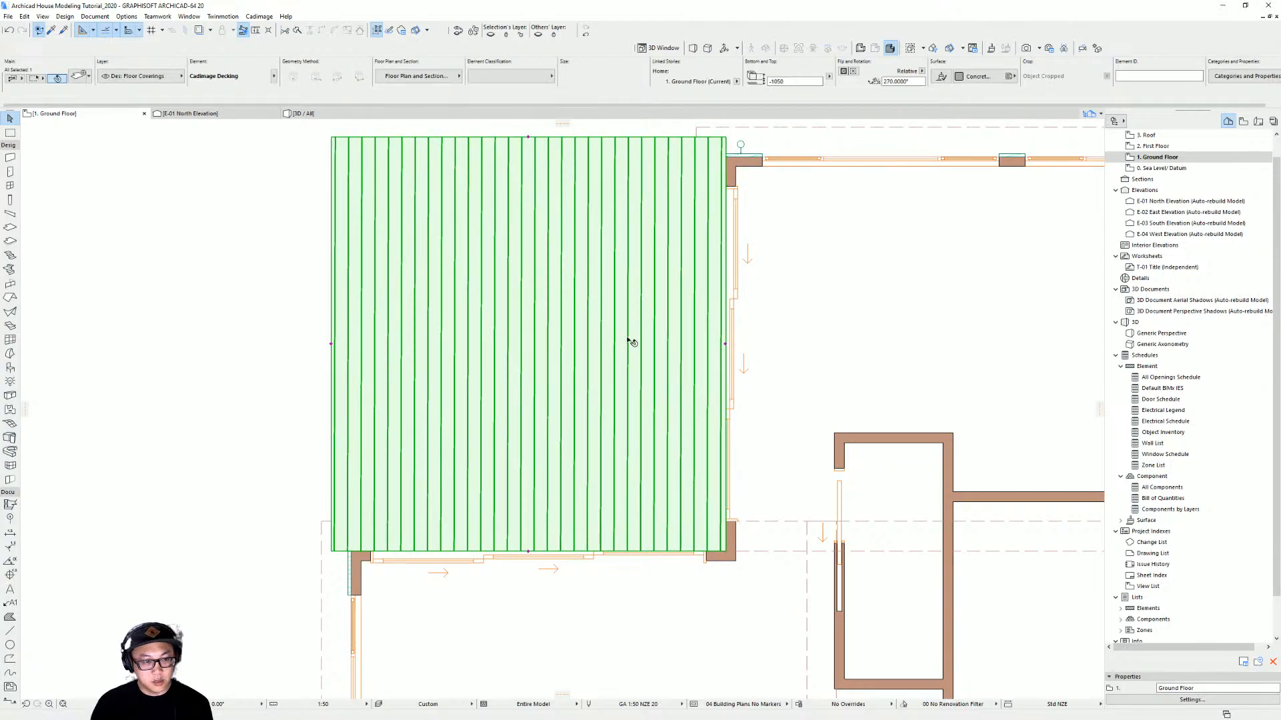
scroll(650, 354, down, 4)
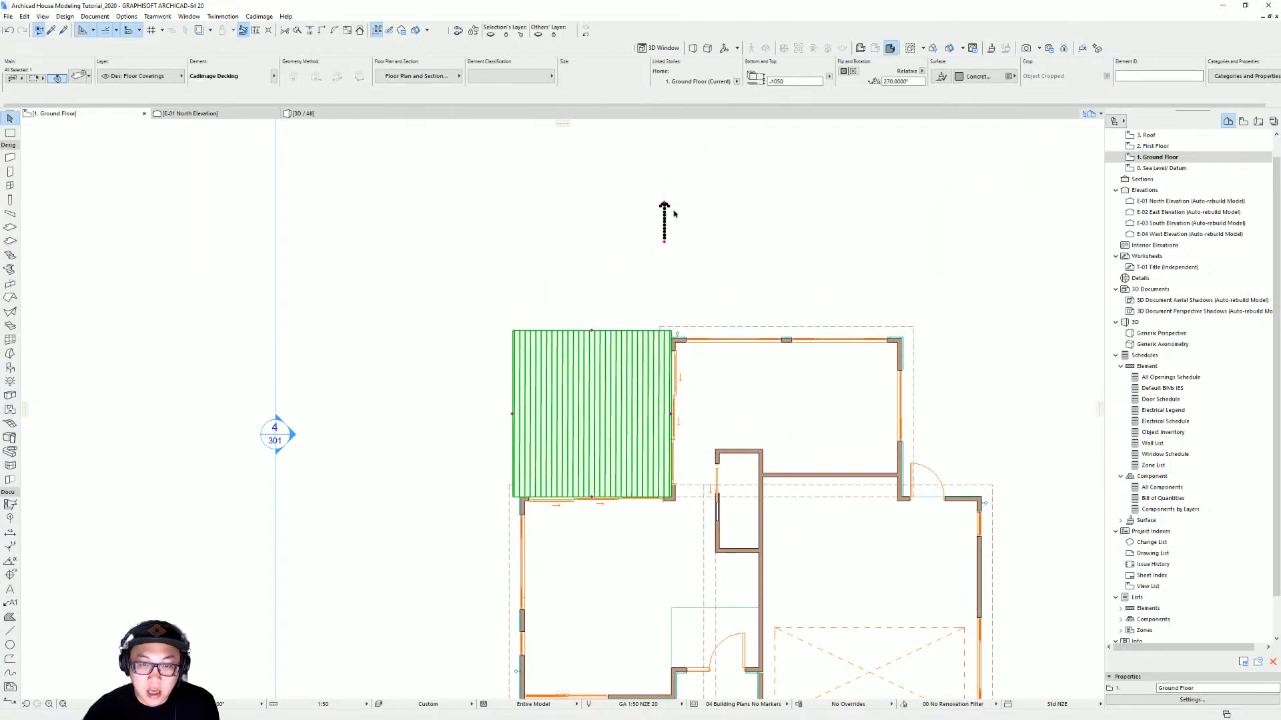
click(665, 203)
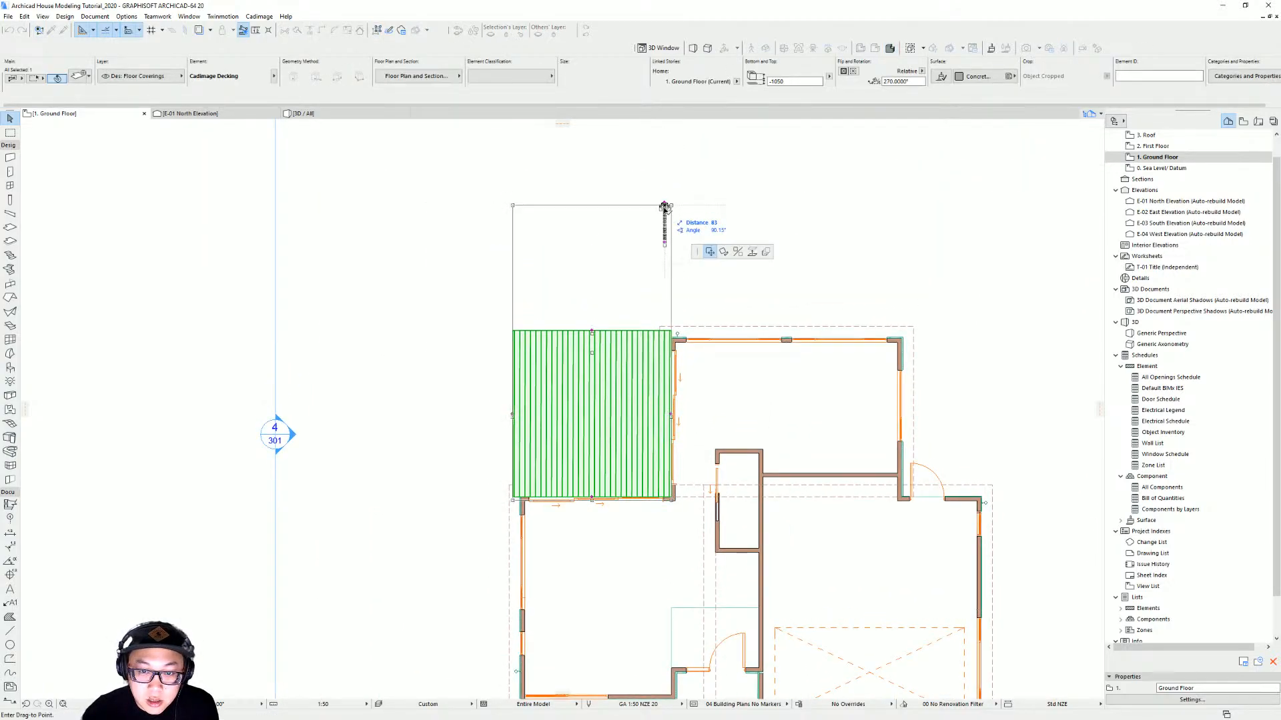
key(Escape)
click(664, 204)
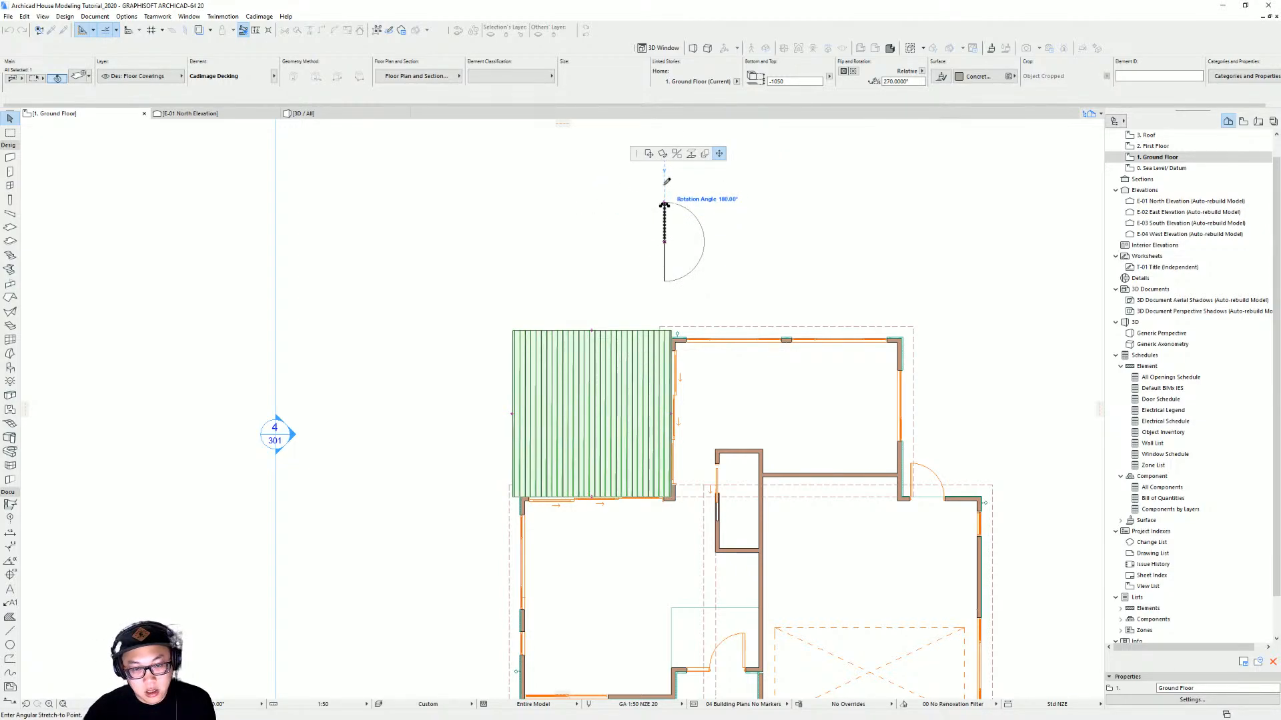
click(546, 238)
key(Escape)
Move the decking's board origin to the slab's north-east corner against the wall
scroll(612, 462, up, 2)
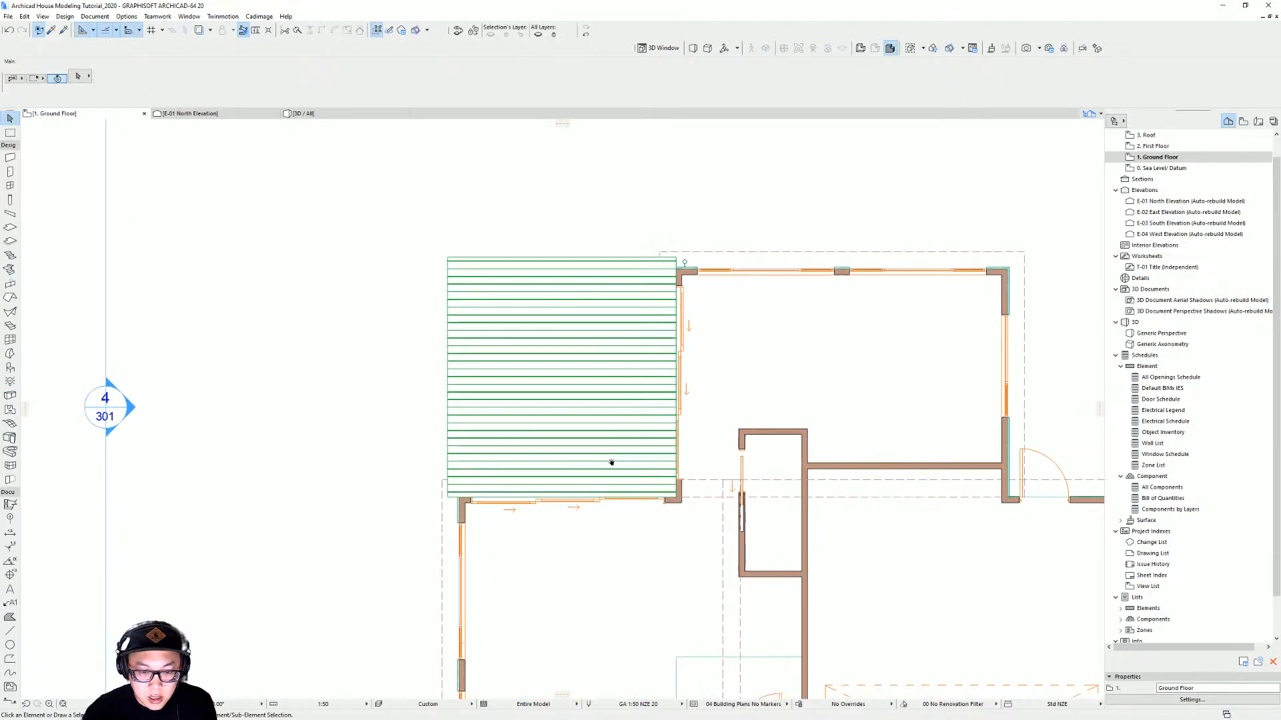
middle_drag(612, 462, 638, 492)
click(618, 460)
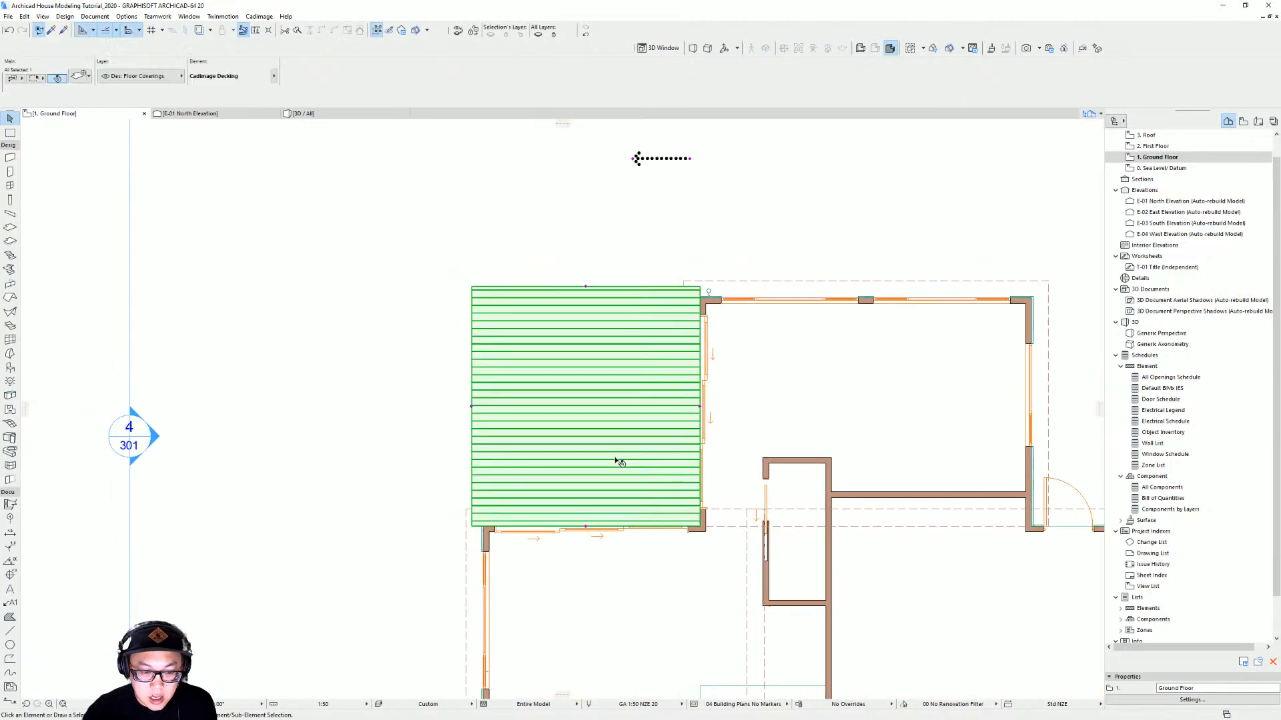
click(633, 159)
key(Escape)
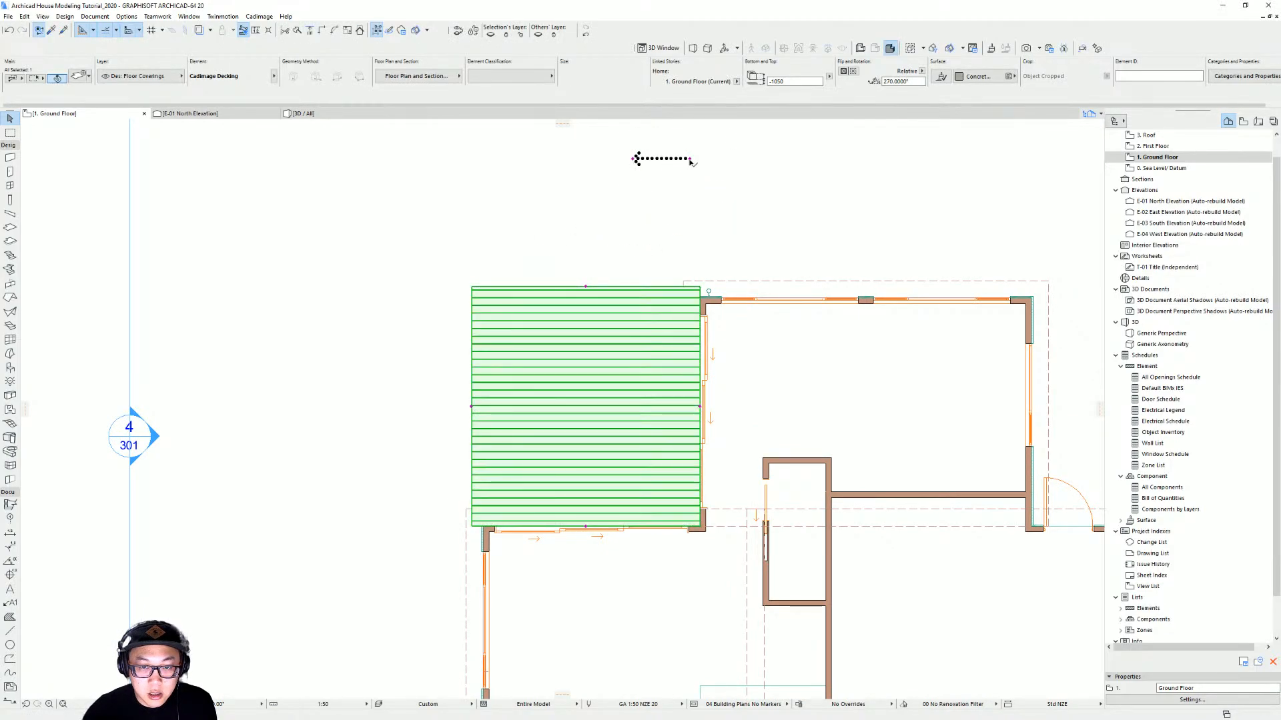
click(691, 160)
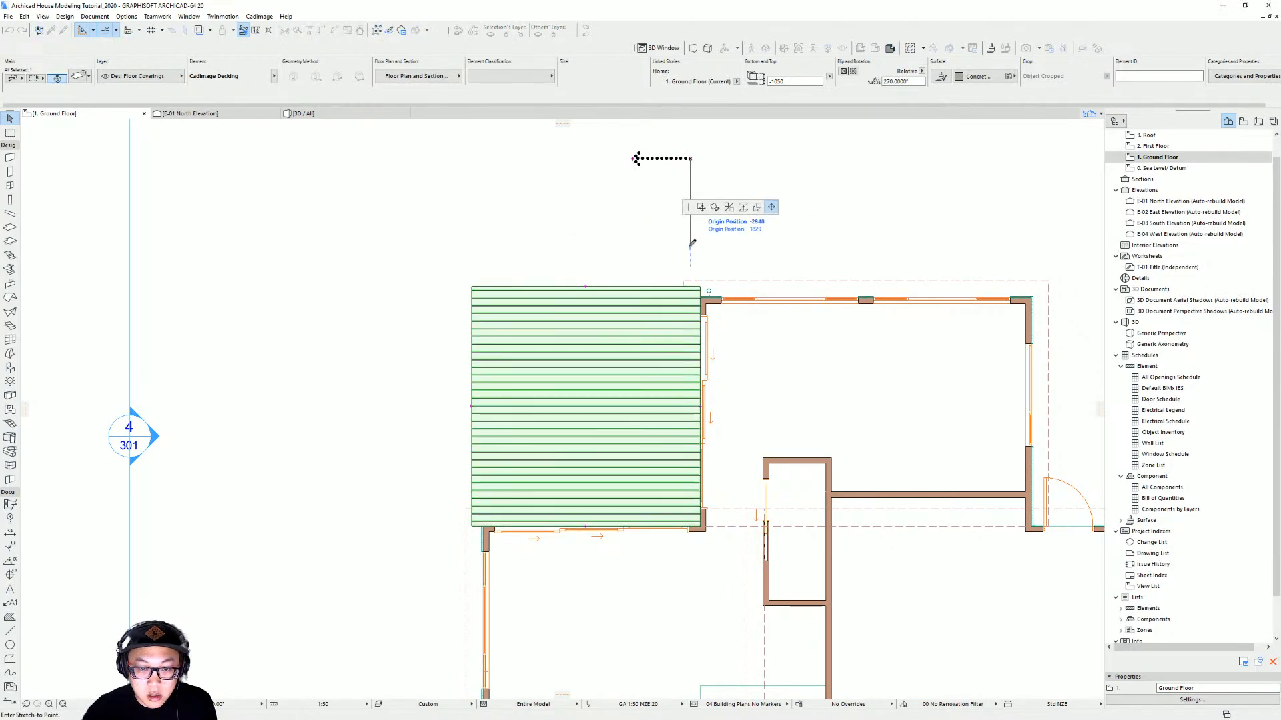
click(700, 286)
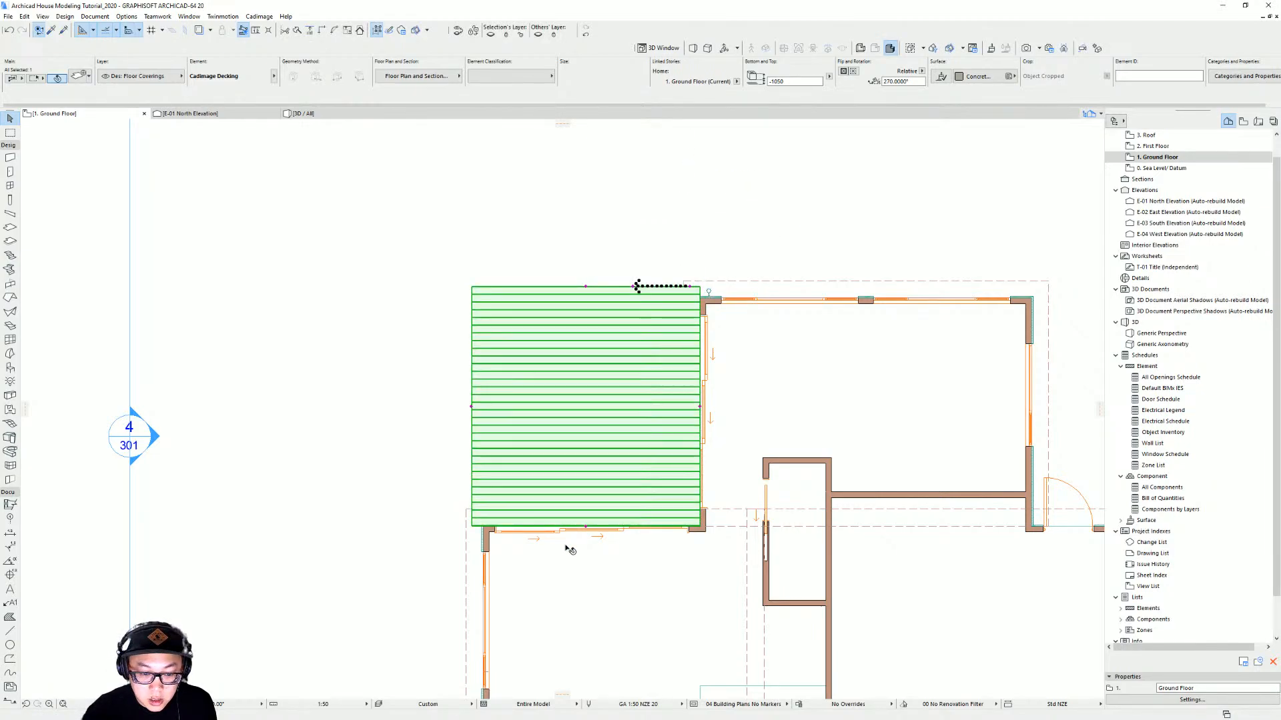
Zoom in to examine how the decking boards line up with the slab's edges and corners
scroll(570, 550, up, 3)
scroll(673, 514, up, 1)
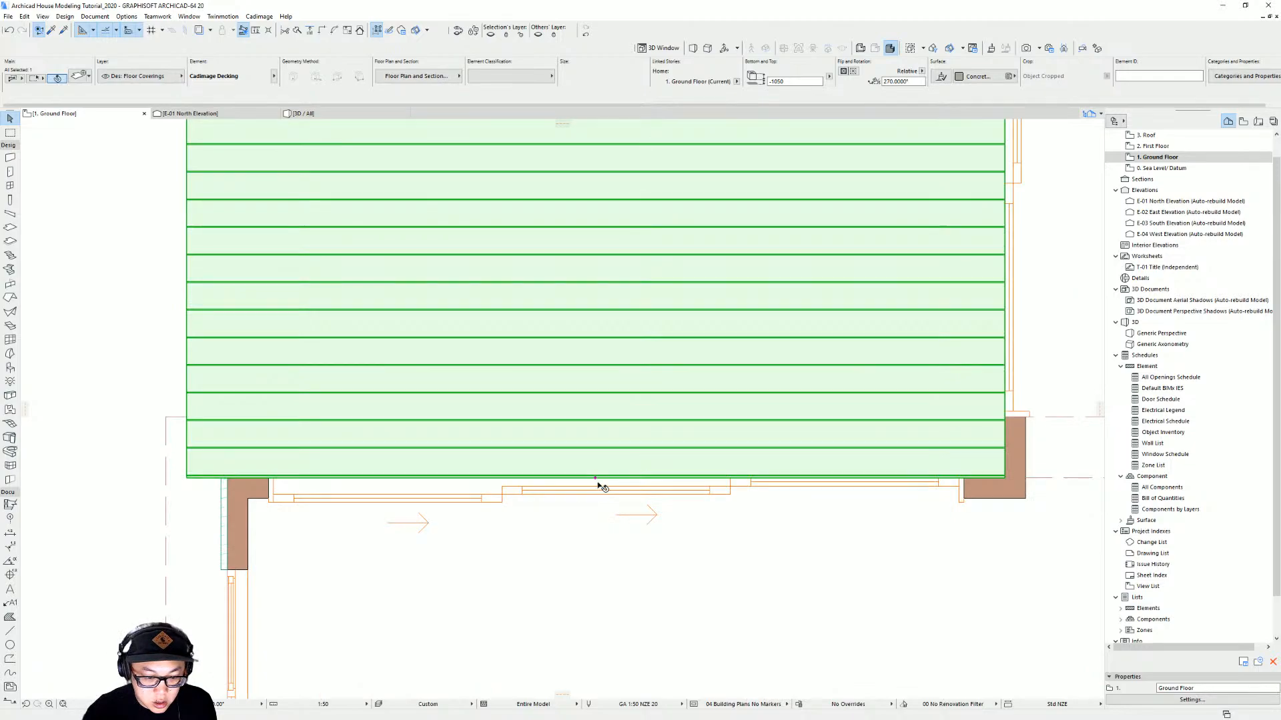
scroll(600, 482, down, 2)
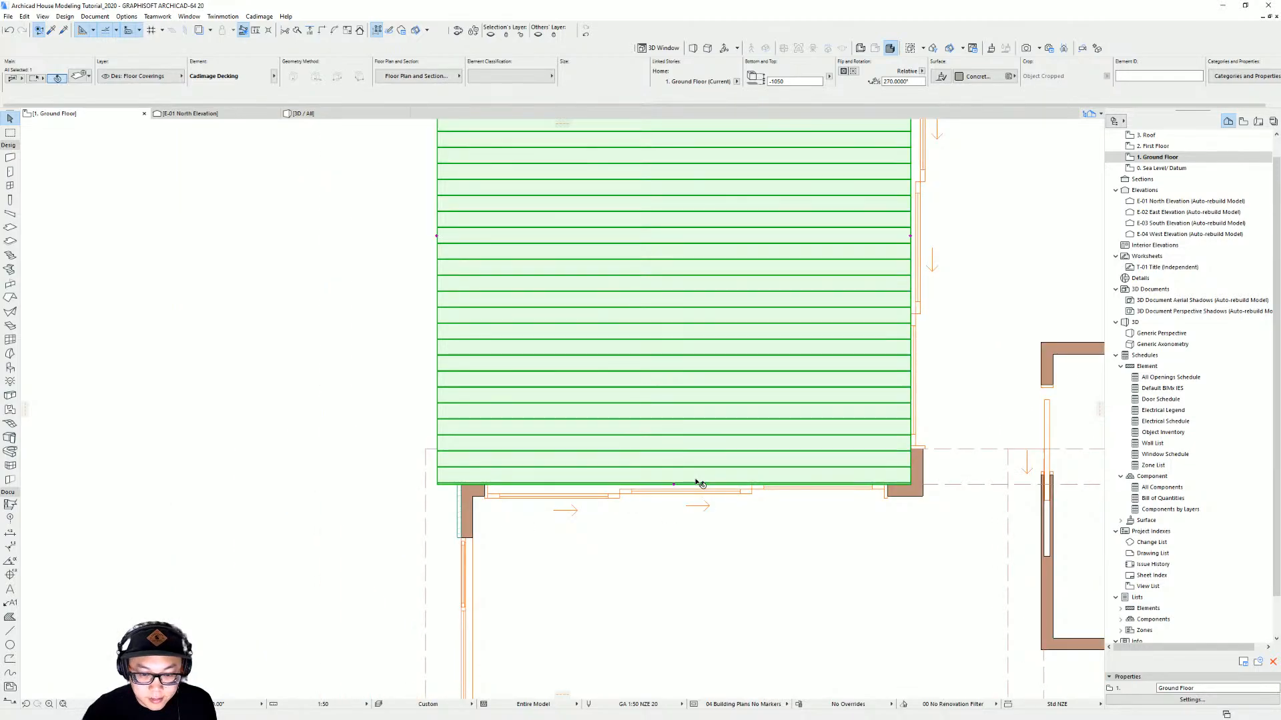
key(Escape)
click(609, 337)
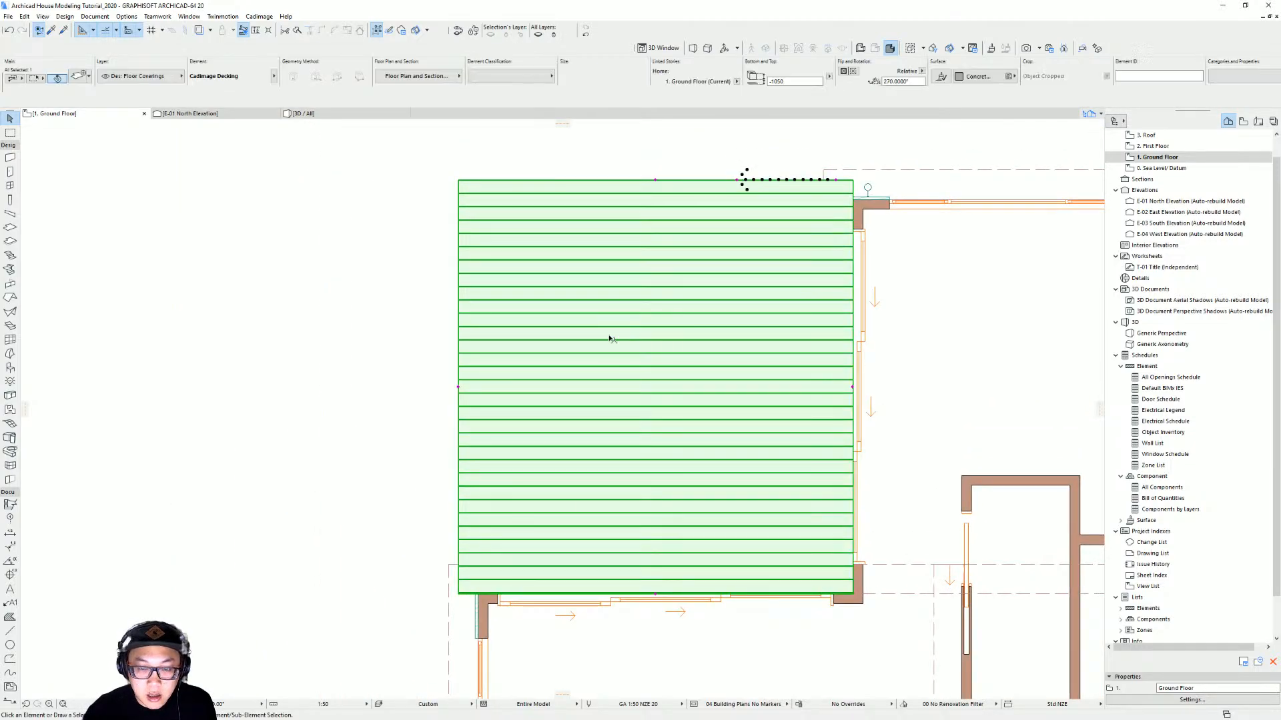
scroll(471, 578, up, 4)
middle_drag(461, 608, 480, 538)
scroll(477, 533, up, 2)
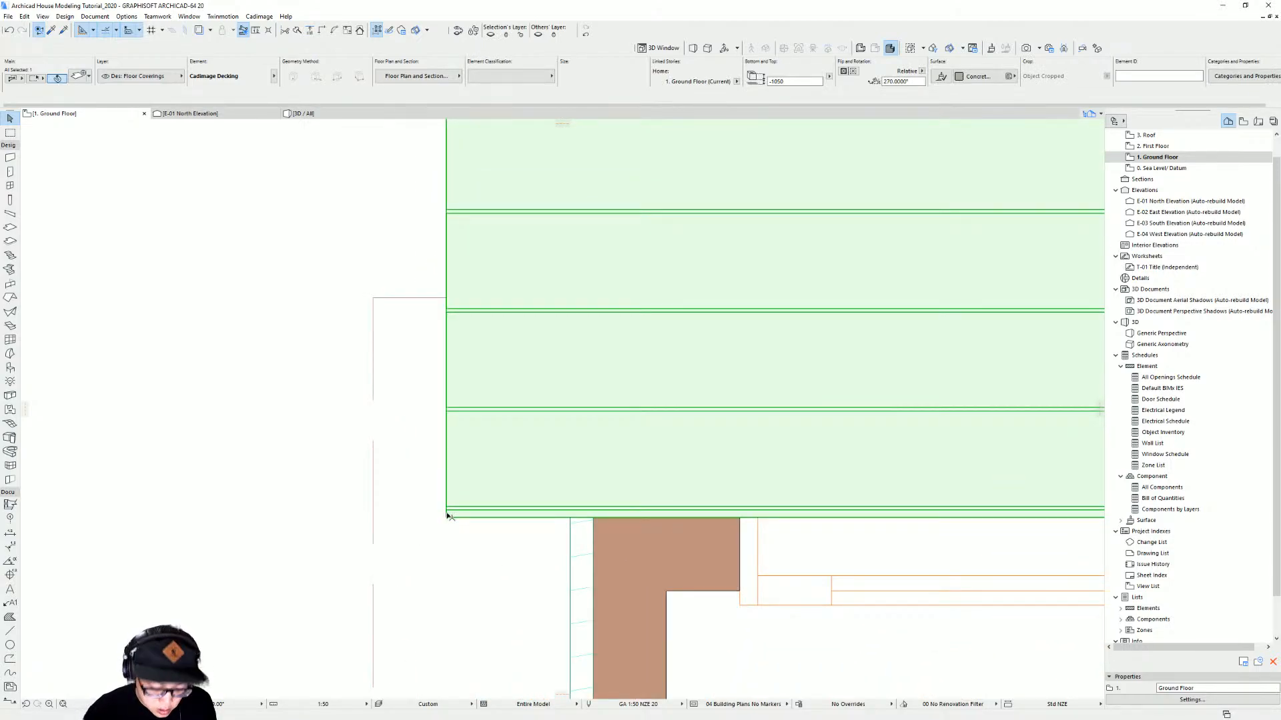
key(ctrl+d)
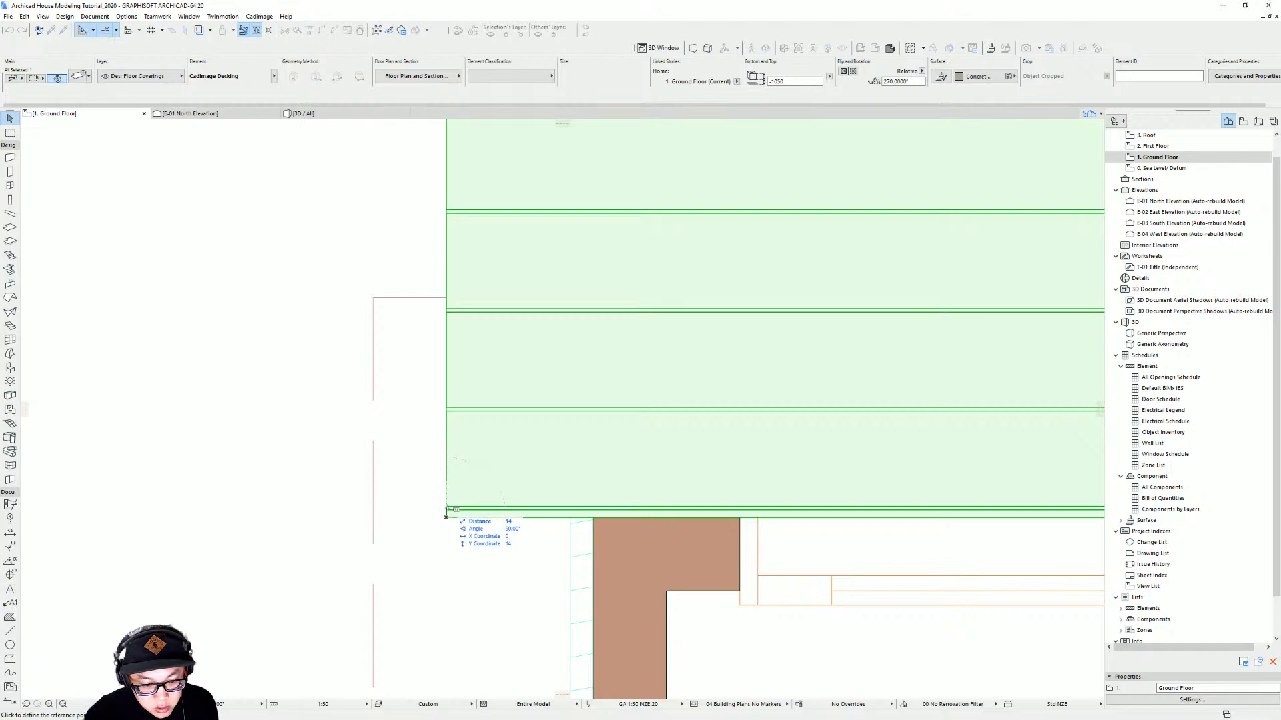
key(Escape)
scroll(617, 414, down, 6)
middle_drag(724, 157, 543, 454)
key(Escape)
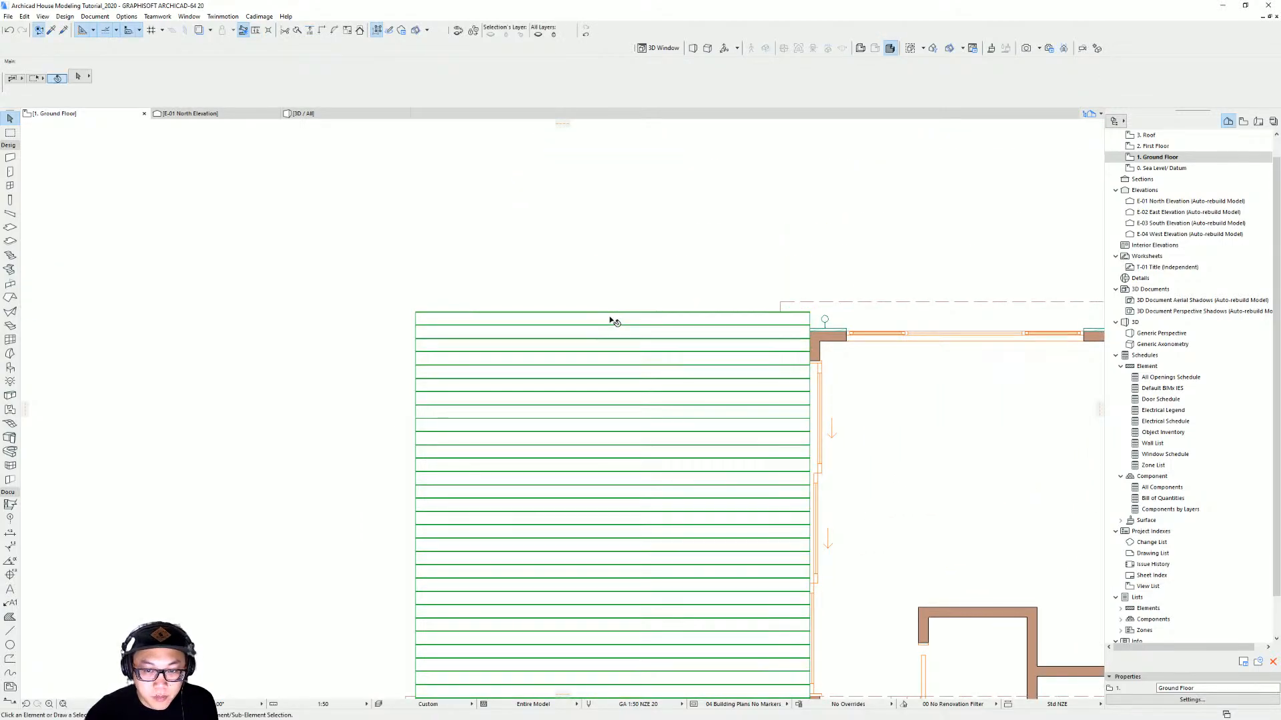
Select the slab under the decking and offset its north edge slightly inward to line up with a board
click(608, 319)
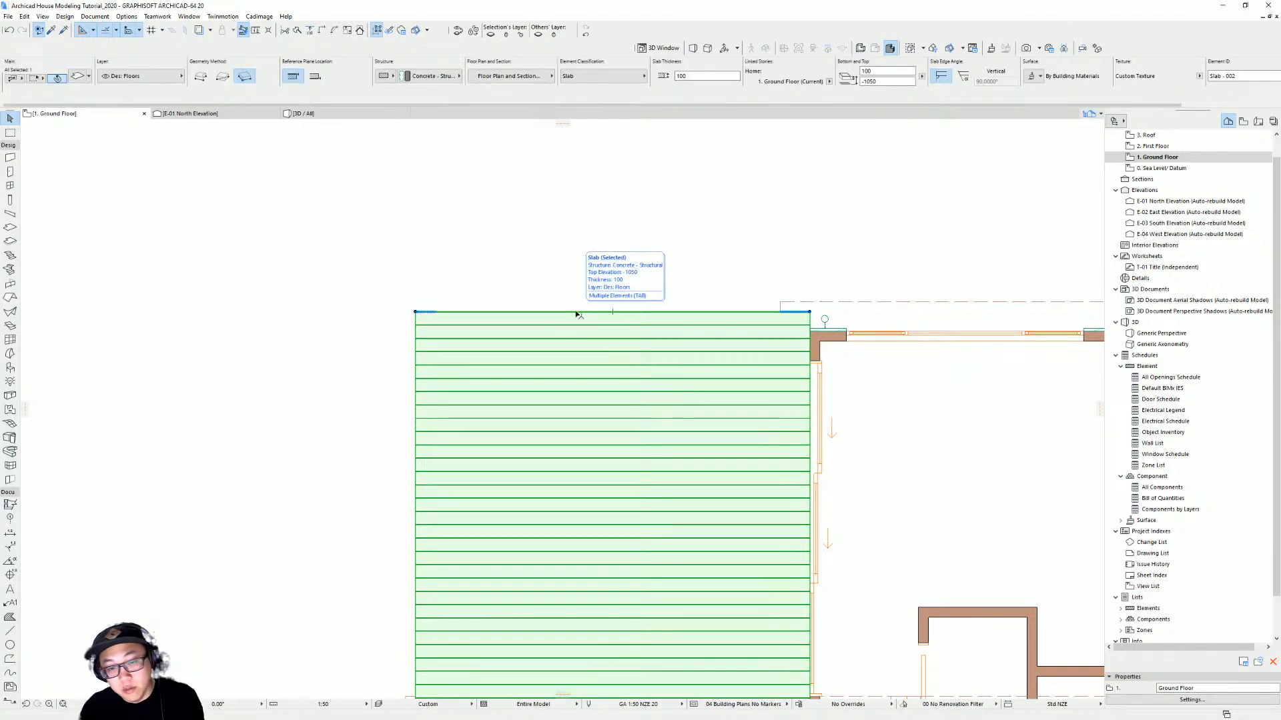
scroll(669, 339, up, 3)
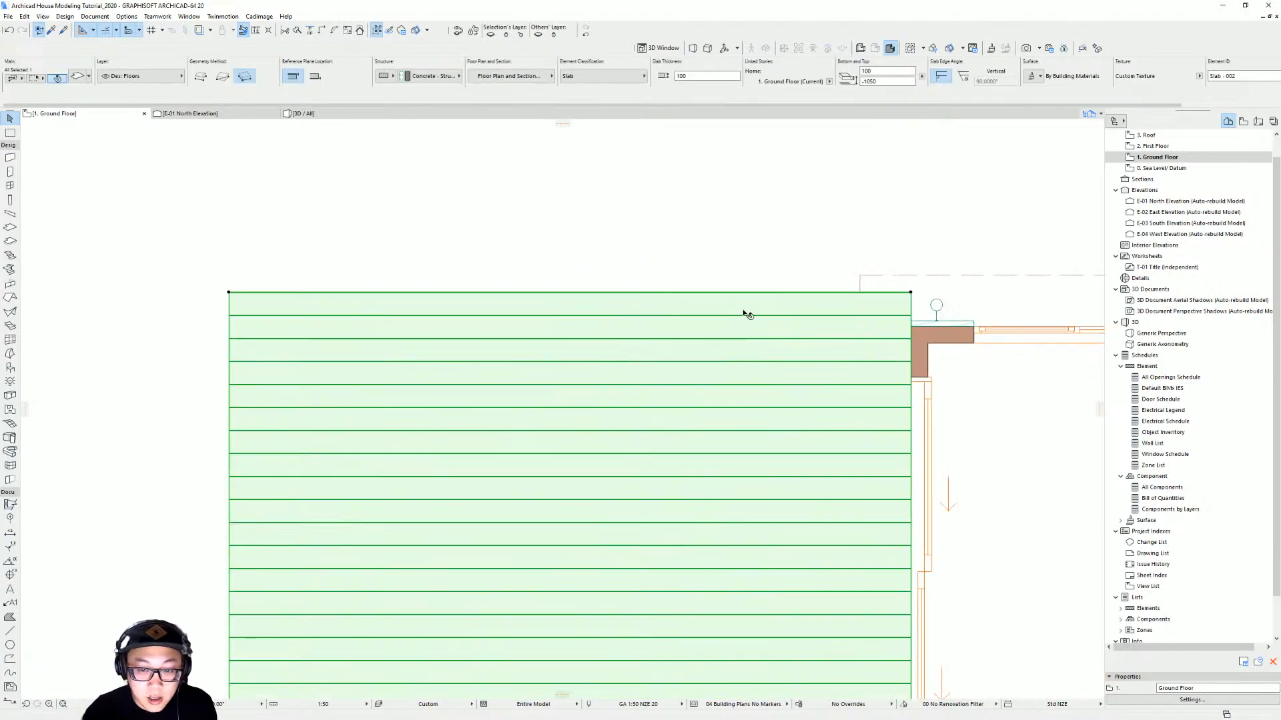
click(786, 294)
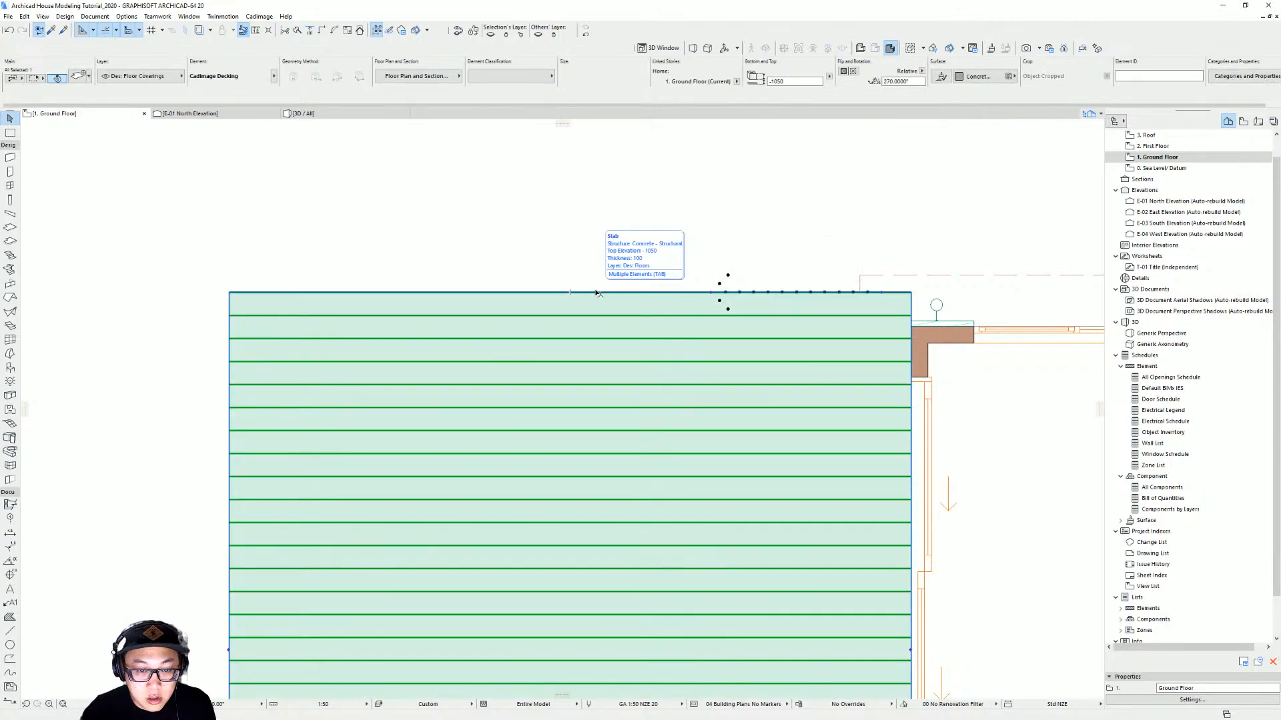
click(599, 294)
scroll(614, 295, up, 3)
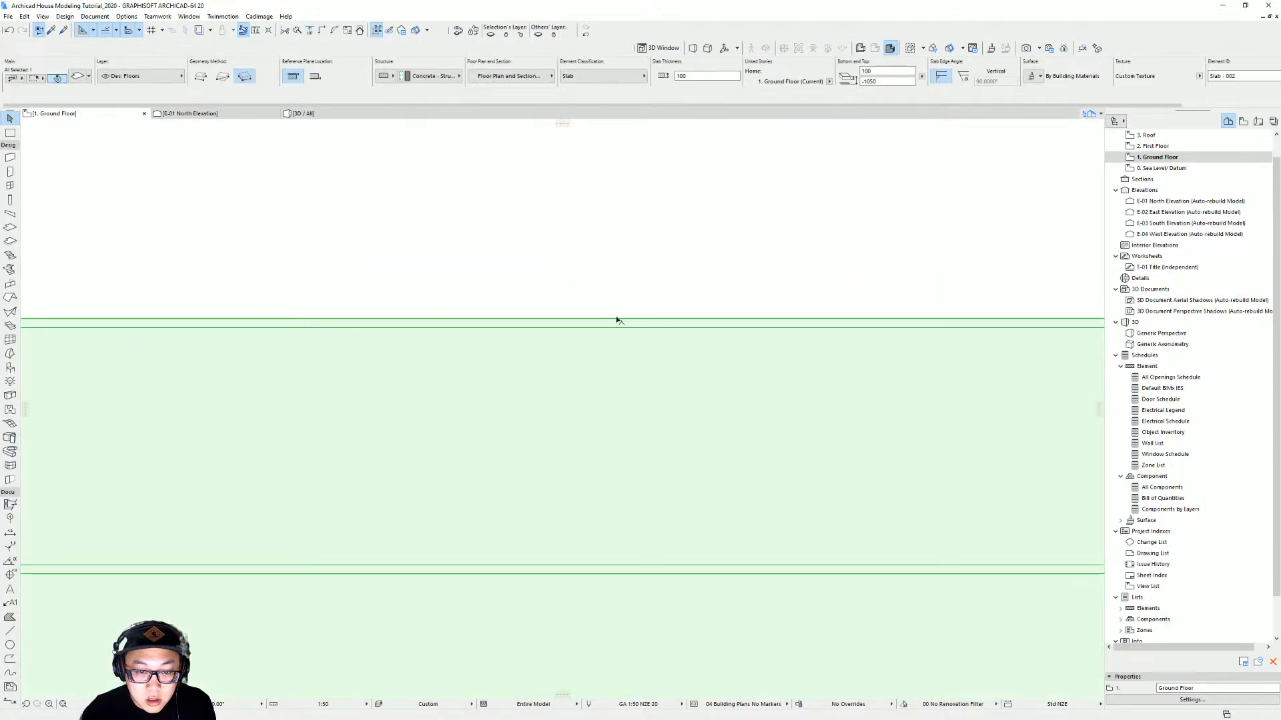
click(616, 319)
click(704, 366)
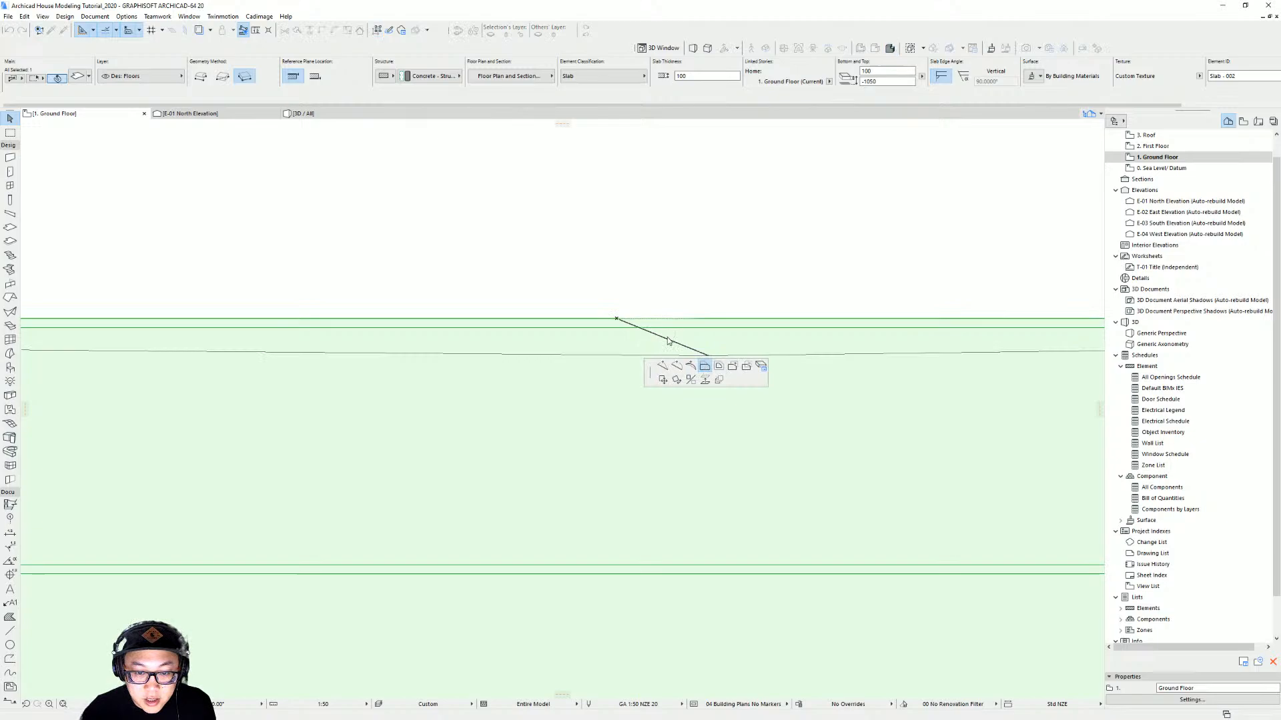
click(619, 354)
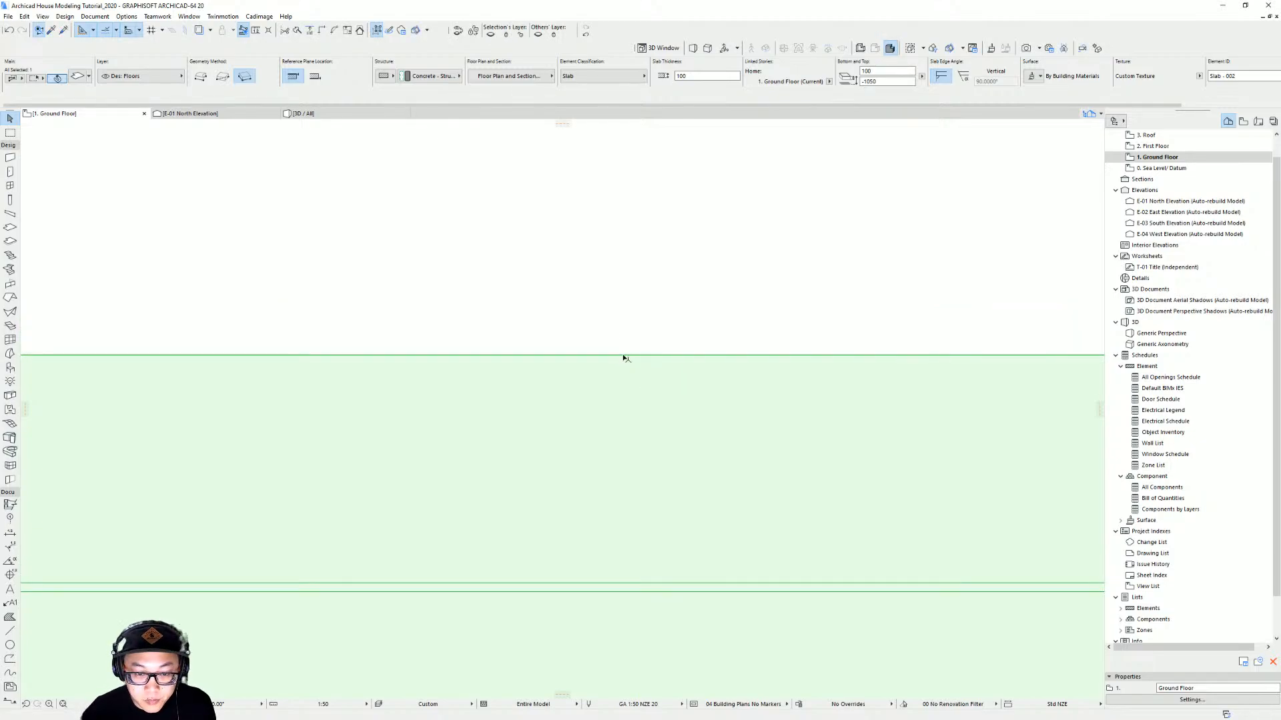
Inspect how the decking and the slab edges meet at the deck's corner in the plan view
scroll(738, 372, down, 5)
scroll(526, 471, up, 6)
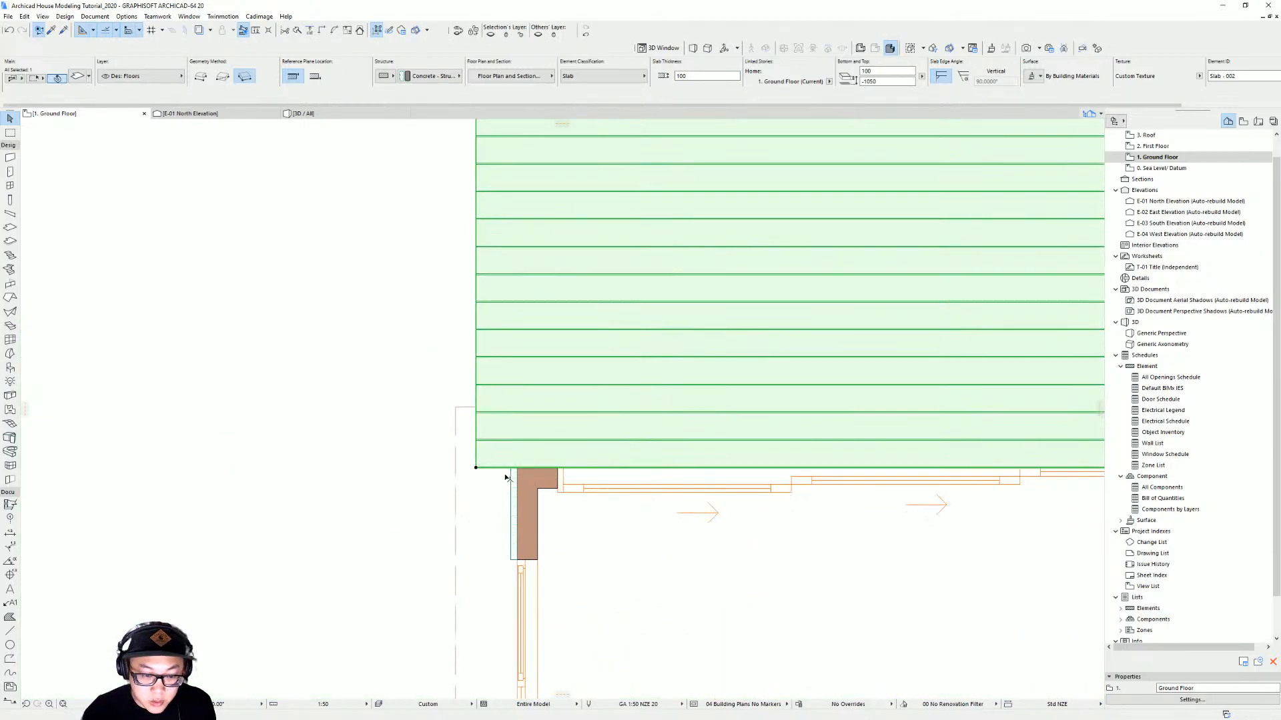
click(466, 455)
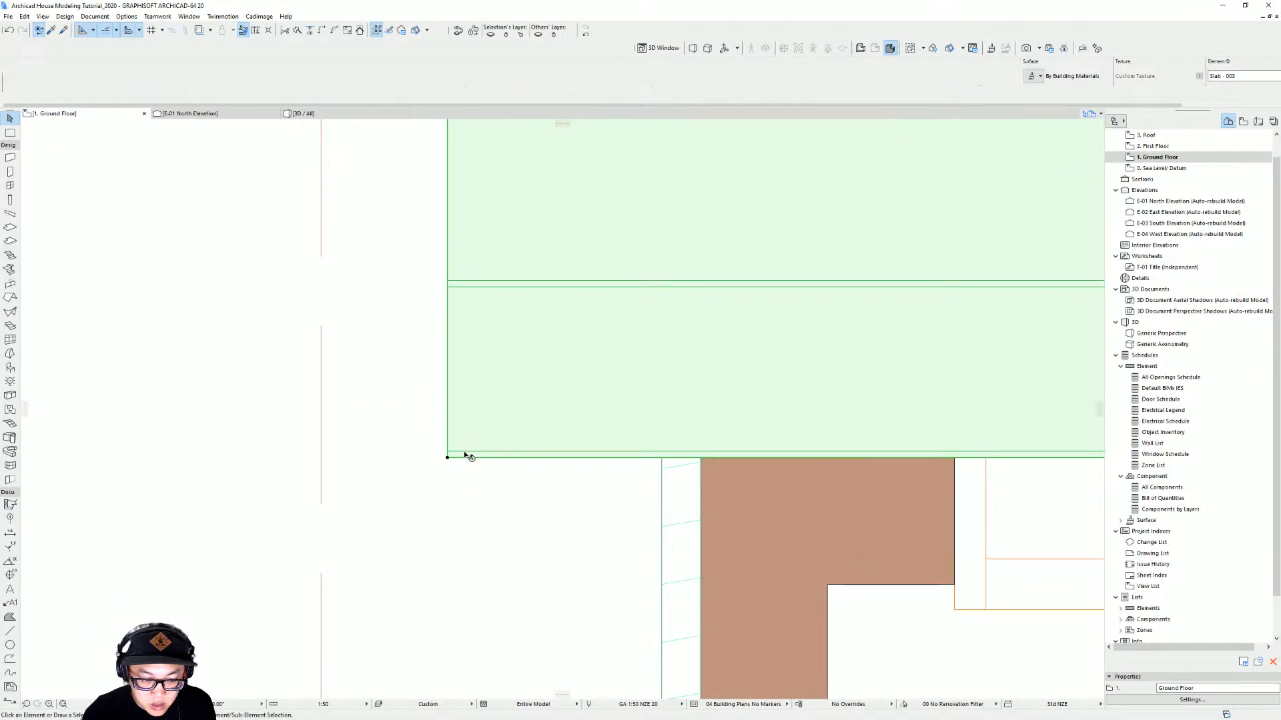
scroll(639, 431, down, 3)
scroll(639, 431, down, 4)
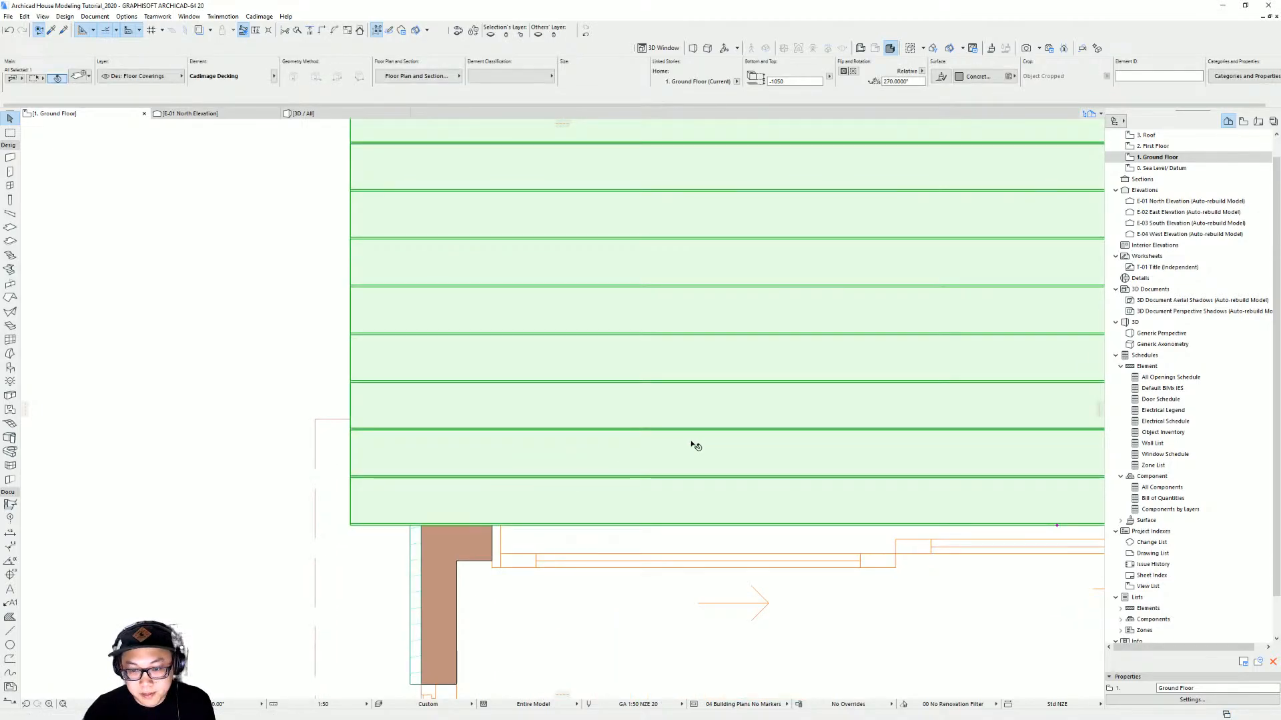
middle_drag(672, 446, 580, 518)
key(Escape)
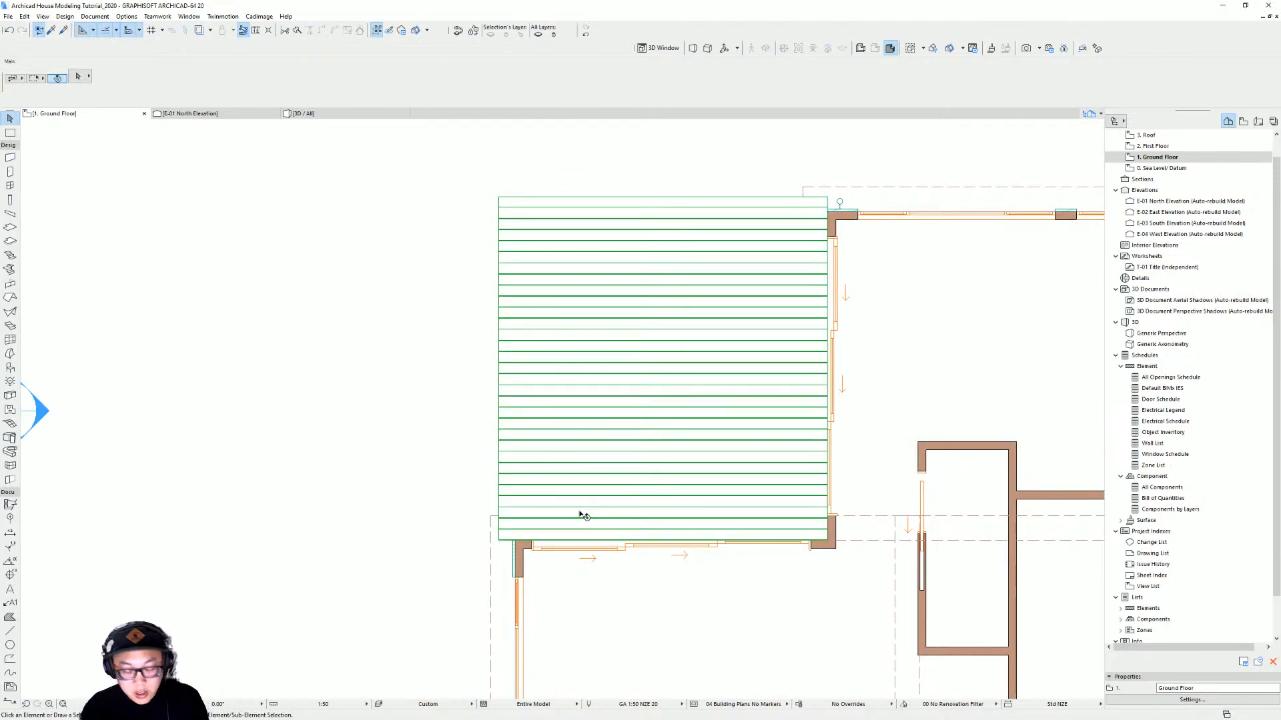
Select the deck and examine its corner against the house in the 3D view
click(582, 515)
key(F3)
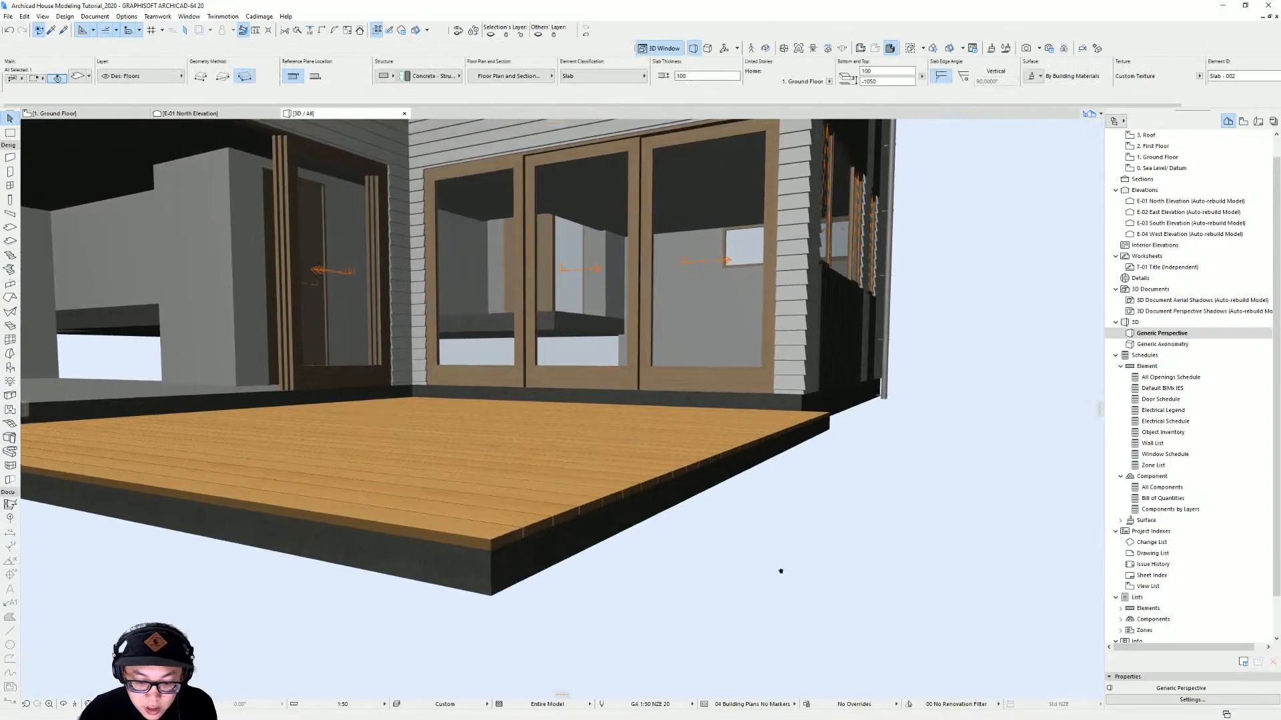
shift+middle_drag(780, 571, 764, 562)
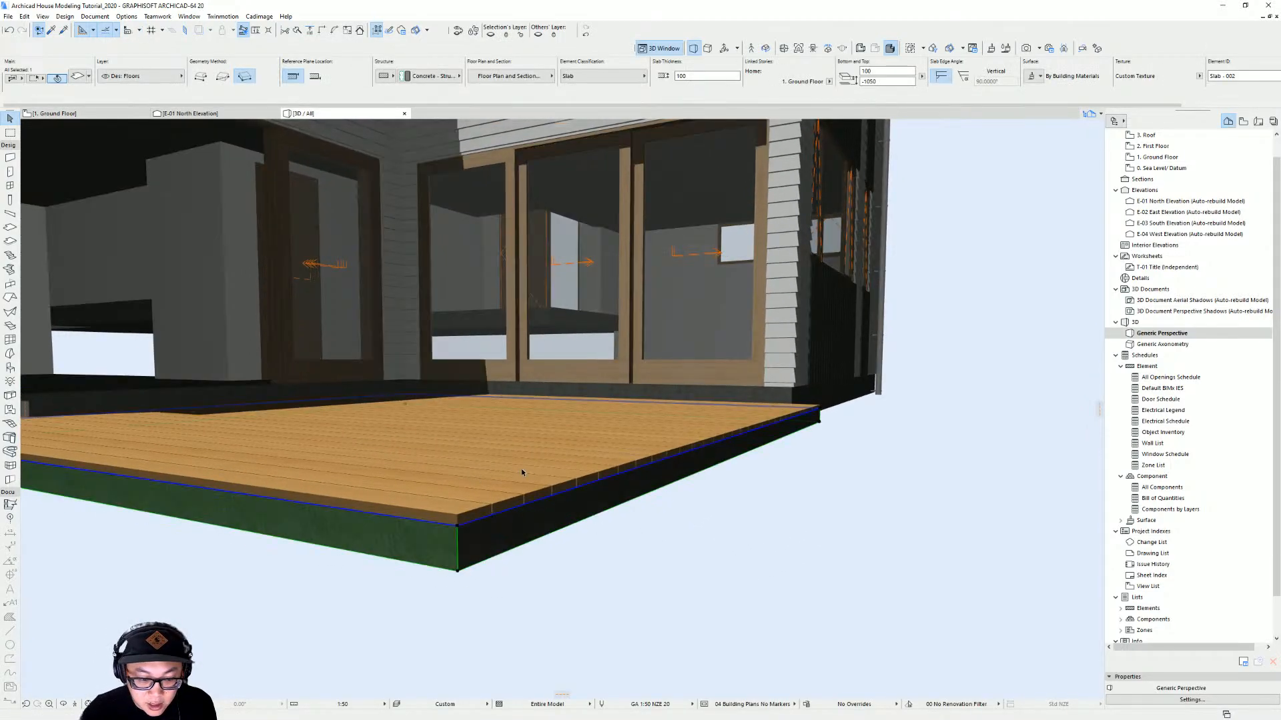
shift+middle_drag(521, 470, 407, 505)
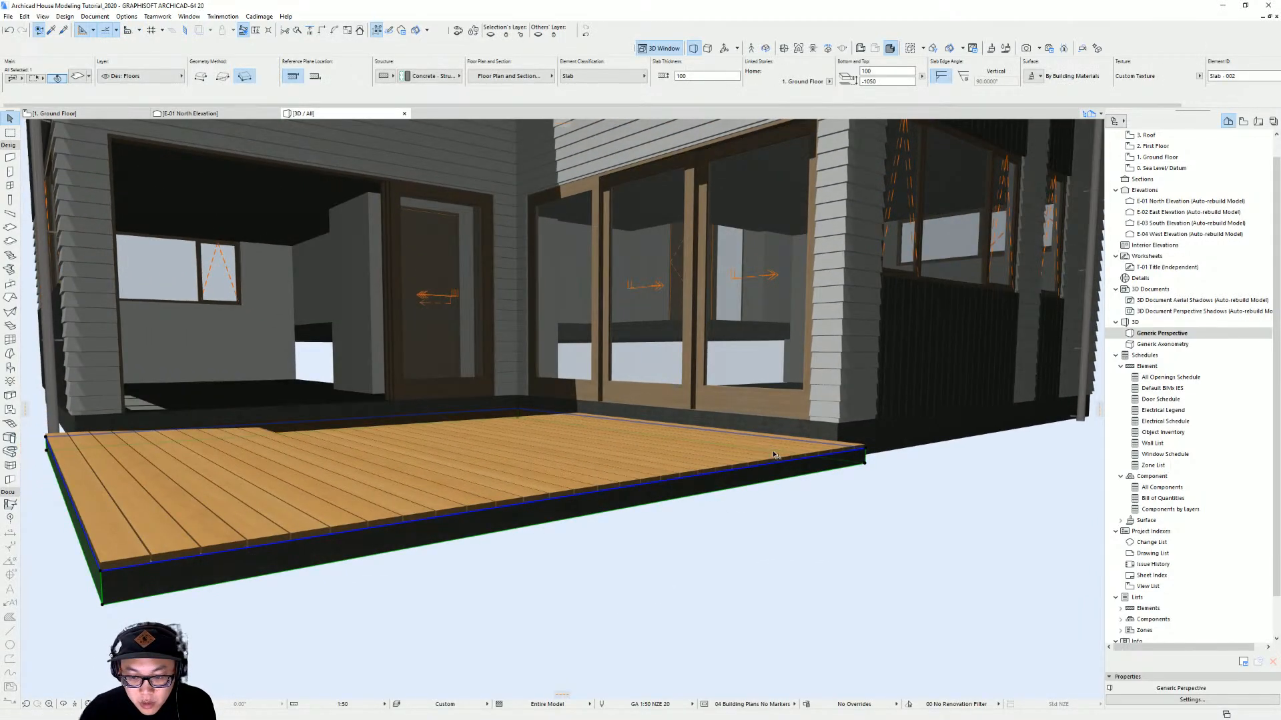
scroll(904, 438, up, 1)
shift+middle_drag(904, 437, 827, 500)
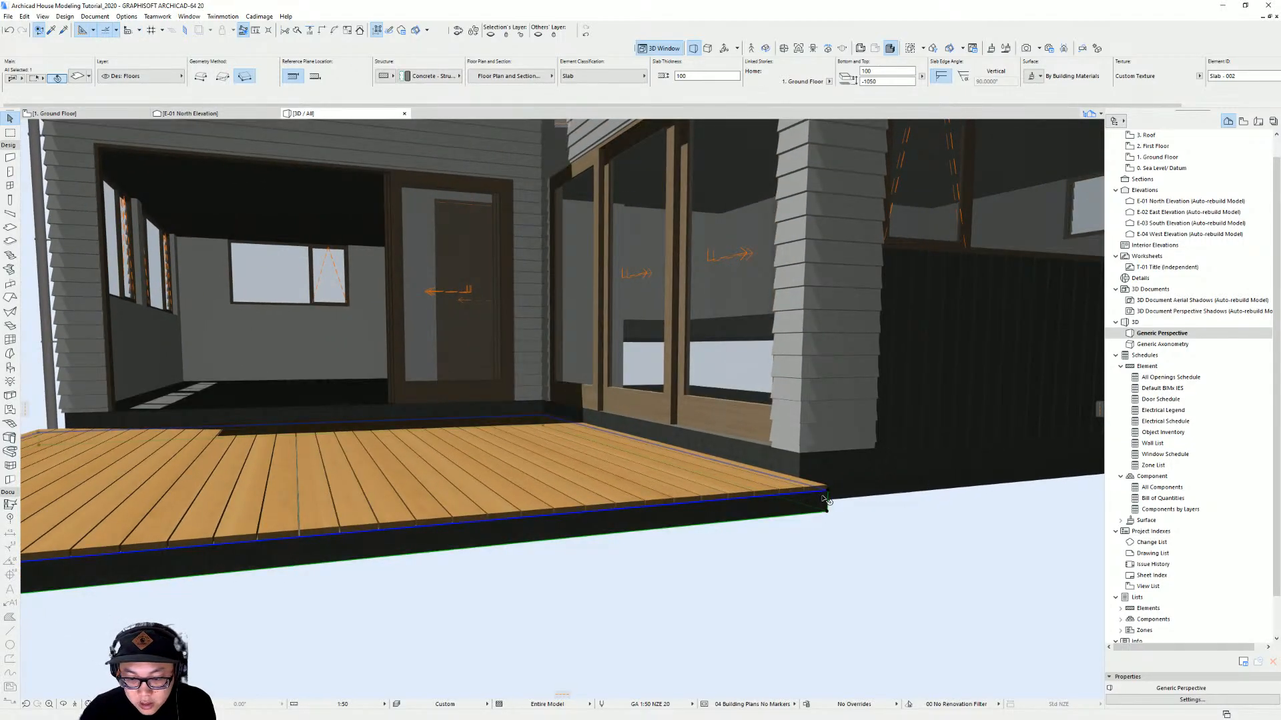
Try raising the deck slab and decking 360 mm, then undo the move
key(ctrl+d)
click(830, 494)
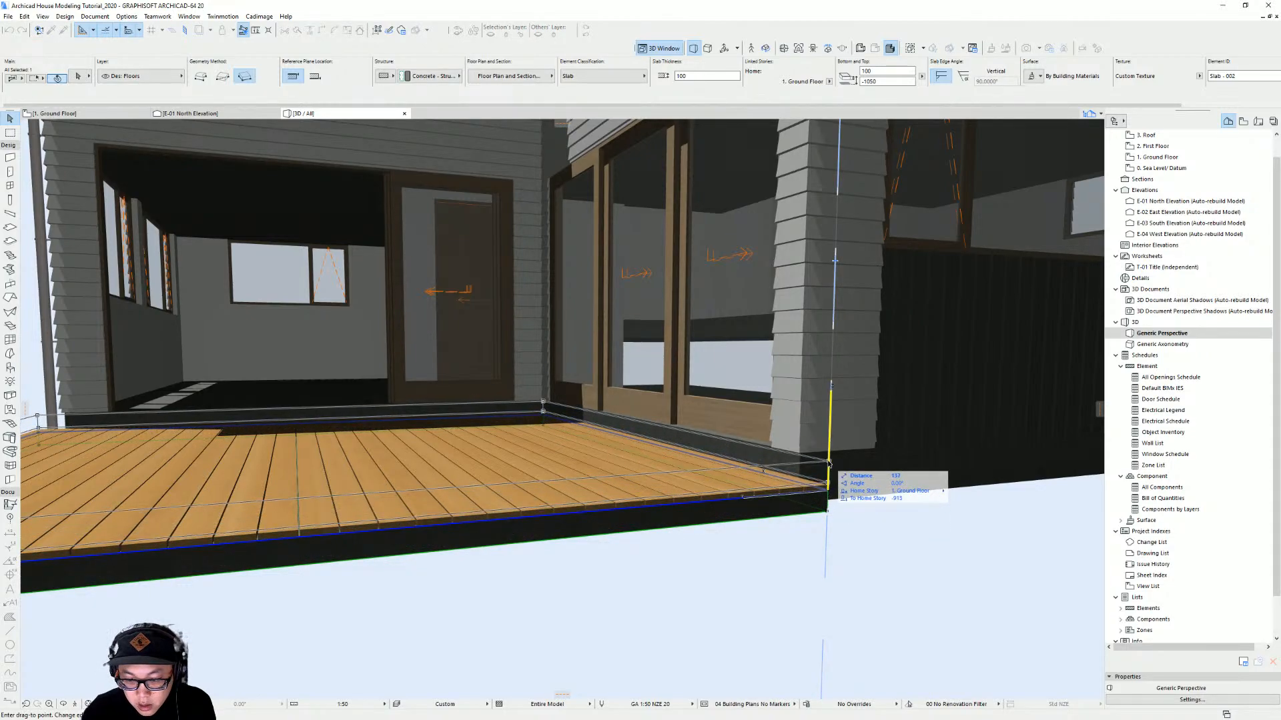
text(360)
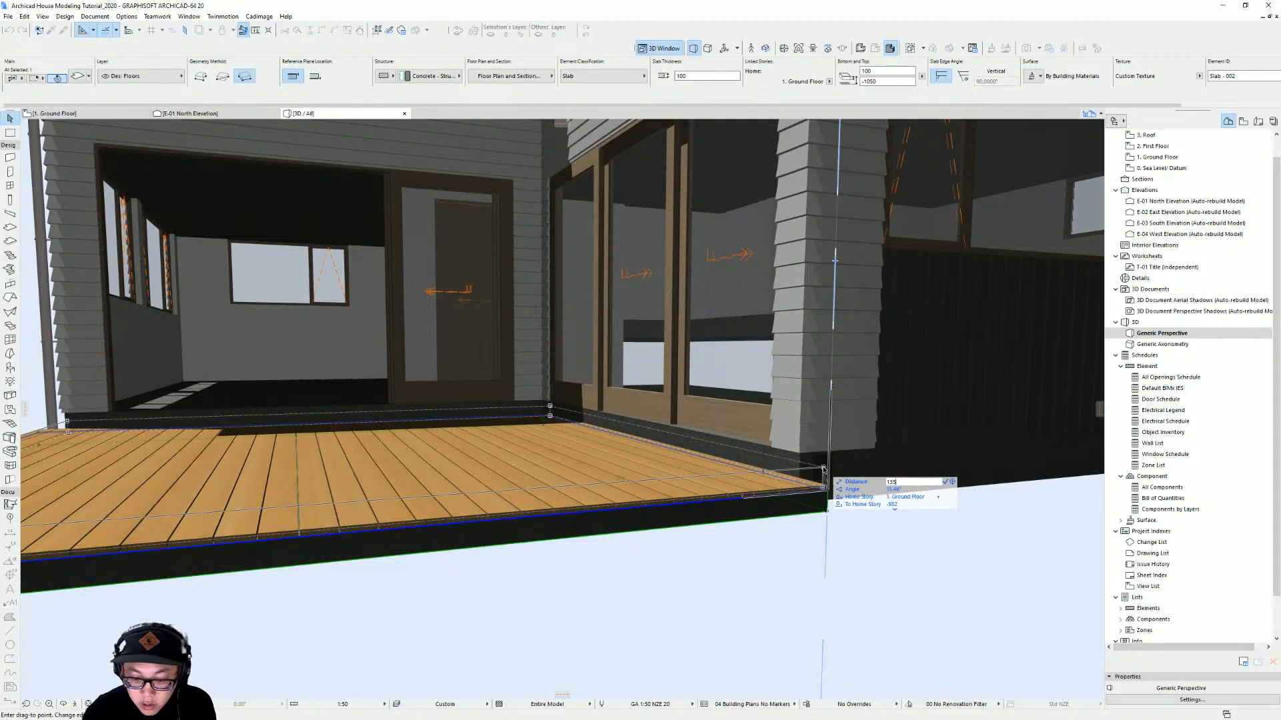
key(Return)
key(ctrl+z)
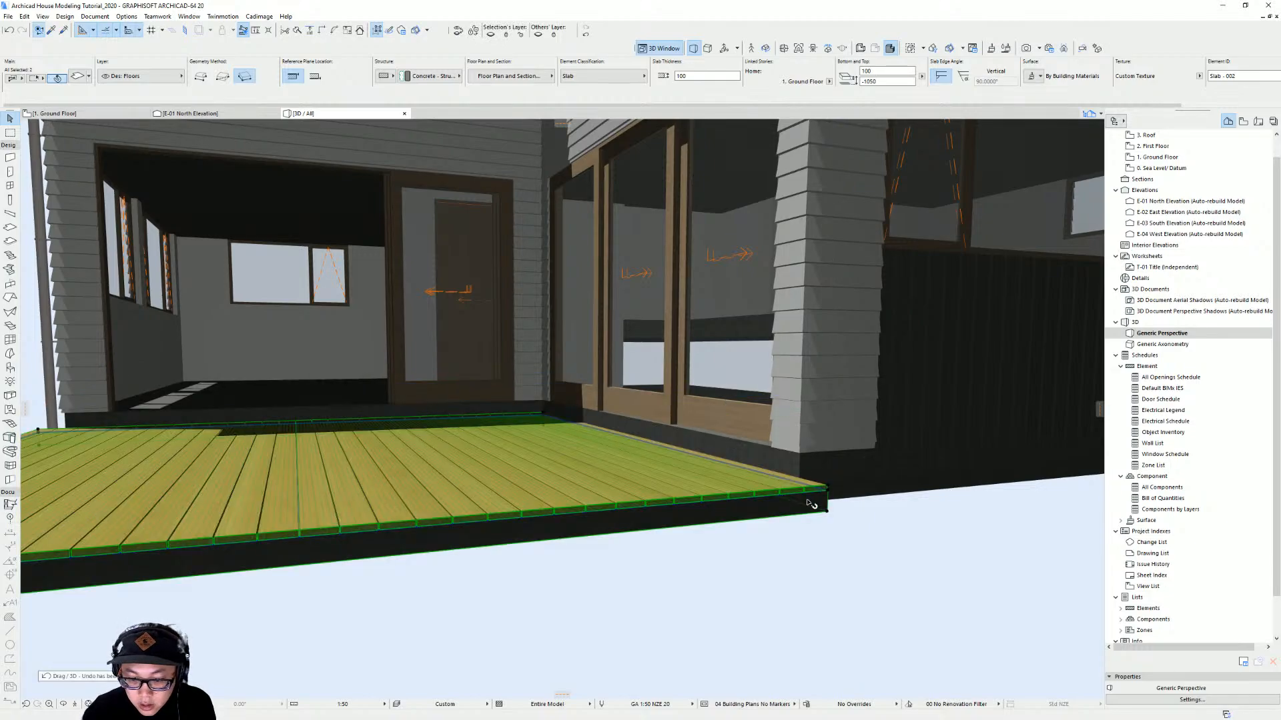
Raise the deck slab and decking vertically by 135 mm
click(827, 505)
text(135)
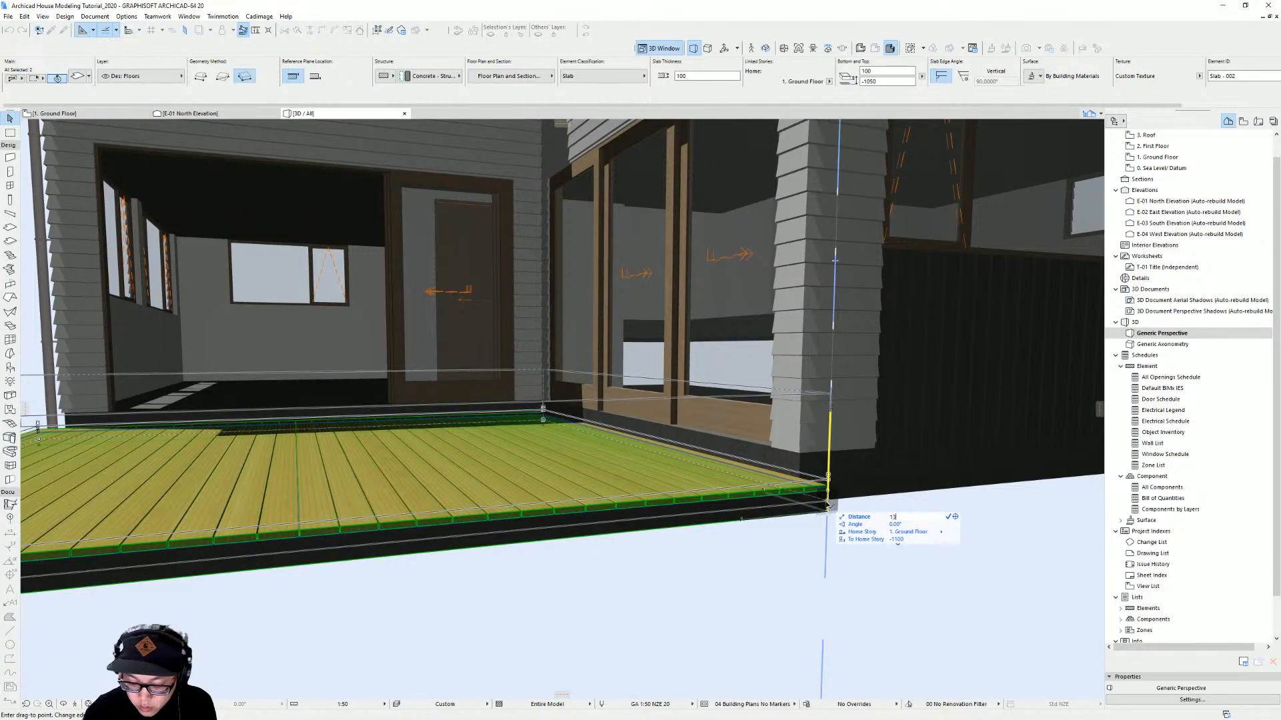
key(Return)
Nudge the deck slab and decking slightly lower to sit level with the door sills
shift+middle_drag(852, 469, 659, 501)
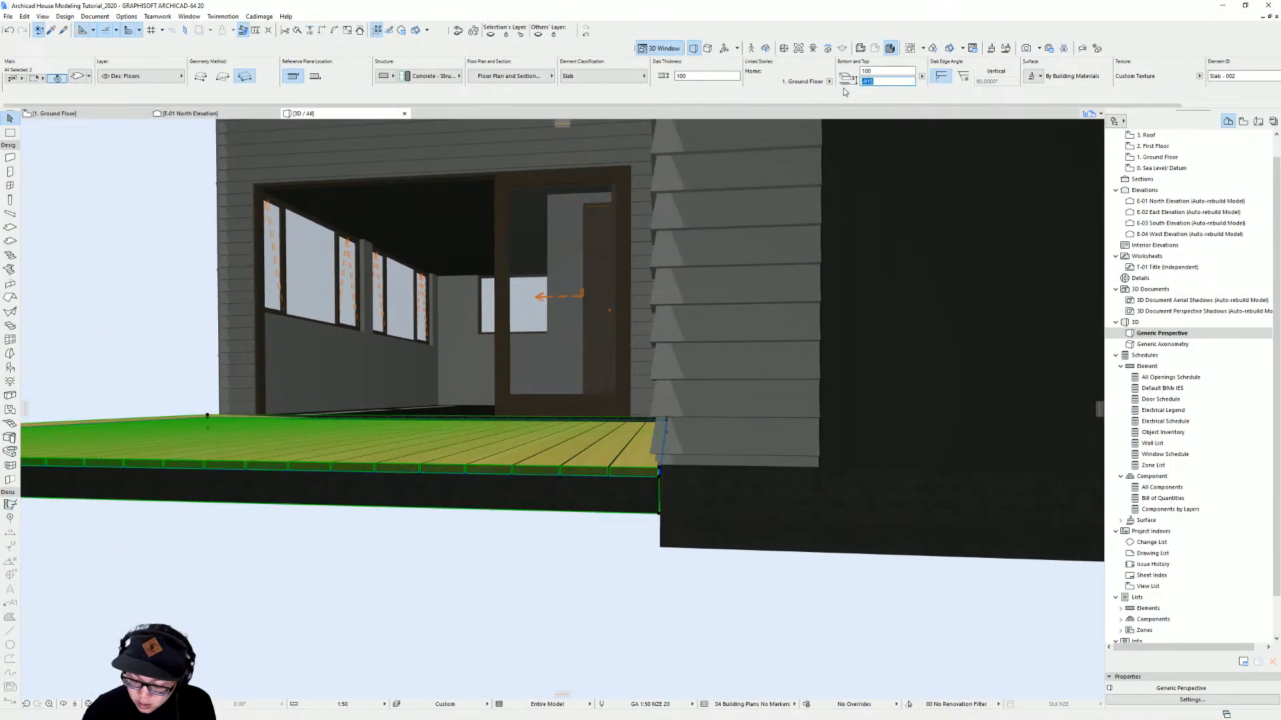
click(660, 492)
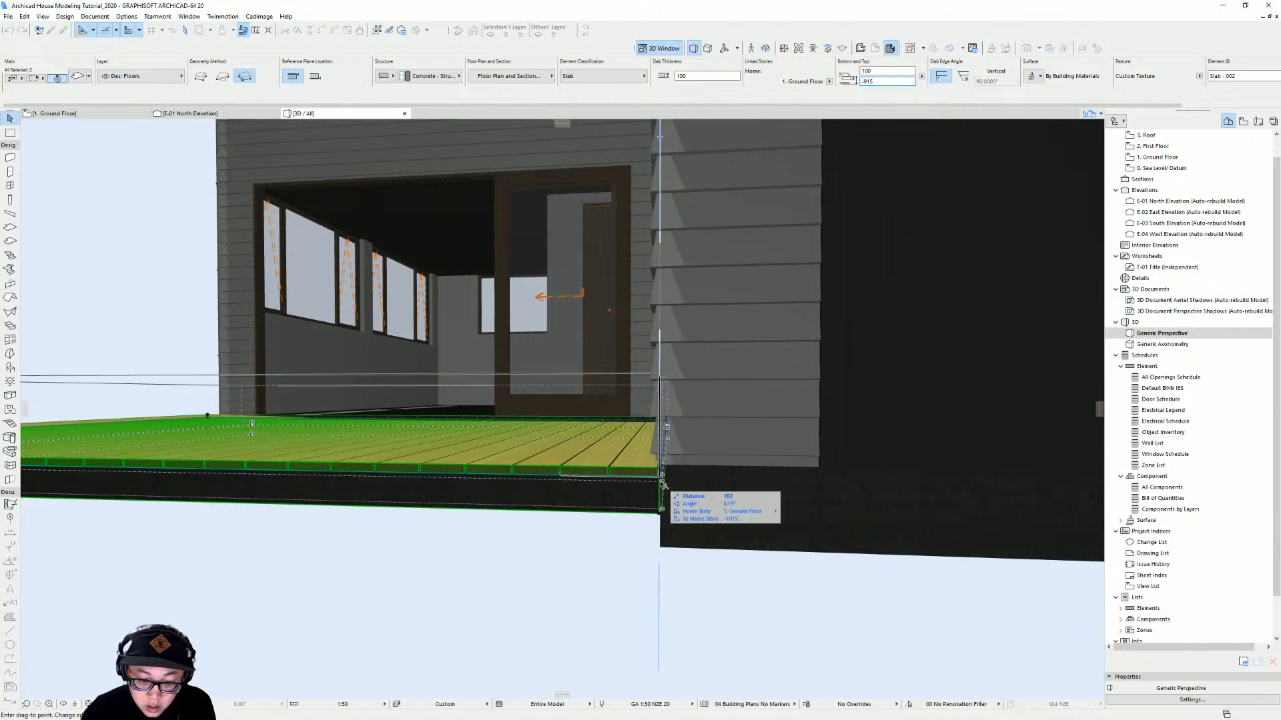
click(660, 487)
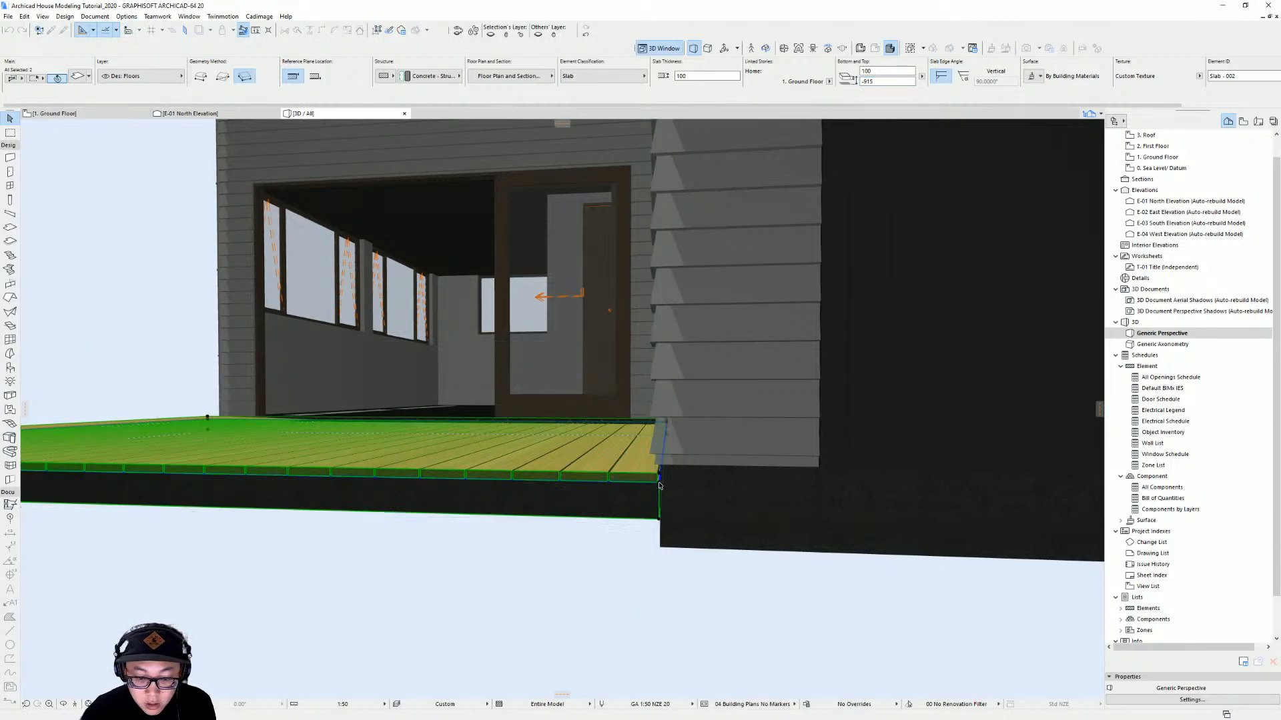
shift+middle_drag(681, 496, 683, 493)
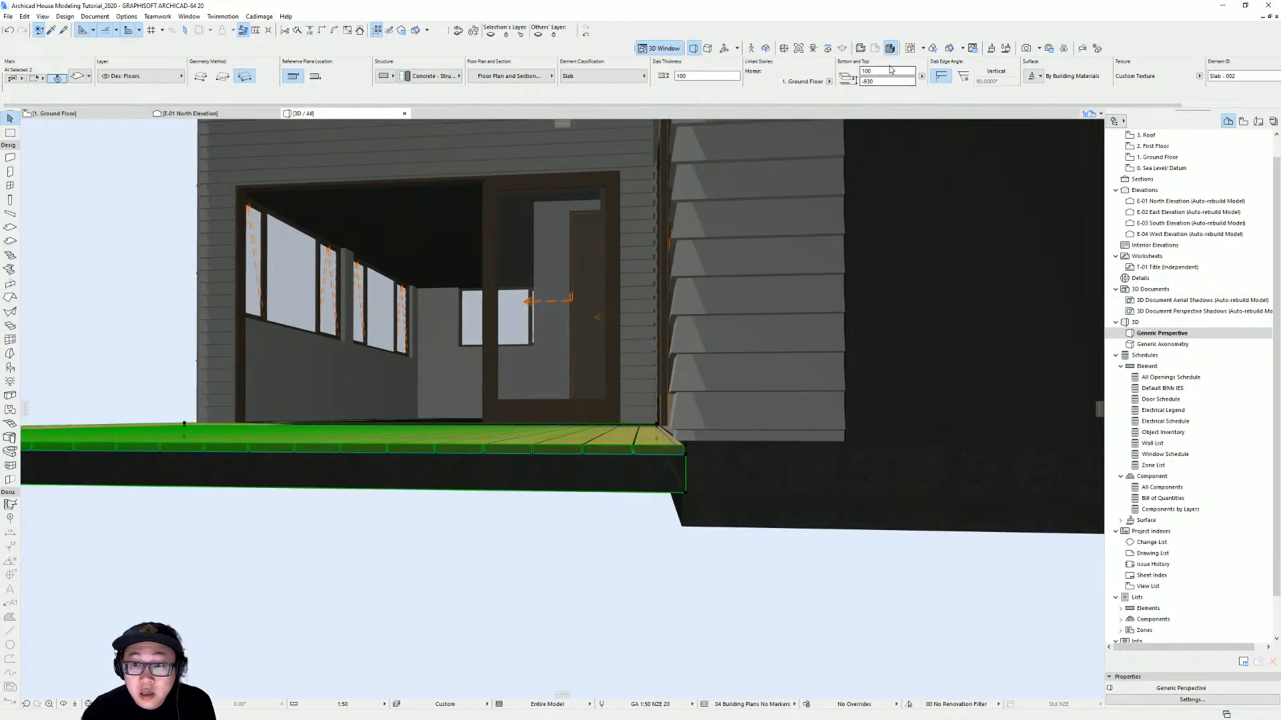
Pull the deck slab's bottom edge downward so the slab becomes 220 mm thick
shift+middle_drag(607, 384, 752, 469)
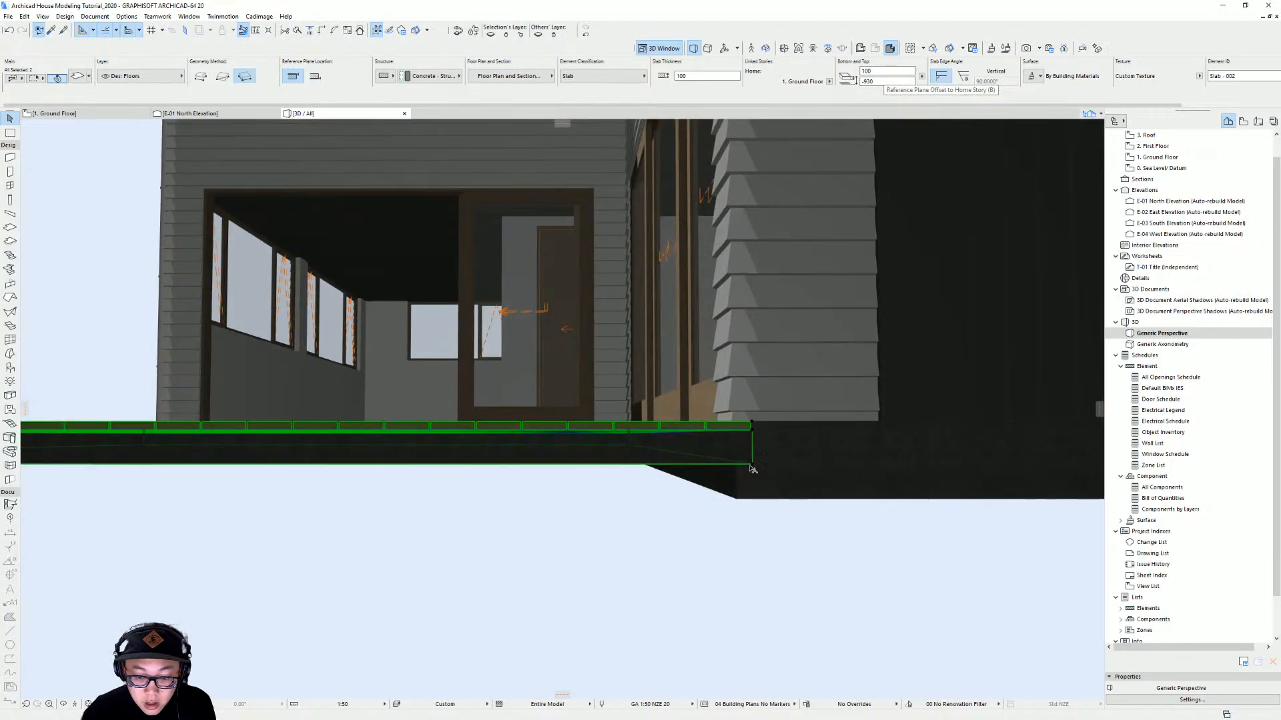
click(753, 465)
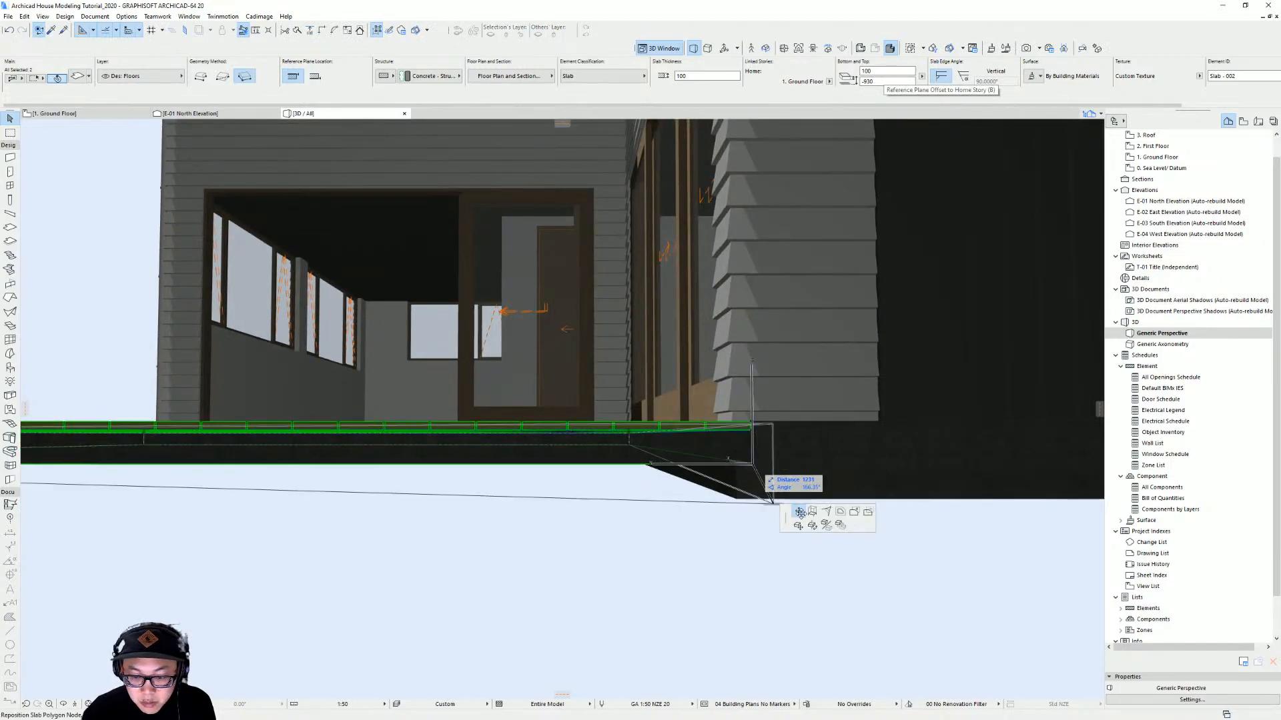
key(Escape)
click(752, 465)
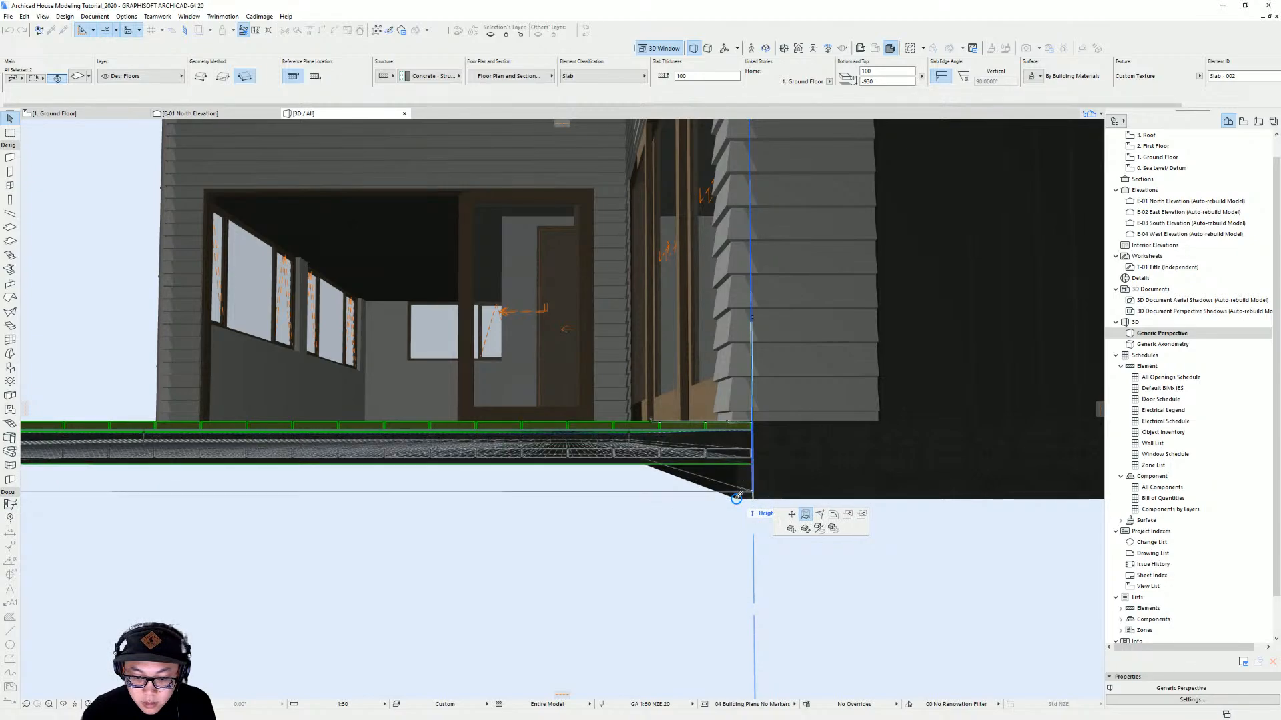
click(737, 497)
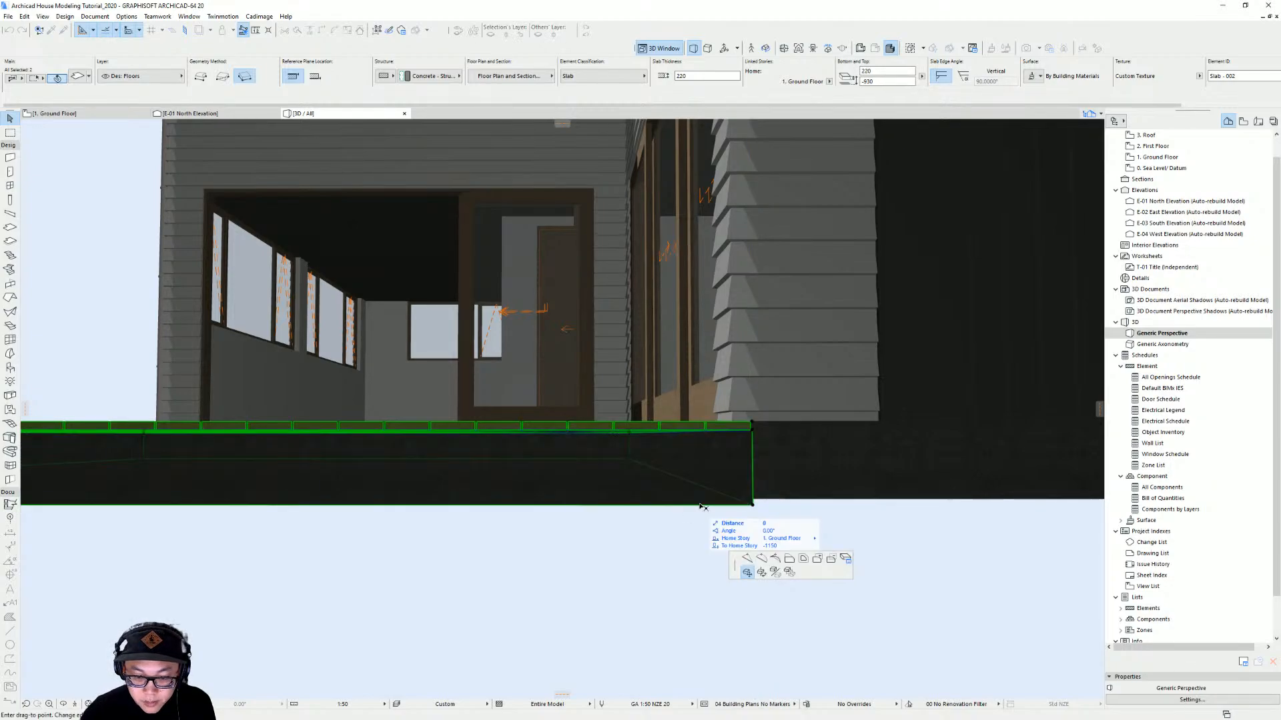
key(Escape)
Orbit and zoom around the 3D model to review the raised deck against the house
scroll(633, 522, down, 5)
shift+middle_drag(594, 523, 823, 537)
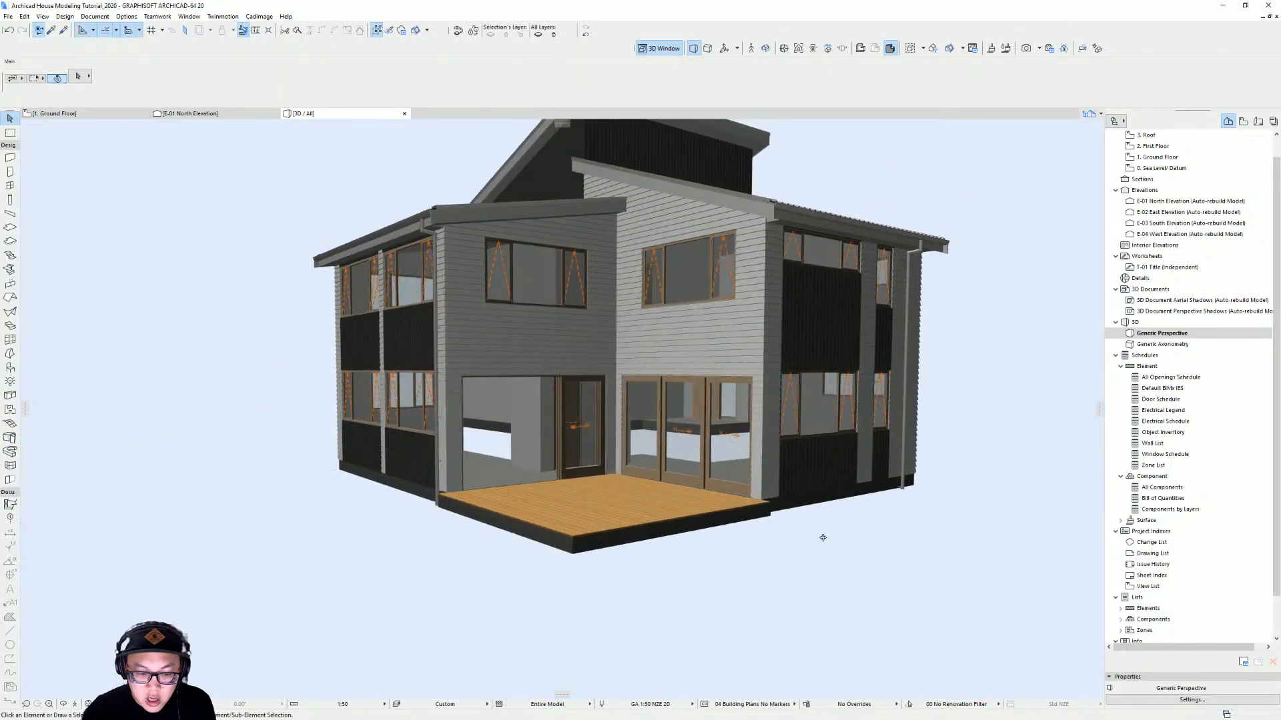
scroll(586, 543, up, 2)
shift+middle_drag(586, 543, 639, 563)
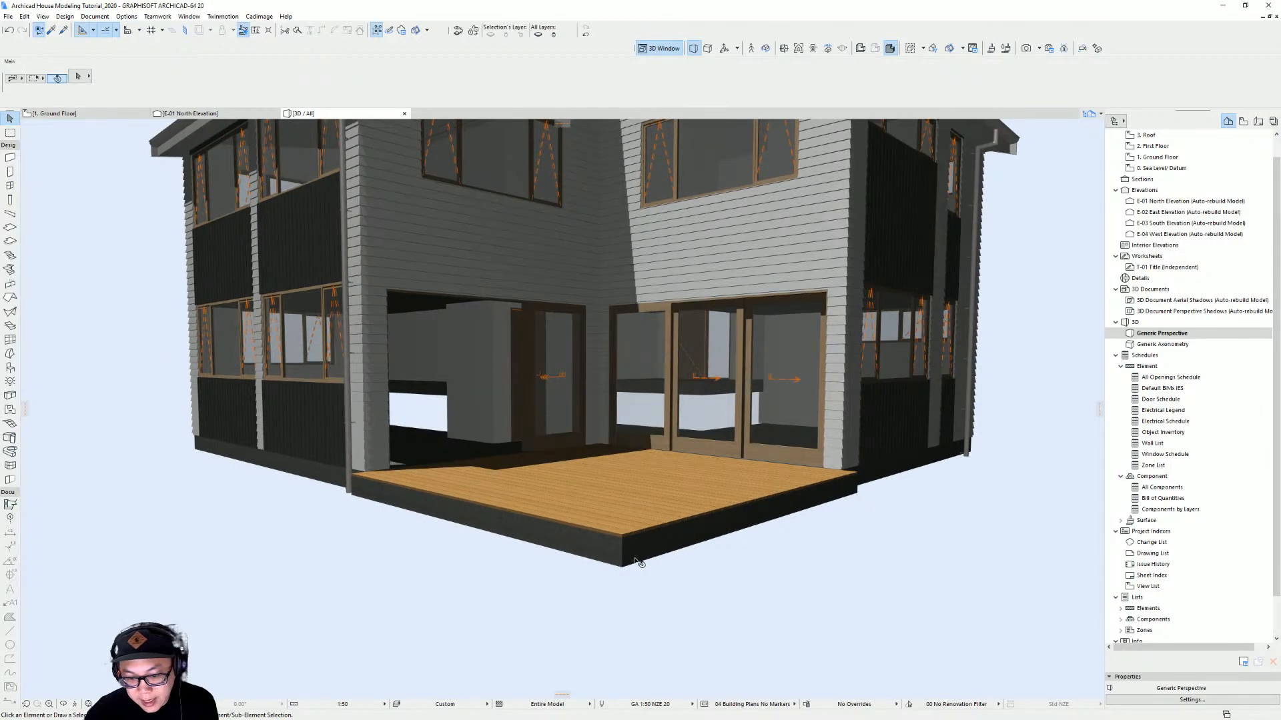
shift+middle_drag(503, 497, 675, 549)
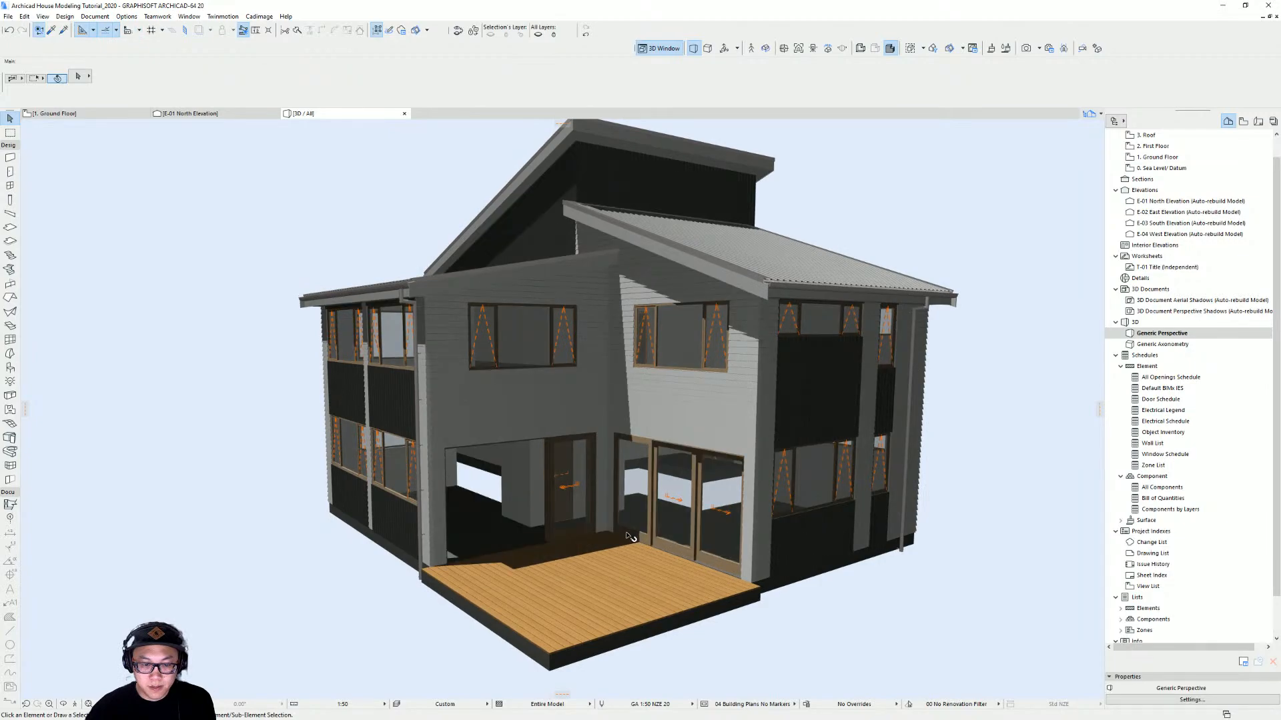
scroll(519, 502, up, 10)
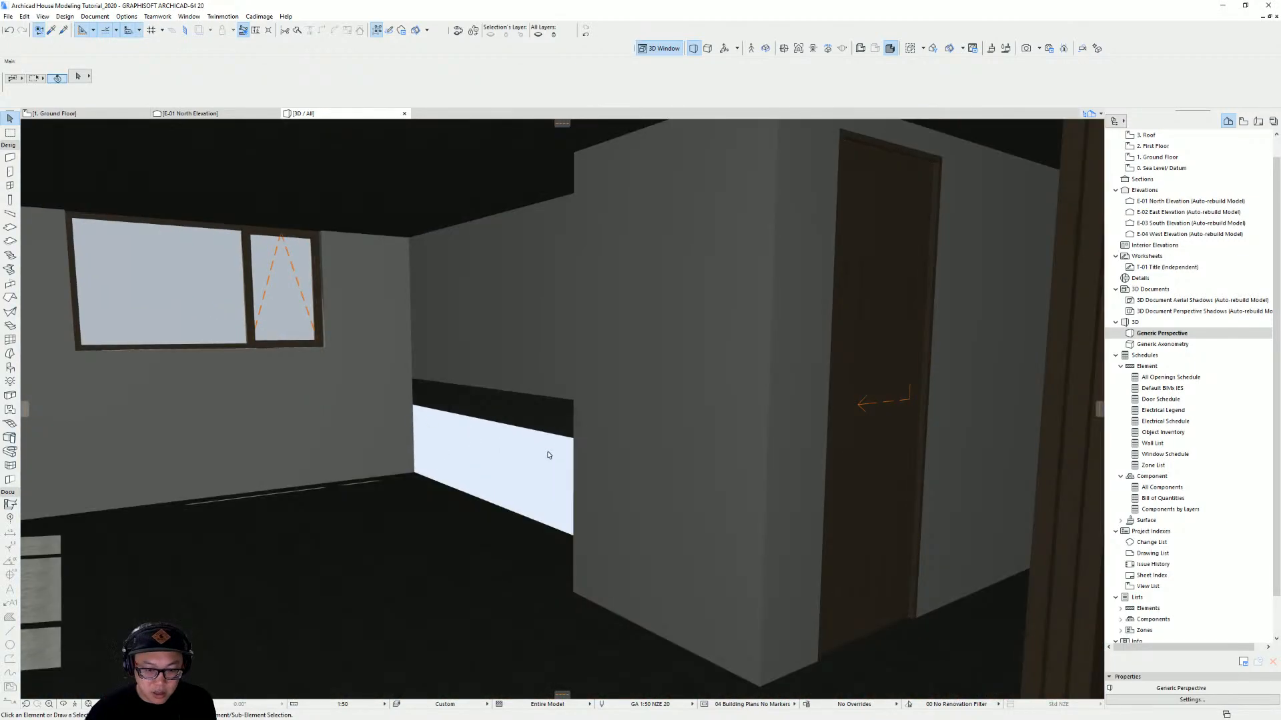
scroll(549, 454, up, 2)
middle_drag(675, 522, 452, 499)
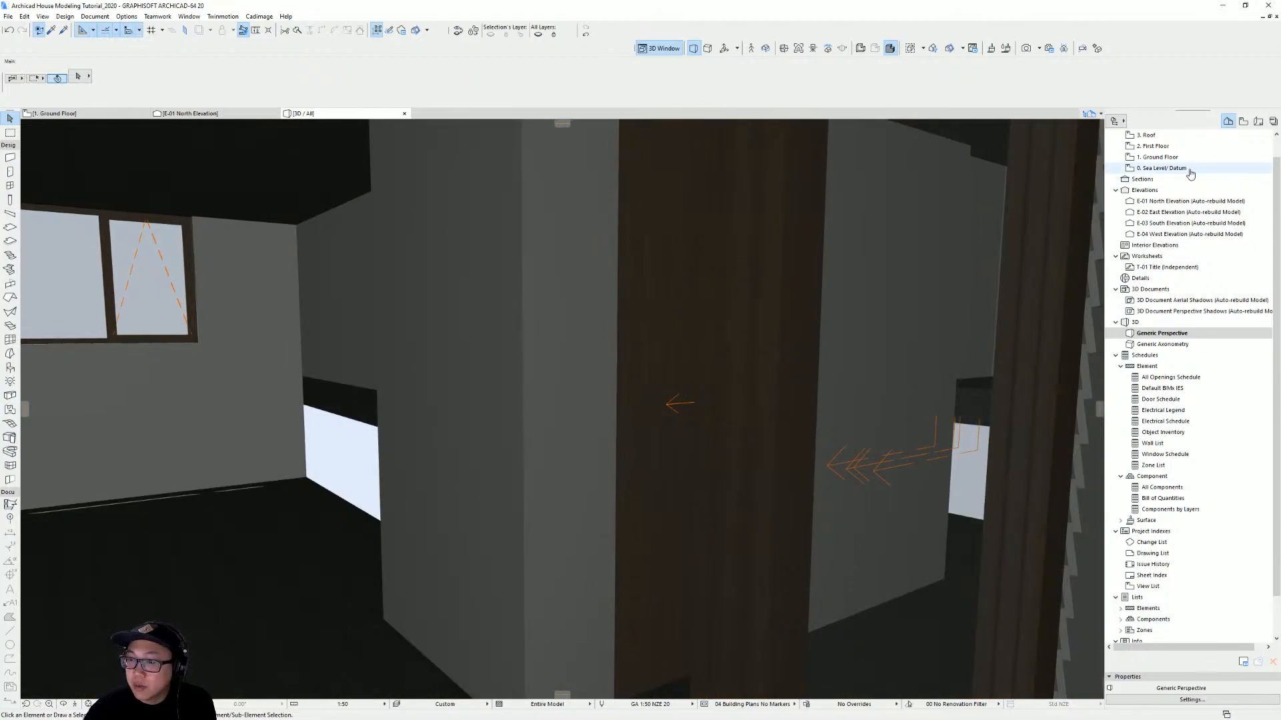
Open the ground floor plan and draw a straight wall running north from the front entry's corner
double_click(1158, 157)
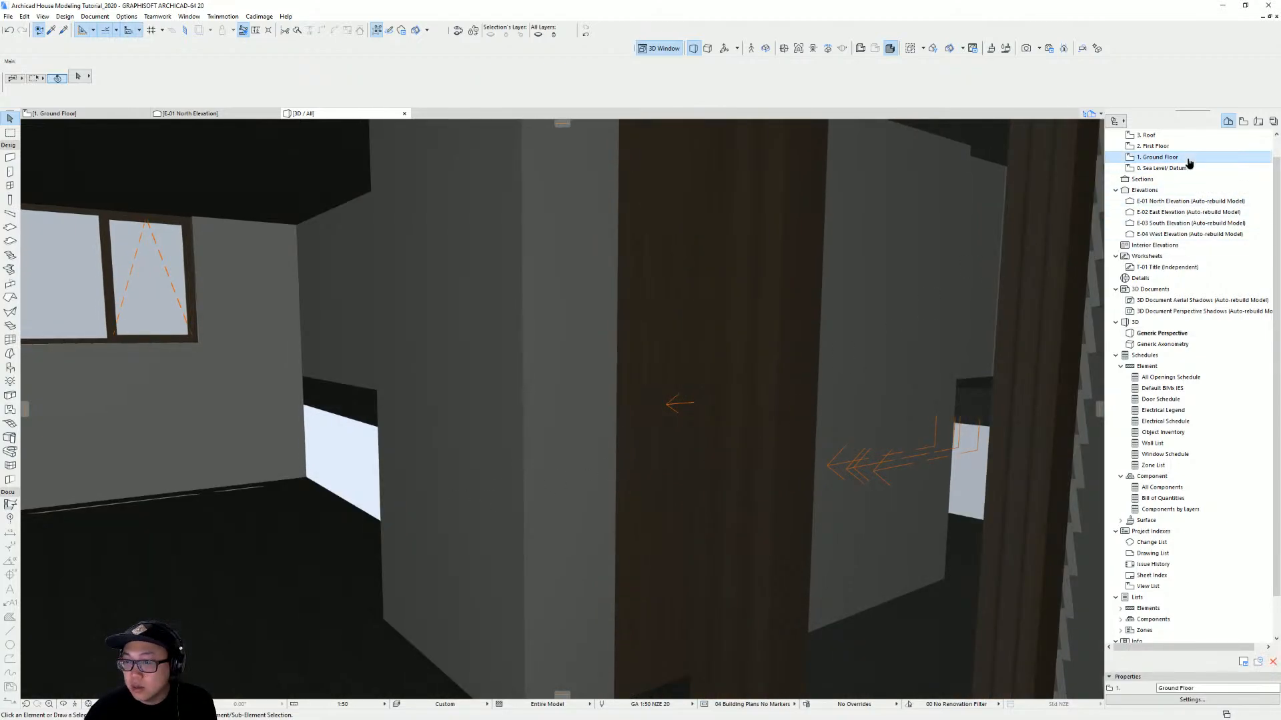
middle_drag(709, 538, 495, 371)
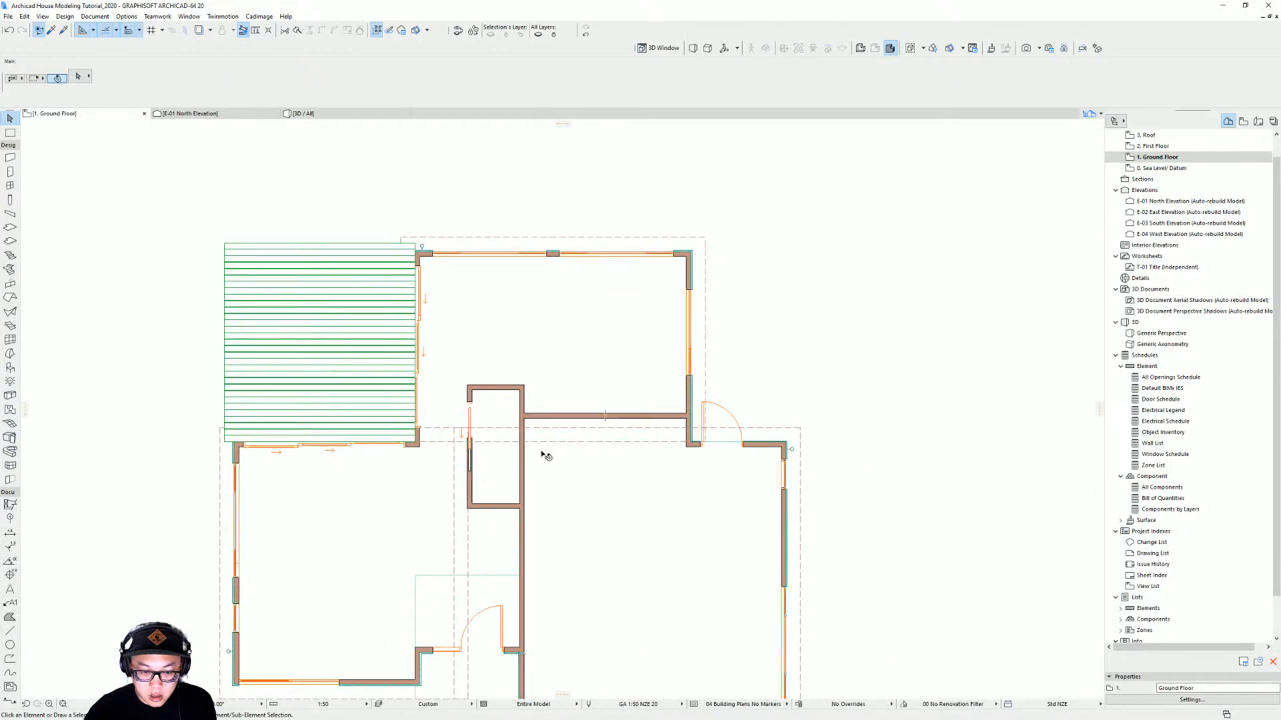
middle_drag(545, 456, 571, 386)
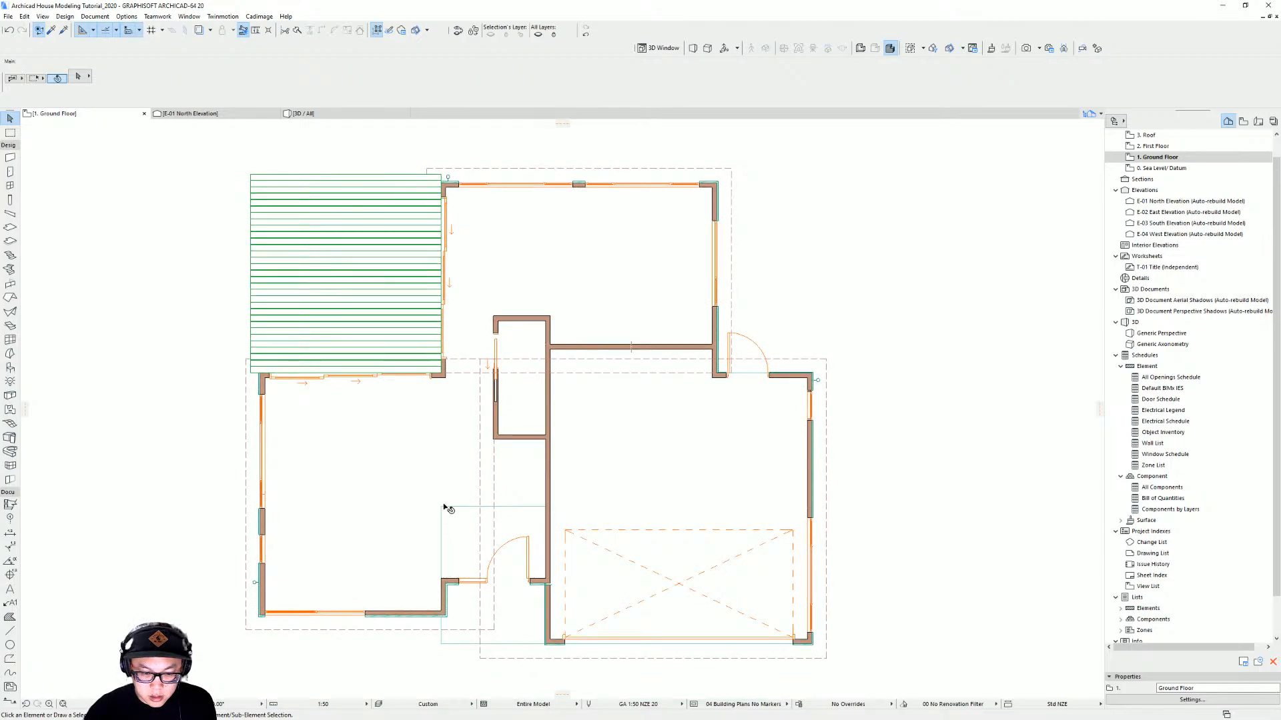
click(10, 157)
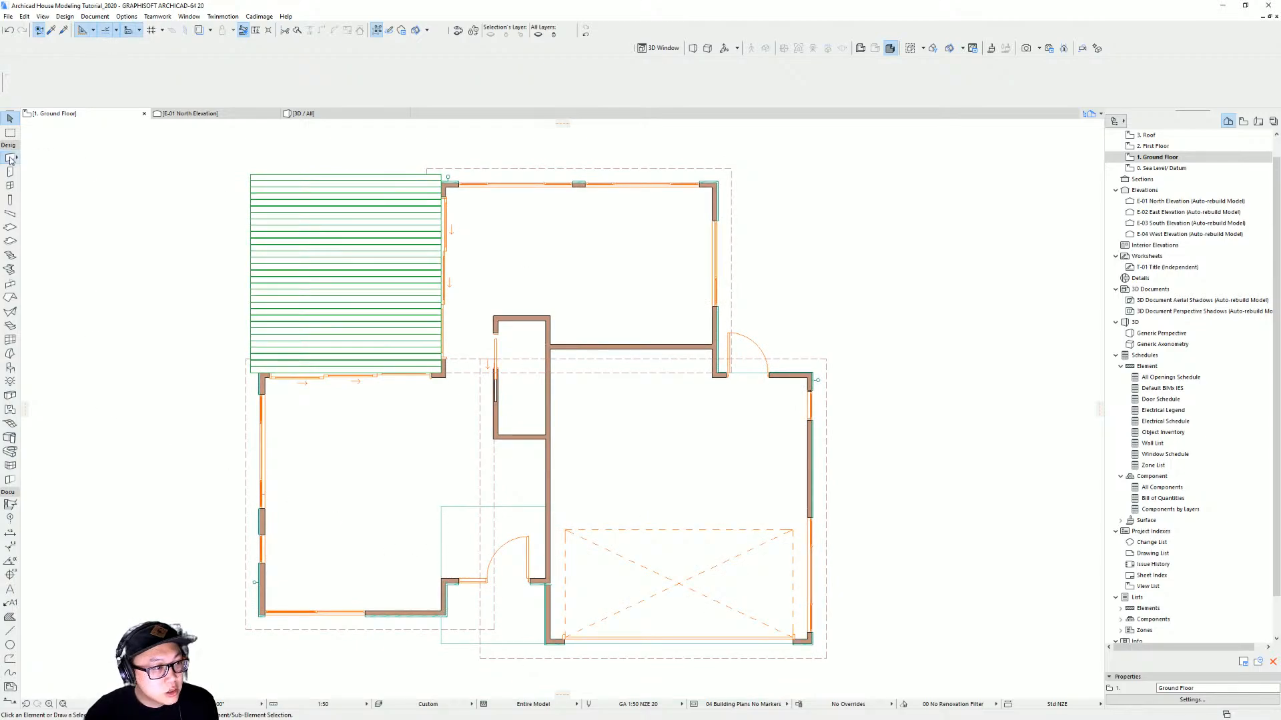
click(442, 610)
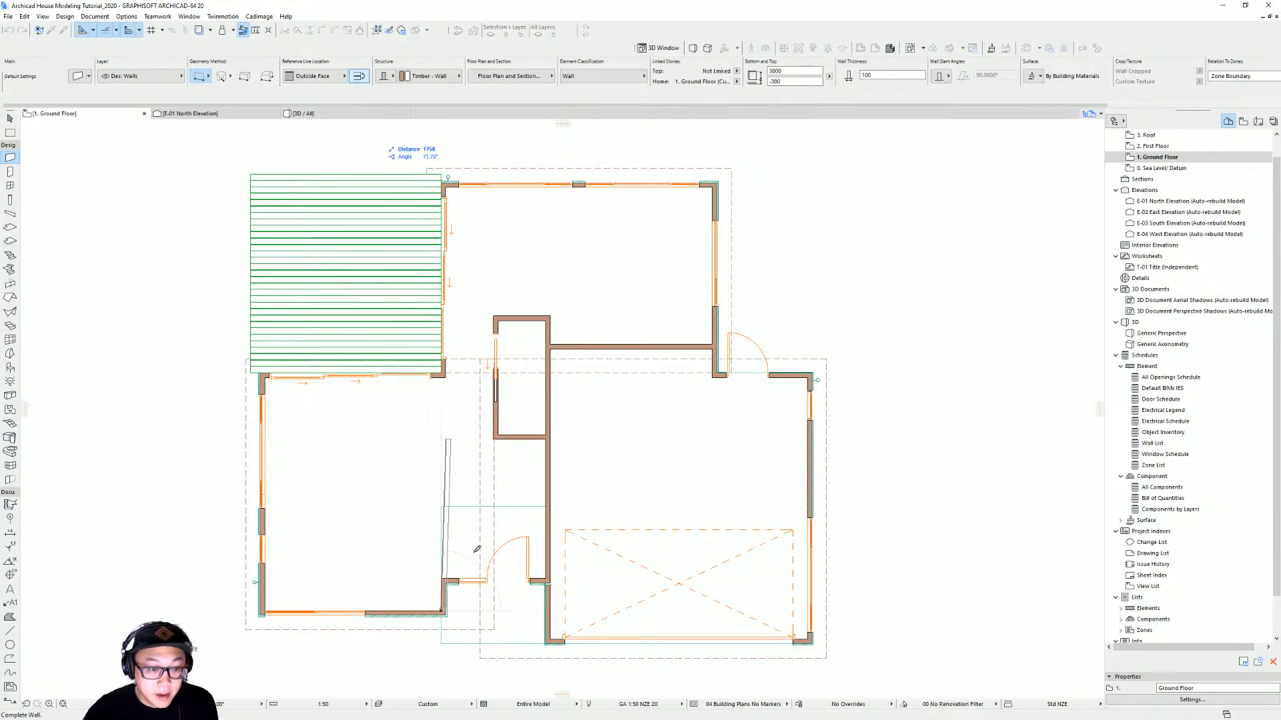
click(443, 507)
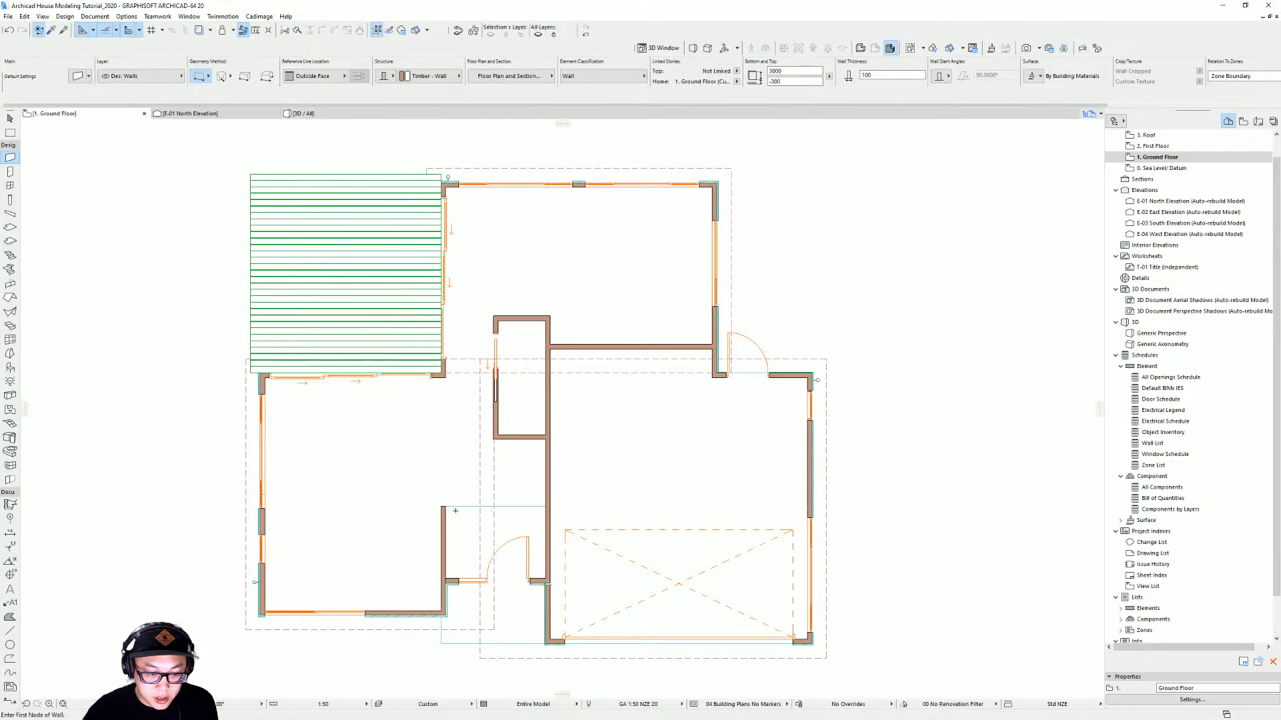
Draw a polywall from the entry corner east to the hallway wall, then north and east to the rear wall corner
click(209, 75)
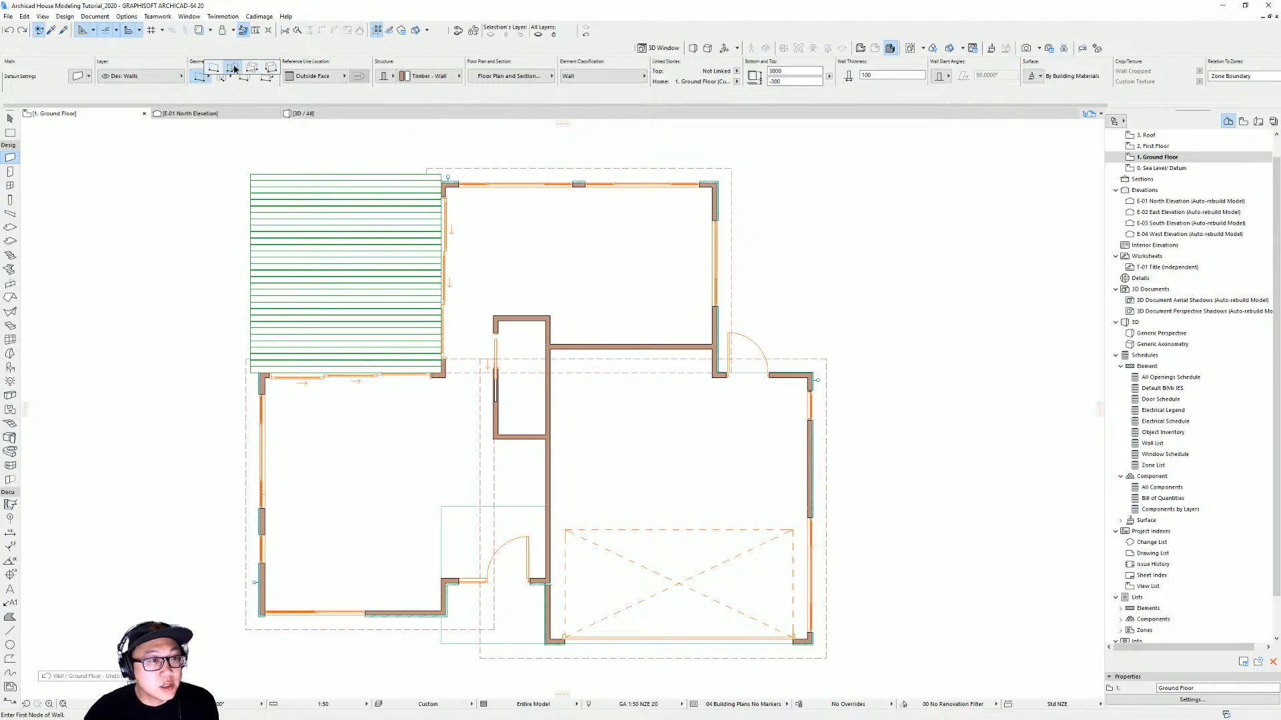
click(227, 70)
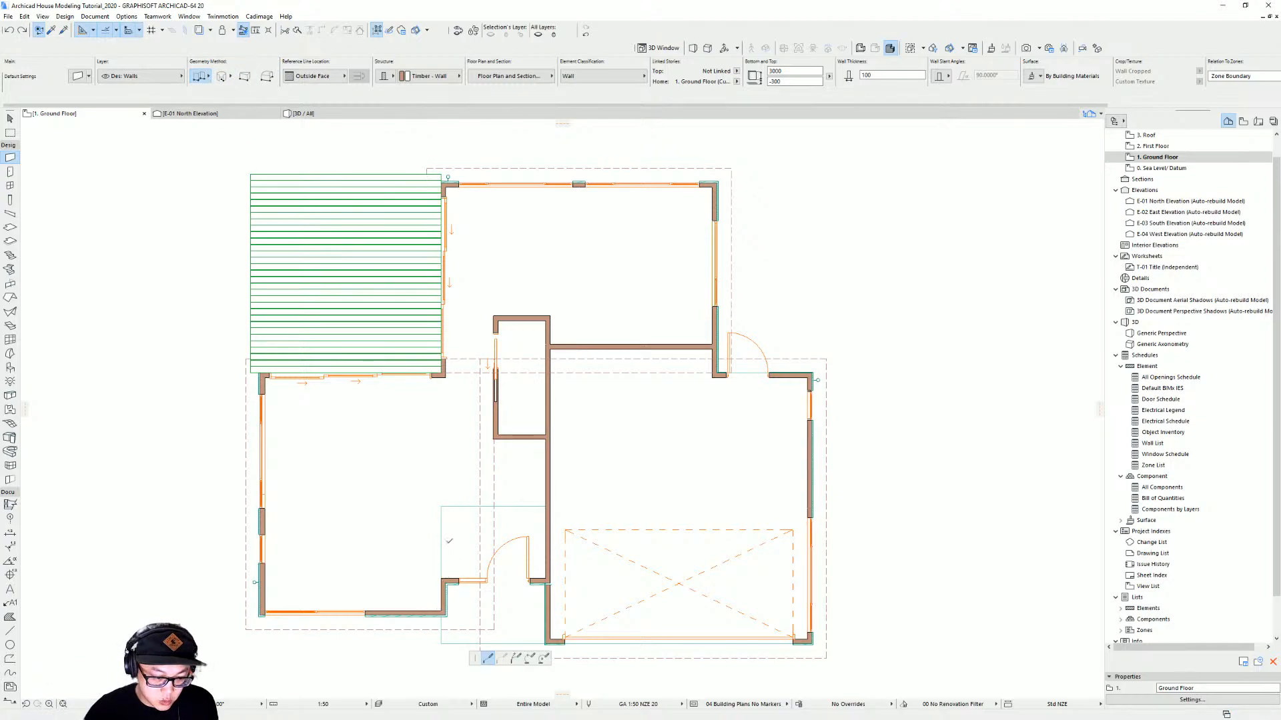
click(441, 507)
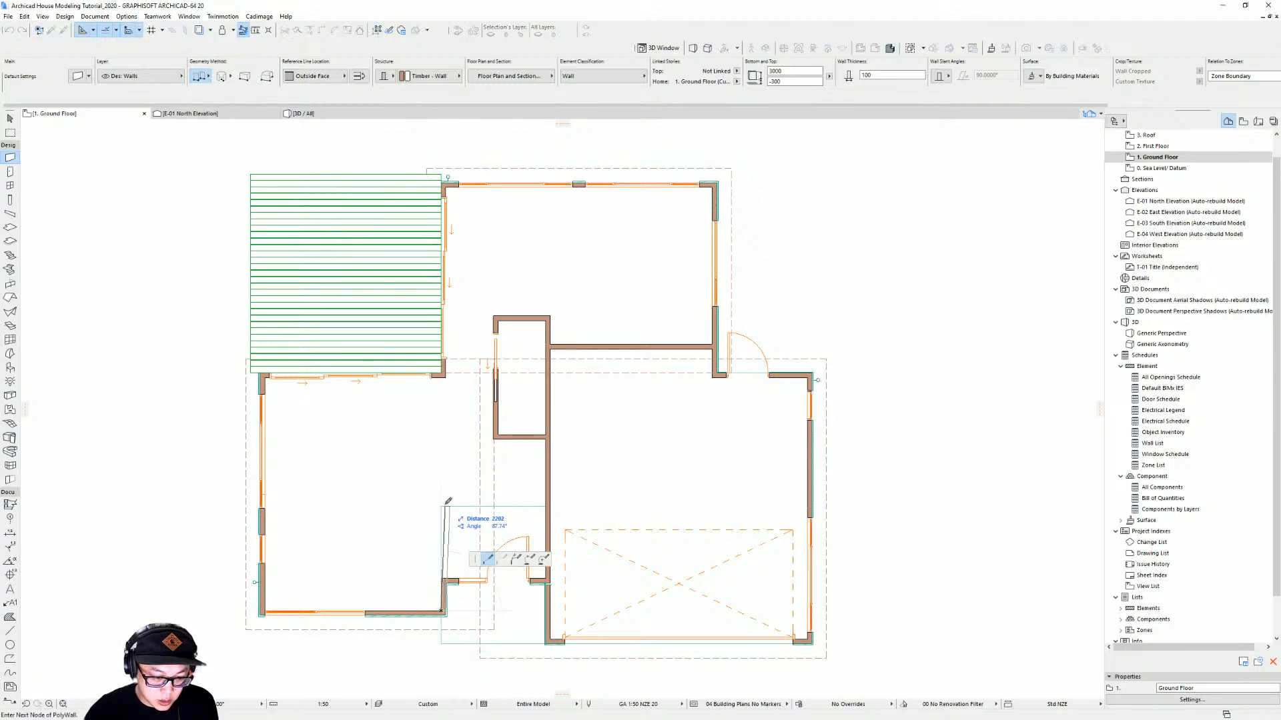
click(546, 507)
shift+double_click(549, 344)
click(548, 345)
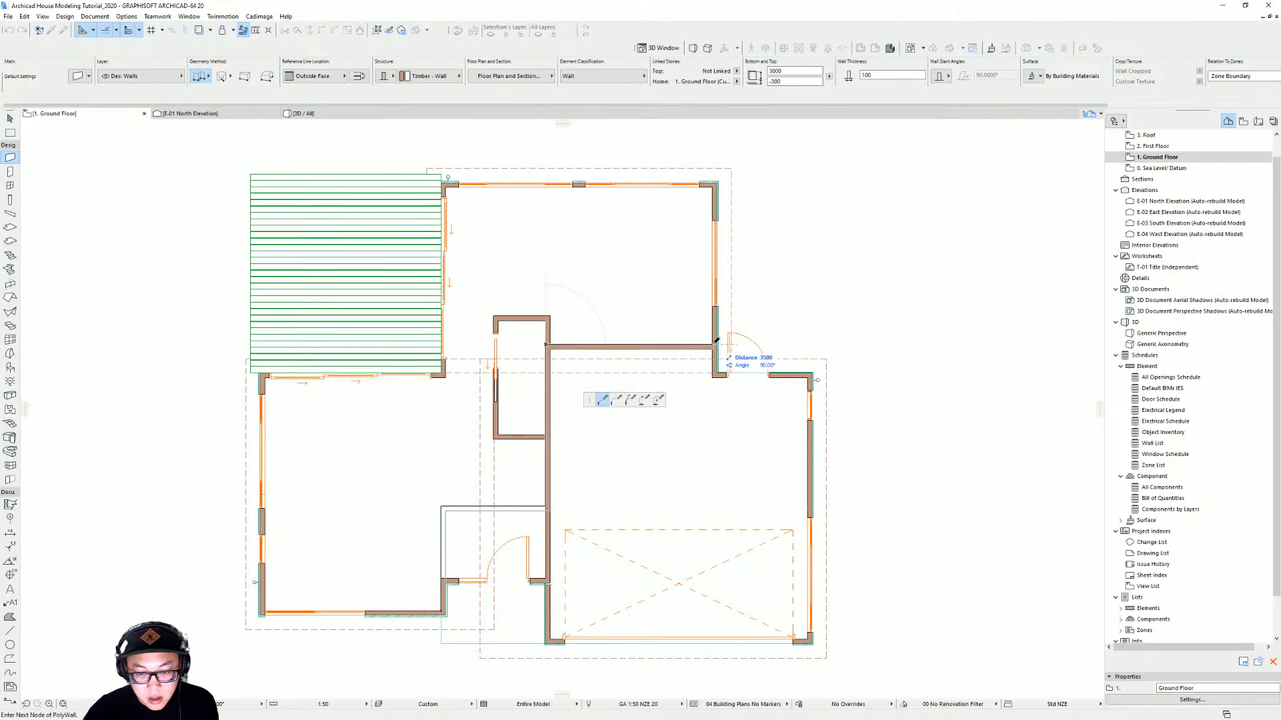
click(712, 343)
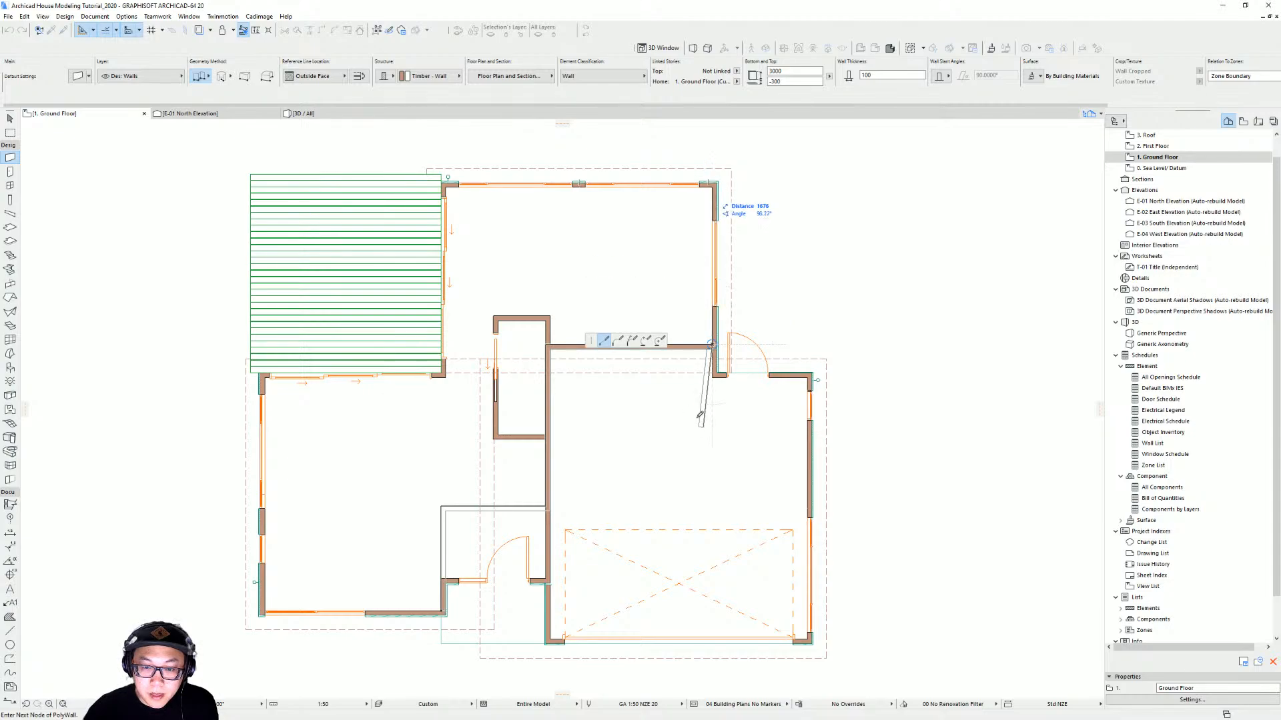
click(712, 344)
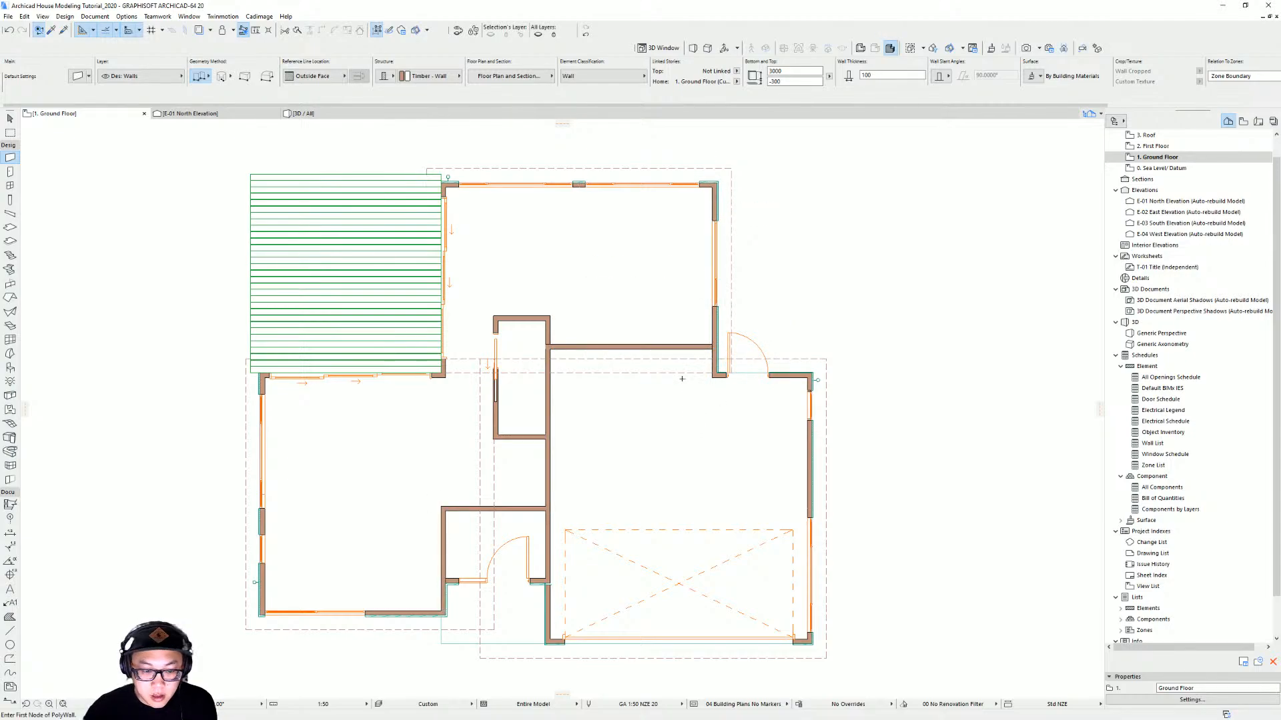
Select the new walls in the 3D view and set their bottom offset to -900 mm and top to 900 mm
key(F3)
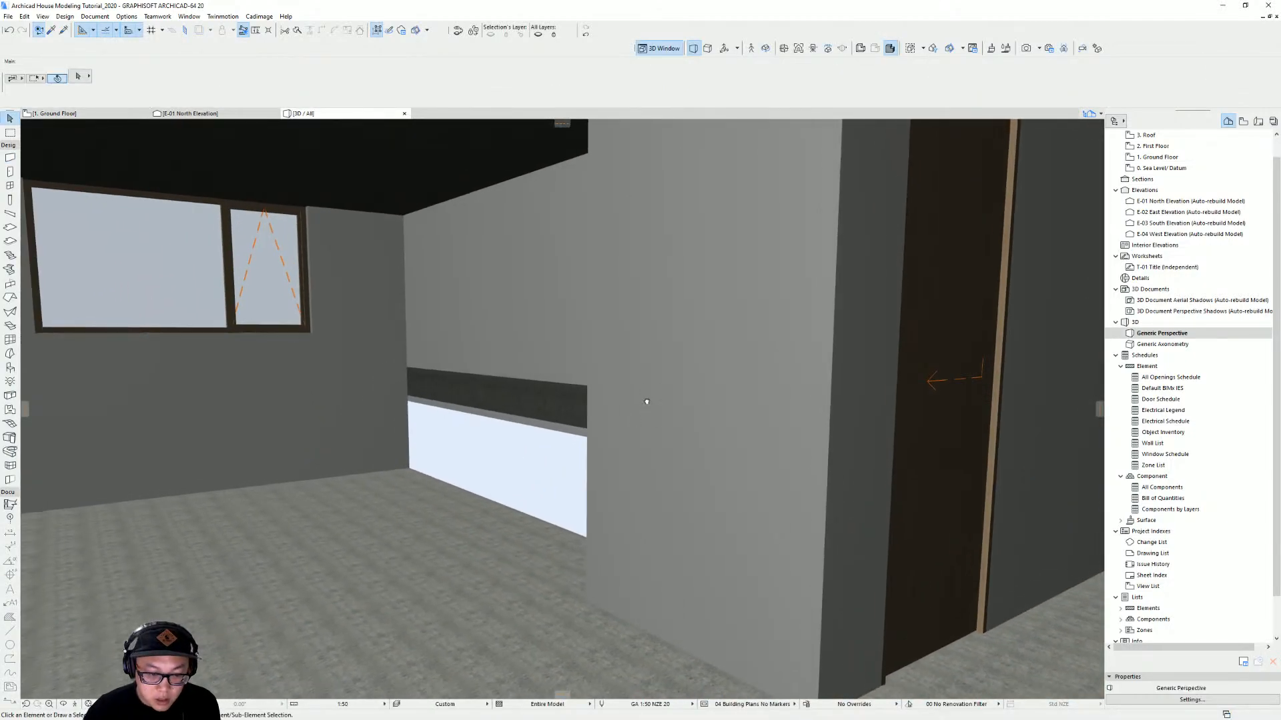
click(554, 433)
scroll(481, 426, down, 3)
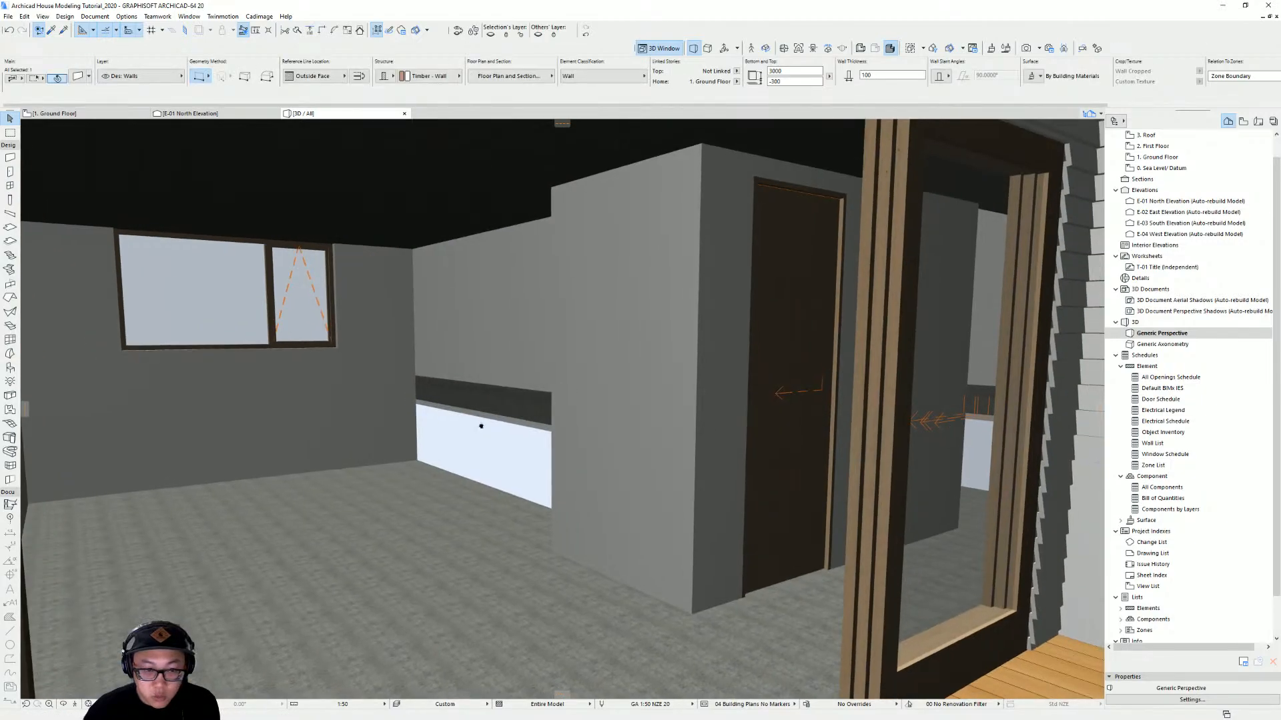
mouse_move(481, 425)
shift+middle_down()
mouse_move(272, 440)
mouse_move(503, 423)
shift+middle_up()
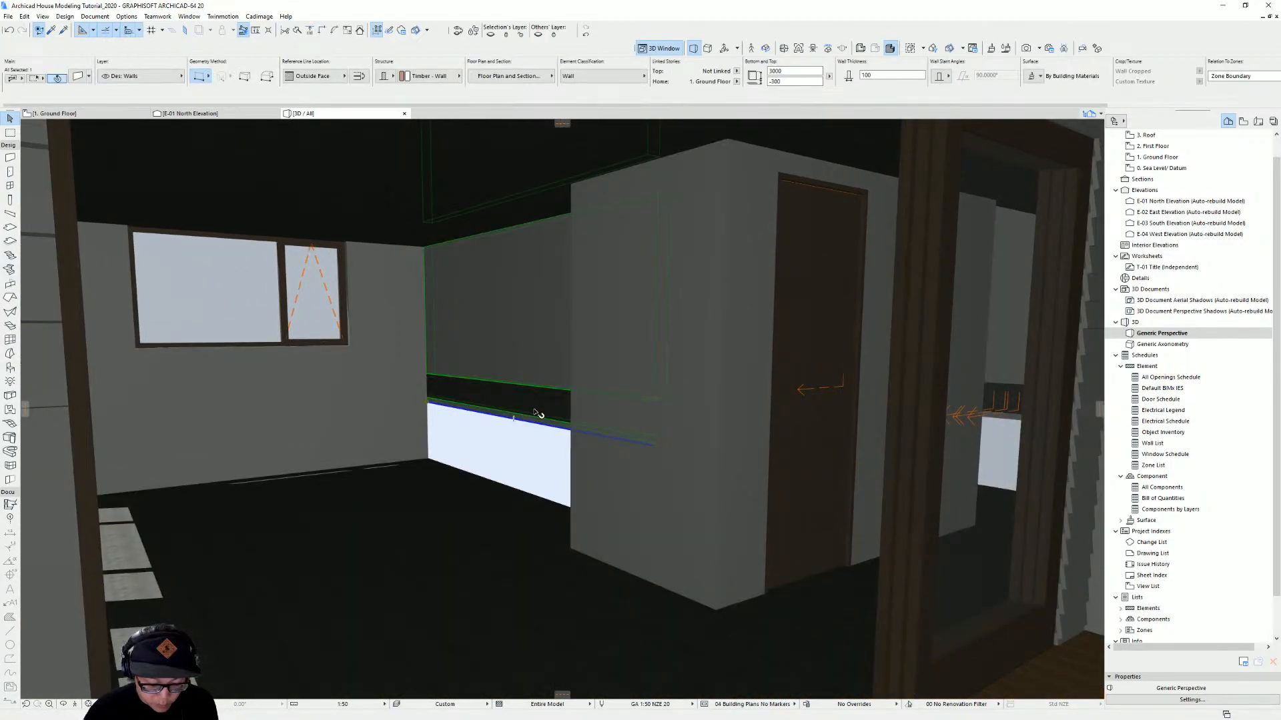
key(alt+g)
shift+middle_drag(731, 426, 857, 354)
shift+middle_drag(550, 315, 547, 433)
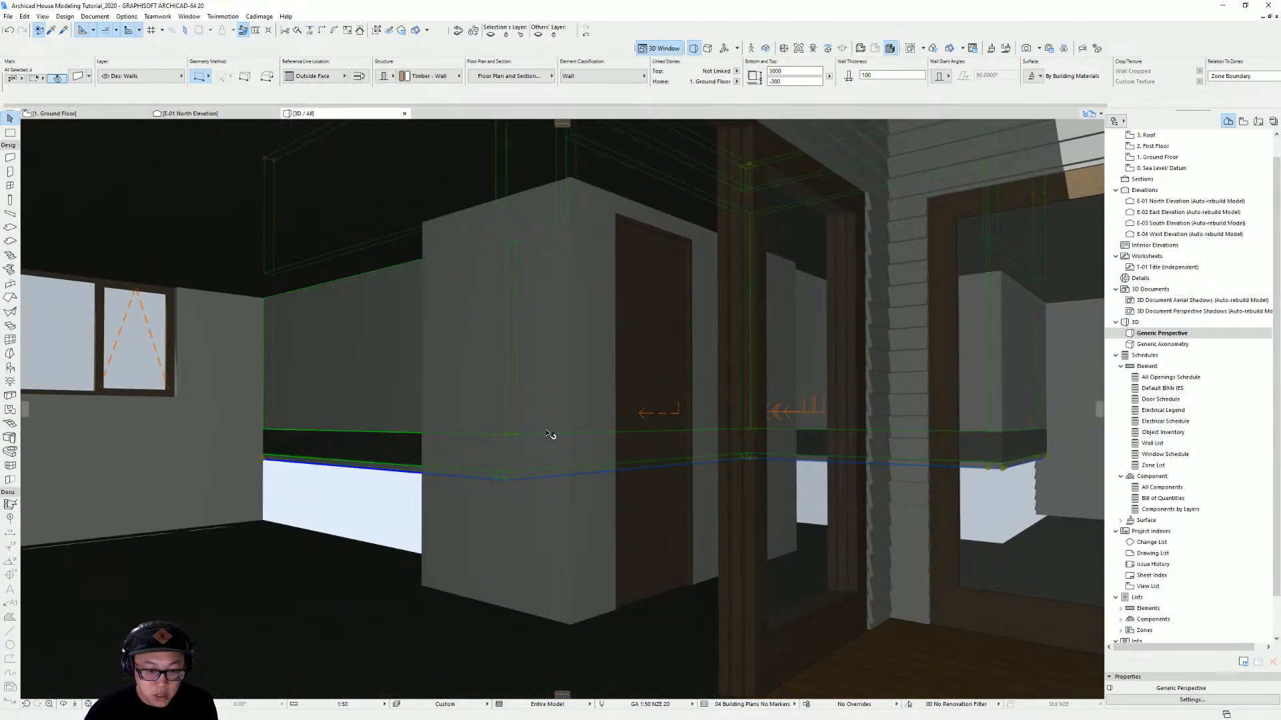
drag(798, 81, 666, 79)
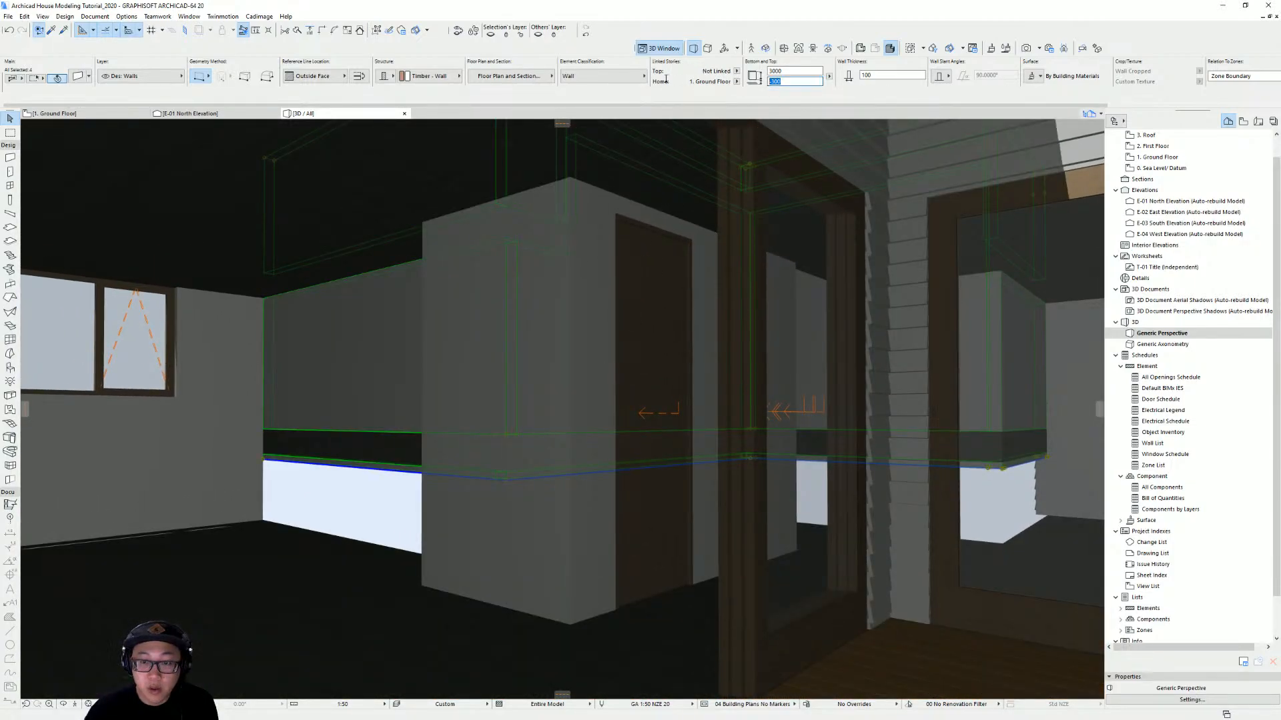
text(-900)
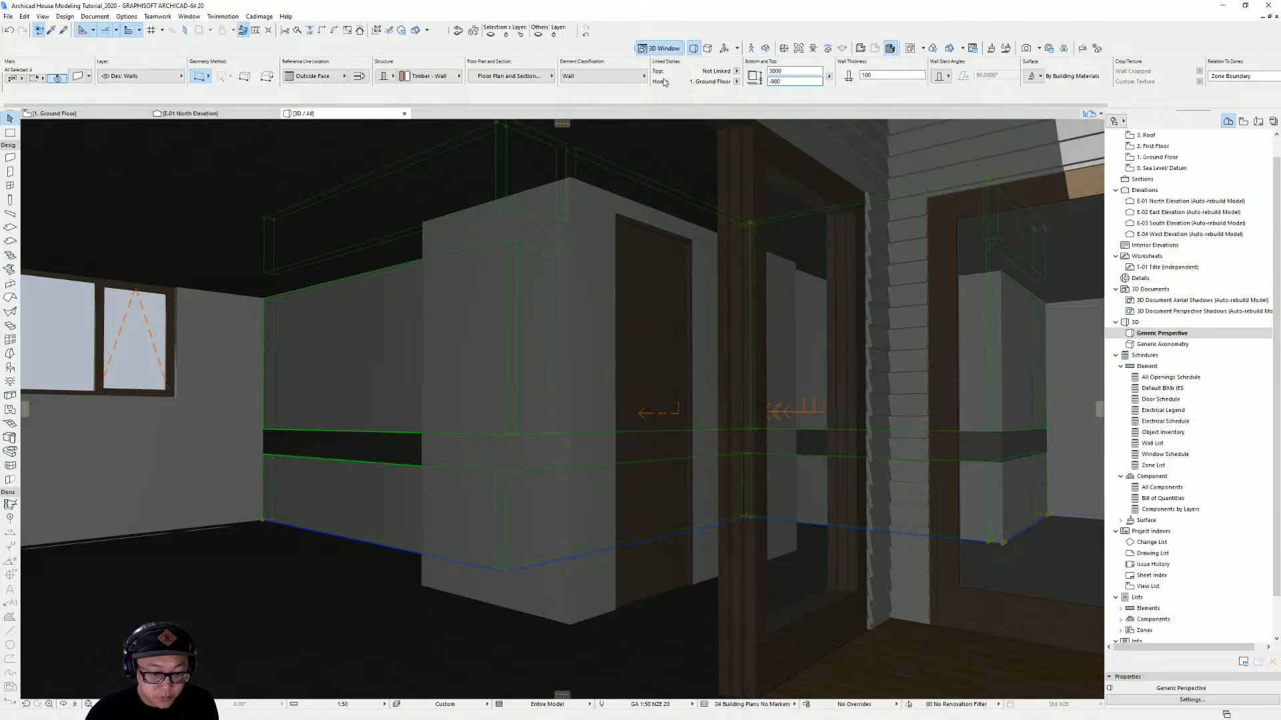
drag(801, 71, 734, 73)
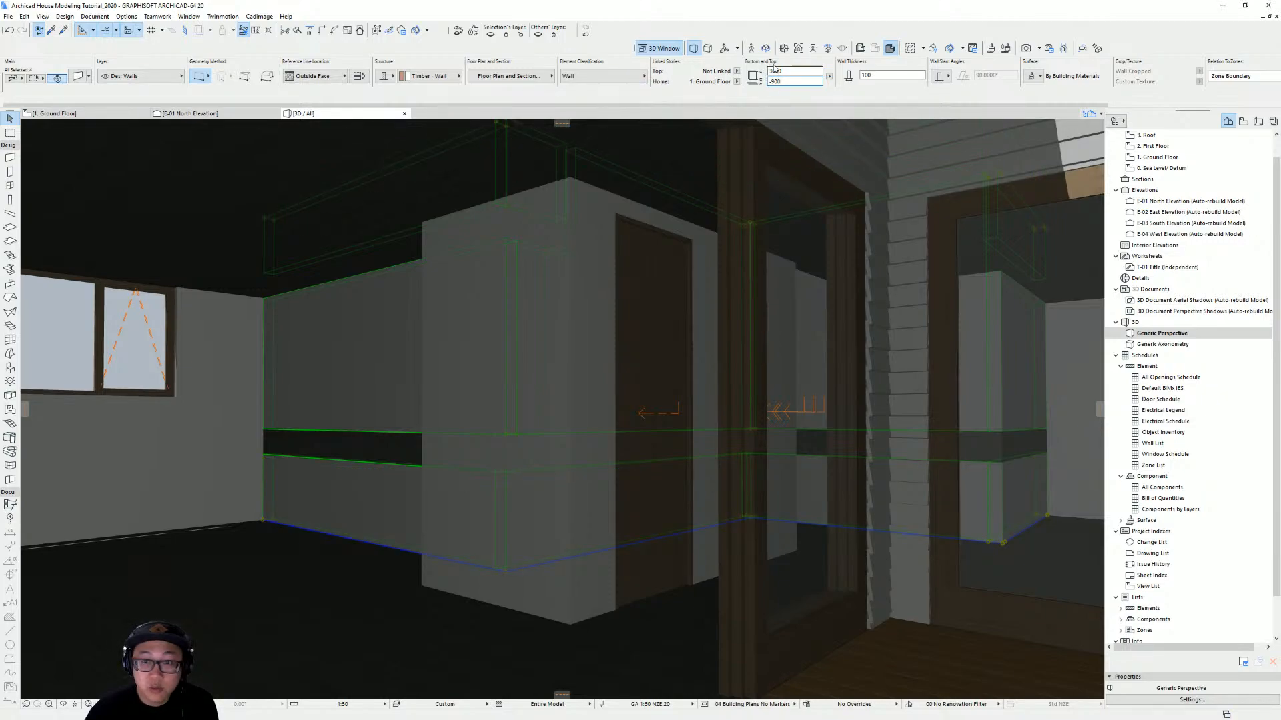
text(900)
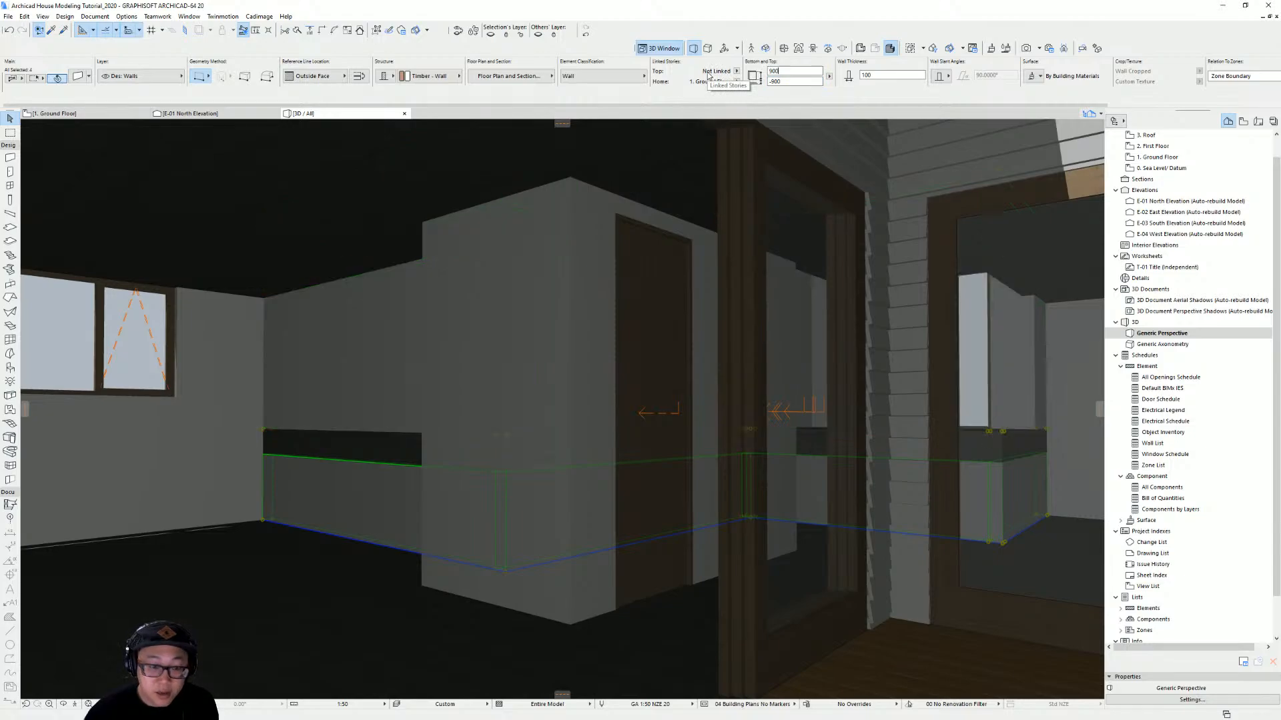
mouse_move(565, 453)
shift+middle_down()
mouse_move(532, 490)
mouse_move(577, 468)
shift+middle_up()
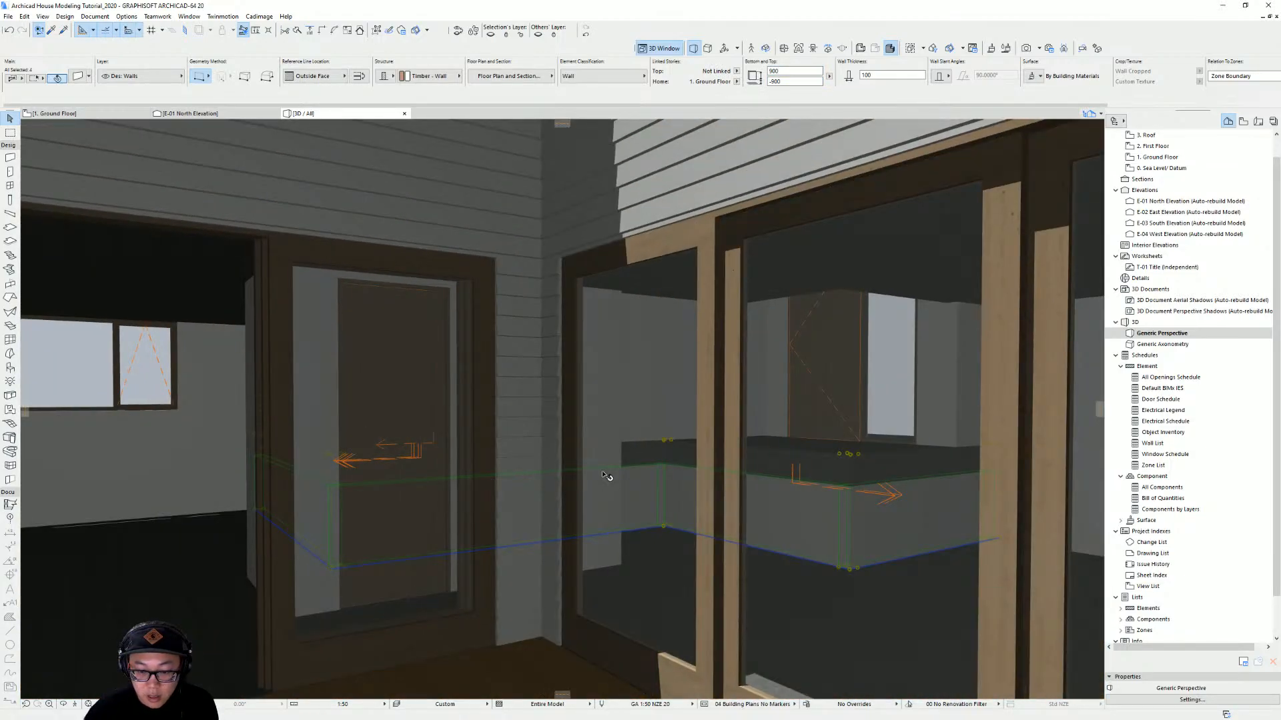
key(Escape)
Select the new walls on the ground floor plan and set them to show on All Relevant Stories with Cut Only display
key(F2)
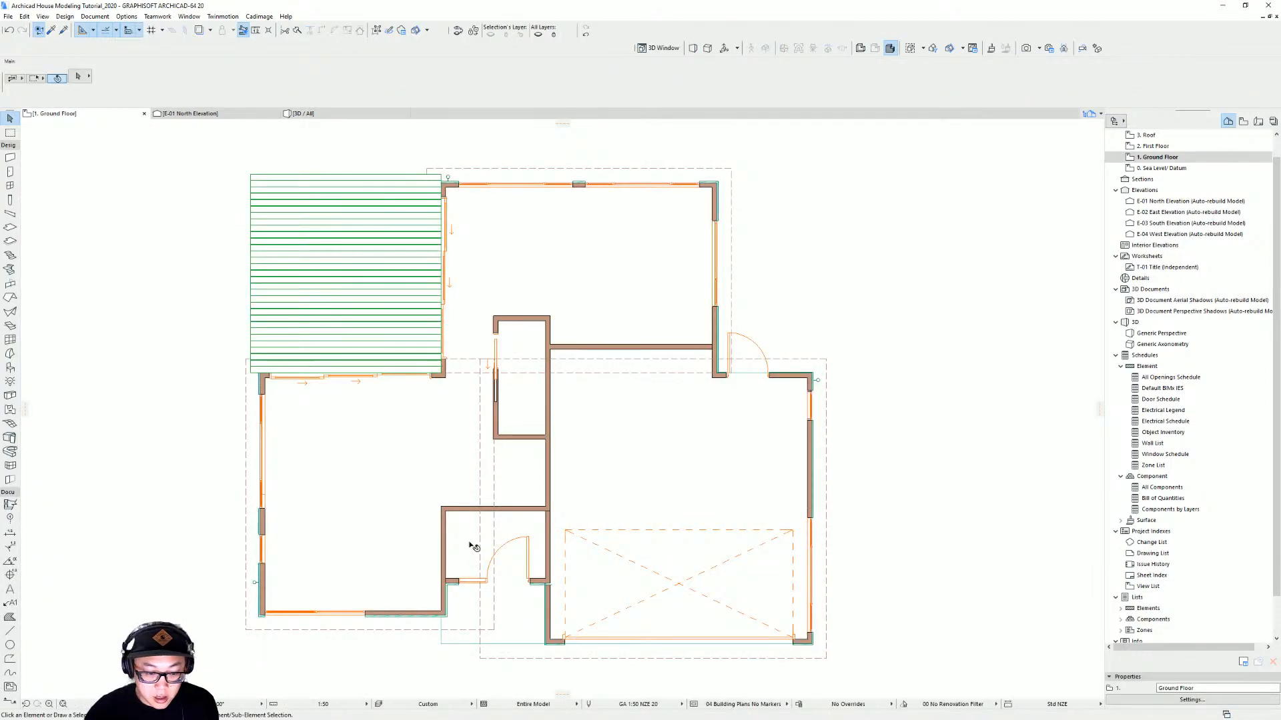
mouse_move(474, 547)
middle_down()
mouse_move(599, 479)
mouse_move(585, 454)
middle_up()
click(578, 451)
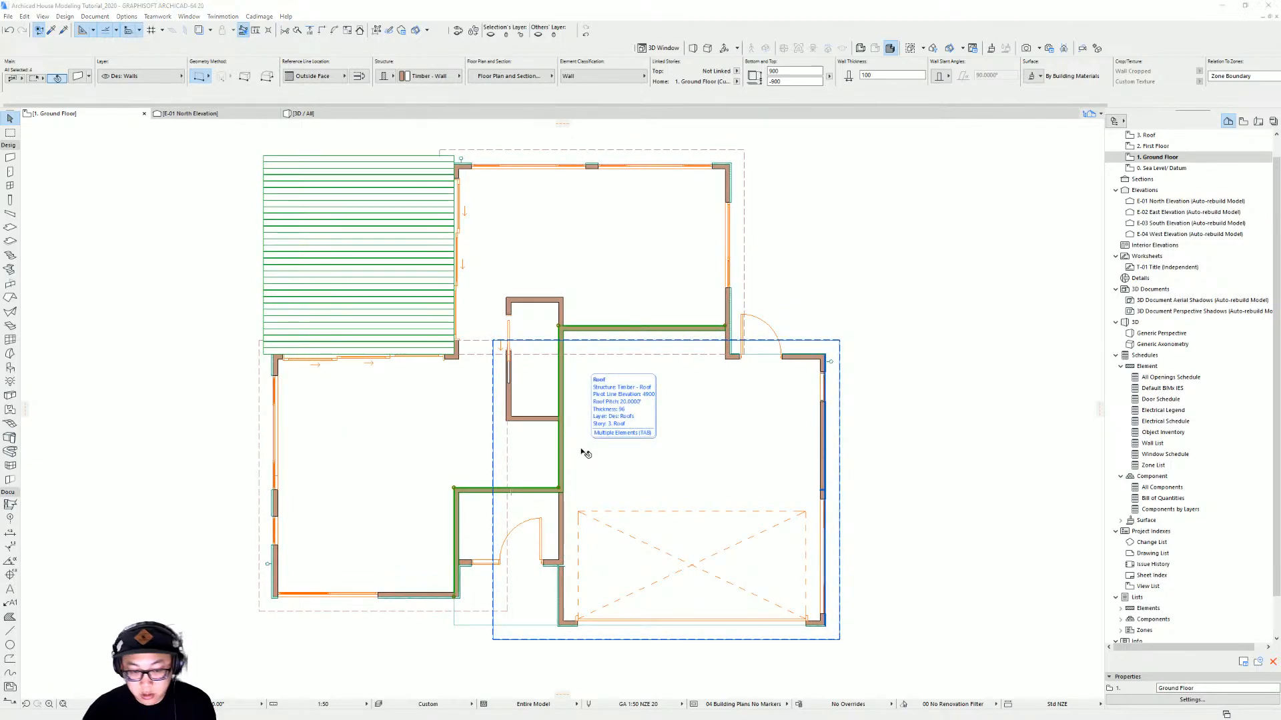
key(ctrl+t)
click(477, 324)
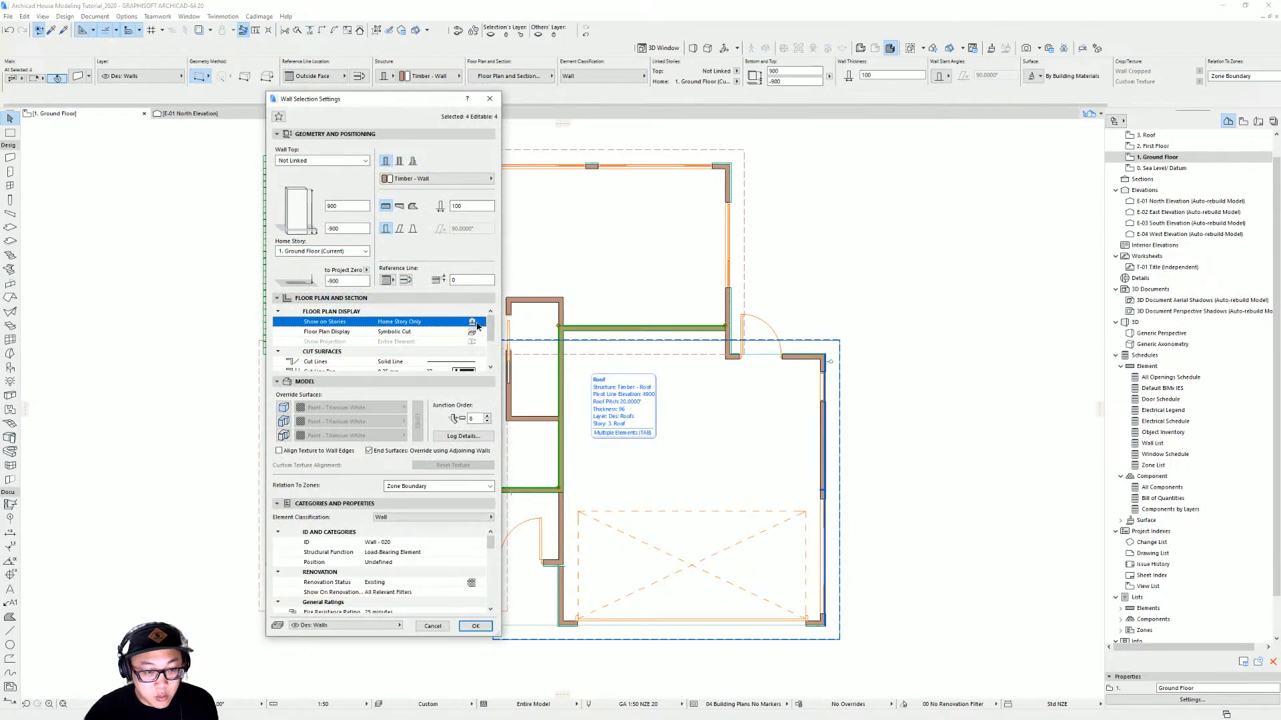
click(478, 325)
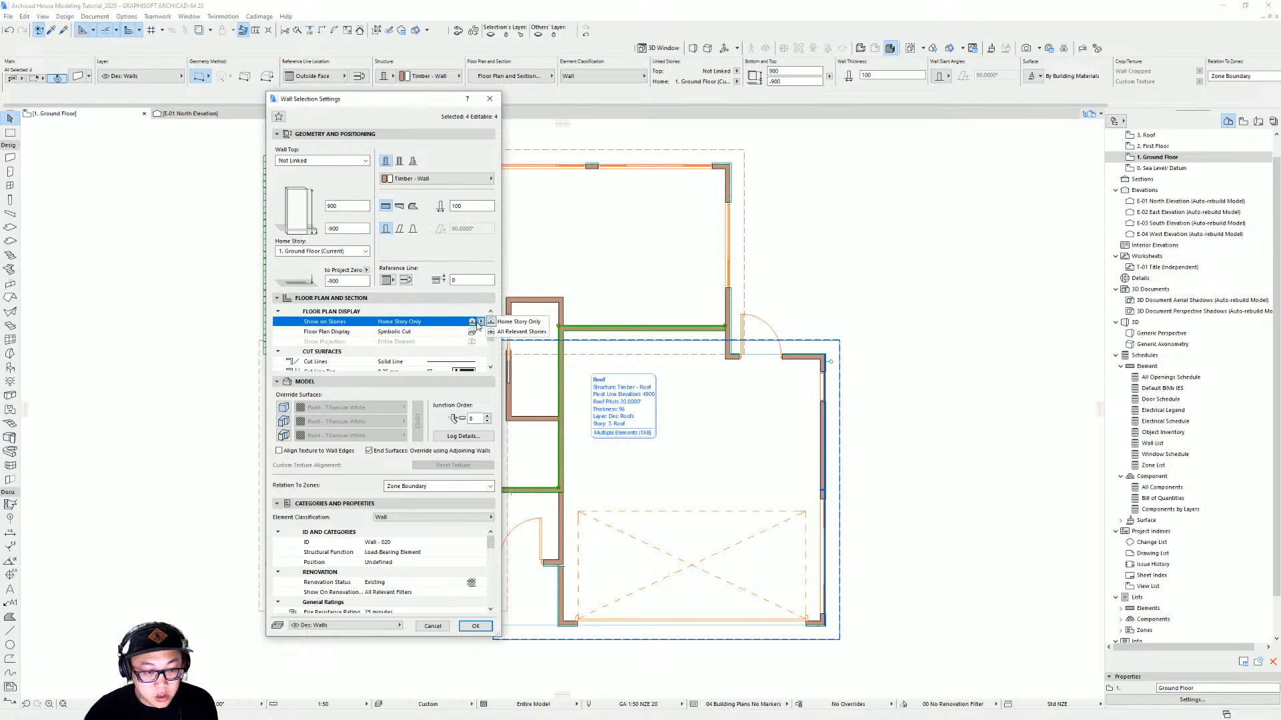
click(517, 332)
click(481, 323)
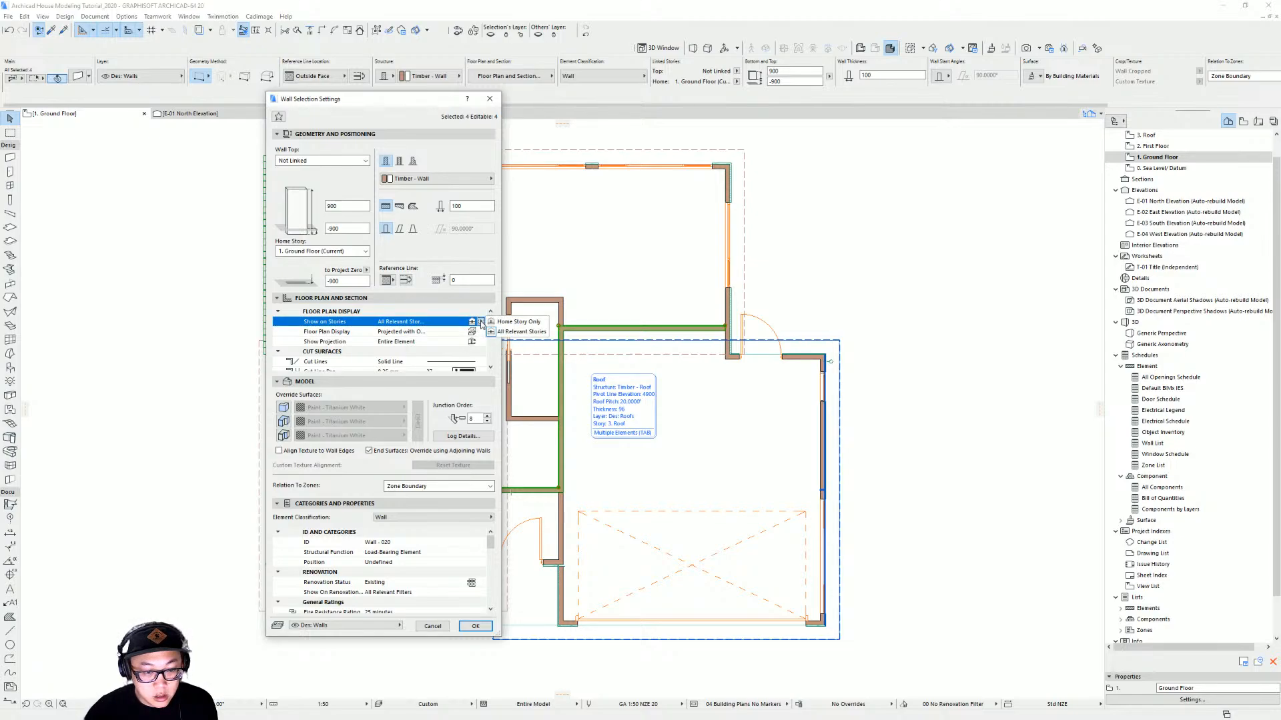
click(473, 332)
click(480, 332)
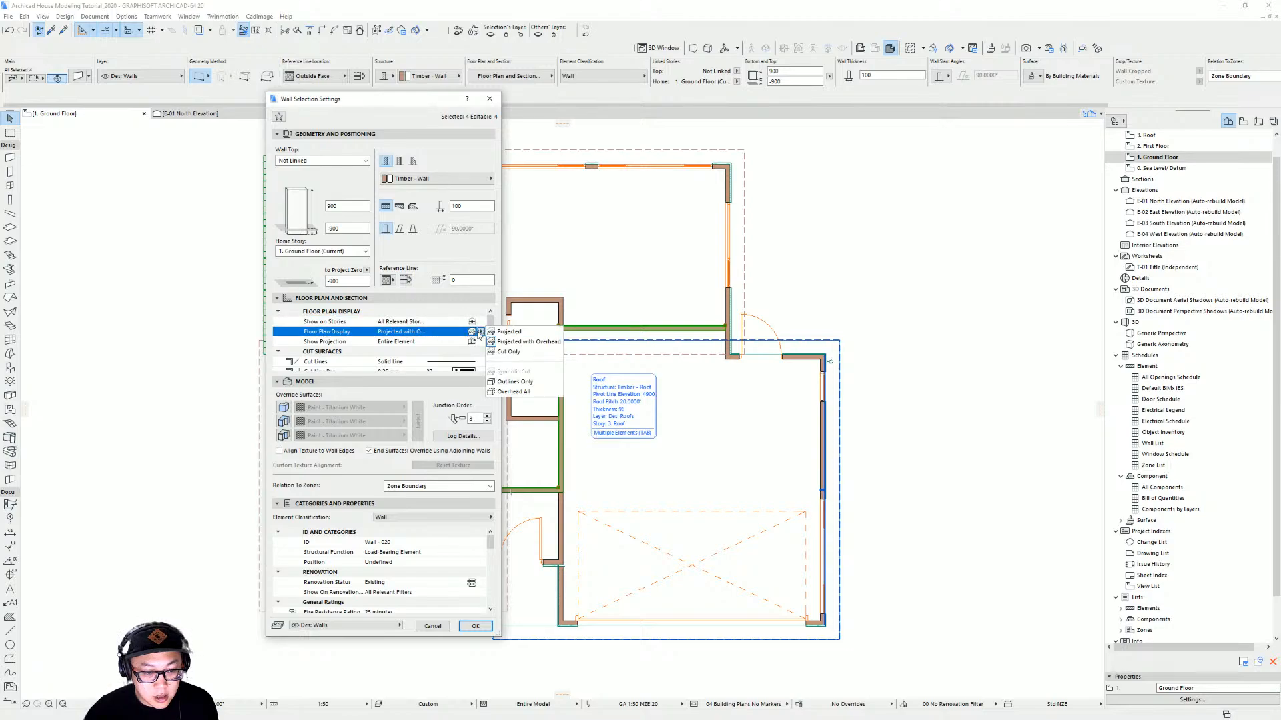
click(505, 353)
key(Return)
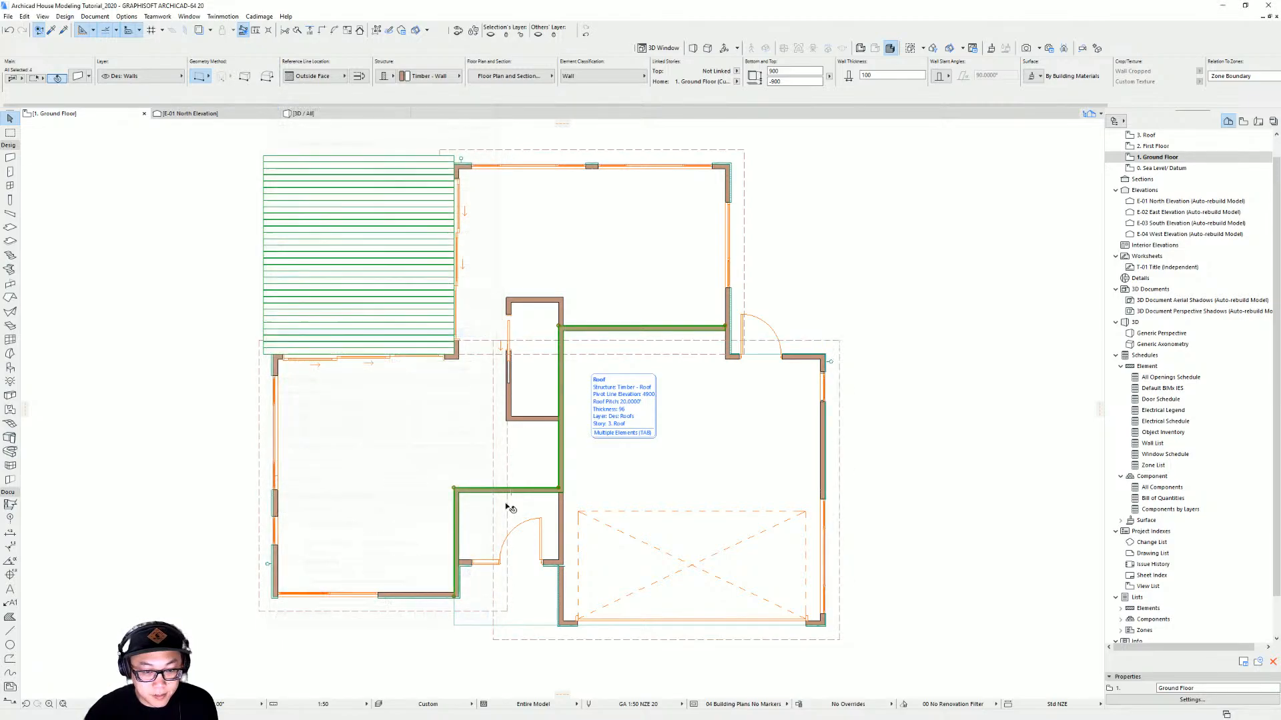
Select the three roofs and set them to show on their home story only
click(508, 509)
middle_drag(535, 512, 596, 499)
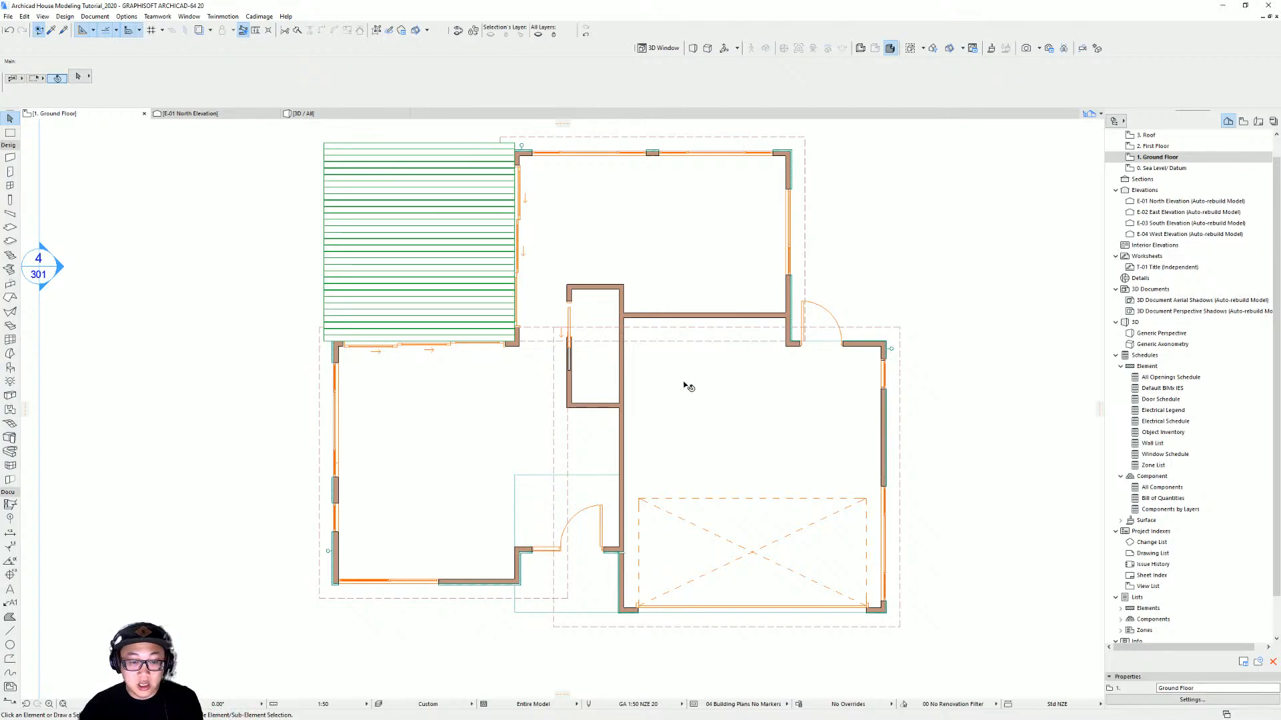
middle_drag(935, 375, 850, 431)
middle_drag(728, 455, 745, 410)
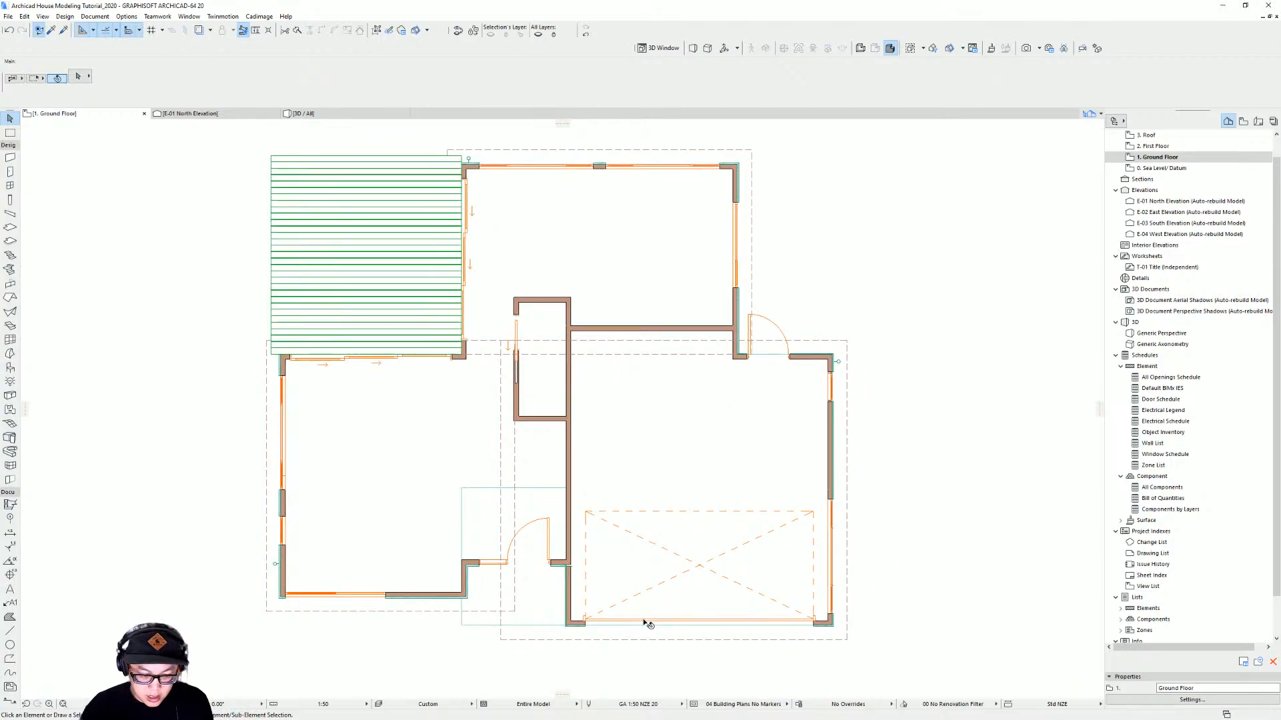
click(602, 641)
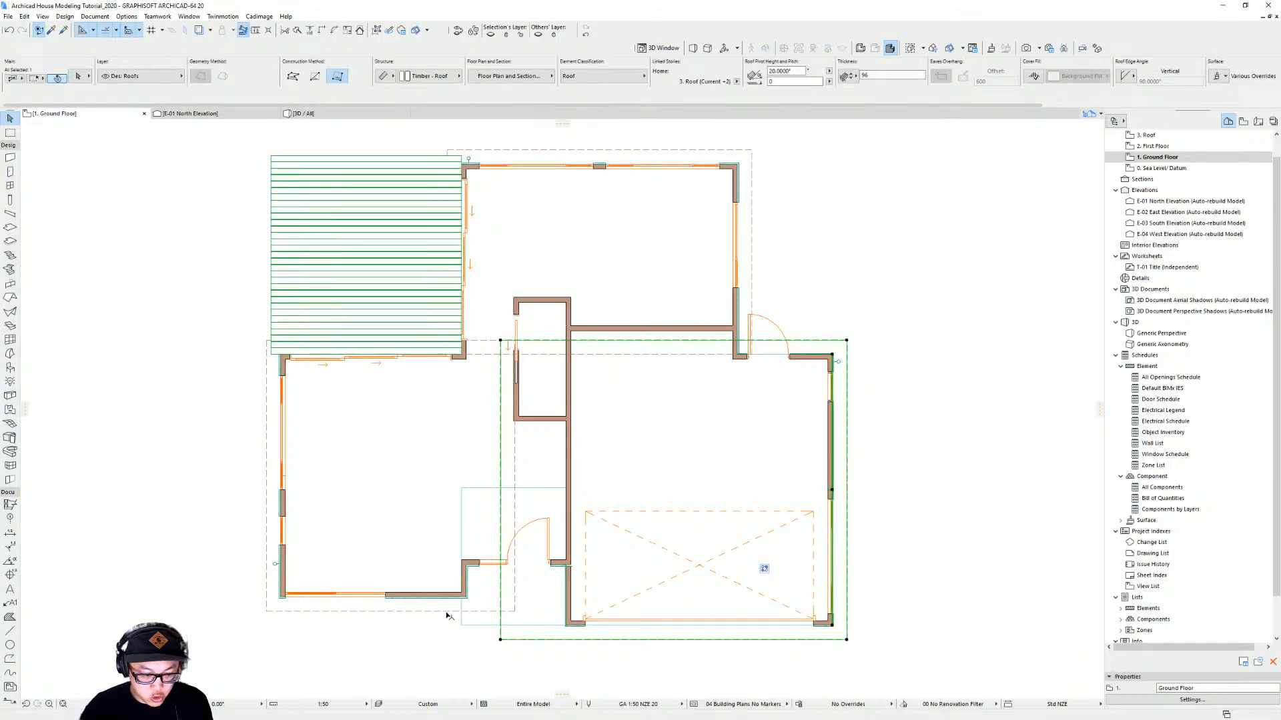
shift+click(446, 612)
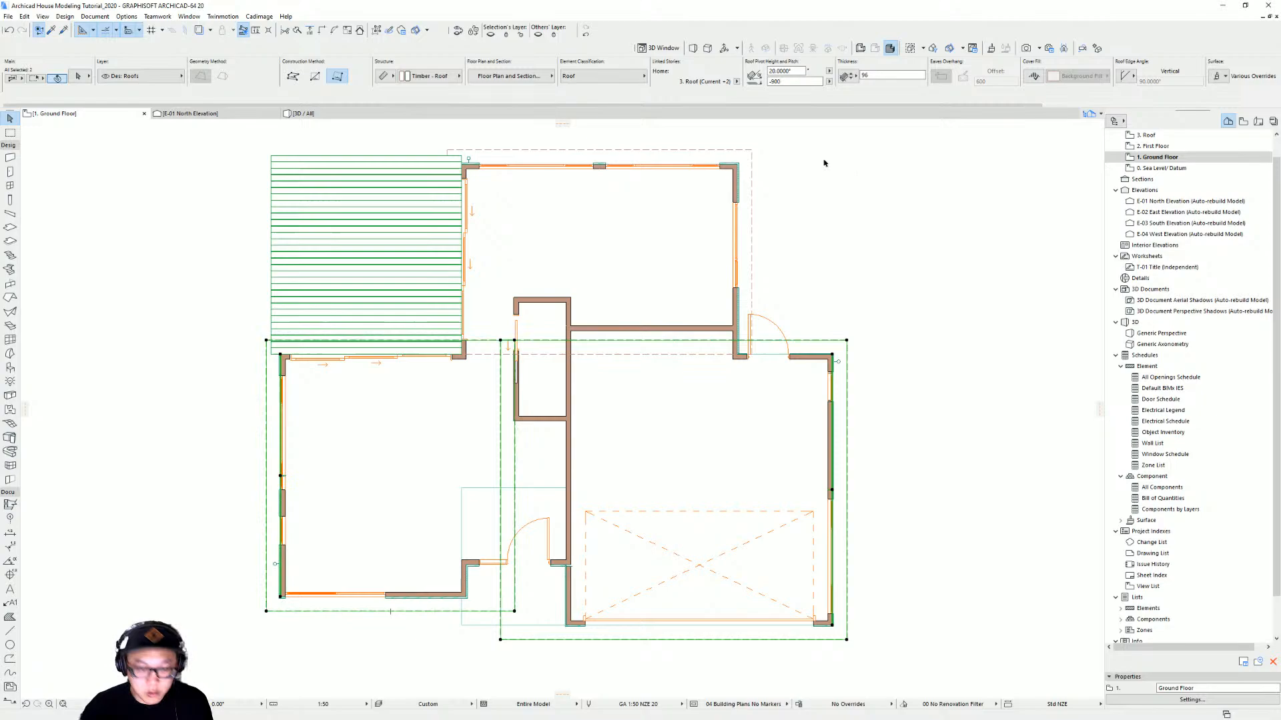
shift+click(749, 155)
key(ctrl+t)
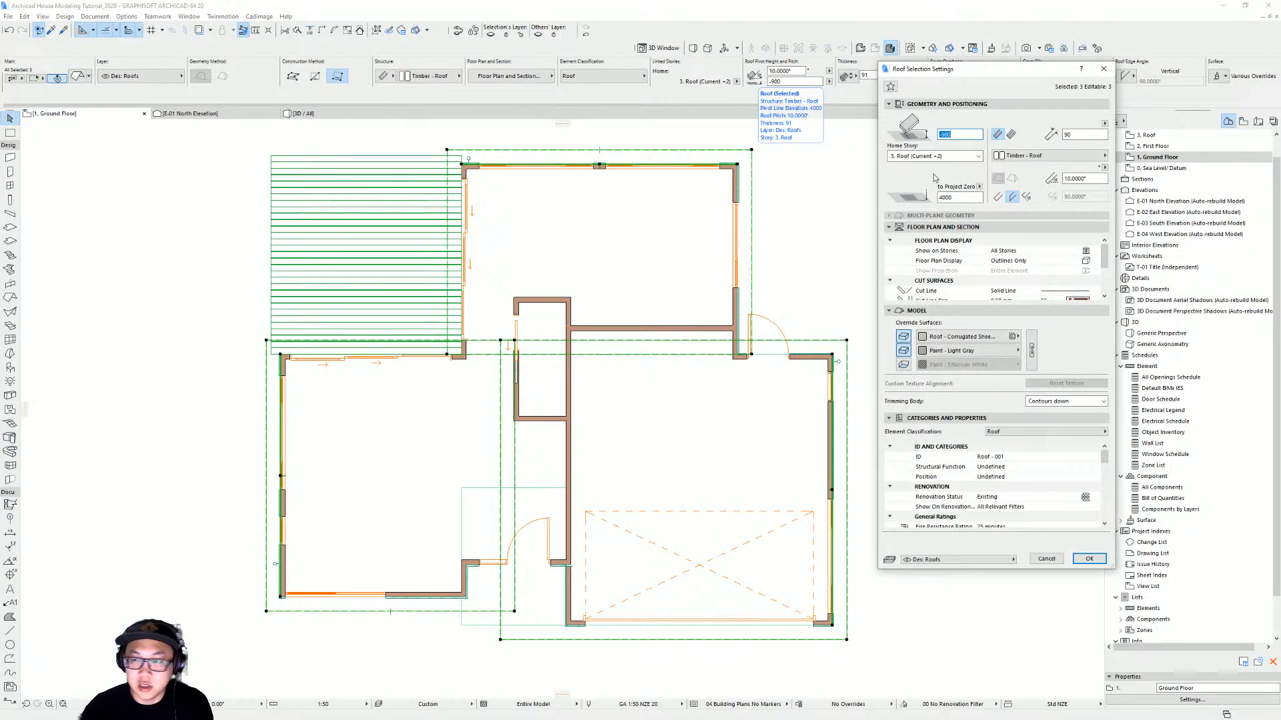
click(1091, 254)
click(1093, 252)
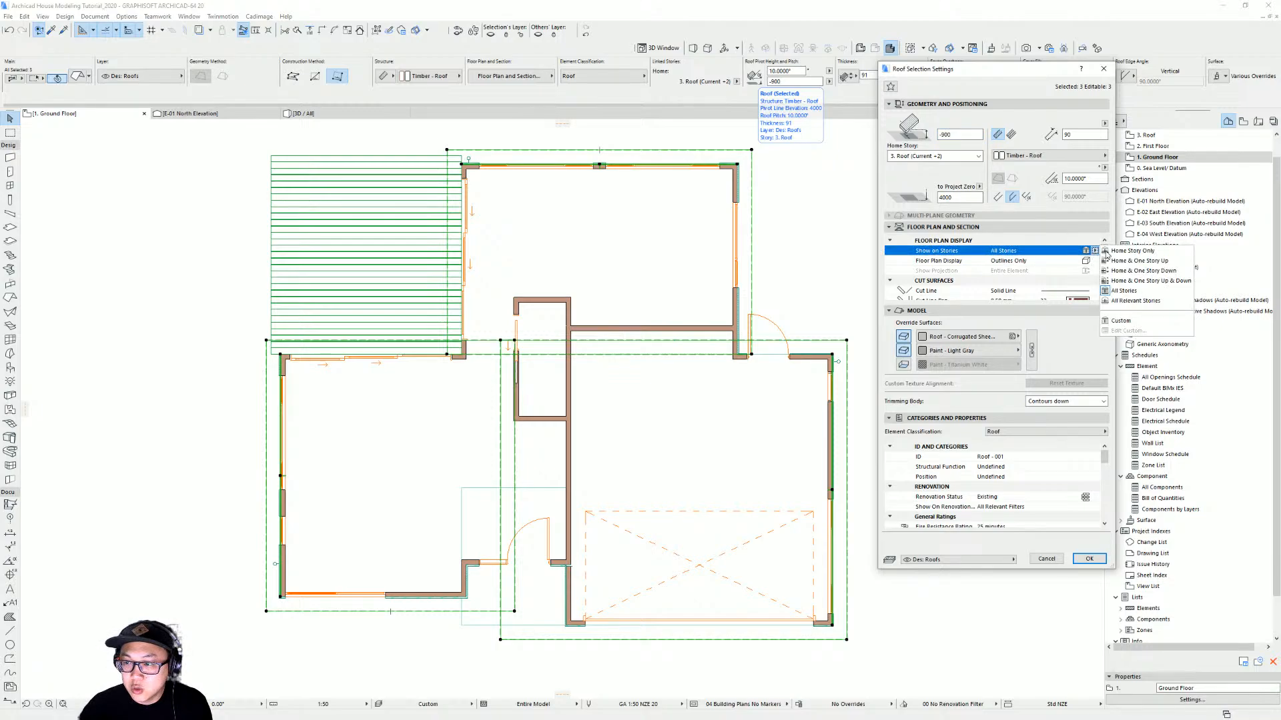
click(1141, 252)
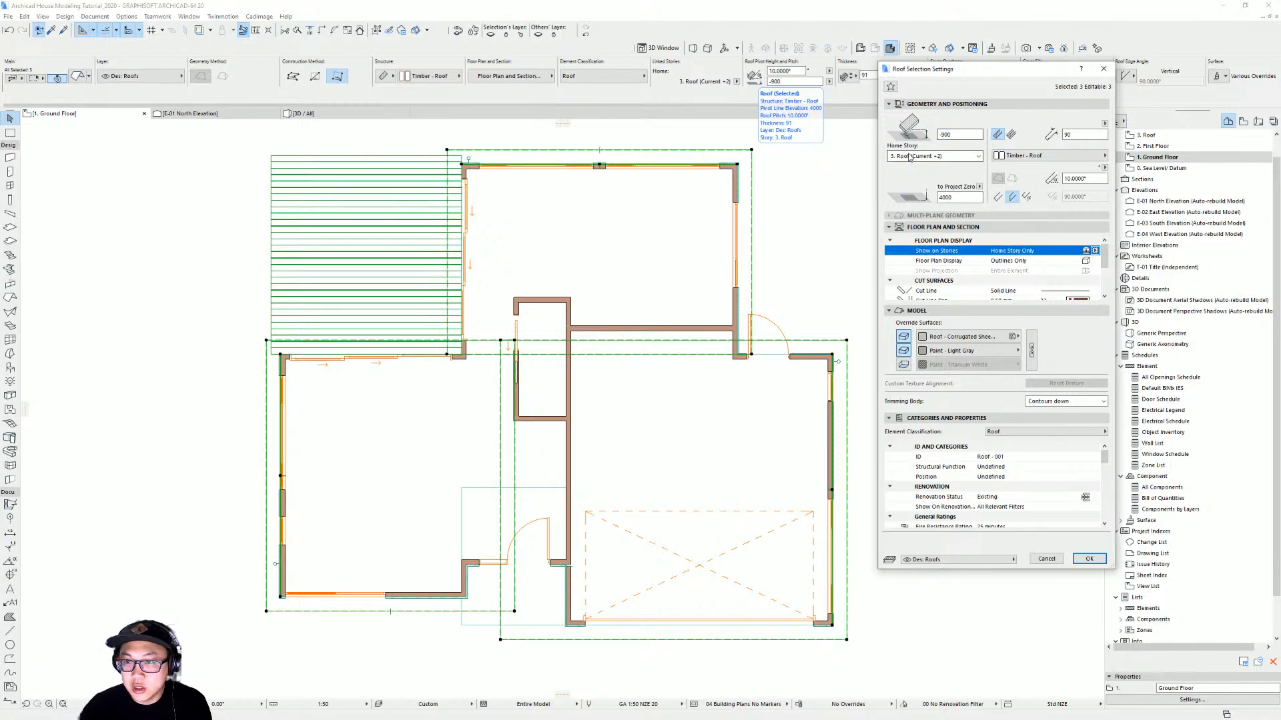
key(Return)
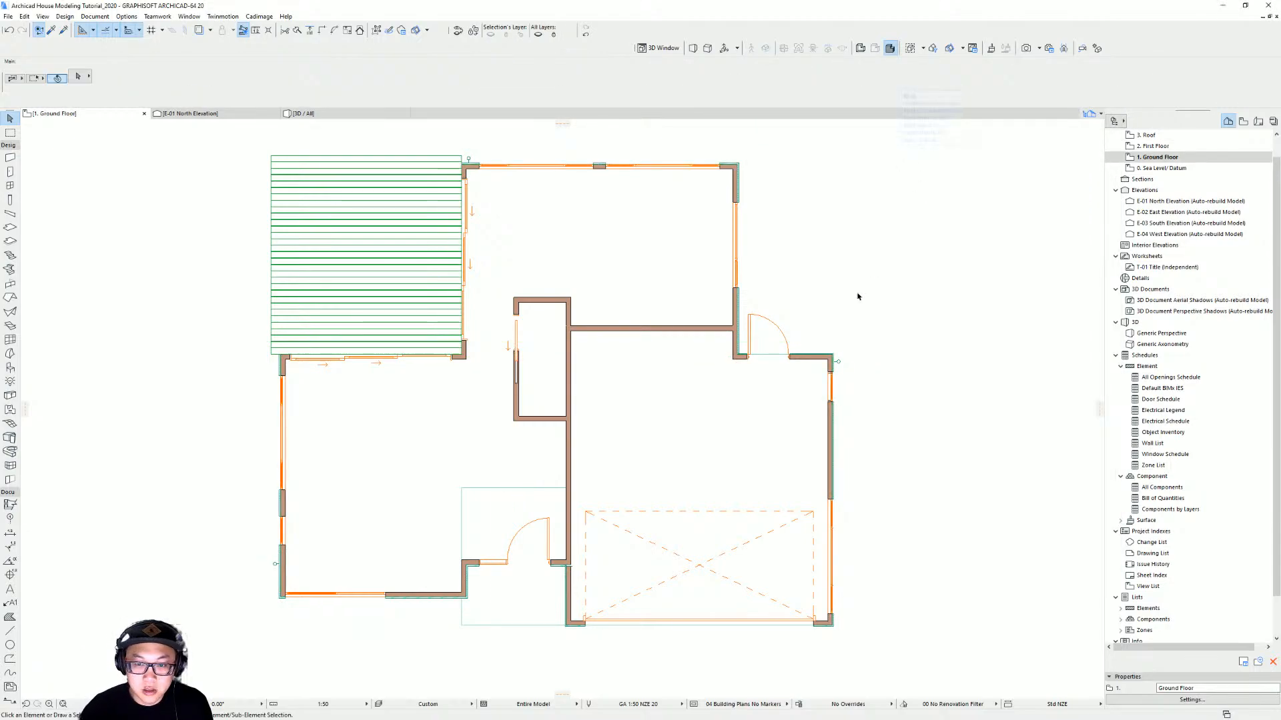
Review the house exterior around the deck in 3D, then return to the ground floor plan
mouse_move(554, 509)
middle_down()
mouse_move(702, 495)
mouse_move(654, 491)
middle_up()
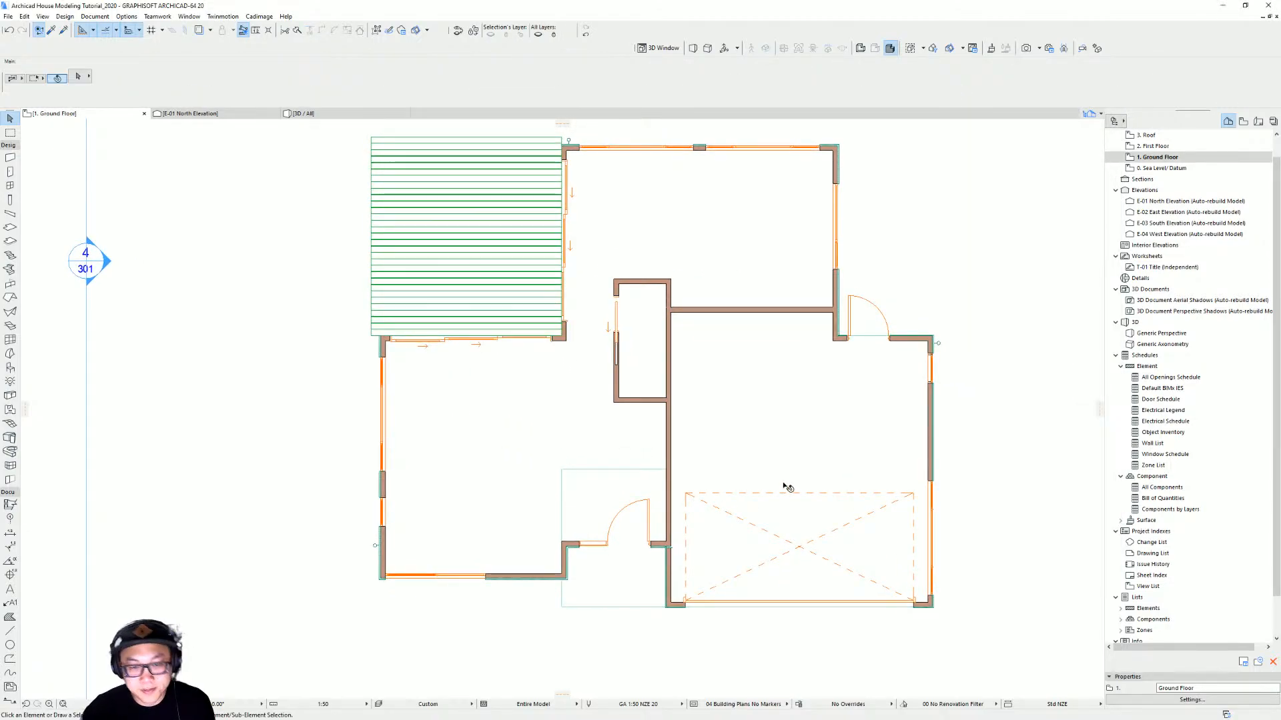
key(F3)
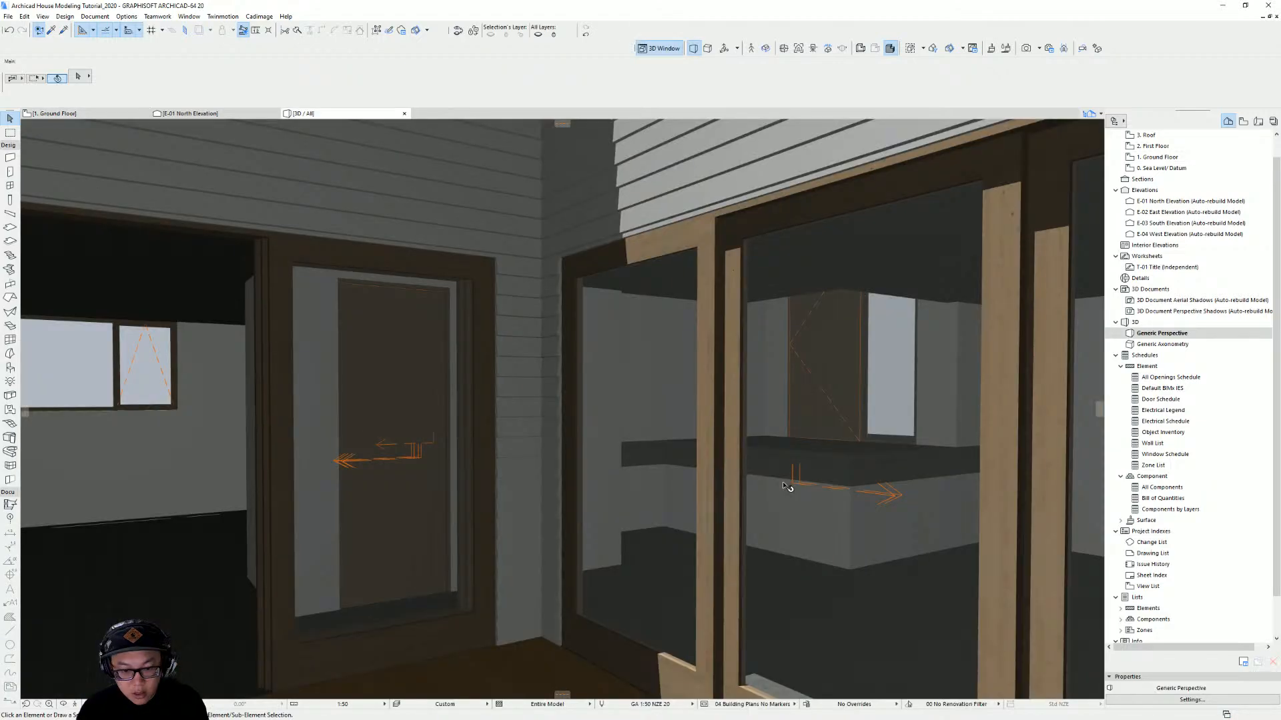
scroll(564, 458, down, 10)
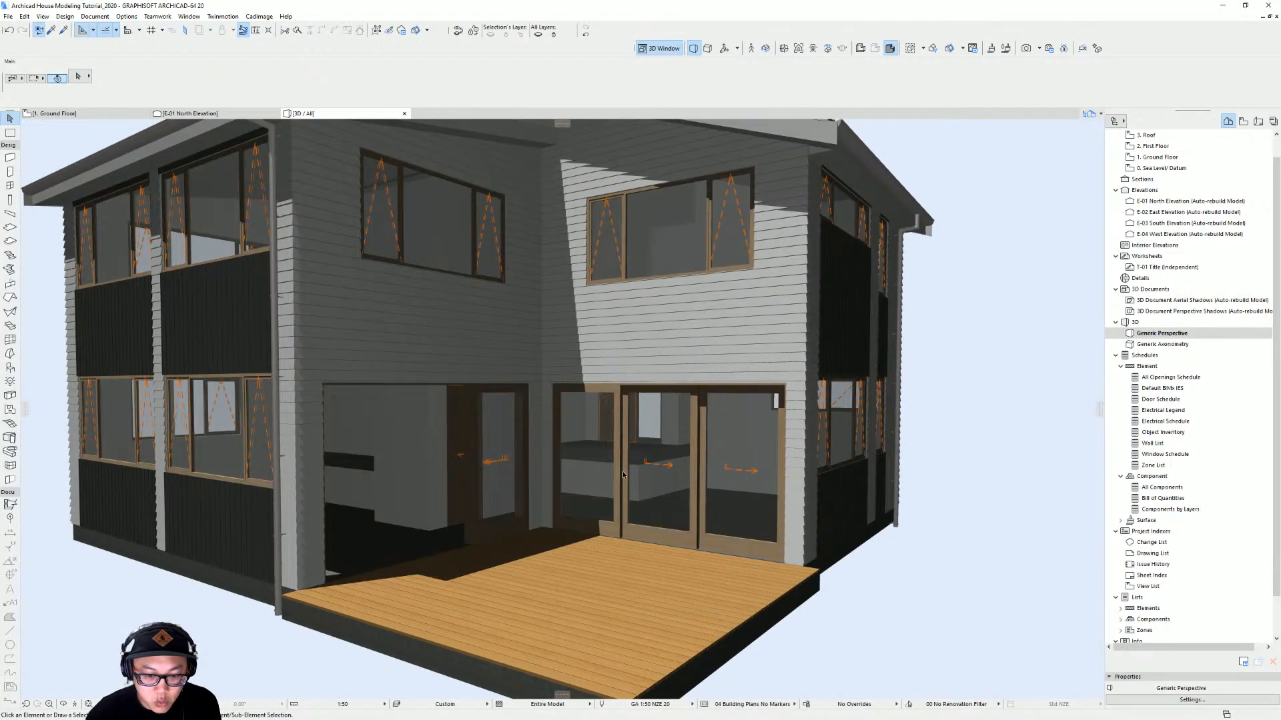
scroll(554, 475, down, 6)
shift+middle_drag(554, 476, 530, 485)
key(F2)
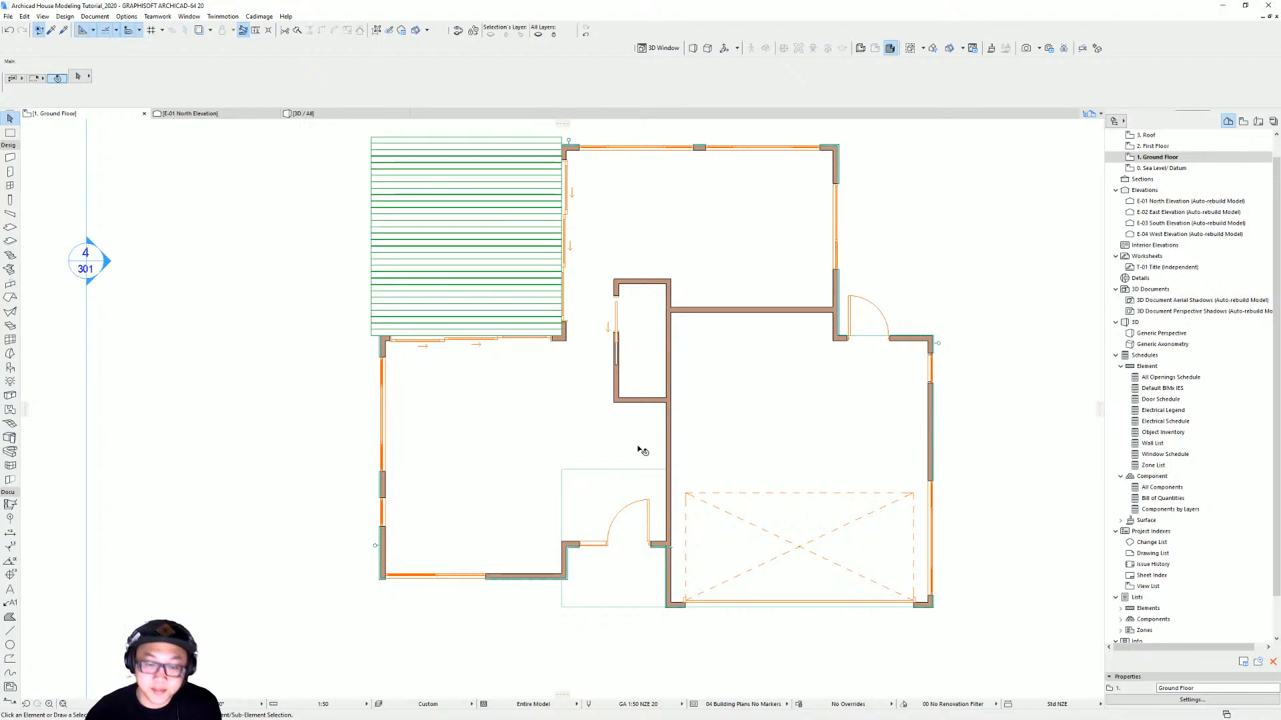
middle_drag(640, 449, 572, 473)
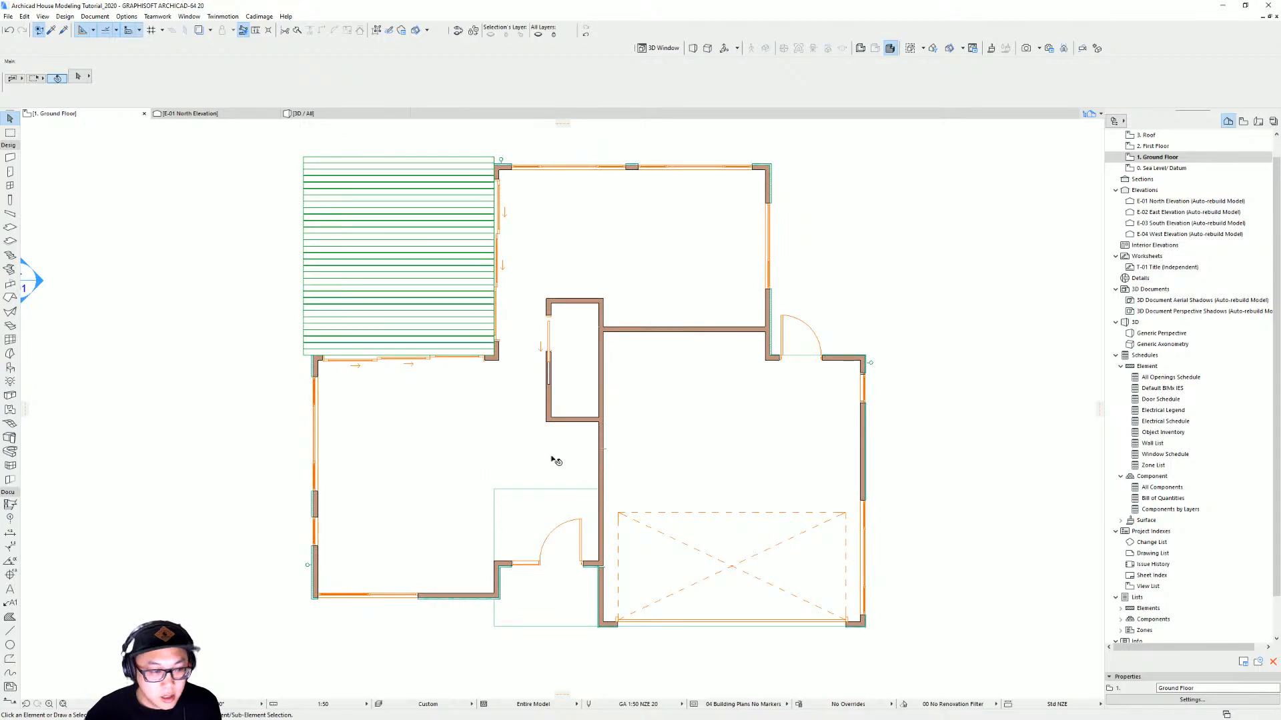
Switch from the ground floor plan to the 3D perspective and turn on 3D Cutaway
middle_drag(423, 456, 493, 435)
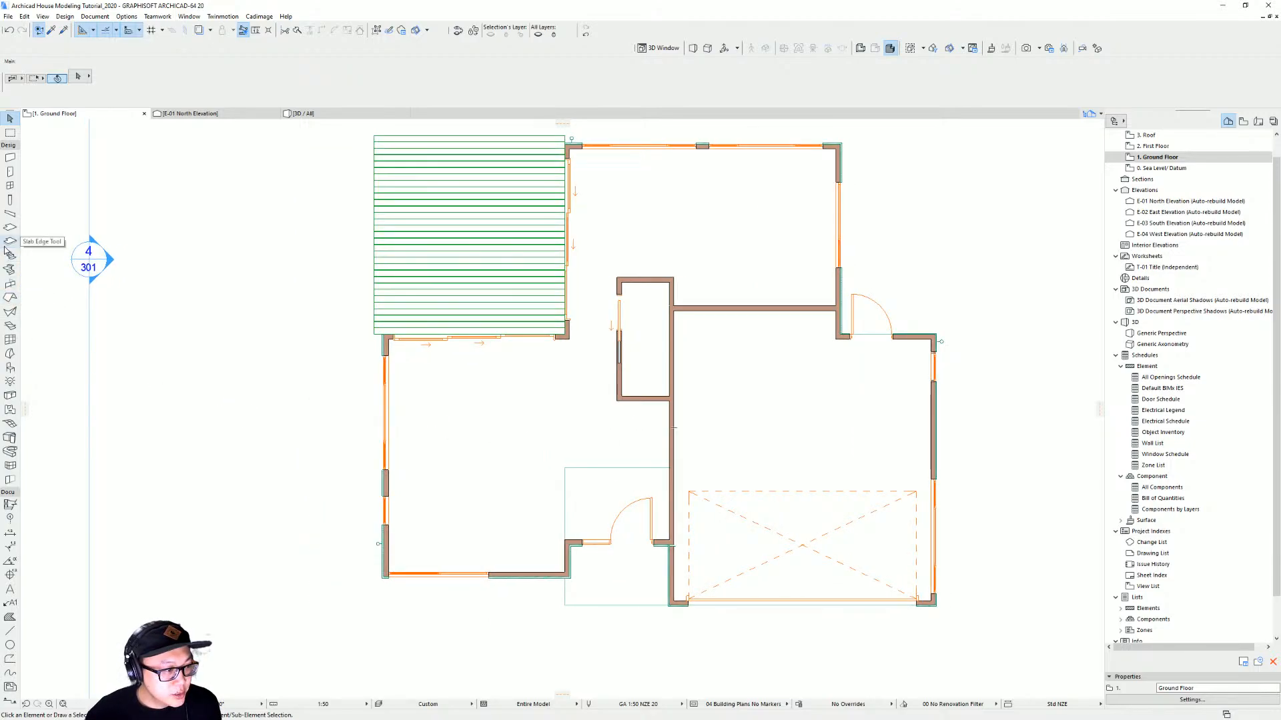
middle_drag(670, 434, 628, 440)
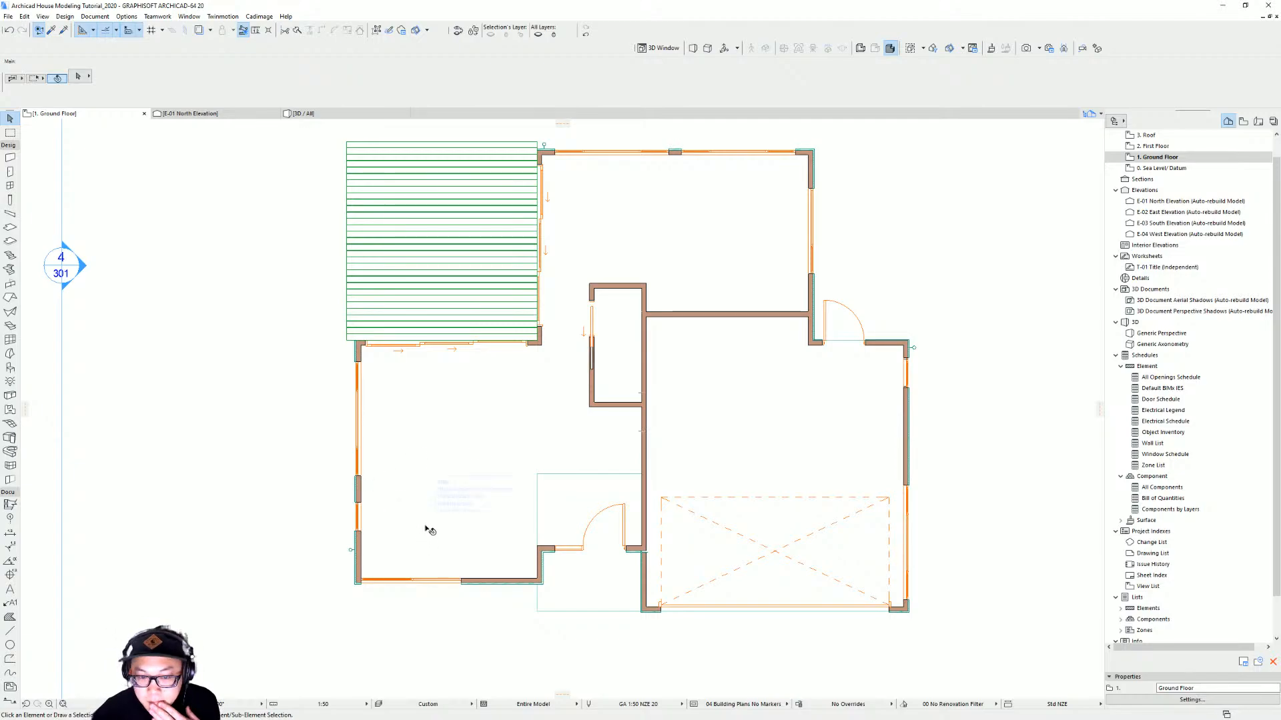
scroll(931, 463, down, 4)
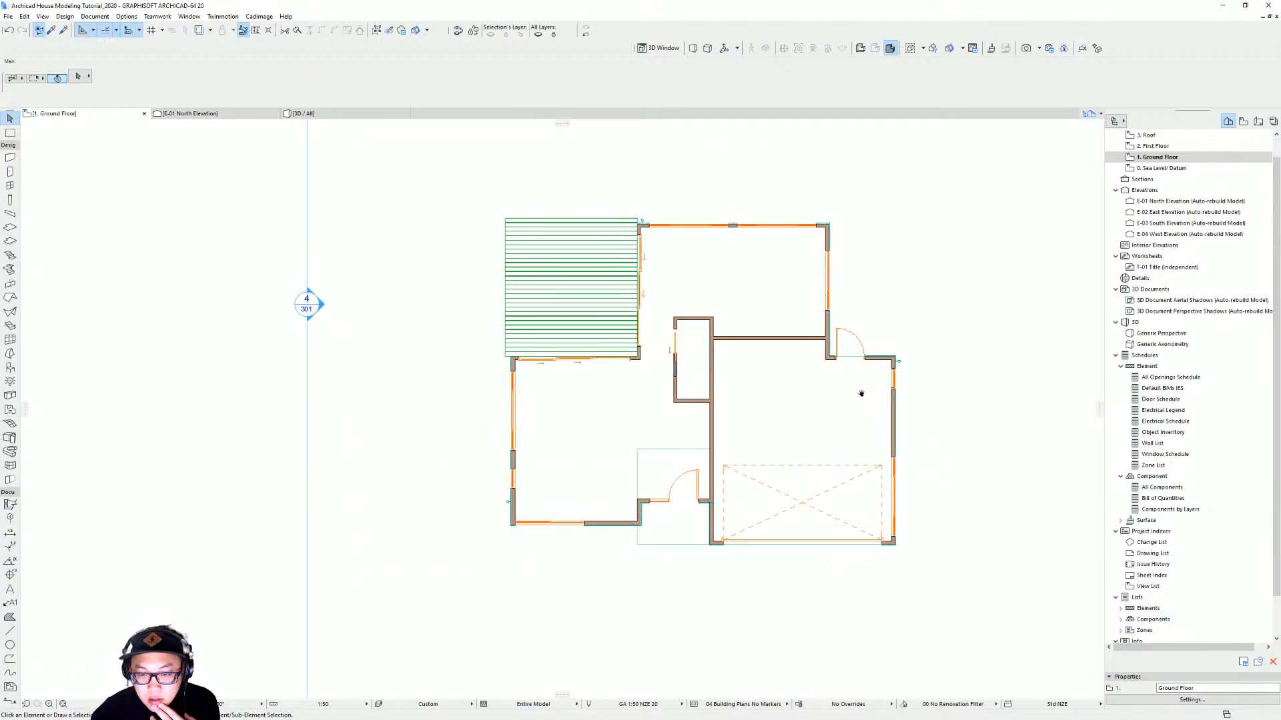
key(F3)
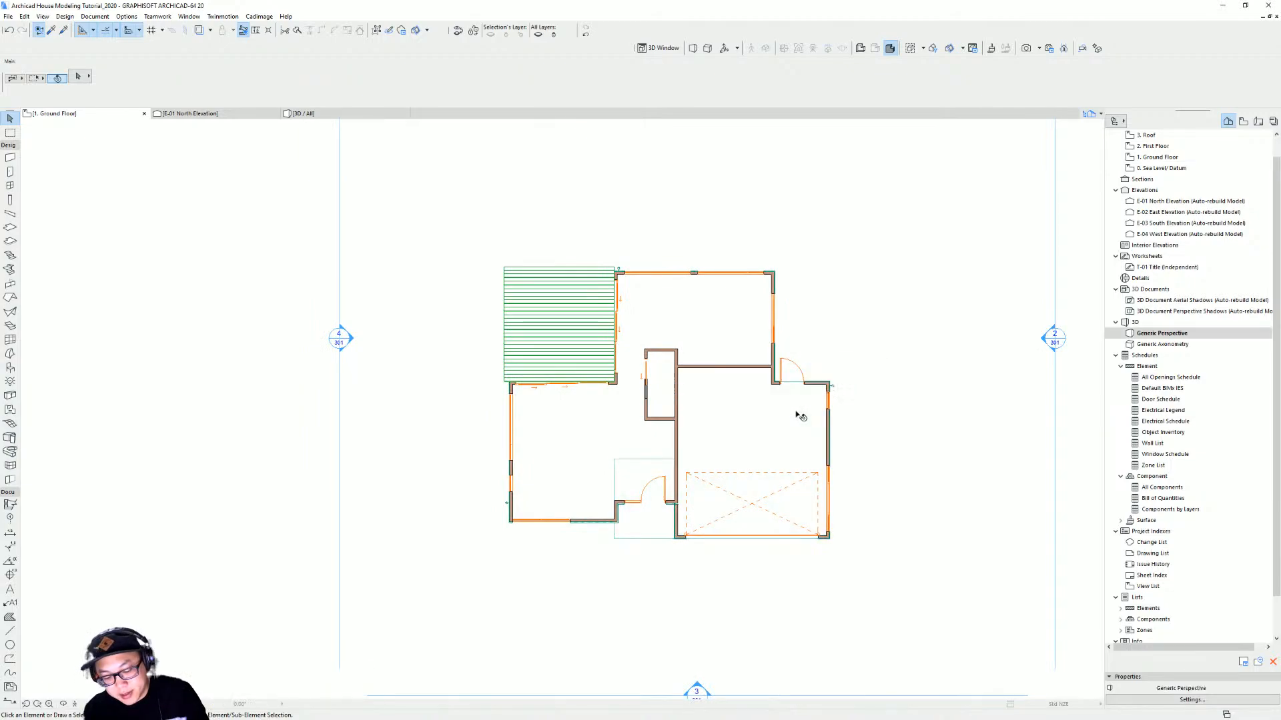
shift+middle_drag(866, 415, 630, 470)
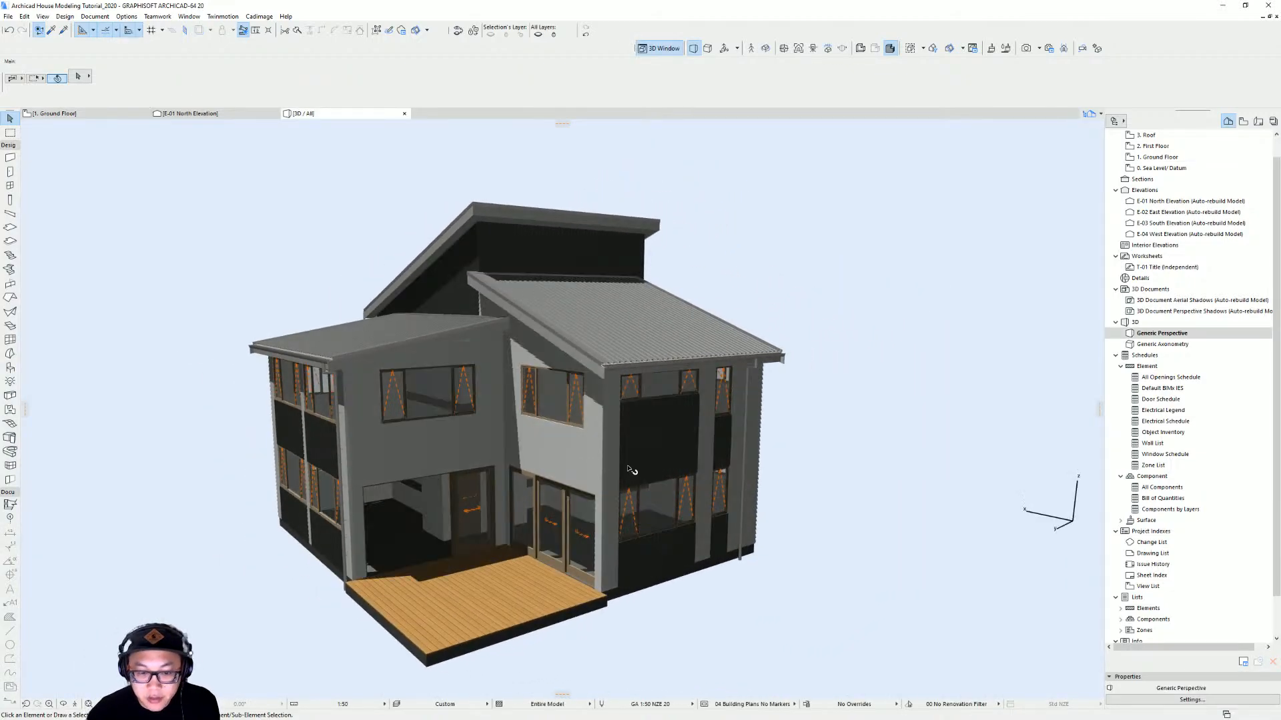
click(416, 31)
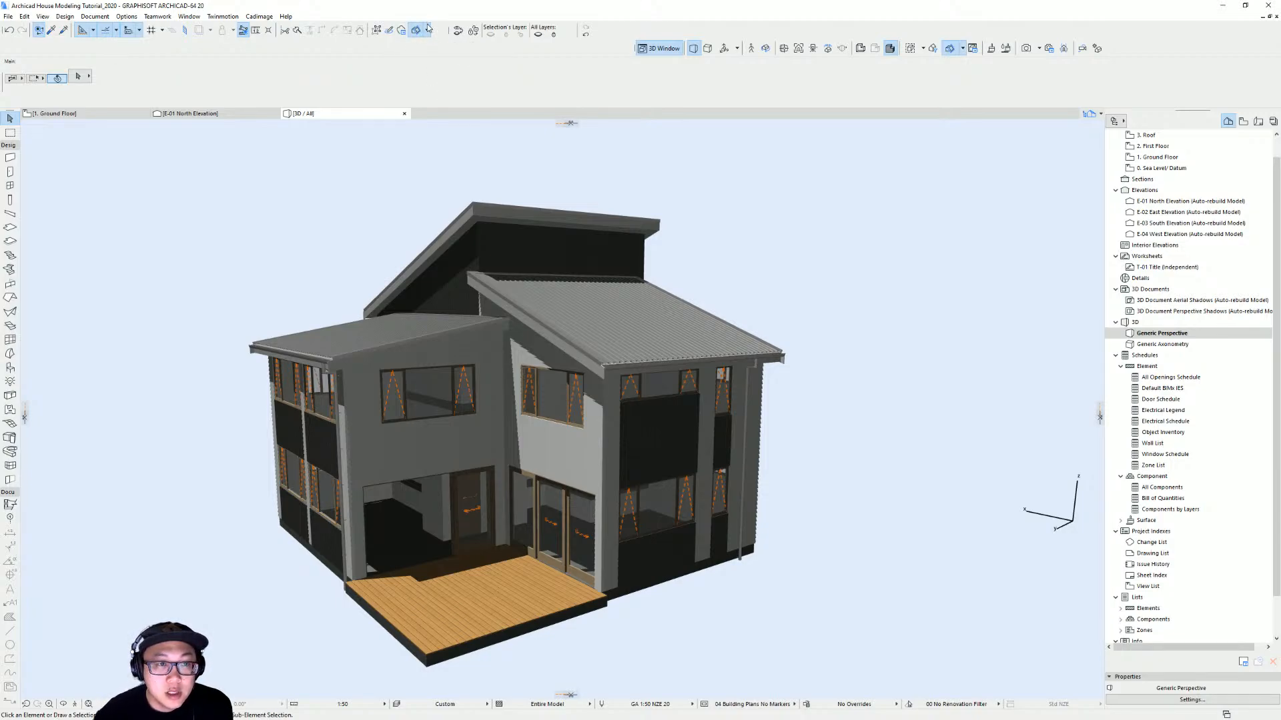
Create a custom cutting plane through the house beside the deck and finalize it
click(427, 31)
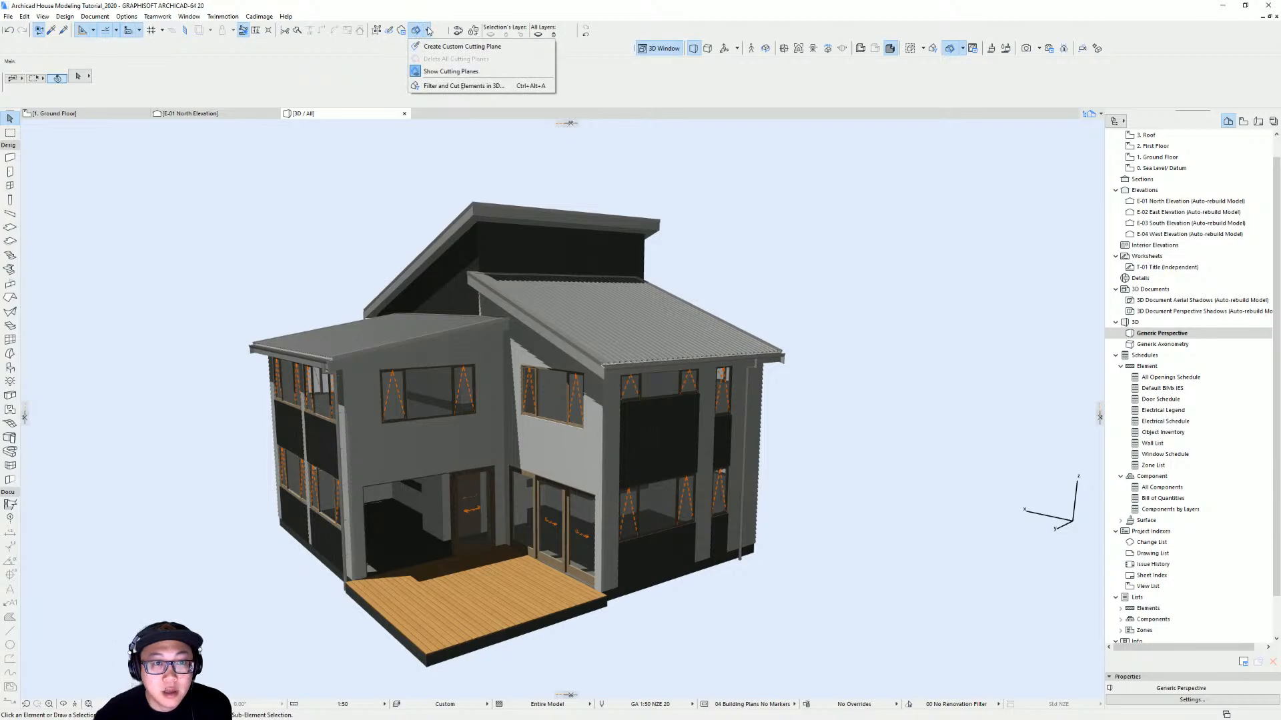
click(499, 51)
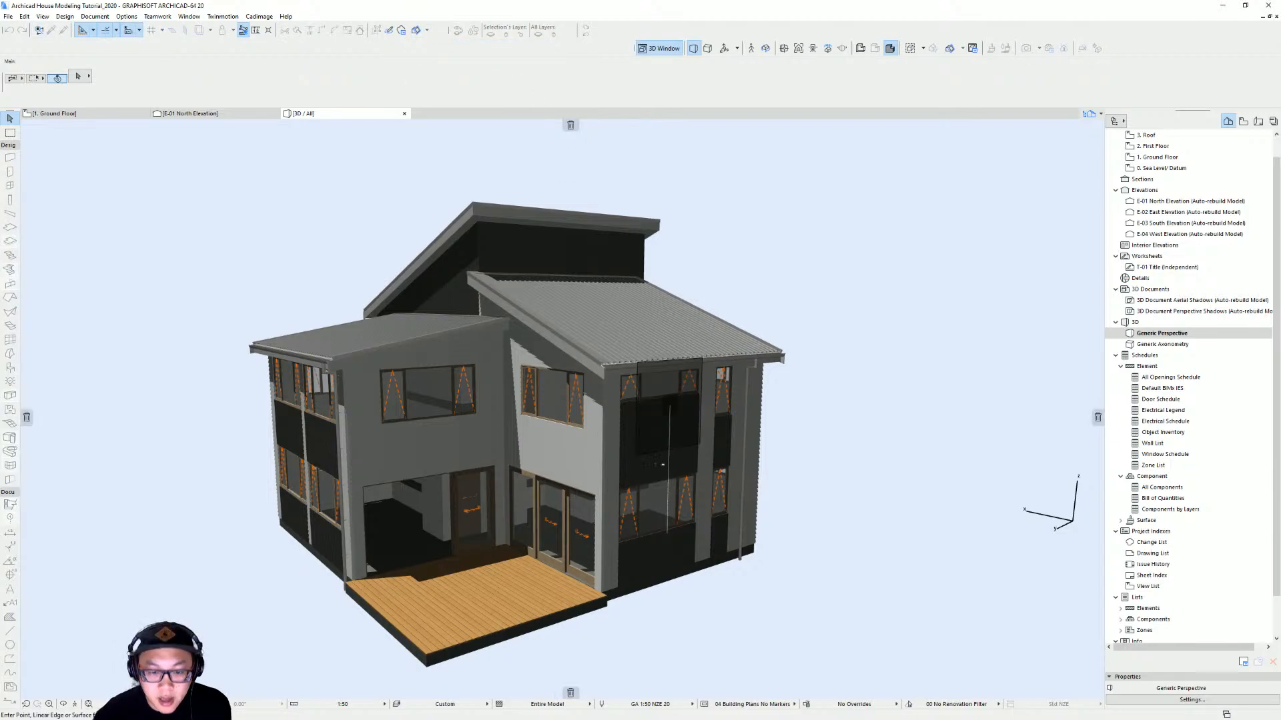
scroll(677, 630, up, 3)
scroll(648, 606, up, 2)
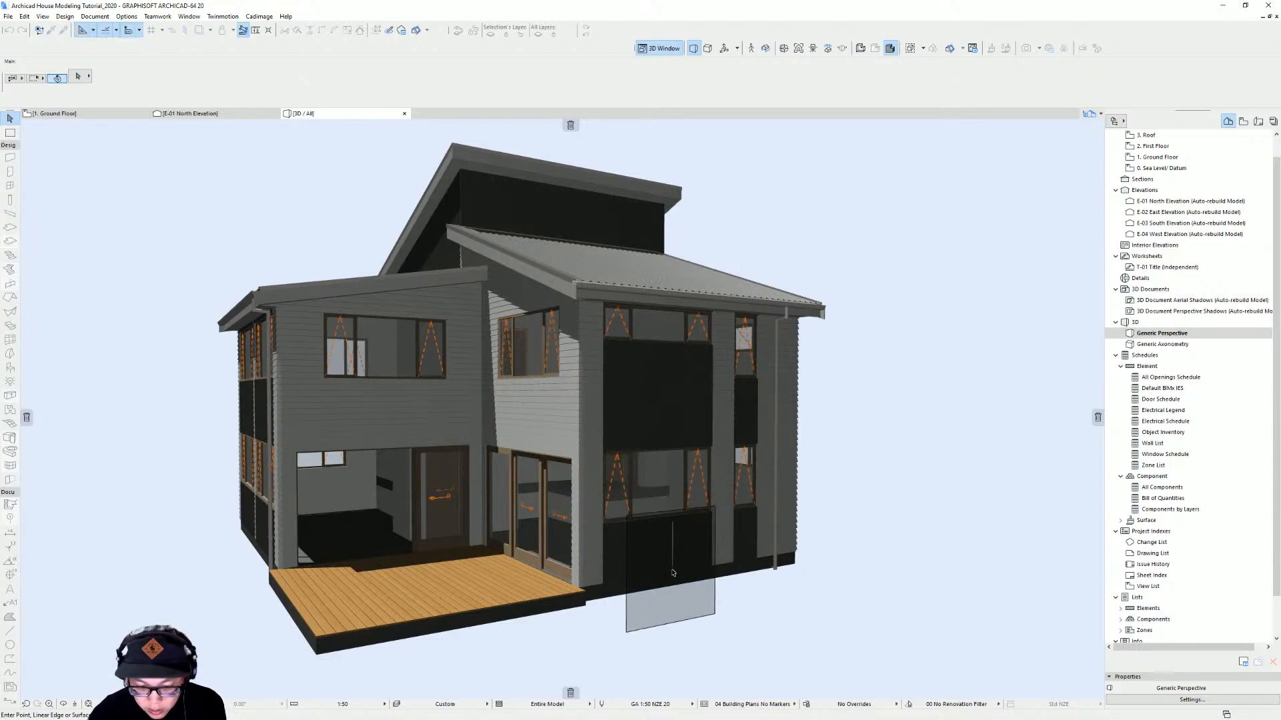
scroll(674, 567, up, 3)
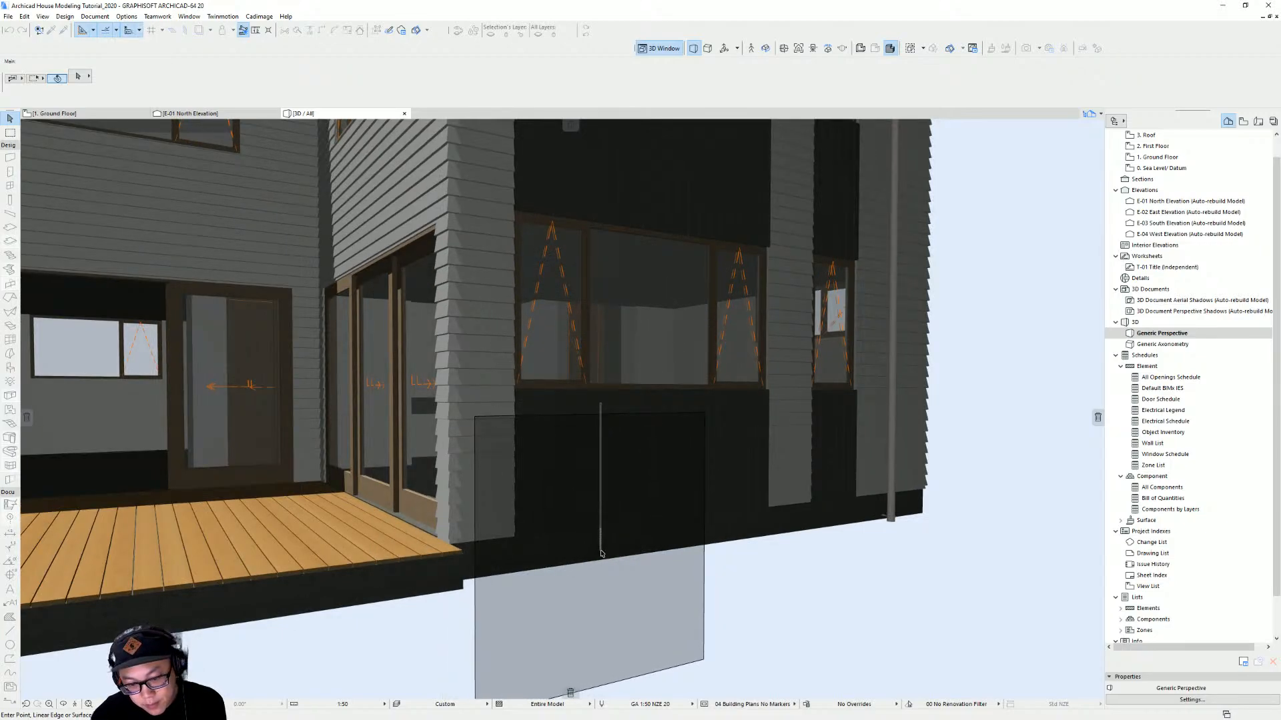
click(601, 553)
scroll(600, 543, down, 4)
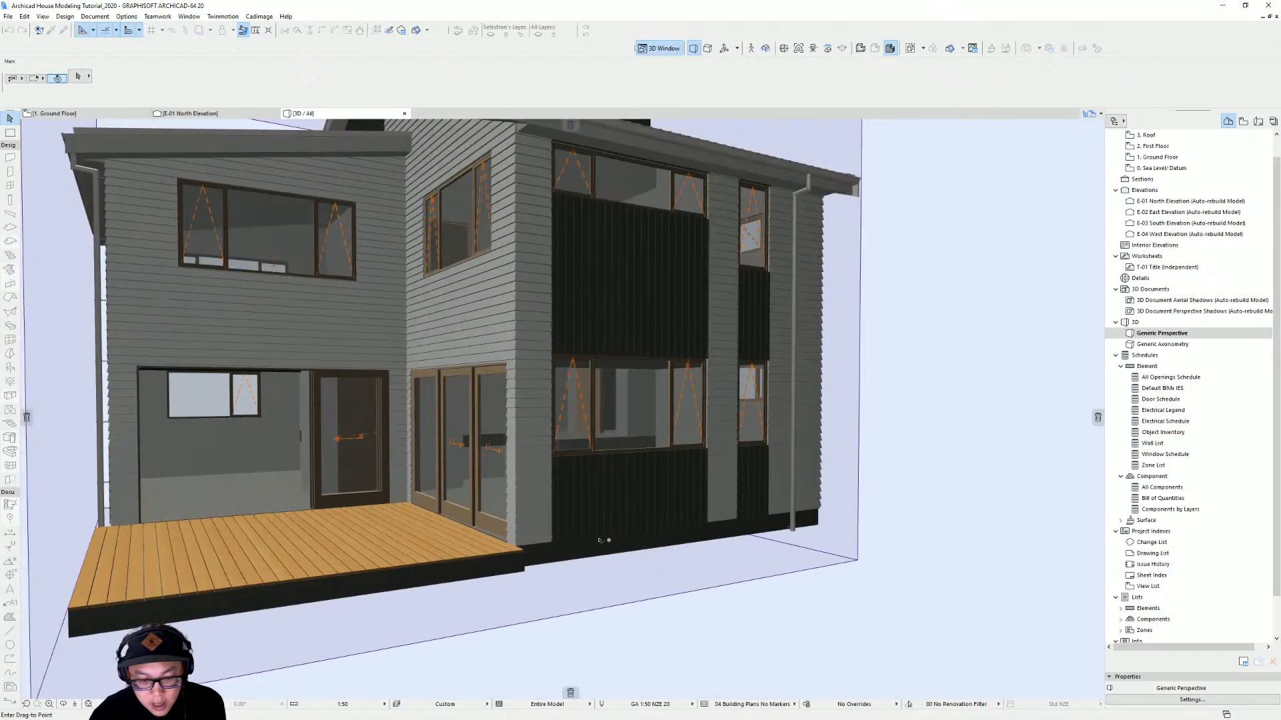
middle_drag(599, 538, 677, 574)
click(697, 606)
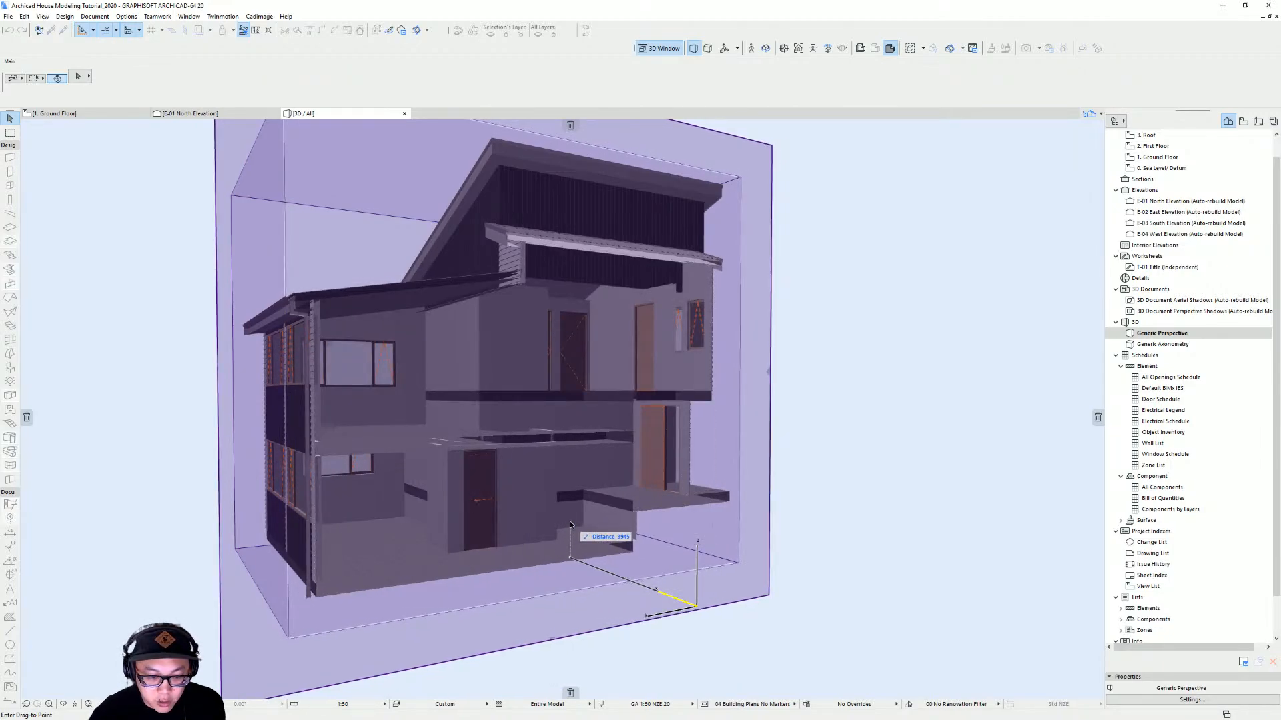
click(570, 522)
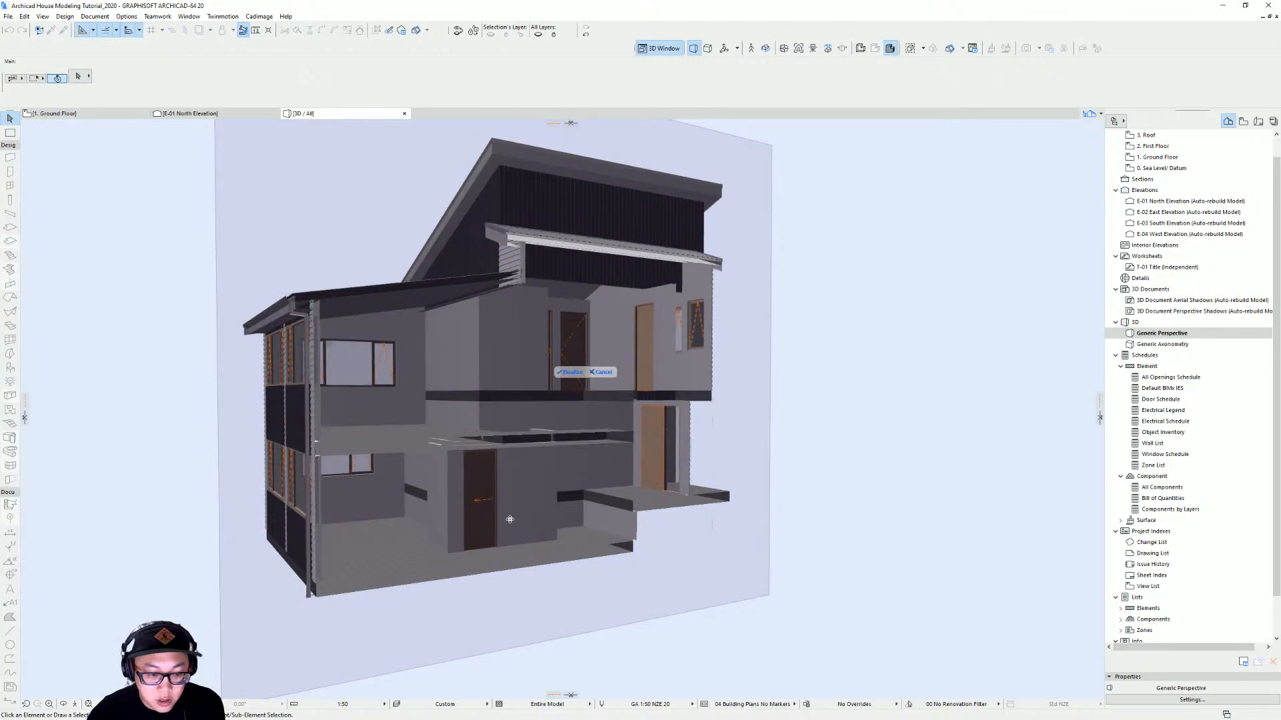
click(570, 374)
Examine the sectioned house interior and floor levels in 3D from several angles
shift+middle_drag(570, 394, 656, 484)
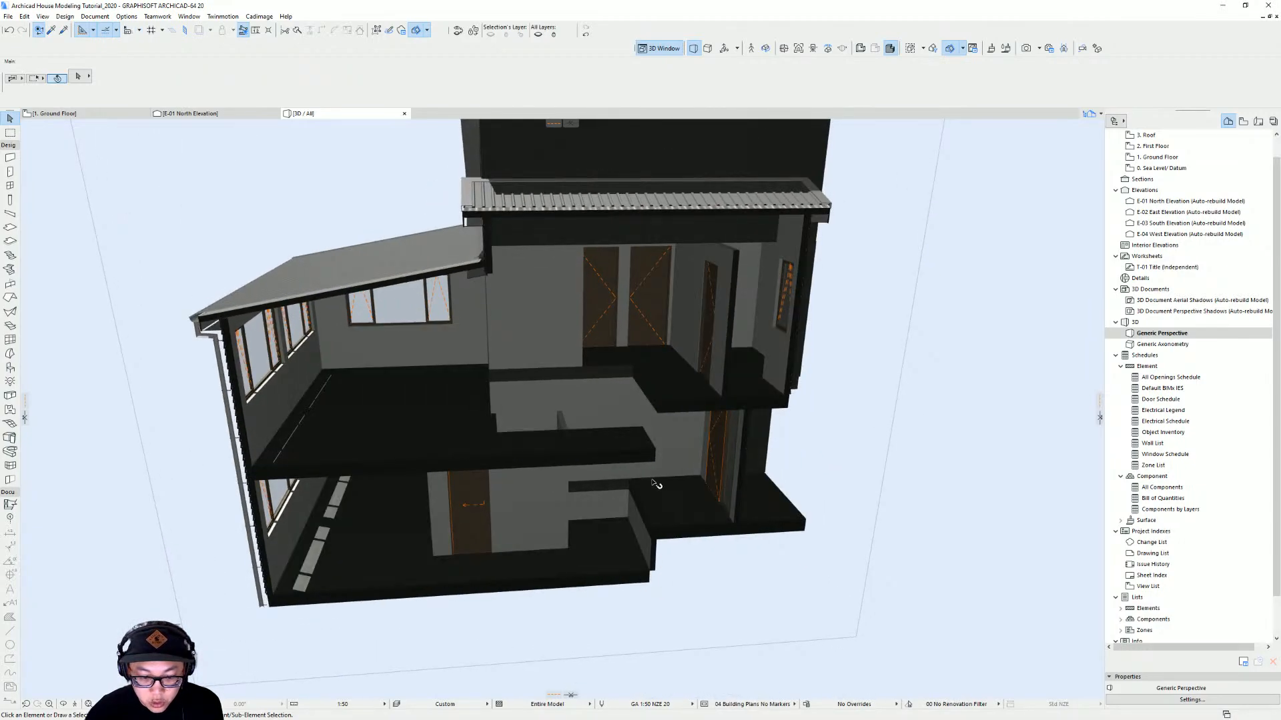
shift+middle_drag(646, 437, 557, 414)
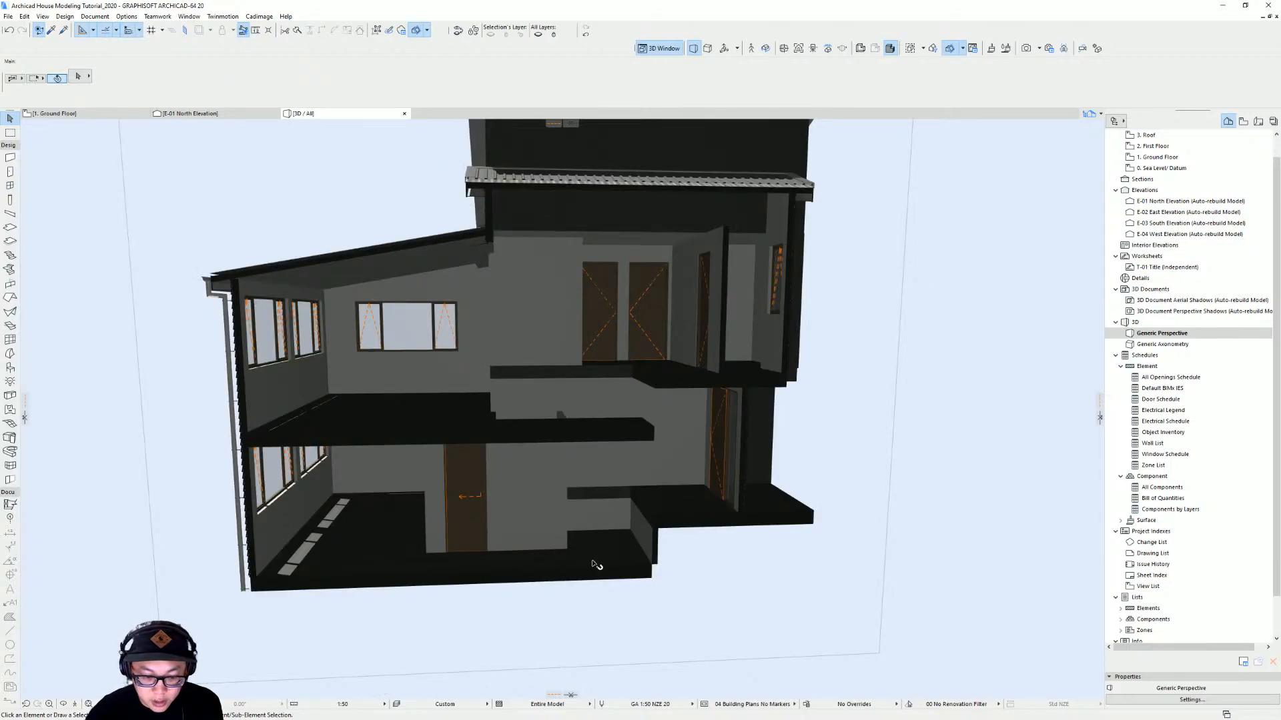
shift+middle_drag(498, 555, 474, 551)
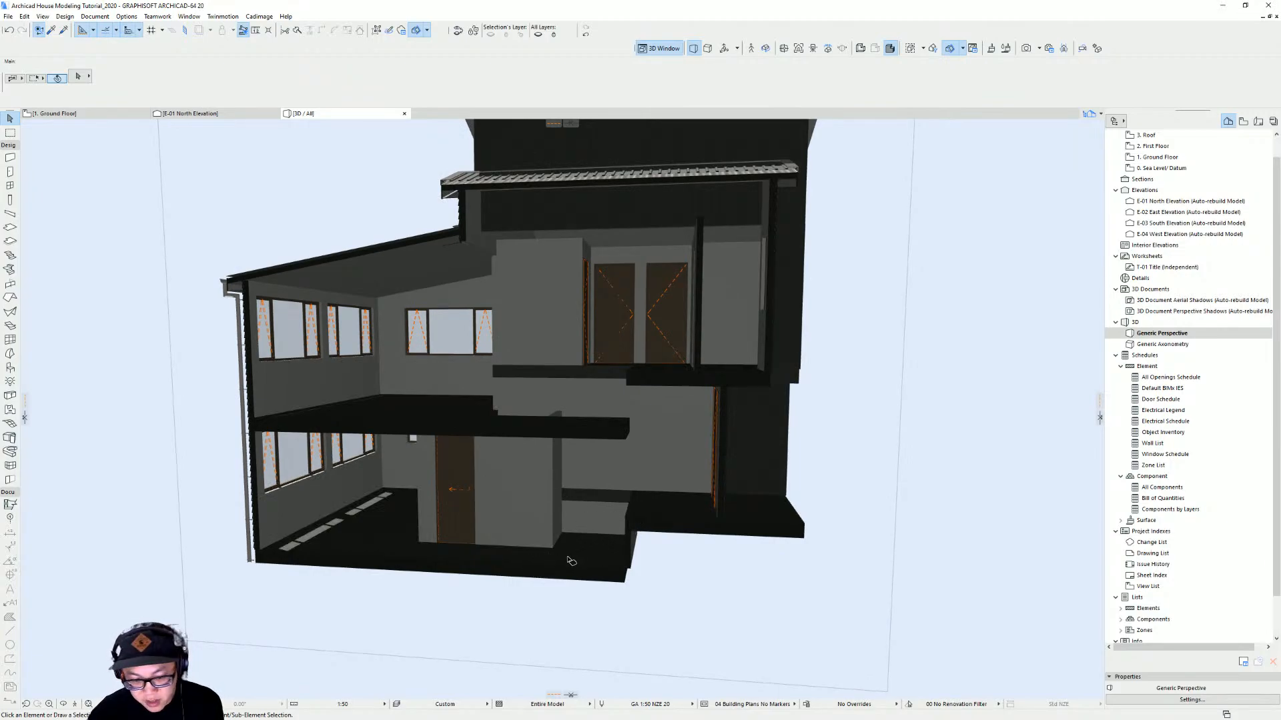
shift+middle_drag(641, 489, 630, 495)
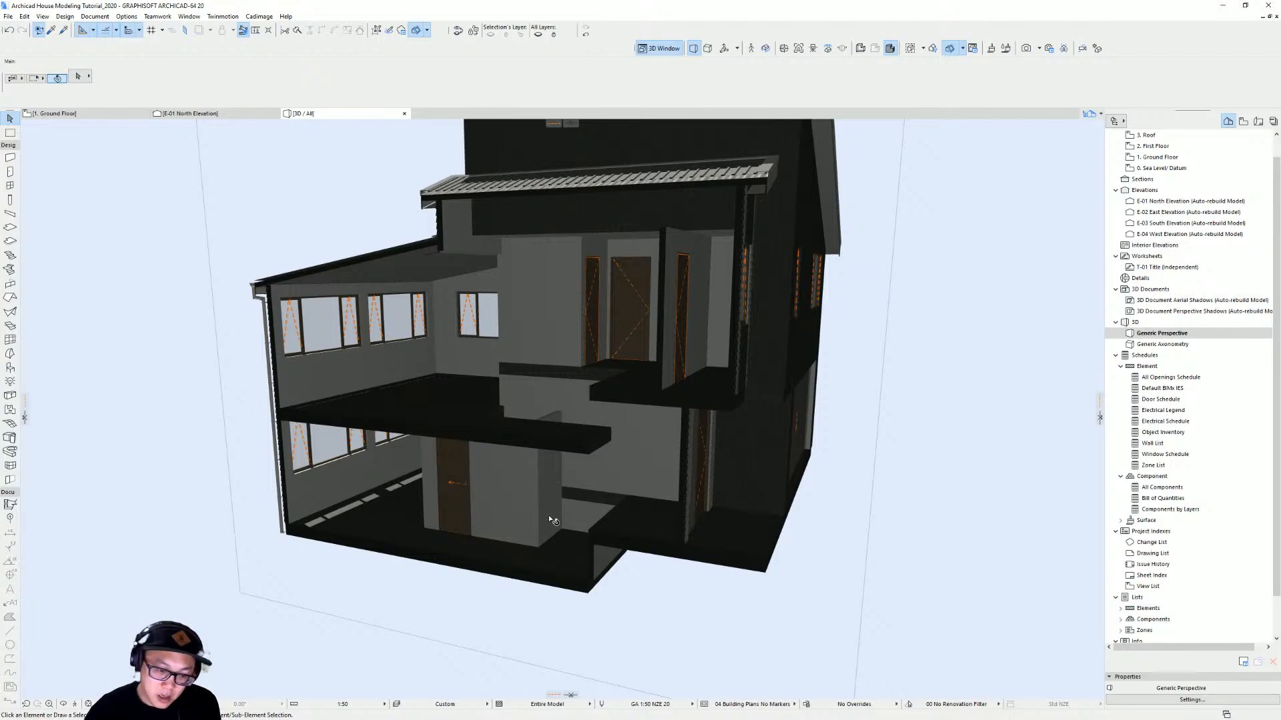
scroll(549, 517, down, 1)
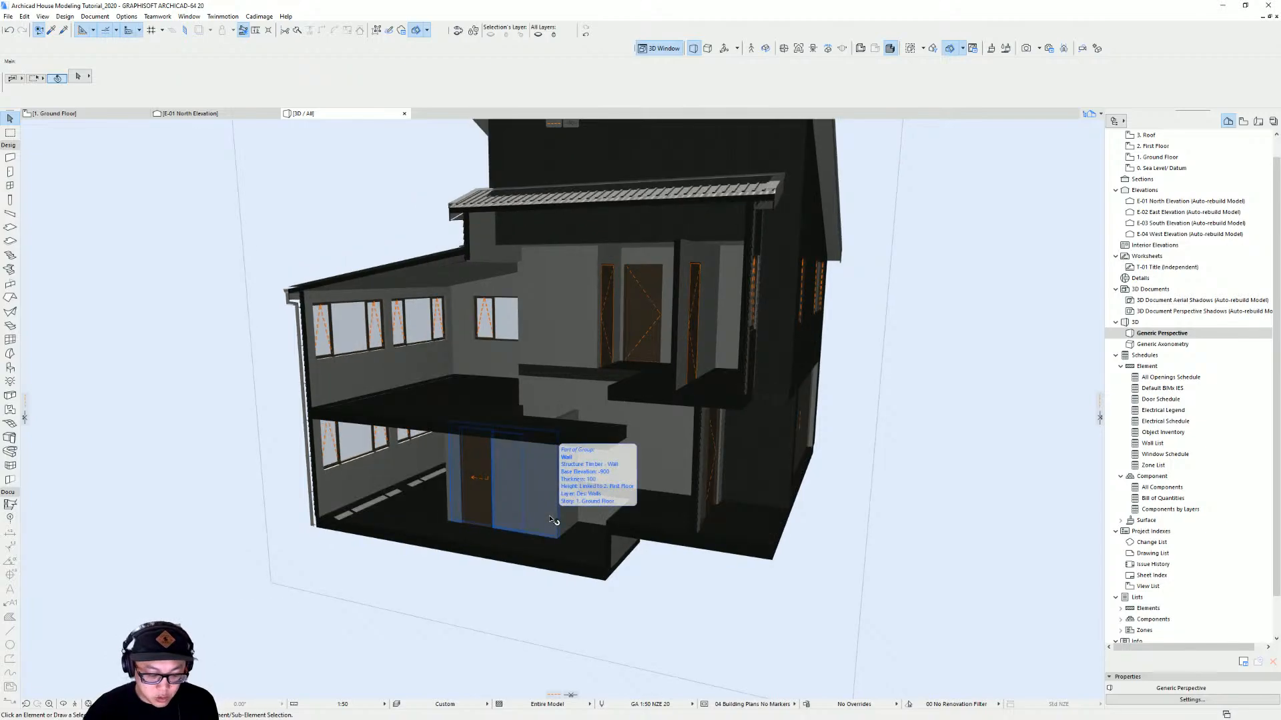
Return to the ground floor plan and turn off 3D Cutaway
key(F2)
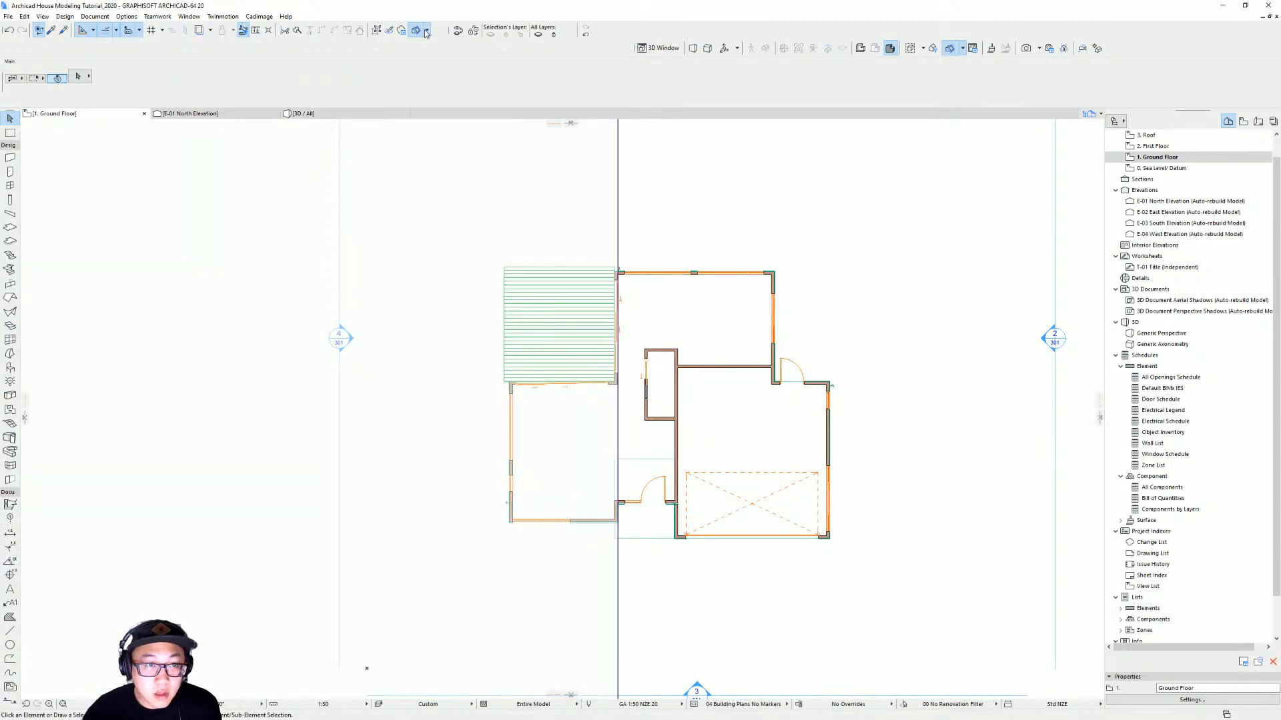
click(418, 32)
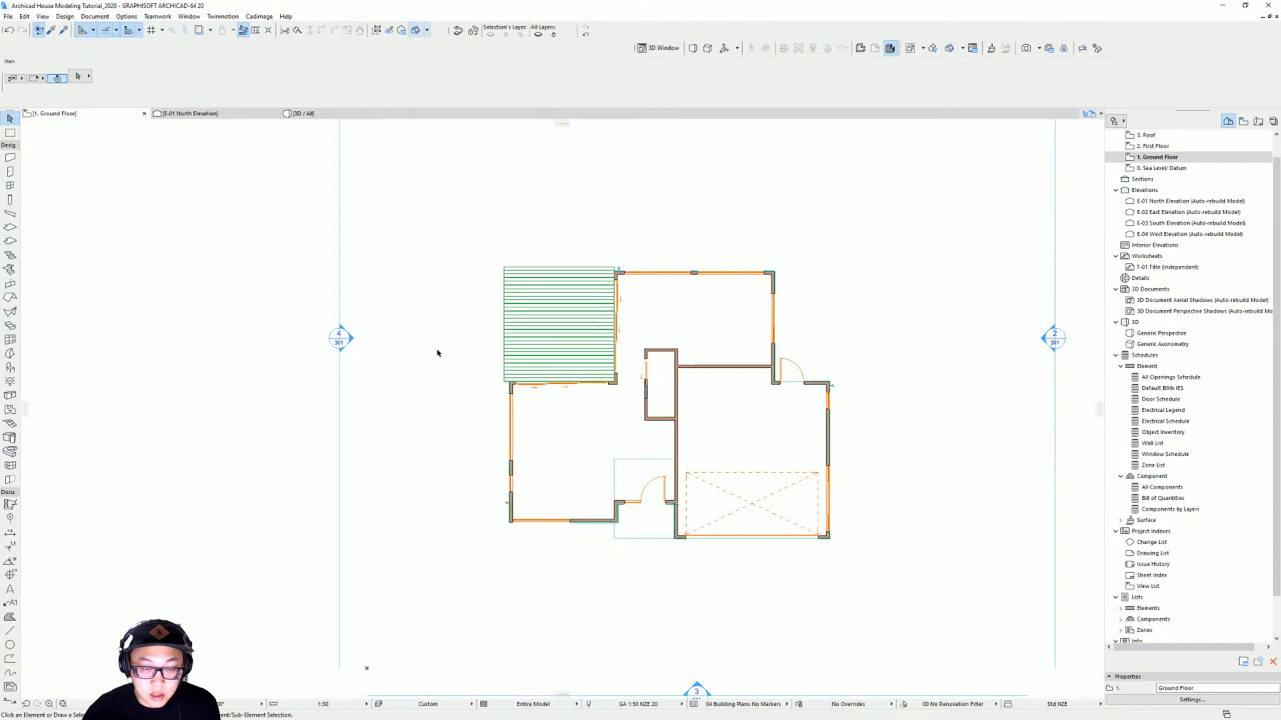
scroll(673, 462, up, 4)
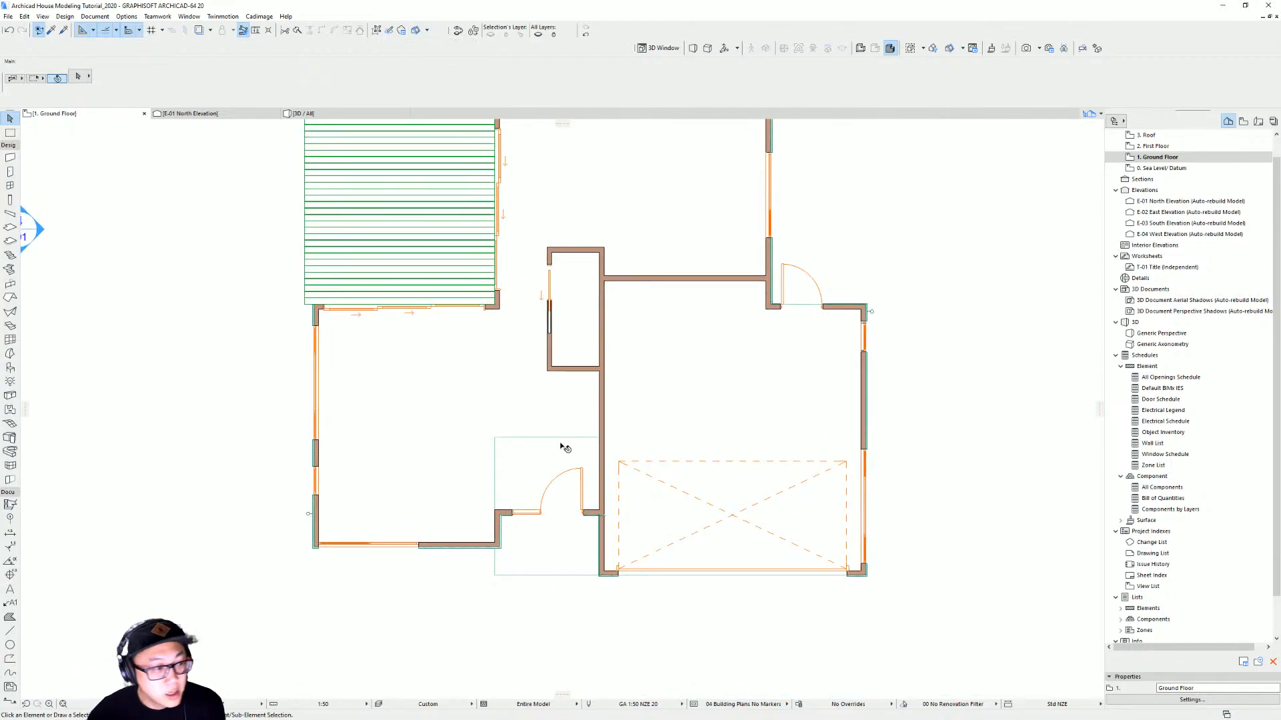
Open the Stair tool's default settings and create a new straight StairMaker stair
click(9, 257)
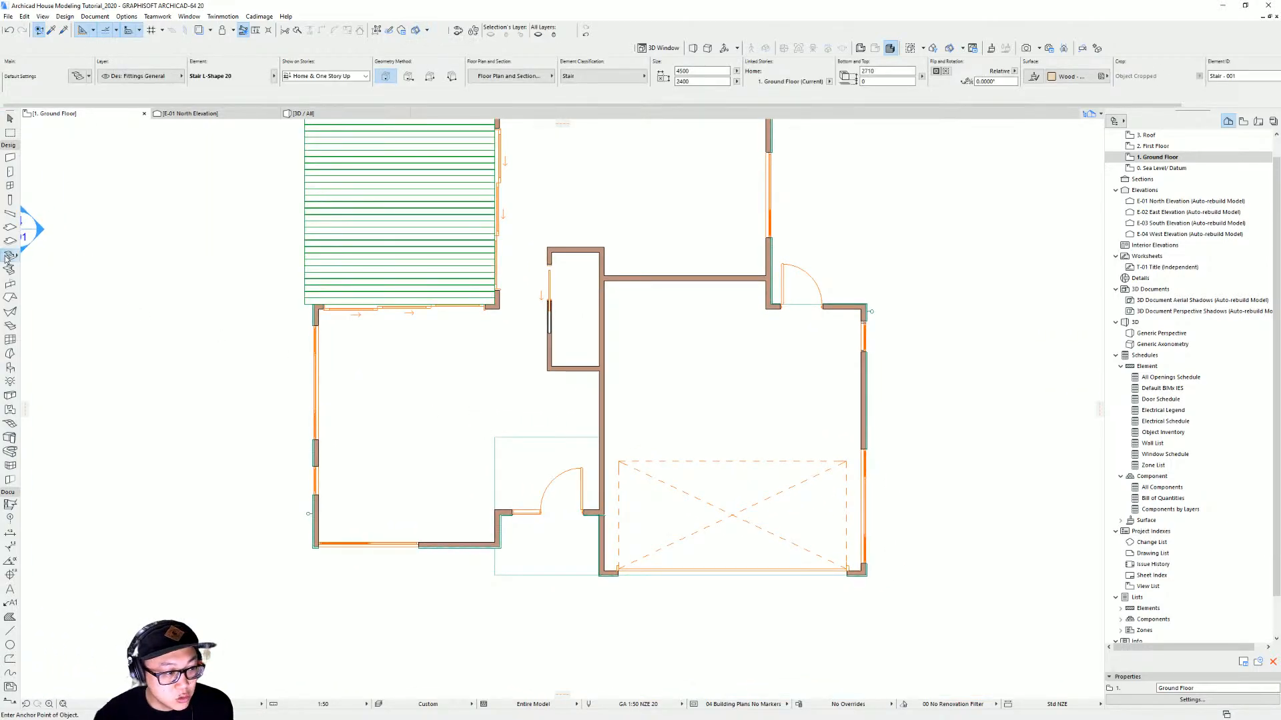
double_click(9, 257)
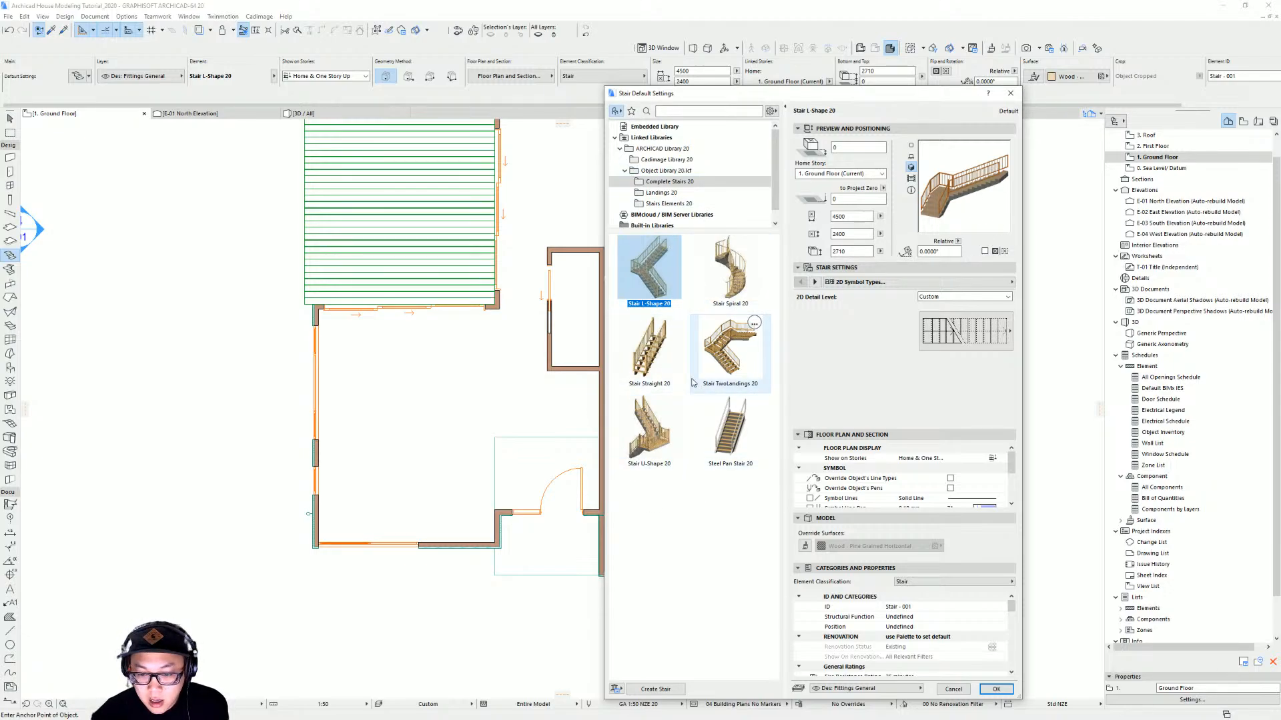
click(661, 690)
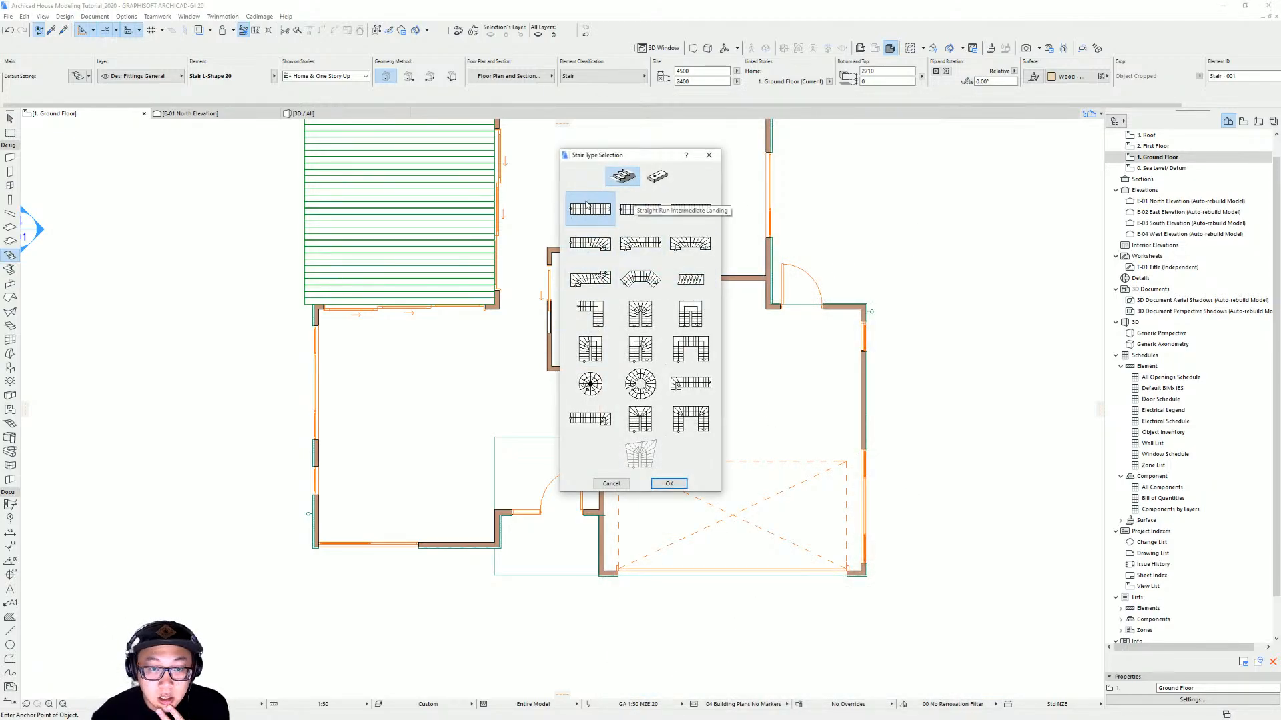
click(670, 484)
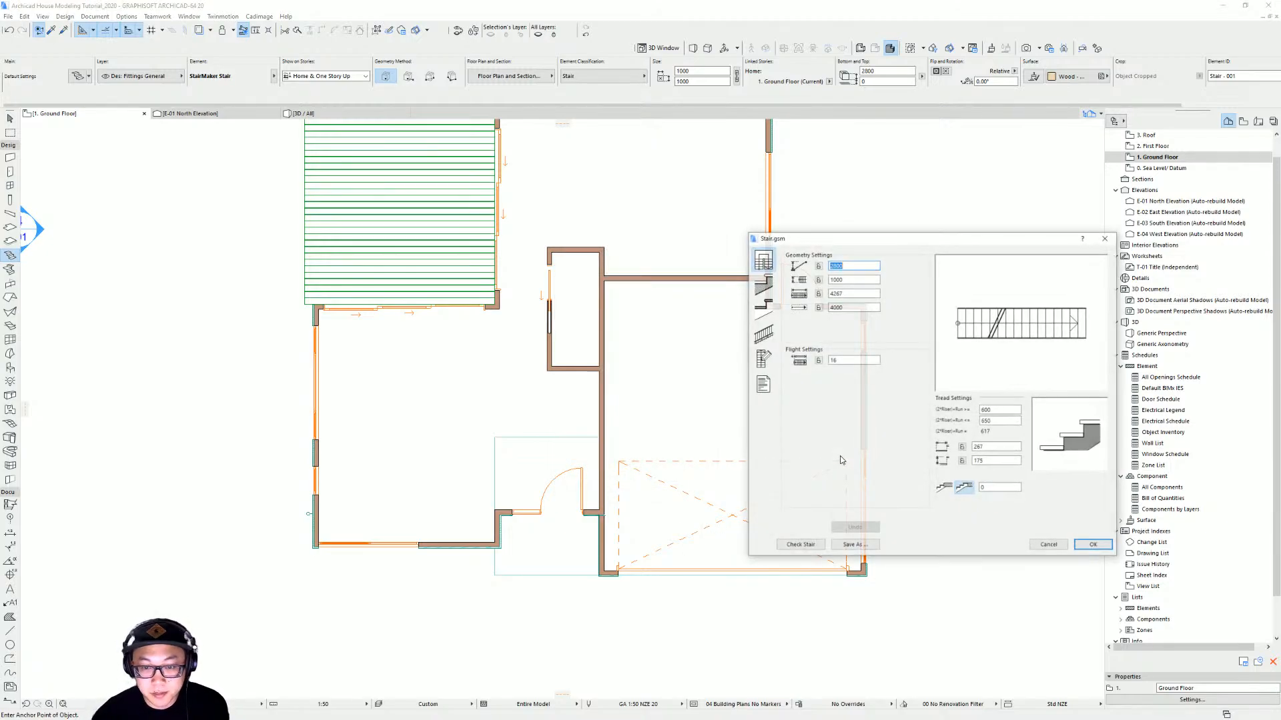
Lock the stair's 900 mm height, set the flight to 6 risers and lock the riser height
drag(944, 240, 795, 243)
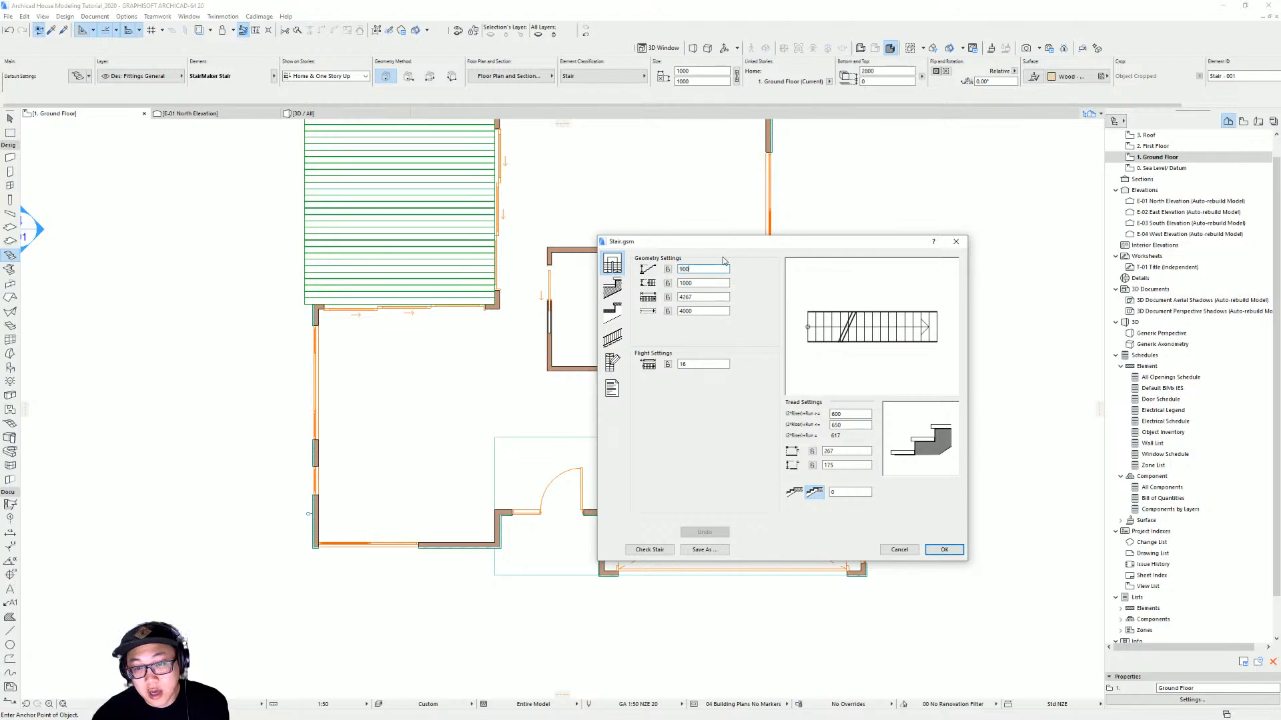
click(668, 270)
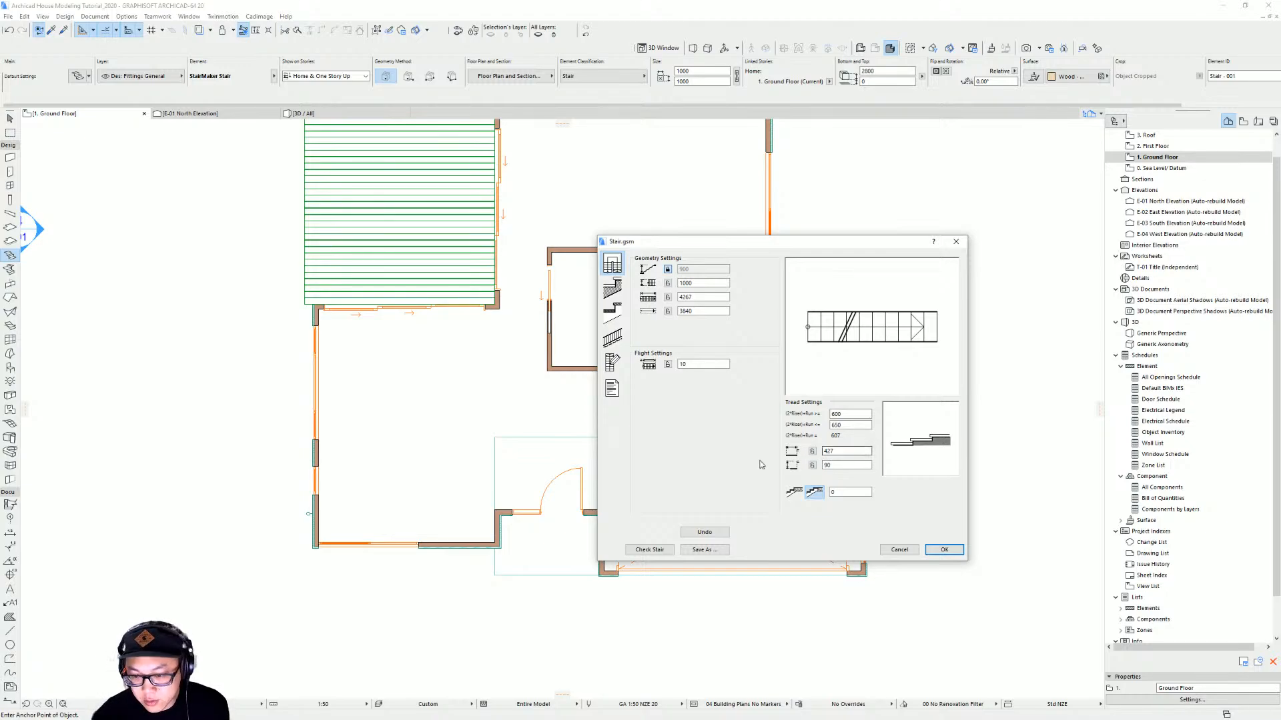
click(834, 467)
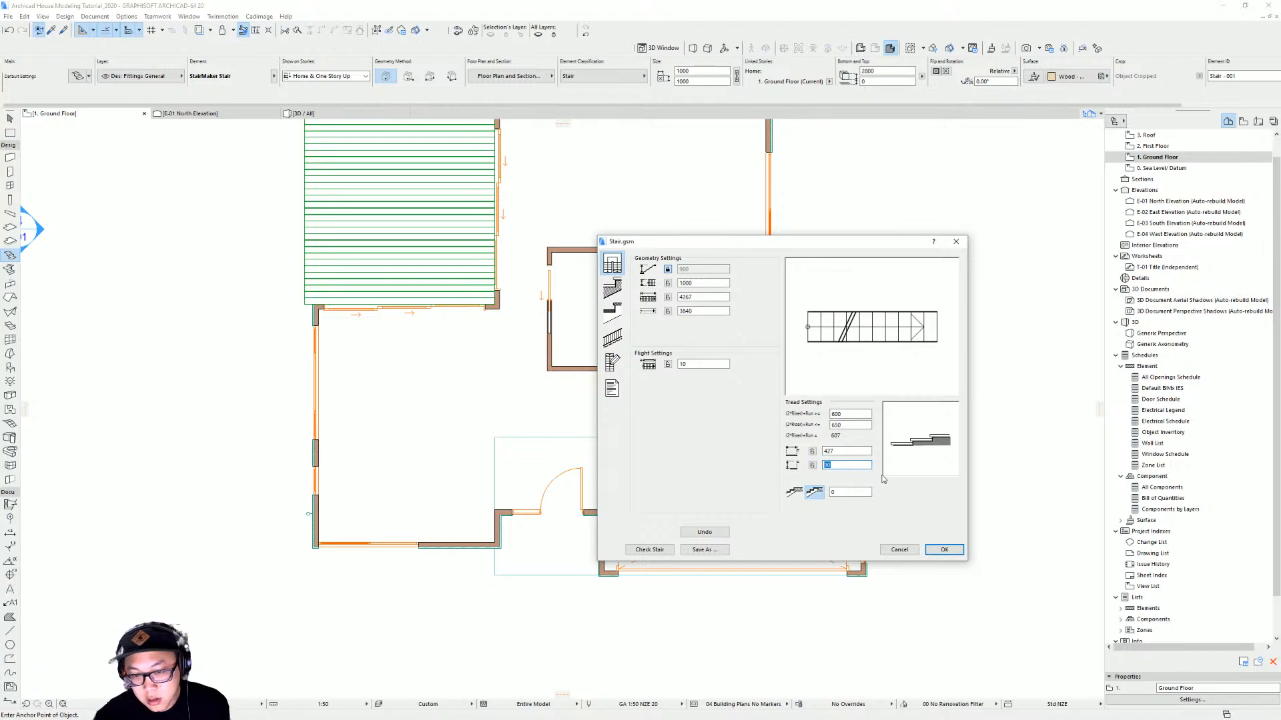
drag(700, 365, 679, 365)
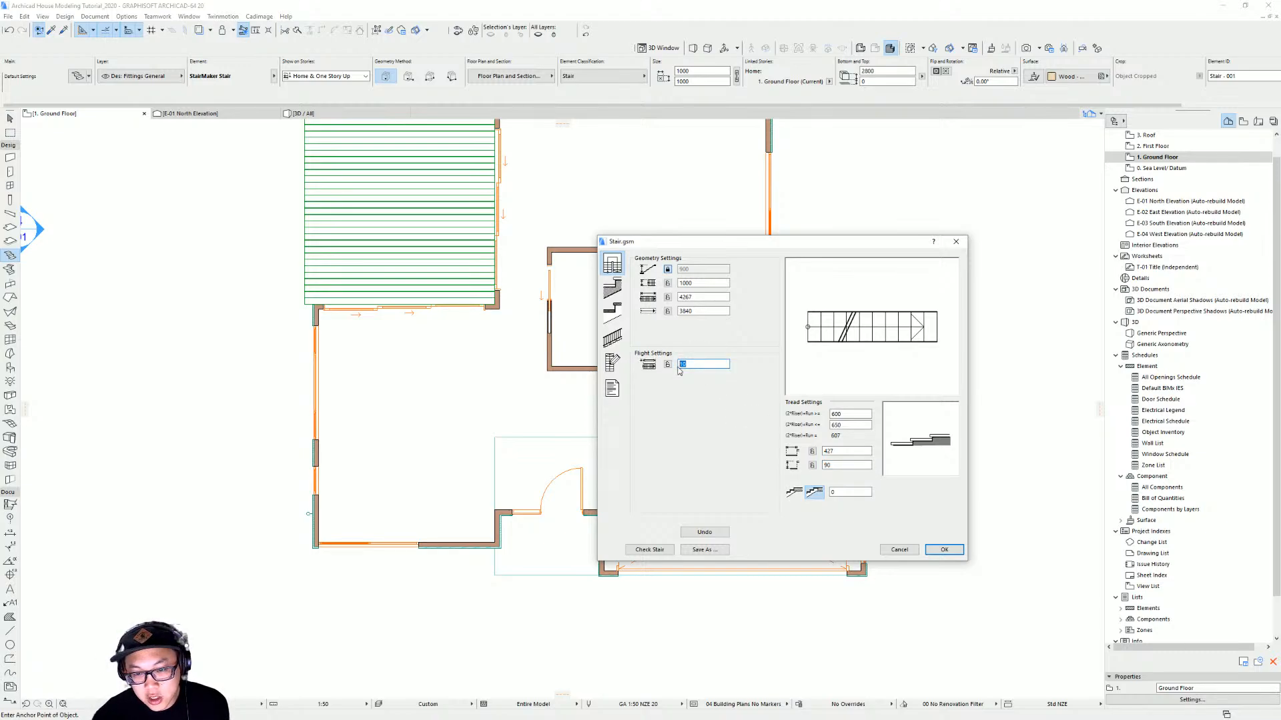
text(5)
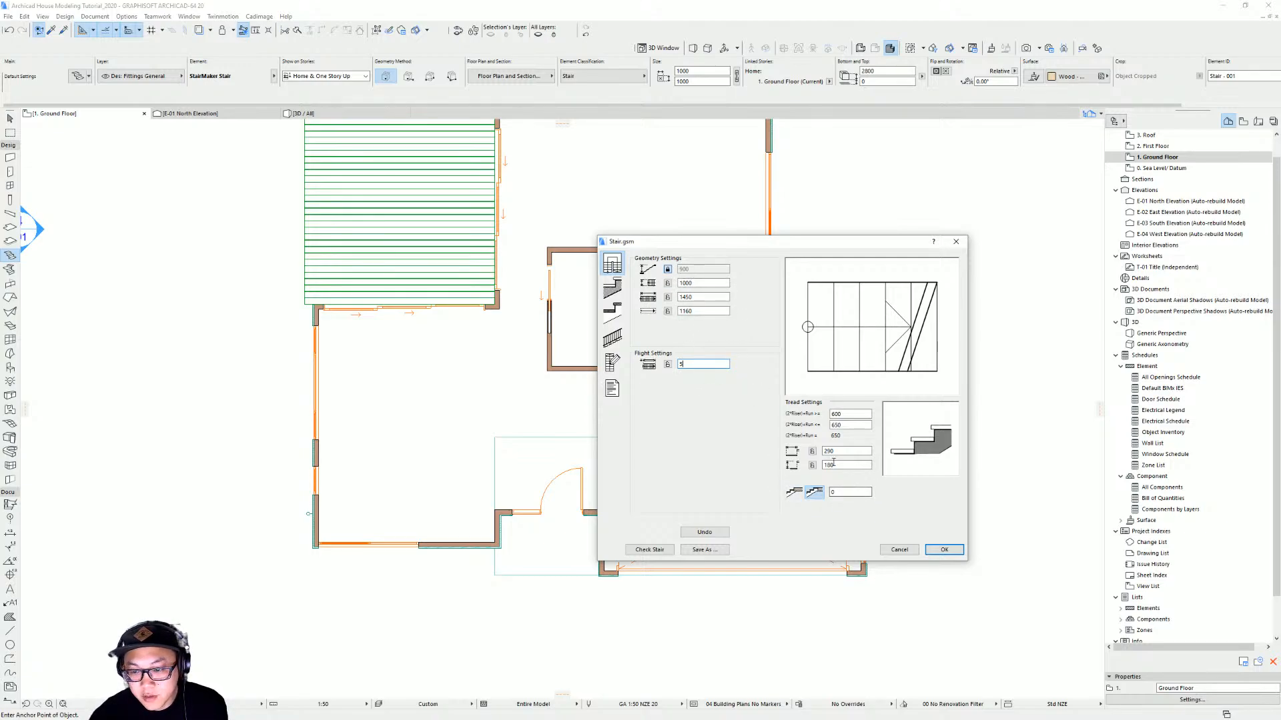
click(813, 466)
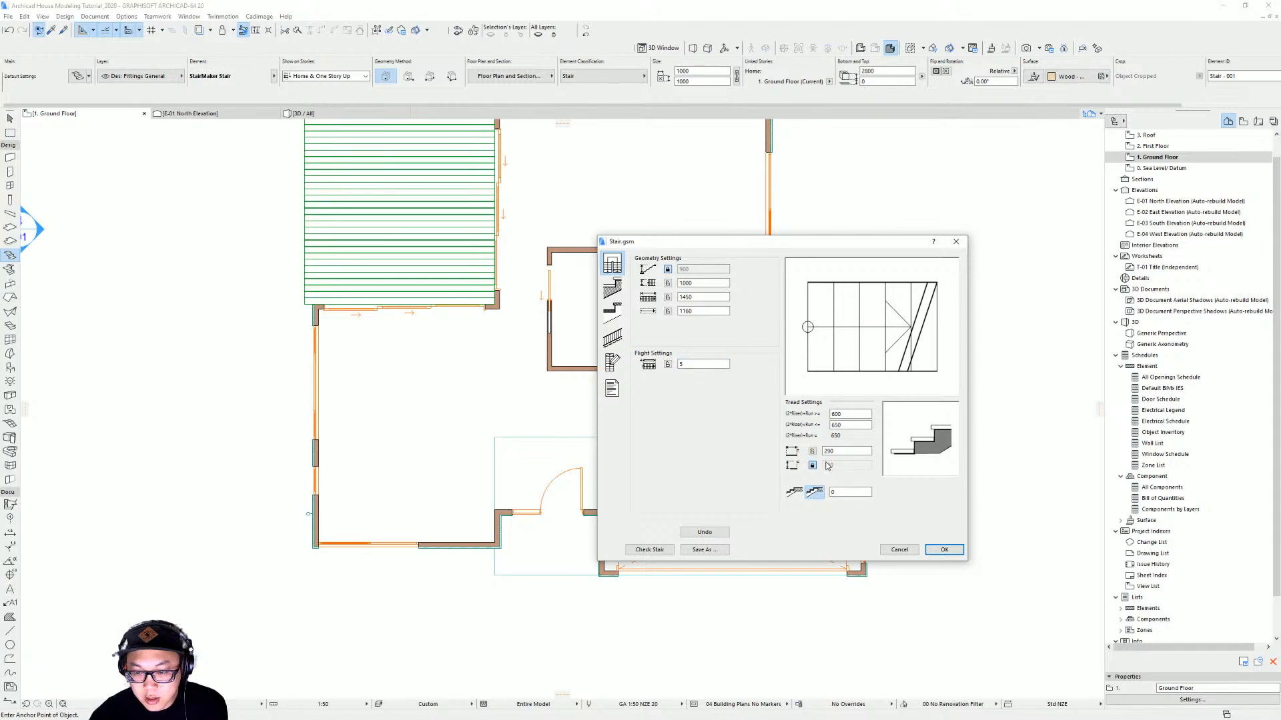
Set the tread length to 280 mm and save the stair to the embedded library
double_click(865, 451)
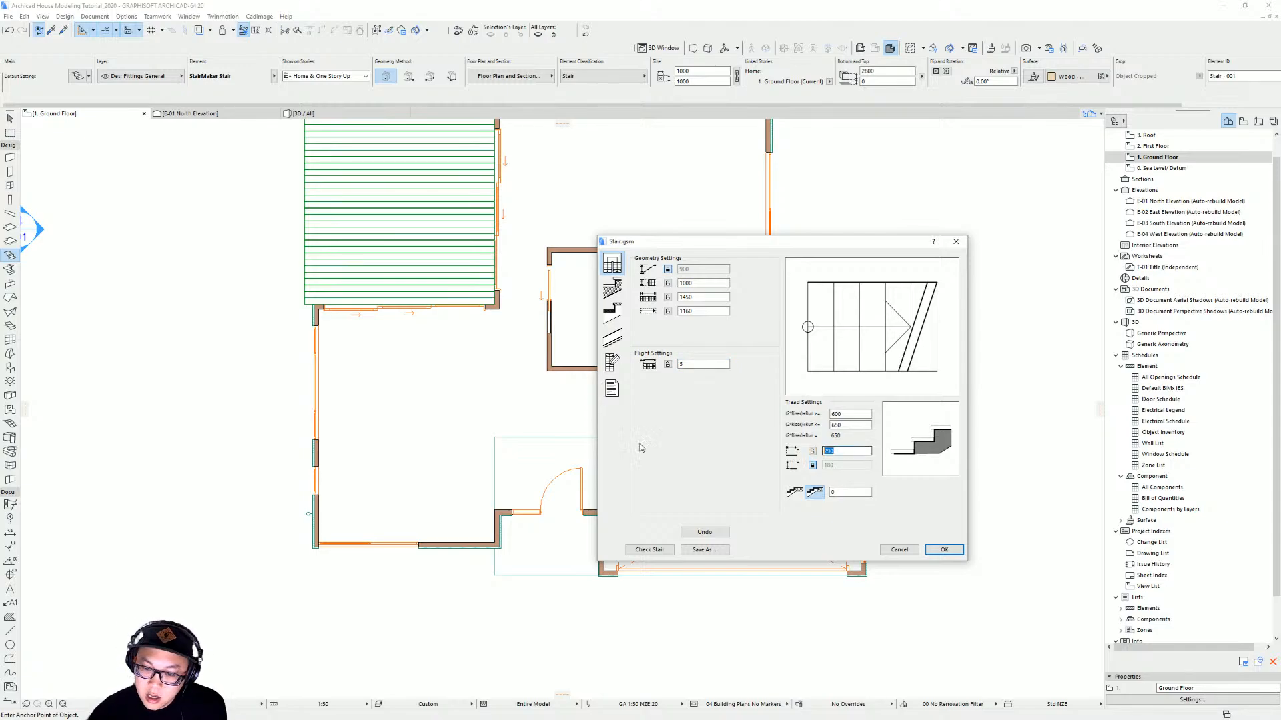
text(28)
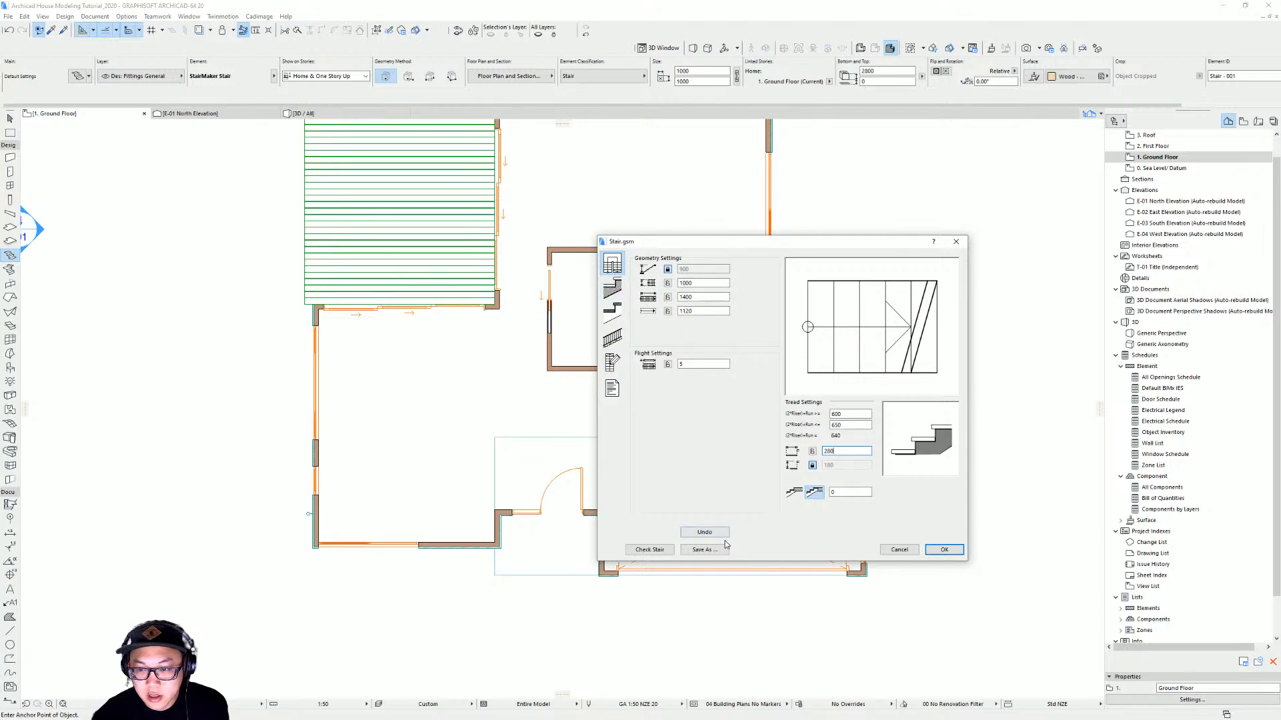
click(954, 553)
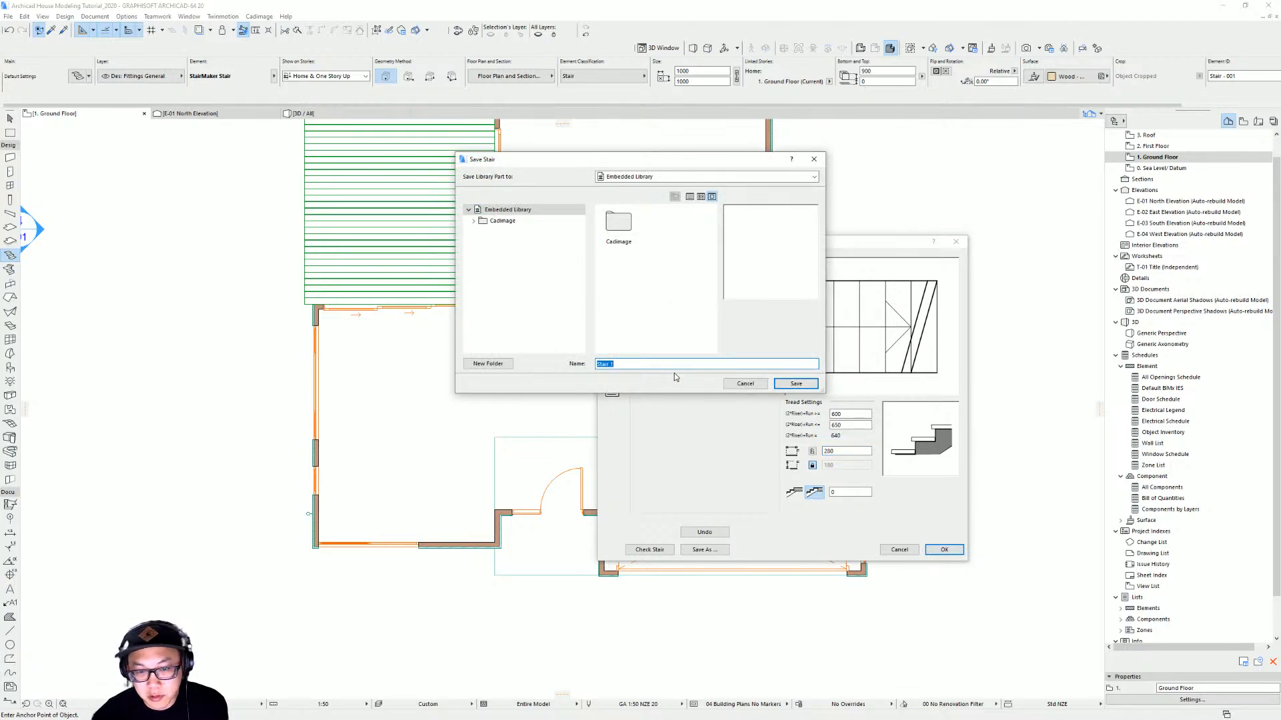
click(800, 383)
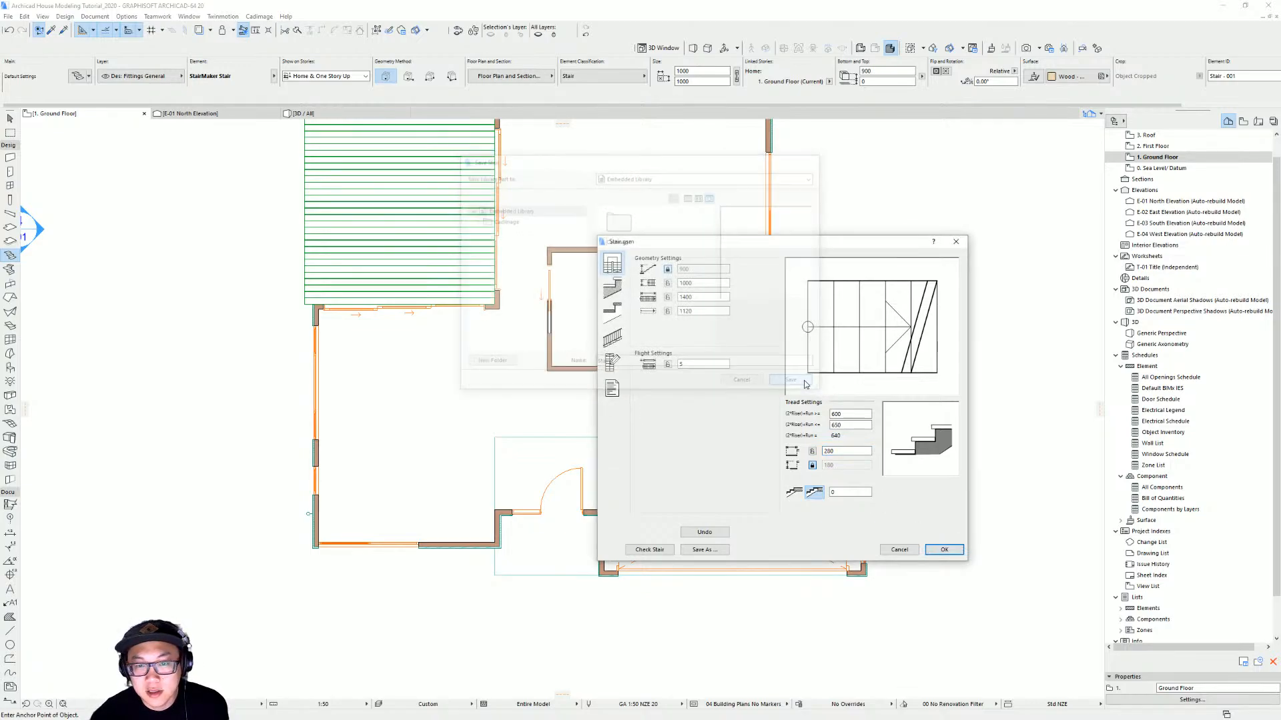
Place the new stair in the open living area of the ground floor plan
click(512, 408)
scroll(495, 401, up, 3)
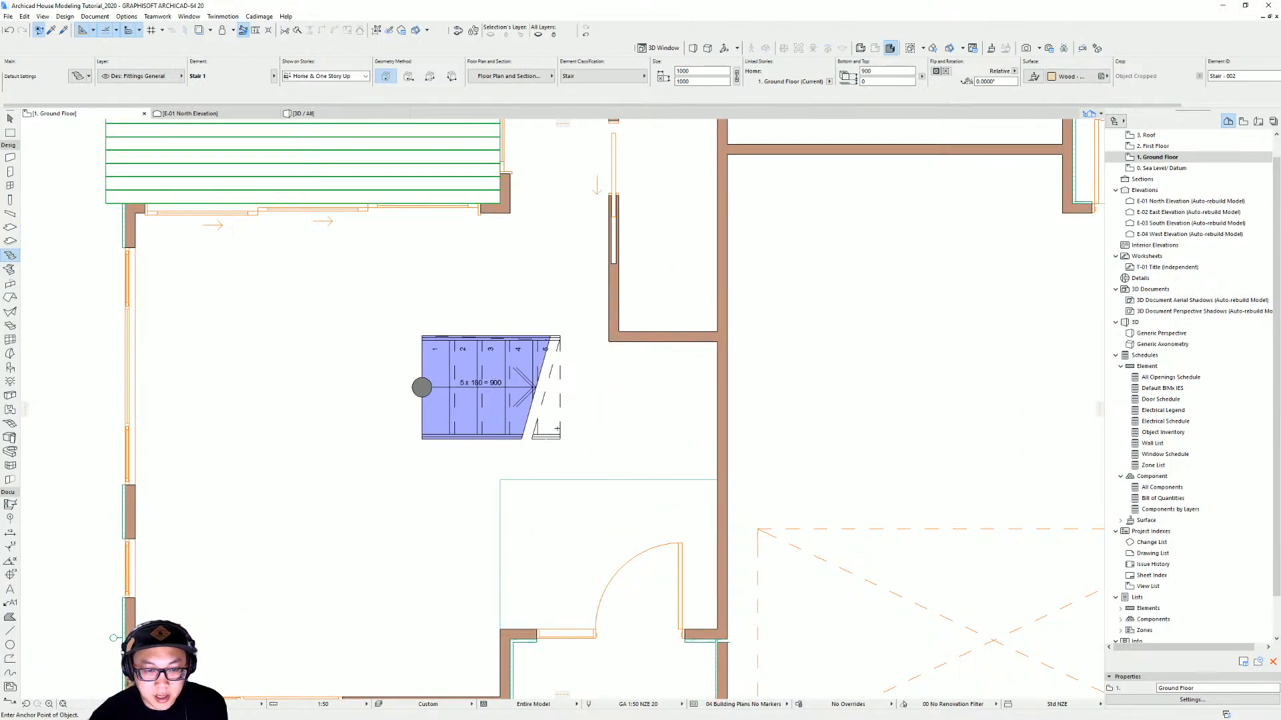
middle_drag(578, 422, 653, 382)
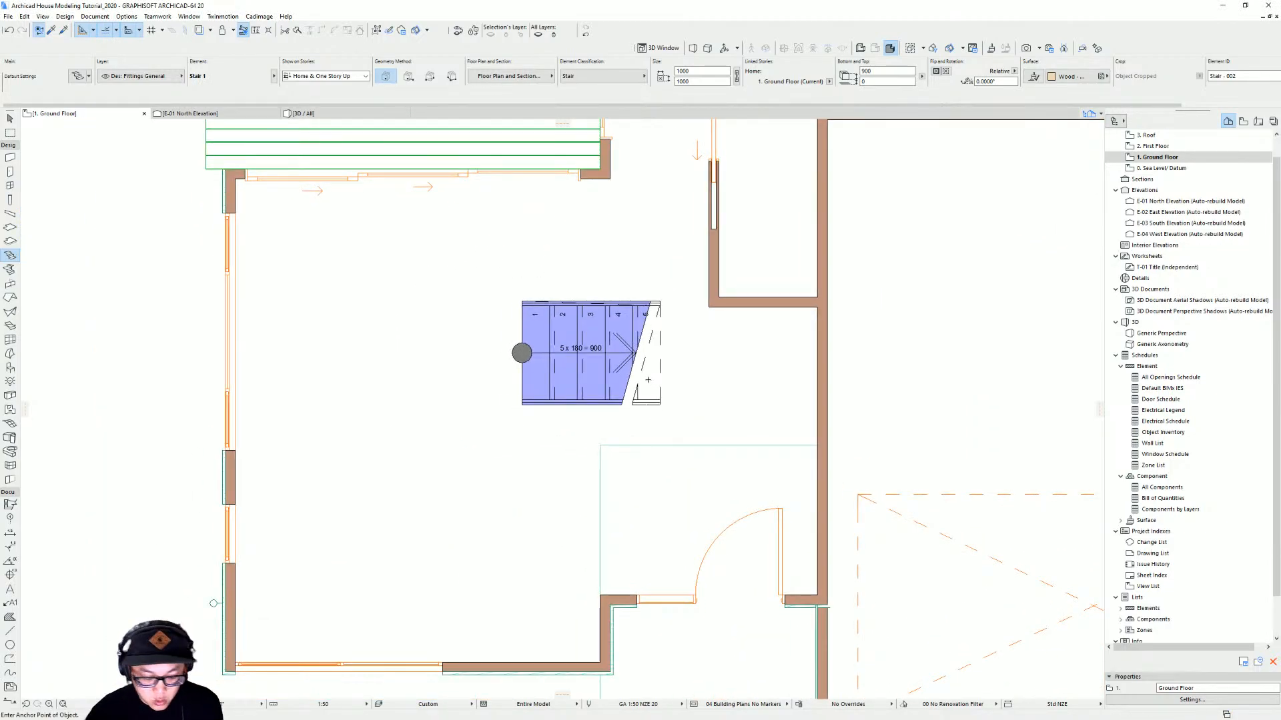
Inspect the placed stair in the 3D view from inside the house, then return to the floor plan
key(F3)
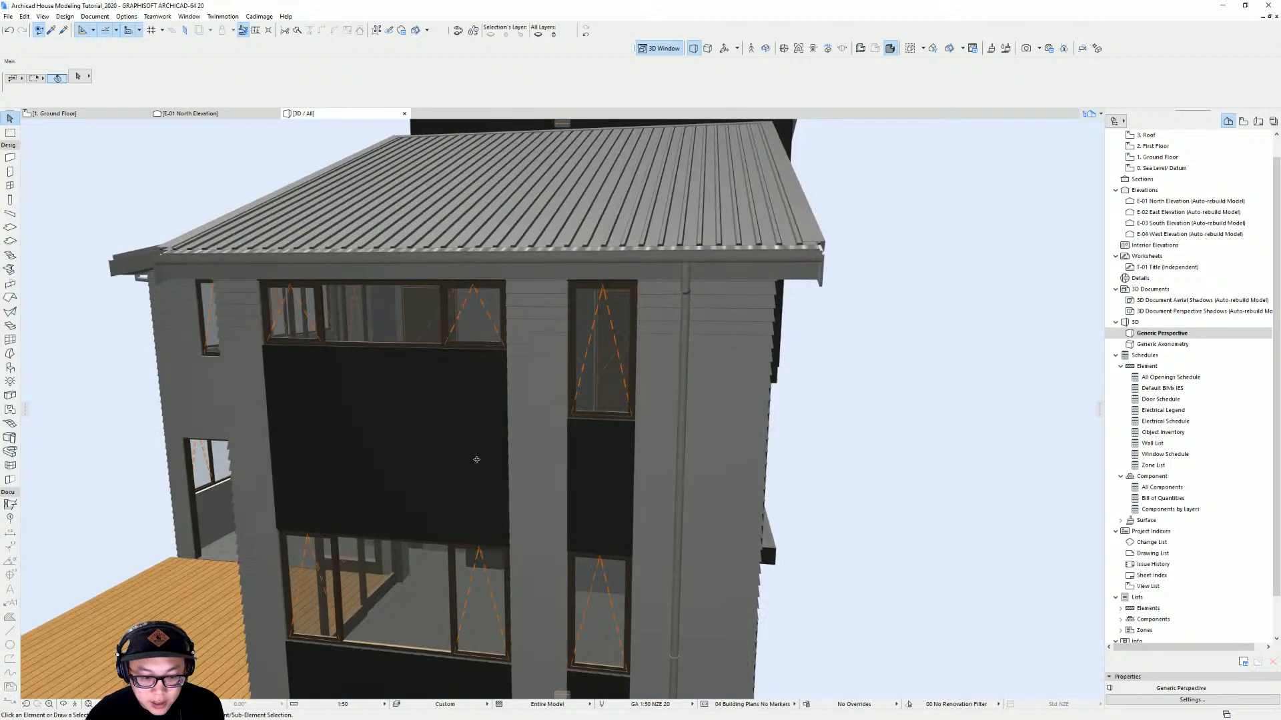
shift+middle_drag(477, 460, 559, 488)
scroll(606, 477, up, 3)
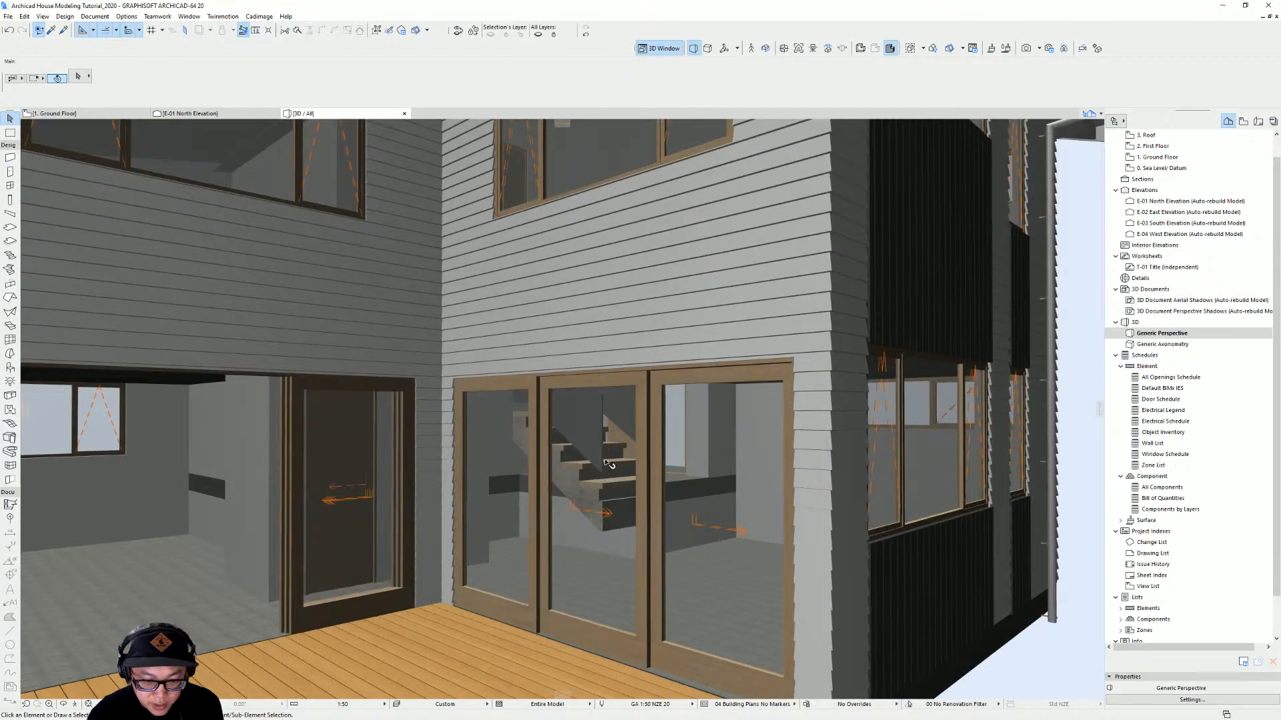
scroll(611, 461, down, 4)
shift+middle_drag(611, 448, 285, 438)
scroll(684, 454, up, 10)
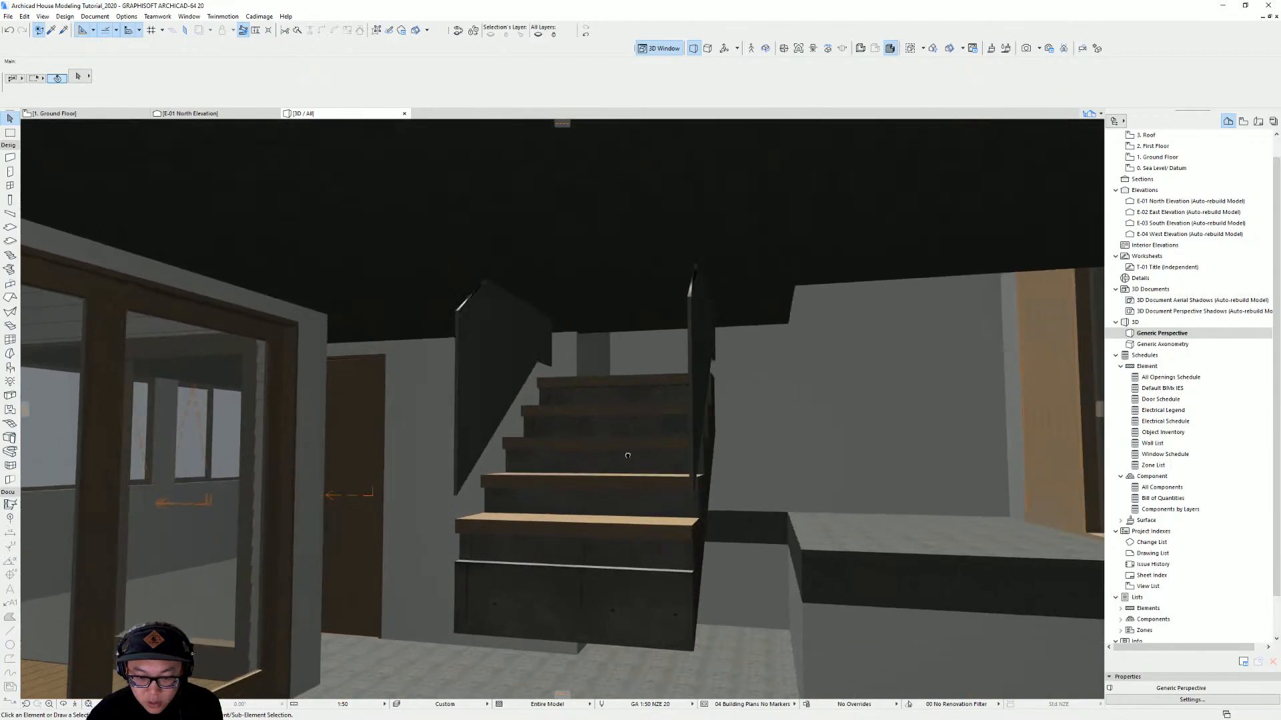
shift+middle_drag(627, 456, 642, 478)
click(689, 458)
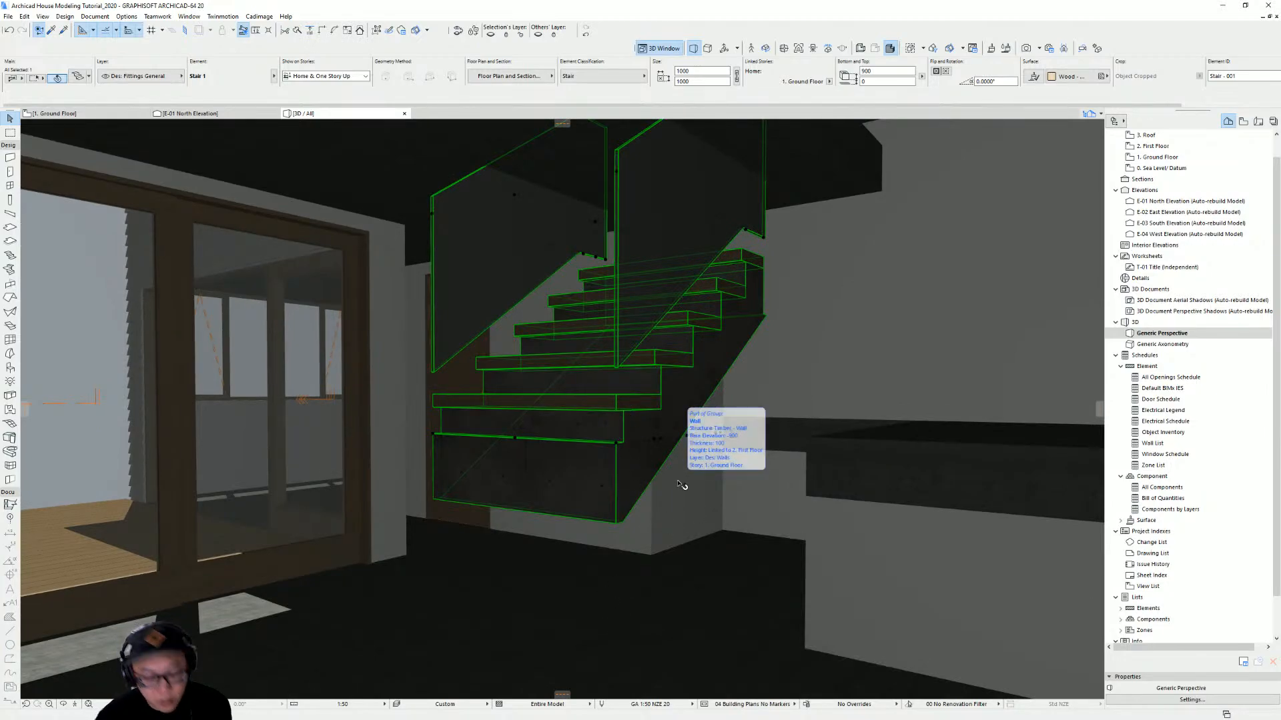
key(F2)
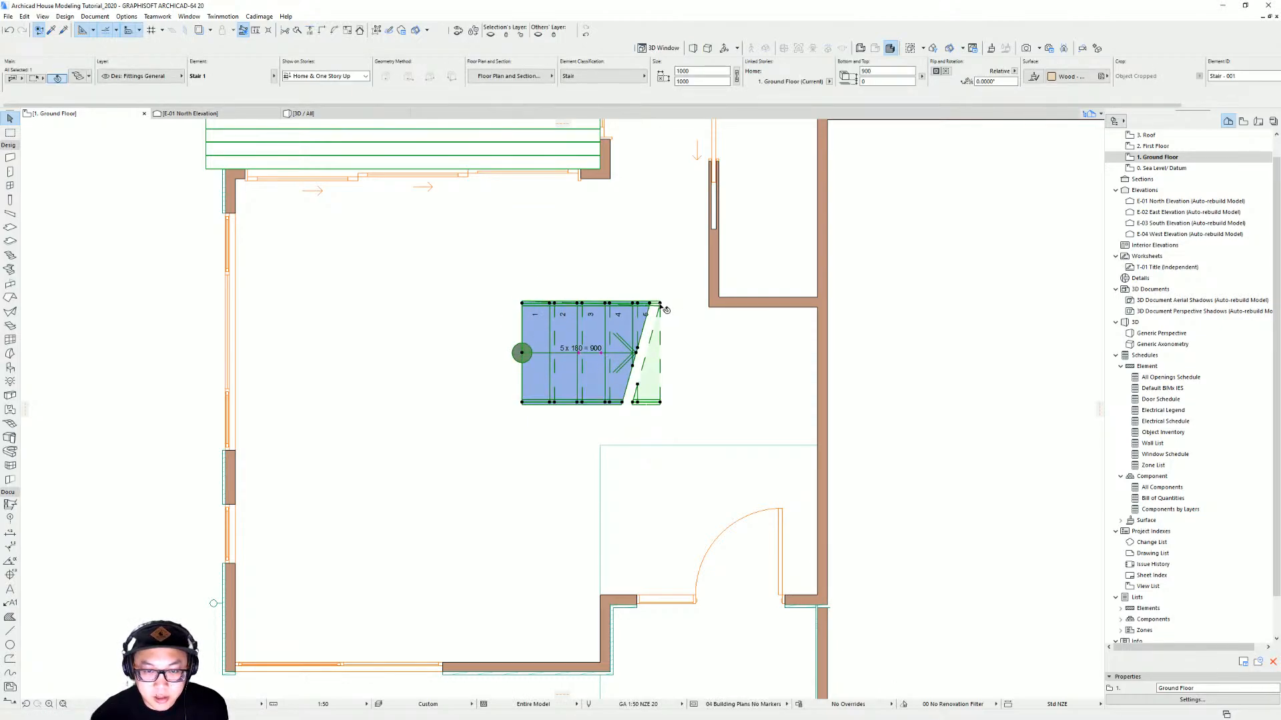
Rotate the stair 90 degrees about its starting point so the flight runs downward in plan
click(523, 353)
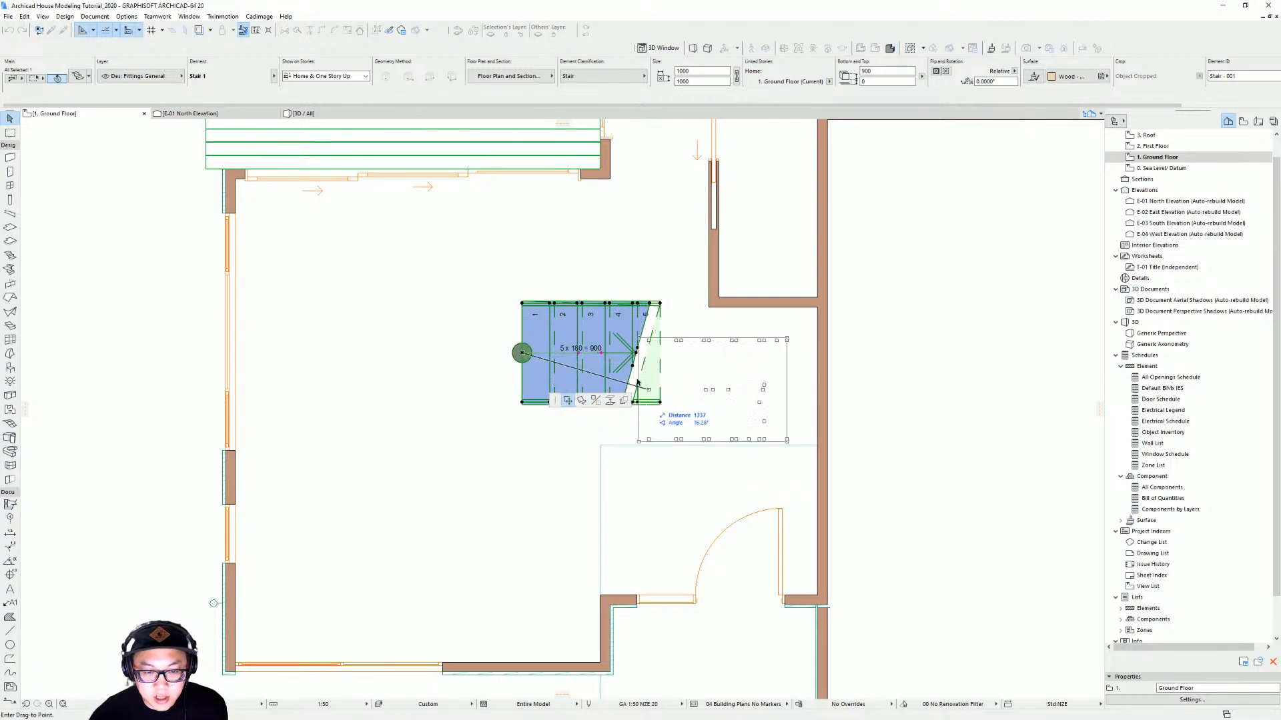
click(581, 401)
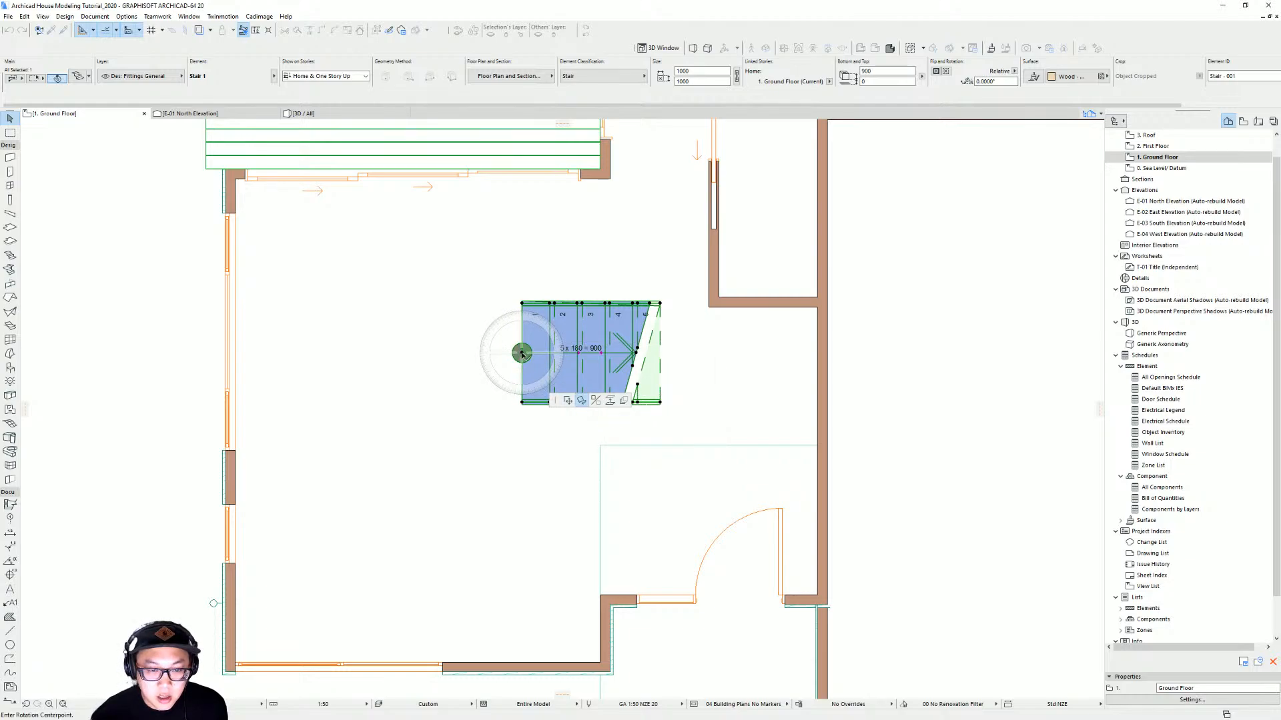
click(522, 354)
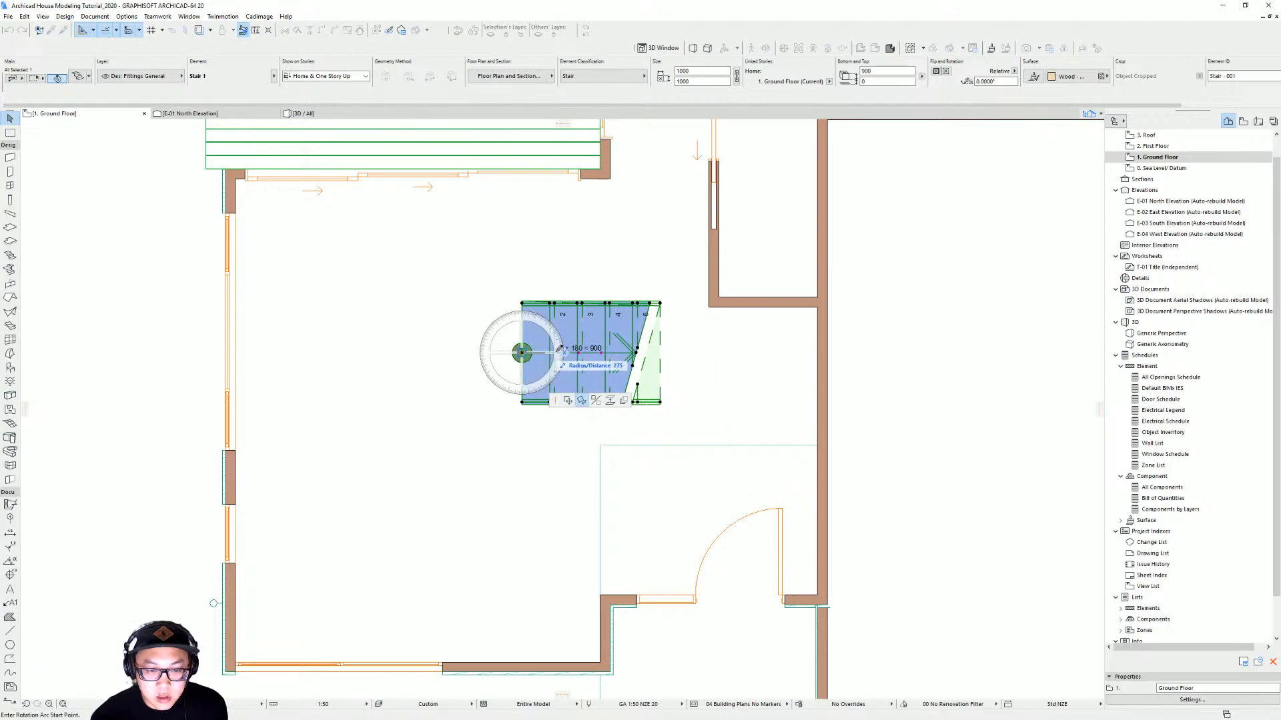
click(698, 351)
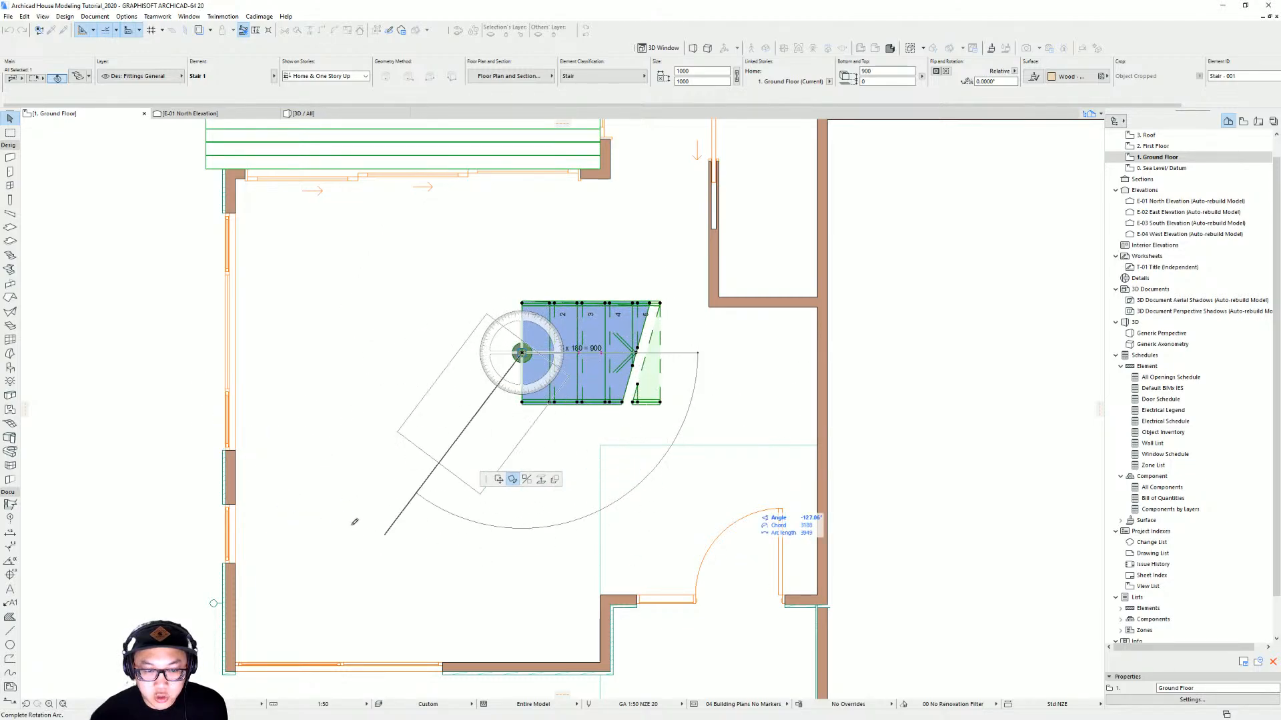
click(523, 534)
Move the rotated stair so its lower corner aligns with the adjacent room boundary edge
middle_drag(624, 370, 605, 346)
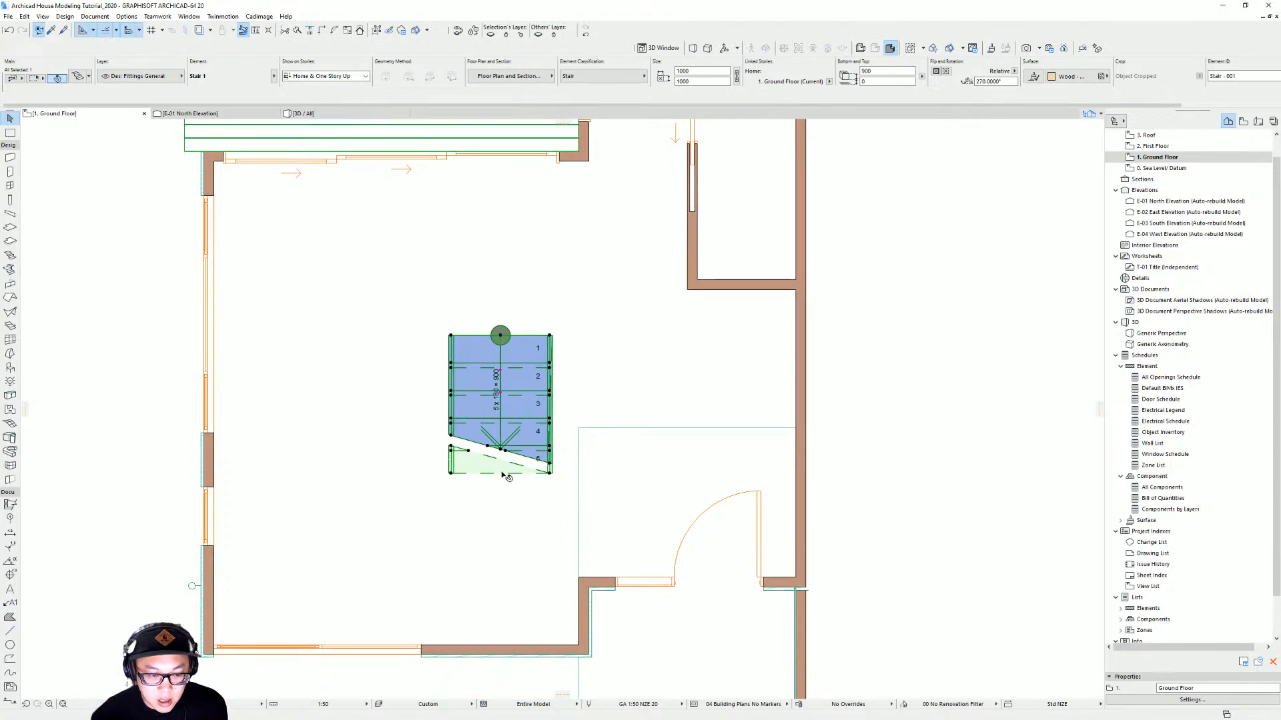
key(ctrl+d)
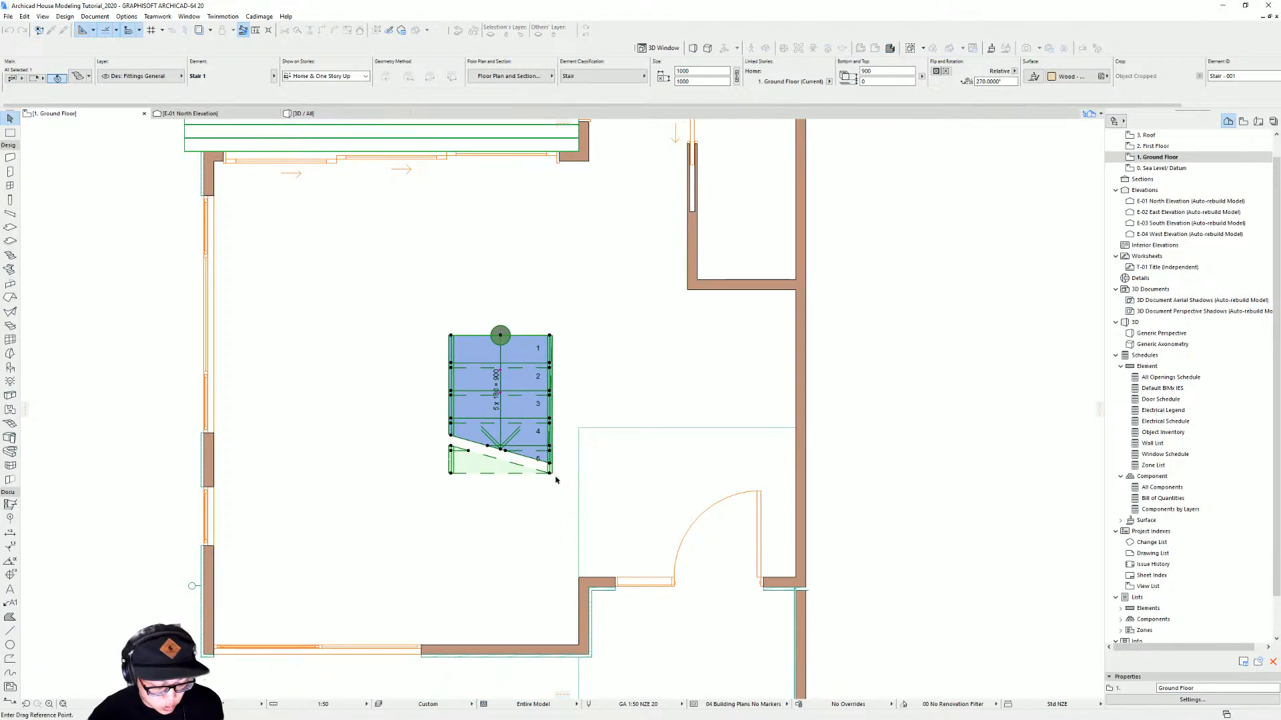
click(504, 465)
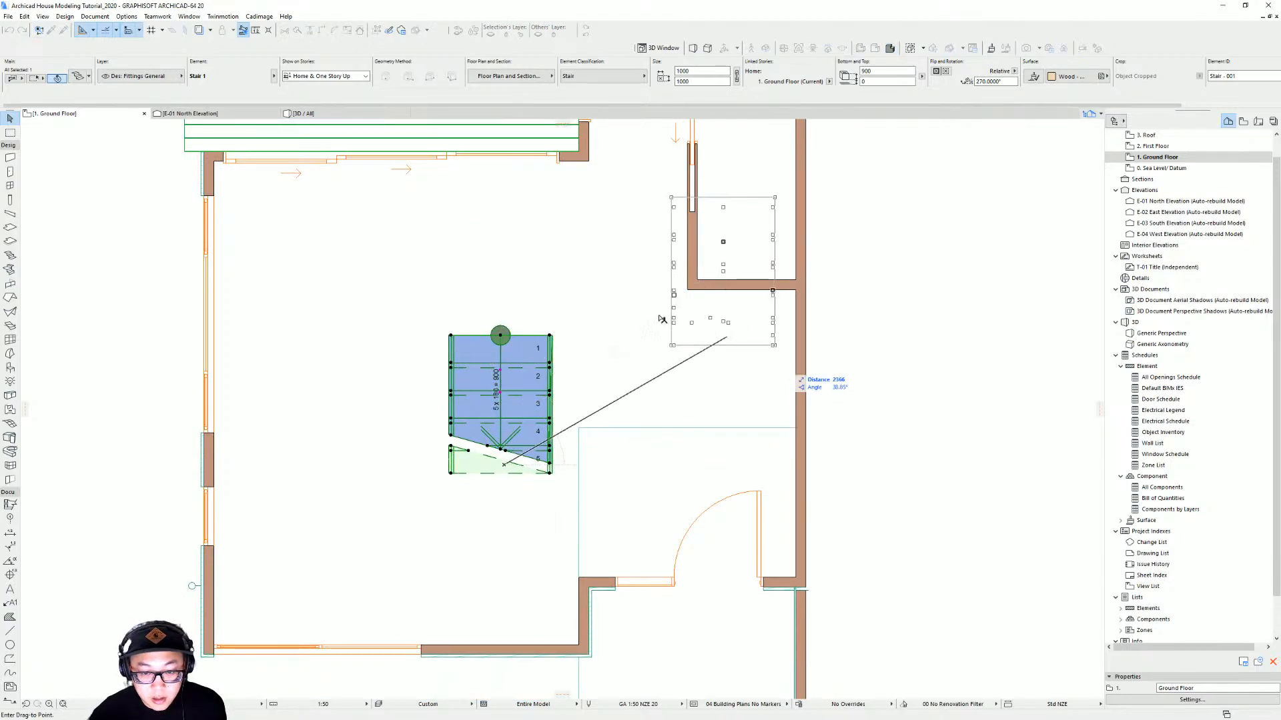
click(633, 408)
scroll(580, 415, up, 3)
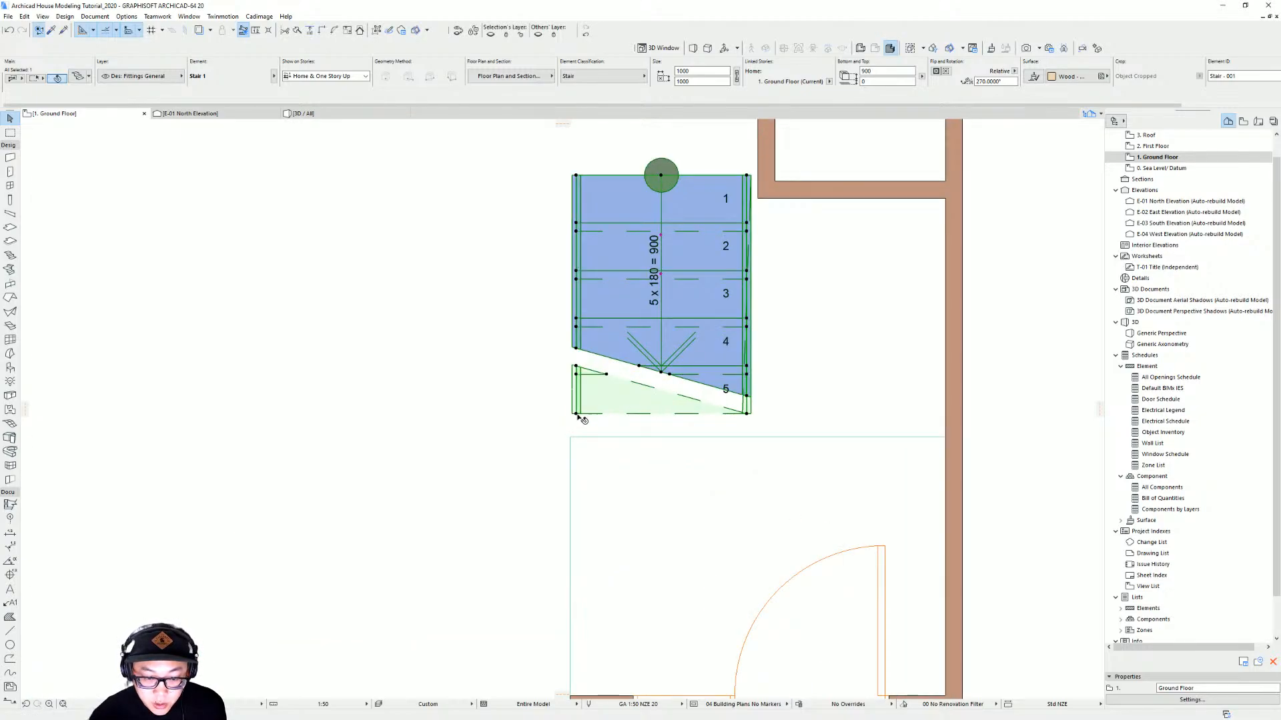
key(ctrl+d)
click(576, 414)
click(570, 438)
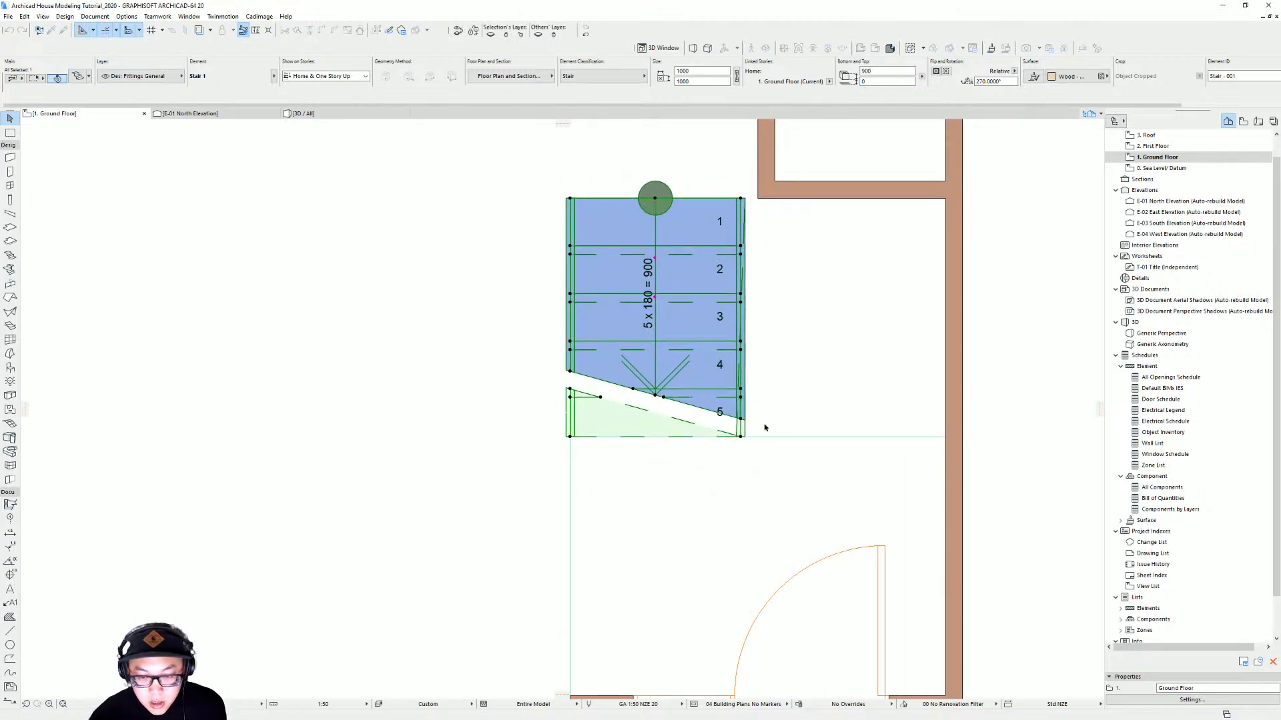
scroll(797, 434, down, 4)
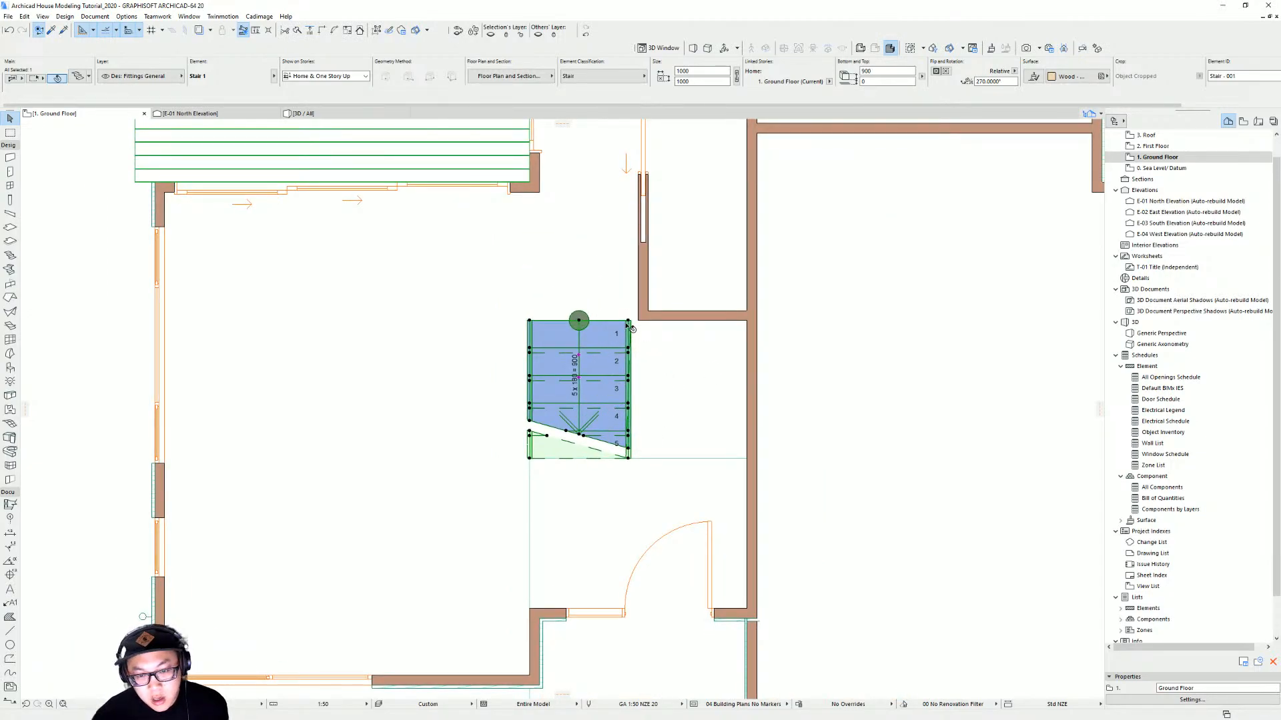
Open the stair's settings and StairMaker editor, and set the railing to No railing
double_click(630, 410)
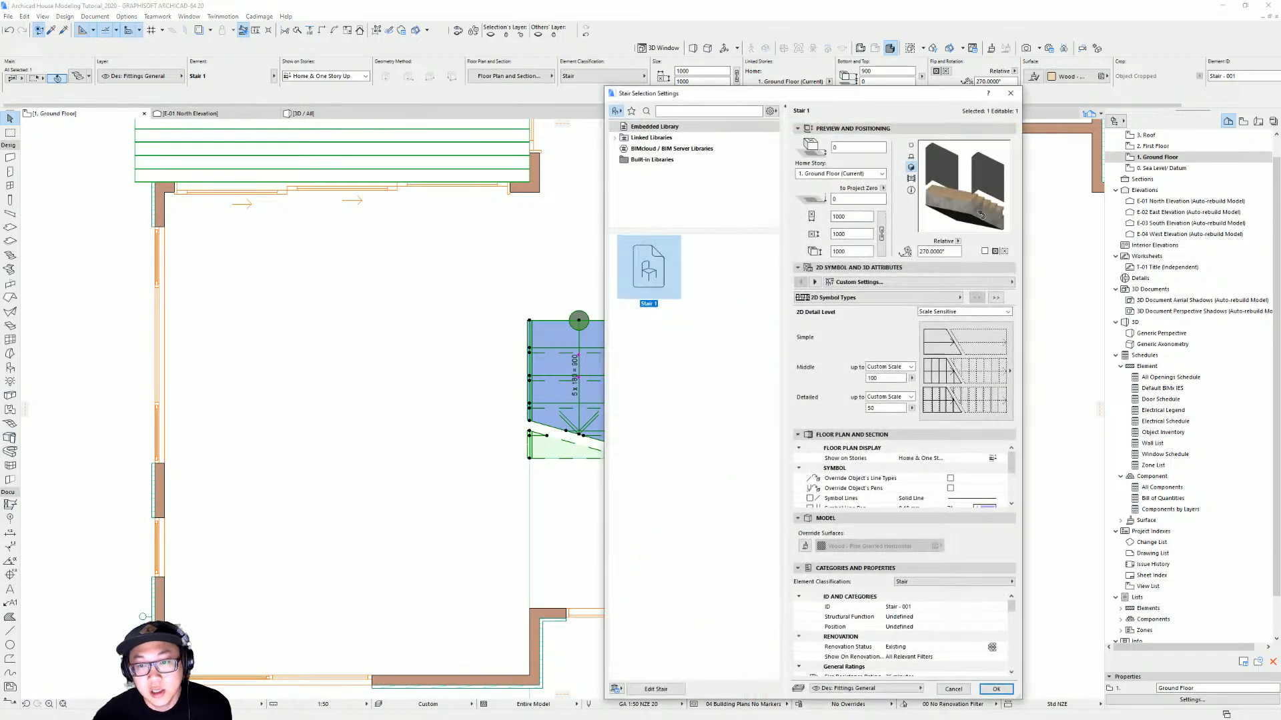
click(656, 691)
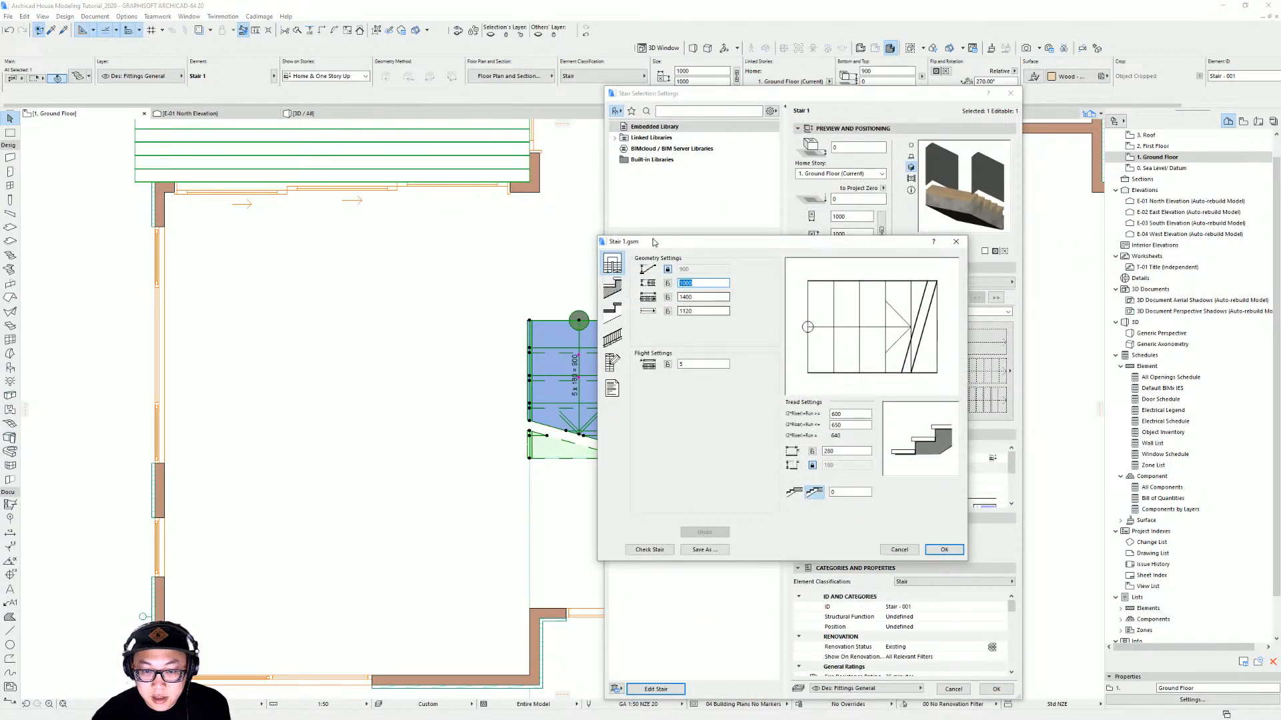
click(618, 342)
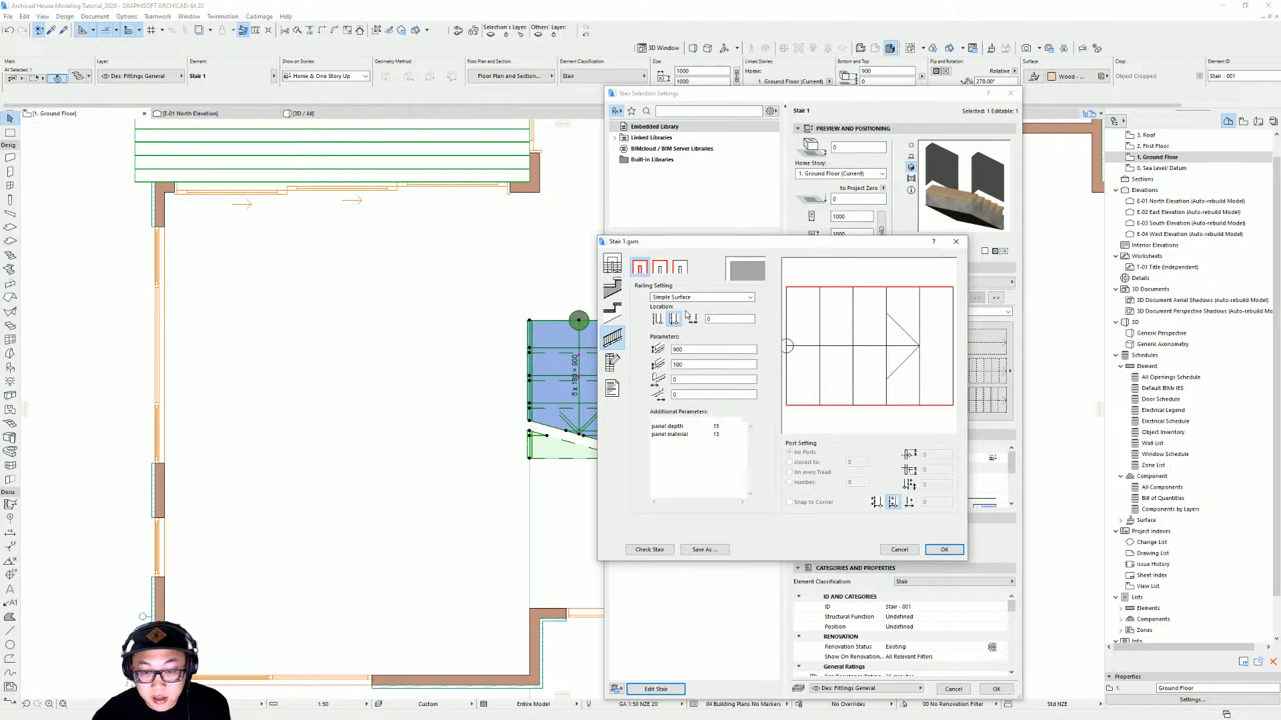
click(687, 298)
click(687, 307)
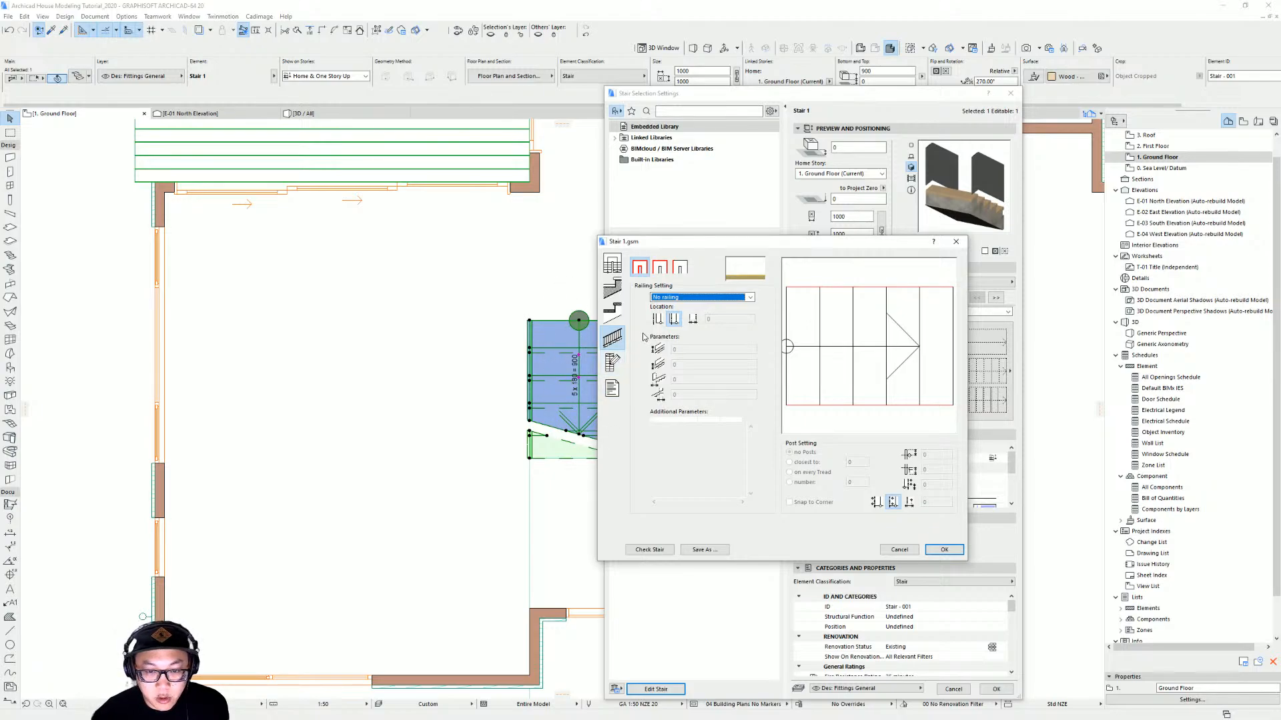
Change the stair symbol's fill background pen to a background pen and confirm the settings
click(610, 365)
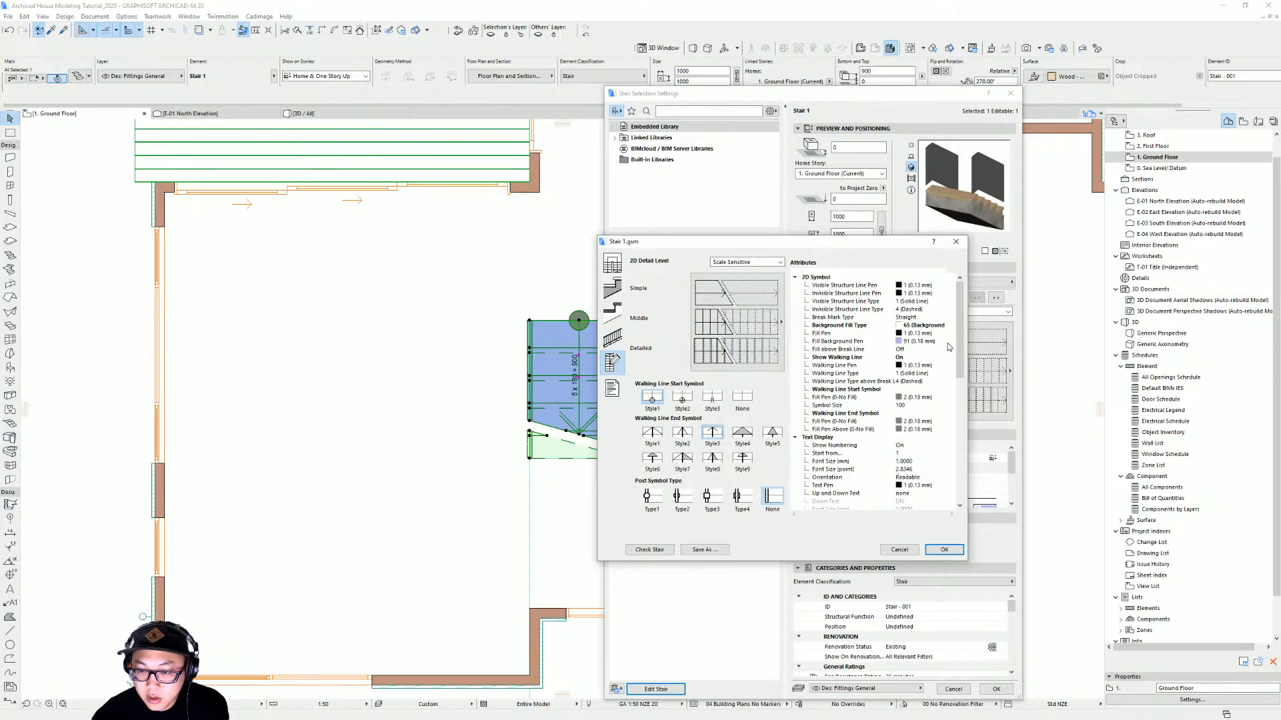
click(948, 347)
click(950, 341)
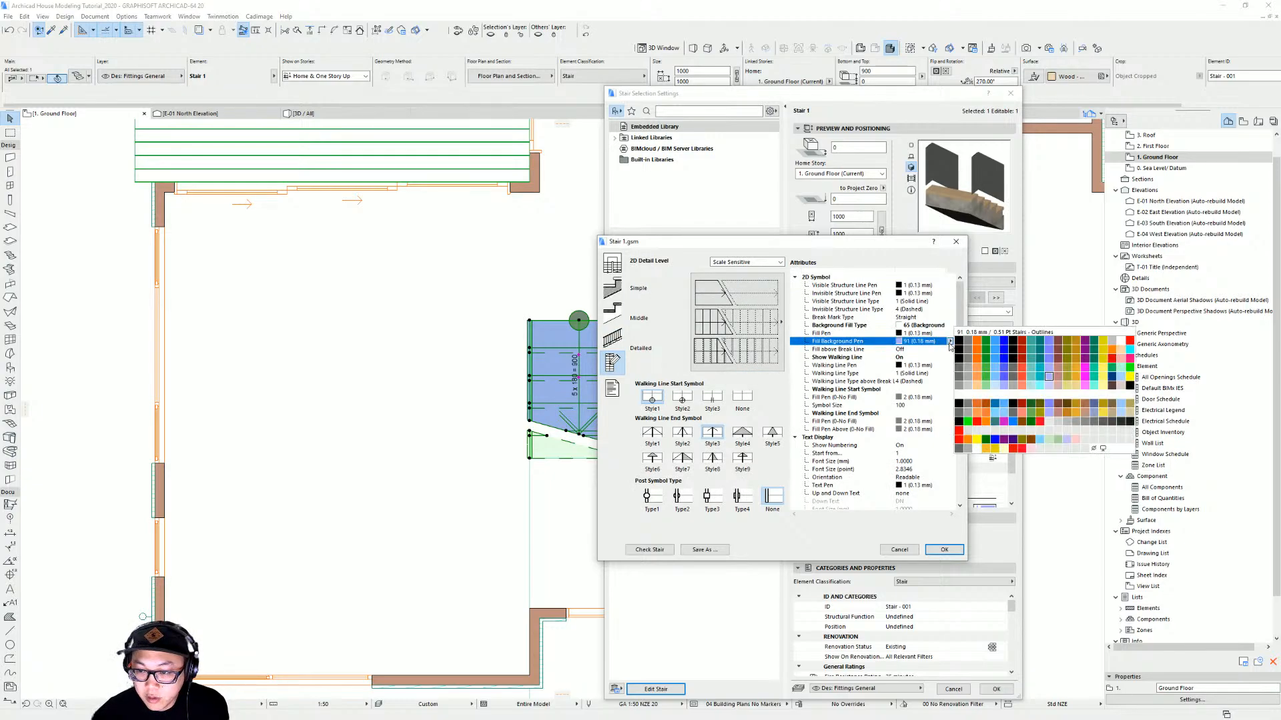
click(1123, 343)
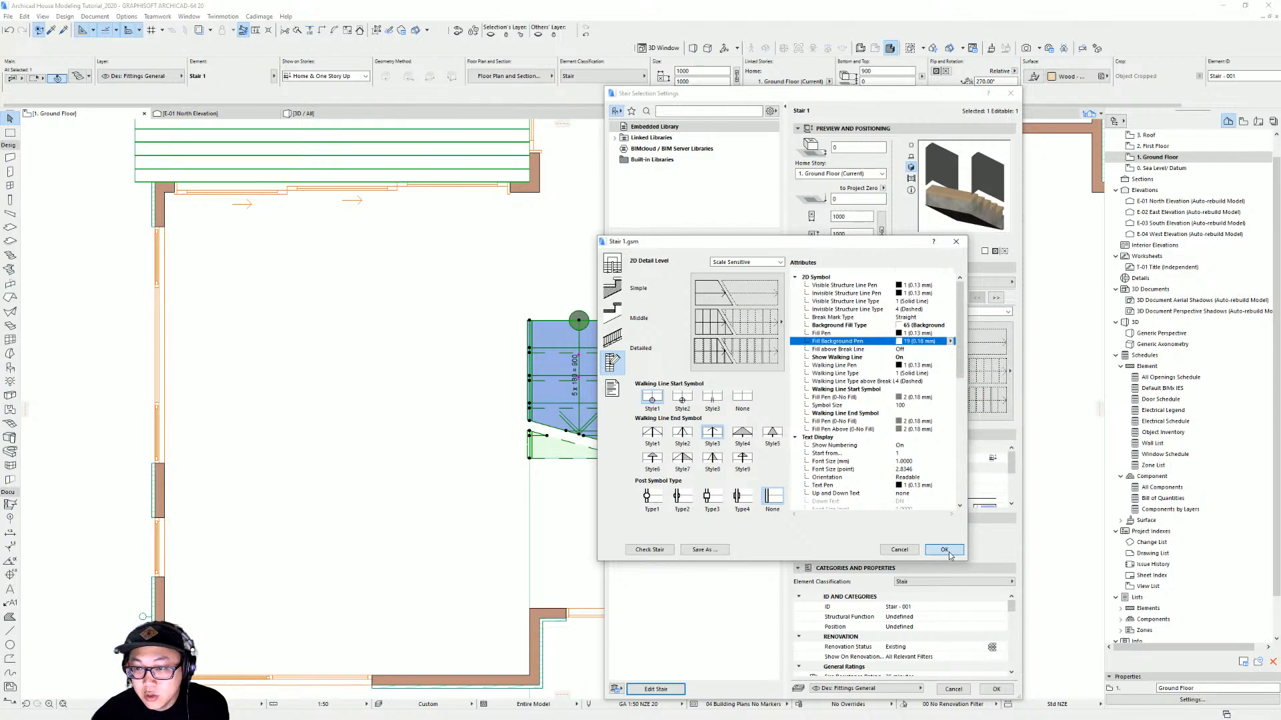
click(1005, 690)
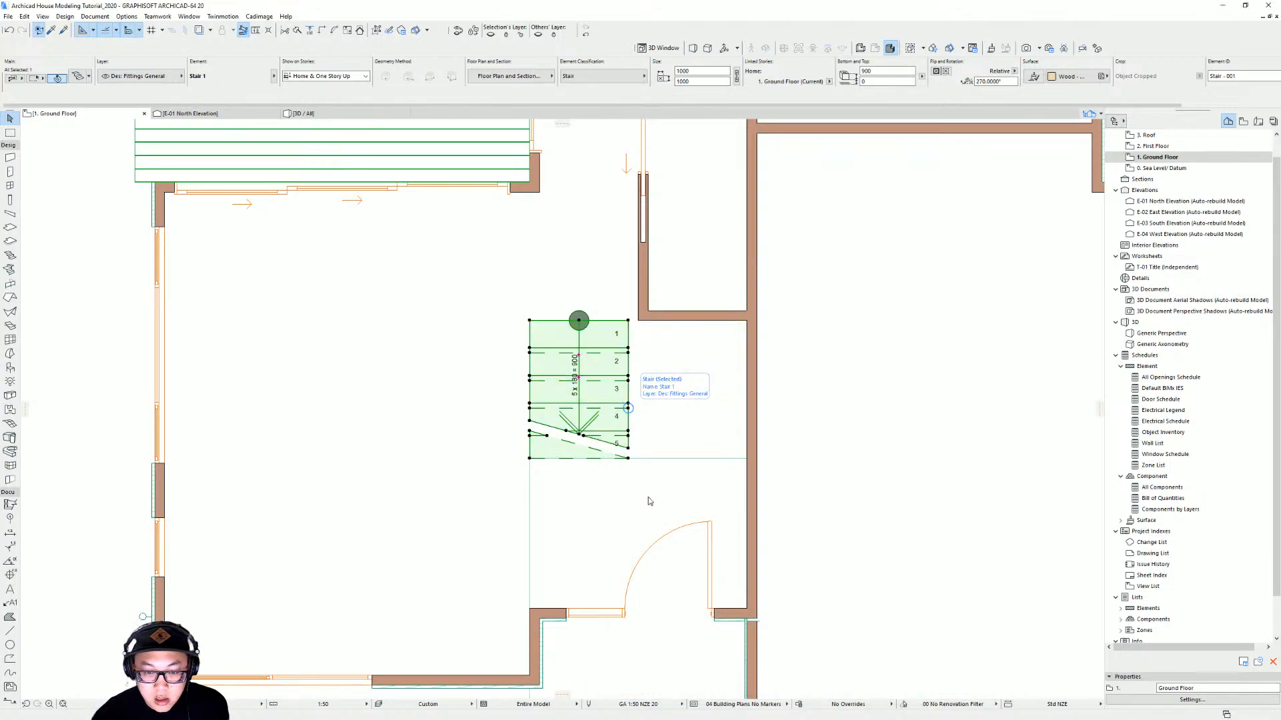
Select the stair and set its bottom offset to -900 mm
middle_drag(714, 346, 670, 387)
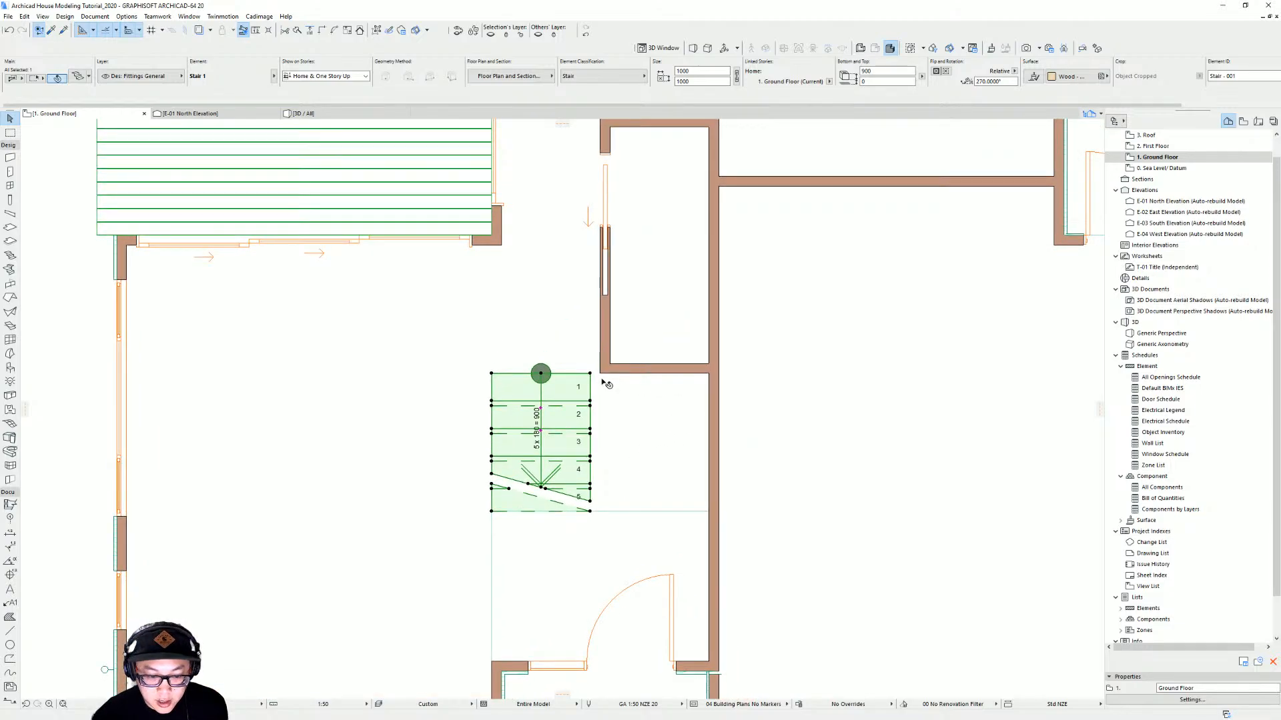
drag(591, 377, 601, 375)
key(Escape)
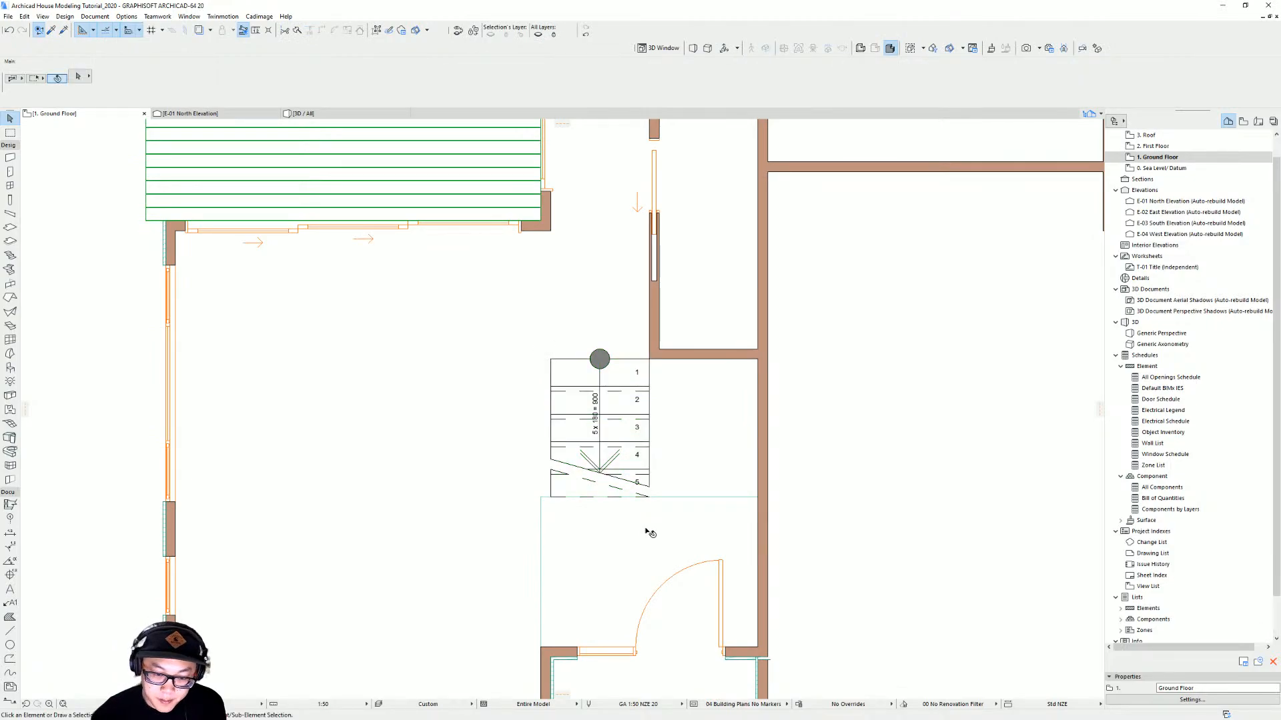
click(609, 417)
key(F3)
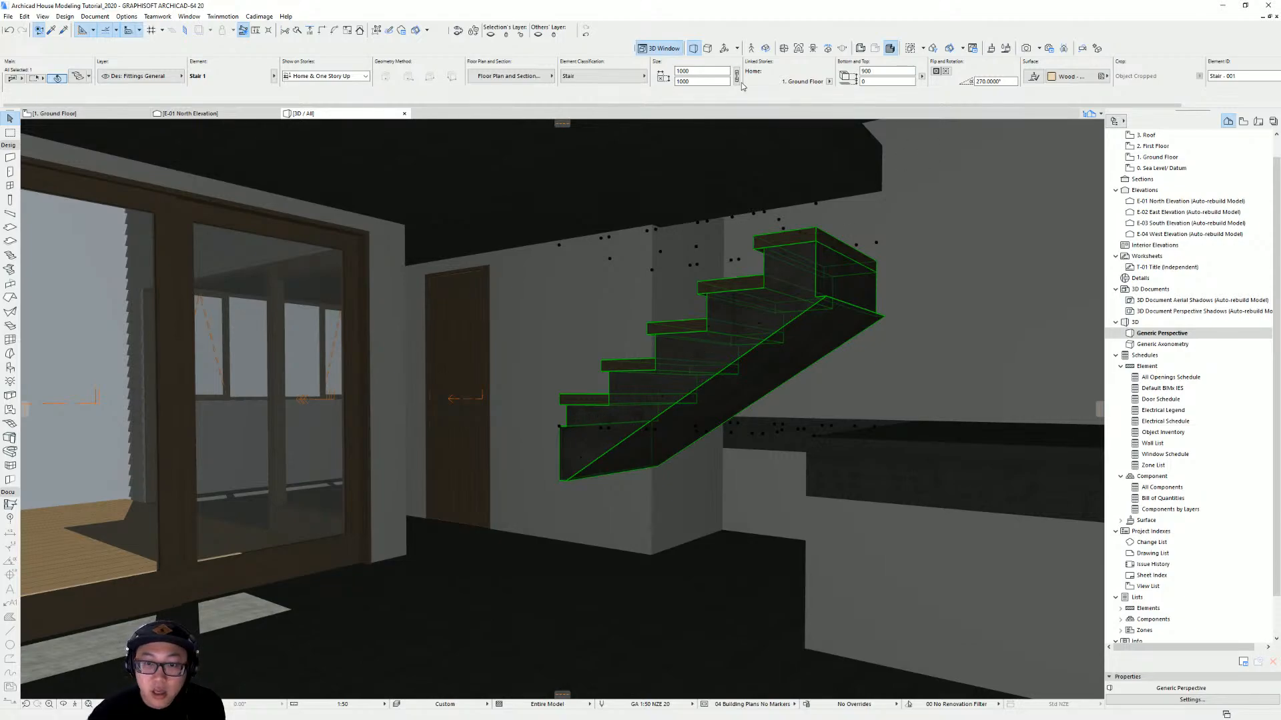
text(-9)
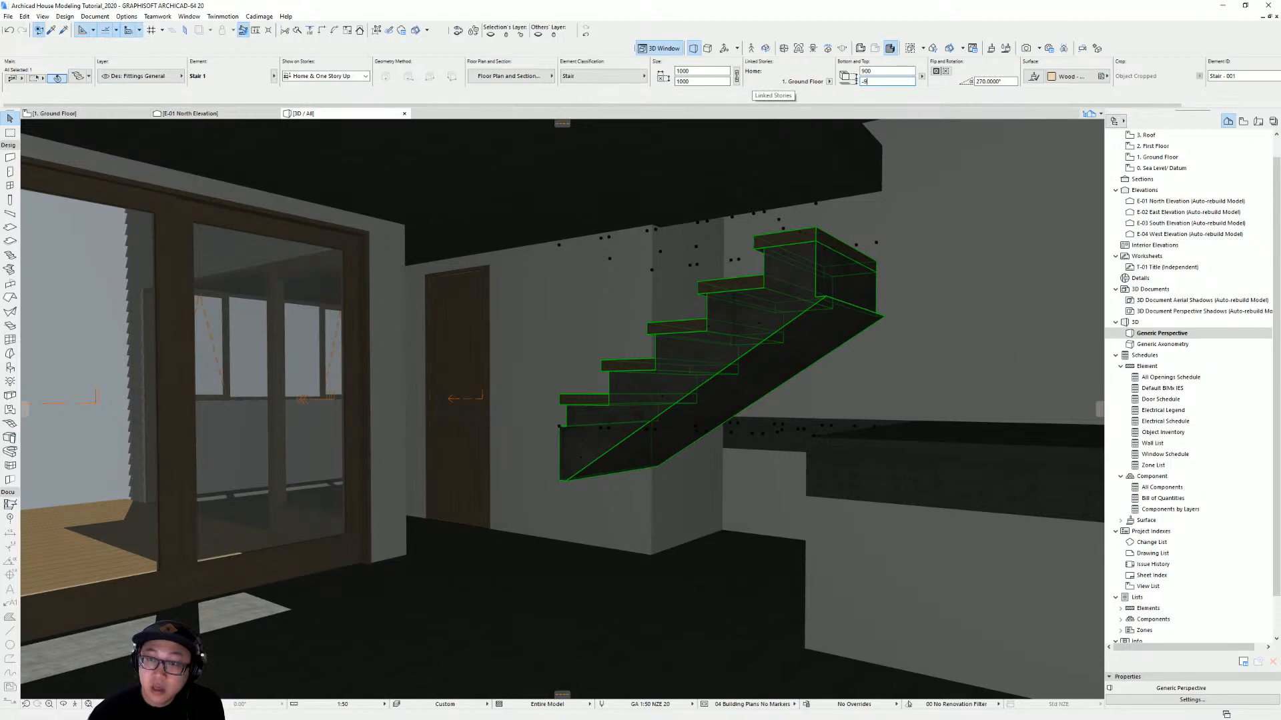
text(00)
key(Return)
Stretch the wall beside the stair so its end reaches the stair's outer corner
shift+middle_drag(762, 560, 975, 535)
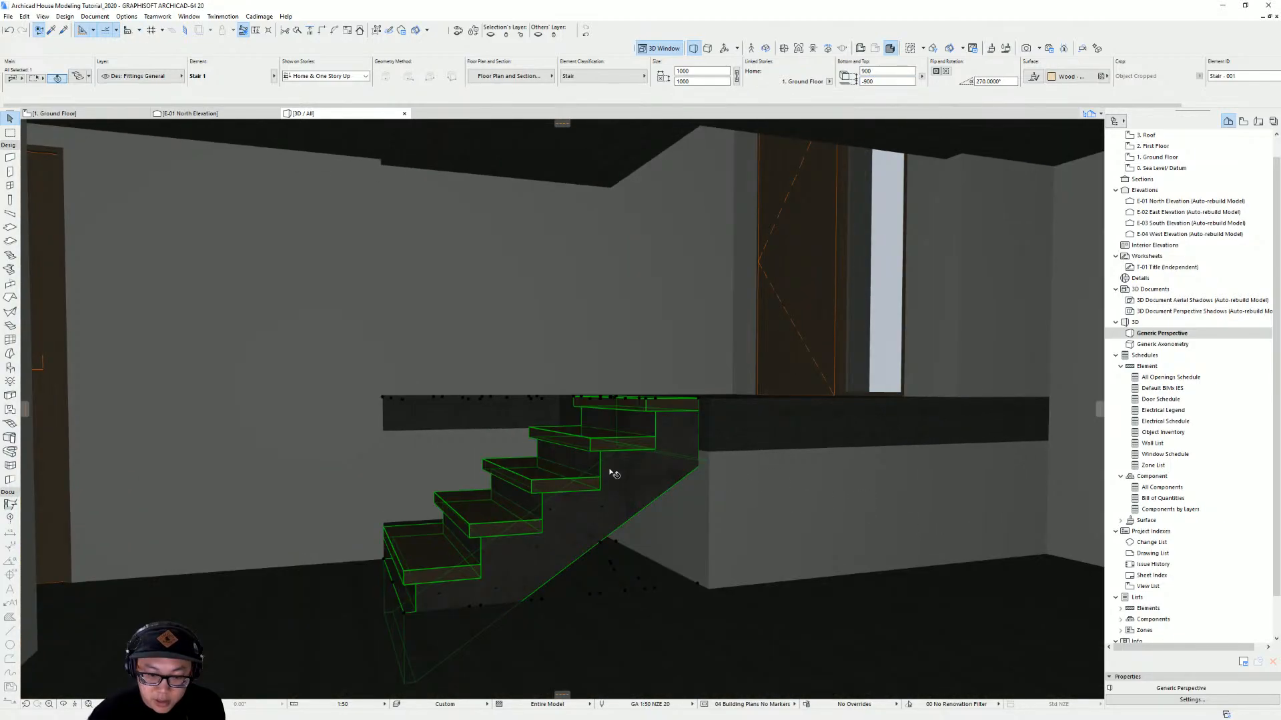
mouse_move(611, 471)
shift+middle_down()
mouse_move(643, 489)
mouse_move(699, 484)
mouse_move(728, 554)
mouse_move(701, 514)
mouse_move(740, 486)
mouse_move(727, 507)
mouse_move(748, 497)
shift+middle_up()
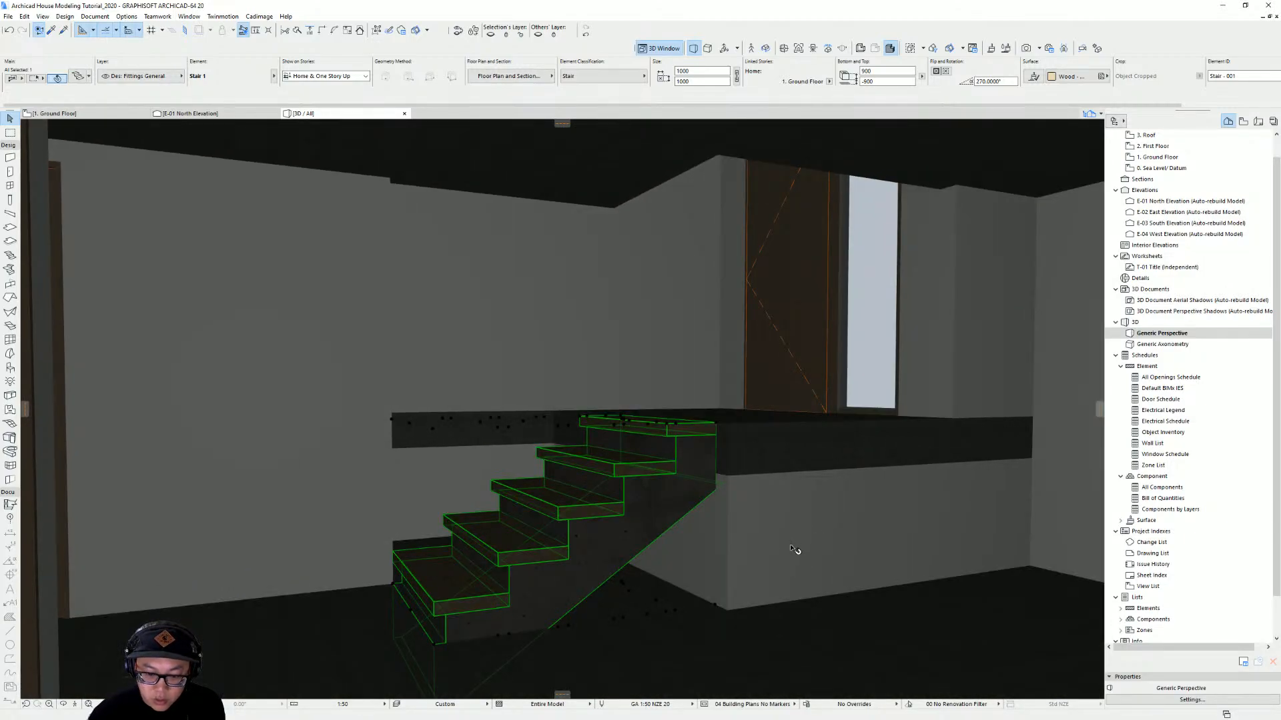
shift+middle_drag(615, 604, 586, 593)
click(354, 491)
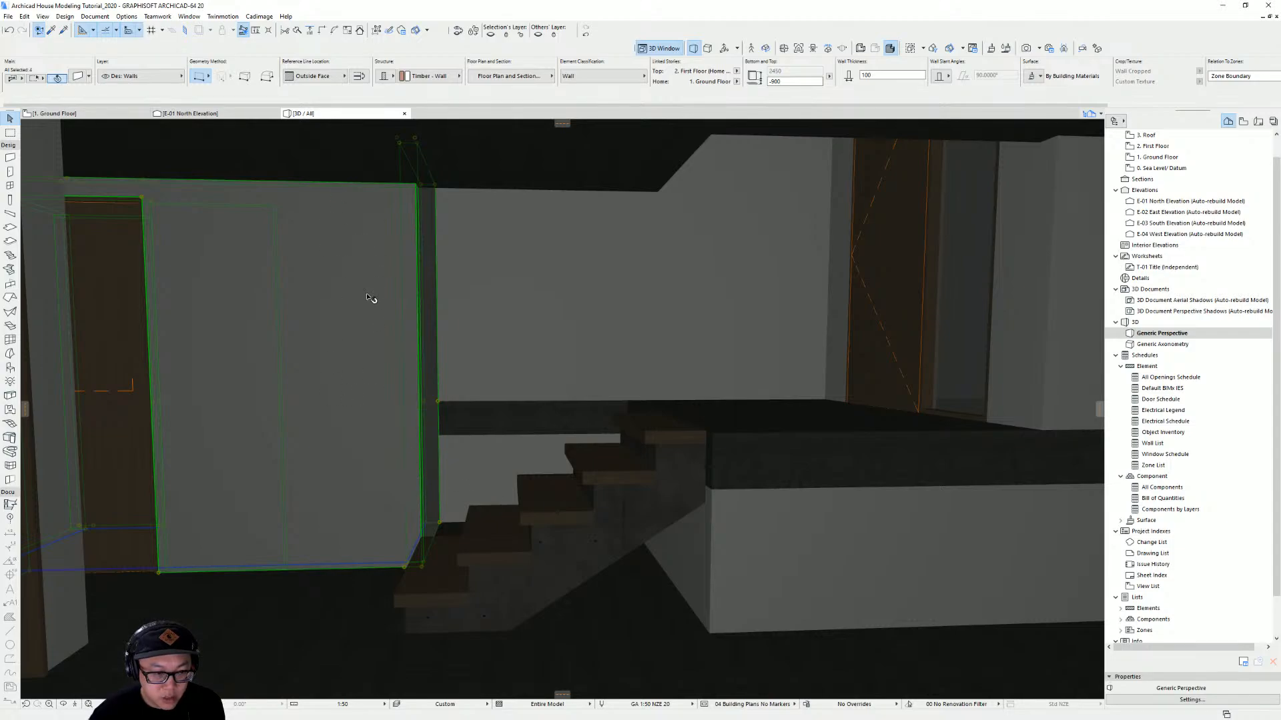
key(Escape)
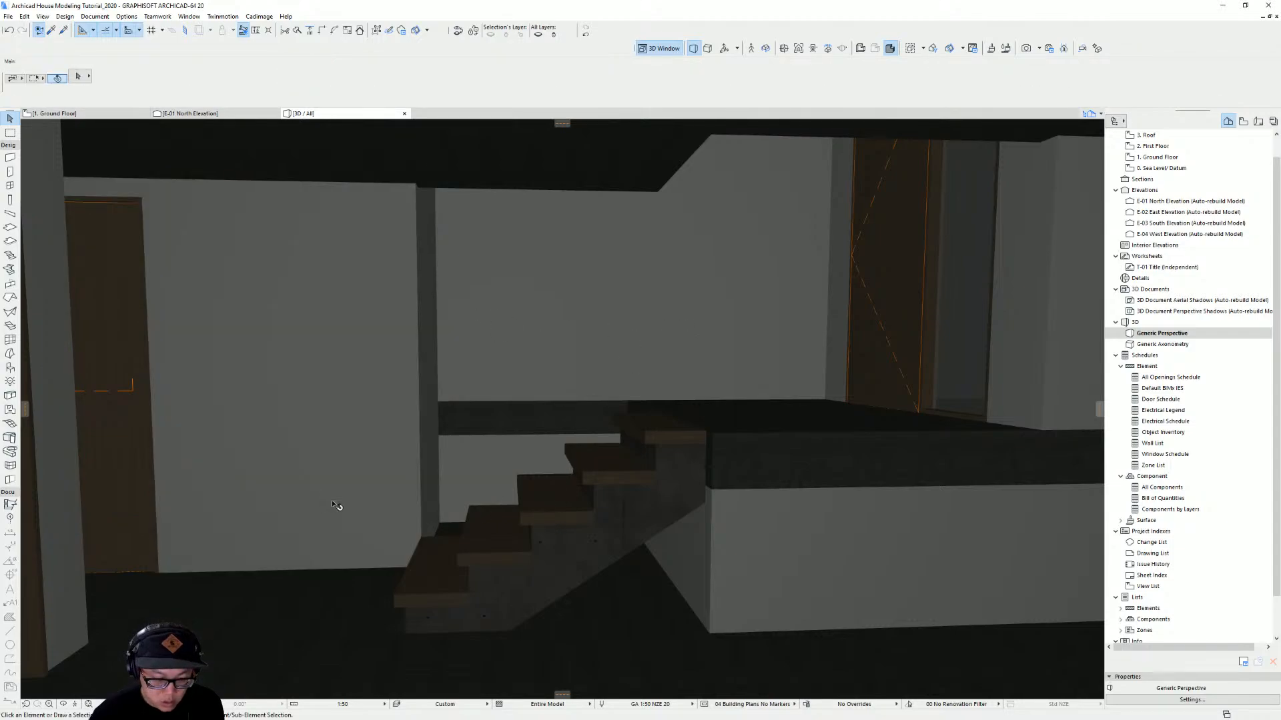
click(354, 462)
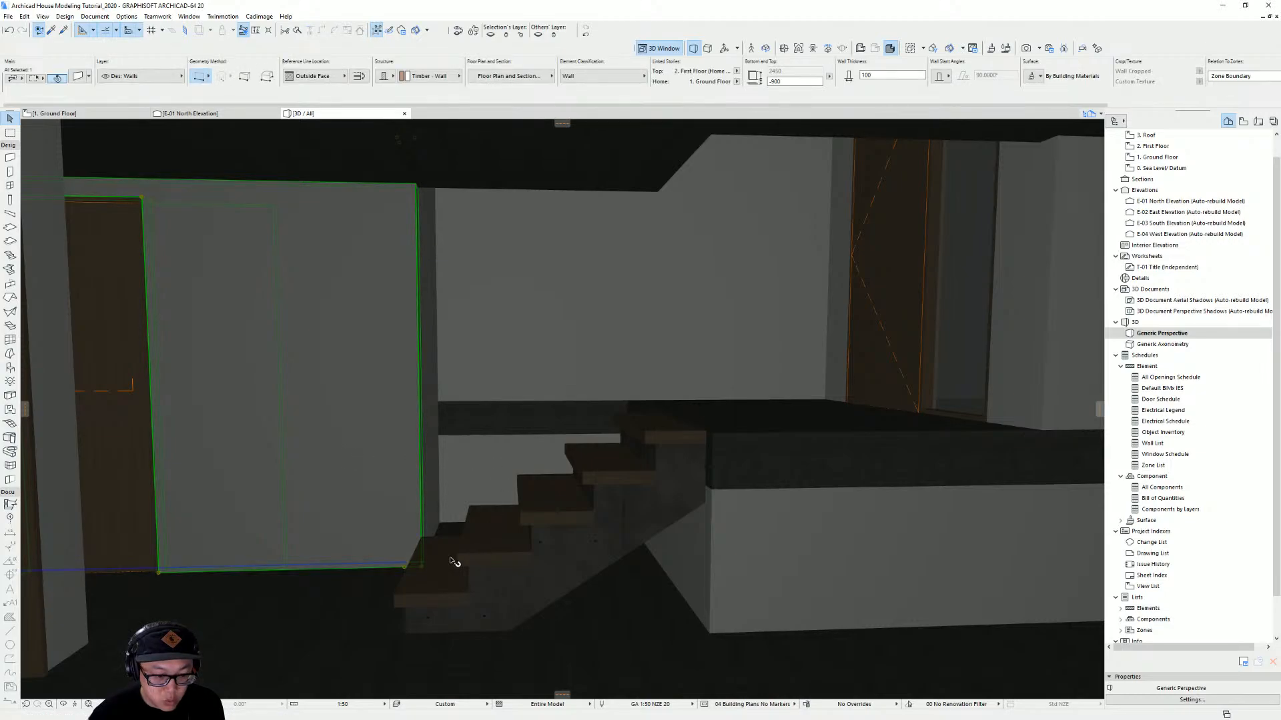
click(410, 565)
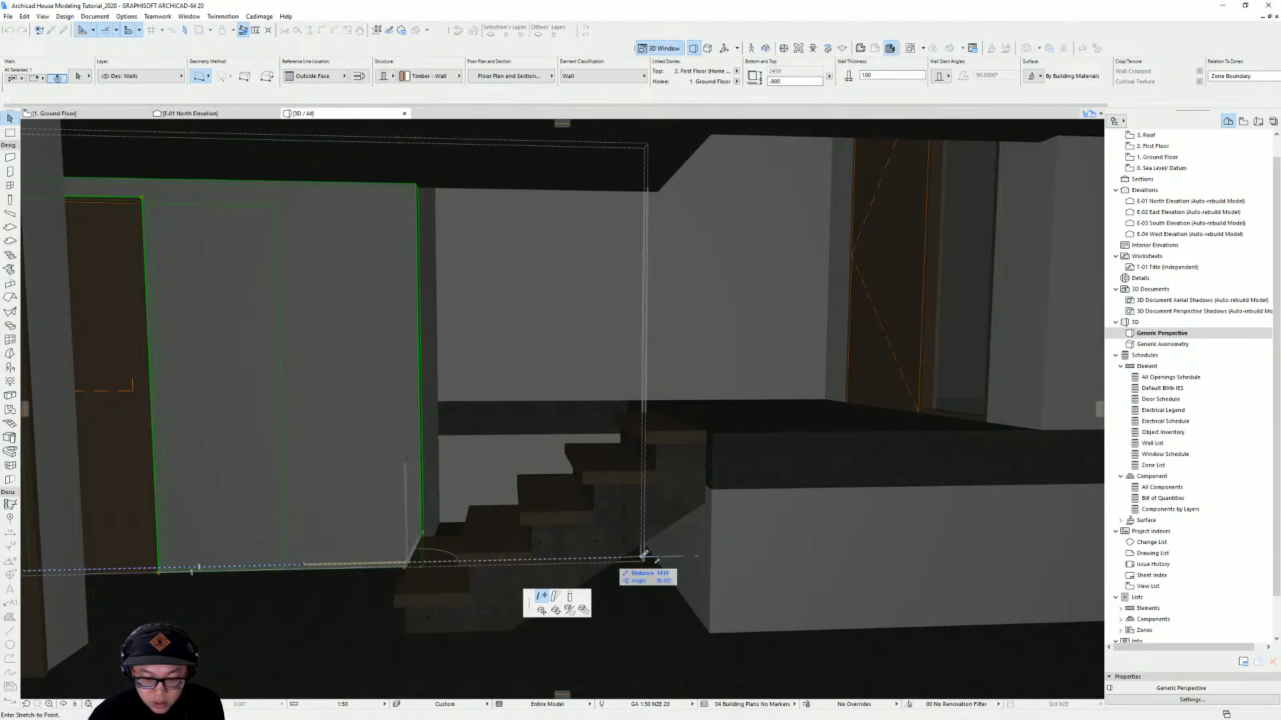
click(657, 555)
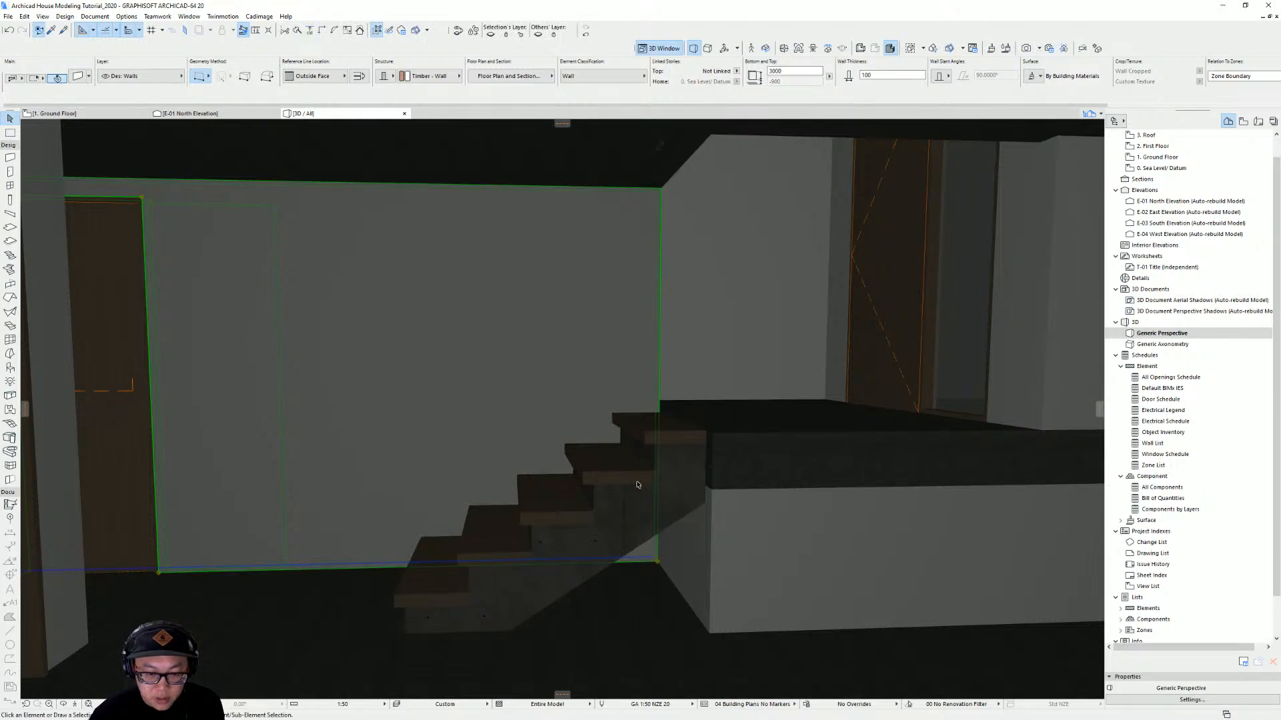
key(Escape)
Review the stair's settings and StairMaker geometry in the floor plan without changing them
mouse_move(671, 477)
shift+middle_down()
mouse_move(587, 465)
mouse_move(745, 463)
mouse_move(640, 453)
mouse_move(715, 455)
shift+middle_up()
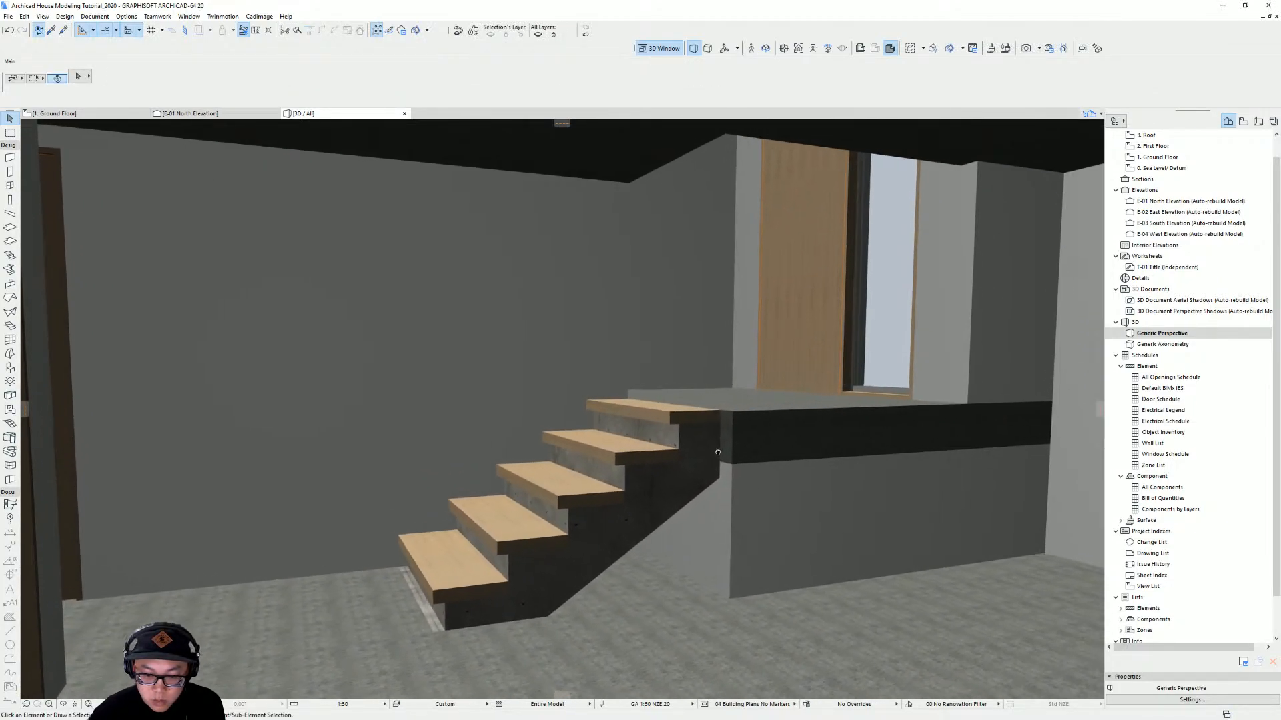
click(677, 489)
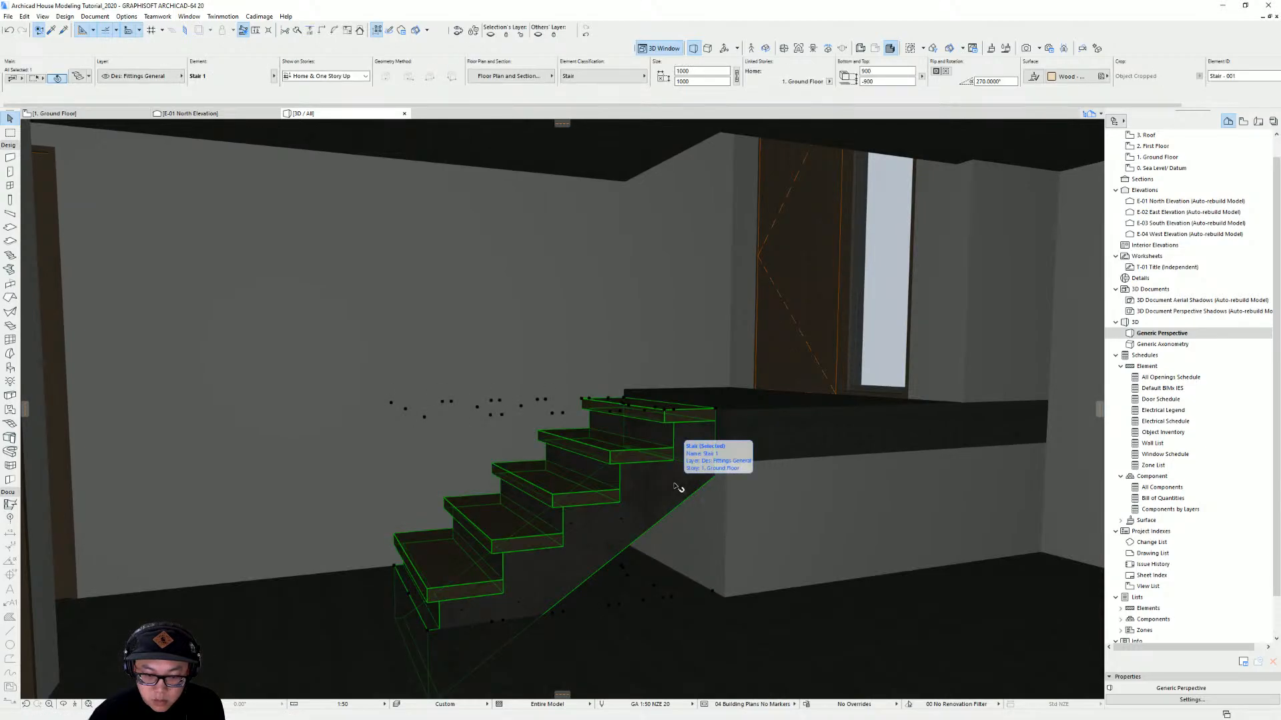
key(Escape)
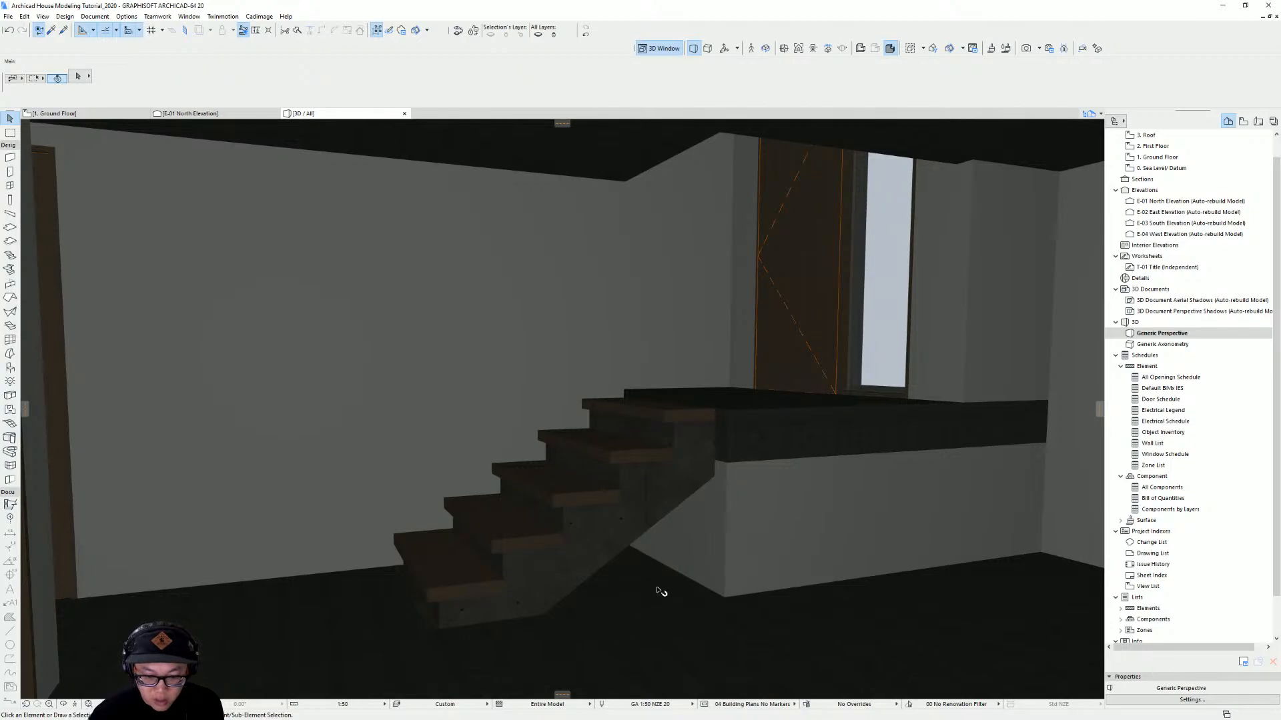
key(F2)
click(621, 479)
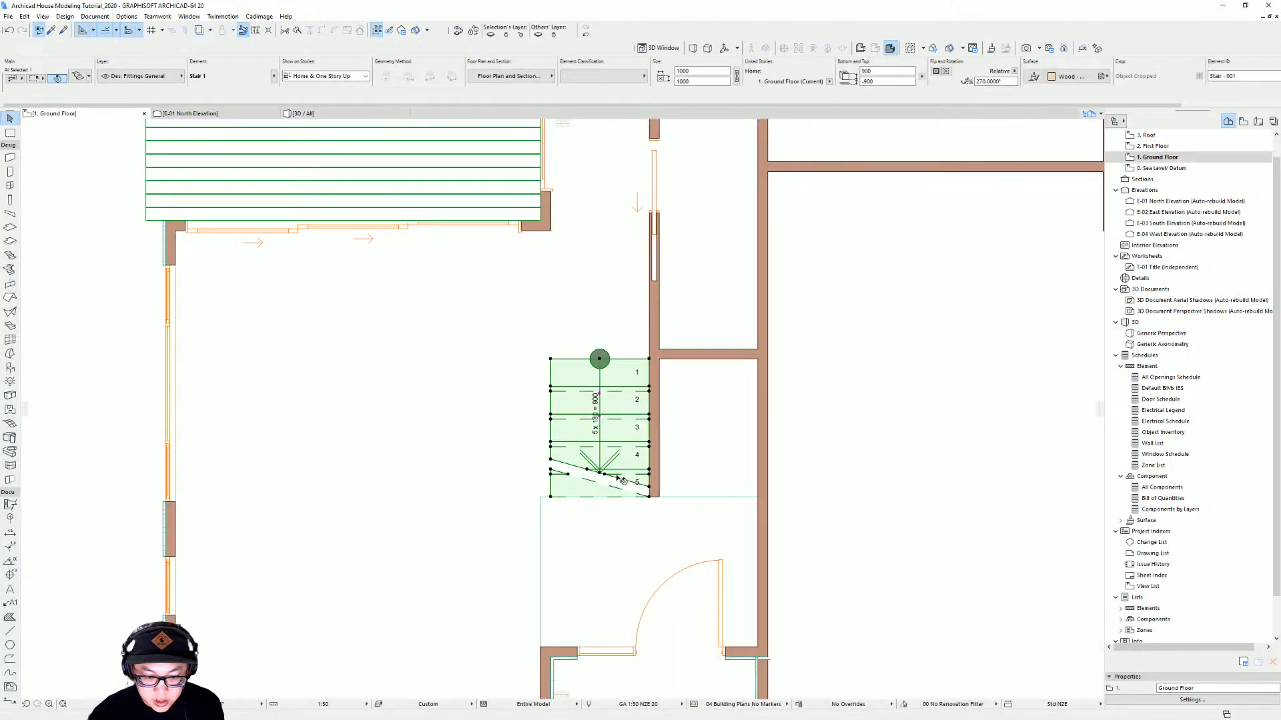
double_click(550, 493)
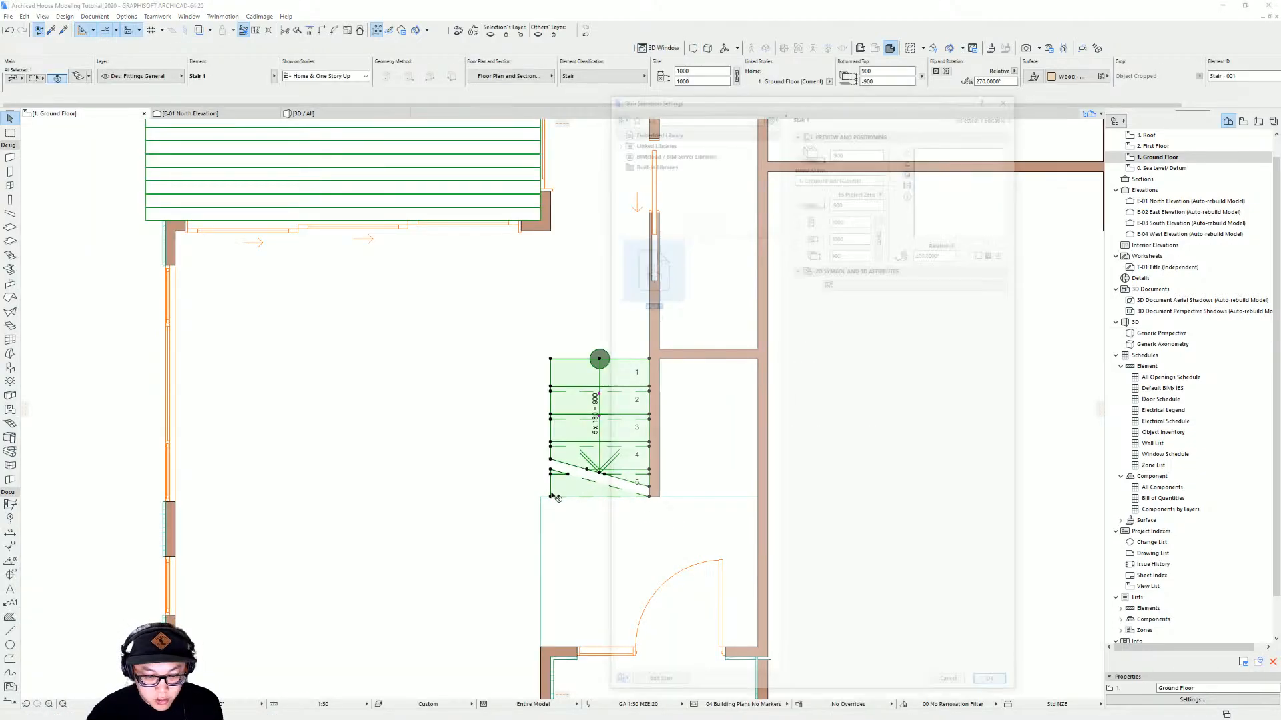
click(657, 690)
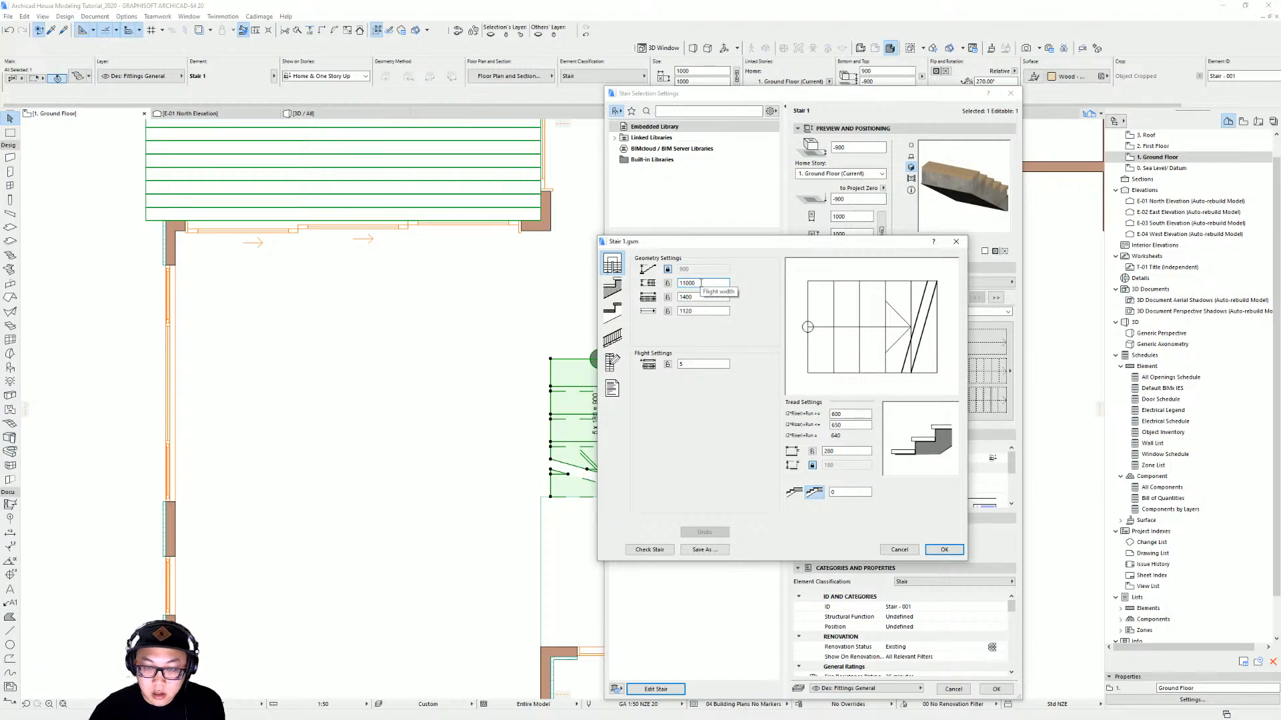
key(Return)
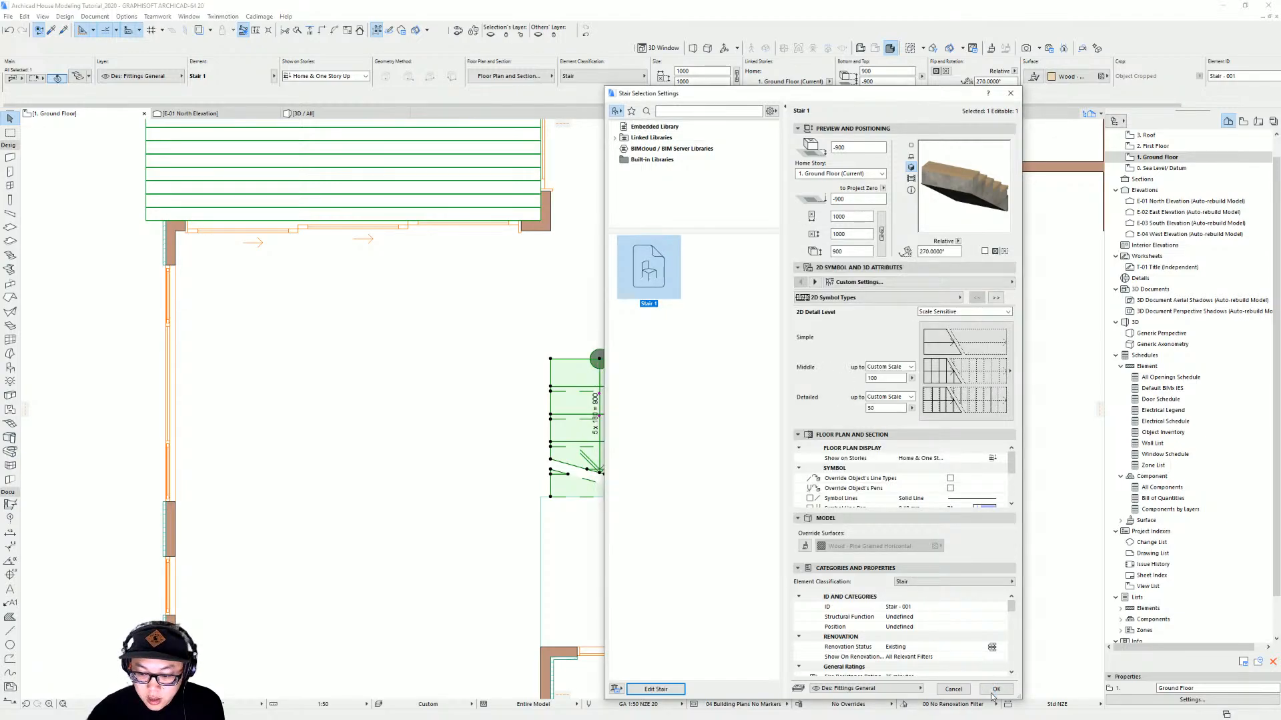
key(Return)
Move the stair slightly left in plan to line up with the wall edge
key(ctrl+d)
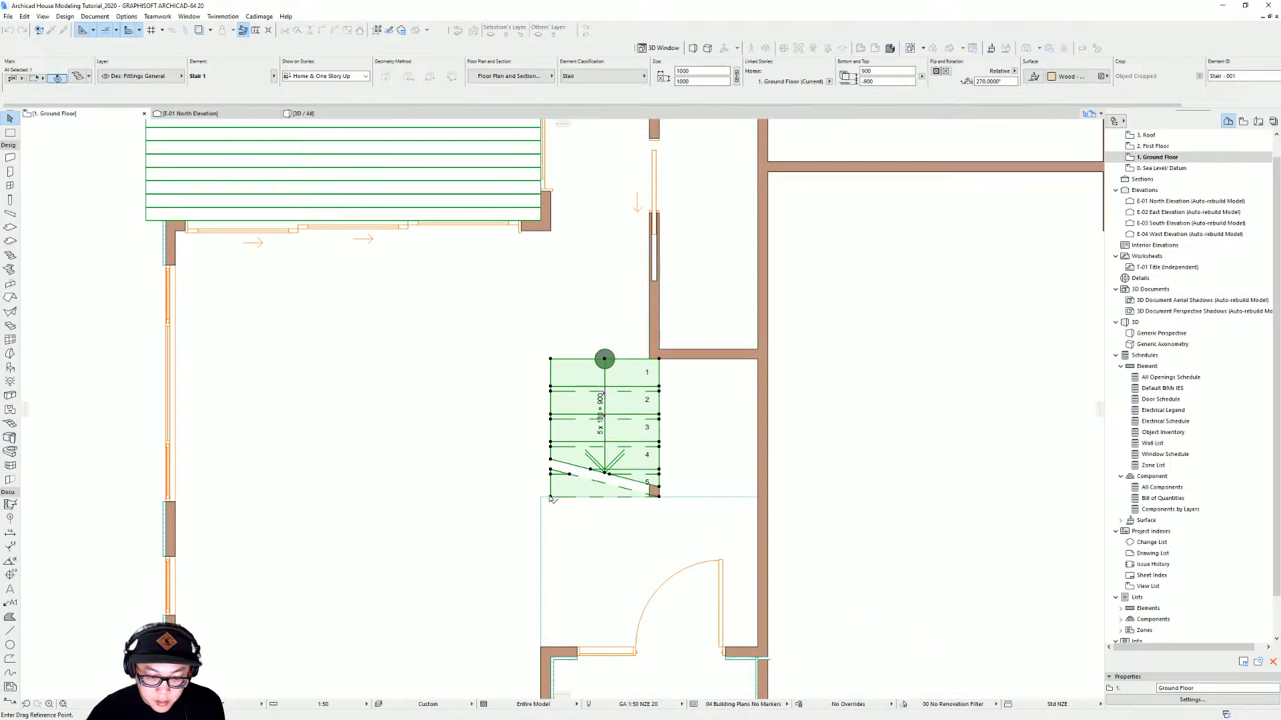
click(550, 497)
click(541, 497)
key(Escape)
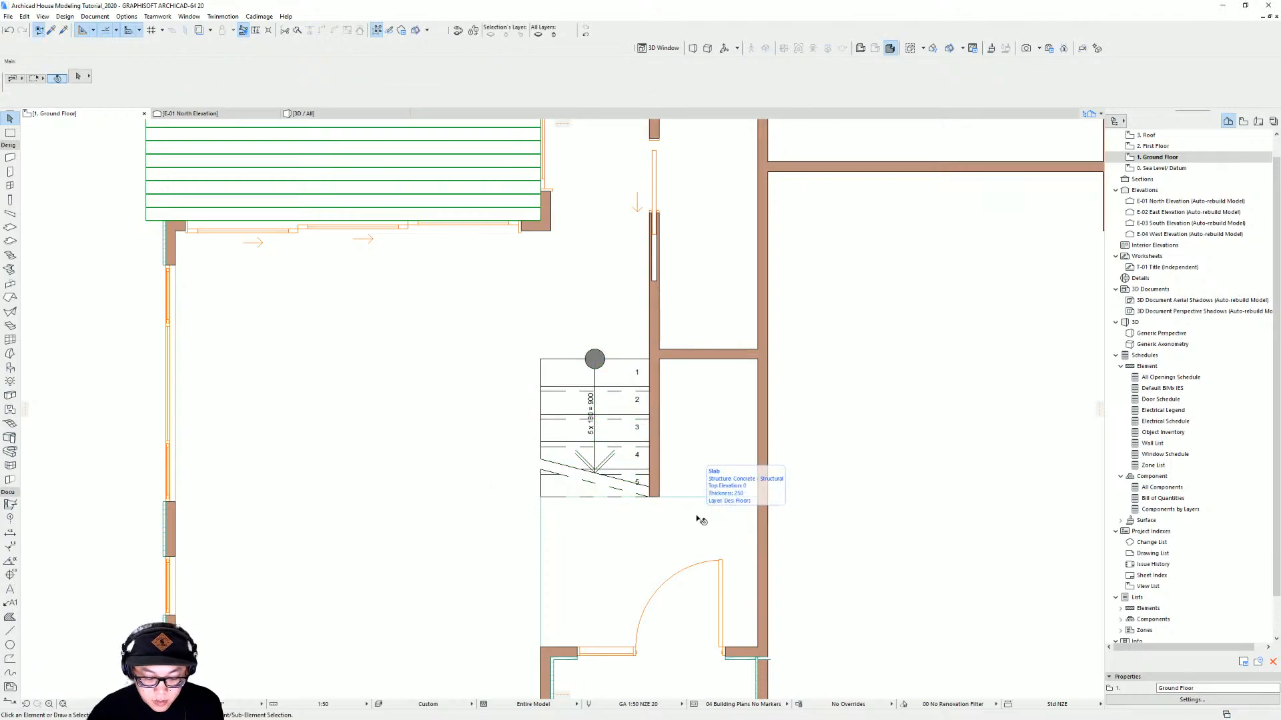
Draw a wall beneath the stair from the room wall's corner to the stair's lower end
key(F3)
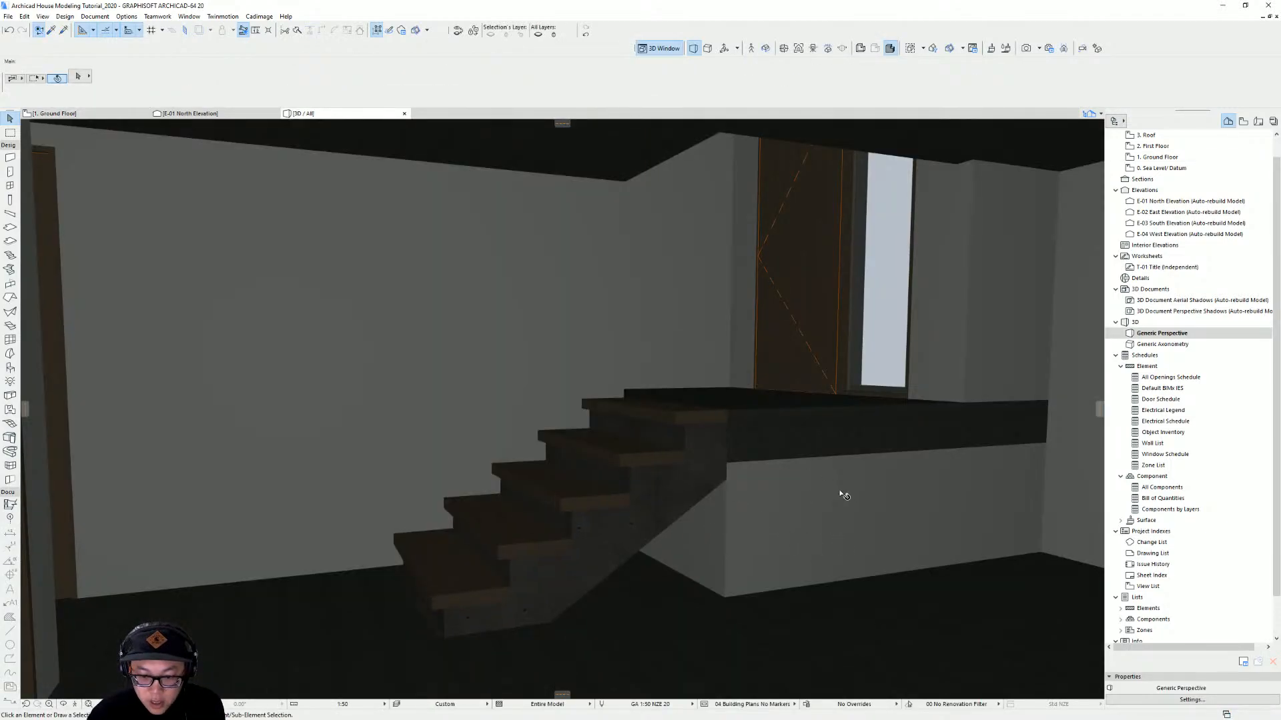
middle_drag(844, 495, 762, 481)
middle_drag(646, 476, 713, 477)
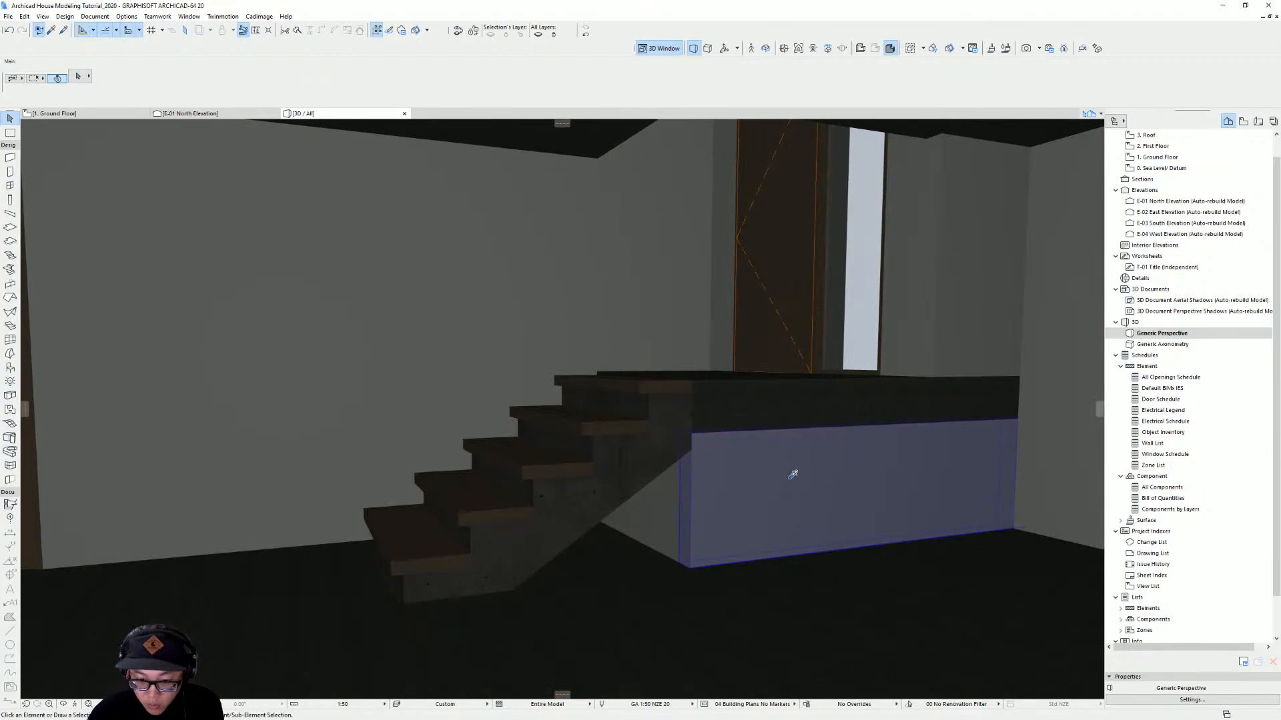
alt+click(790, 481)
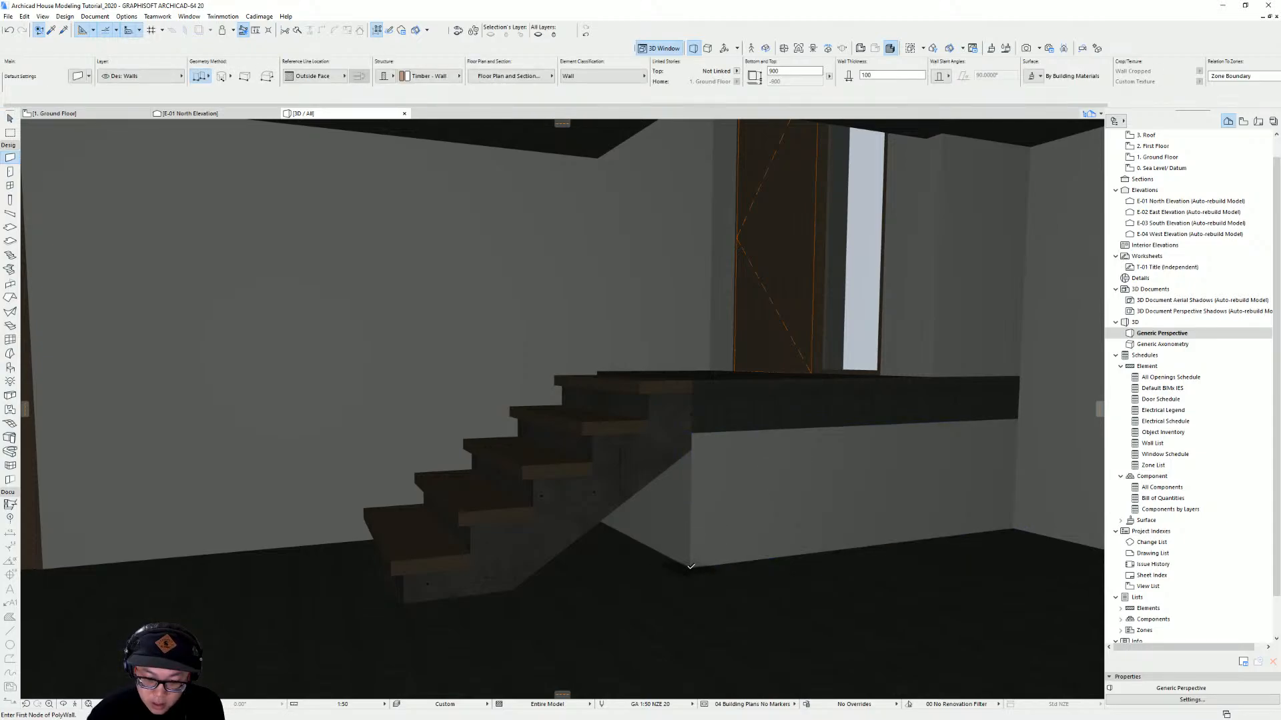
click(690, 565)
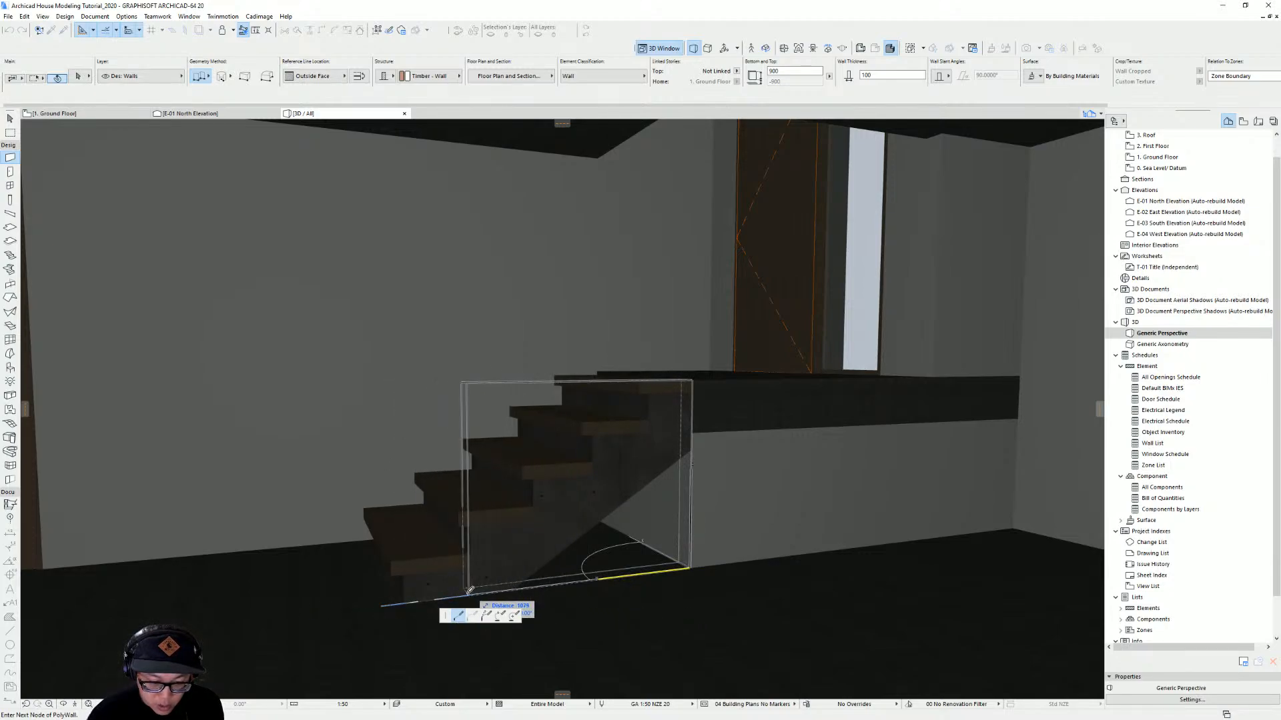
double_click(470, 591)
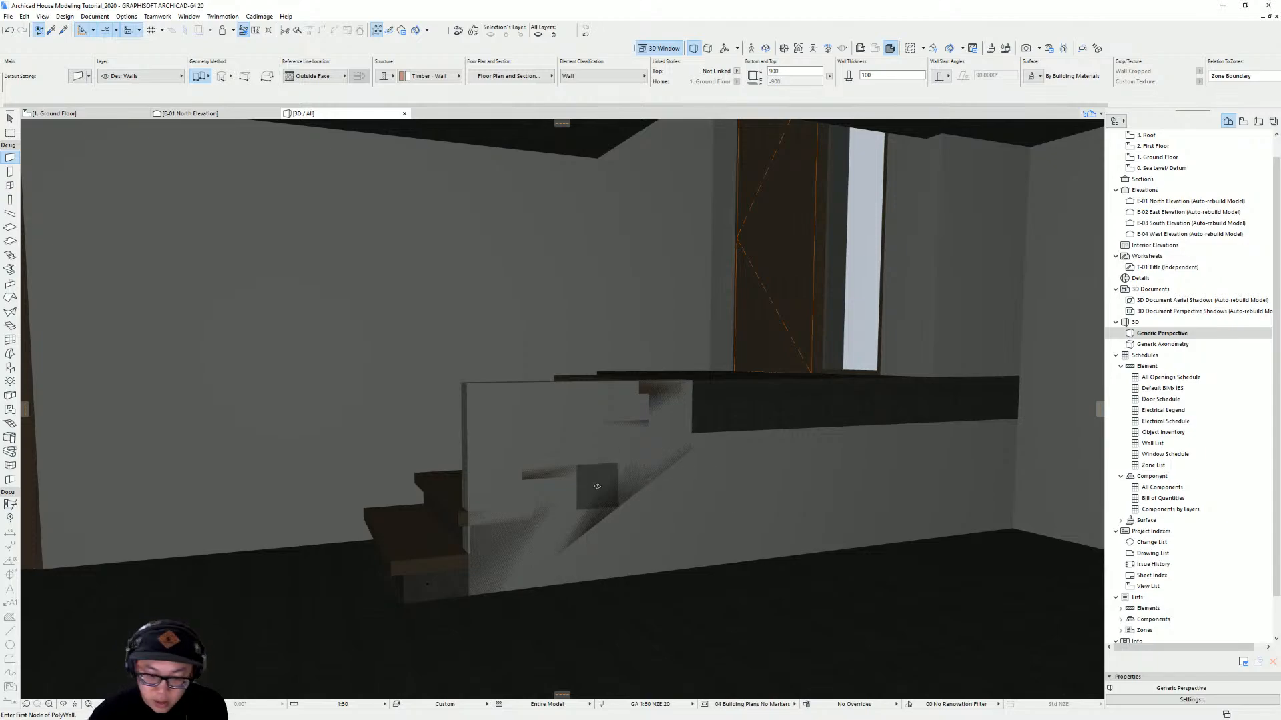
Subtract the stair from the new wall with Solid Element Operations, using Subtraction with upwards extrusion
middle_drag(692, 493, 622, 487)
middle_drag(569, 522, 636, 526)
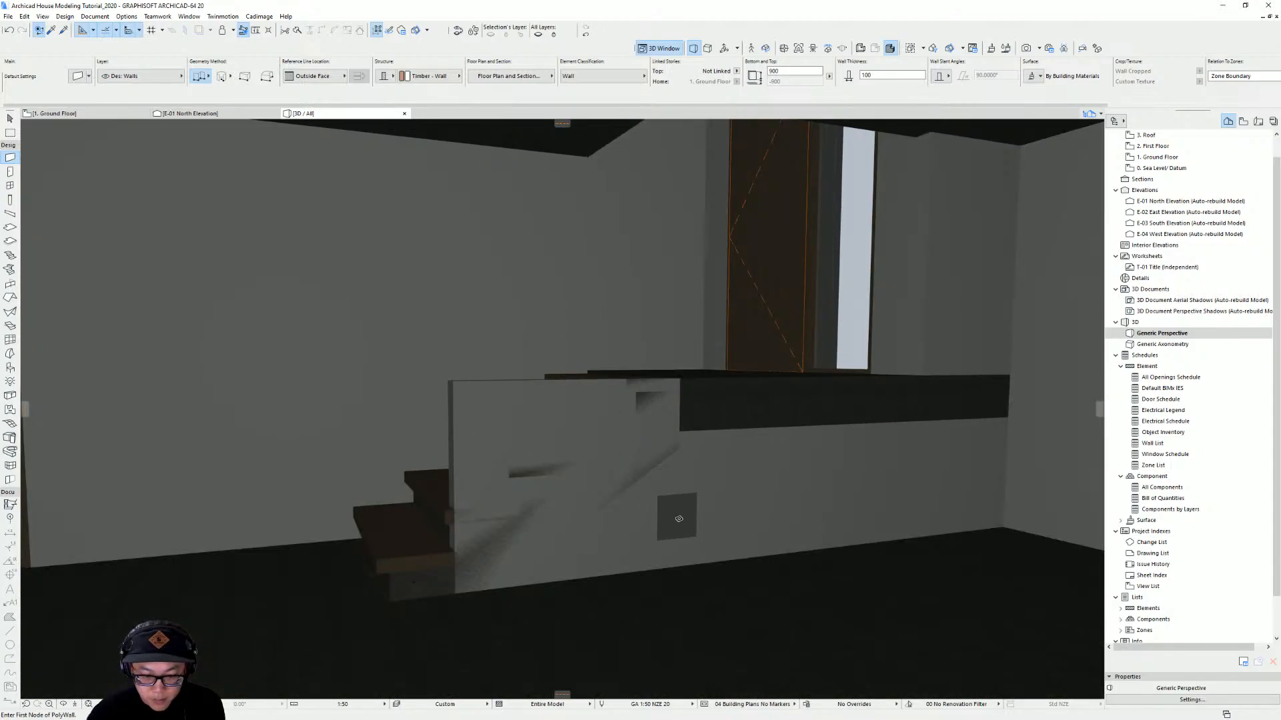
shift+click(642, 533)
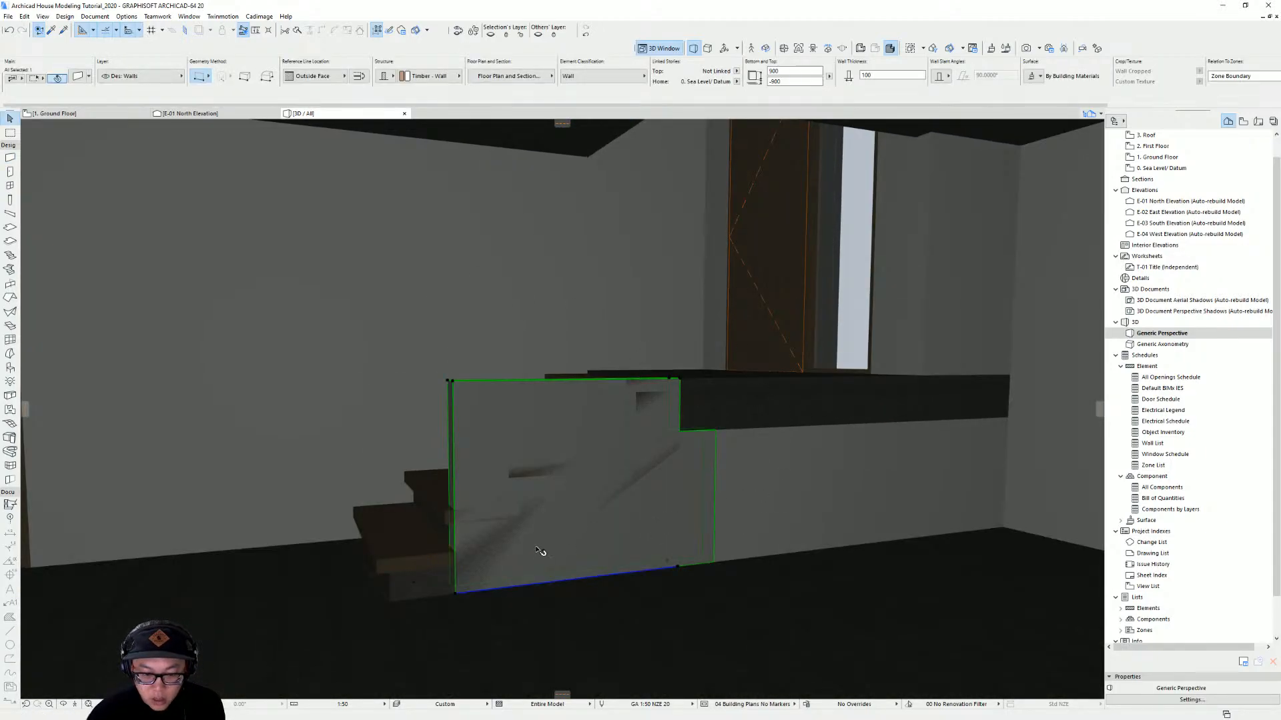
click(65, 17)
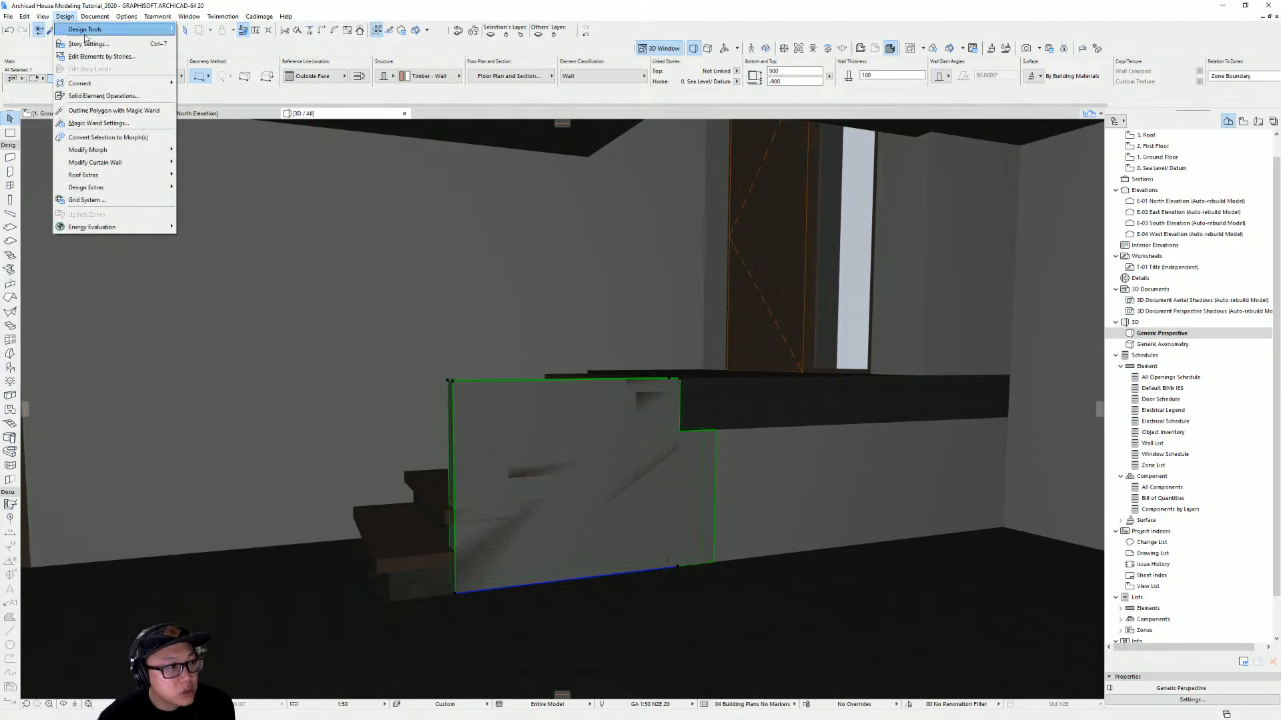
click(149, 110)
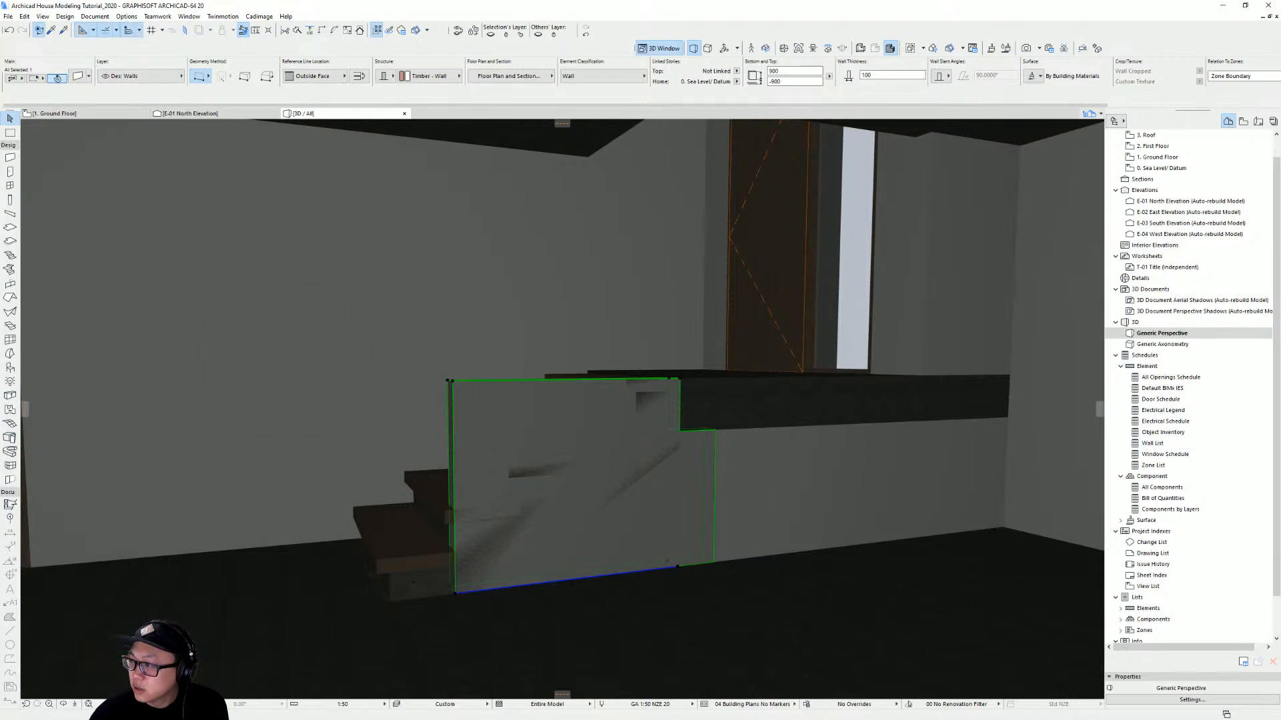
drag(1143, 309, 992, 210)
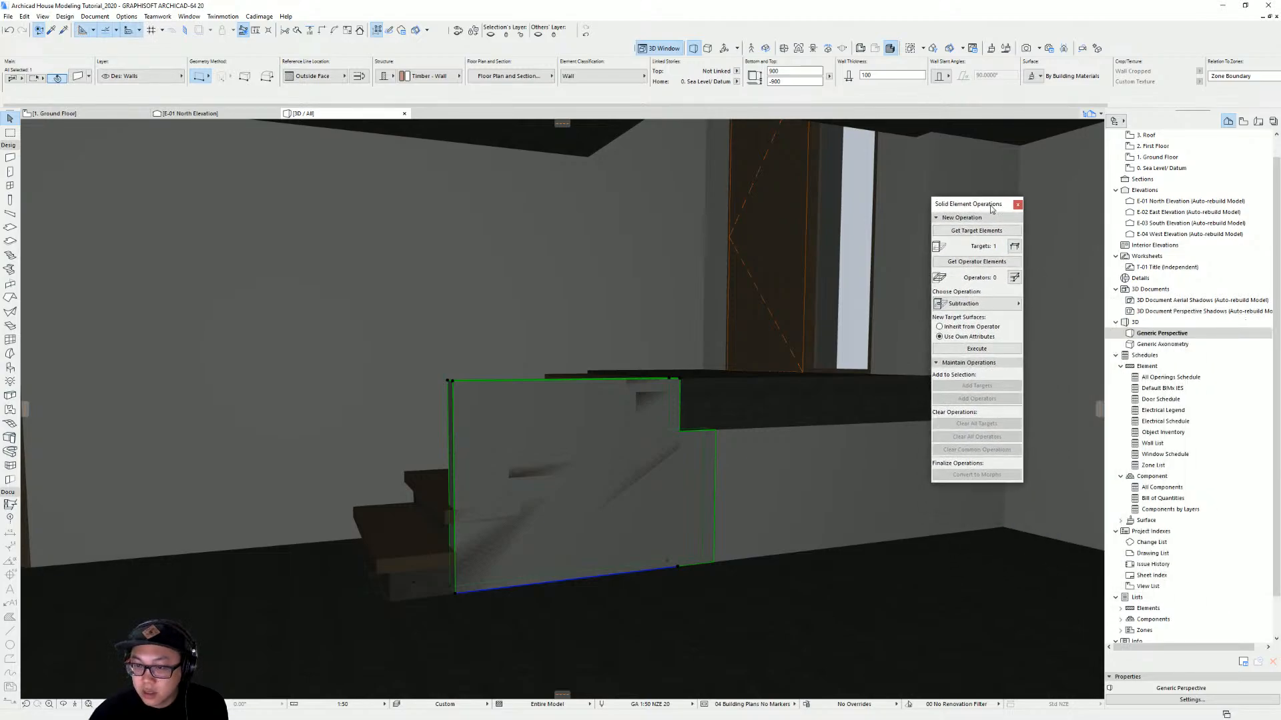
click(969, 231)
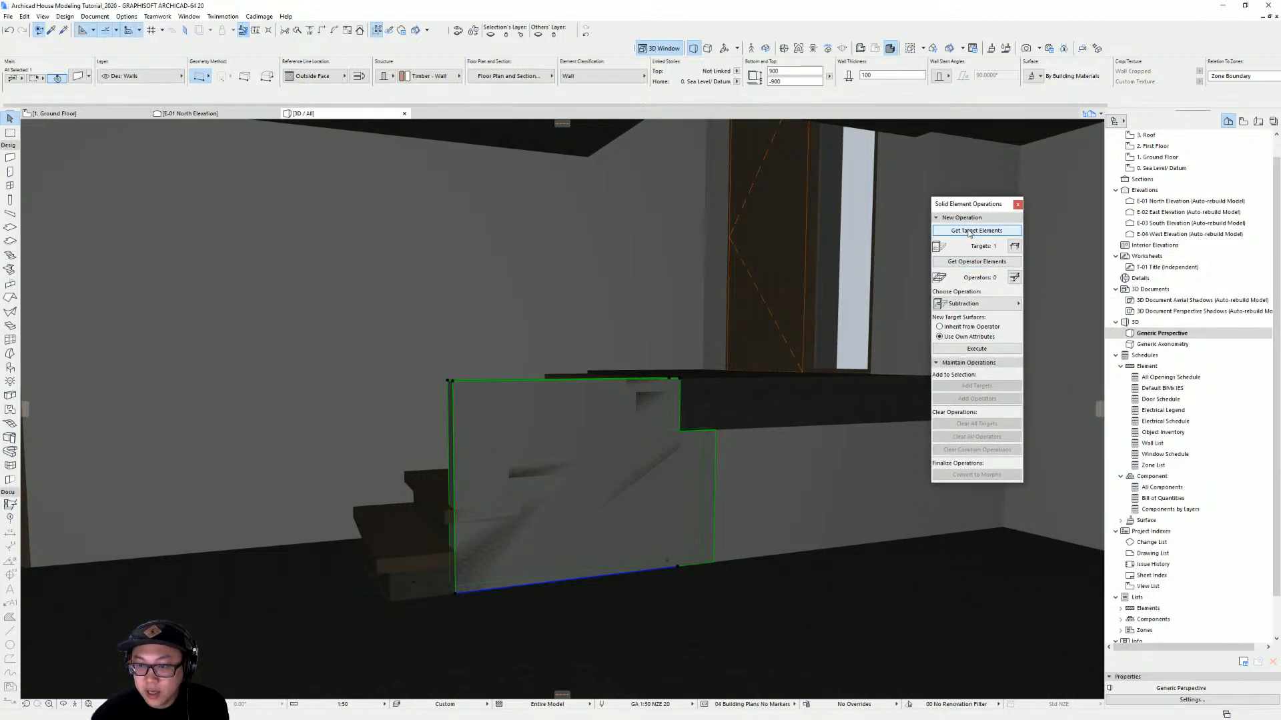
click(424, 522)
click(991, 262)
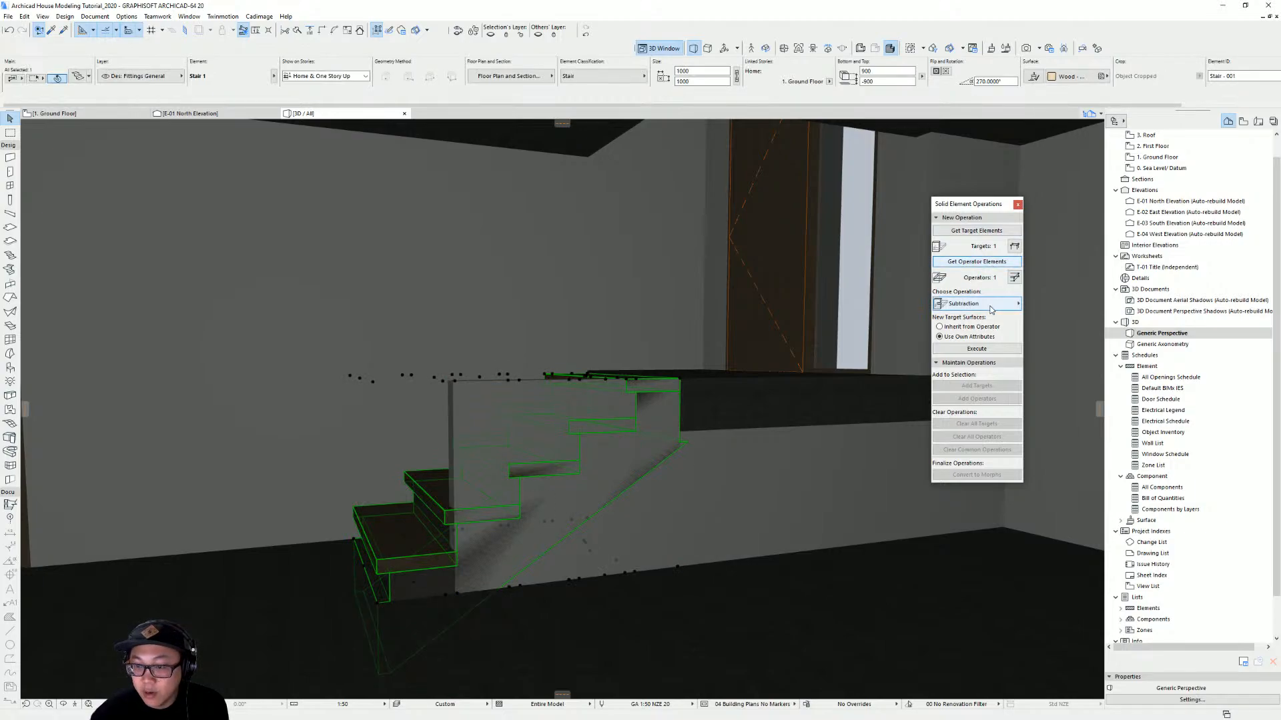
click(988, 304)
click(1085, 317)
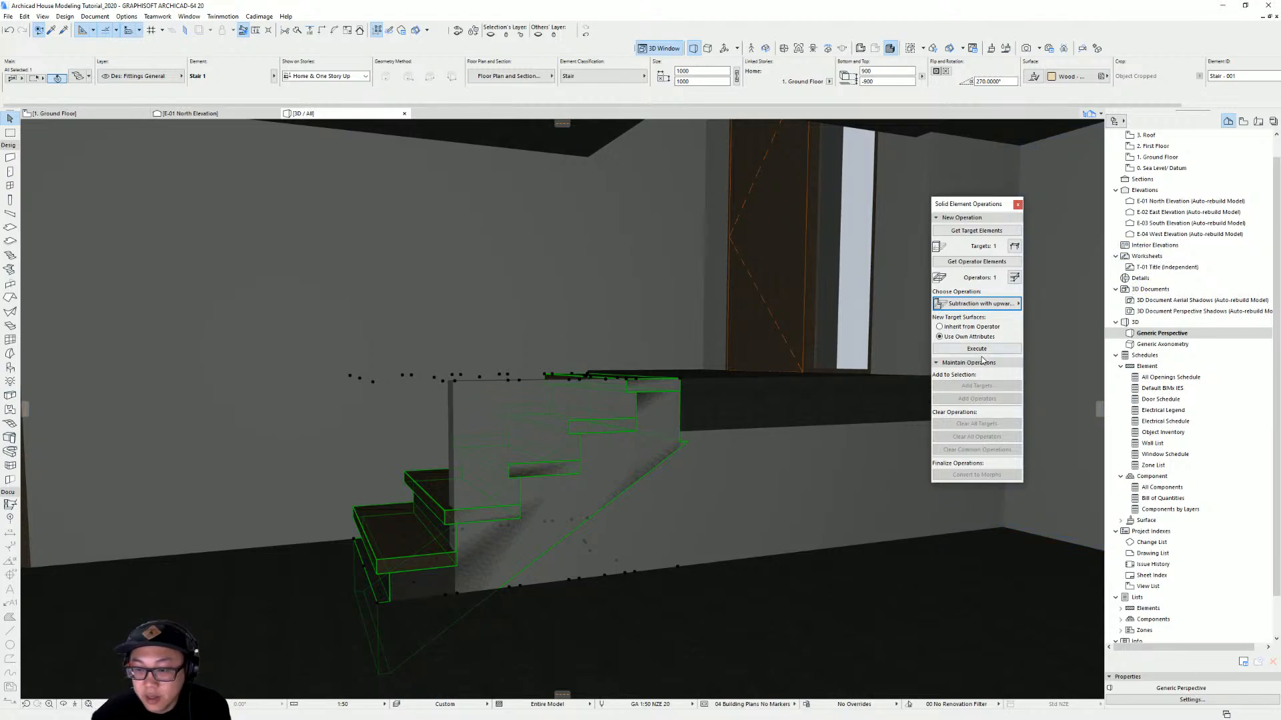
click(978, 349)
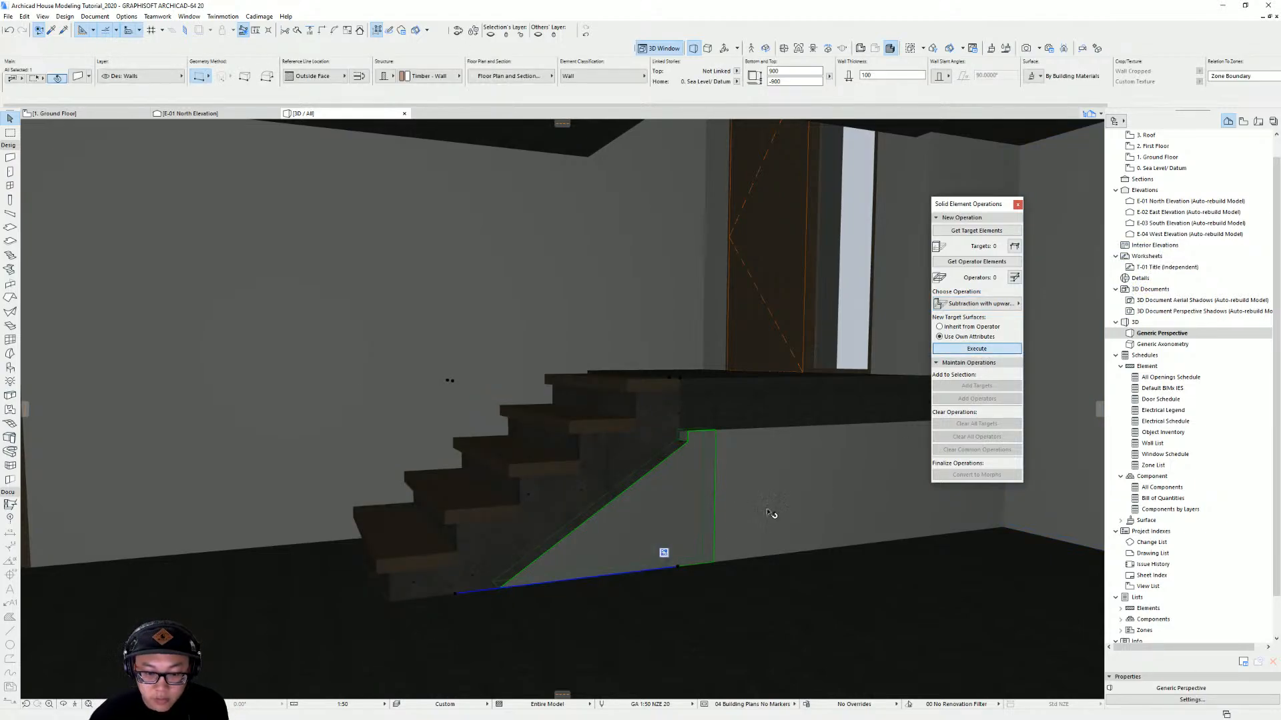
key(Escape)
Inspect the stair's underside in 3D and review its structure settings in StairMaker without changing them
shift+middle_drag(752, 495, 572, 484)
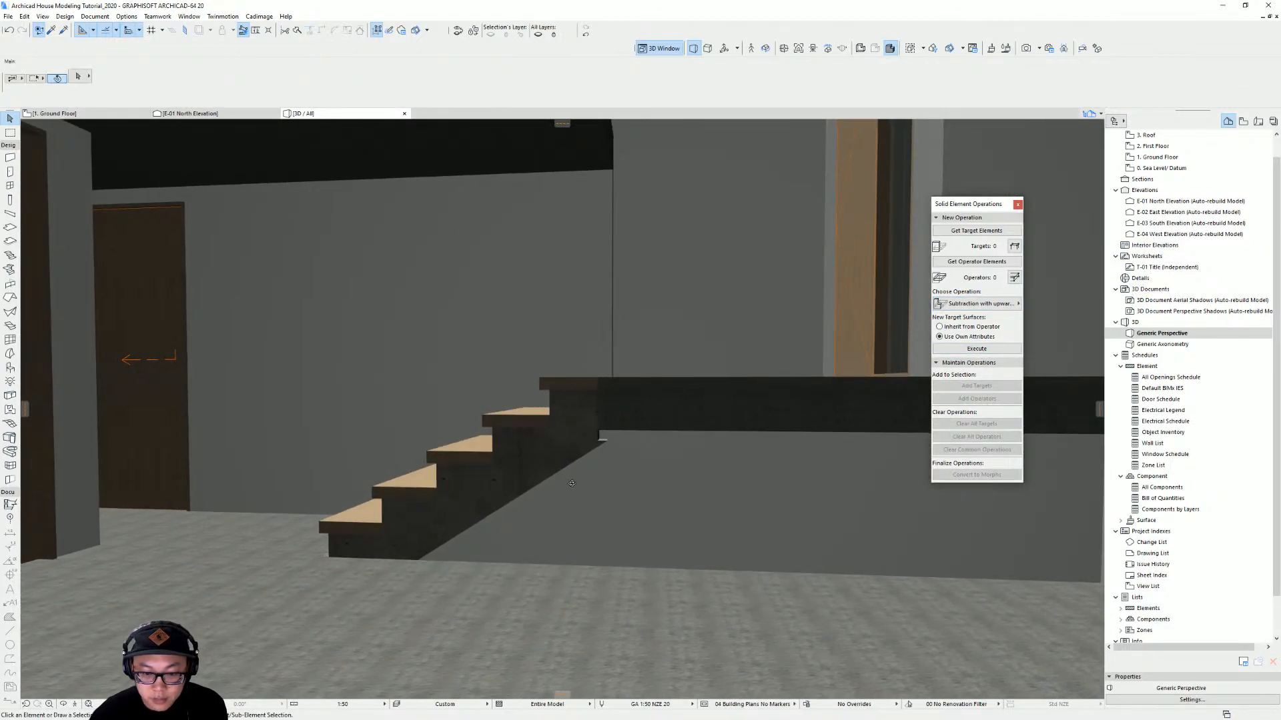
scroll(646, 443, up, 5)
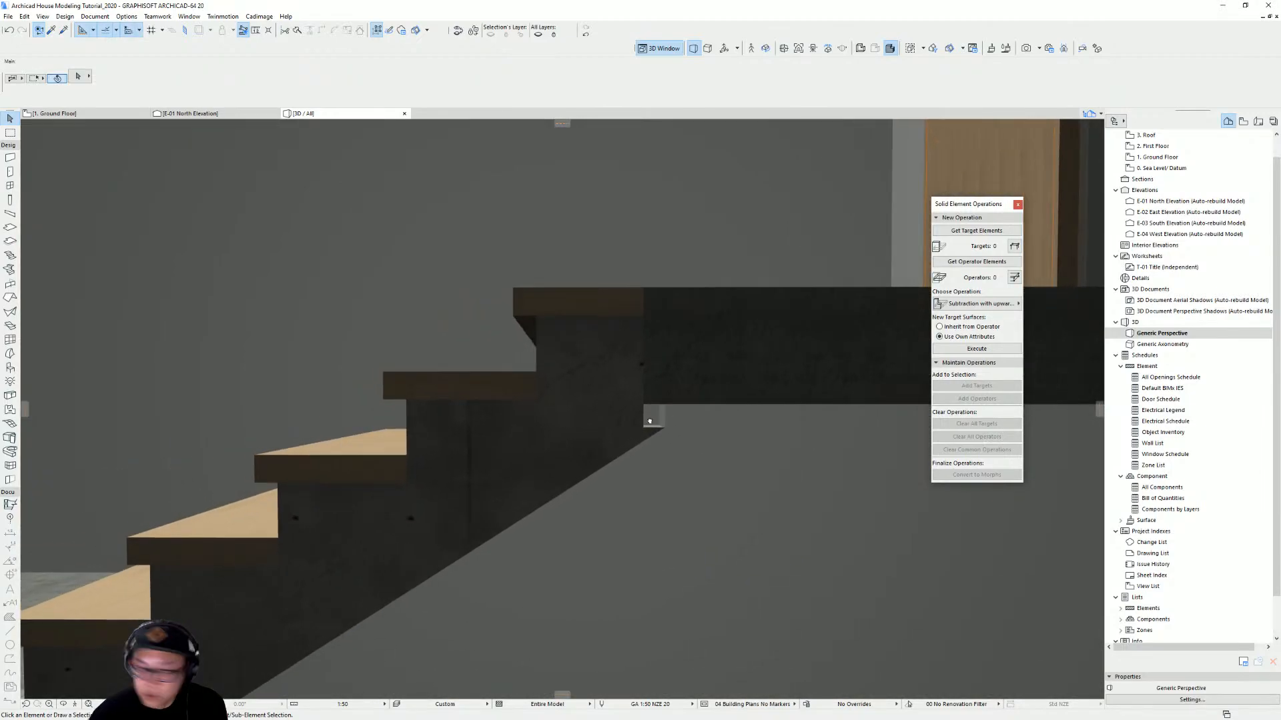
click(660, 425)
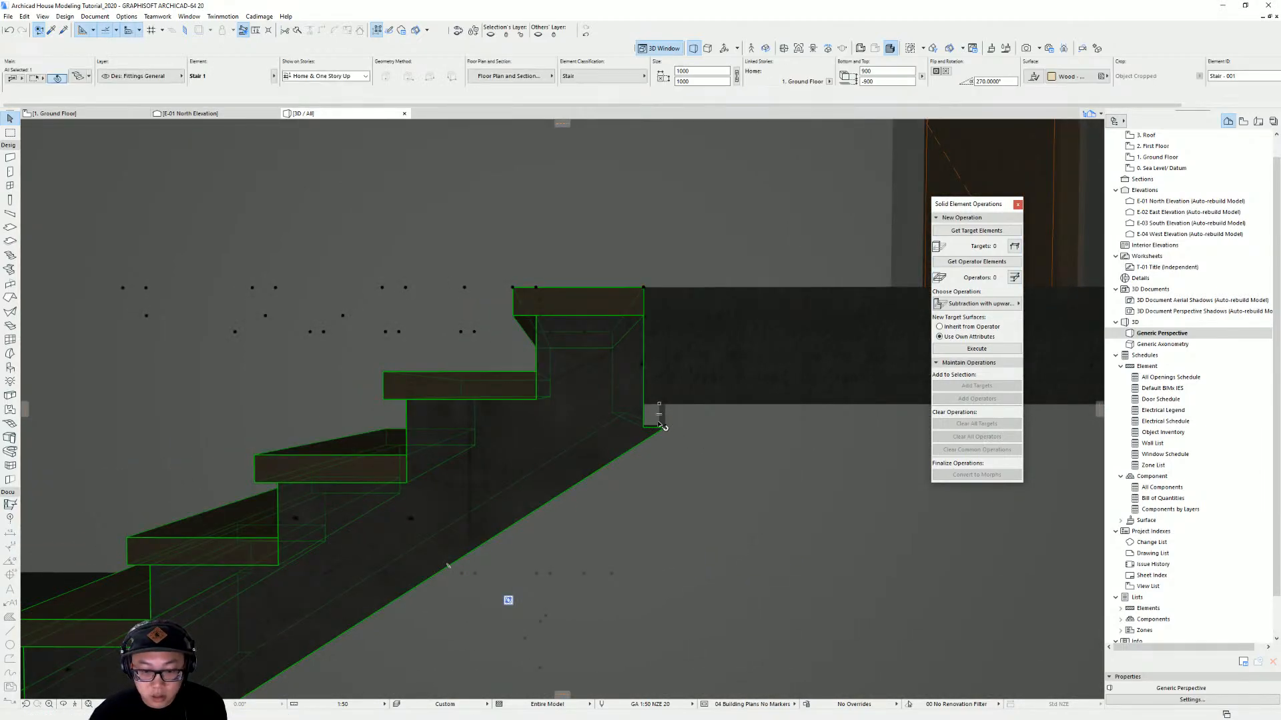
scroll(655, 419, down, 2)
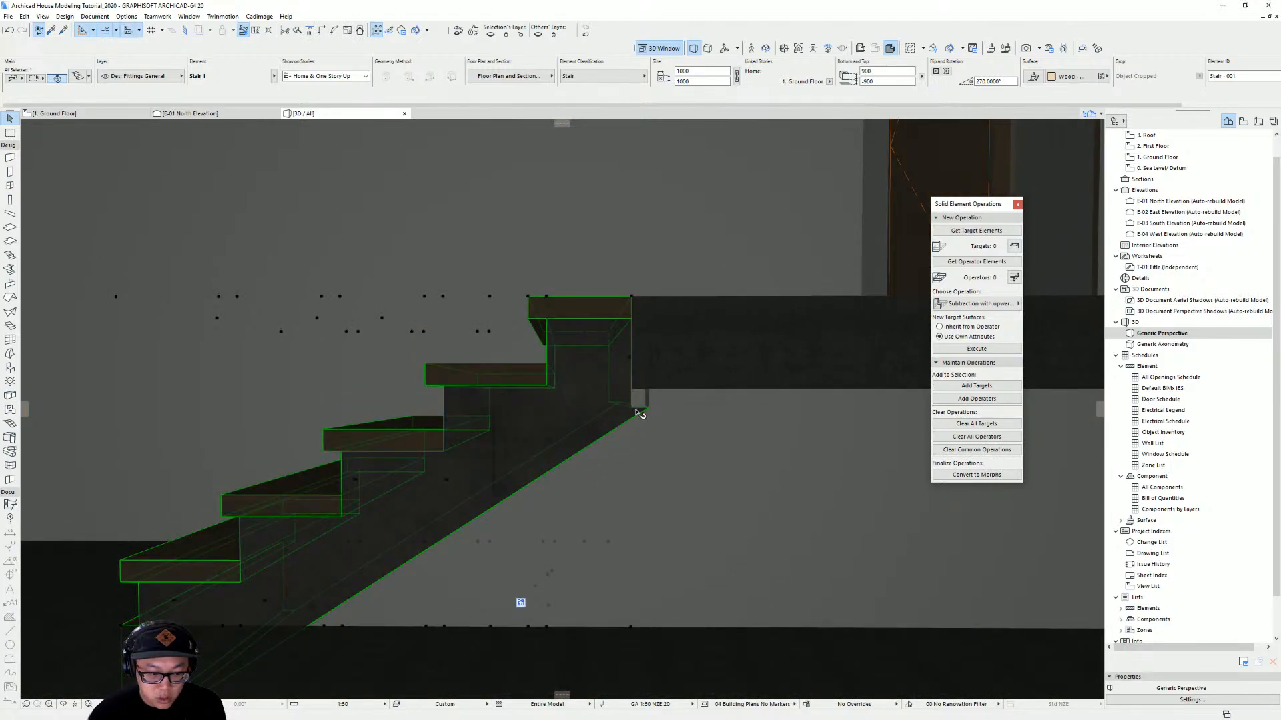
double_click(621, 425)
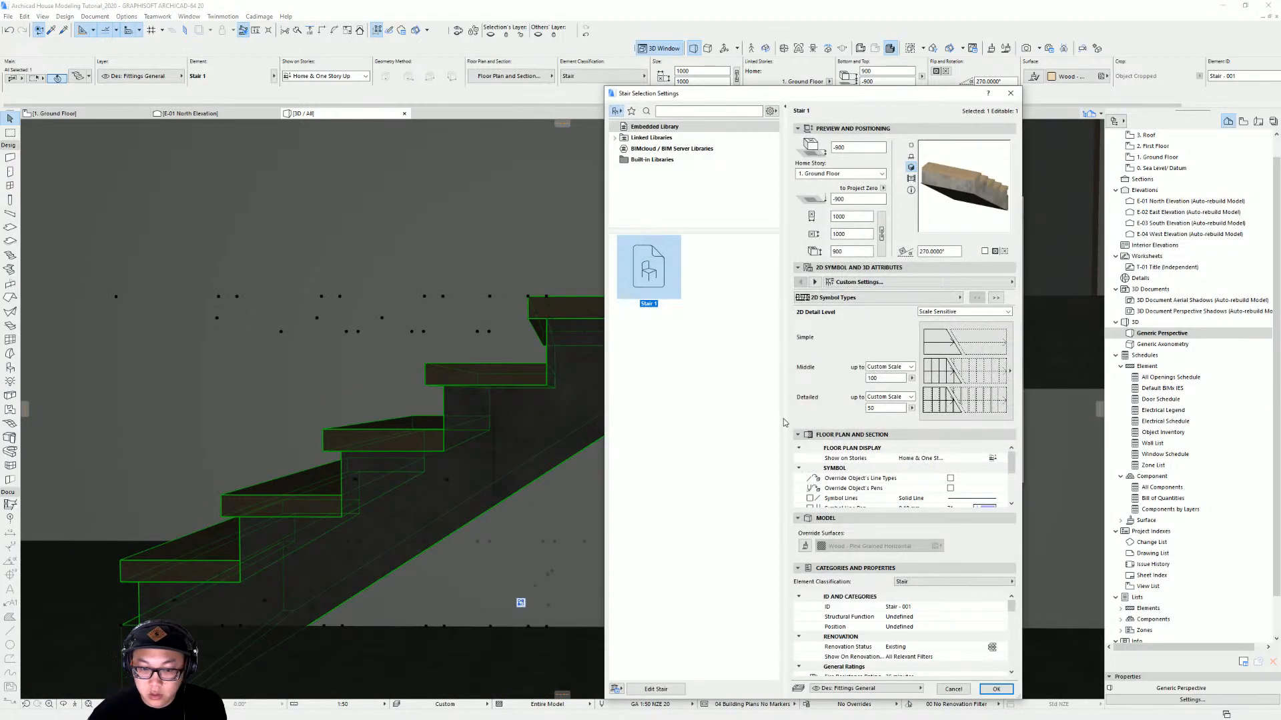
click(667, 693)
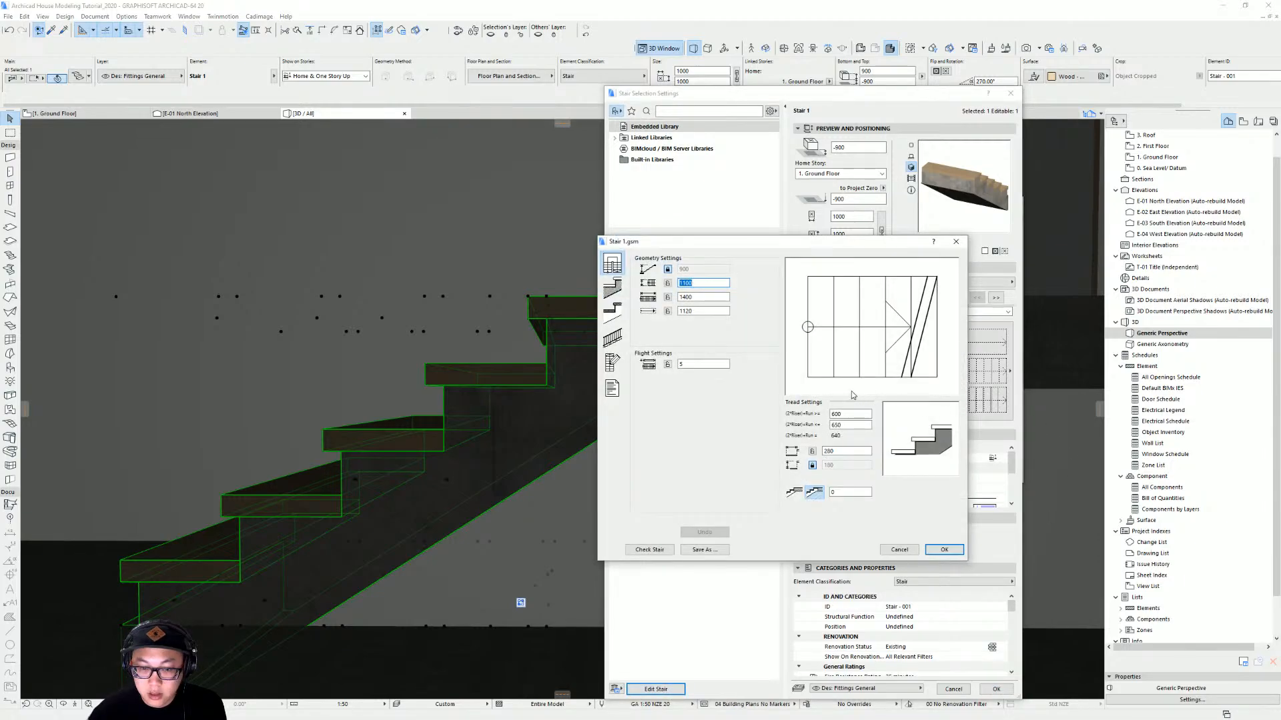
click(613, 288)
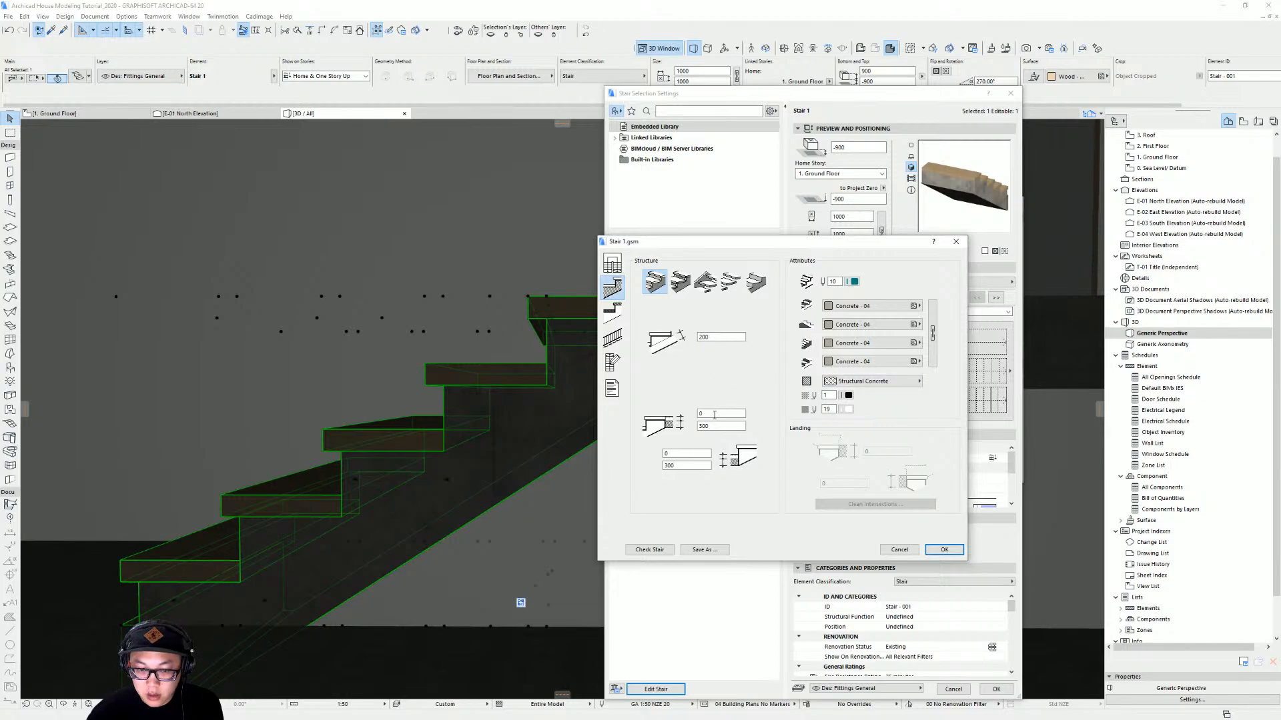
key(Escape)
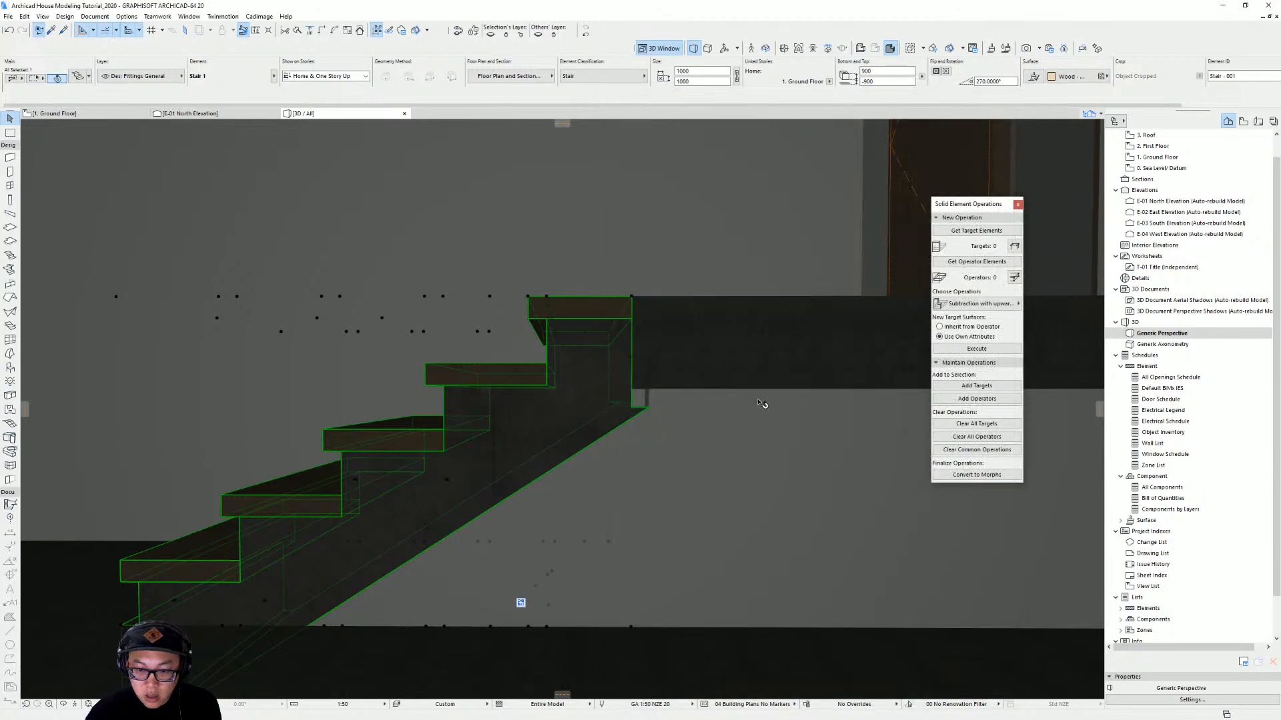
click(736, 359)
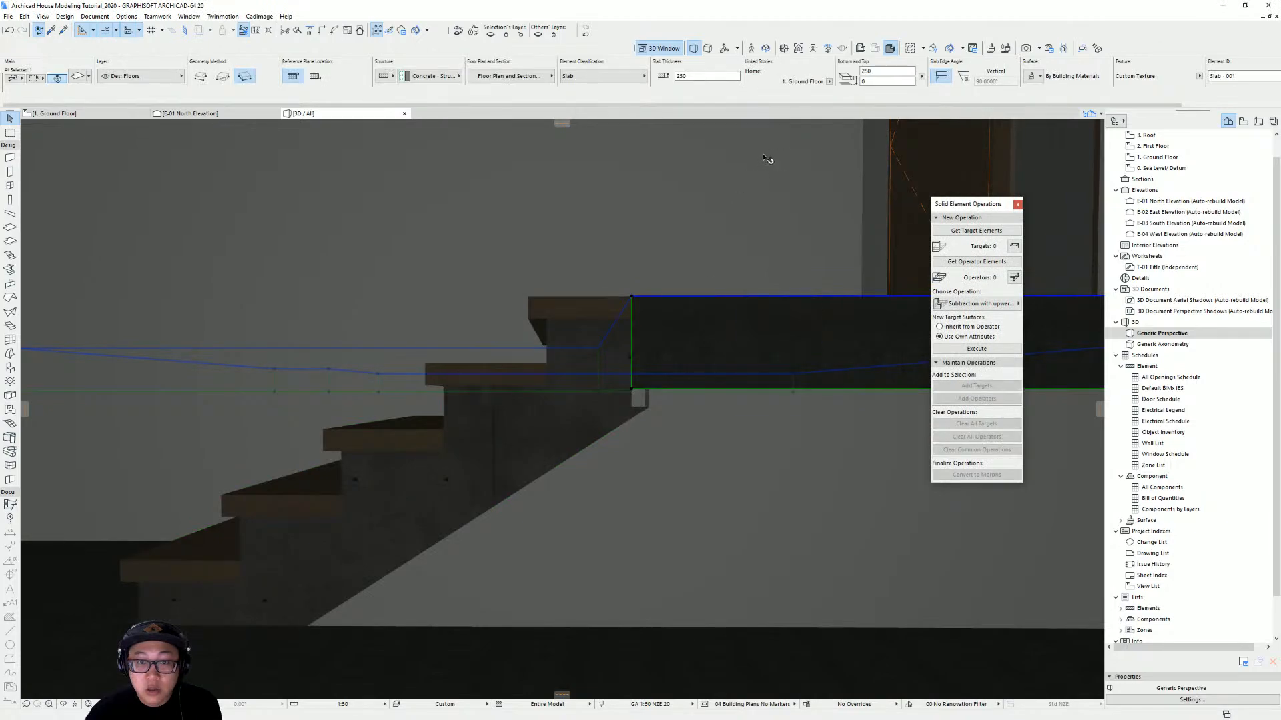
Set the stair's structure thickness and depth values to 250 mm in StairMaker
click(613, 425)
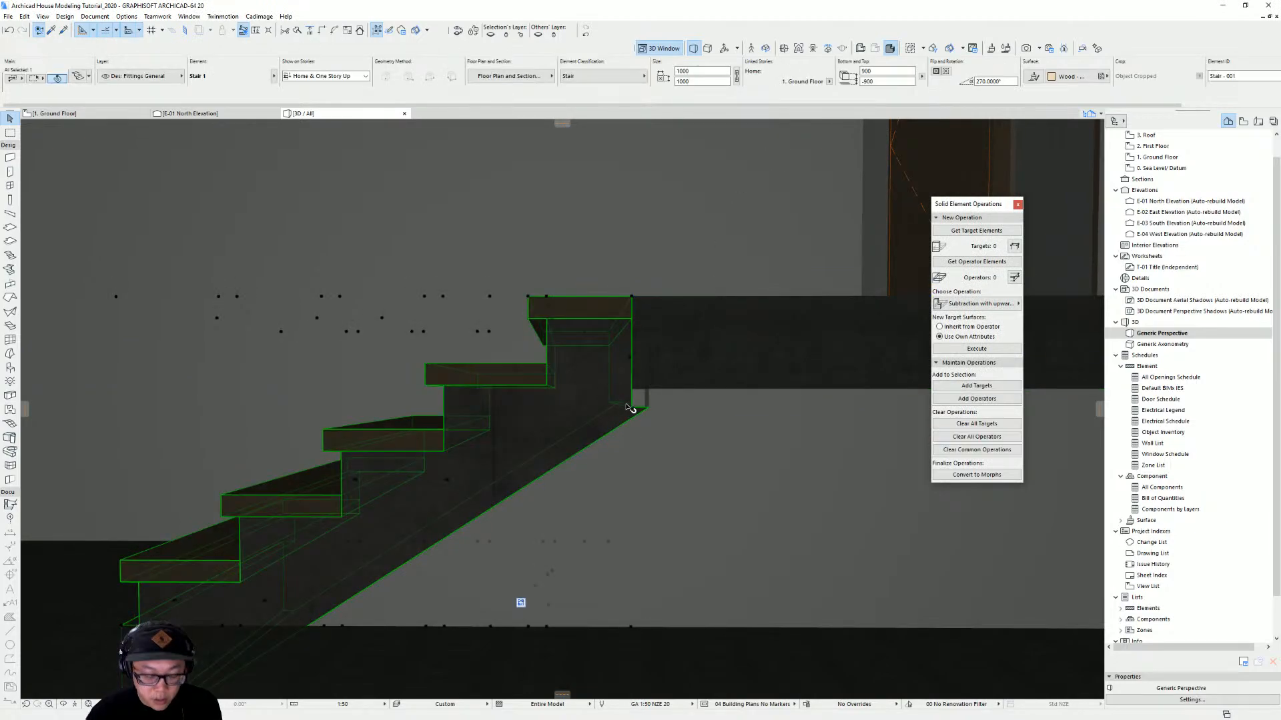
double_click(589, 434)
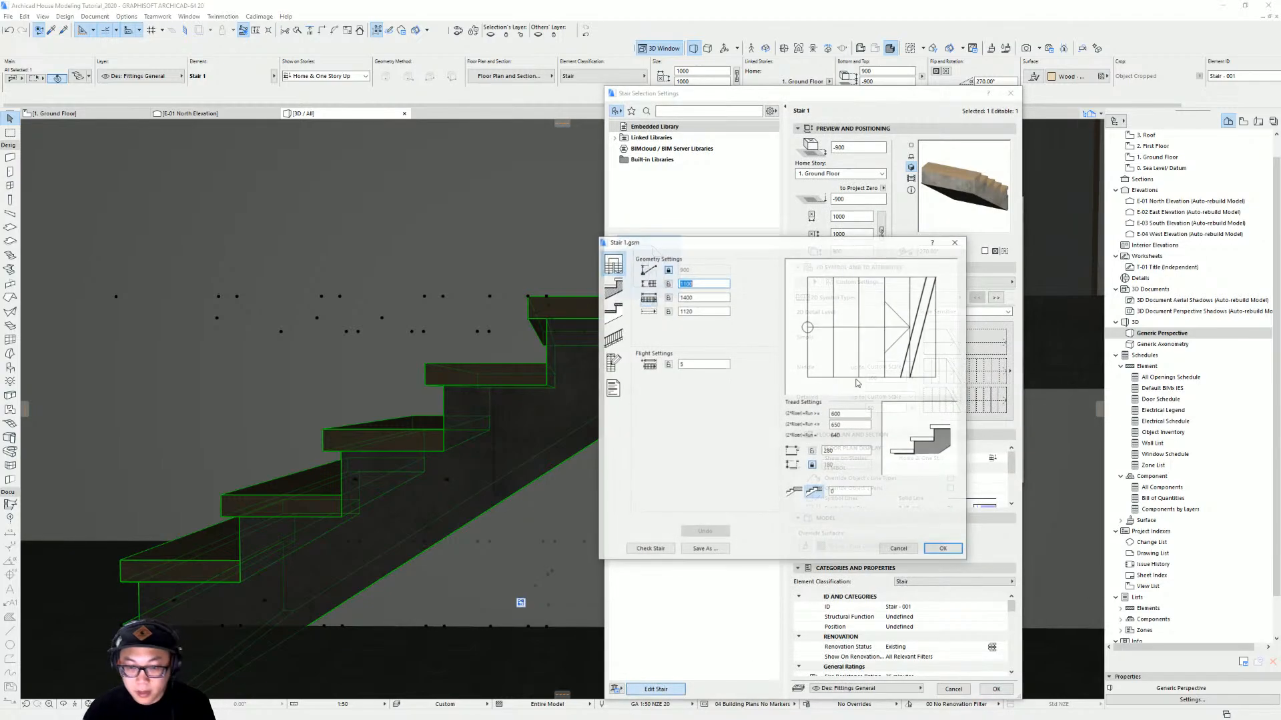
click(612, 286)
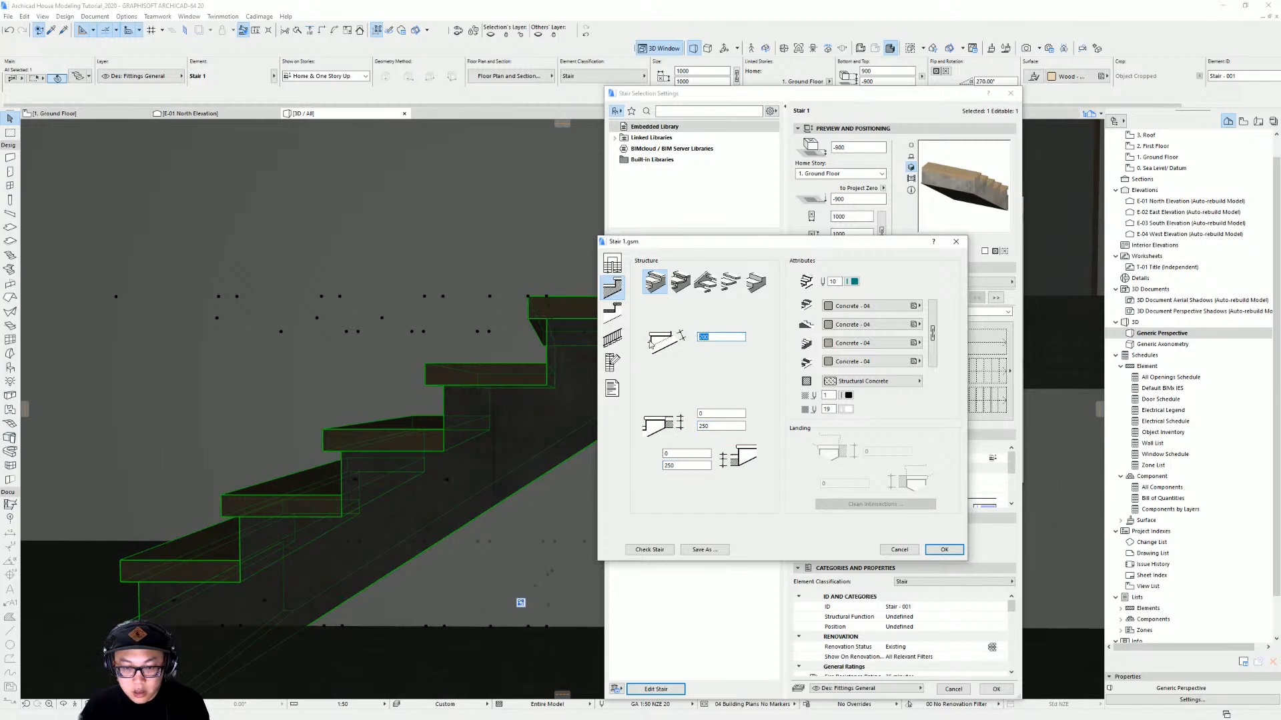
click(945, 550)
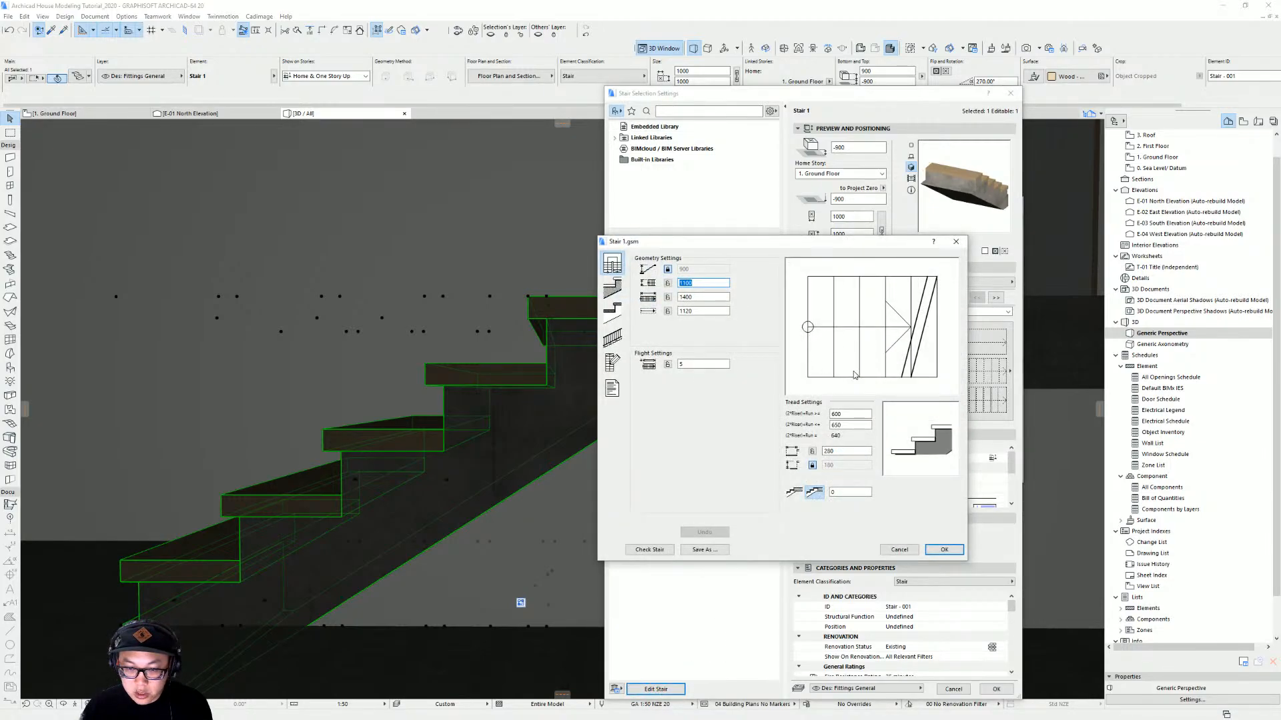
Set all the stair structure's surfaces to Paint - Titanium White and apply the settings
click(612, 311)
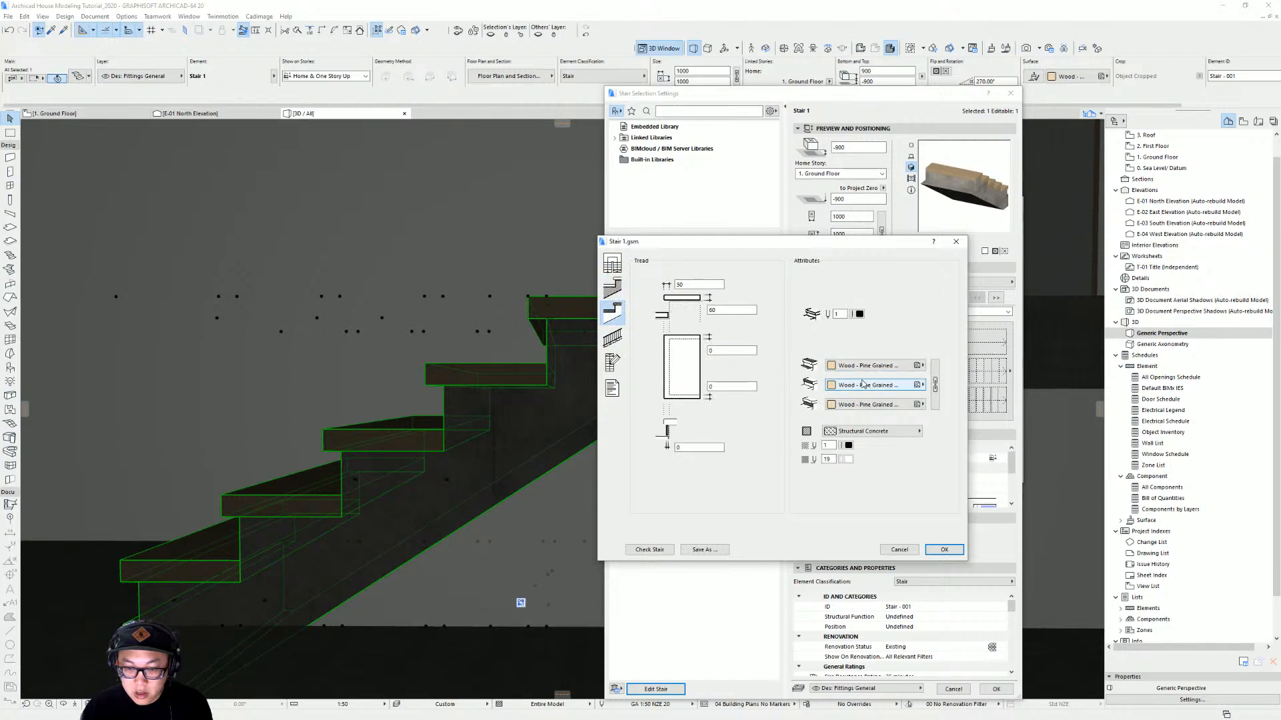
click(612, 286)
click(897, 343)
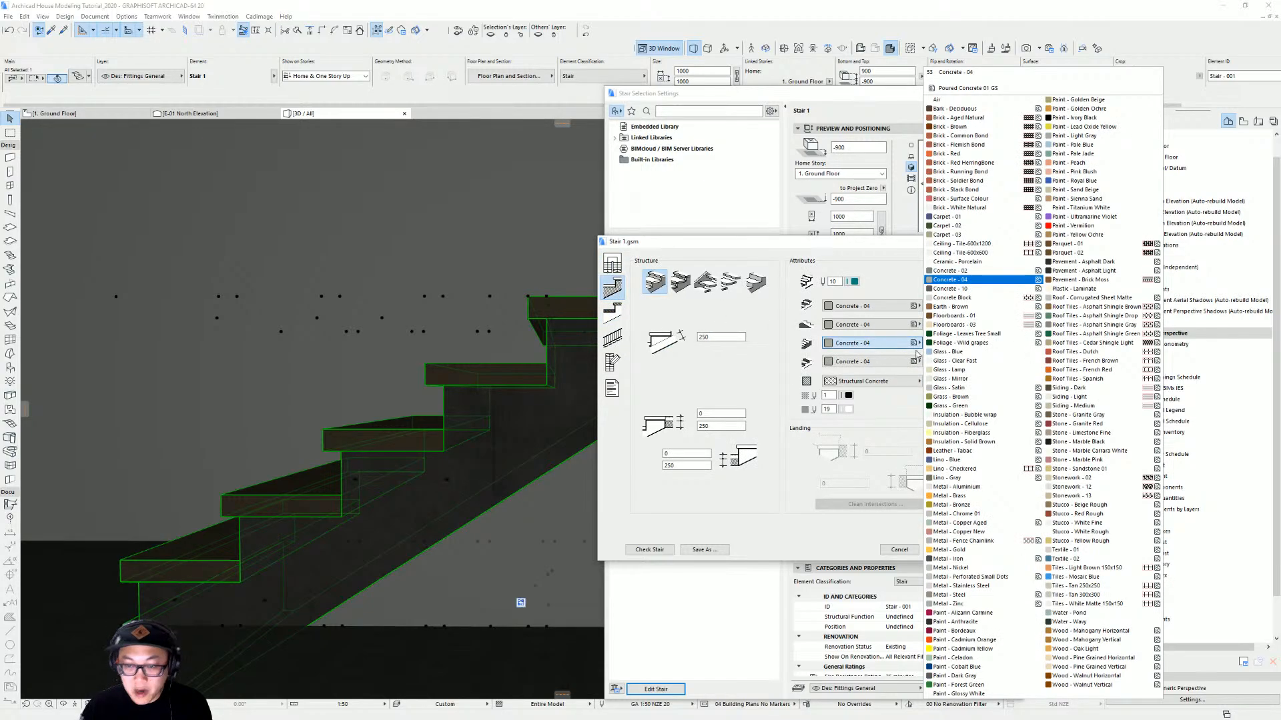
click(1094, 208)
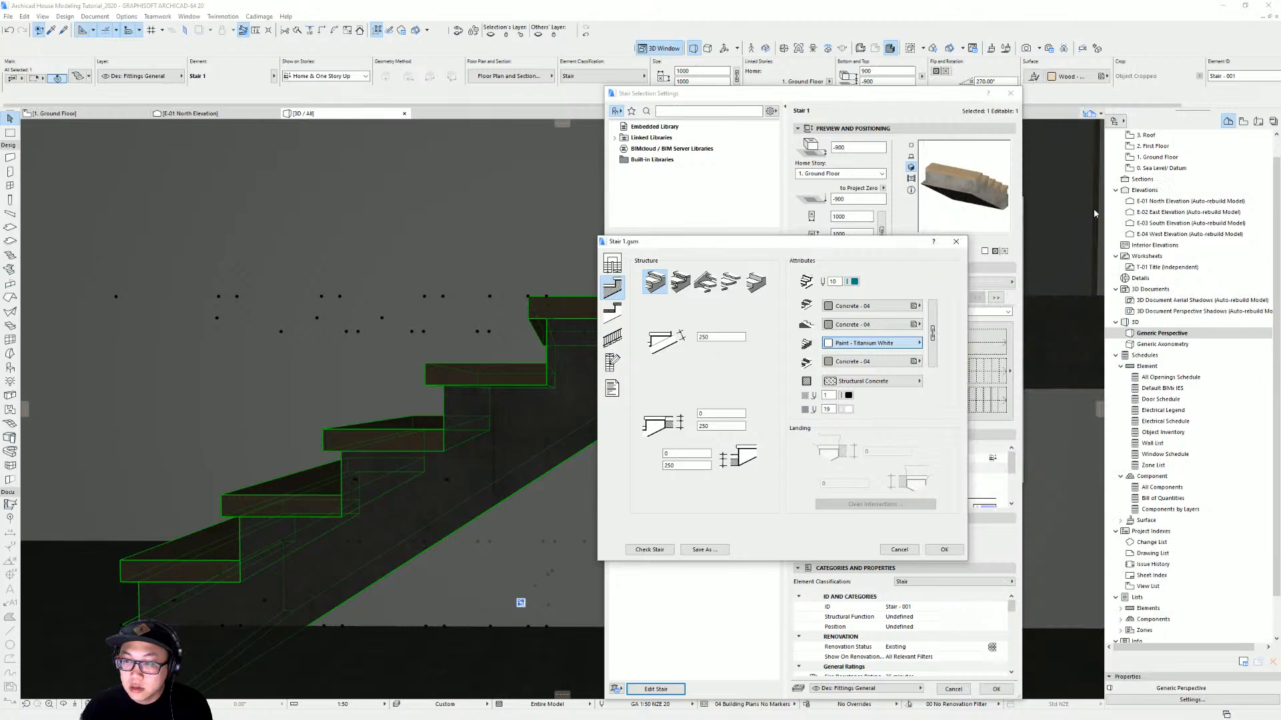
click(919, 324)
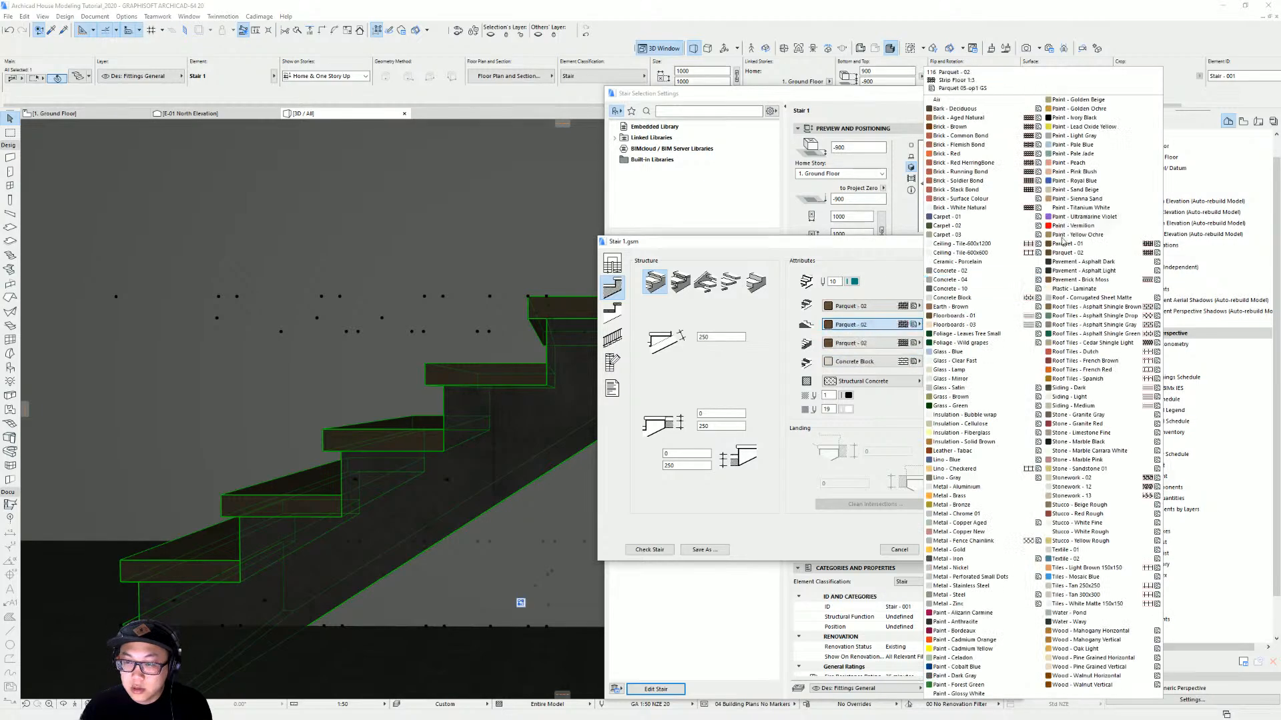
click(1101, 210)
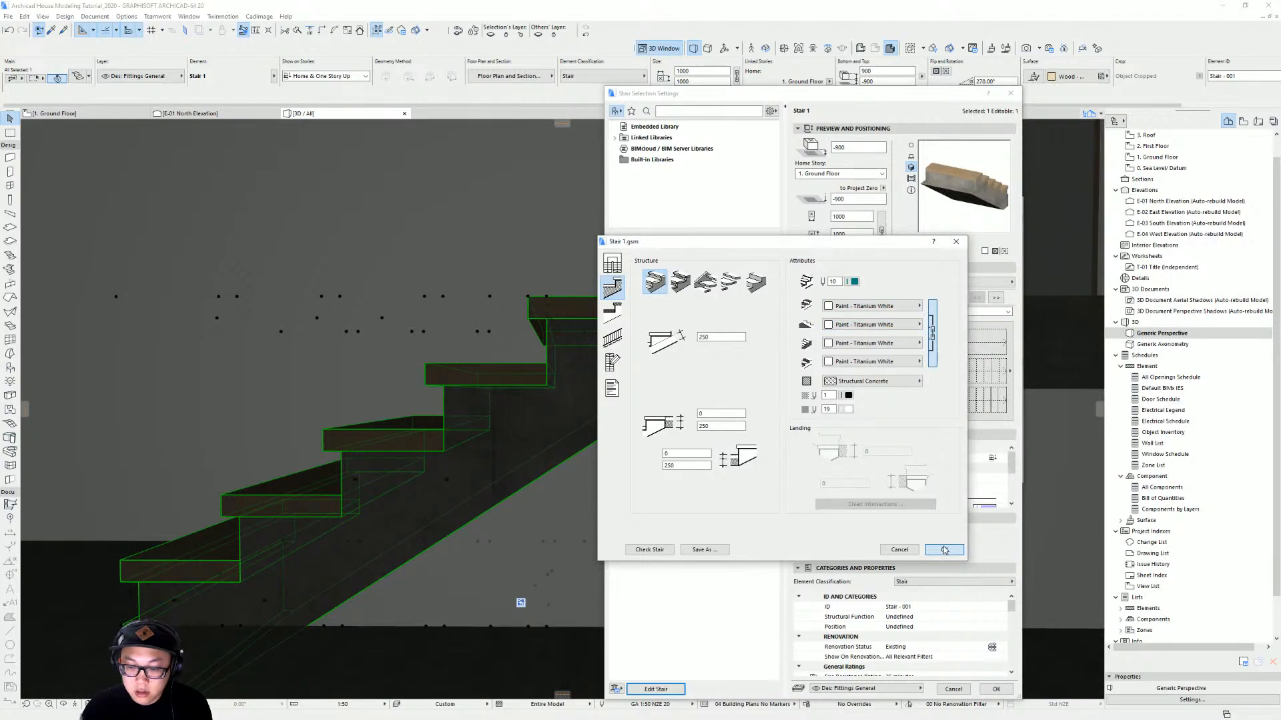
click(996, 689)
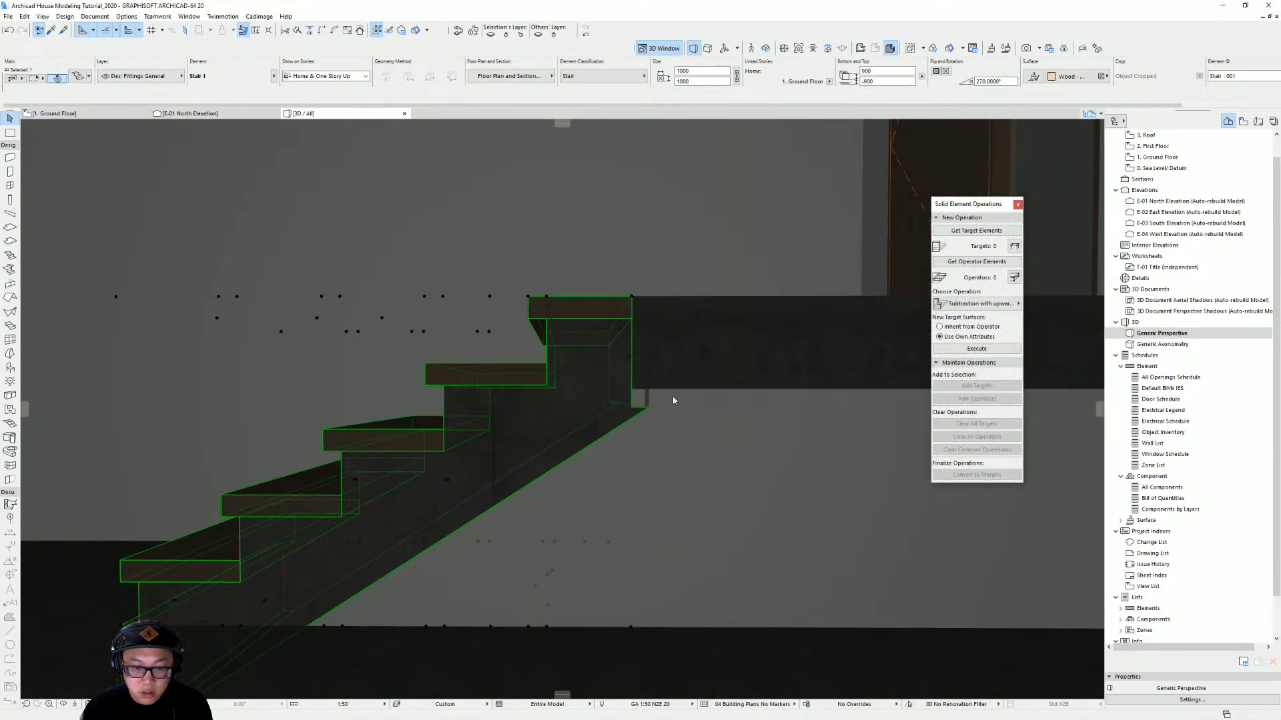
Duplicate the stair in the ground floor plan, placing the copy to the right of the room wall
mouse_move(627, 391)
shift+middle_down()
mouse_move(690, 419)
mouse_move(400, 428)
mouse_move(581, 399)
mouse_move(458, 440)
mouse_move(532, 274)
mouse_move(589, 370)
mouse_move(534, 300)
shift+middle_up()
key(Escape)
key(F2)
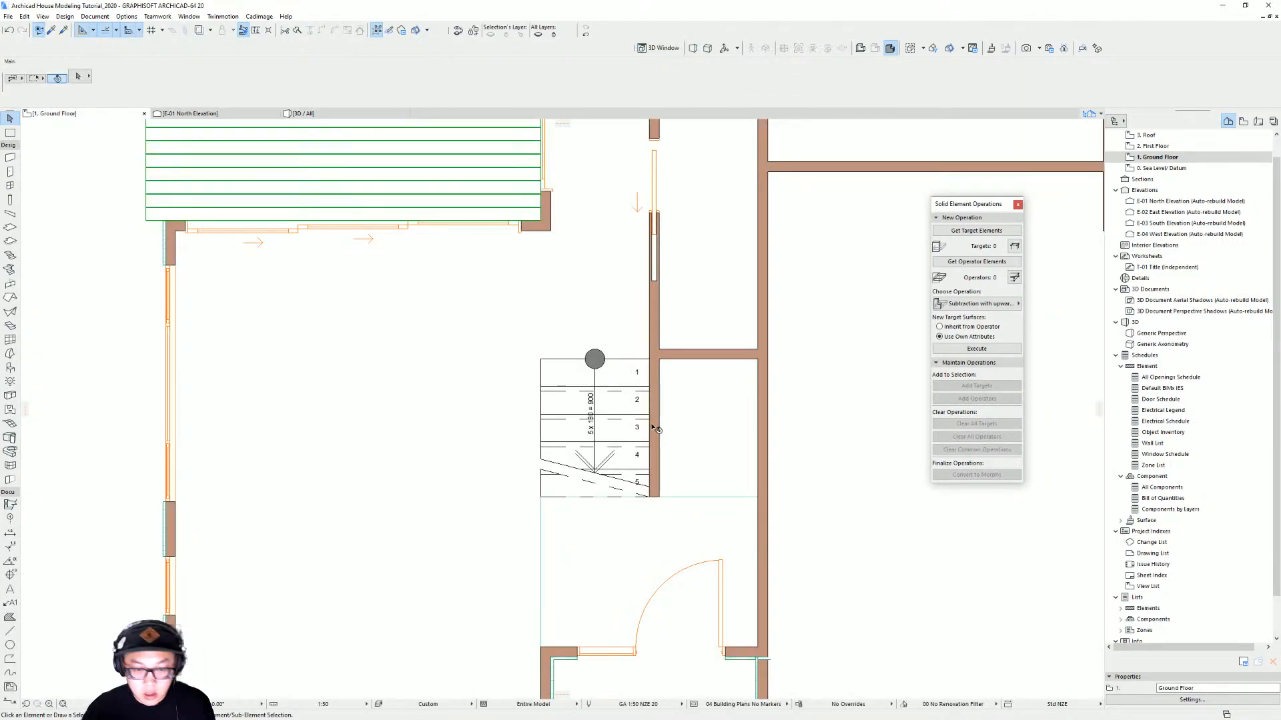
middle_drag(662, 453, 543, 439)
click(494, 391)
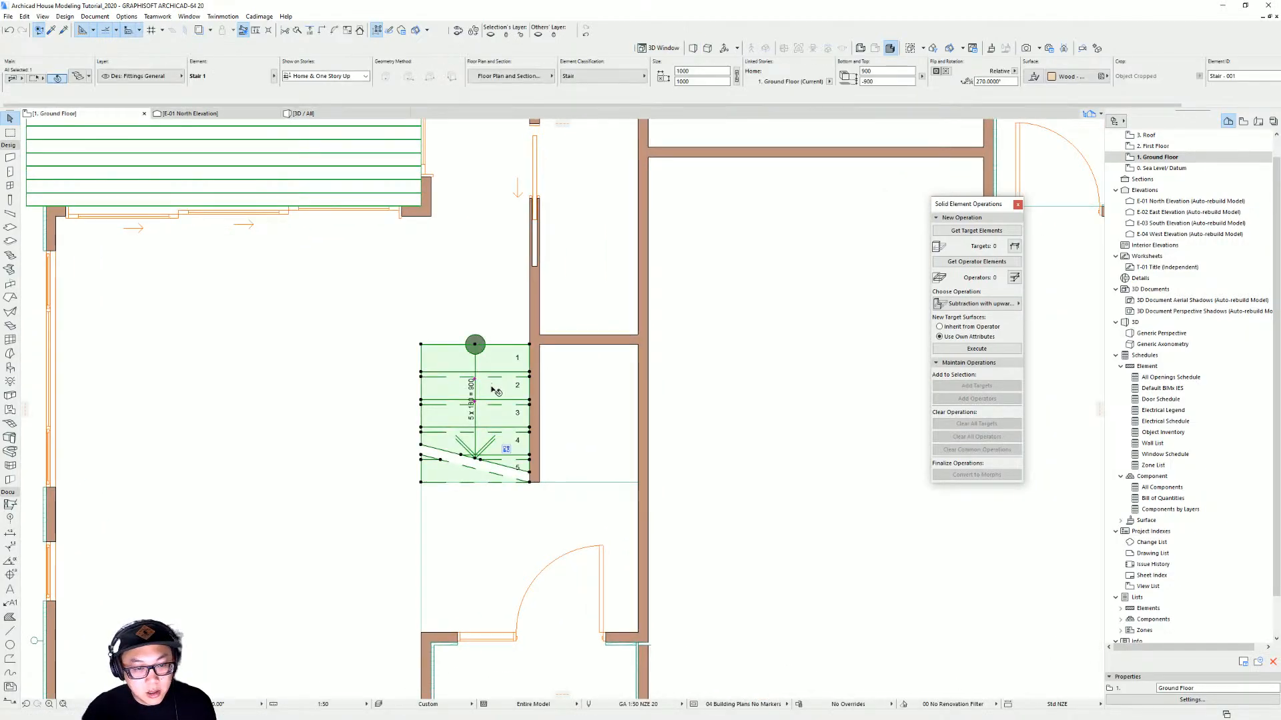
key(ctrl+shift+d)
click(465, 407)
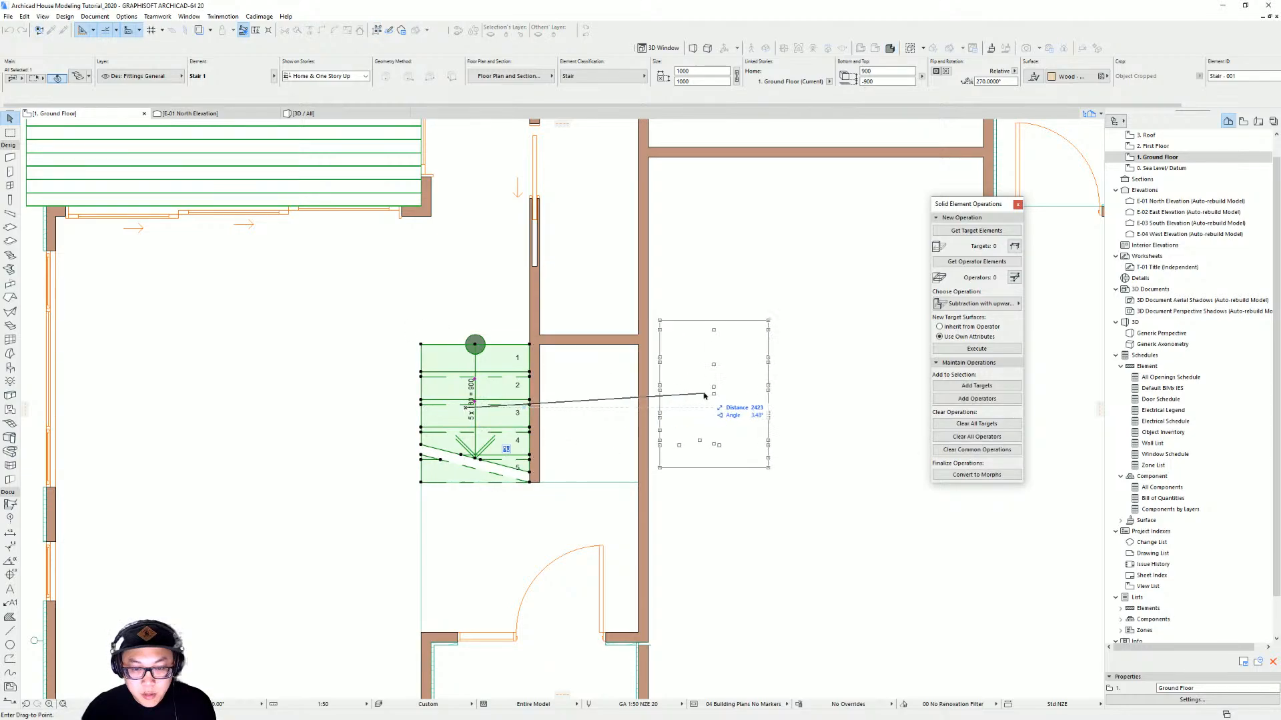
click(714, 407)
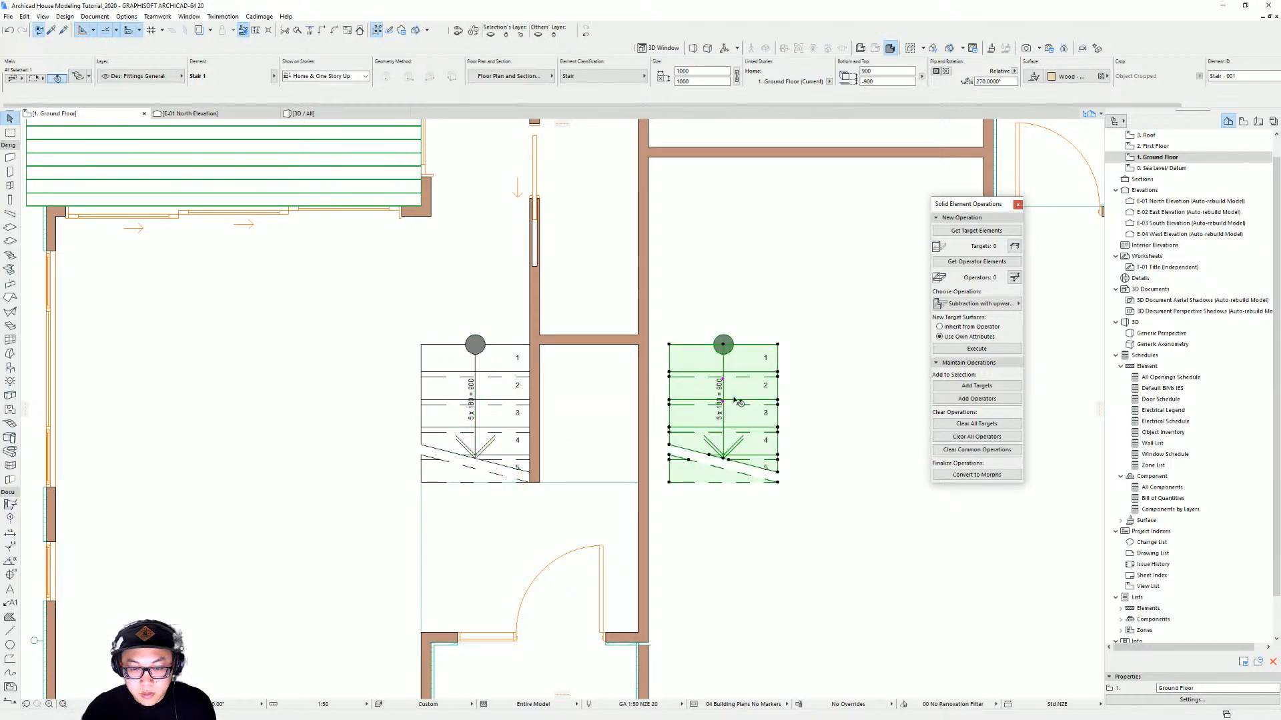
Save the copied stair as a separate library part, Stair 2, so it can be edited on its own
double_click(734, 415)
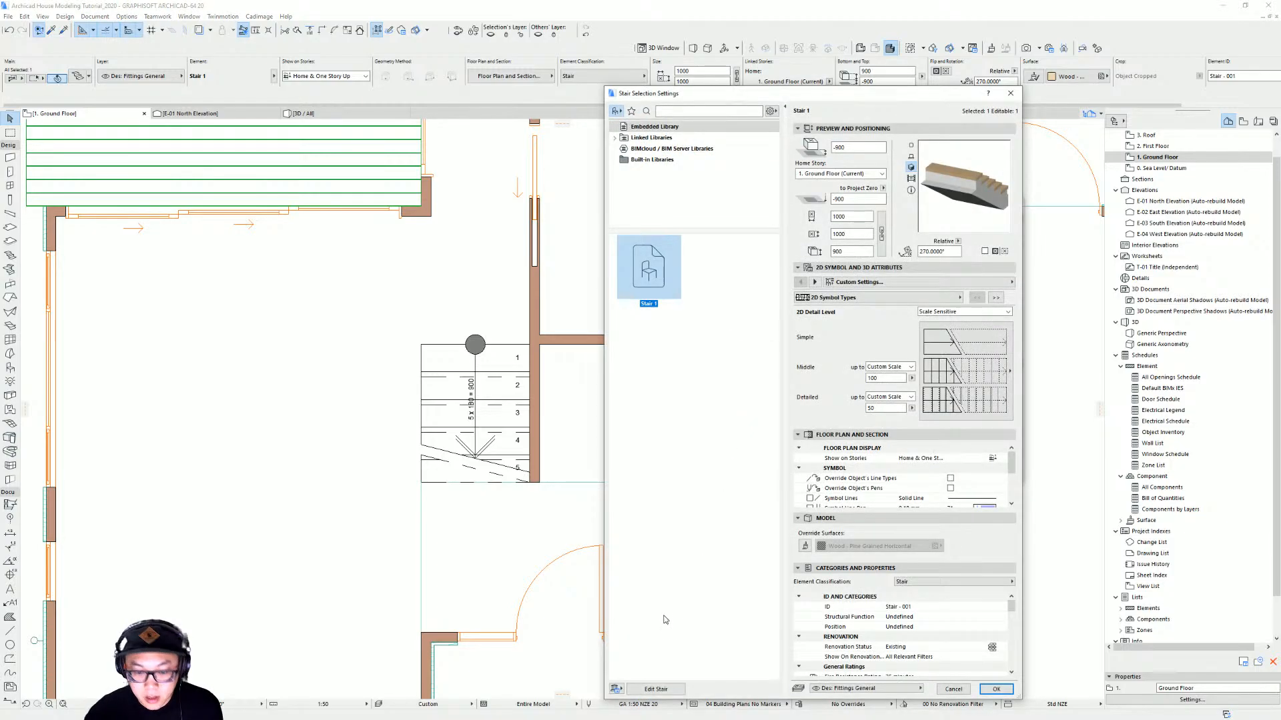
click(659, 690)
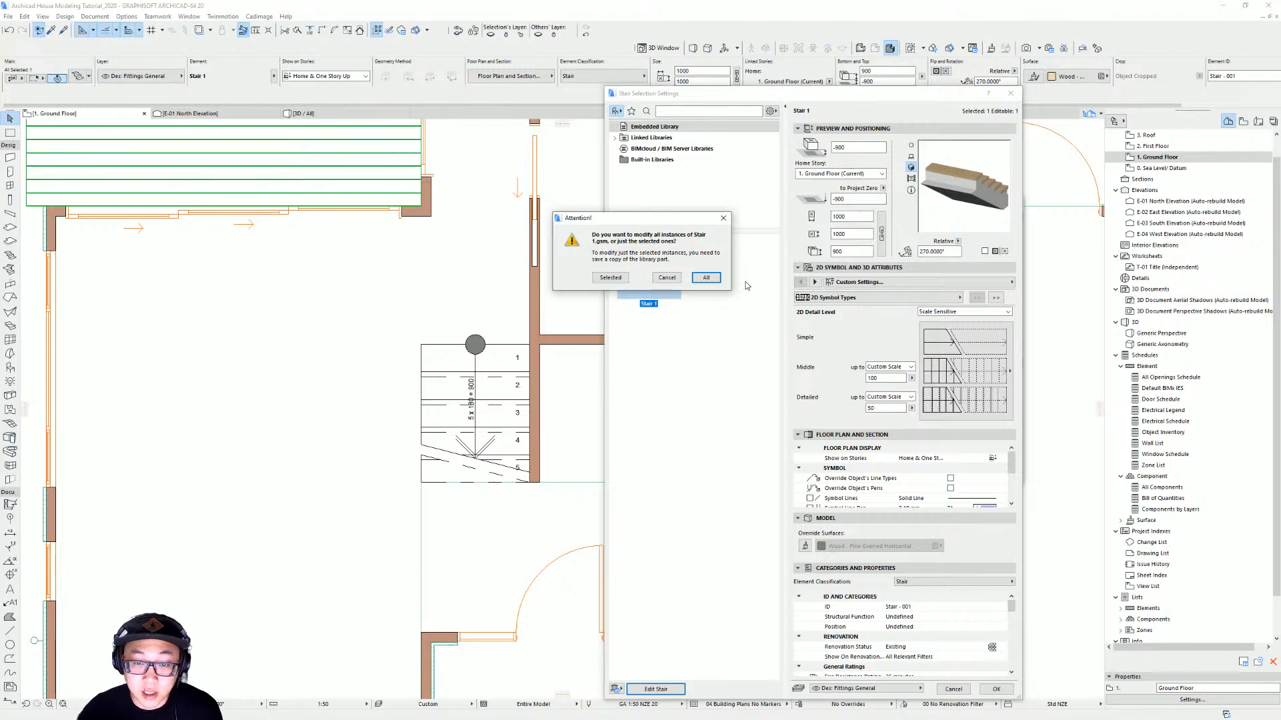
click(610, 278)
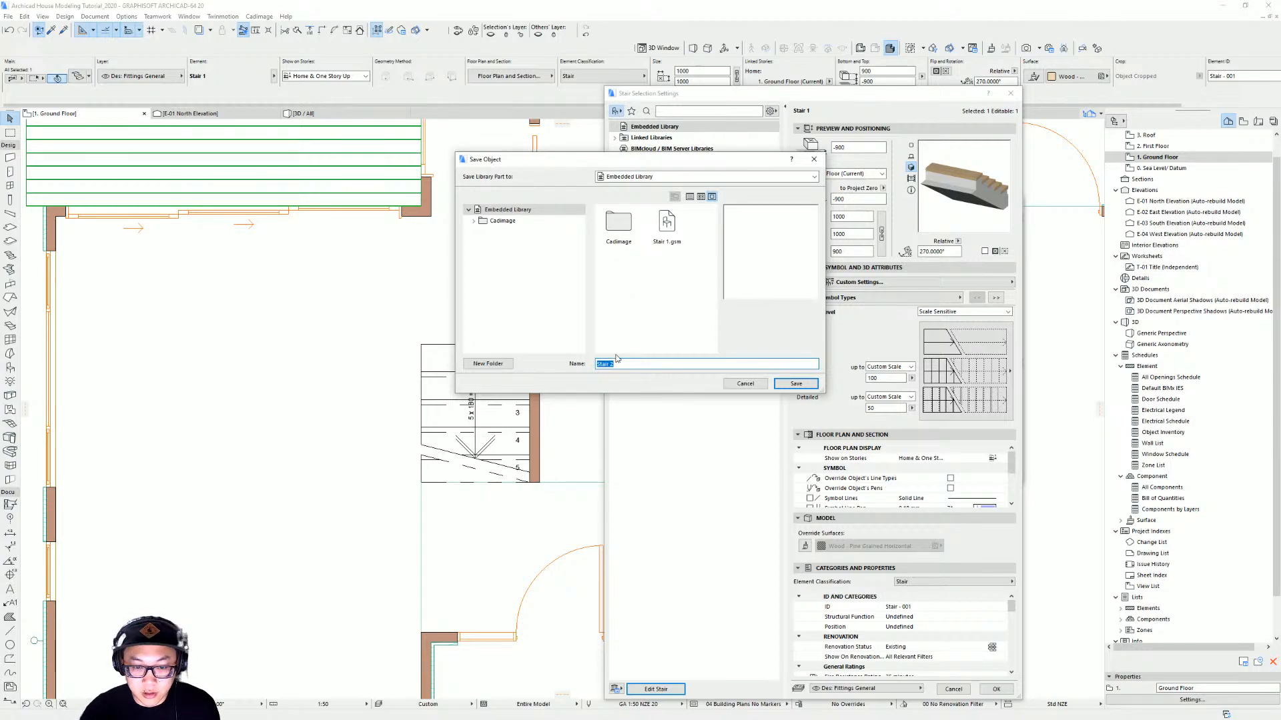
click(796, 384)
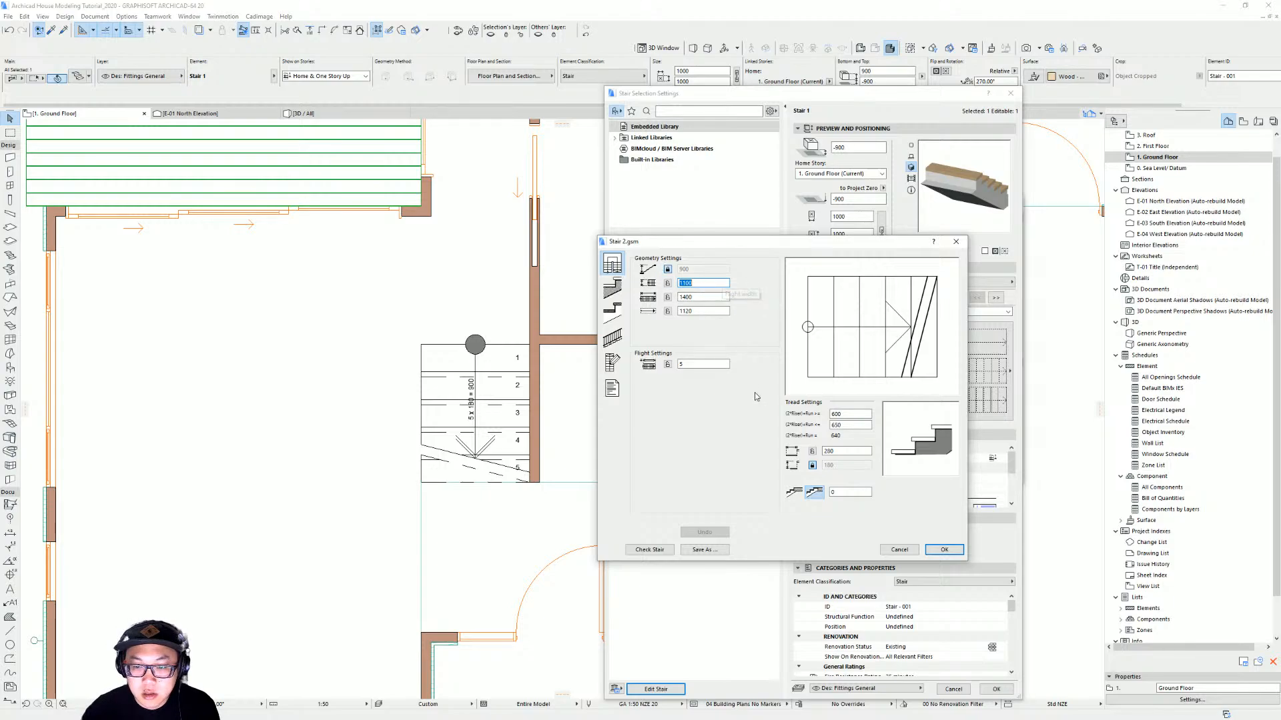
Set the new stair to 7 steps in the flight and a 280 mm tread depth
click(667, 269)
drag(696, 270, 648, 274)
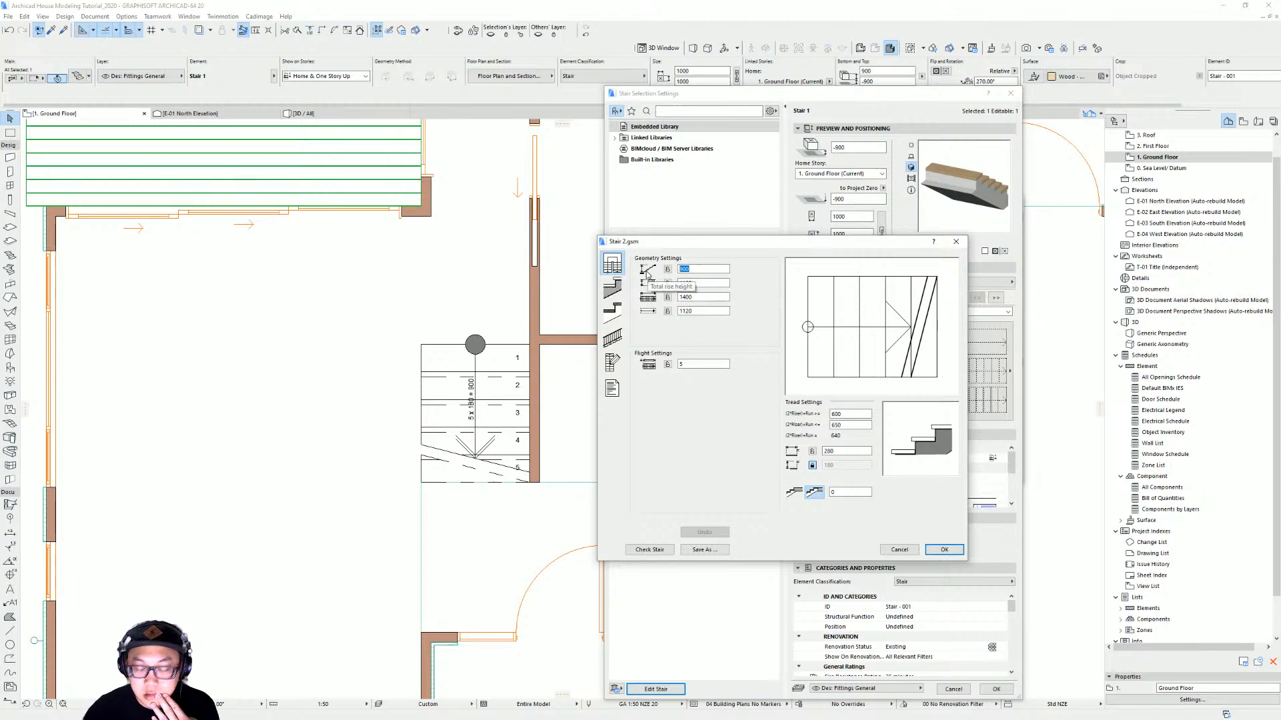
click(706, 364)
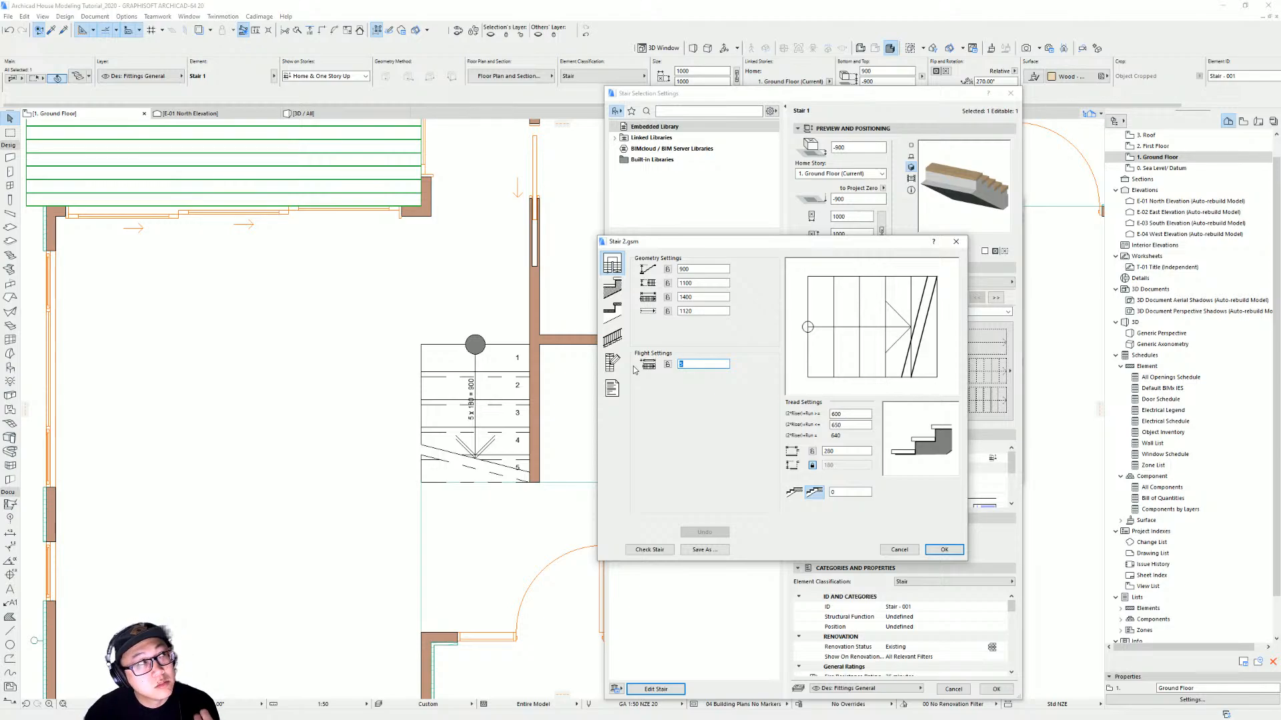
text(7)
click(667, 364)
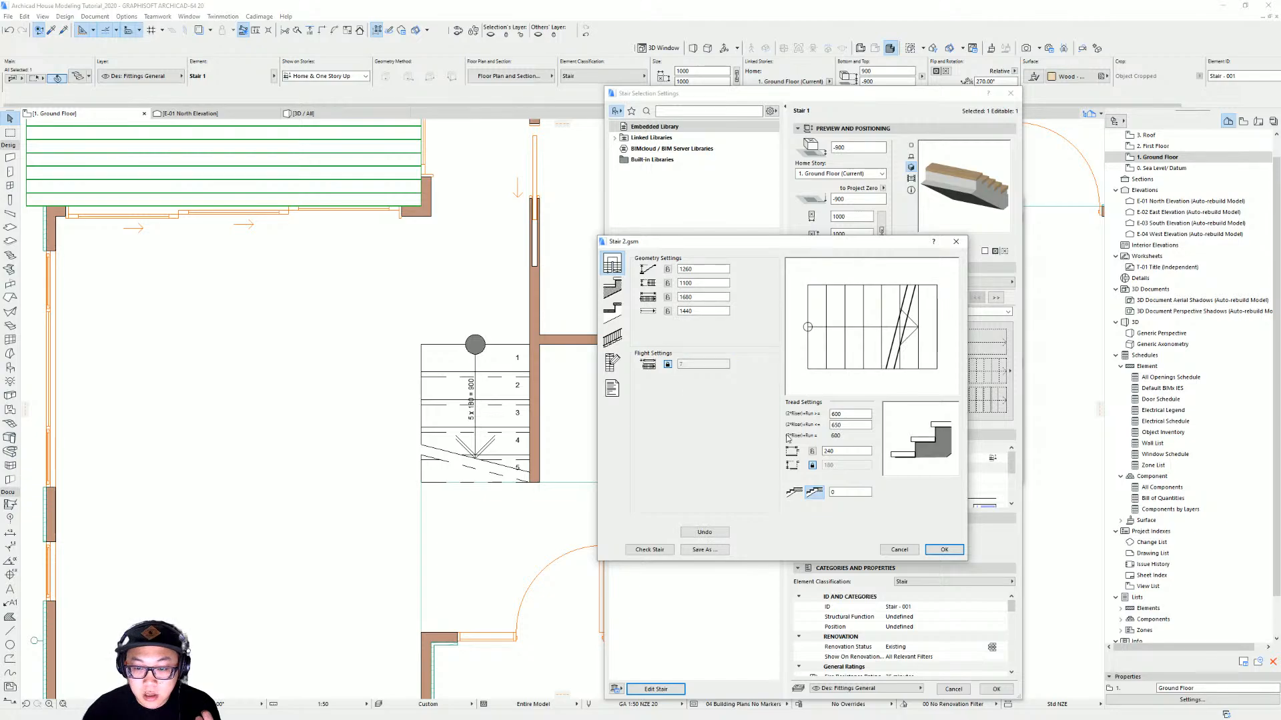
double_click(849, 452)
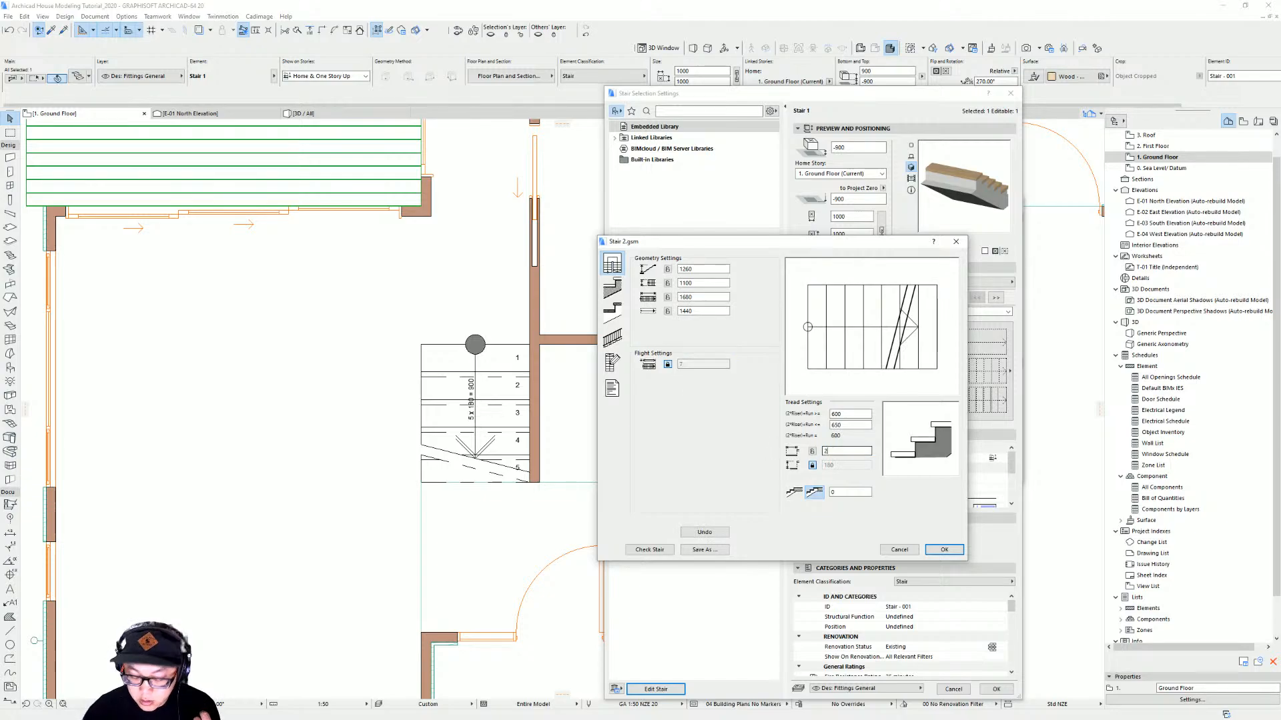
text(280)
click(743, 459)
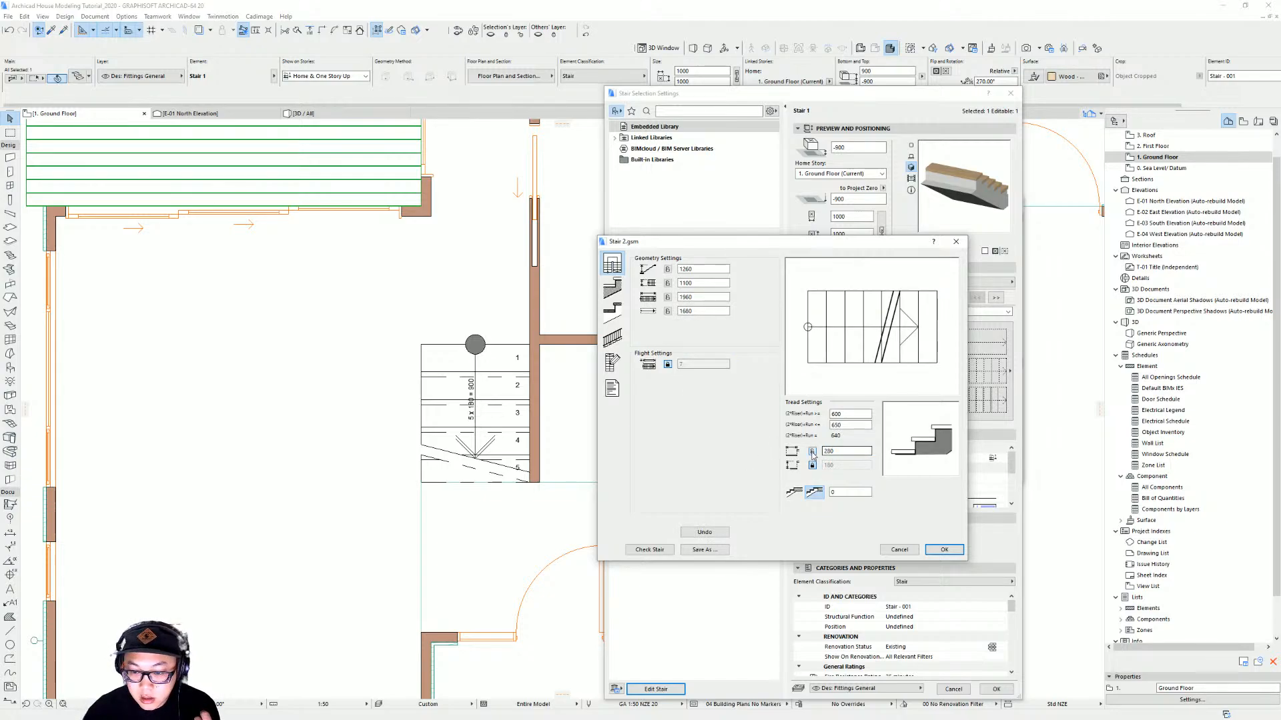
click(944, 550)
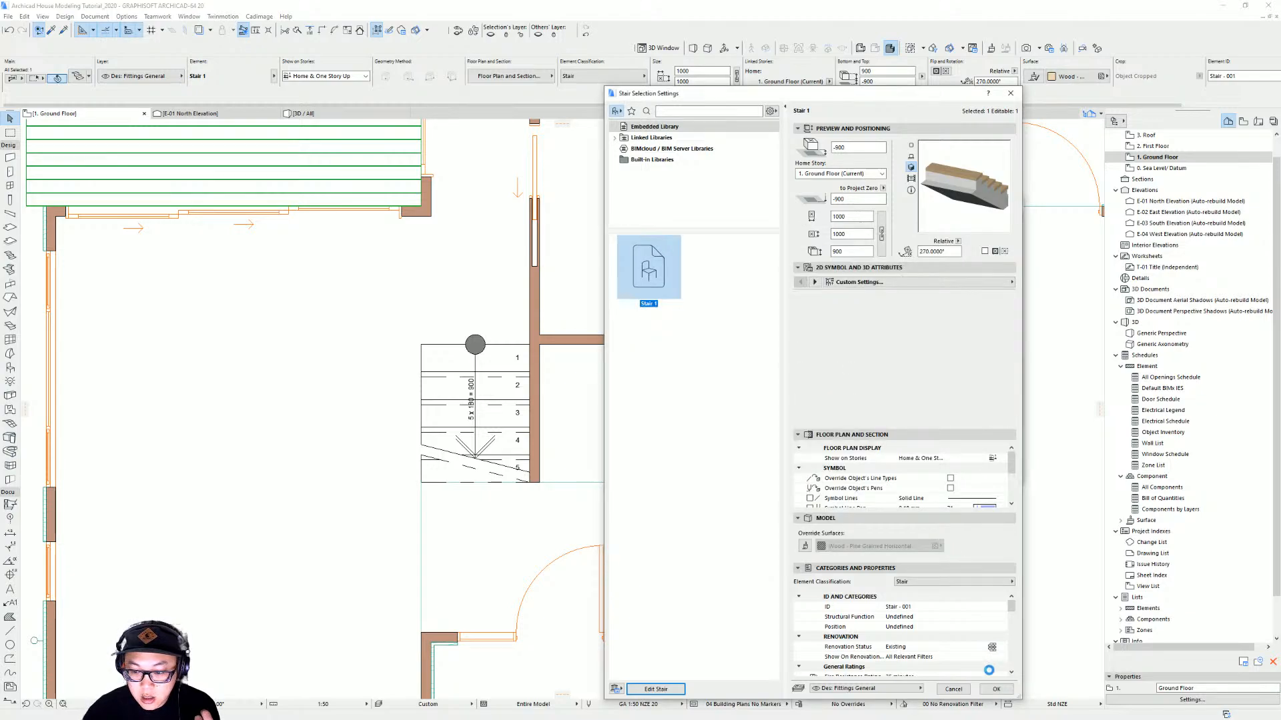
click(996, 690)
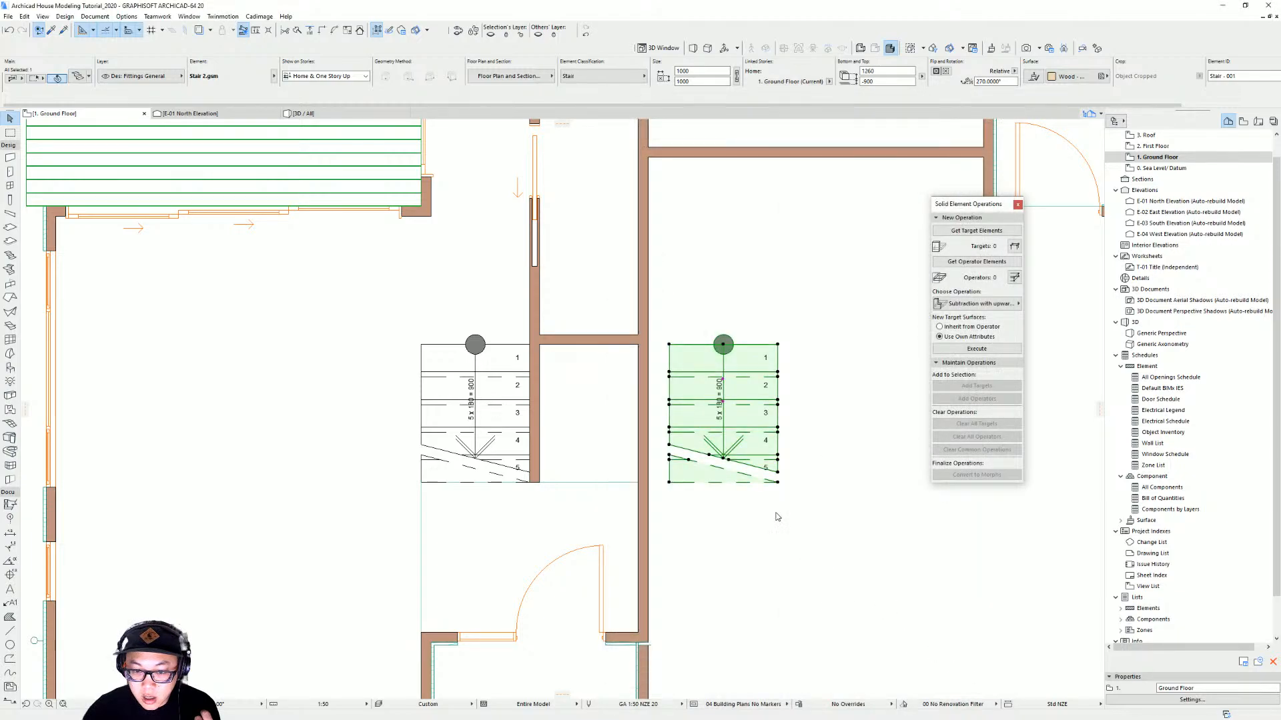
Mirror the new stair about a horizontal axis and move it against the wall beside the first stair
click(729, 404)
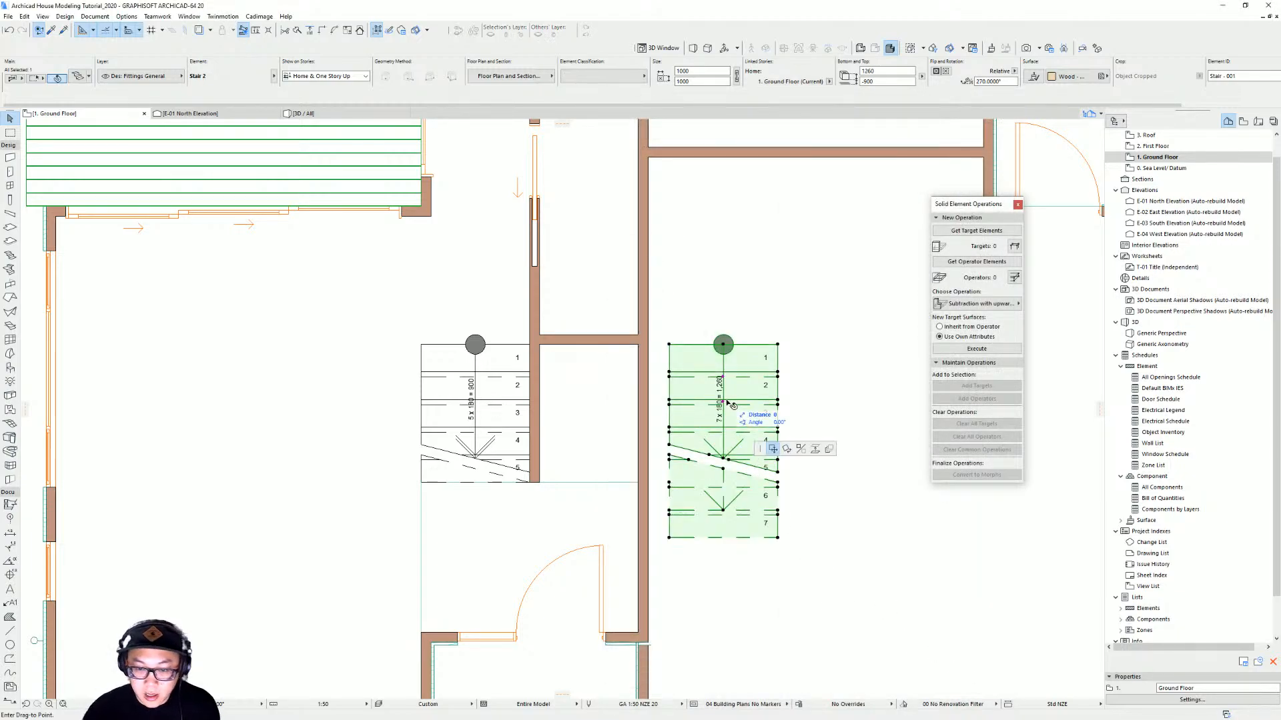
click(801, 448)
click(726, 404)
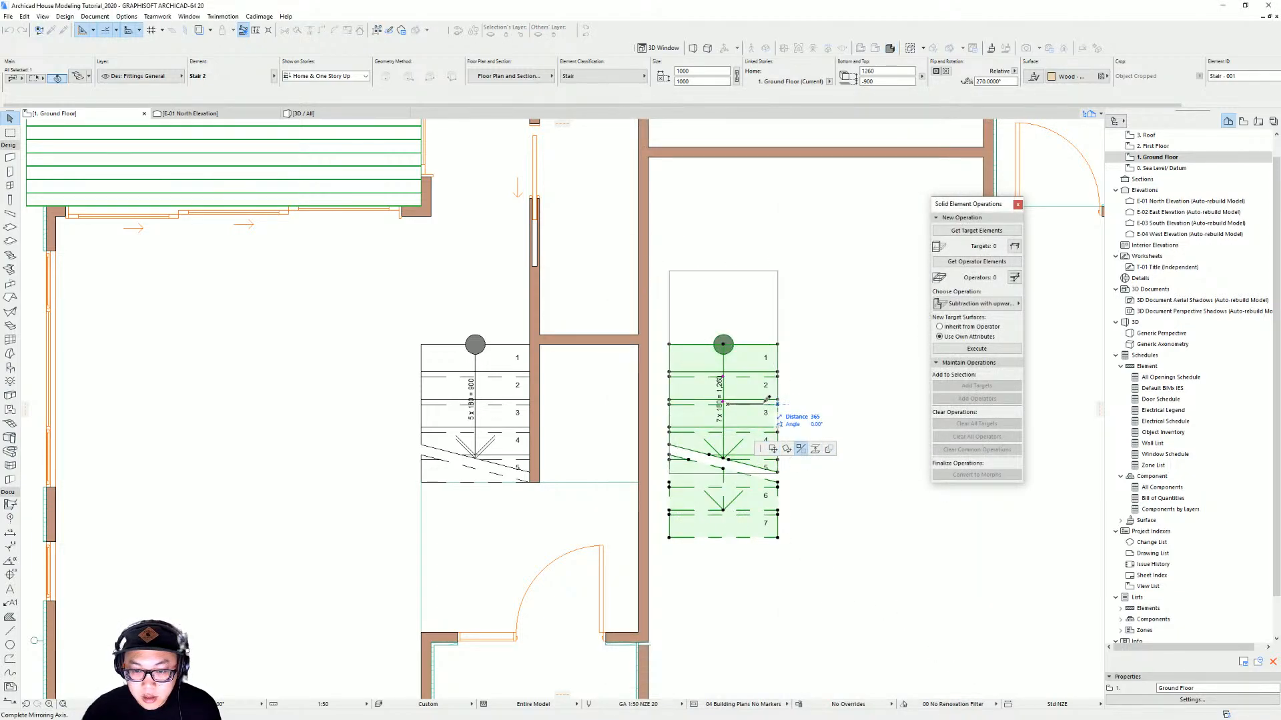
click(778, 404)
drag(778, 464, 638, 482)
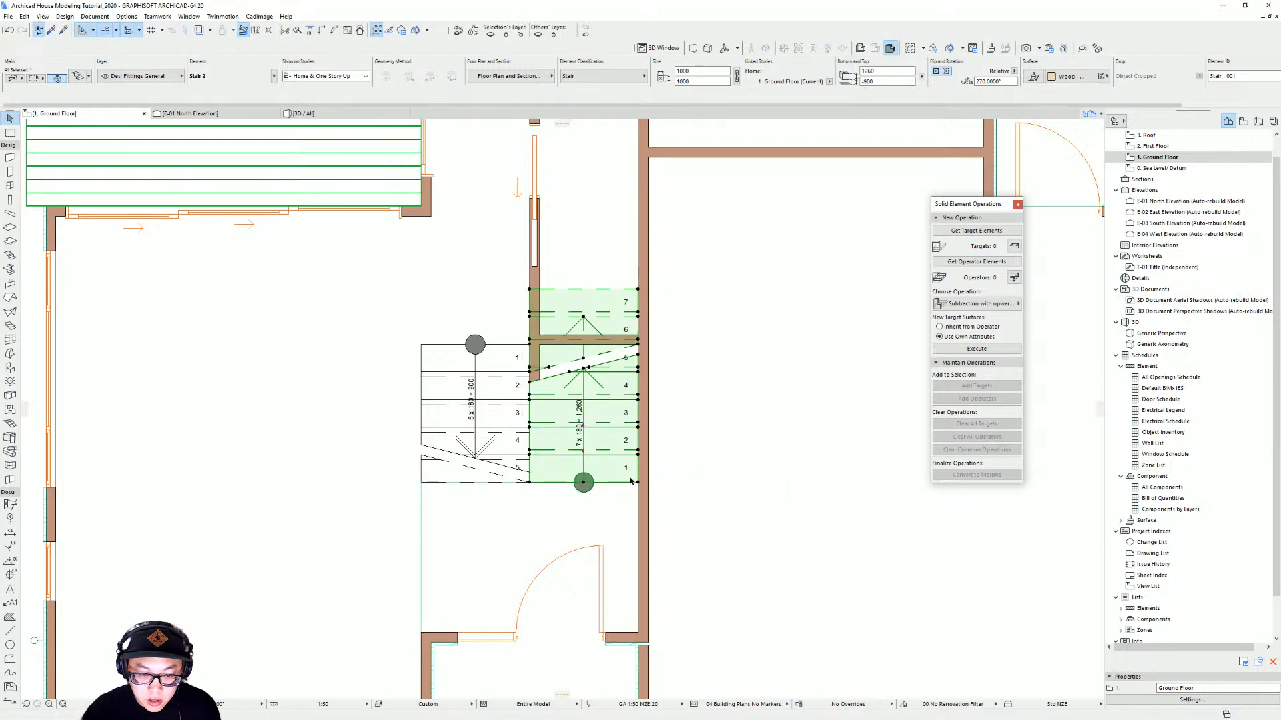
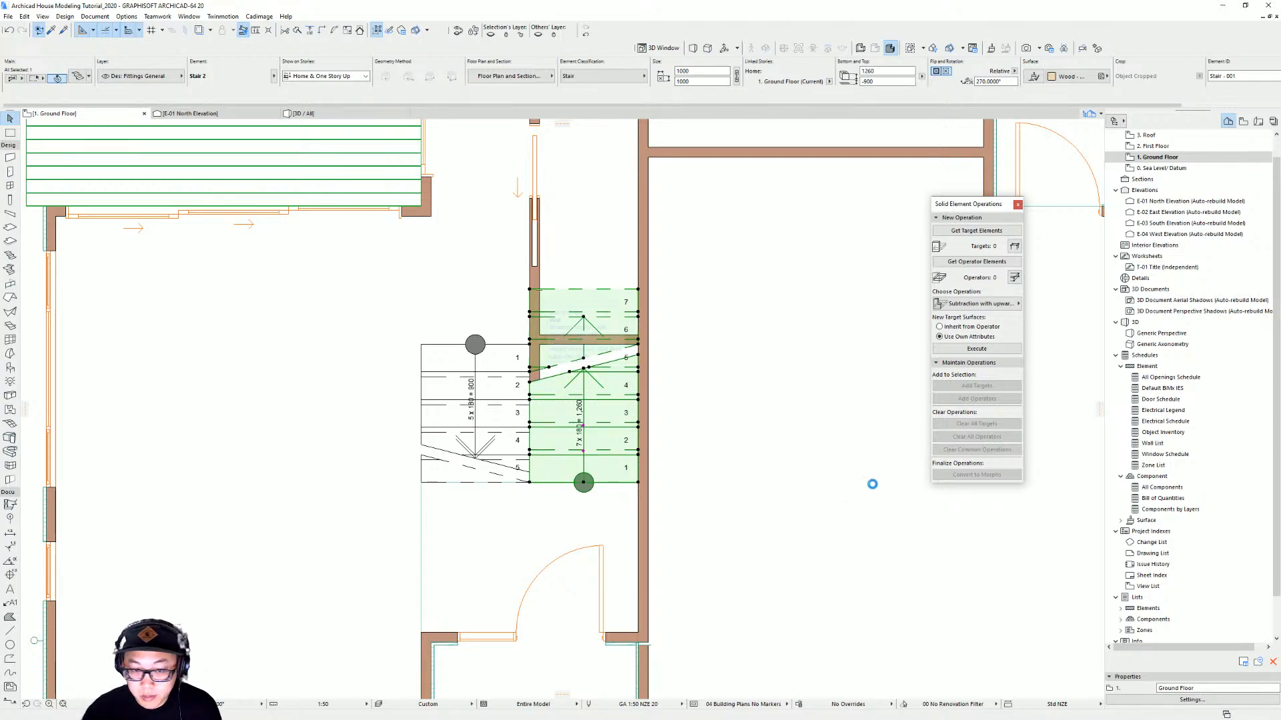
Open the new stair's settings and stair editor to review its geometry, then close them
key(ctrl+t)
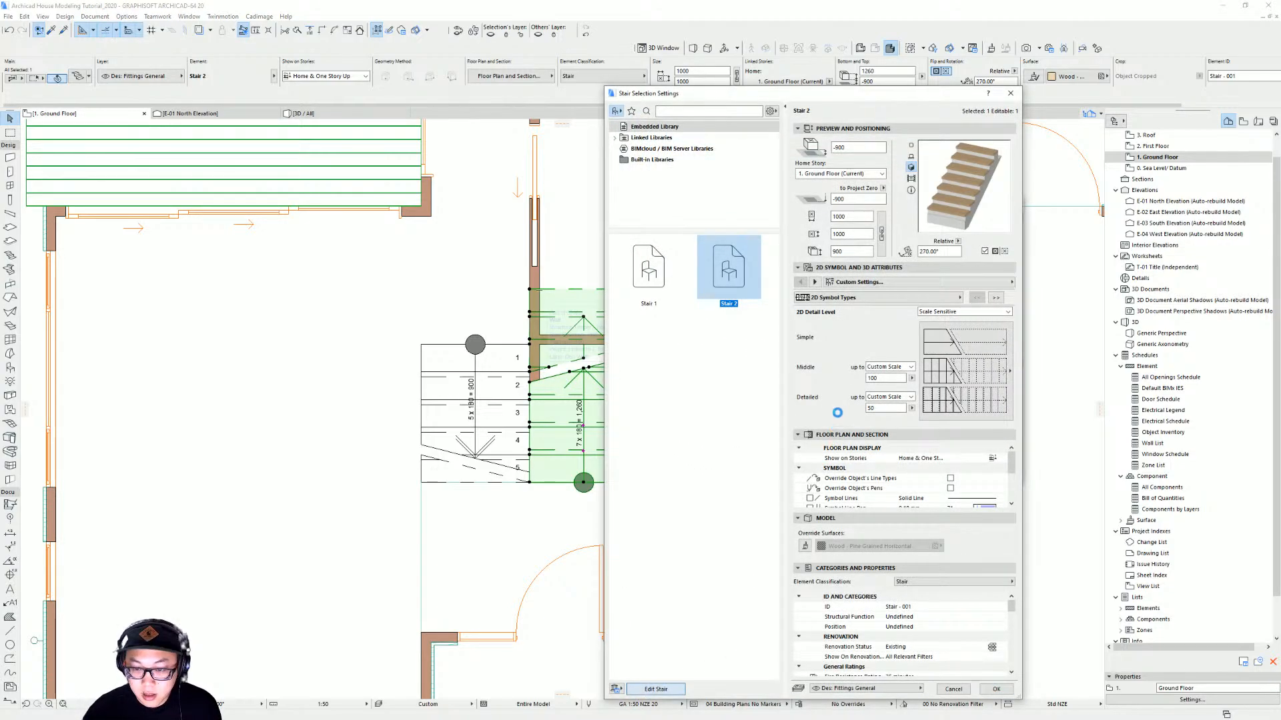
key(Tab)
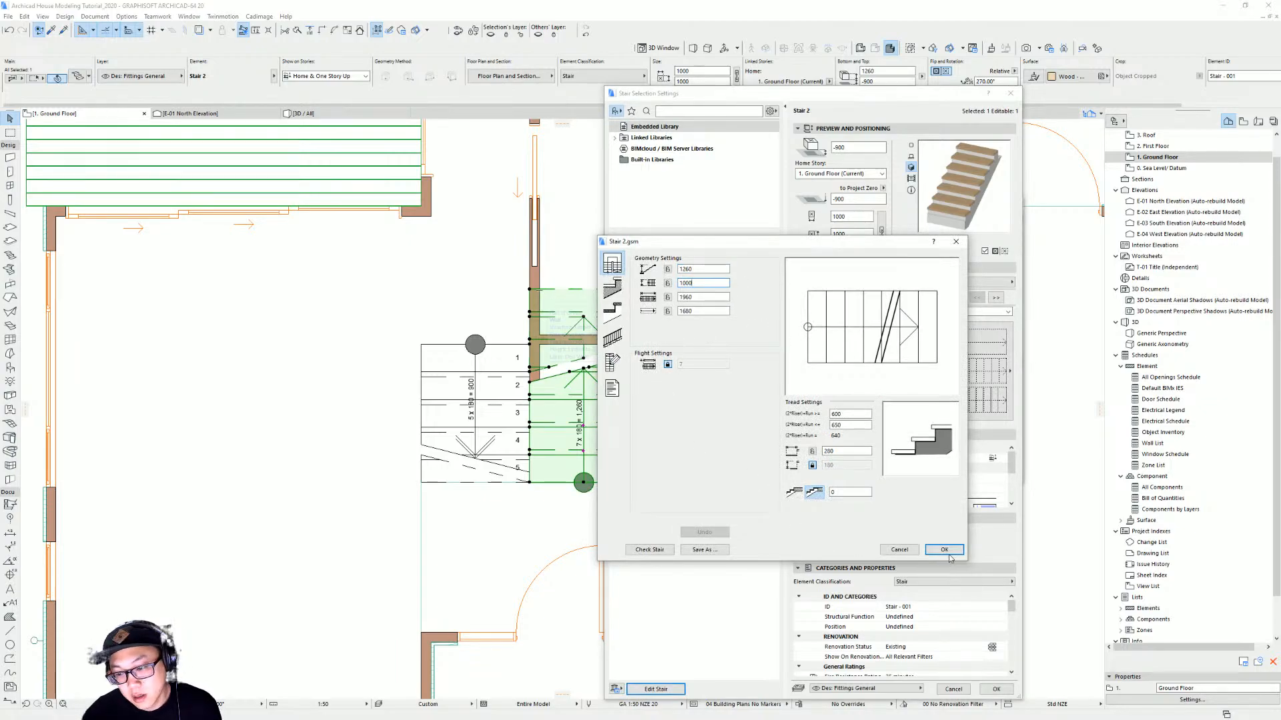
key(Return)
click(995, 692)
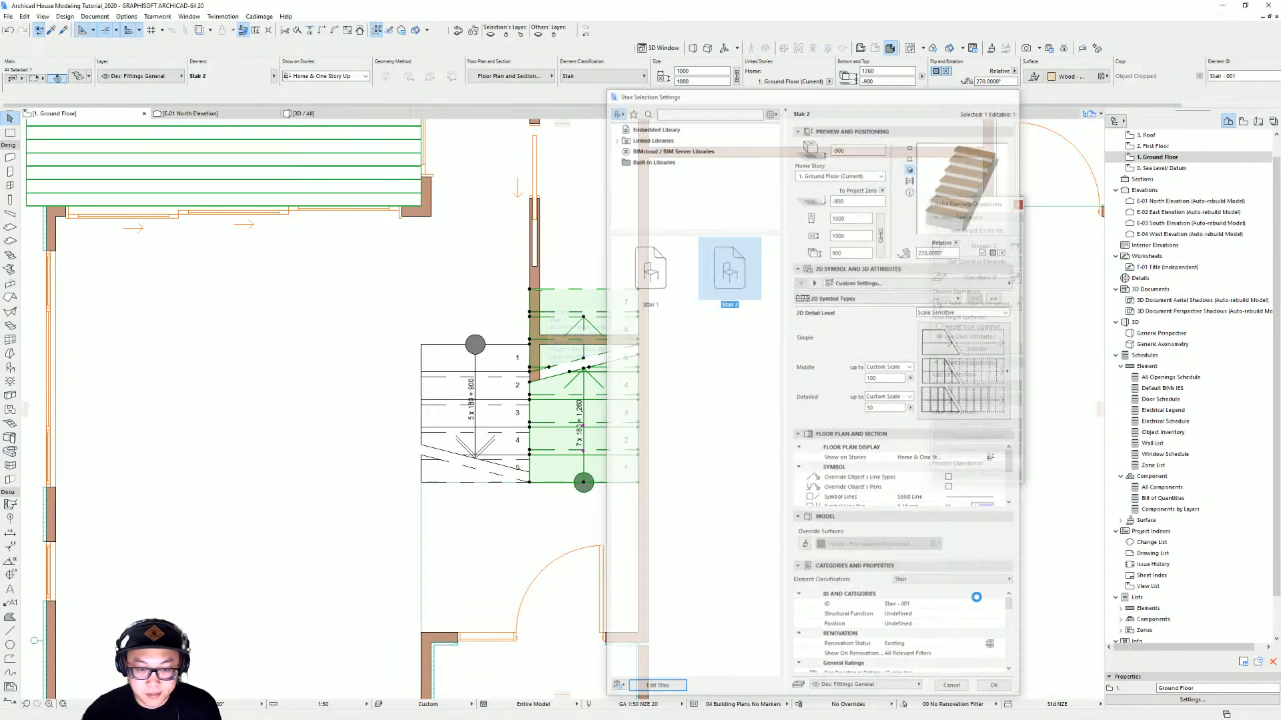
Move the new stair slightly to the right so it sits against the wall
key(ctrl+d)
click(627, 482)
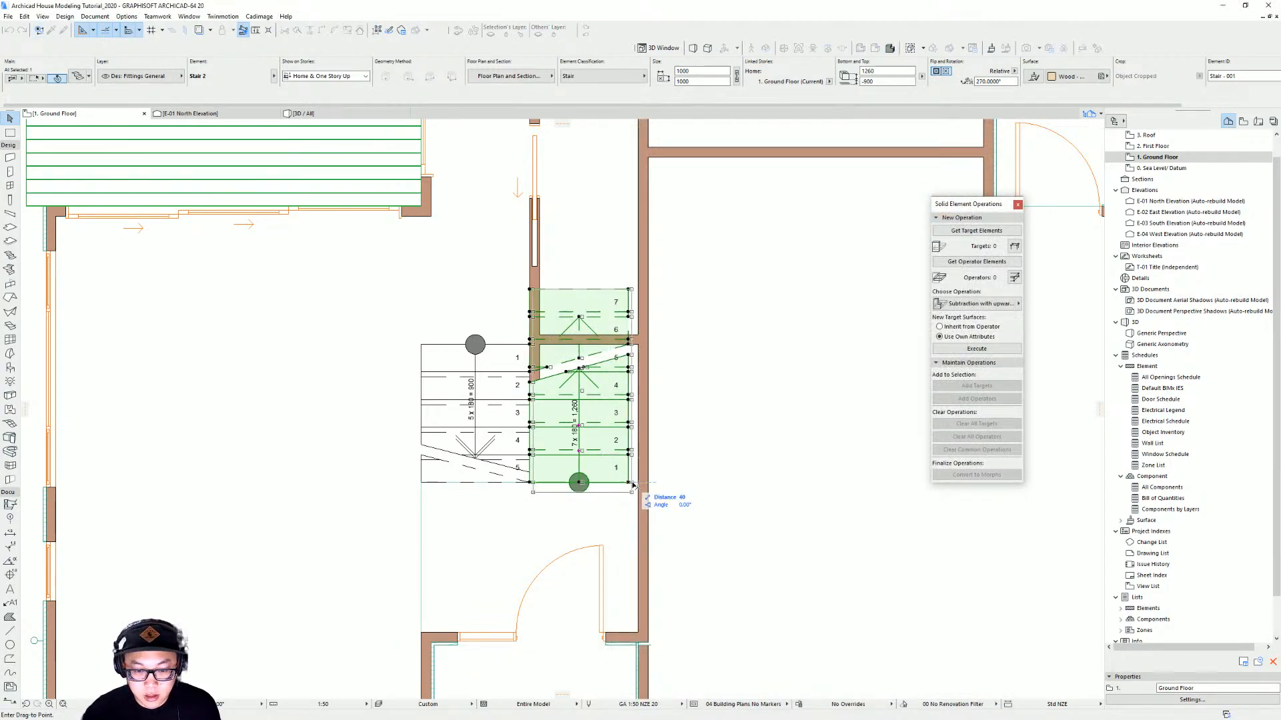
click(638, 483)
scroll(581, 465, down, 3)
key(Escape)
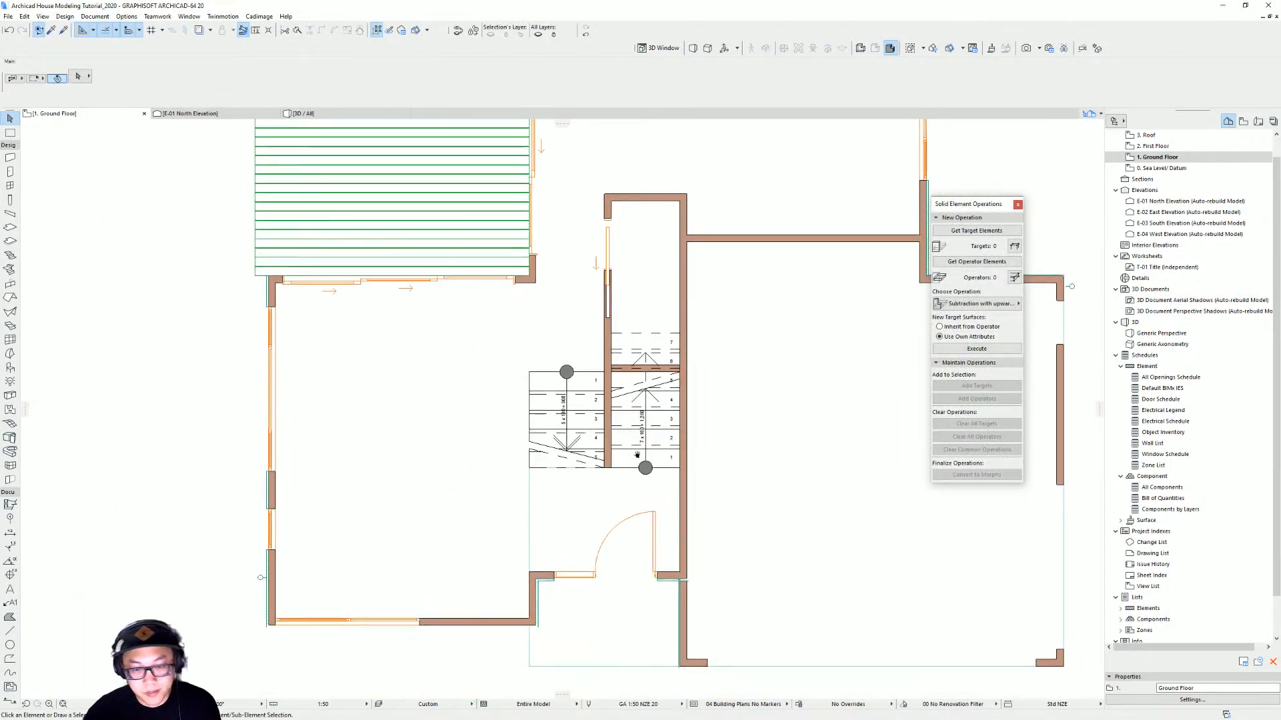
Examine the stairs in 3D, limiting the view to a marquee area around the stair zone
key(F3)
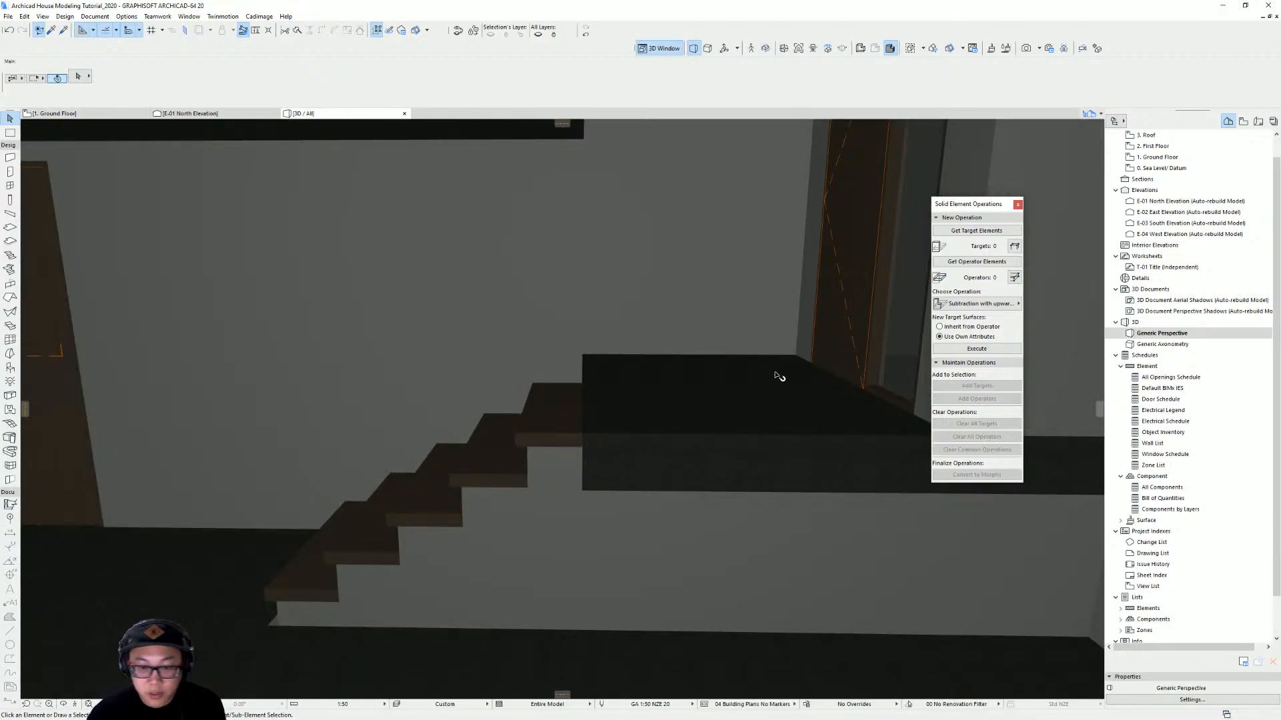
shift+middle_drag(778, 375, 709, 222)
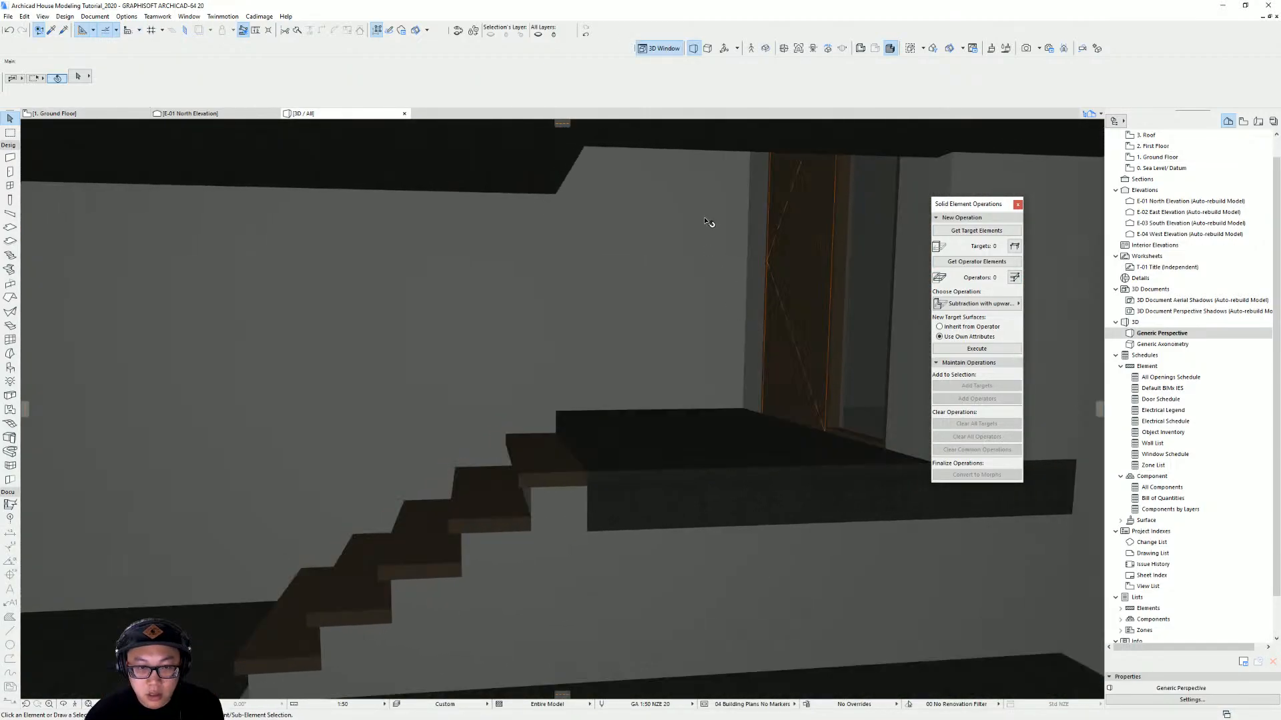
click(415, 31)
scroll(706, 475, down, 3)
scroll(706, 475, down, 5)
mouse_move(705, 475)
shift+middle_down()
mouse_move(792, 517)
mouse_move(822, 514)
shift+middle_up()
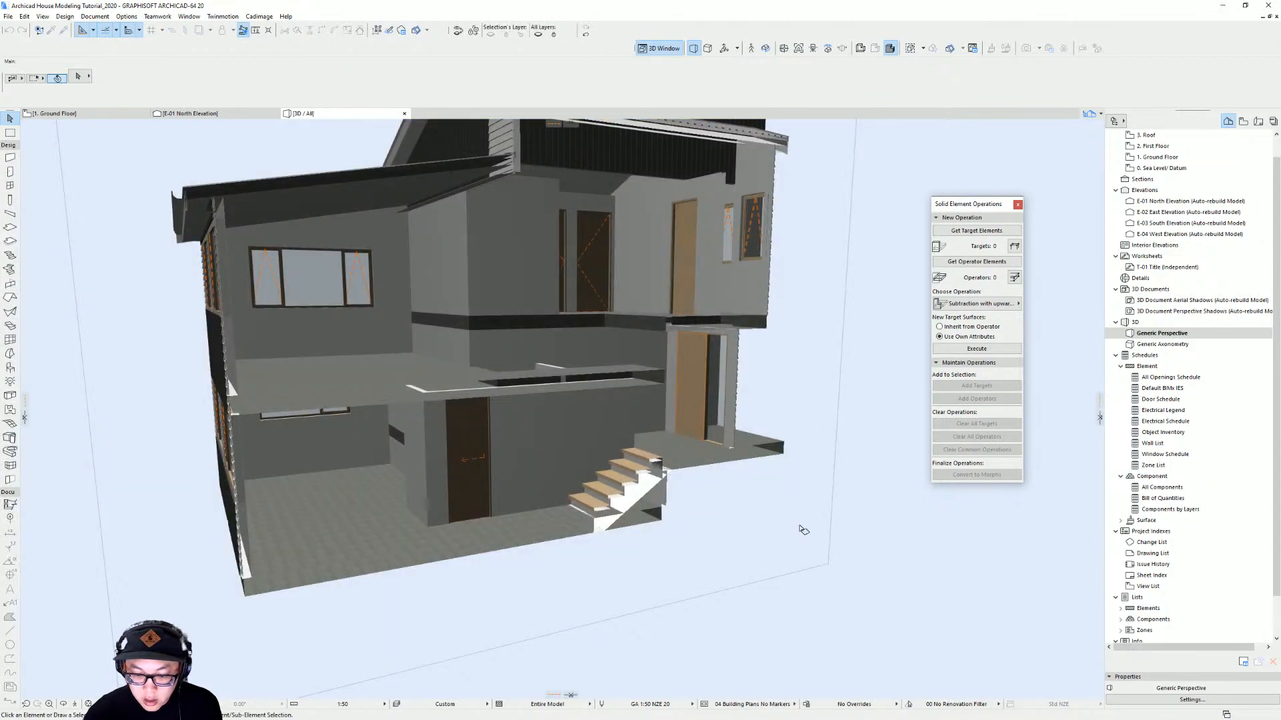
mouse_move(804, 530)
shift+middle_down()
mouse_move(814, 528)
mouse_move(758, 511)
shift+middle_up()
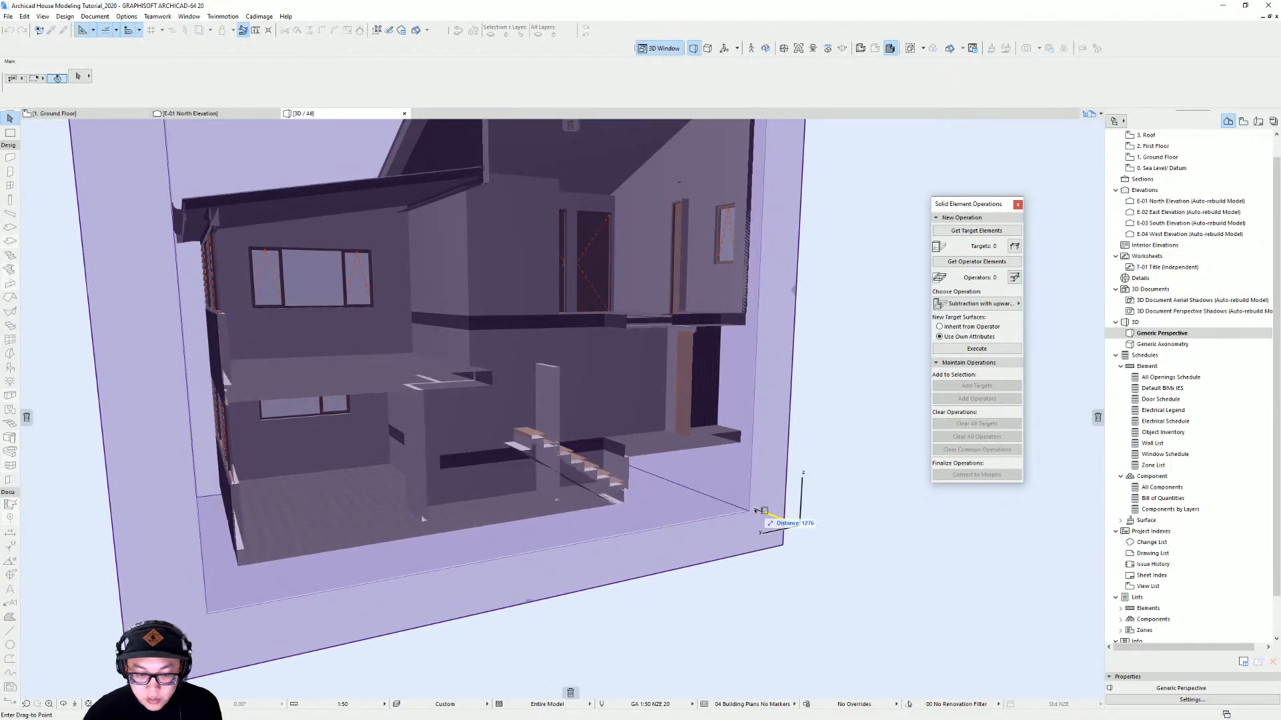
click(757, 511)
click(541, 294)
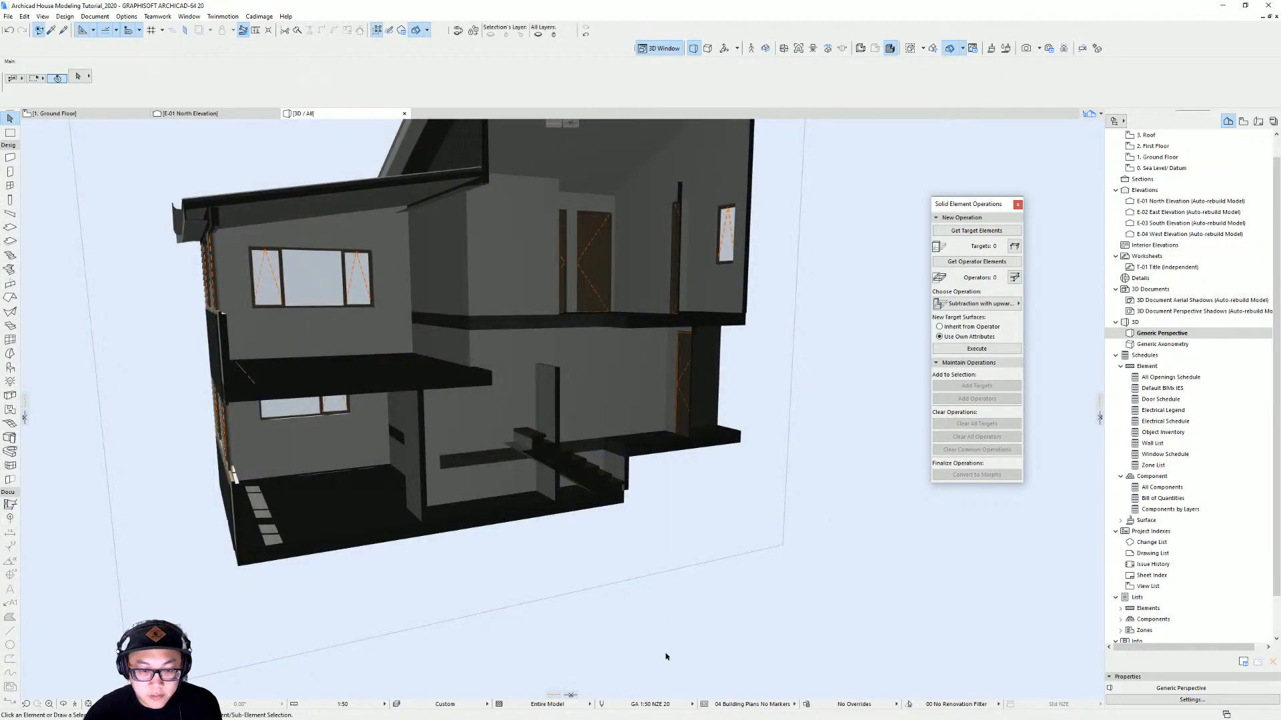
Select the new stair in 3D and set its bottom offset to 0
shift+middle_drag(665, 504, 622, 533)
click(622, 513)
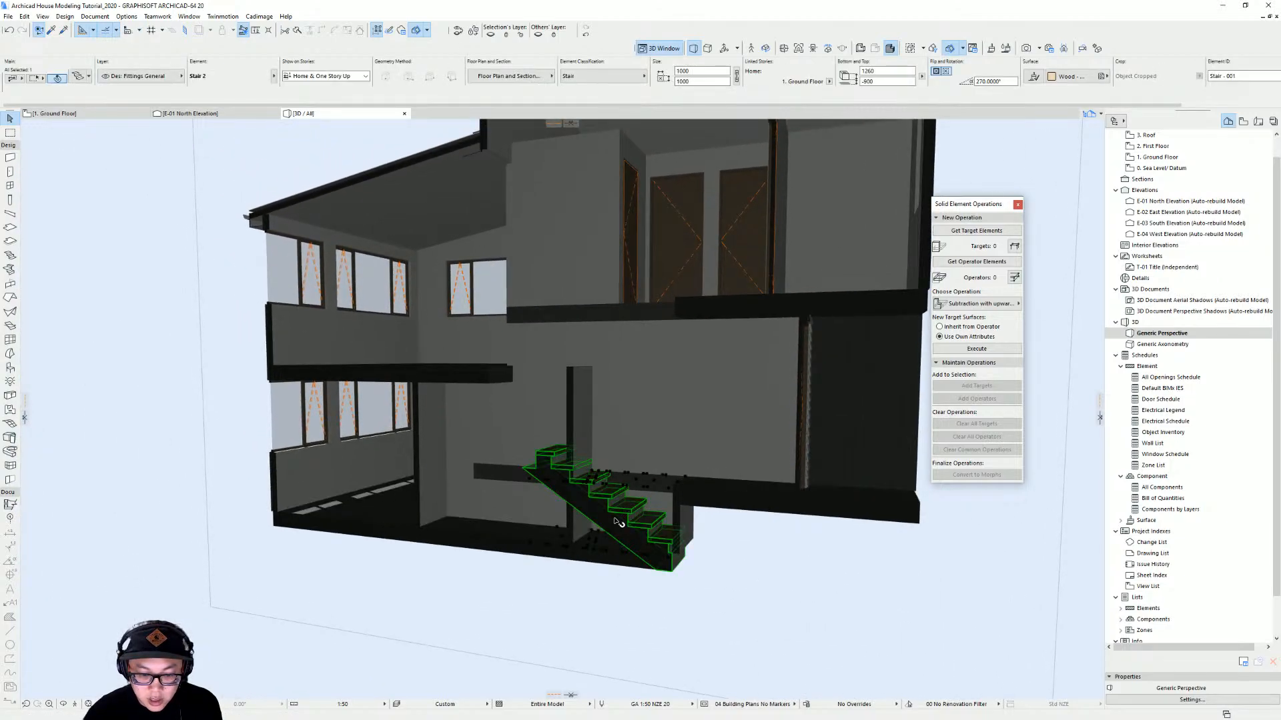
scroll(675, 529, up, 2)
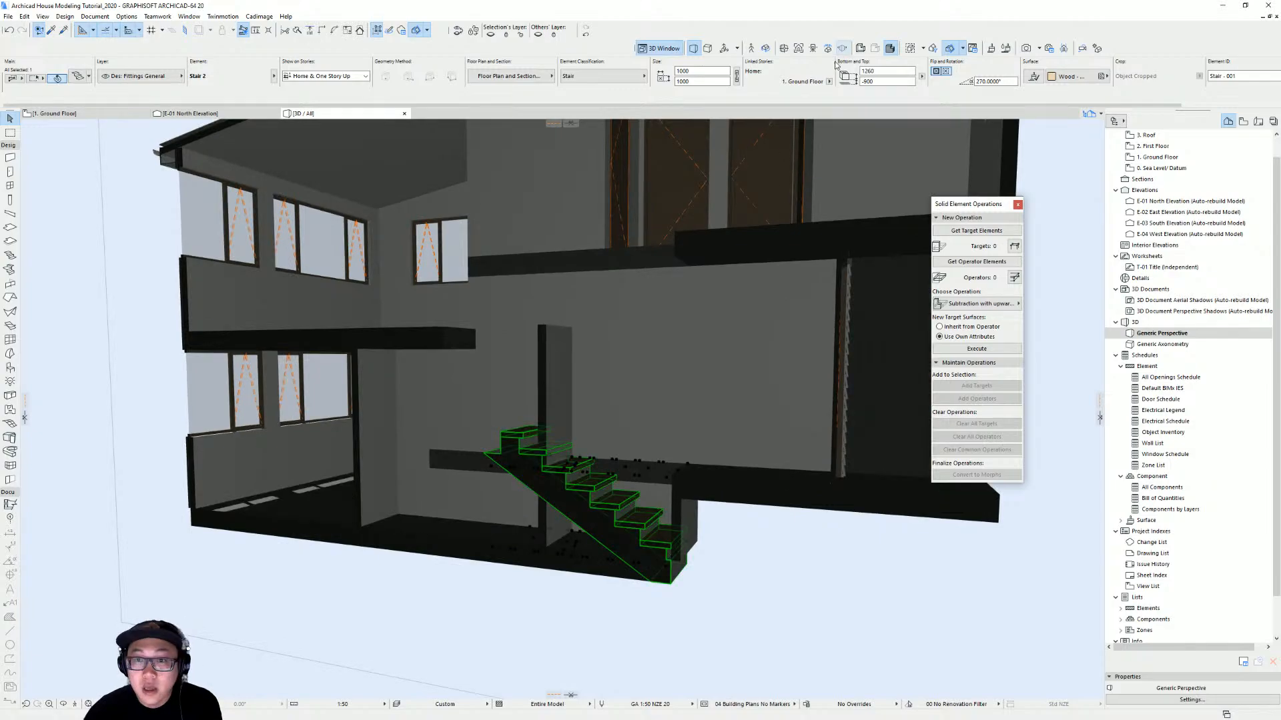
click(881, 81)
key(Return)
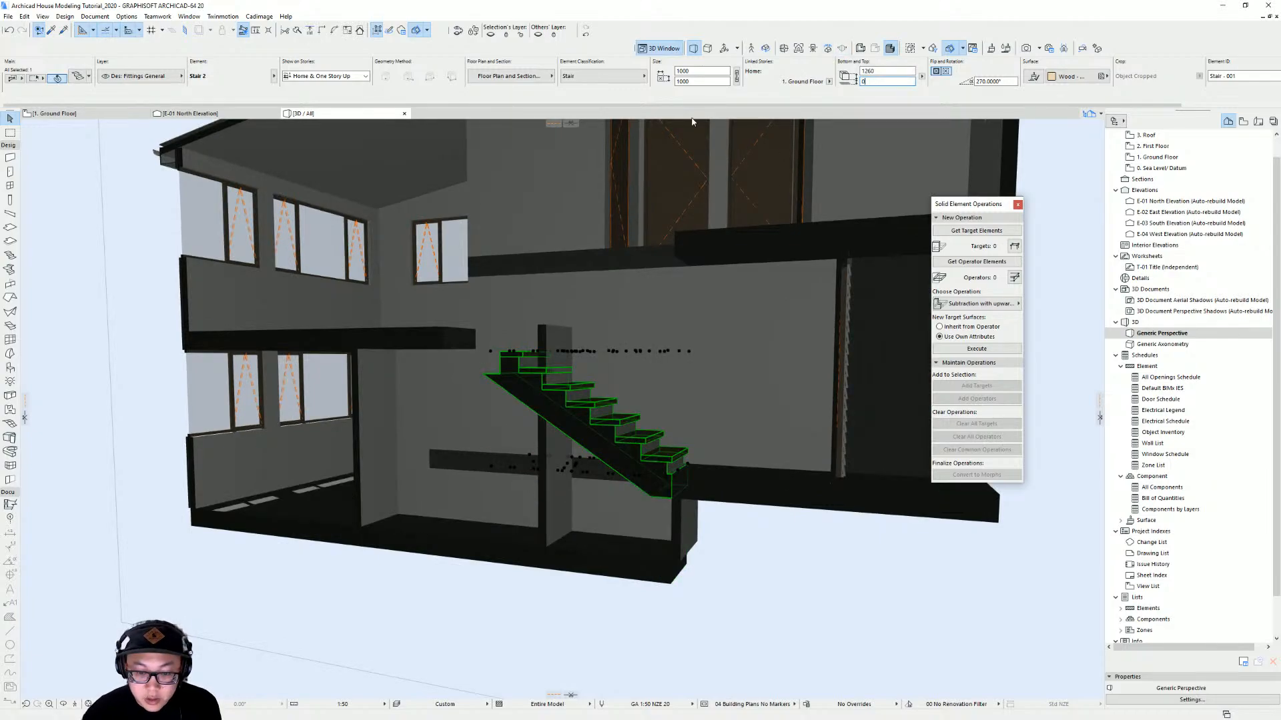
Set the new stair to 9 steps in the flight with a 280 mm tread depth
scroll(571, 377, up, 3)
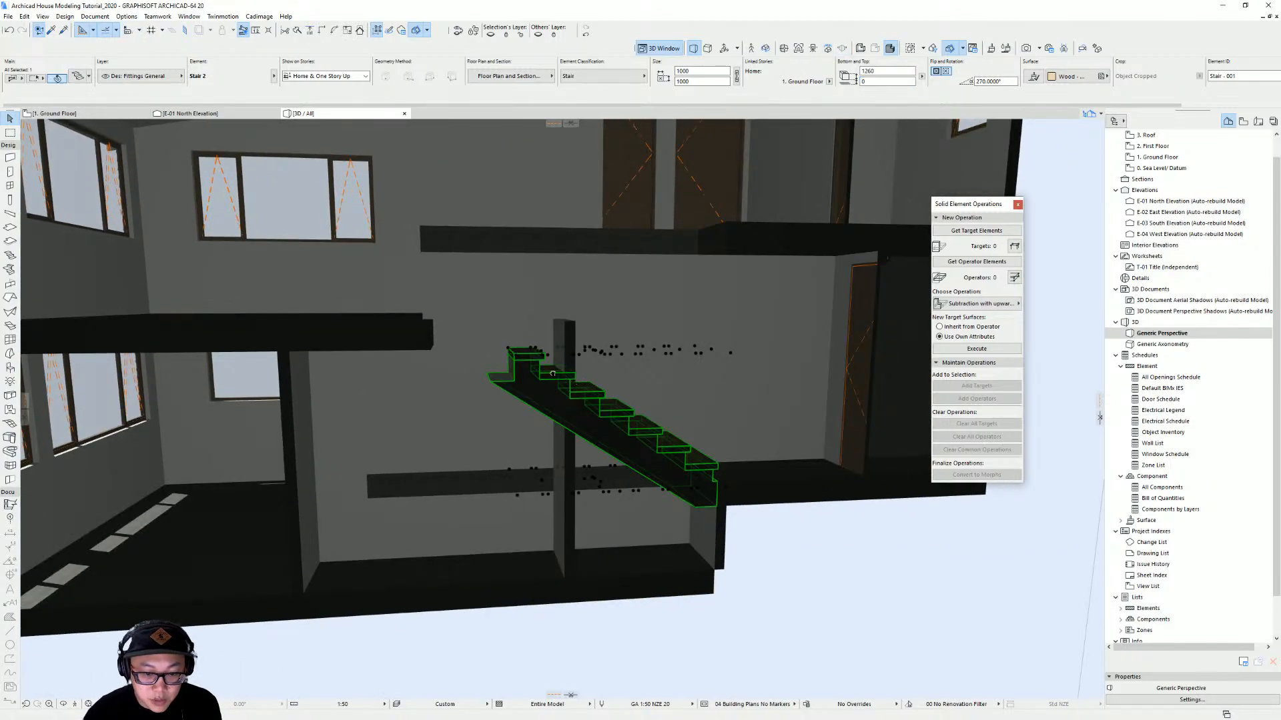
scroll(552, 373, down, 3)
scroll(512, 389, up, 3)
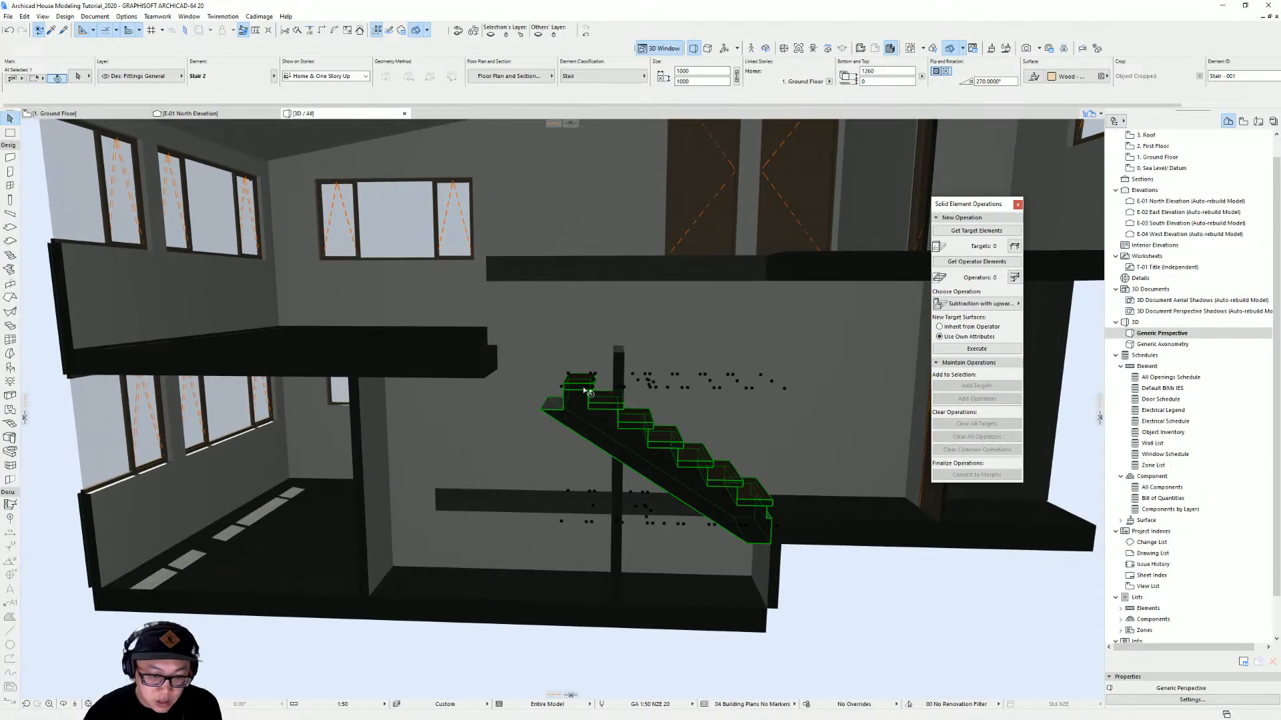
scroll(579, 382, up, 3)
scroll(599, 369, down, 4)
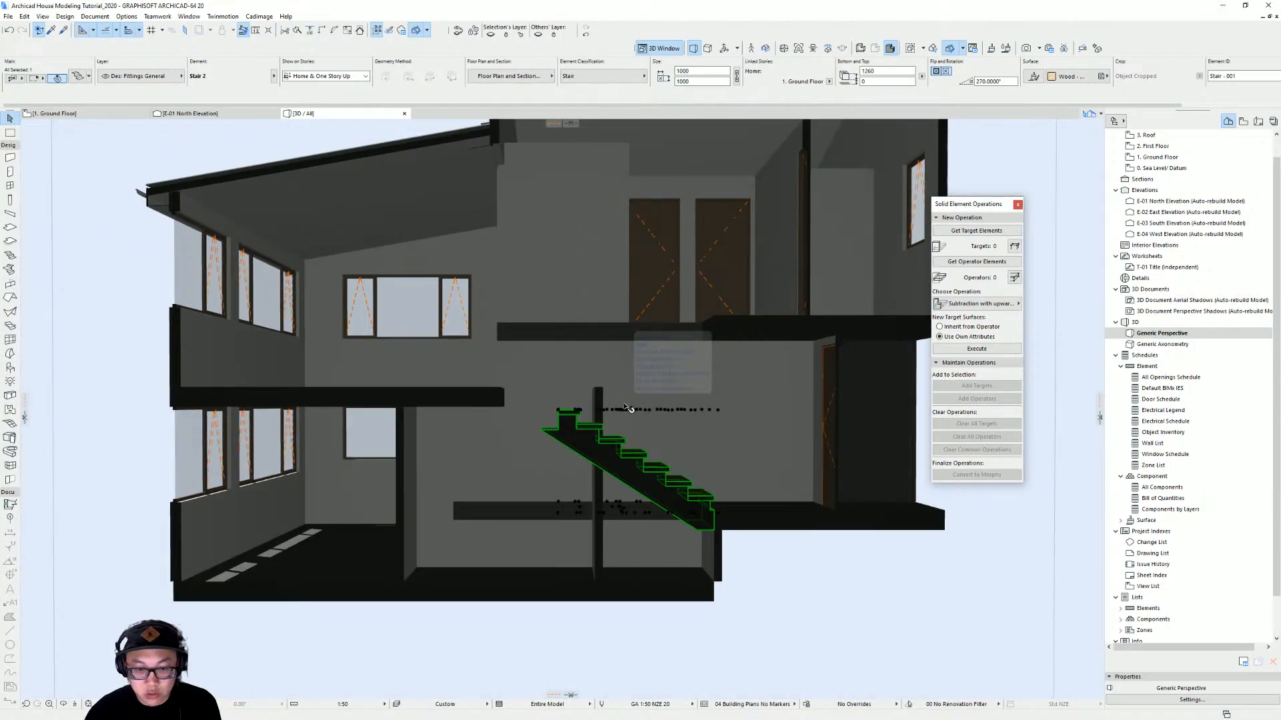
double_click(626, 408)
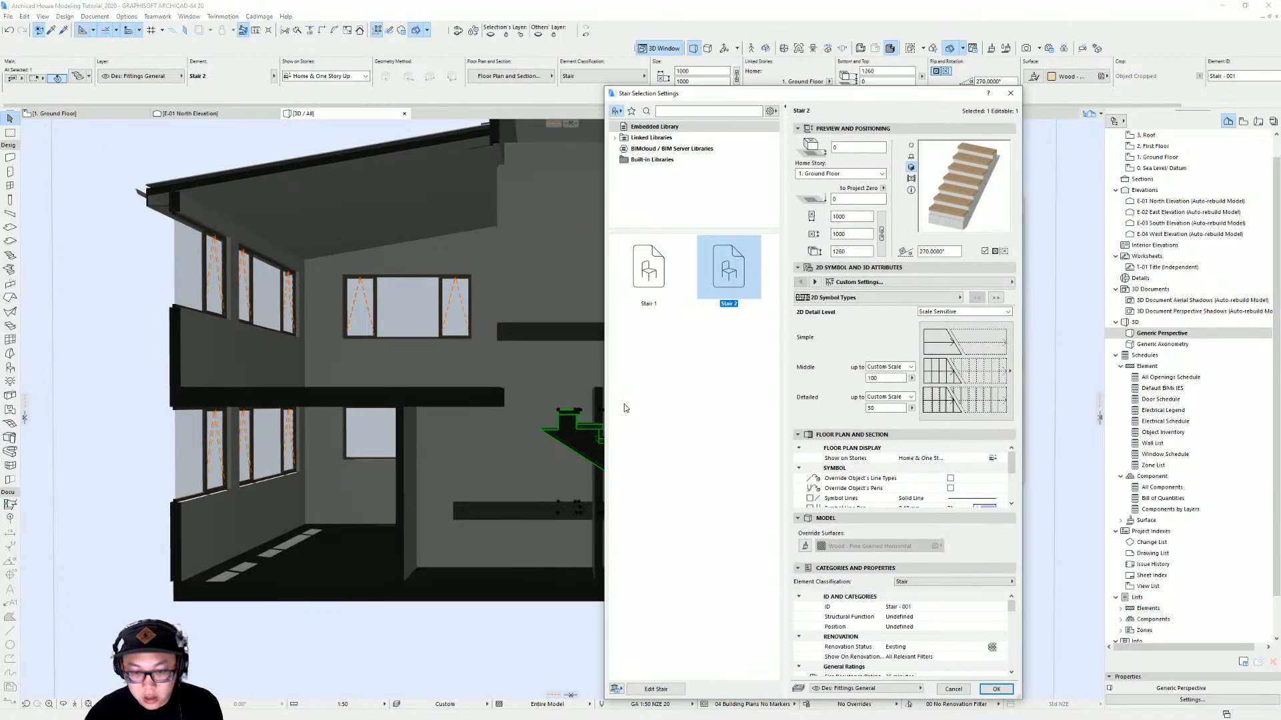
click(669, 691)
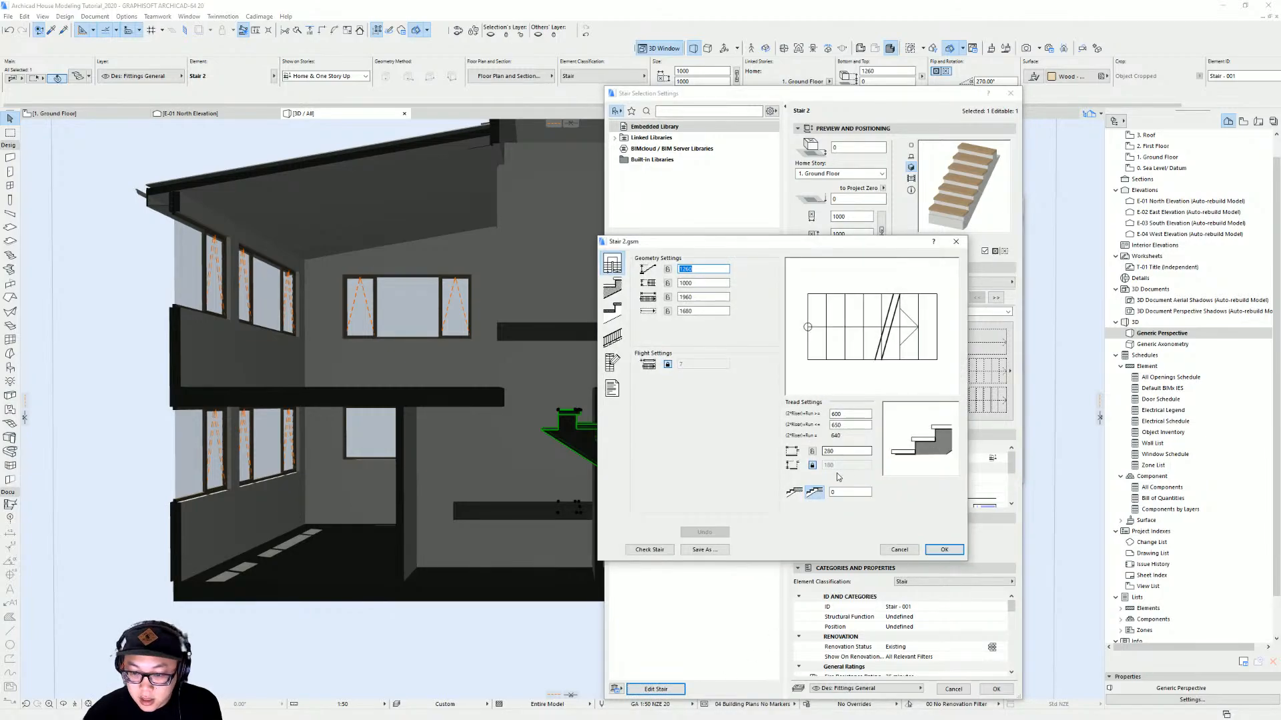
click(667, 364)
text(9)
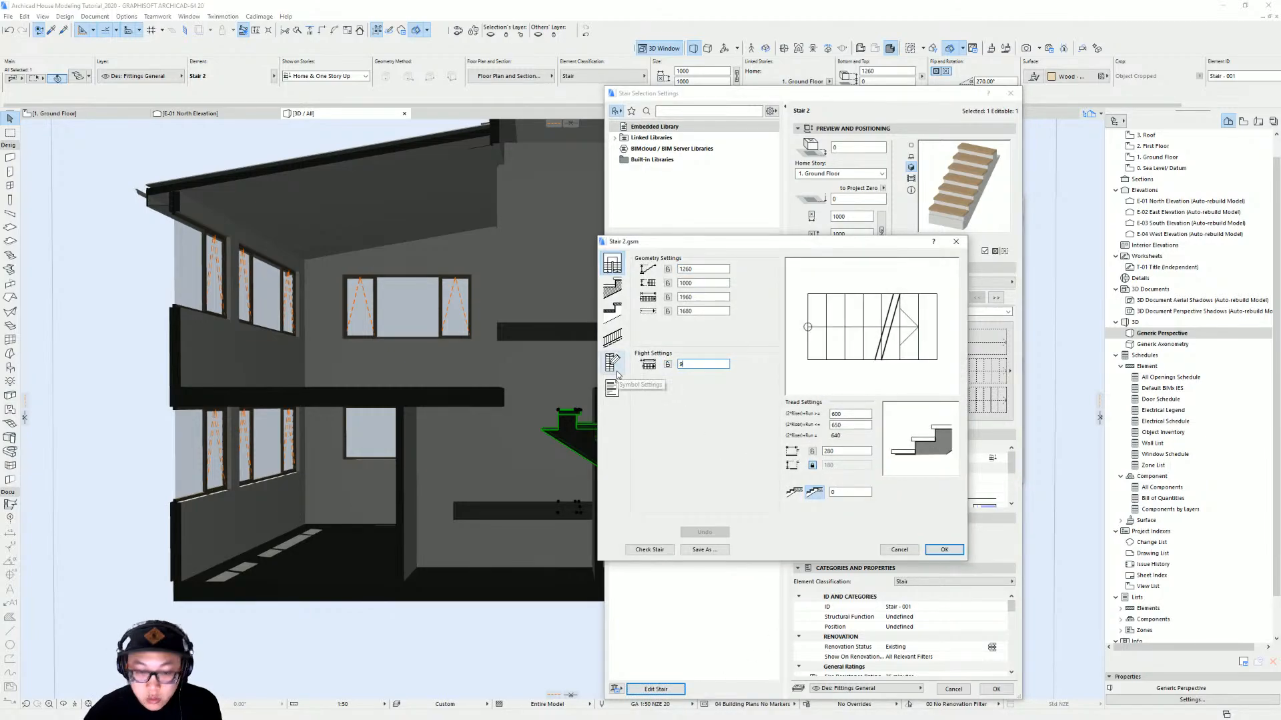
click(669, 365)
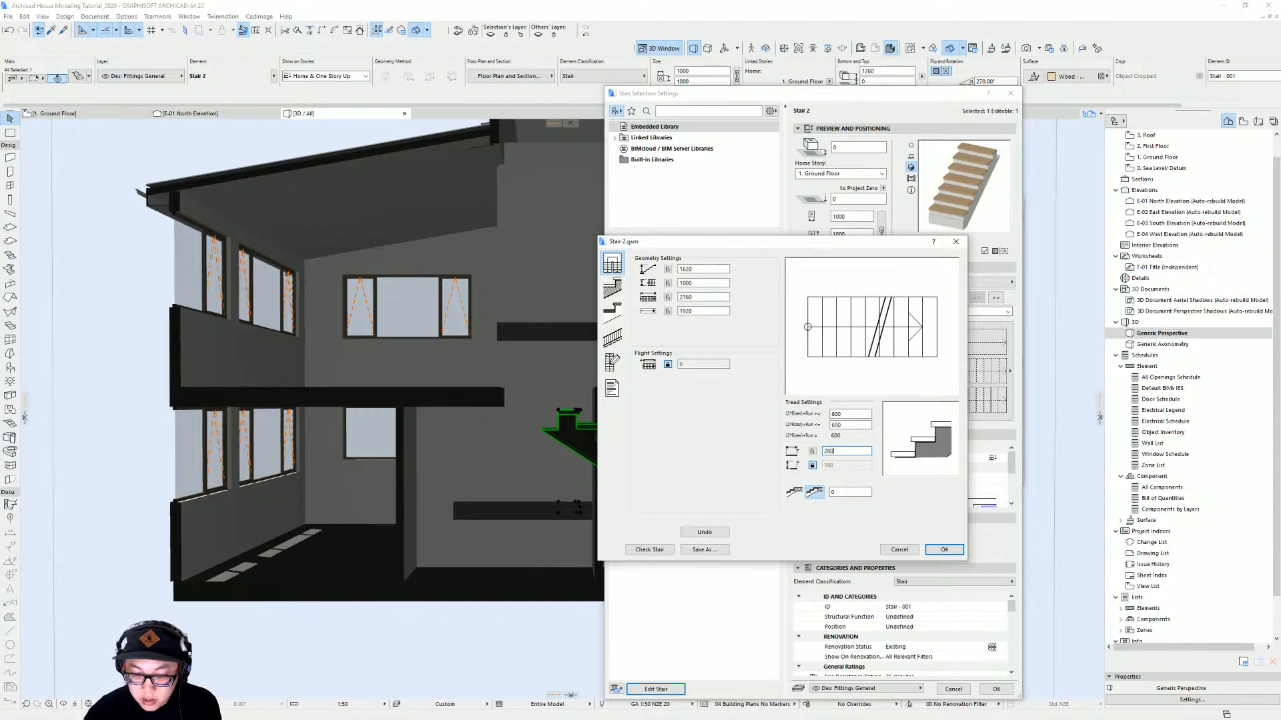
text(280)
click(812, 452)
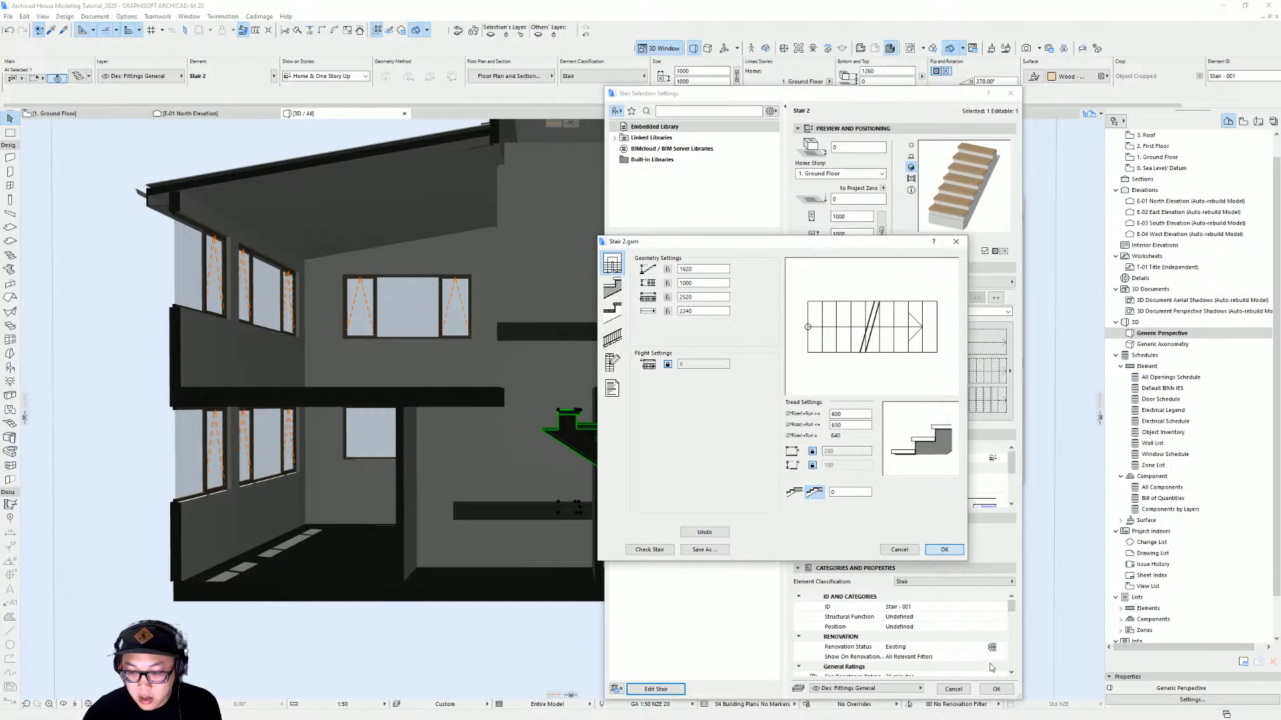
key(Return)
click(995, 689)
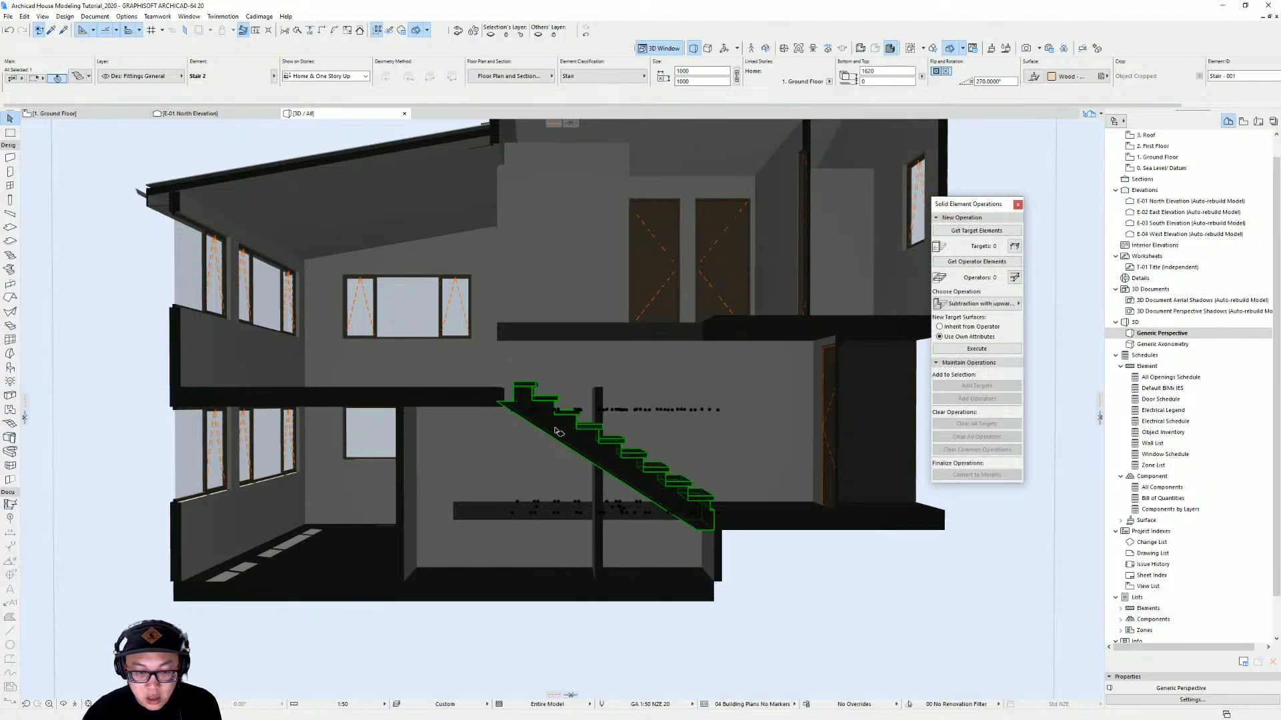
Inspect in 3D where the lengthened stair meets the upper floor
scroll(509, 403, up, 5)
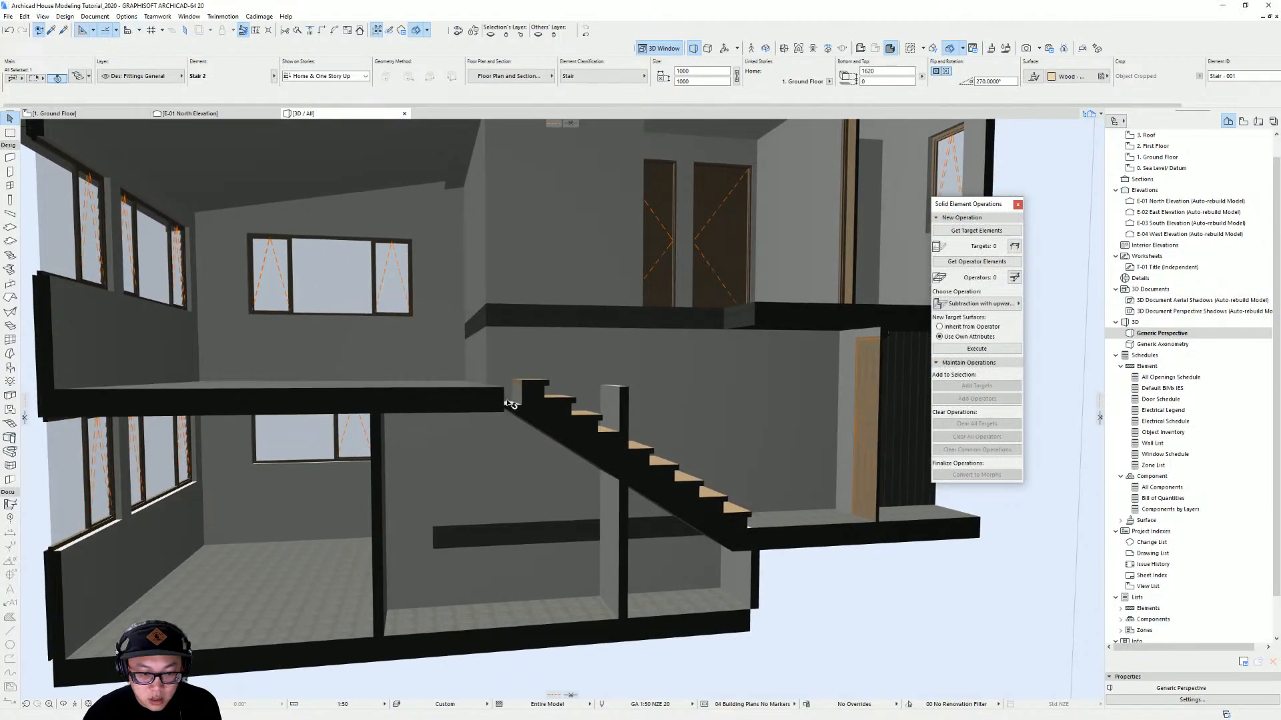
scroll(509, 404, up, 2)
middle_drag(511, 403, 467, 402)
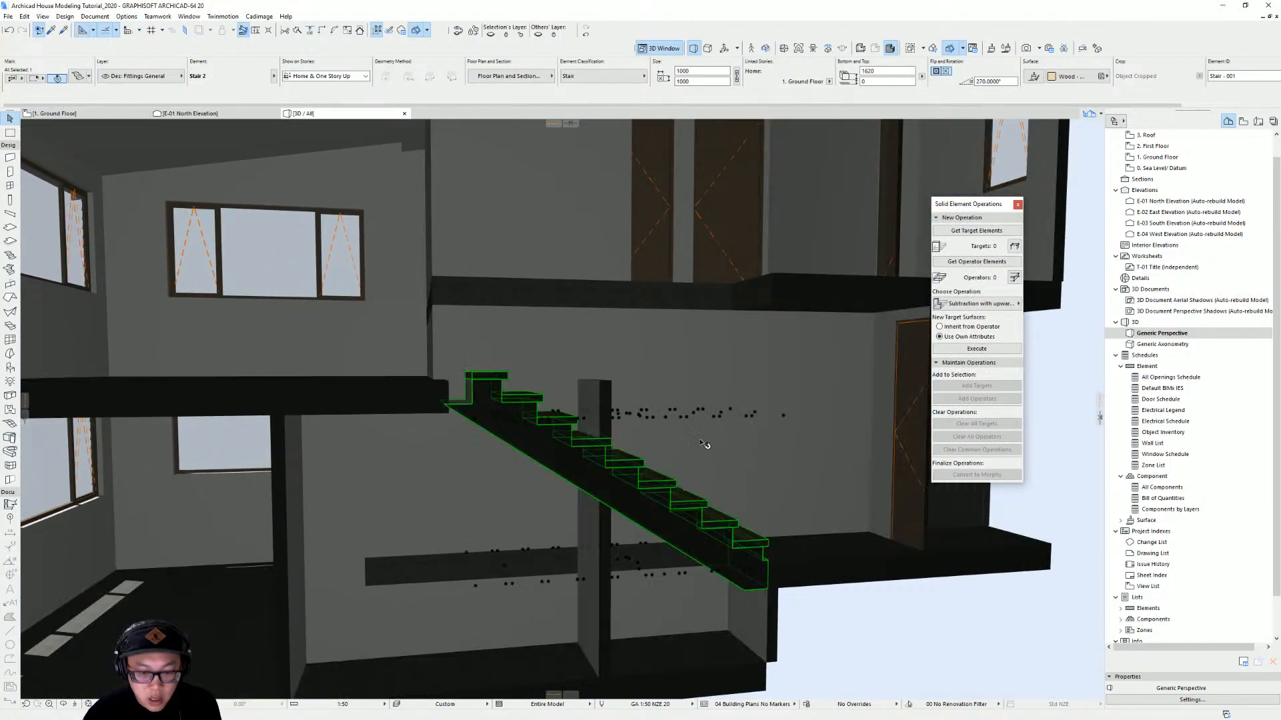
shift+middle_drag(704, 445, 587, 461)
scroll(506, 393, up, 3)
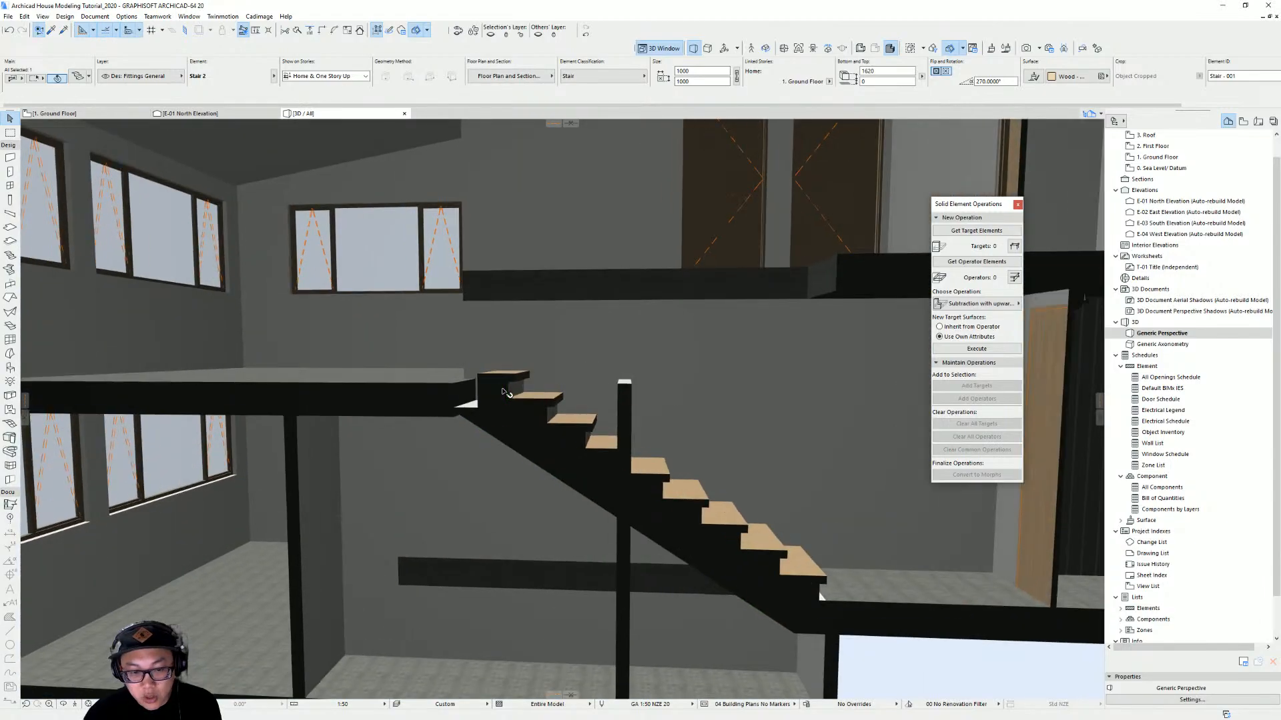
scroll(505, 392, up, 3)
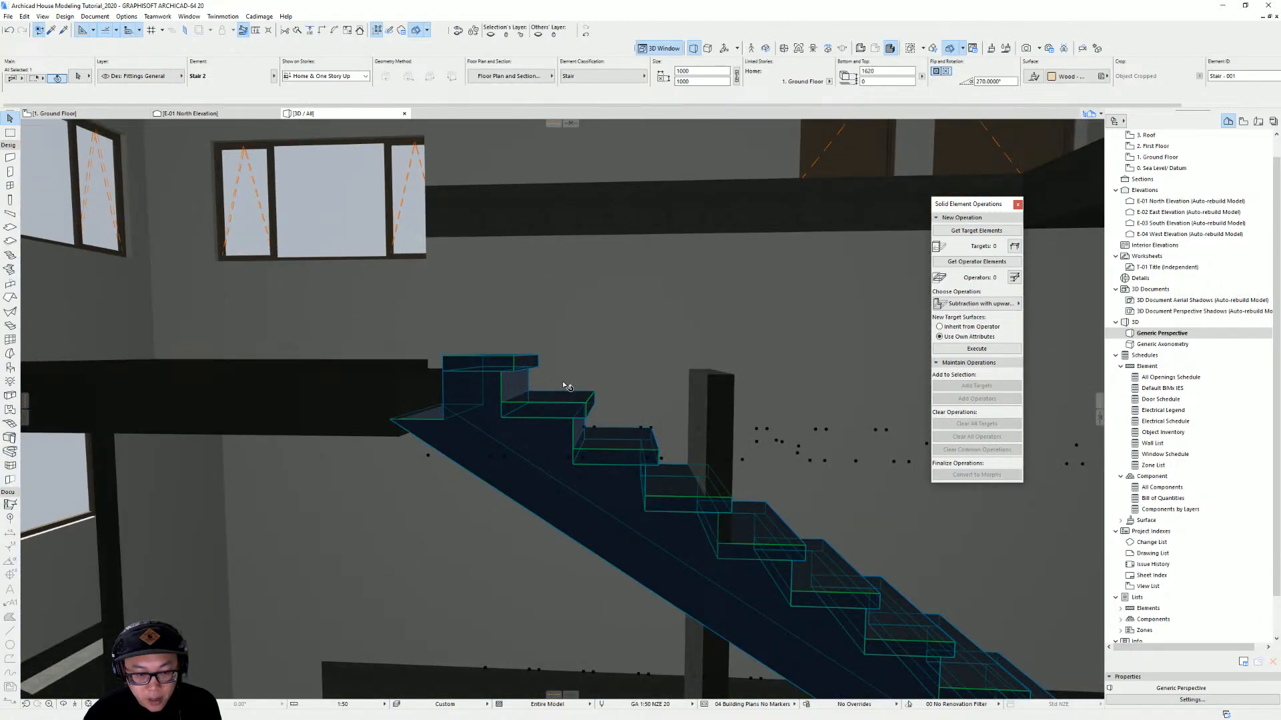
shift+middle_drag(565, 387, 523, 376)
mouse_move(556, 421)
shift+middle_down()
mouse_move(600, 407)
mouse_move(523, 433)
mouse_move(559, 430)
shift+middle_up()
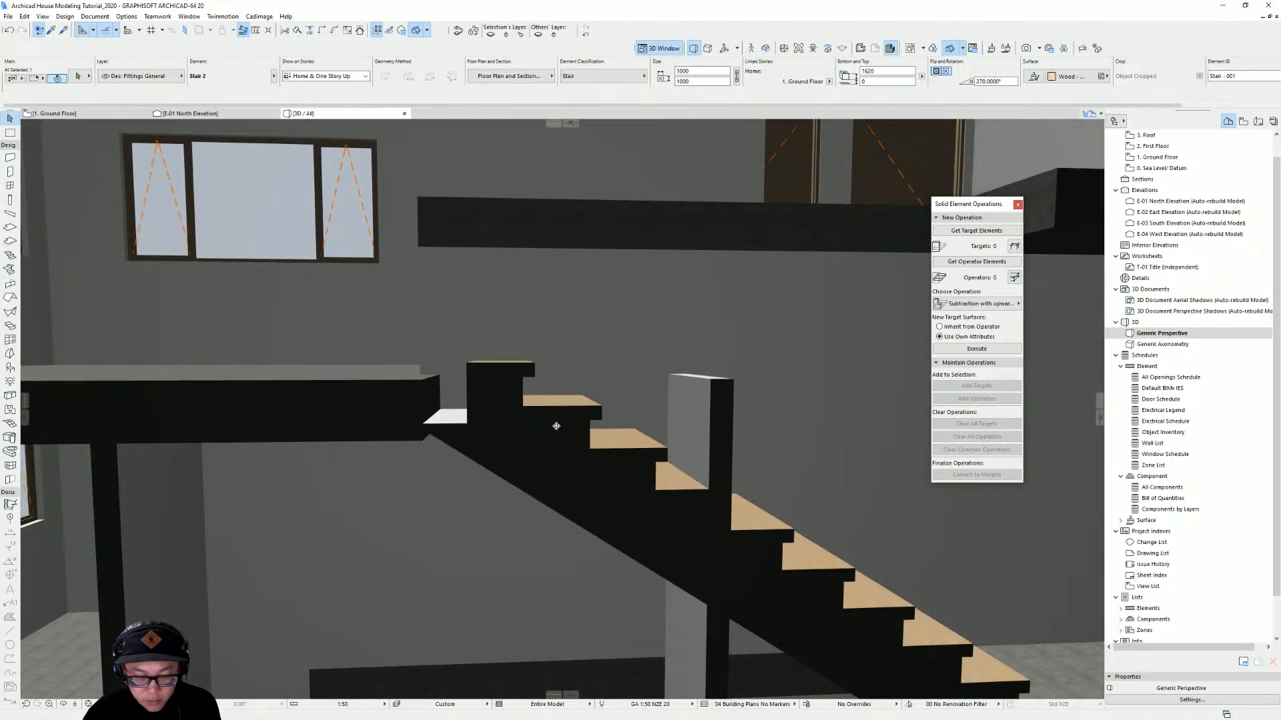
Change the new stair's structure to the solid type with closed risers
key(ctrl+t)
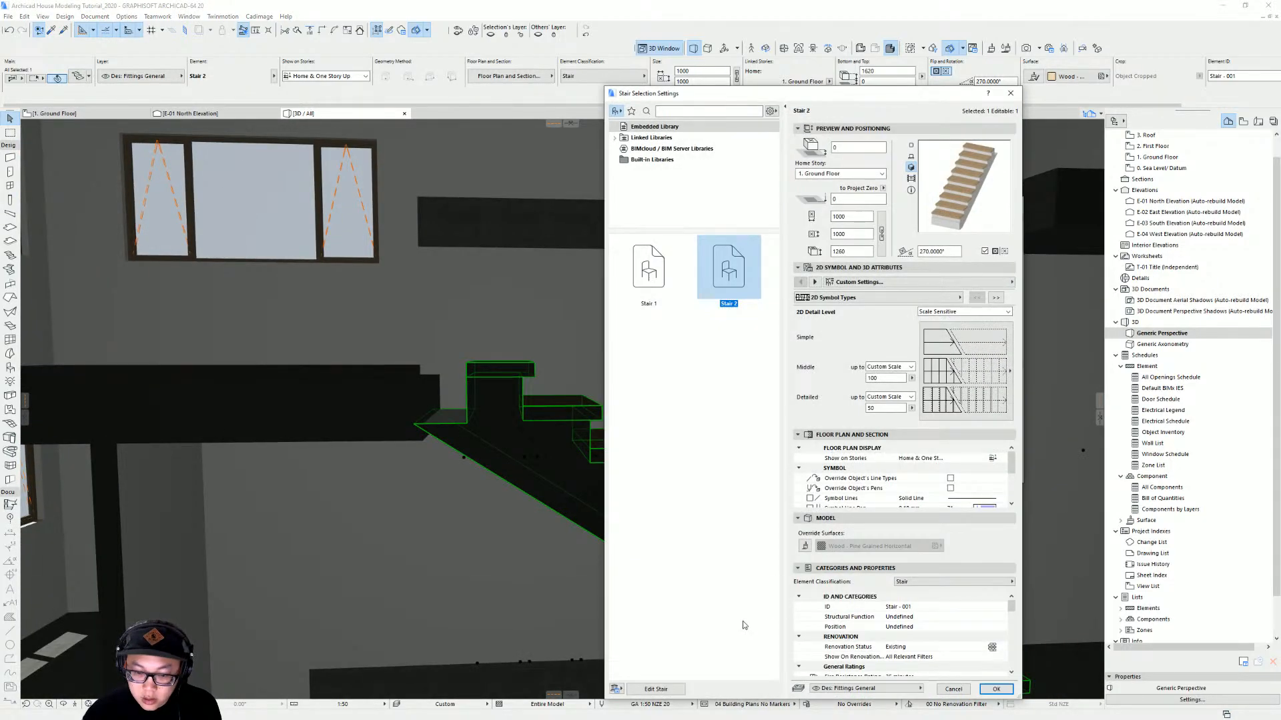
click(853, 282)
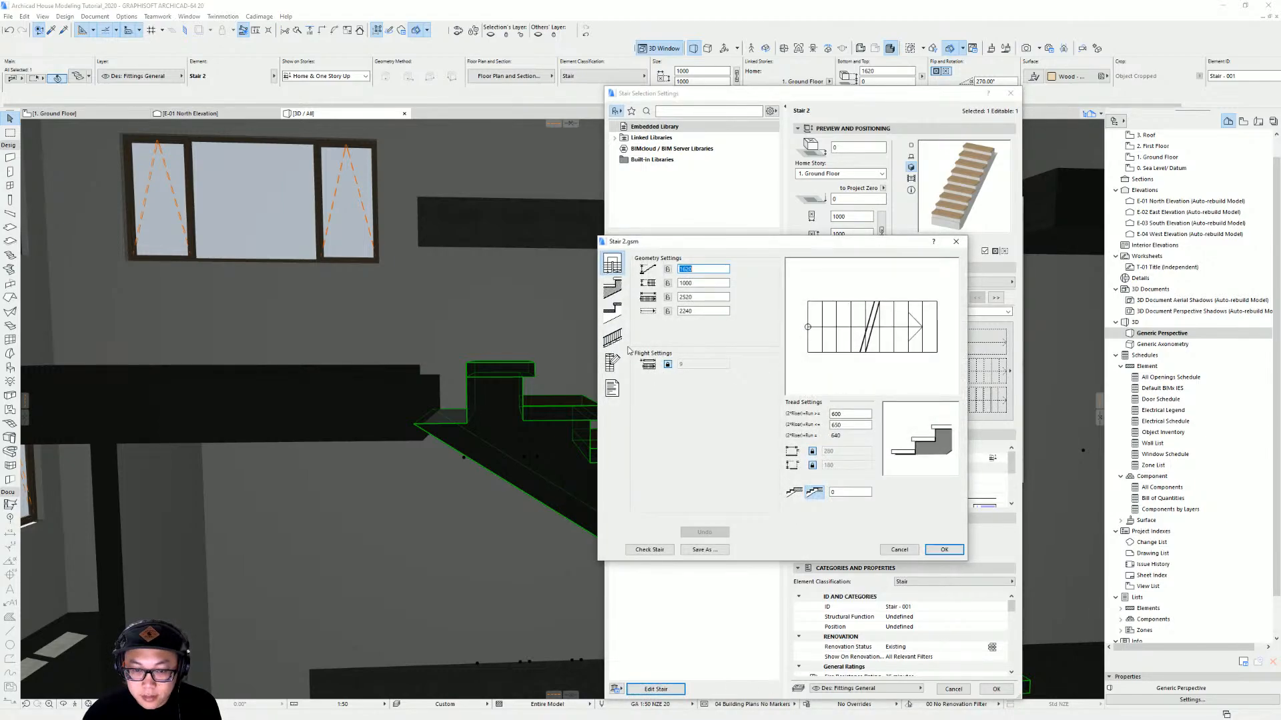
click(612, 288)
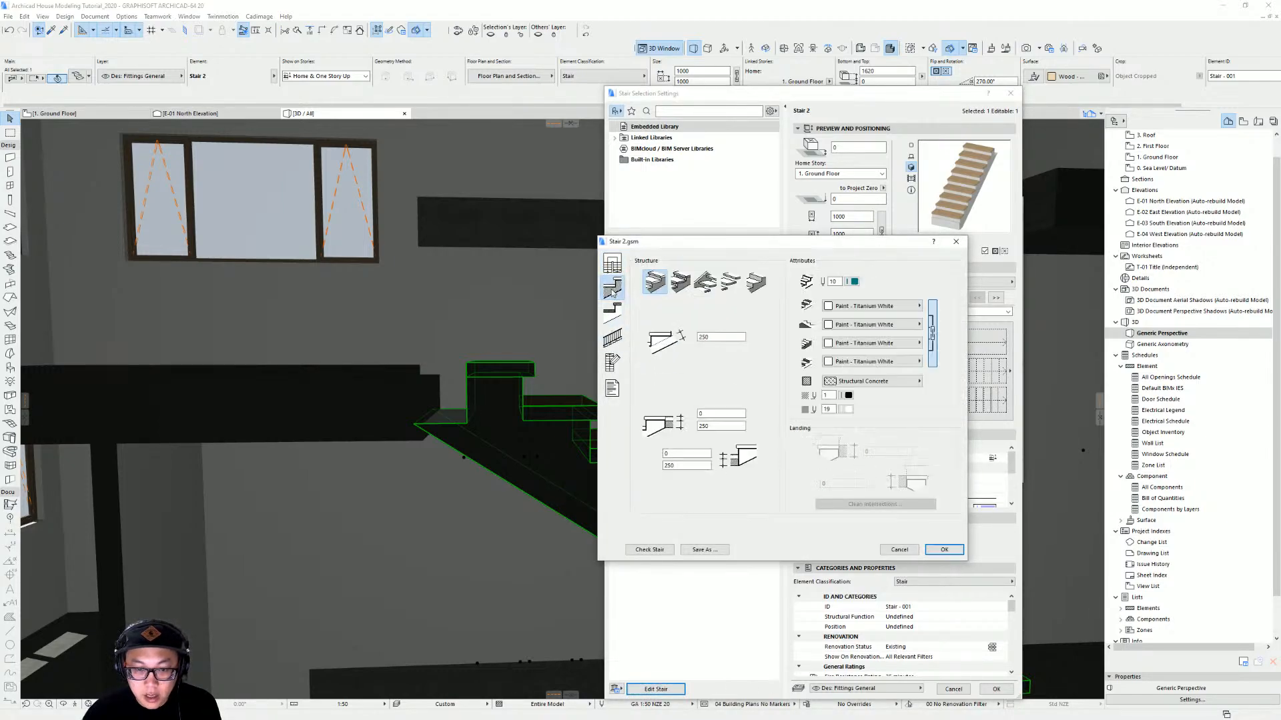
click(756, 283)
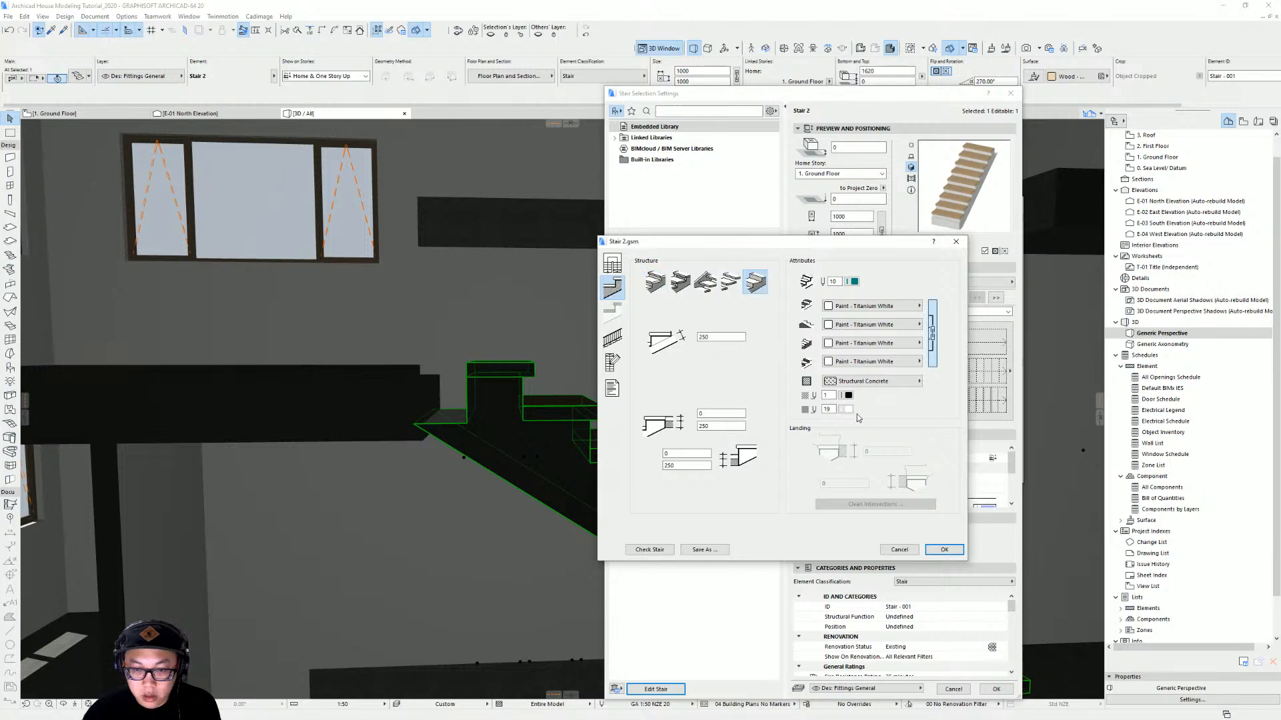
key(Return)
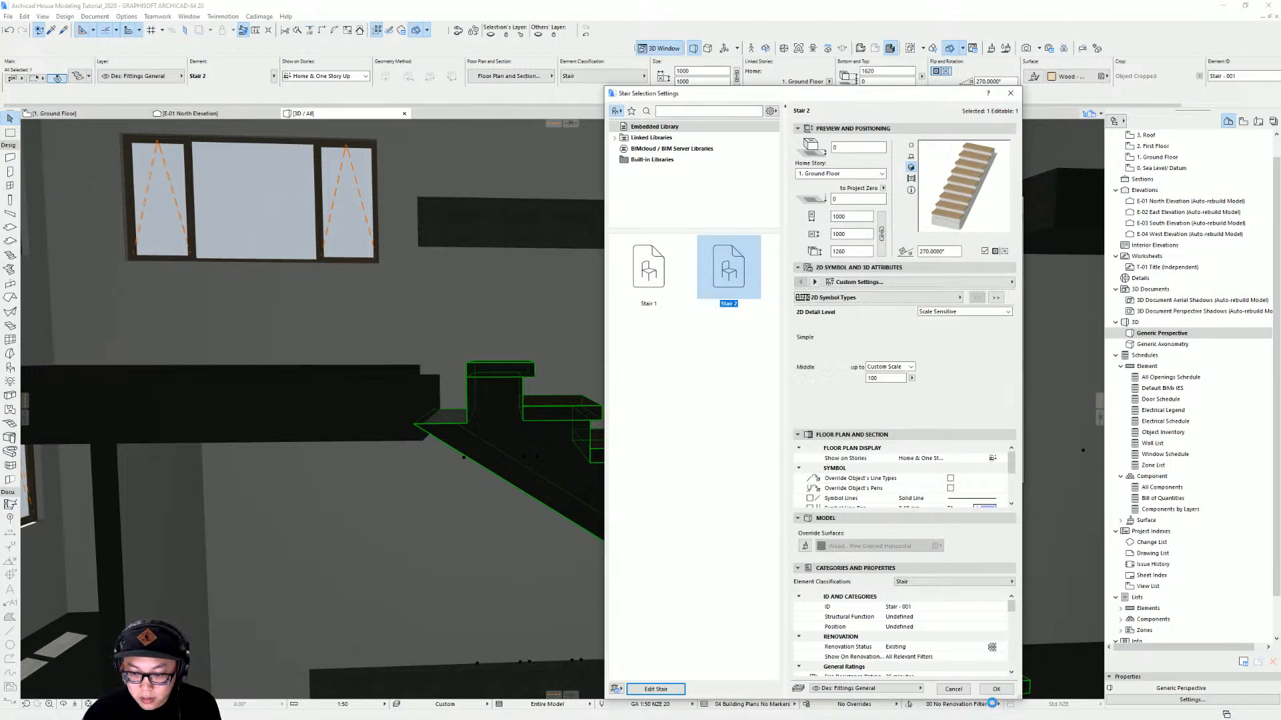
click(996, 689)
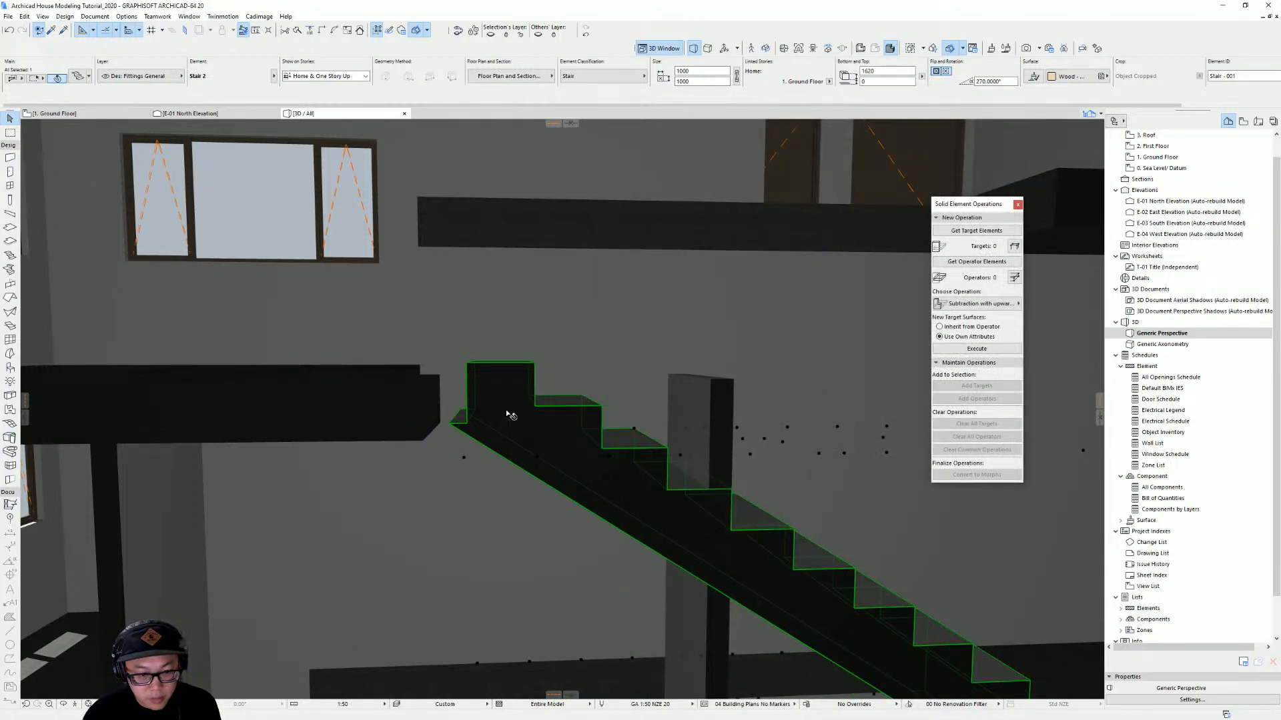
shift+middle_drag(513, 397, 636, 463)
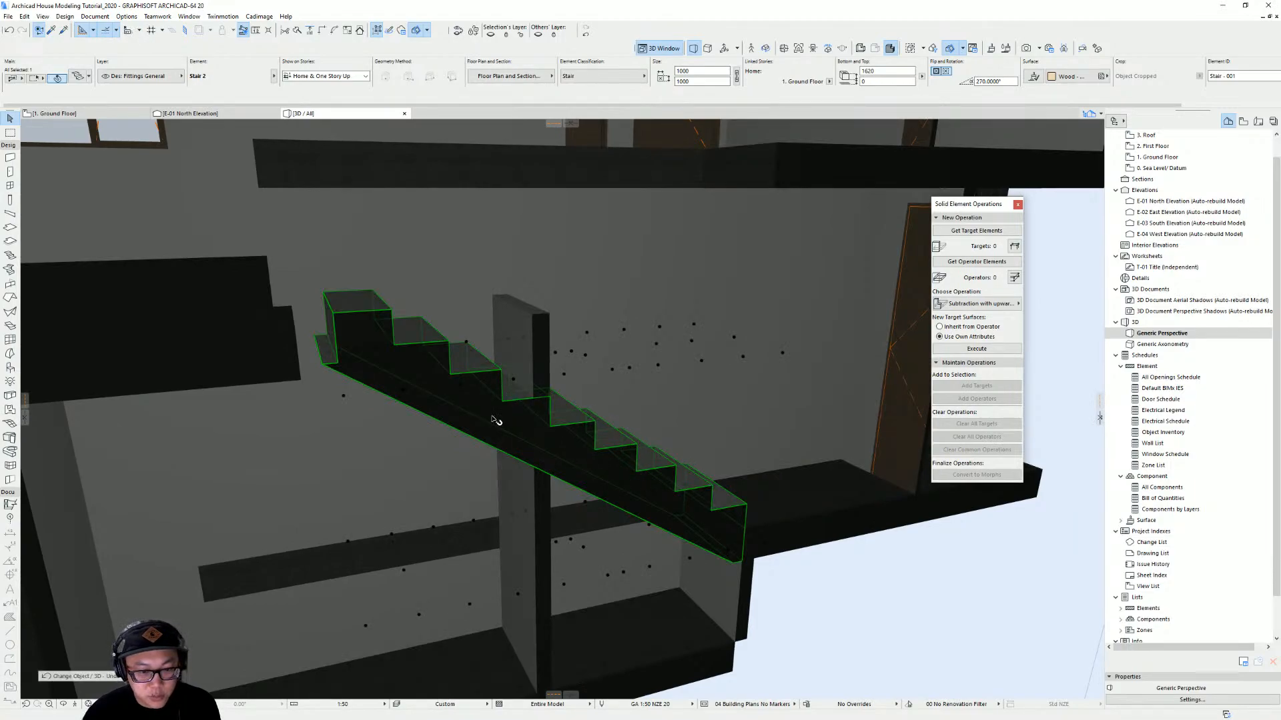
scroll(496, 420, down, 10)
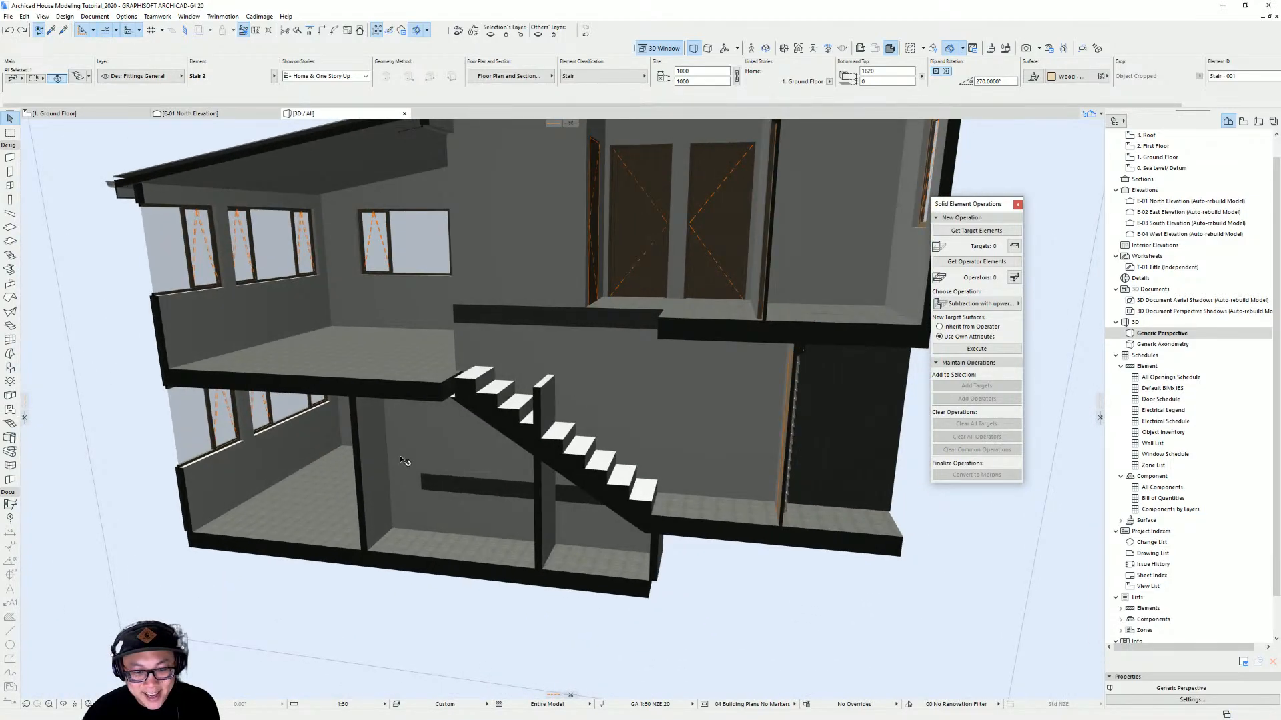
Draw a section line through the interior stair on the ground floor plan and open the new Section AA view
key(Escape)
key(F2)
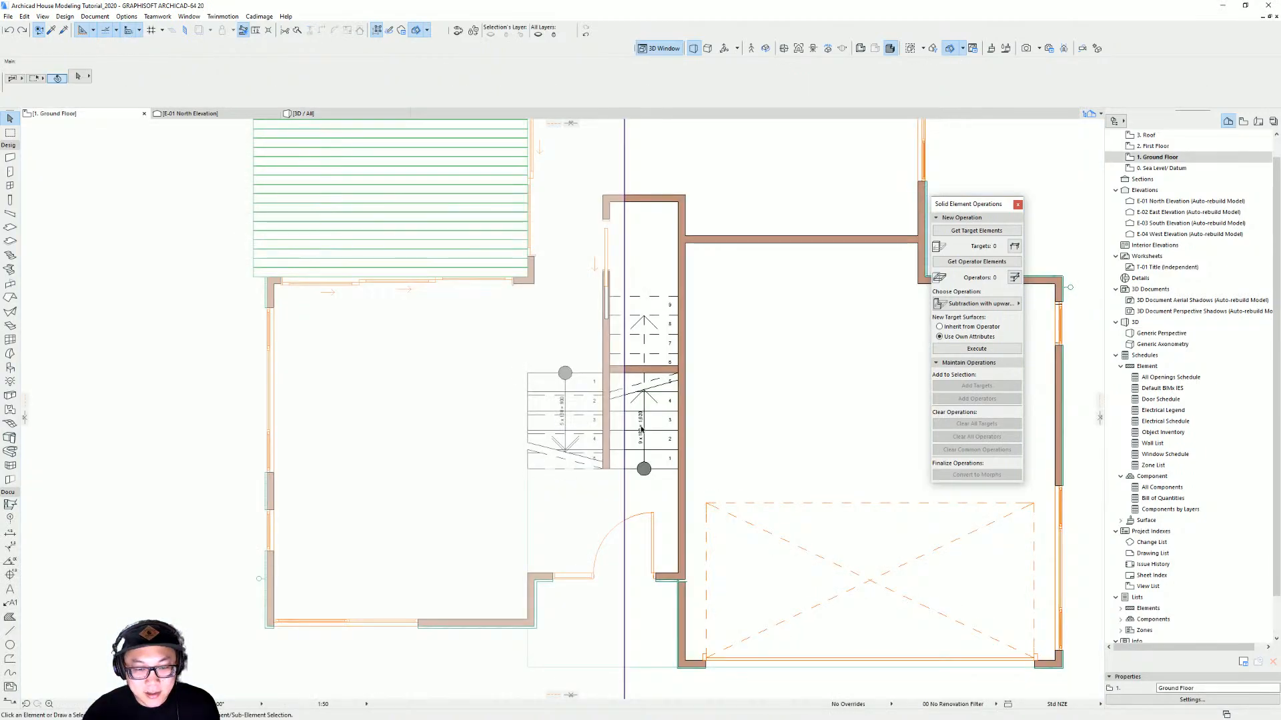
scroll(381, 509, down, 3)
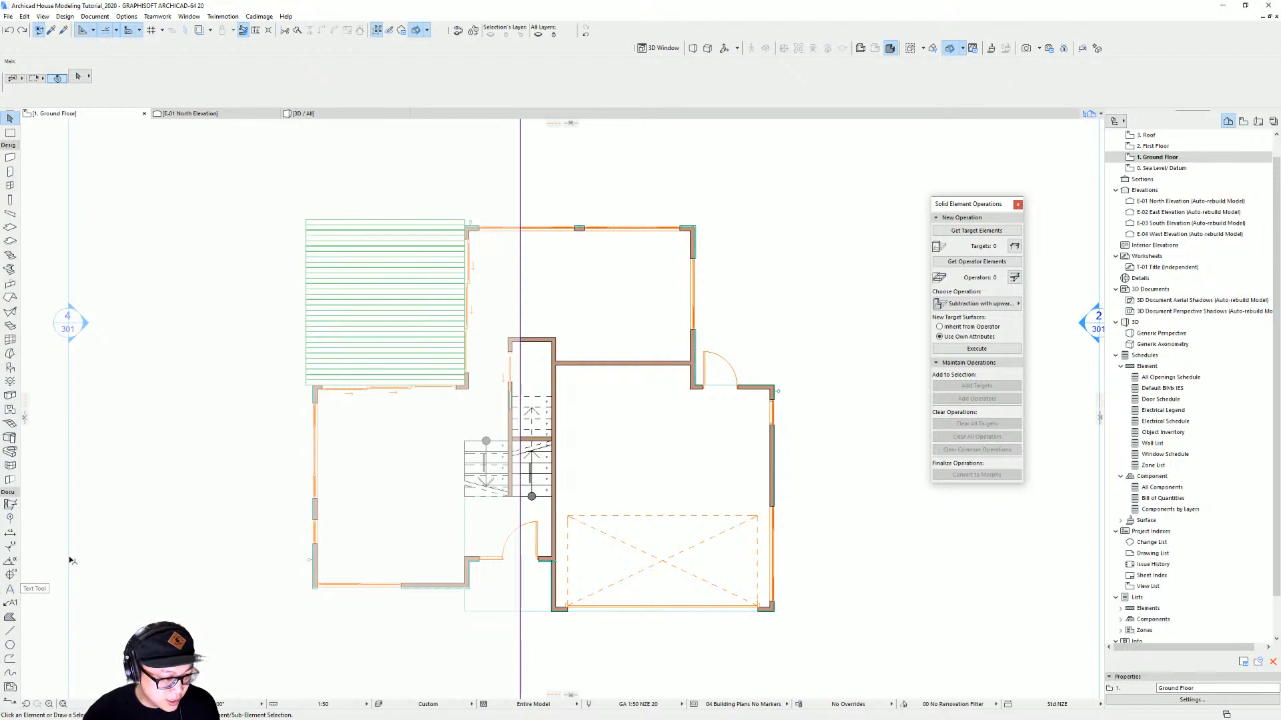
middle_drag(162, 513, 291, 496)
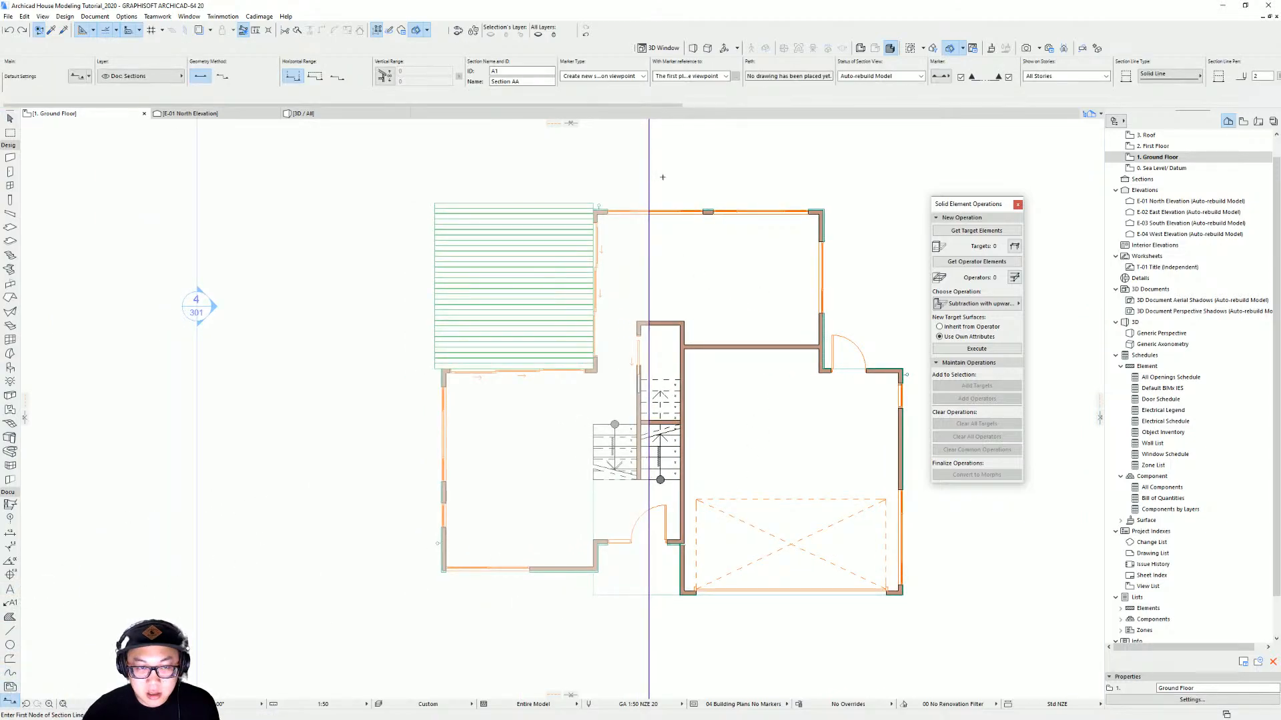
click(667, 177)
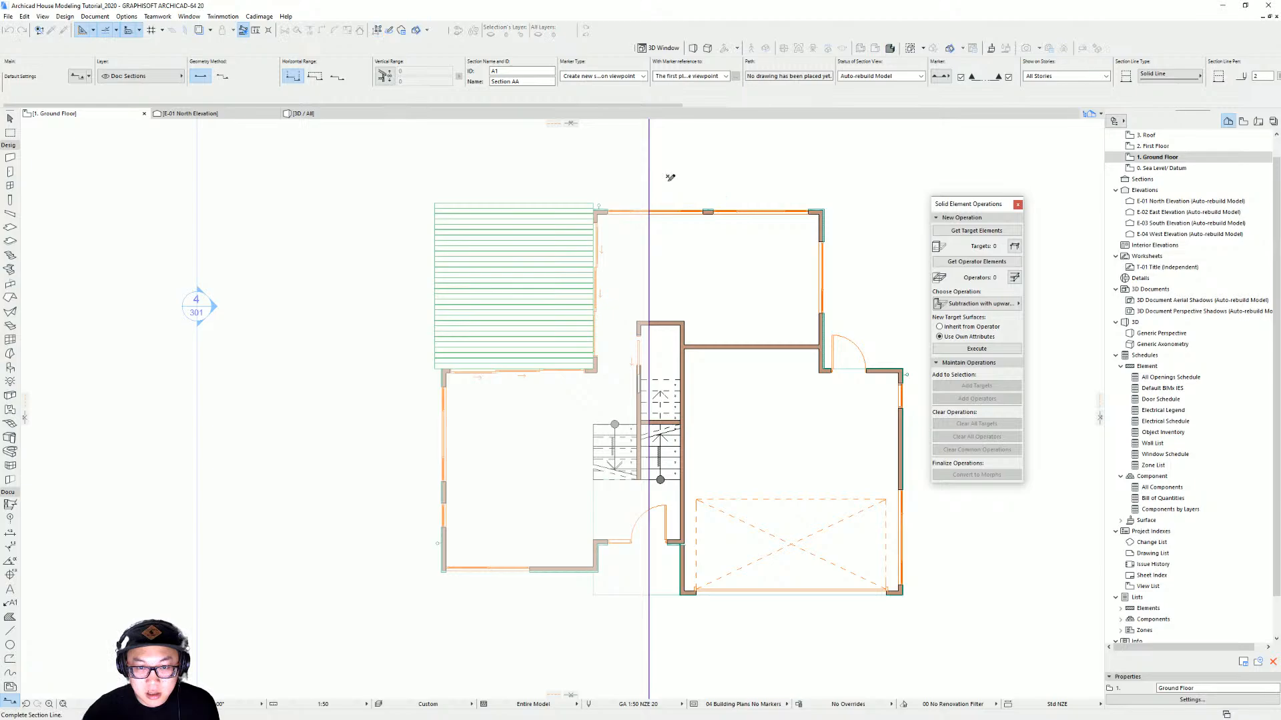
click(667, 645)
click(766, 620)
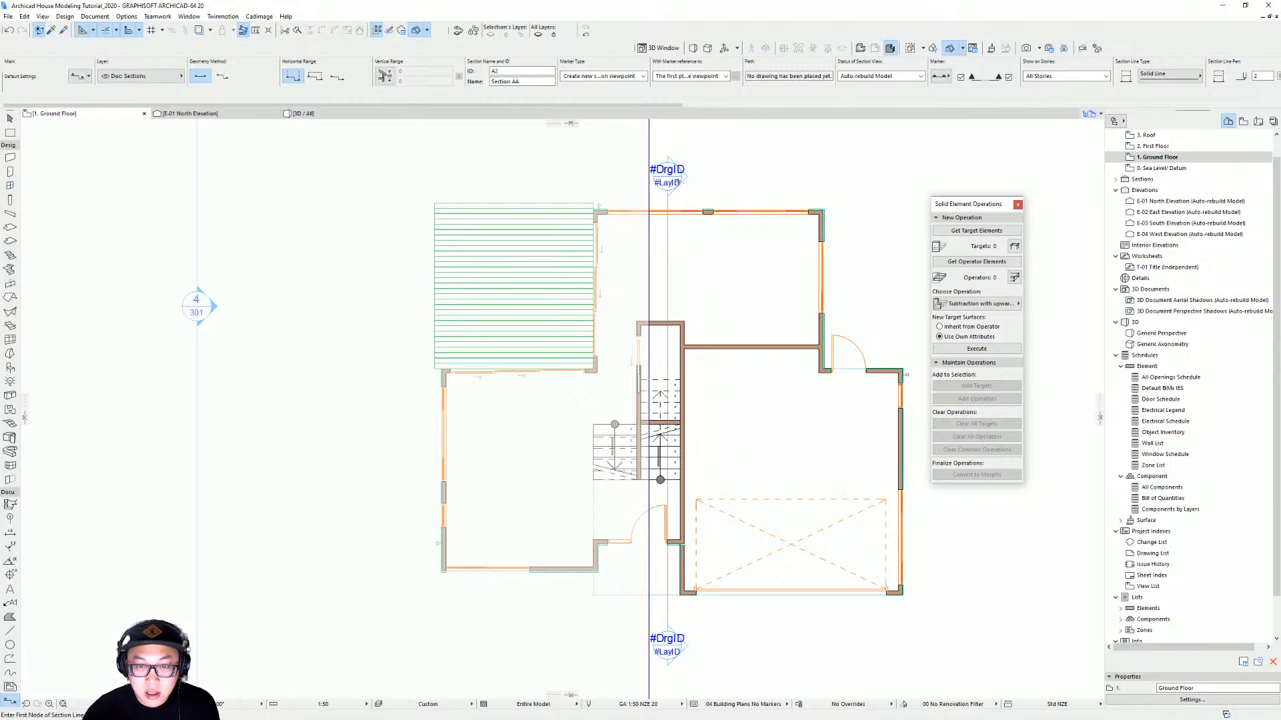
right_click(674, 179)
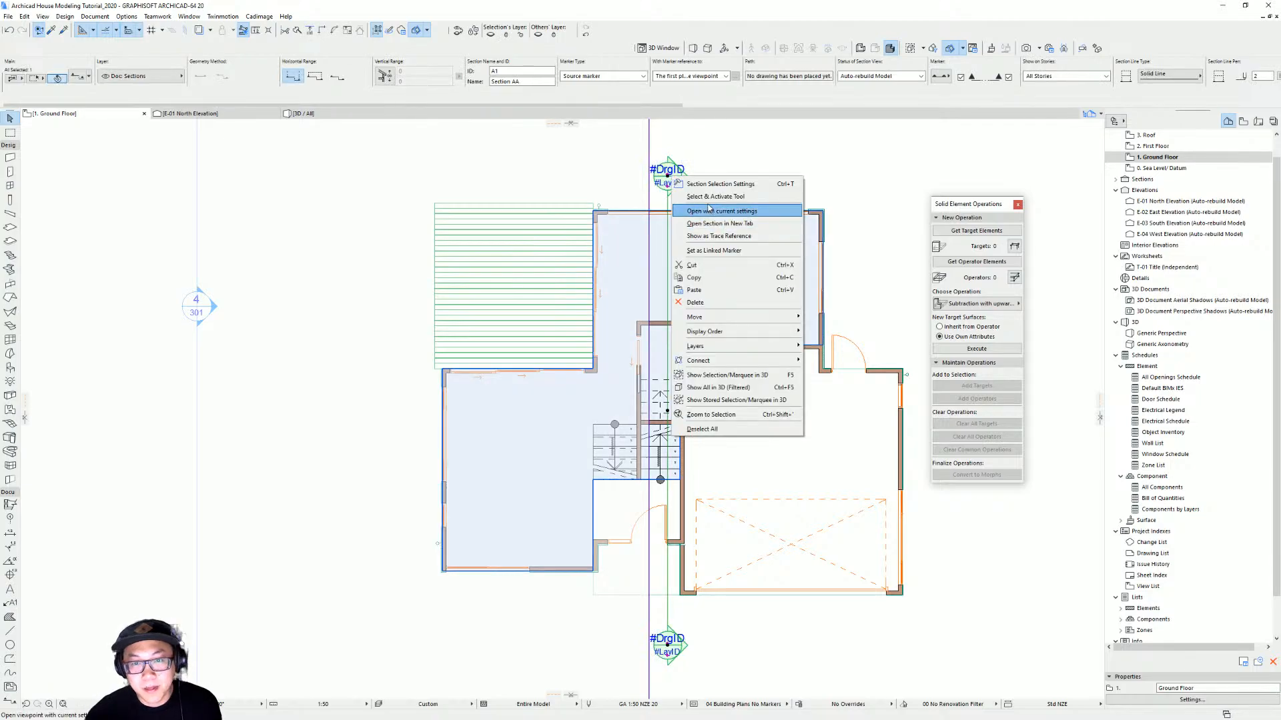
click(724, 212)
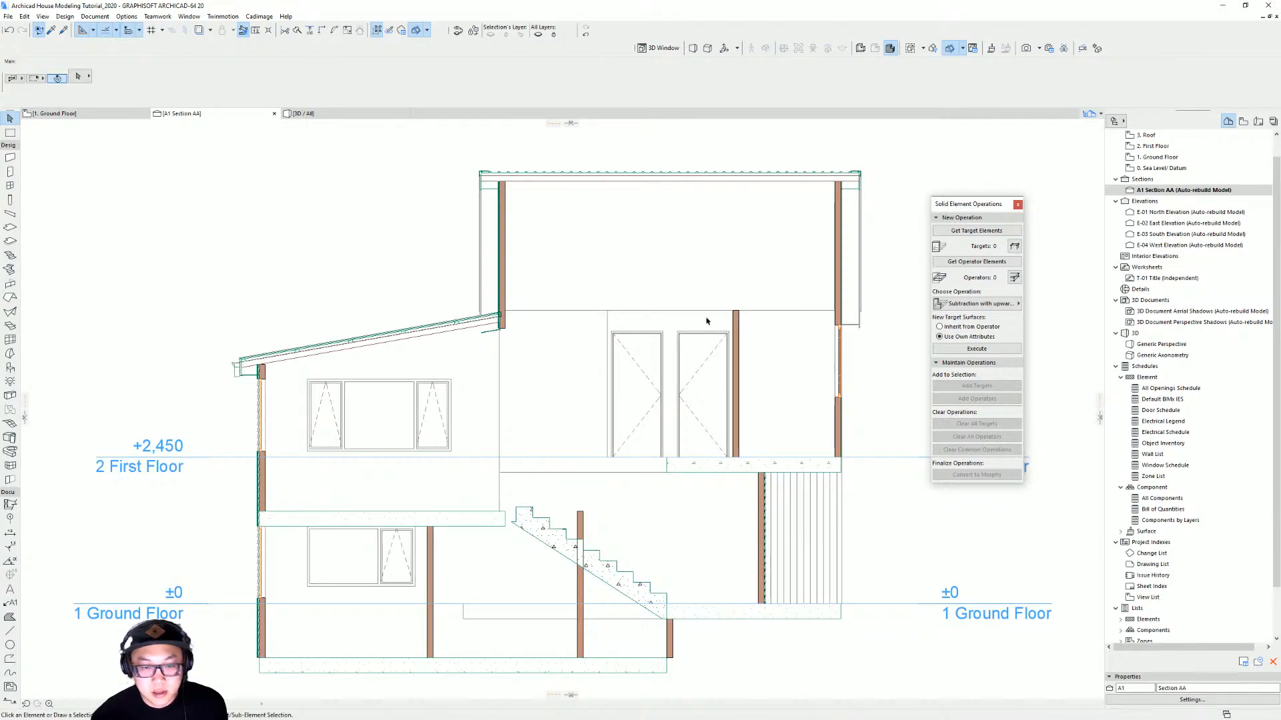
Measure the height from the ground floor up to the upper floor level at the stair in the section
scroll(551, 534, up, 3)
scroll(535, 366, up, 2)
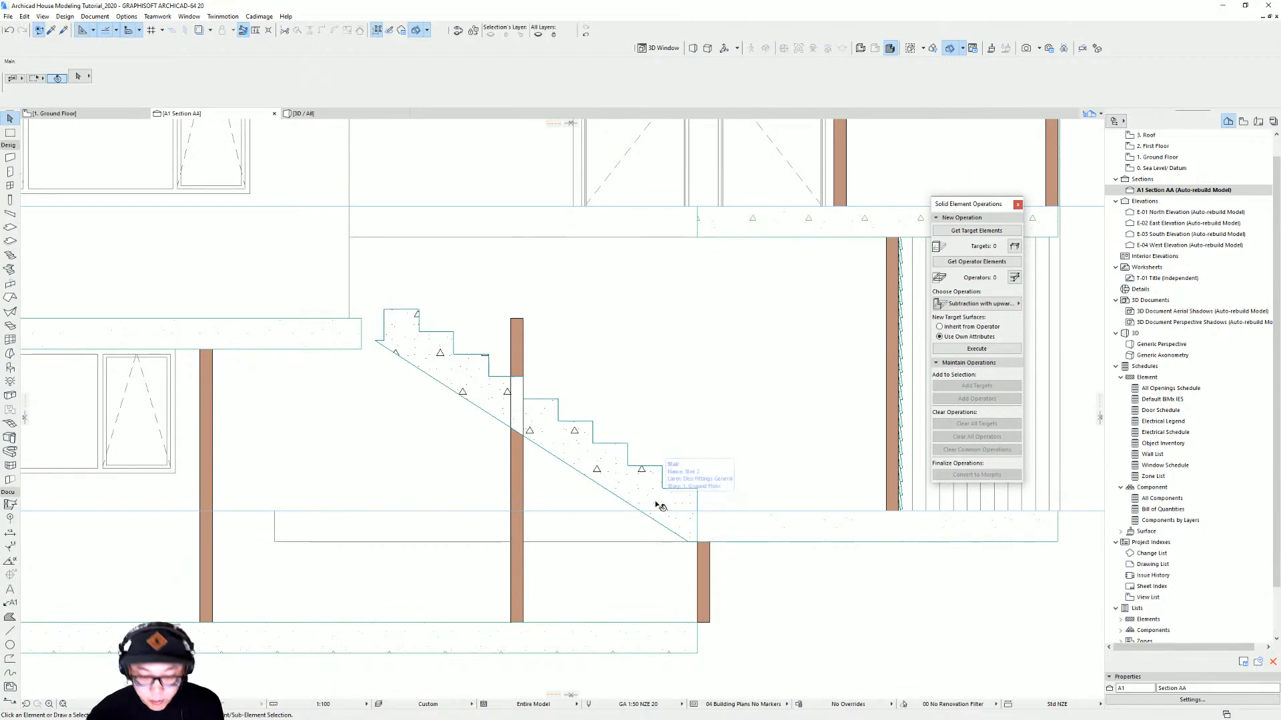
middle_drag(437, 496, 512, 497)
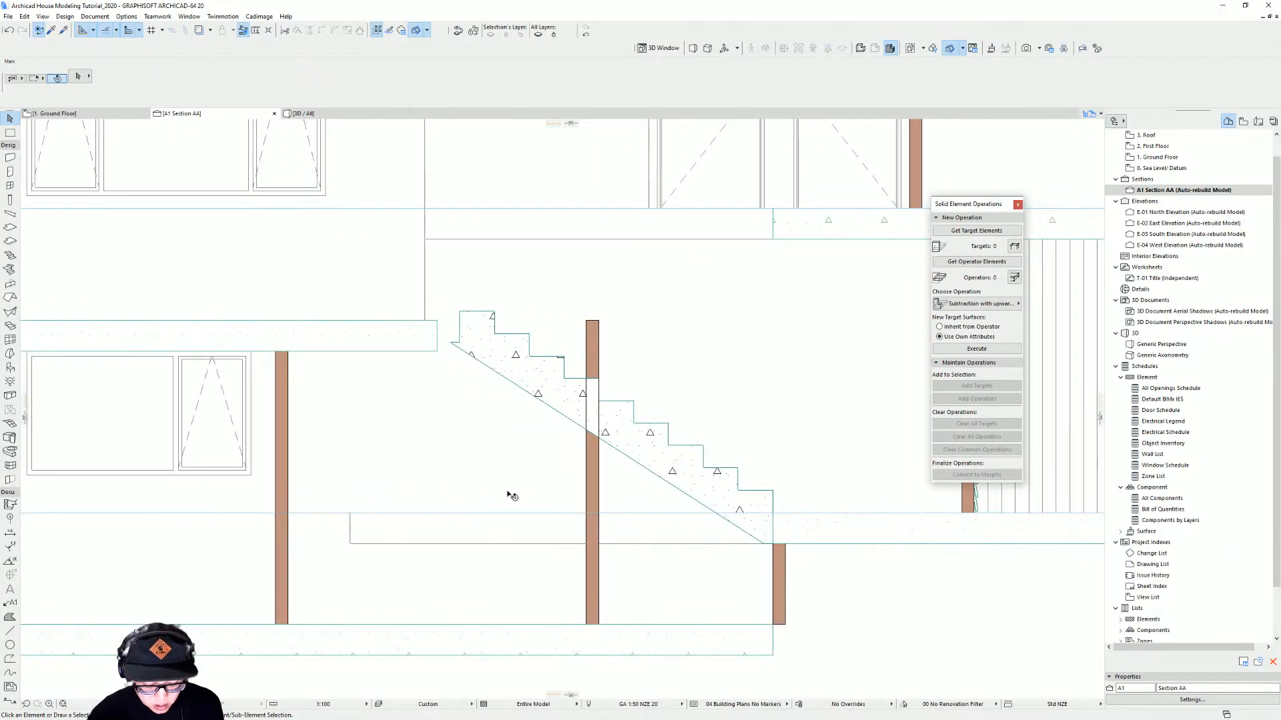
key(m)
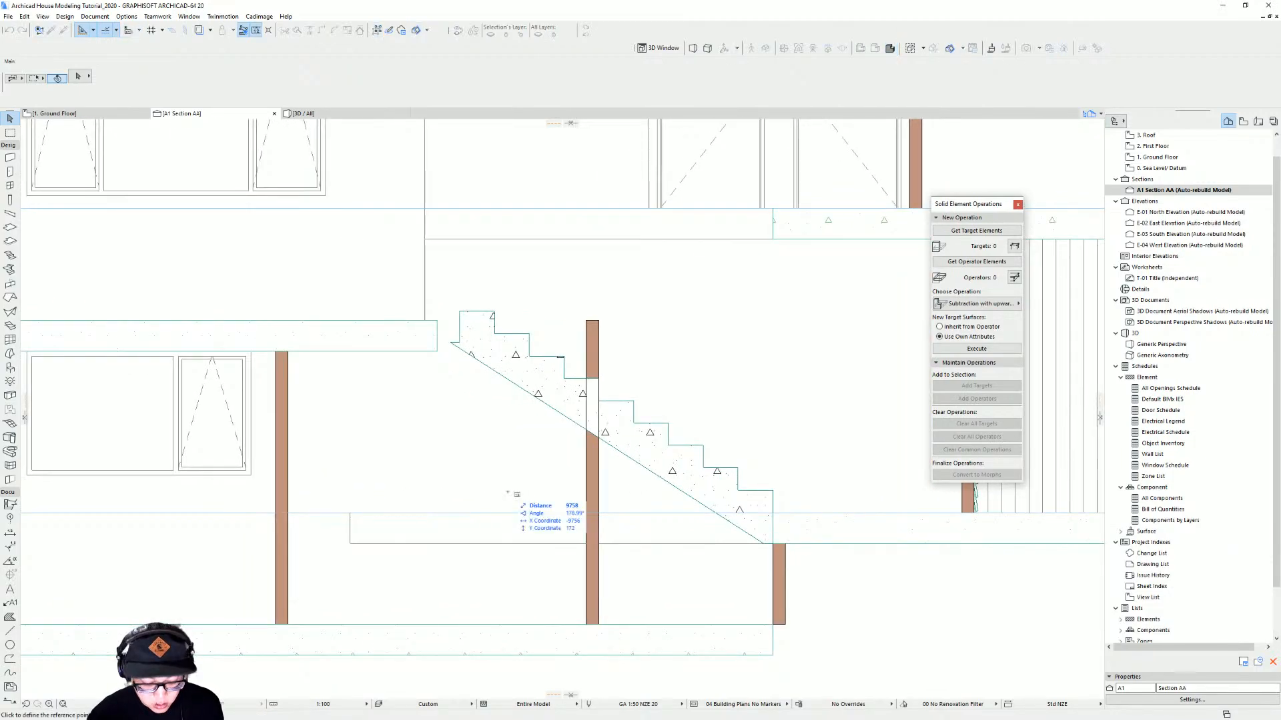
click(425, 513)
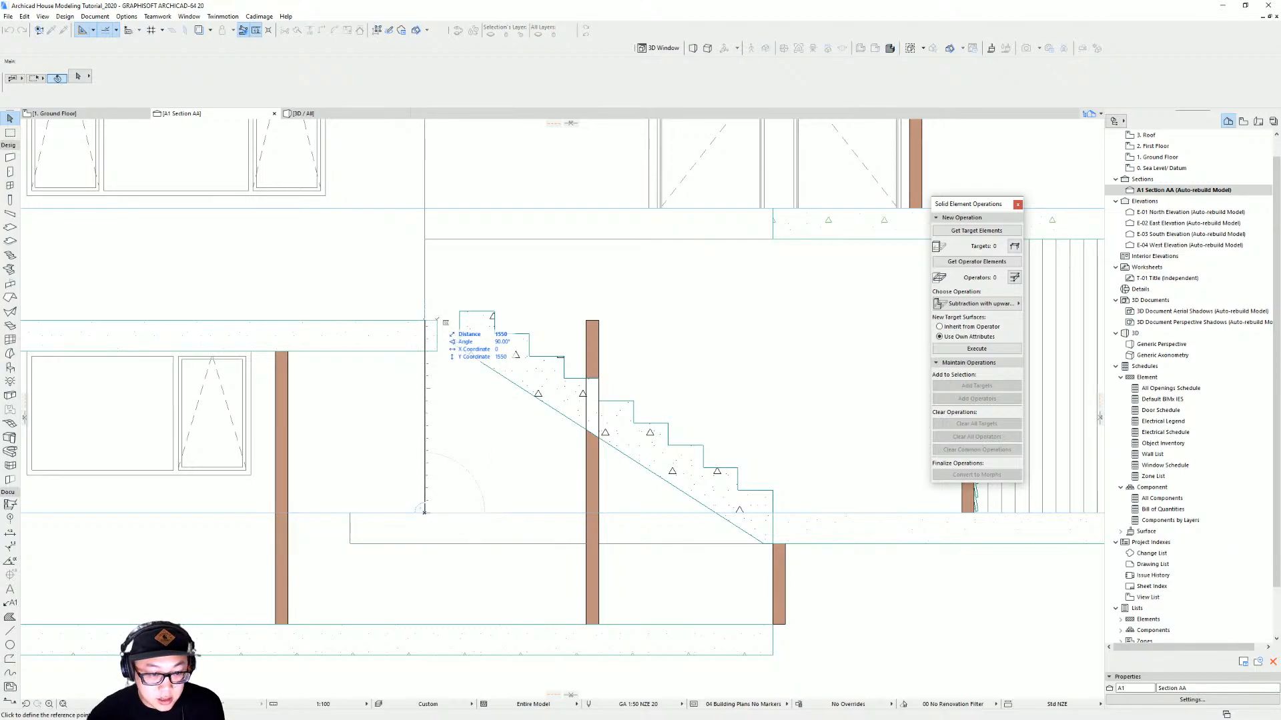
scroll(437, 320, down, 2)
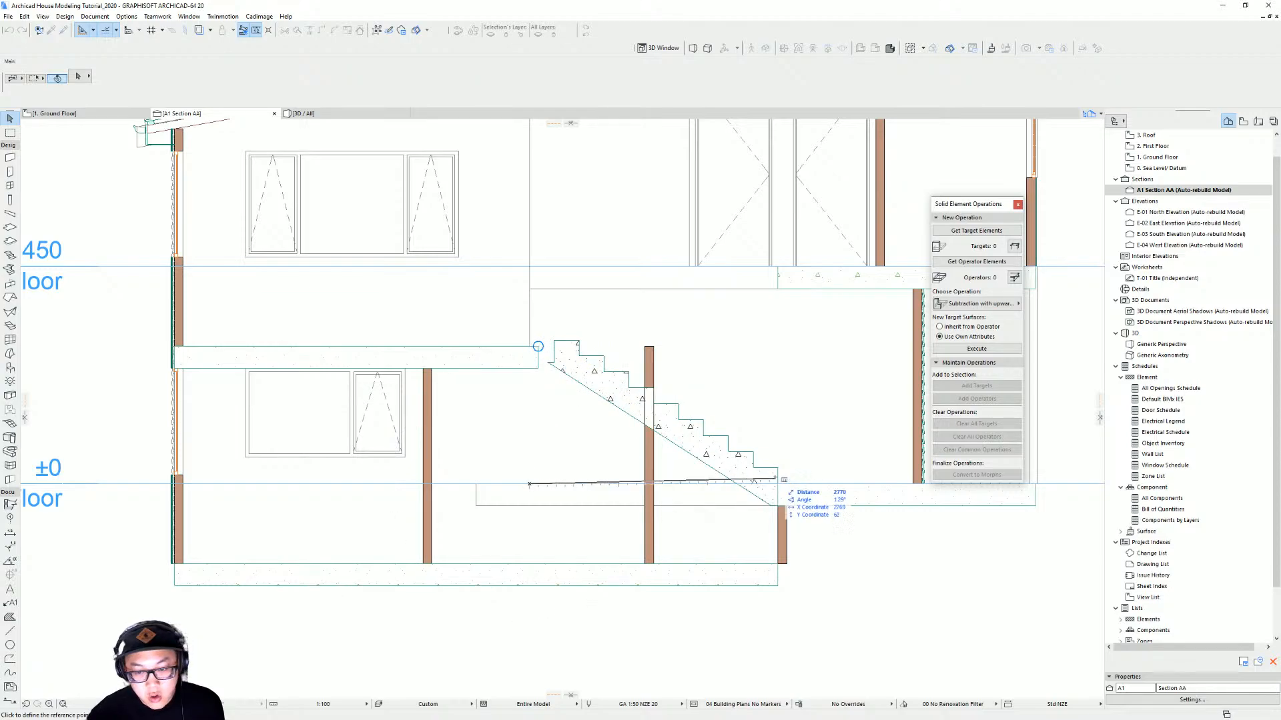
key(Escape)
Select the stair in the section and set its total height to 1550 mm in the stair settings
middle_drag(547, 376, 503, 447)
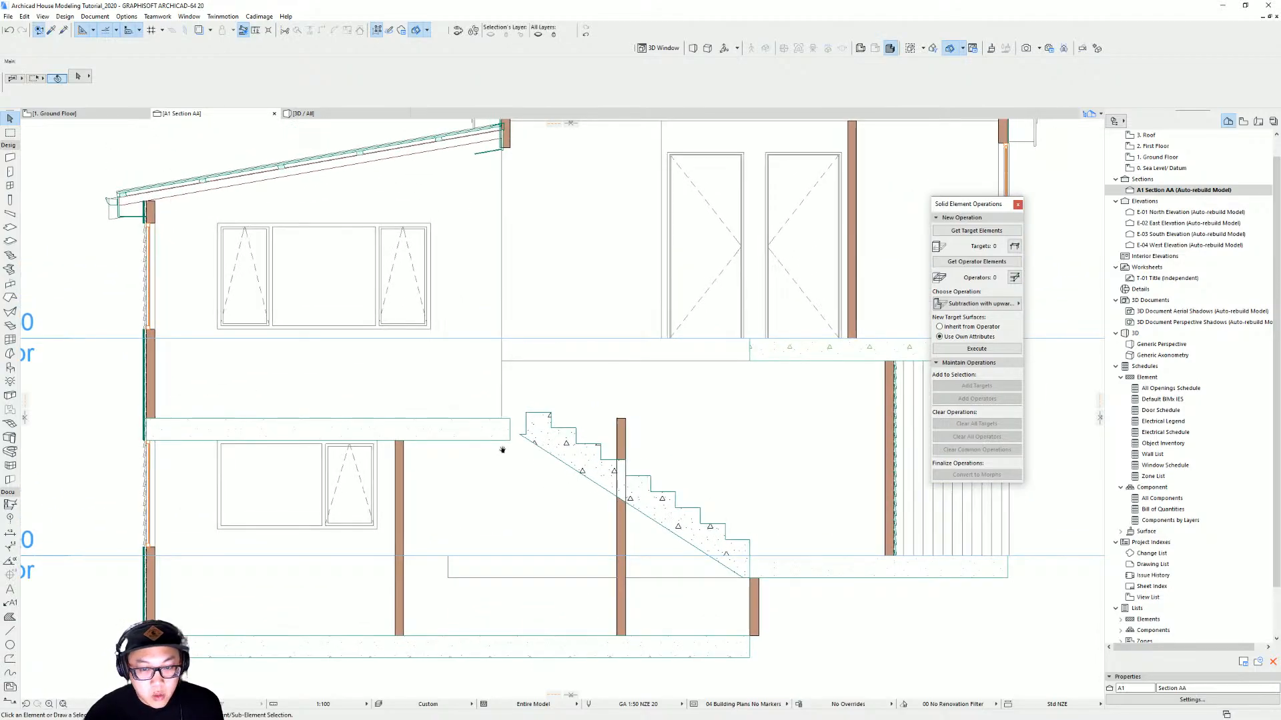
click(534, 427)
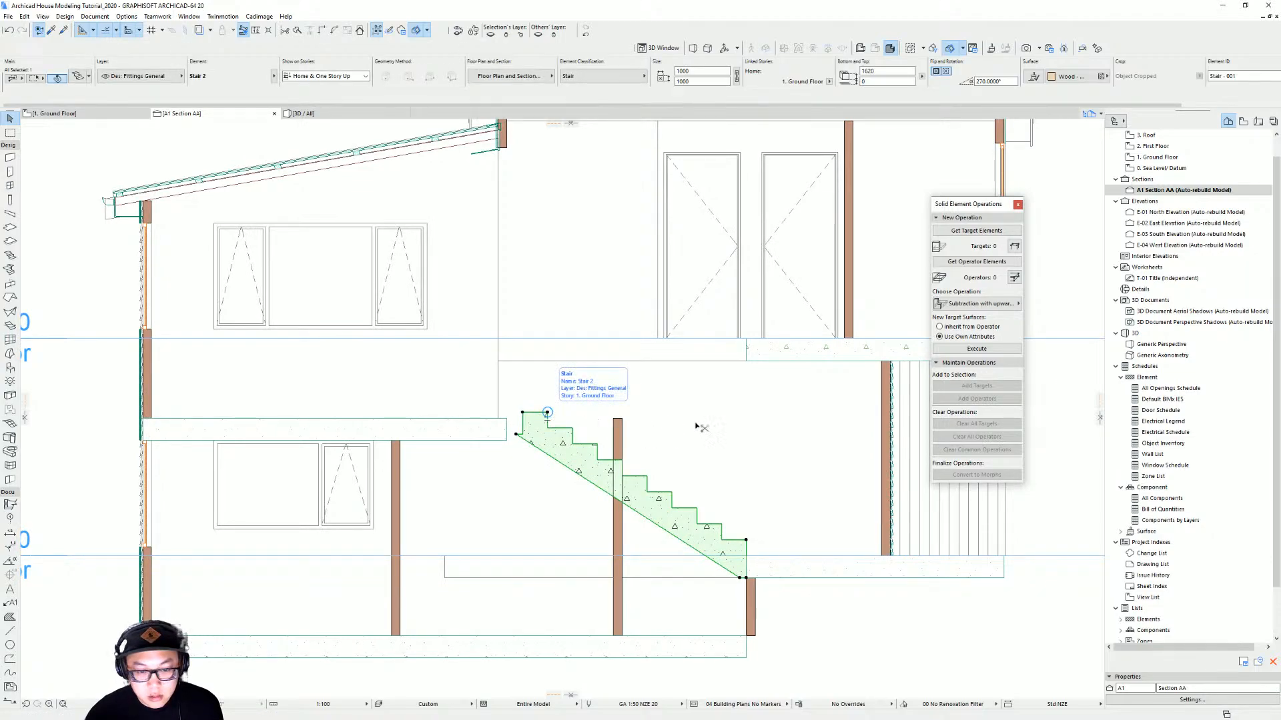
key(ctrl+t)
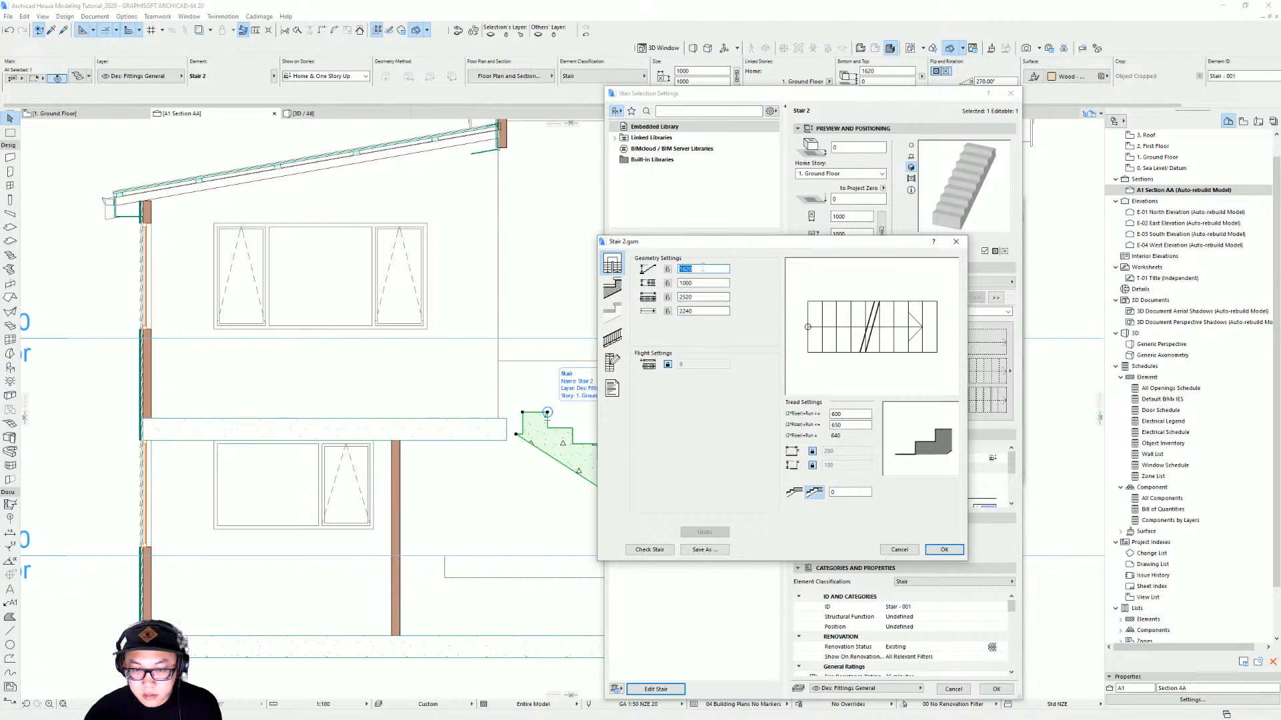
key(Return)
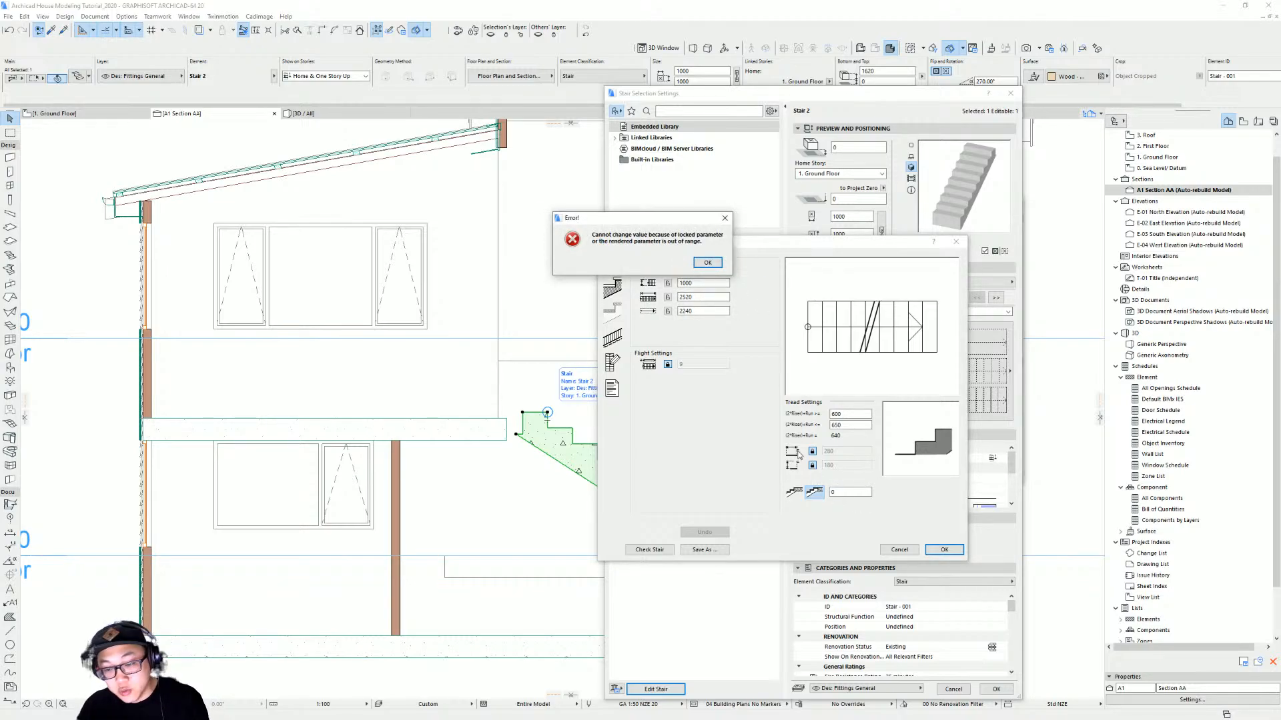
click(719, 264)
click(812, 467)
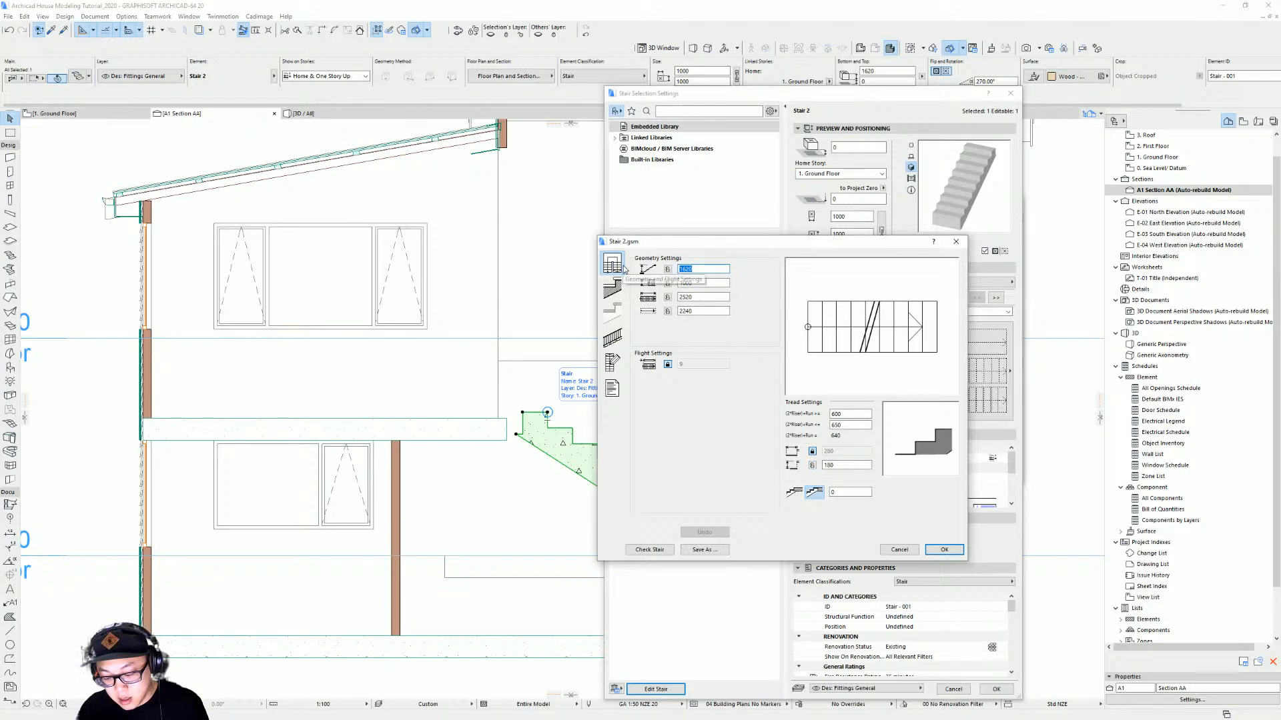
text(1550)
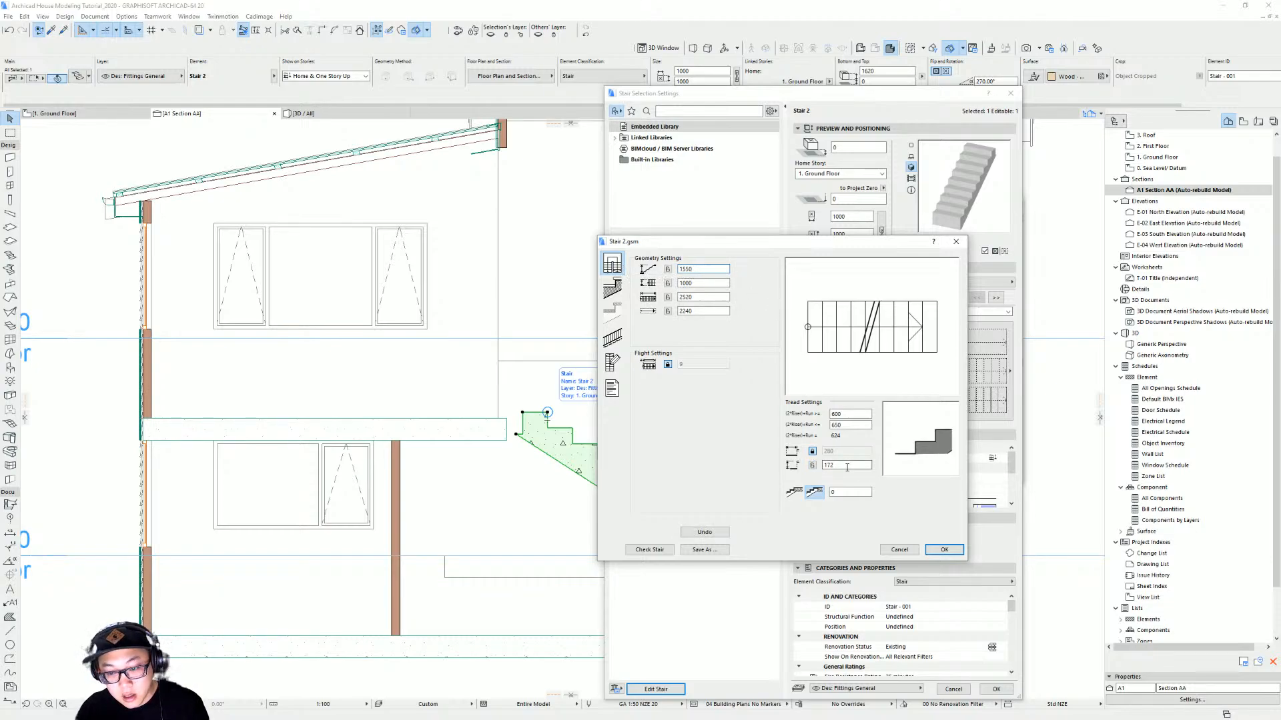
click(668, 270)
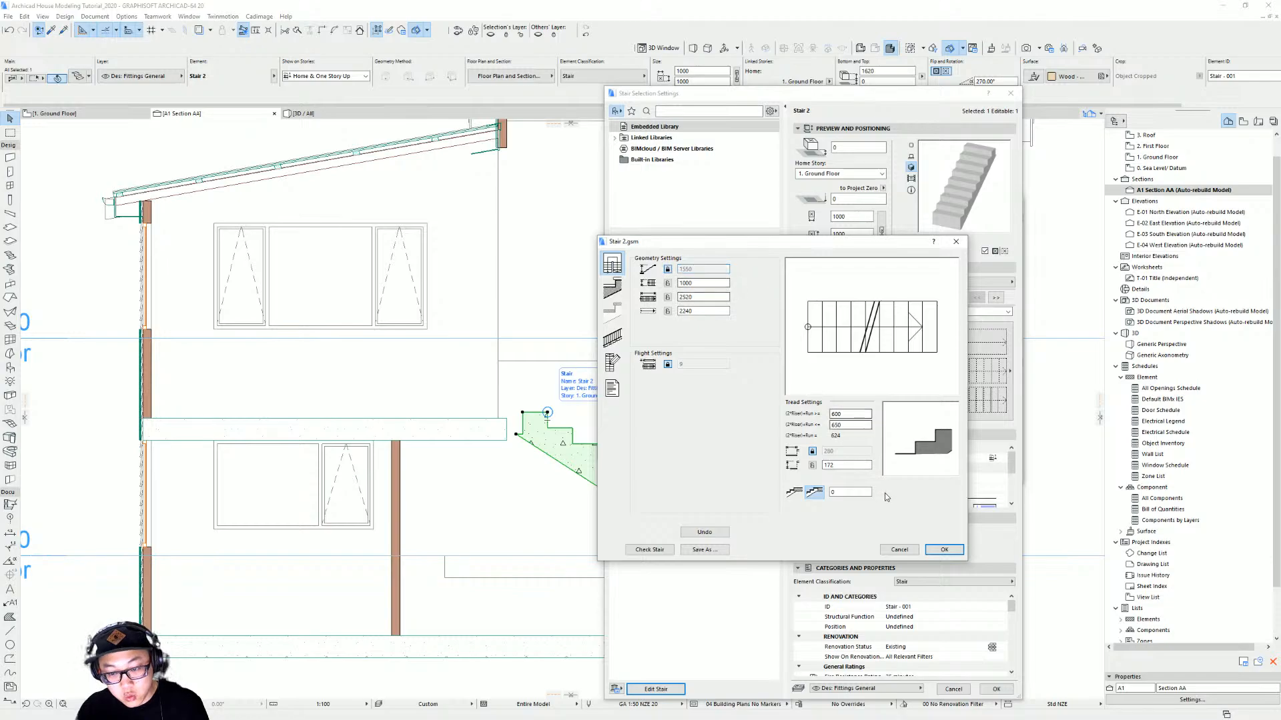
click(944, 551)
click(996, 689)
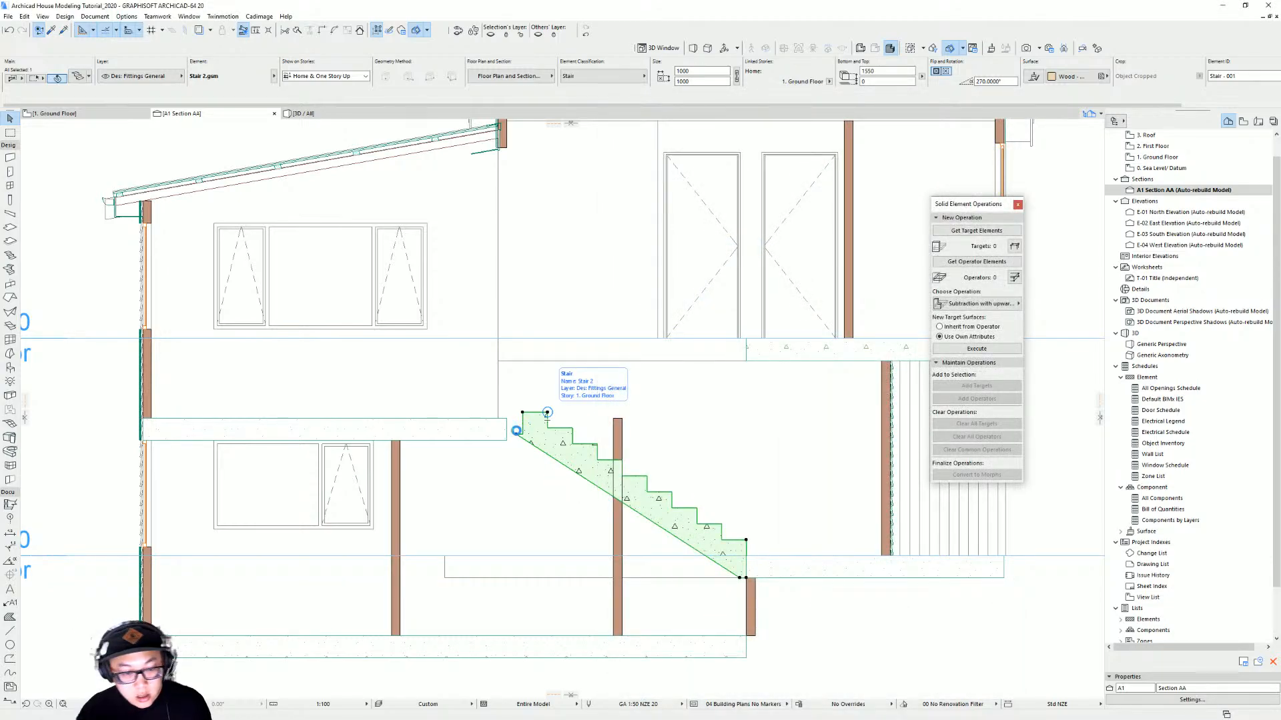
Examine how the stair's top step meets the upper floor slab in the section
scroll(516, 431, up, 5)
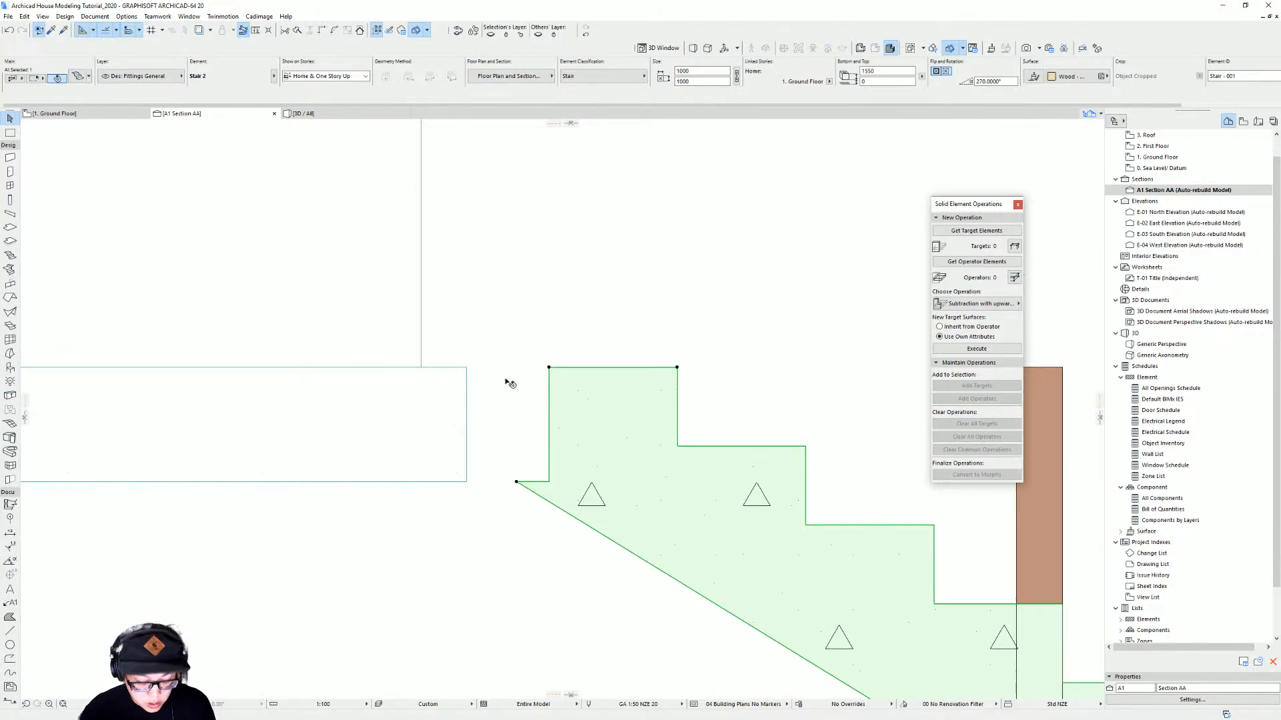
key(m)
click(466, 367)
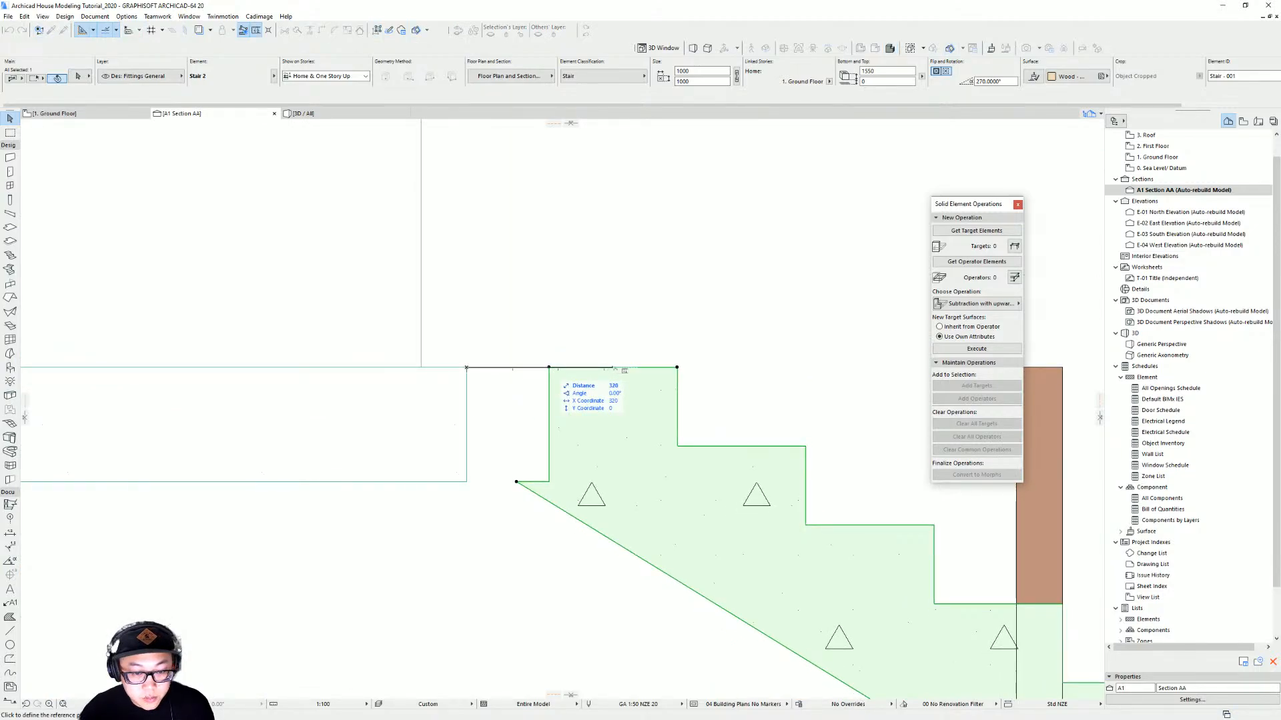
key(Escape)
scroll(631, 366, down, 5)
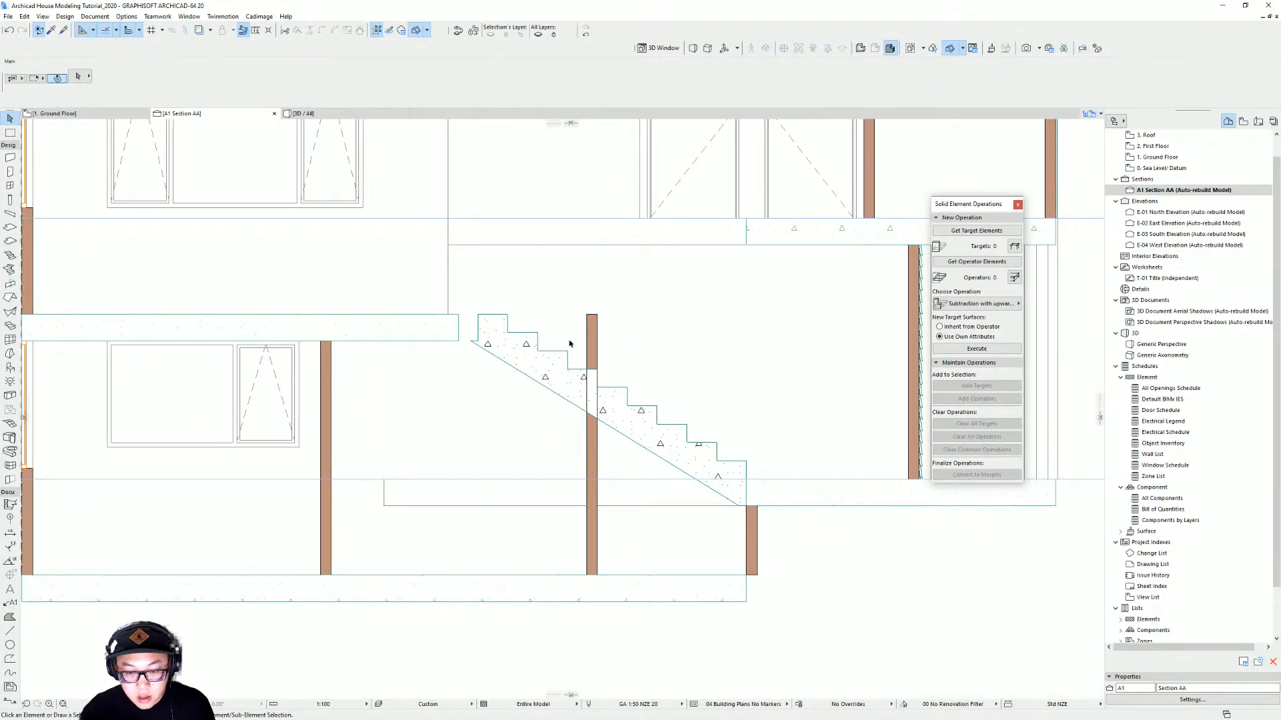
click(726, 476)
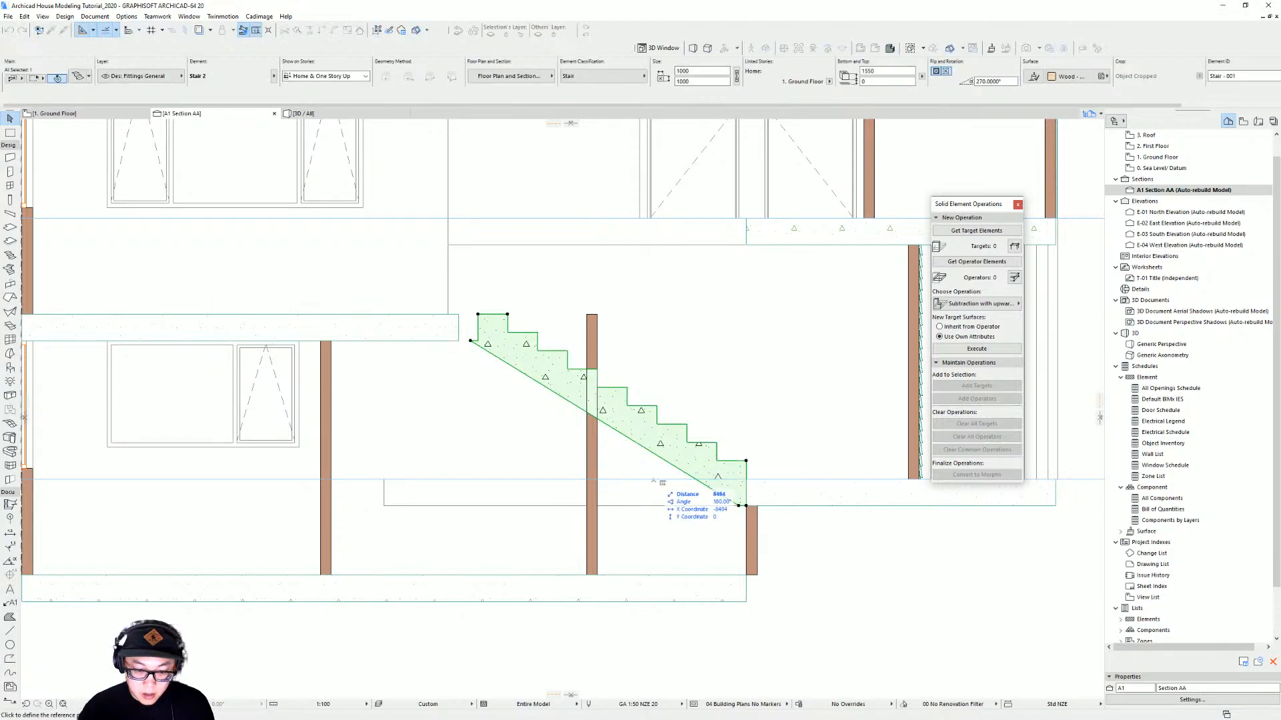
scroll(701, 468, down, 5)
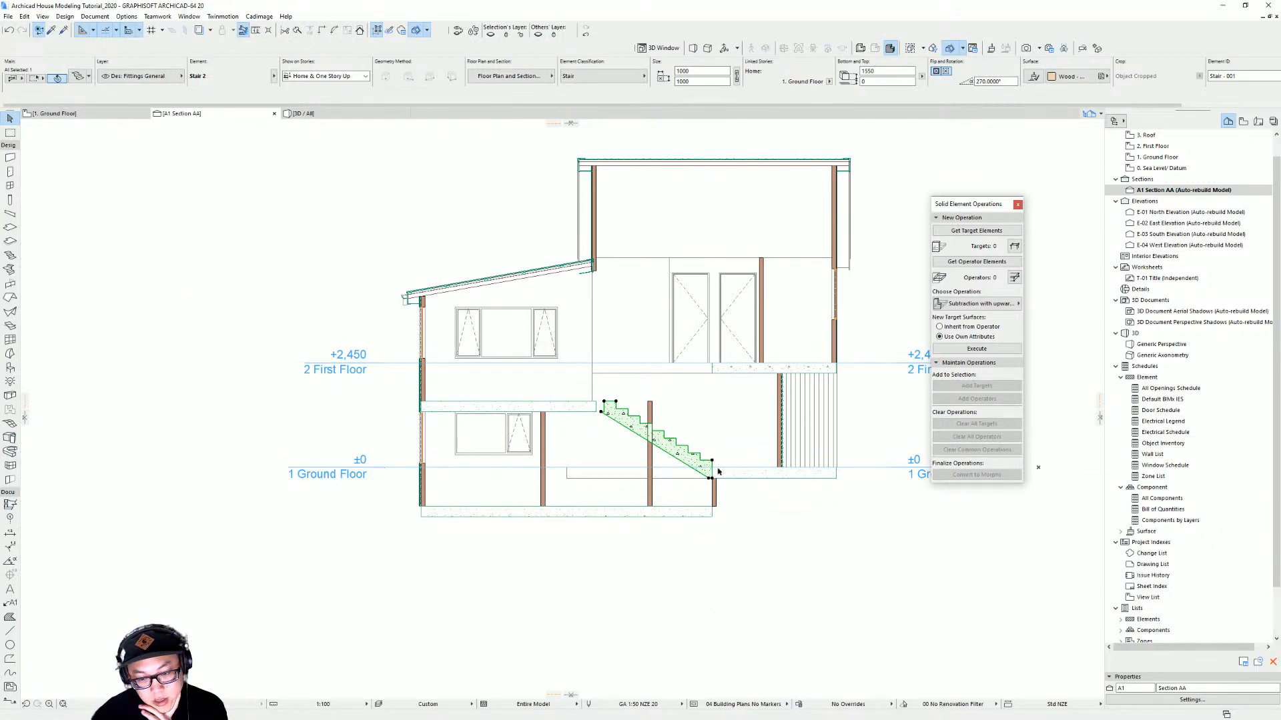
scroll(718, 472, up, 5)
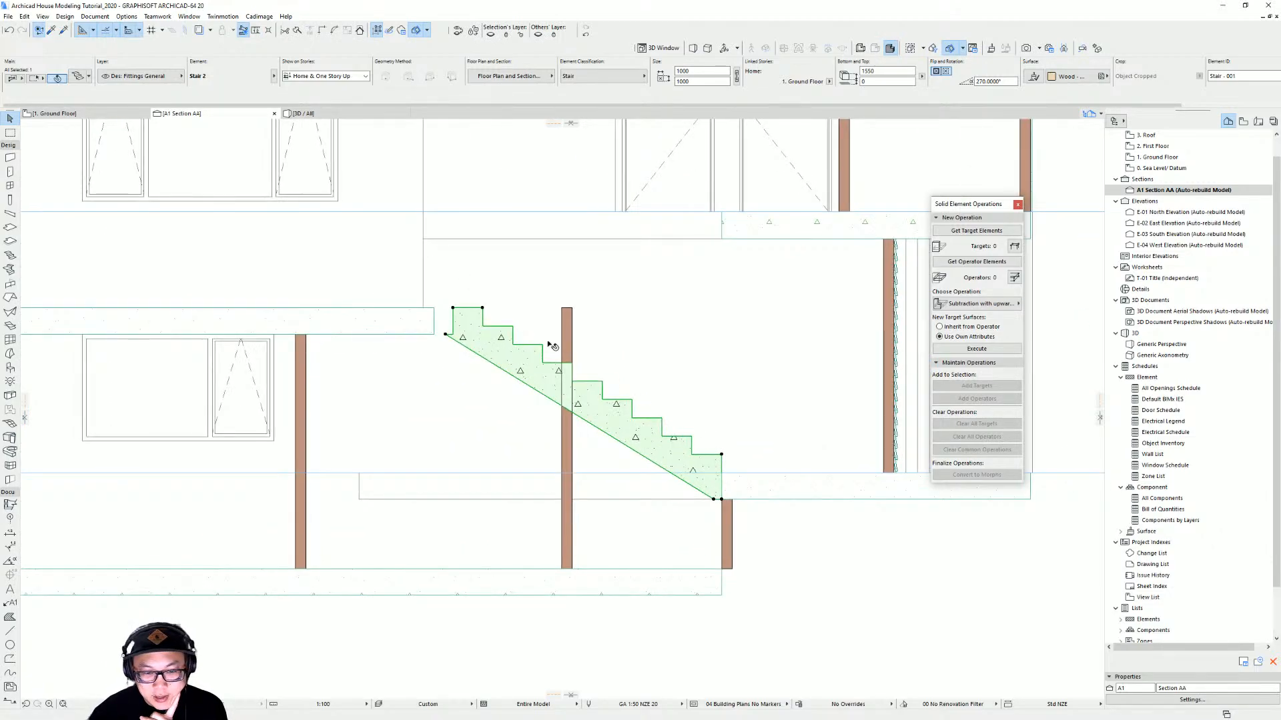
scroll(670, 454, down, 3)
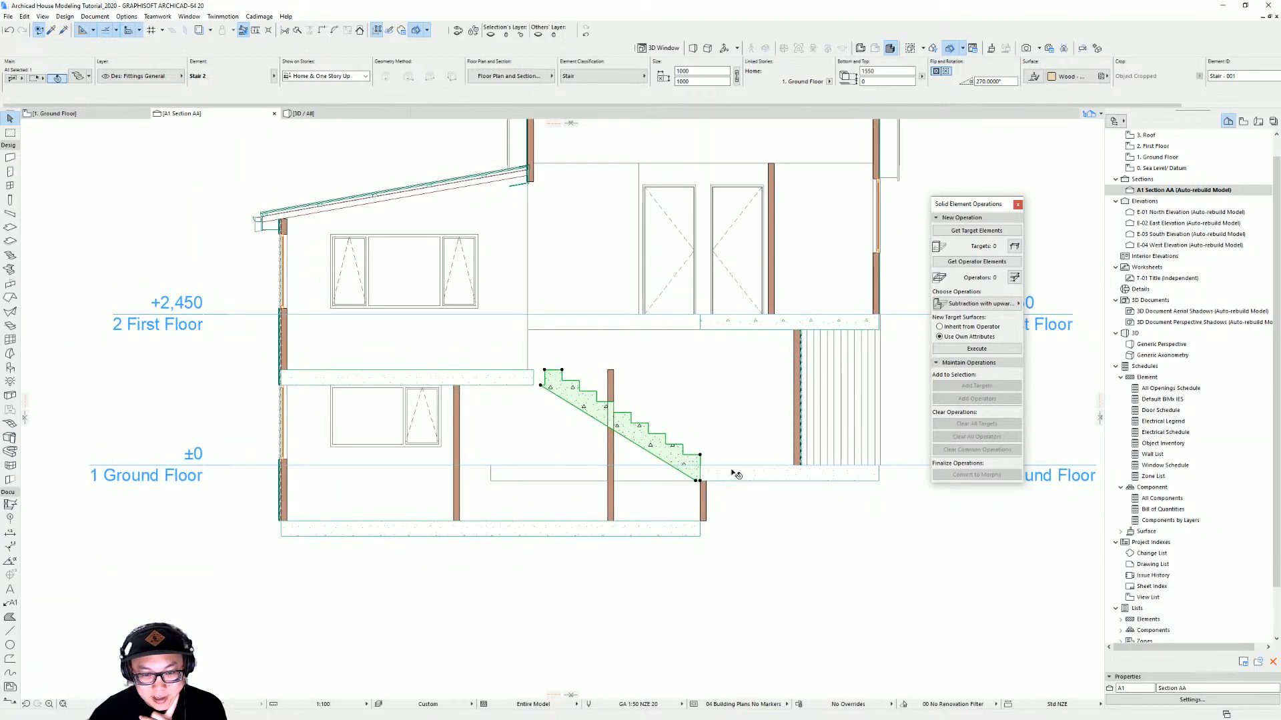
middle_drag(675, 446, 674, 455)
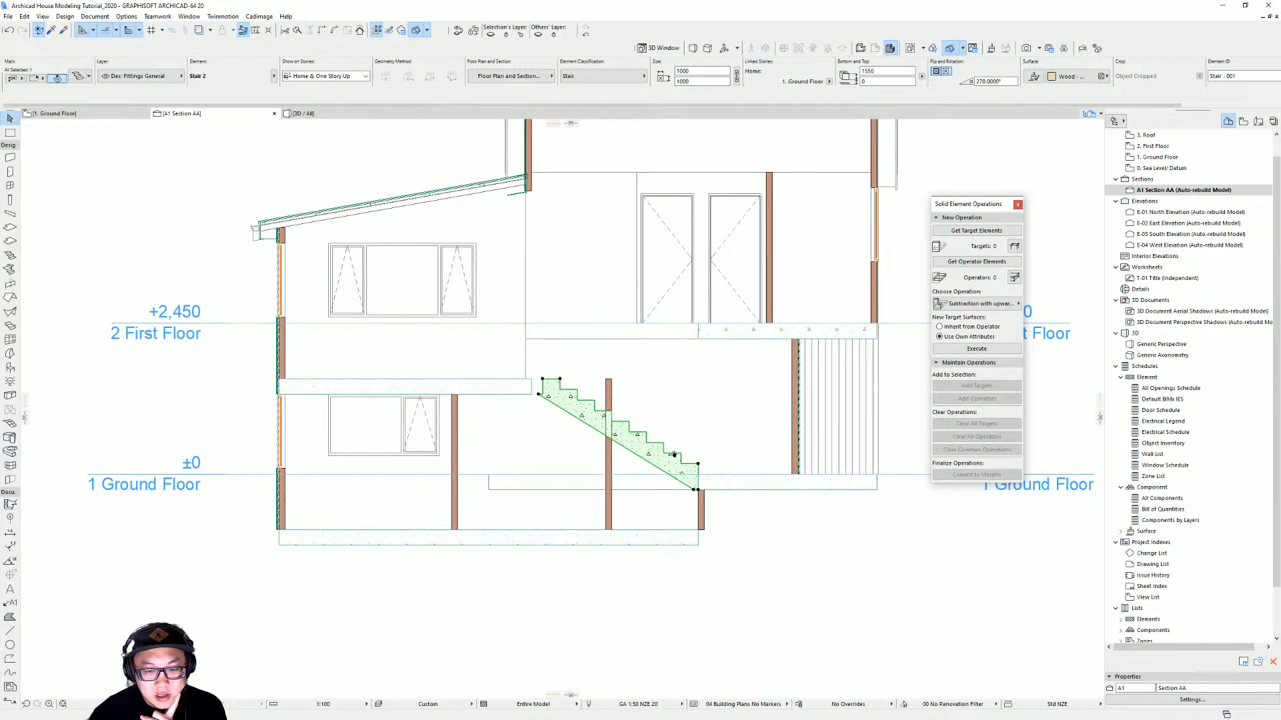
Inspect the floor slab and the wall beneath the stair in the section
click(684, 534)
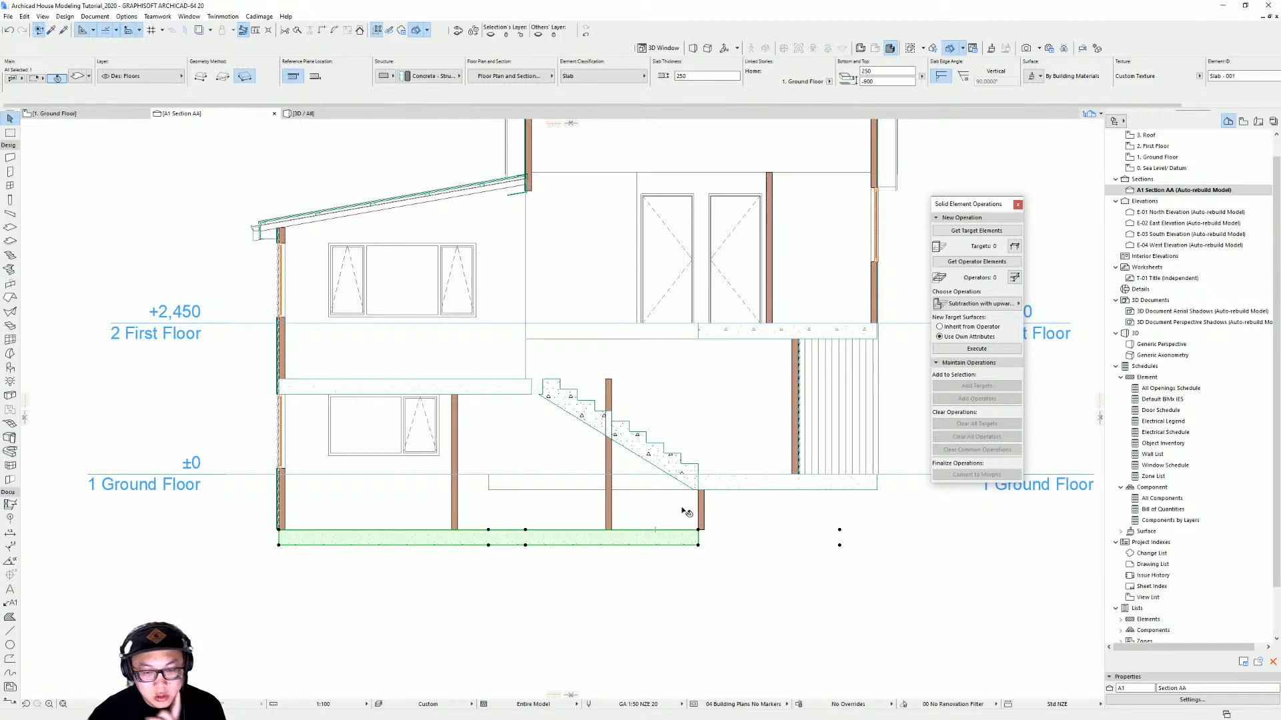
scroll(683, 508, up, 3)
middle_drag(687, 505, 679, 505)
key(Escape)
scroll(481, 369, down, 2)
middle_drag(490, 364, 642, 402)
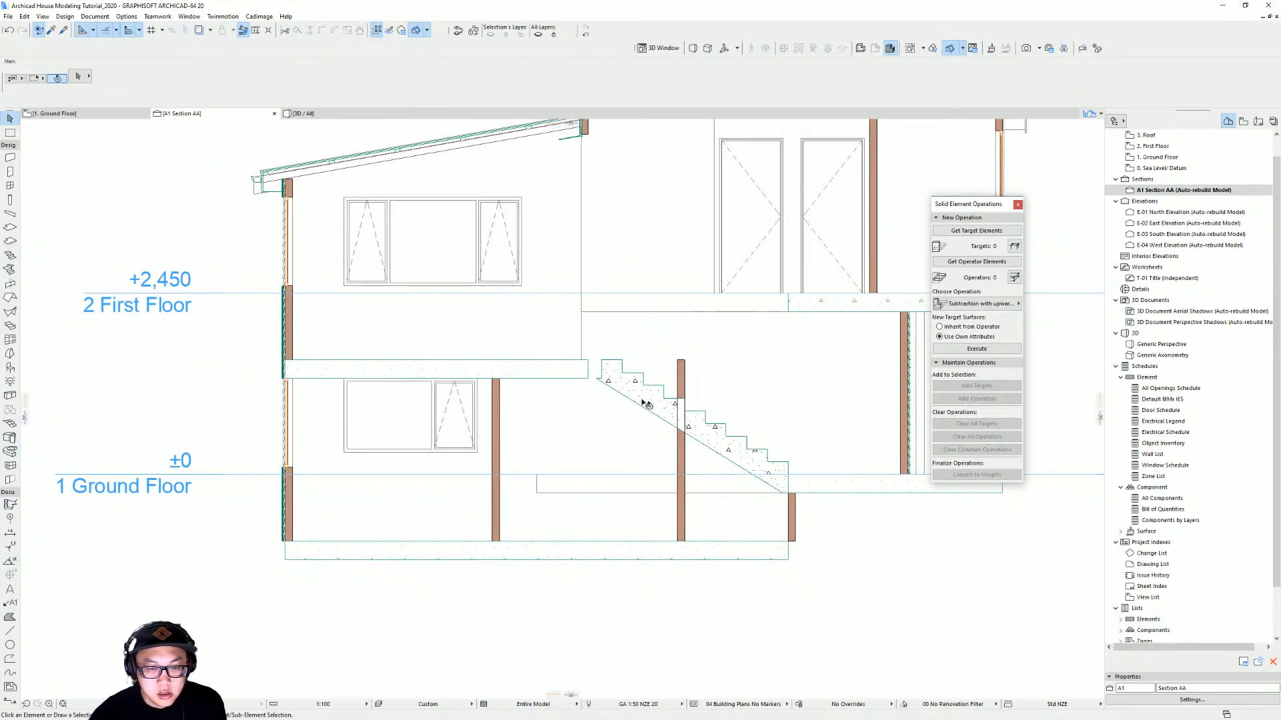
click(684, 363)
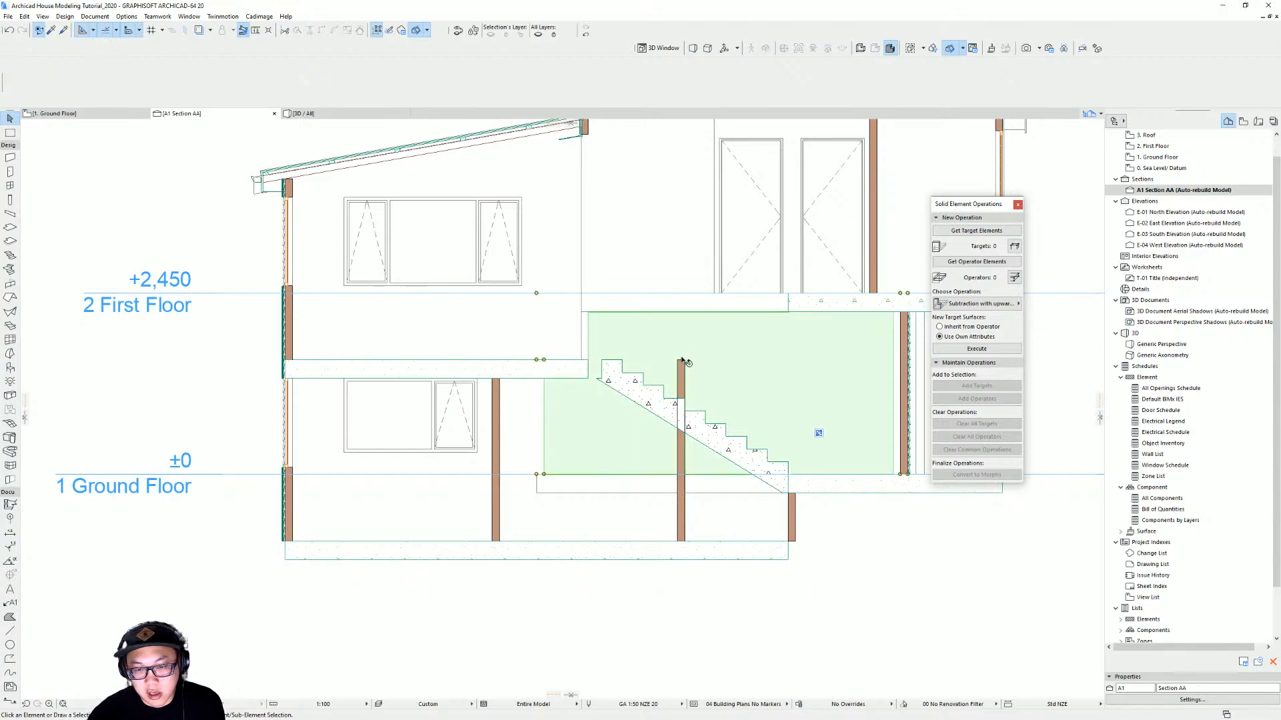
key(Escape)
click(685, 361)
click(691, 361)
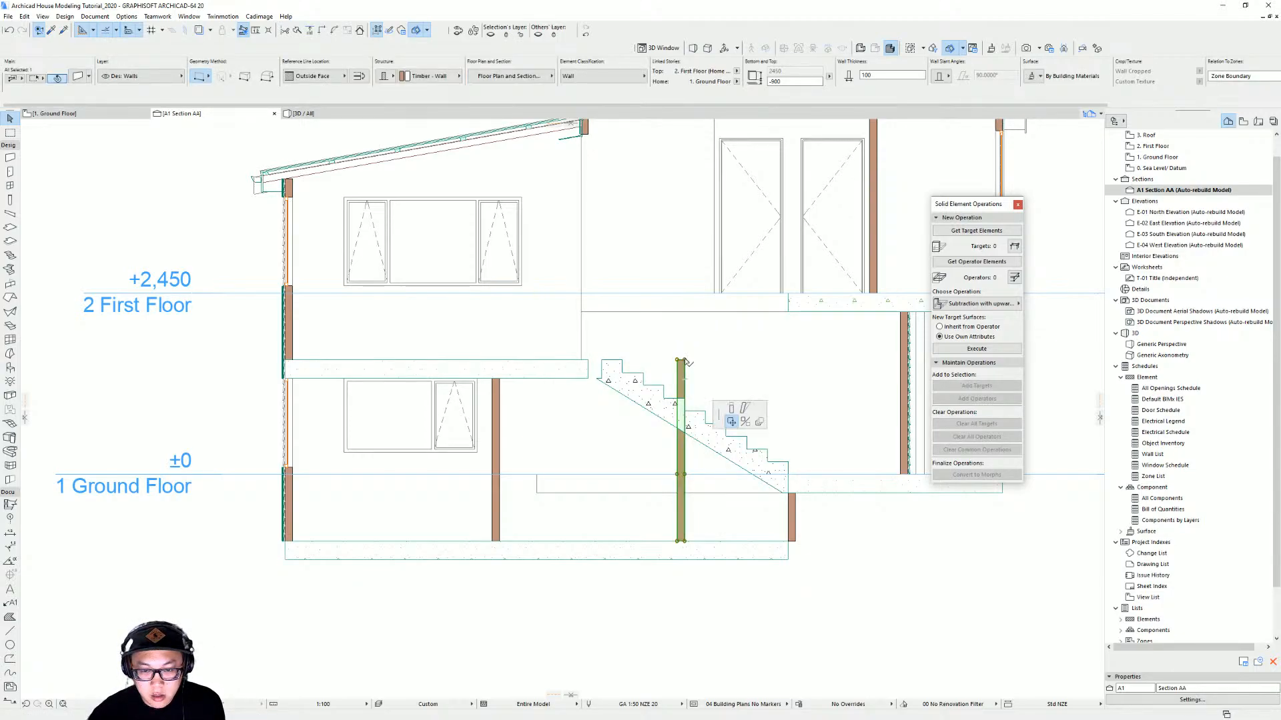
click(697, 412)
key(Escape)
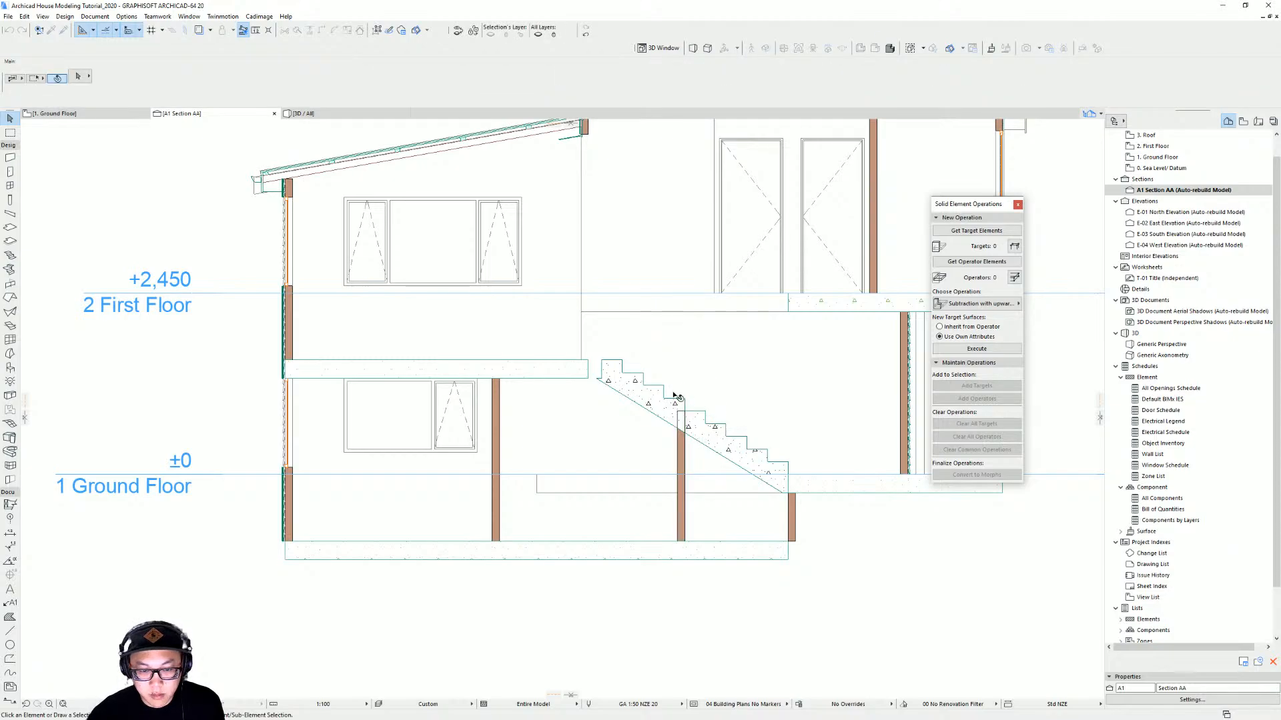
Review the adjusted stair in the 3D view
middle_drag(678, 402, 676, 453)
key(F3)
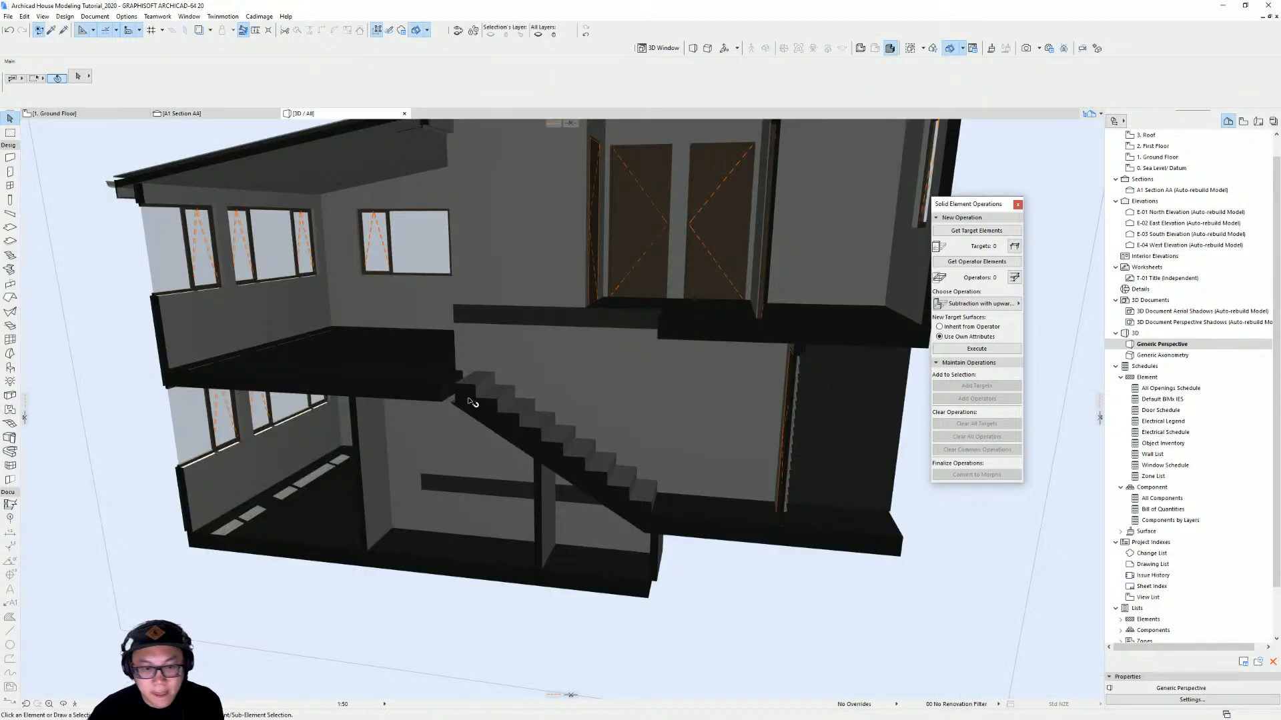
scroll(507, 416, up, 5)
scroll(507, 416, down, 4)
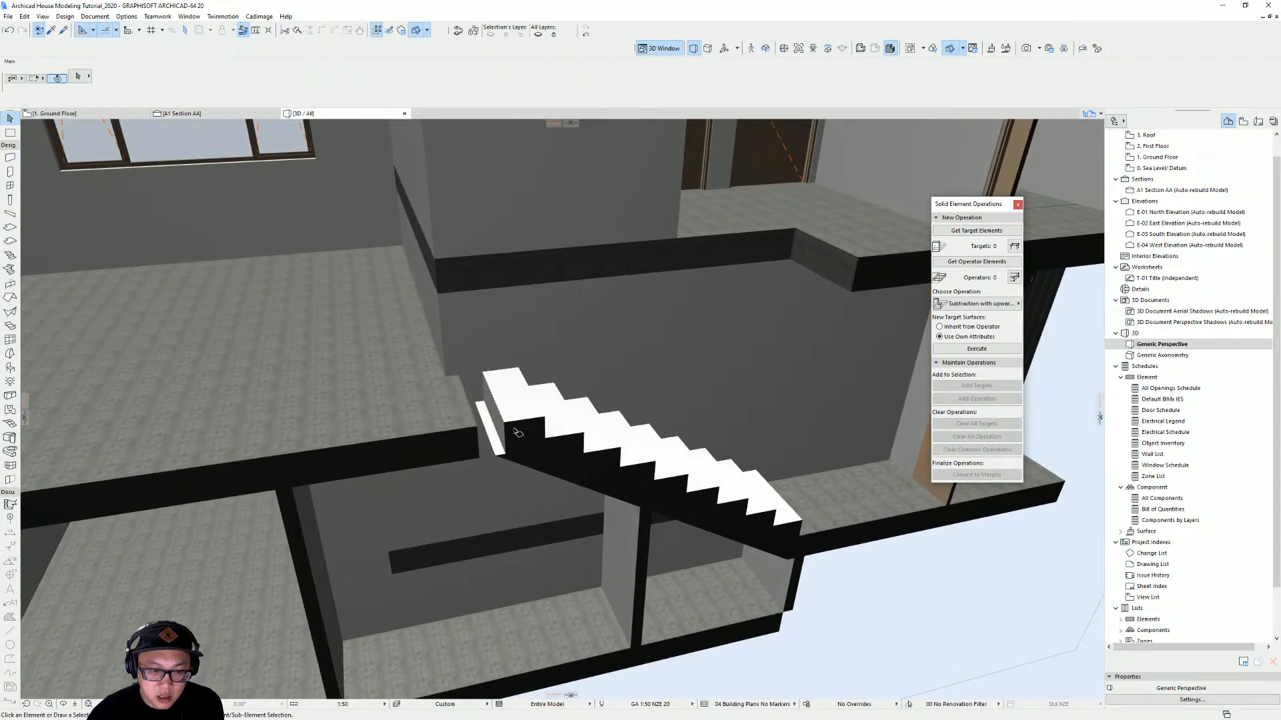
click(465, 406)
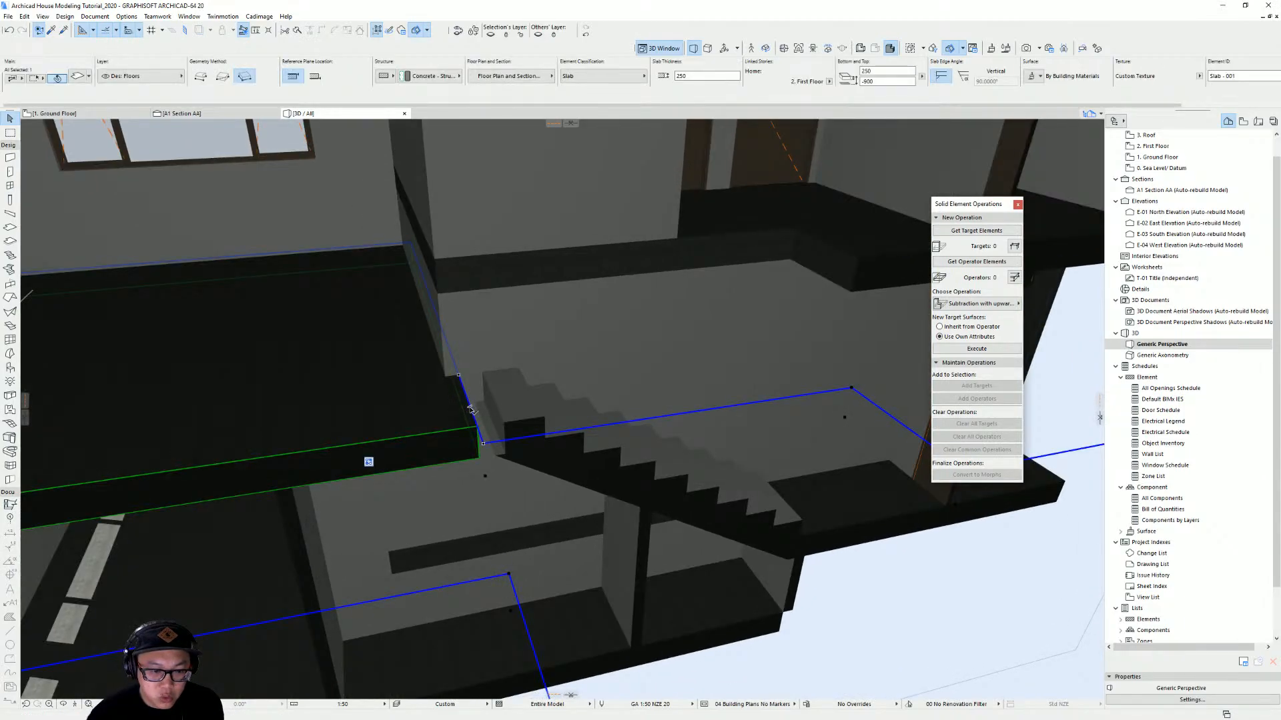
click(470, 408)
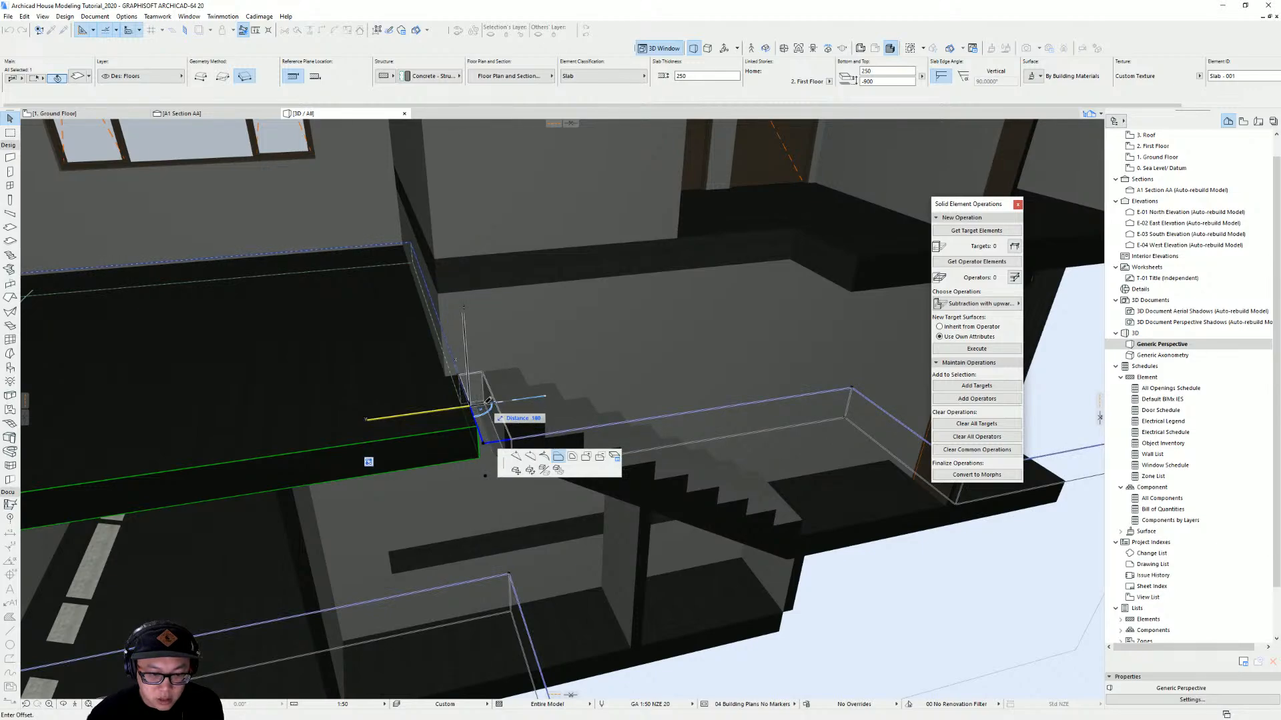
click(527, 412)
key(Escape)
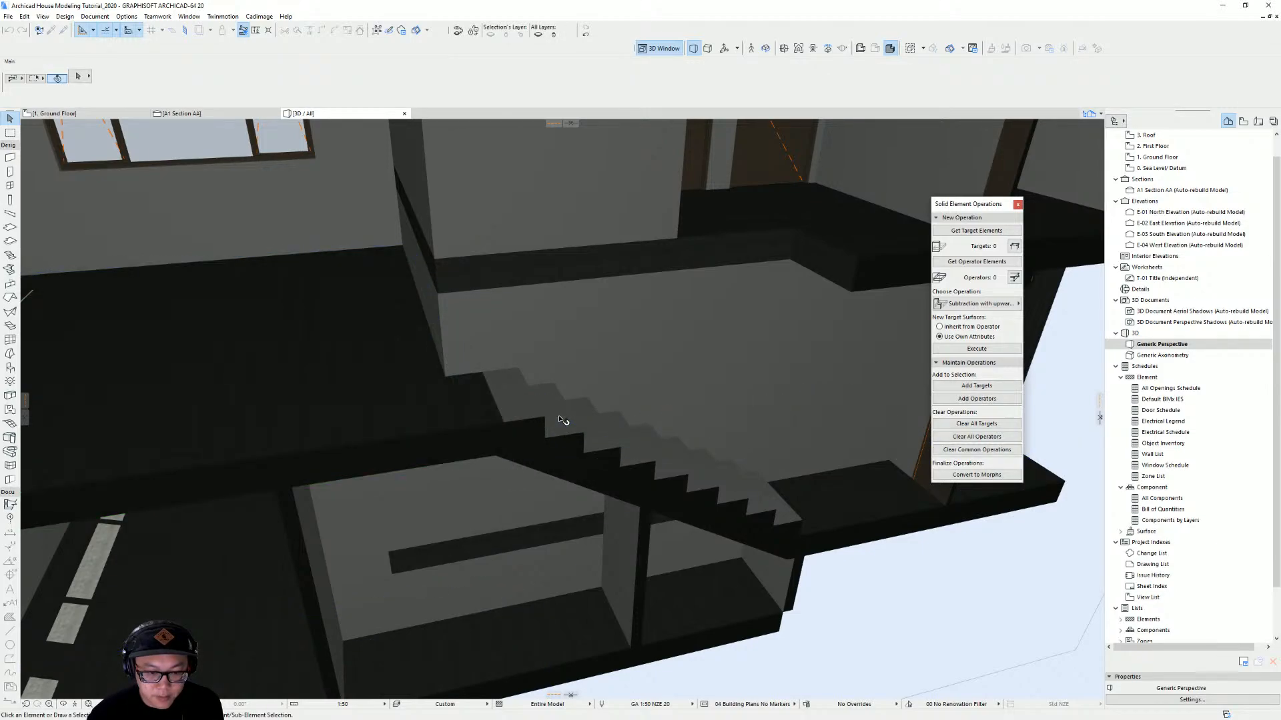
Change the interior stair's structure type to the last option in its structure settings
scroll(373, 360, down, 4)
mouse_move(355, 352)
shift+middle_down()
mouse_move(294, 343)
mouse_move(221, 361)
mouse_move(417, 353)
mouse_move(380, 347)
shift+middle_up()
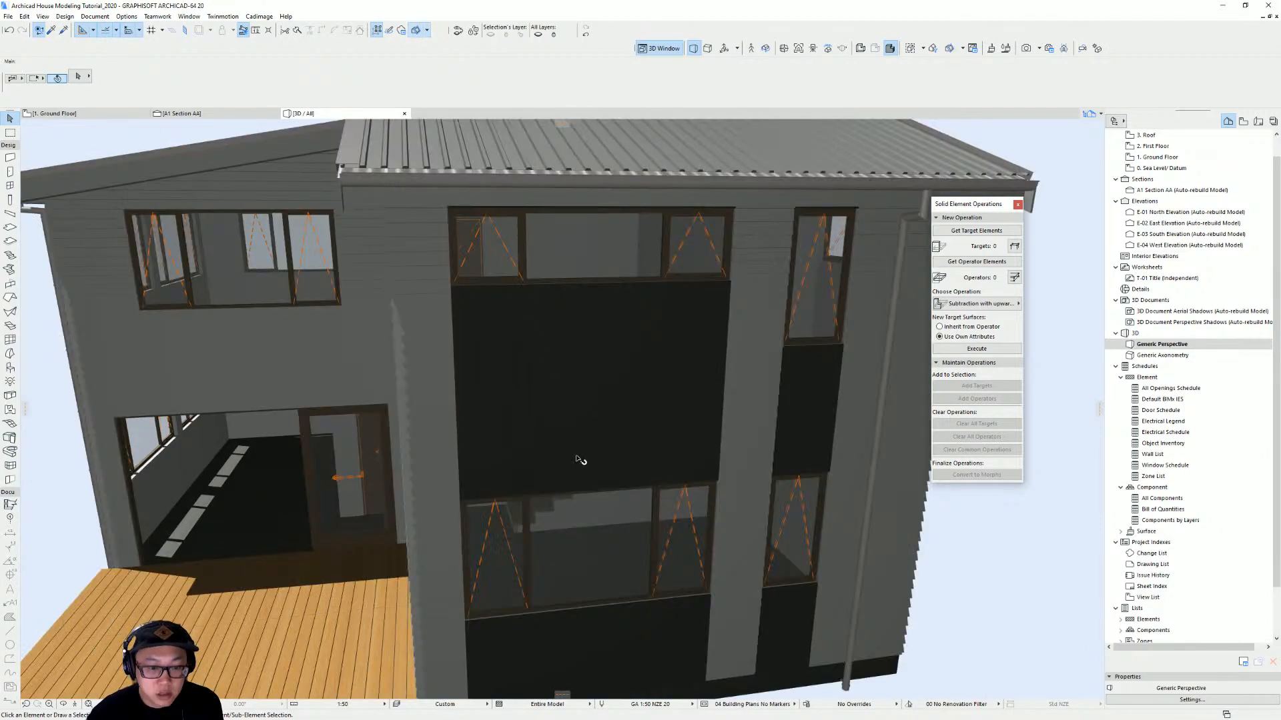
scroll(587, 467, up, 10)
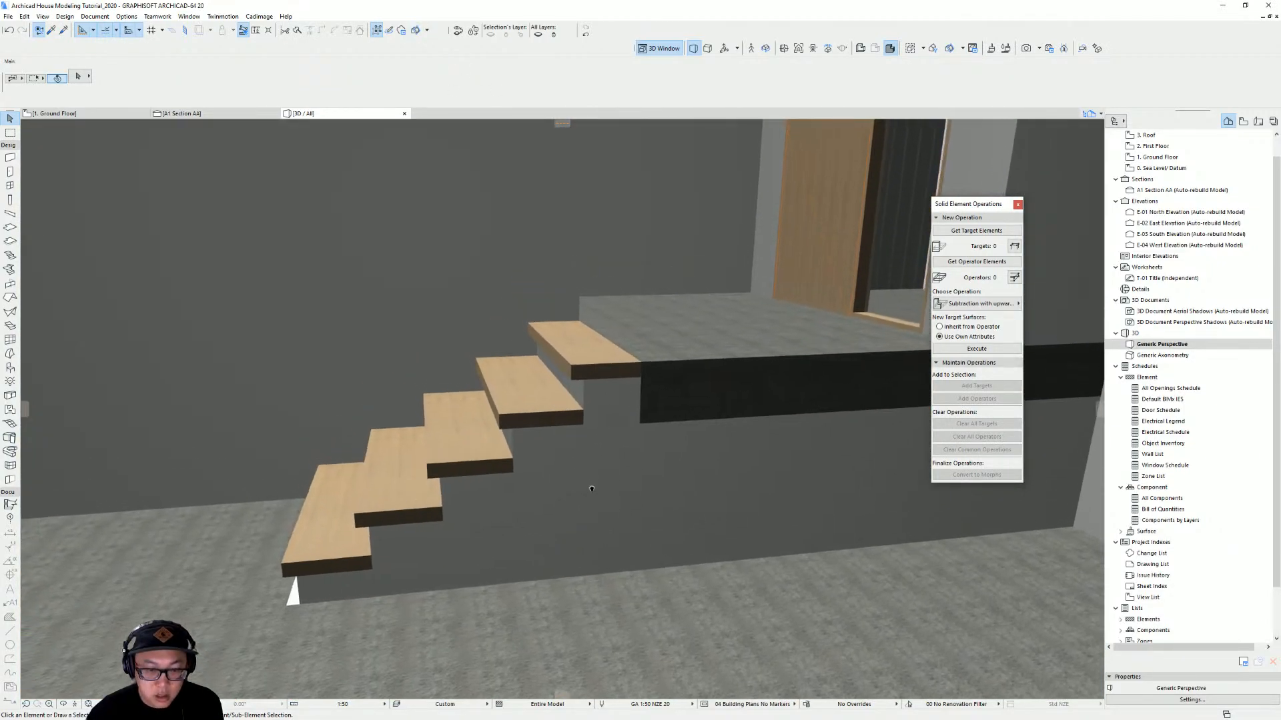
click(623, 409)
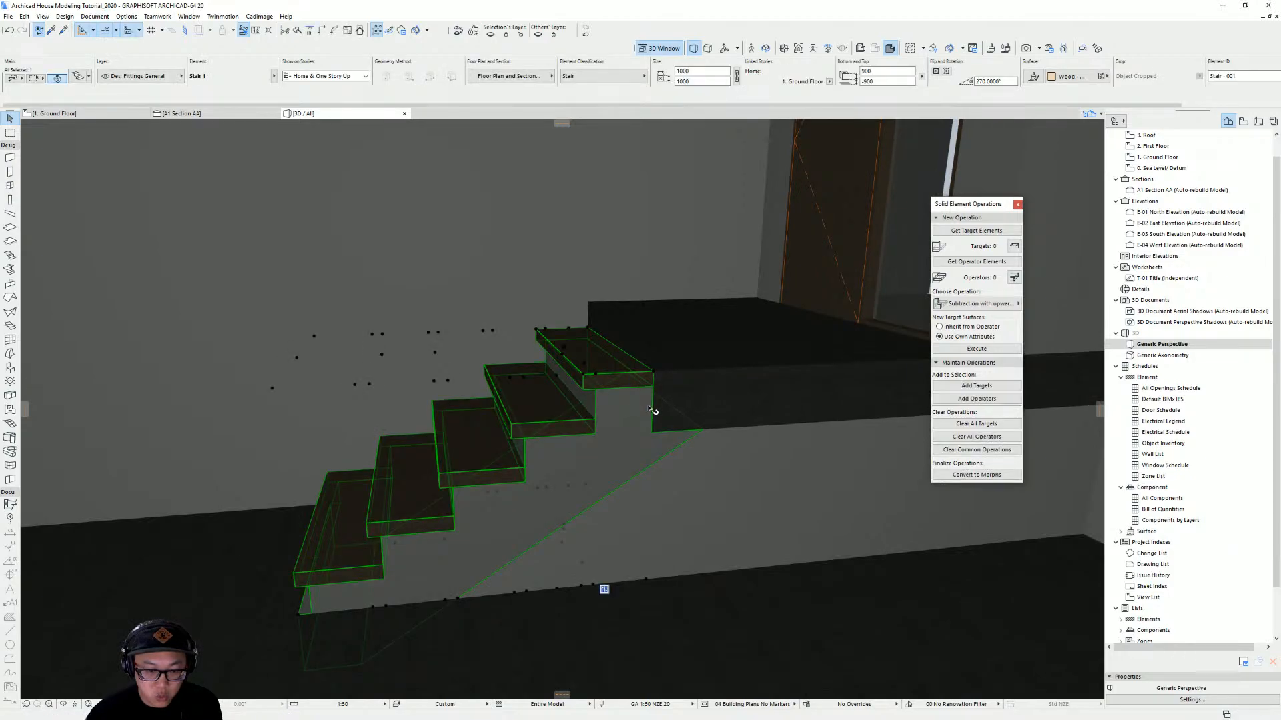
key(ctrl+t)
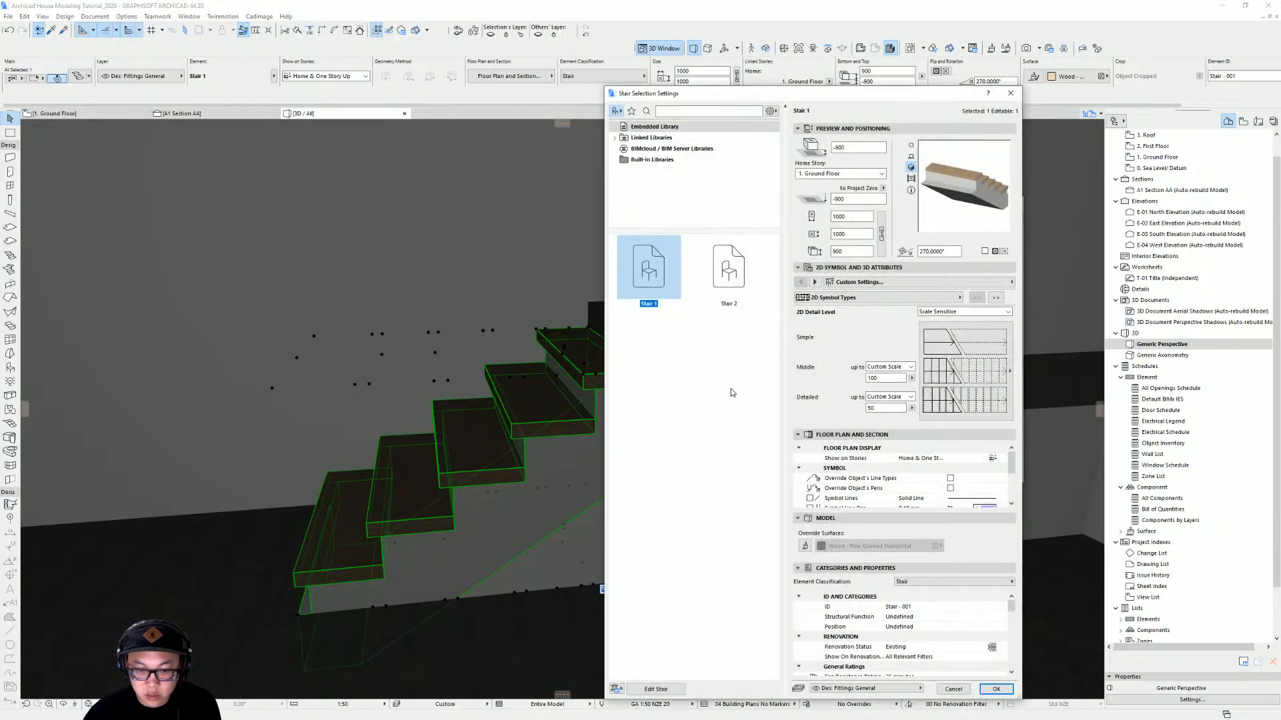
click(671, 689)
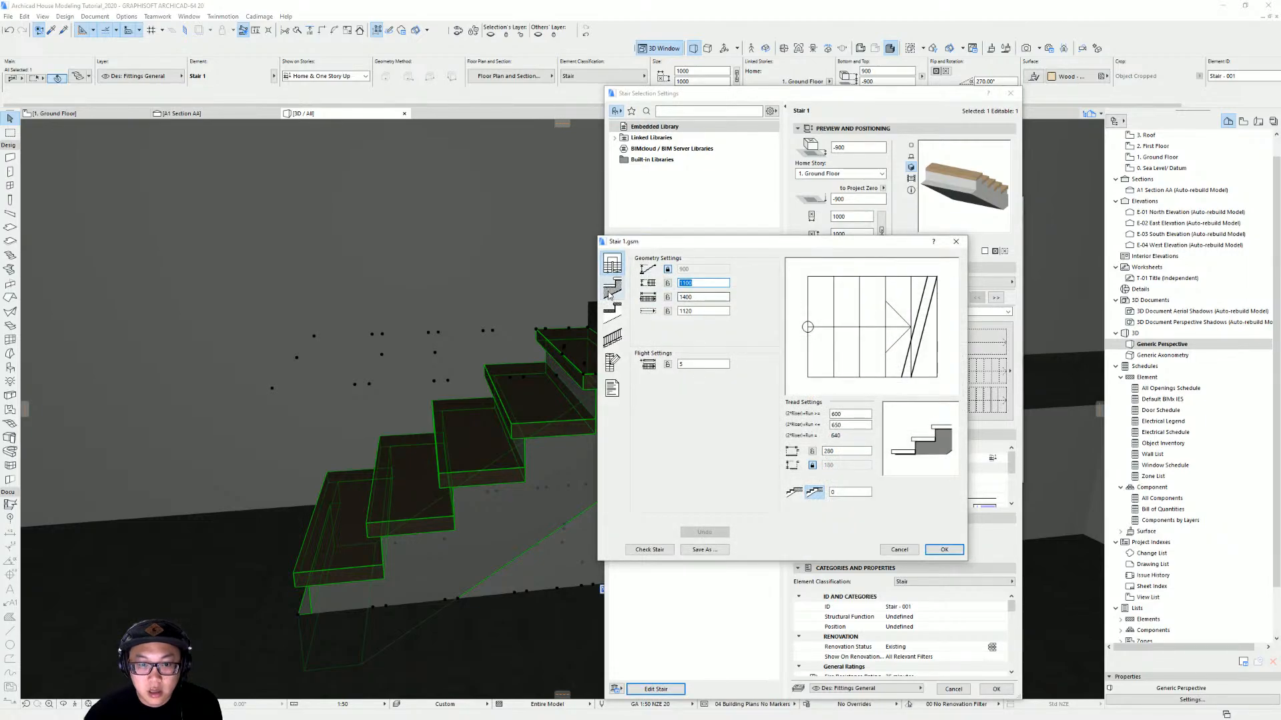
click(612, 287)
click(754, 282)
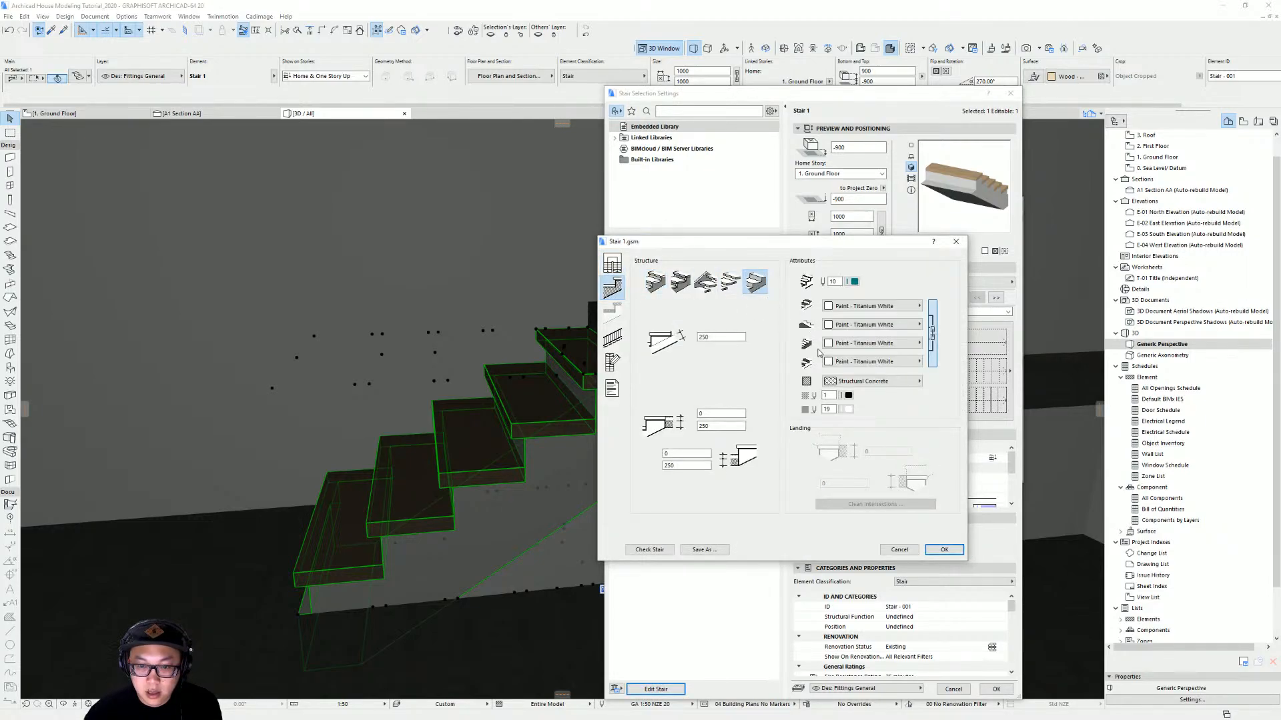
key(Return)
key(Return)
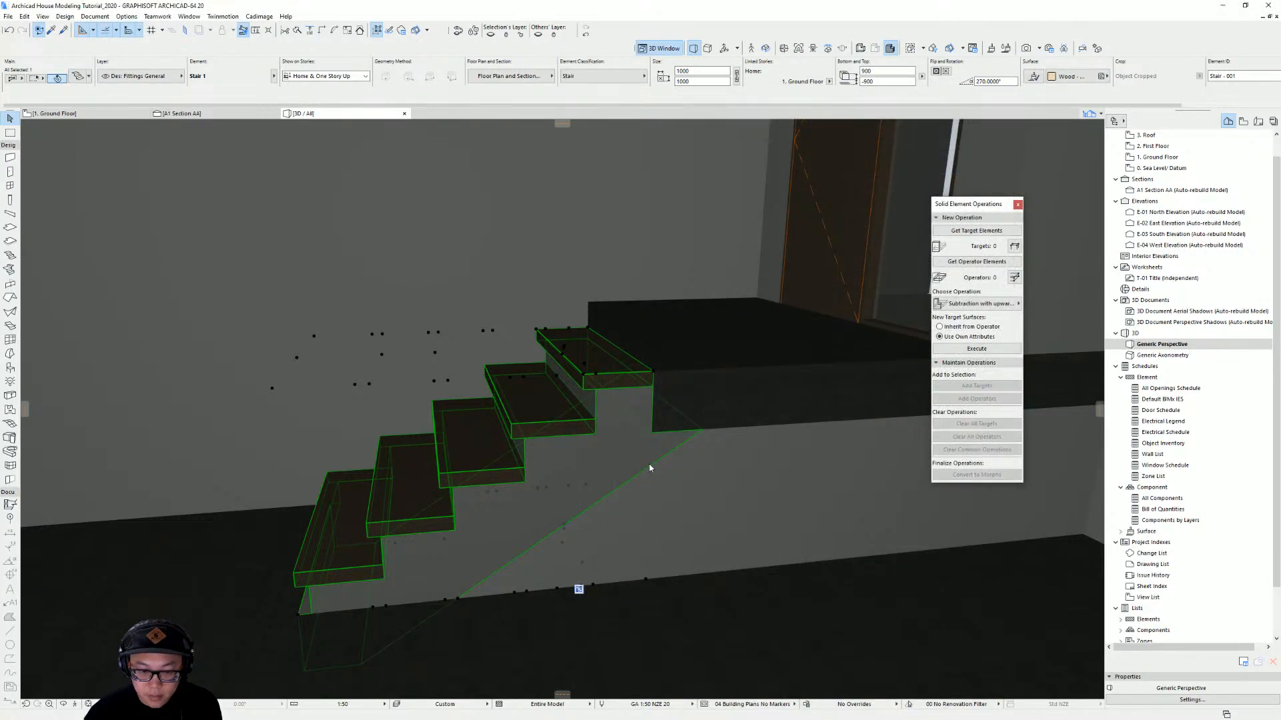
Inspect the stair and the floor slab around it in the 3D view
shift+middle_drag(643, 464, 590, 531)
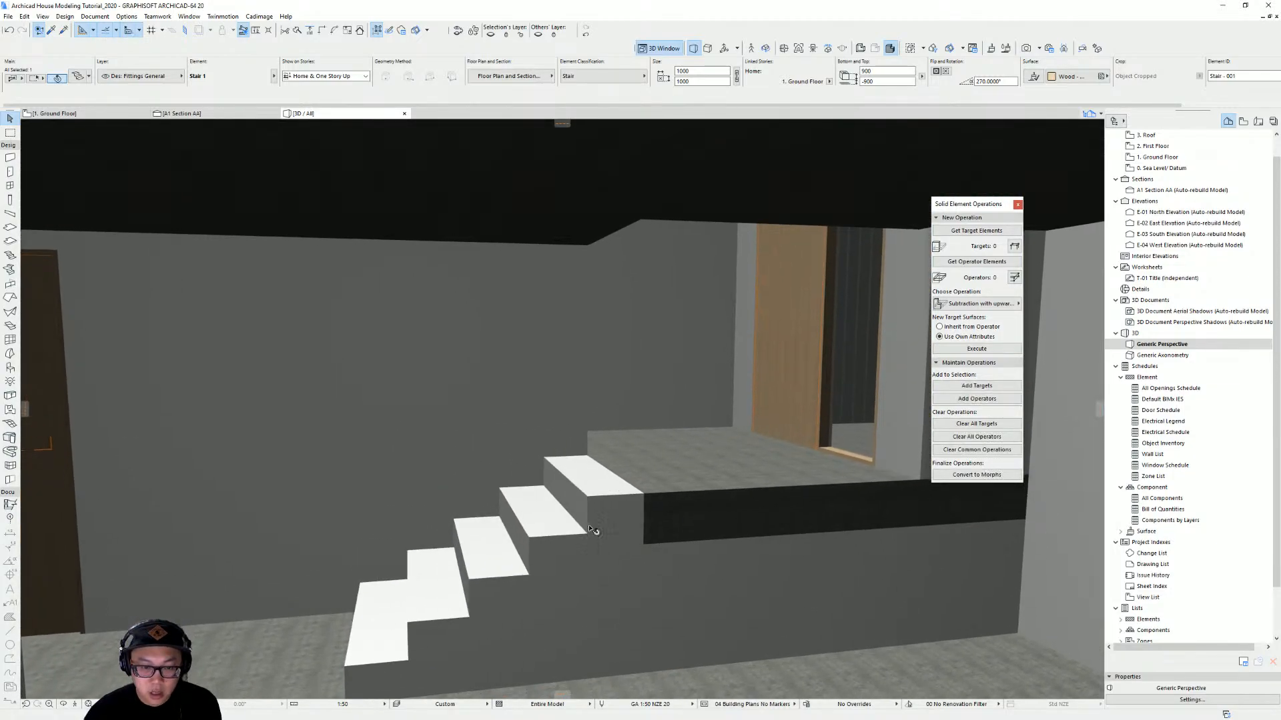
click(610, 244)
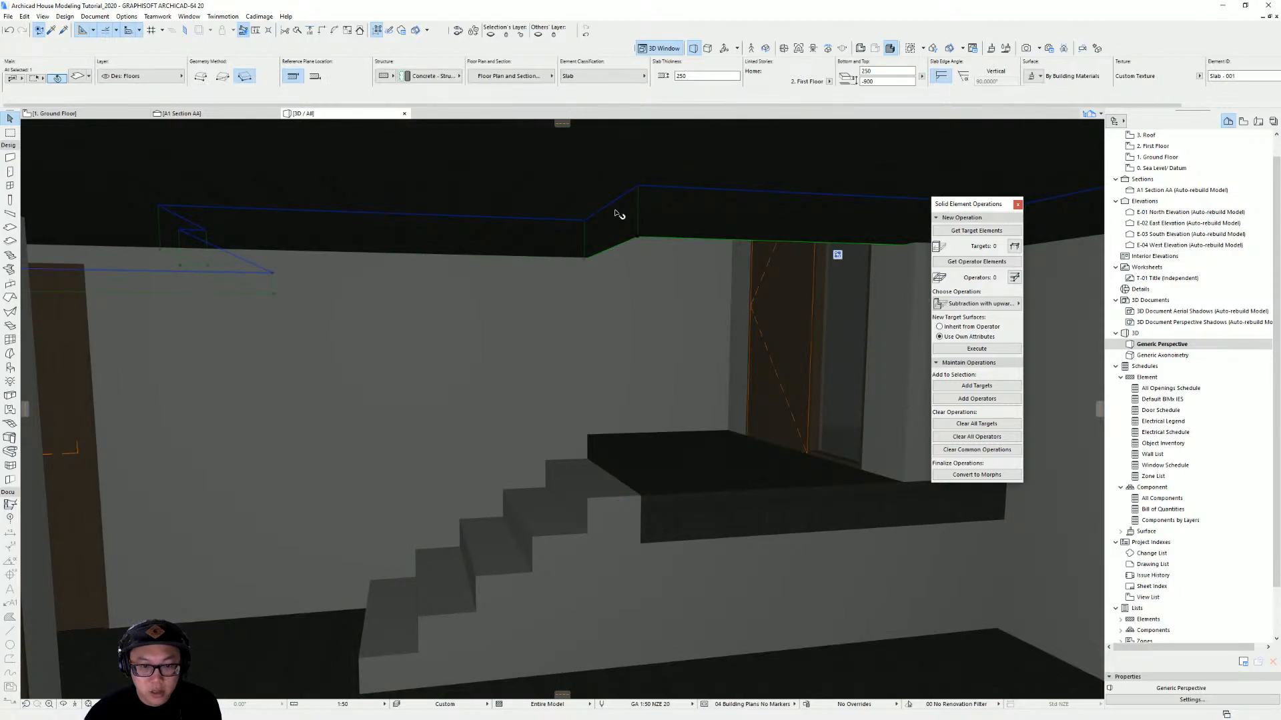
shift+middle_drag(609, 213, 756, 202)
click(635, 571)
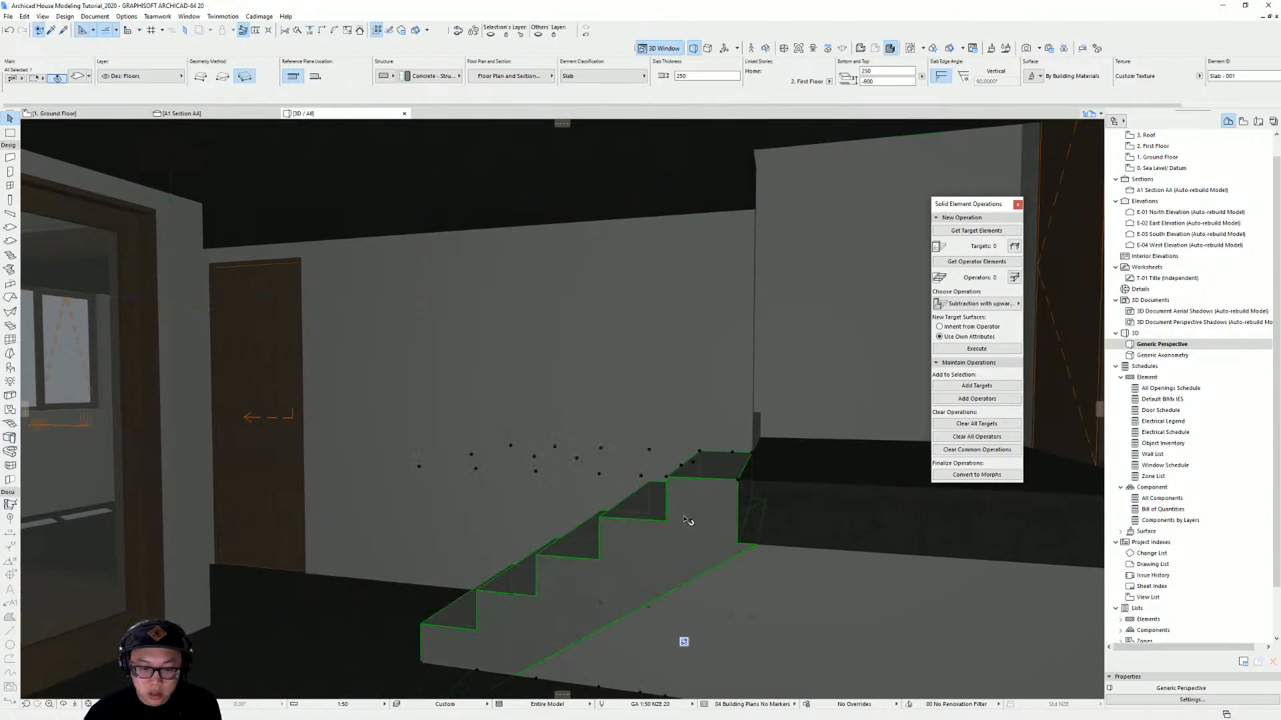
shift+middle_drag(684, 213, 707, 231)
key(Escape)
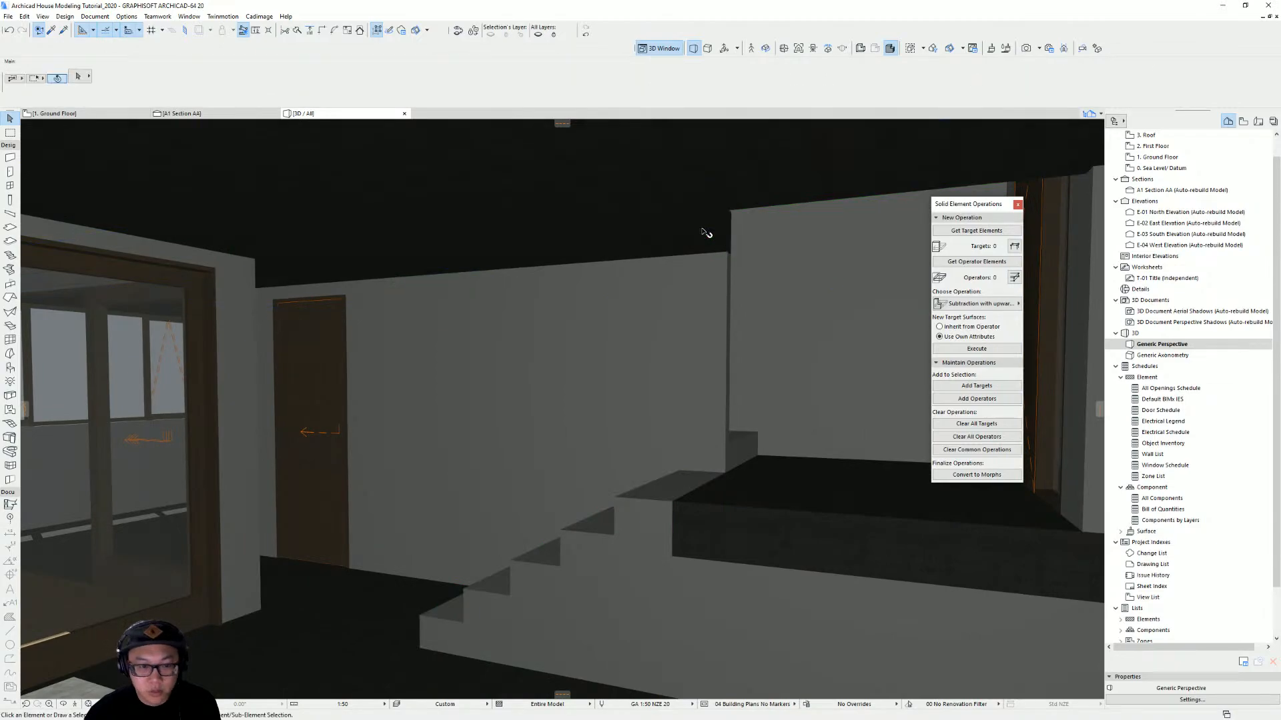
Examine the first-floor slab outline around the stair opening in the floor plan
key(F2)
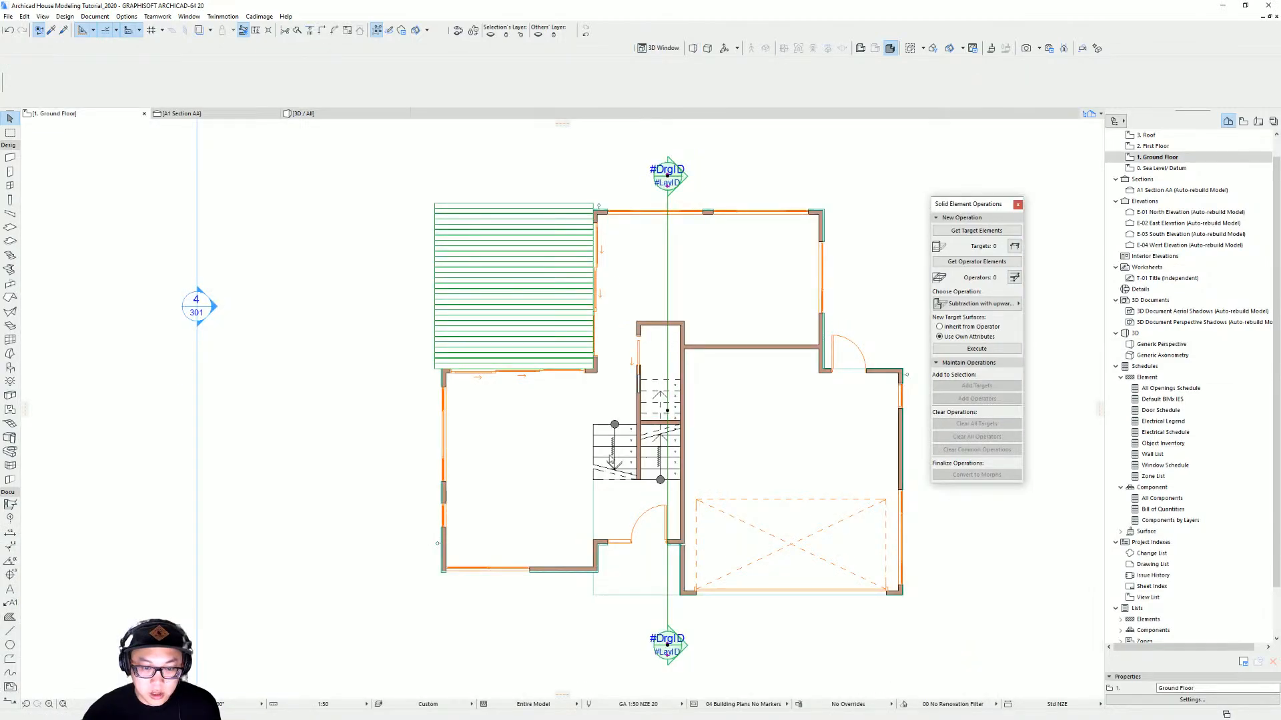
click(619, 432)
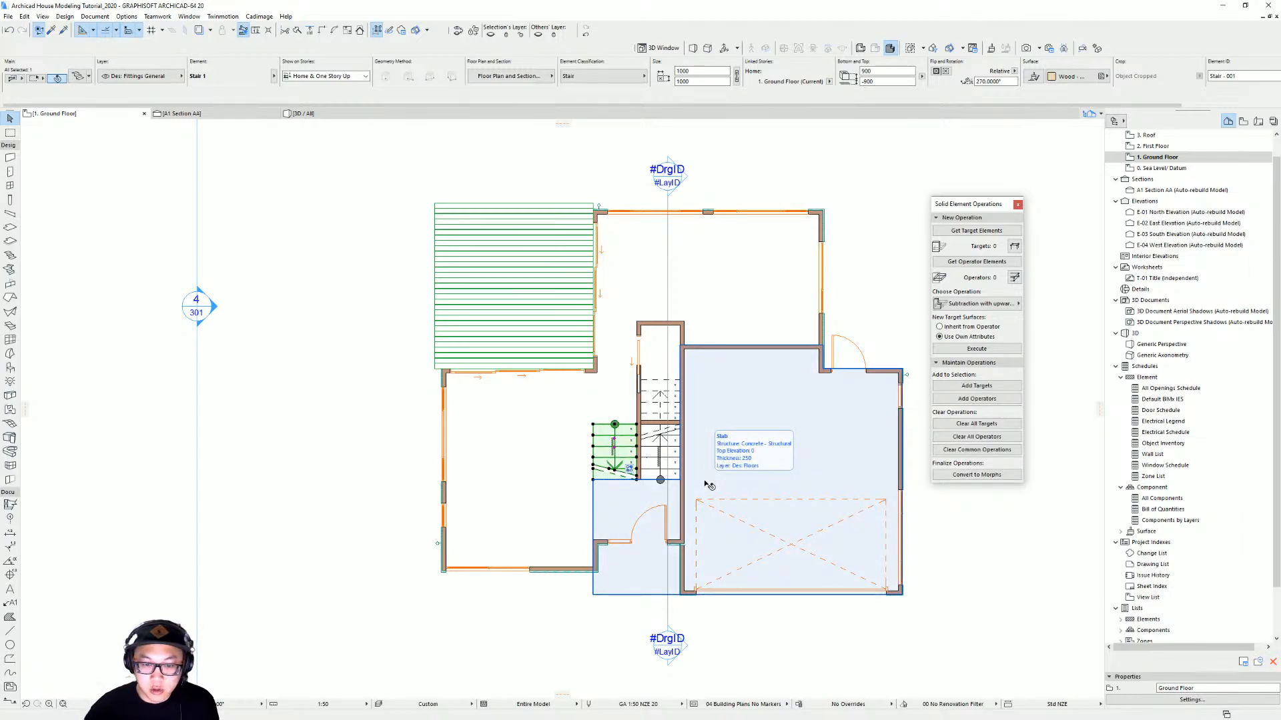
key(ctrl+Up)
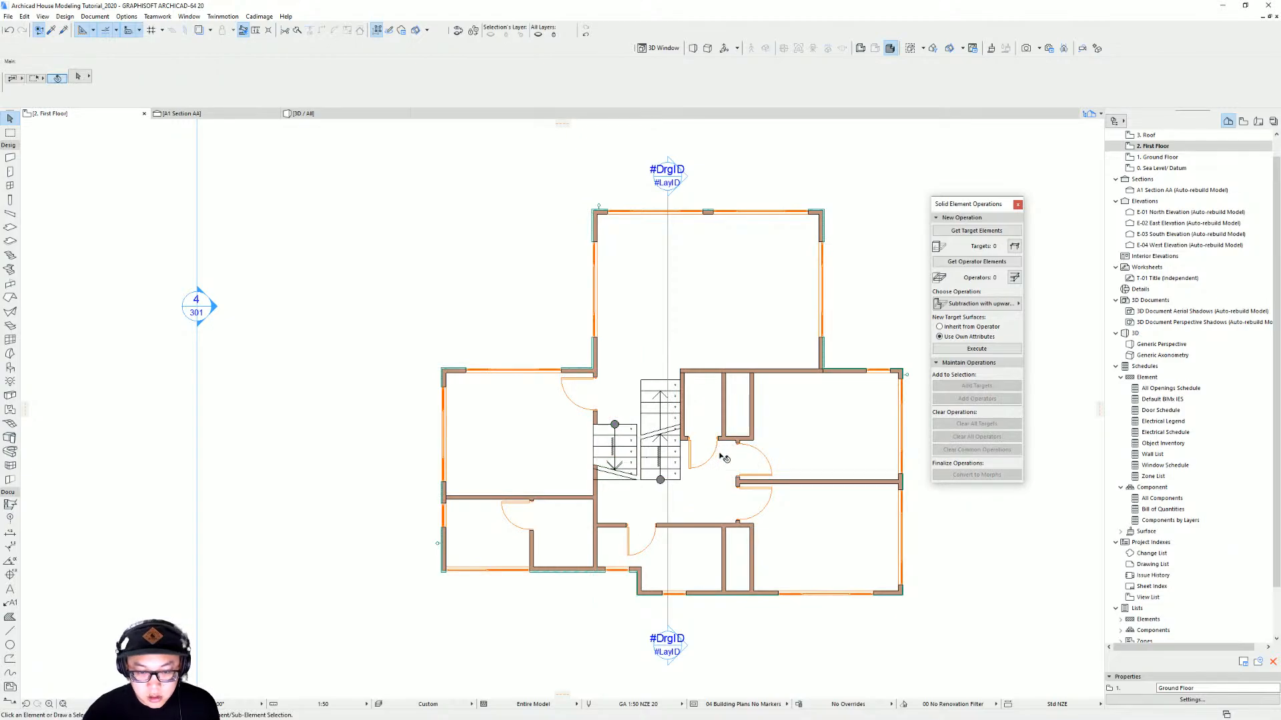
middle_drag(642, 419, 617, 423)
click(602, 406)
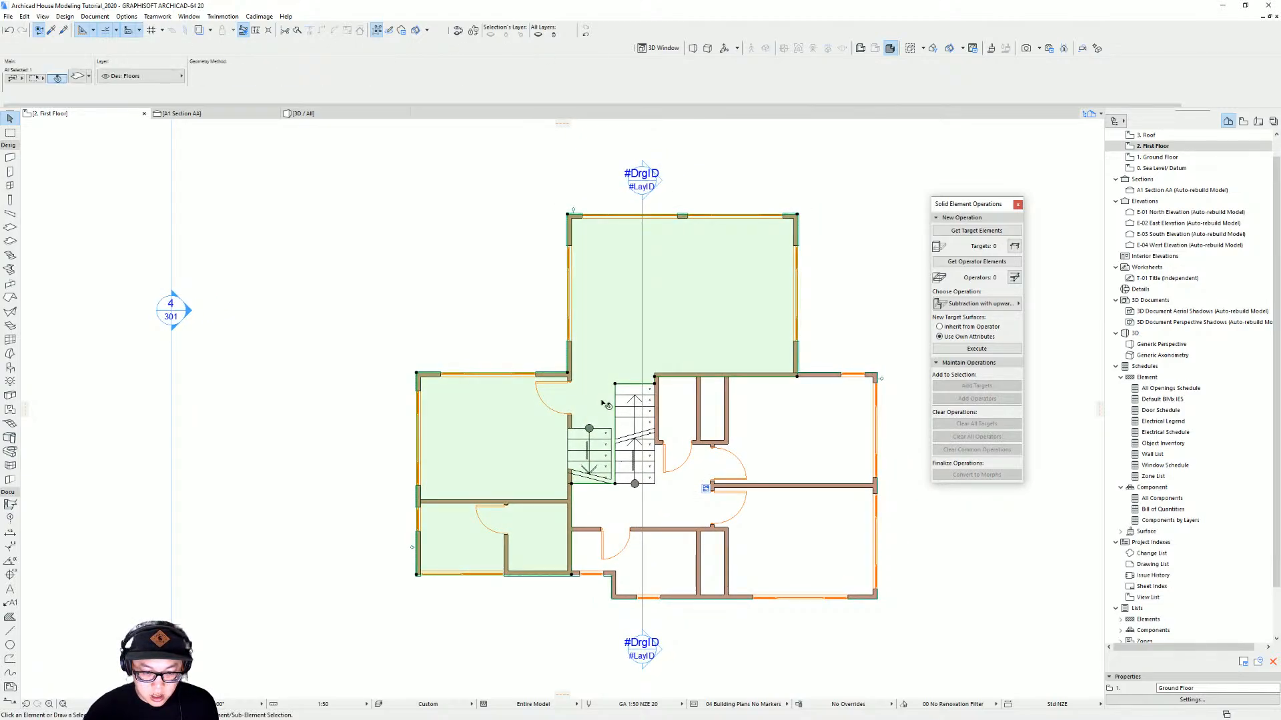
click(599, 485)
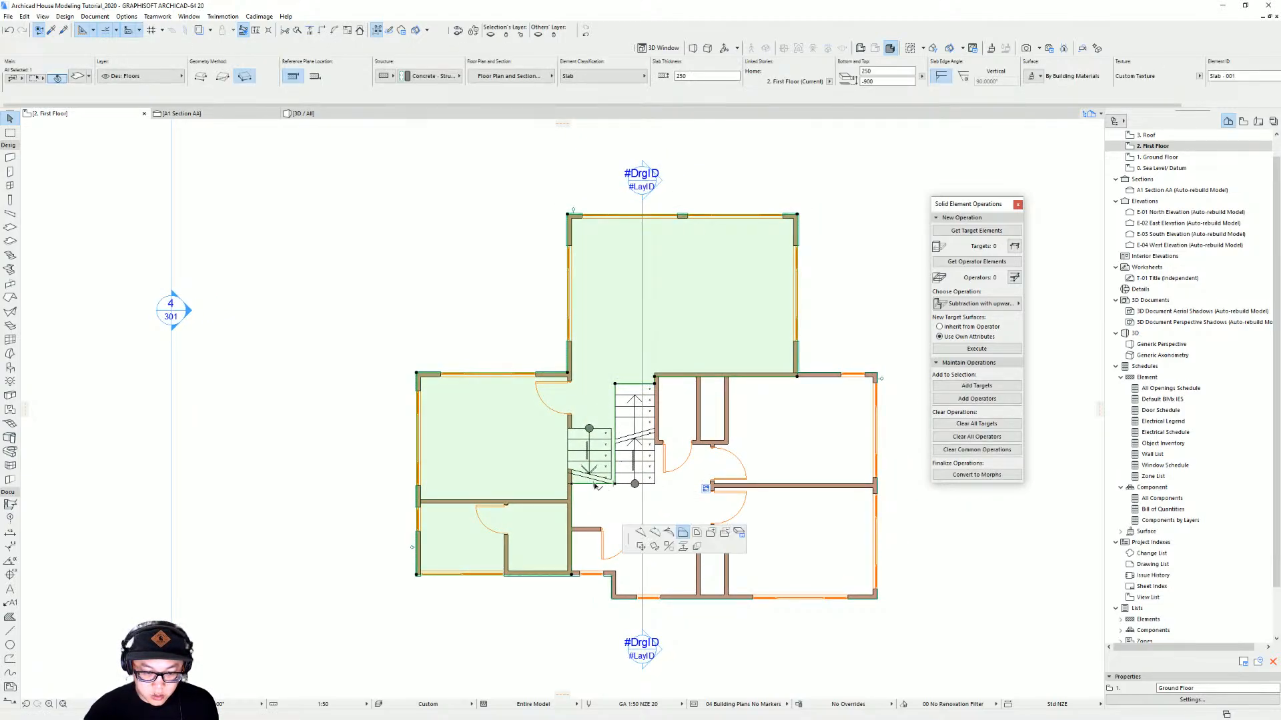
key(Escape)
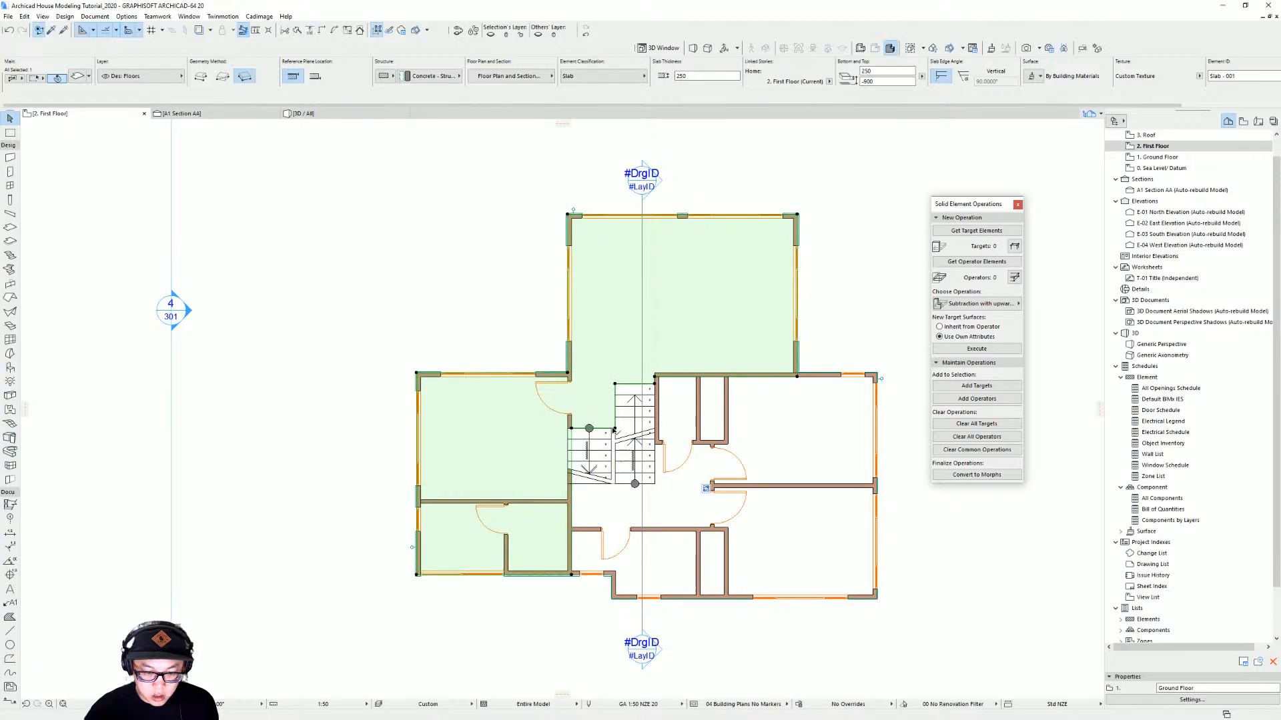
key(Escape)
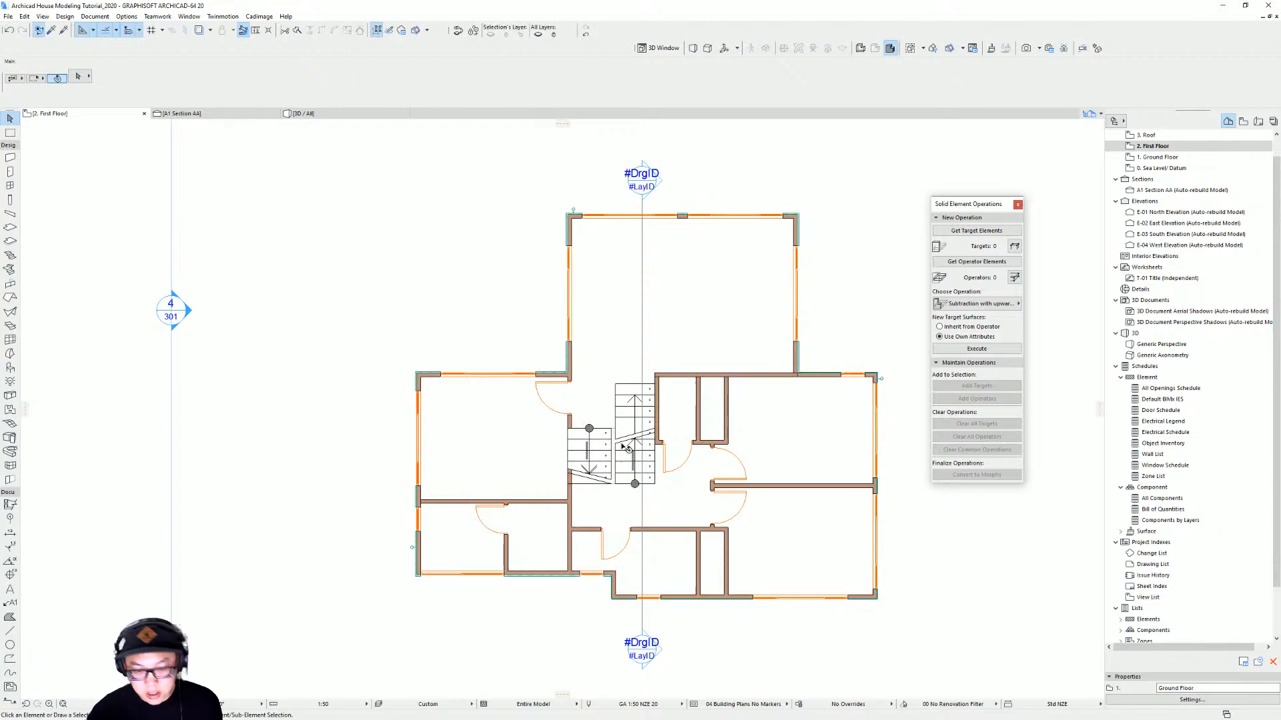
Move the section line so it cuts through the stair, then open the section view
click(649, 175)
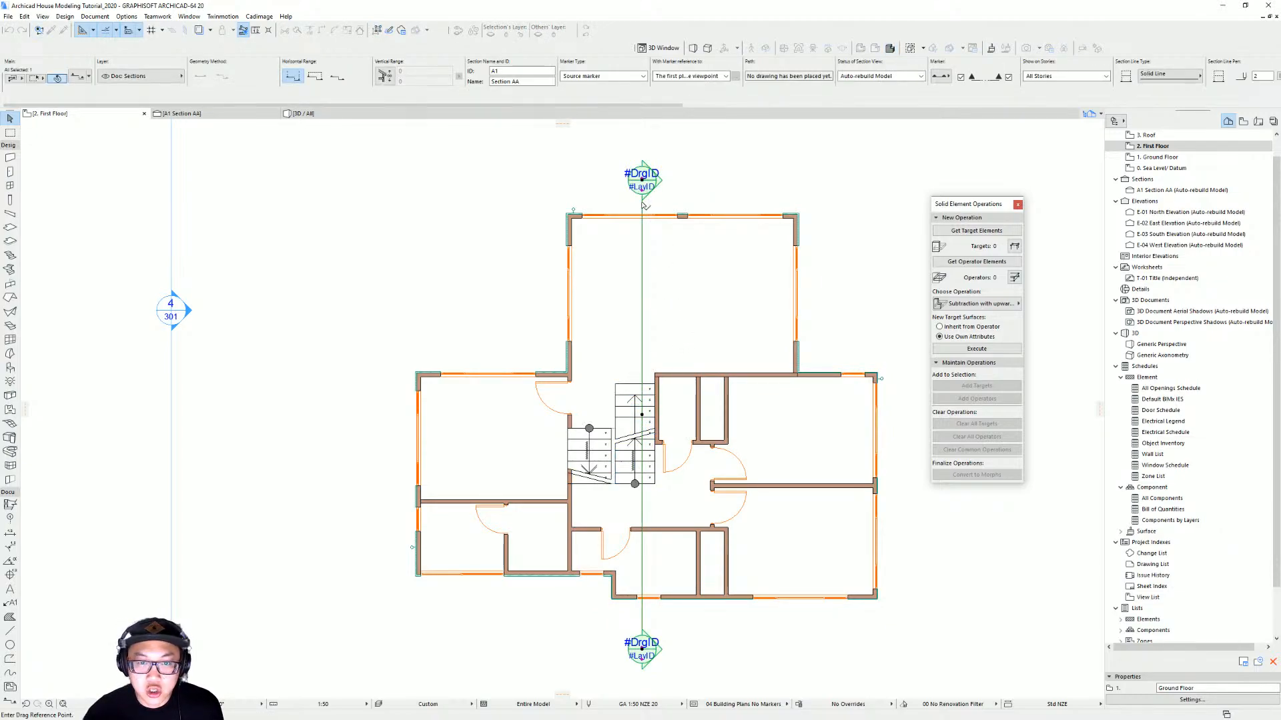
click(643, 205)
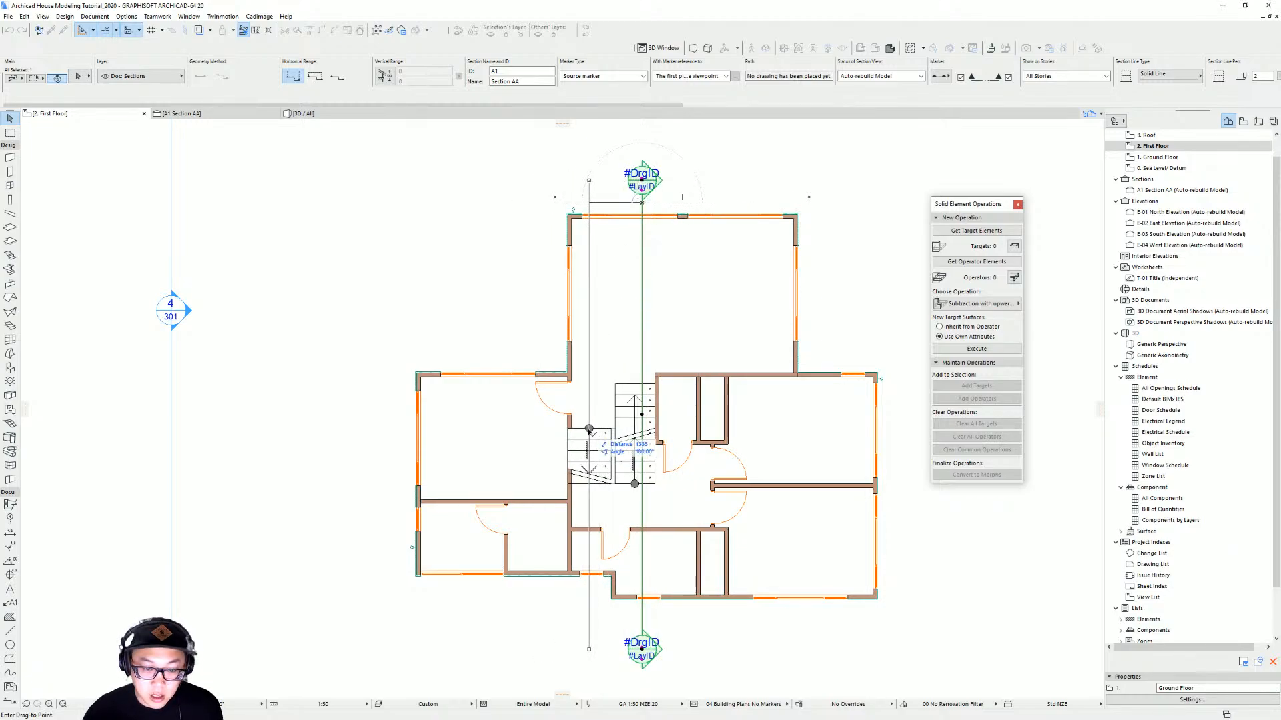
click(589, 429)
right_click(590, 187)
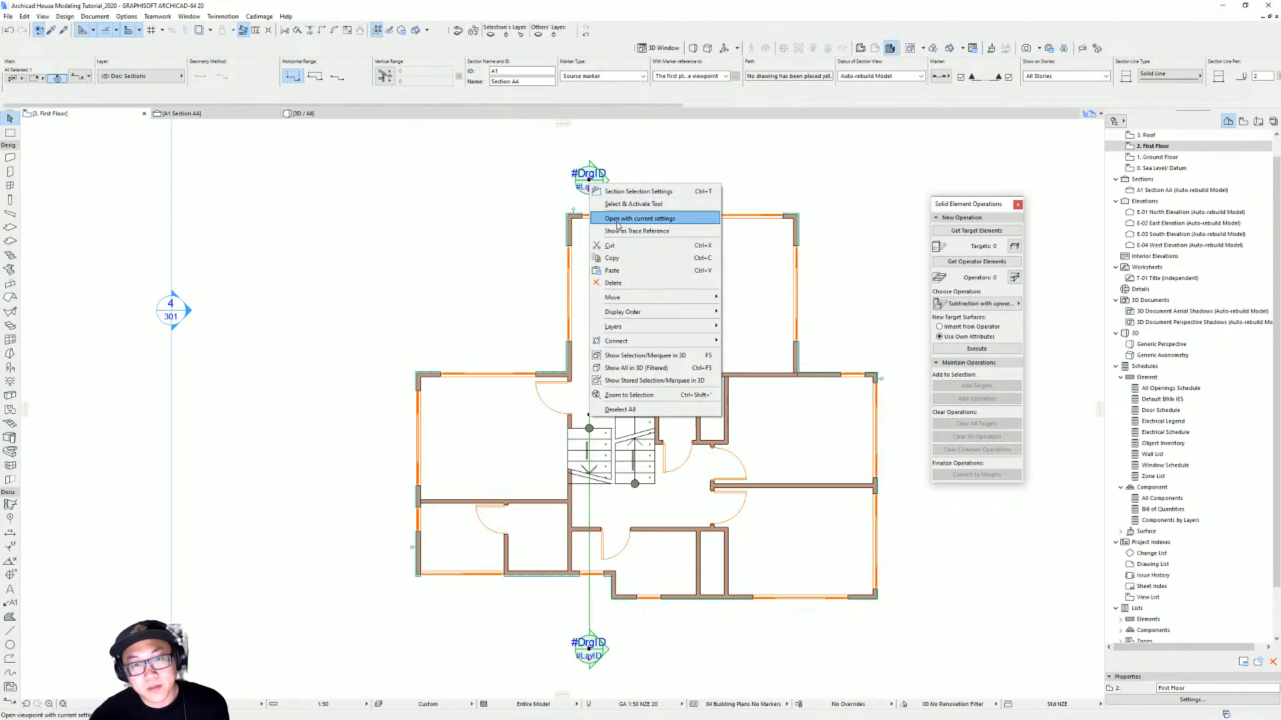
click(627, 208)
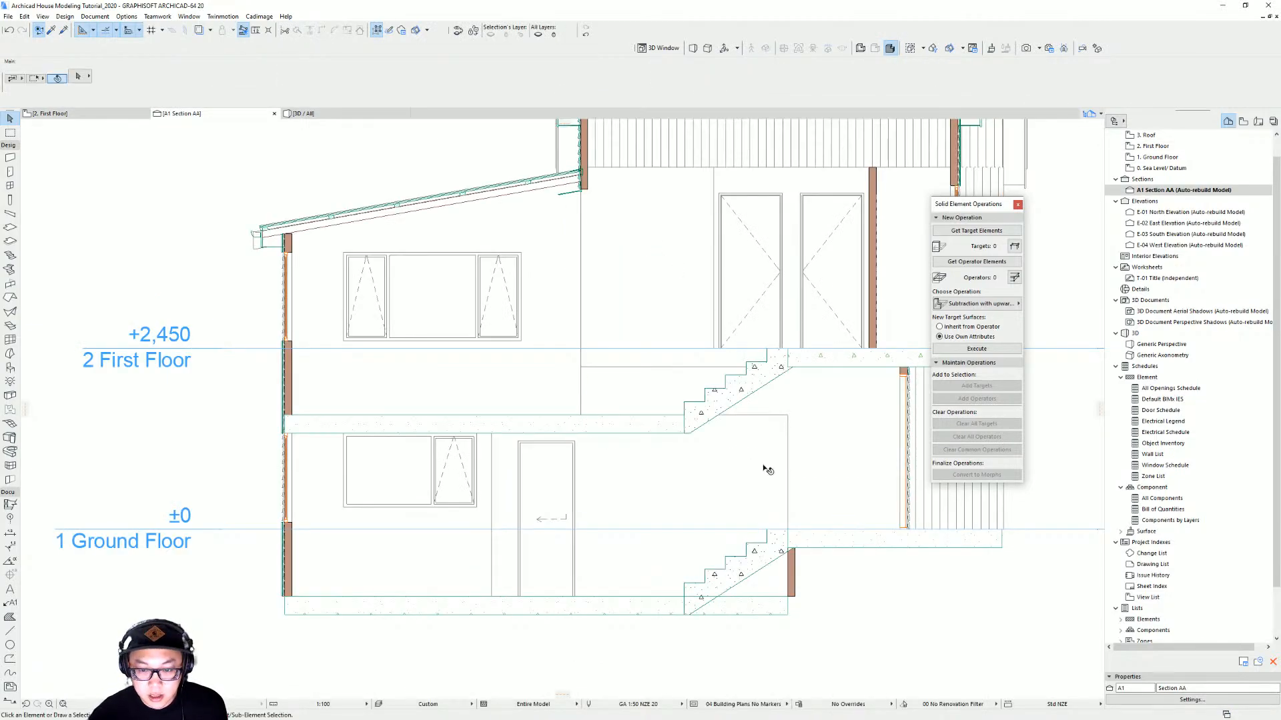
Measure from the upper stair's base, then move that stair slightly sideways in the section
middle_drag(704, 435, 591, 424)
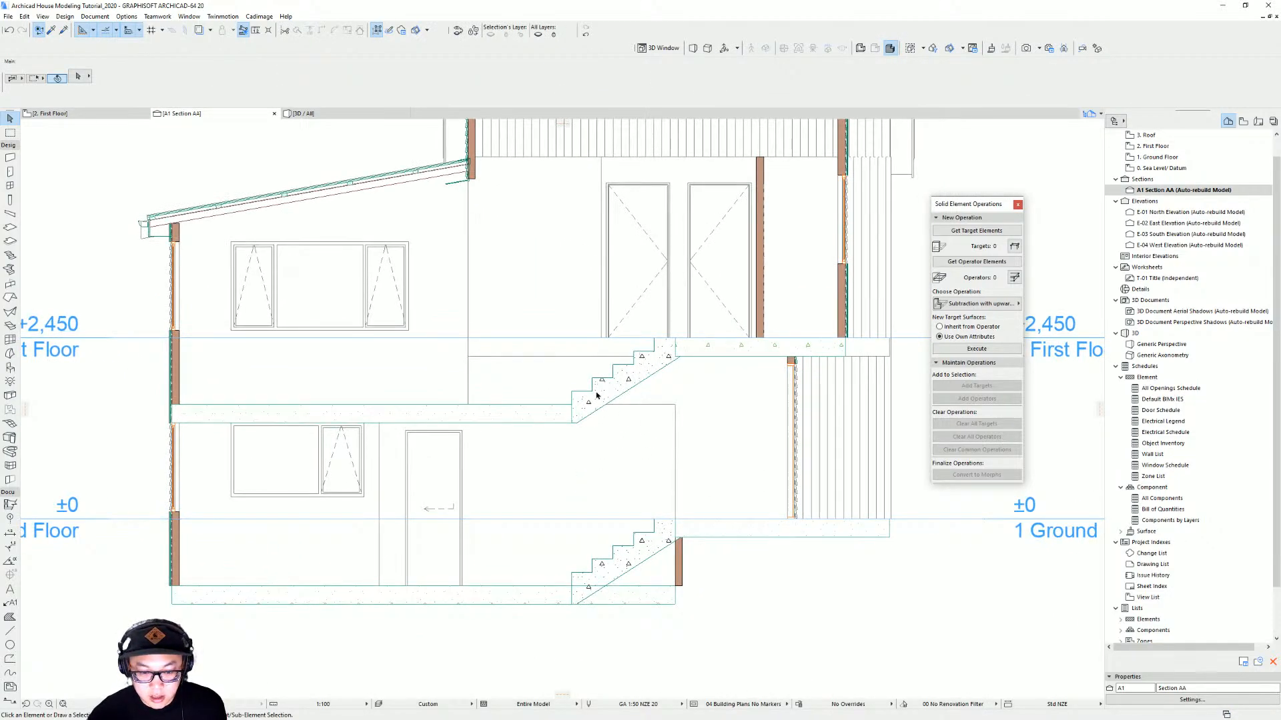
key(m)
click(575, 423)
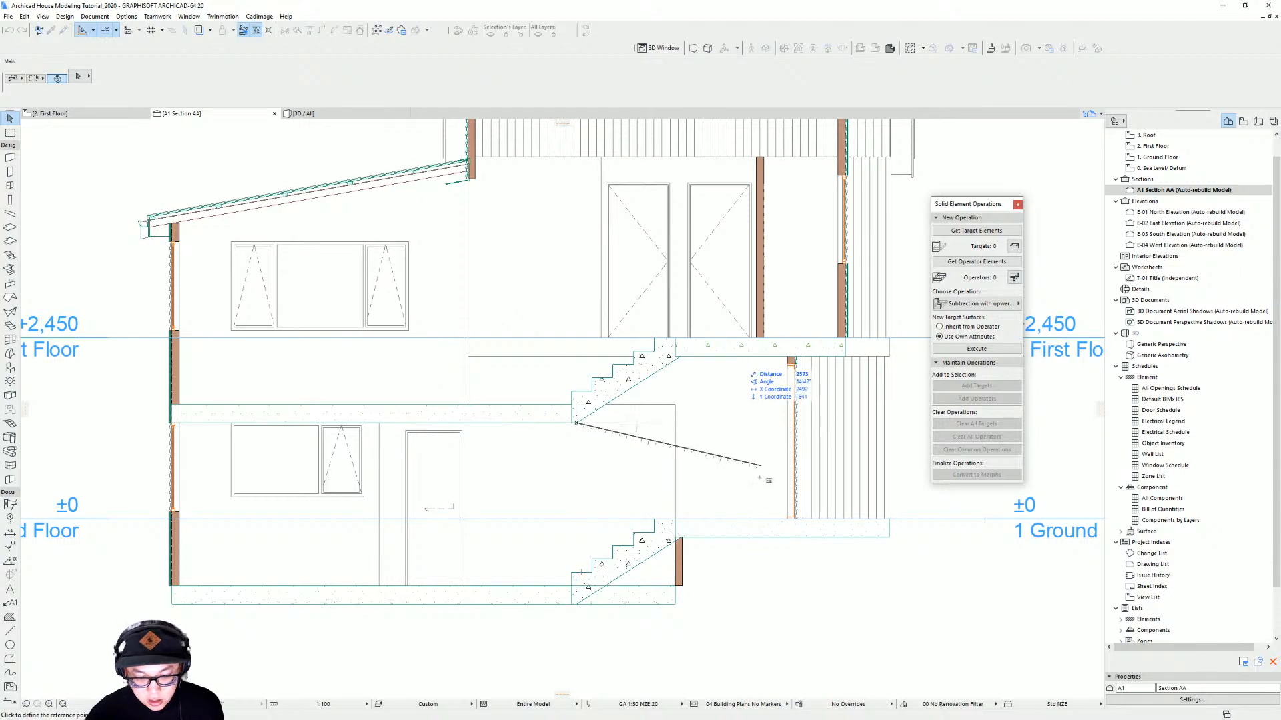
key(Escape)
click(657, 372)
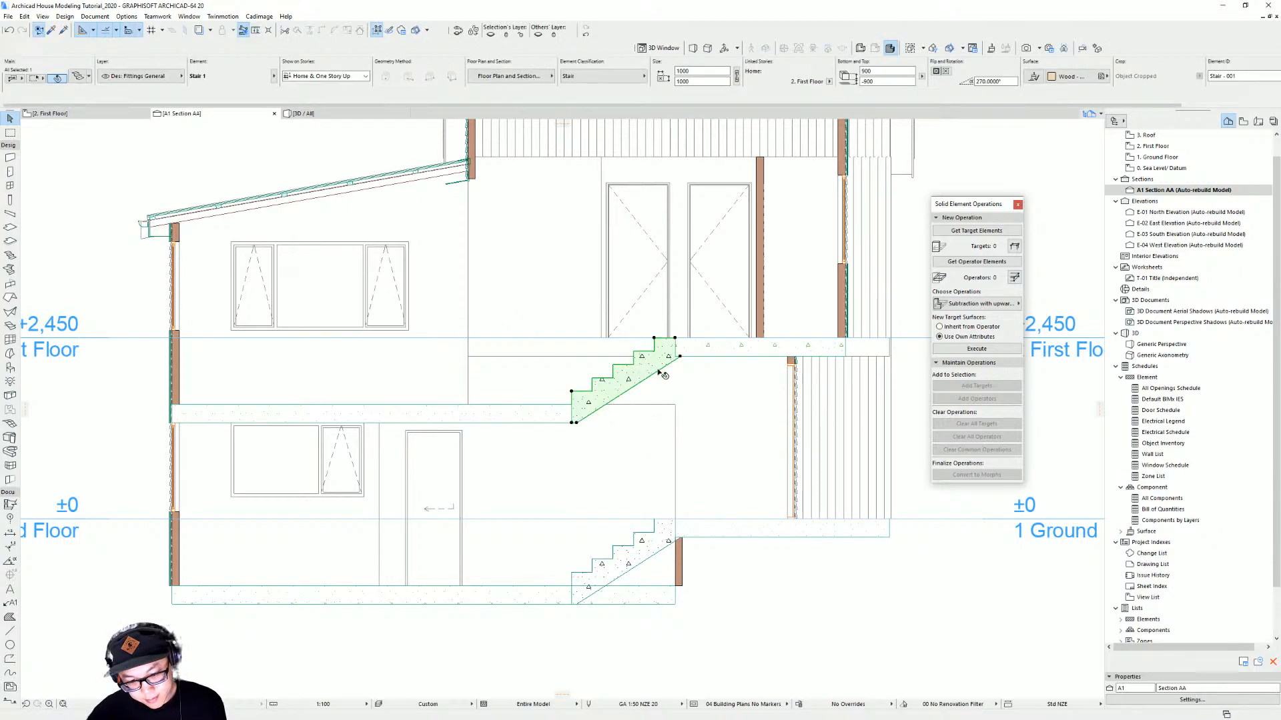
key(ctrl+d)
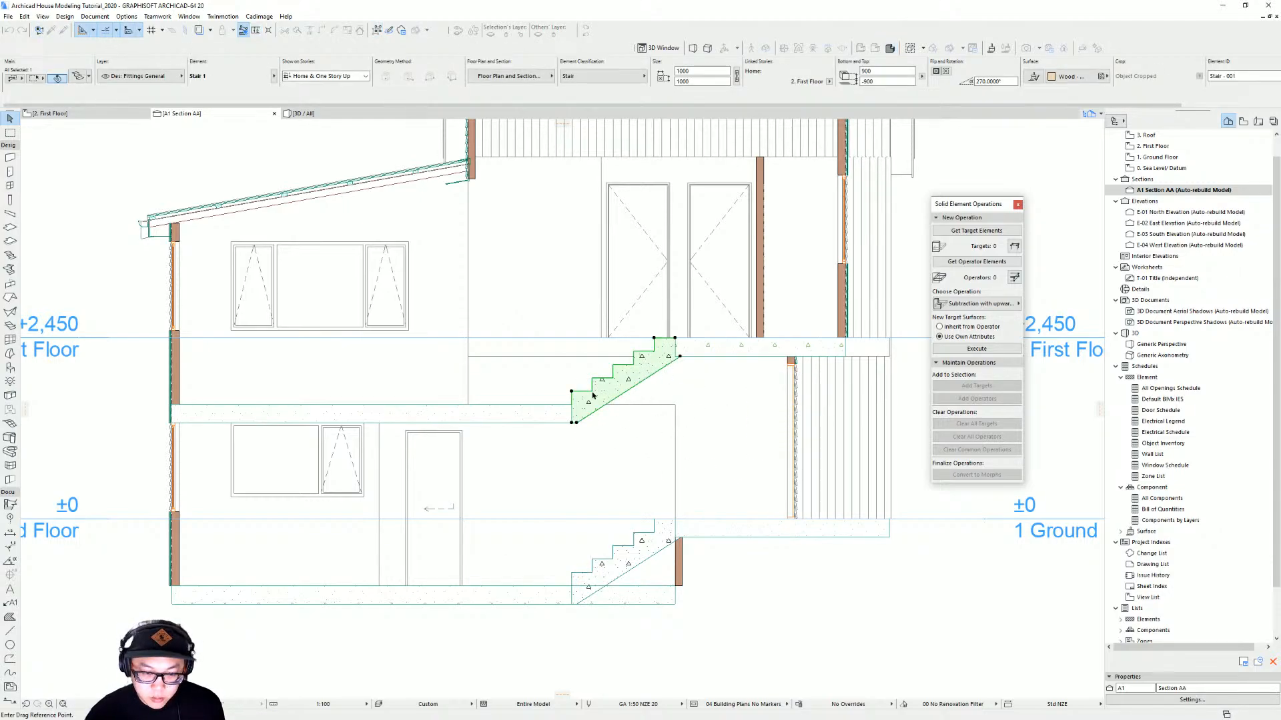
click(592, 392)
click(571, 392)
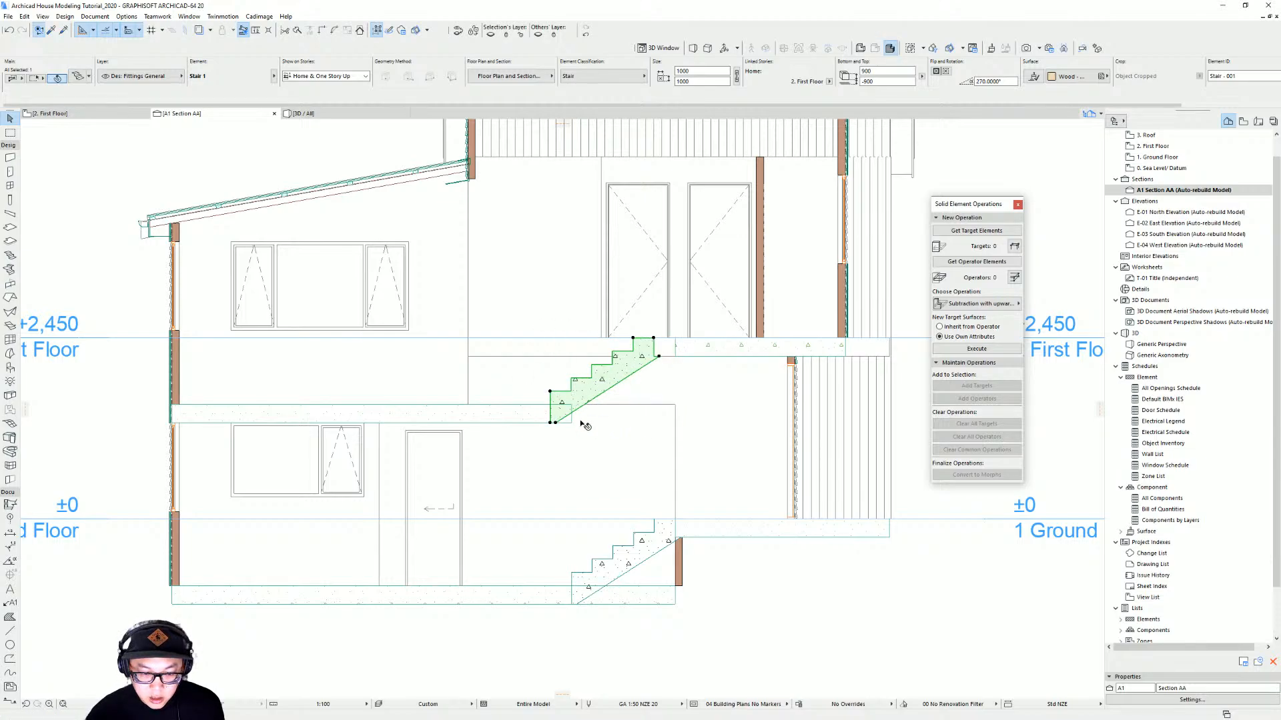
Measure the vertical distance from the upper stair's base down to the lower stair
key(m)
click(571, 573)
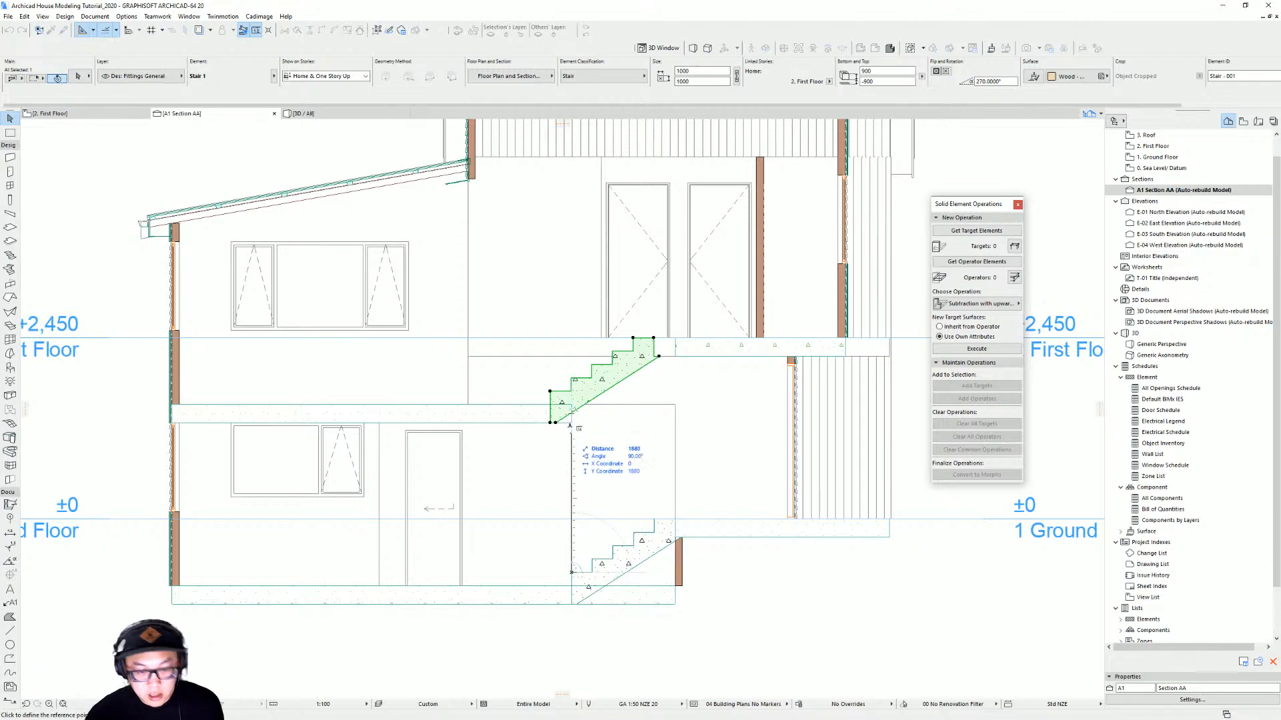
key(Escape)
key(Escape)
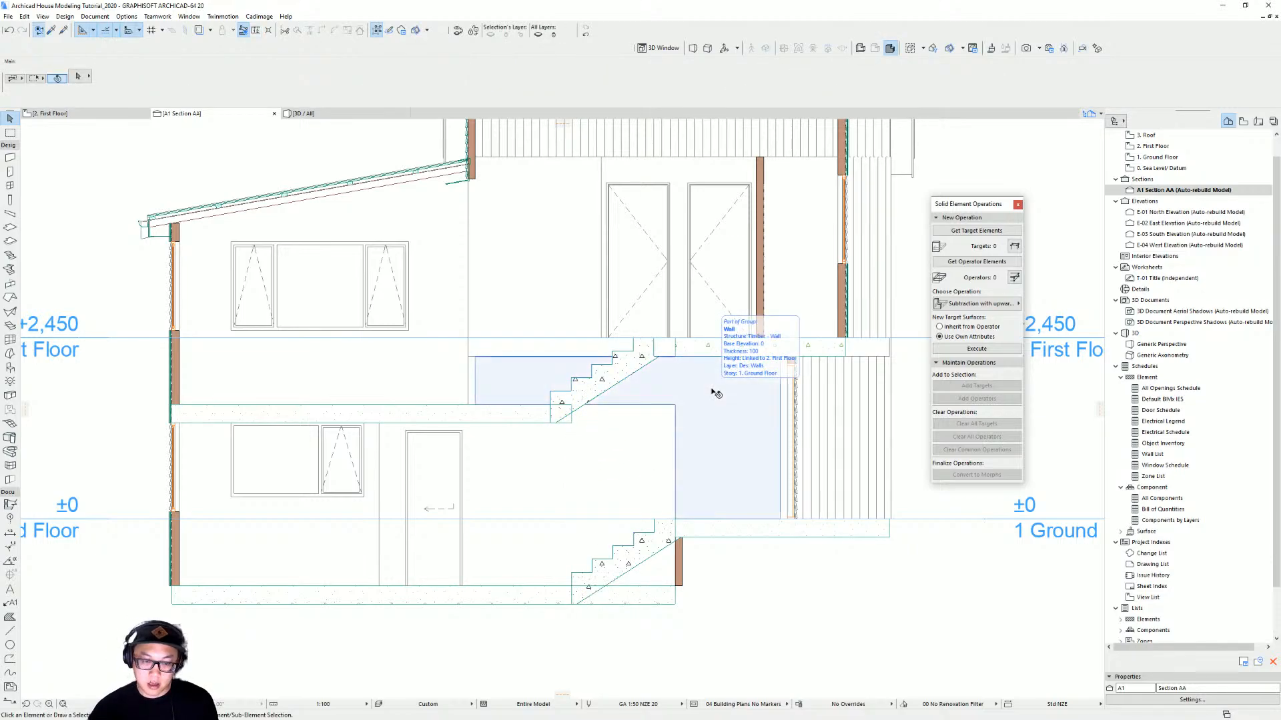
Examine the first-floor slab and the stair area in the floor plan
key(F2)
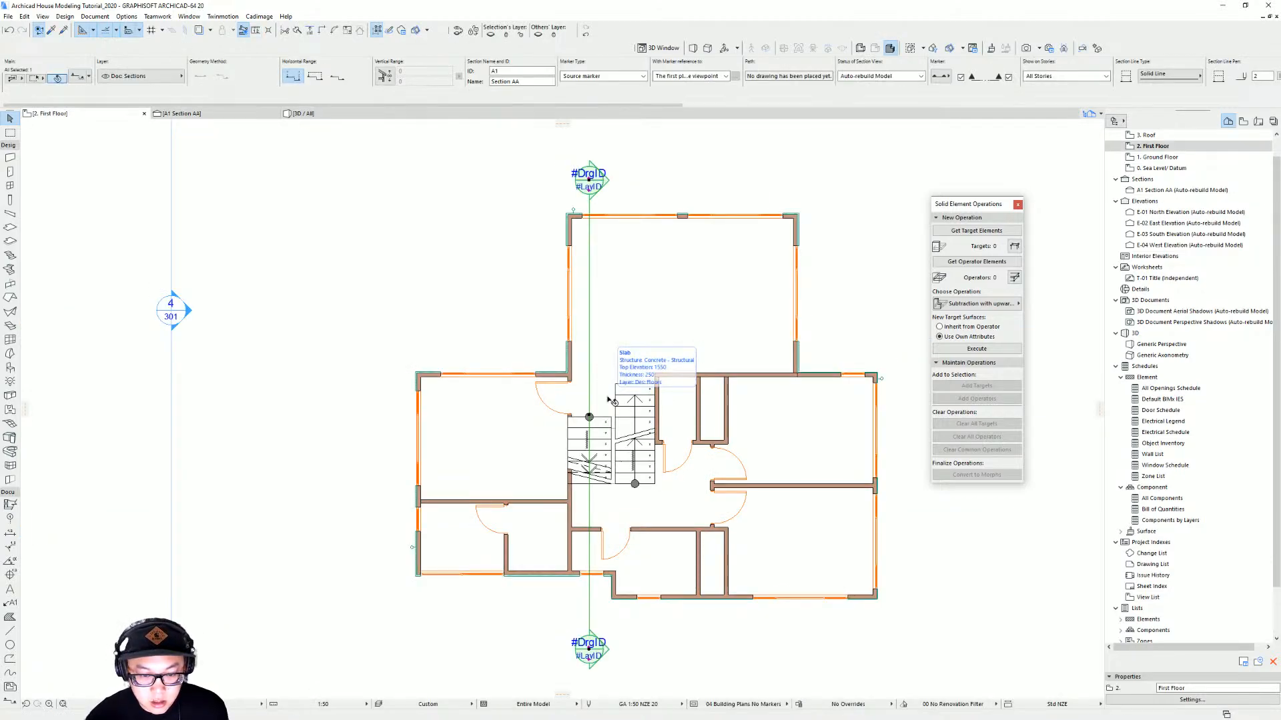
click(610, 408)
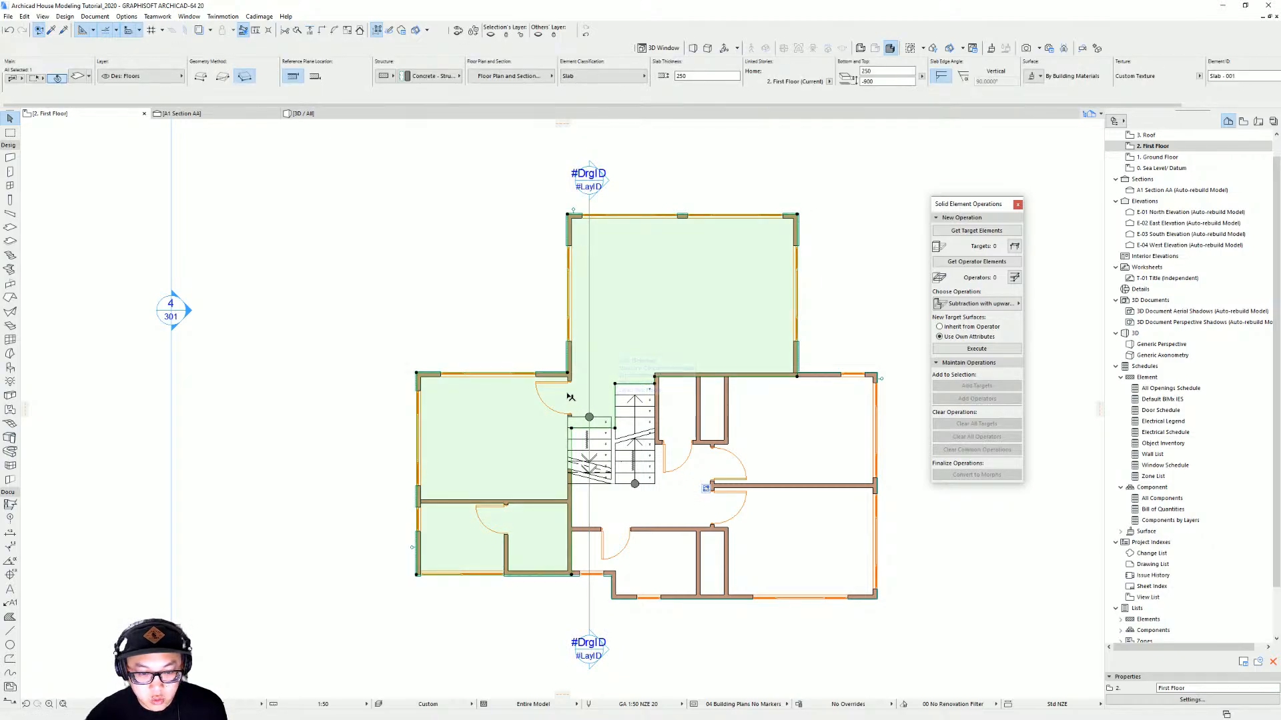
click(604, 420)
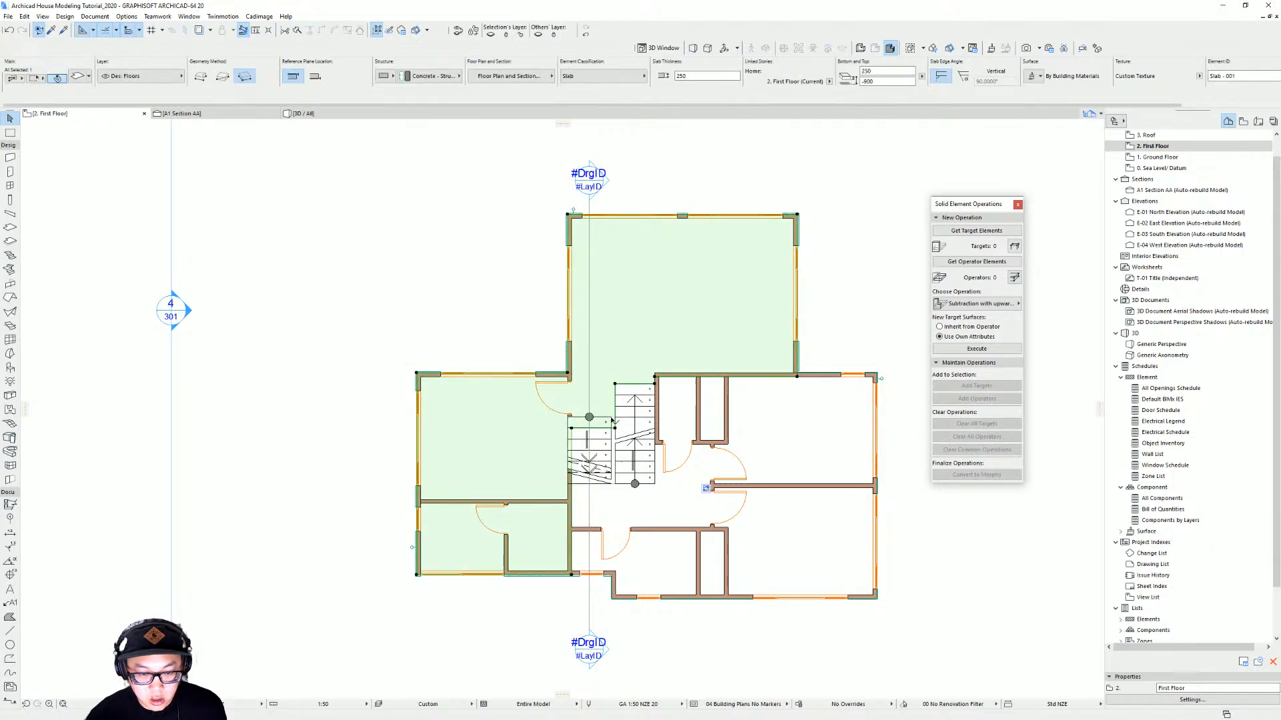
drag(619, 422, 609, 446)
key(Escape)
scroll(613, 441, up, 4)
middle_drag(613, 441, 663, 420)
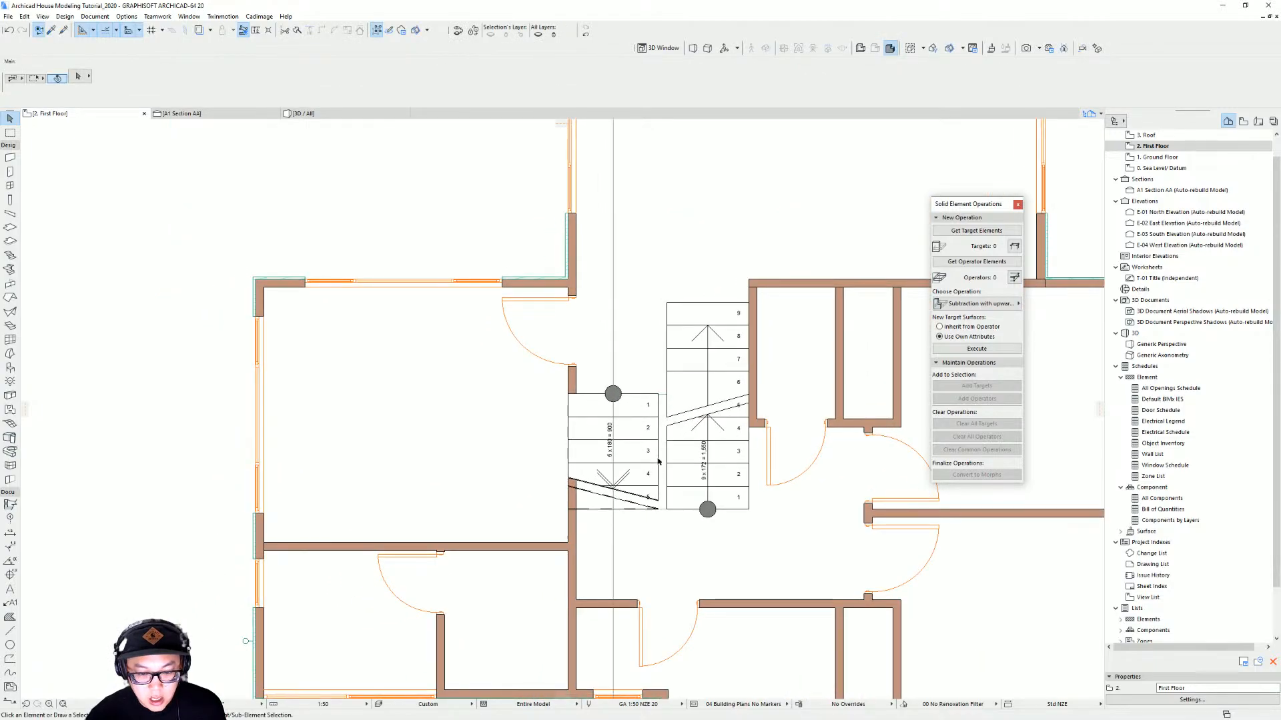
scroll(658, 460, up, 3)
Move the lower stair sideways so its corner meets the upper stair's edge
click(664, 337)
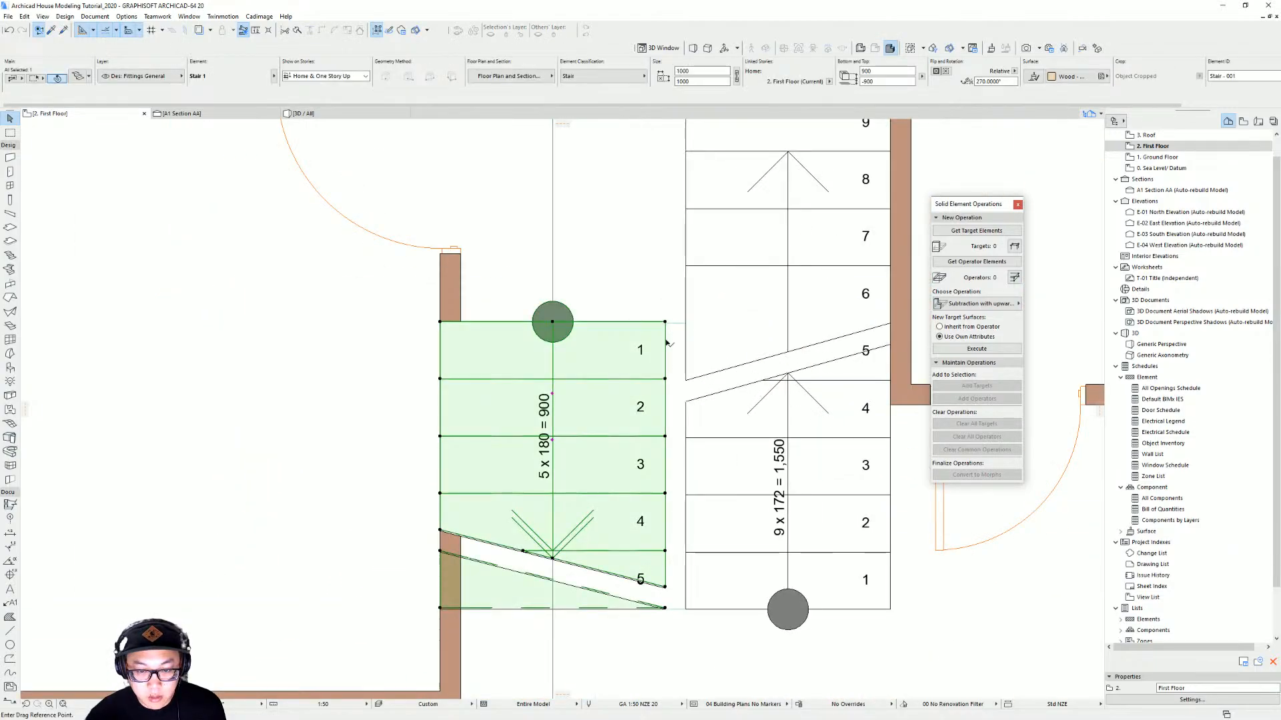
click(665, 323)
click(685, 326)
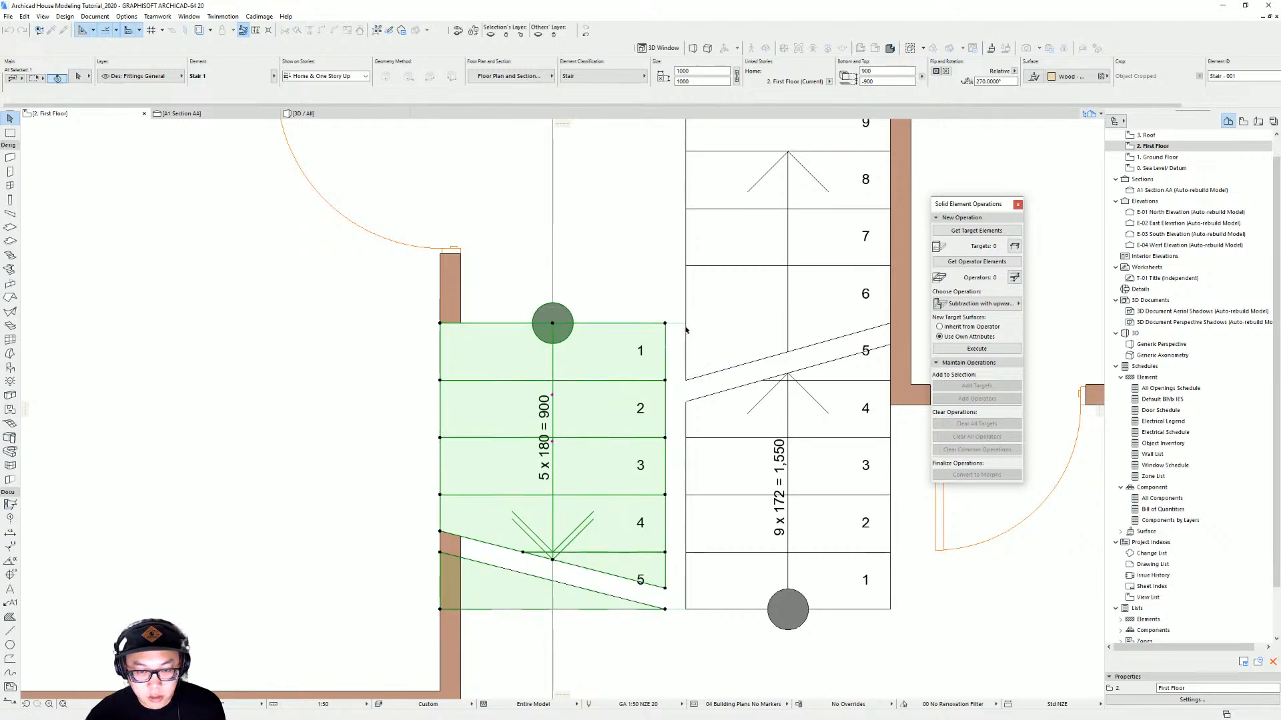
key(Escape)
Edit the selected lower stair only, saving it as a new library part named Stair 3
scroll(726, 354, down, 8)
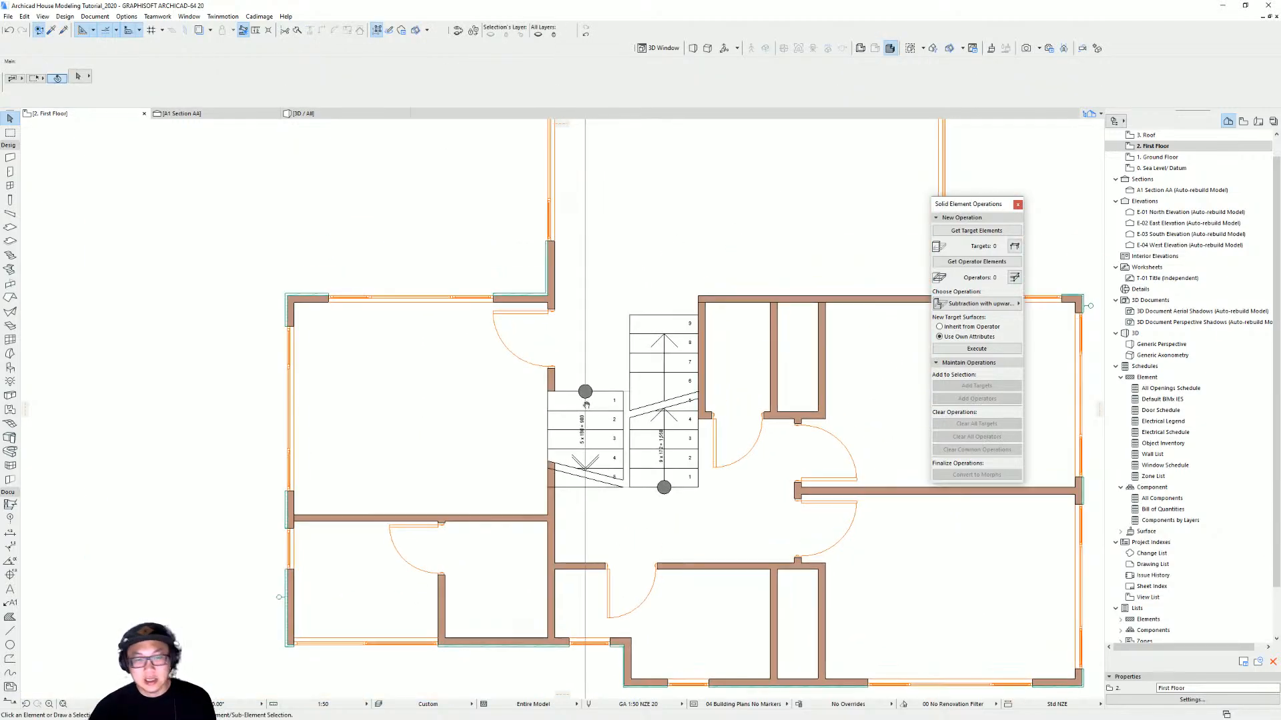
scroll(566, 405, up, 3)
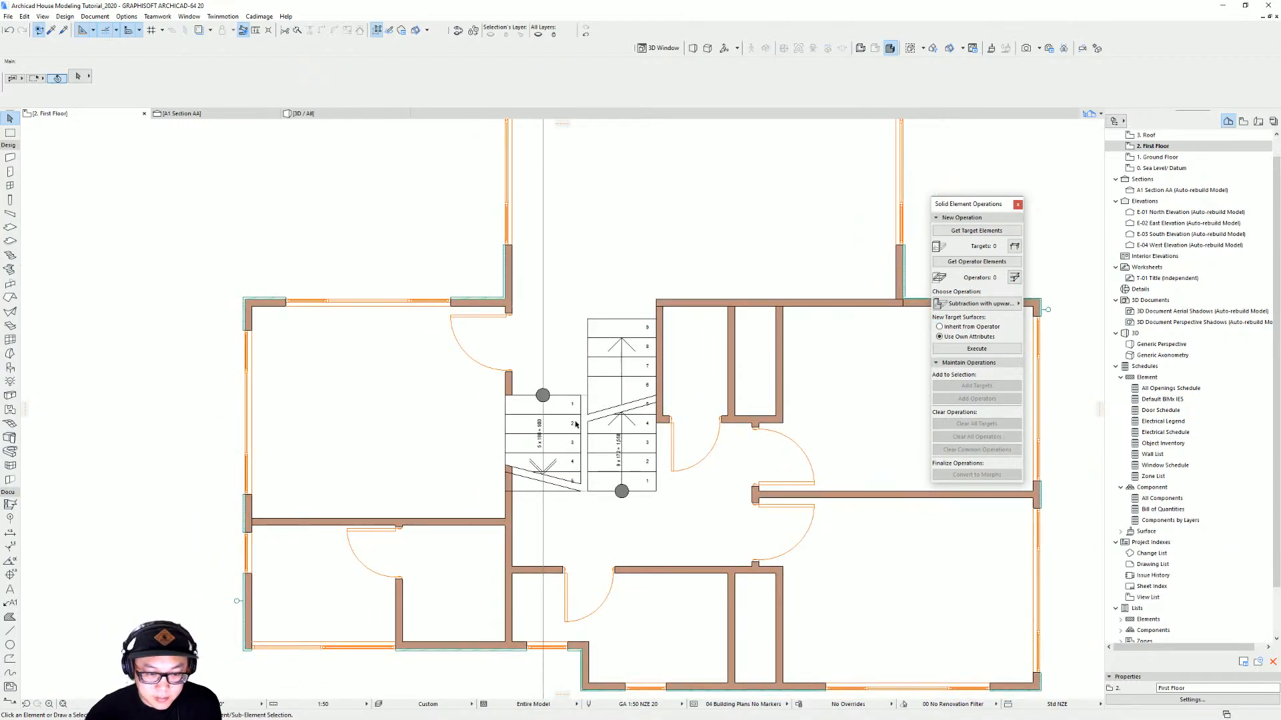
click(573, 433)
scroll(552, 460, up, 2)
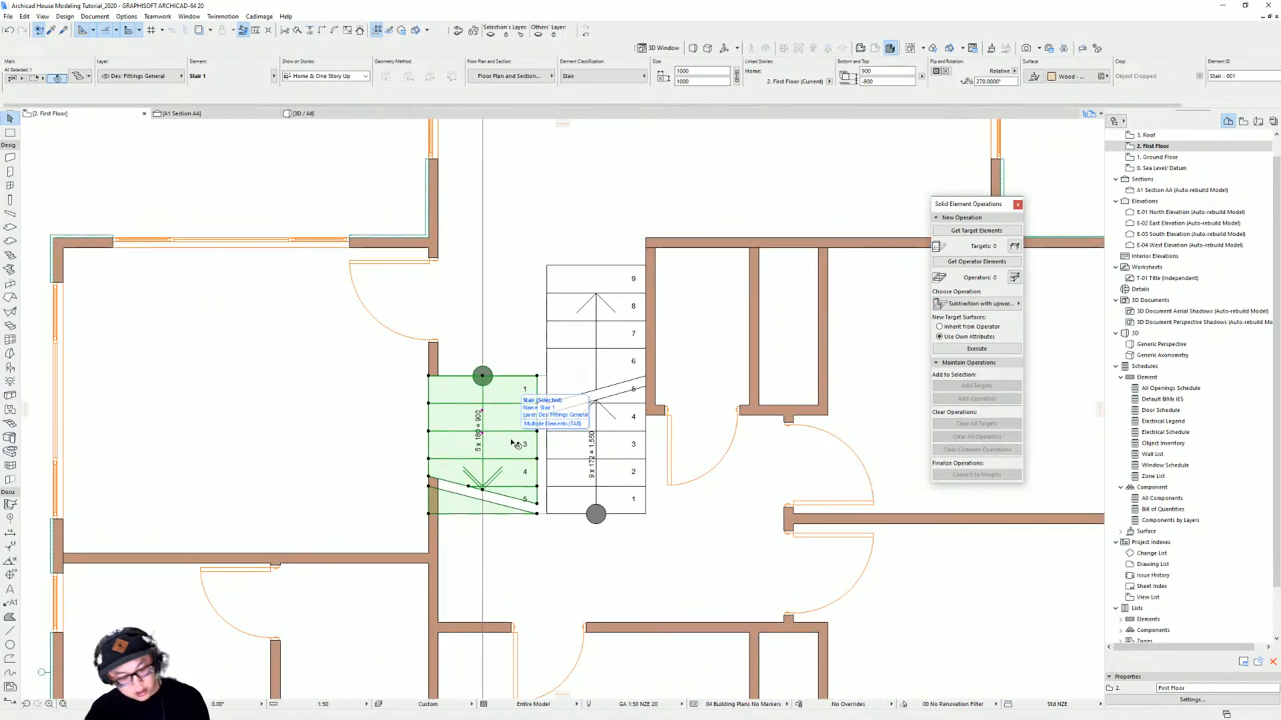
double_click(514, 443)
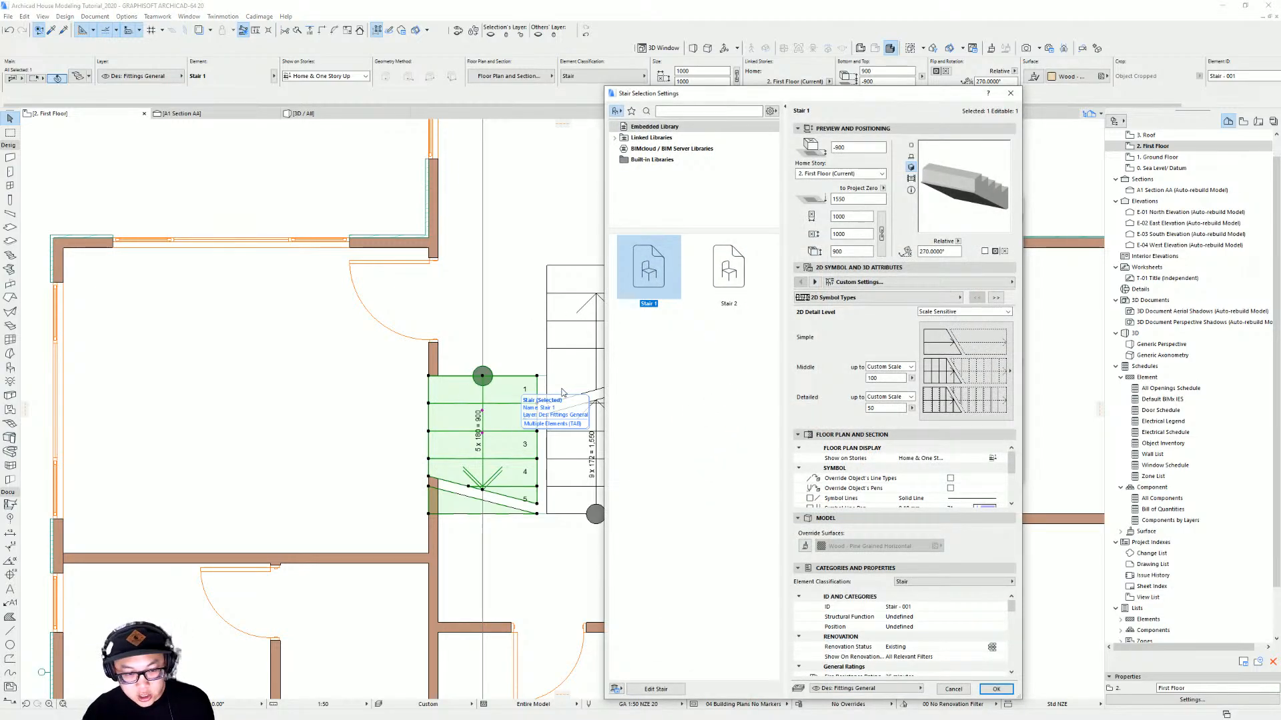
click(672, 689)
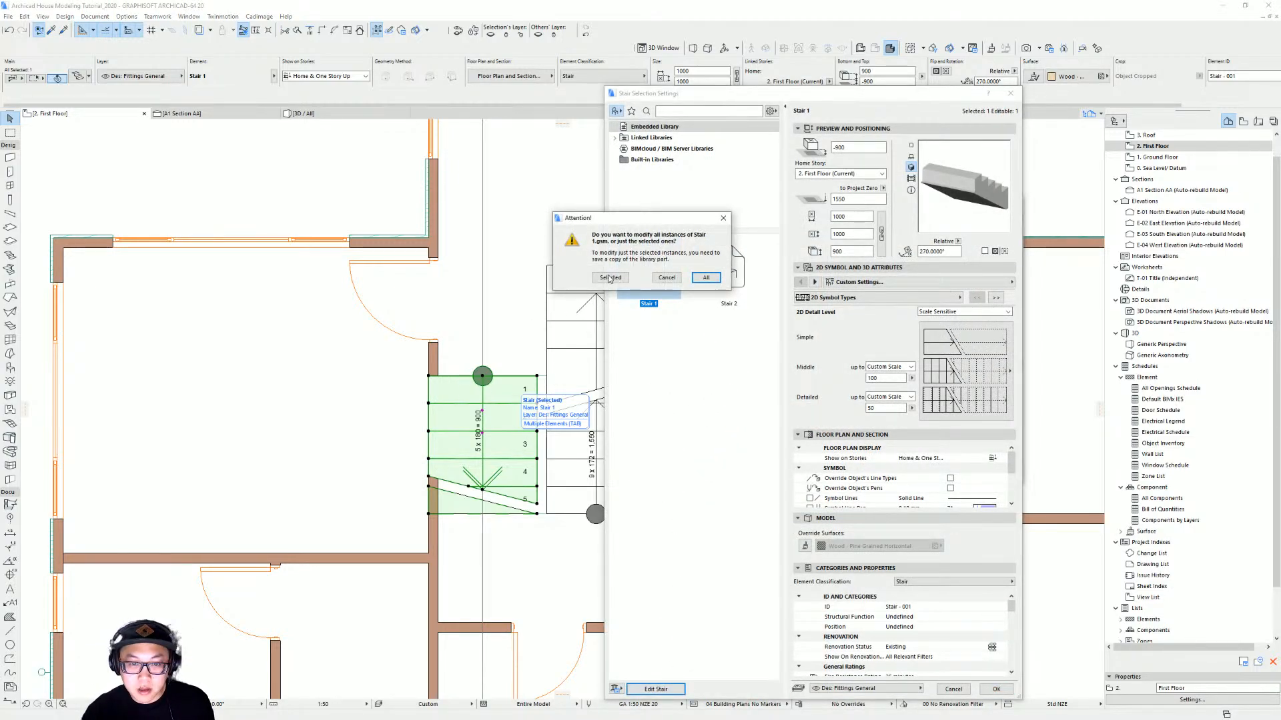
click(609, 277)
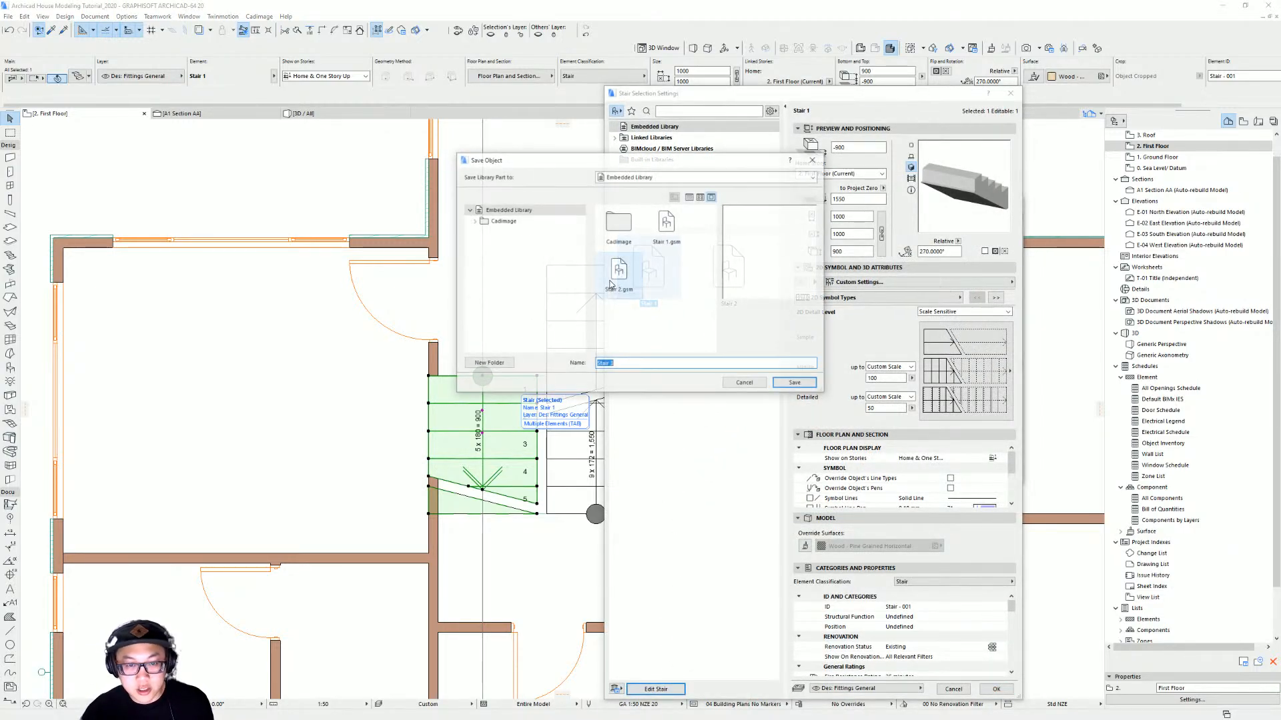
click(800, 386)
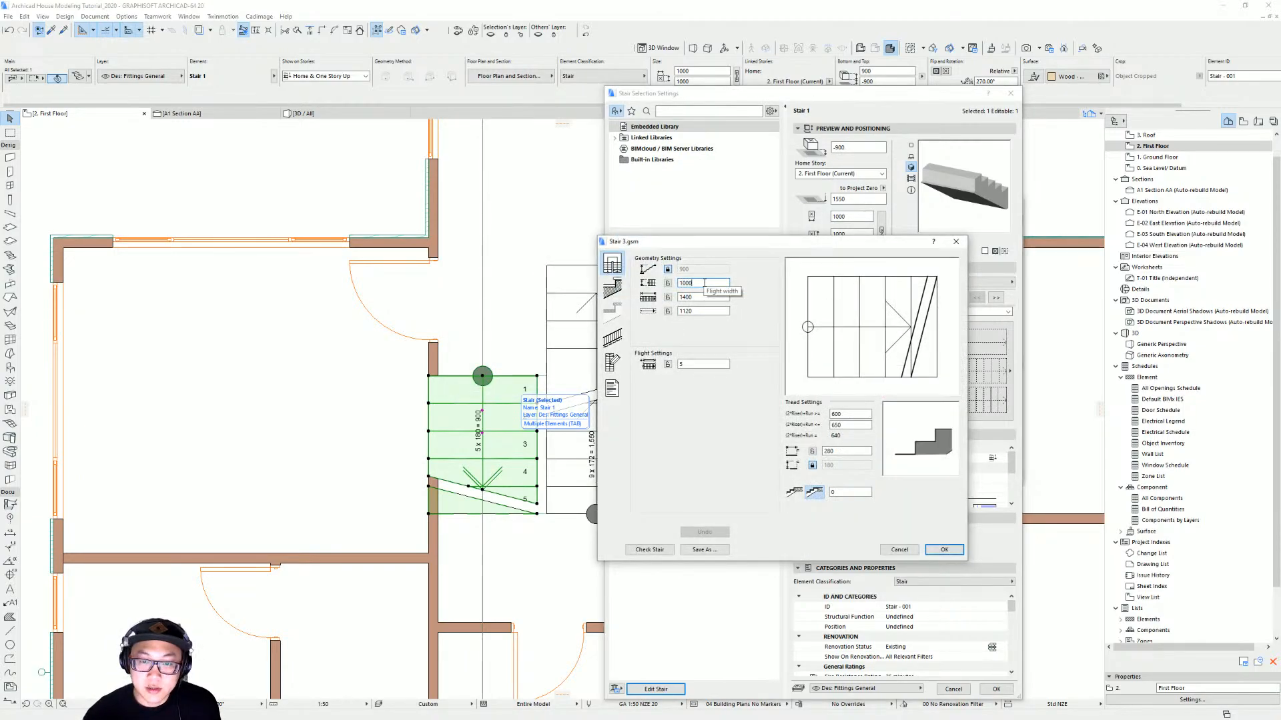
click(944, 550)
click(996, 689)
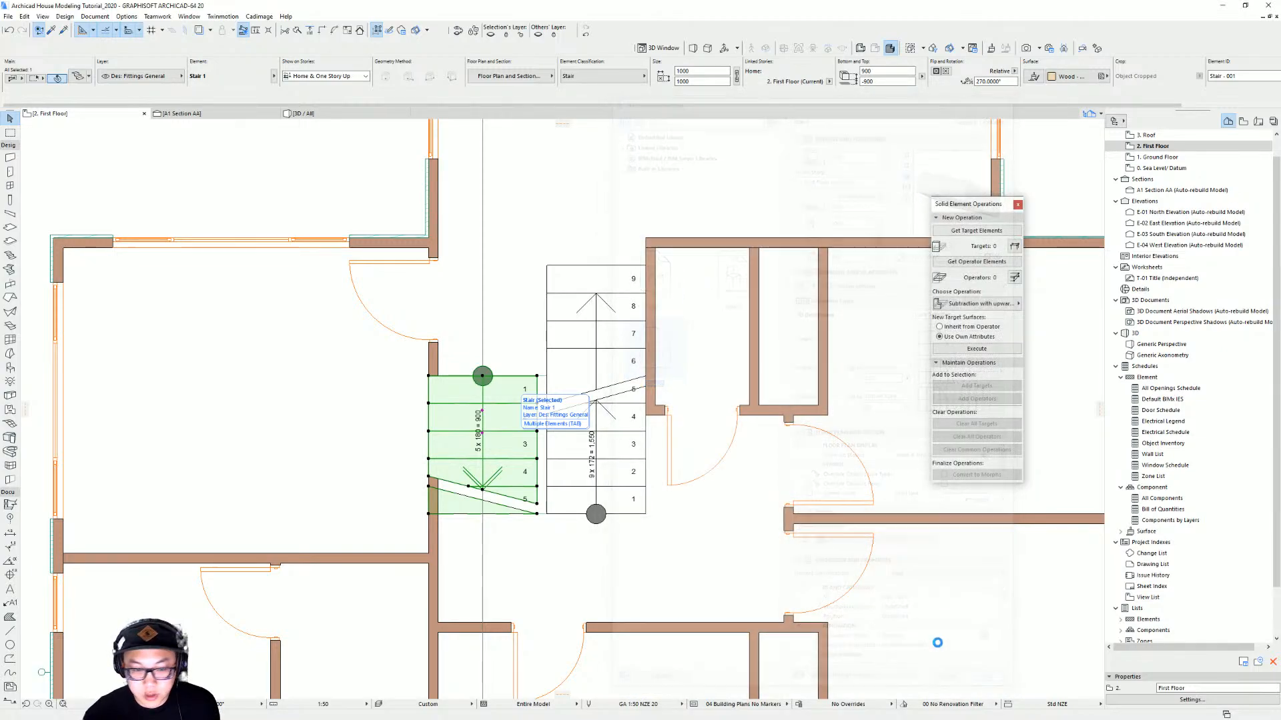
Shift the lower stair slightly sideways toward the upper stair
click(528, 381)
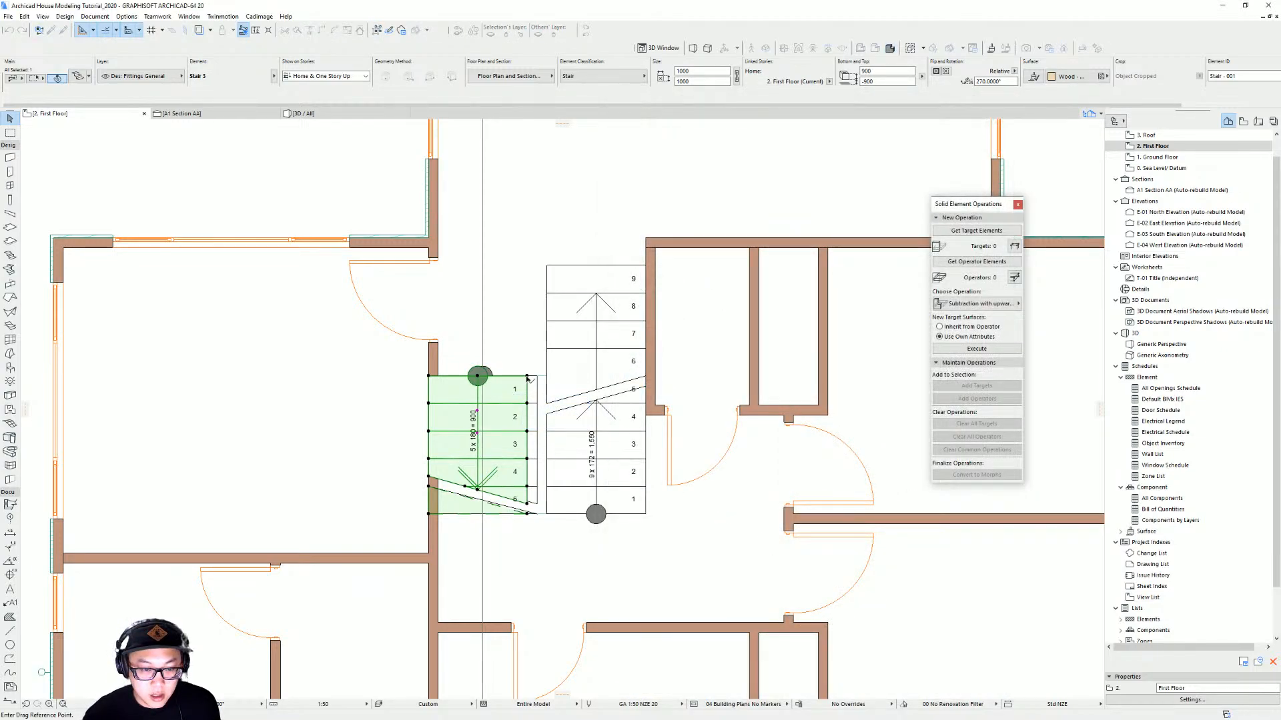
click(537, 378)
key(Escape)
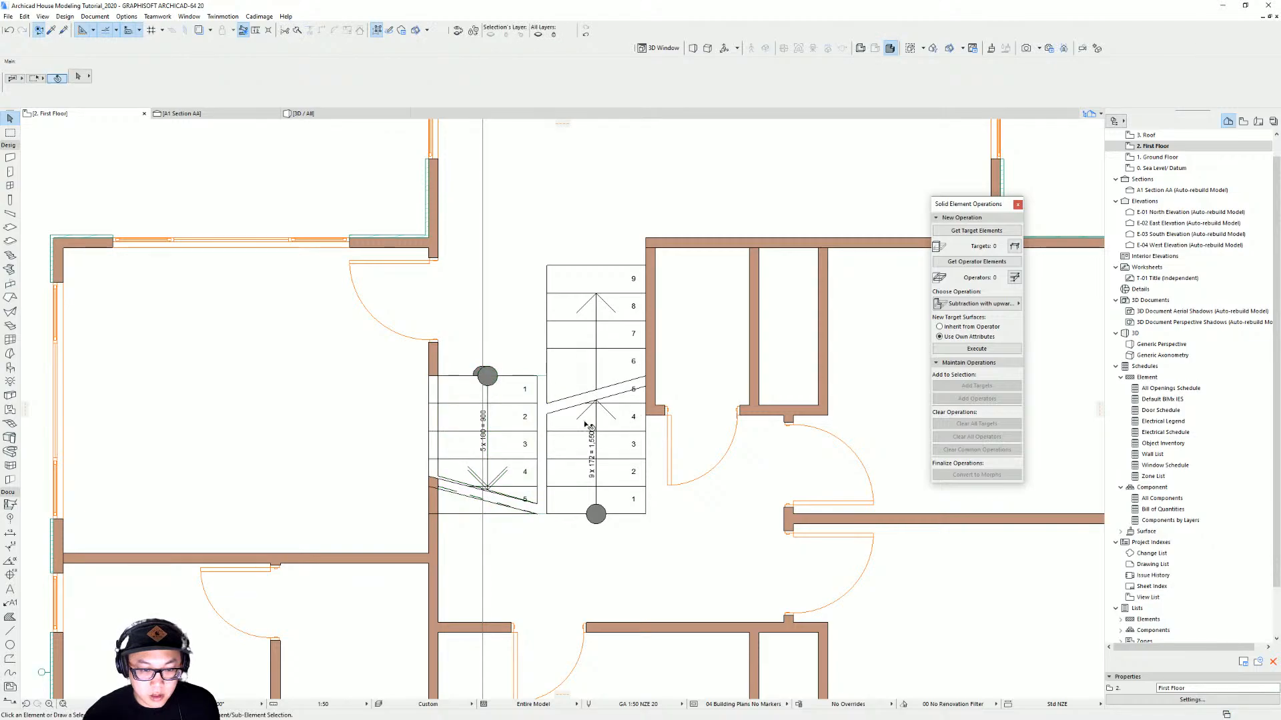
Set the lower stair to show on its home story only
middle_drag(489, 436, 598, 423)
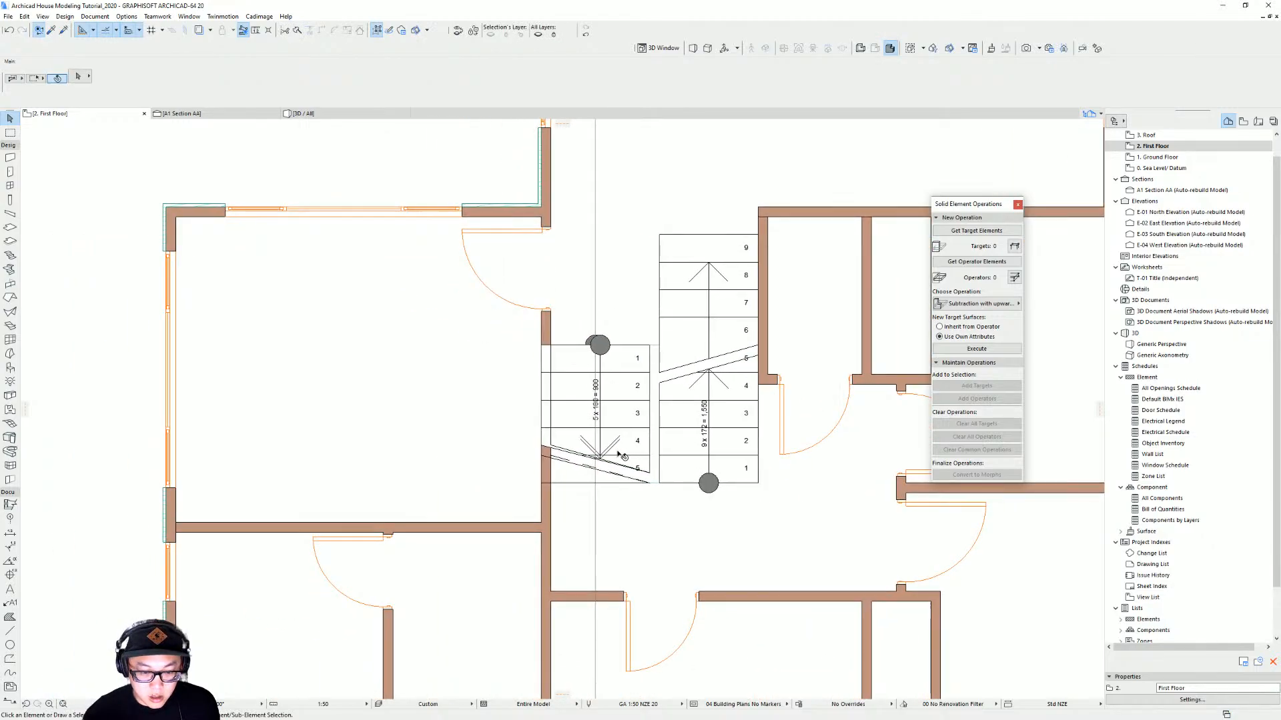
click(544, 345)
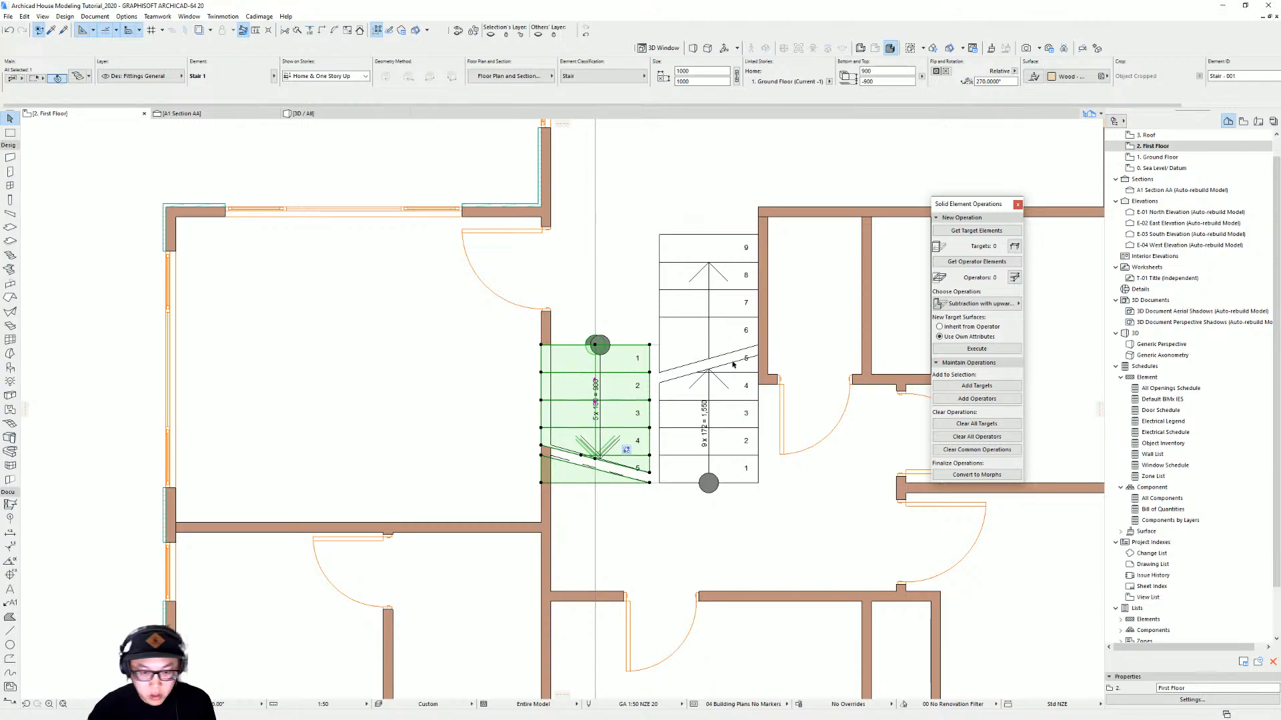
middle_drag(733, 365, 661, 387)
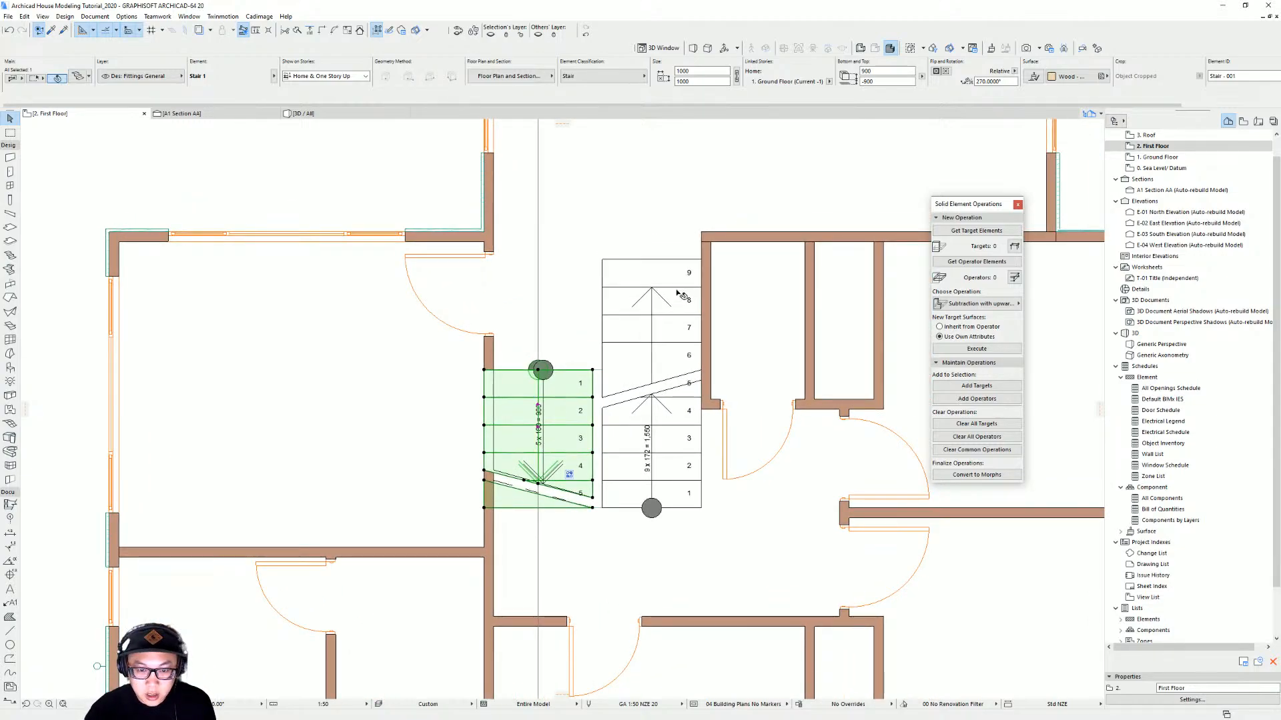
click(668, 311)
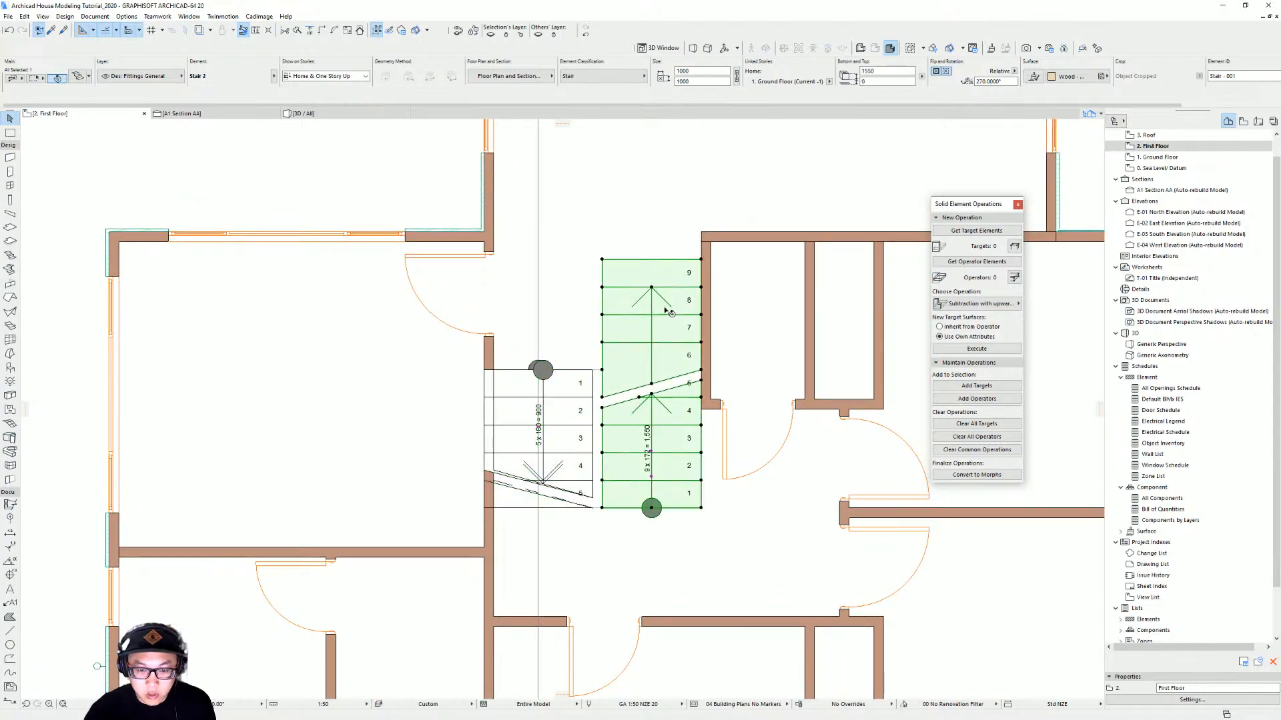
click(487, 371)
double_click(486, 371)
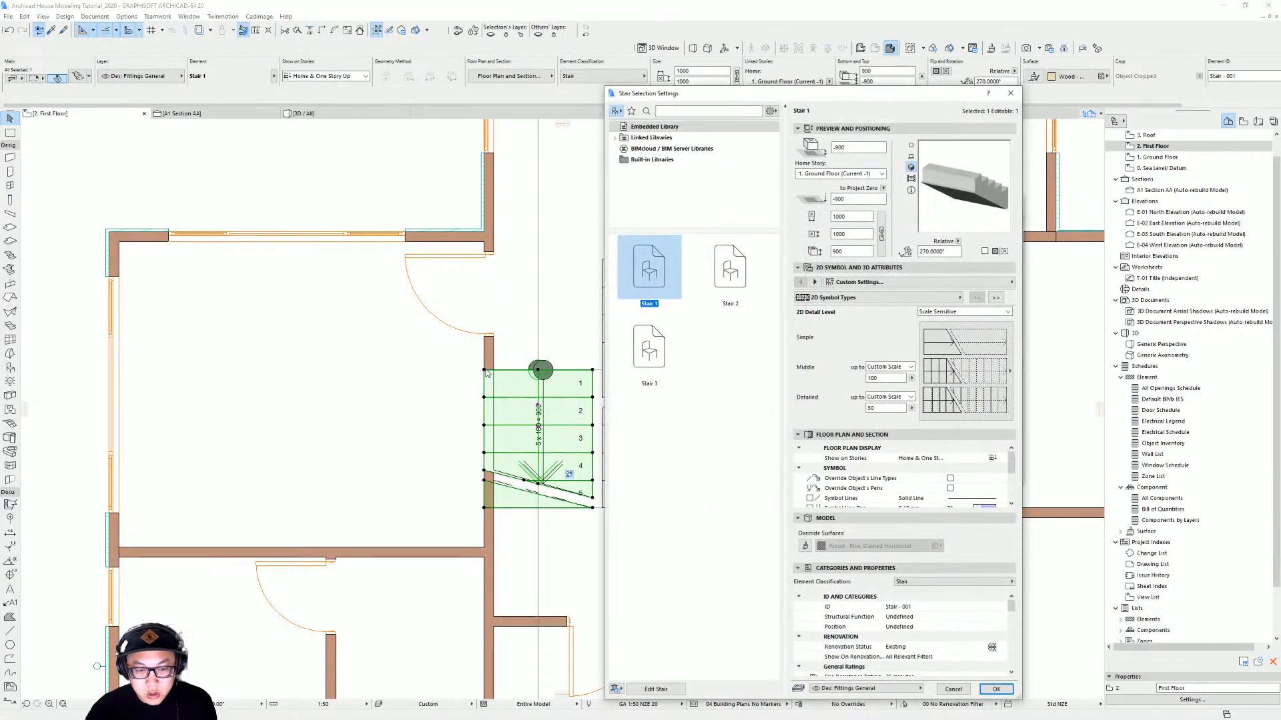
click(1002, 458)
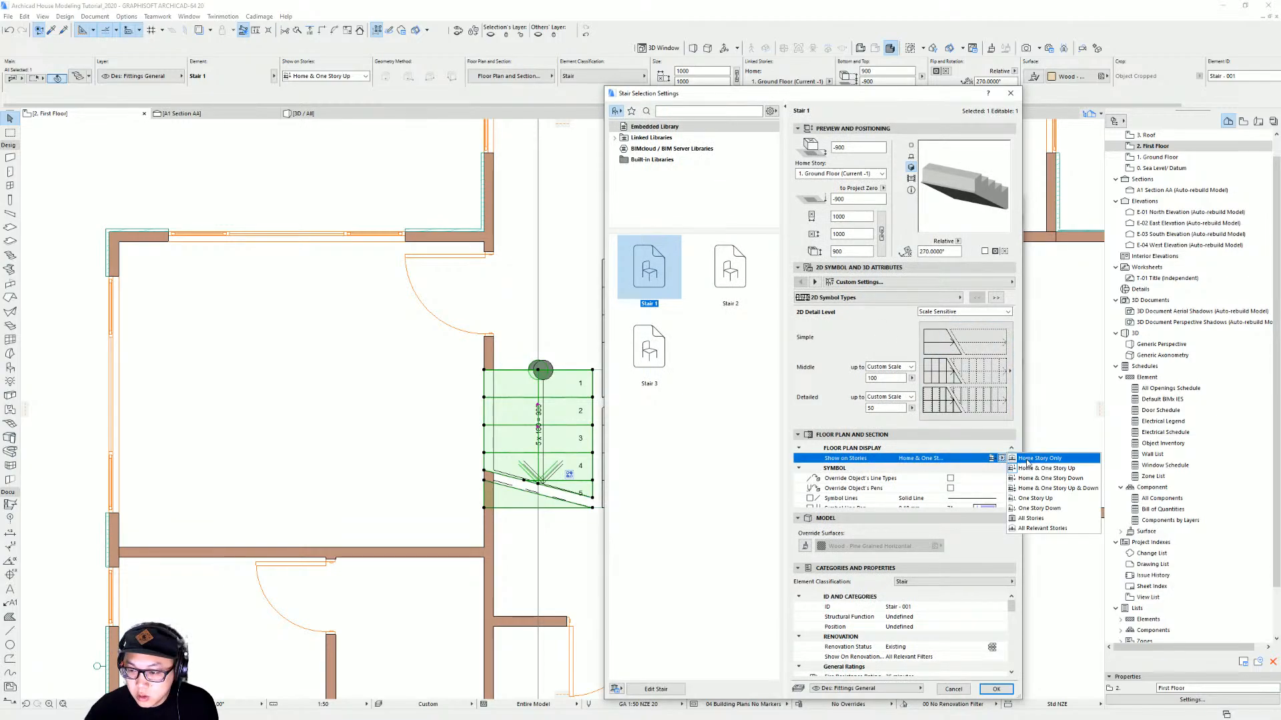
click(1029, 460)
key(Return)
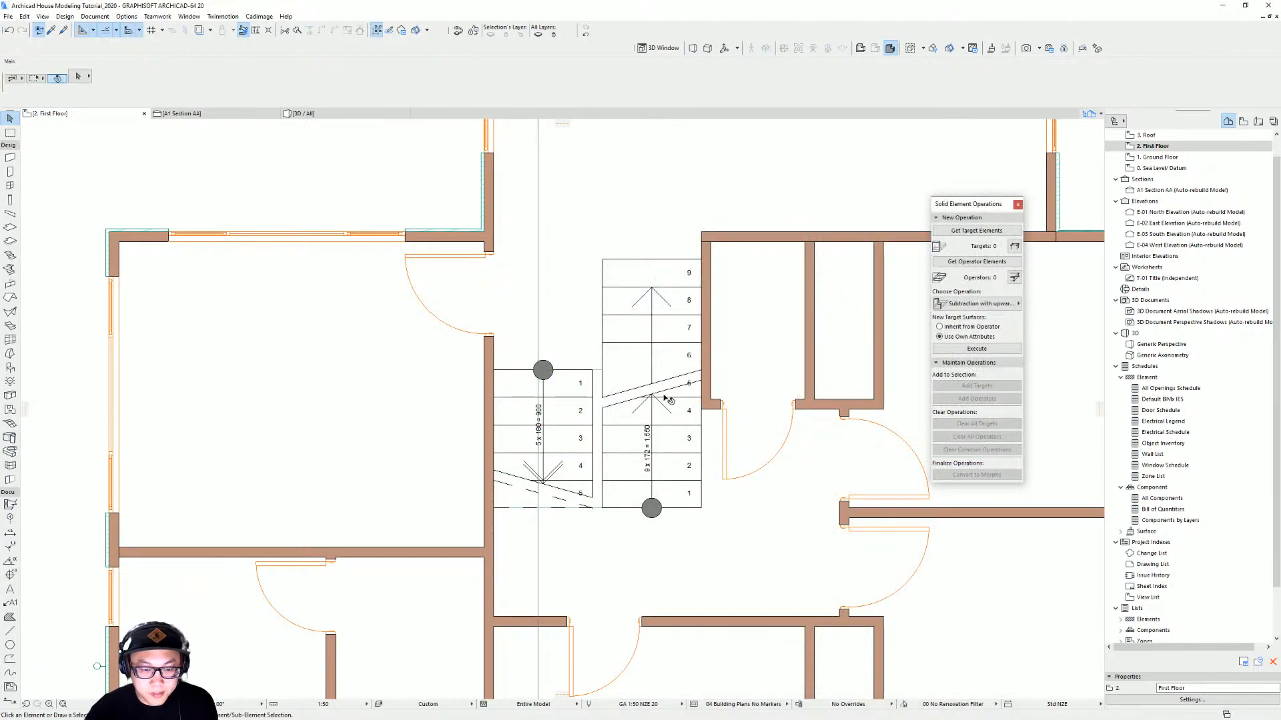
Inspect the stairs and house exterior in the 3D view
scroll(667, 399, down, 2)
key(F3)
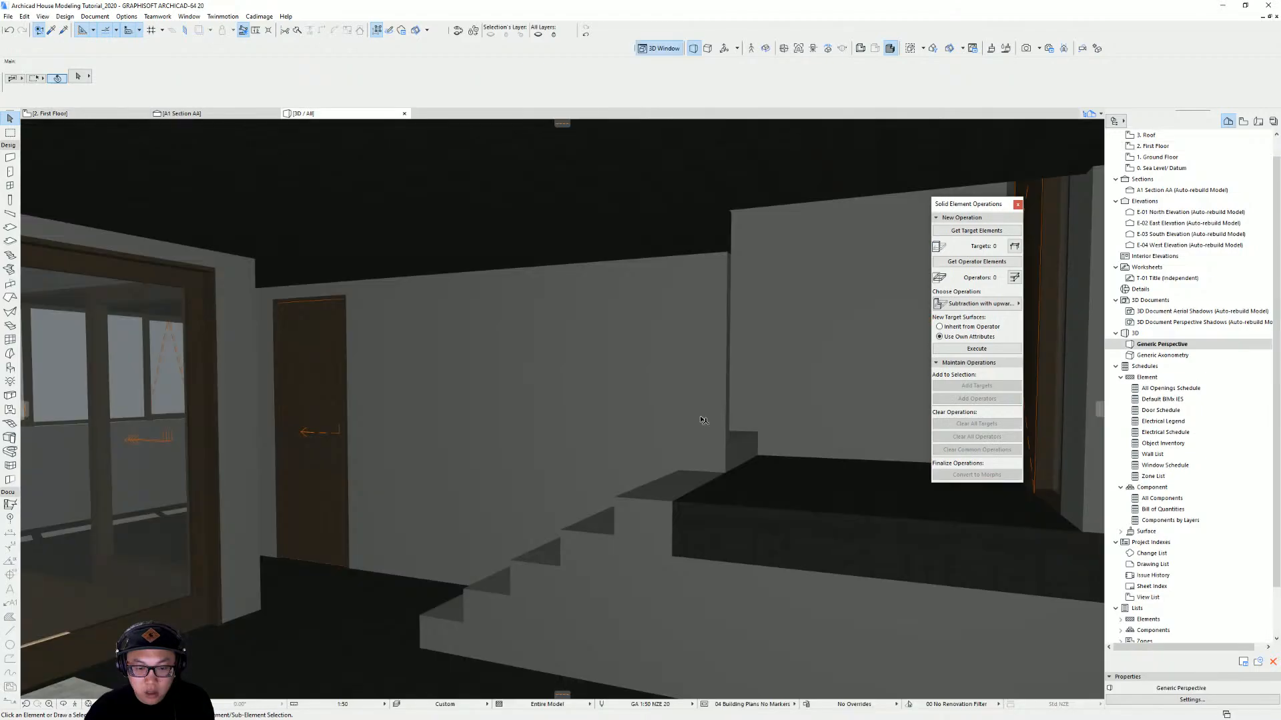
shift+middle_drag(634, 428, 775, 418)
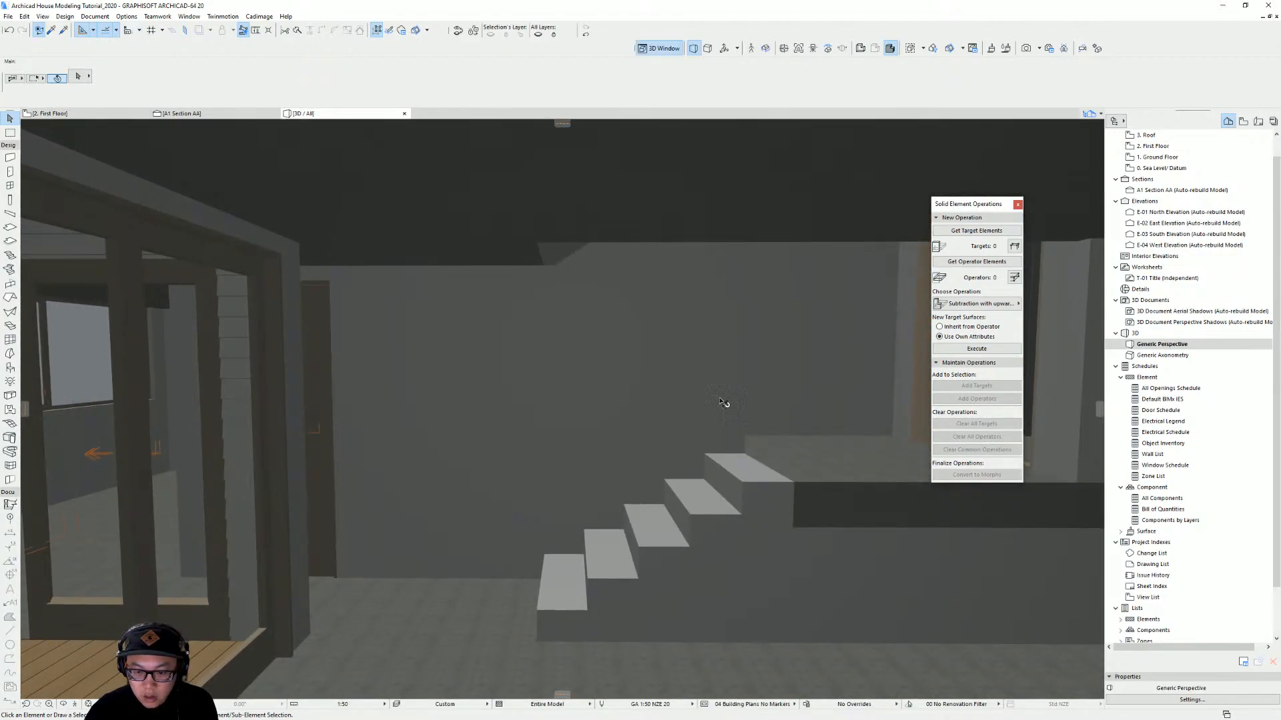
scroll(772, 420, down, 5)
shift+middle_drag(764, 398, 987, 423)
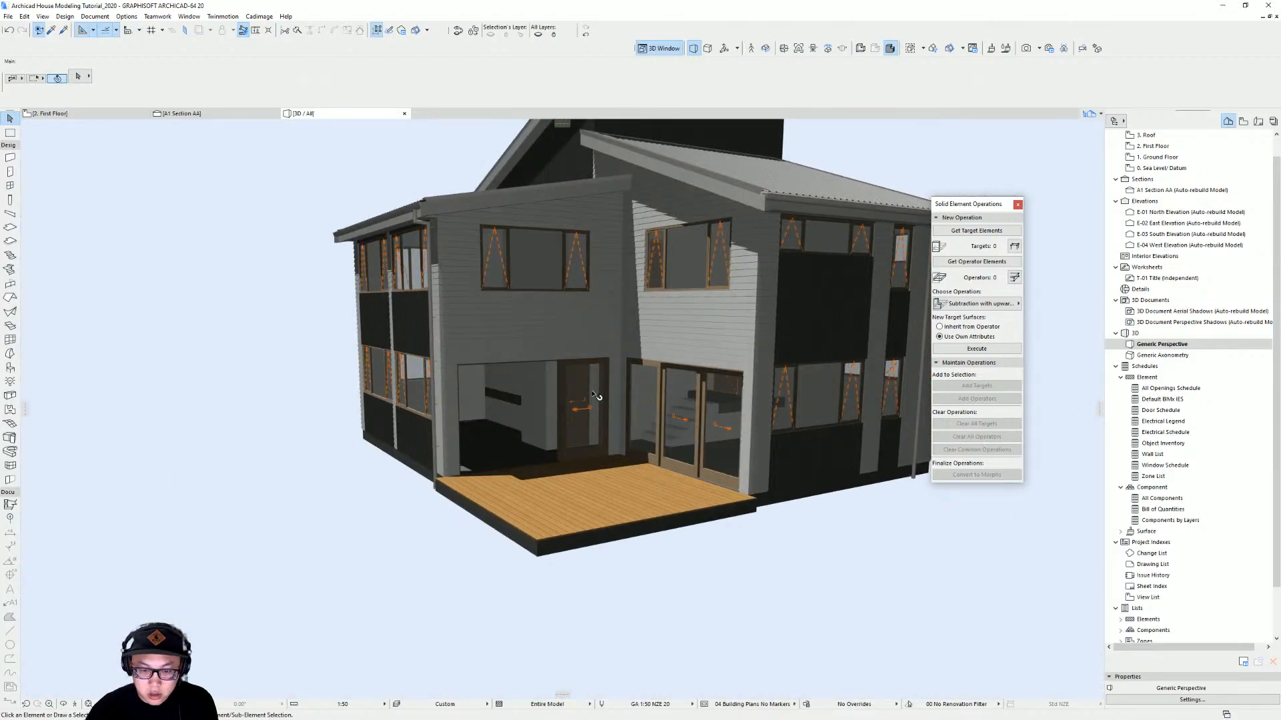
scroll(574, 411, up, 3)
shift+middle_drag(573, 410, 455, 408)
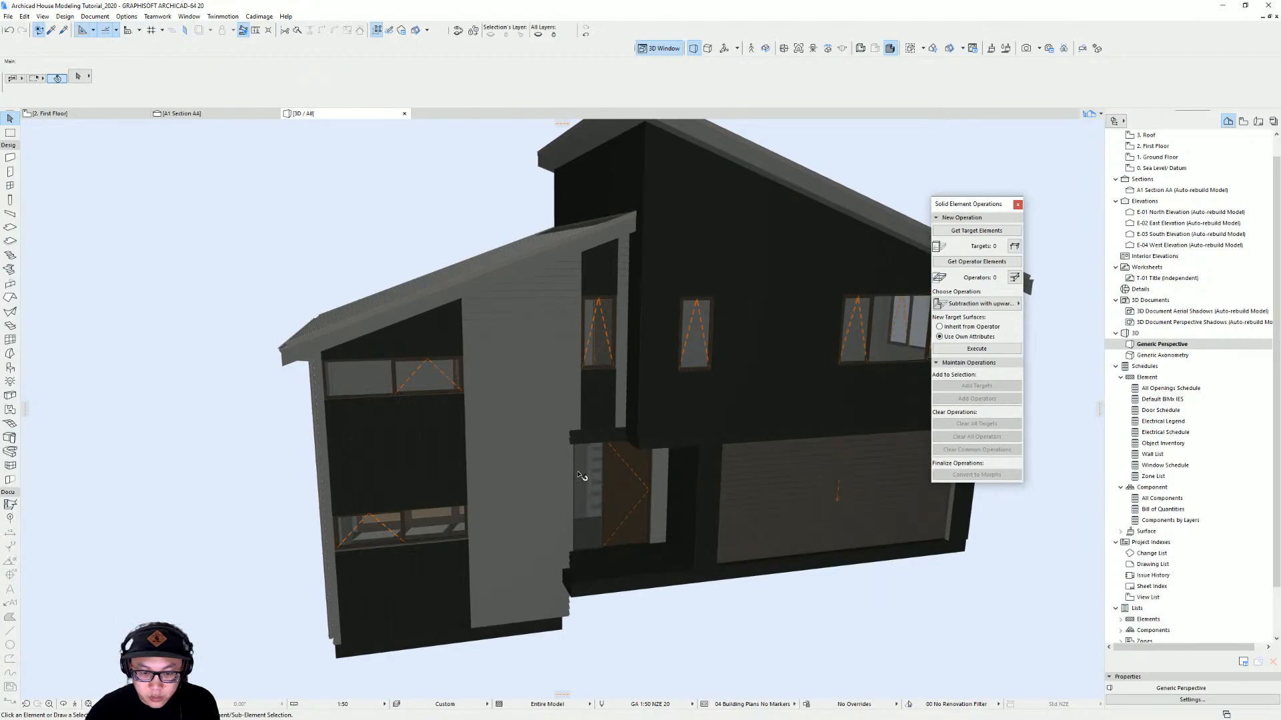
shift+middle_drag(552, 453, 637, 441)
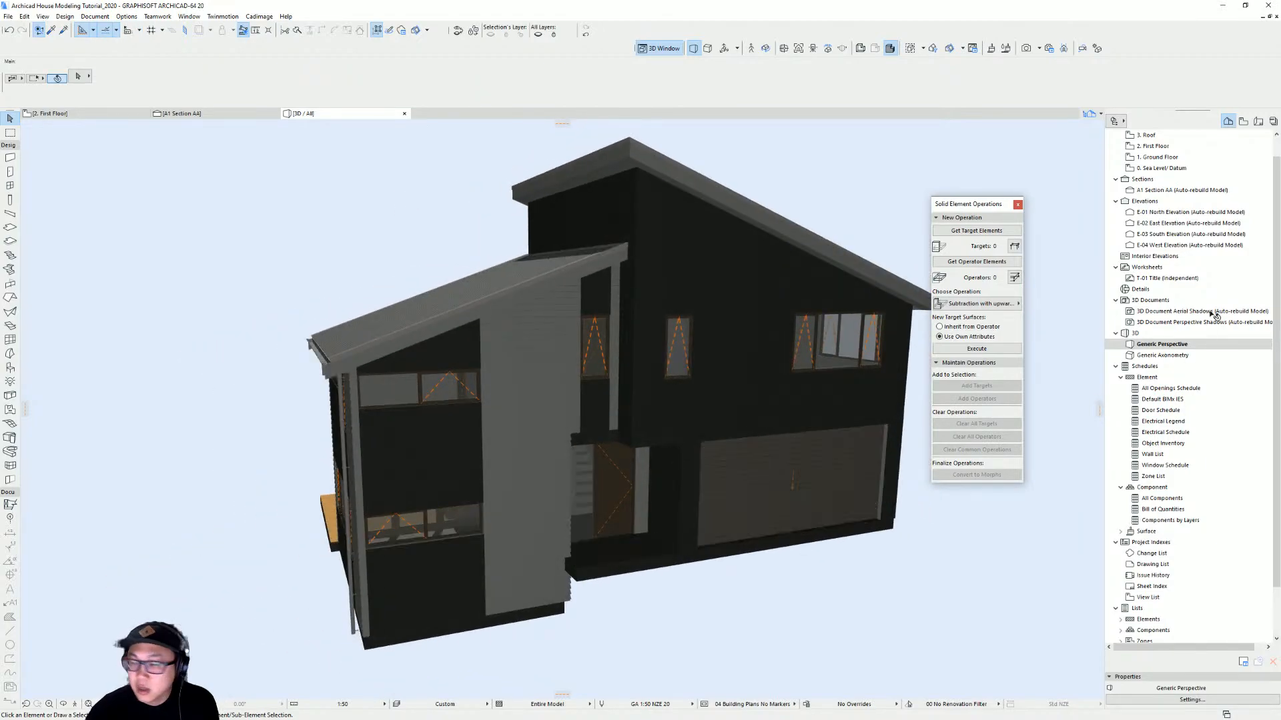
Go to the Roof story, select the left roof covering and hide its layer
double_click(1204, 150)
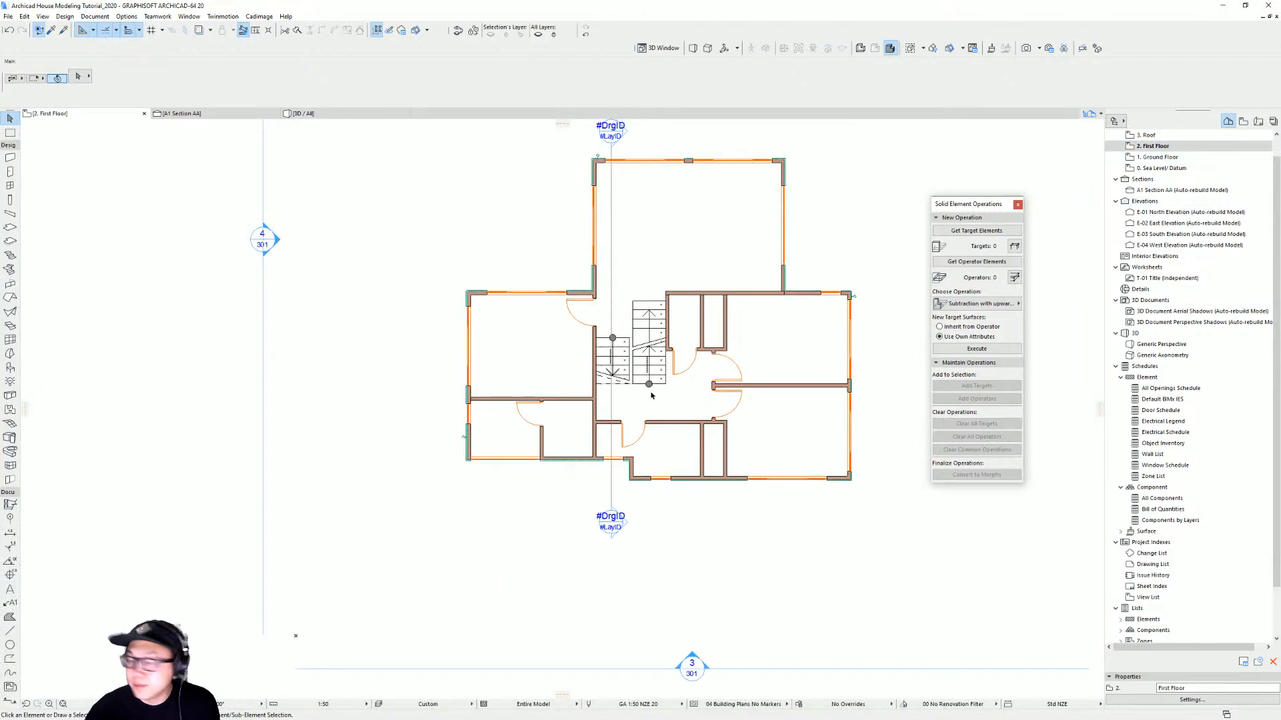
scroll(643, 401, up, 3)
scroll(587, 373, down, 3)
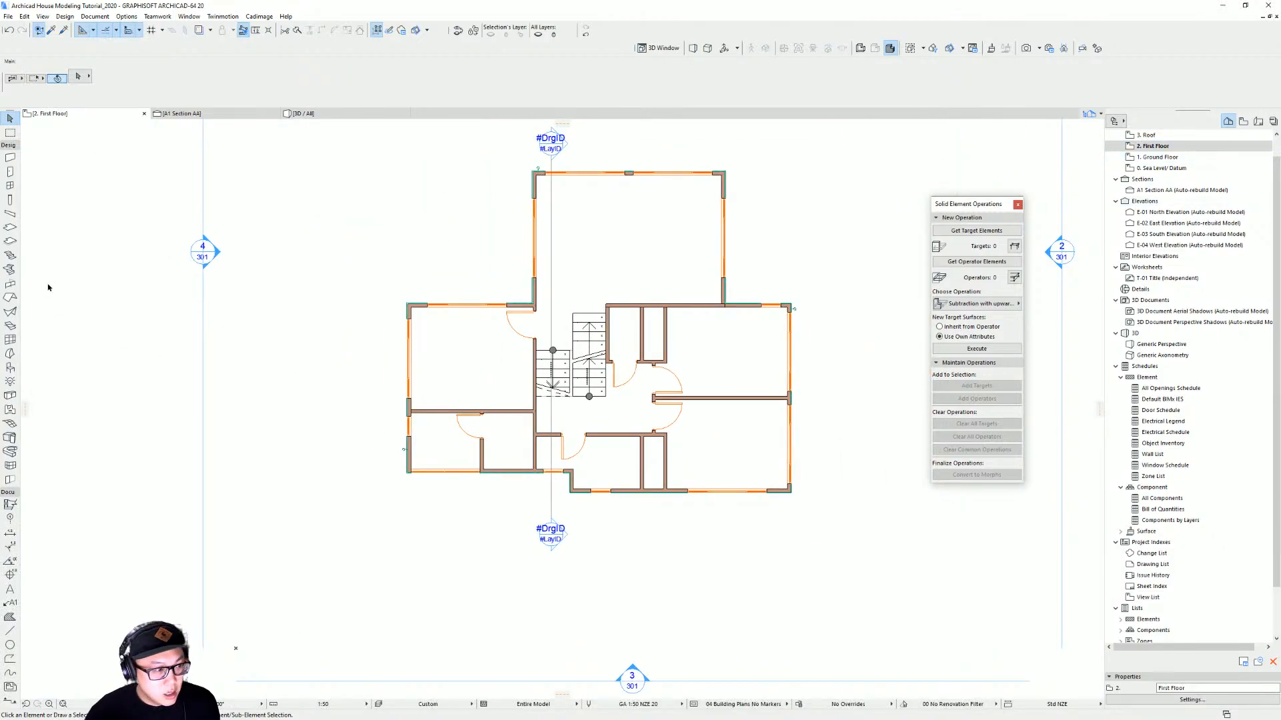
key(ctrl+Up)
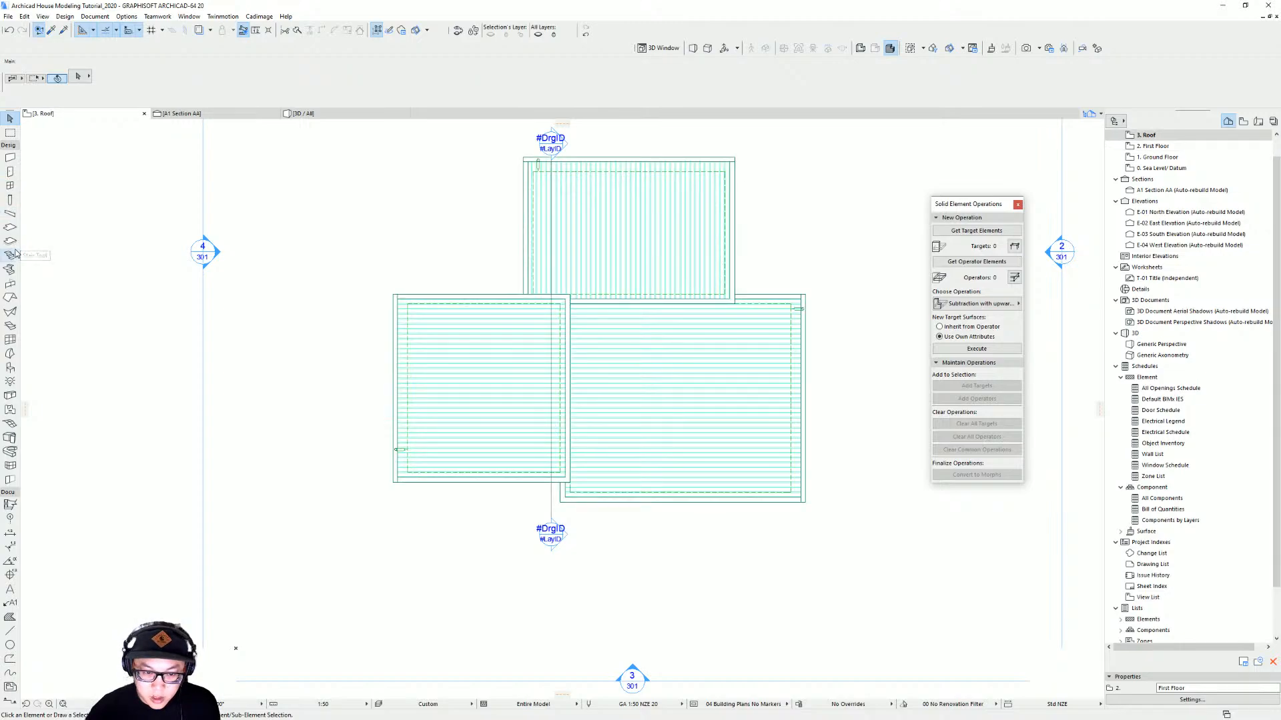
click(444, 387)
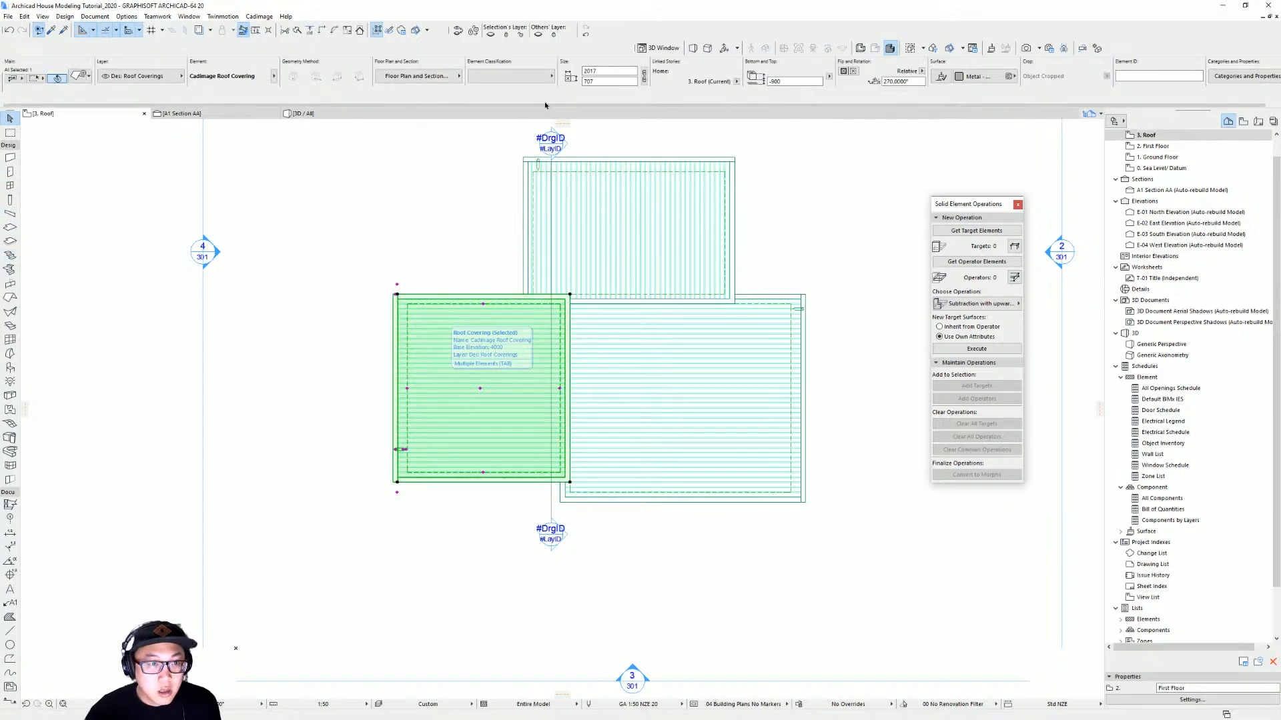
click(492, 33)
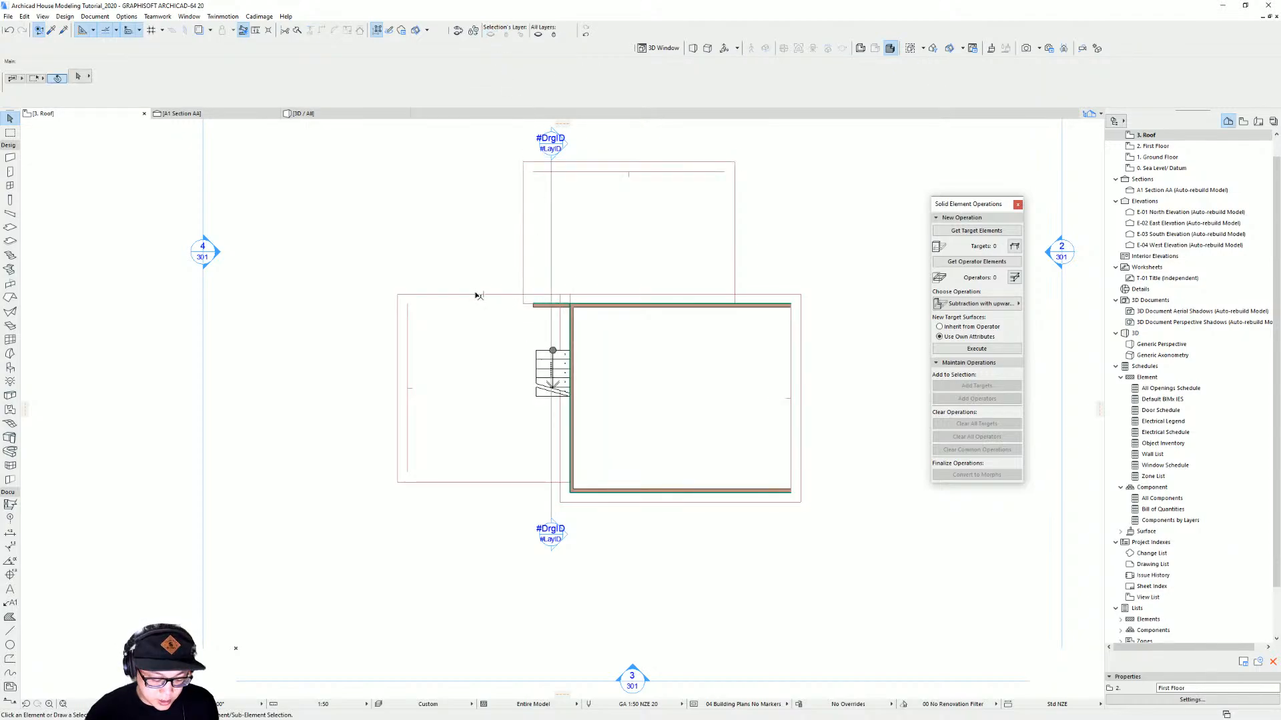
Load the selected roof's settings into the Roof tool and switch to the First Floor story
shift+click(435, 295)
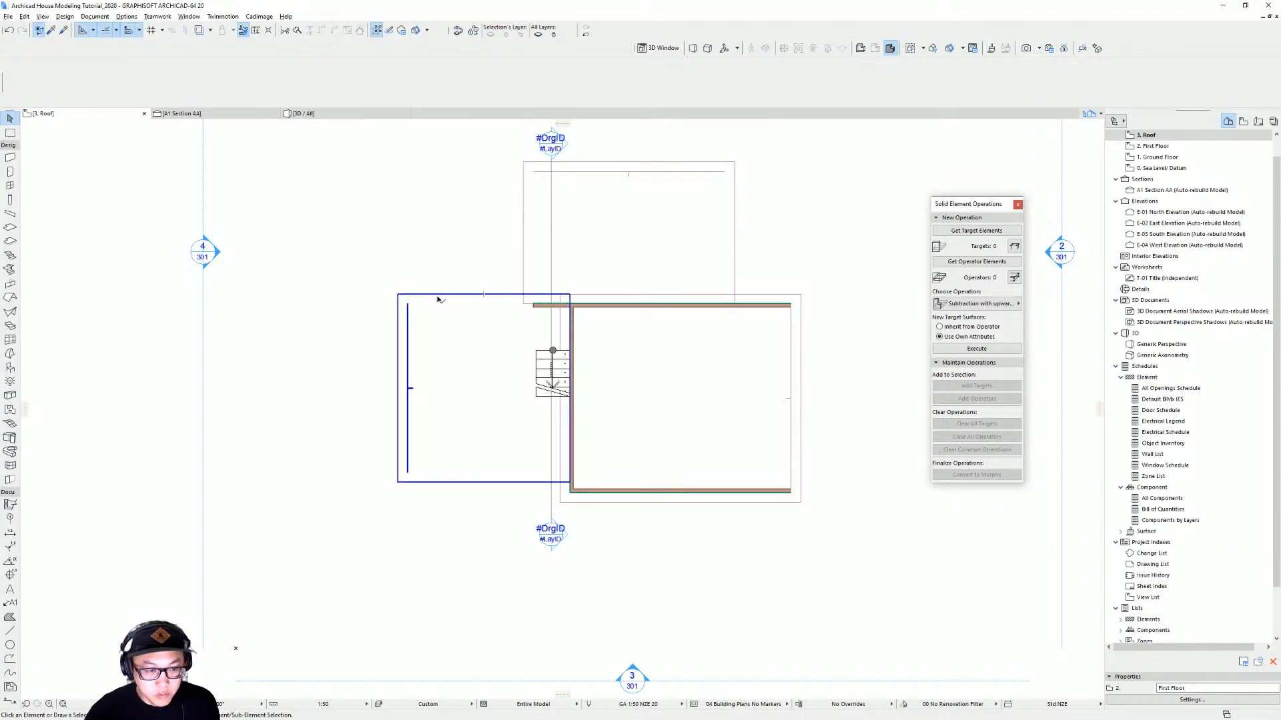
alt+click(438, 297)
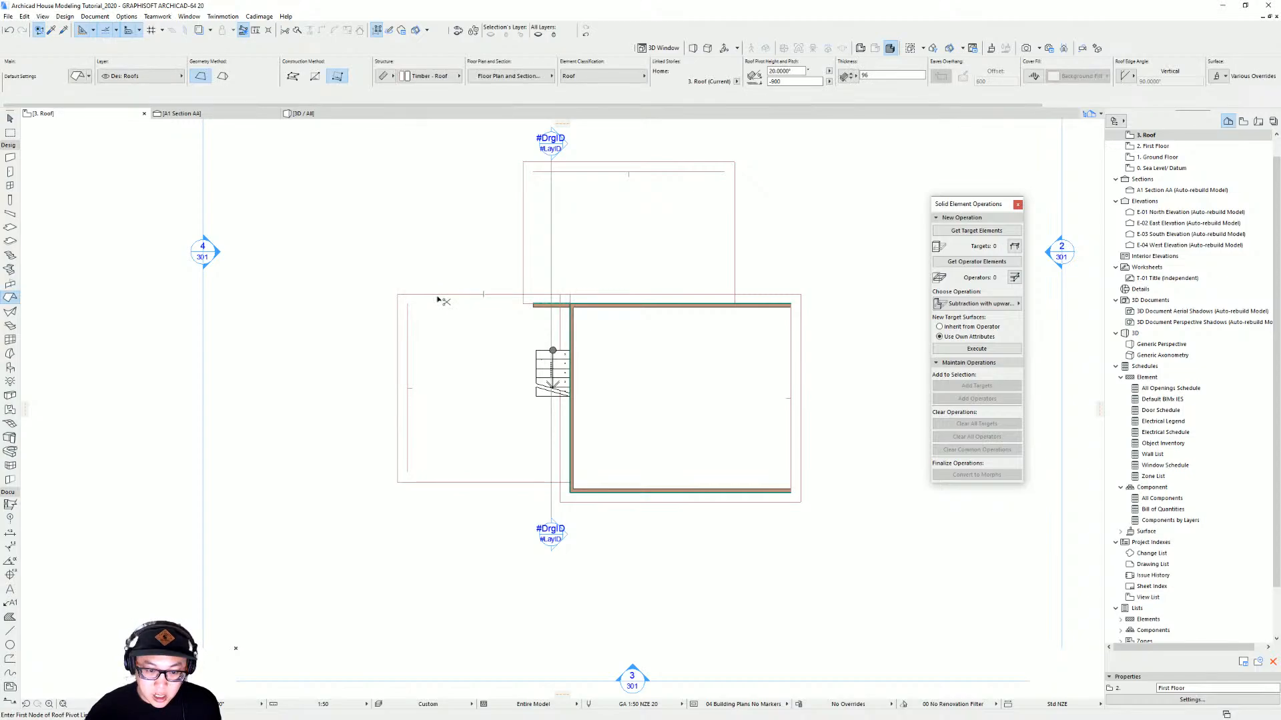
key(ctrl+Down)
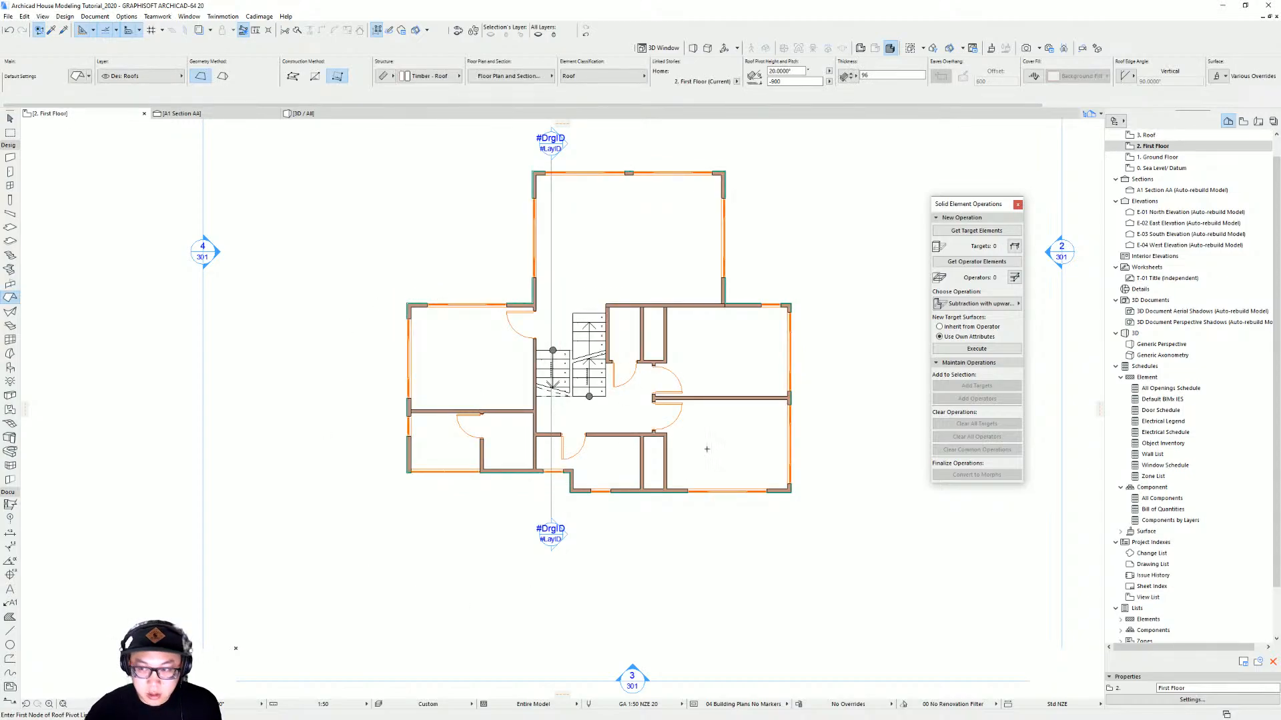
Show the Ground Floor as the trace reference under the First Floor plan
scroll(599, 515, up, 3)
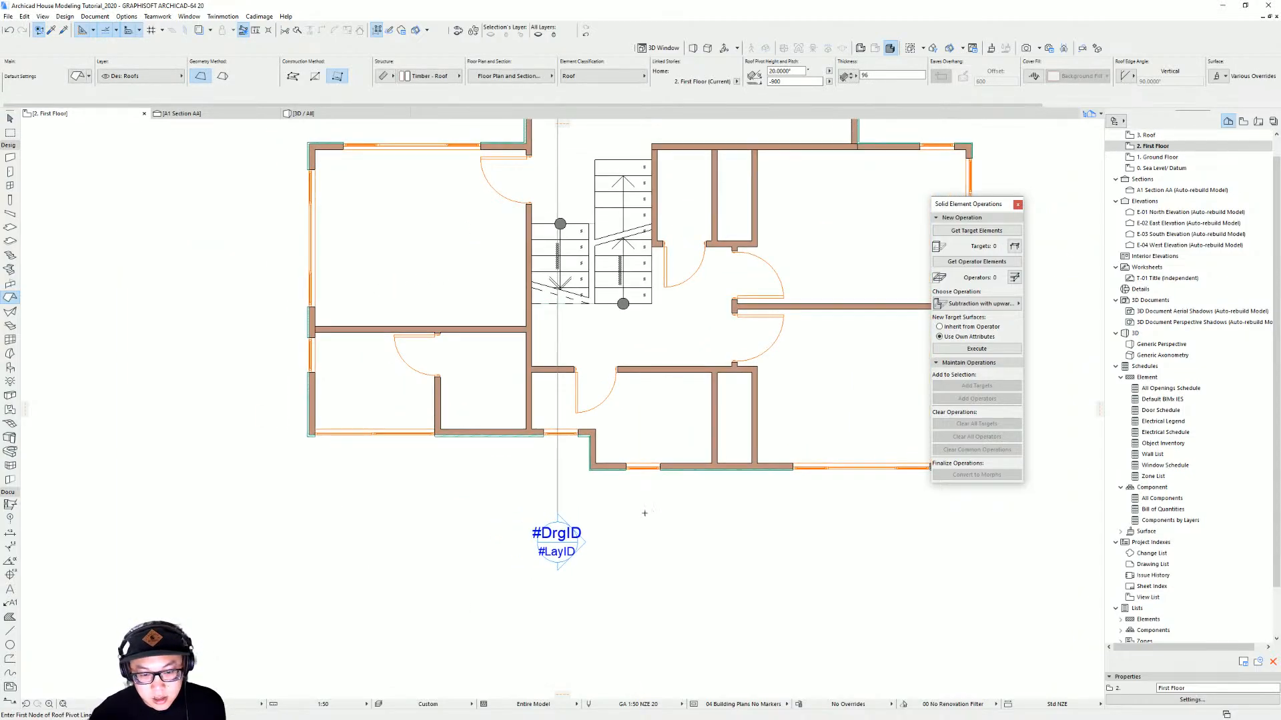
right_click(1159, 158)
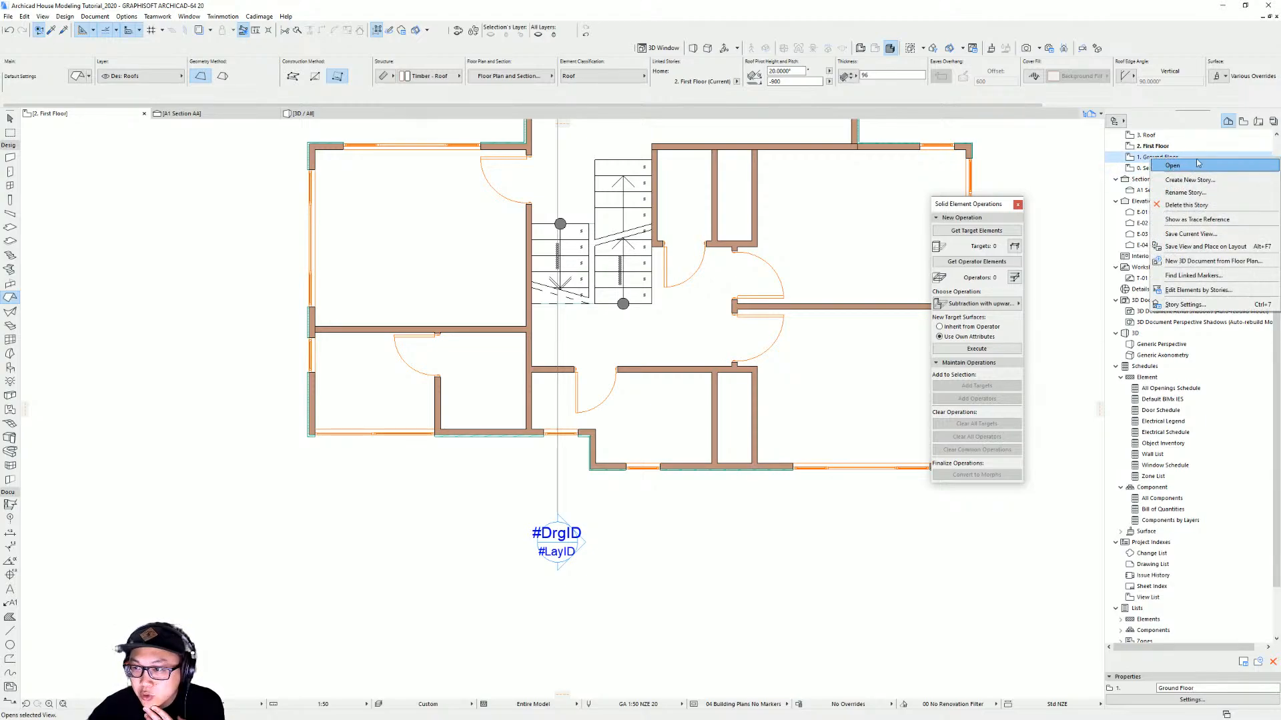
click(1199, 219)
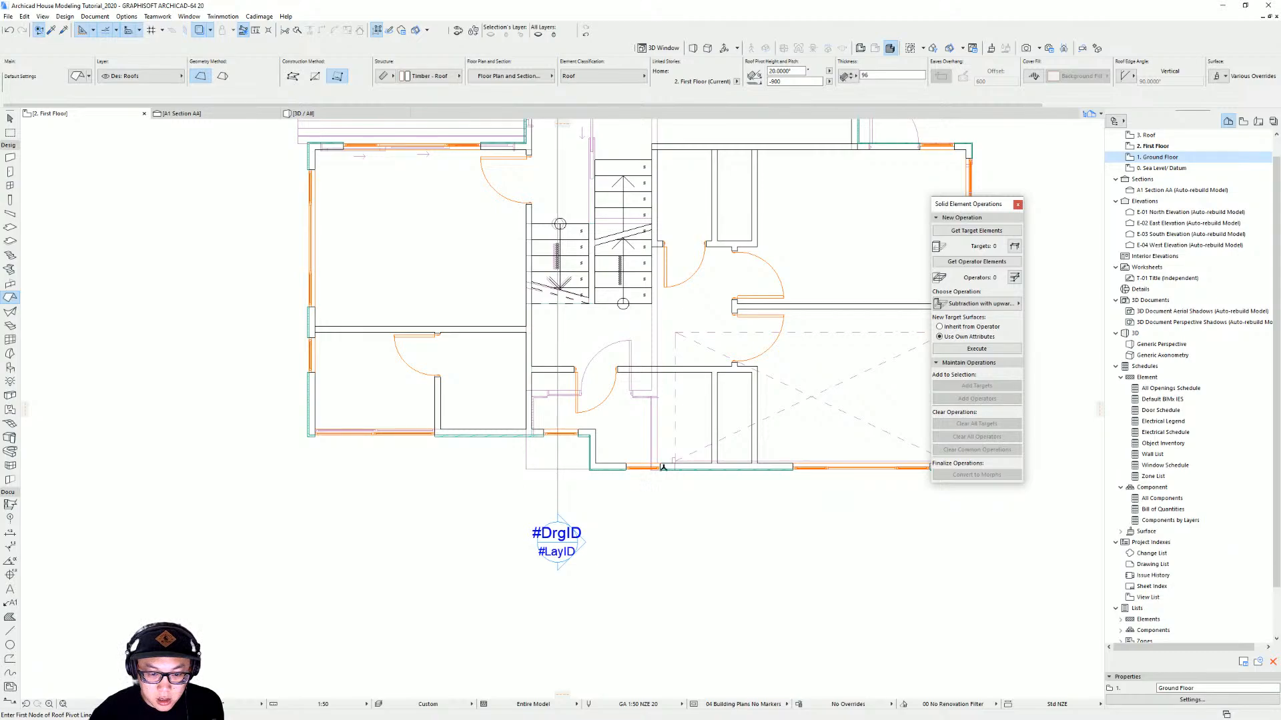
Draw a rectangular roof about 2200 by 1280 mm over the front entrance area
scroll(589, 475, up, 1)
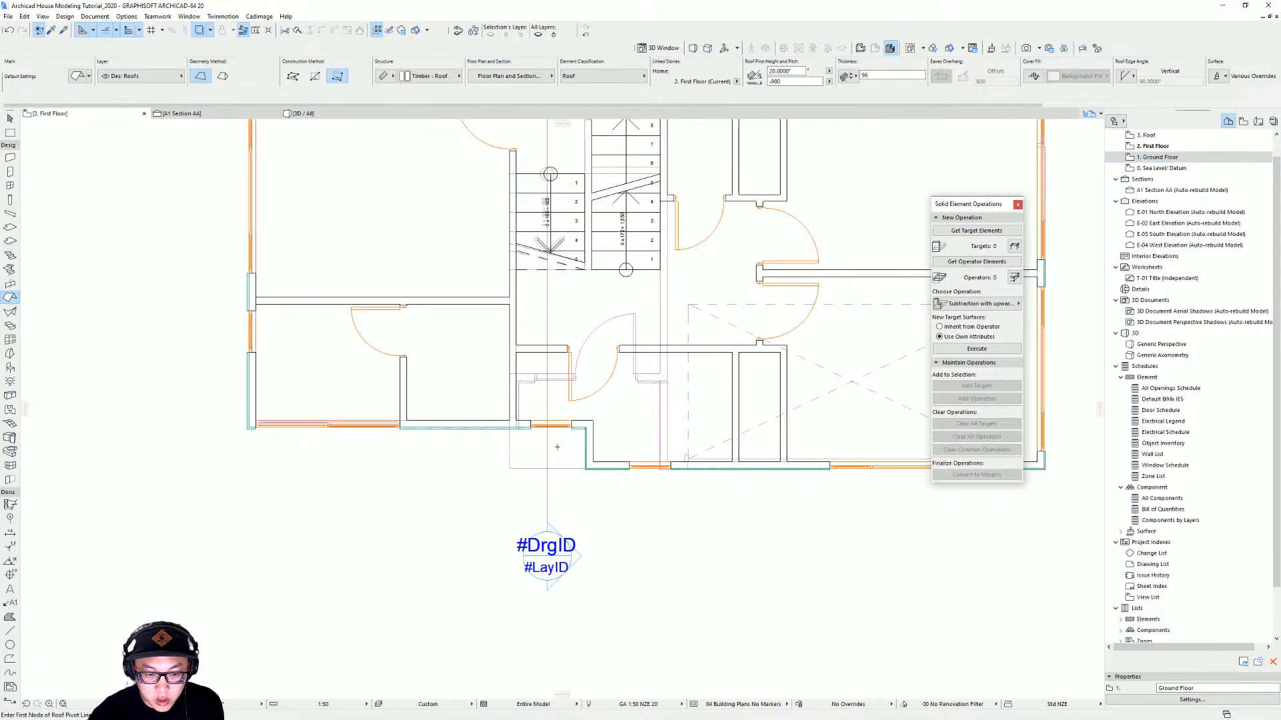
click(510, 467)
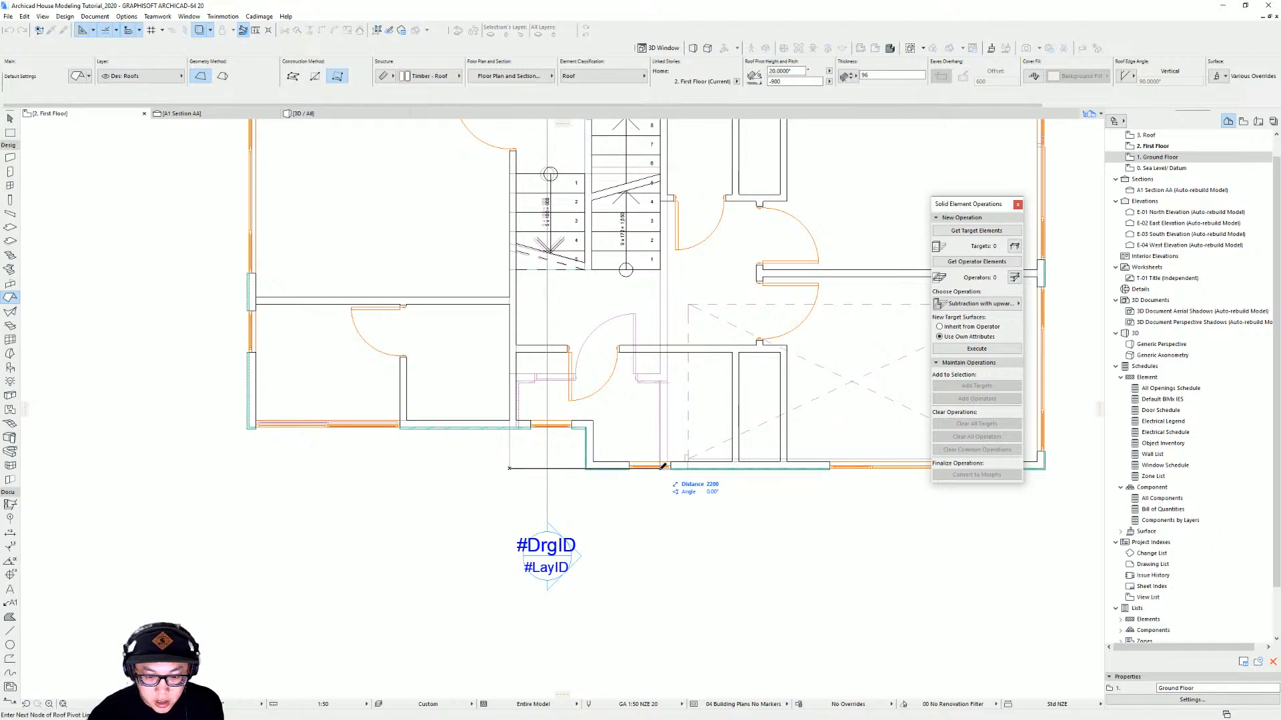
scroll(662, 467, up, 2)
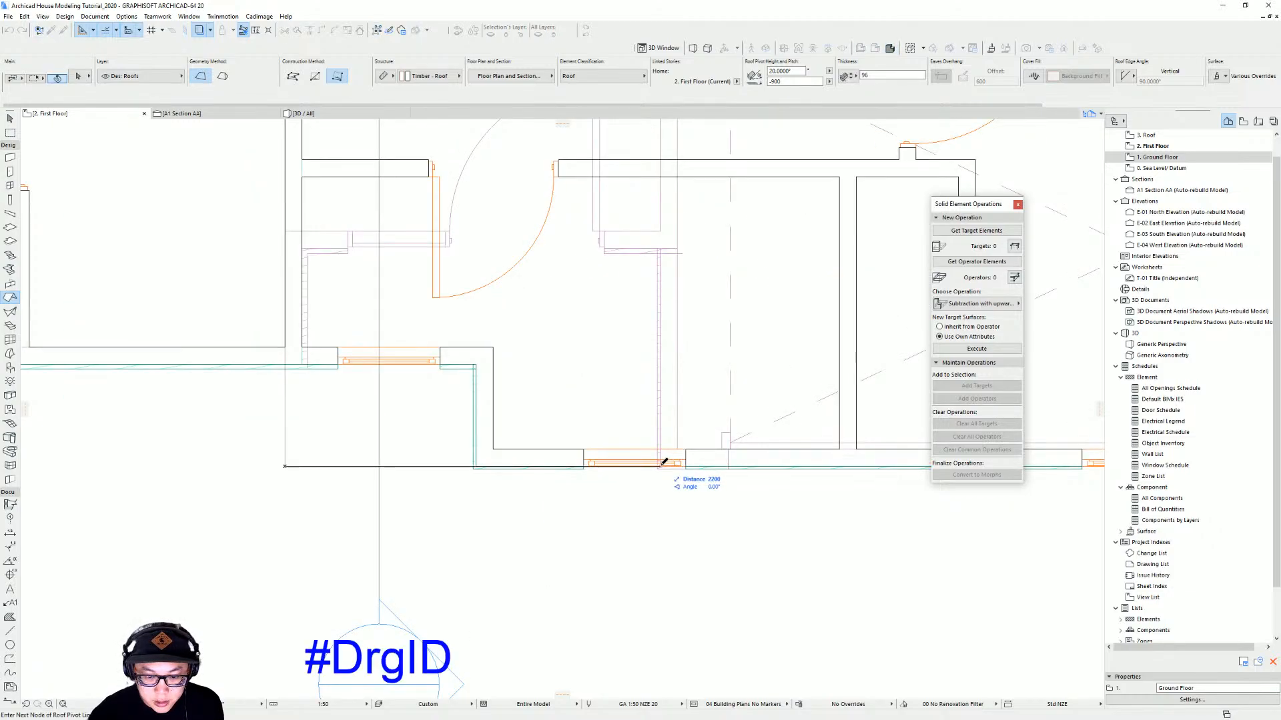
click(664, 464)
scroll(570, 509, down, 3)
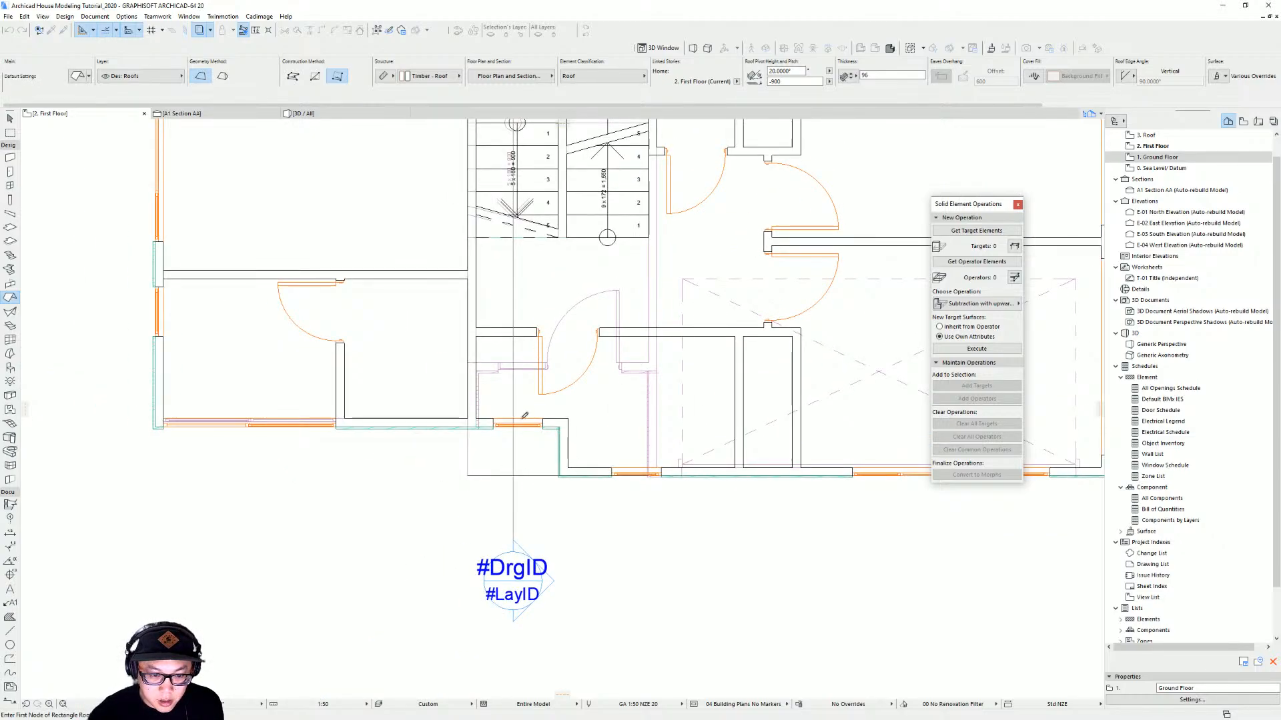
click(653, 472)
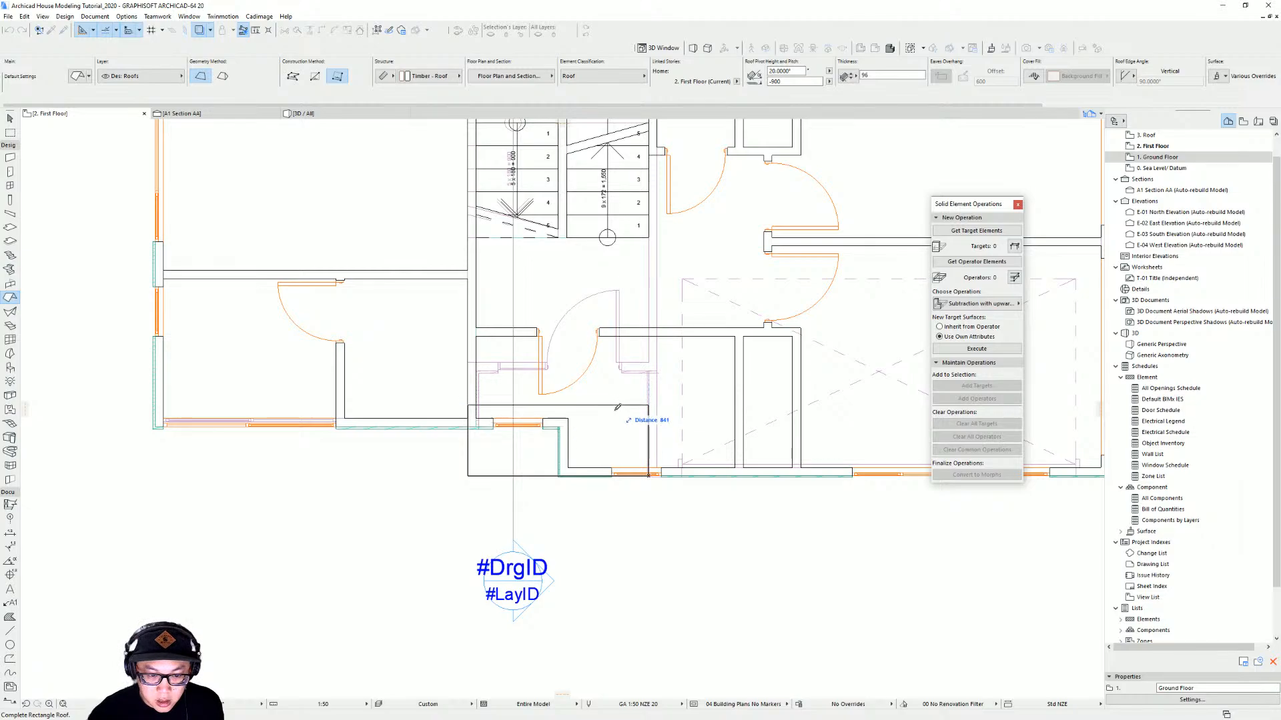
click(652, 370)
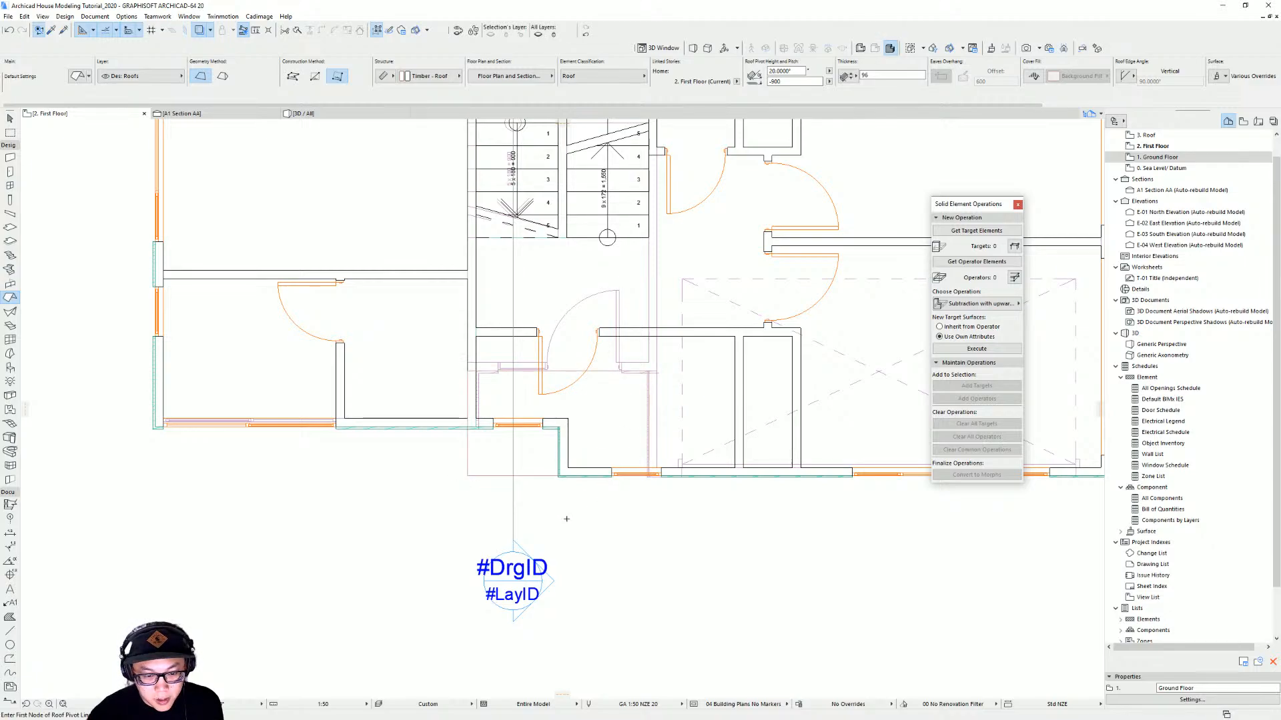
key(Escape)
Offset the new roof's front, left and right edges outward to enlarge it over the entrance
click(561, 445)
drag(562, 435, 561, 465)
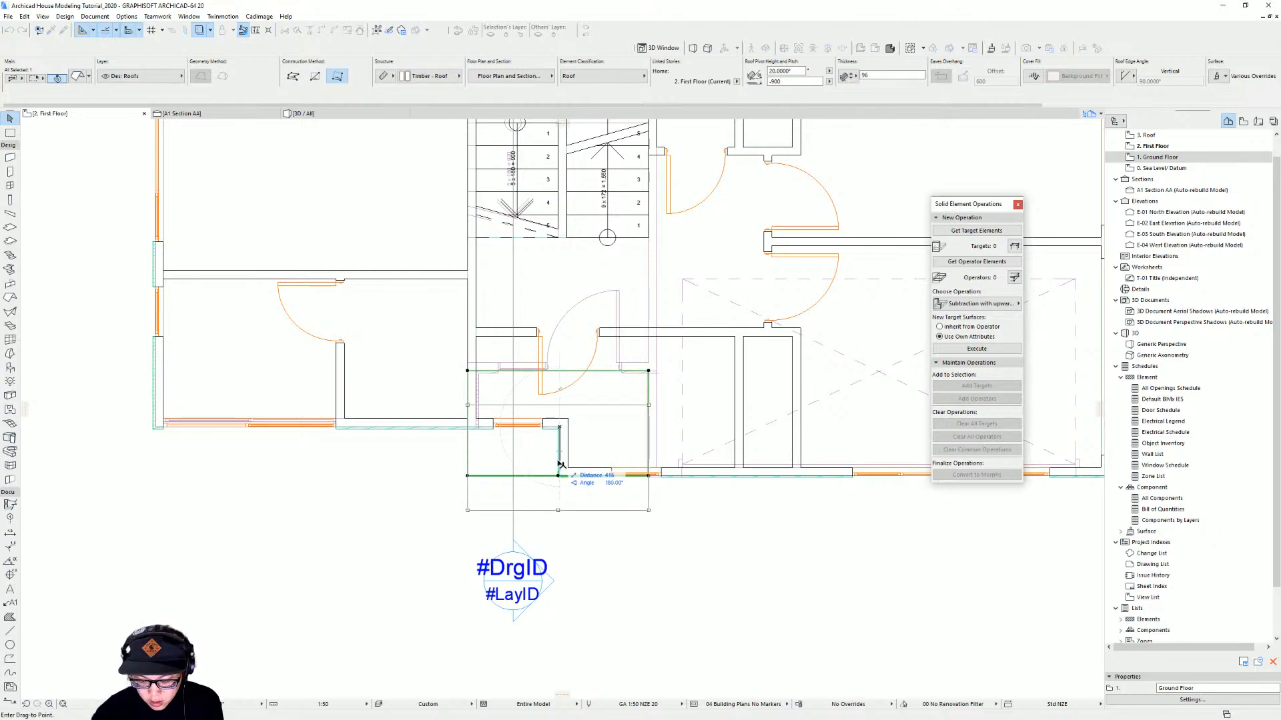
key(Return)
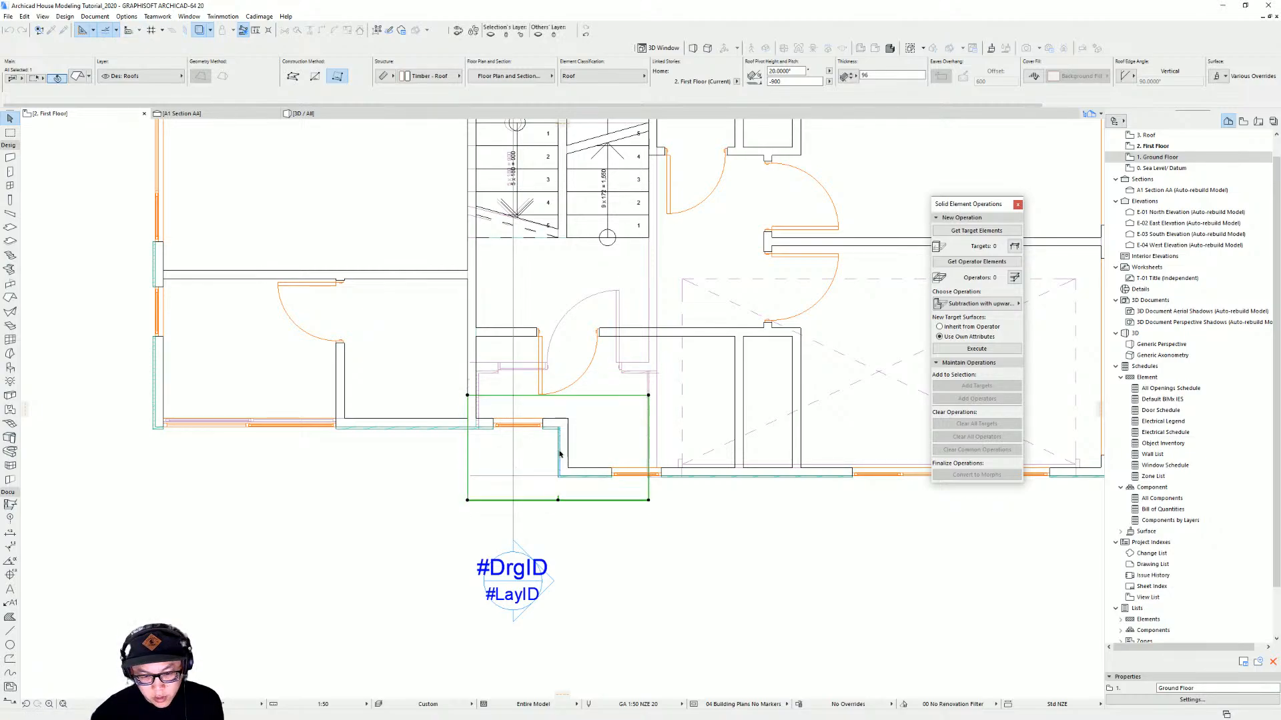
click(469, 493)
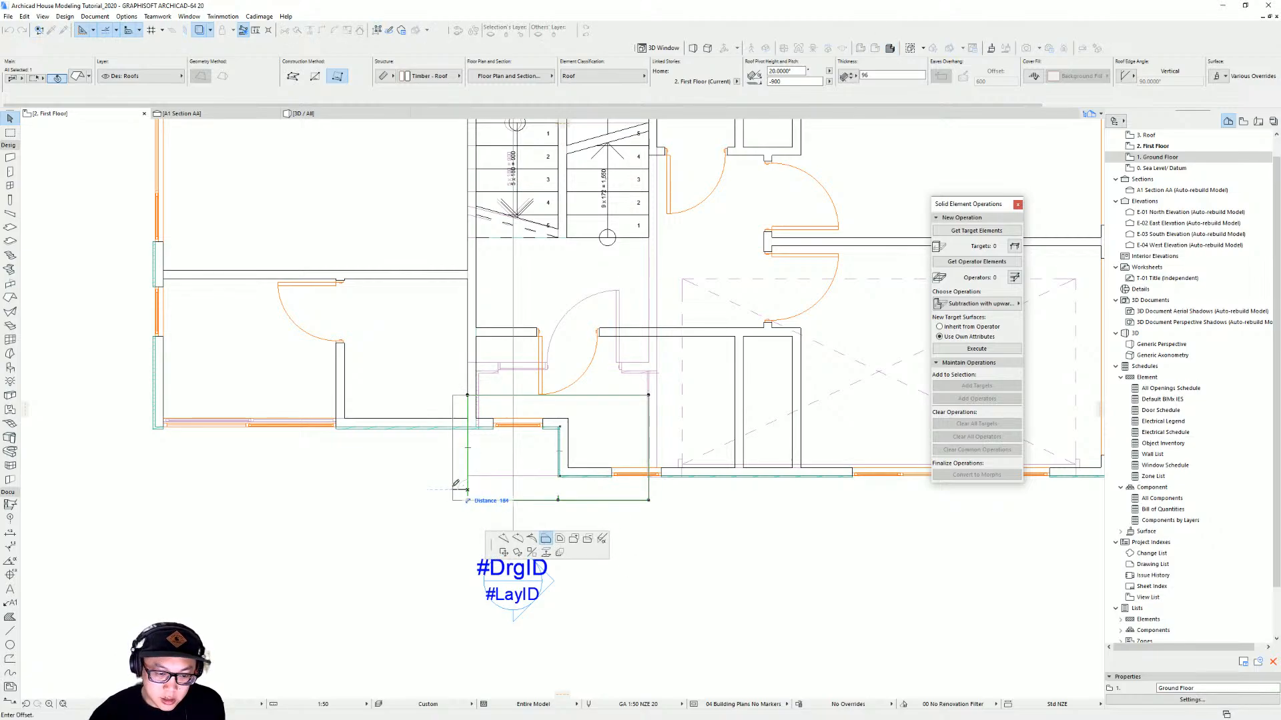
click(443, 488)
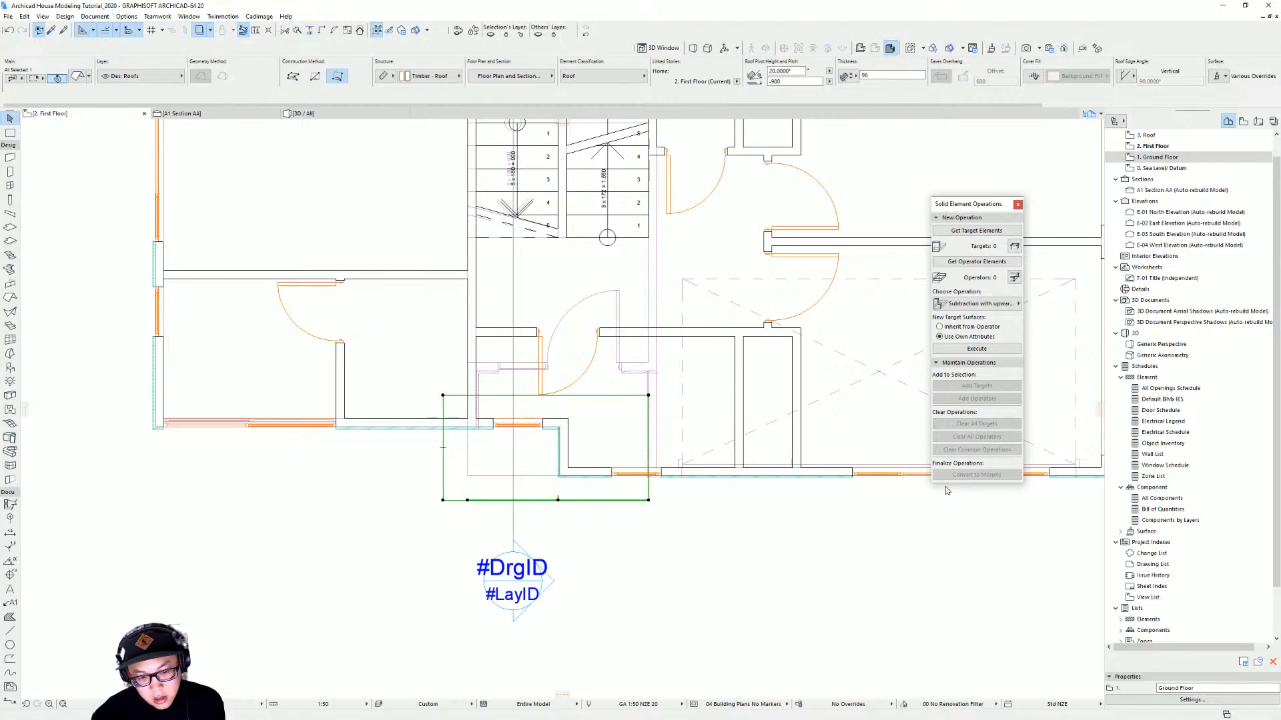
click(649, 493)
click(673, 493)
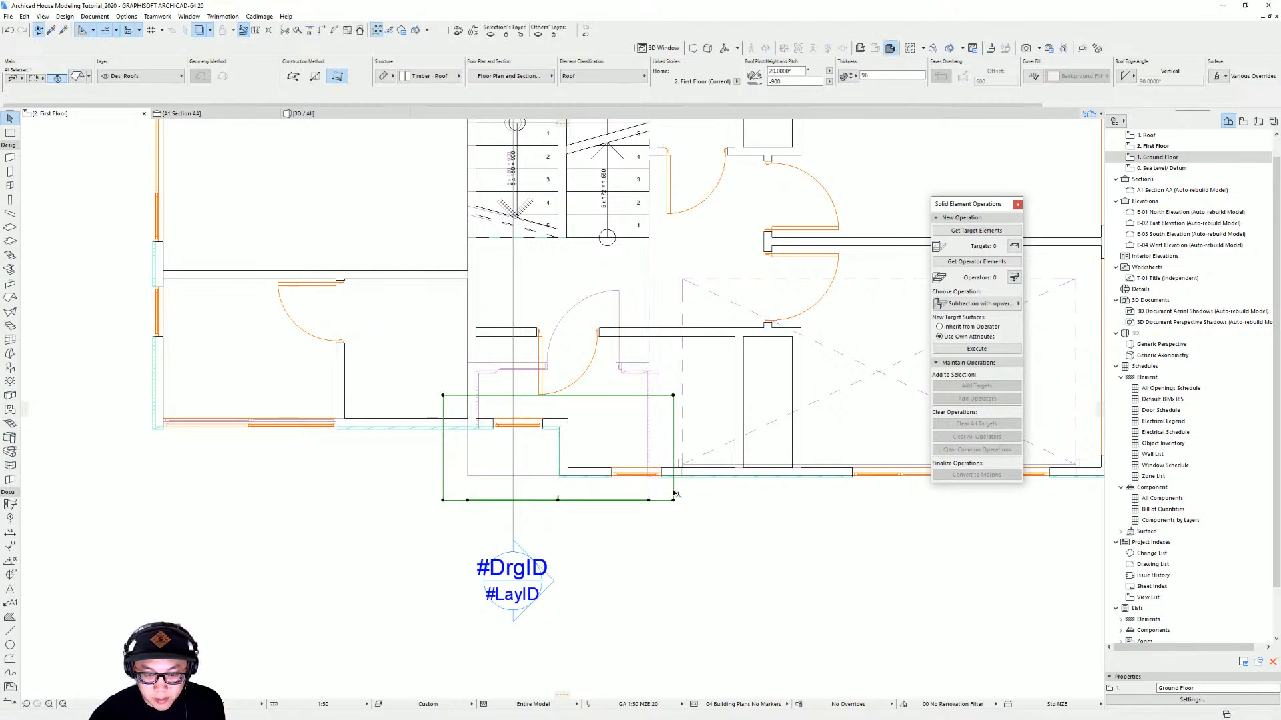
Try to reshape the roof's rear edge by inserting new nodes, then undo it
scroll(667, 485, up, 2)
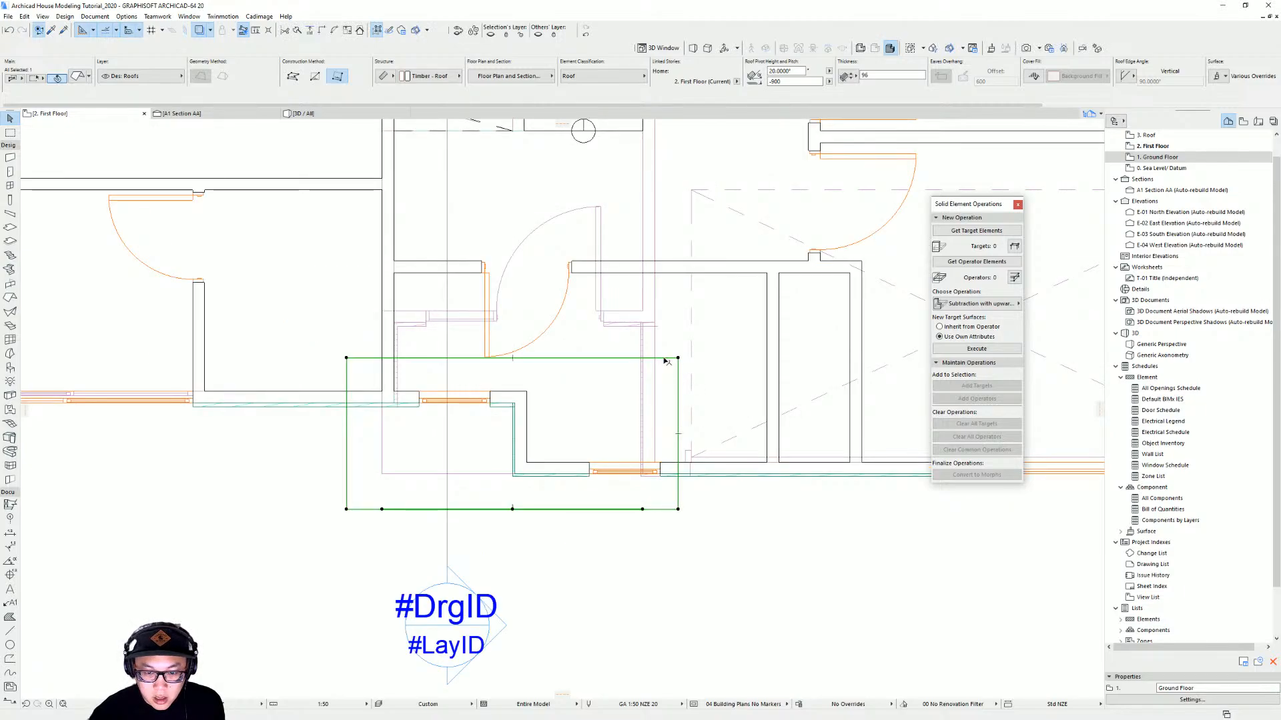
click(665, 359)
click(710, 407)
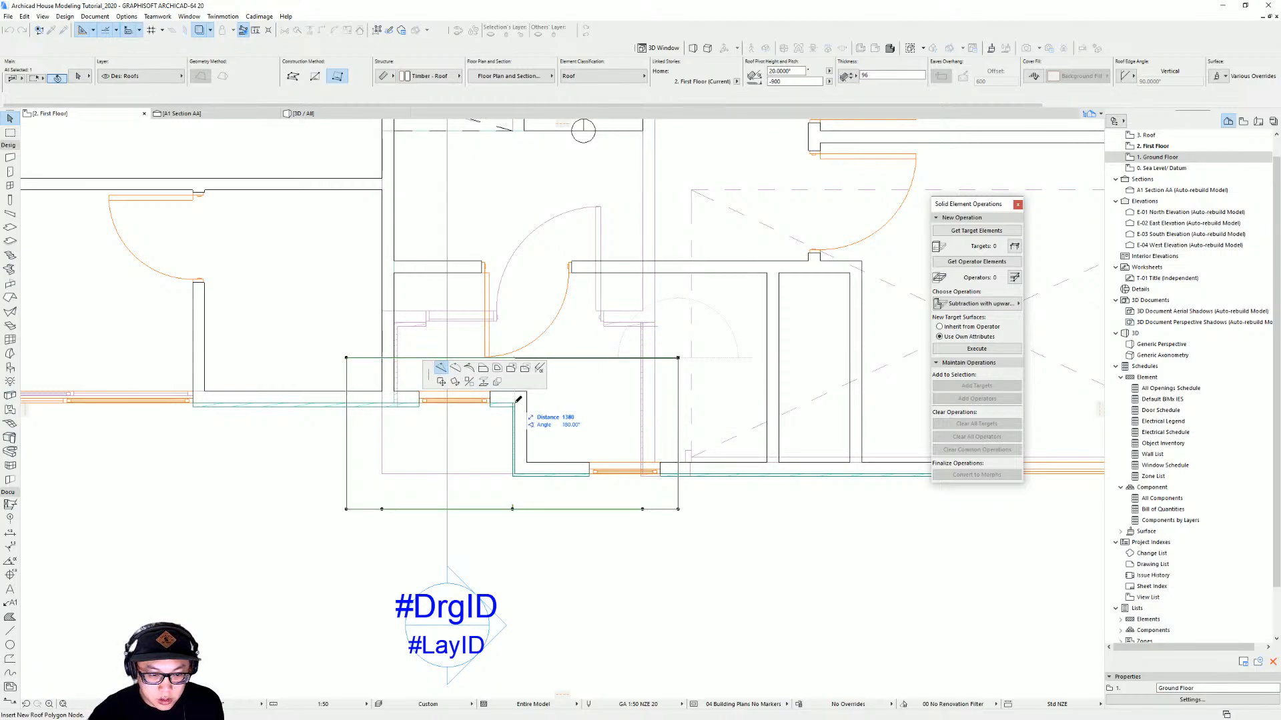
click(516, 402)
click(465, 359)
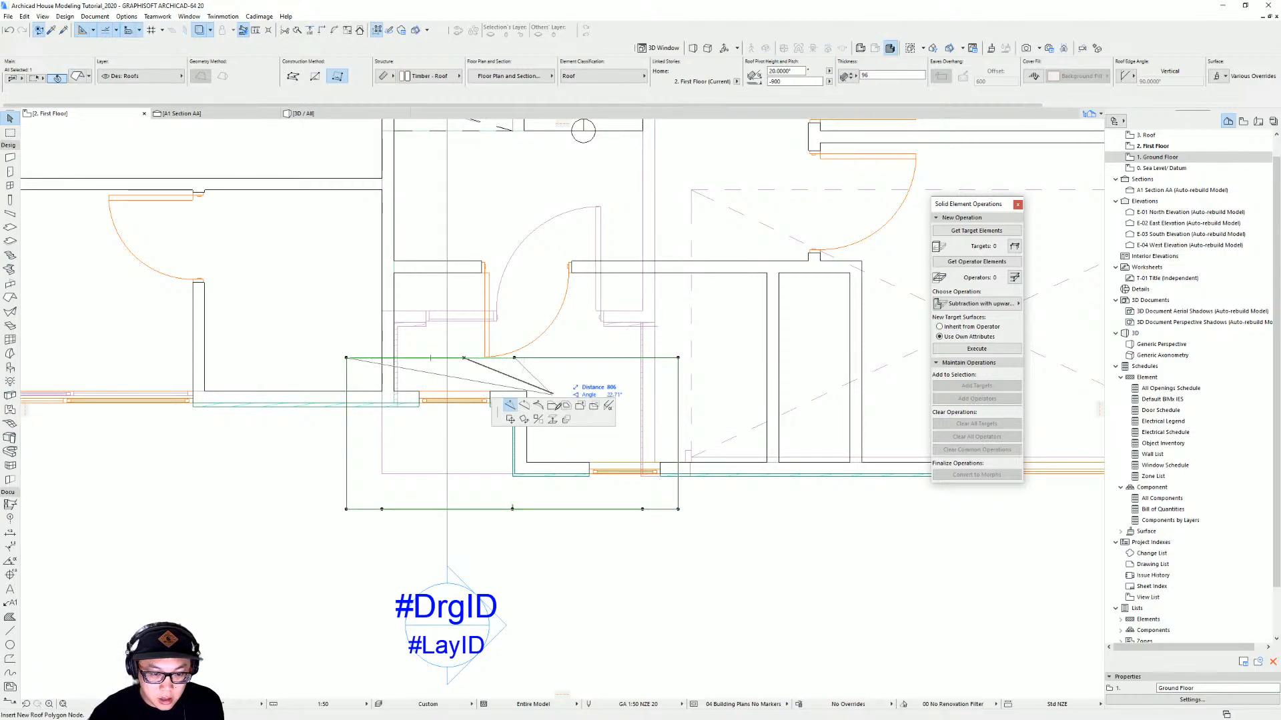
click(554, 408)
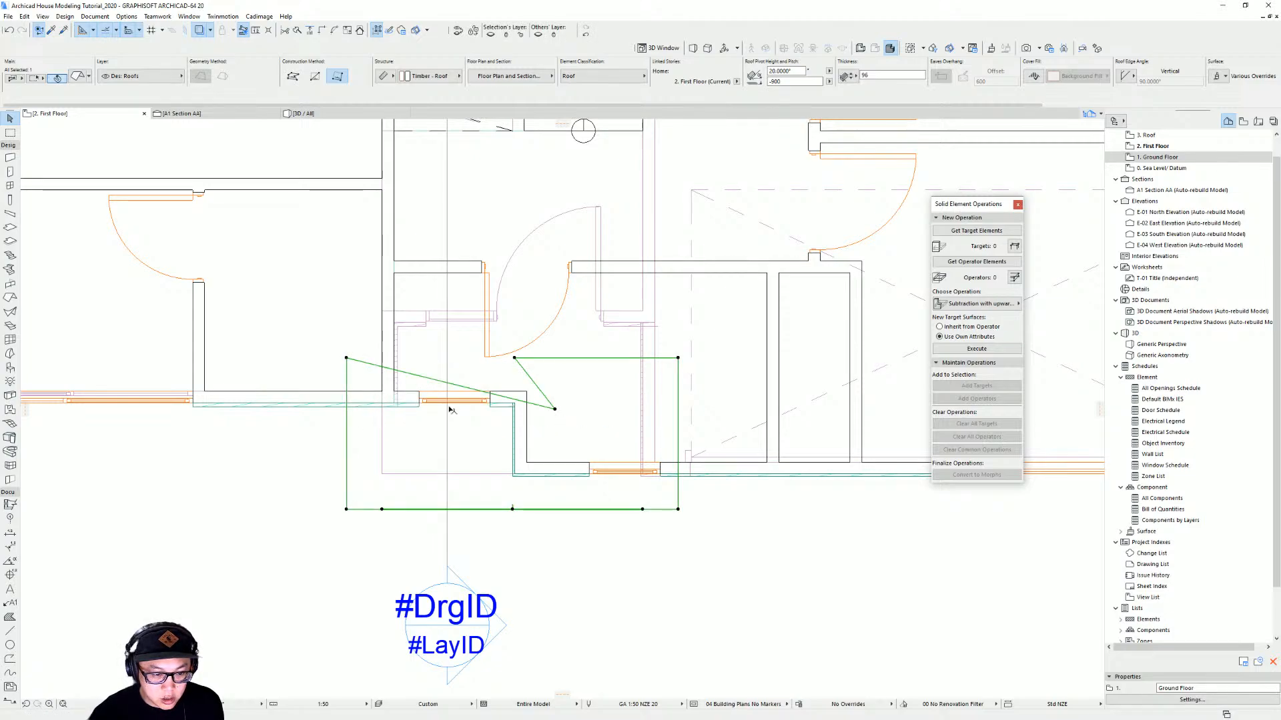
click(449, 409)
key(ctrl+z)
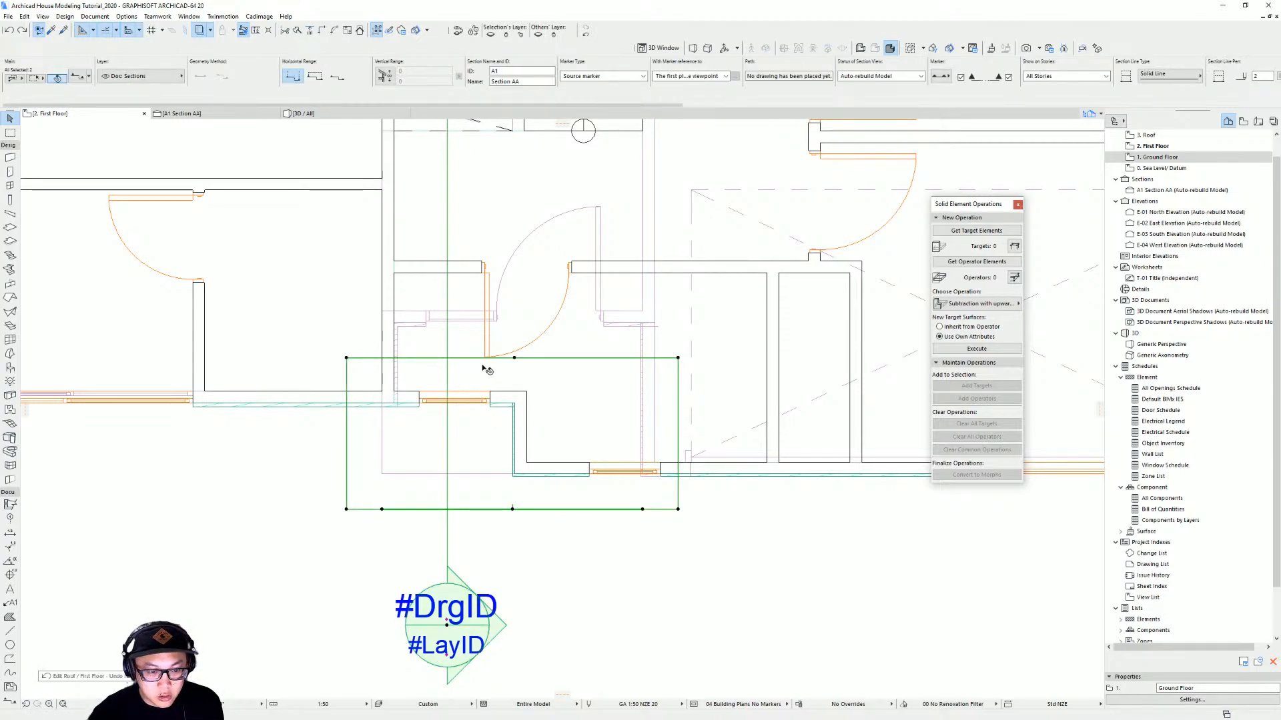
key(Escape)
Reshape the roof's rear edge so the outline steps around the entrance wall
click(372, 361)
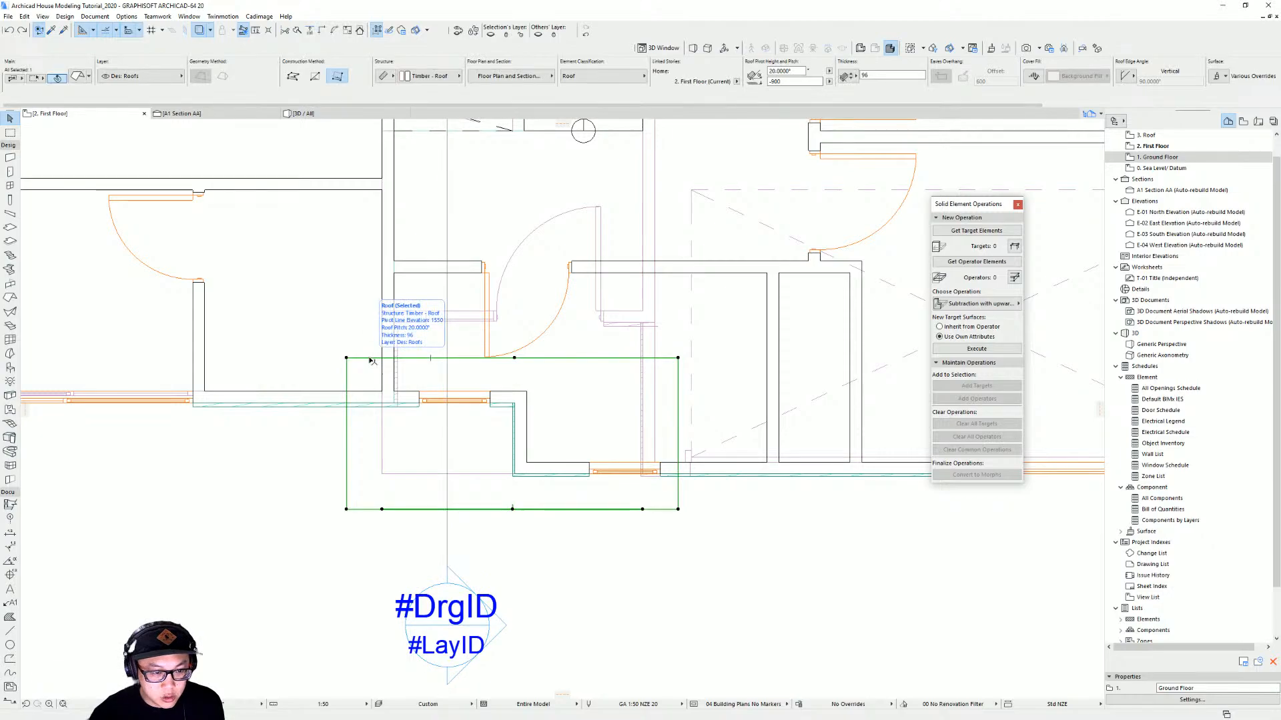
click(368, 358)
click(457, 409)
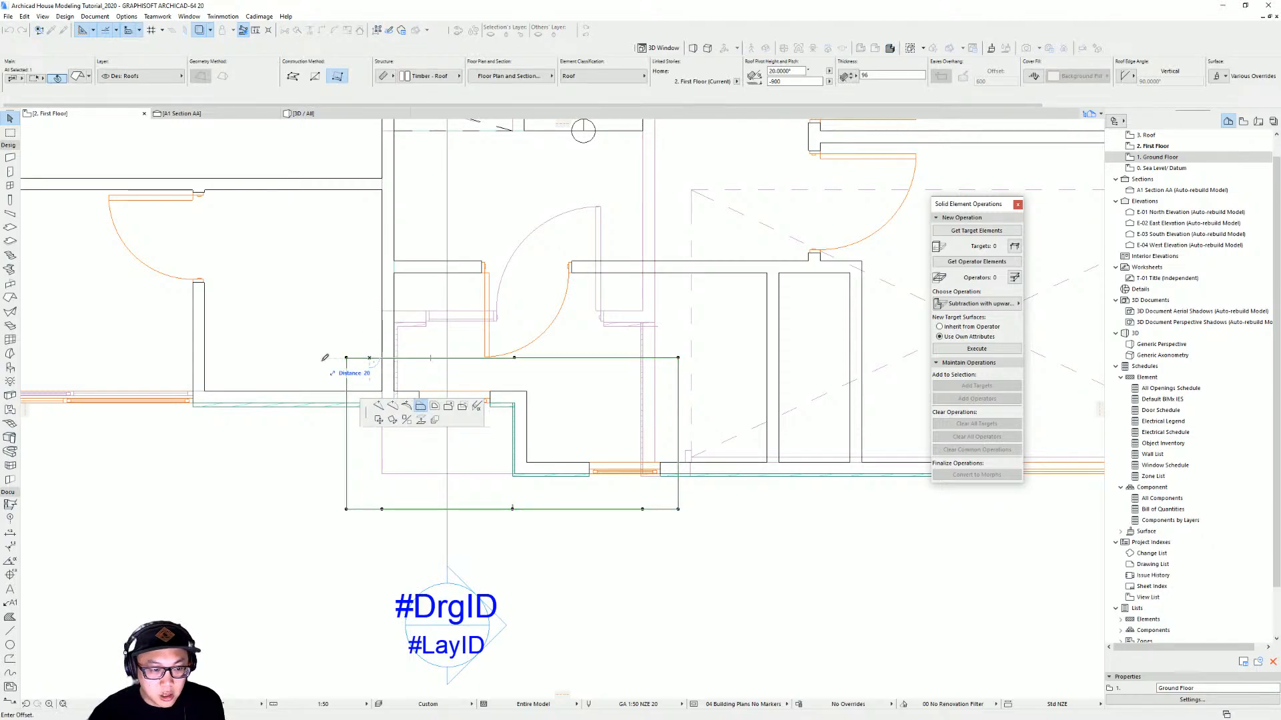
click(514, 403)
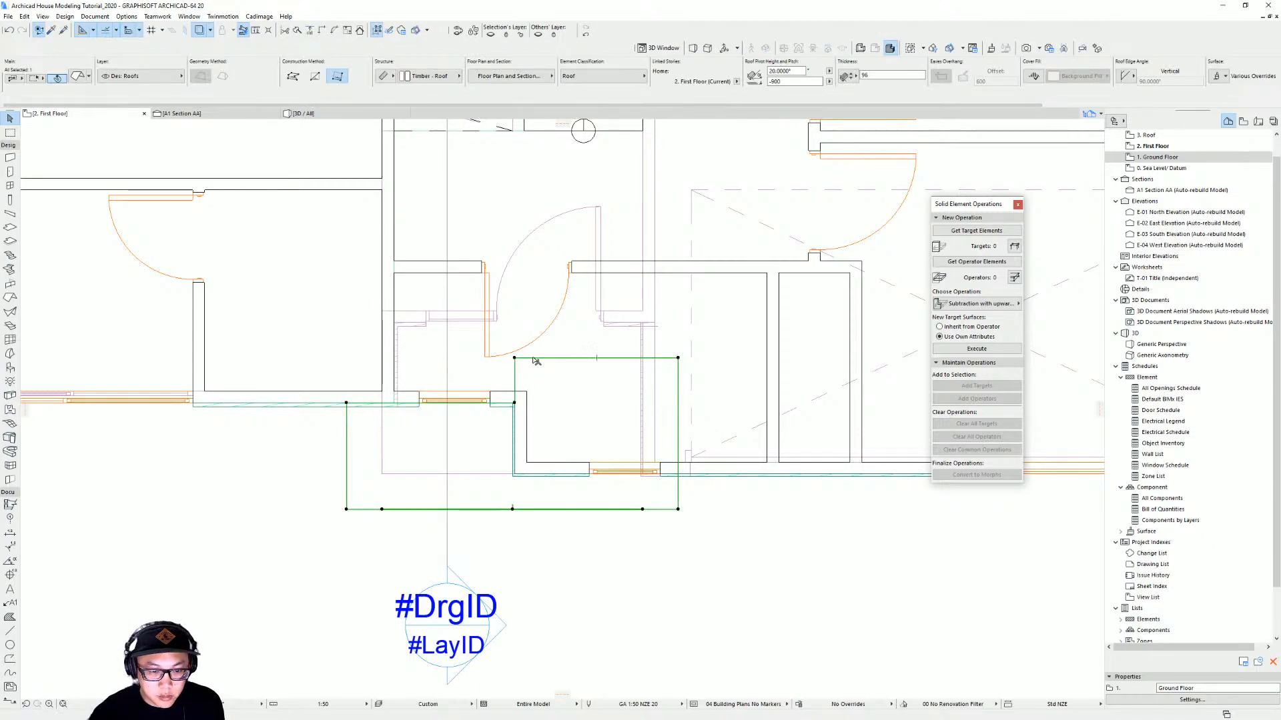
click(533, 358)
click(514, 473)
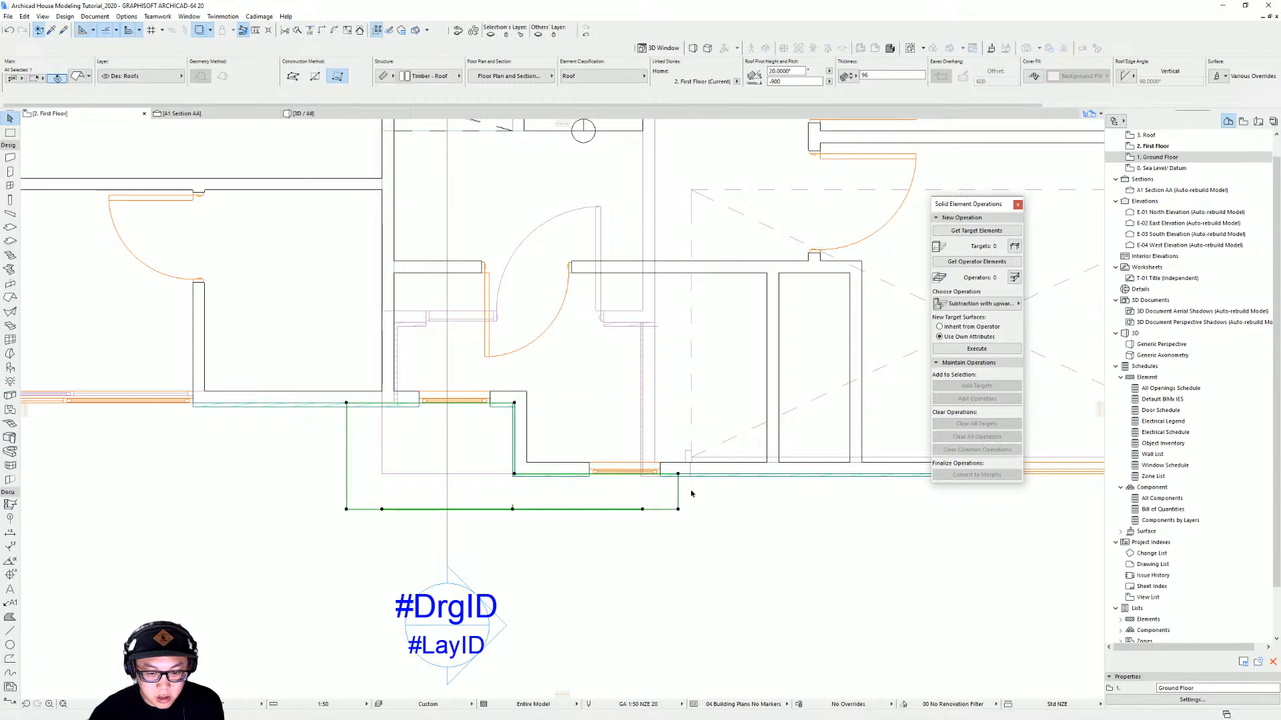
click(701, 502)
Select the entrance canopy roof in the 3D view and set its pitch to 10°
key(F3)
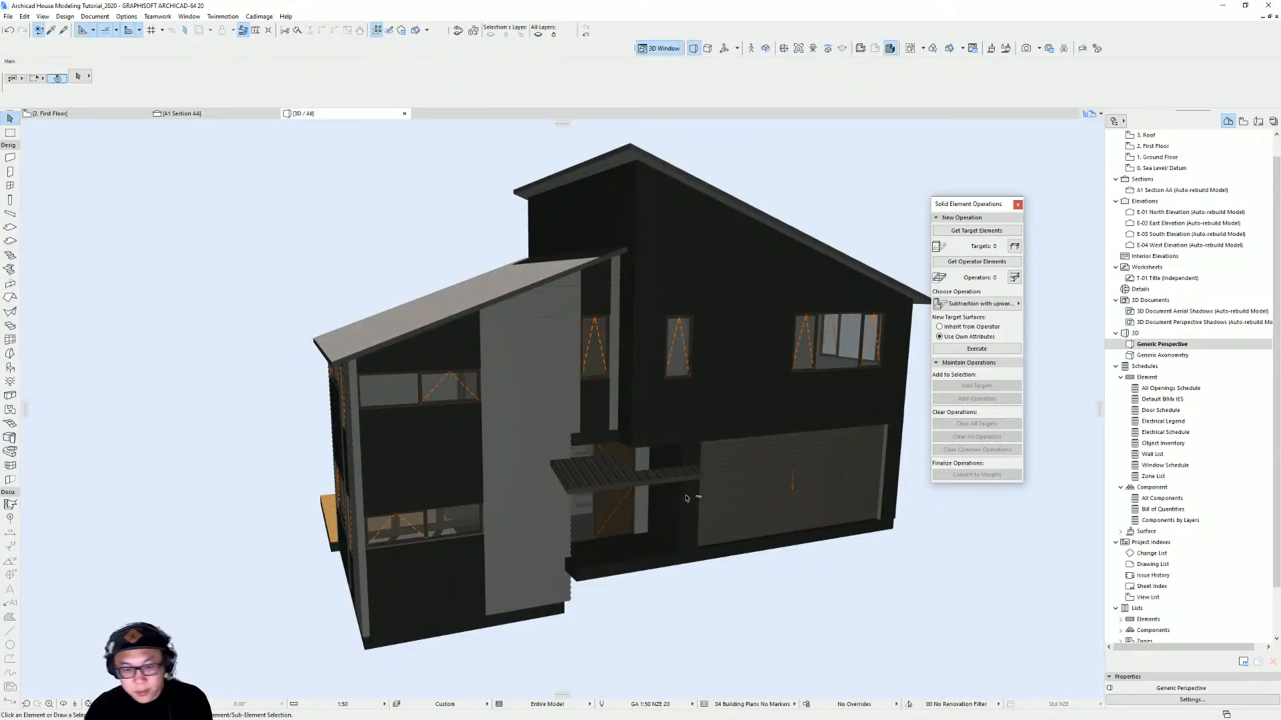
scroll(644, 498, up, 5)
mouse_move(674, 452)
shift+middle_down()
mouse_move(845, 442)
mouse_move(654, 467)
mouse_move(678, 446)
mouse_move(693, 460)
shift+middle_up()
click(650, 469)
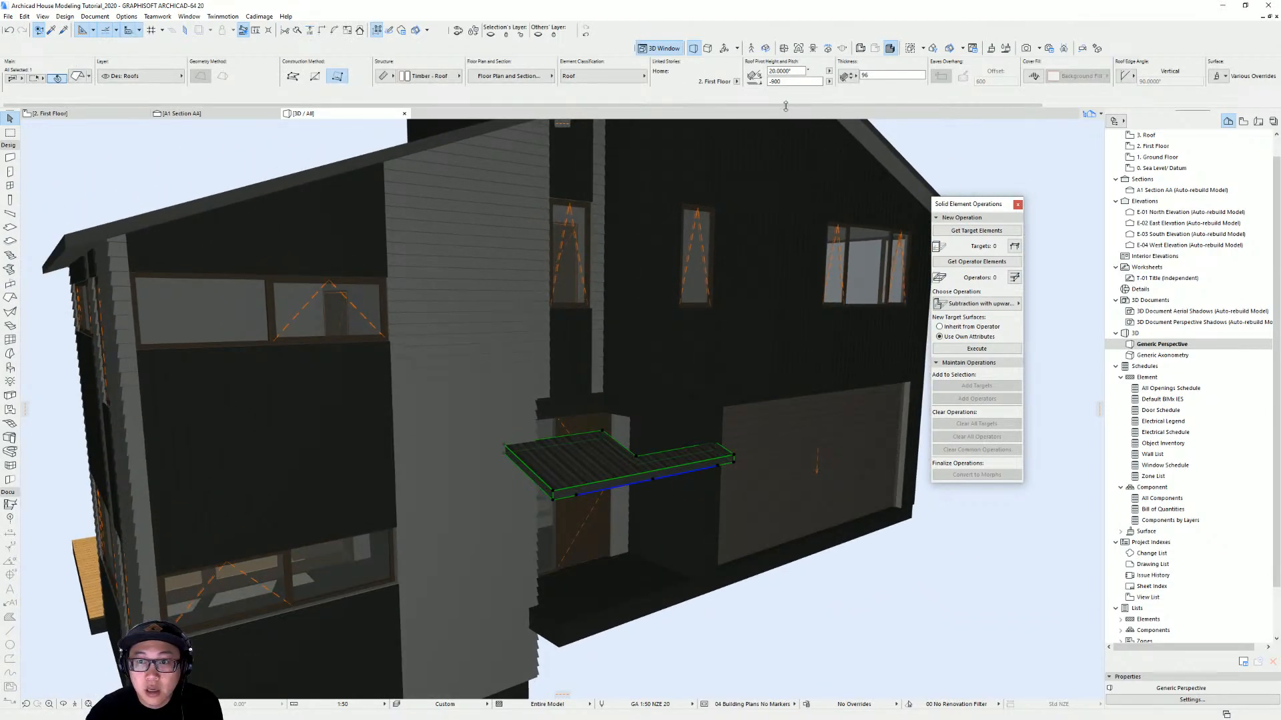
text(10)
key(Return)
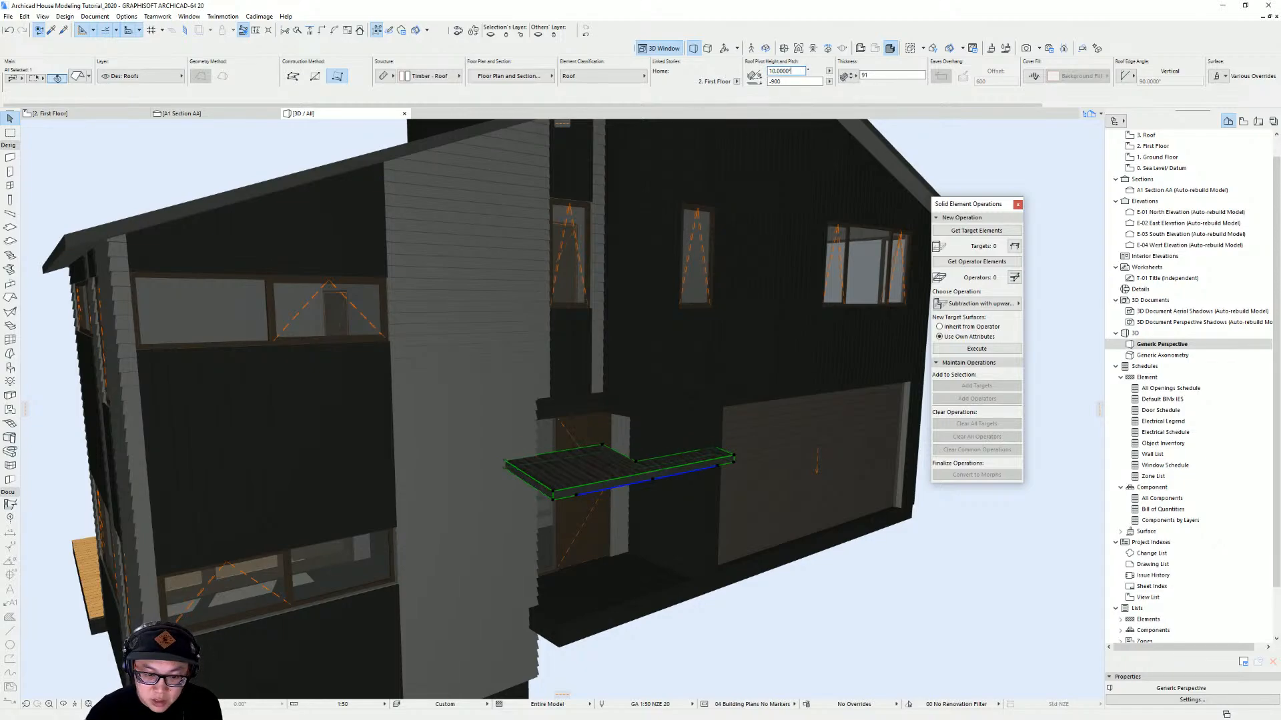
Move the canopy roof down by 250 mm
mouse_move(720, 414)
shift+middle_down()
mouse_move(624, 433)
mouse_move(770, 413)
mouse_move(714, 401)
shift+middle_up()
key(Return)
key(ctrl+d)
click(742, 397)
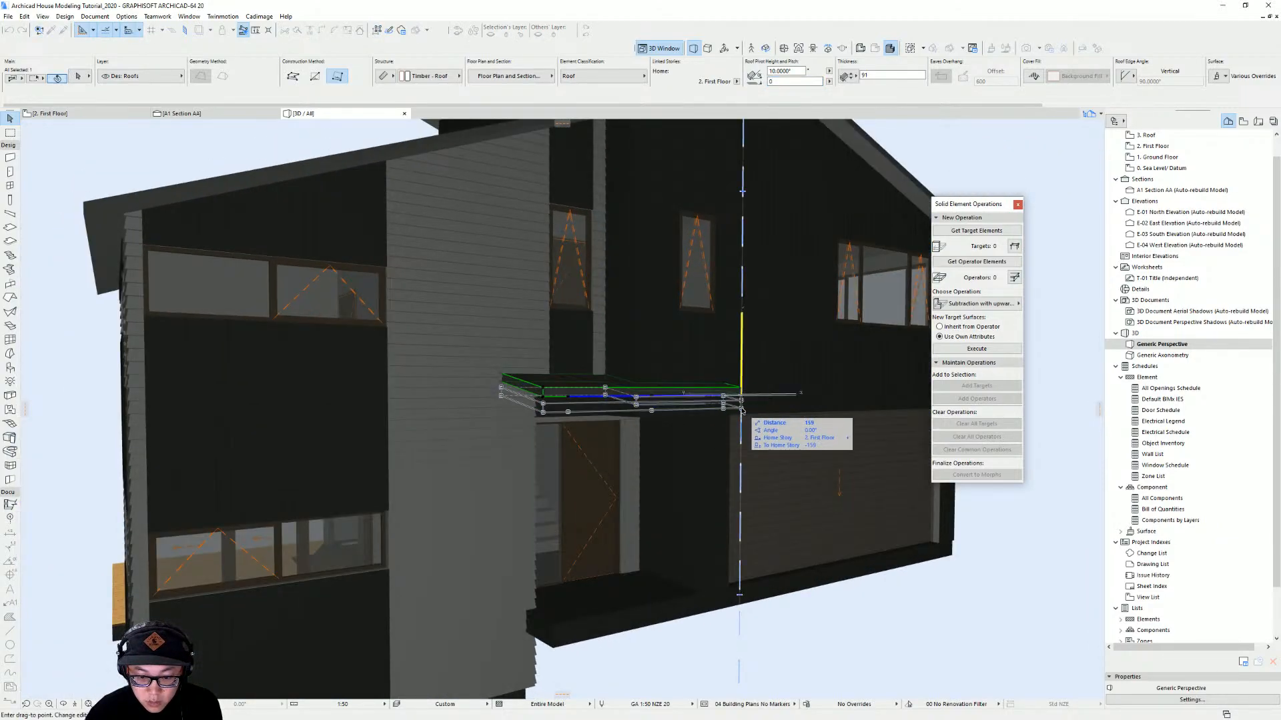
text(250)
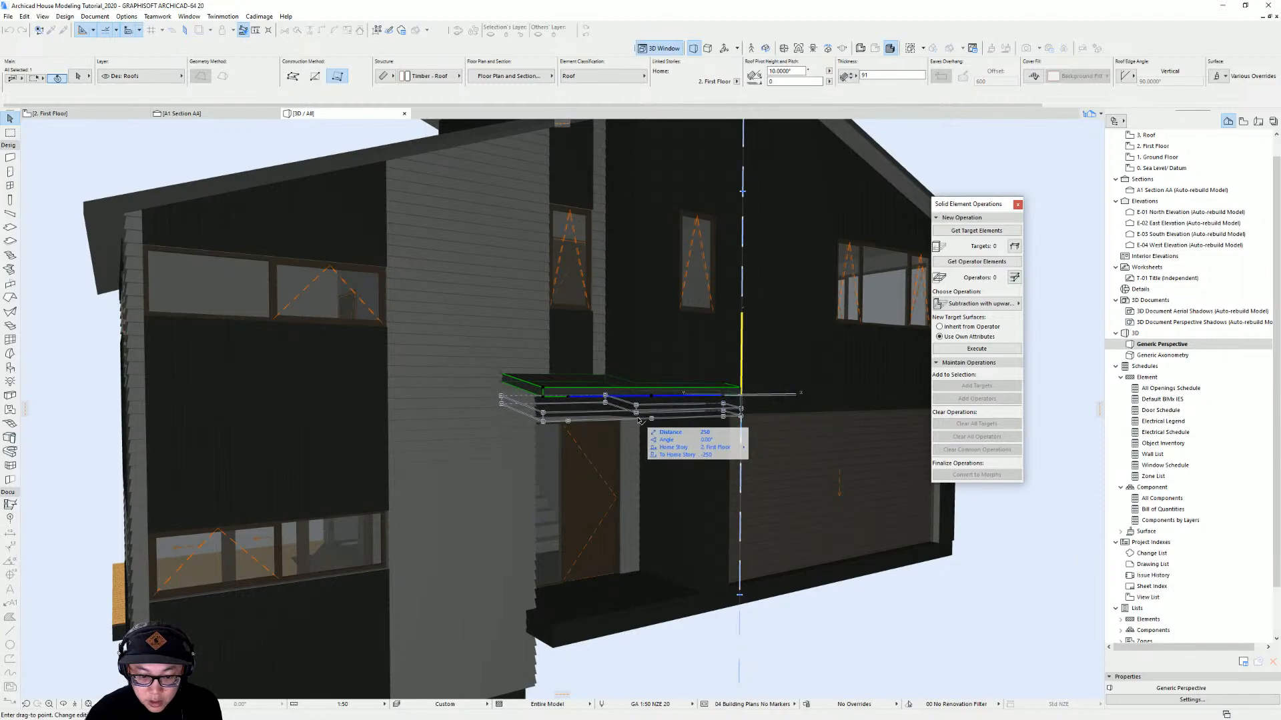
key(Return)
Offset the canopy's front edge outward by 100 mm
shift+middle_drag(616, 453, 969, 431)
shift+middle_drag(714, 417, 583, 477)
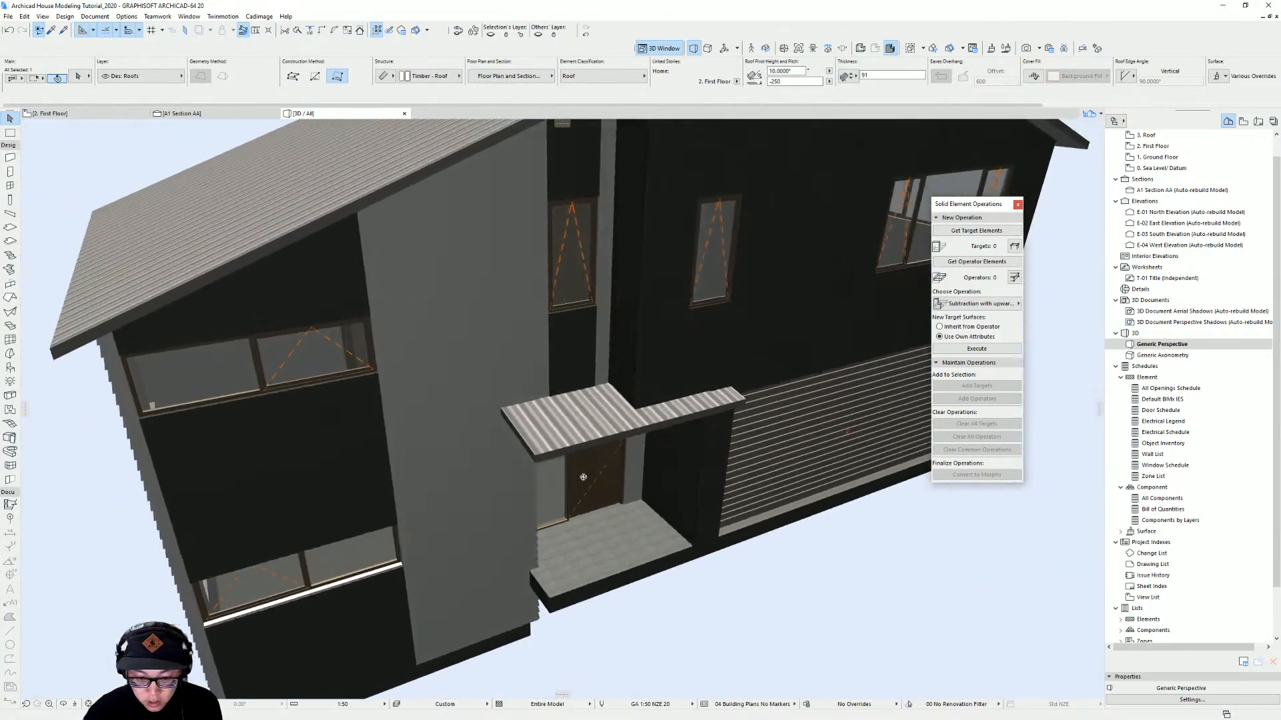
click(647, 428)
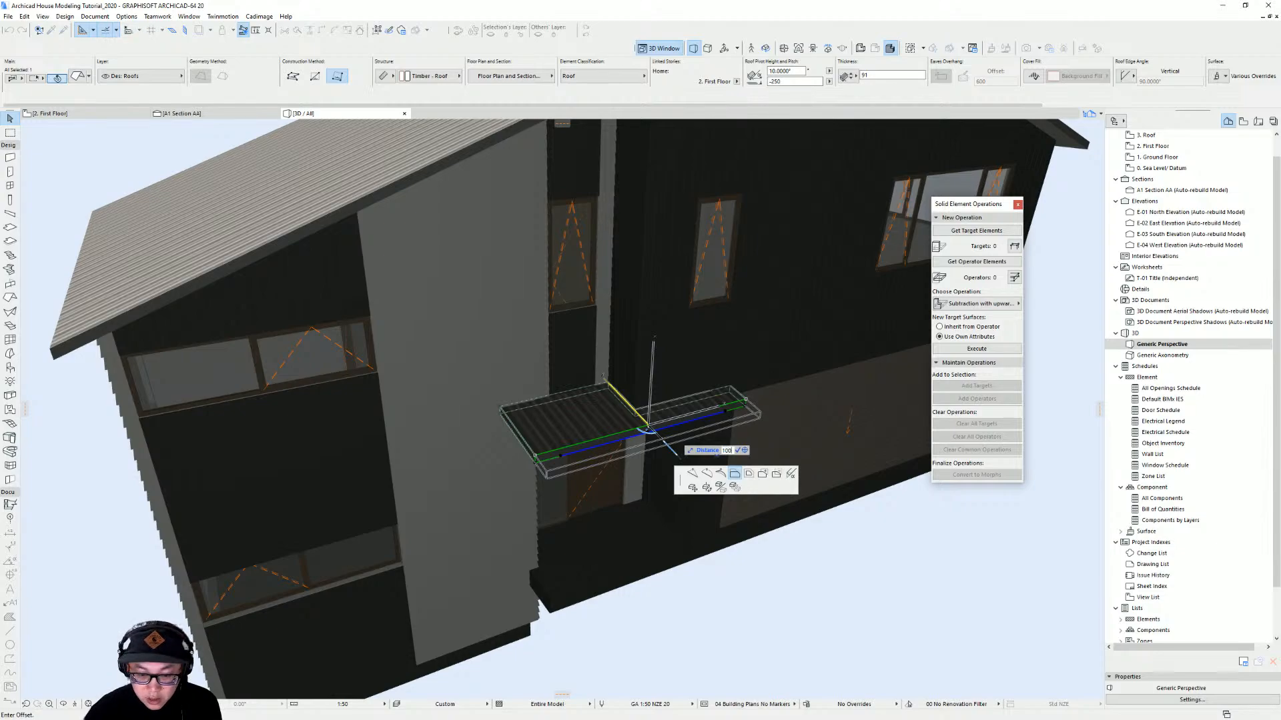
text(100)
key(Return)
Review the canopy in 3D and return to the floor plan
shift+middle_drag(681, 453, 499, 413)
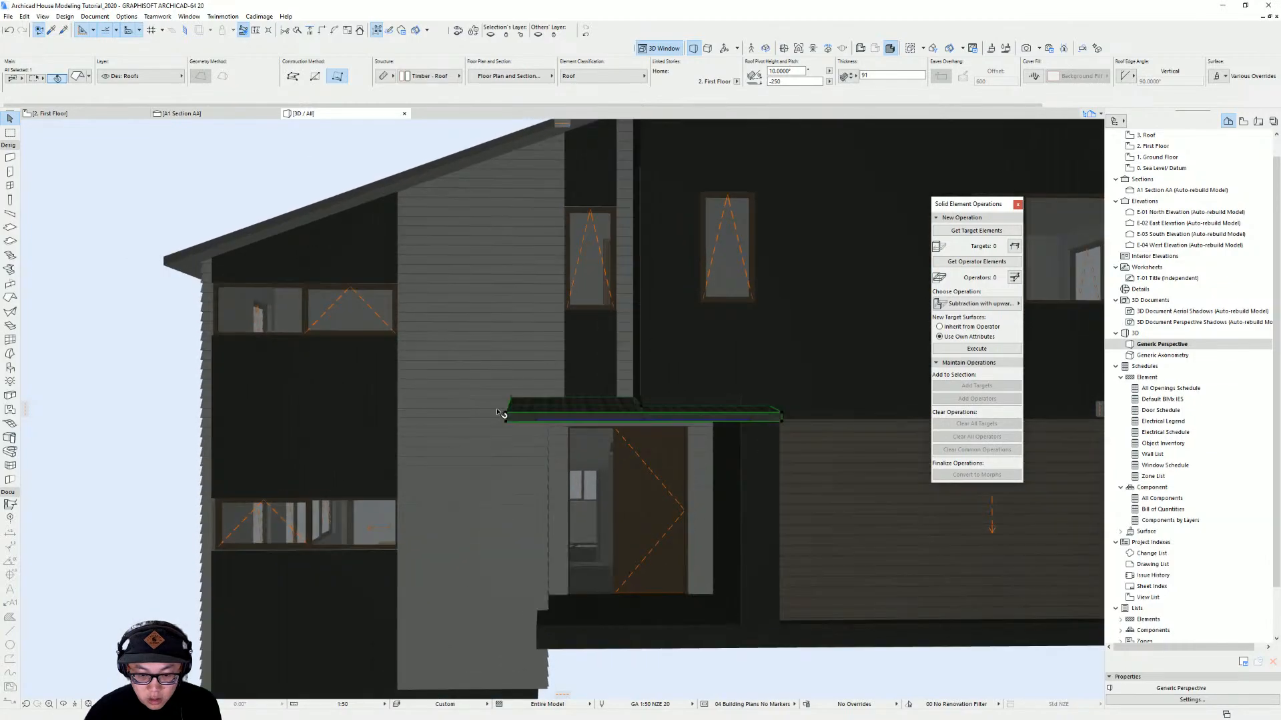
key(Escape)
key(F2)
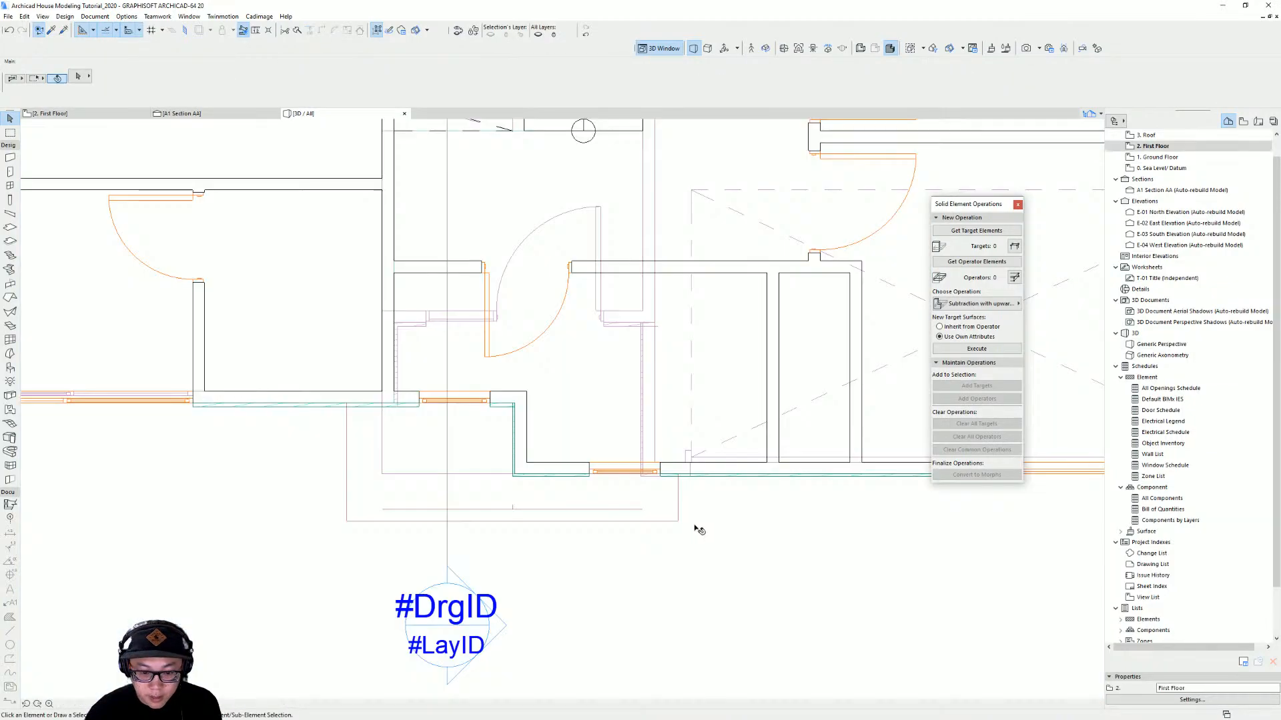
Examine the main roof's Cadimage covering on the roof story
scroll(514, 427, down, 5)
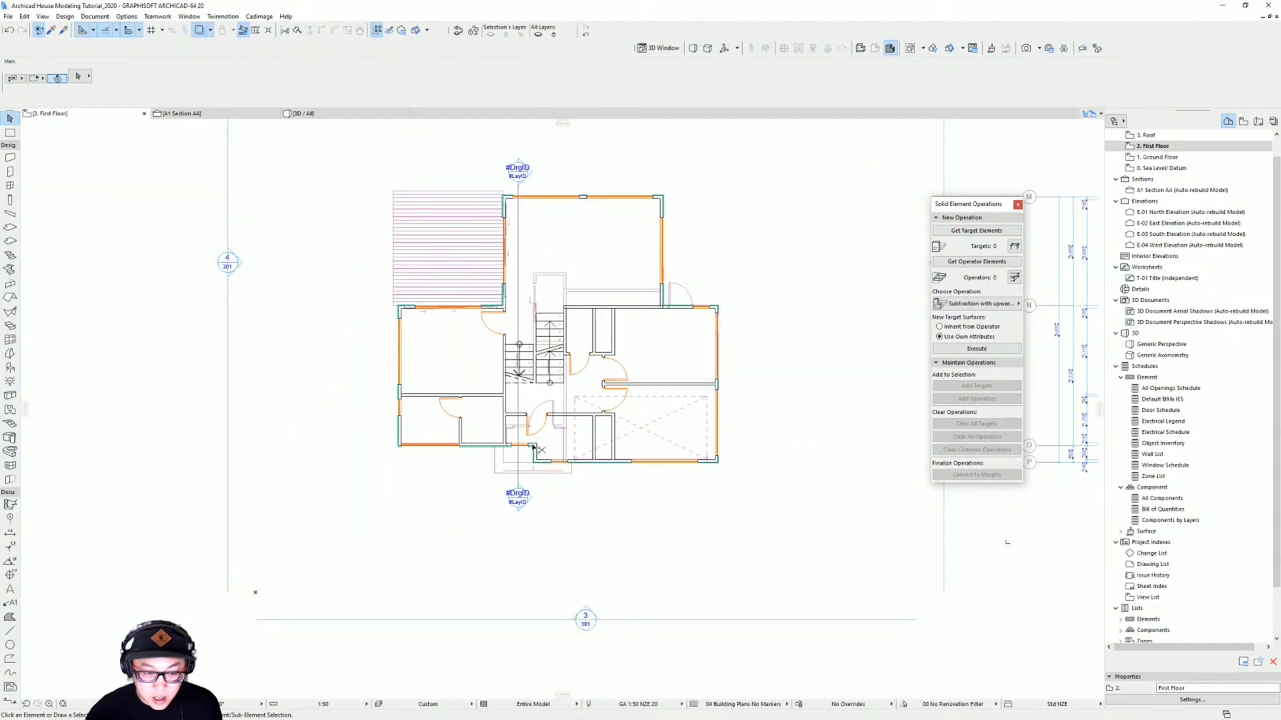
key(ctrl+Up)
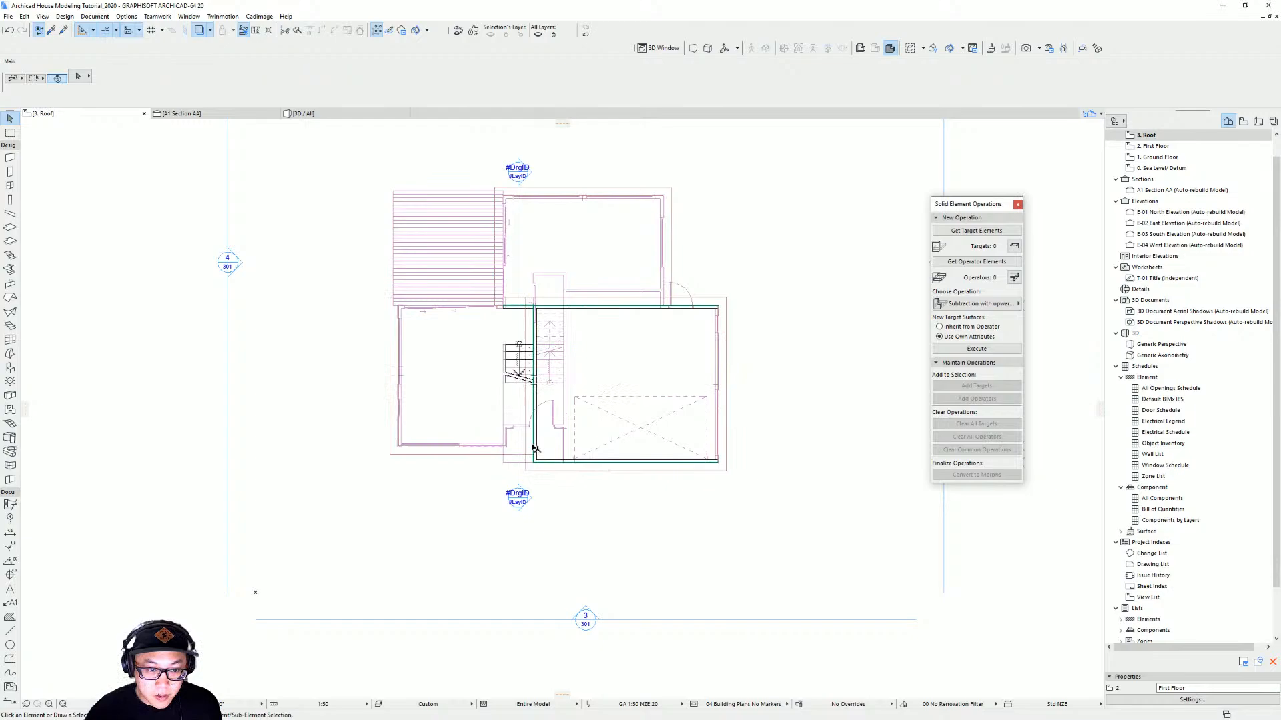
click(585, 36)
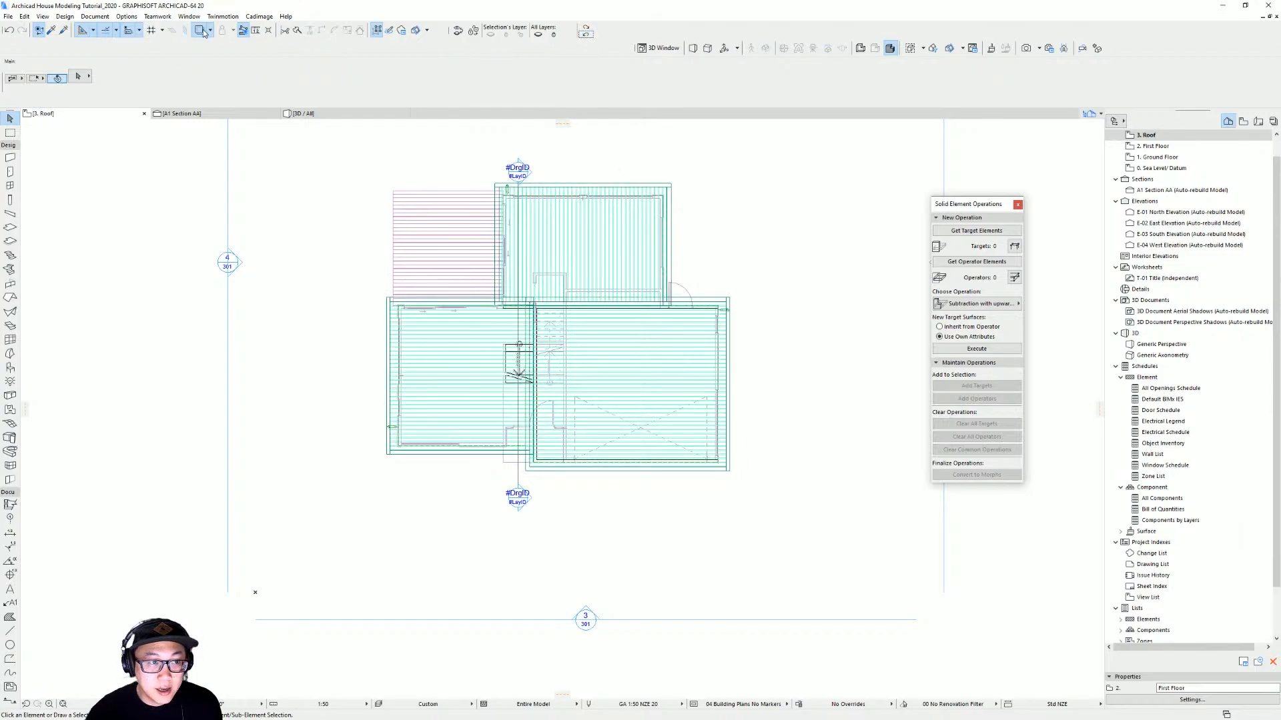
click(202, 32)
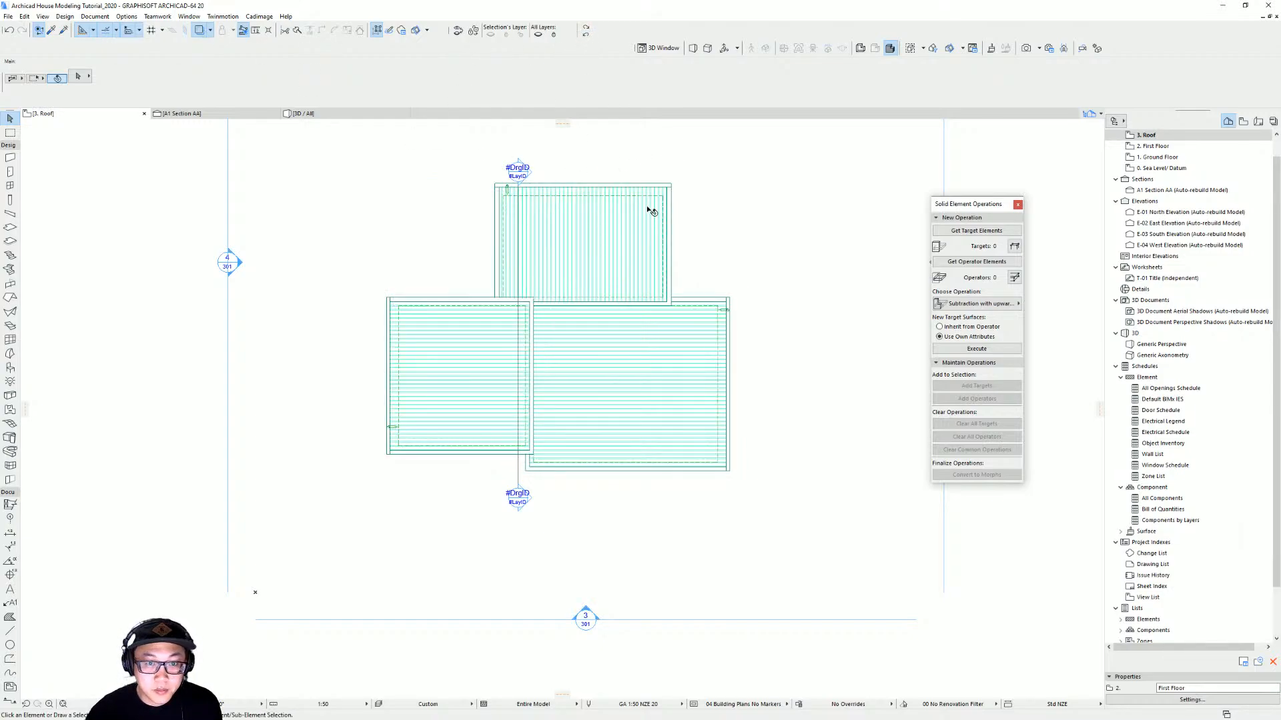
click(671, 183)
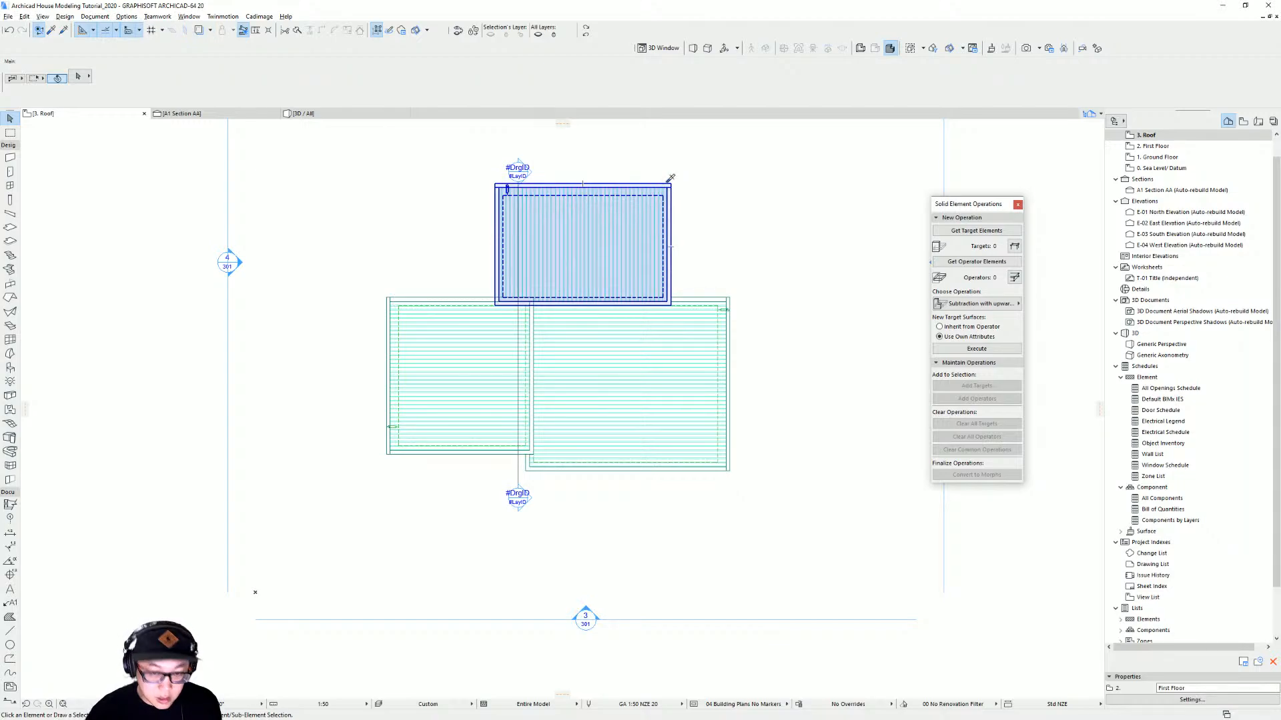
alt+click(667, 182)
key(ctrl+Down)
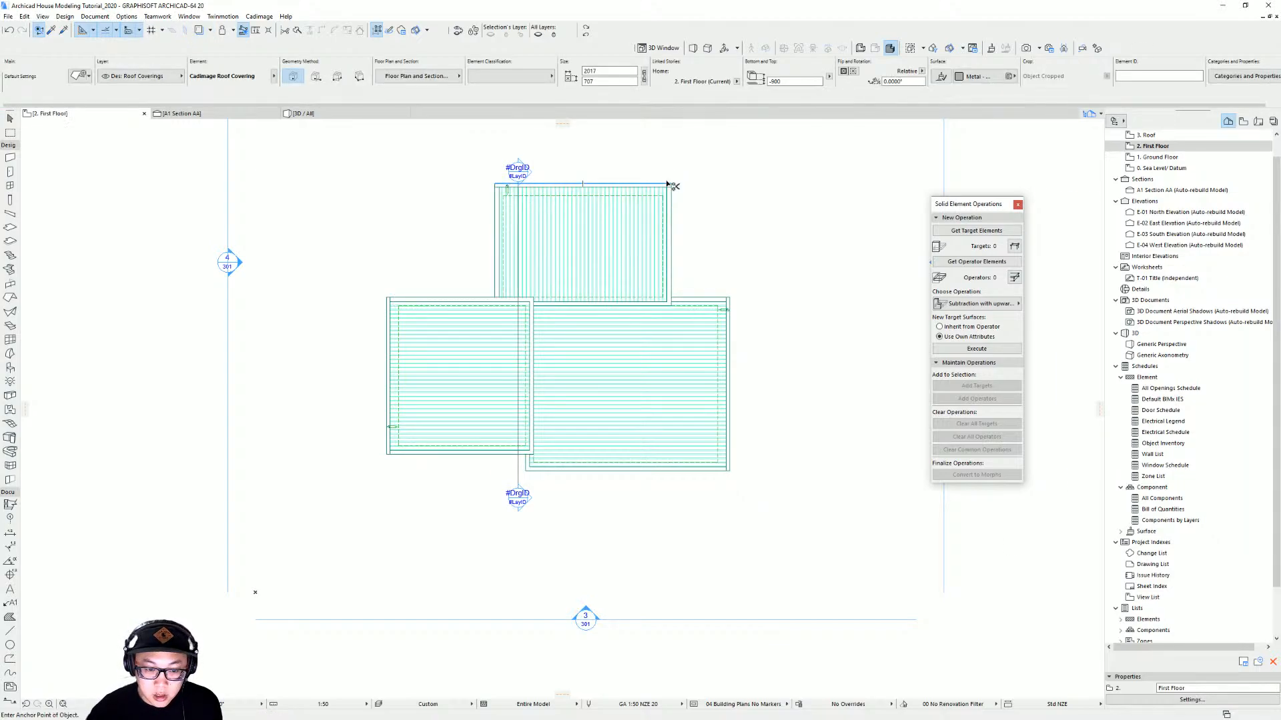
Select the entrance canopy roof on the first floor and apply a Cadimage roof covering to it
click(511, 447)
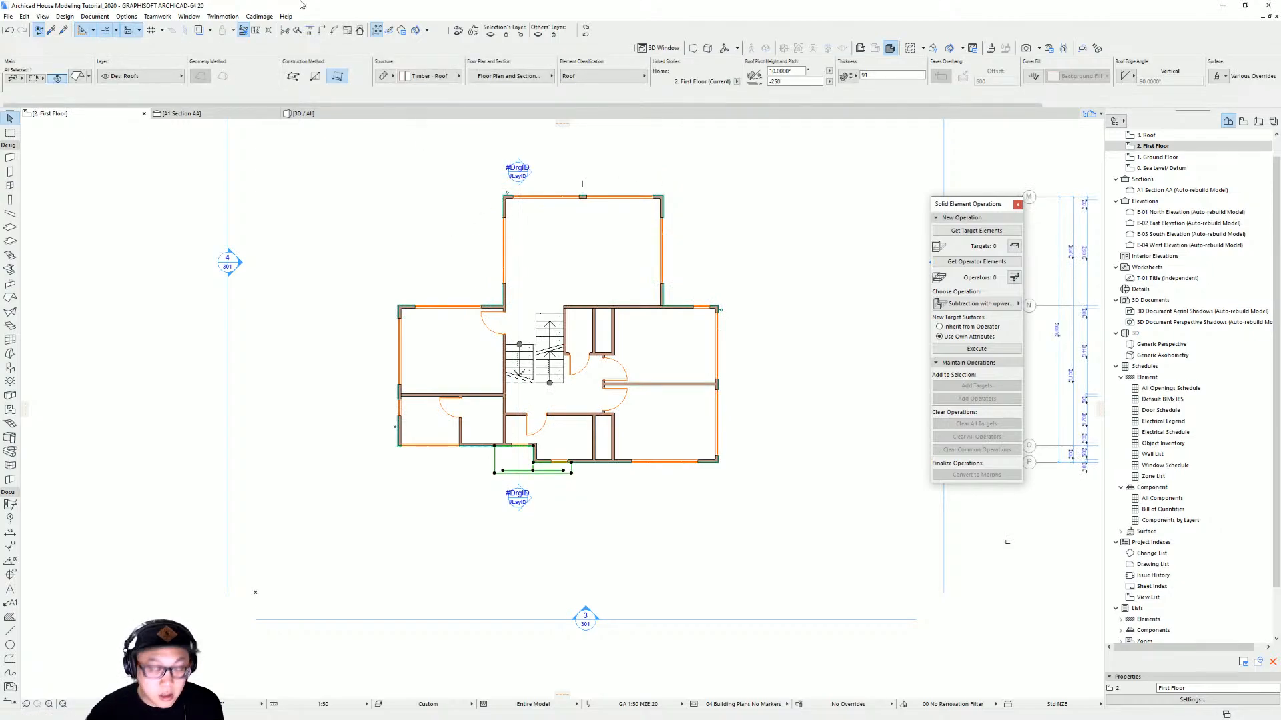
click(271, 17)
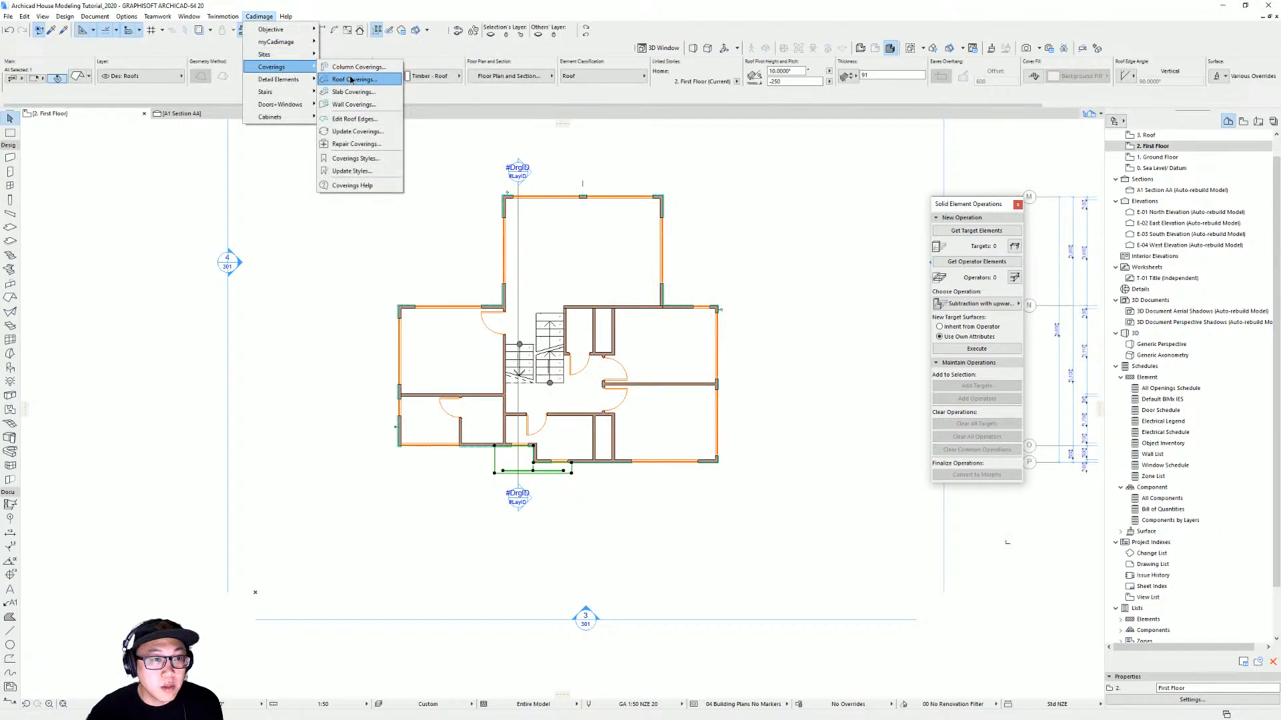
click(348, 79)
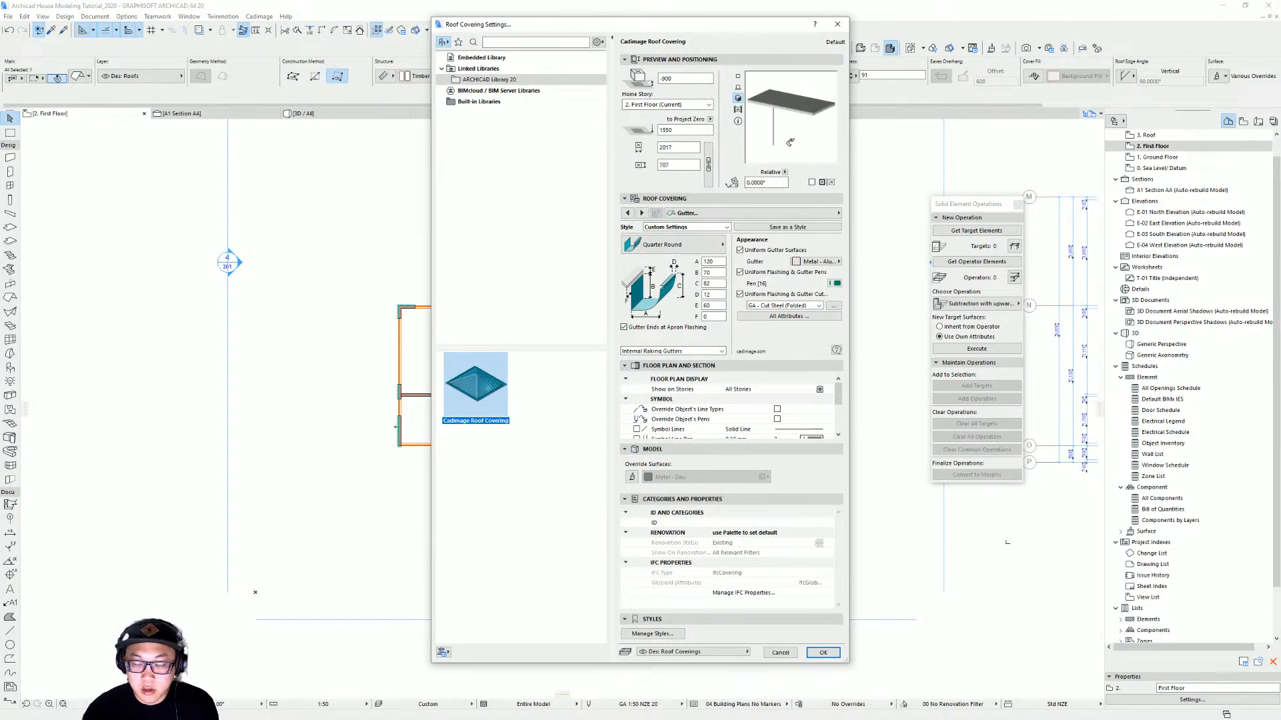
key(Return)
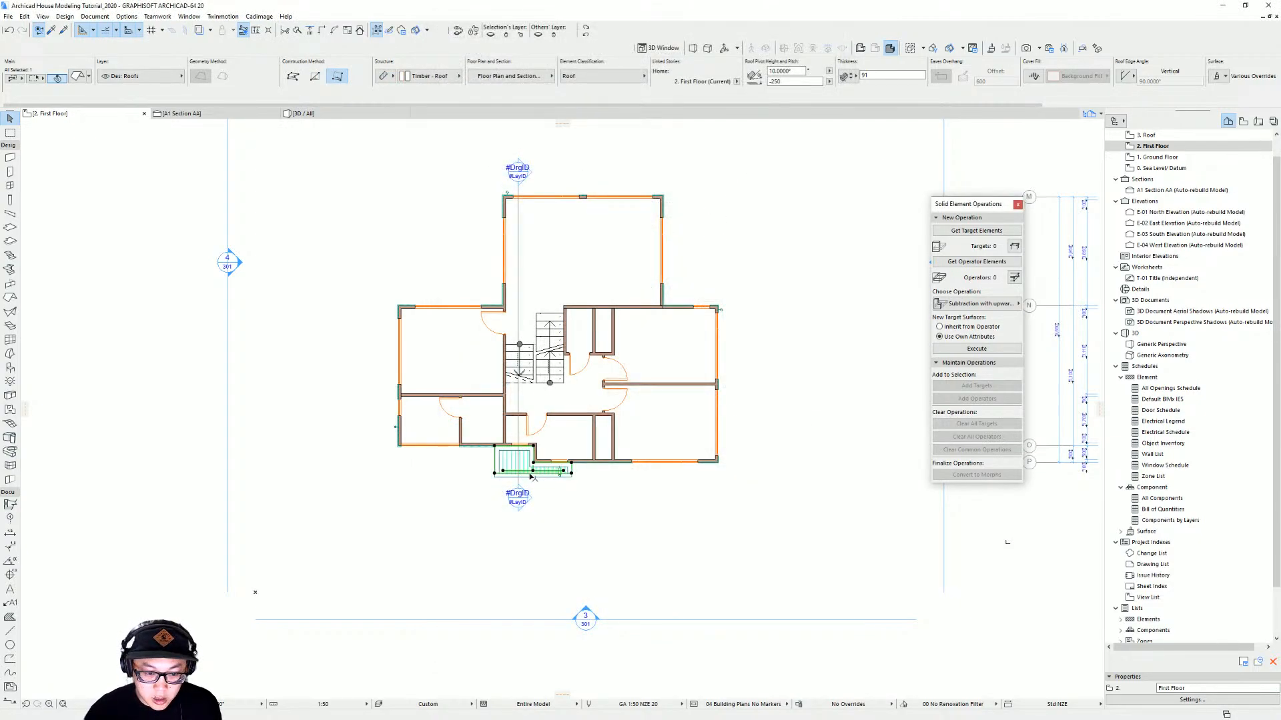
Inspect the canopy's new roof covering in plan and in 3D
scroll(534, 477, up, 5)
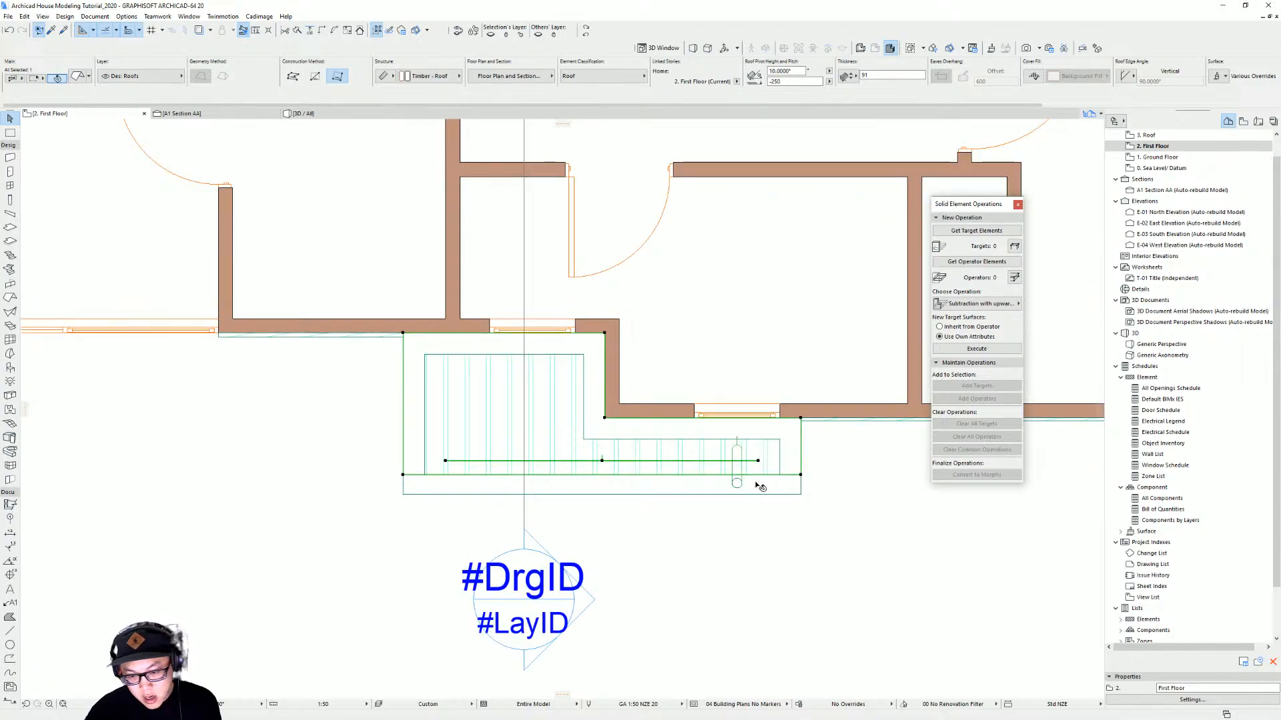
click(743, 500)
click(736, 487)
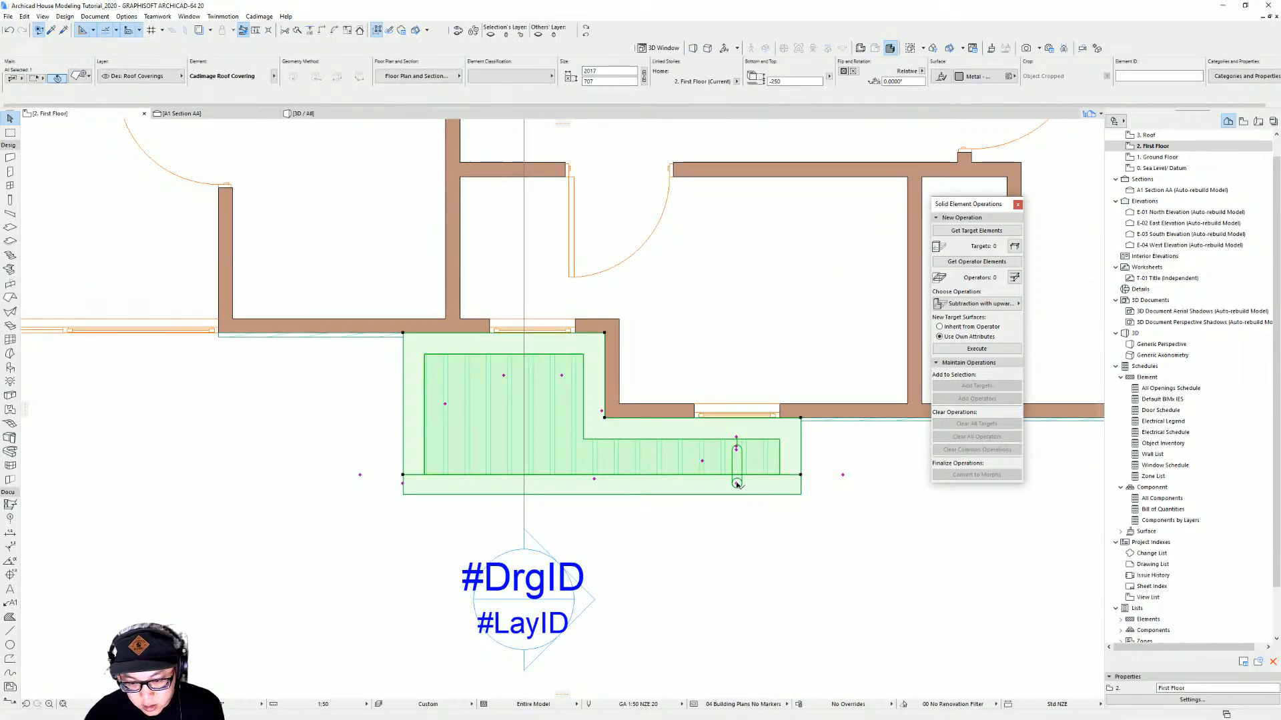
key(Escape)
key(F3)
shift+middle_drag(756, 492, 613, 375)
key(F2)
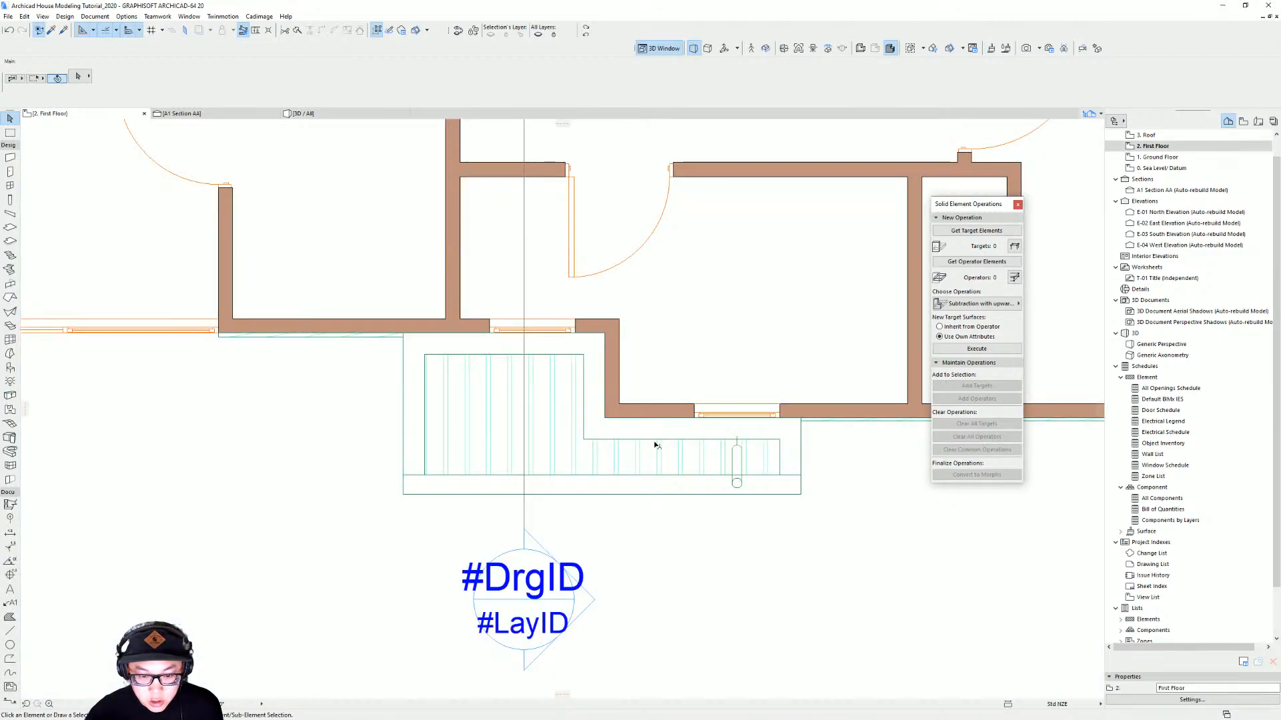
Show the ground floor as a trace reference beneath the first floor plan
right_click(1210, 164)
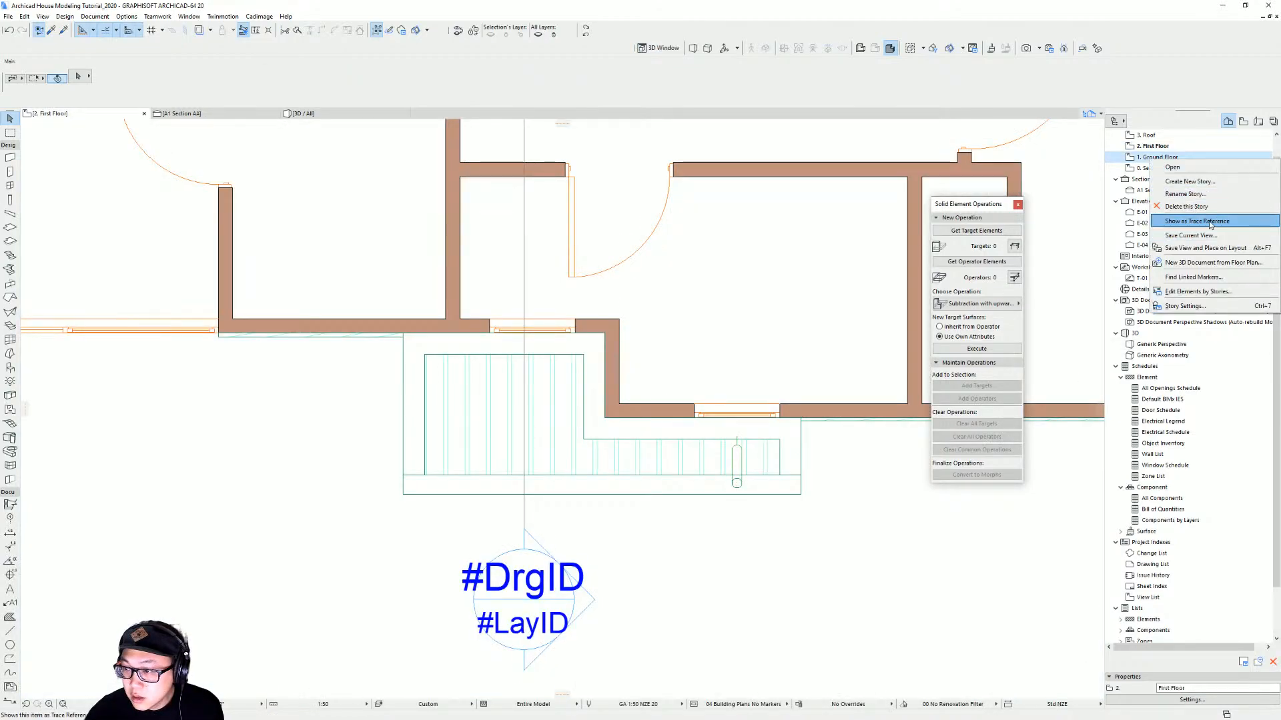
click(1194, 221)
middle_drag(793, 448, 656, 434)
Move the canopy covering's downpipe to the corner where the canopy meets the wall
click(578, 469)
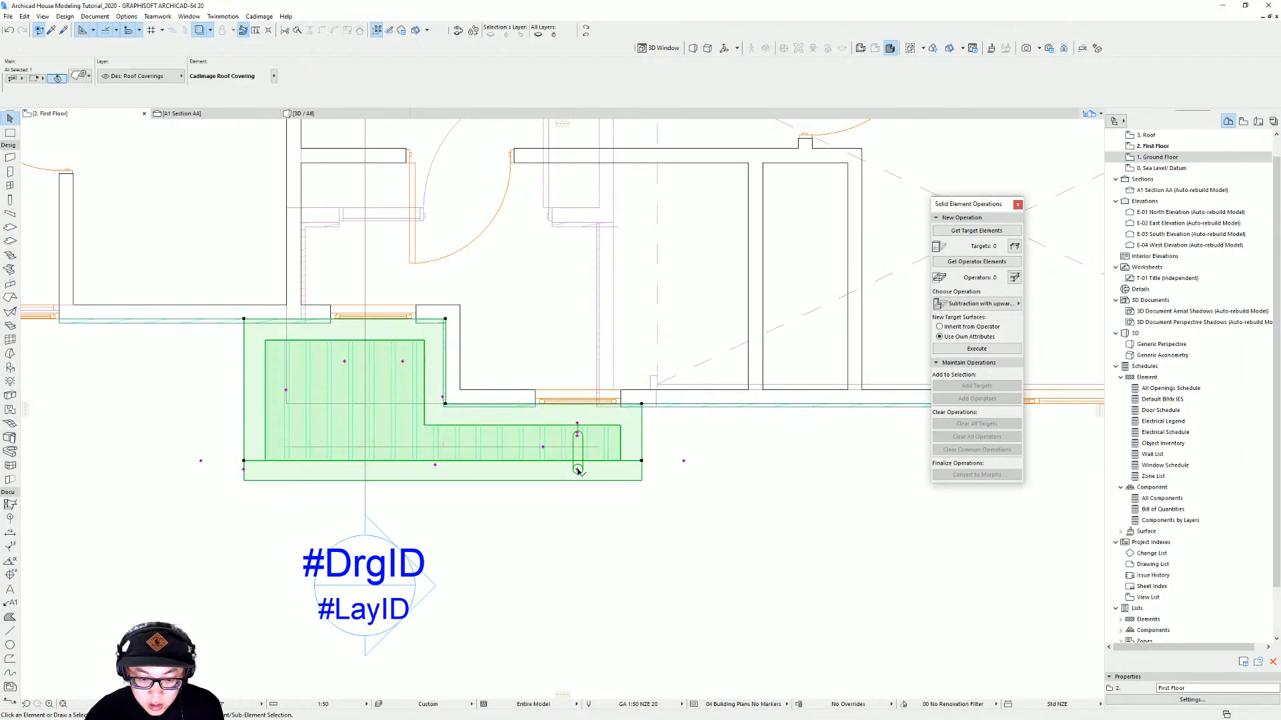
click(577, 470)
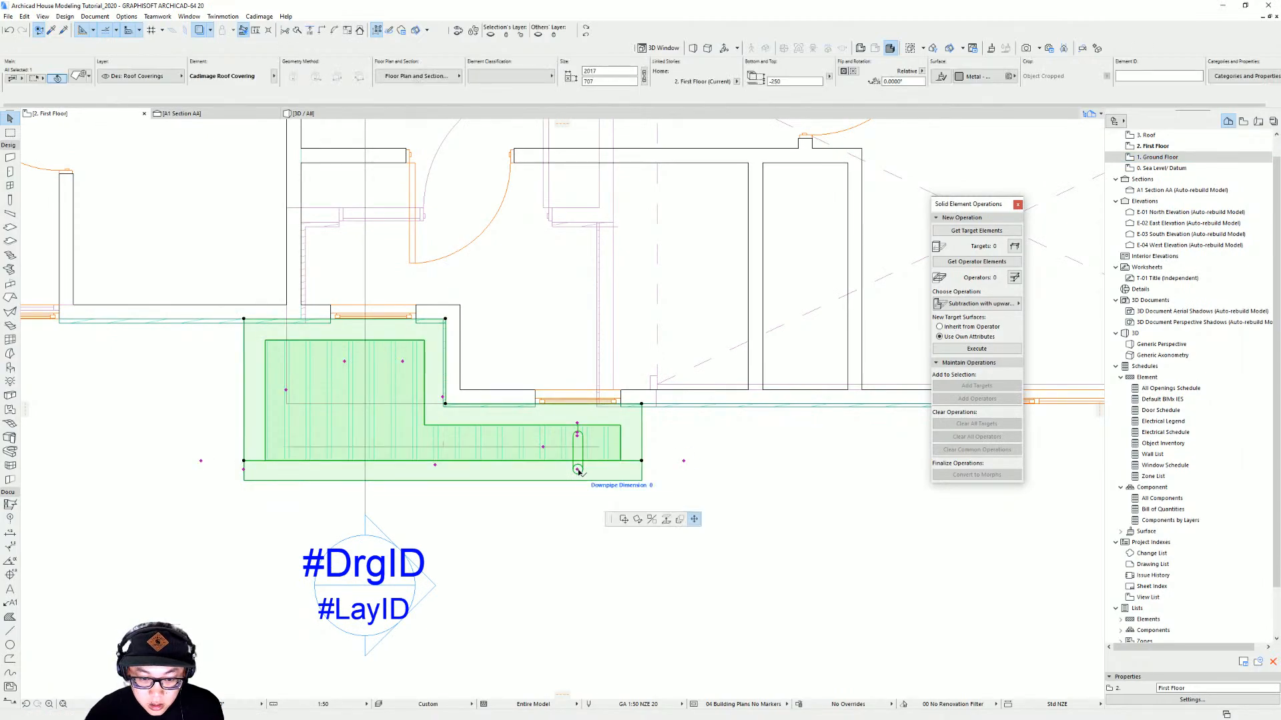
click(621, 406)
key(ctrl+m)
scroll(621, 409, up, 3)
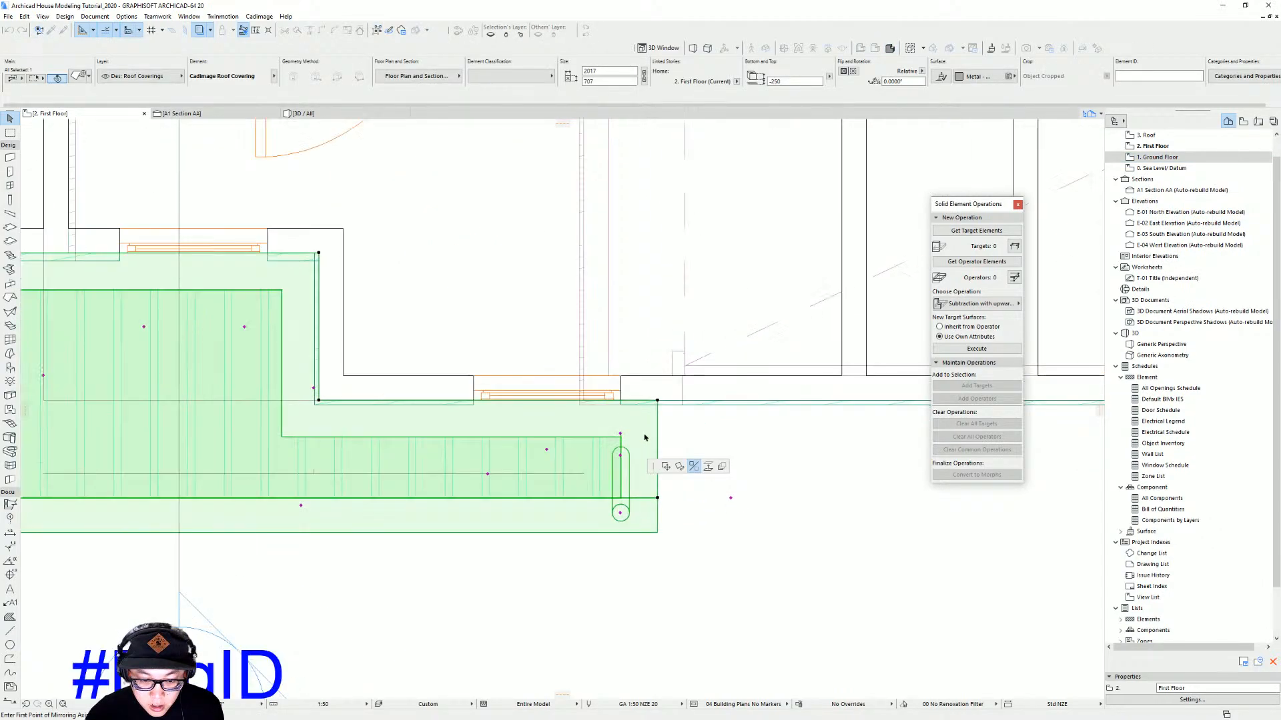
key(Escape)
click(620, 434)
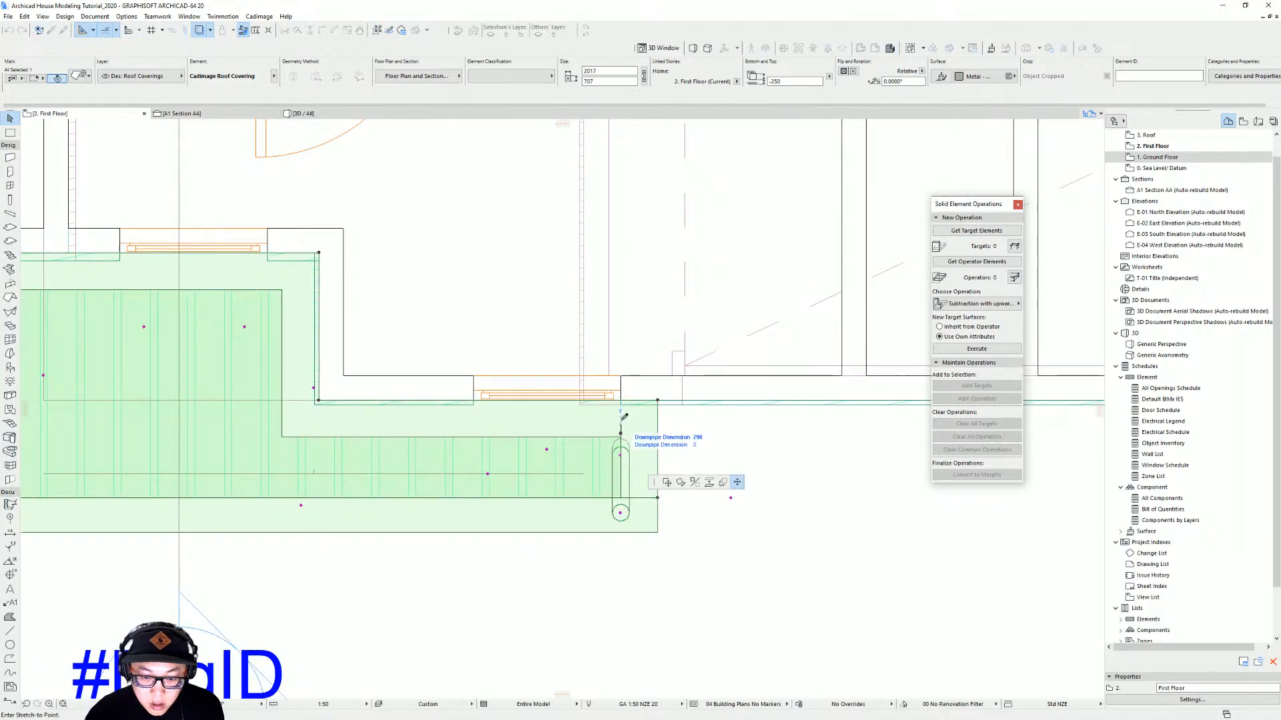
key(Escape)
key(Escape)
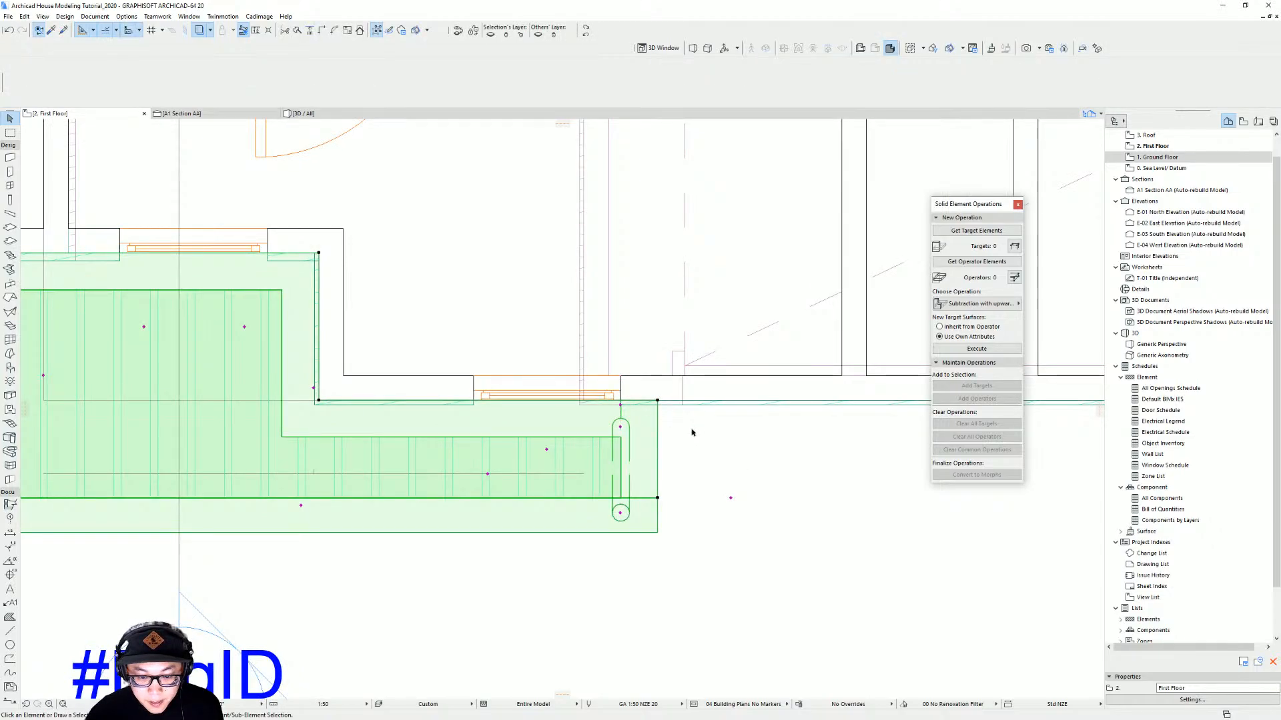
In 3D, shorten the canopy downpipe so it ends at the deck level
key(F3)
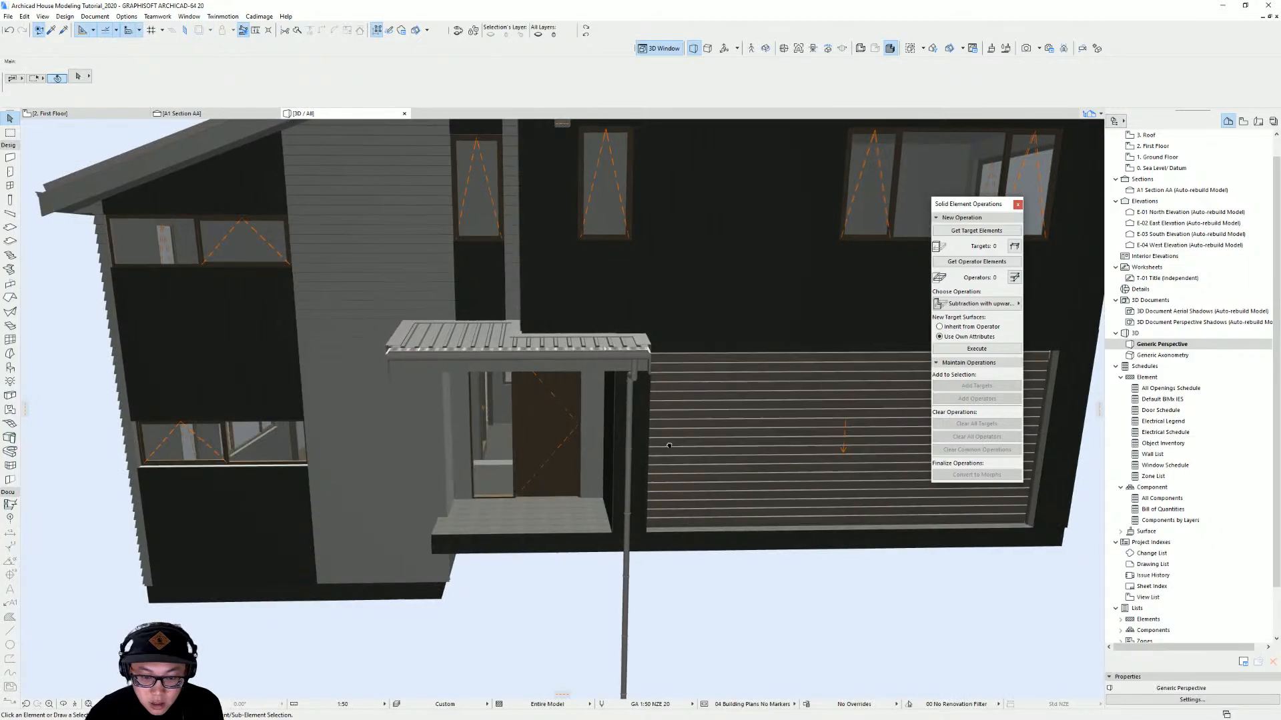
shift+middle_drag(674, 446, 627, 605)
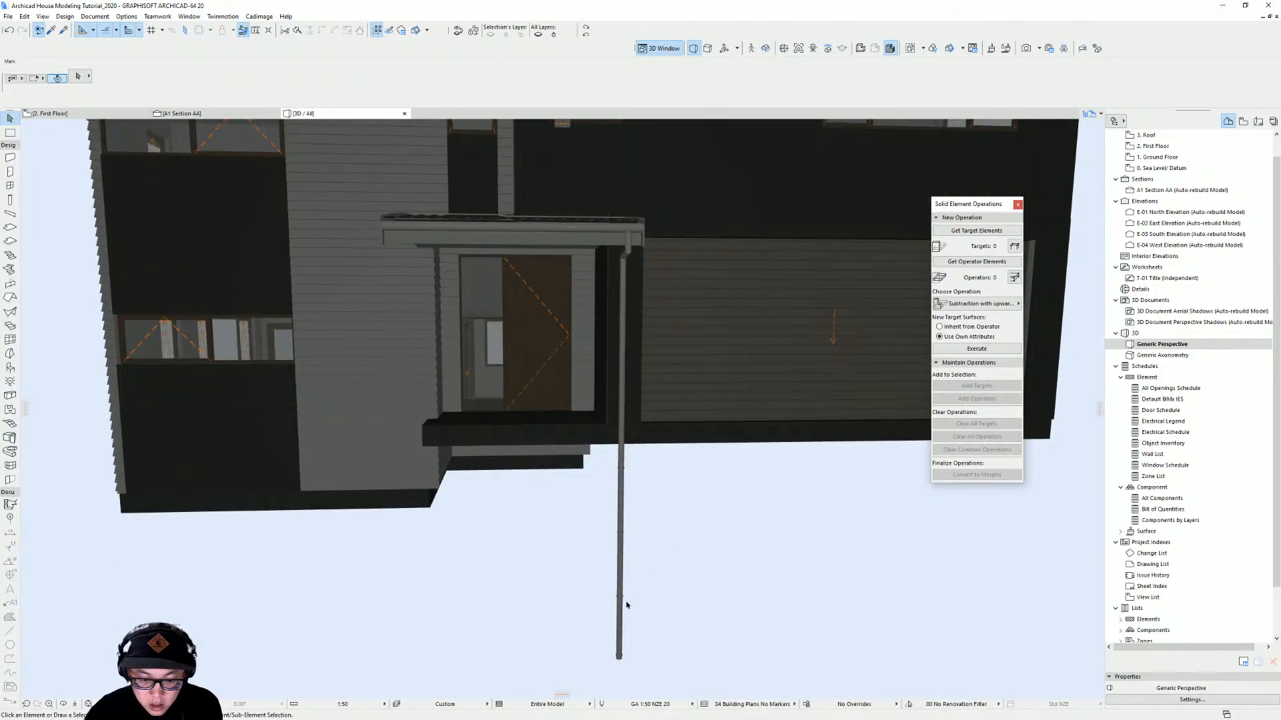
click(619, 660)
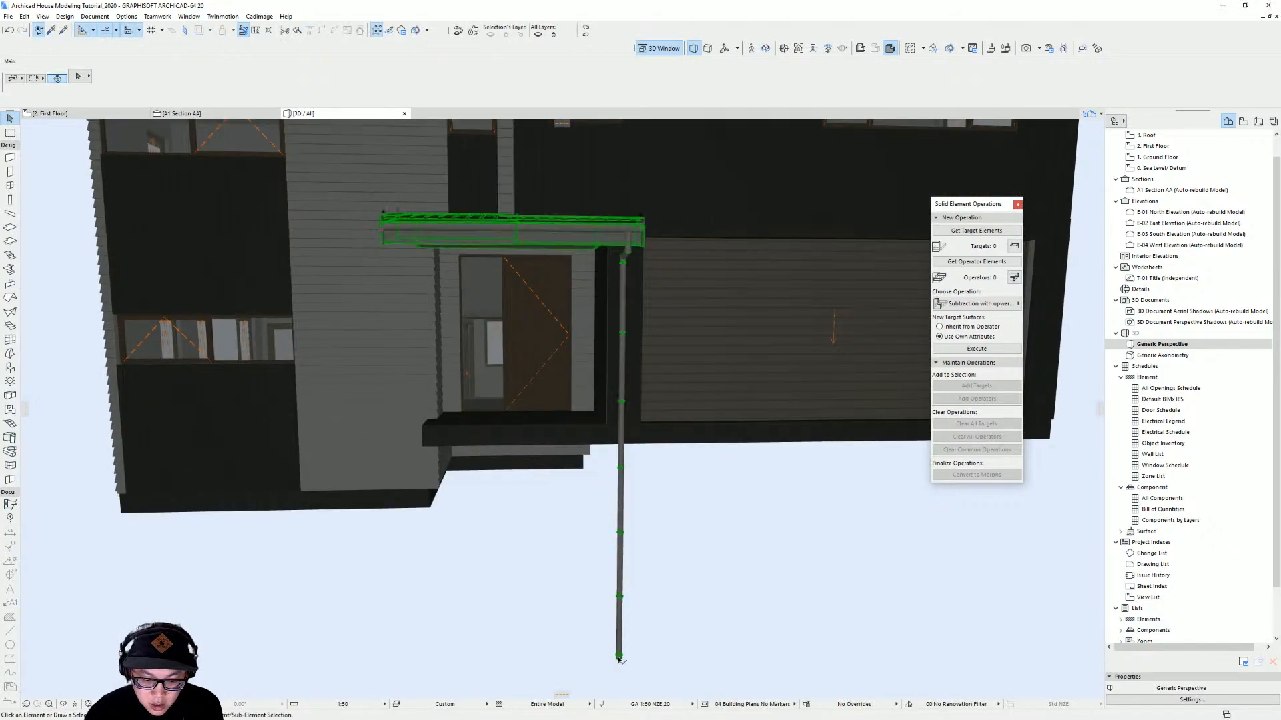
click(619, 656)
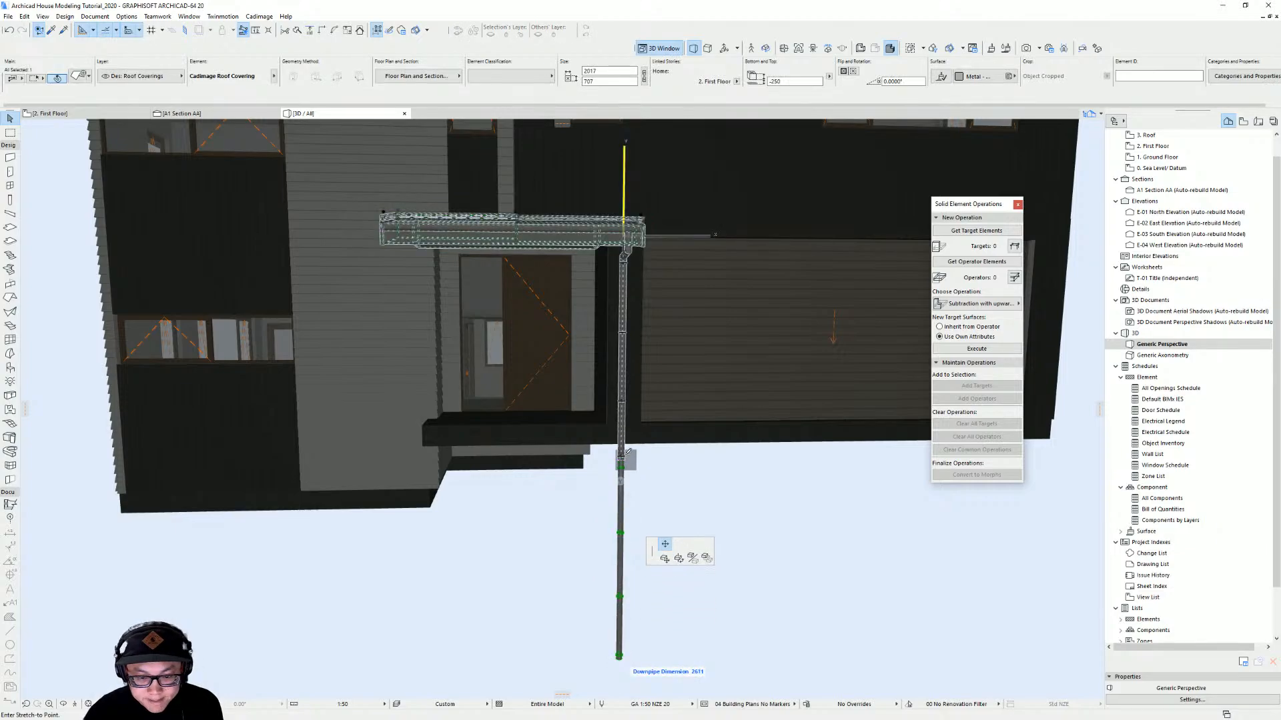
click(426, 442)
shift+middle_drag(479, 409, 223, 338)
shift+middle_drag(647, 360, 635, 502)
shift+middle_drag(475, 510, 517, 379)
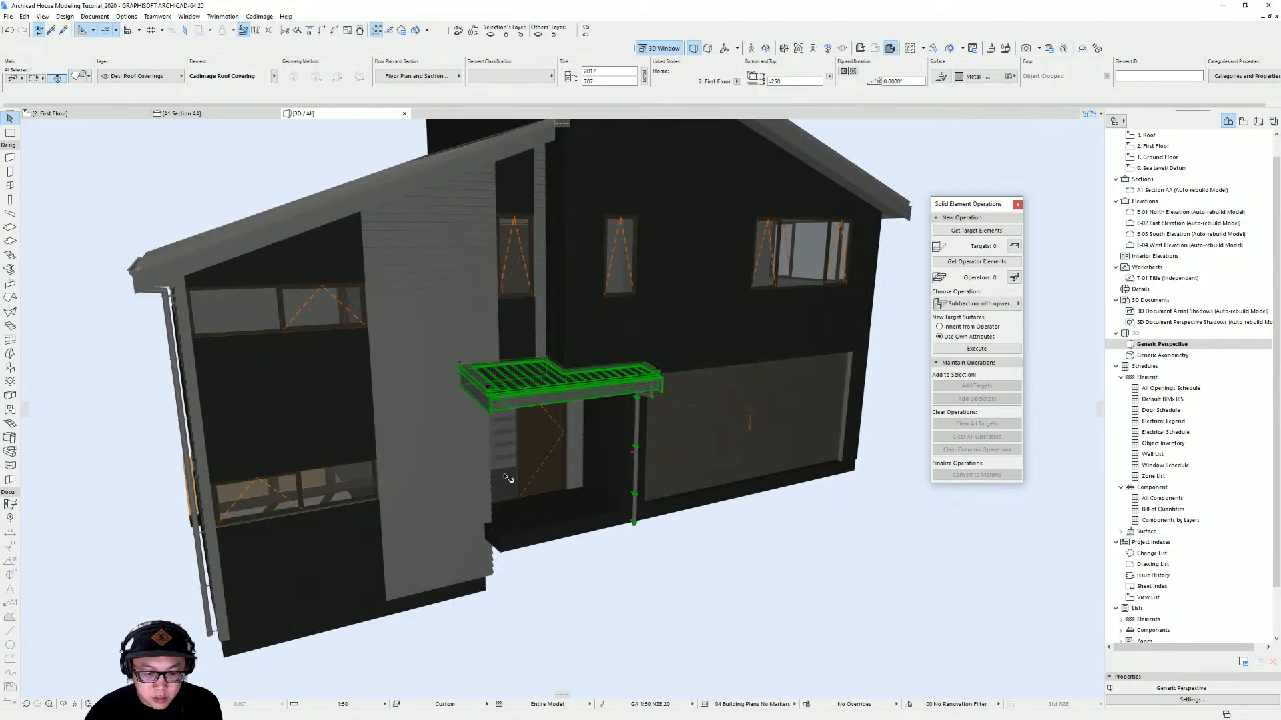
key(Escape)
key(F2)
On the ground floor, place a 100 × 100 mm column at the canopy's outer front corner
scroll(734, 439, down, 2)
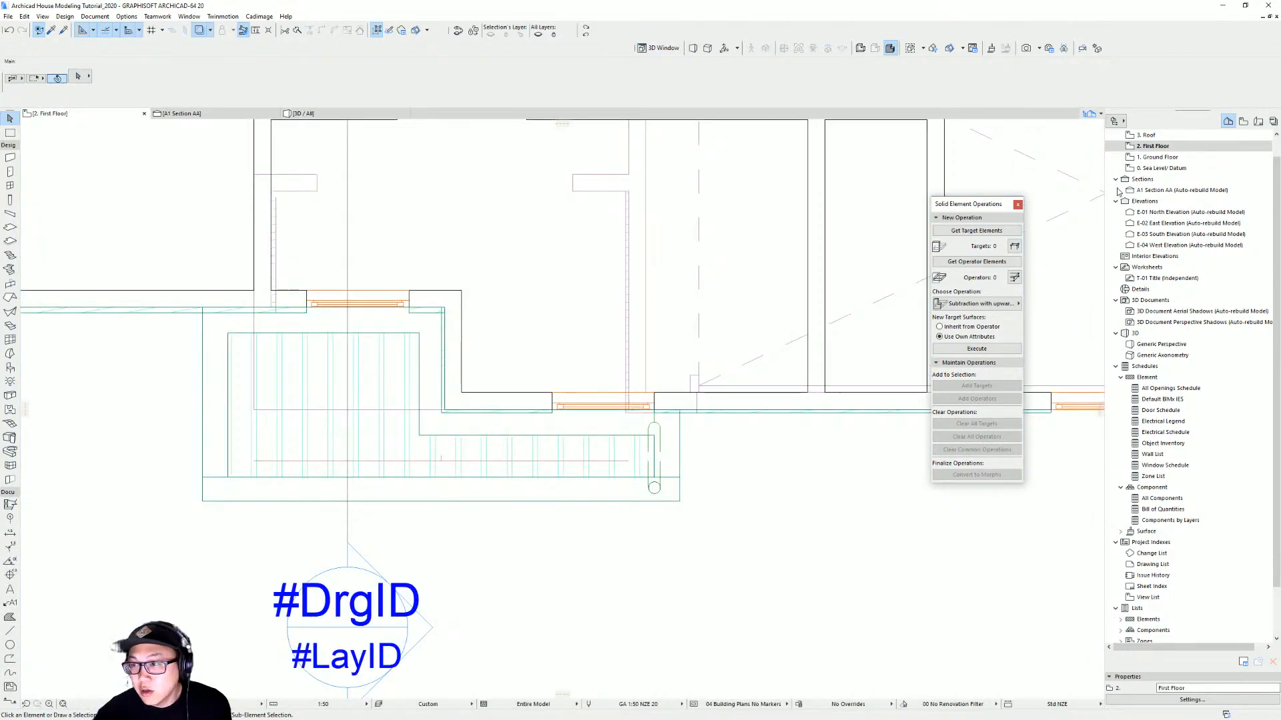
click(1169, 161)
double_click(1172, 161)
scroll(653, 428, down, 3)
middle_drag(646, 426, 602, 548)
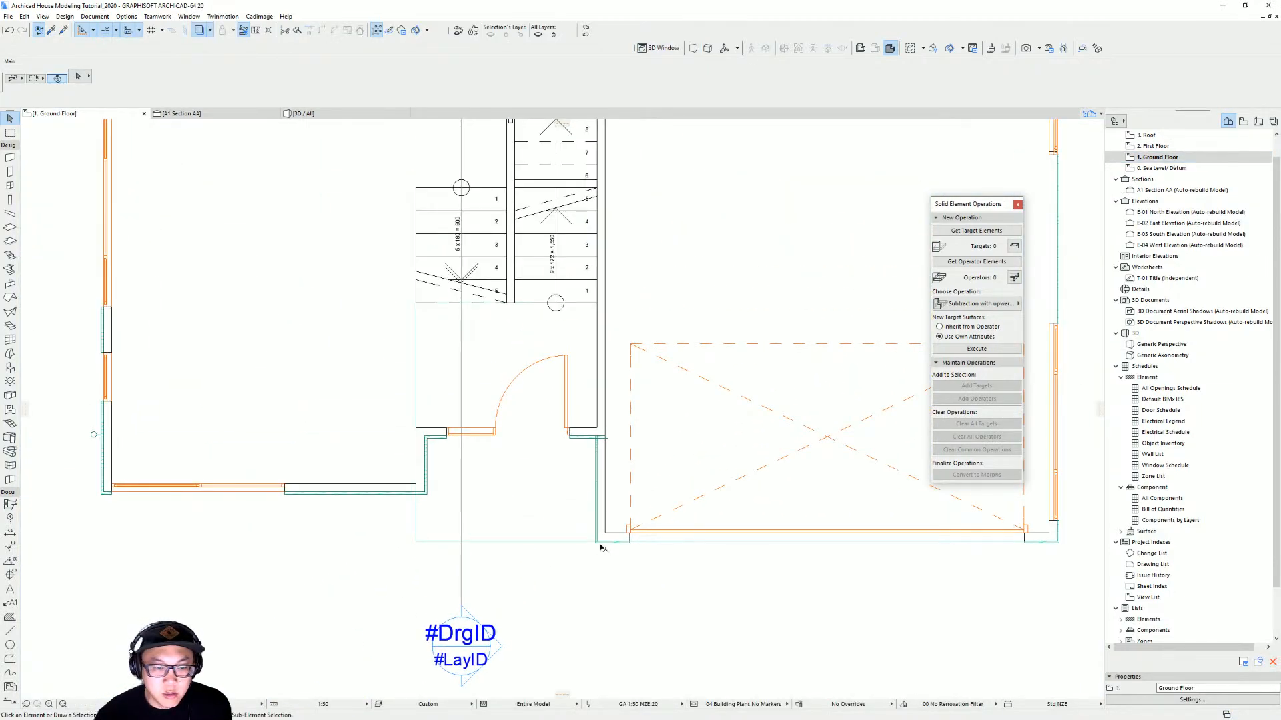
middle_drag(94, 228, 132, 192)
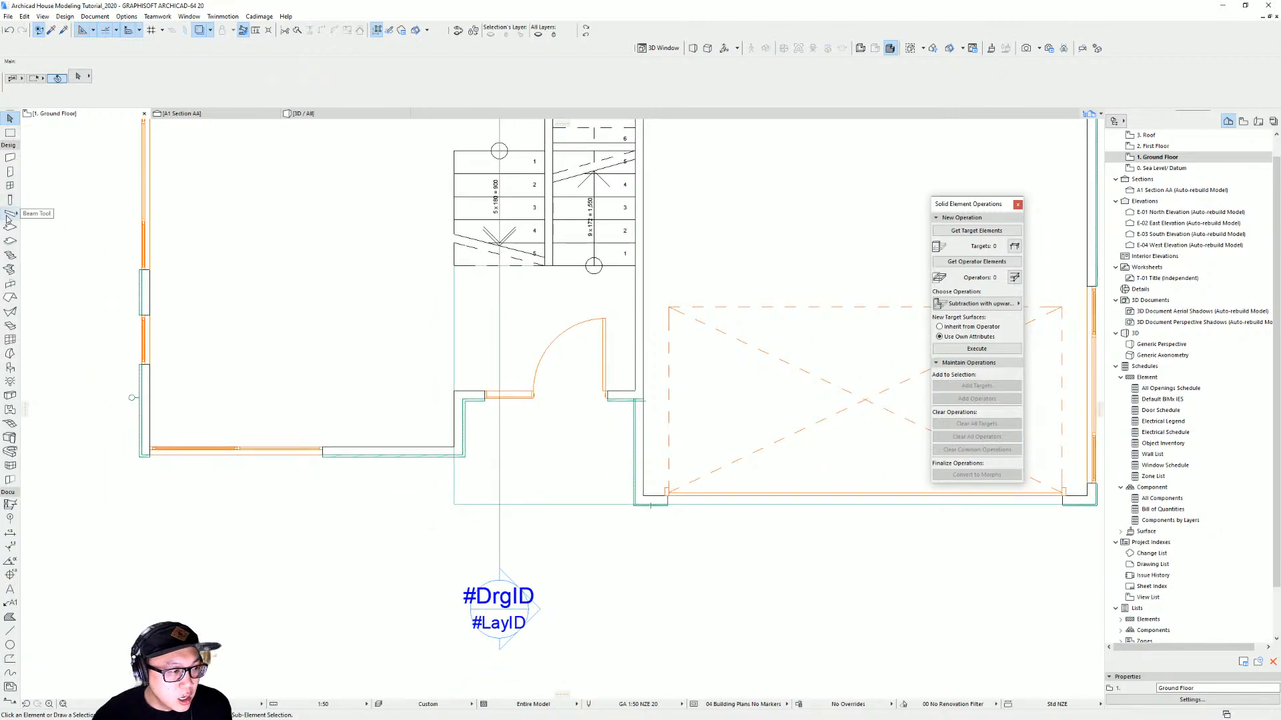
click(8, 201)
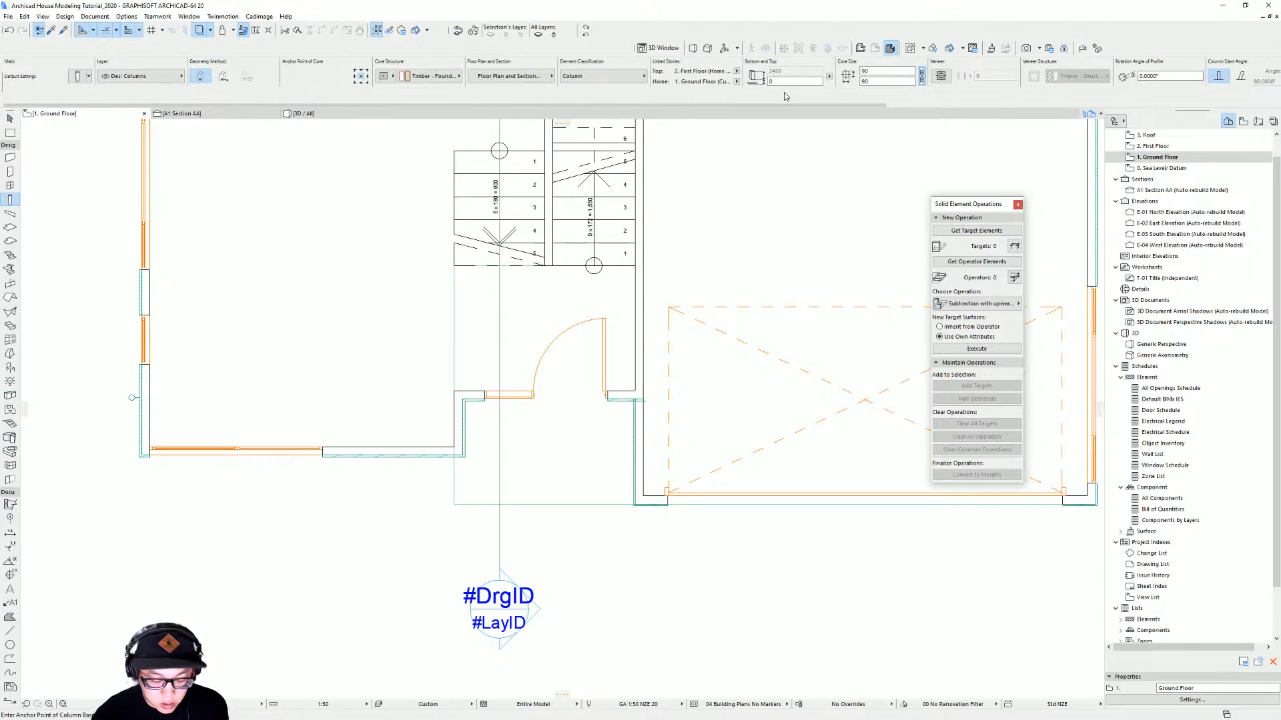
key(ctrl+t)
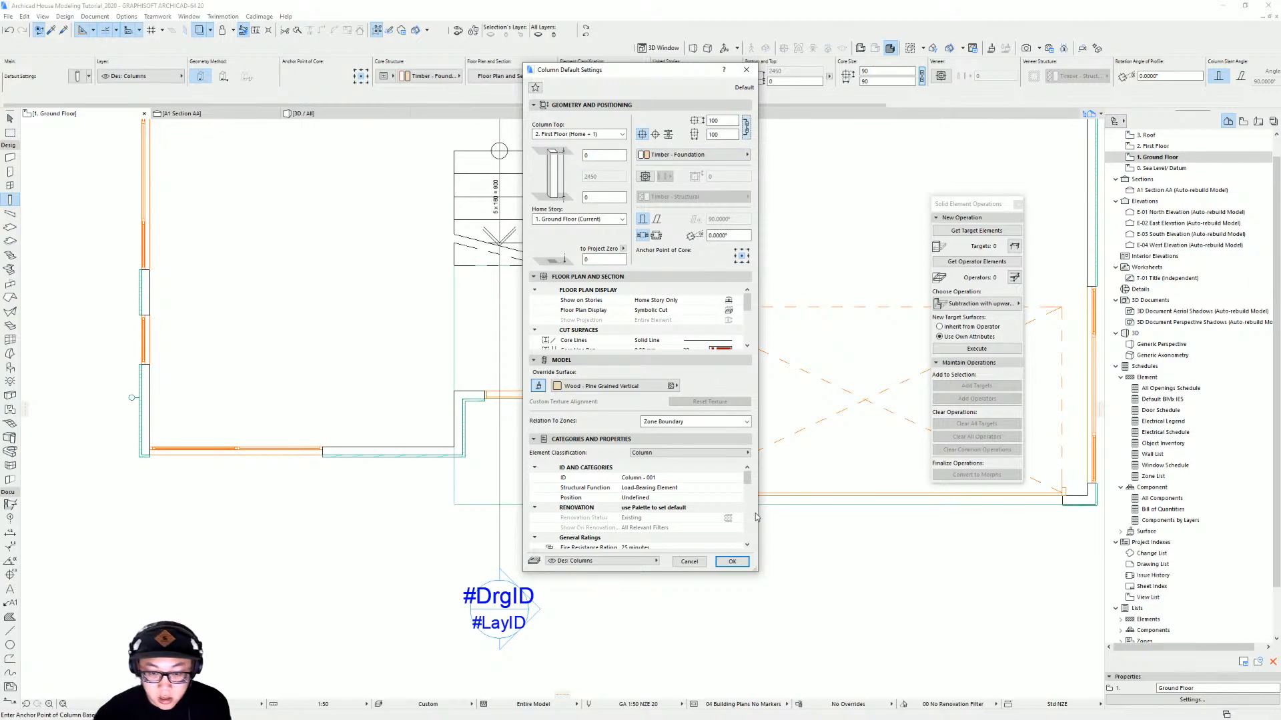
click(742, 564)
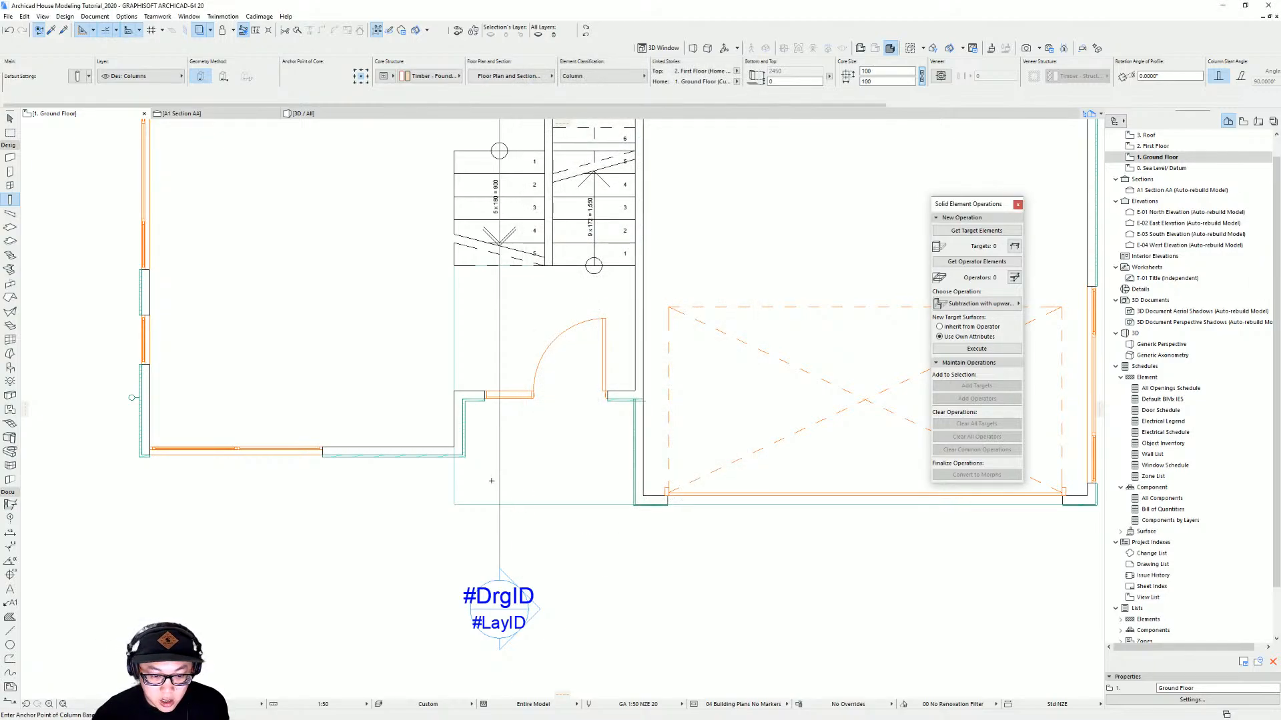
key(Escape)
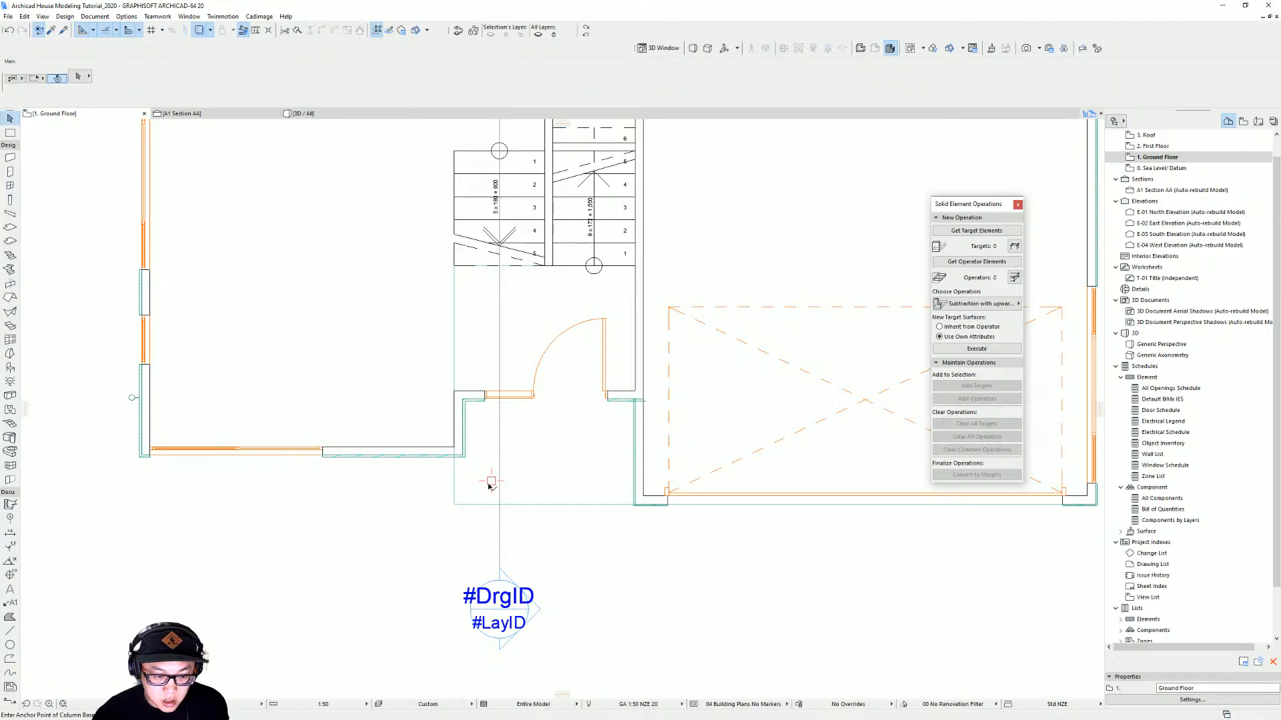
click(487, 485)
key(ctrl+d)
click(488, 486)
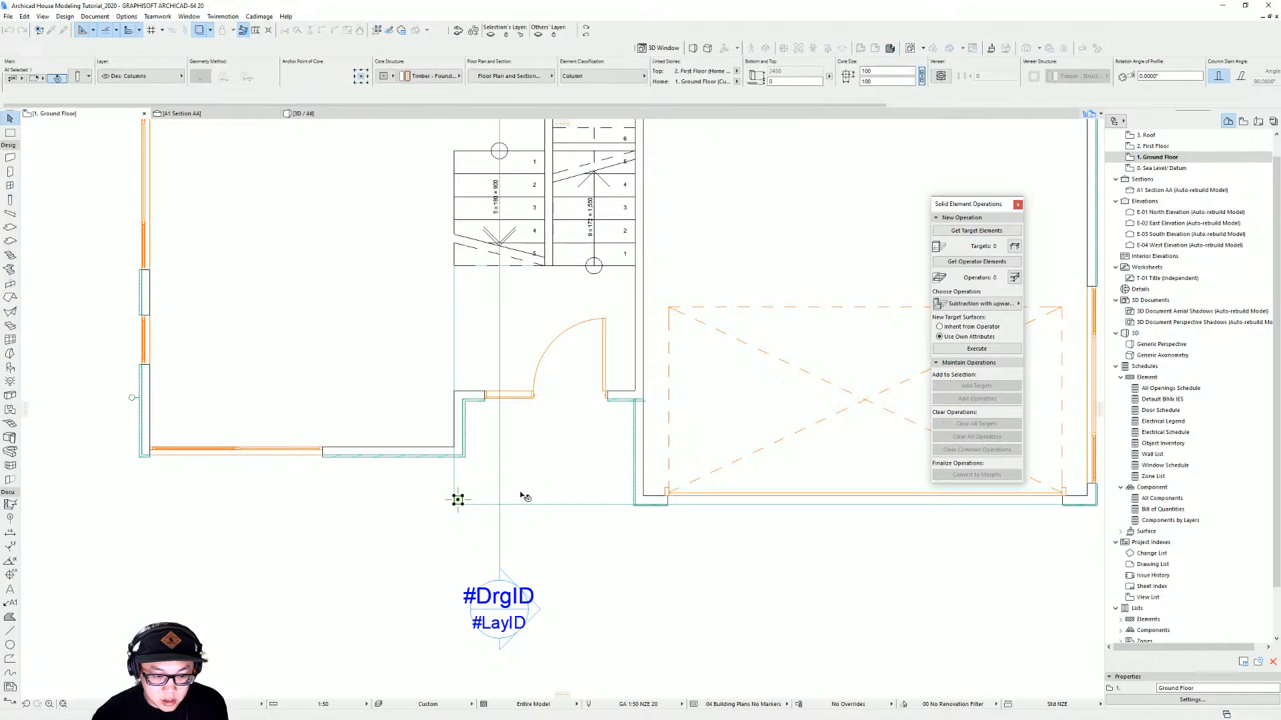
key(Escape)
In 3D, select the new canopy column and lower its top so it ends beneath the canopy, about 2250 mm high
key(F3)
scroll(509, 349, up, 4)
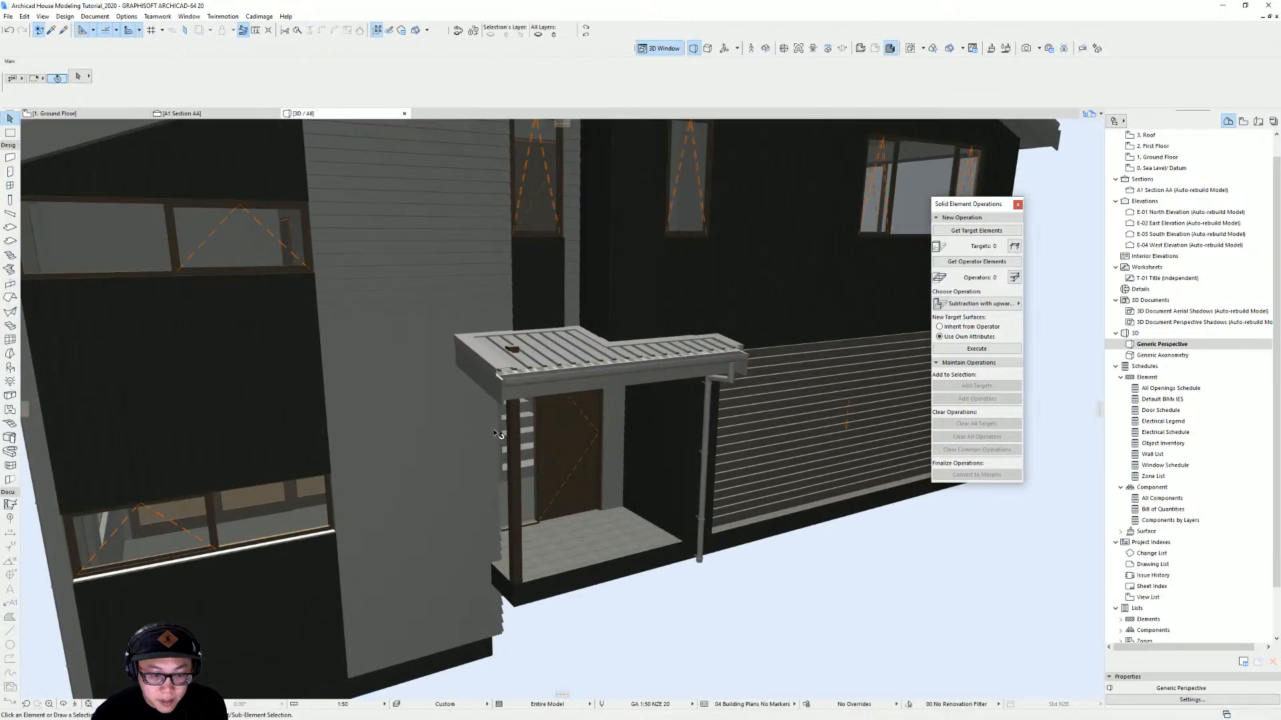
mouse_move(509, 349)
shift+middle_down()
mouse_move(480, 331)
mouse_move(430, 398)
mouse_move(507, 372)
shift+middle_up()
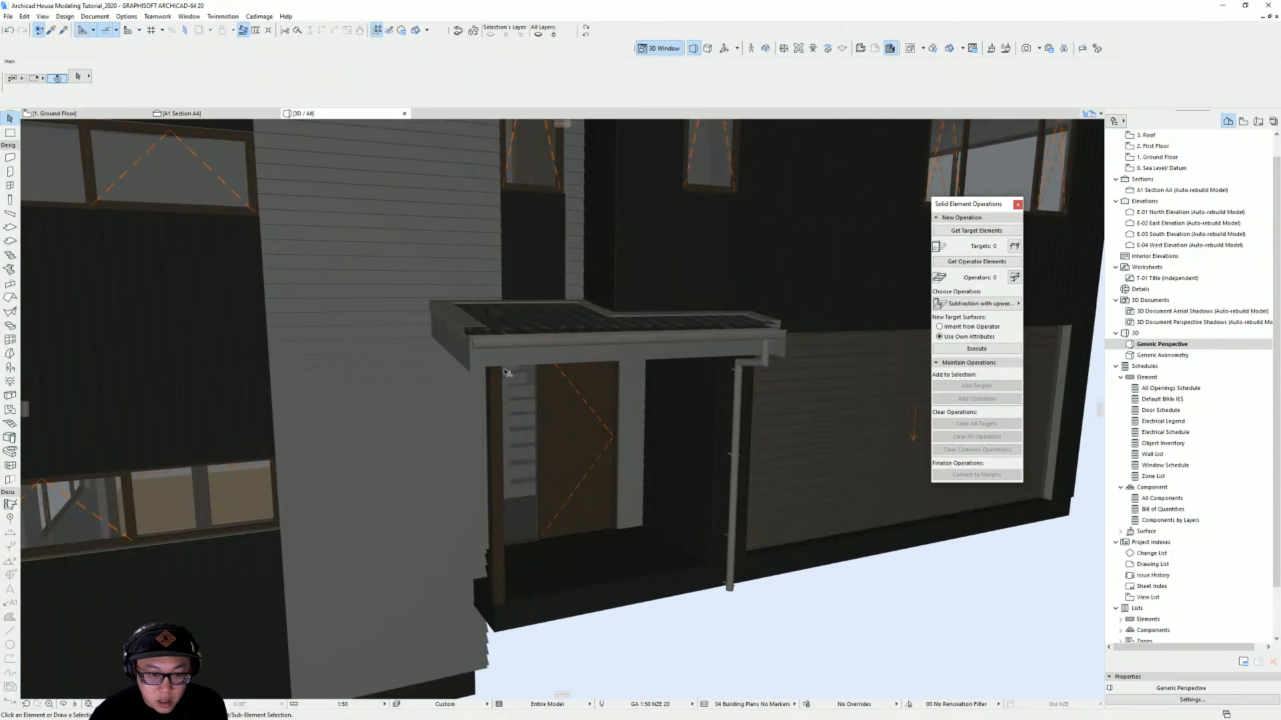
shift+middle_drag(494, 327, 519, 361)
click(522, 352)
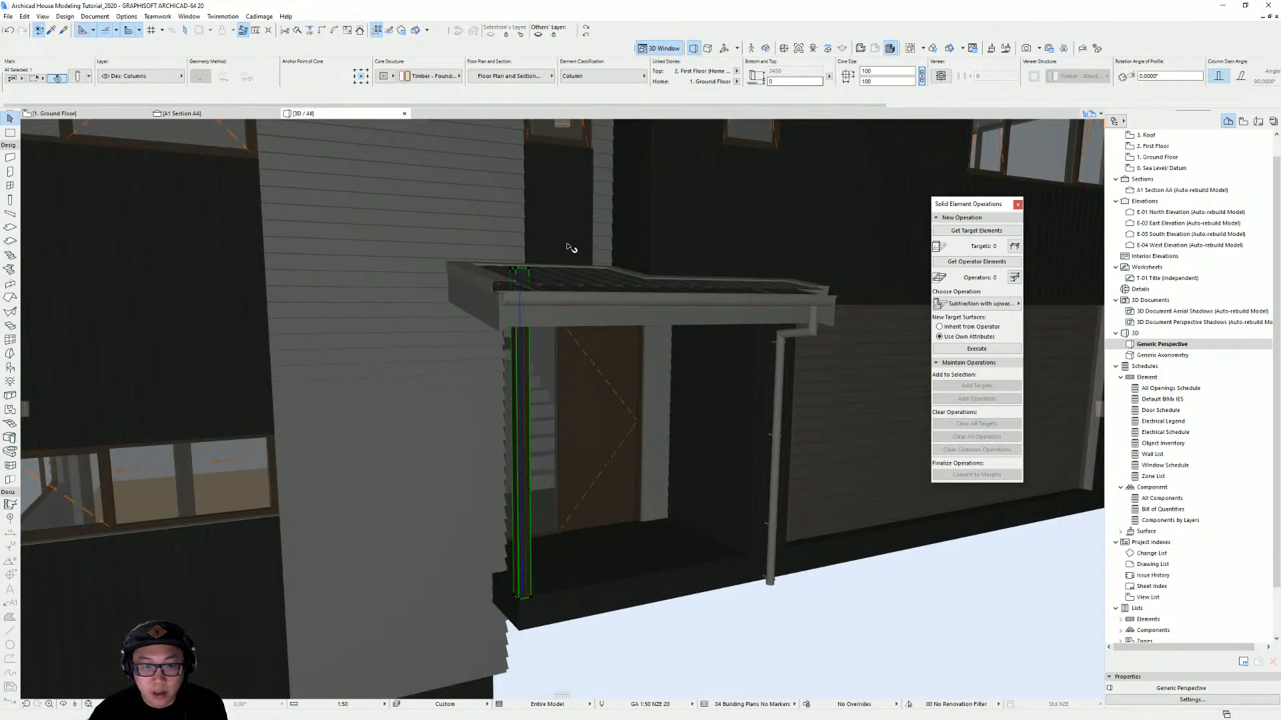
key(ctrl+t)
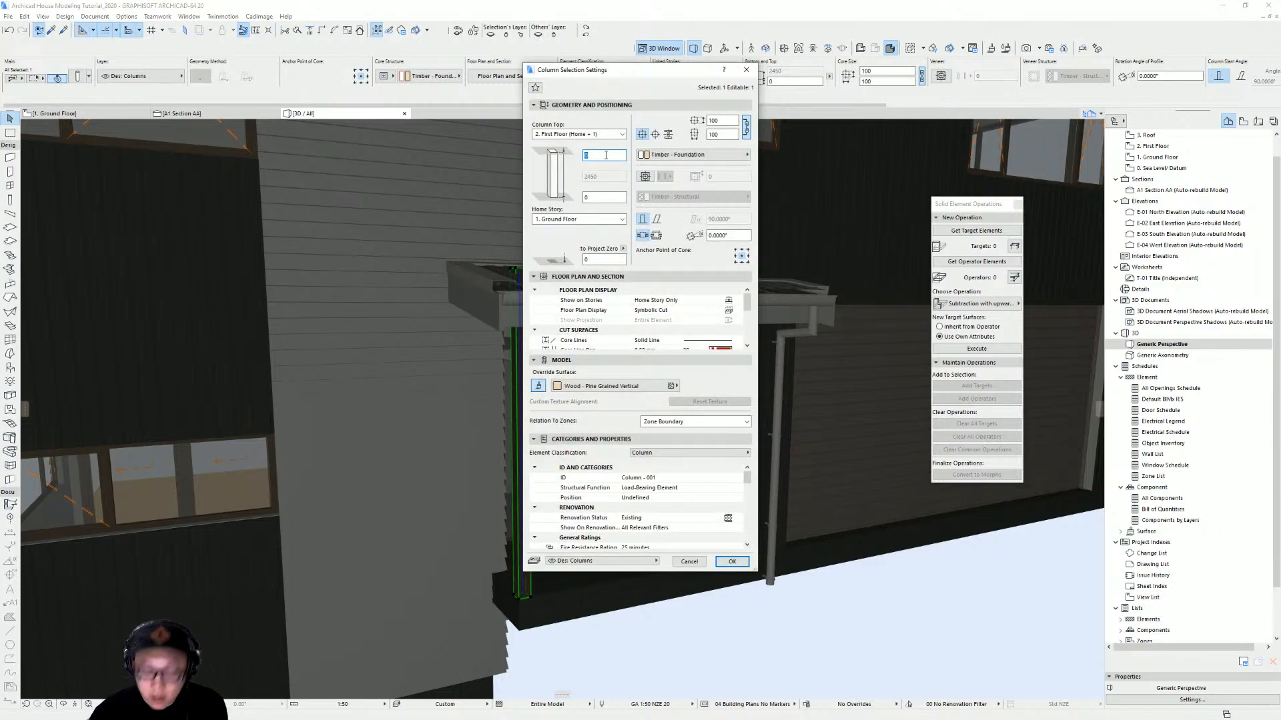
key(Return)
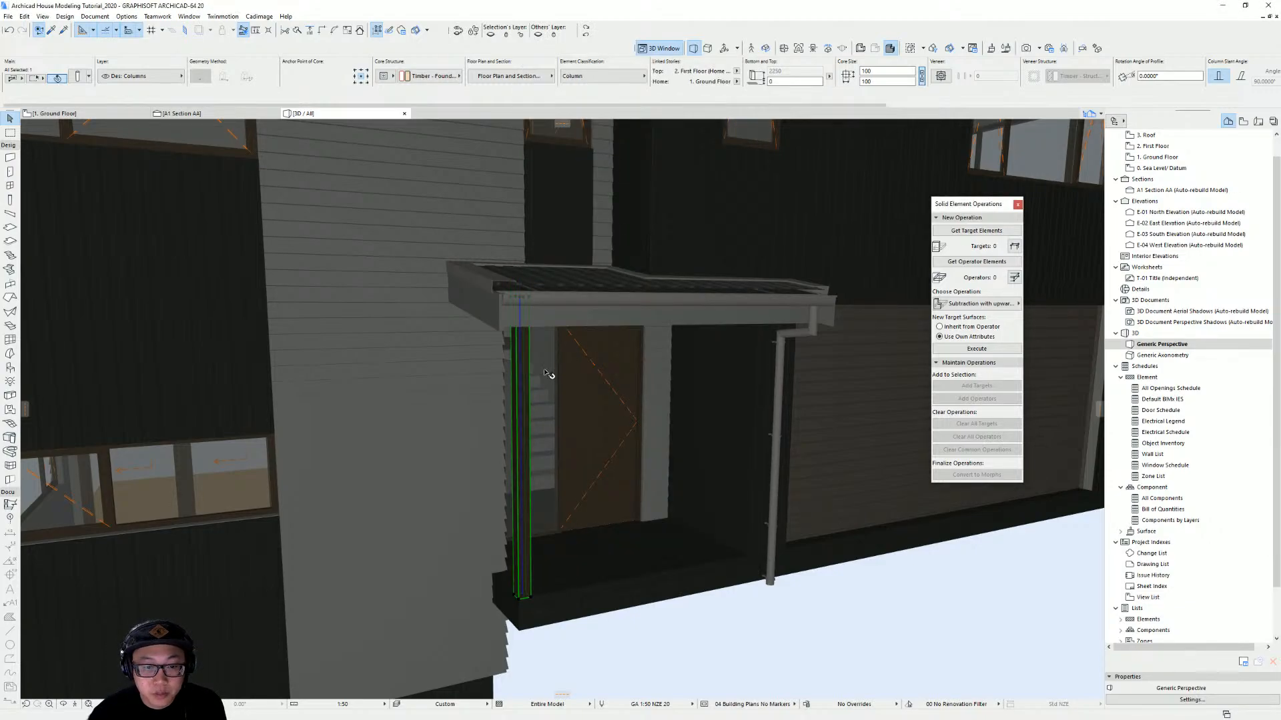
Orbit around the whole house in 3D to review the canopy, column and exterior from all sides
shift+middle_drag(546, 374, 542, 548)
scroll(696, 459, down, 5)
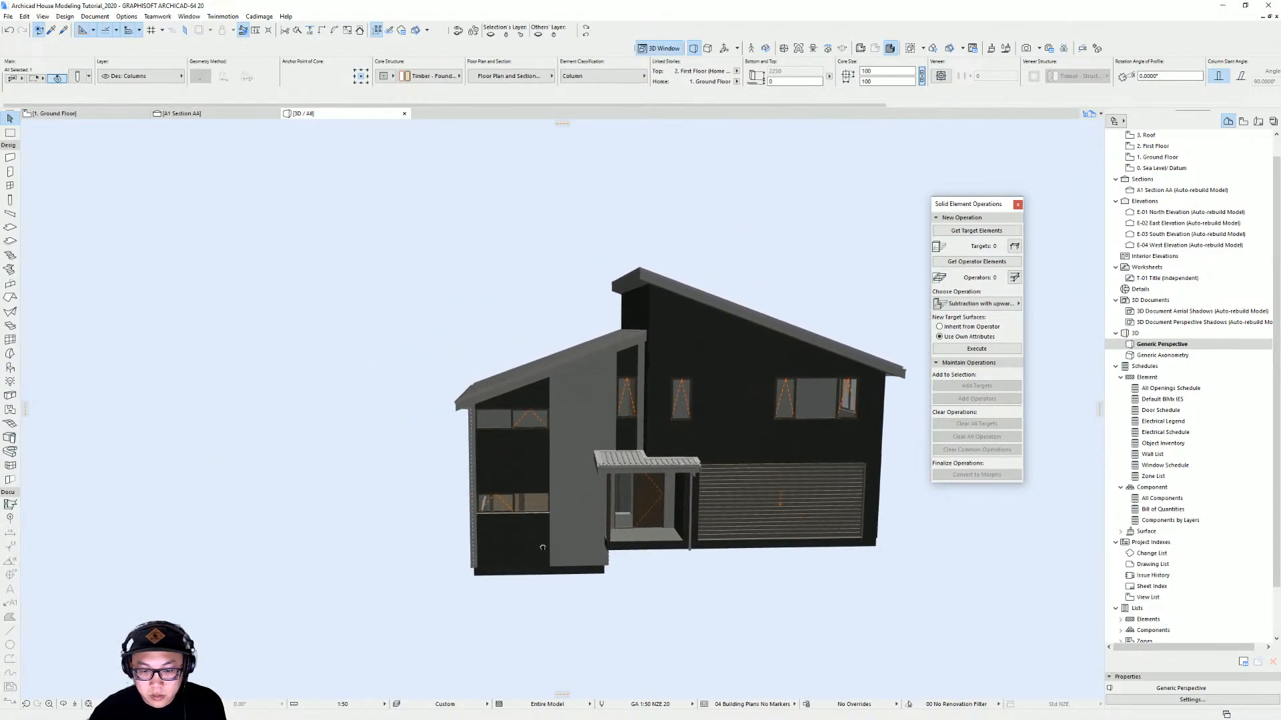
middle_drag(733, 573, 704, 547)
key(Escape)
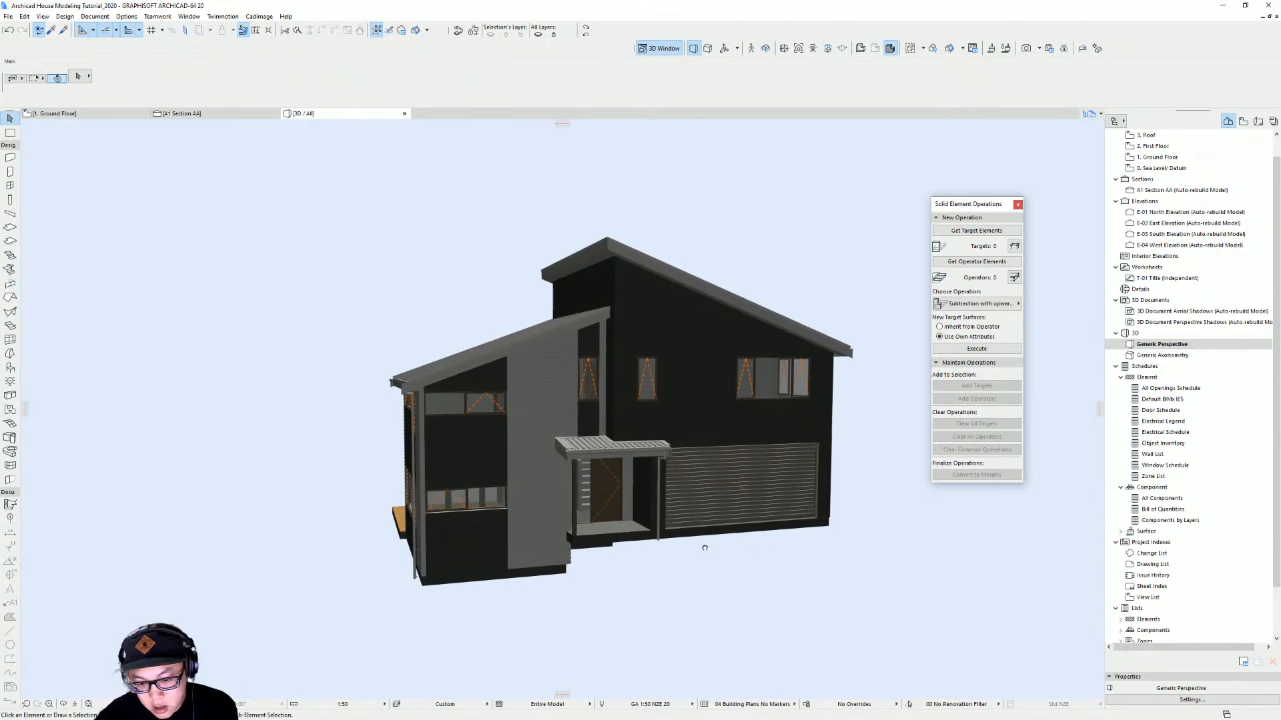
shift+middle_drag(839, 537, 420, 547)
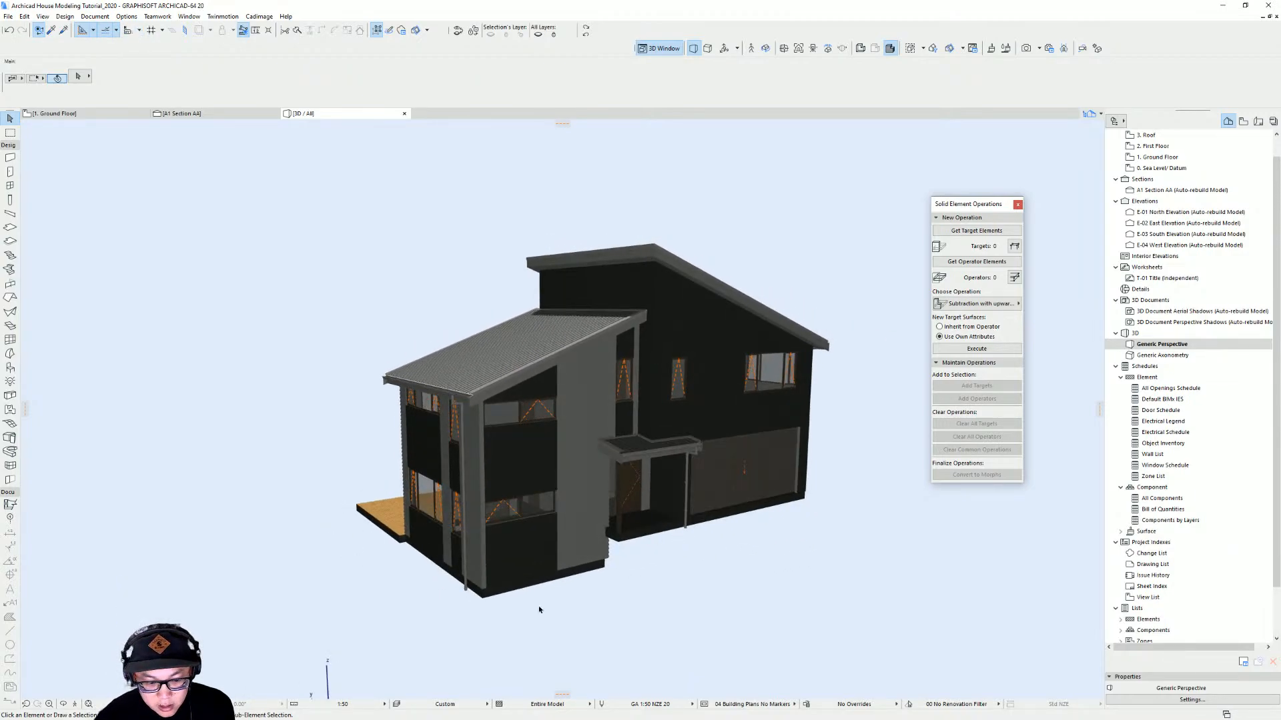
shift+middle_drag(686, 571, 577, 584)
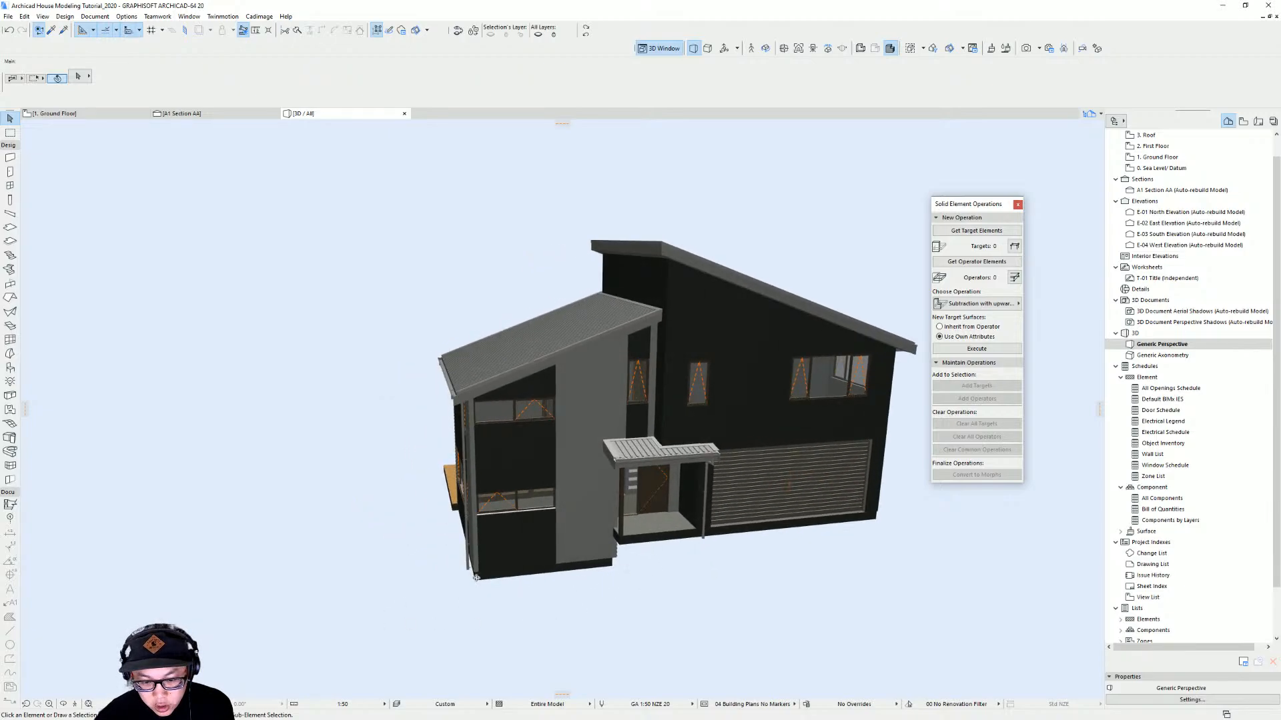
shift+middle_drag(476, 577, 953, 528)
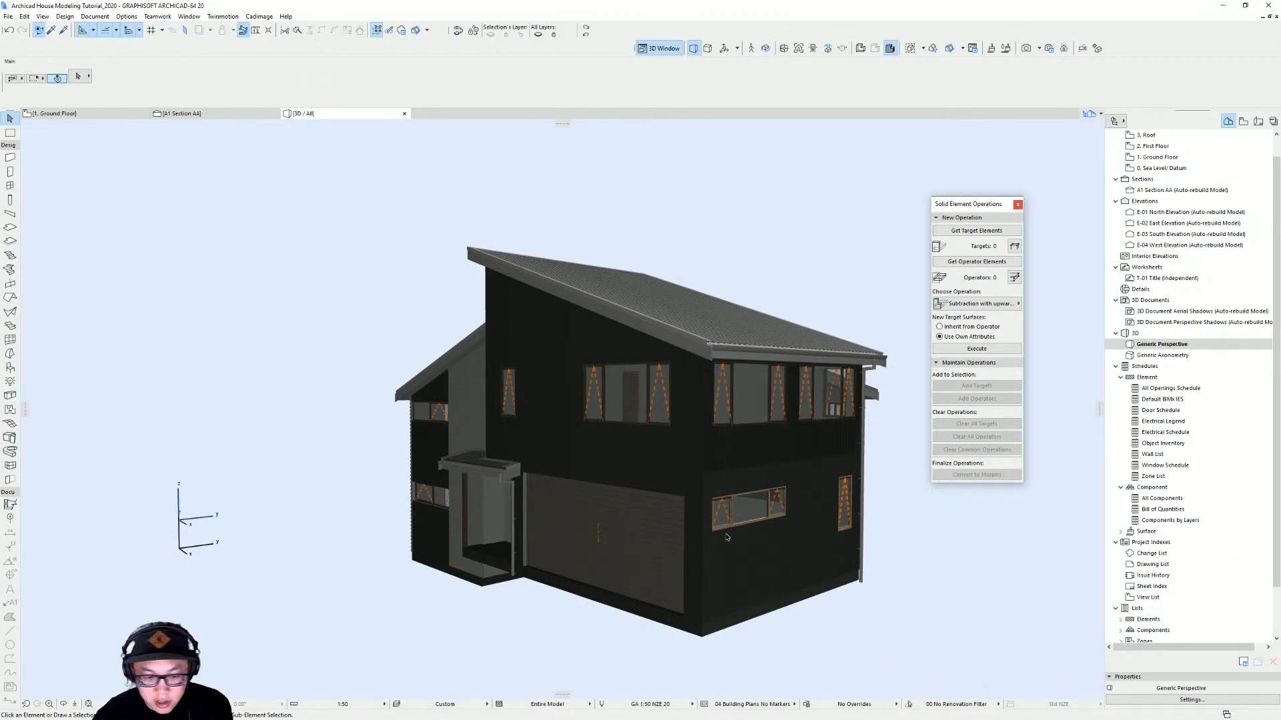
shift+middle_drag(727, 537, 789, 514)
scroll(685, 502, up, 3)
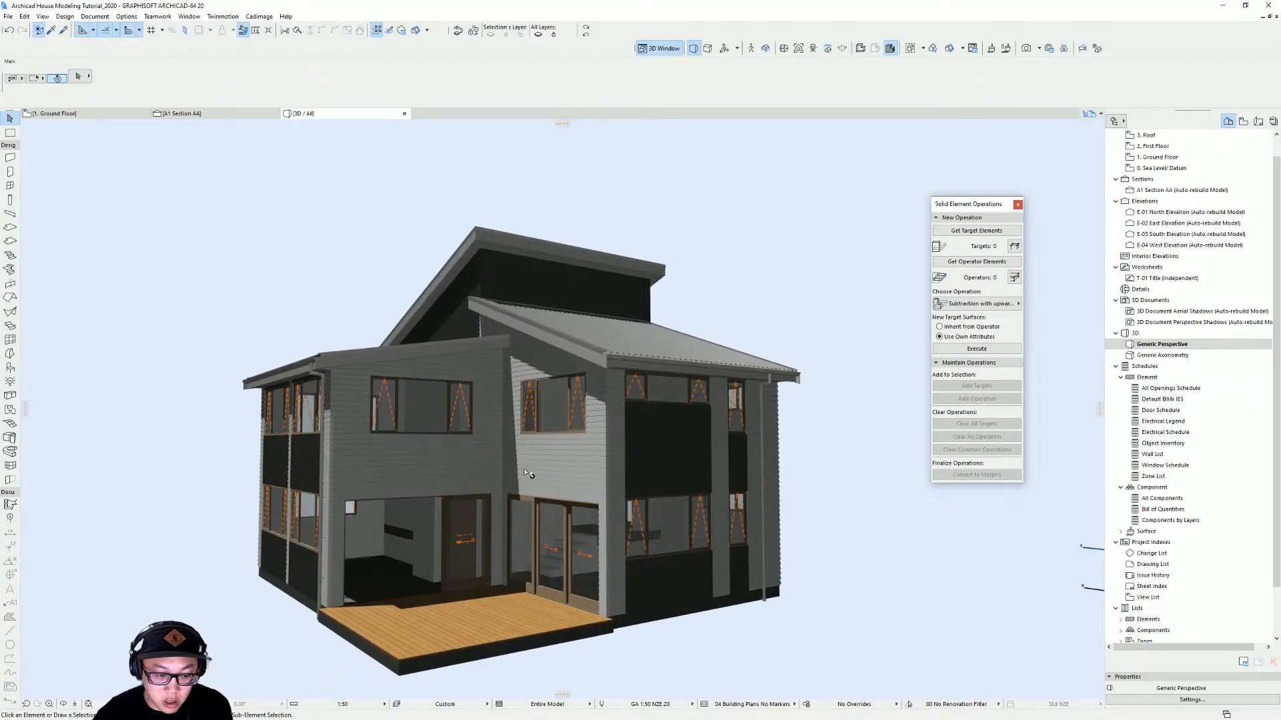
shift+middle_drag(525, 473, 974, 469)
mouse_move(556, 469)
shift+middle_down()
mouse_move(717, 471)
mouse_move(518, 484)
mouse_move(754, 495)
mouse_move(567, 485)
shift+middle_up()
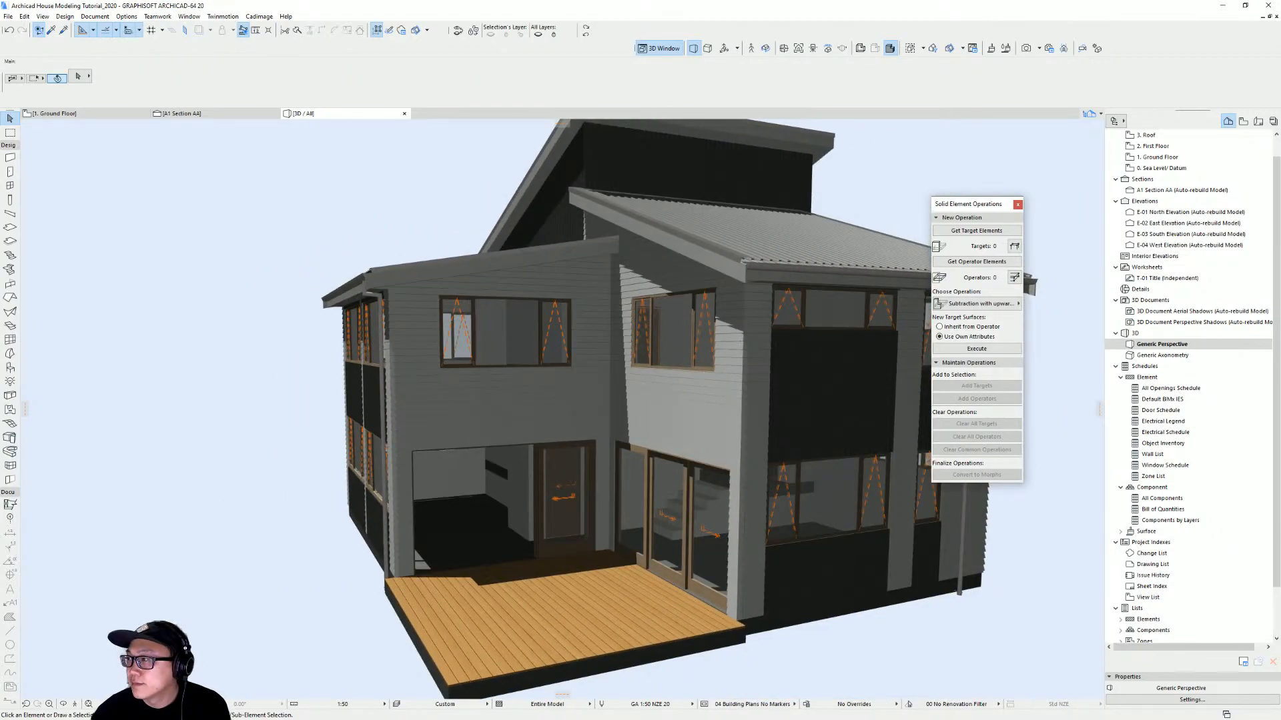